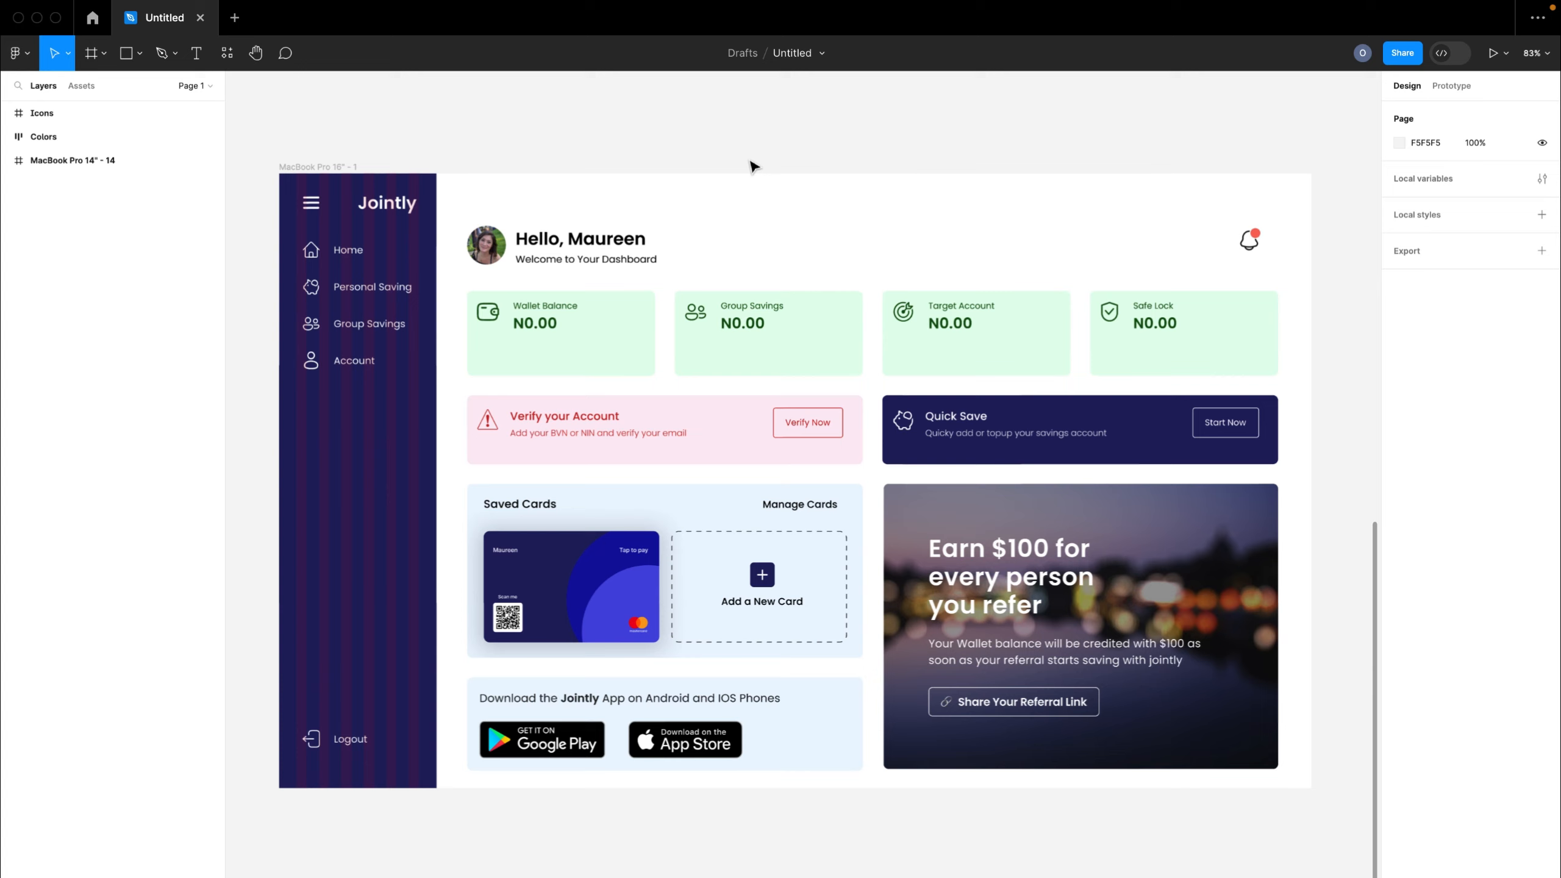
- Compare the finished Jointly dashboard redesign with the original green dashboard design
scroll(753, 166, "right", 15)
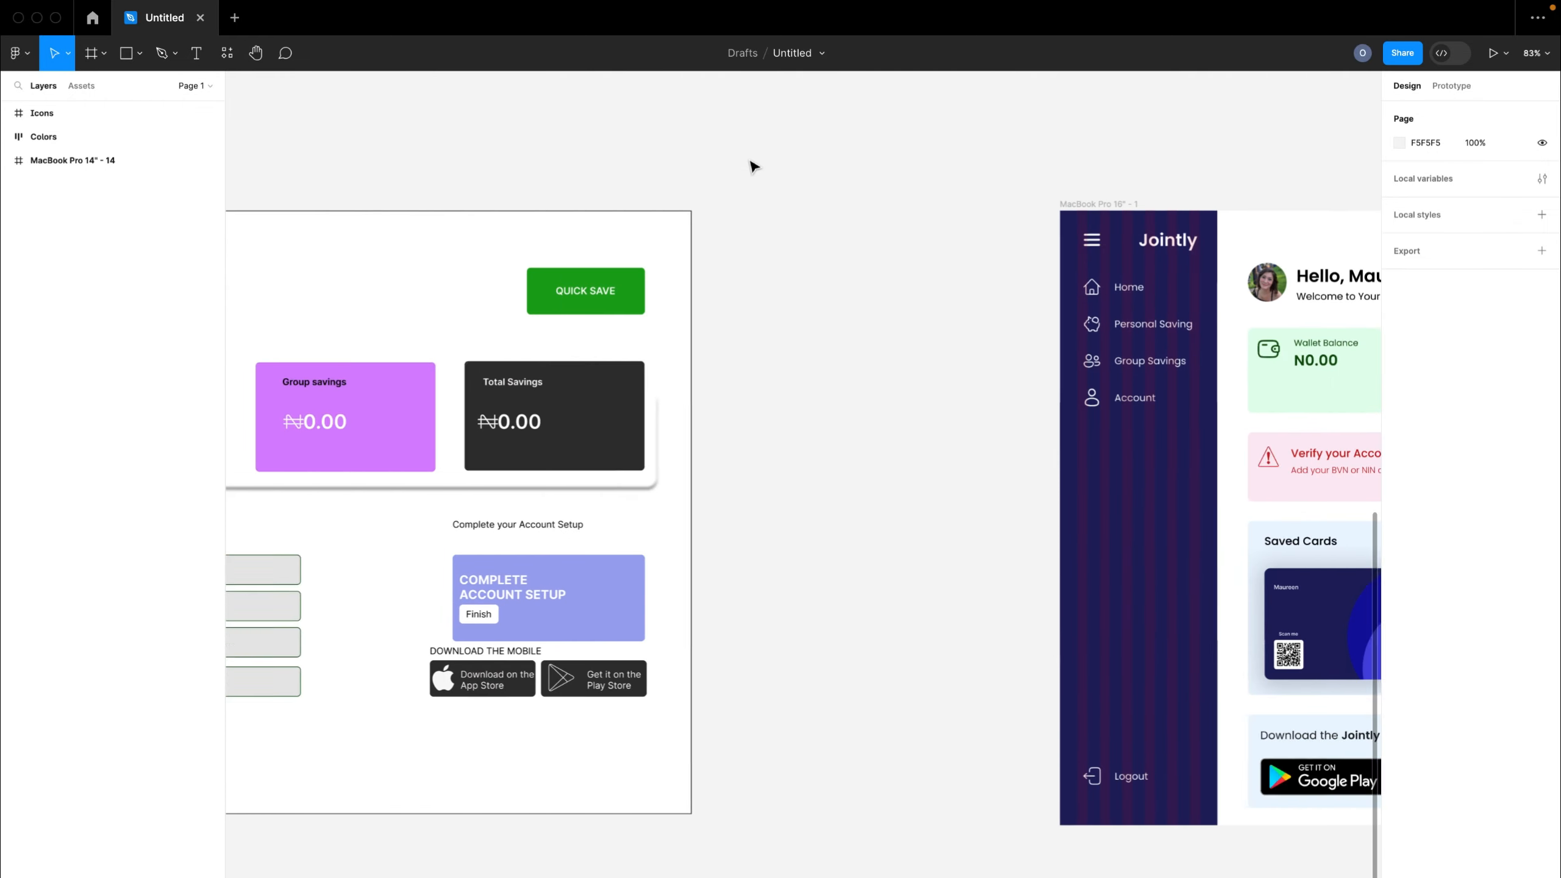
scroll(754, 166, "left", 5)
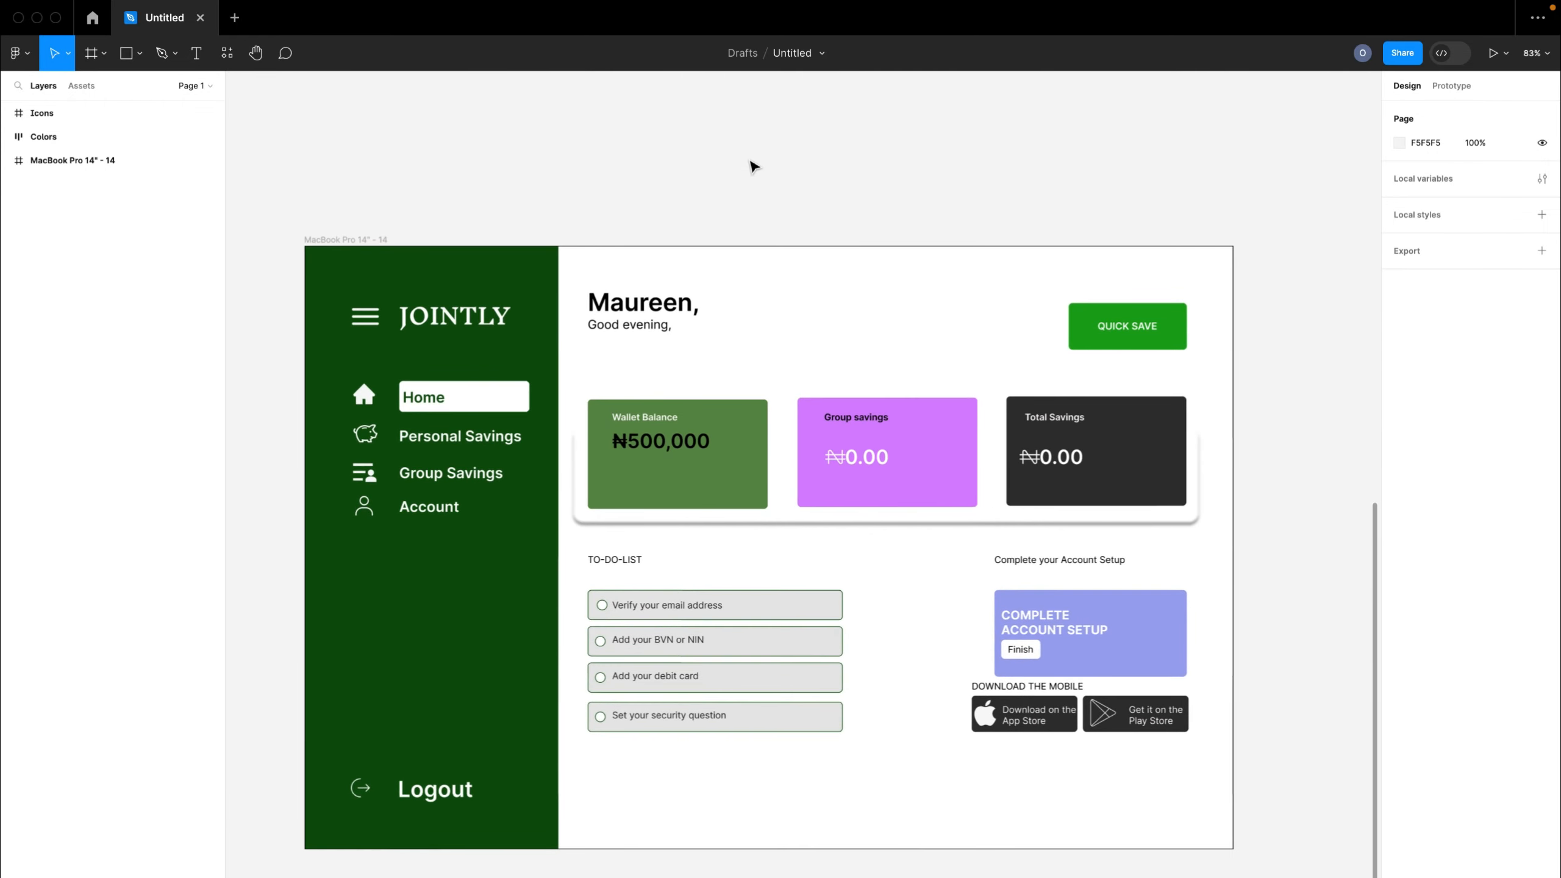
scroll(753, 166, "down", 1)
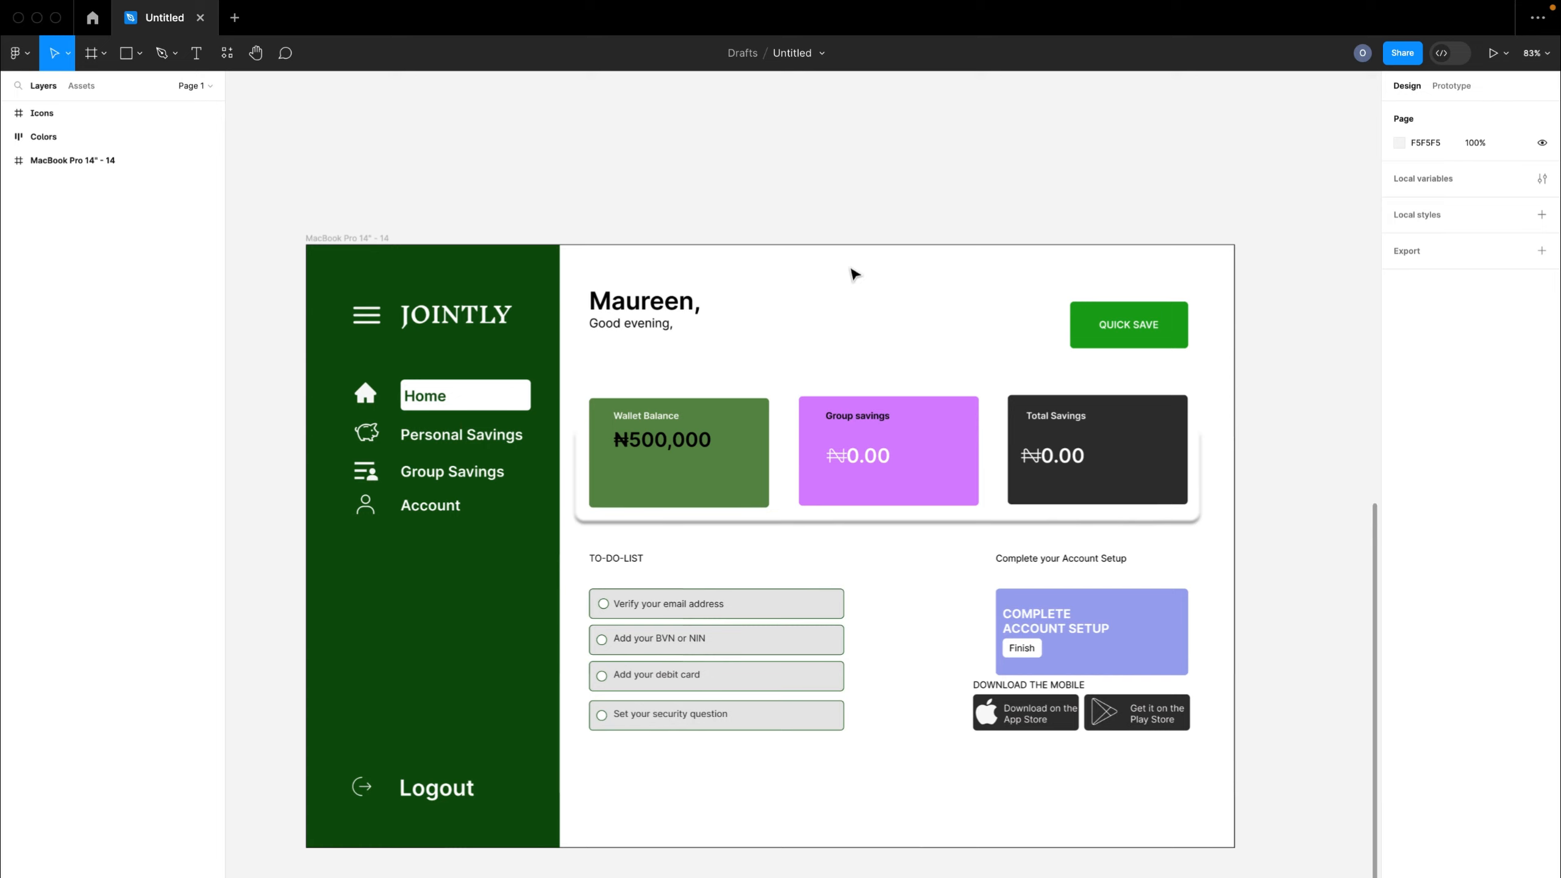
scroll(855, 273, "down", 2)
scroll(854, 274, "left", 2)
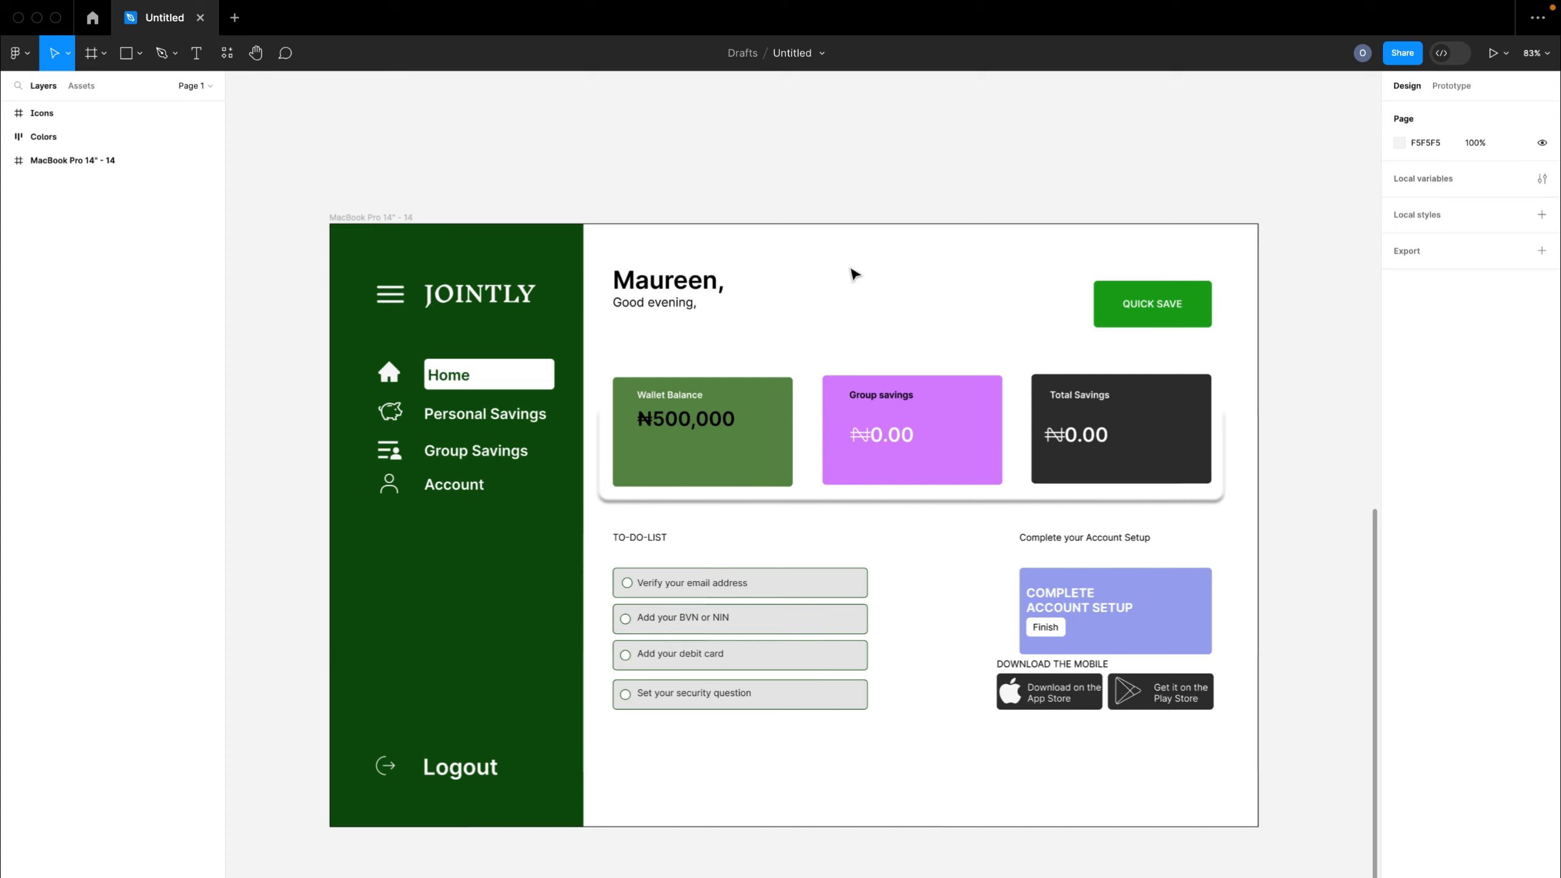
scroll(854, 274, "right", 15)
scroll(854, 274, "left", 2)
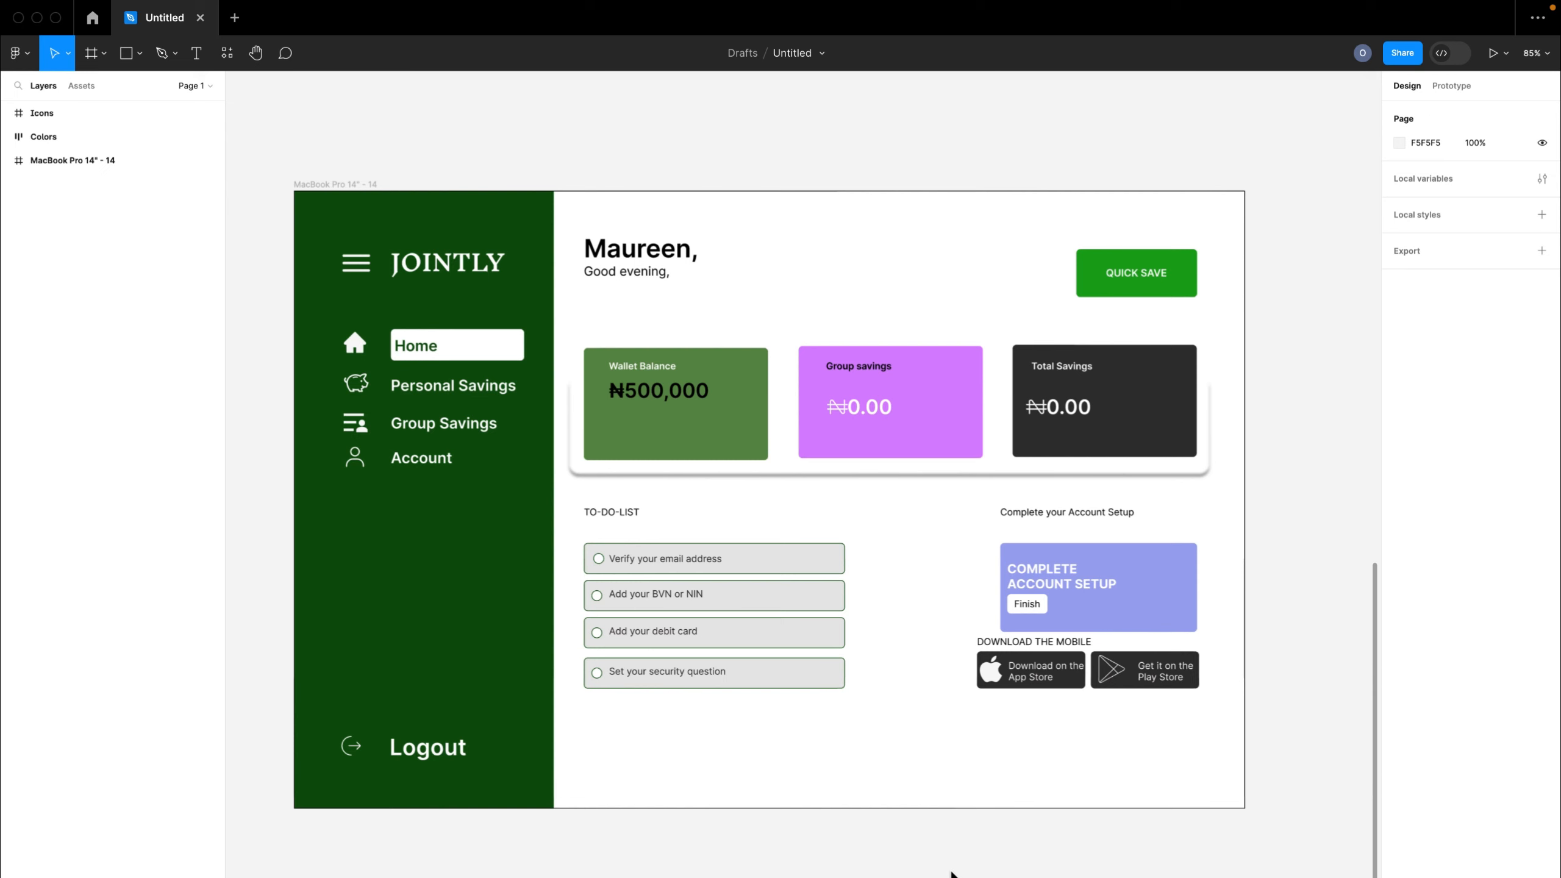
- Paste the Typography, Icons, colors and Layout text block beside the original dashboard and set its font size to 28
scroll(951, 873, "down", 3)
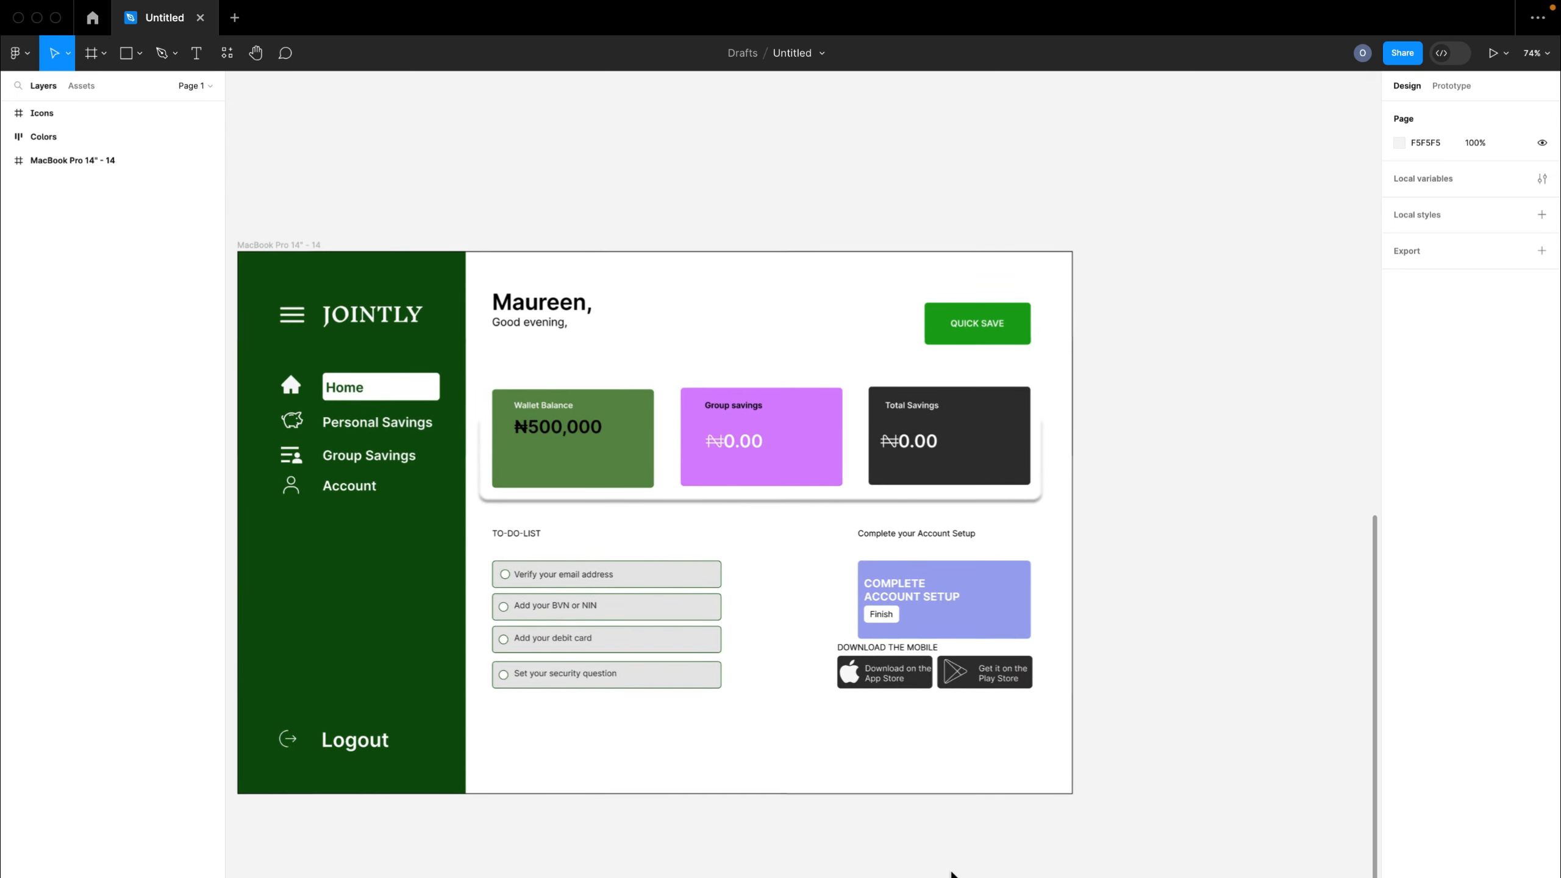
key("ctrl+v")
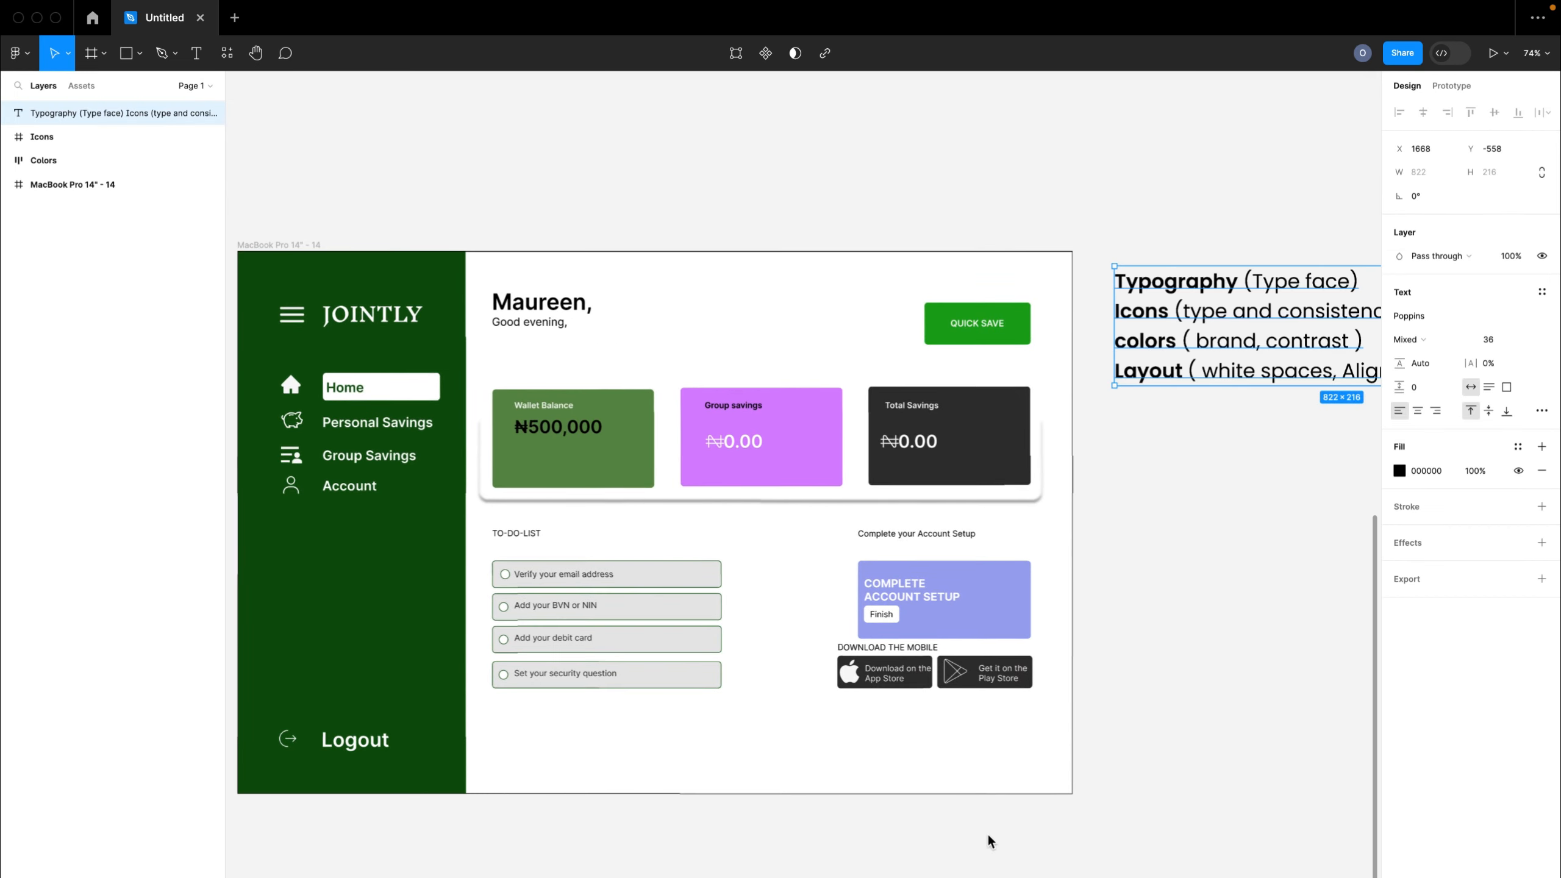
double_click(1223, 372)
left_click(1499, 342)
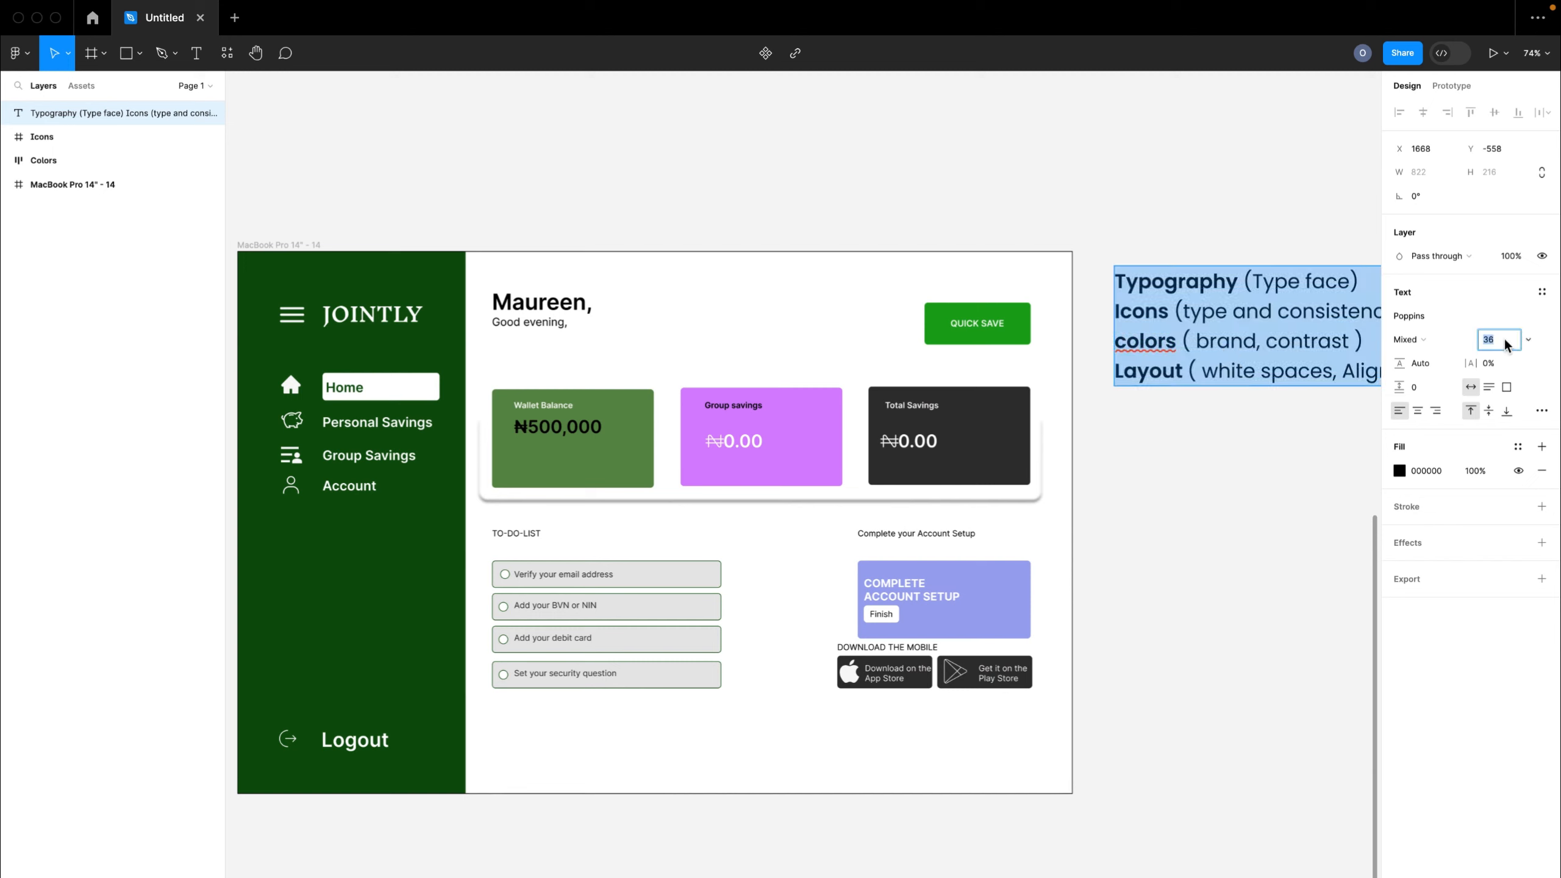
type("28")
key("Return")
key("Escape")
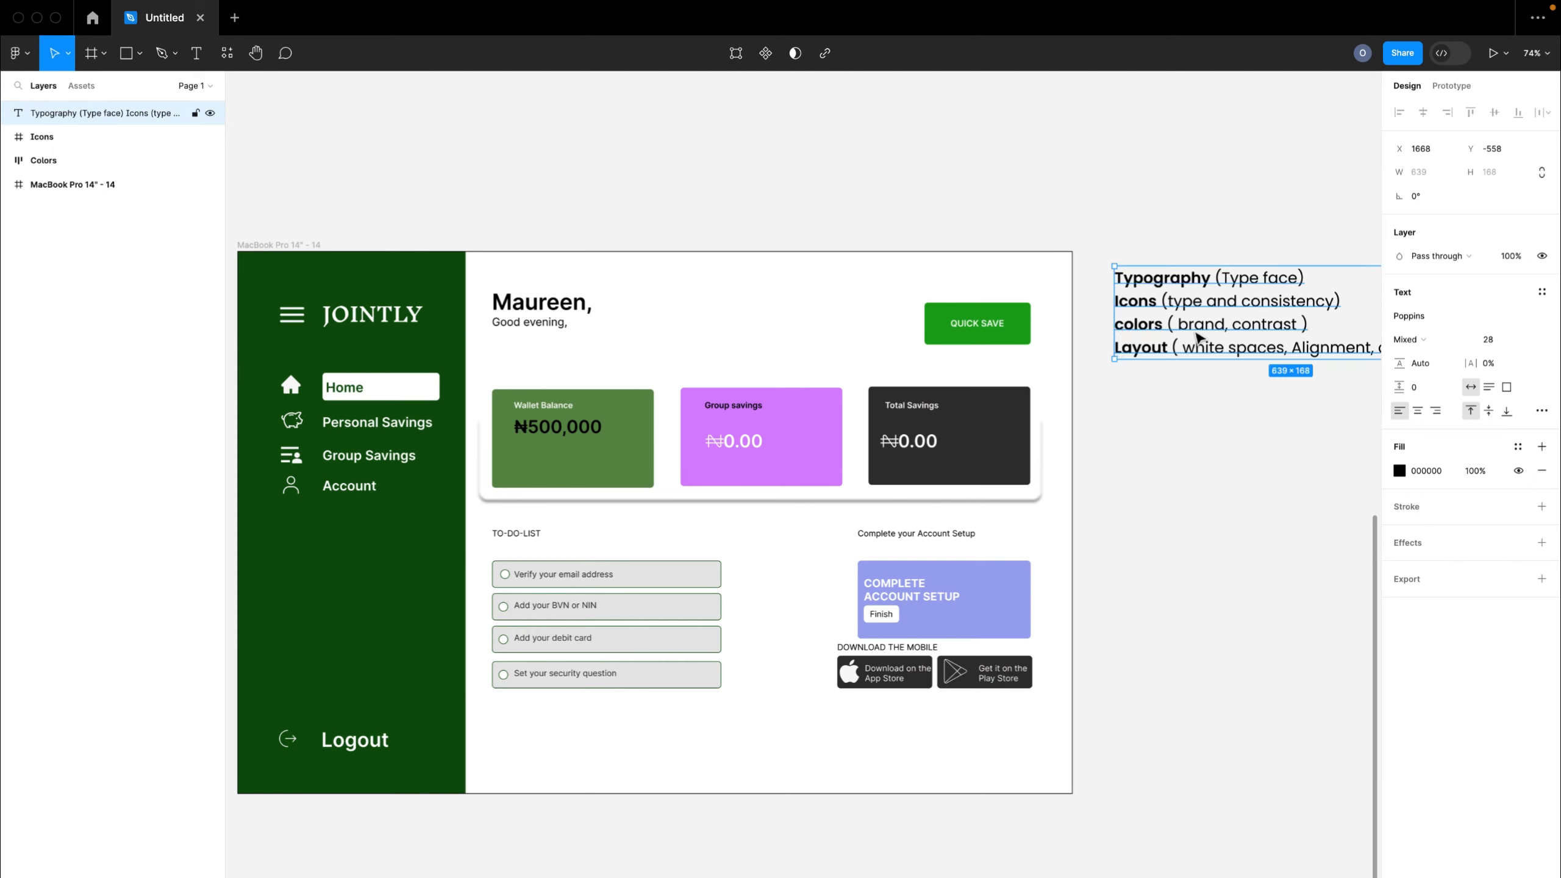
- Move the design-principles text block above the original dashboard, roughly aligned with the frame's left edge
left_click_drag(1198, 337, 647, 219)
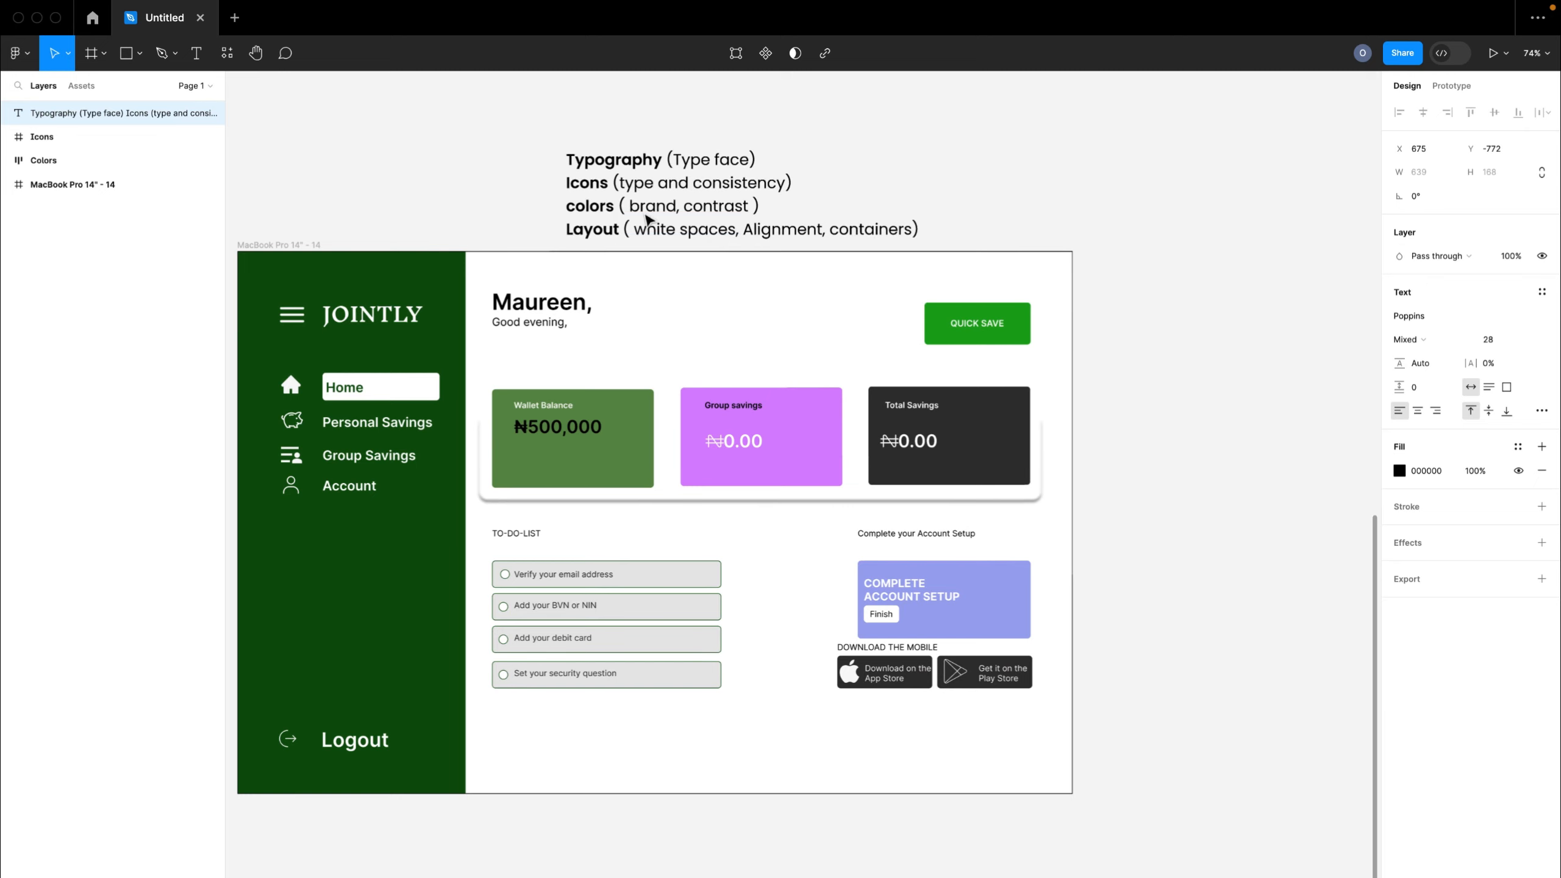
left_click(628, 391)
scroll(434, 308, "left", 2)
scroll(434, 307, "up", 3)
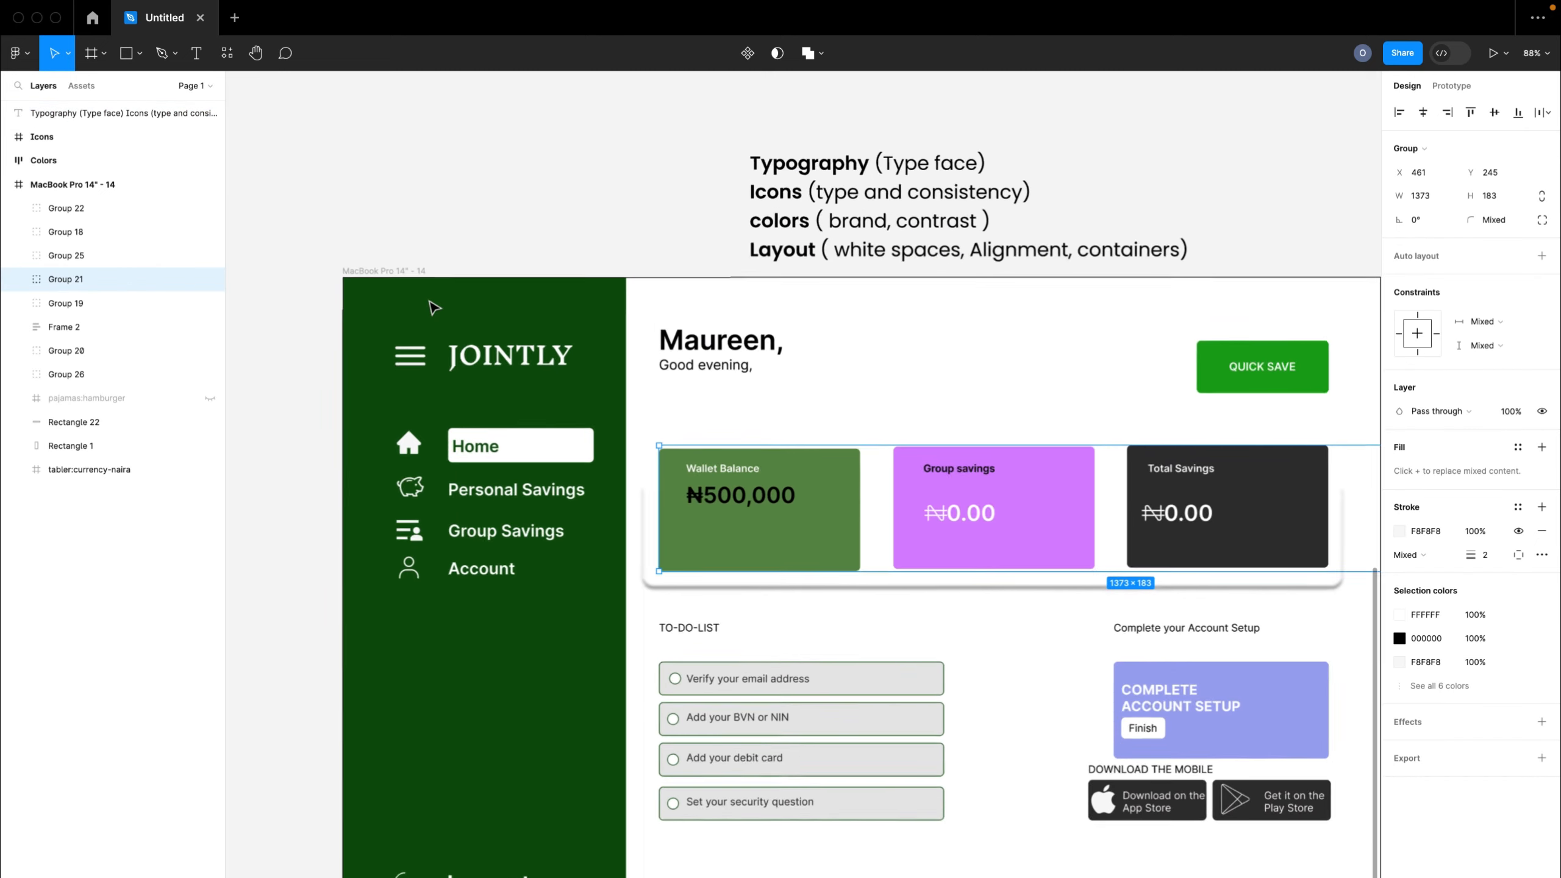
scroll(633, 253, "down", 3, "ctrl")
scroll(731, 147, "up", 2)
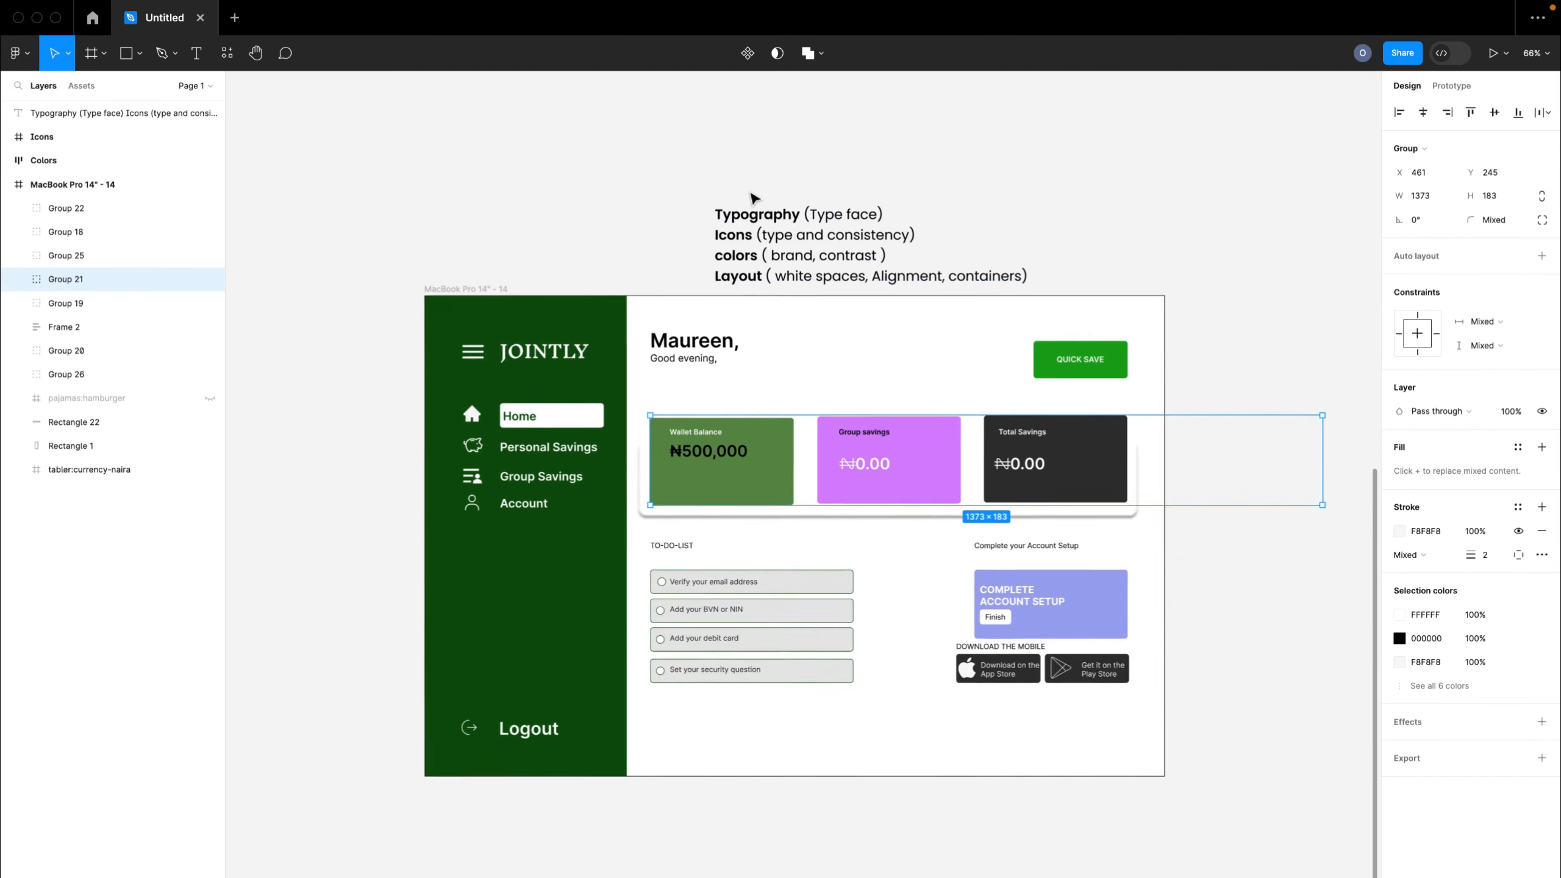
left_click_drag(761, 216, 478, 215)
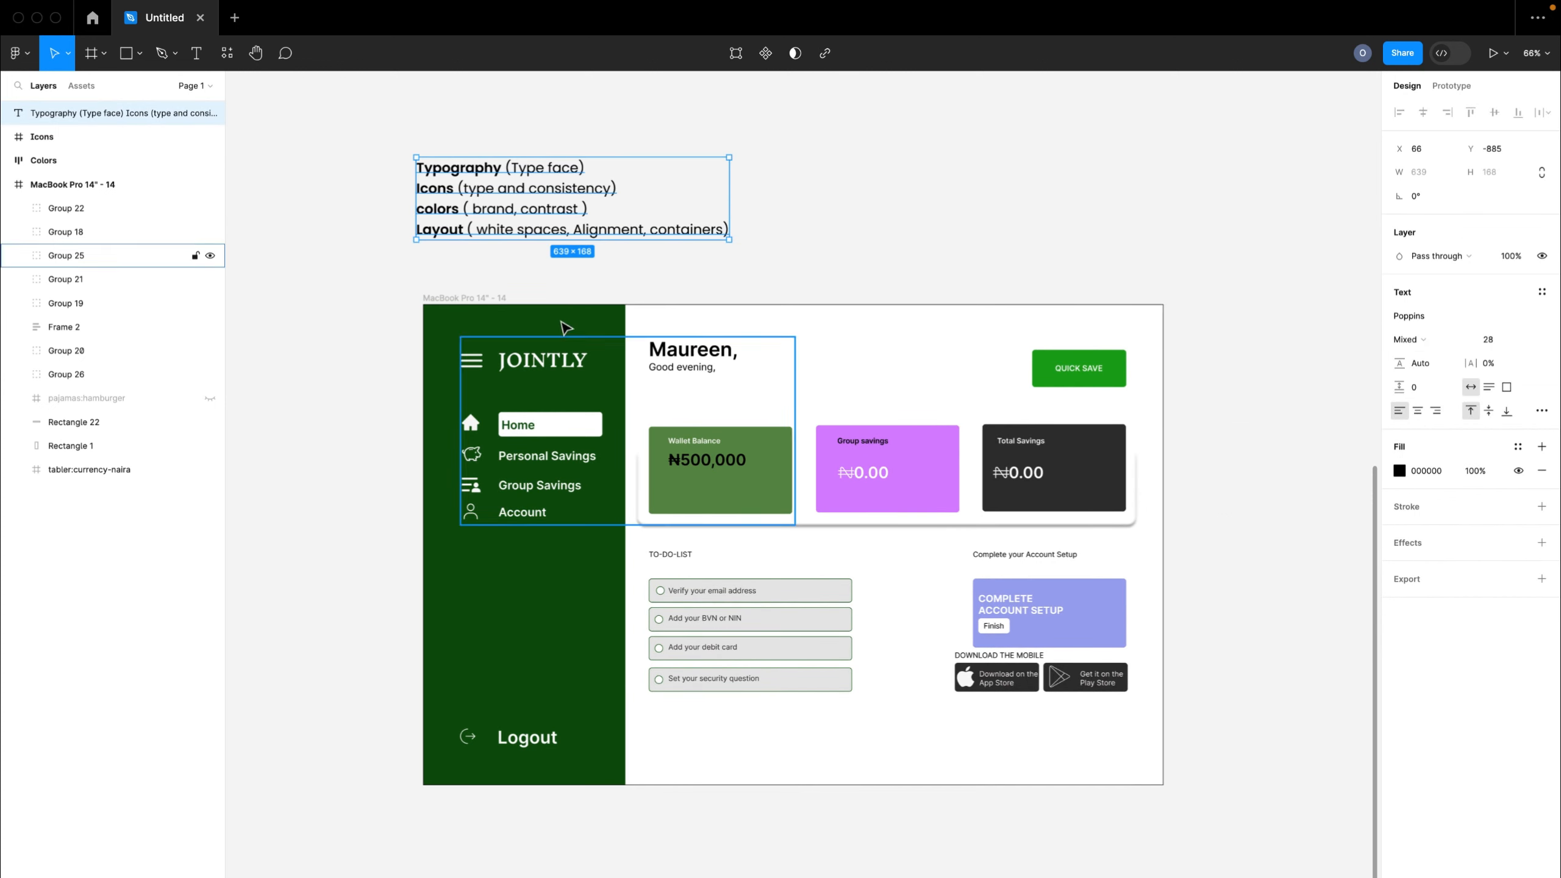
scroll(550, 283, "up", 2, "ctrl")
left_click(731, 262)
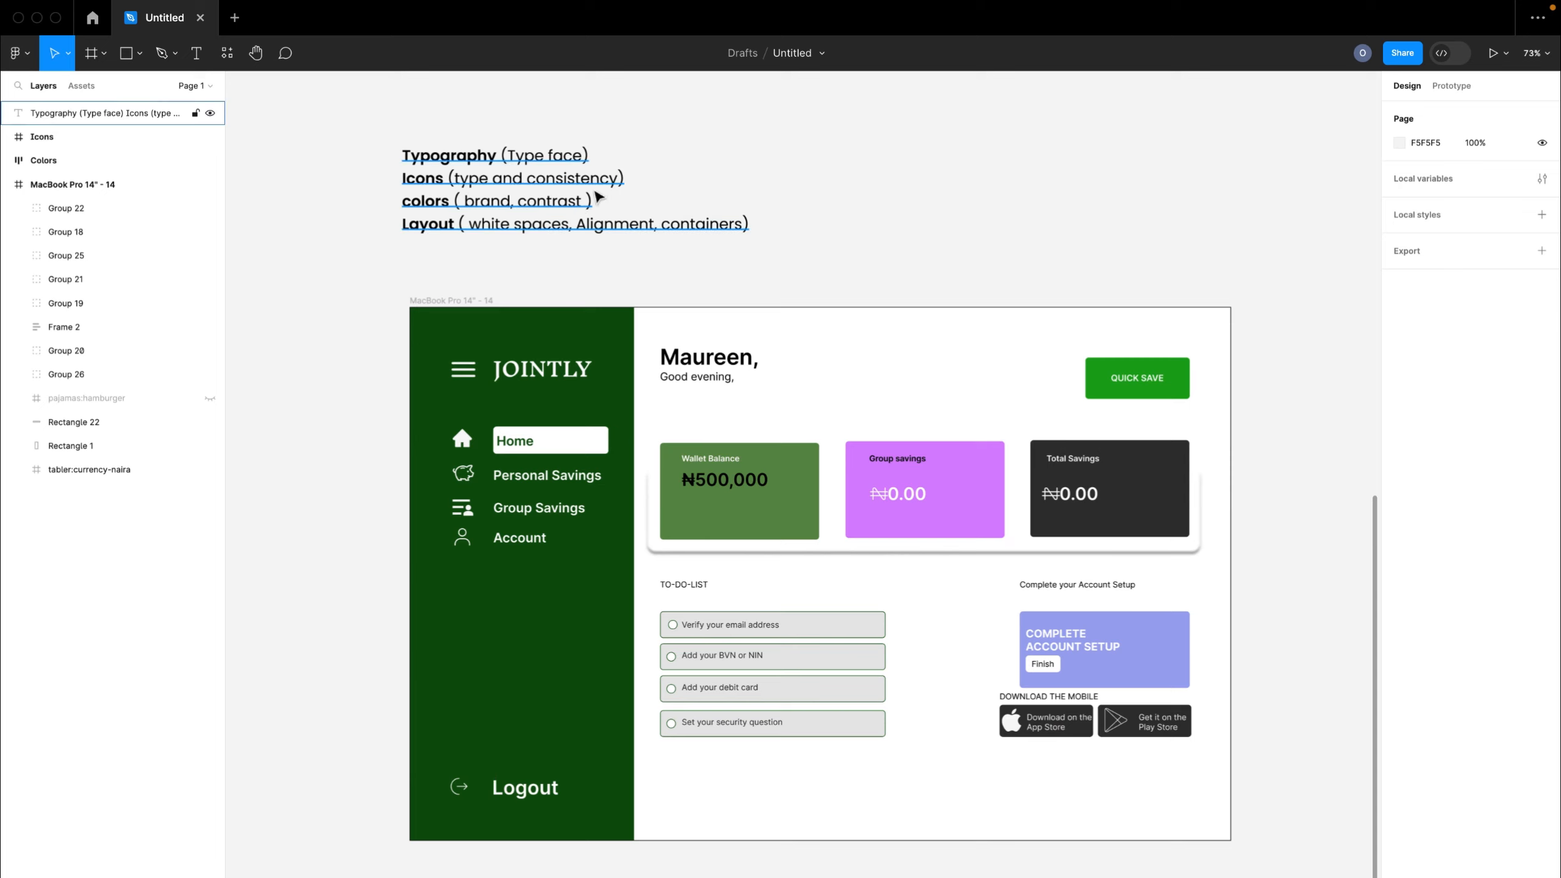
- Create a MacBook Pro 16" frame and place it to the right of the original dashboard, level with its upper edge
left_click(576, 209)
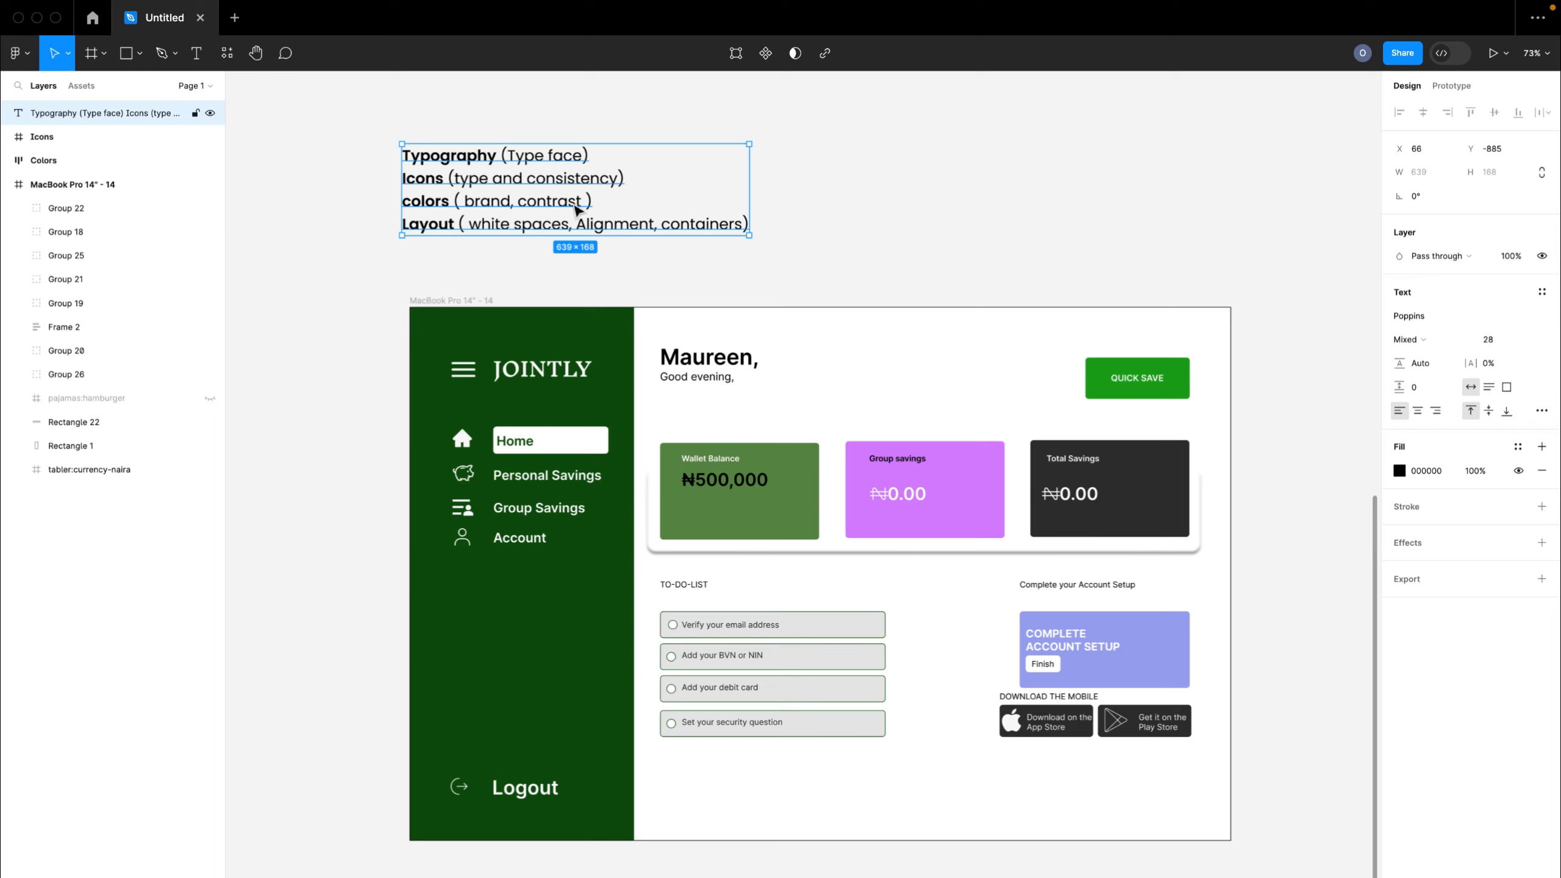
scroll(576, 209, "down", 5, "ctrl")
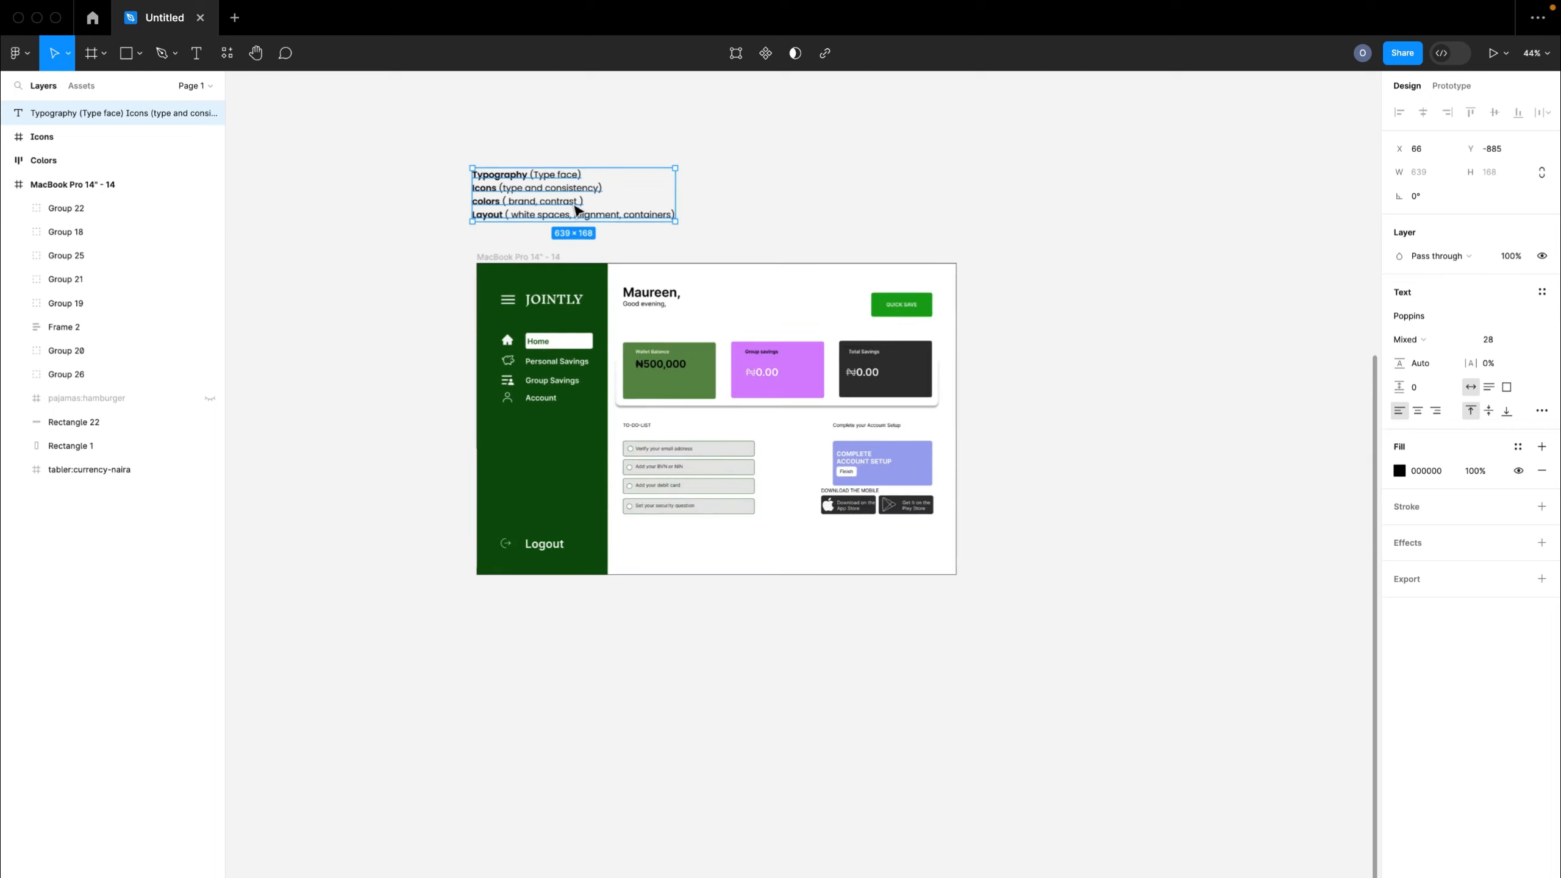
left_click(580, 312)
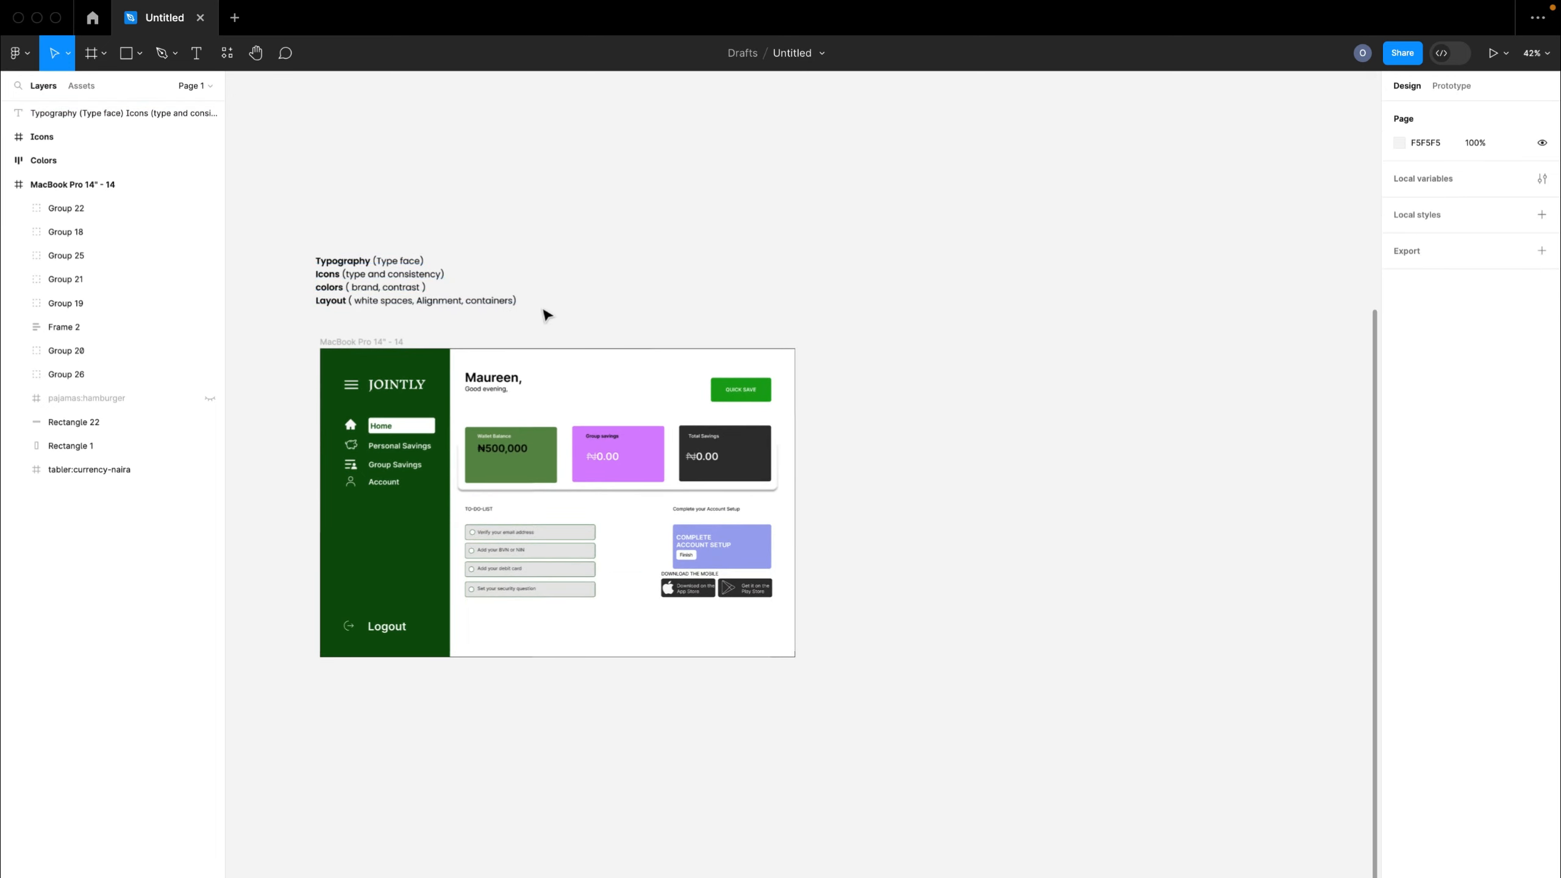
left_click(90, 61)
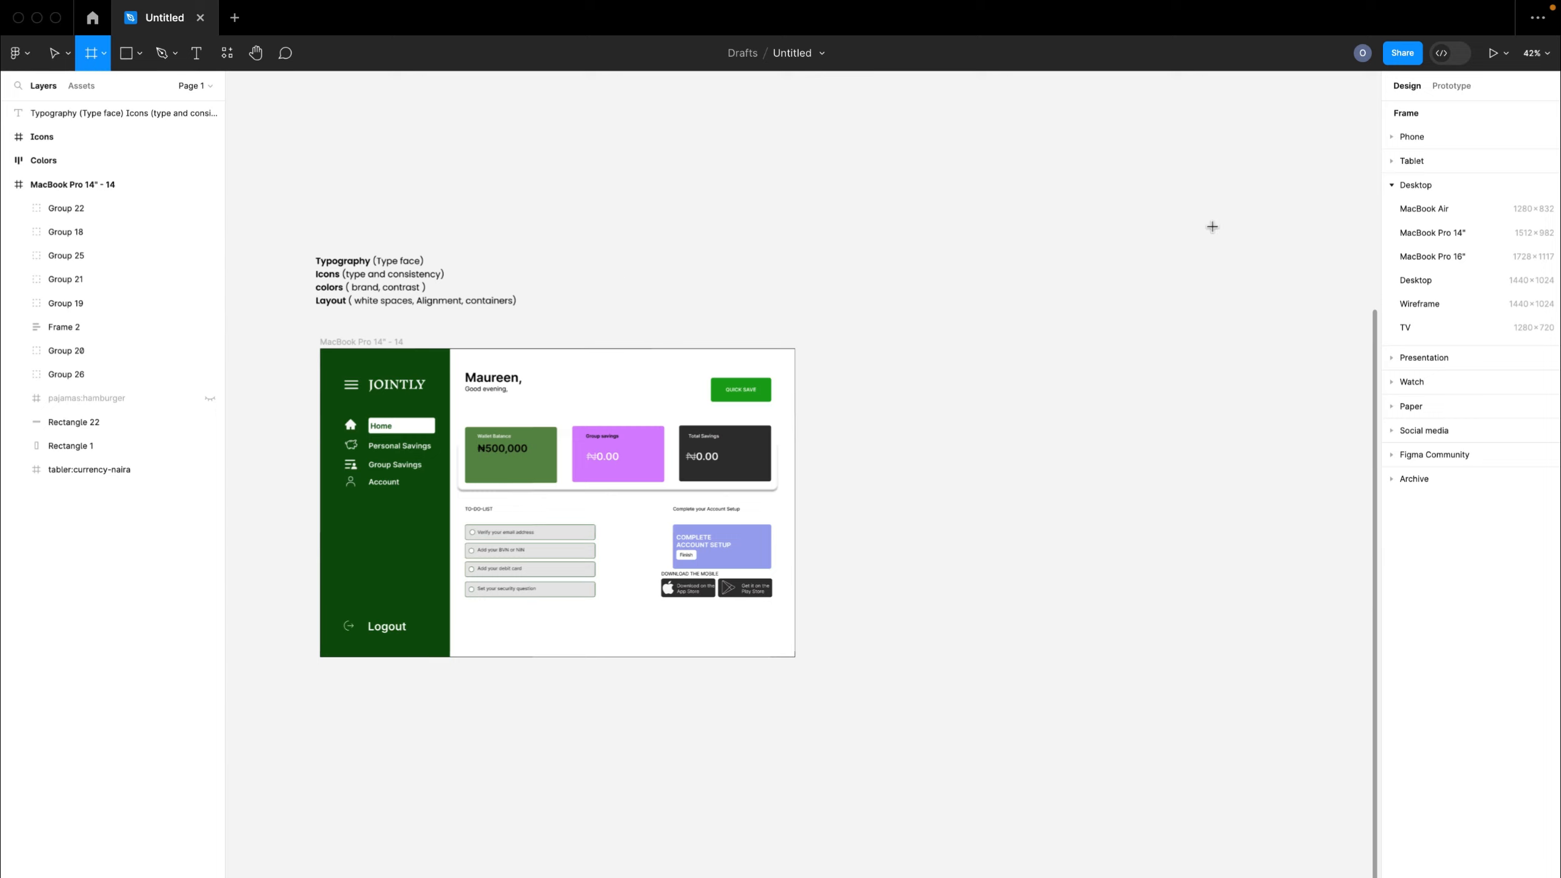
left_click(1452, 259)
scroll(1129, 369, "right", 3)
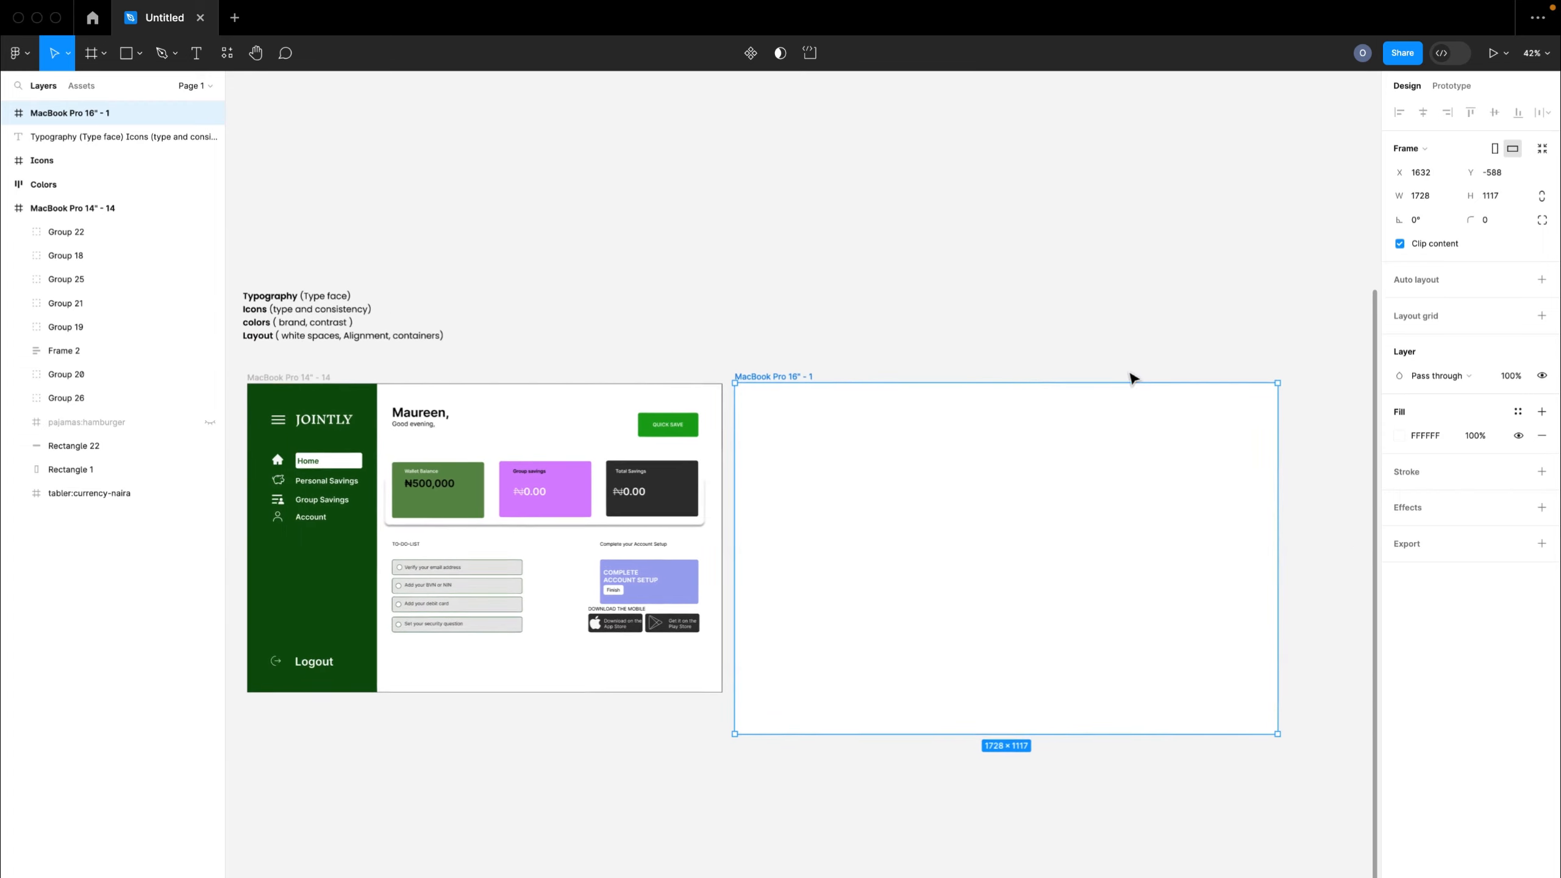
scroll(1130, 375, "left", 1)
scroll(1132, 376, "down", 1)
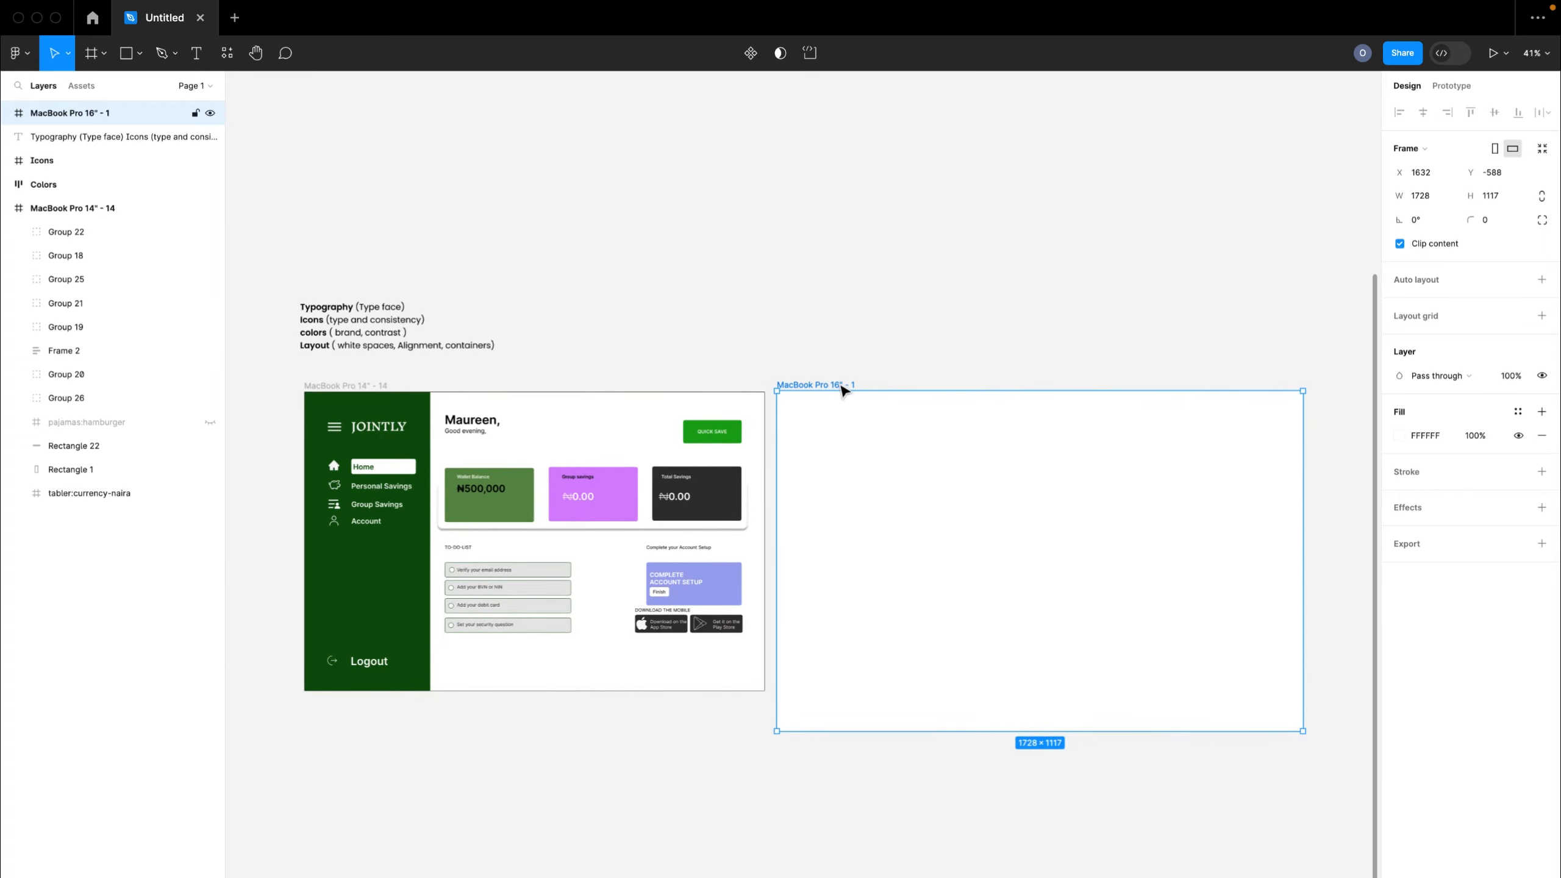
left_click_drag(842, 388, 861, 390)
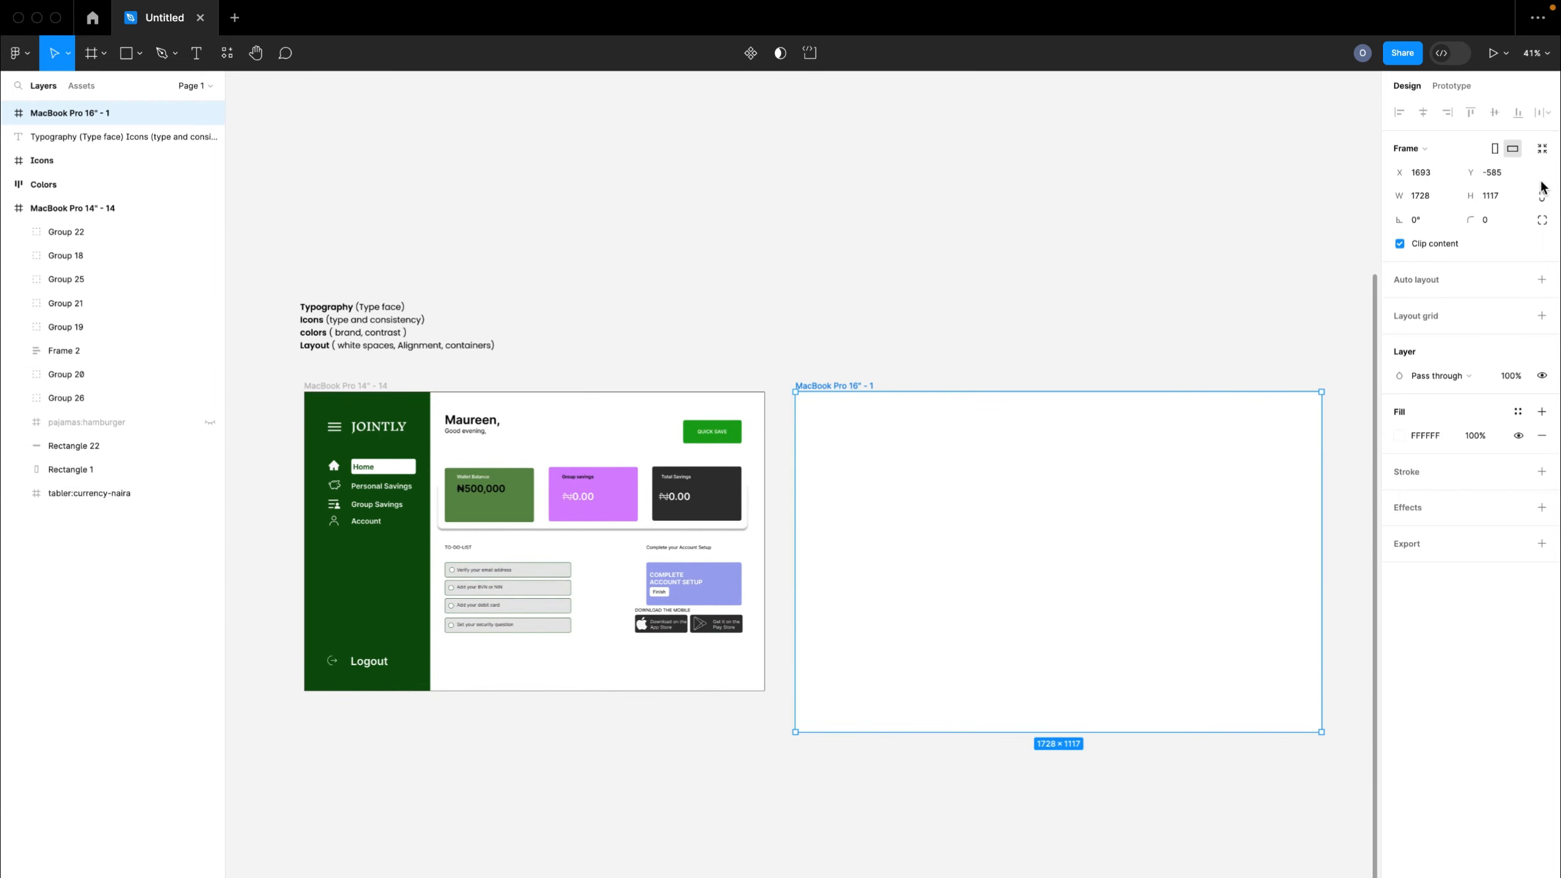
- Constrain the blank MacBook Pro 16" frame's proportions and resize it, entering a width of 1680 followed by a height of 1000
left_click(1429, 198)
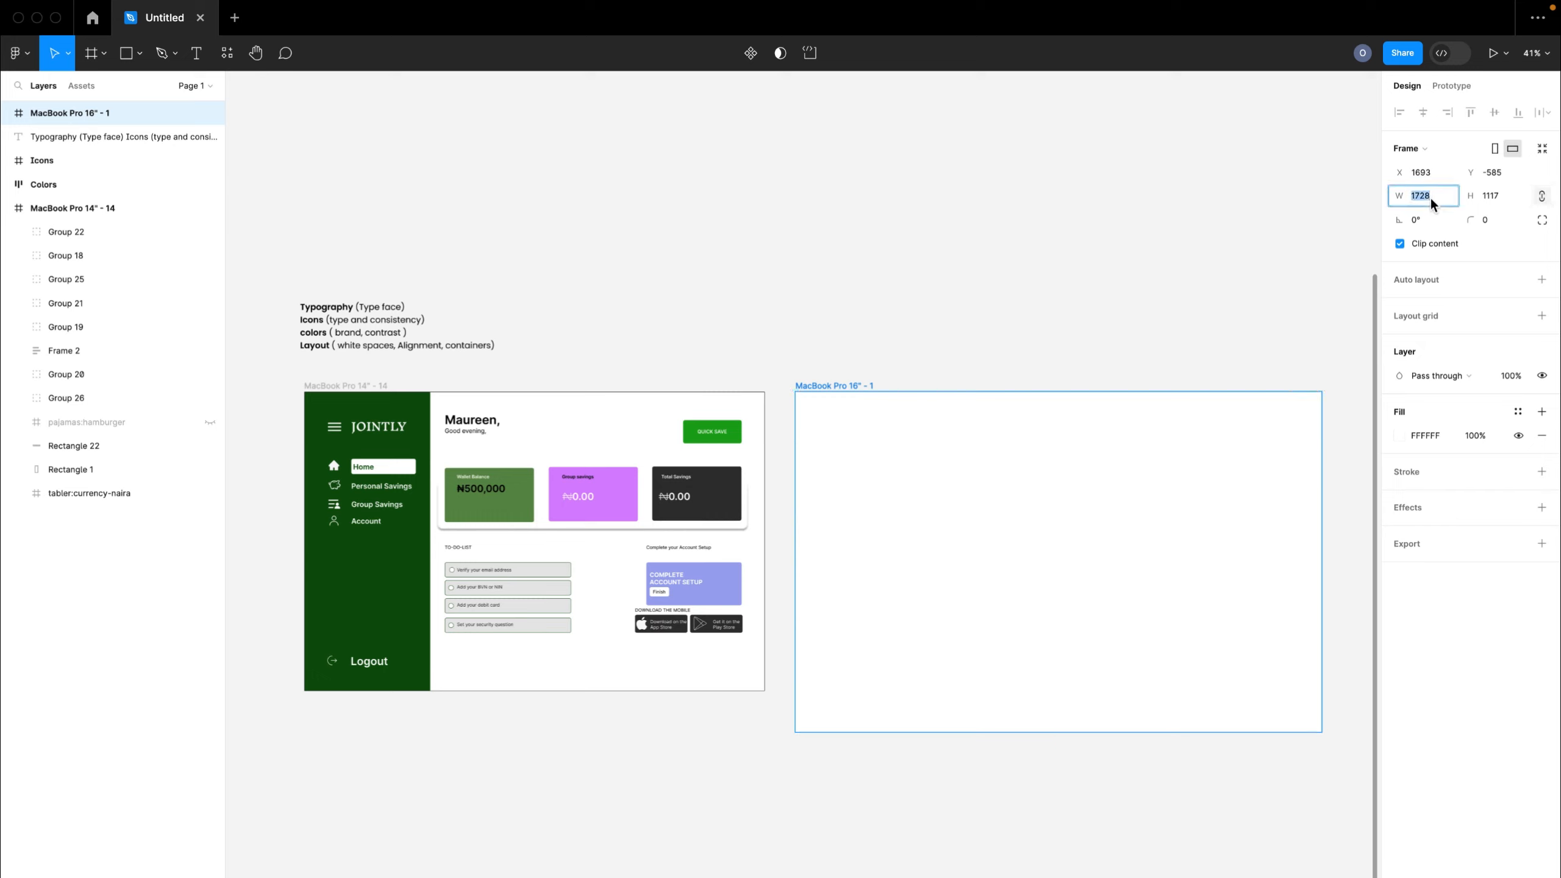
type("1680")
key("Return")
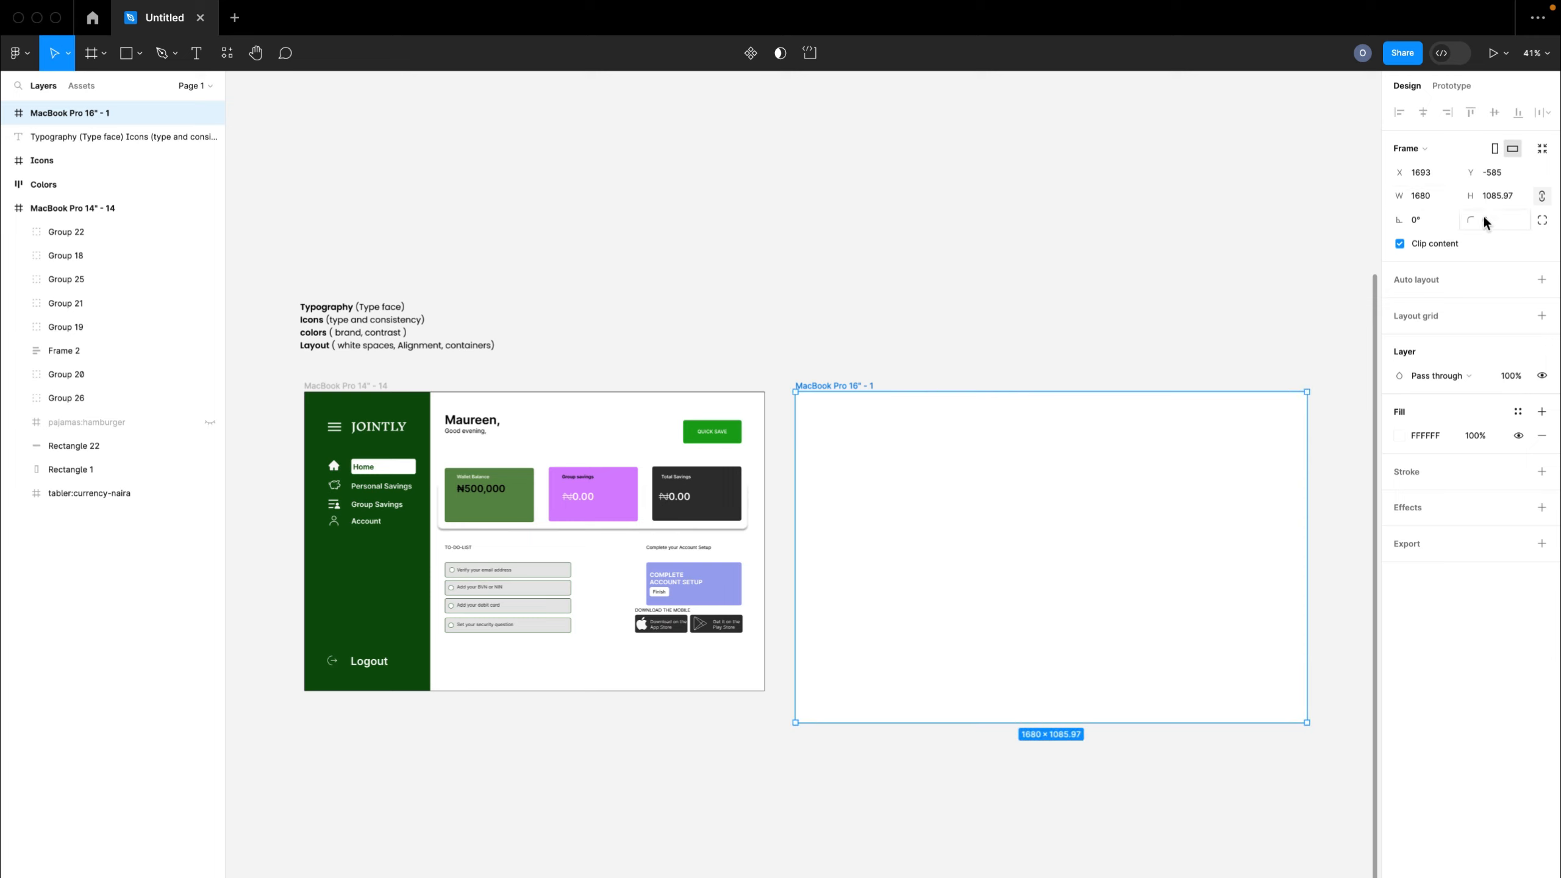
left_click(1510, 201)
type("1")
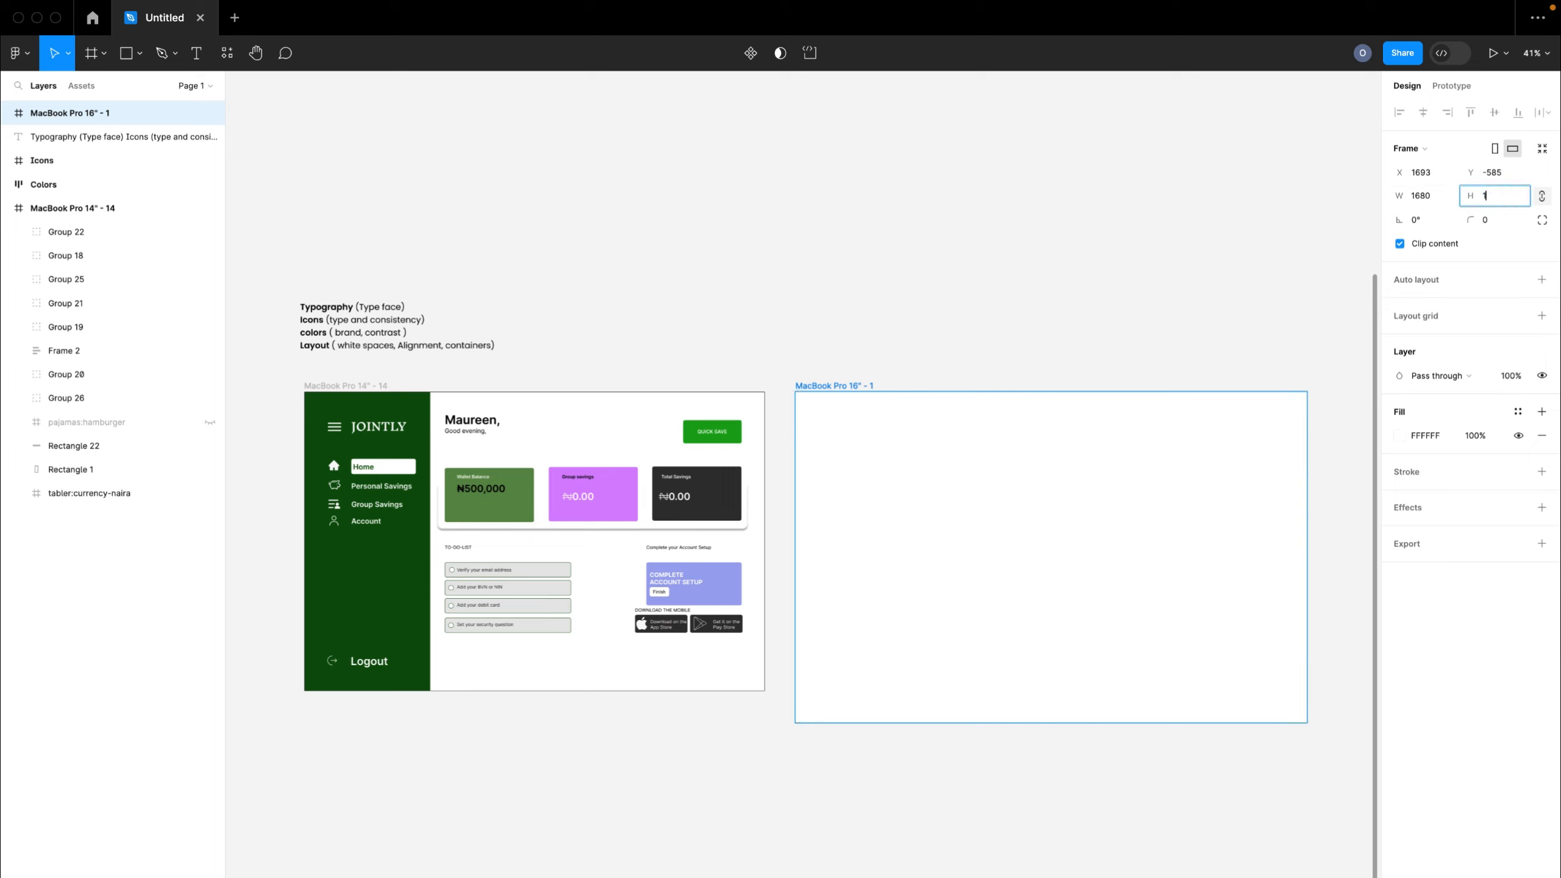
type("000")
key("Return")
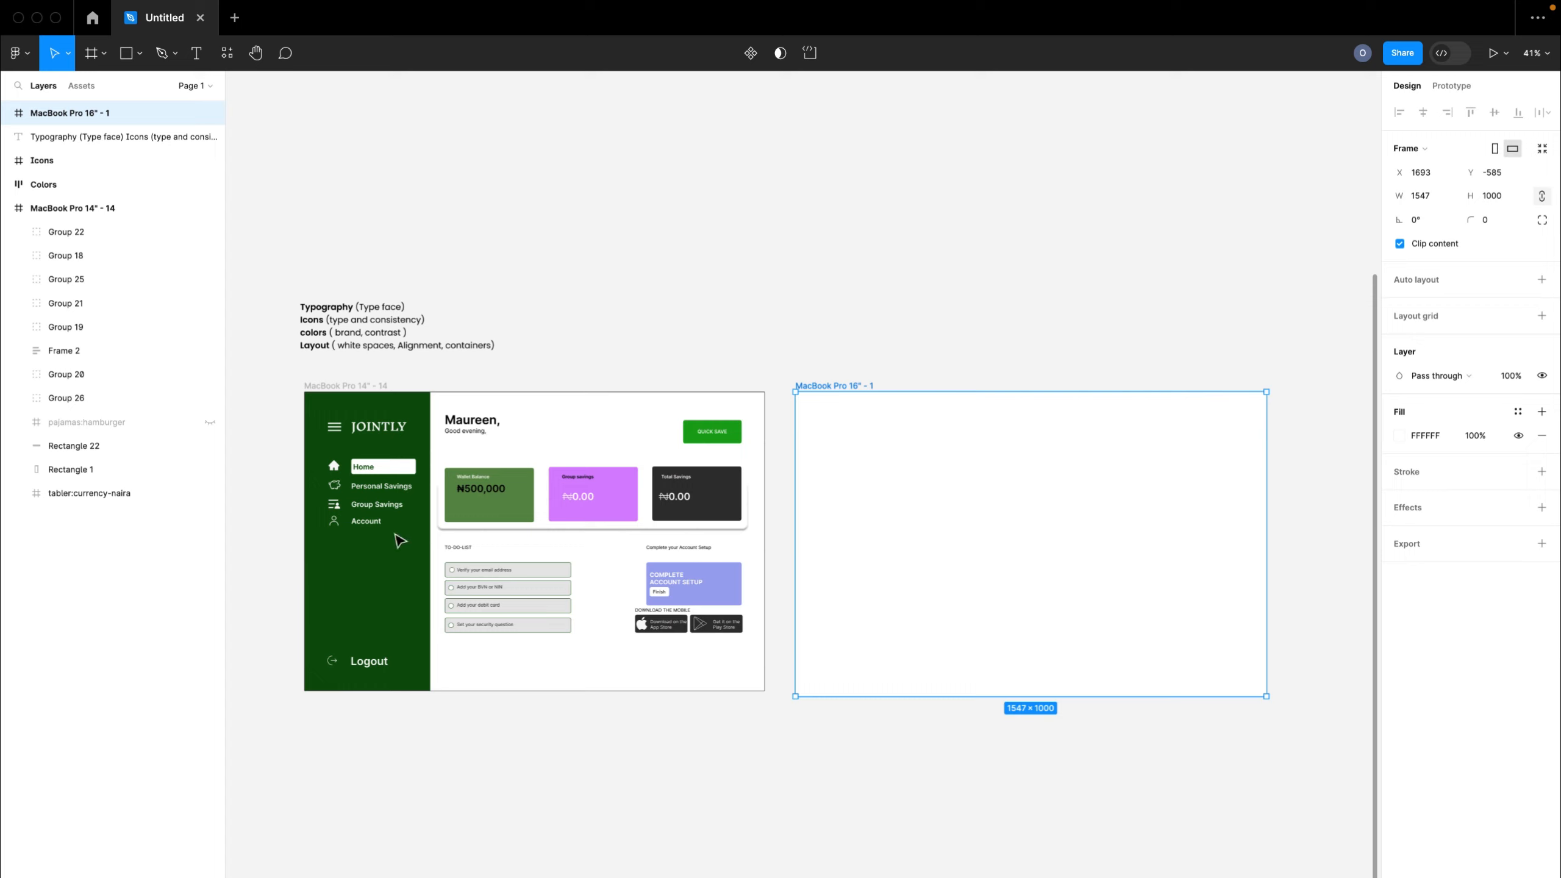
- Draw a sidebar frame 1000 high along the left edge of the blank MacBook Pro 16" frame and set its width to 256
left_click(366, 608)
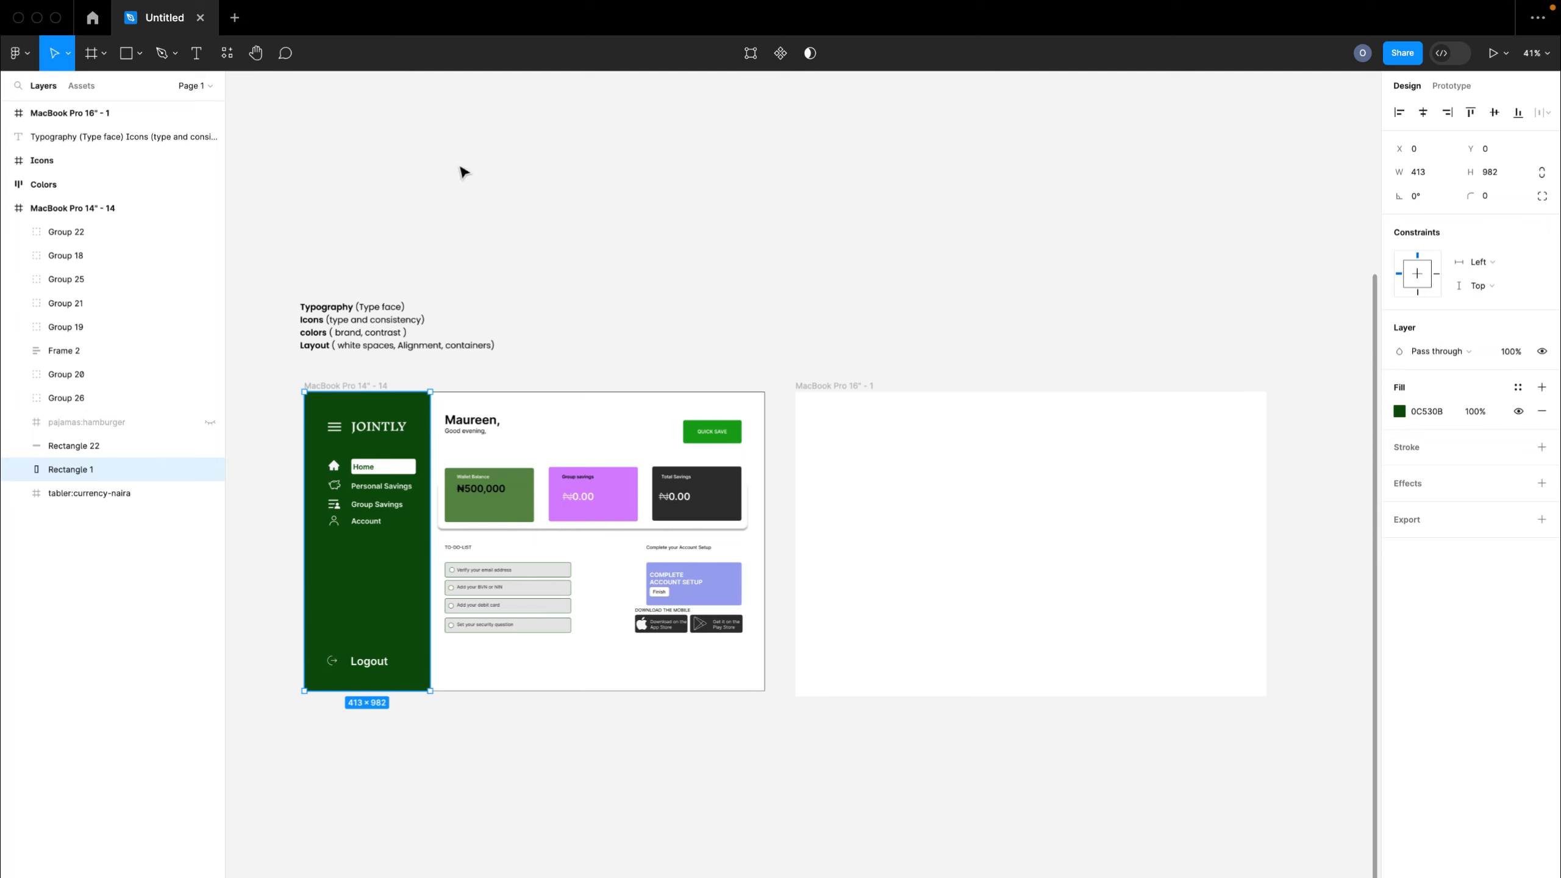
left_click(91, 56)
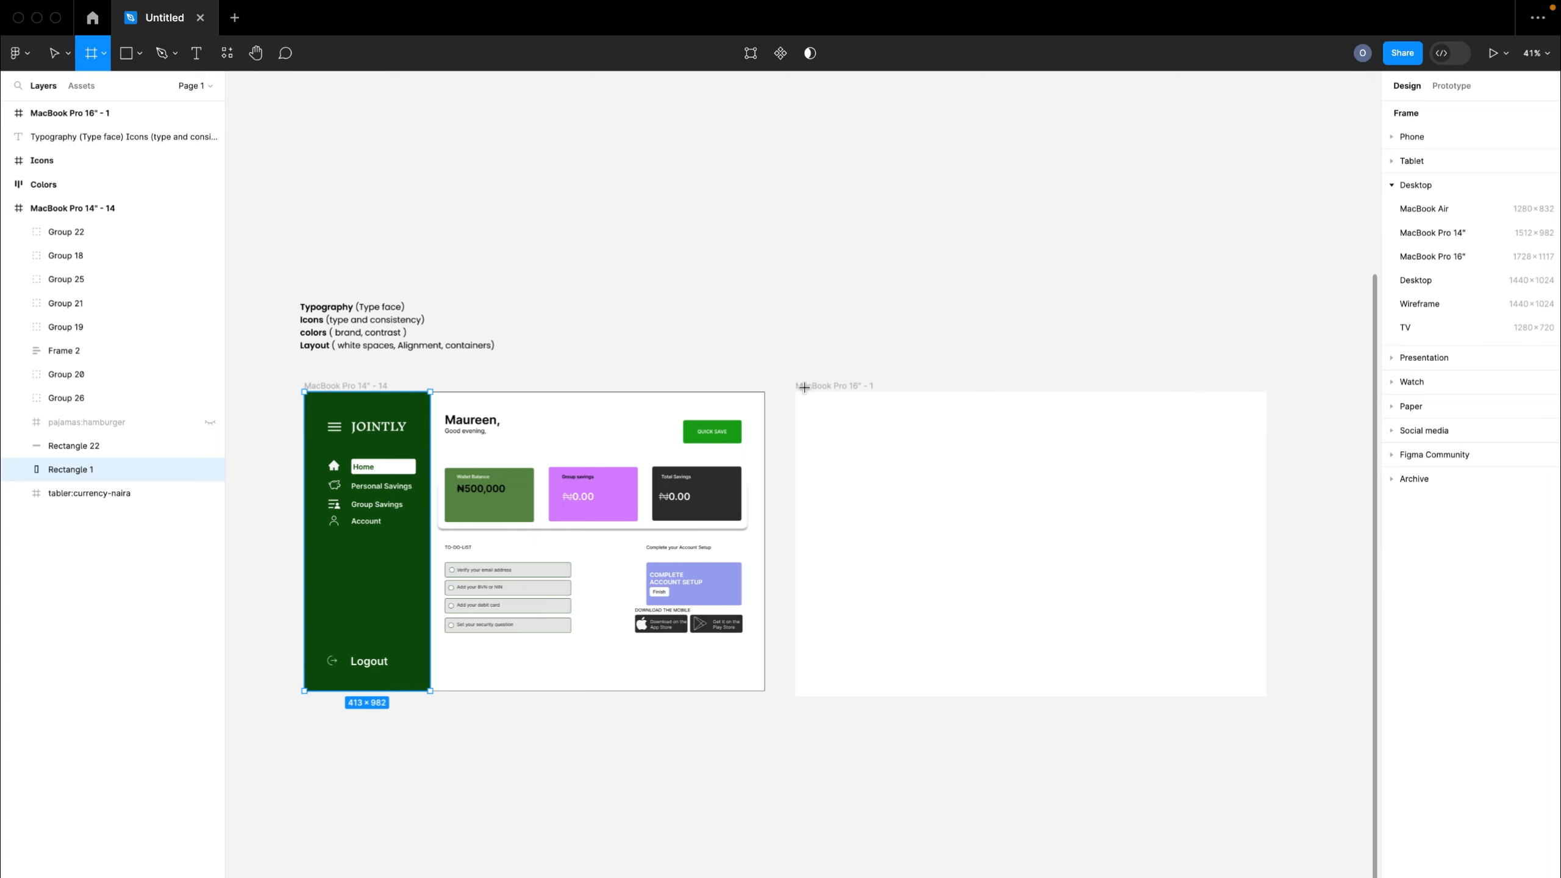
left_click_drag(796, 391, 890, 692)
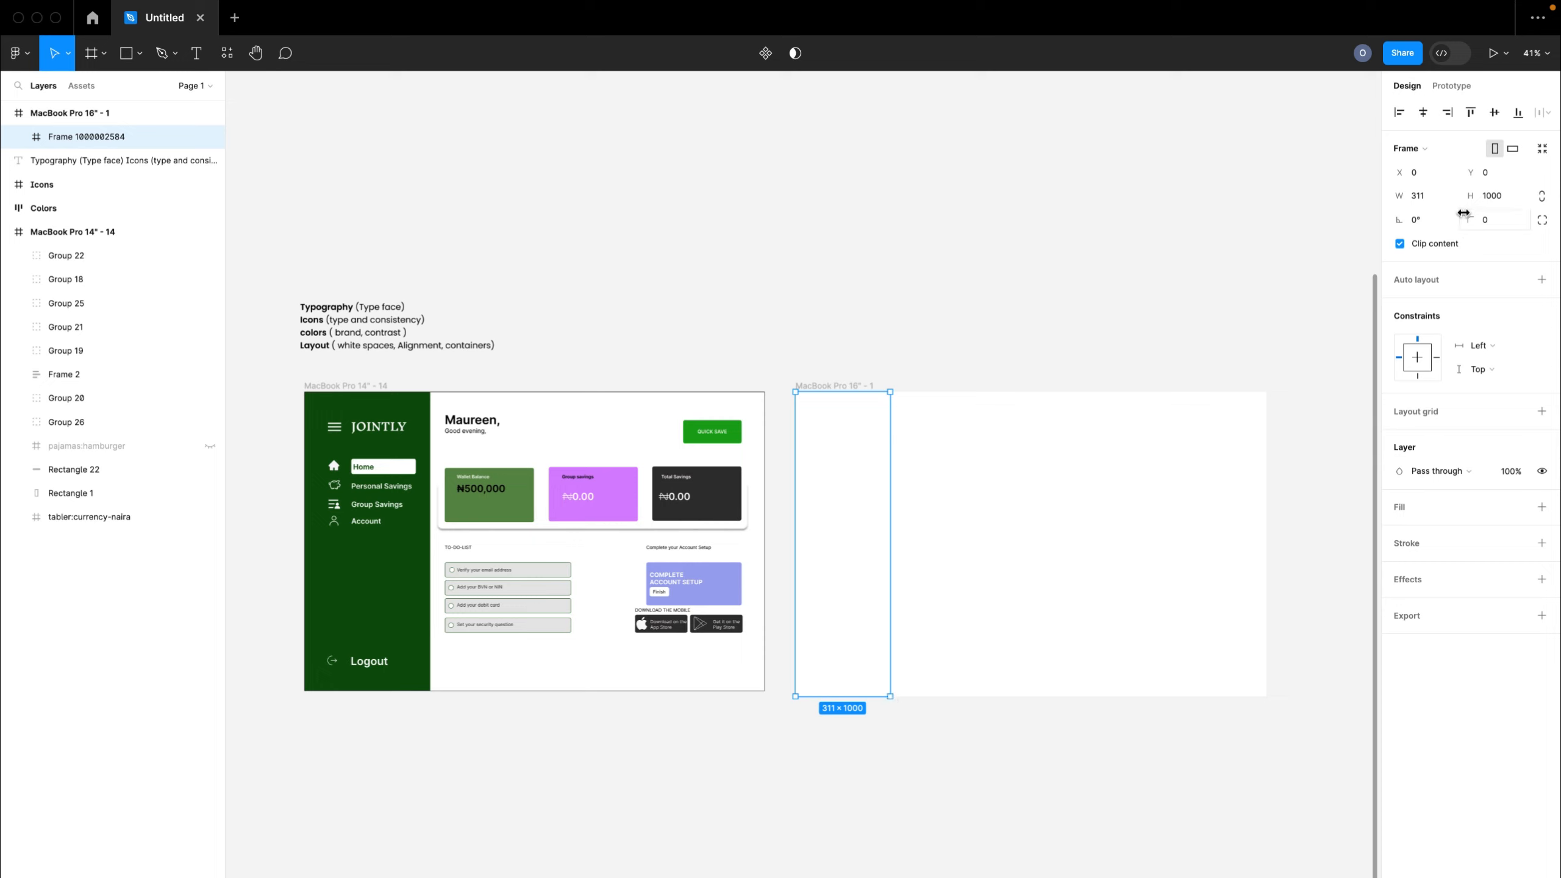
left_click(1421, 195)
type("256")
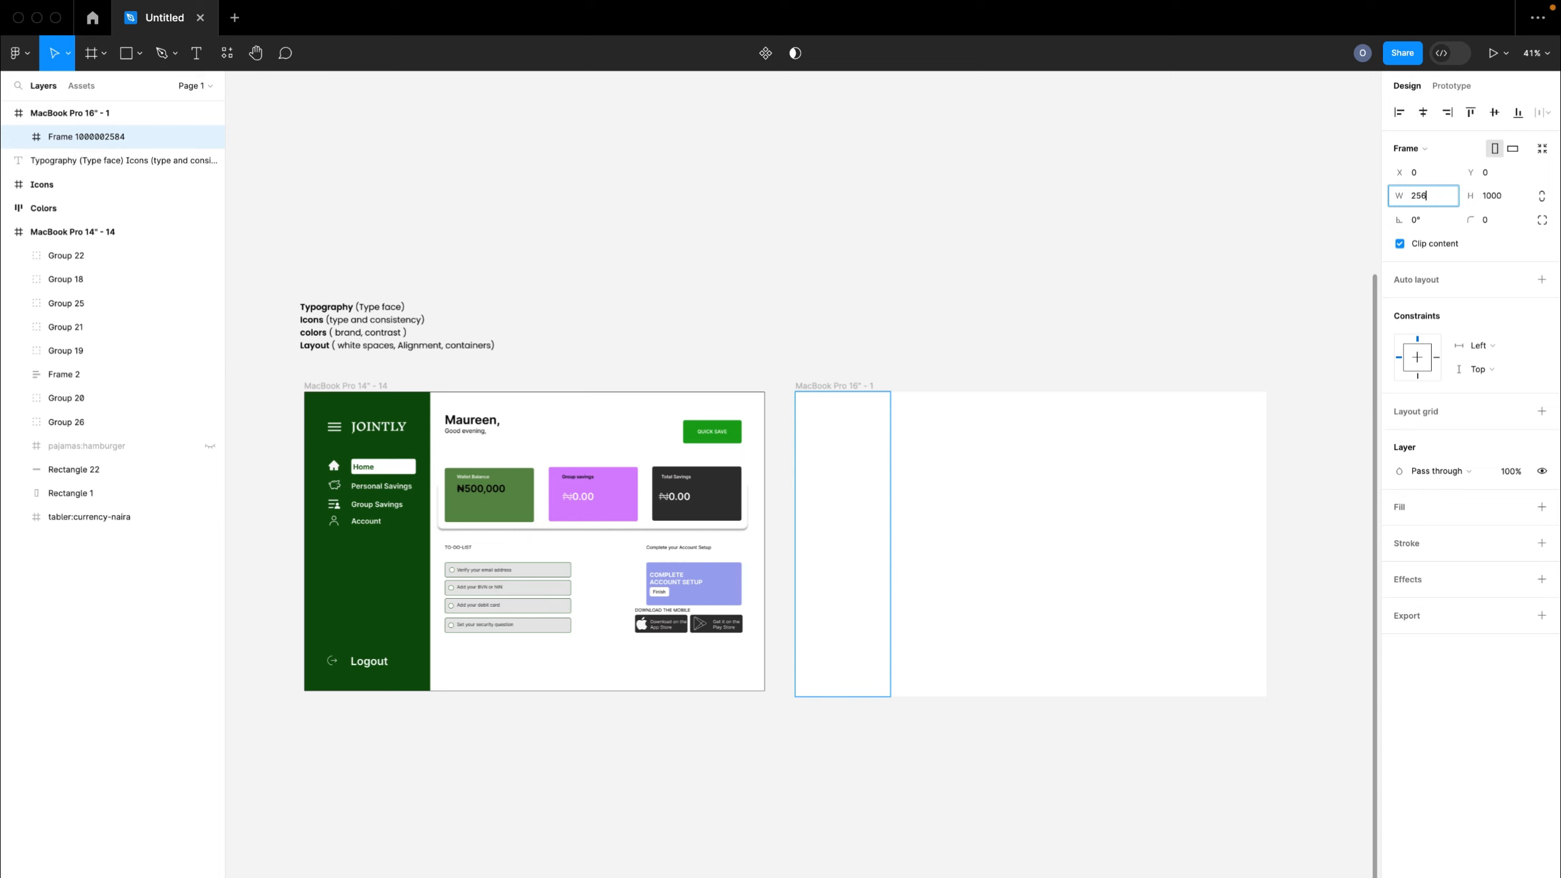
key("Return")
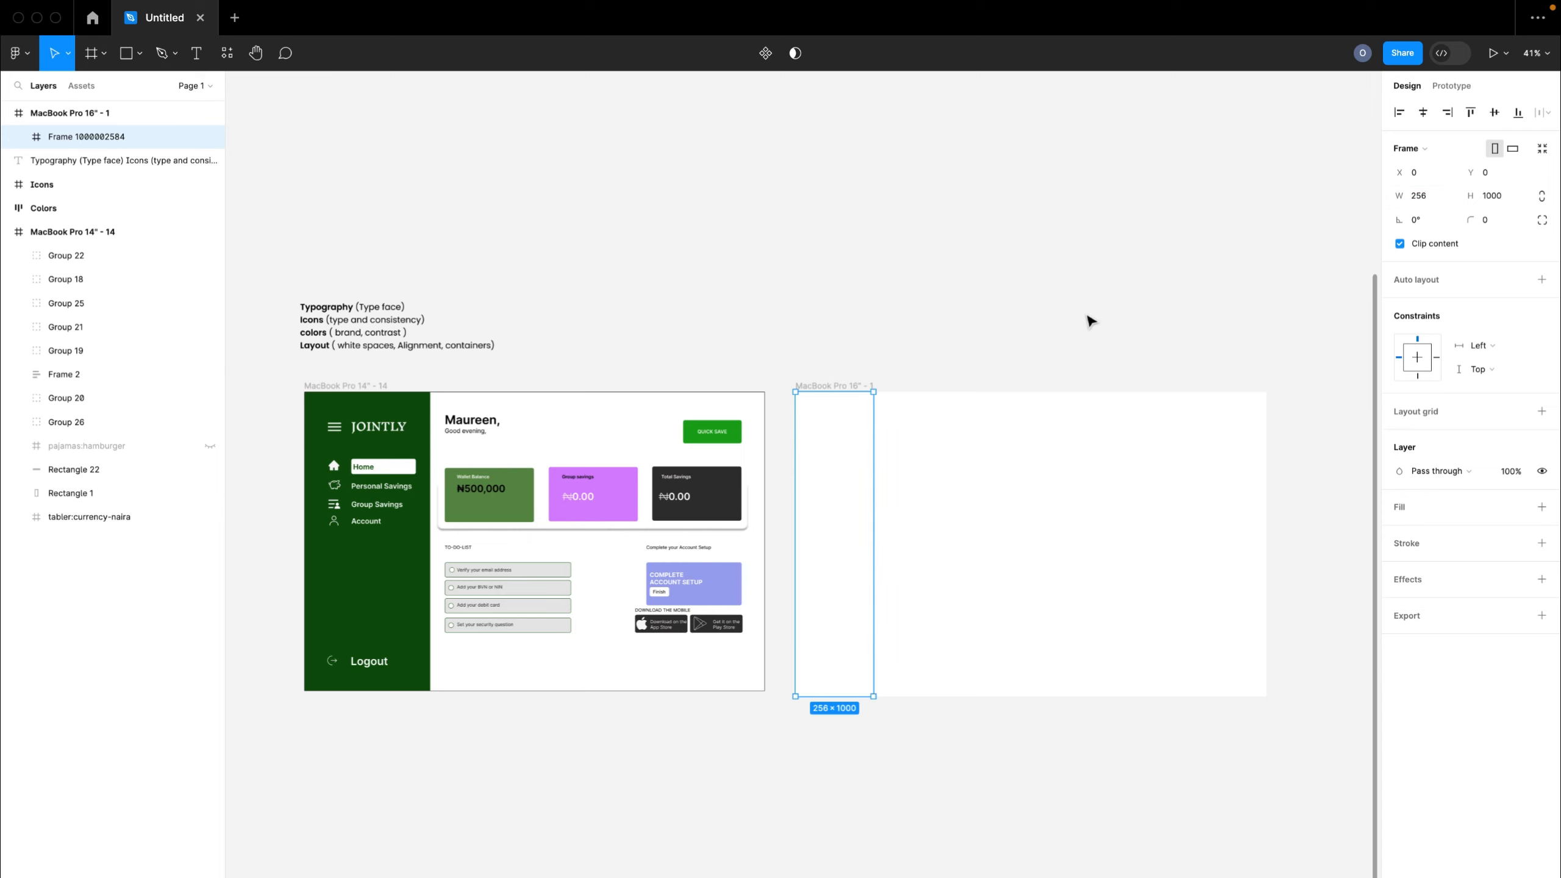
- Move the Colors and Icons frames together to just above the blank MacBook Pro 16" frame, aligned with its left edge
scroll(1091, 320, "up", 2)
scroll(971, 372, "up", 1)
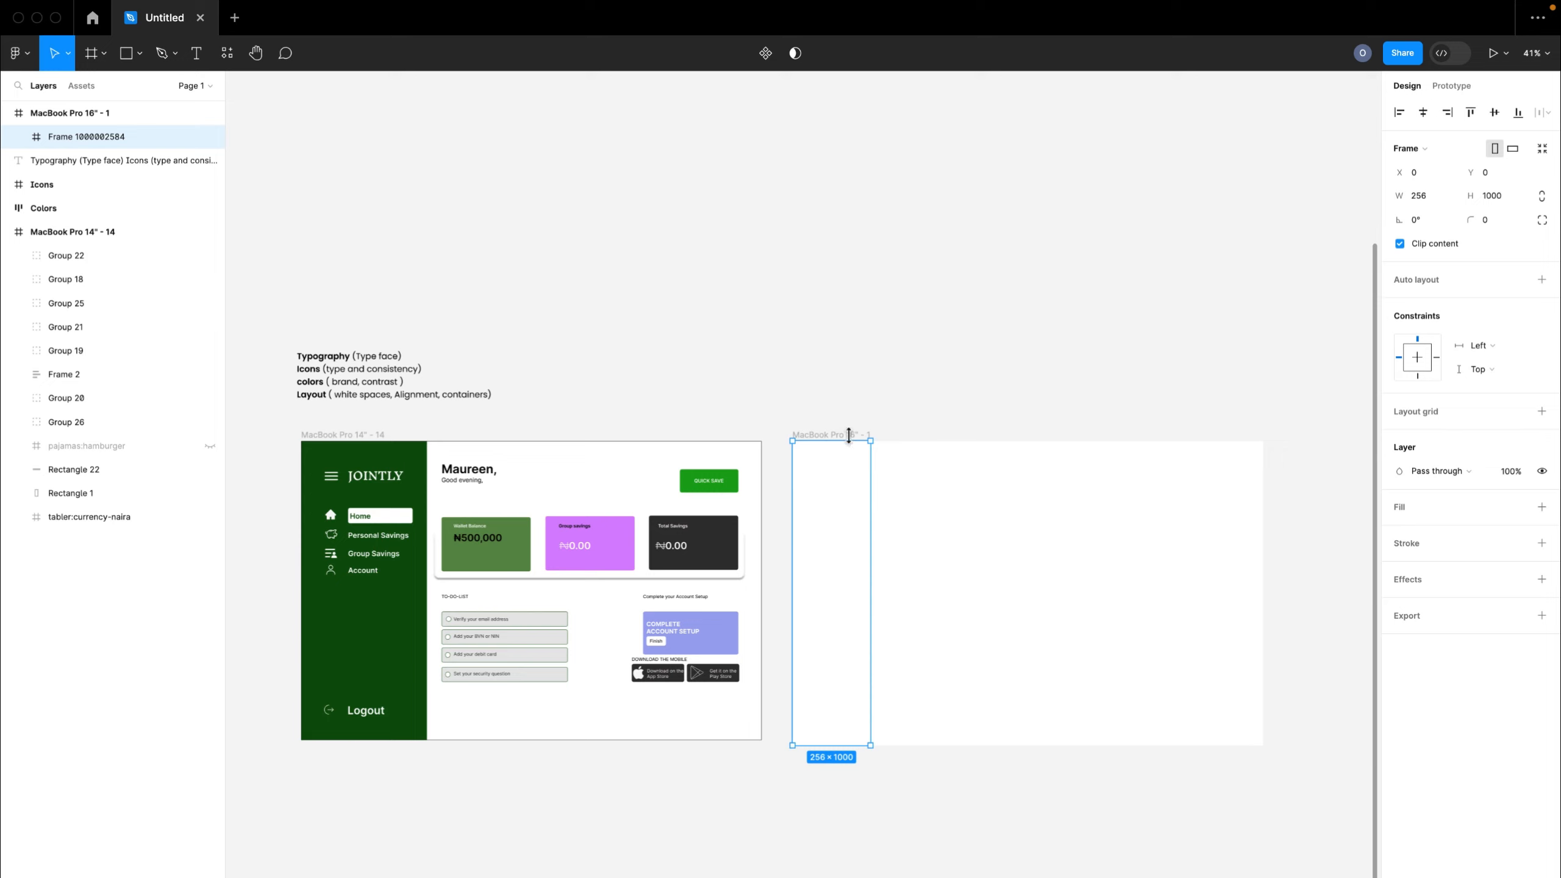
scroll(854, 443, "right", 2)
scroll(853, 442, "up", 5)
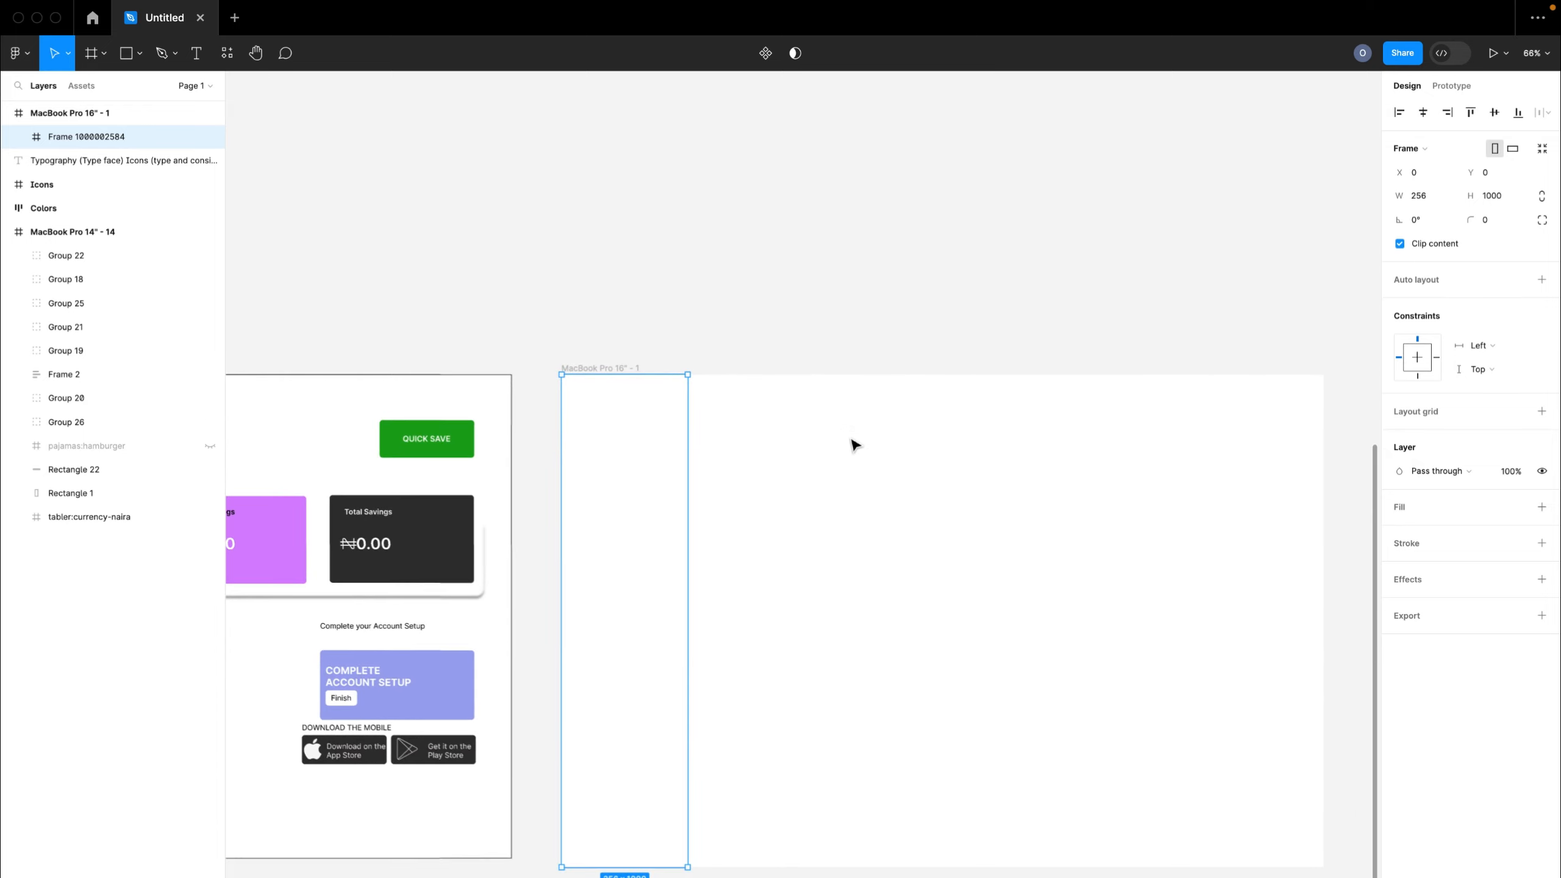
scroll(854, 443, "down", 5)
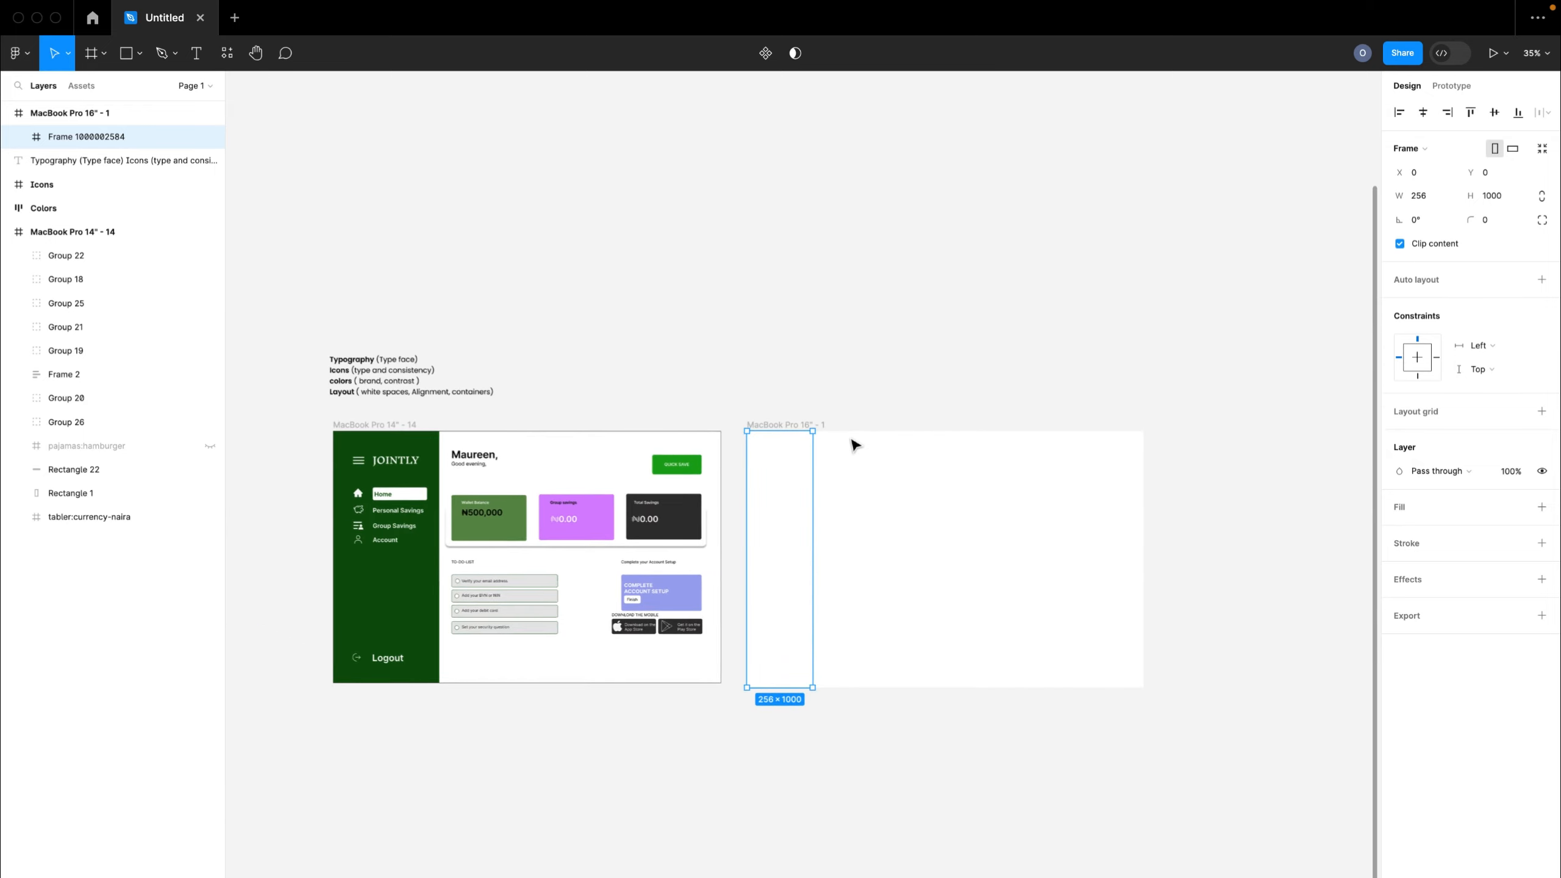
scroll(853, 443, "up", 7)
left_click_drag(325, 197, 797, 452)
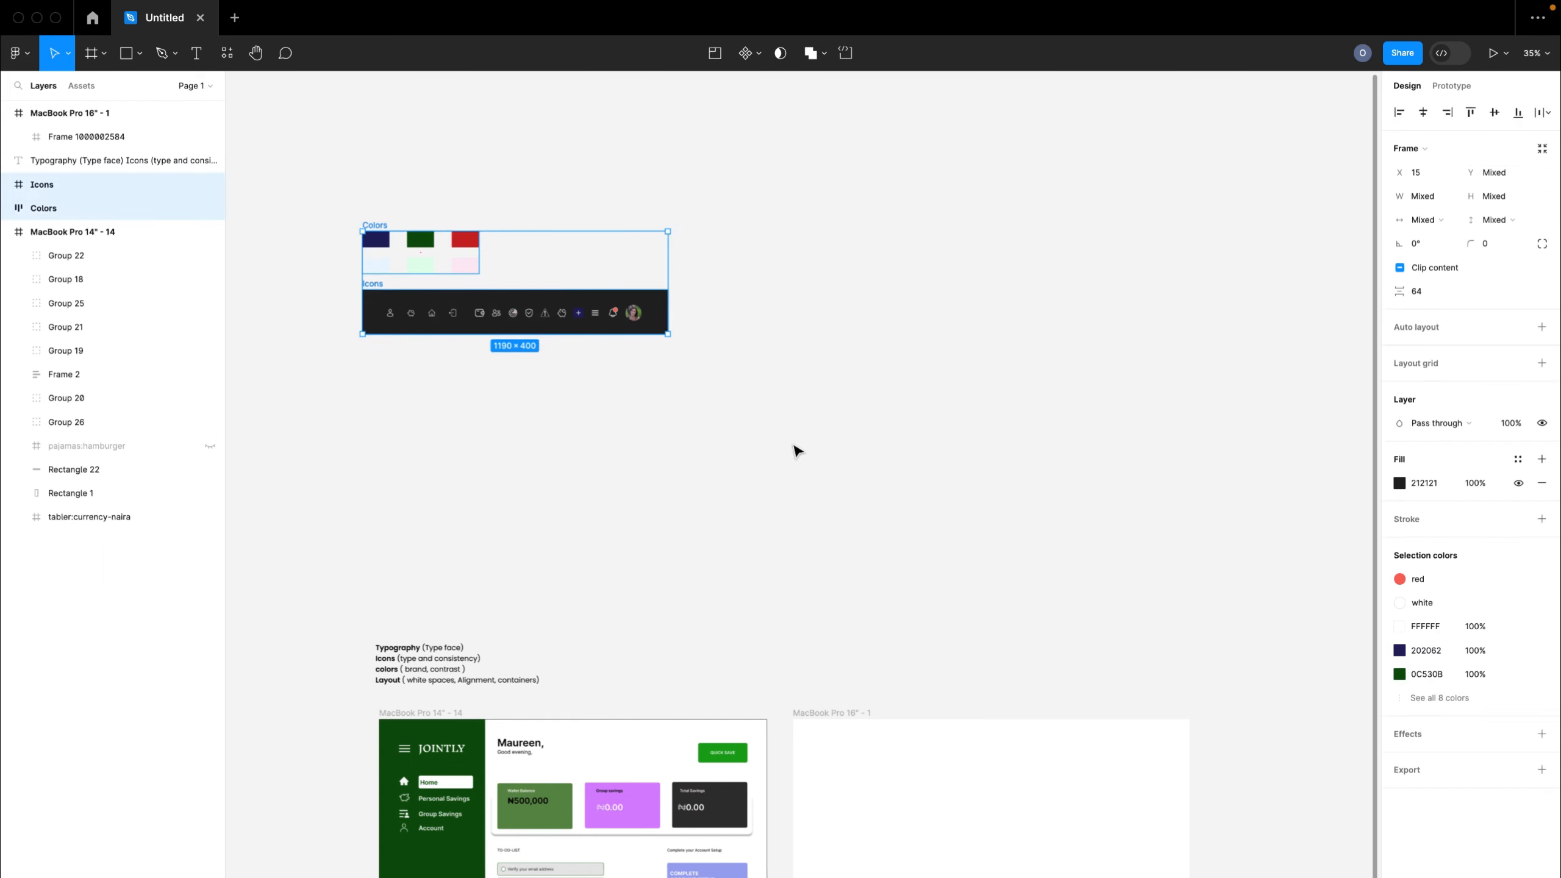
left_click_drag(608, 332, 1034, 682)
scroll(1034, 683, "down", 5)
scroll(1044, 667, "up", 2)
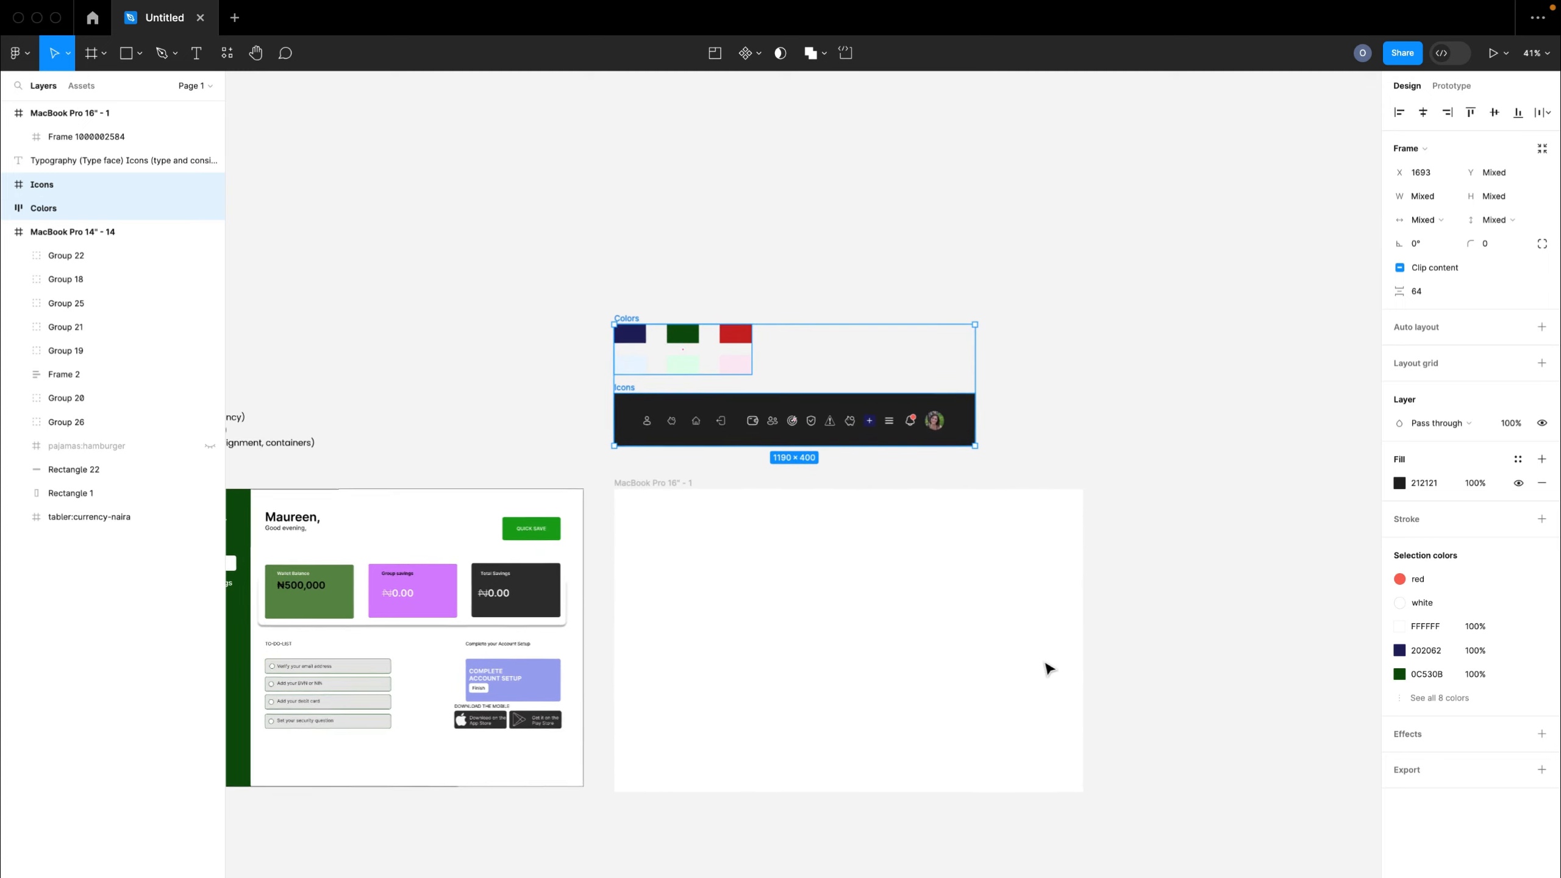
- Fill the sidebar frame with the navy color 202062, sampled from the first swatch in the Colors frame
scroll(1049, 669, "up", 3)
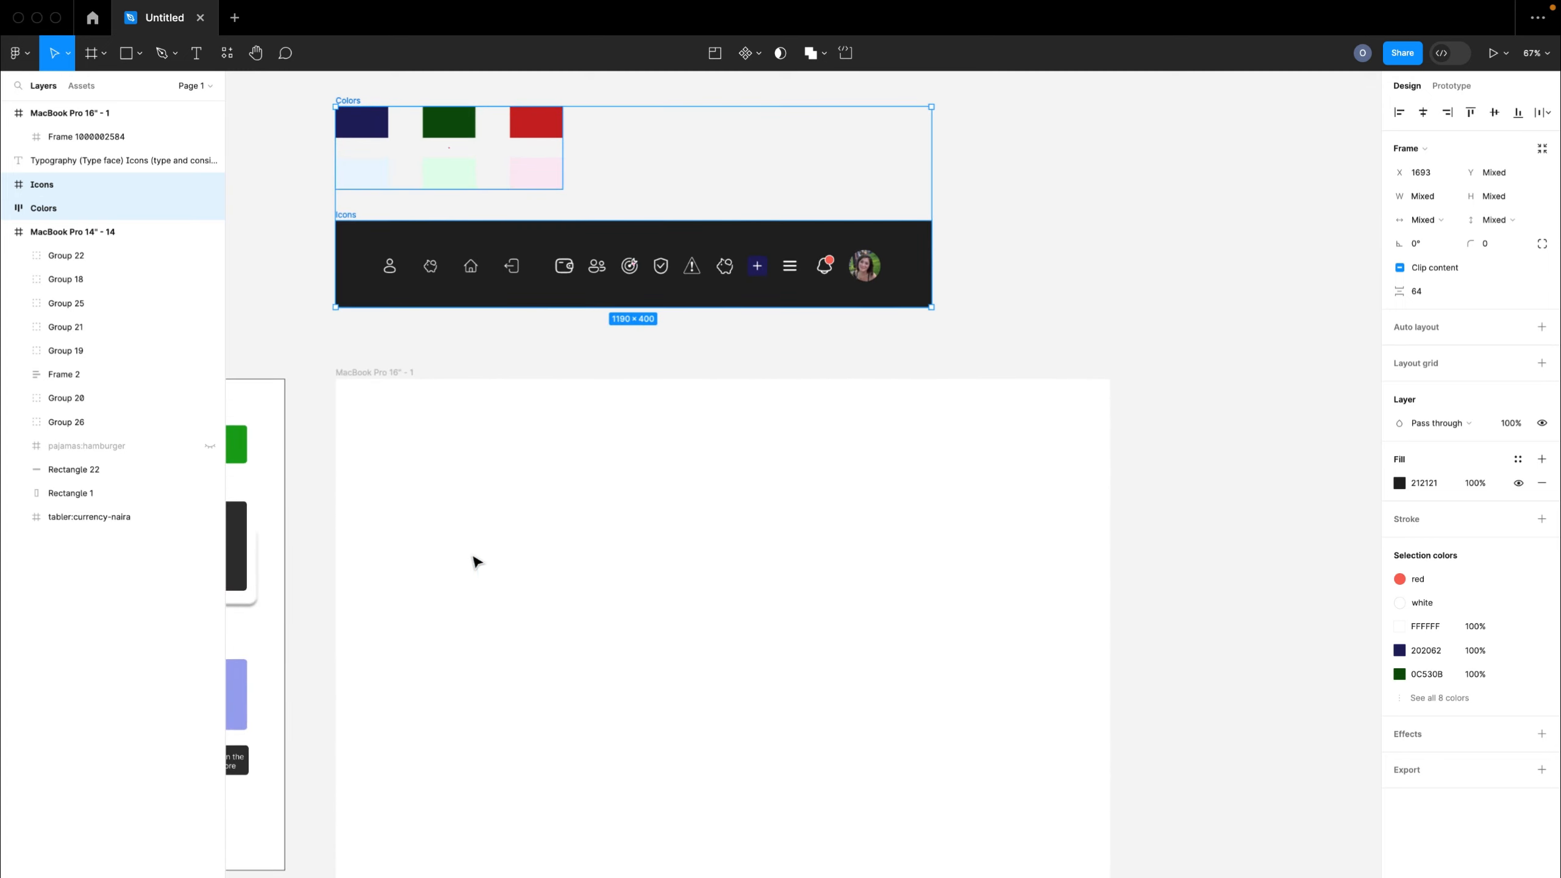
left_click(460, 553)
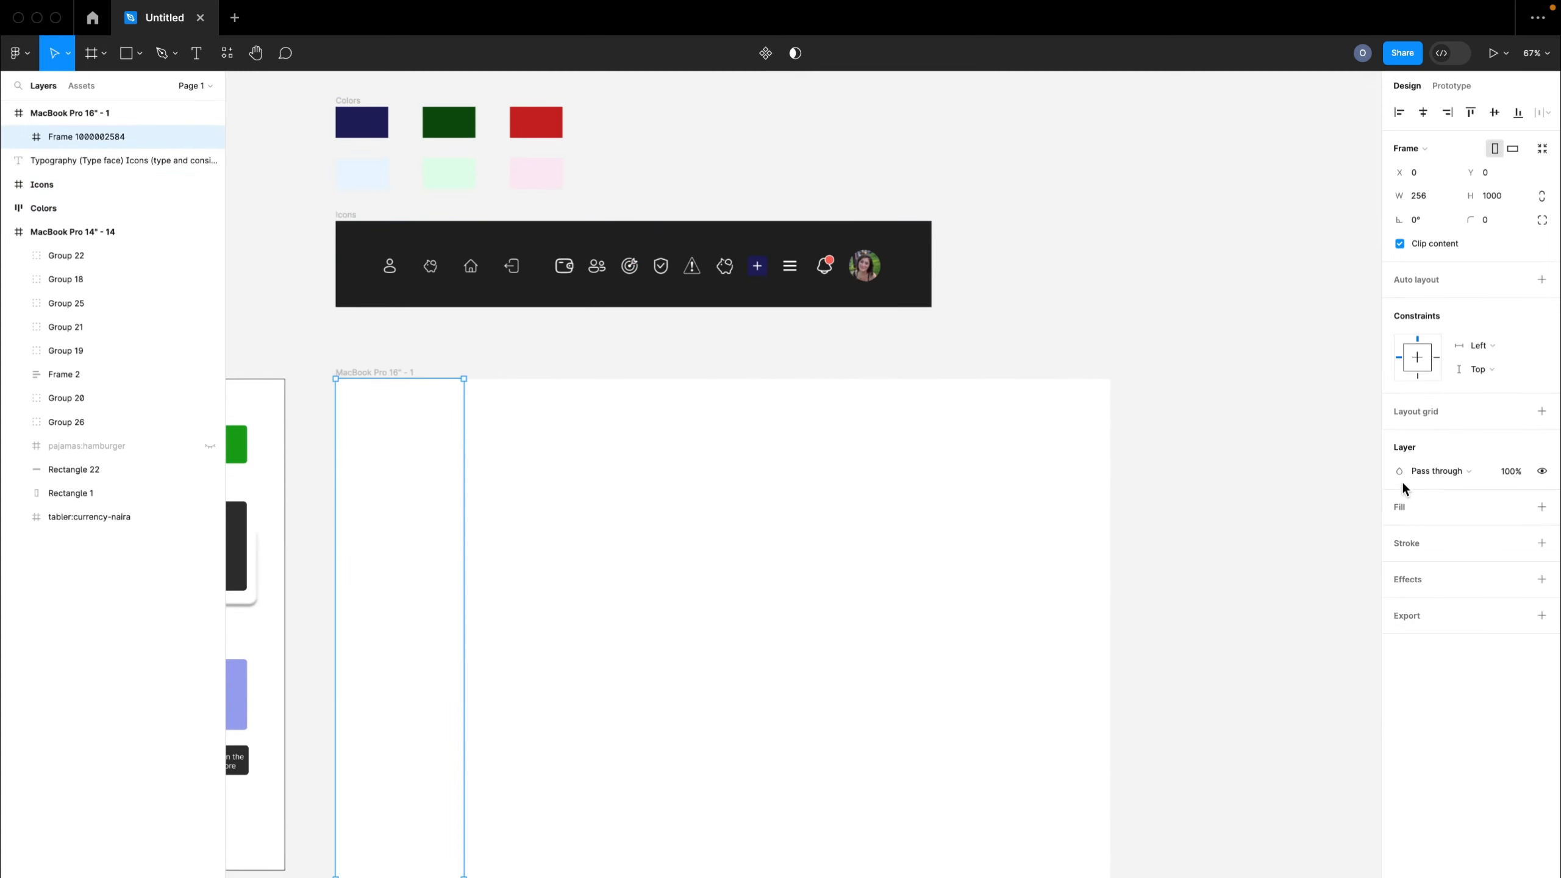
left_click(1541, 507)
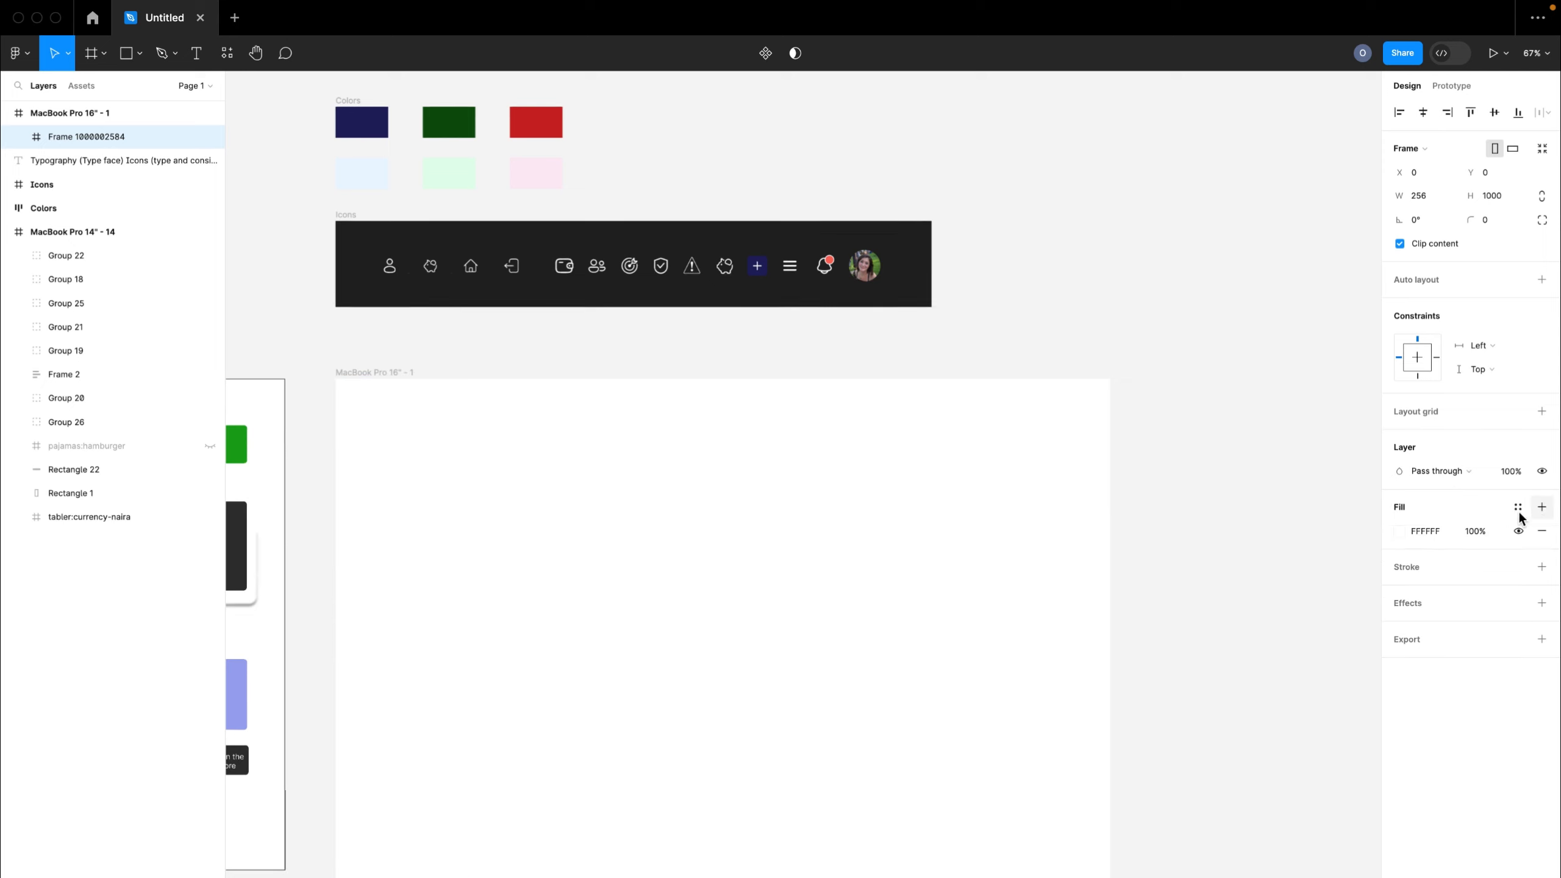
left_click(1399, 532)
left_click(1224, 785)
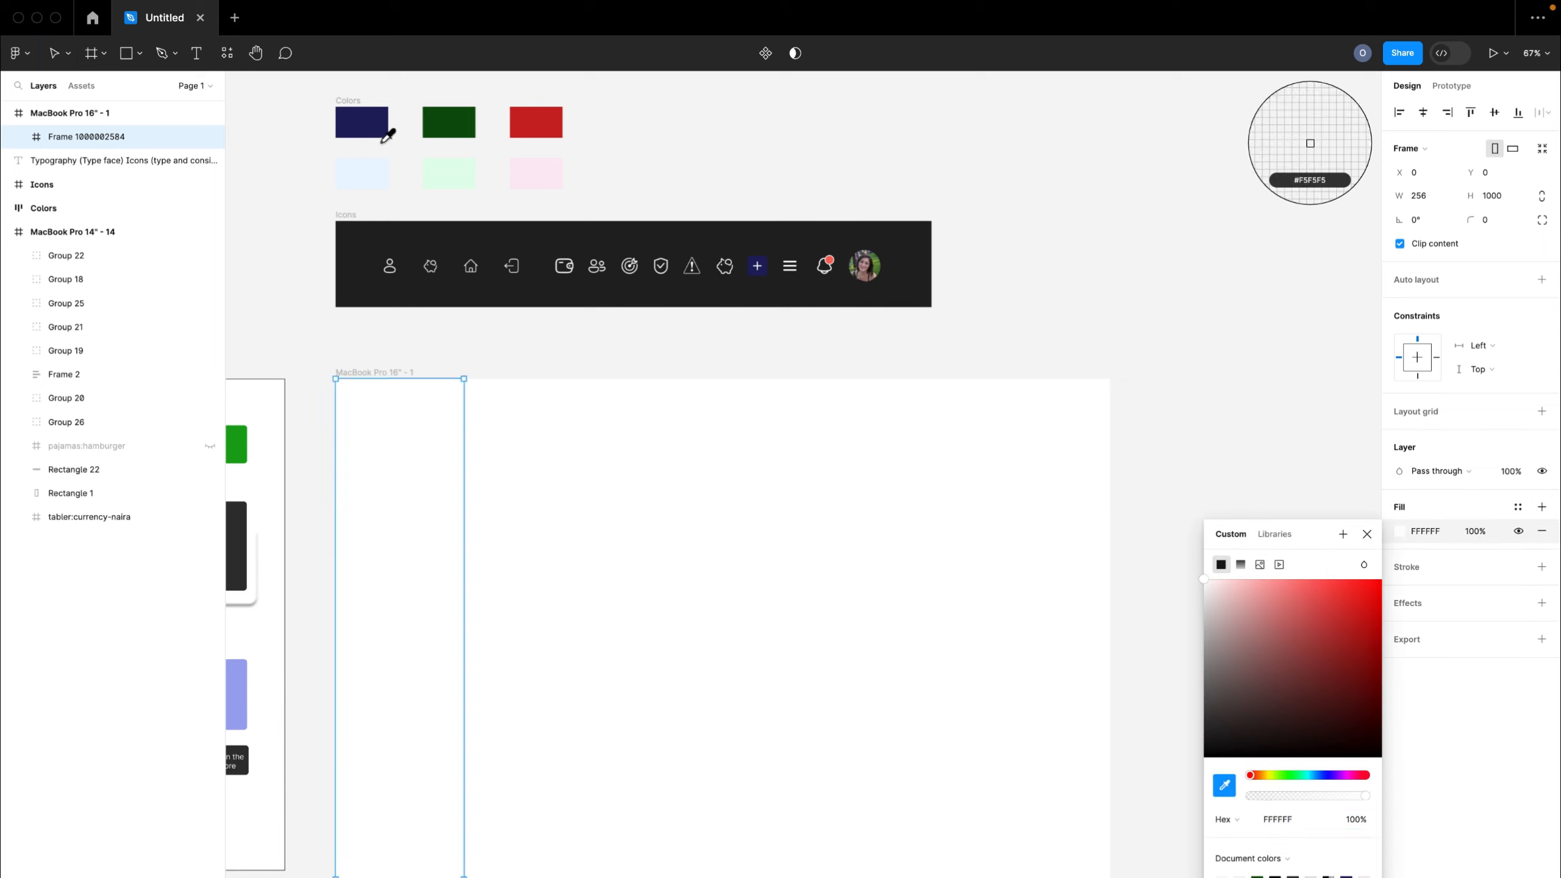
left_click(362, 121)
- Move the Colors, Icons and MacBook Pro 16" frames together farther right, away from the original dashboard, to X 3232
scroll(497, 445, "left", 5)
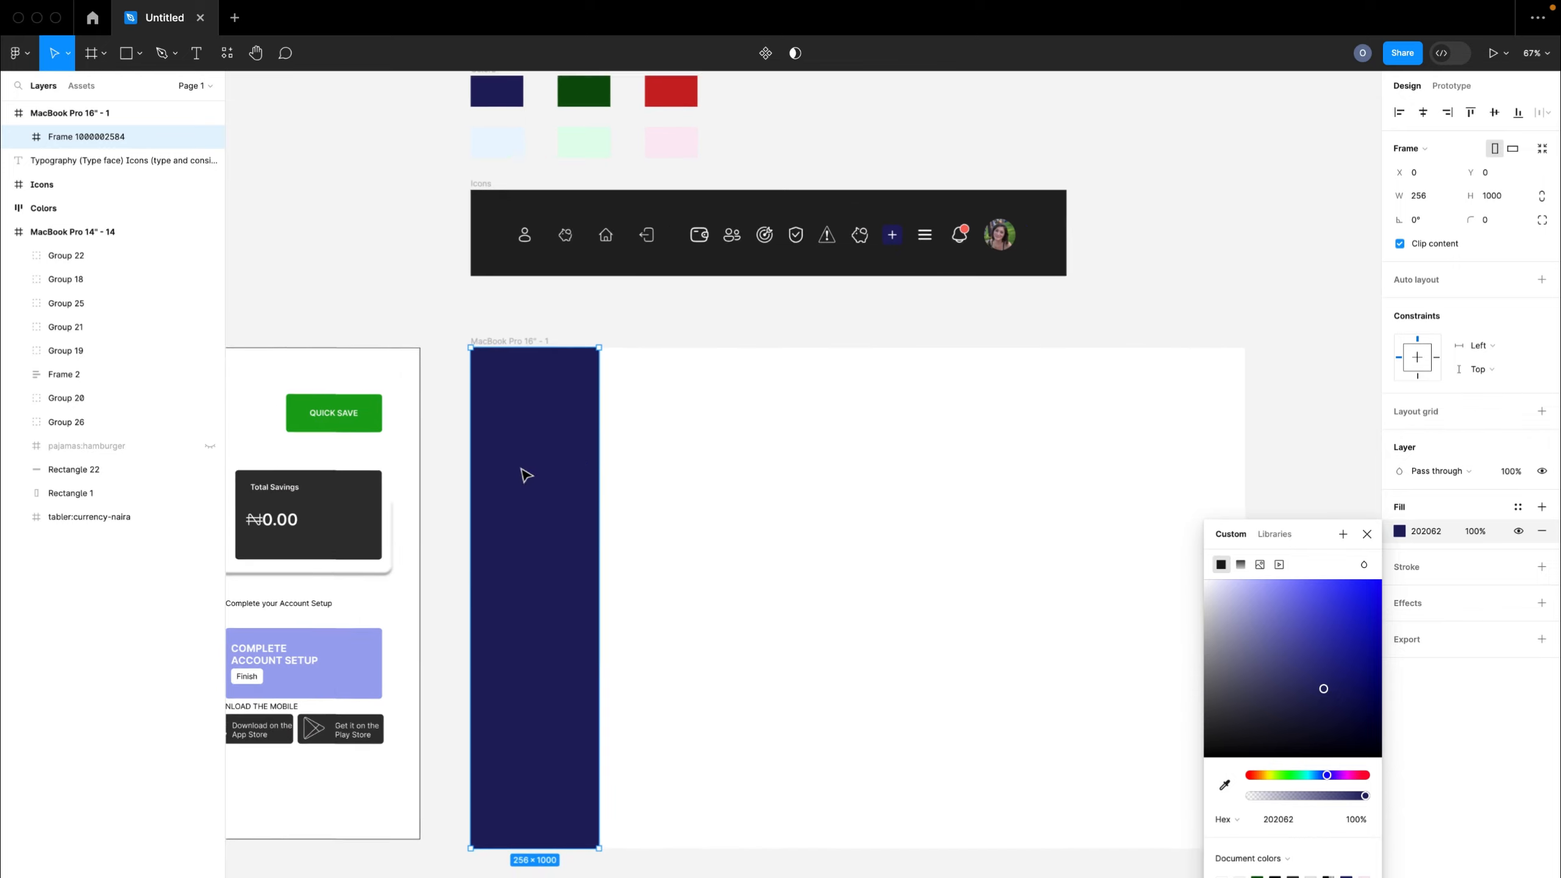
scroll(658, 478, "down", 5)
scroll(658, 478, "down", 1)
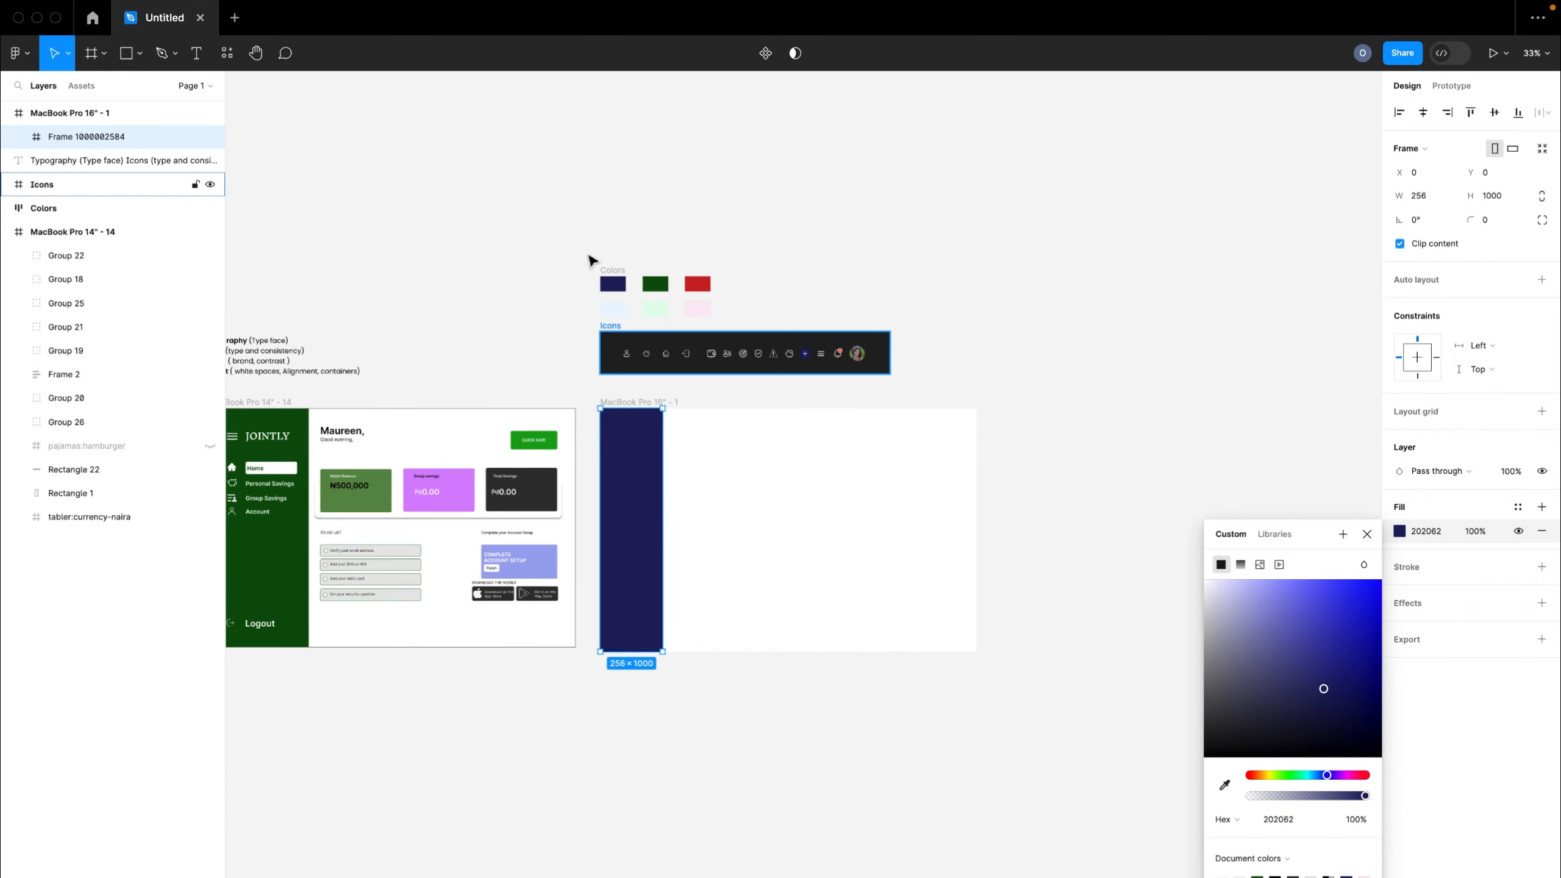
left_click_drag(579, 237, 1052, 709)
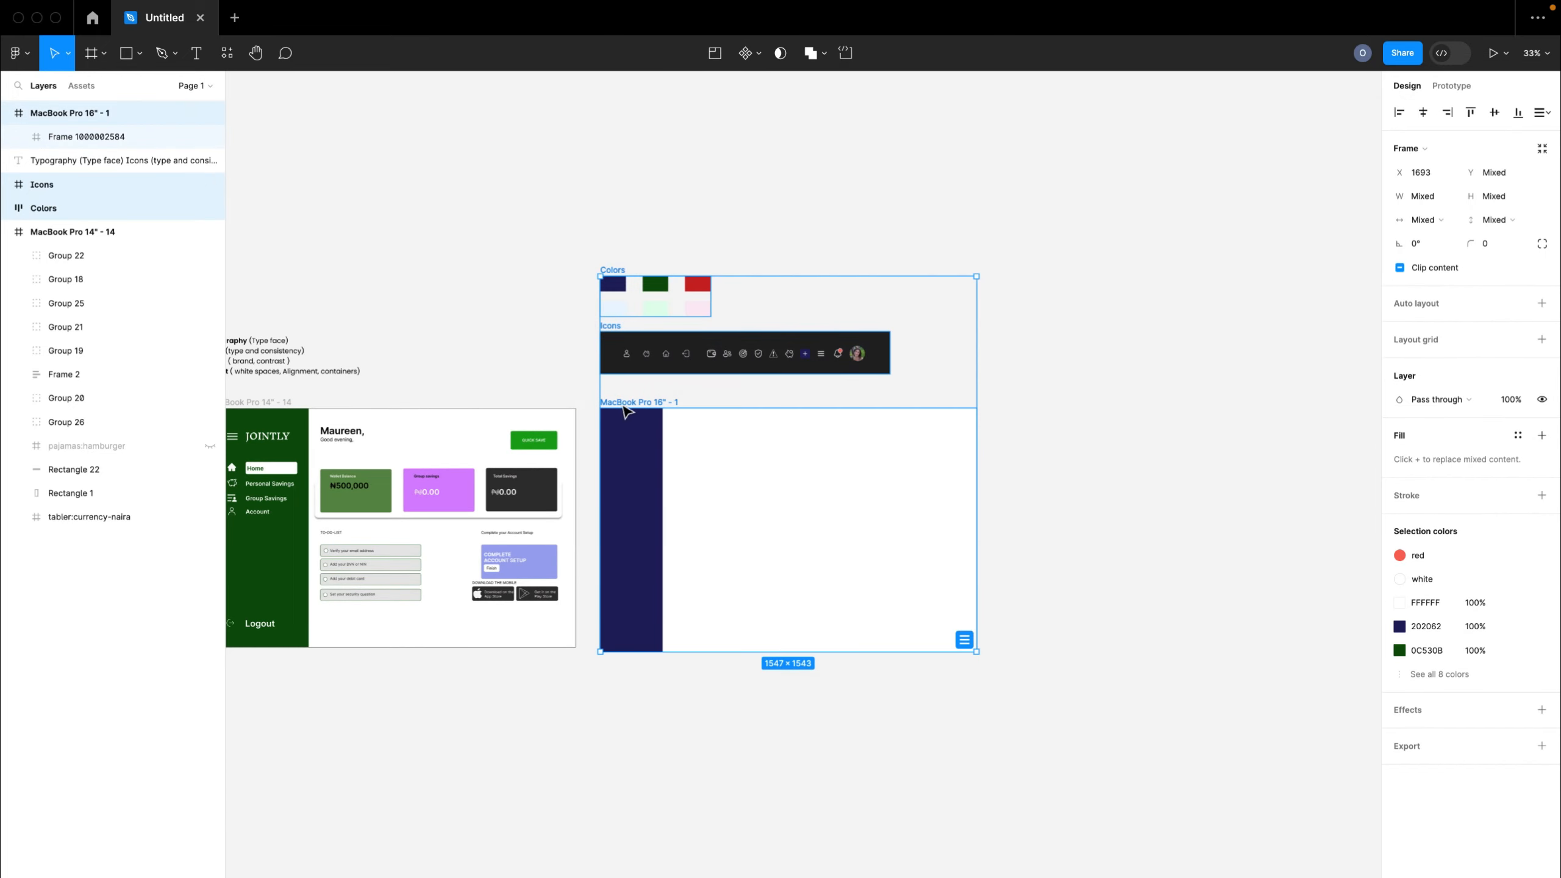
left_click_drag(626, 411, 998, 406)
scroll(998, 406, "up", 5)
scroll(999, 406, "right", 8)
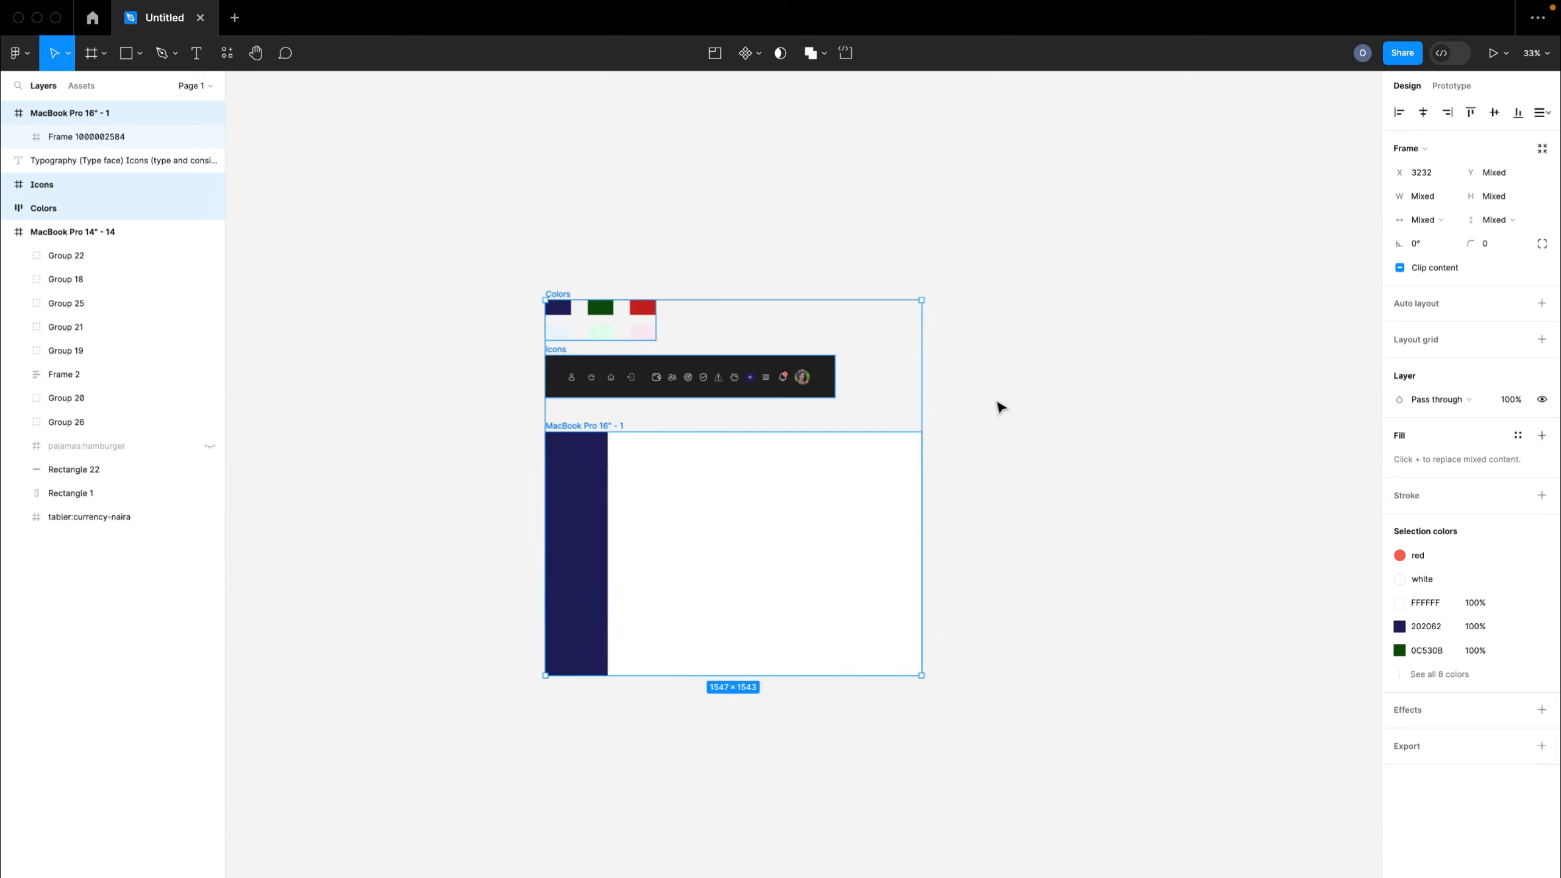
scroll(998, 406, "up", 1)
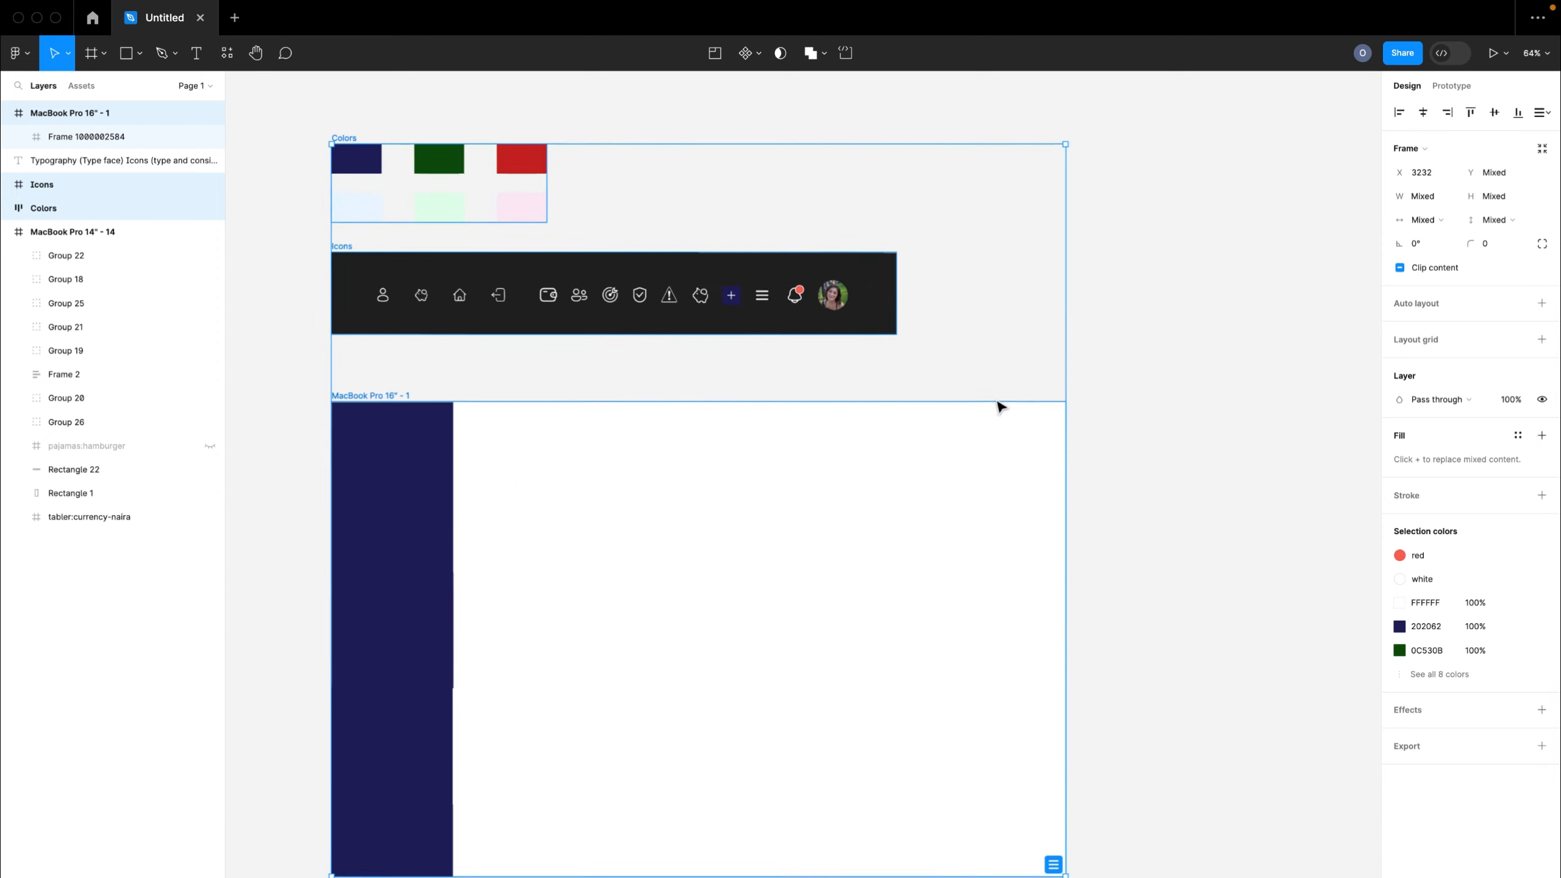
left_click(1195, 418)
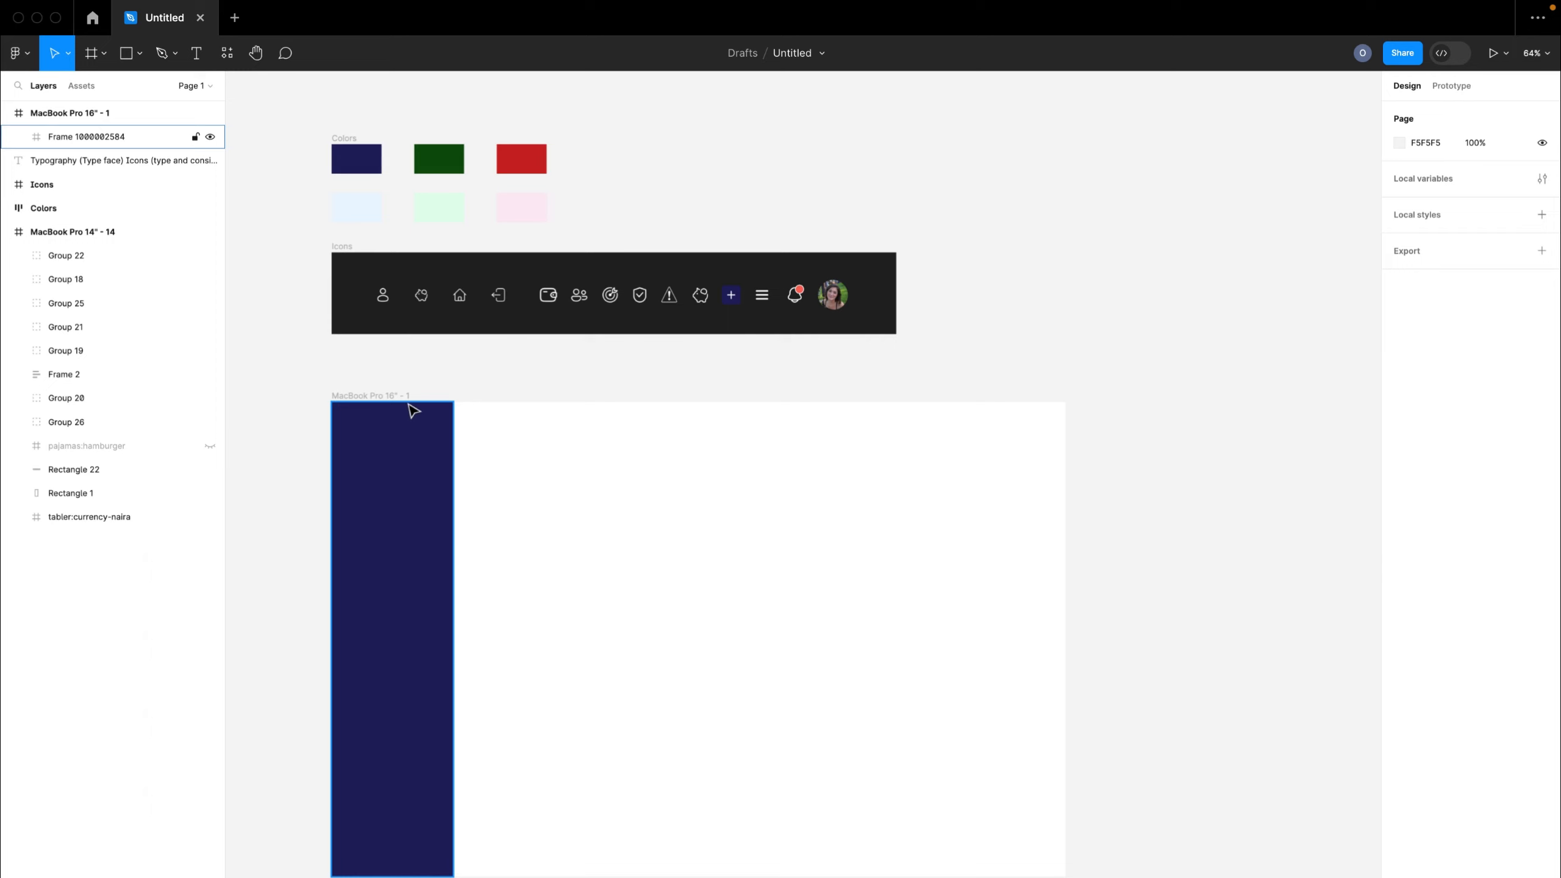
- Draw a content frame about 1287 by 1000 over the white area beside the navy sidebar
left_click(451, 469)
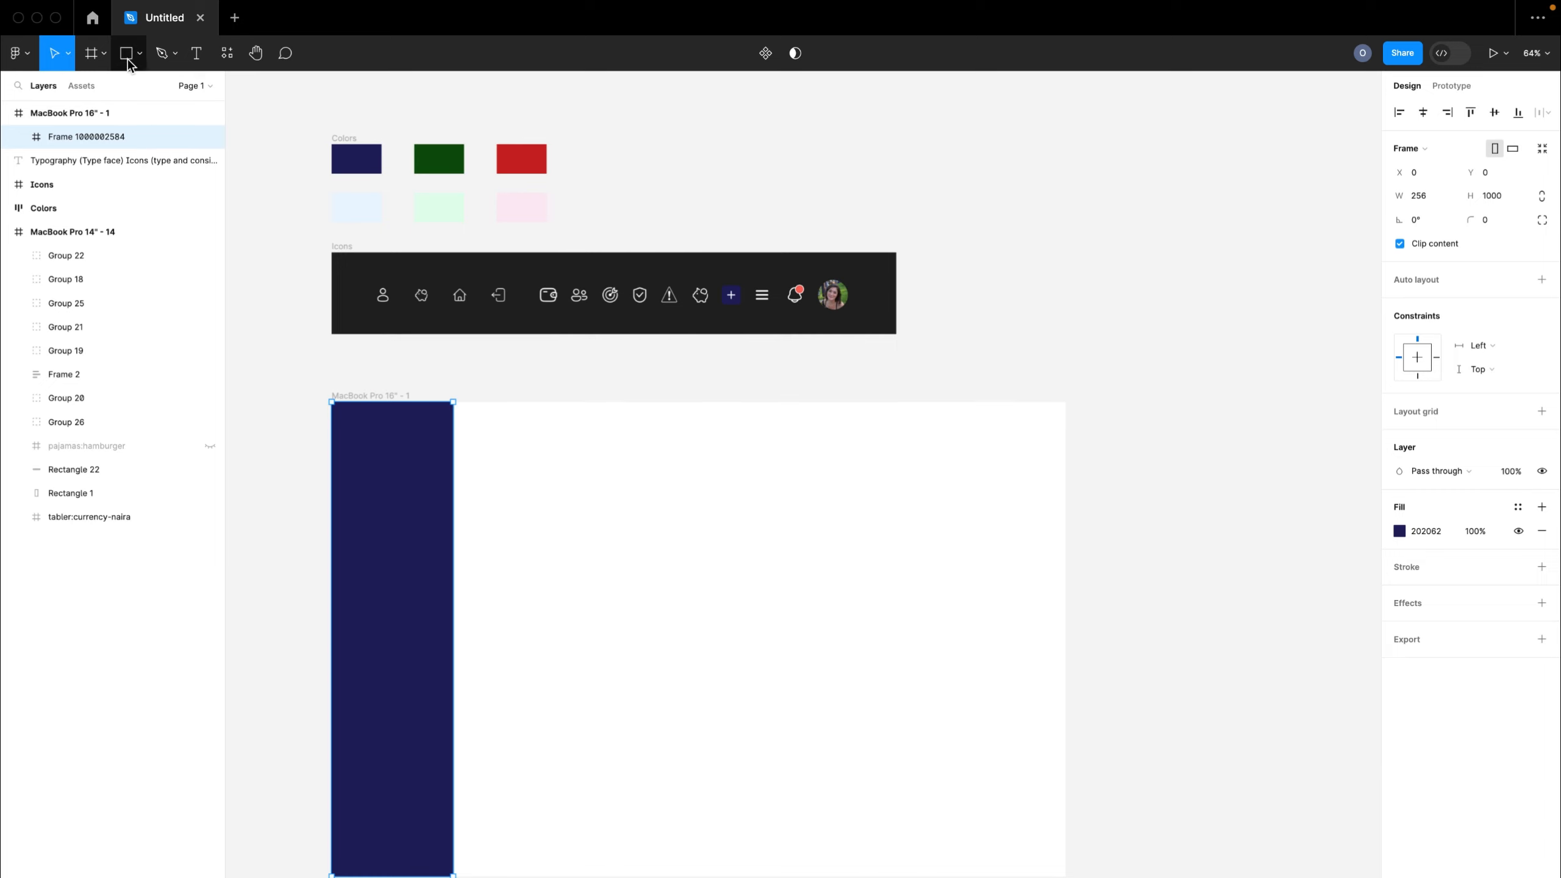
left_click(92, 57)
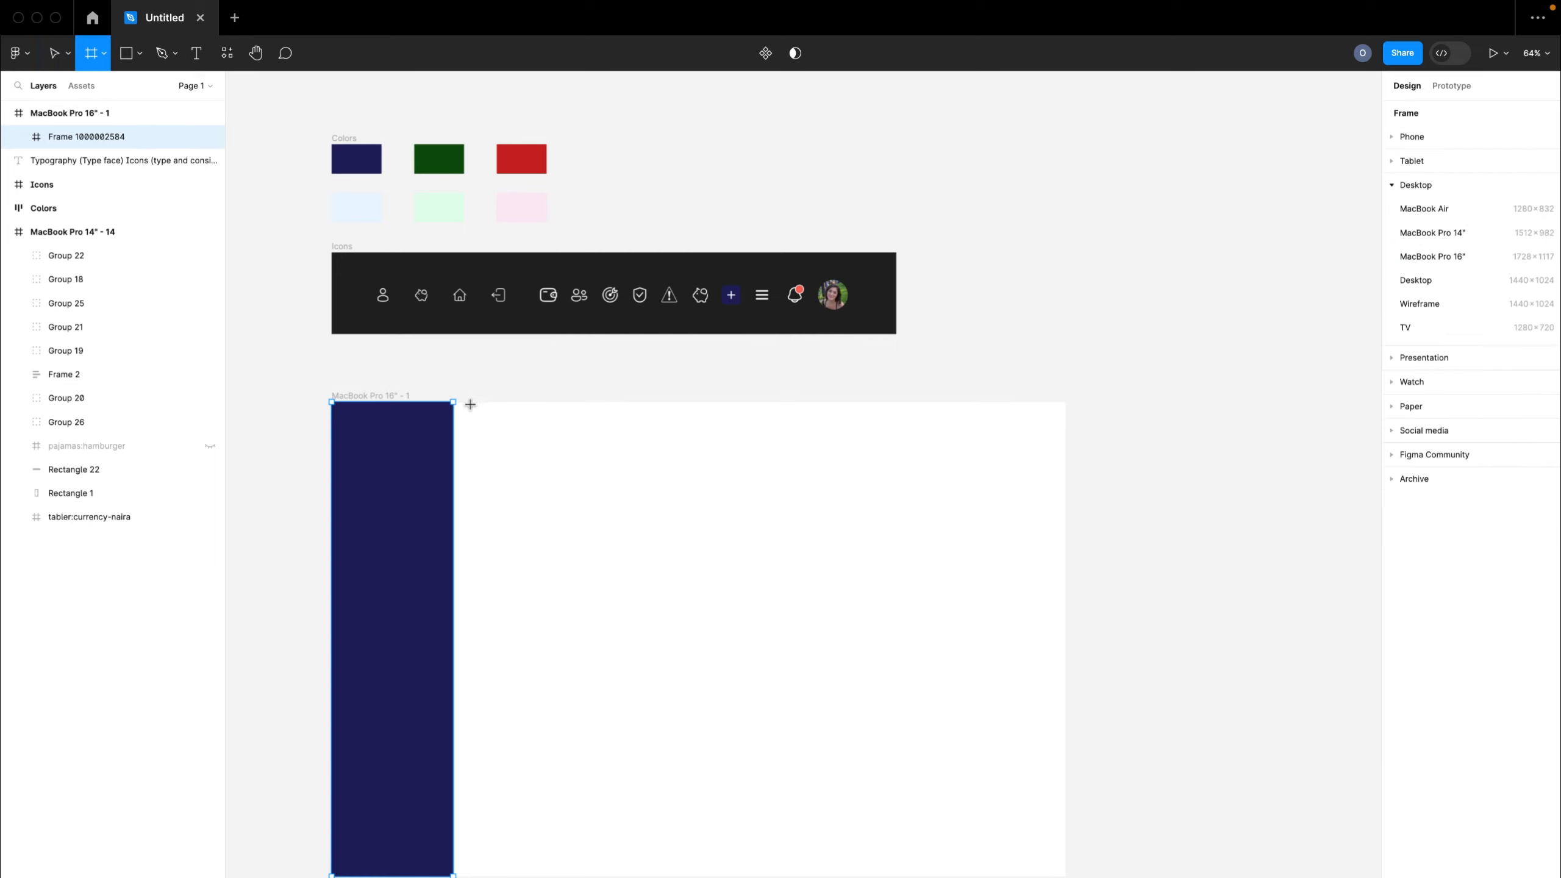
left_click_drag(455, 403, 1065, 876)
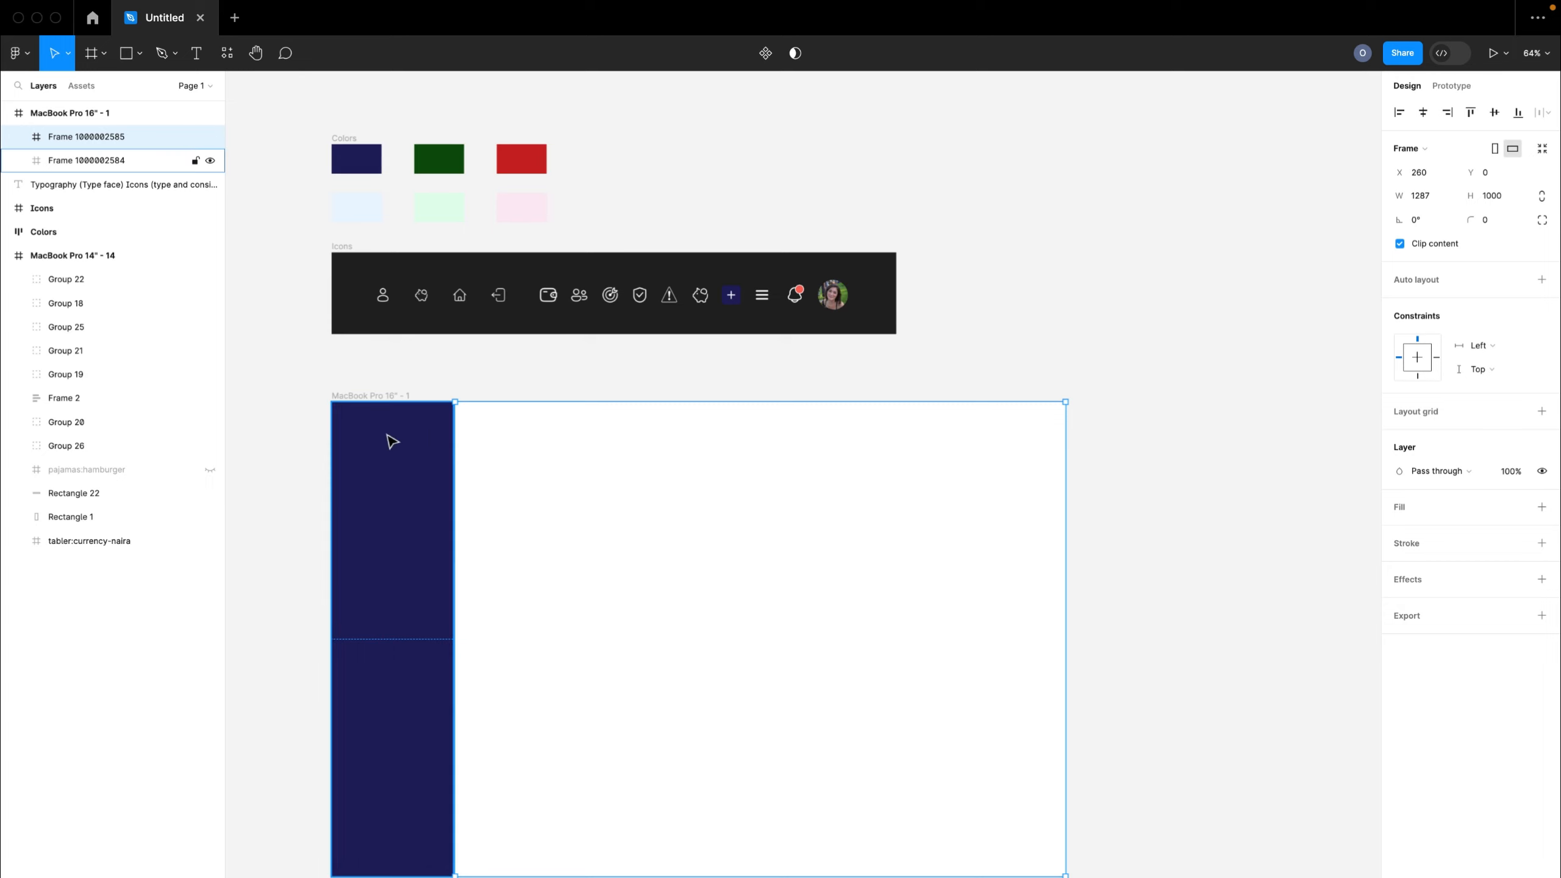
- Resize the MacBook Pro 16" frame to a width of 1680 and a height of 1000
left_click(376, 395)
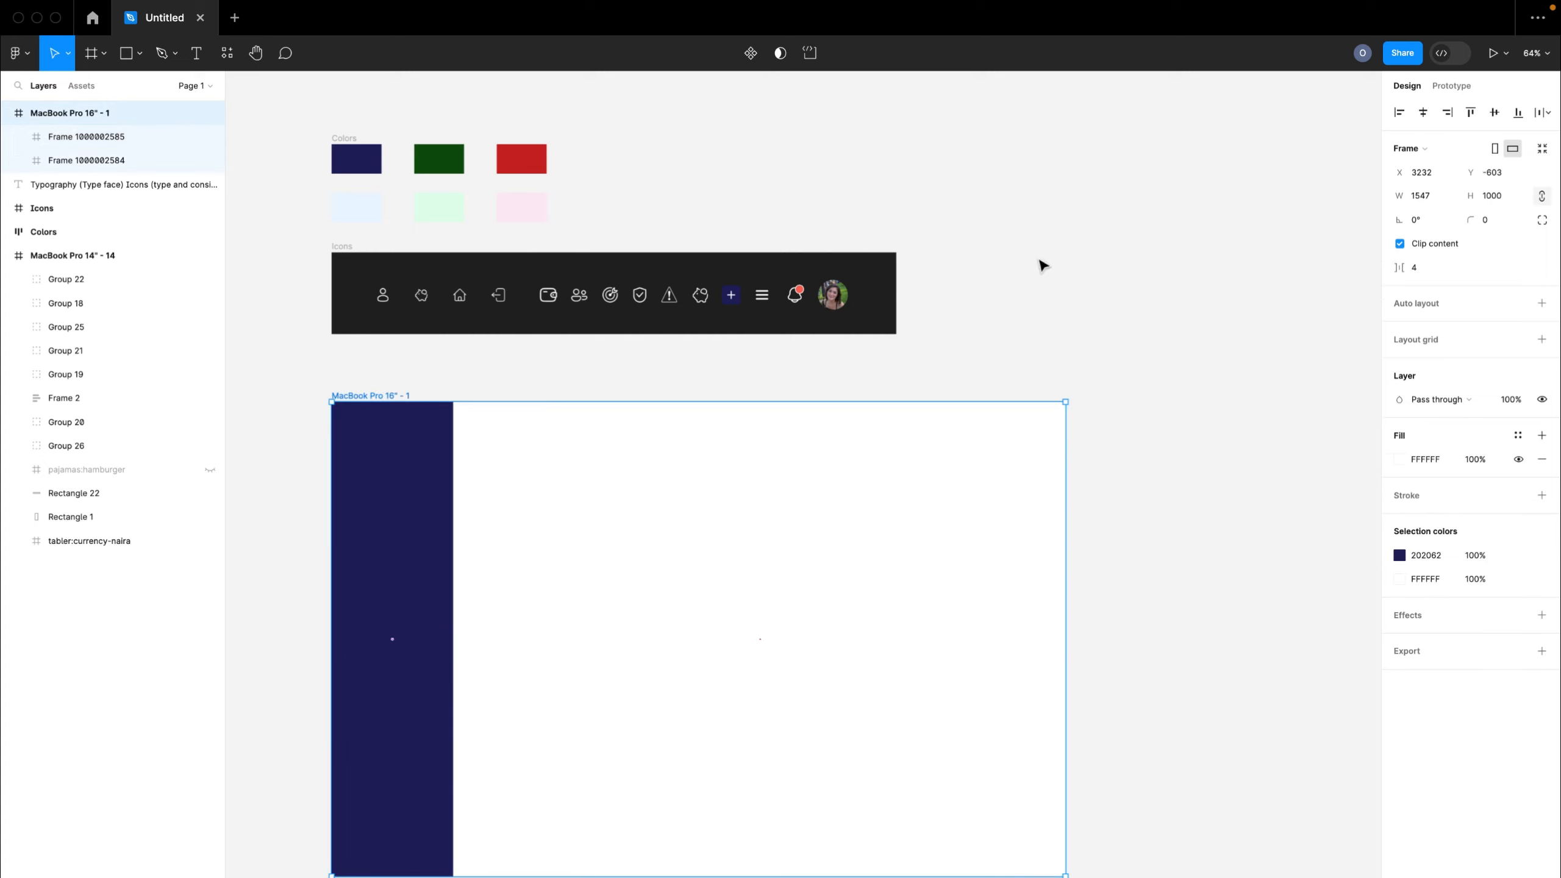
left_click(1425, 202)
type("1680")
key("Return")
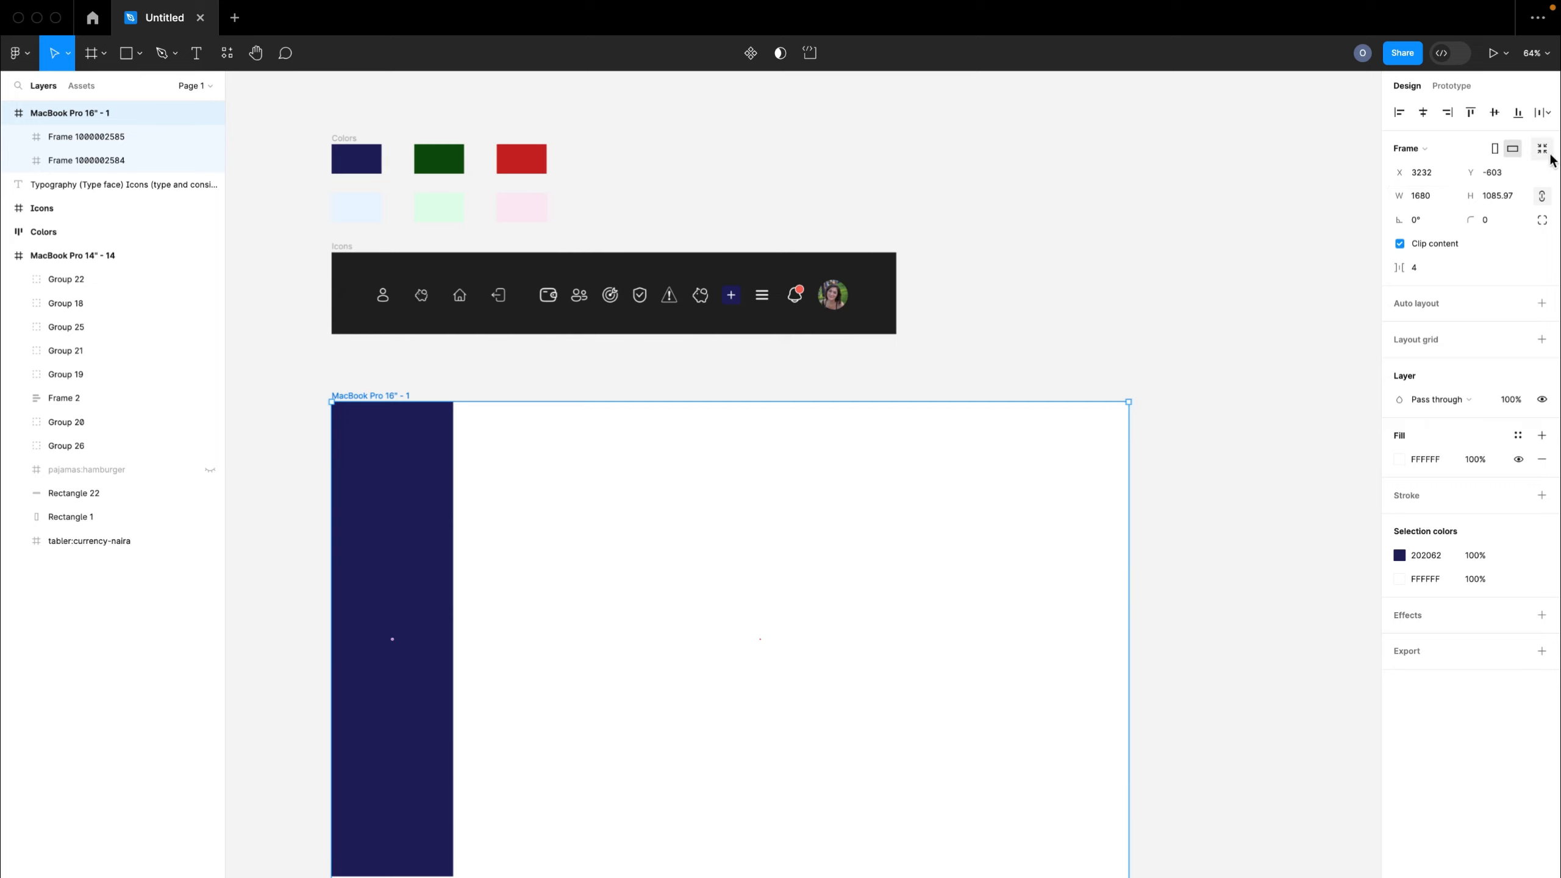
left_click(1515, 203)
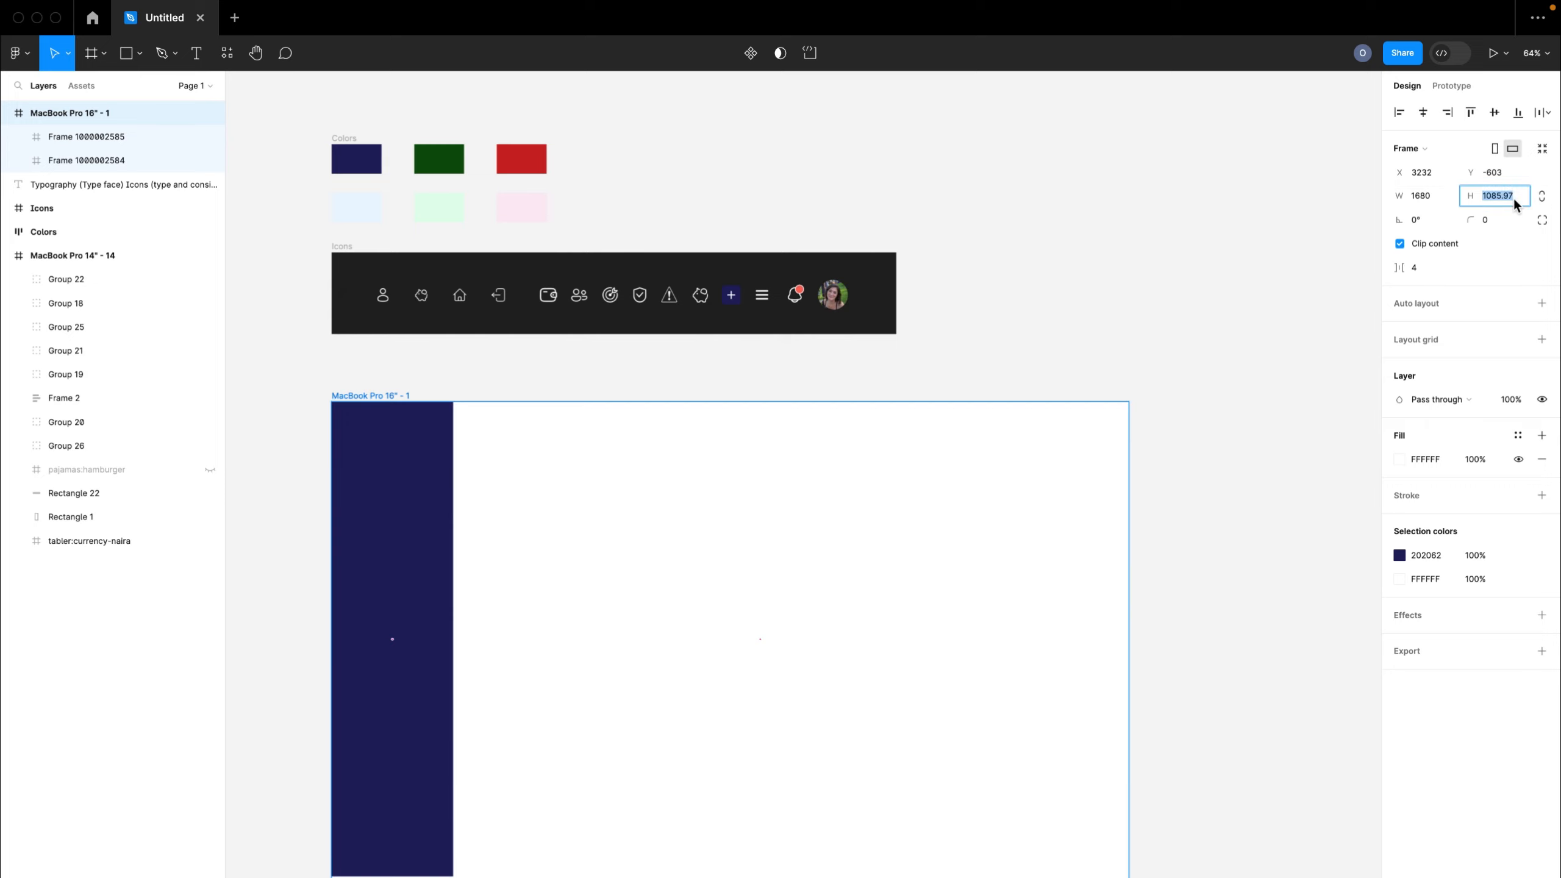
type("1000")
key("Return")
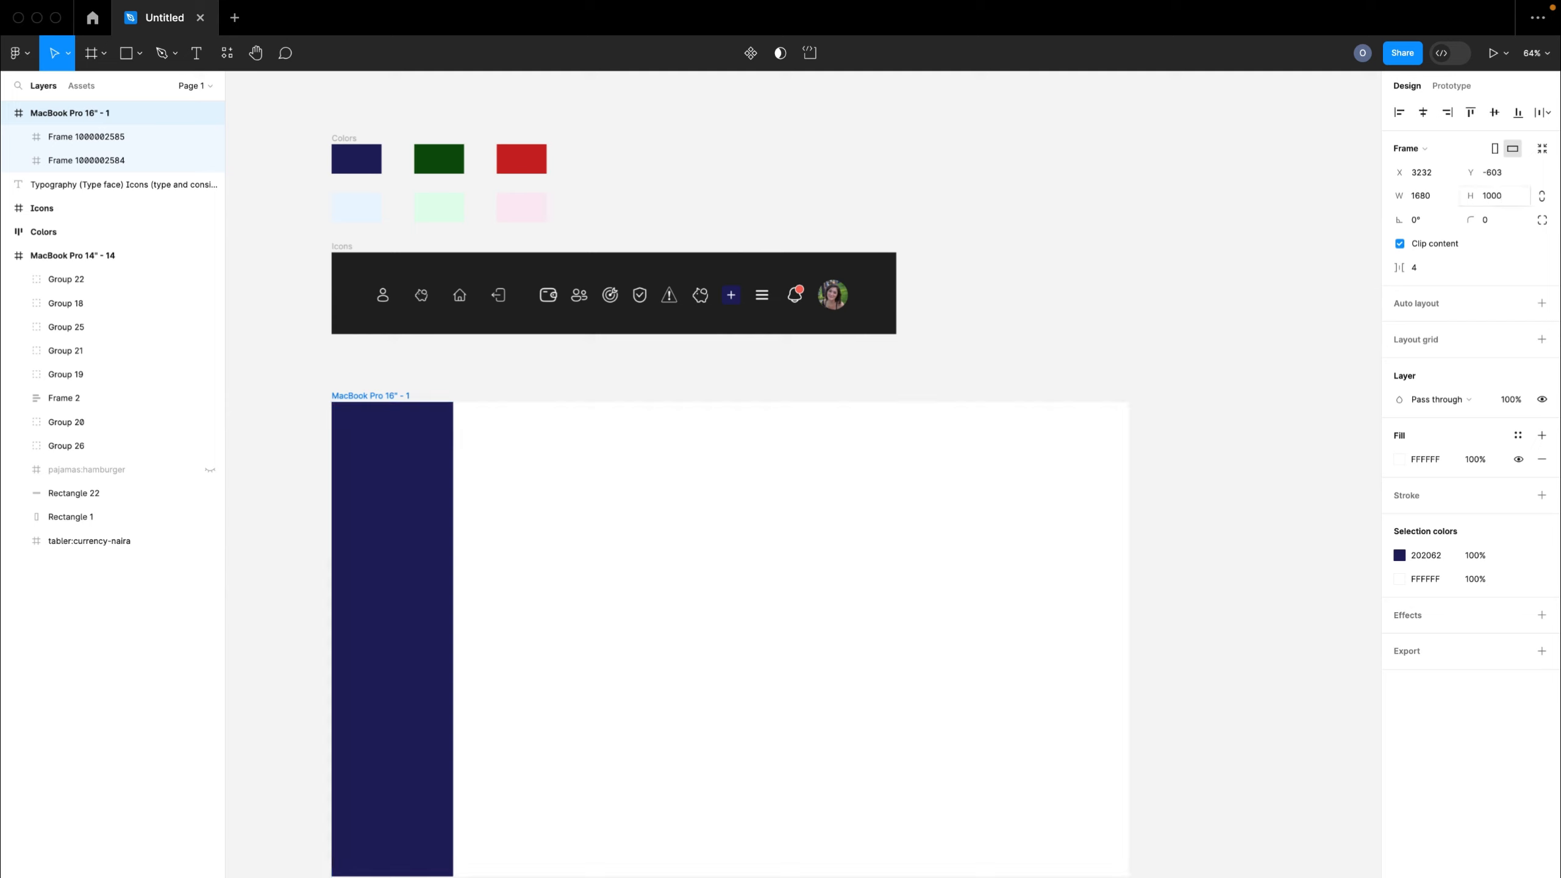
- Set the margin of the content frame's 24-column layout grid to 50
left_click(655, 713)
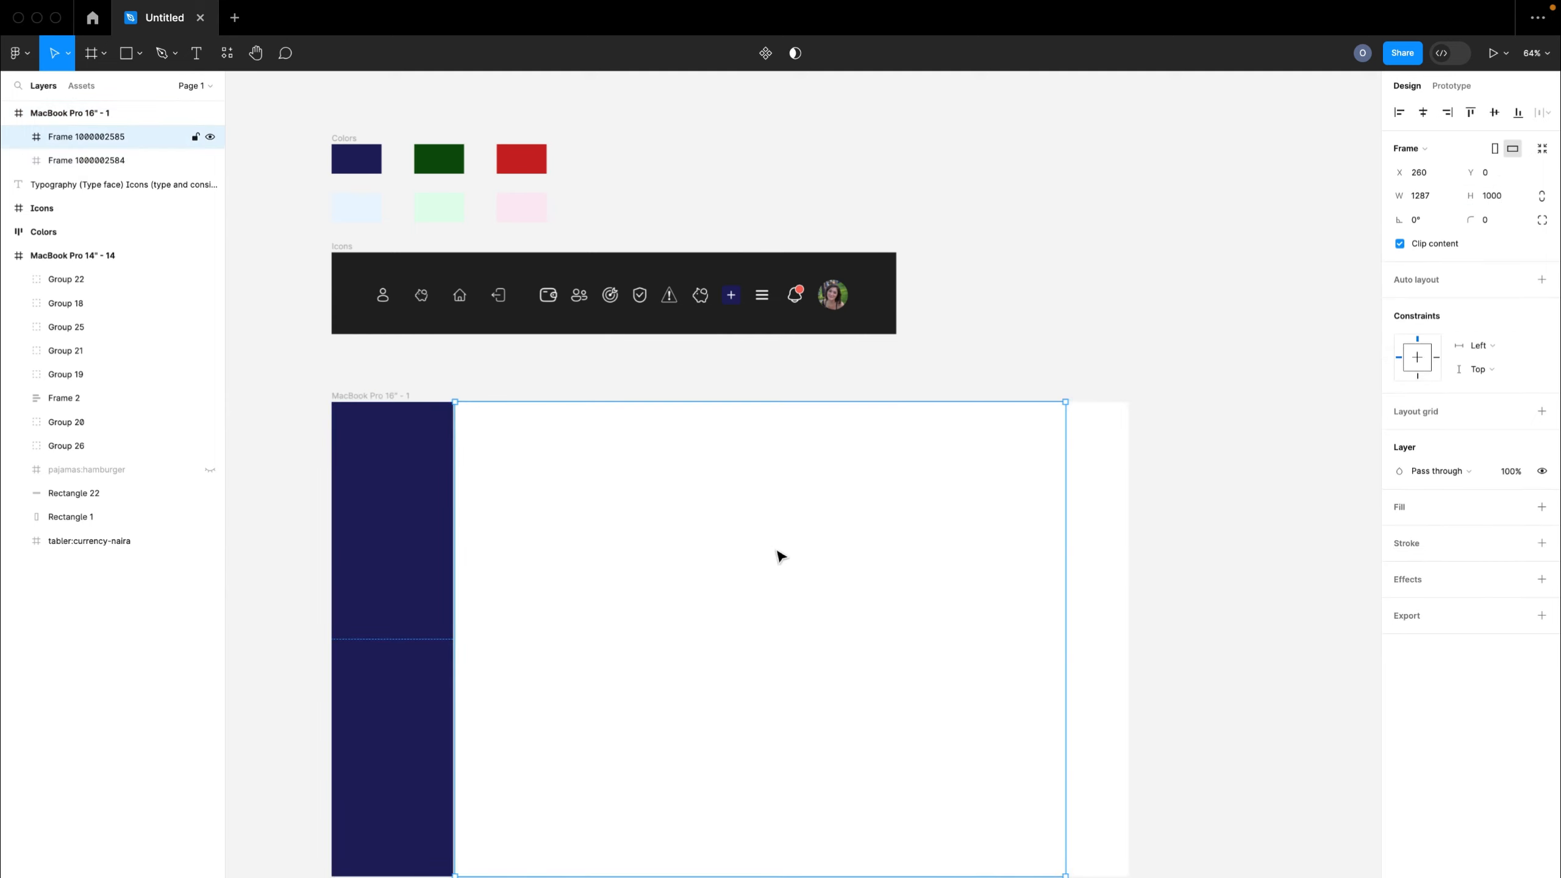
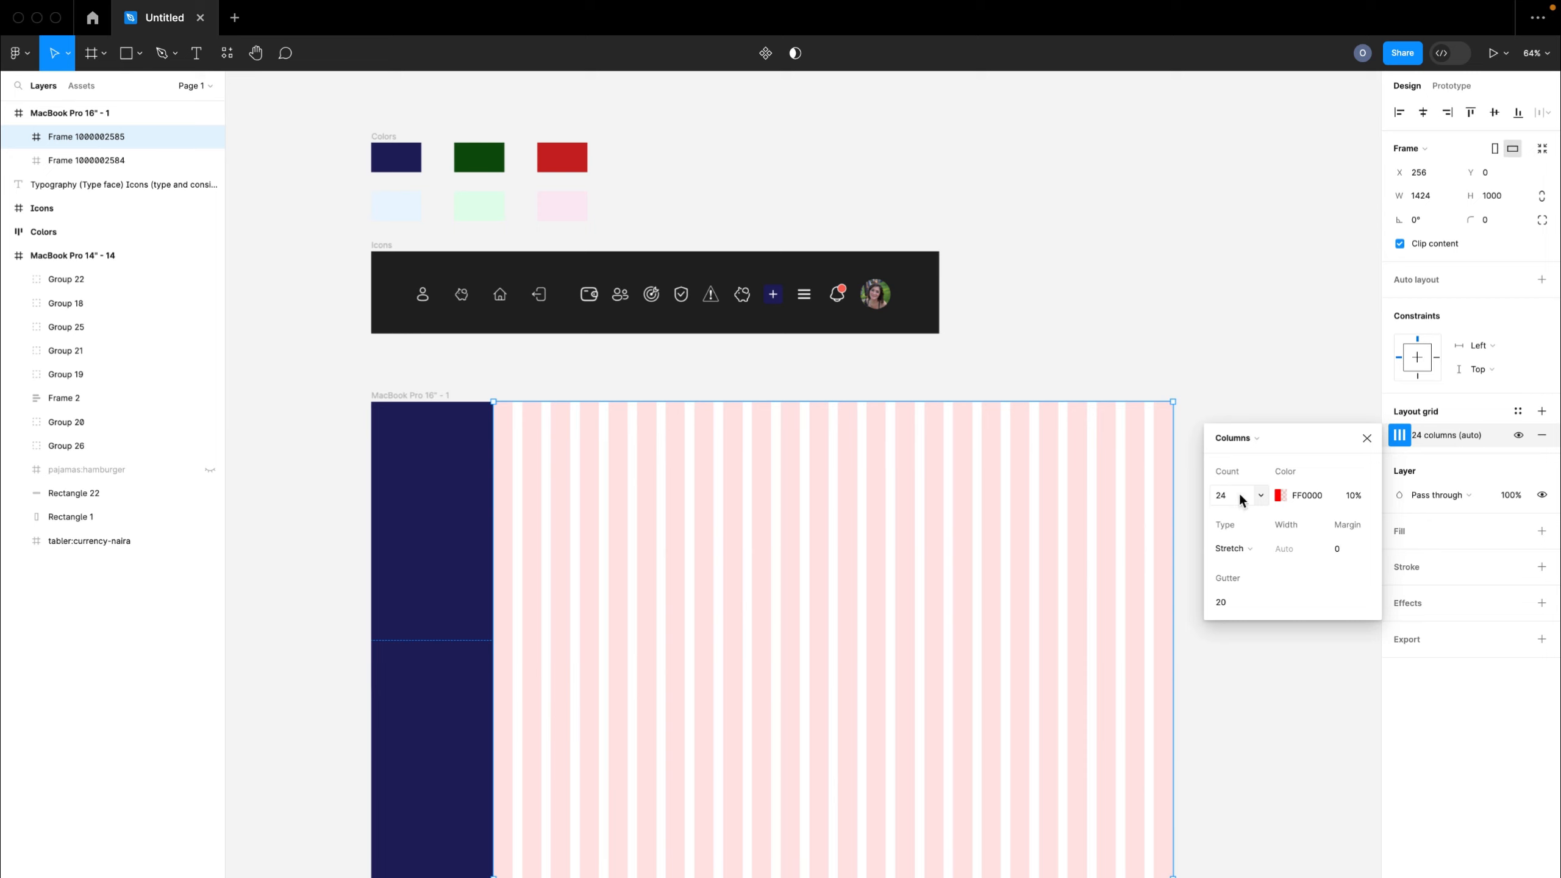
left_click(1339, 550)
type("50")
key("Return")
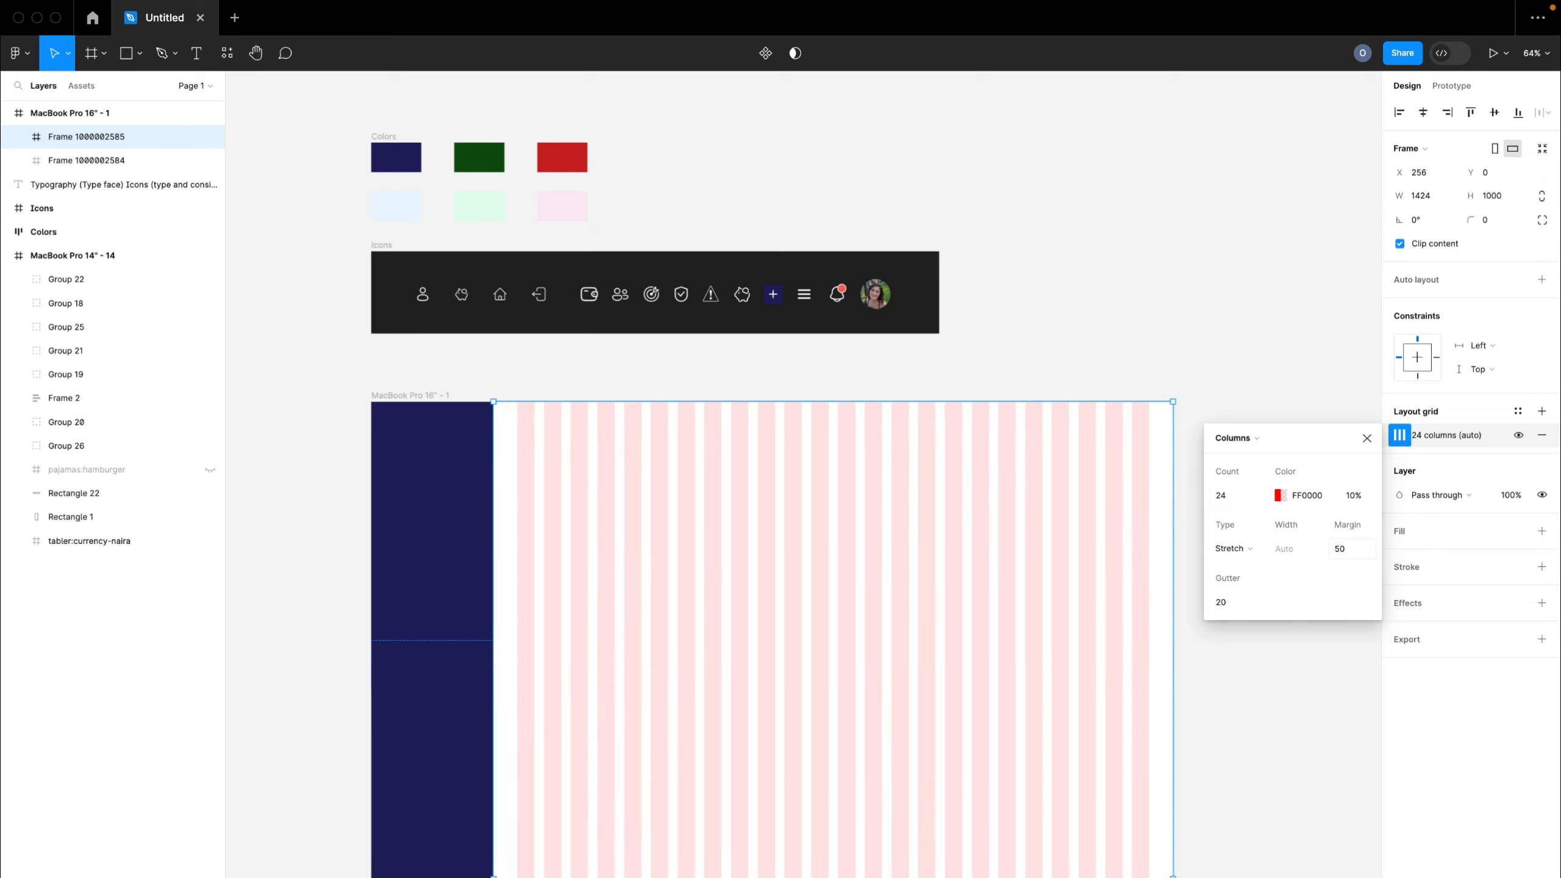
left_click(1367, 440)
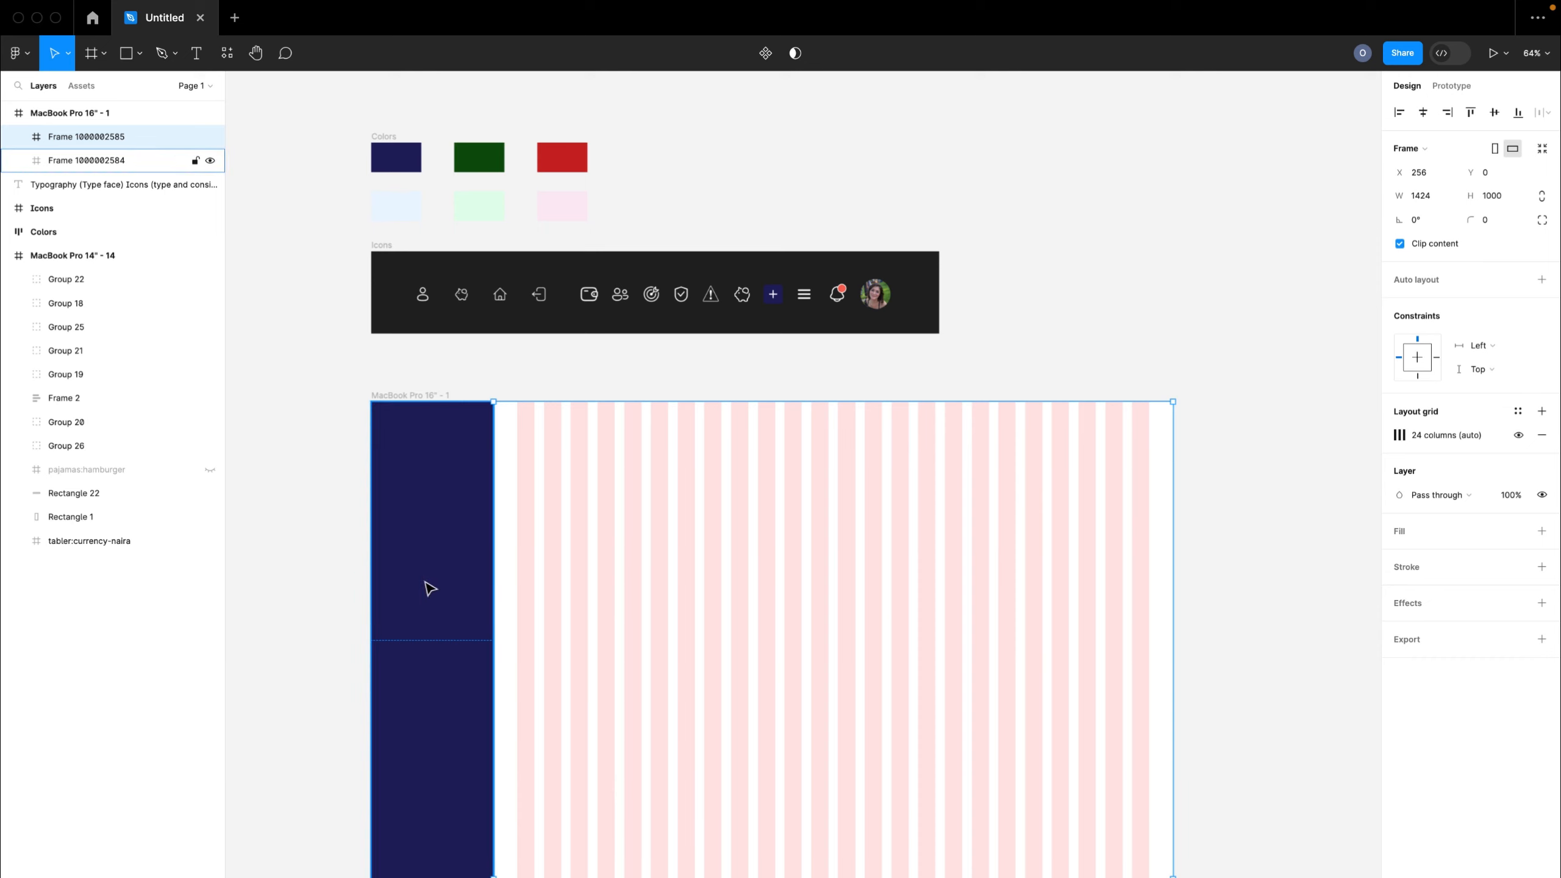
- Add the text "Jointly" near the upper edge of the navy sidebar as the logo
left_click(430, 588)
scroll(440, 481, "up", 5)
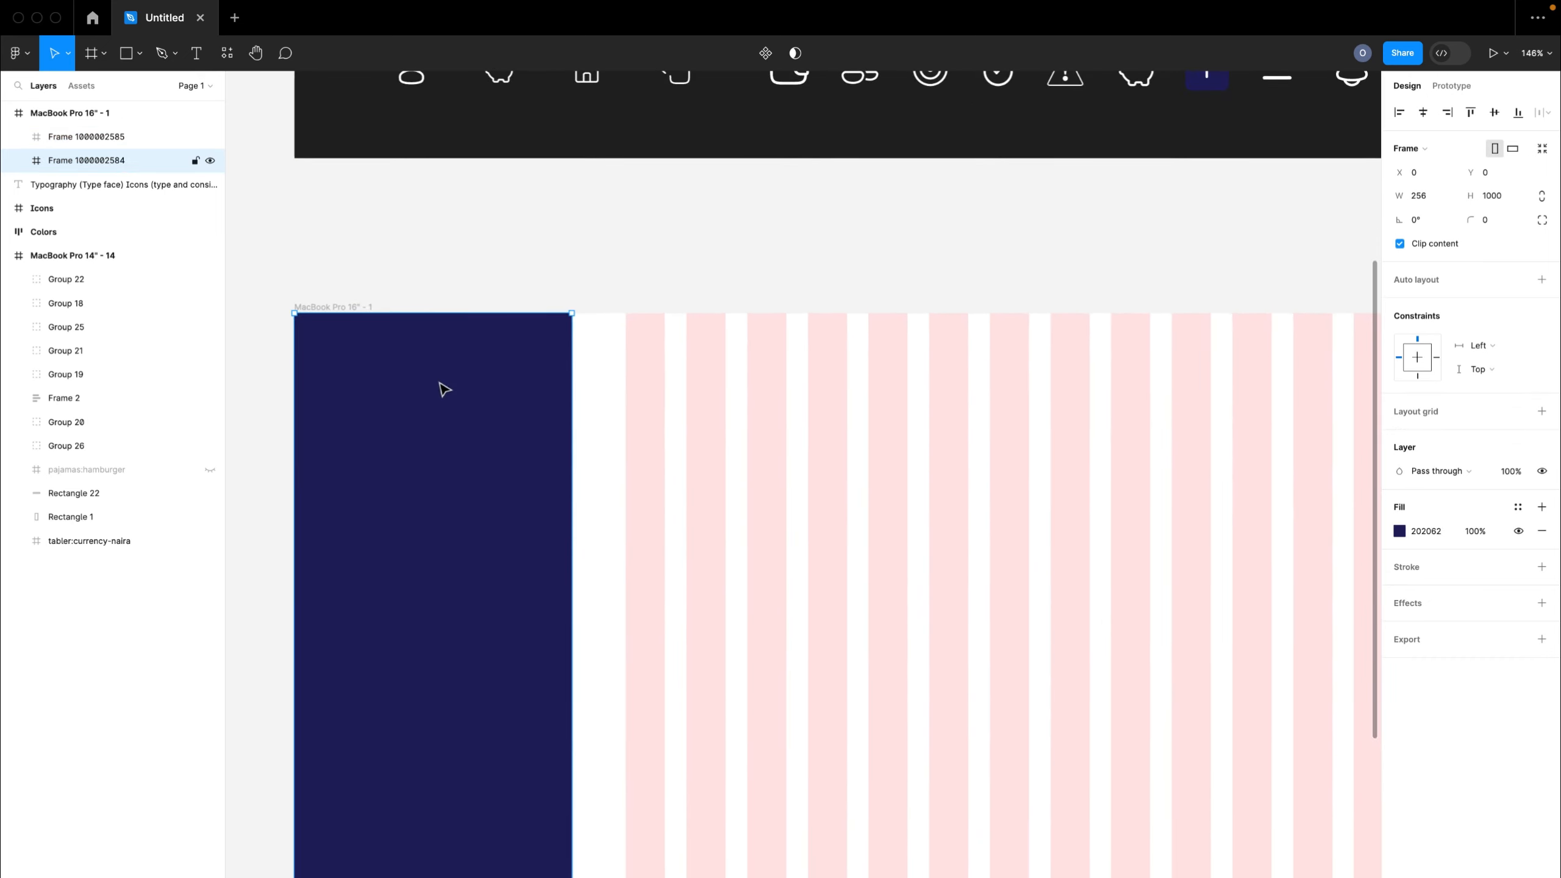
key("t")
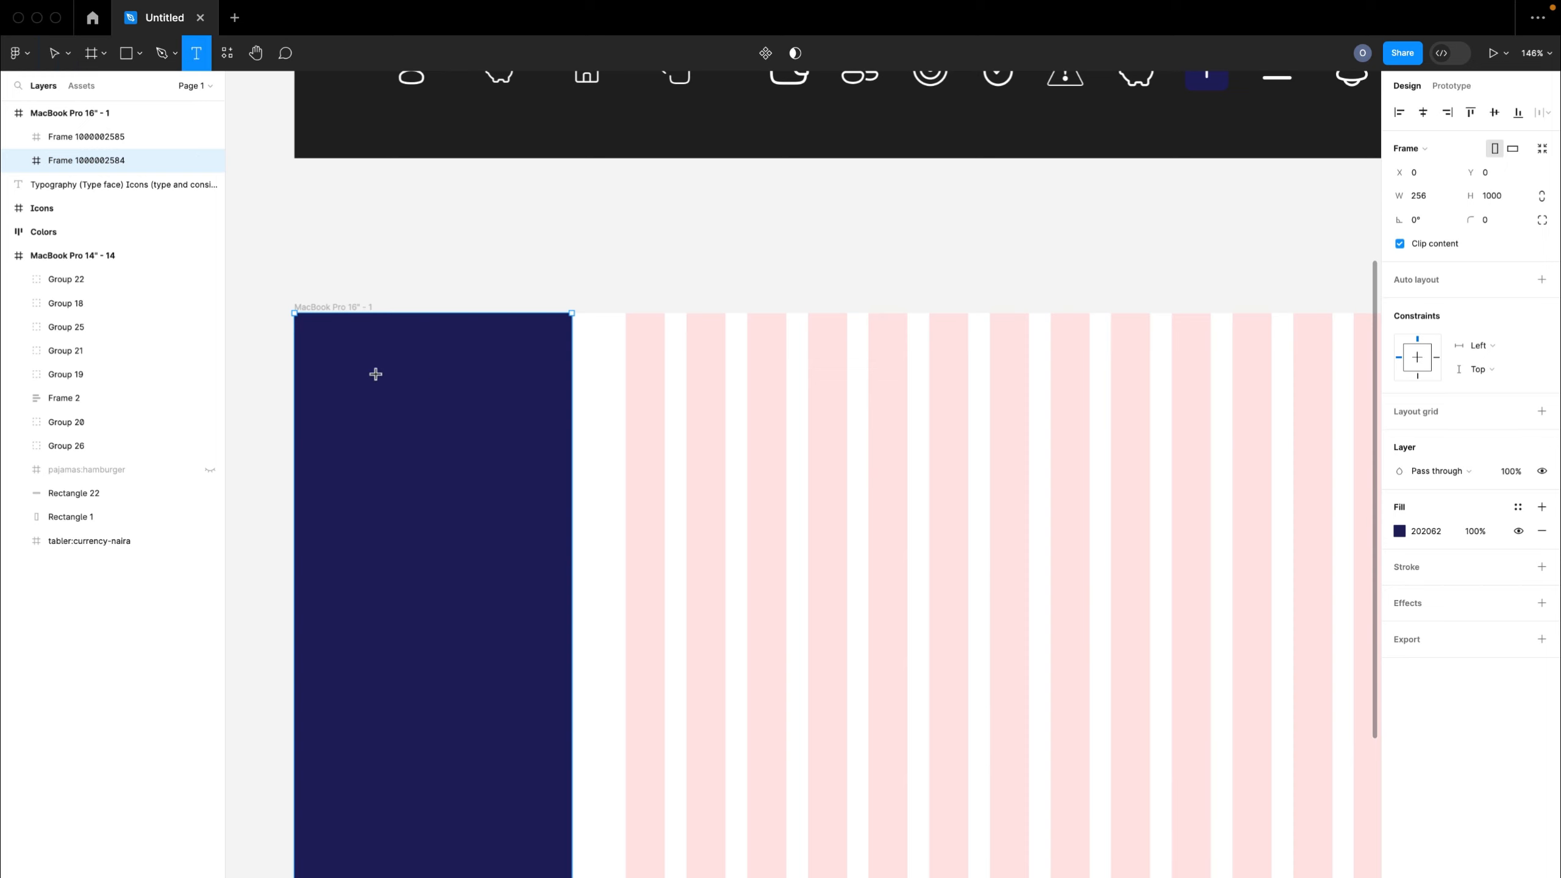
left_click(352, 363)
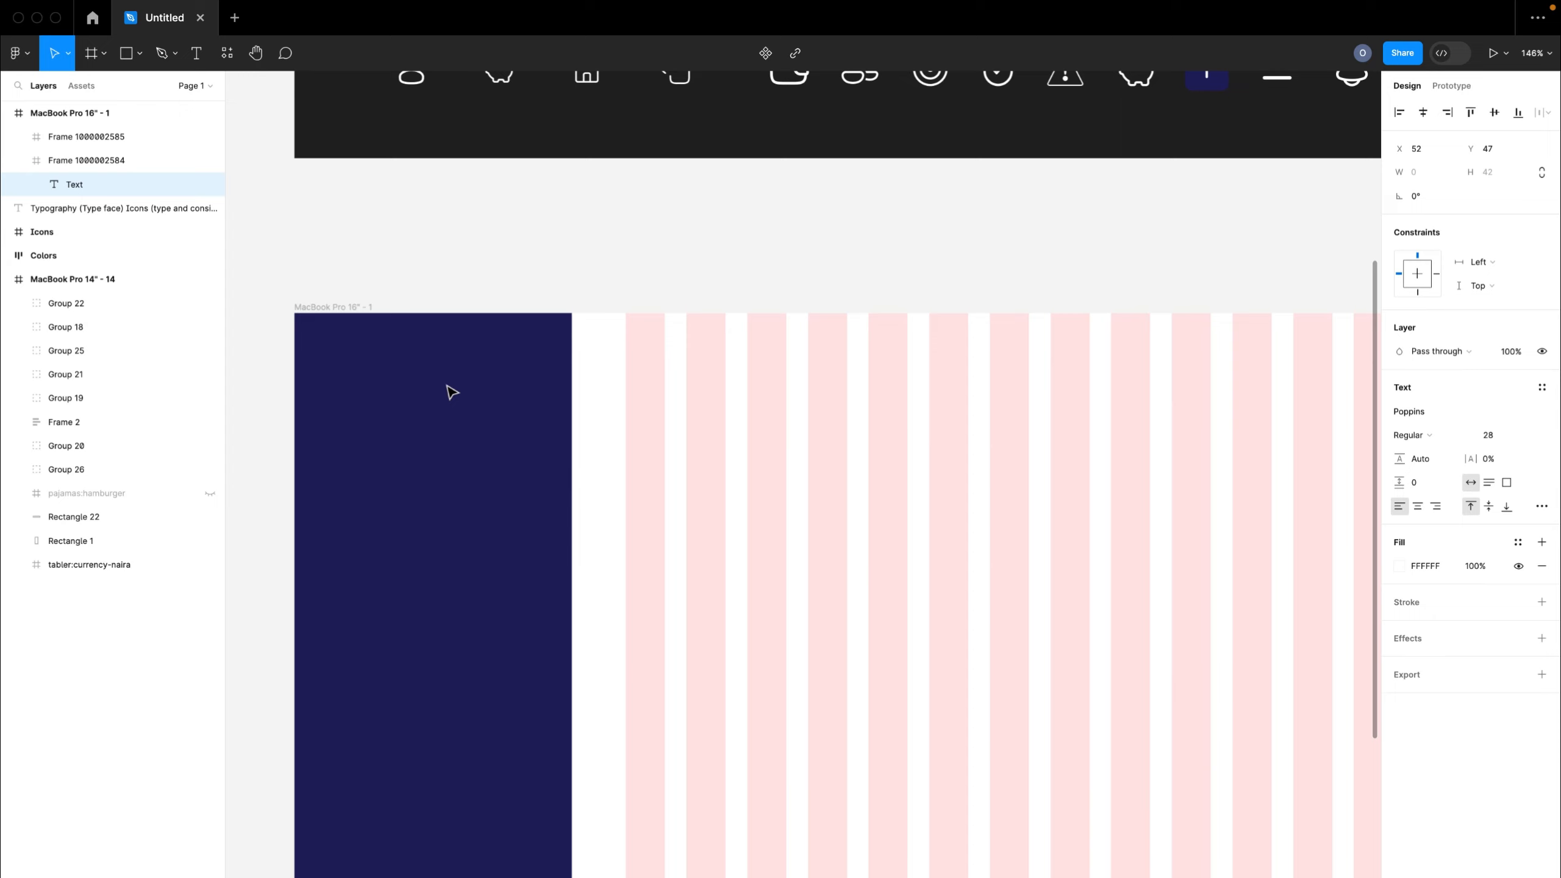
type("Joint")
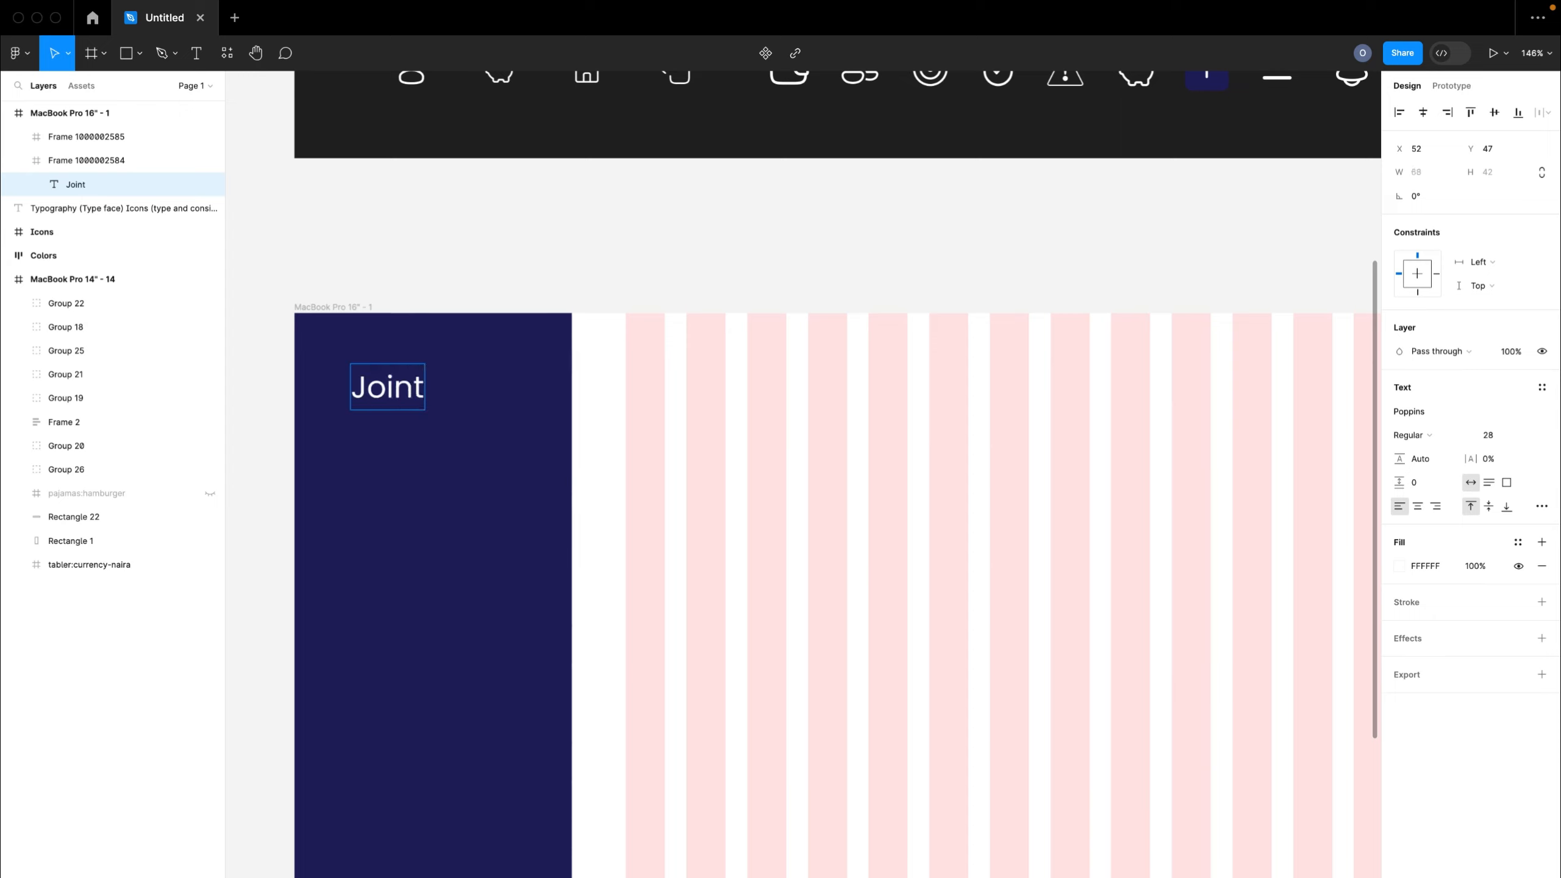
type("ly")
key("super+a")
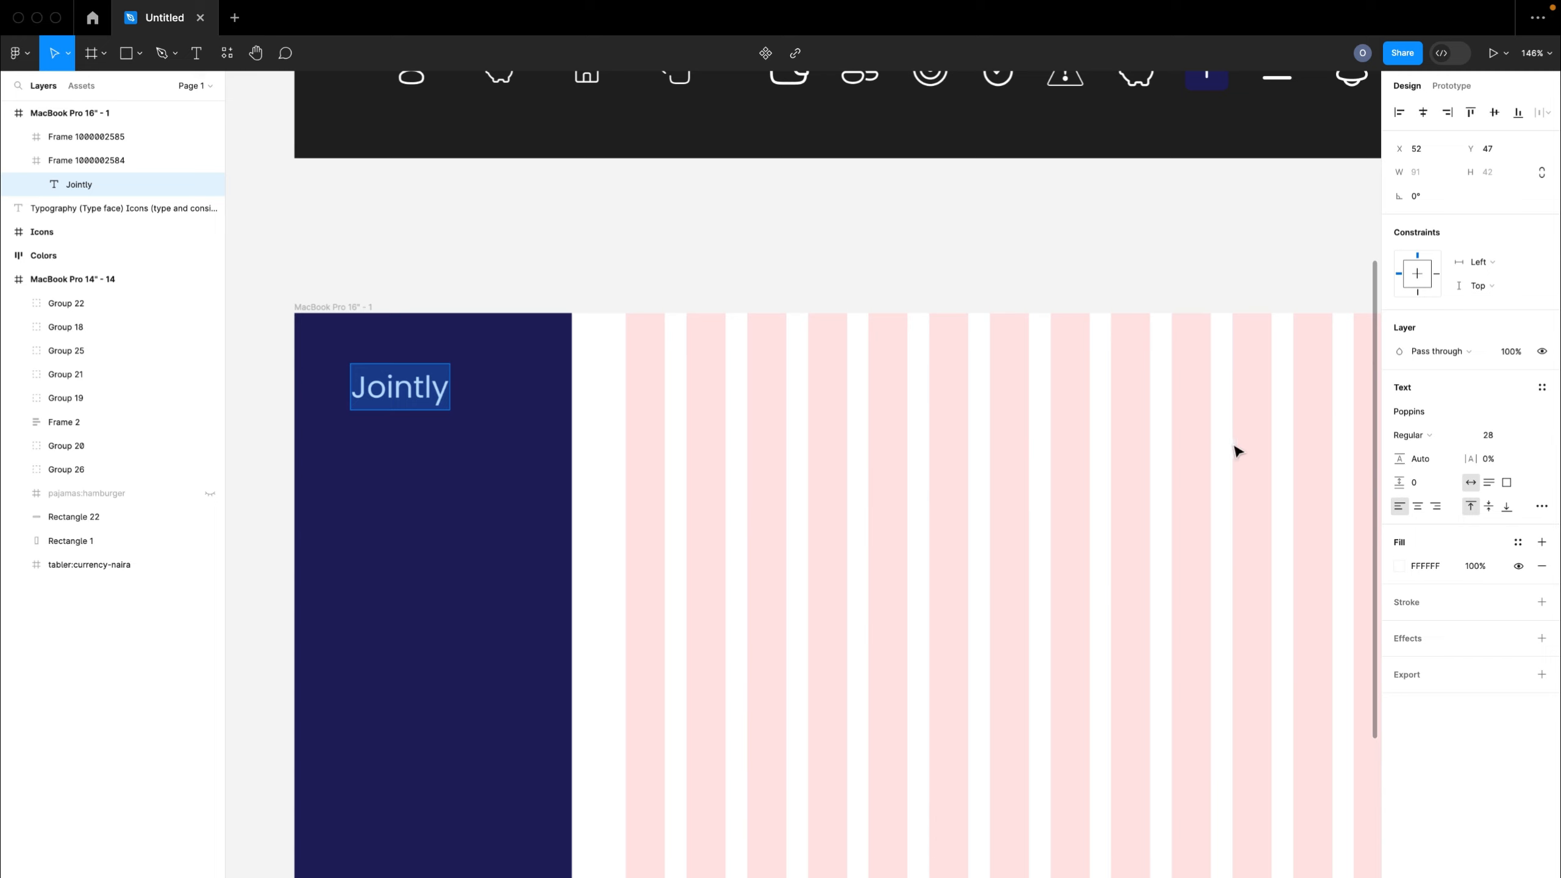
- Set the Jointly logo text's font weight to SemiBold
left_click(1425, 435)
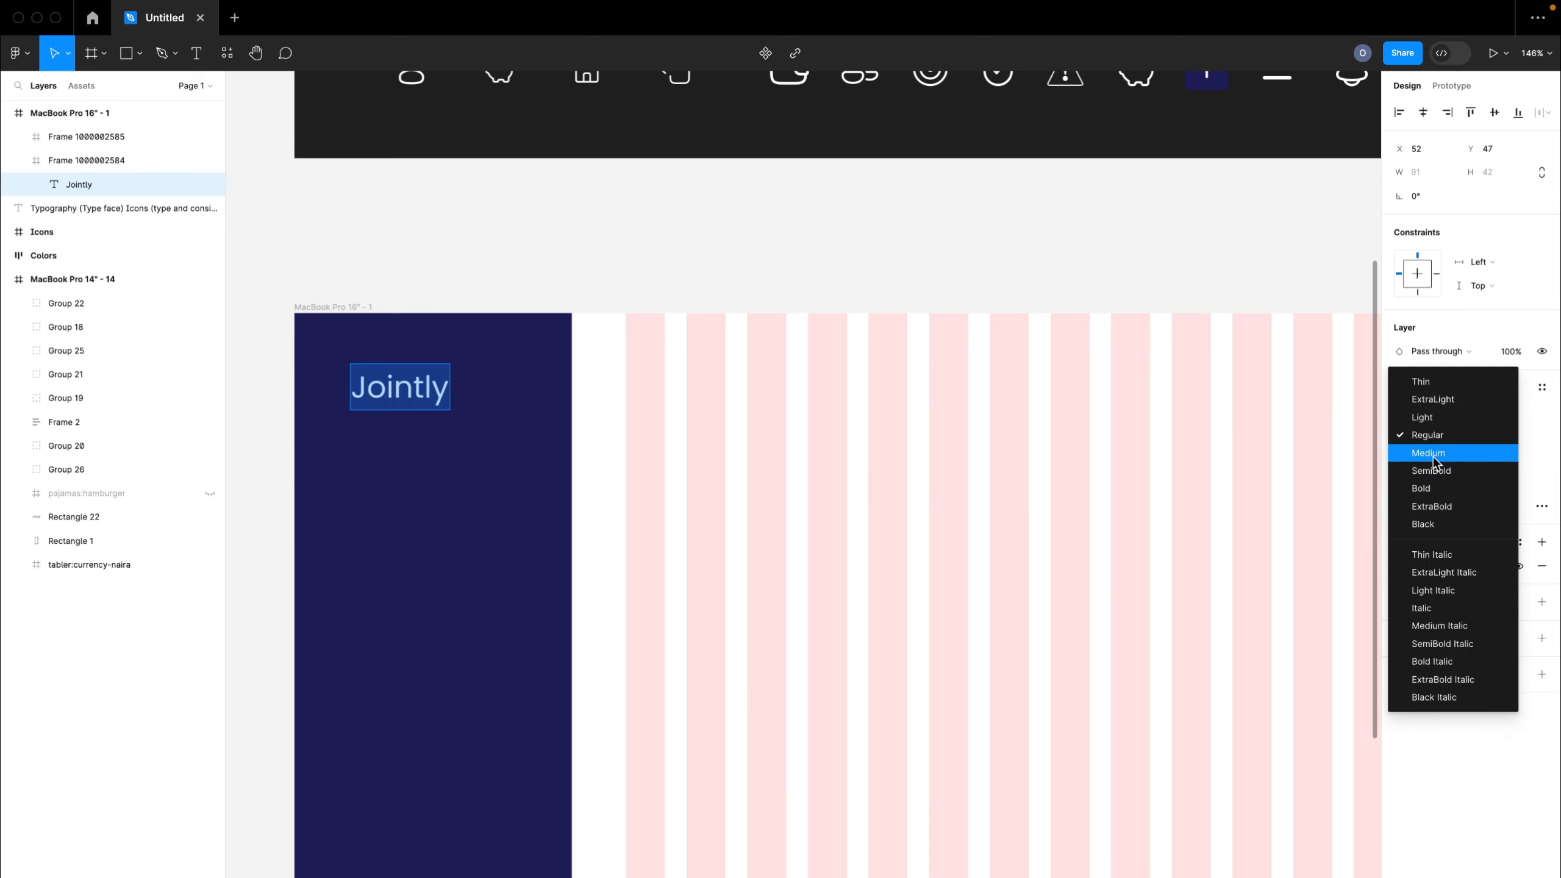
left_click(1434, 489)
left_click(1404, 435)
left_click(1437, 424)
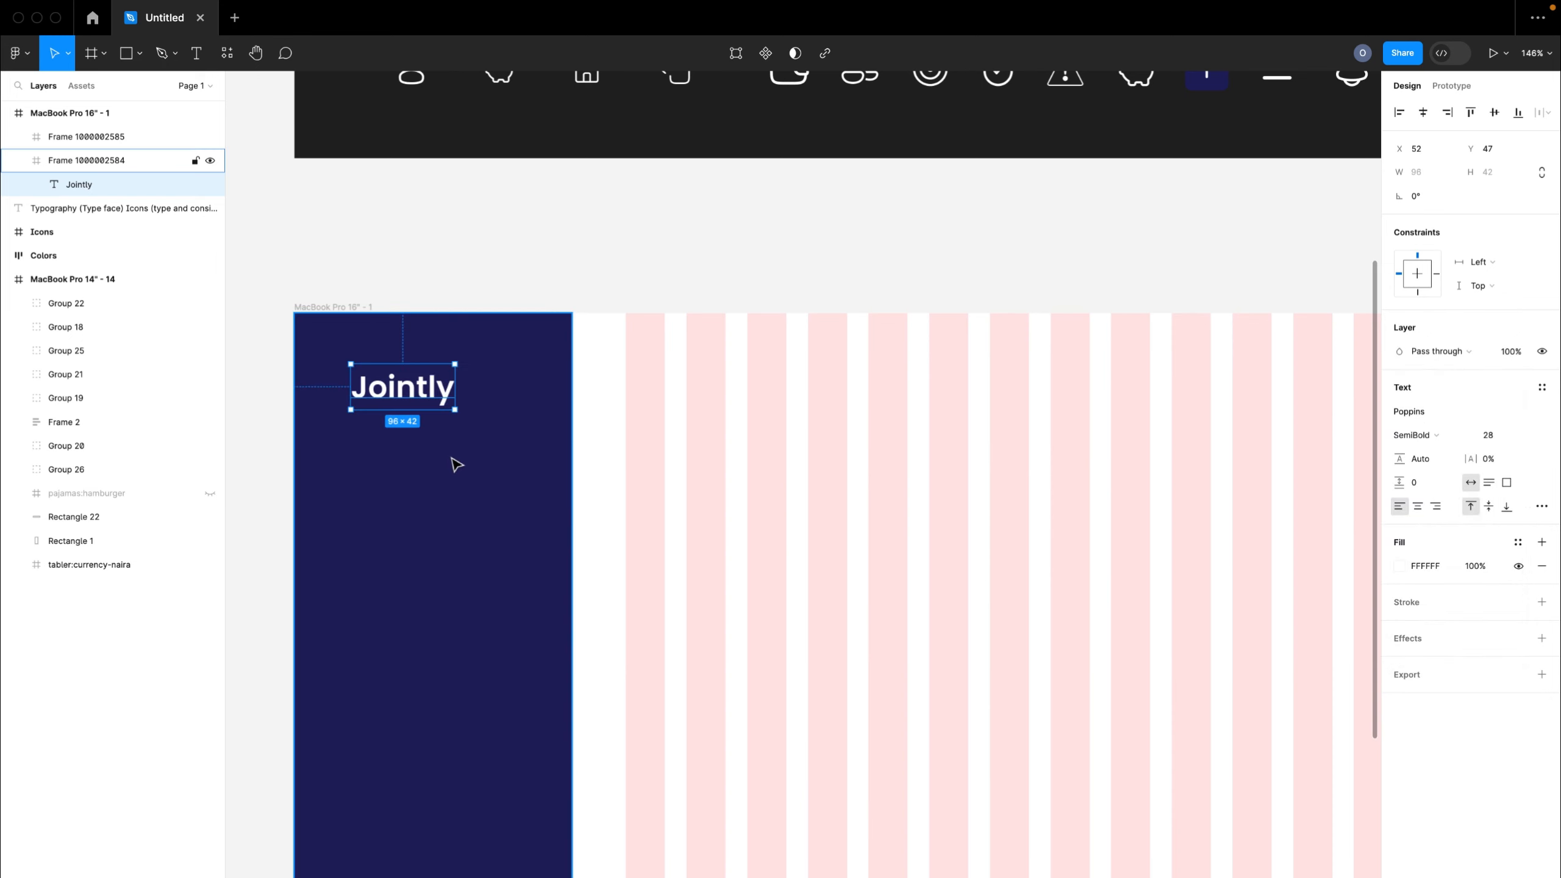
- Place a copy of the hamburger icon from the Icons frame in the sidebar, directly left of the Jointly text
scroll(451, 459, "down", 5)
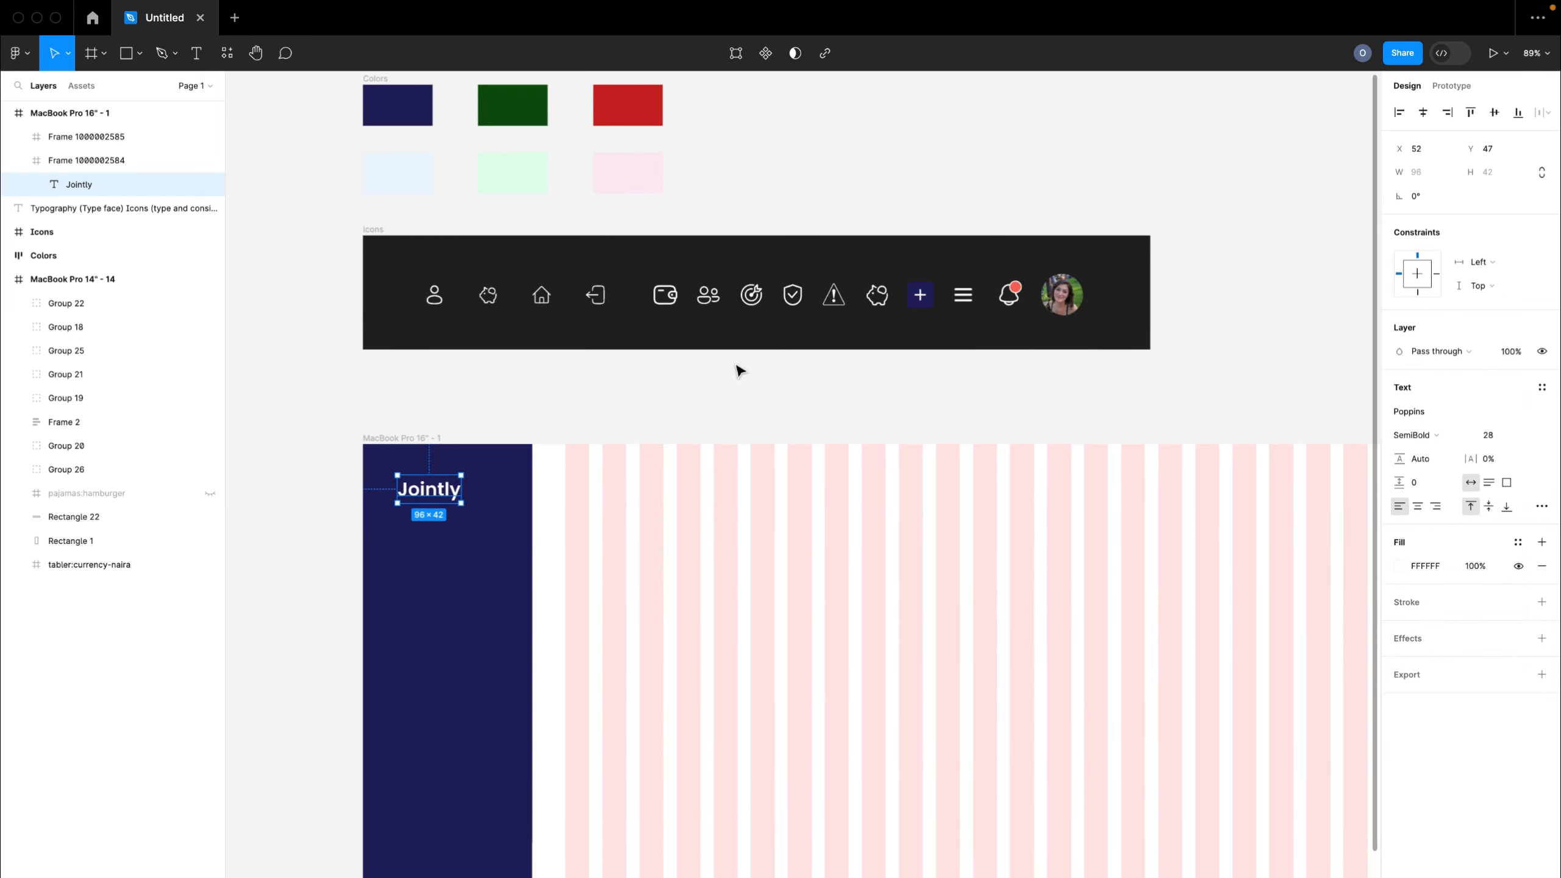
left_click(963, 295)
left_click(963, 295)
scroll(549, 558, "left", 10)
scroll(549, 559, "left", 10)
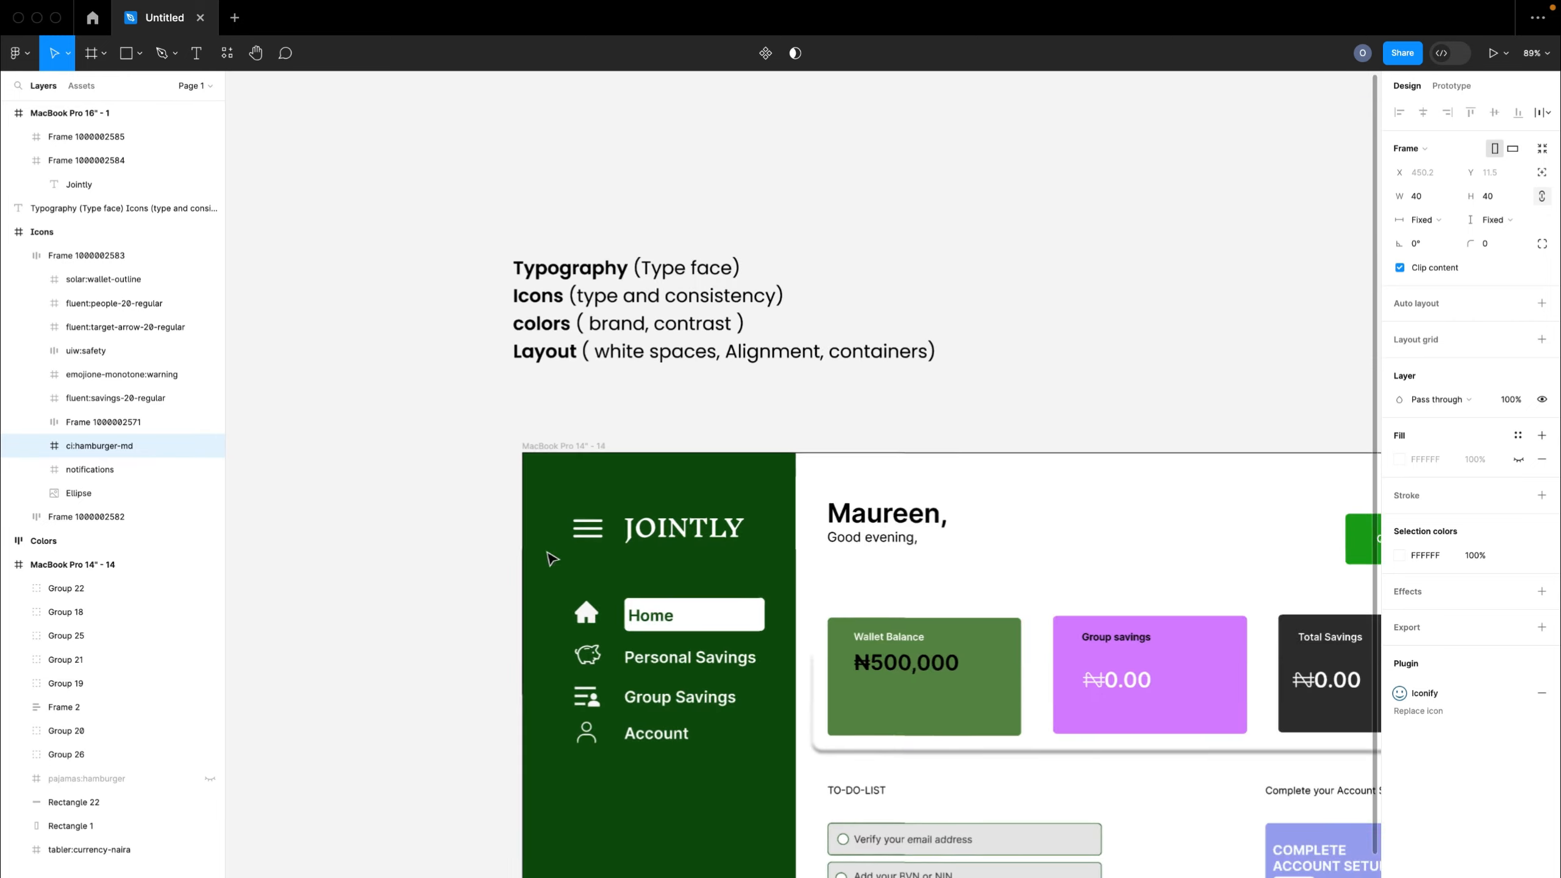
scroll(802, 519, "down", 5)
scroll(801, 520, "right", 15)
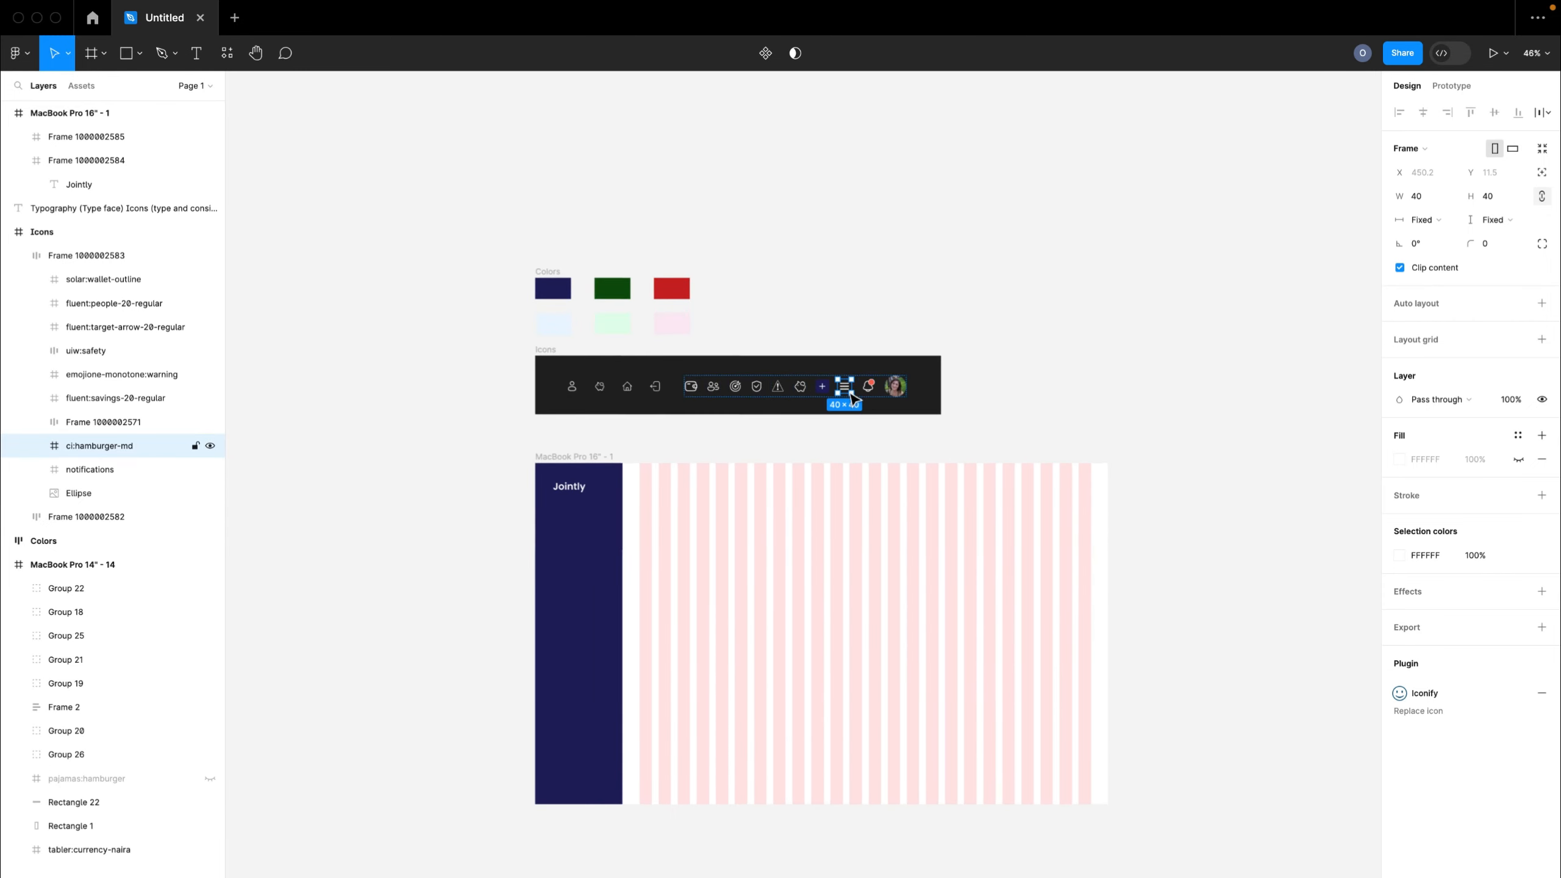
left_click_drag(847, 393, 494, 416)
scroll(570, 521, "up", 3)
scroll(570, 516, "up", 5)
left_click(602, 419)
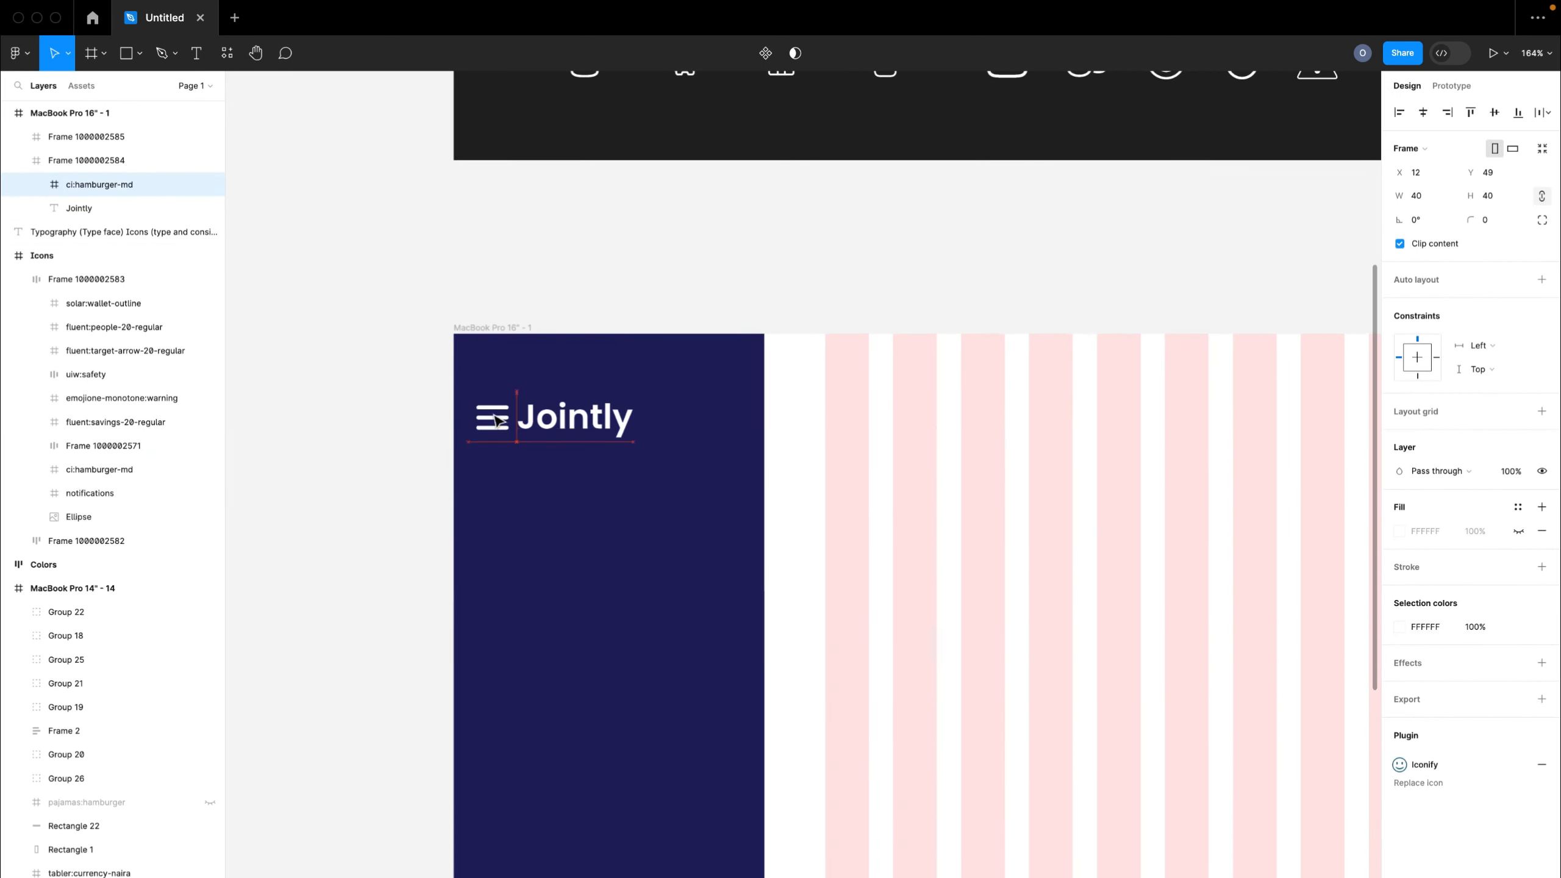
- Wrap the hamburger icon and the Jointly text in an auto layout frame and shift it to about X 51, Y 37
left_click(577, 427, "shift")
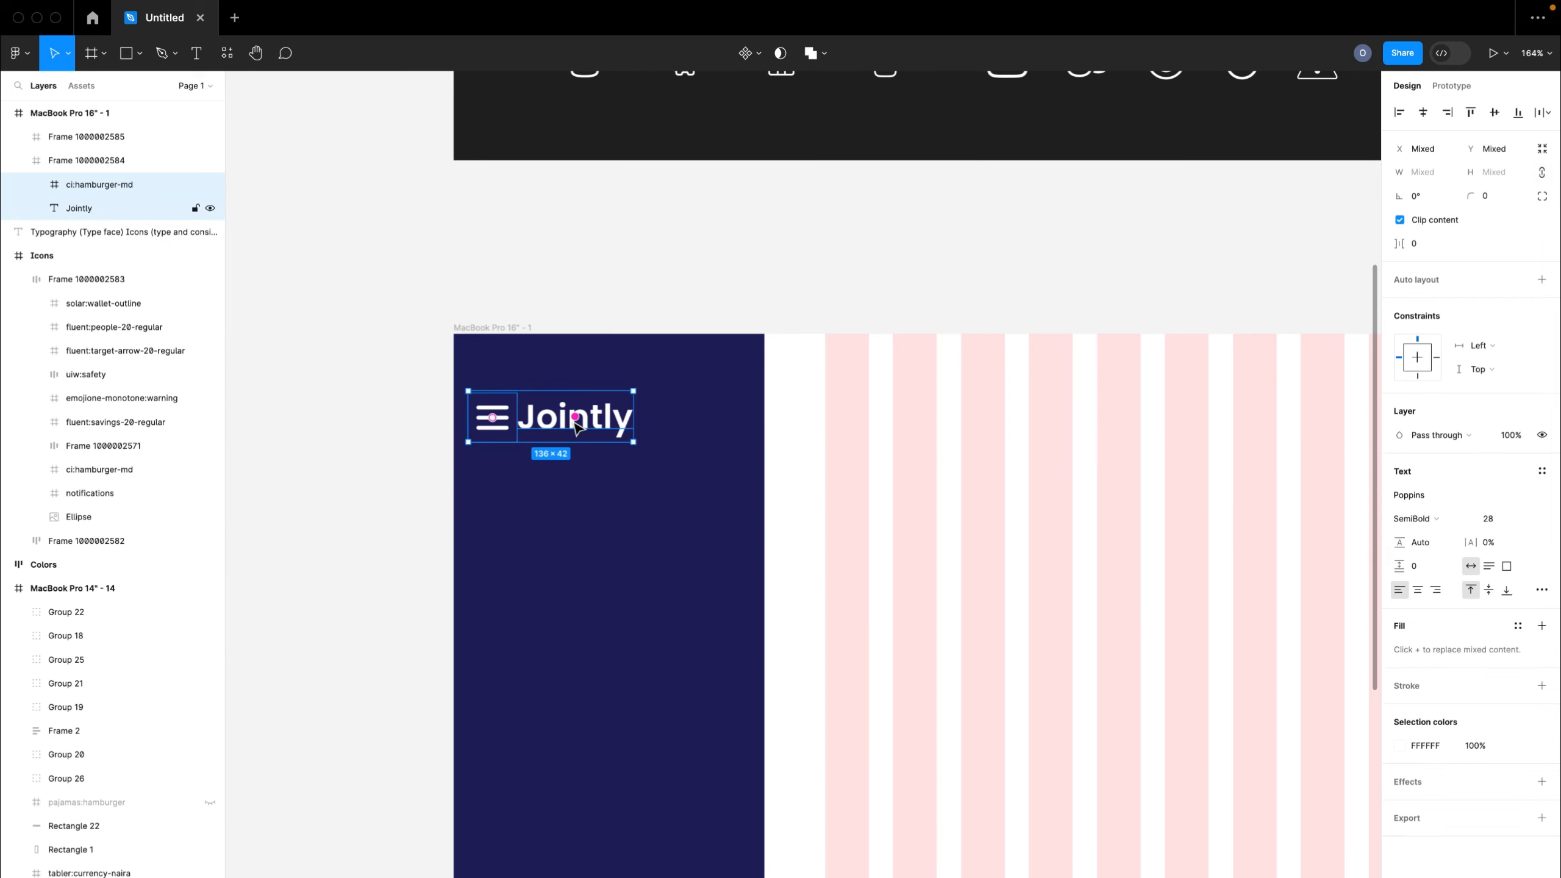
key("shift+a")
left_click_drag(580, 430, 628, 419)
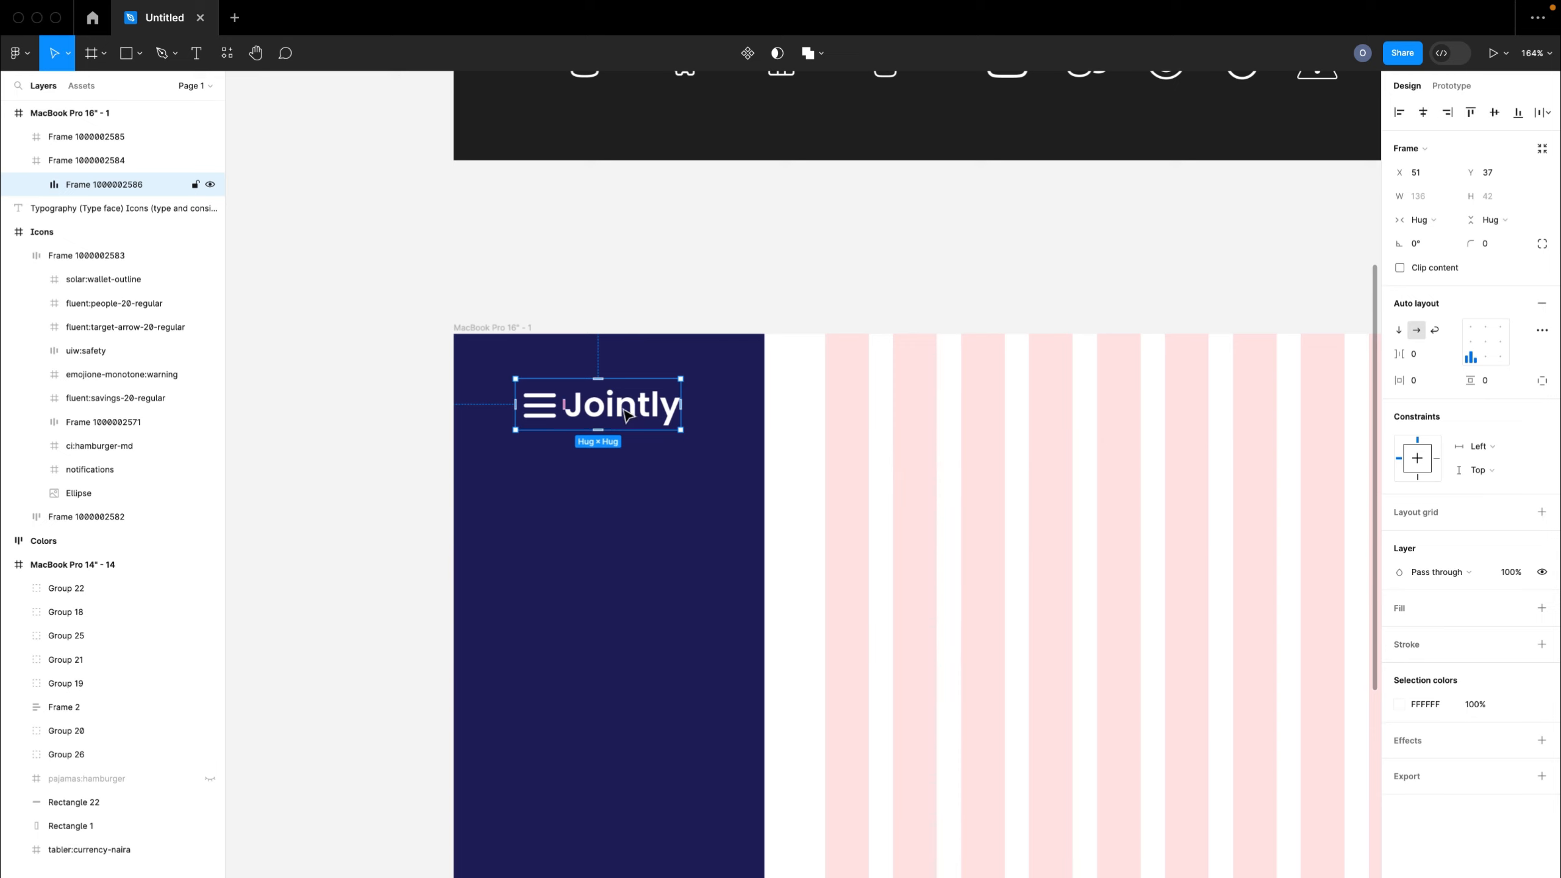
- Resize the logo auto layout frame to about 256 × 95, filling the sidebar's upper end, and center its contents
left_click_drag(515, 378, 449, 331)
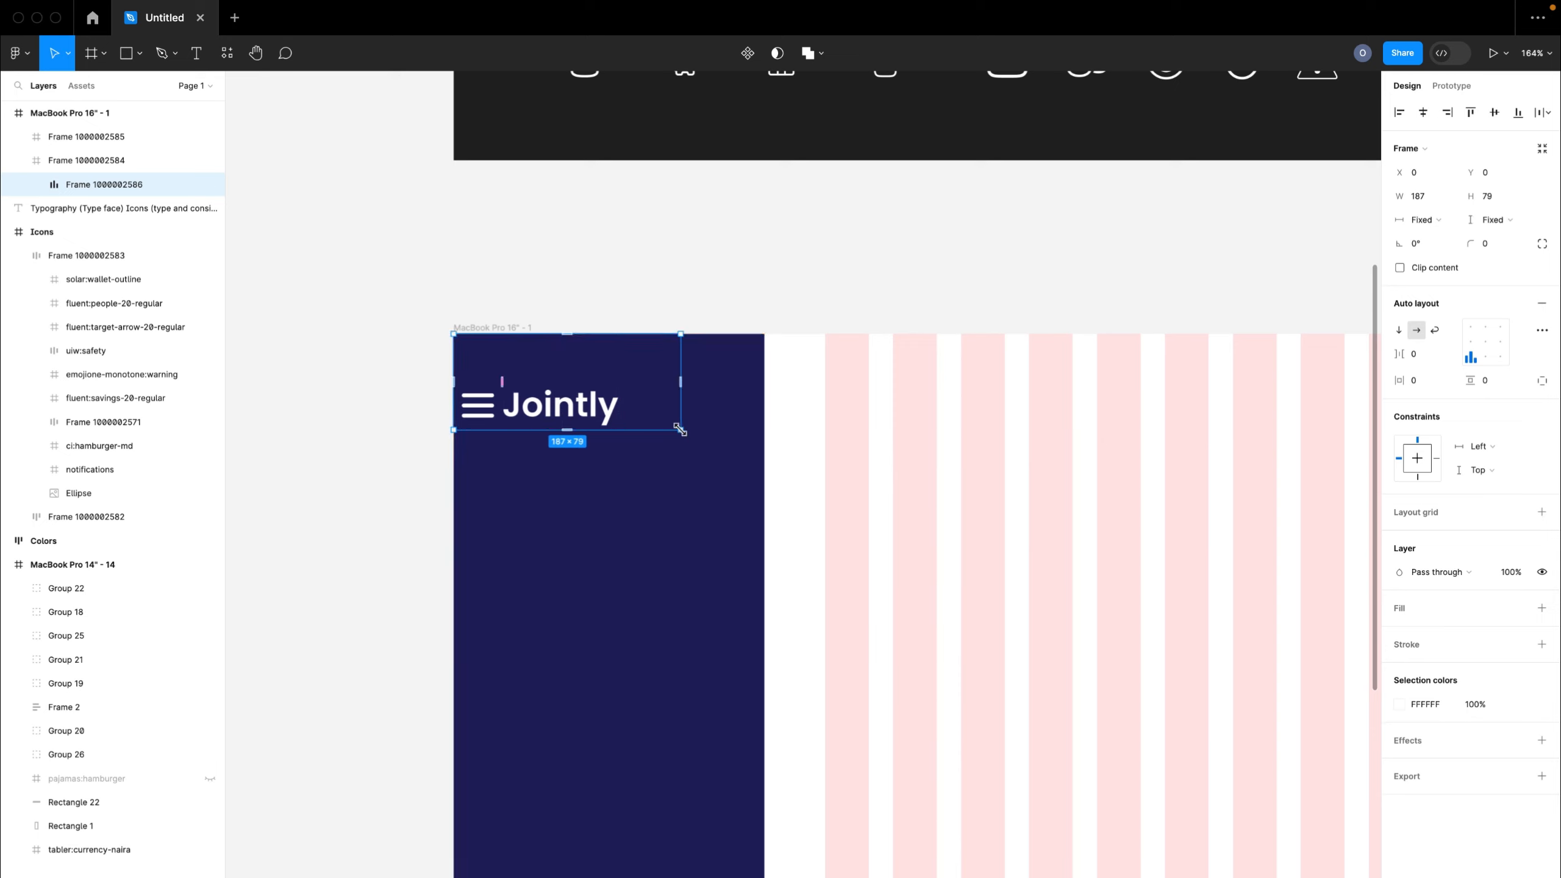
left_click_drag(682, 430, 762, 449)
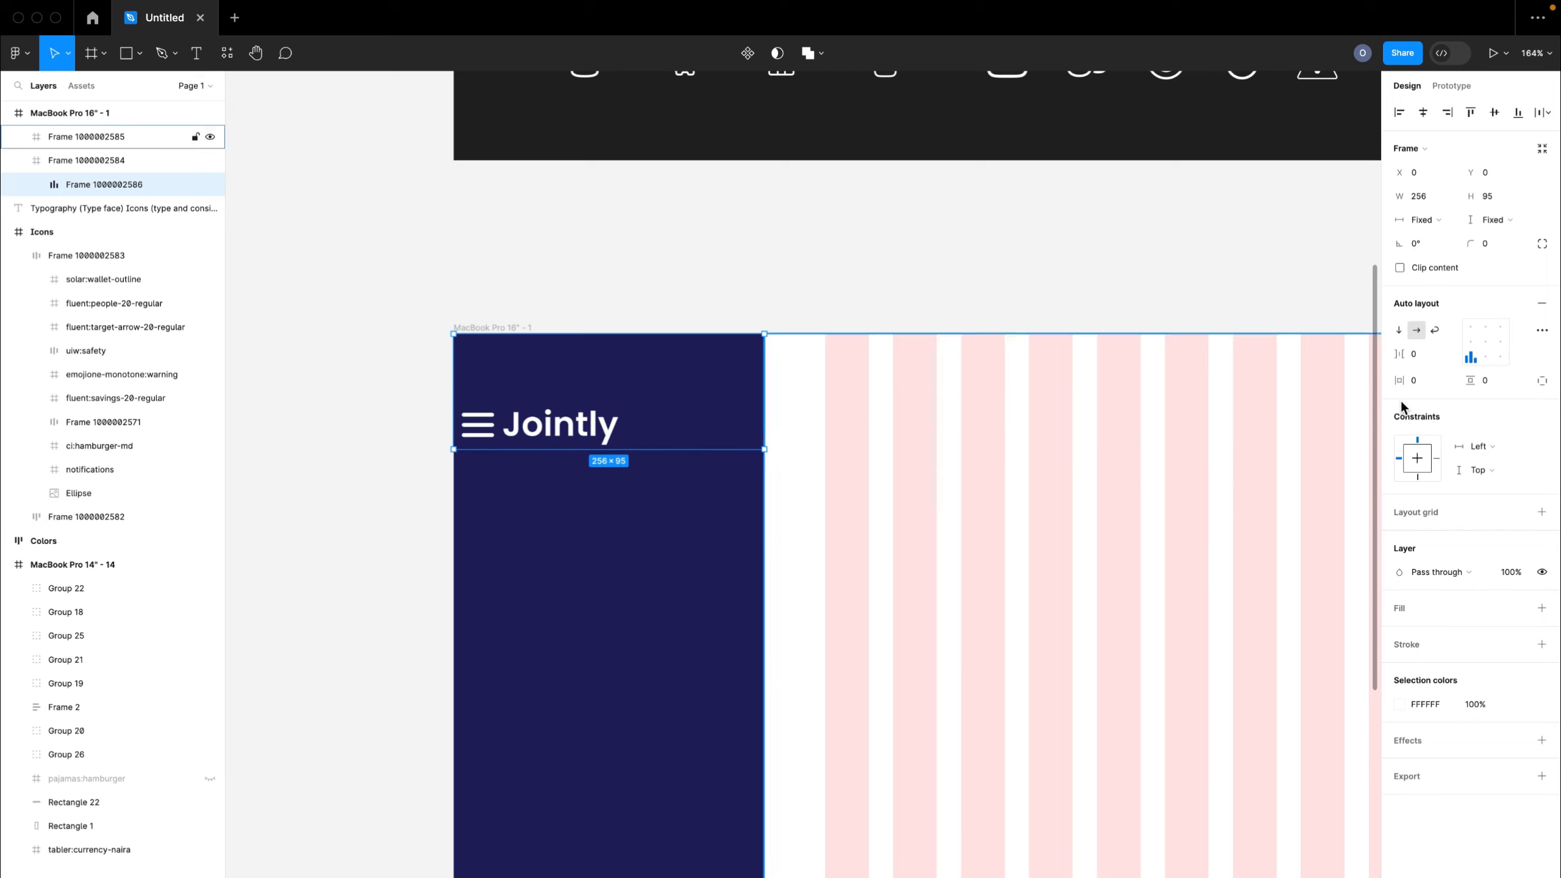
left_click(1485, 341)
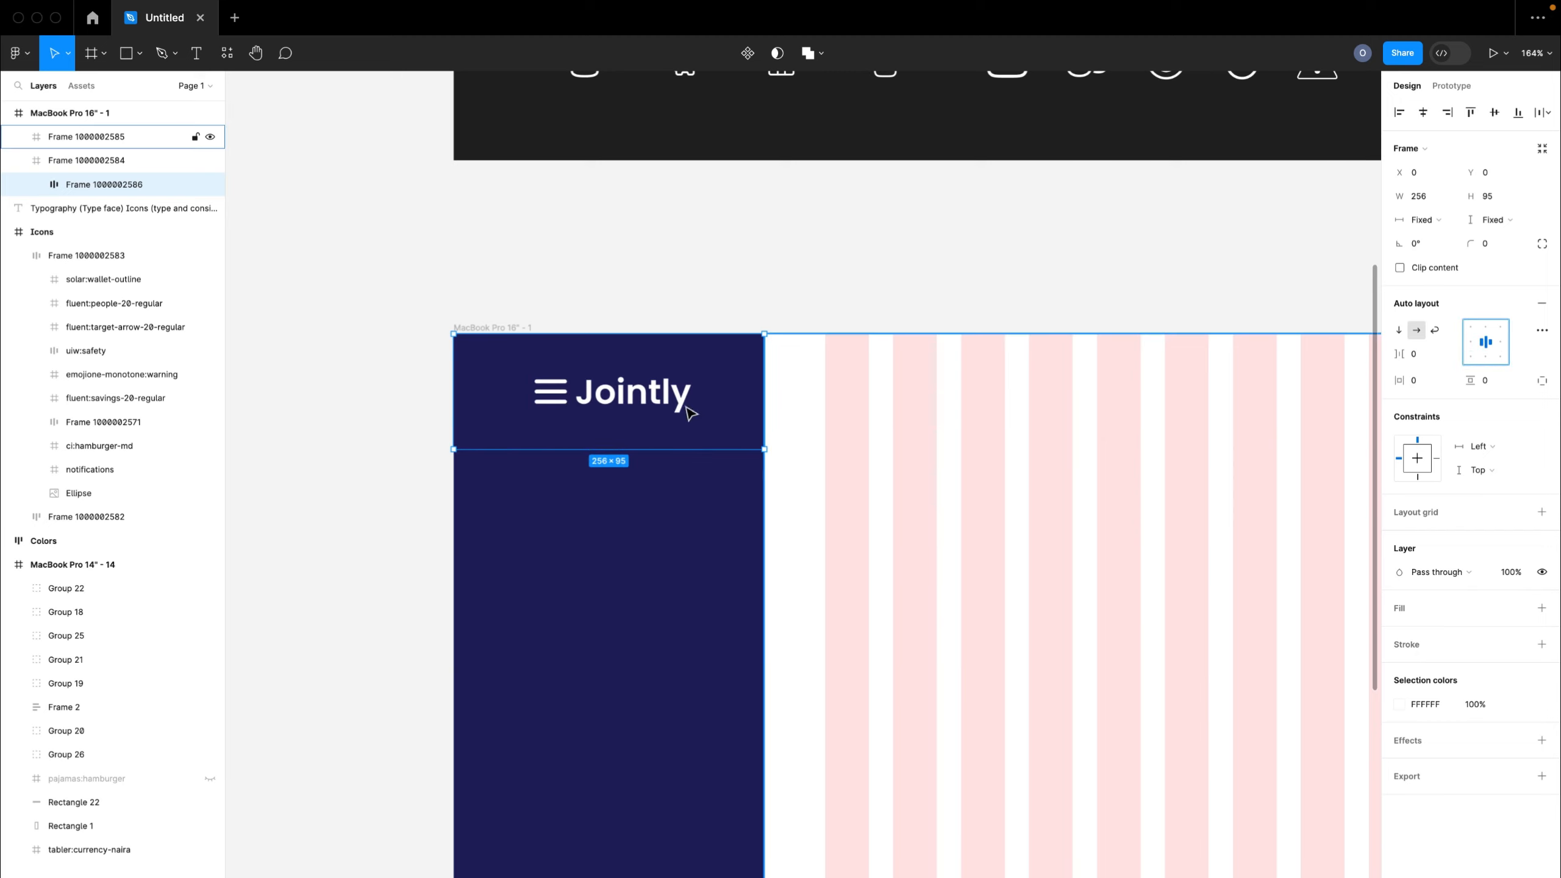
- Widen the gap between the hamburger icon and the Jointly text to about 14
scroll(671, 425, "down", 5)
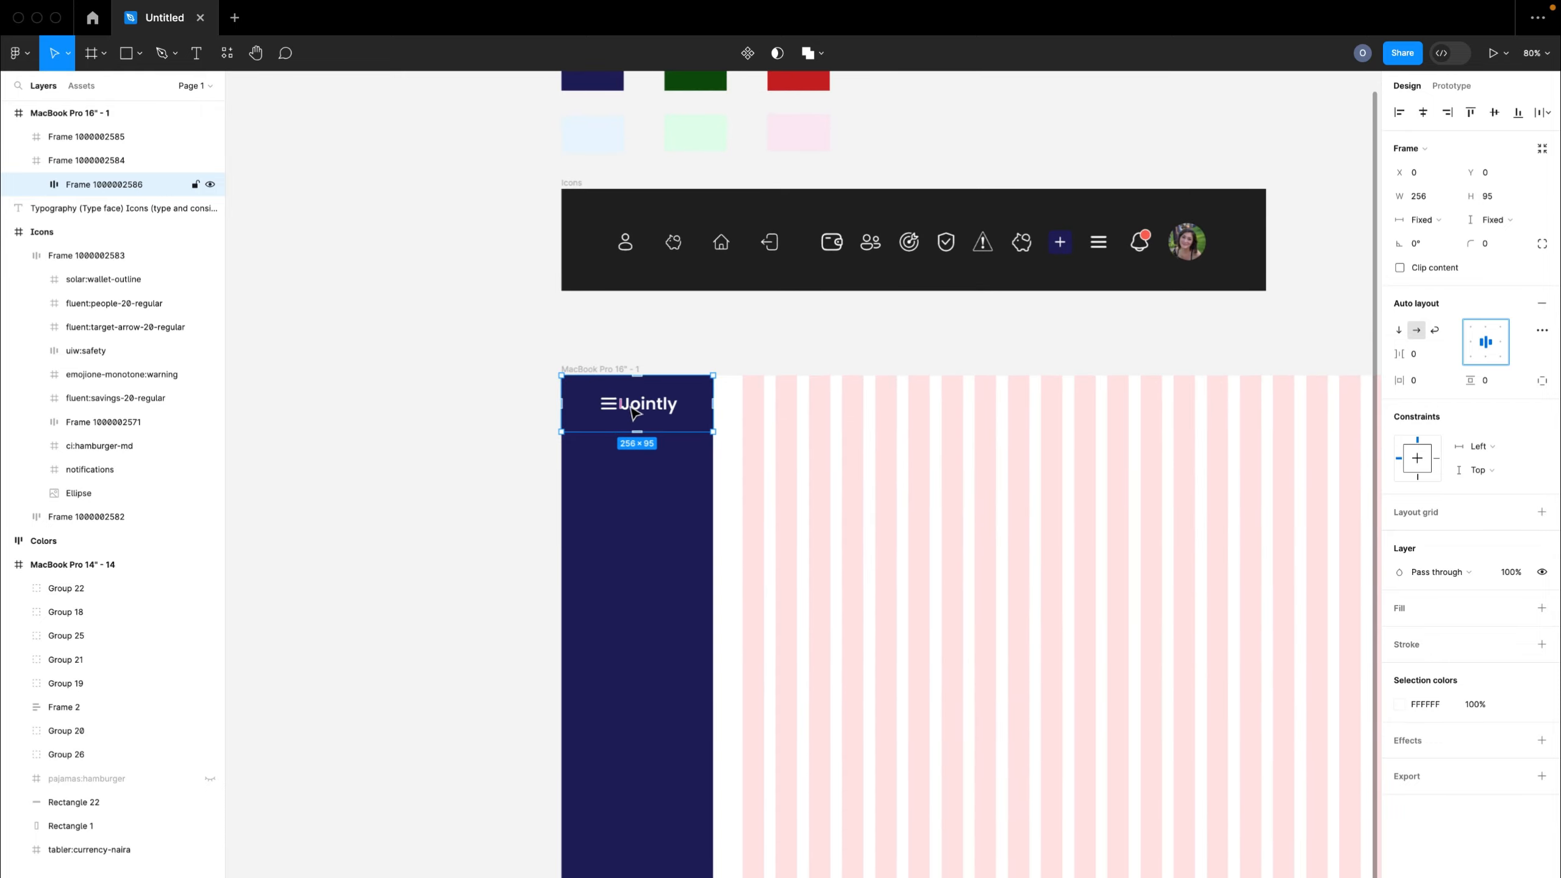
scroll(621, 401, "up", 10)
left_click_drag(626, 405, 657, 411)
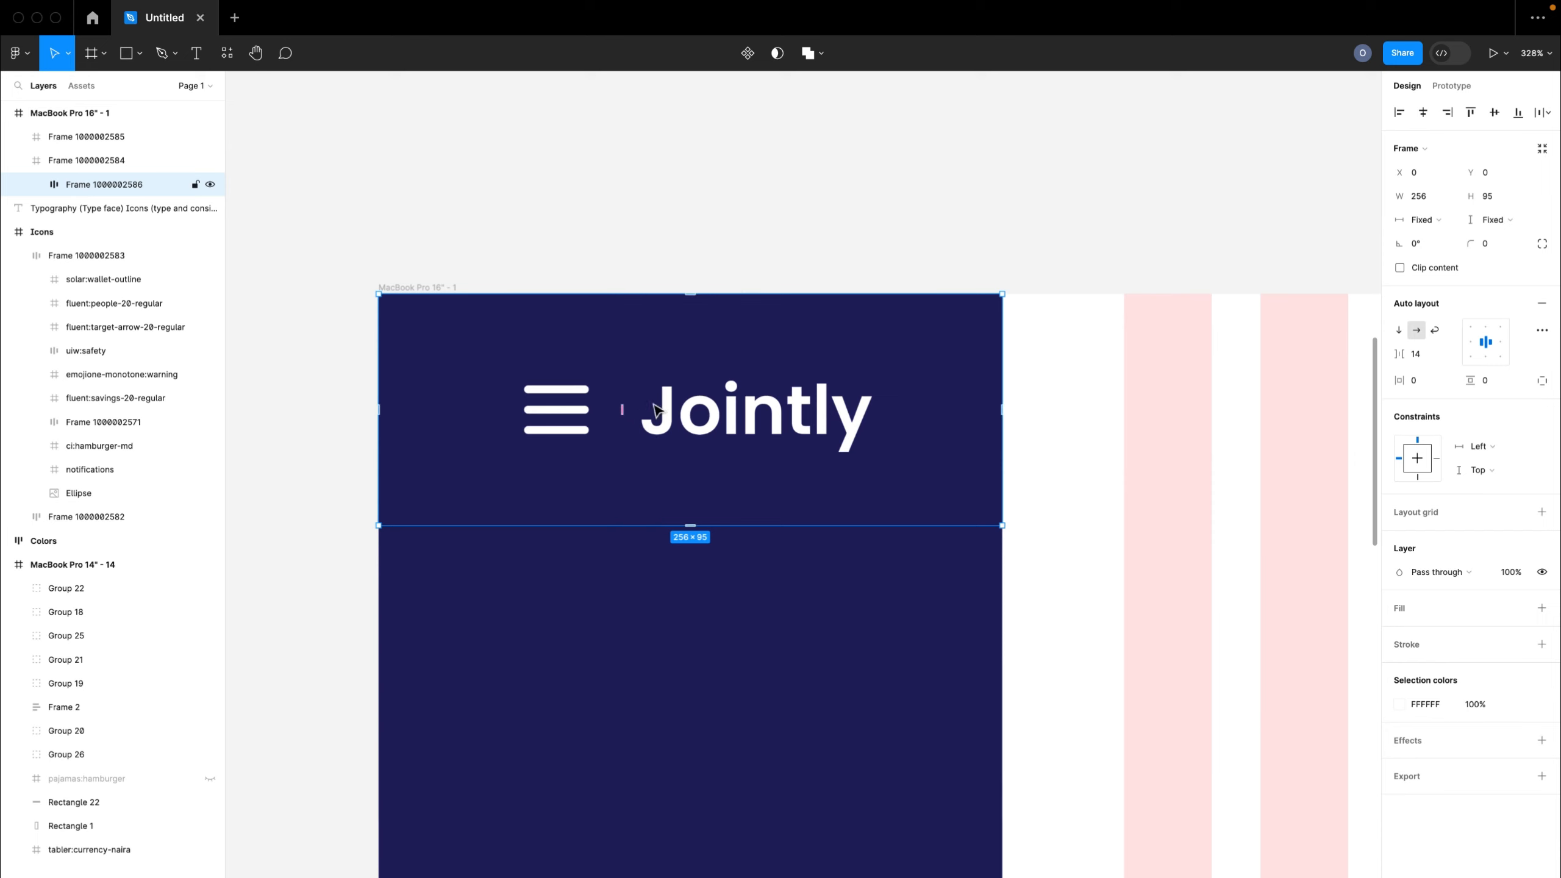
left_click(722, 258)
scroll(722, 256, "down", 5)
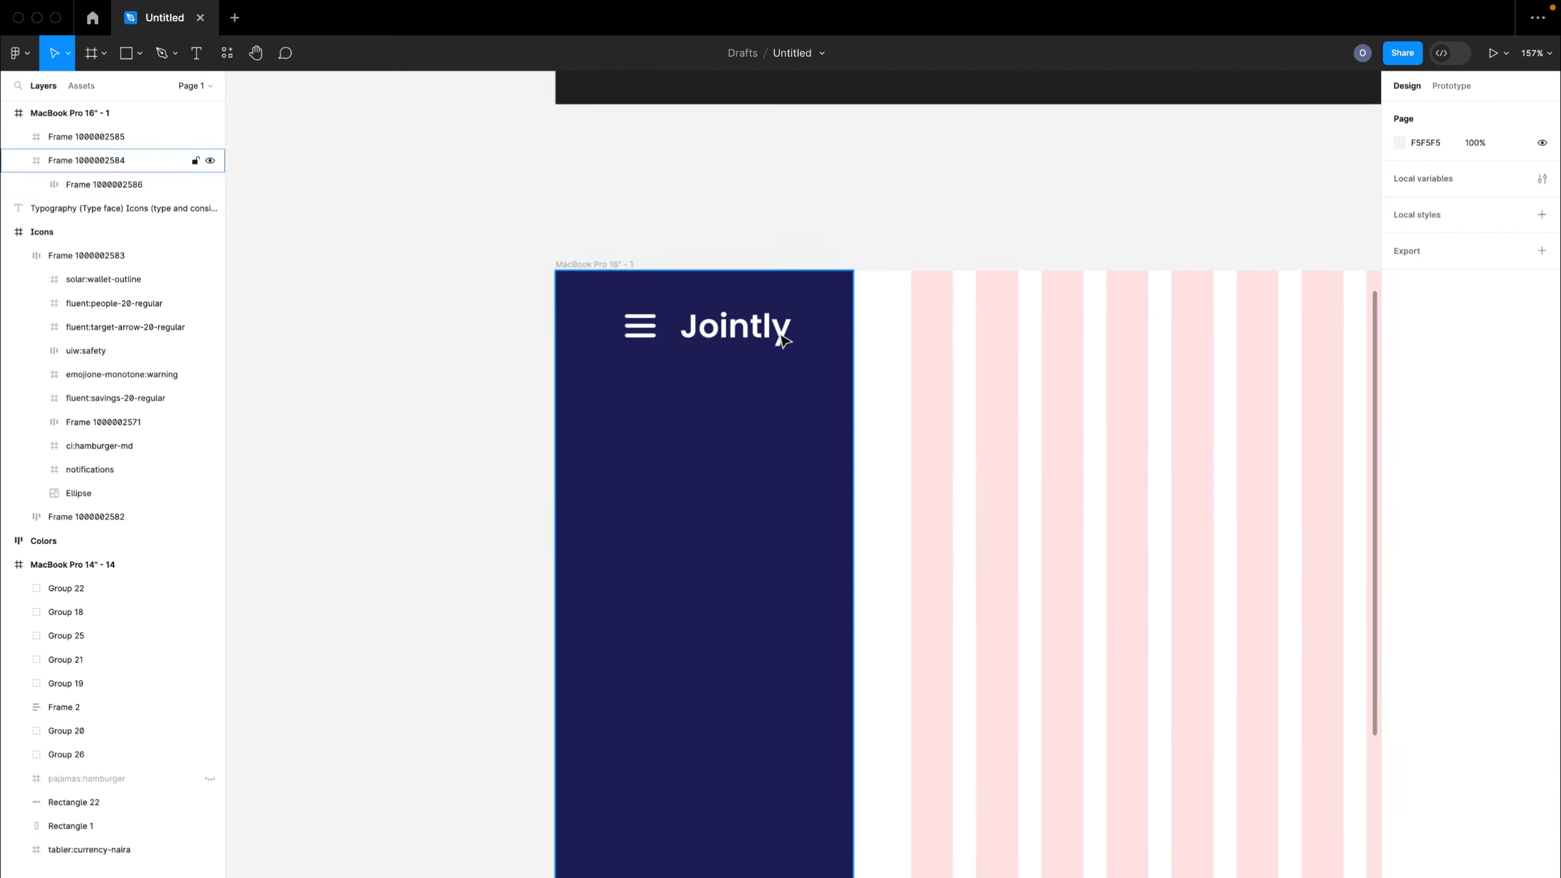
- Examine the navigation items in the original green dashboard's sidebar for reference
scroll(781, 338, "down", 5)
scroll(783, 340, "right", 5)
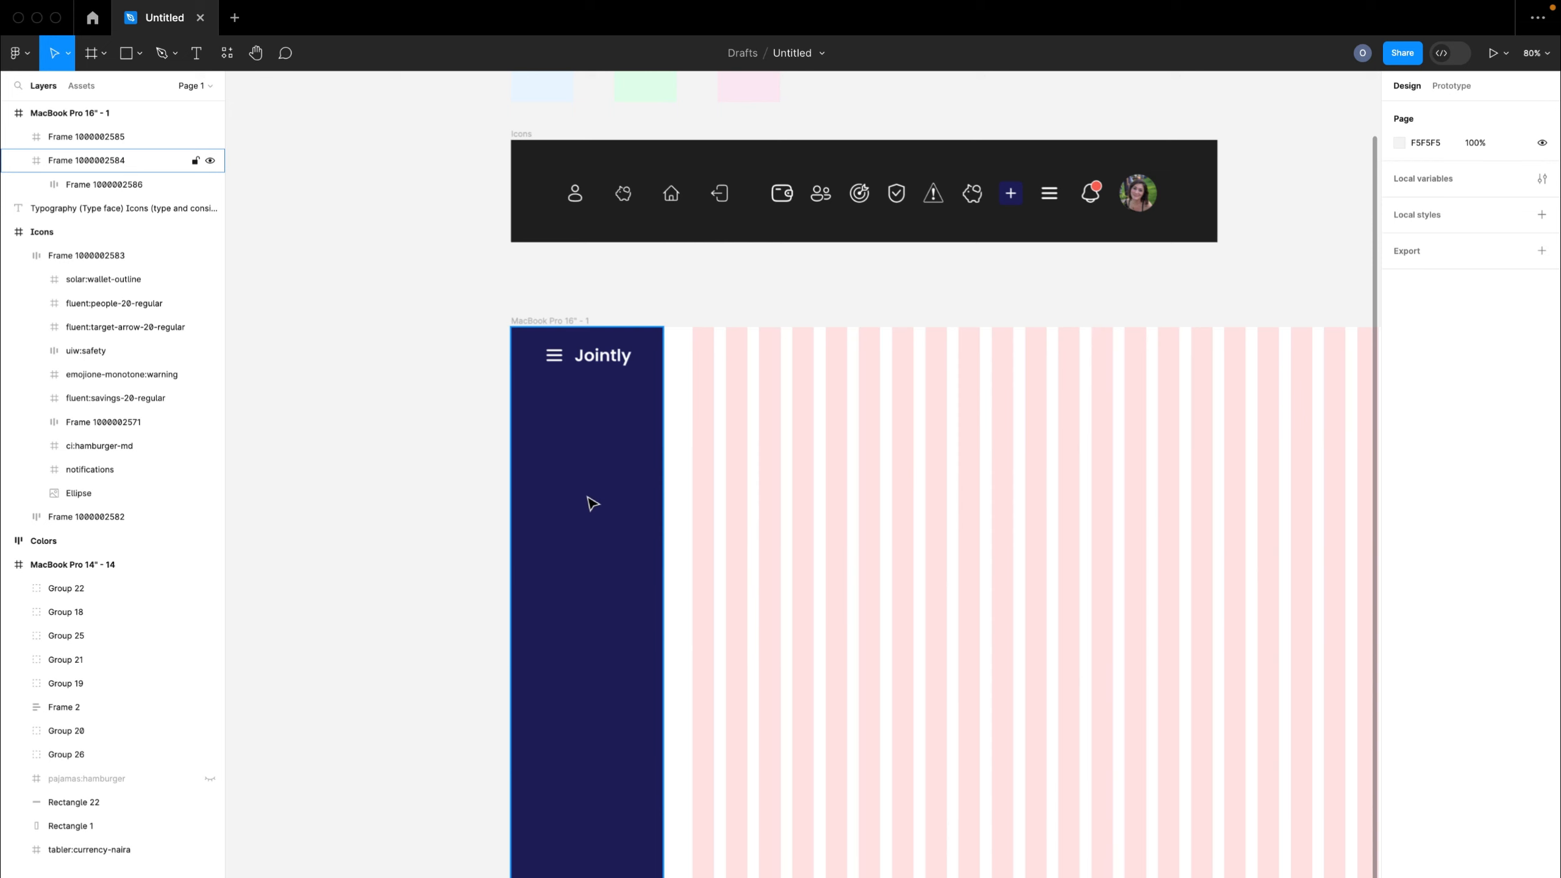
scroll(592, 503, "down", 10)
scroll(597, 455, "left", 2)
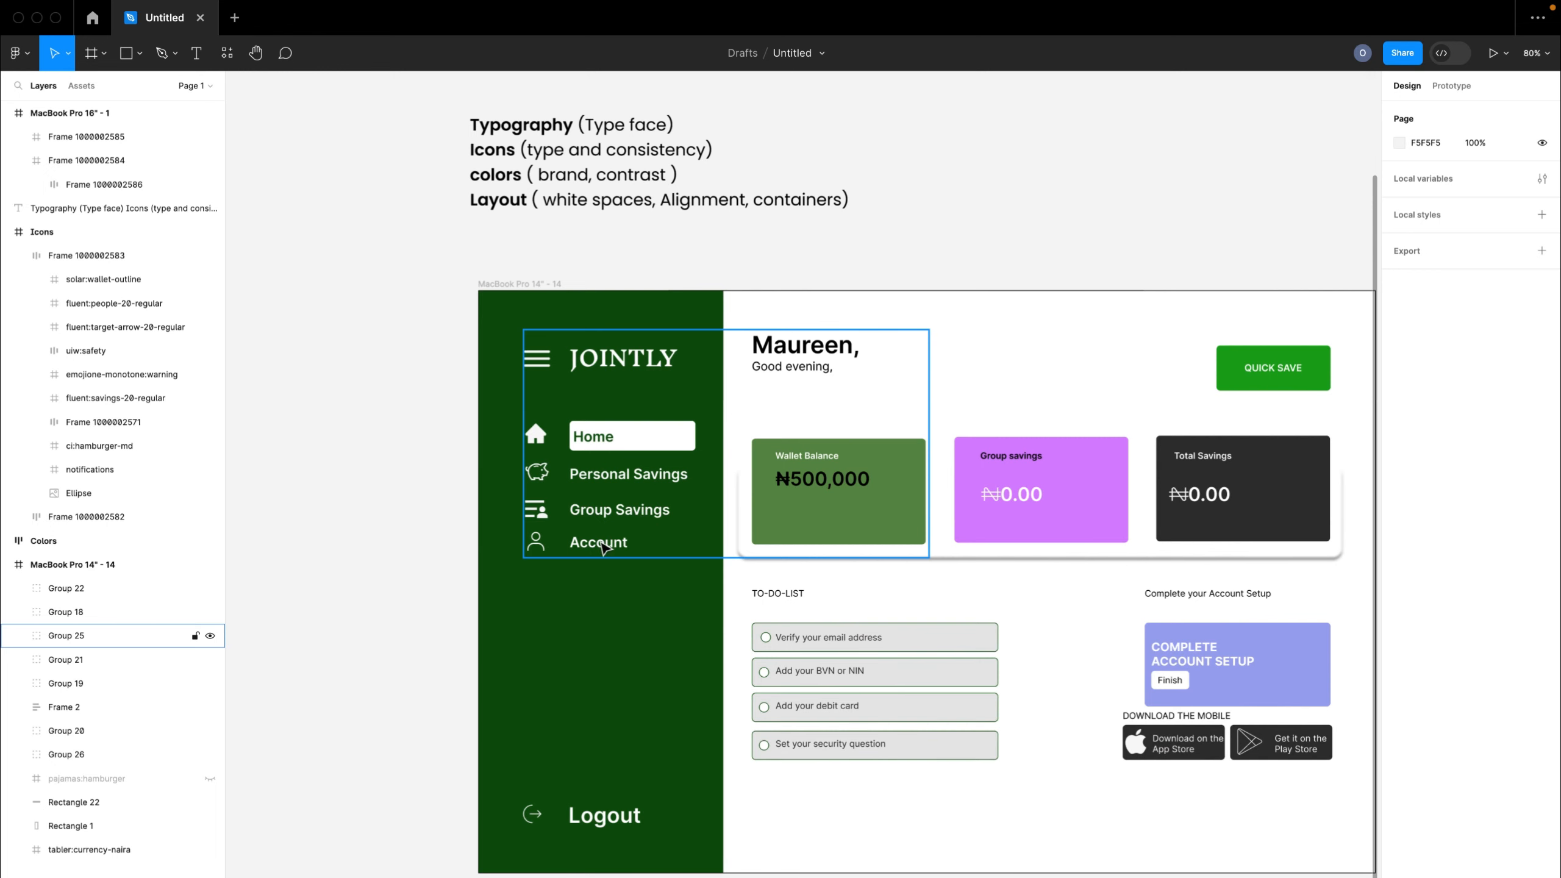
scroll(616, 546, "down", 10)
scroll(616, 546, "right", 9)
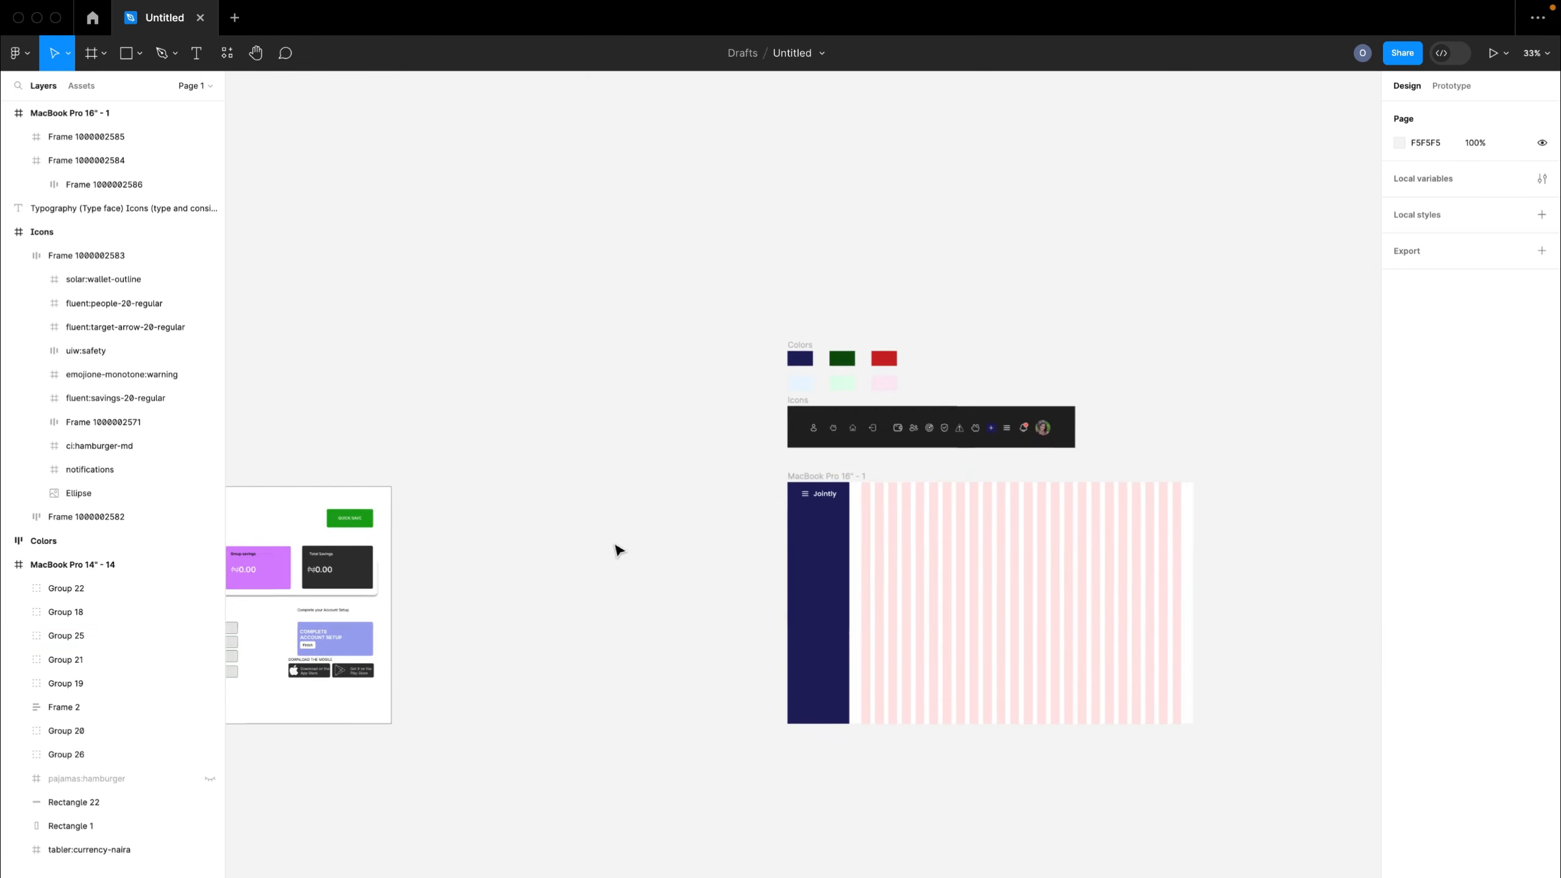
scroll(816, 515, "up", 6)
scroll(823, 516, "up", 4)
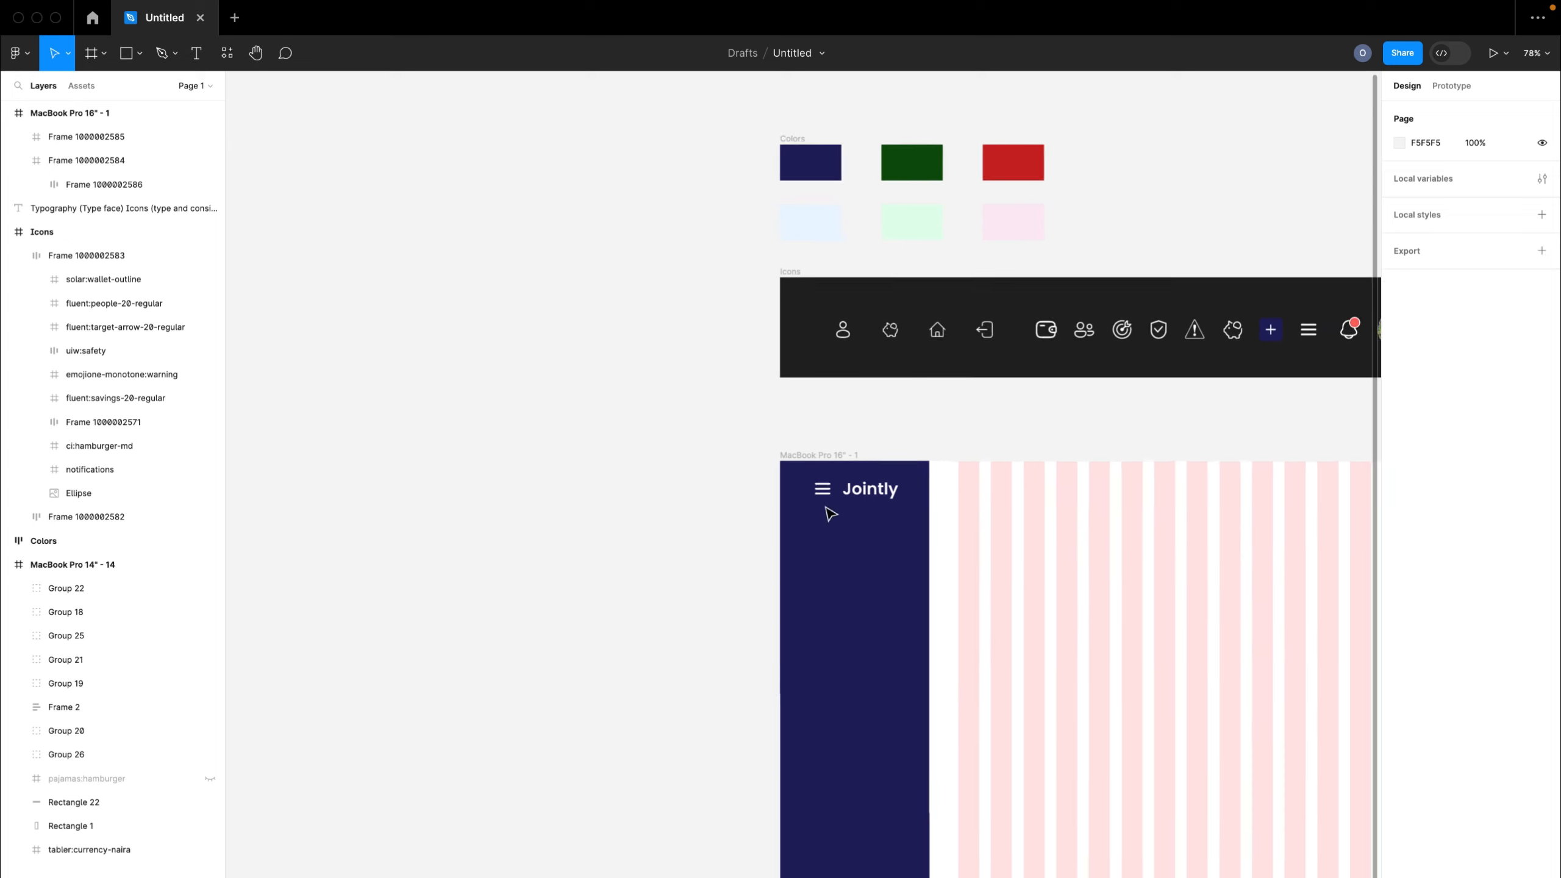
scroll(851, 558, "up", 6)
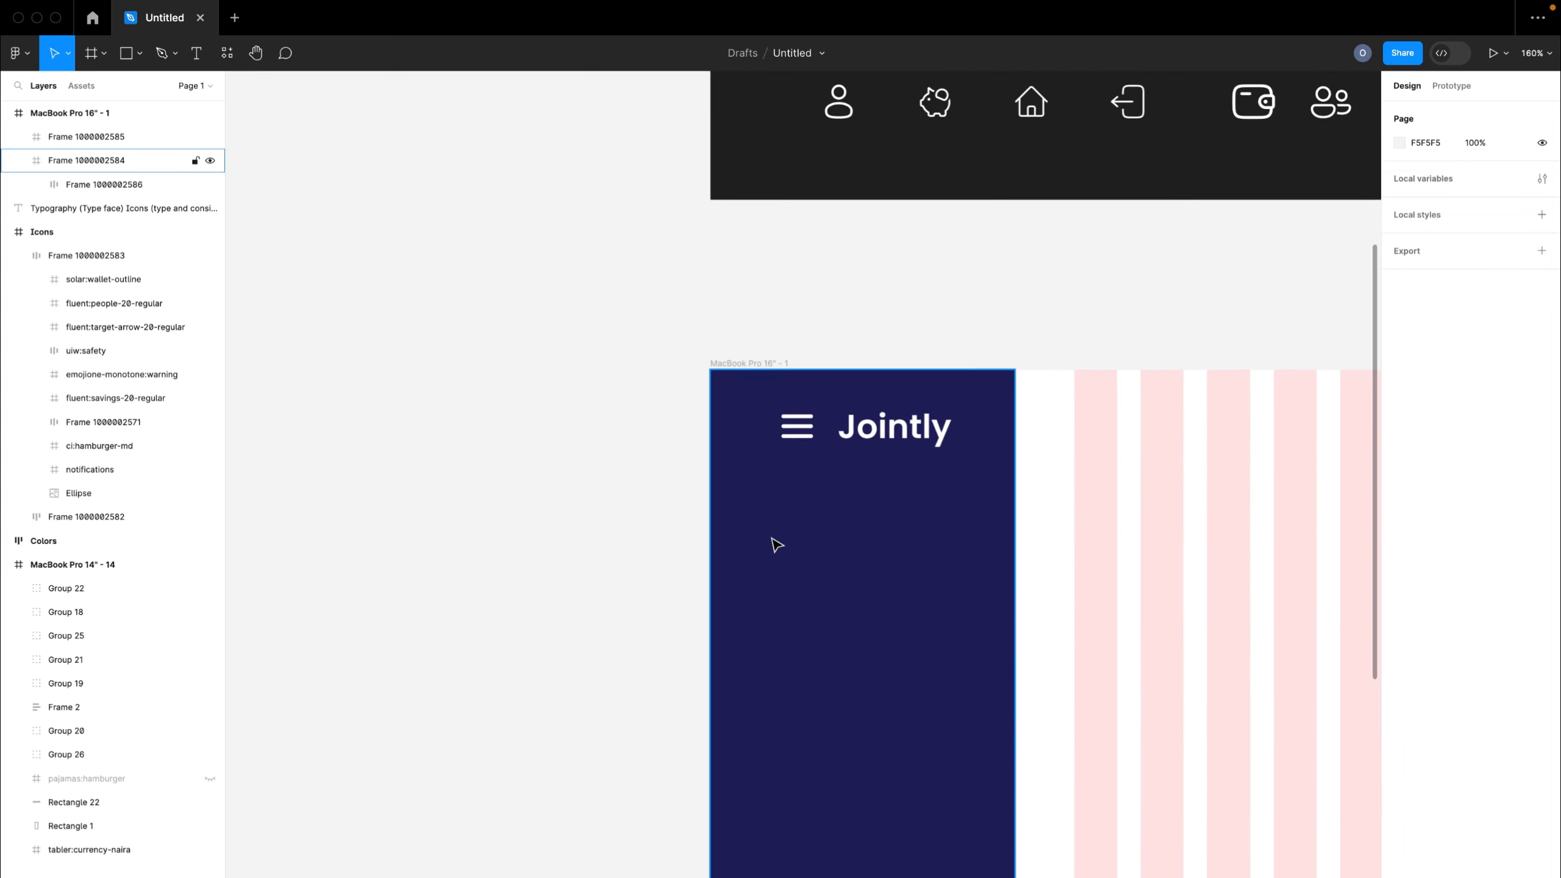
- Add the text "Home" to the navy sidebar below the Jointly logo
key("t")
left_click(823, 557)
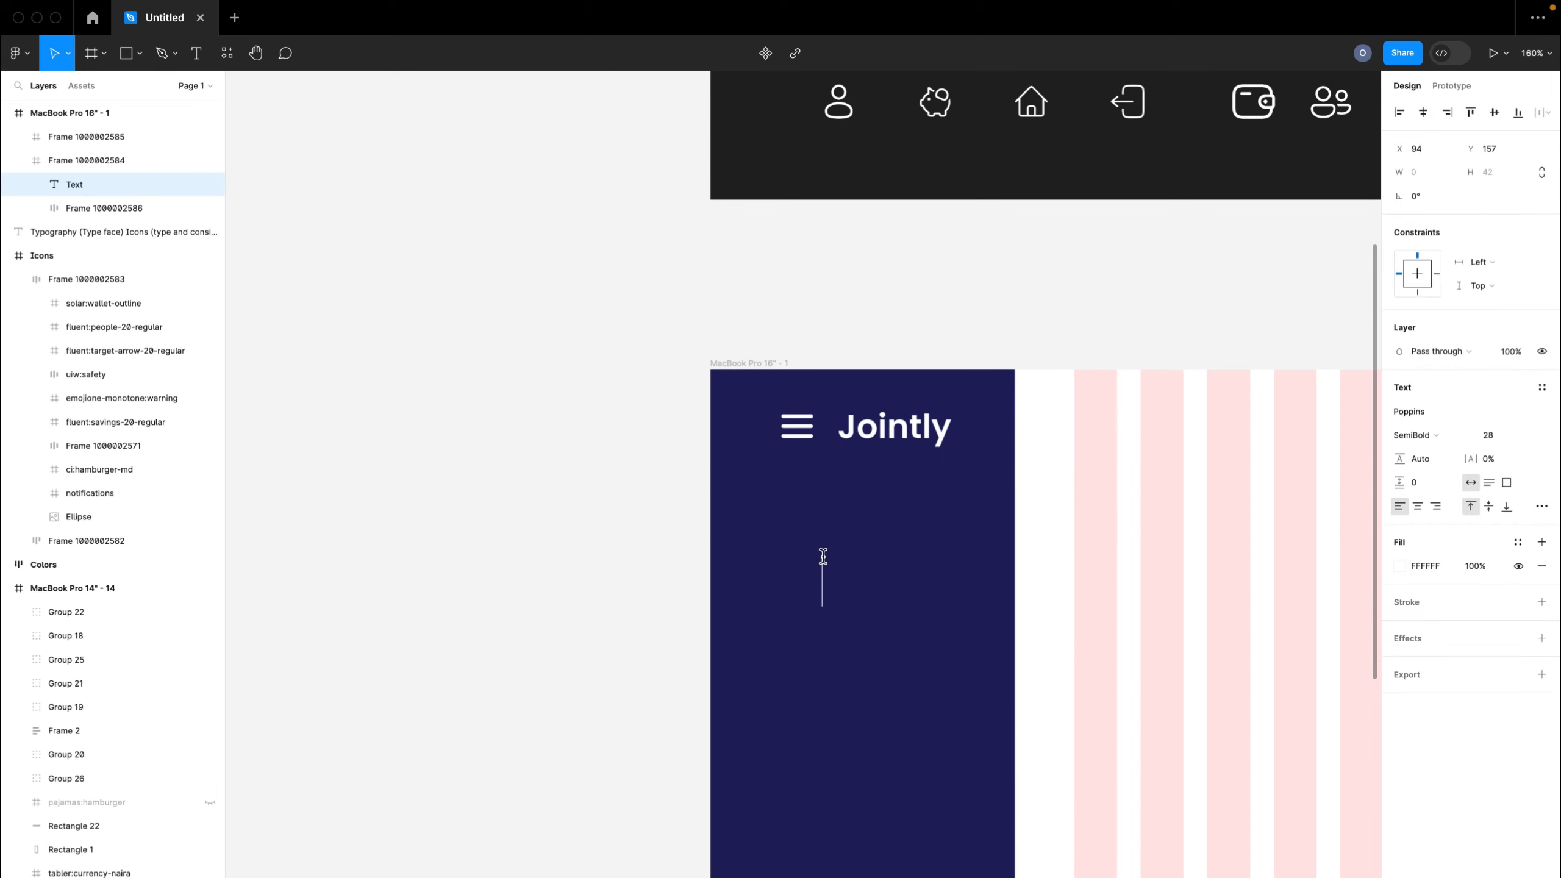
type("Home")
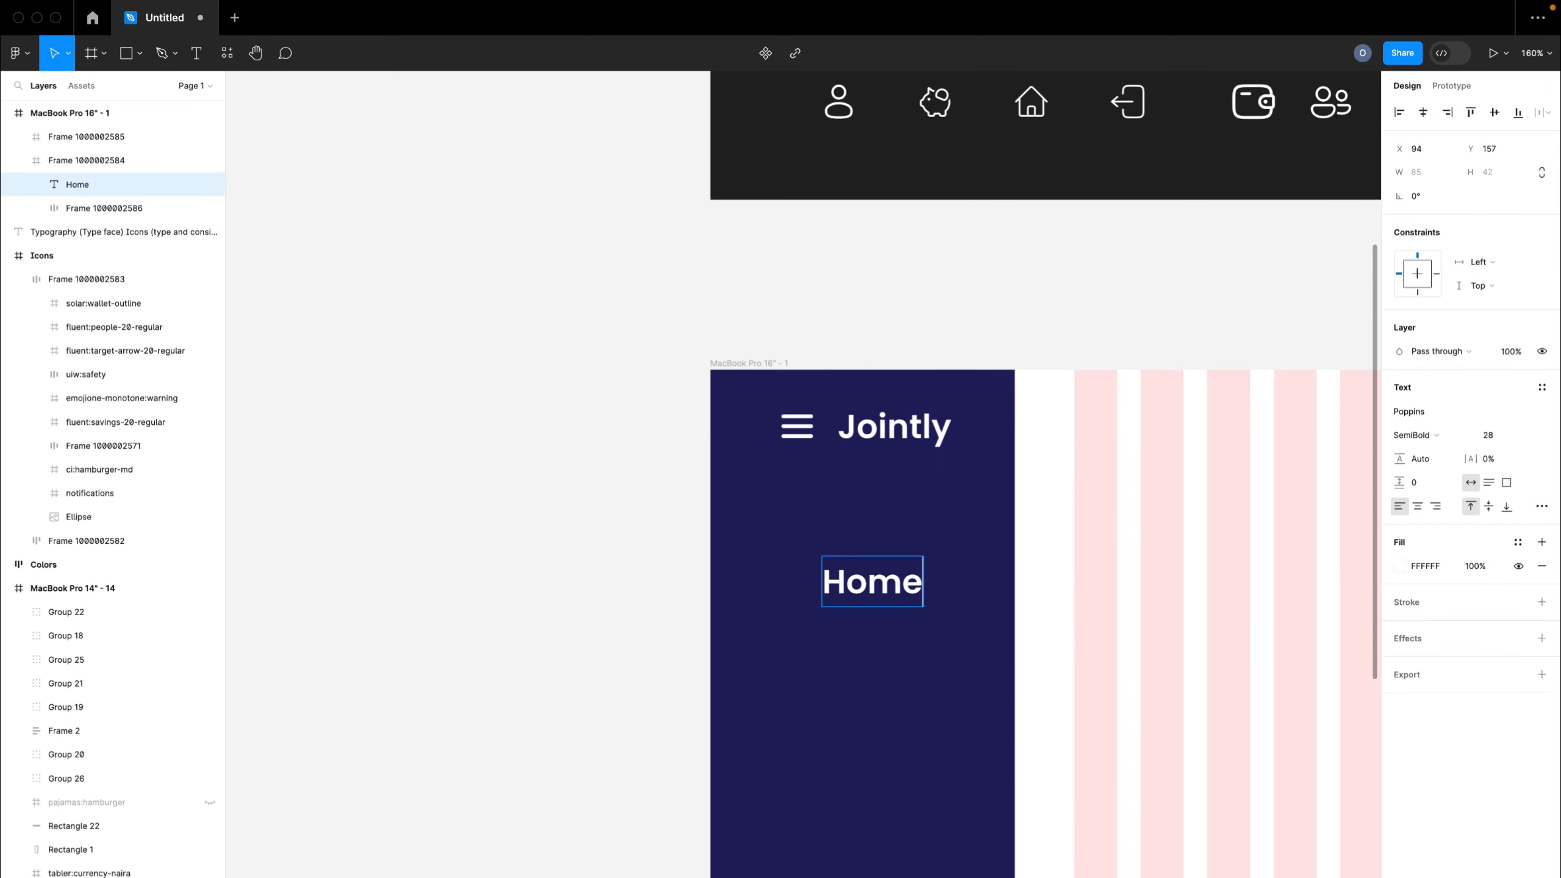
- Set the Home text's font size to 16 and its weight to Regular
double_click(891, 600)
left_click(1495, 437)
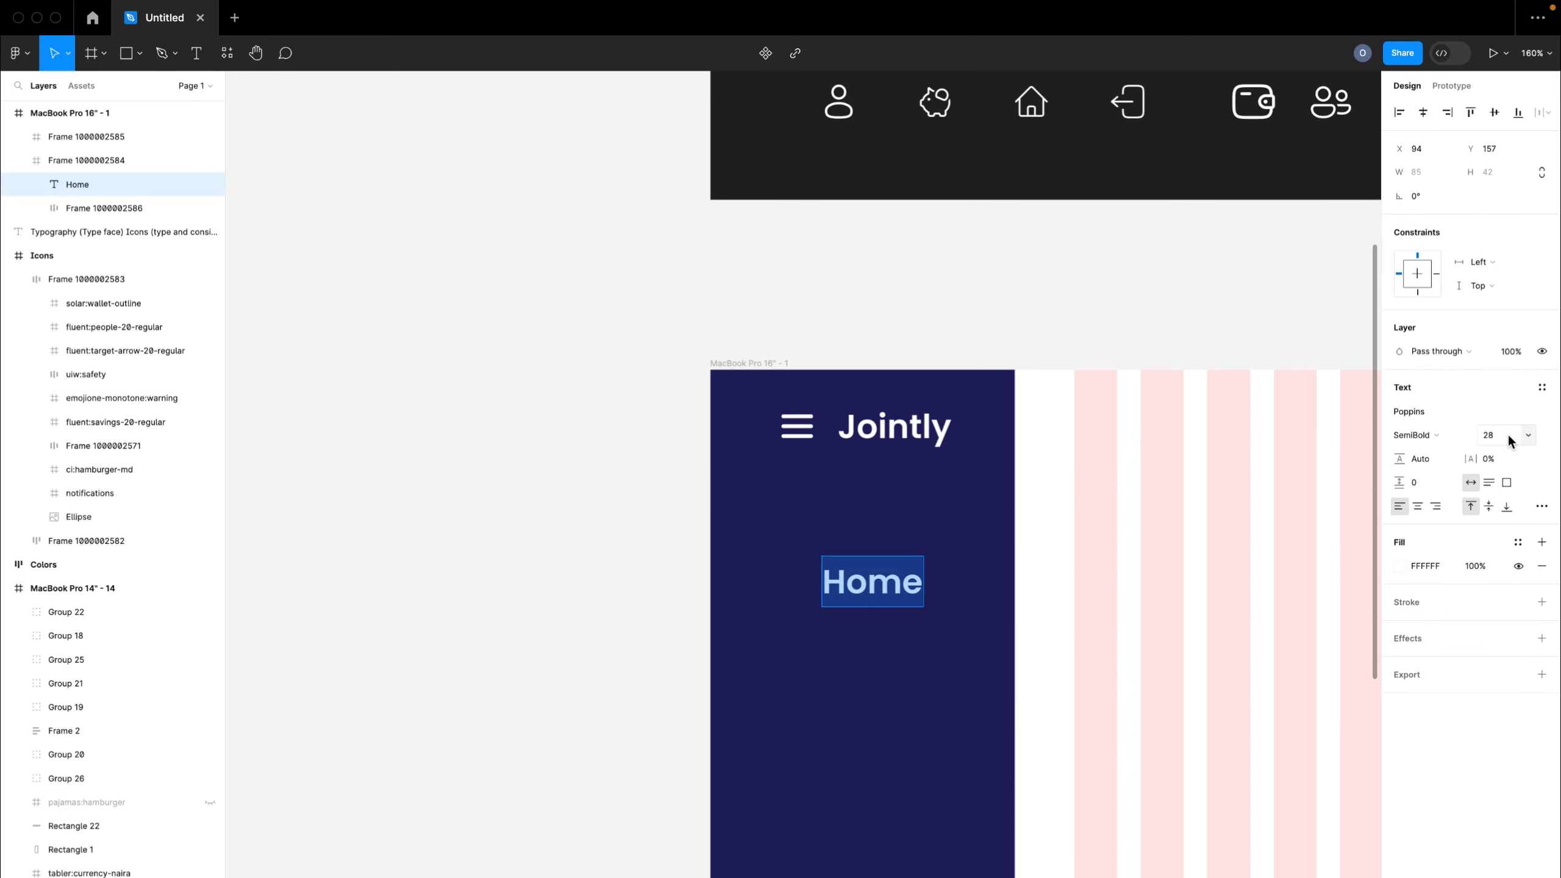
key("Return")
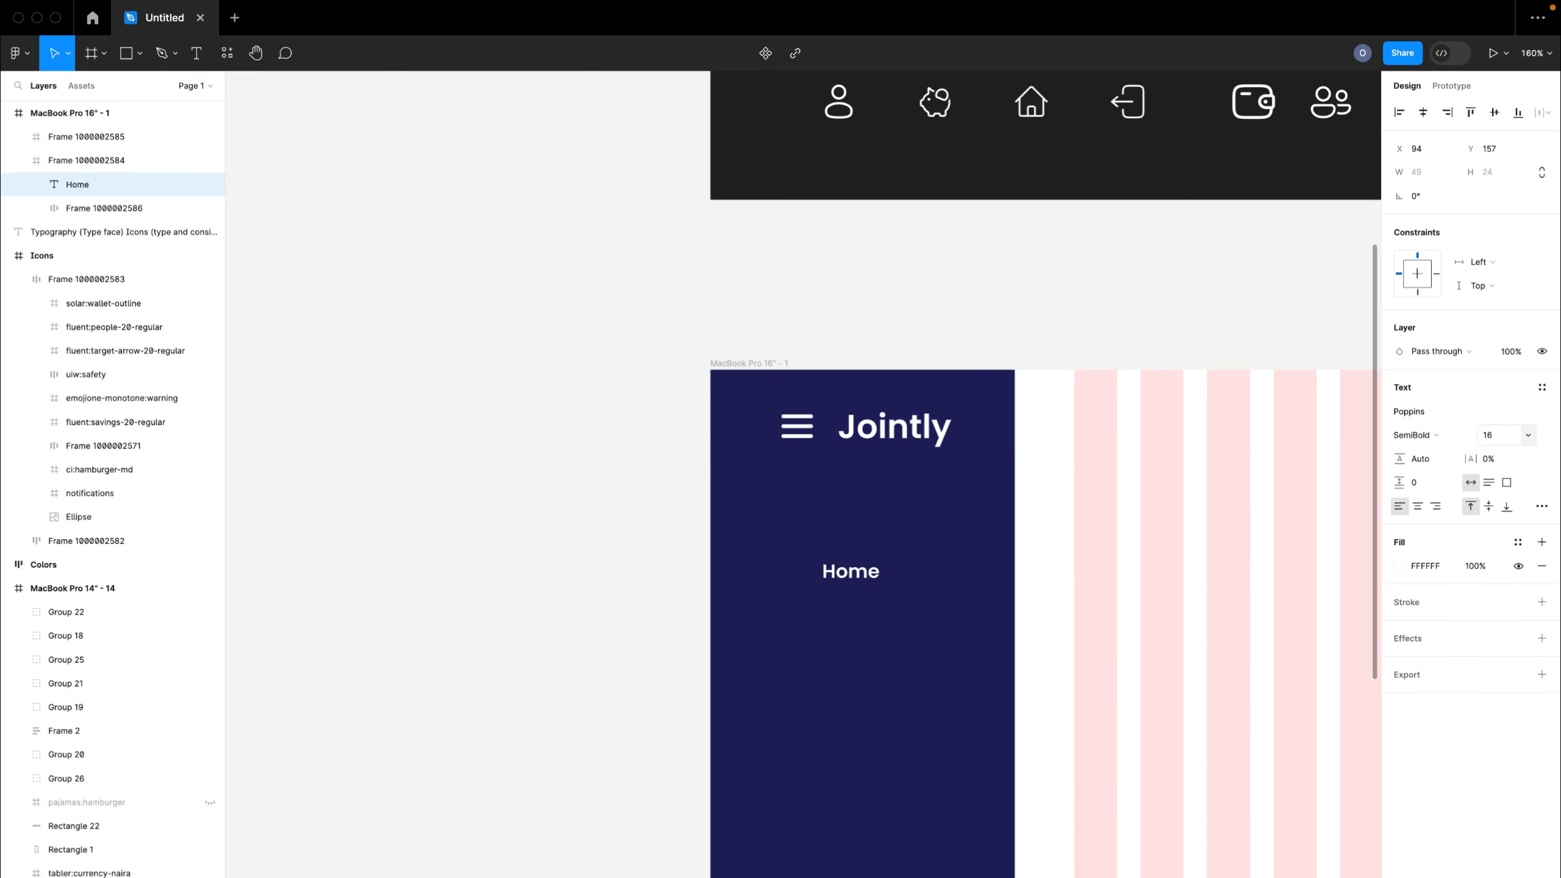
left_click(1430, 432)
left_click(1419, 411)
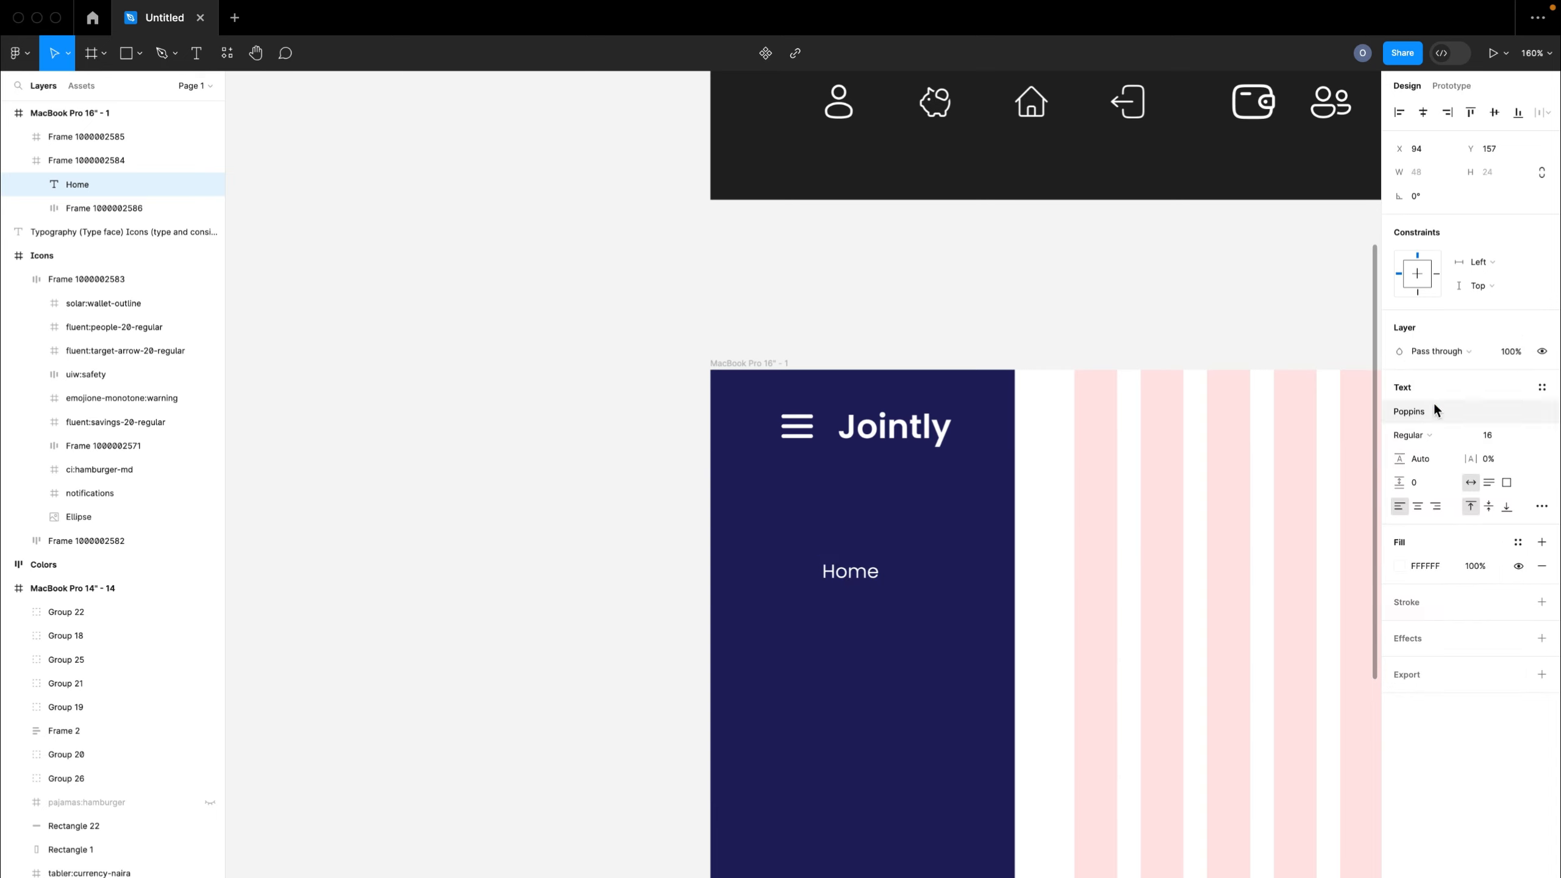
scroll(920, 600, "up", 2)
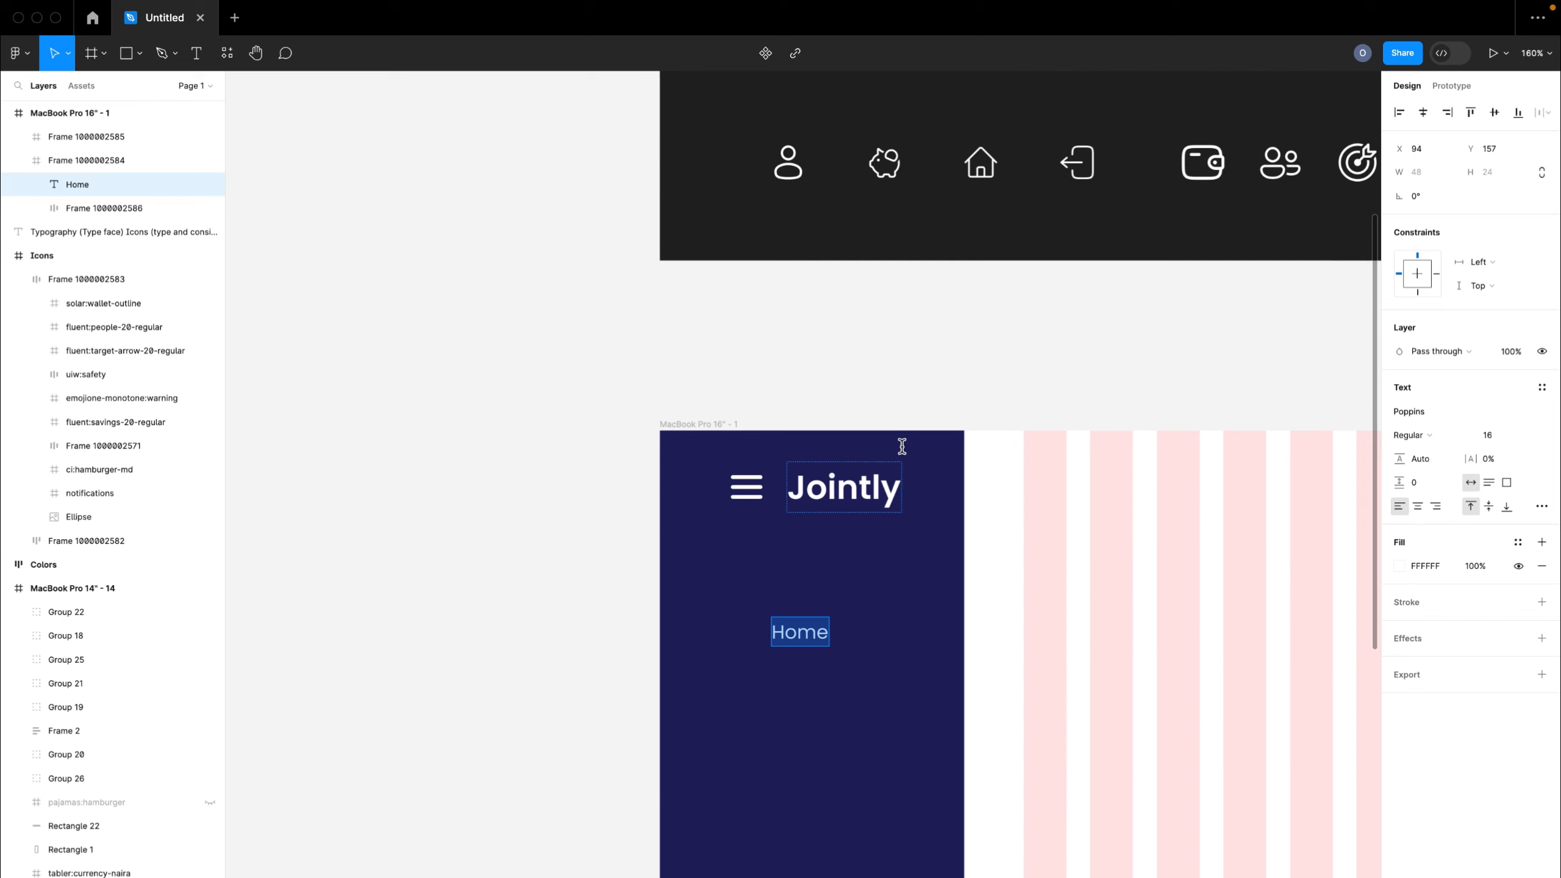
key("Escape")
left_click(986, 181)
left_click(985, 162)
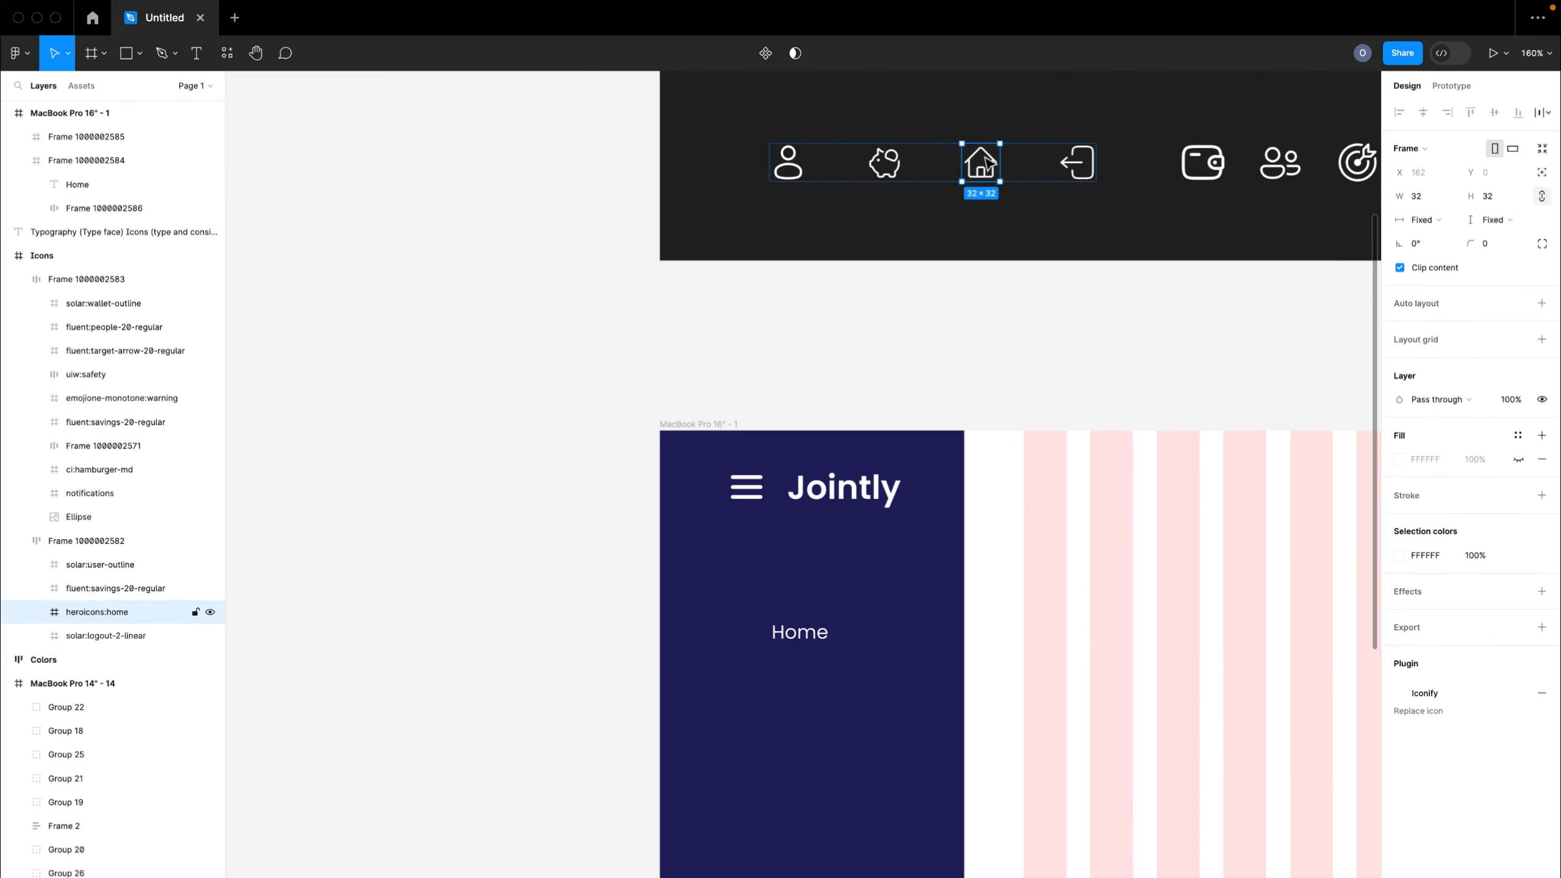
left_click_drag(985, 161, 744, 624)
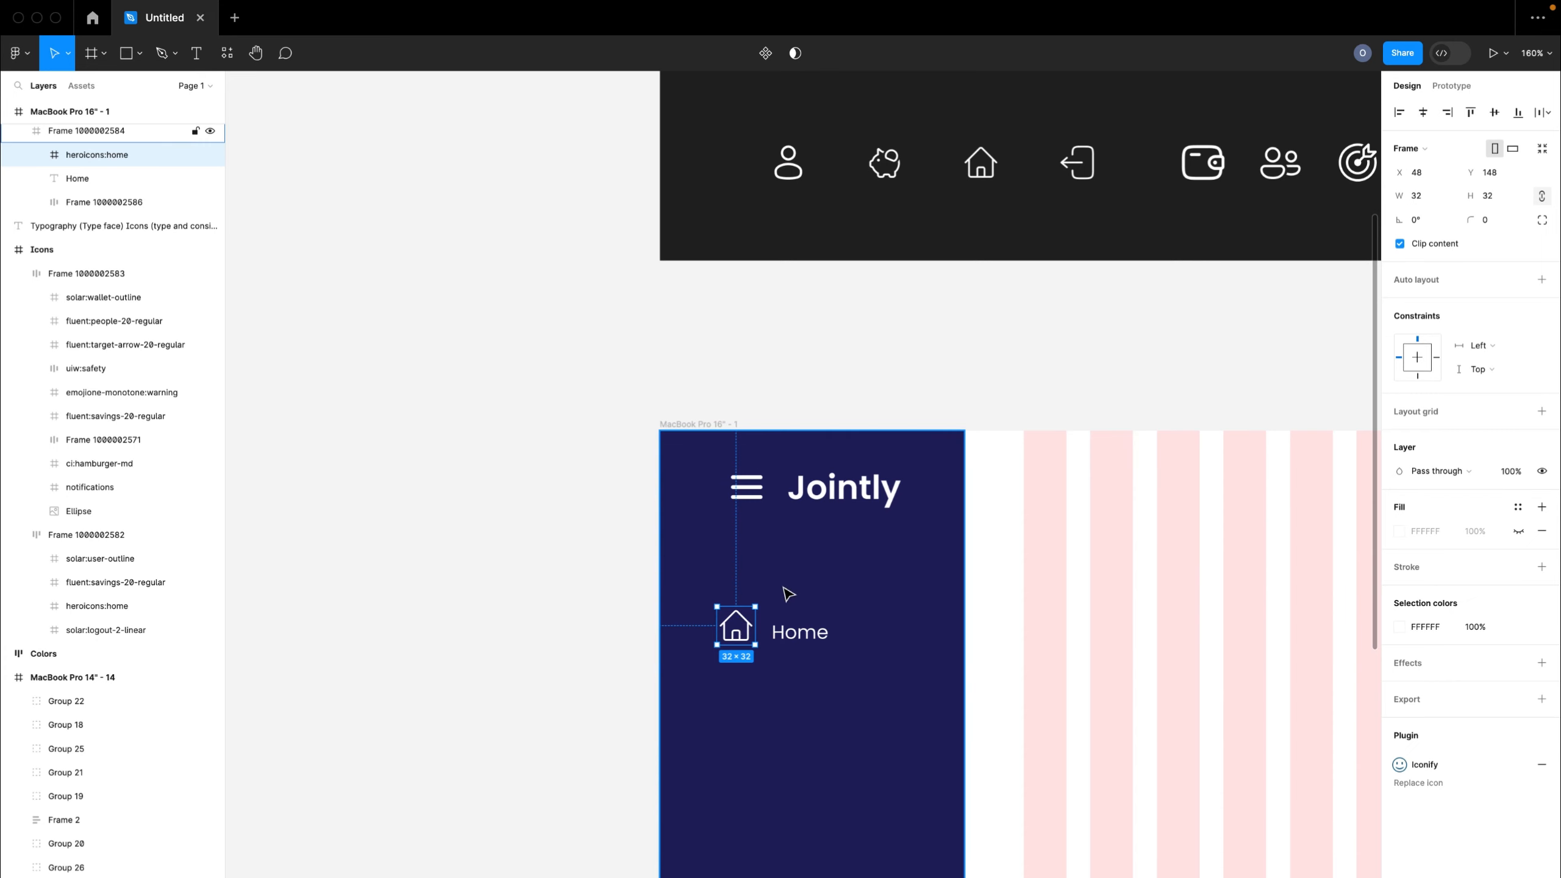
key("ctrl+z")
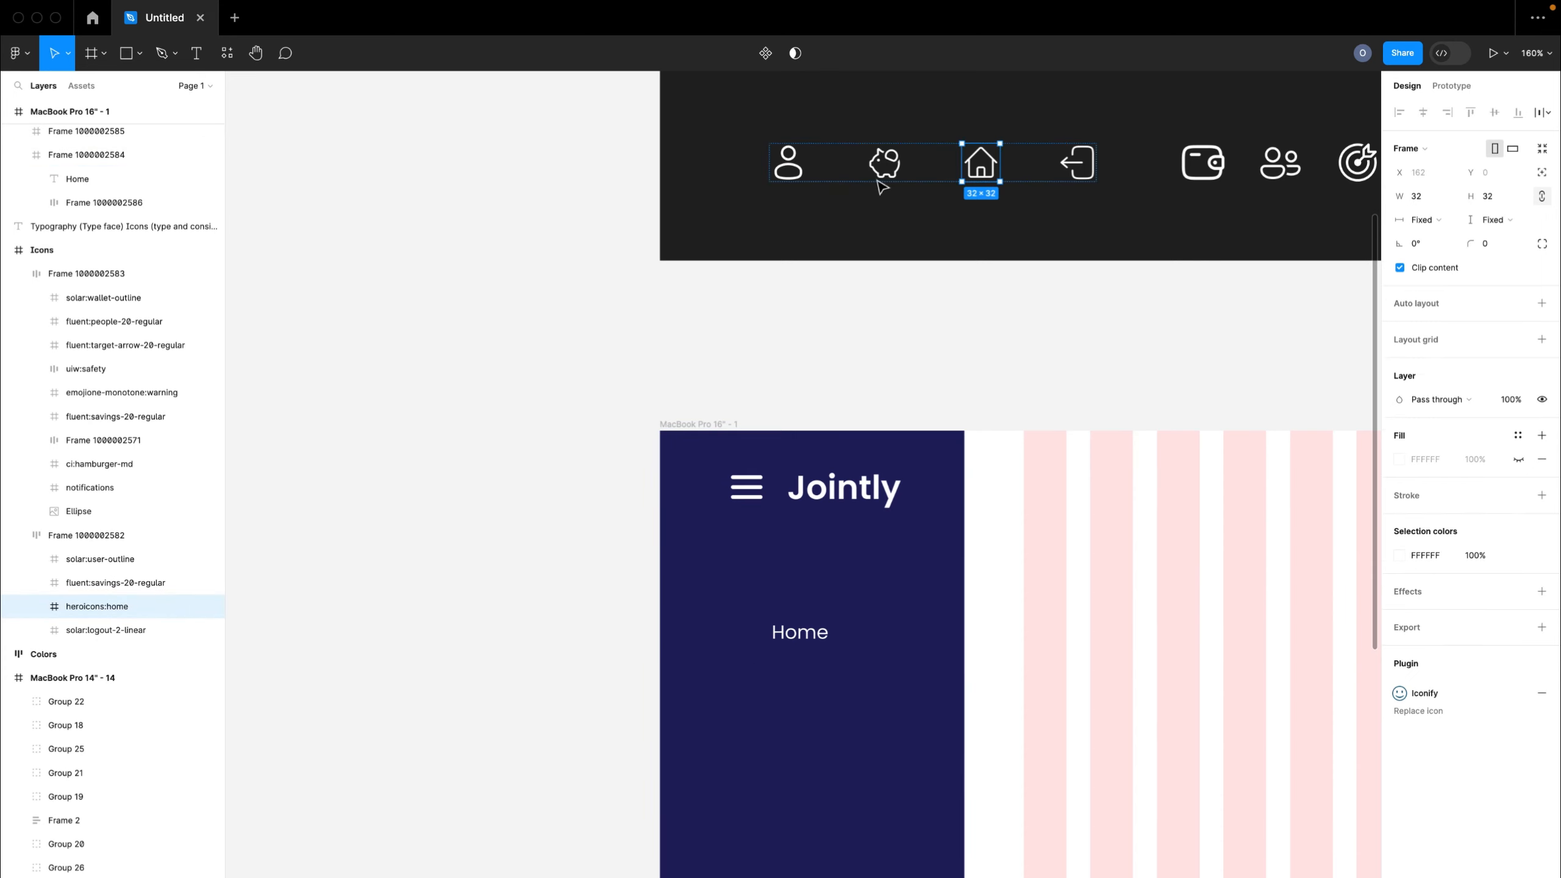
- Convert the user, savings, home and logout icons in the Icons frame into four separate components
left_click(799, 174)
left_click(891, 169, "shift")
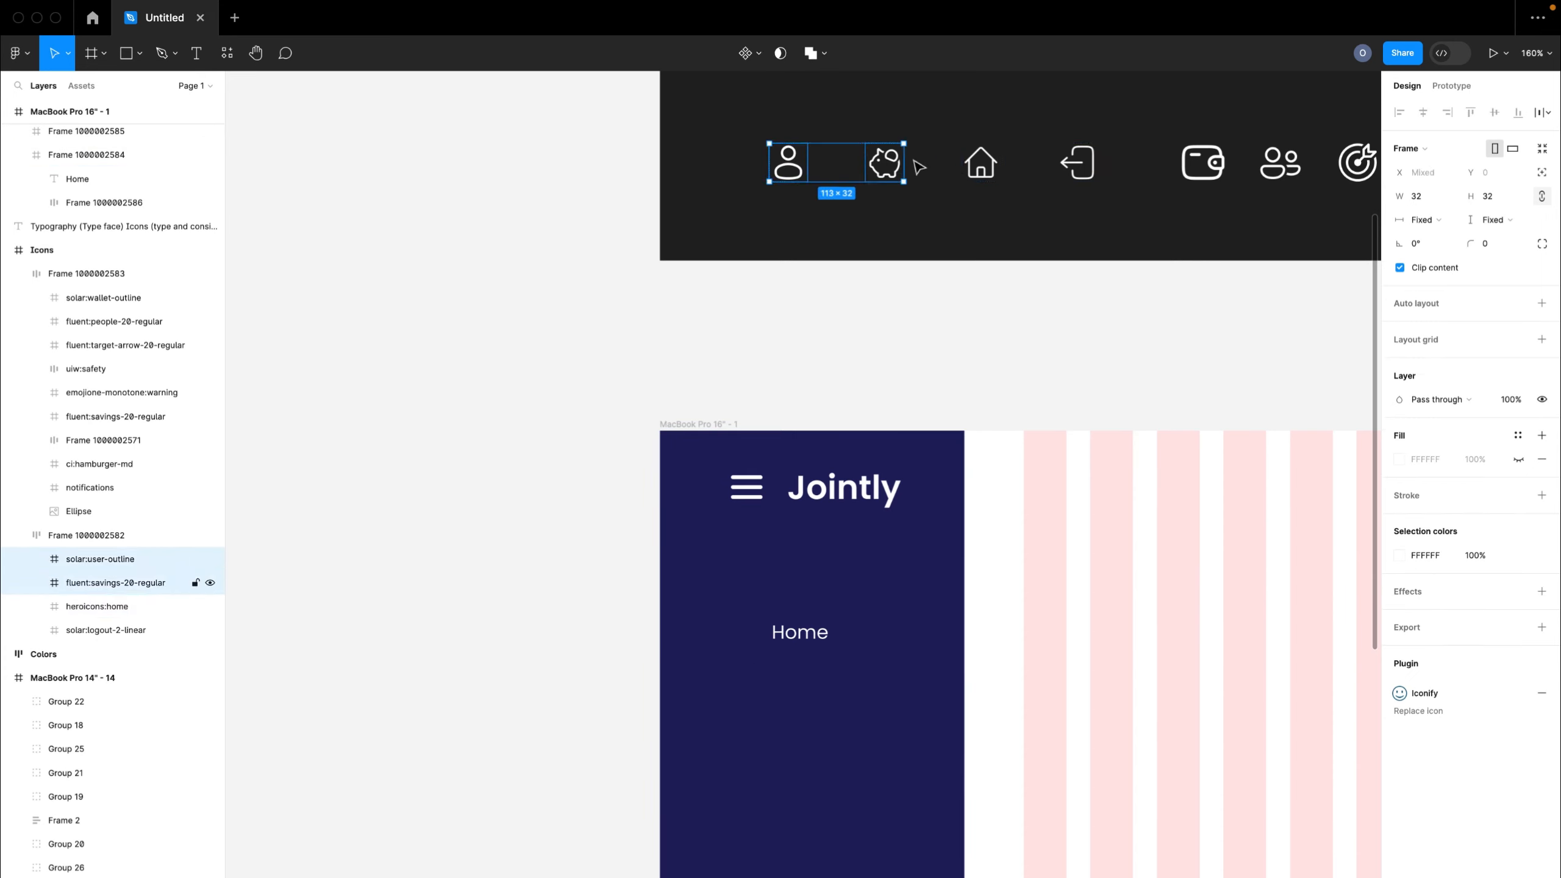
left_click(981, 164, "shift")
left_click(1077, 163, "shift")
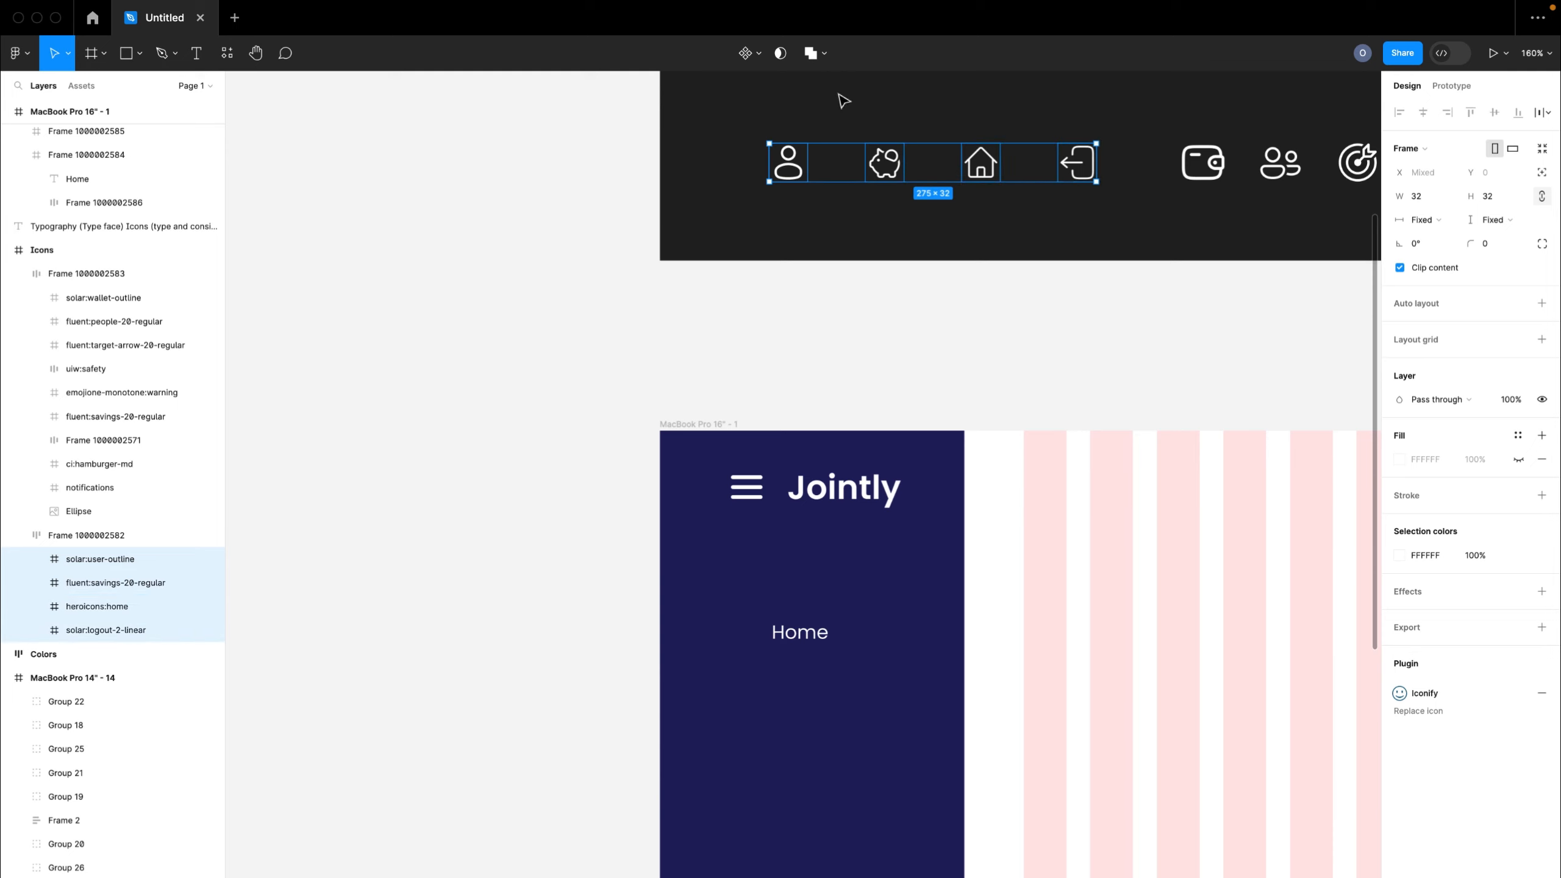
left_click(761, 56)
left_click(762, 104)
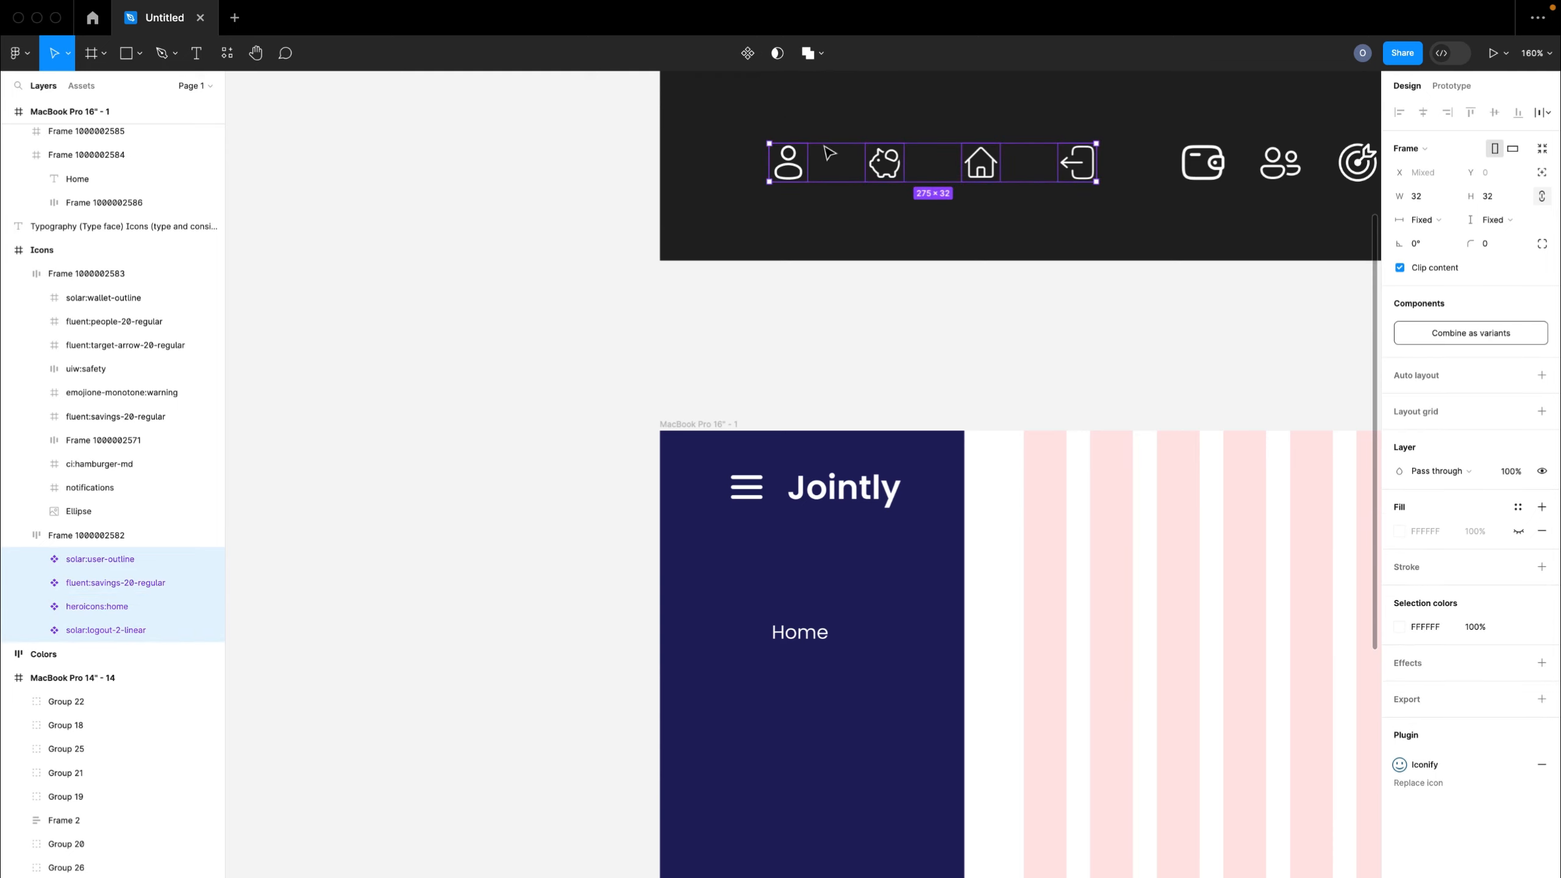
left_click(974, 243)
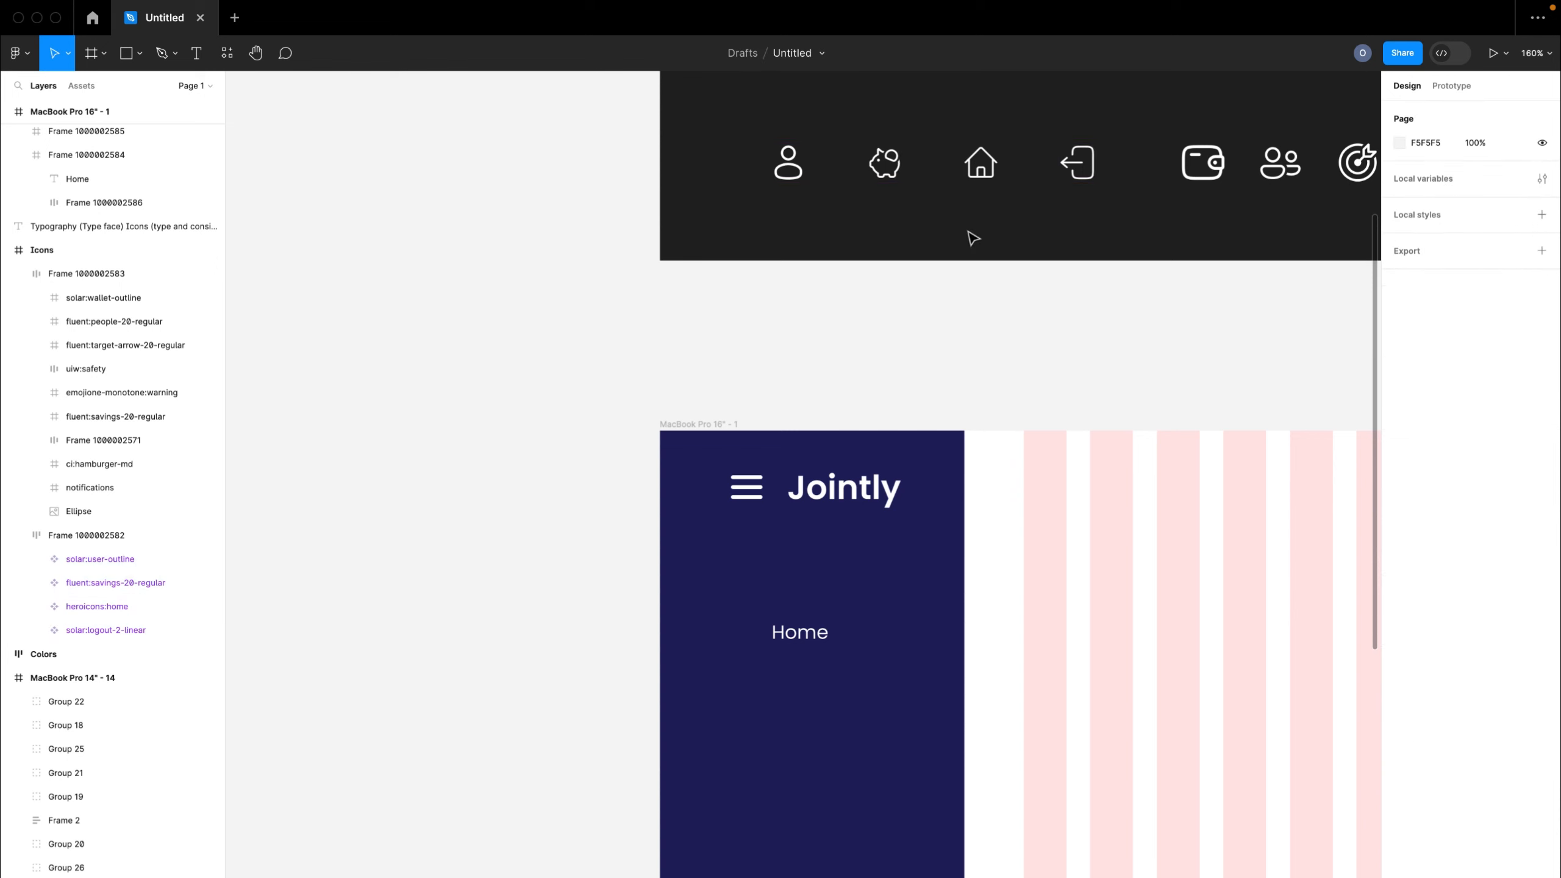
- Place an instance of the home icon component under the logo in the sidebar and line up the Home text beside it
double_click(990, 165)
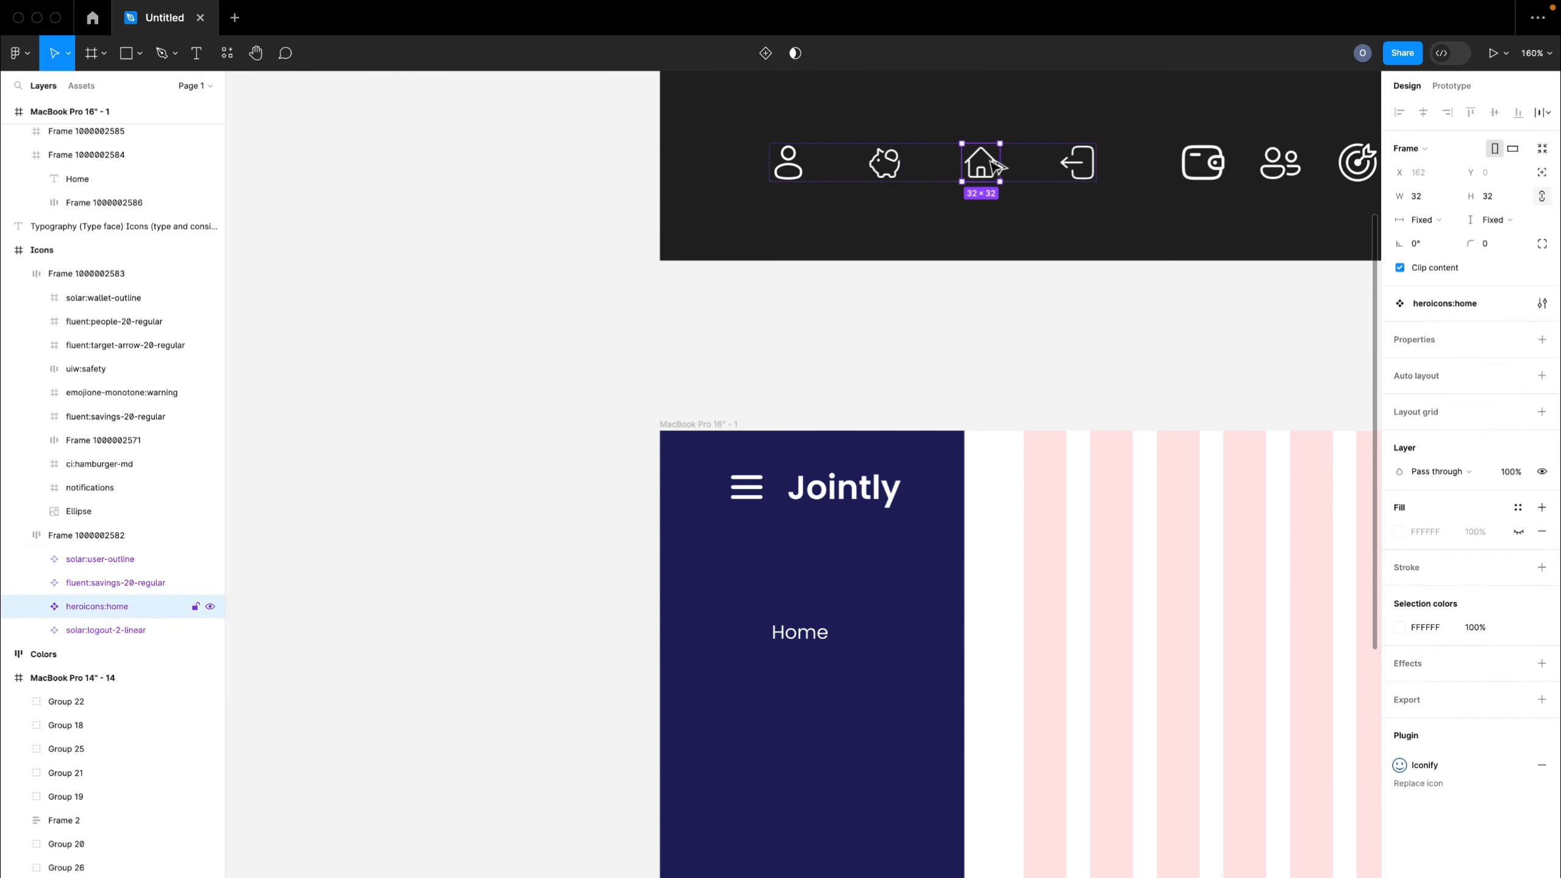
left_click_drag(994, 165, 746, 578)
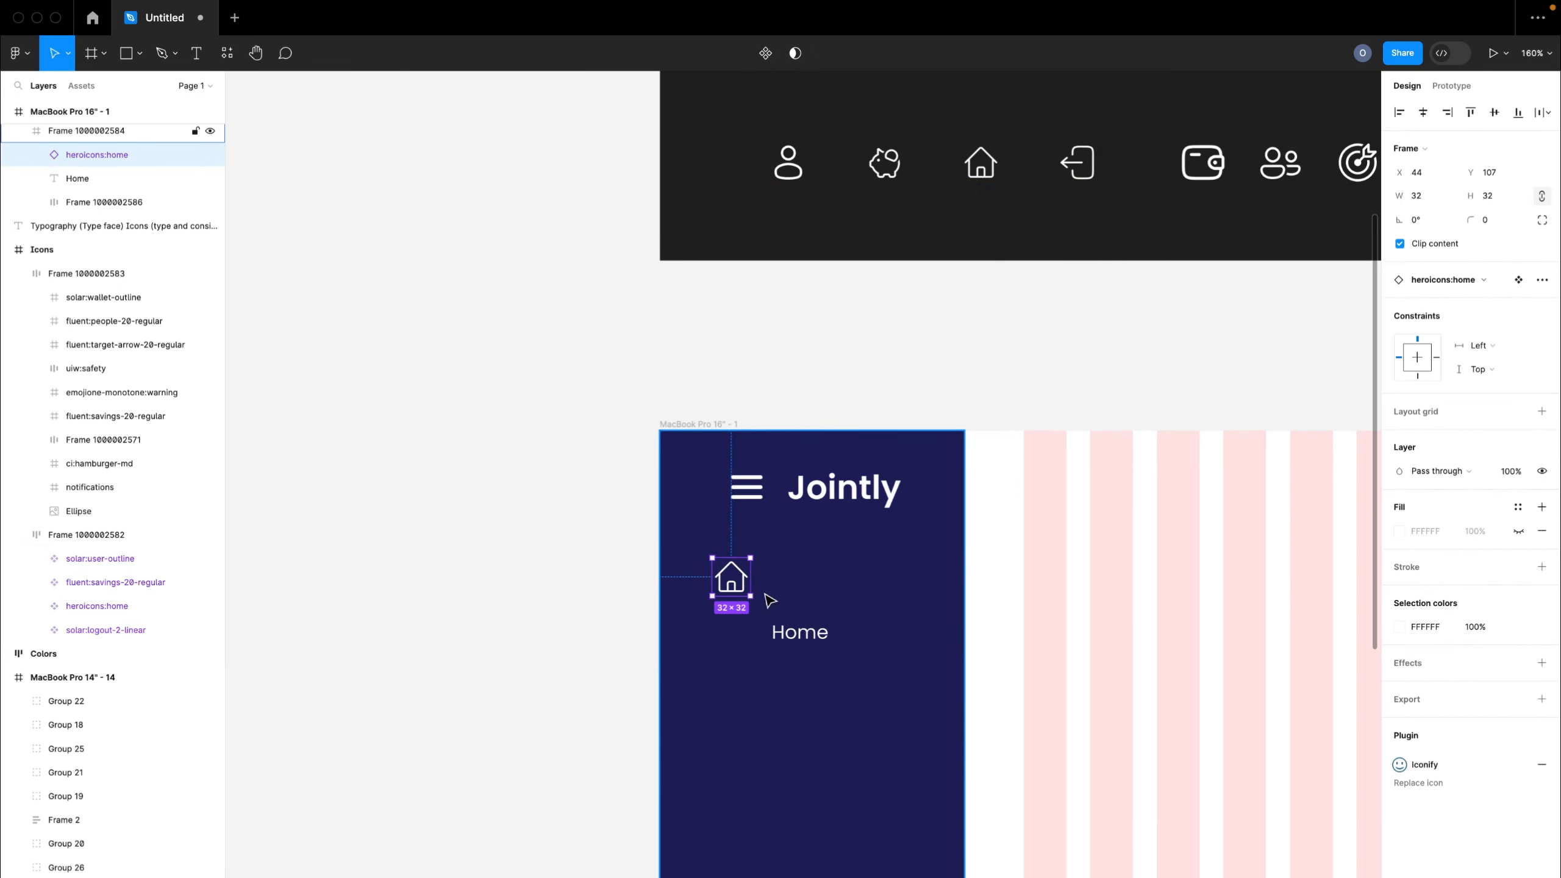
left_click_drag(803, 635, 802, 582)
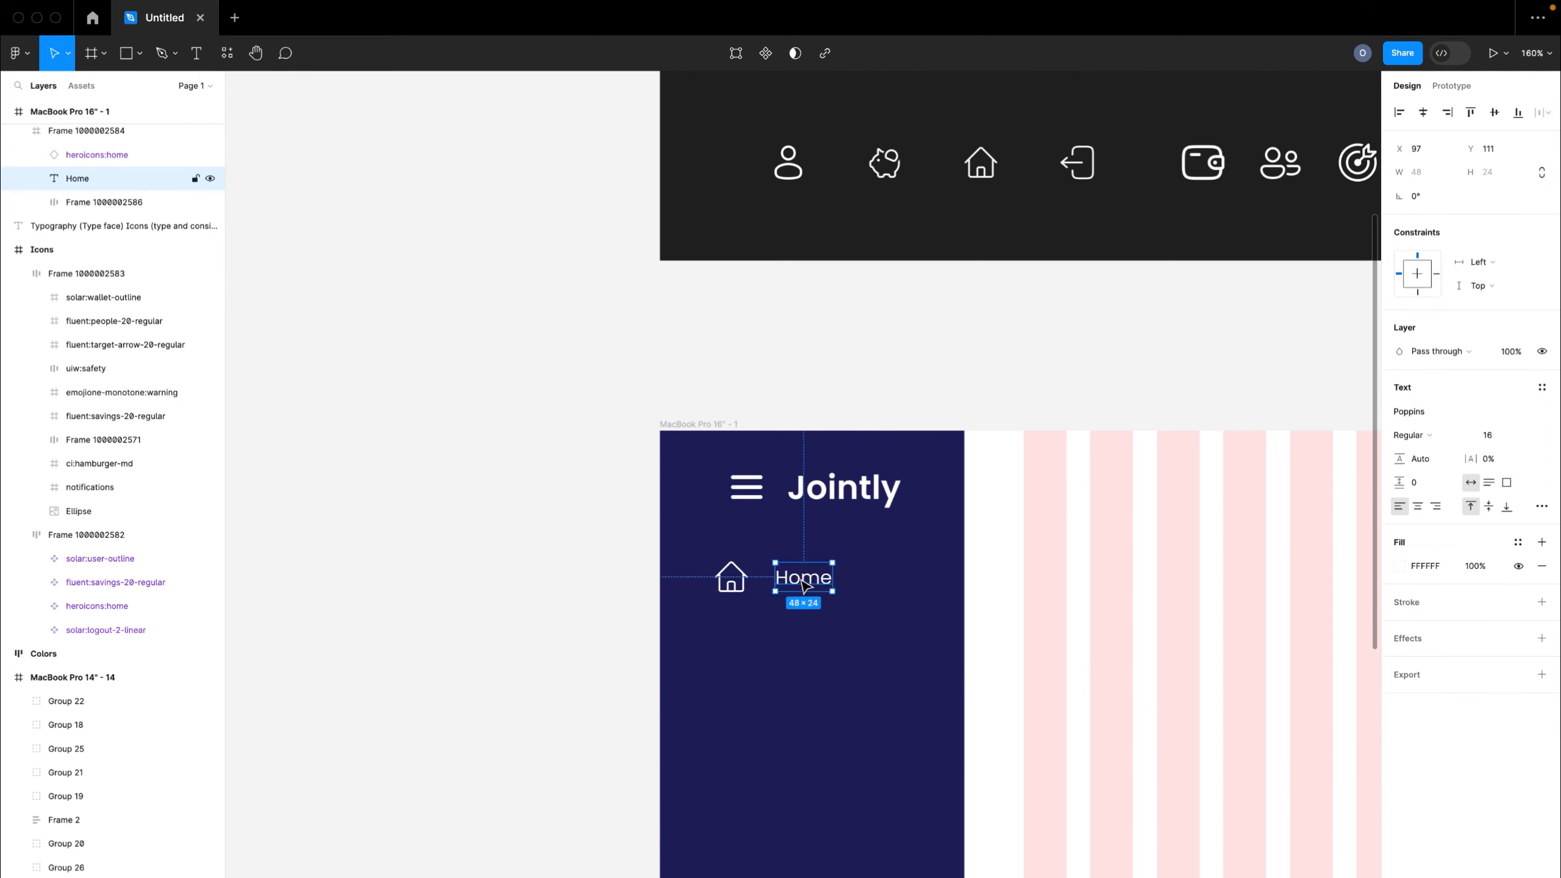
- Wrap the home icon and Home text in an auto layout frame and shift it to about X 61, Y 107
left_click(735, 587)
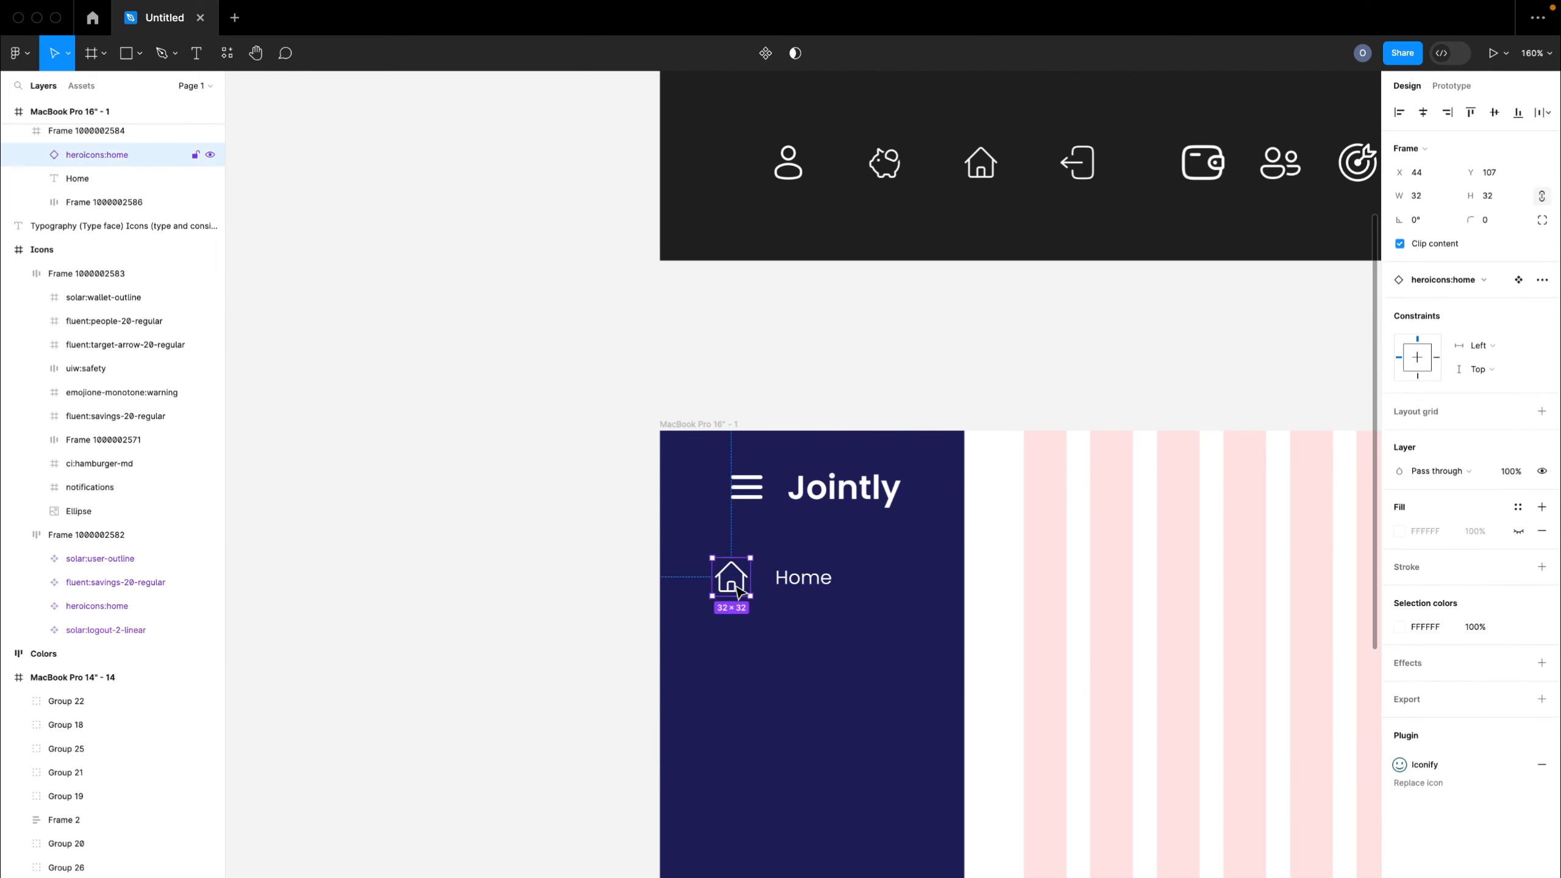
left_click(817, 582, "shift")
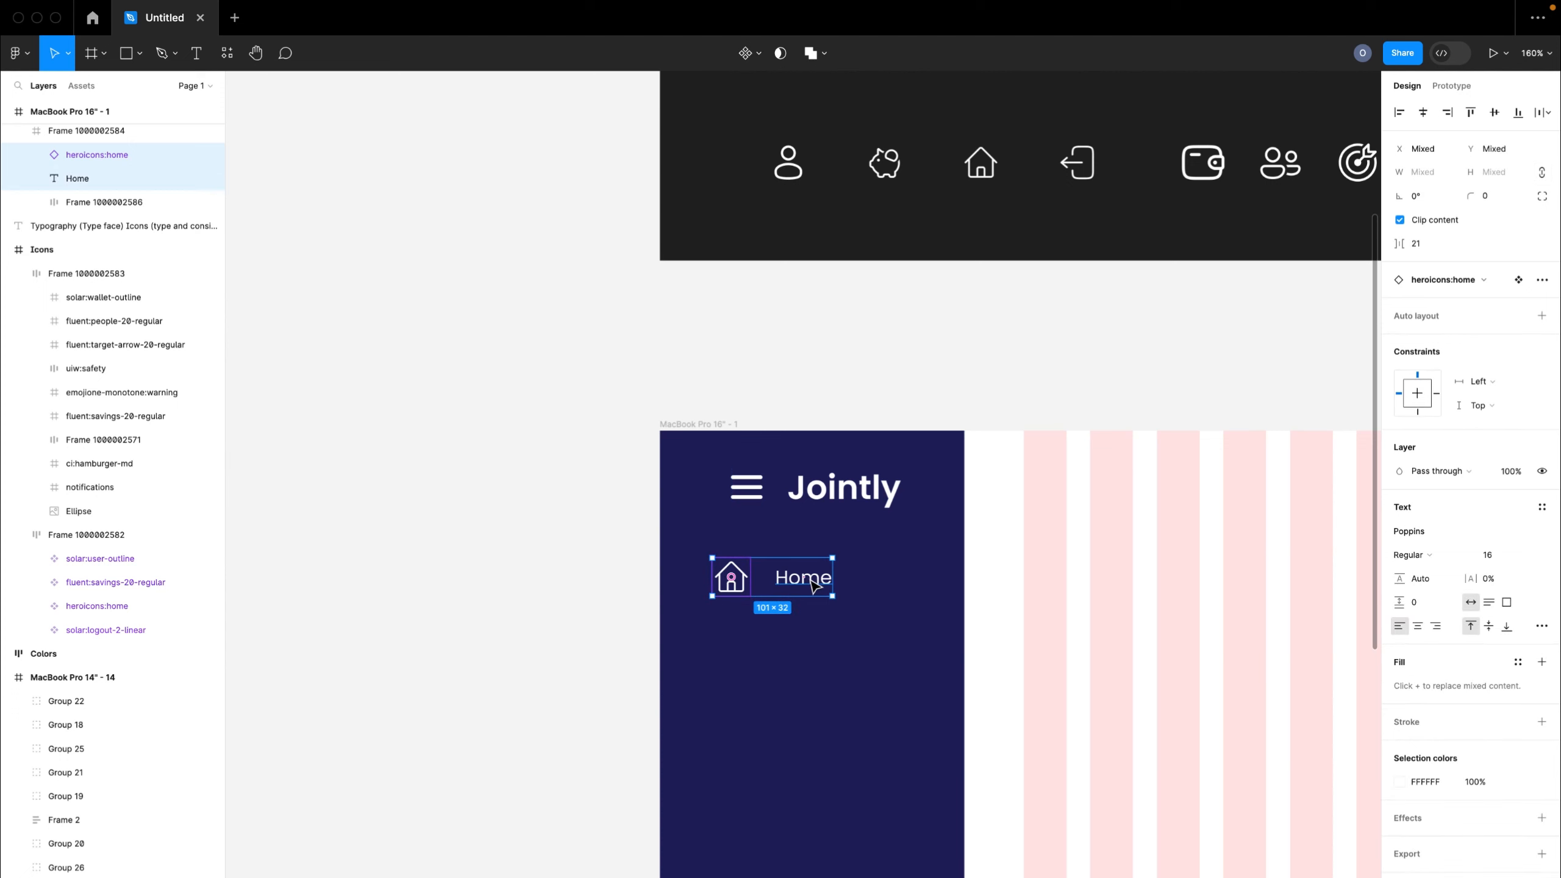
key("shift+a")
left_click_drag(802, 584, 823, 587)
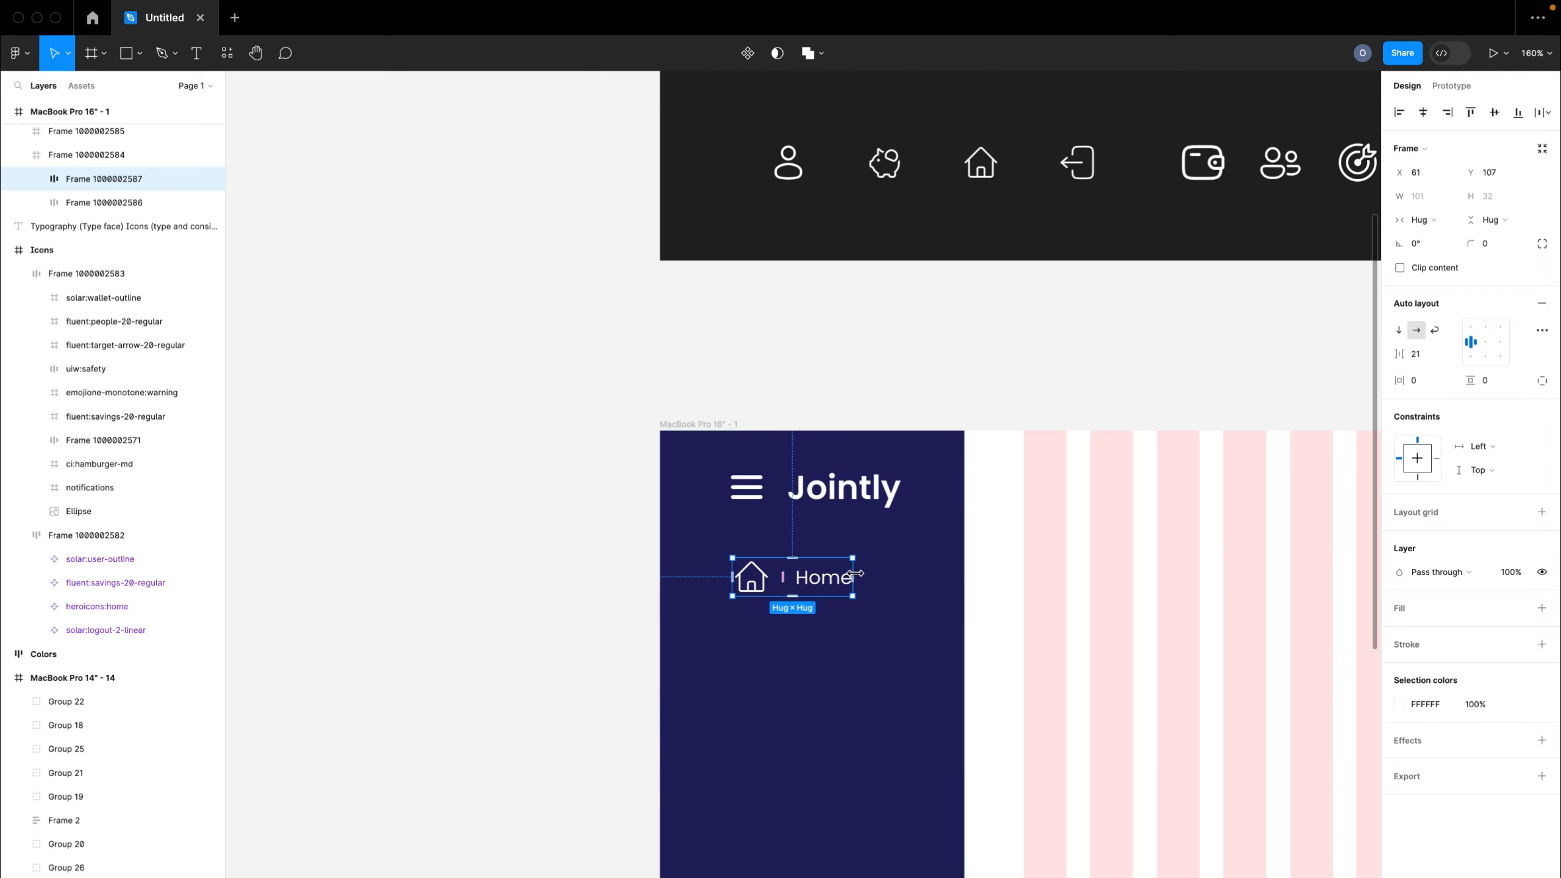
- Stretch the Home navigation item in both horizontal directions to a width of about 201, starting at about X 23
left_click_drag(854, 570, 926, 565)
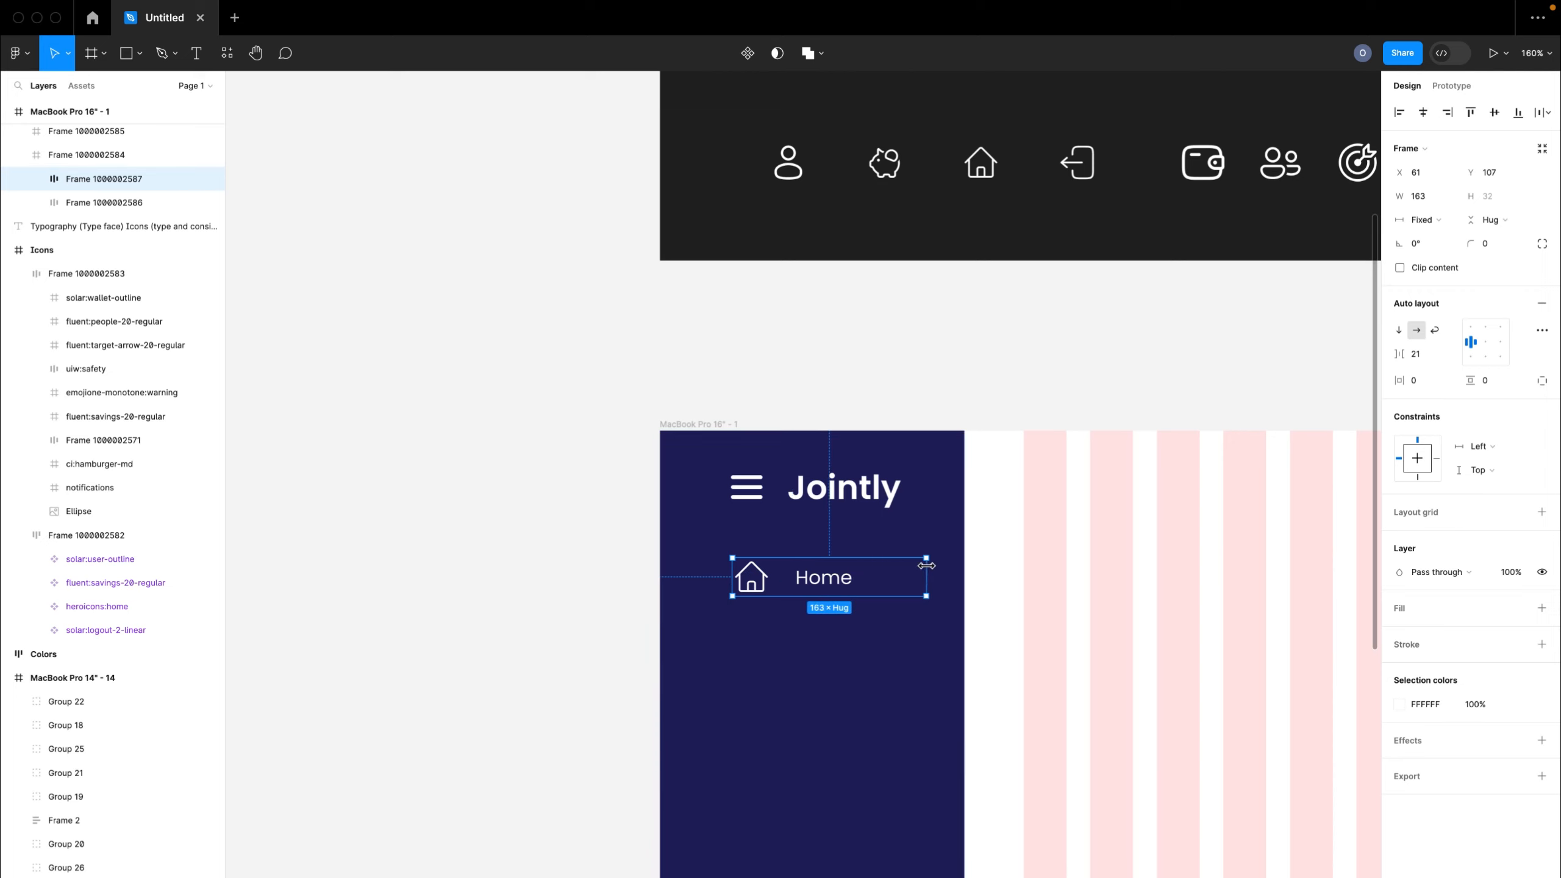
left_click_drag(732, 566, 682, 568)
scroll(871, 686, "down", 3)
scroll(871, 686, "right", 2)
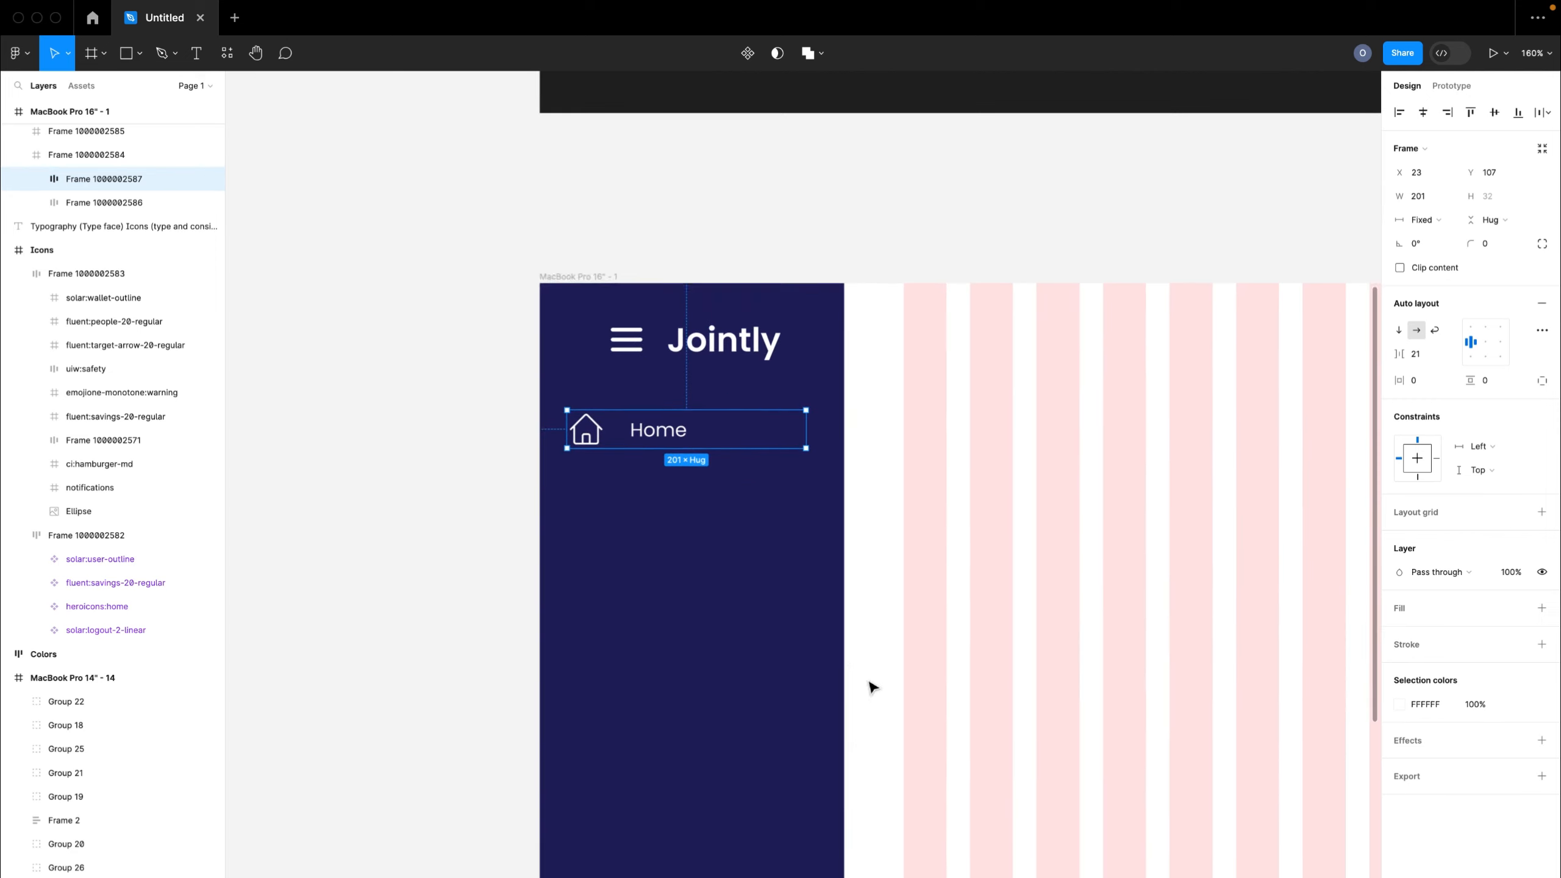
left_click(751, 623)
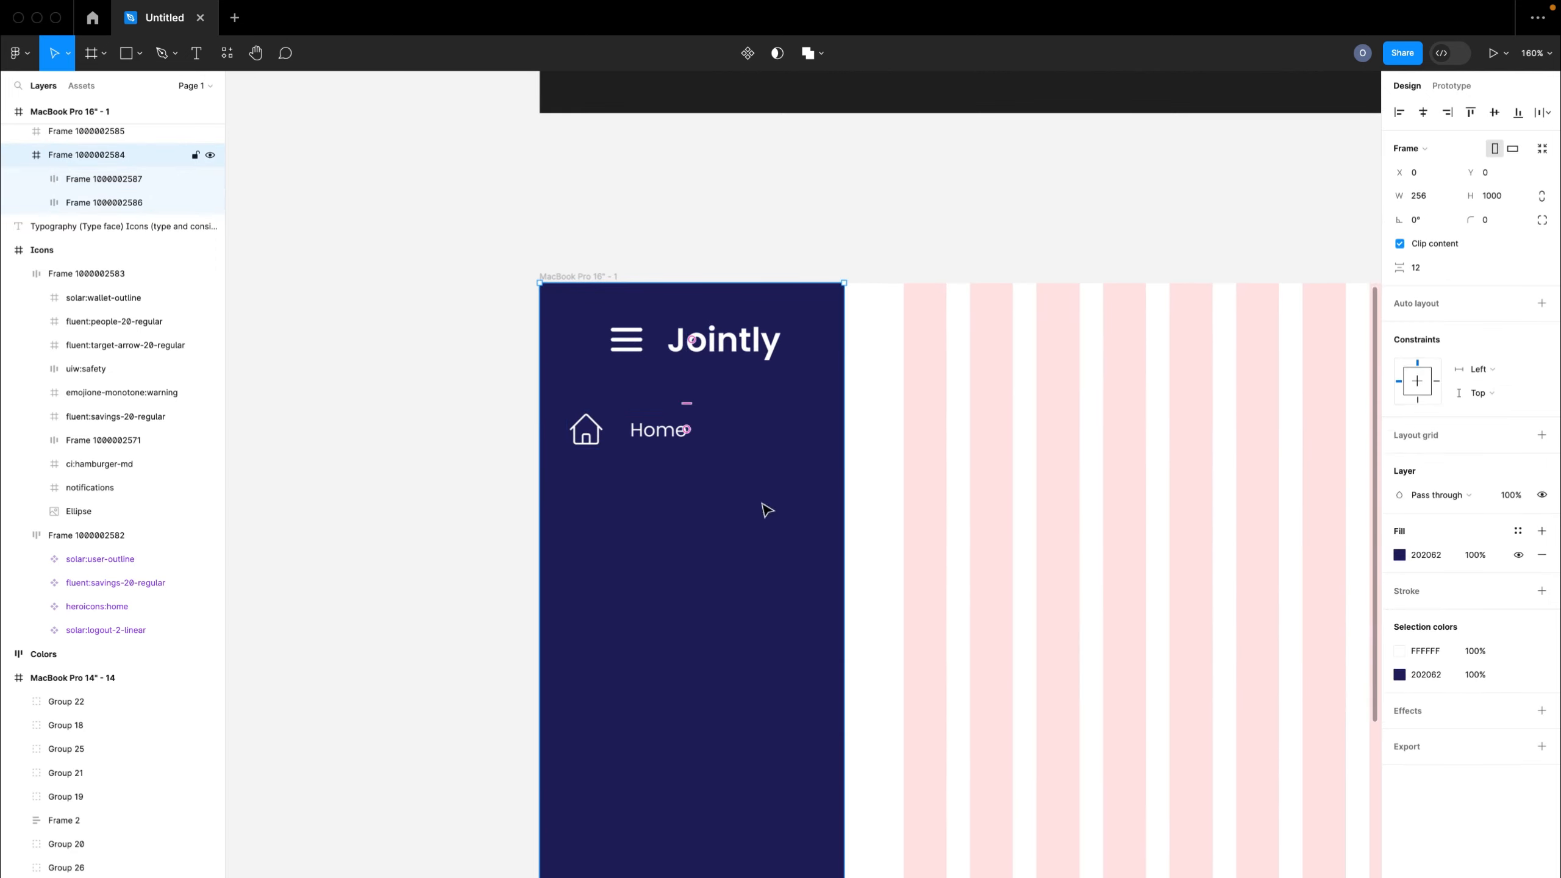
- Add a stretch column layout grid to the navy sidebar frame with 6 columns and a margin of 28
left_click(1542, 435)
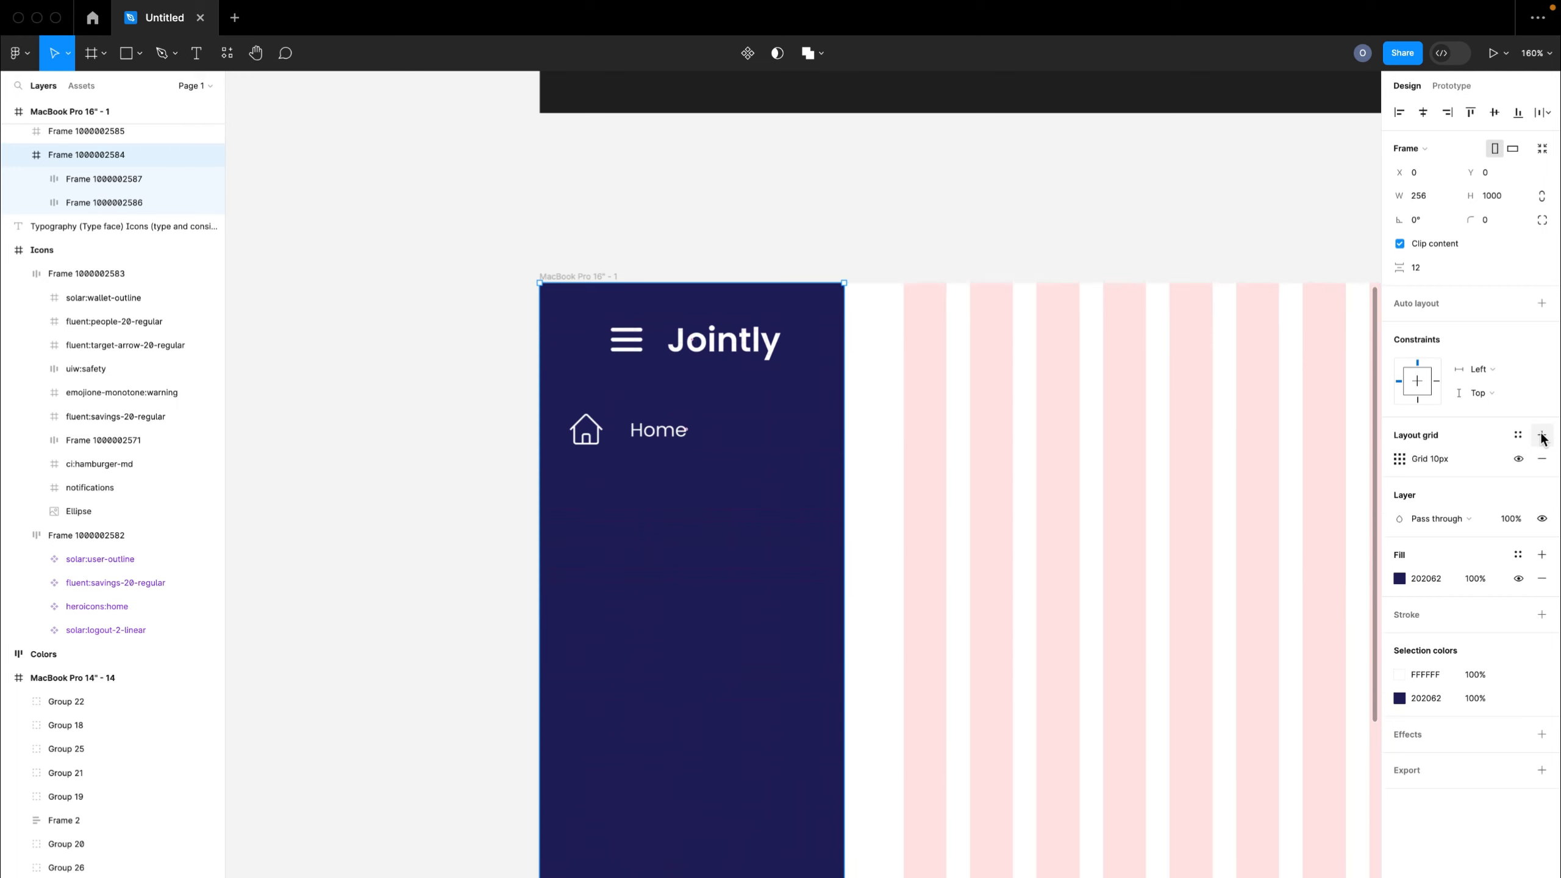
left_click(1401, 460)
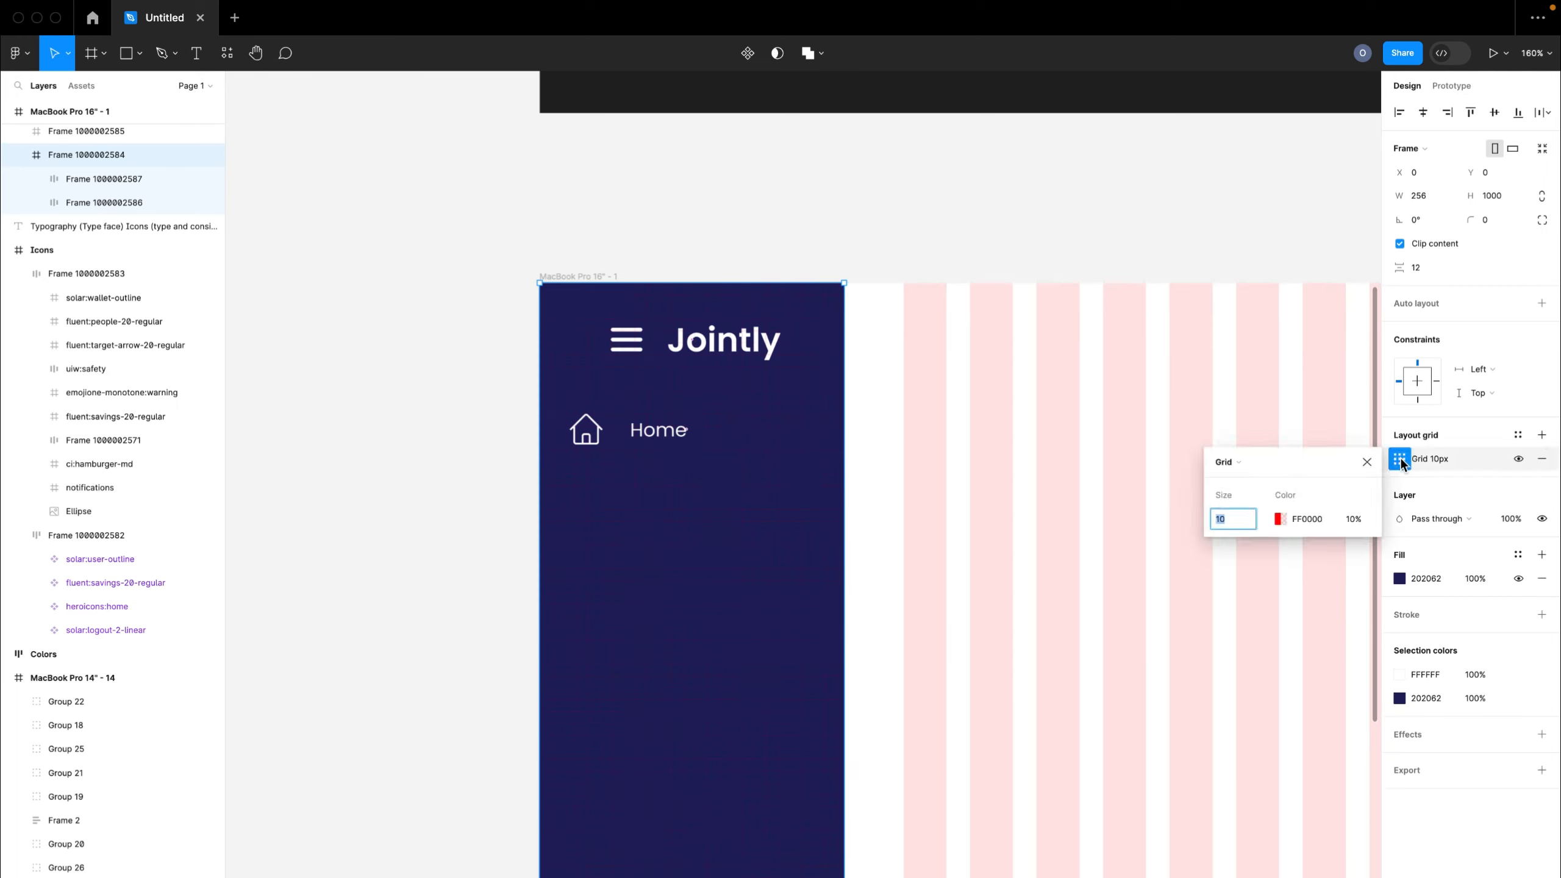
left_click(1226, 462)
left_click(1230, 476)
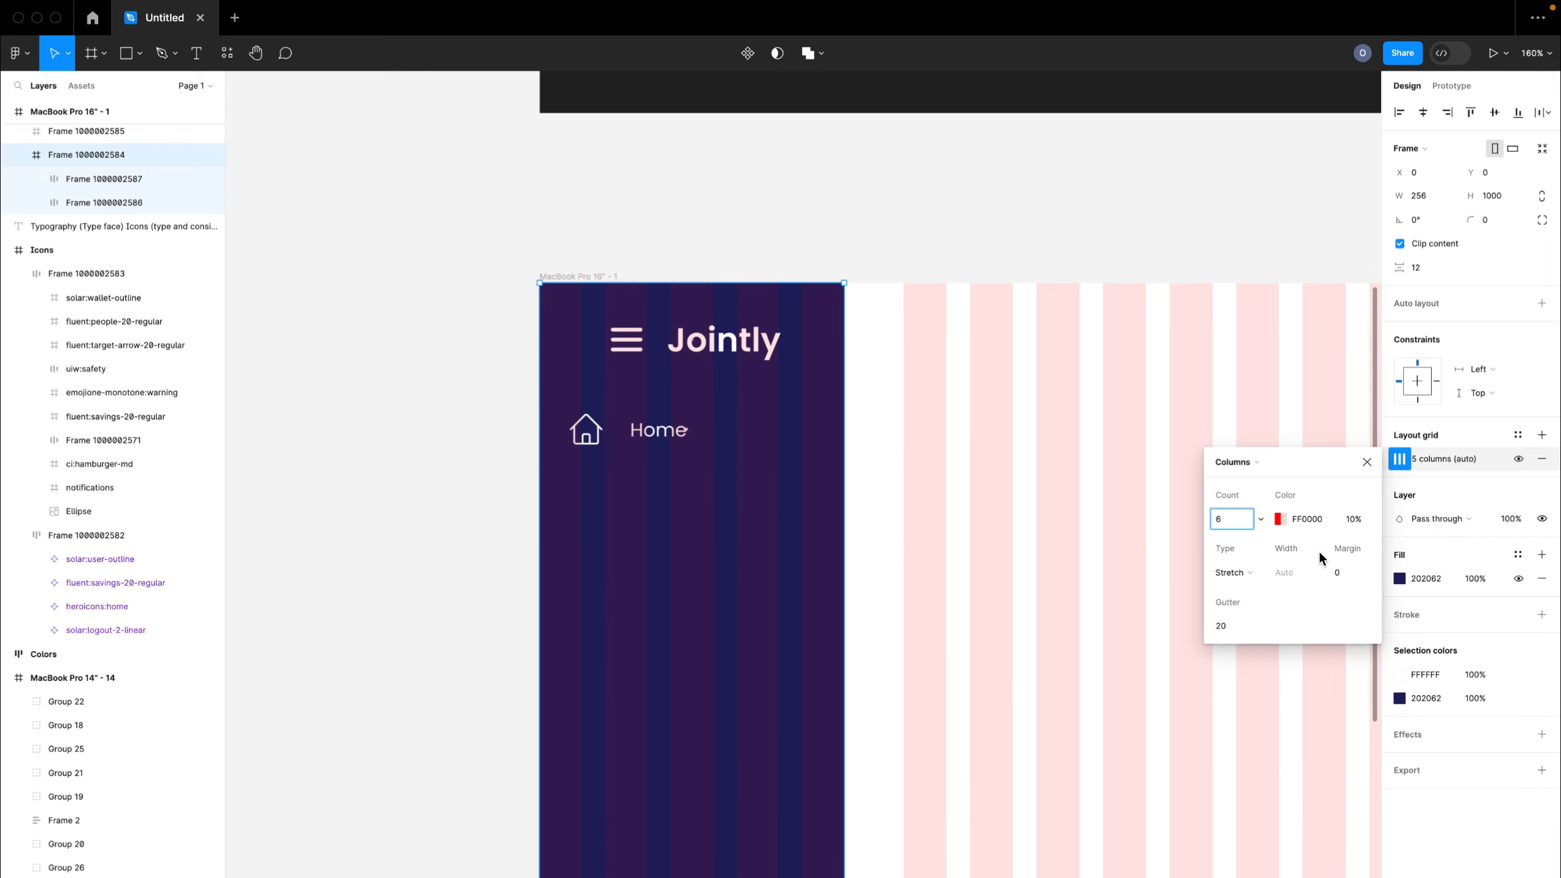
left_click(1345, 575)
type("28")
key("Return")
- Align the Home navigation item with the sidebar grid margins at X 28 and a width of 200
left_click(666, 433)
scroll(659, 434, "up", 10)
left_click_drag(659, 435, 666, 433)
scroll(1096, 406, "up", 10)
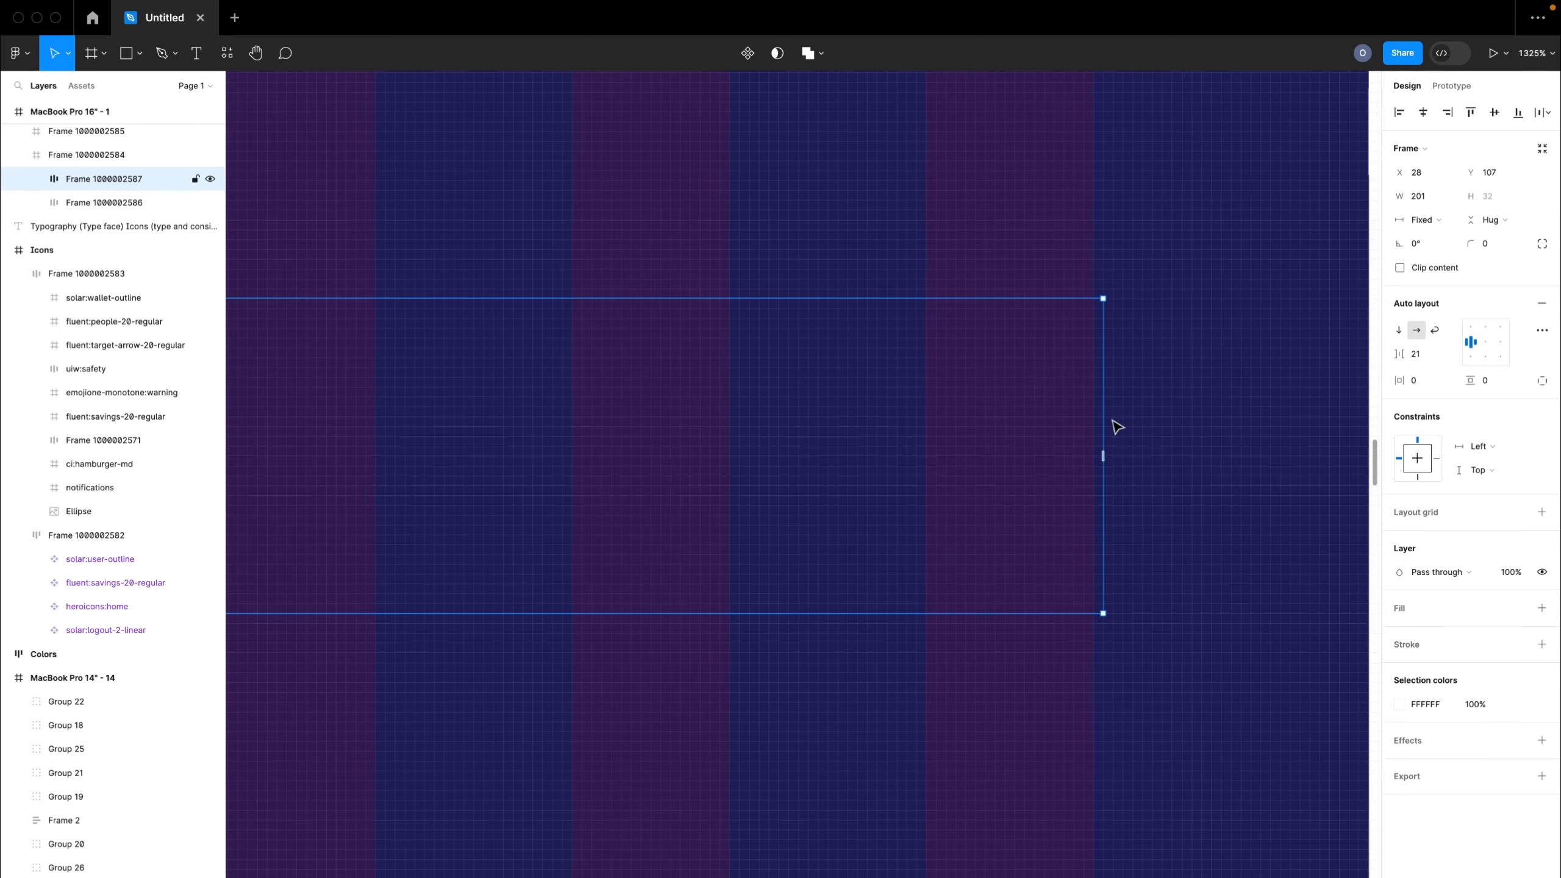
left_click_drag(1103, 419, 1095, 421)
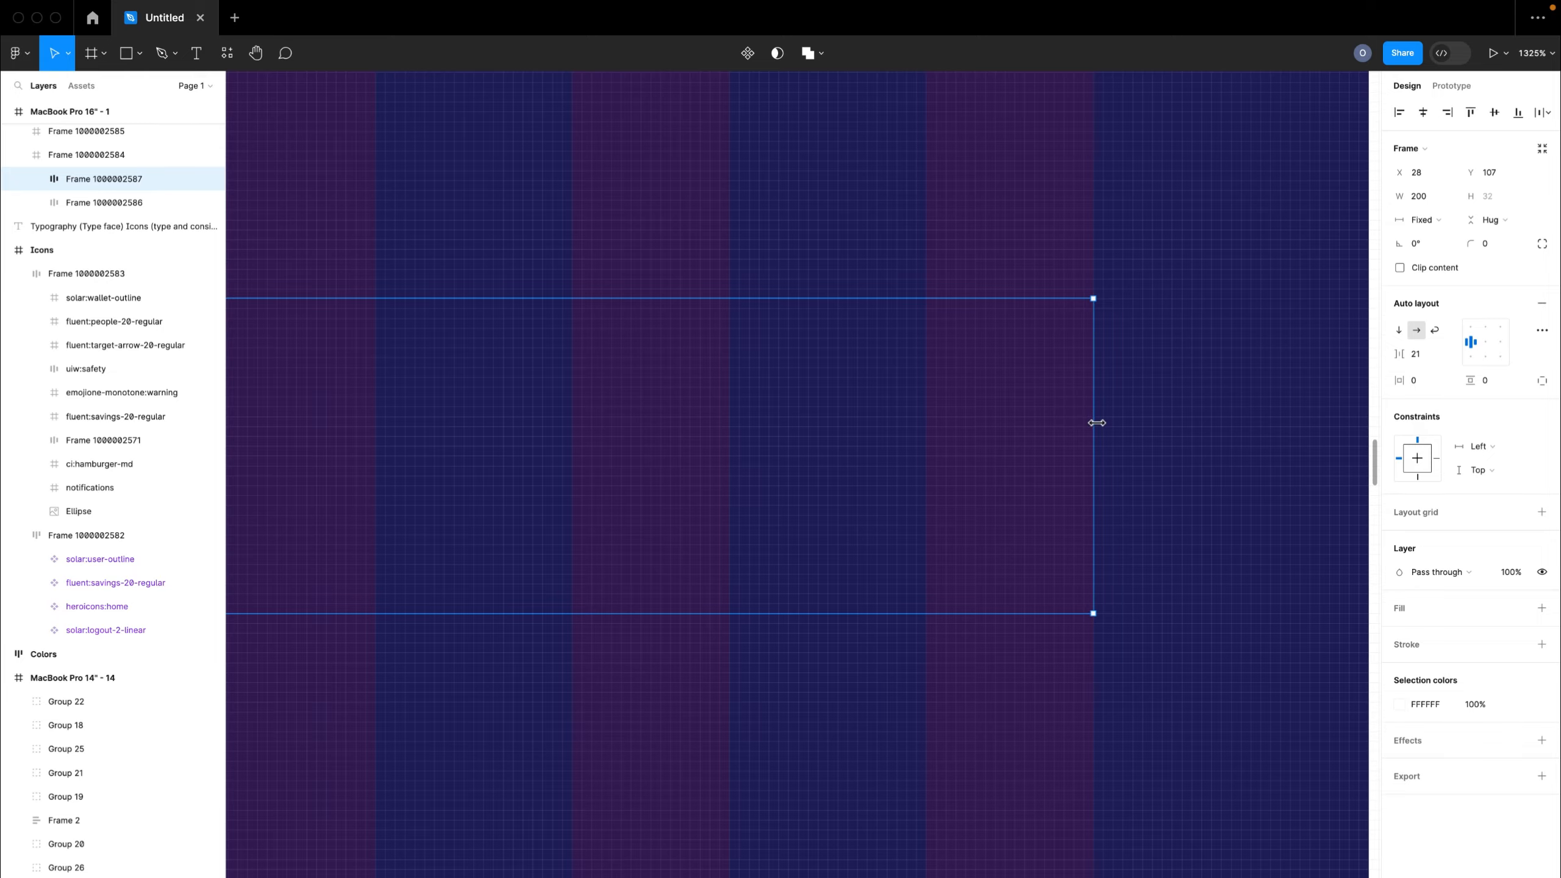
- Set the Home navigation item's auto layout padding to 8 horizontally and 4 vertically
scroll(1097, 423, "down", 6)
scroll(1096, 423, "up", 2)
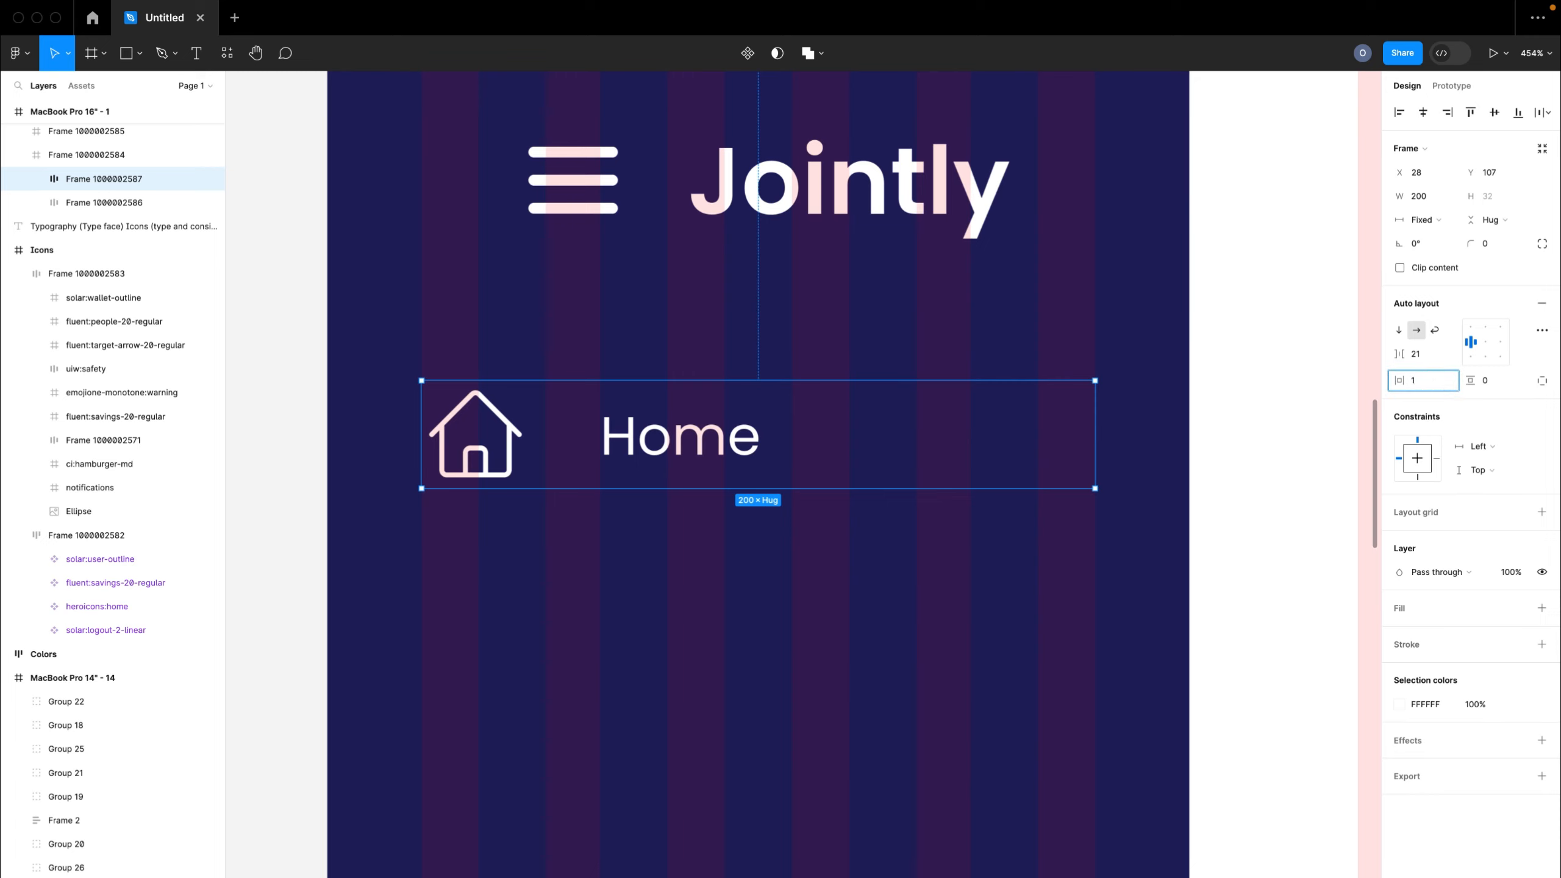
type("2")
key("Return")
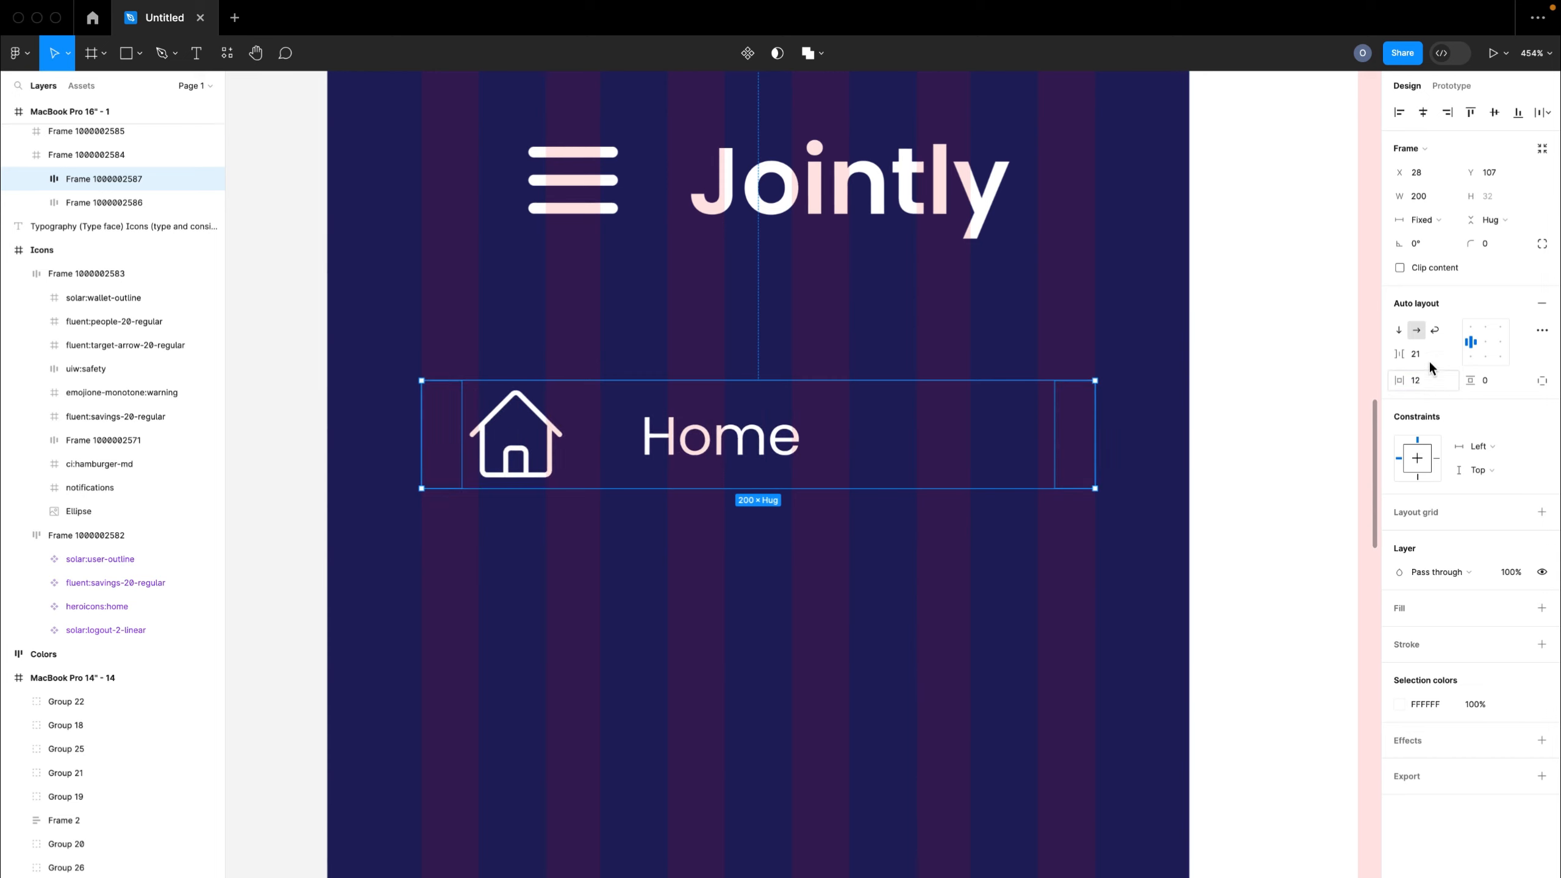
type("8")
key("Return")
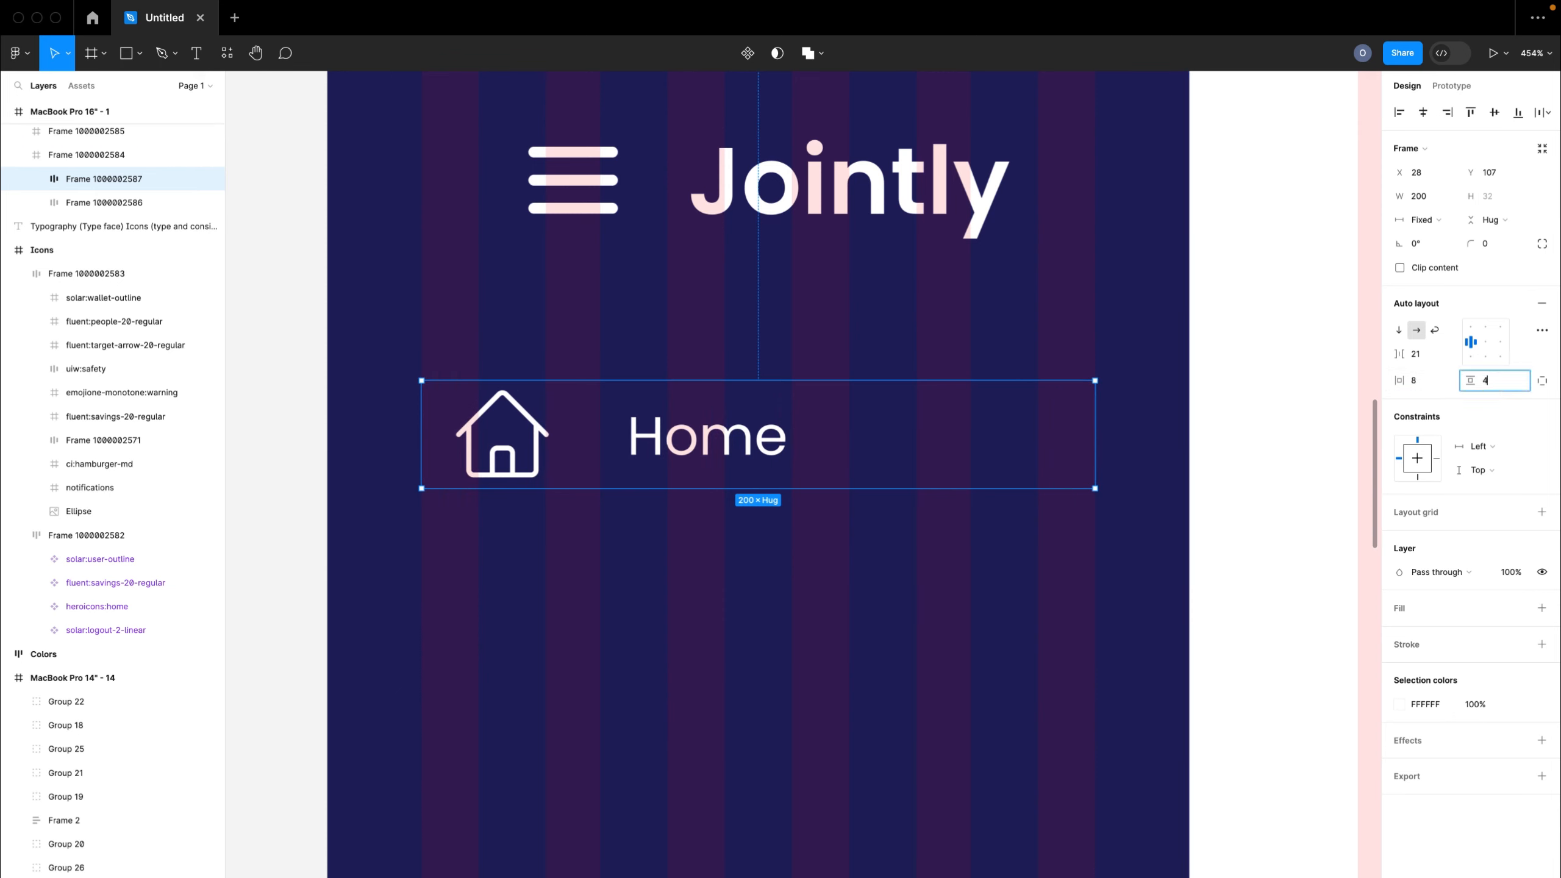
type("4")
key("Return")
- Convert the Home navigation item into a component, keep its main copy above the desktop frame and place an instance in the sidebar at X 28, Y 104
scroll(940, 572, "down", 5)
scroll(940, 572, "down", 3)
scroll(840, 521, "down", 1)
scroll(837, 520, "right", 4)
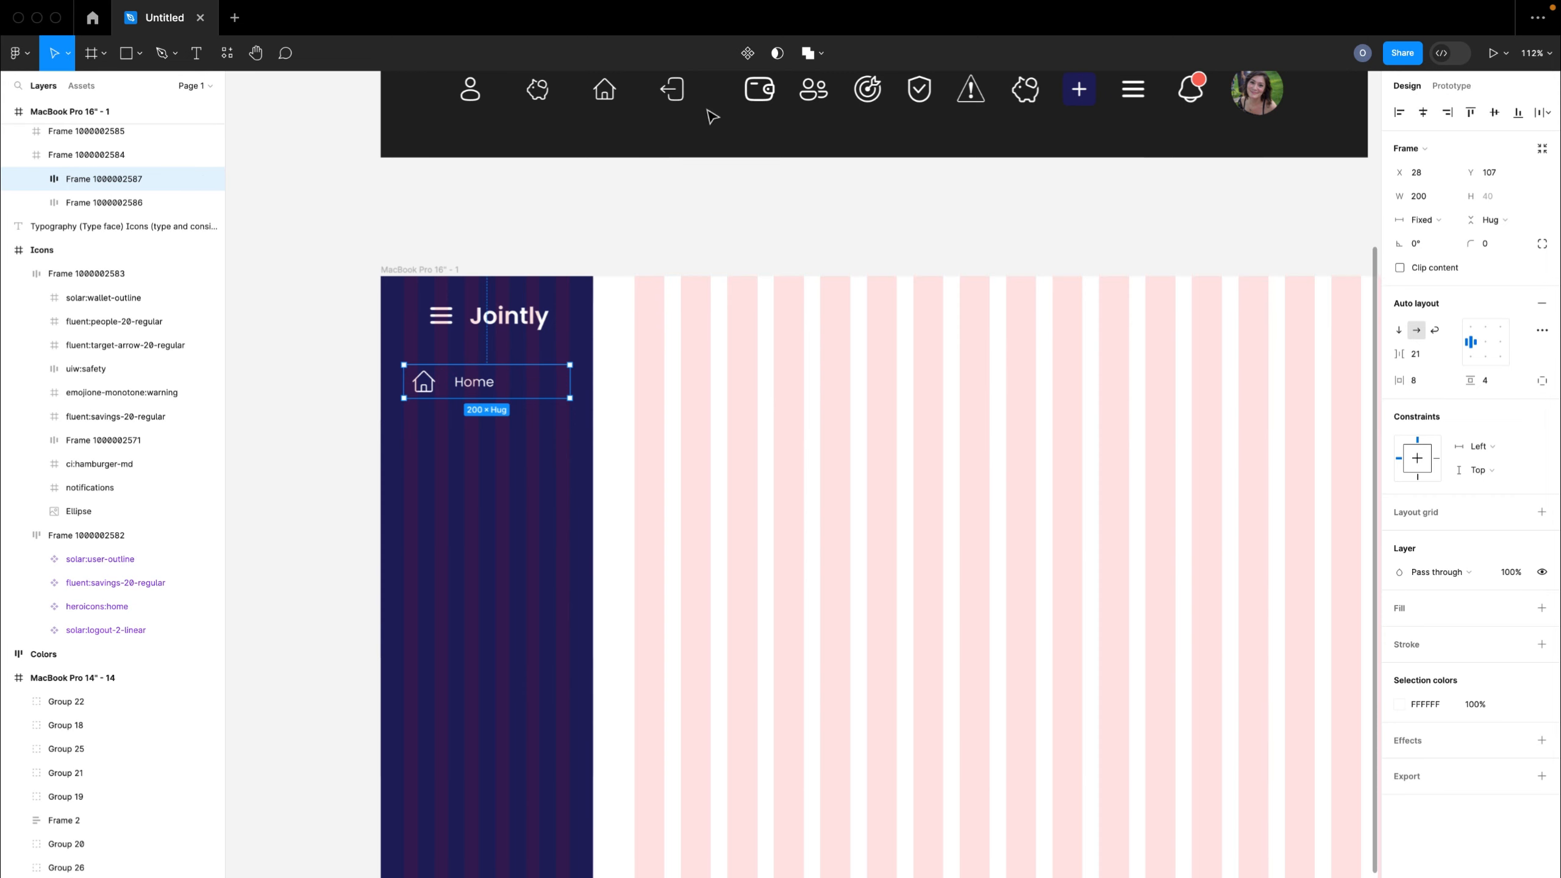
left_click(748, 53)
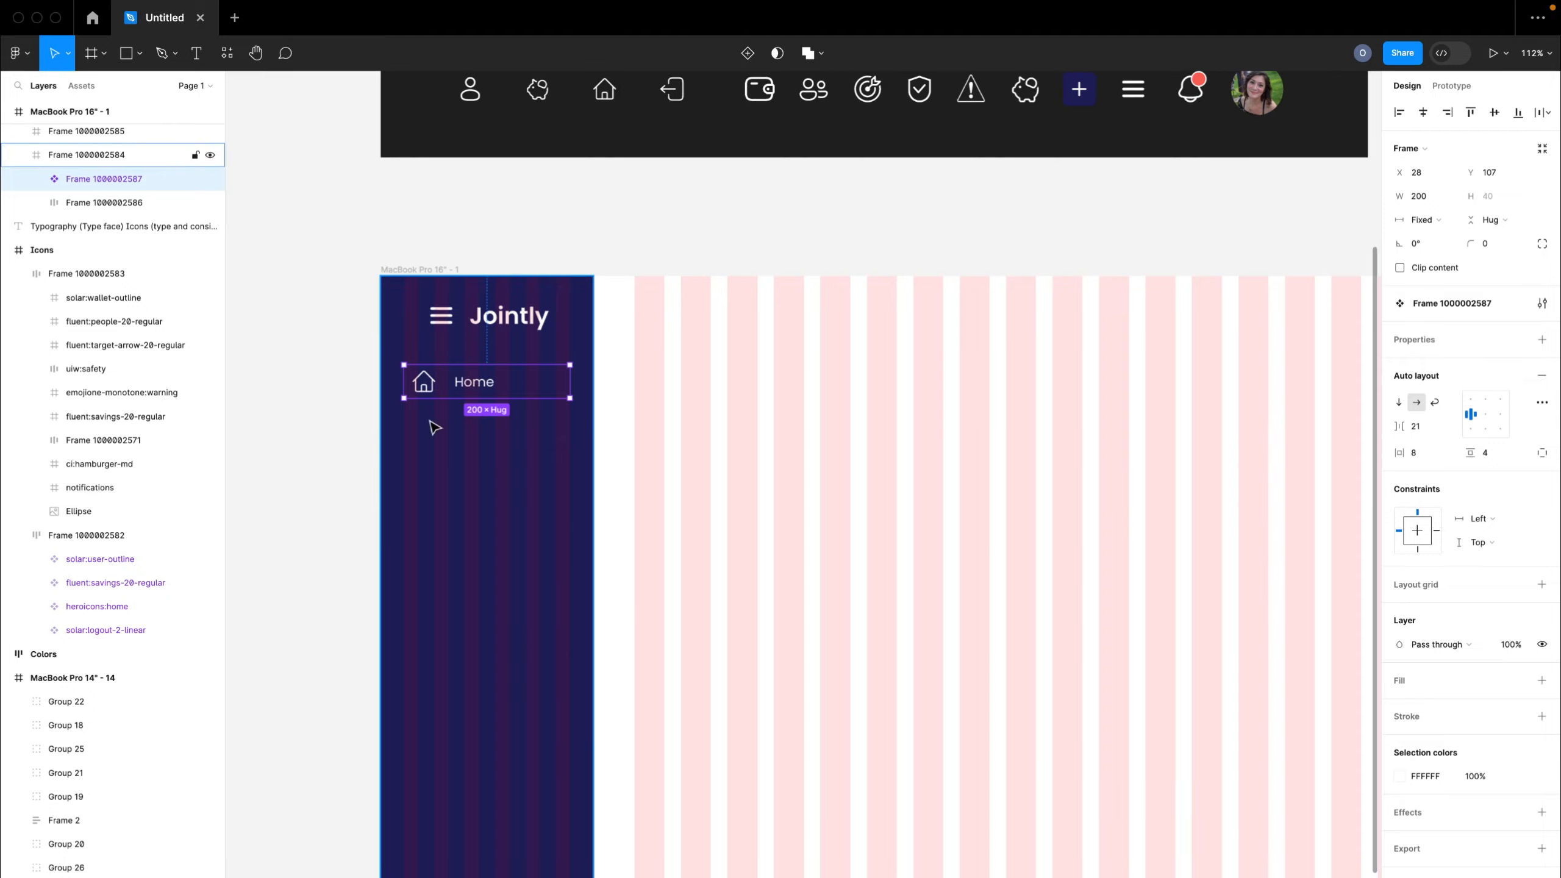
scroll(433, 425, "up", 4)
scroll(432, 425, "left", 5)
scroll(559, 477, "up", 5)
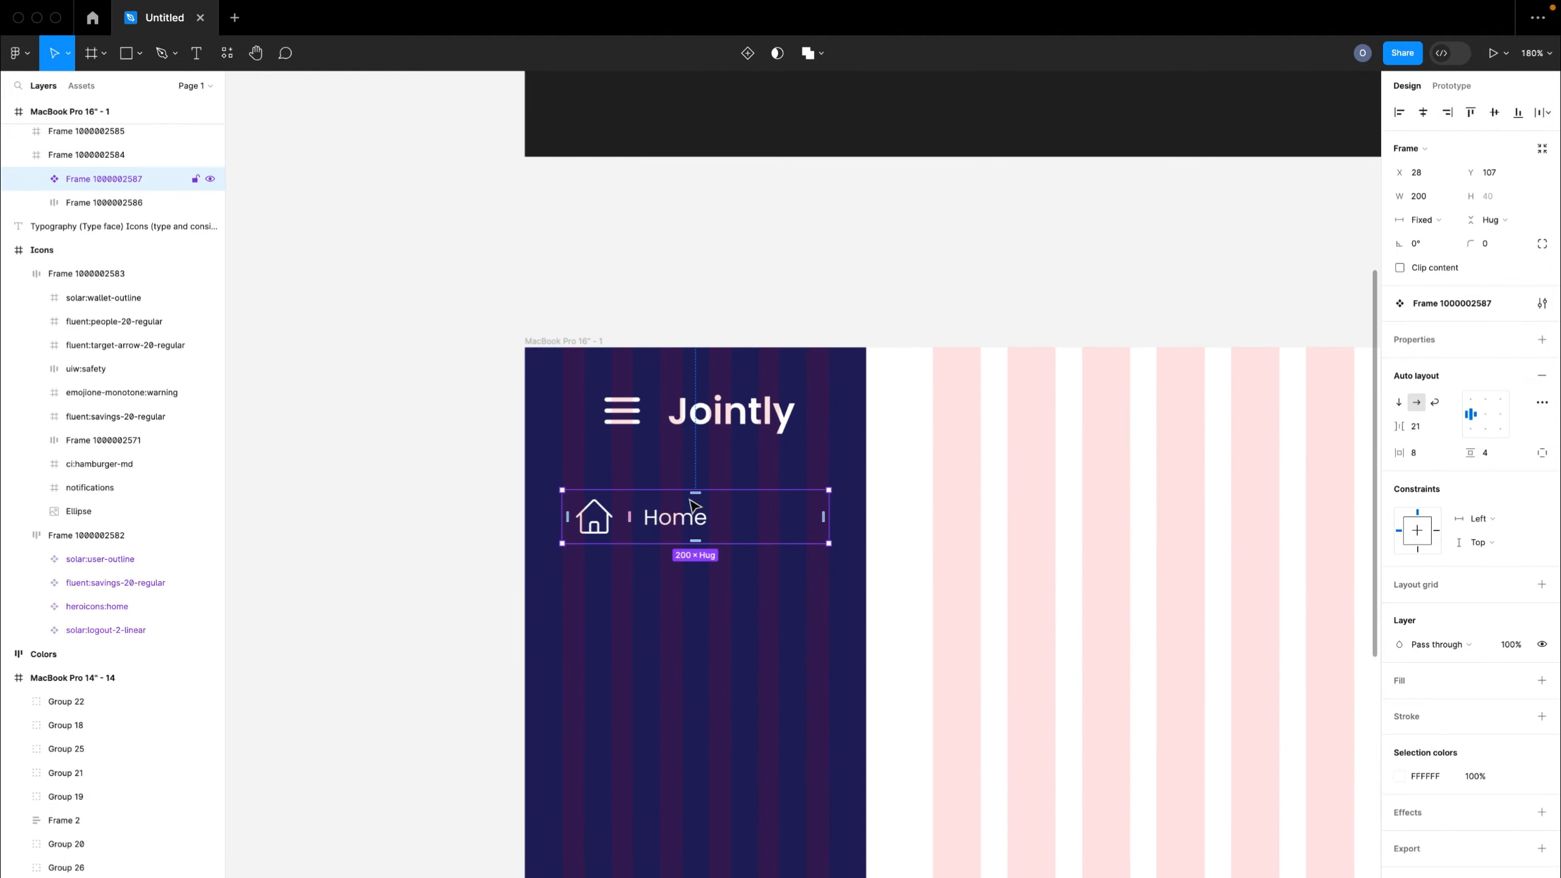
mouse_move(690, 501)
left_mouse_down()
mouse_move(654, 230)
mouse_move(676, 519)
left_mouse_up()
left_click_drag(702, 516, 697, 518)
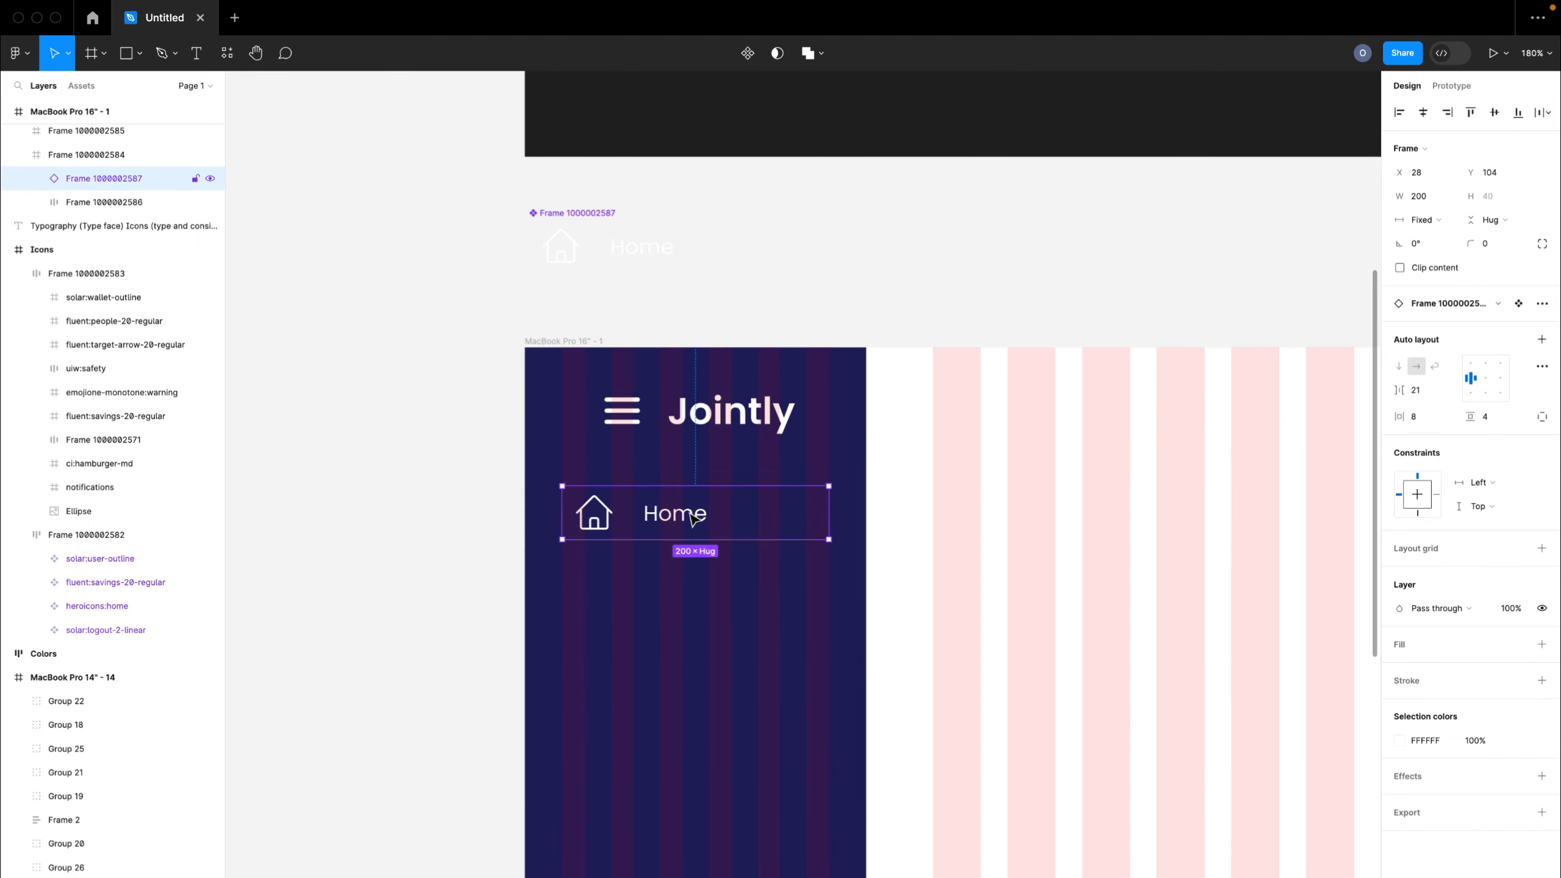
- Create a text component property named Nav Title for the Home text in the main navigation component
double_click(642, 249)
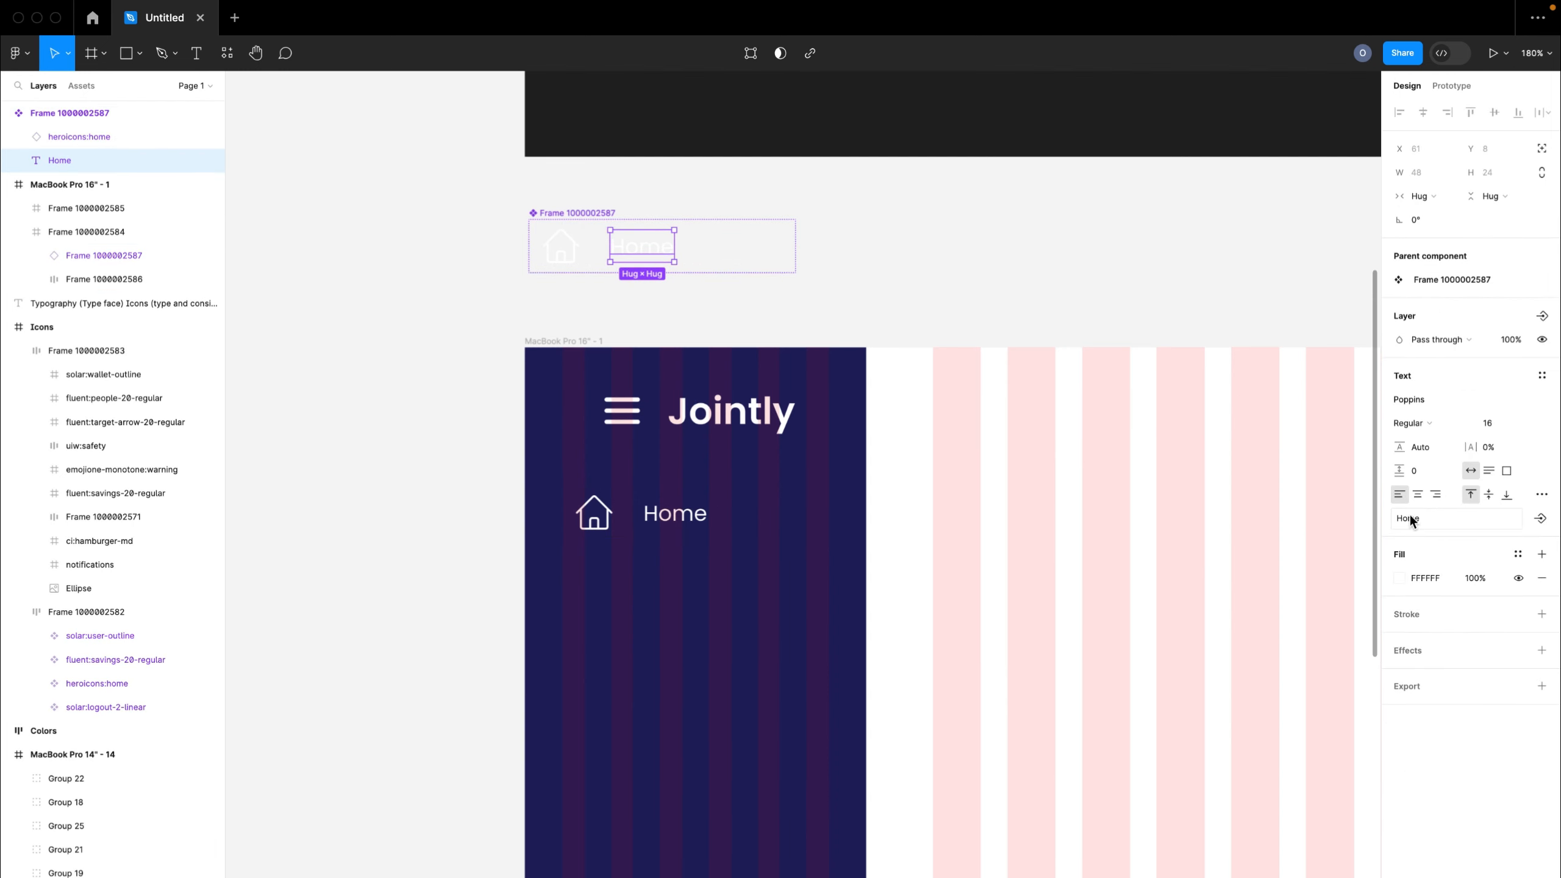
left_click(1540, 519)
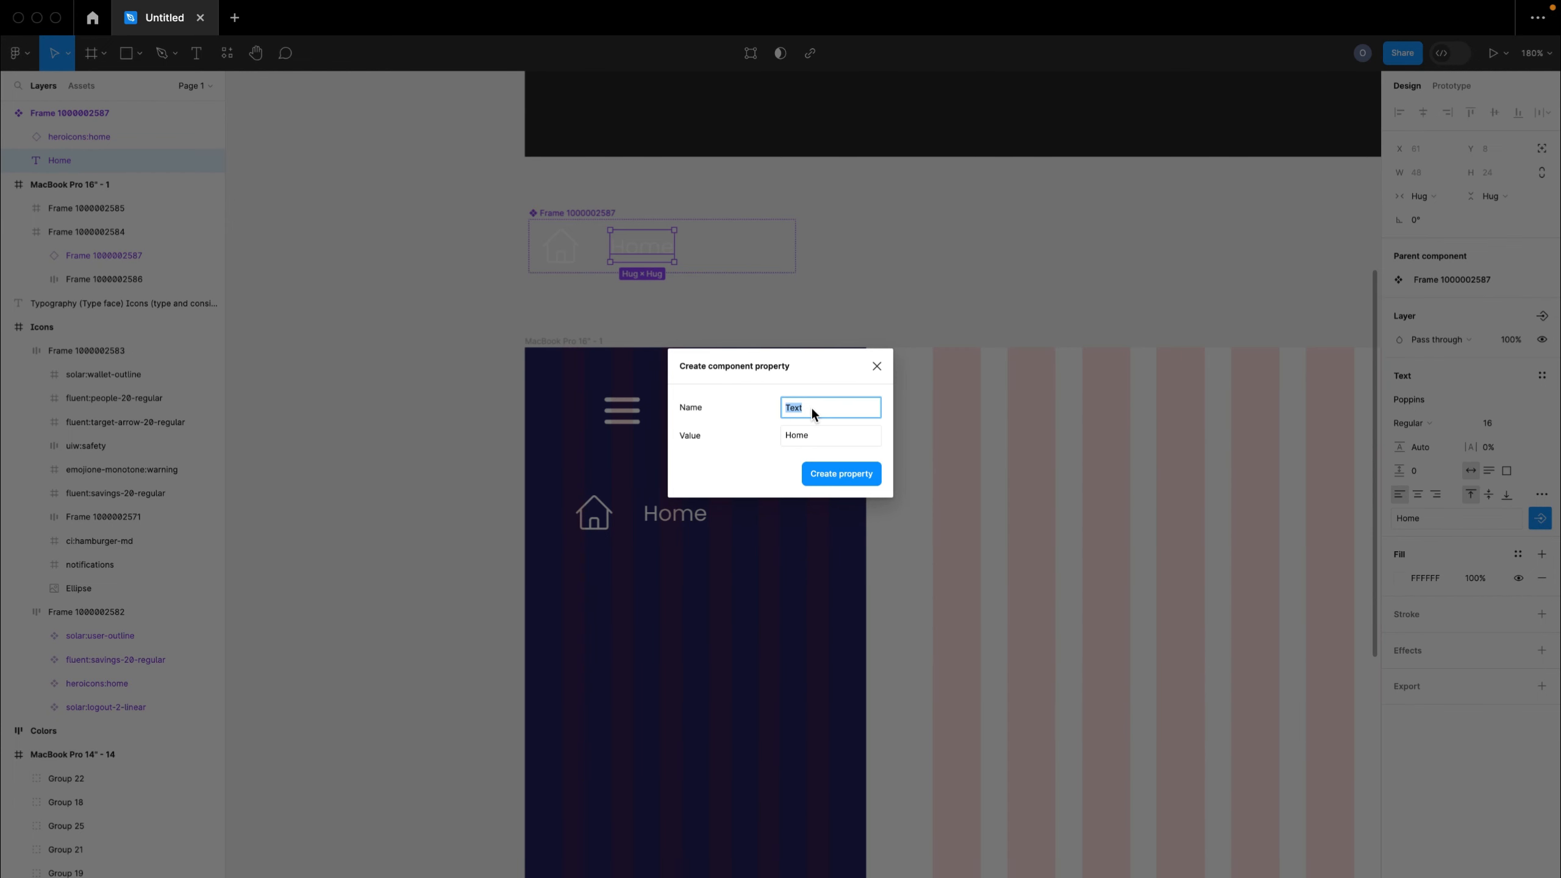
type("Nav Titl")
left_click(854, 473)
left_click(686, 533)
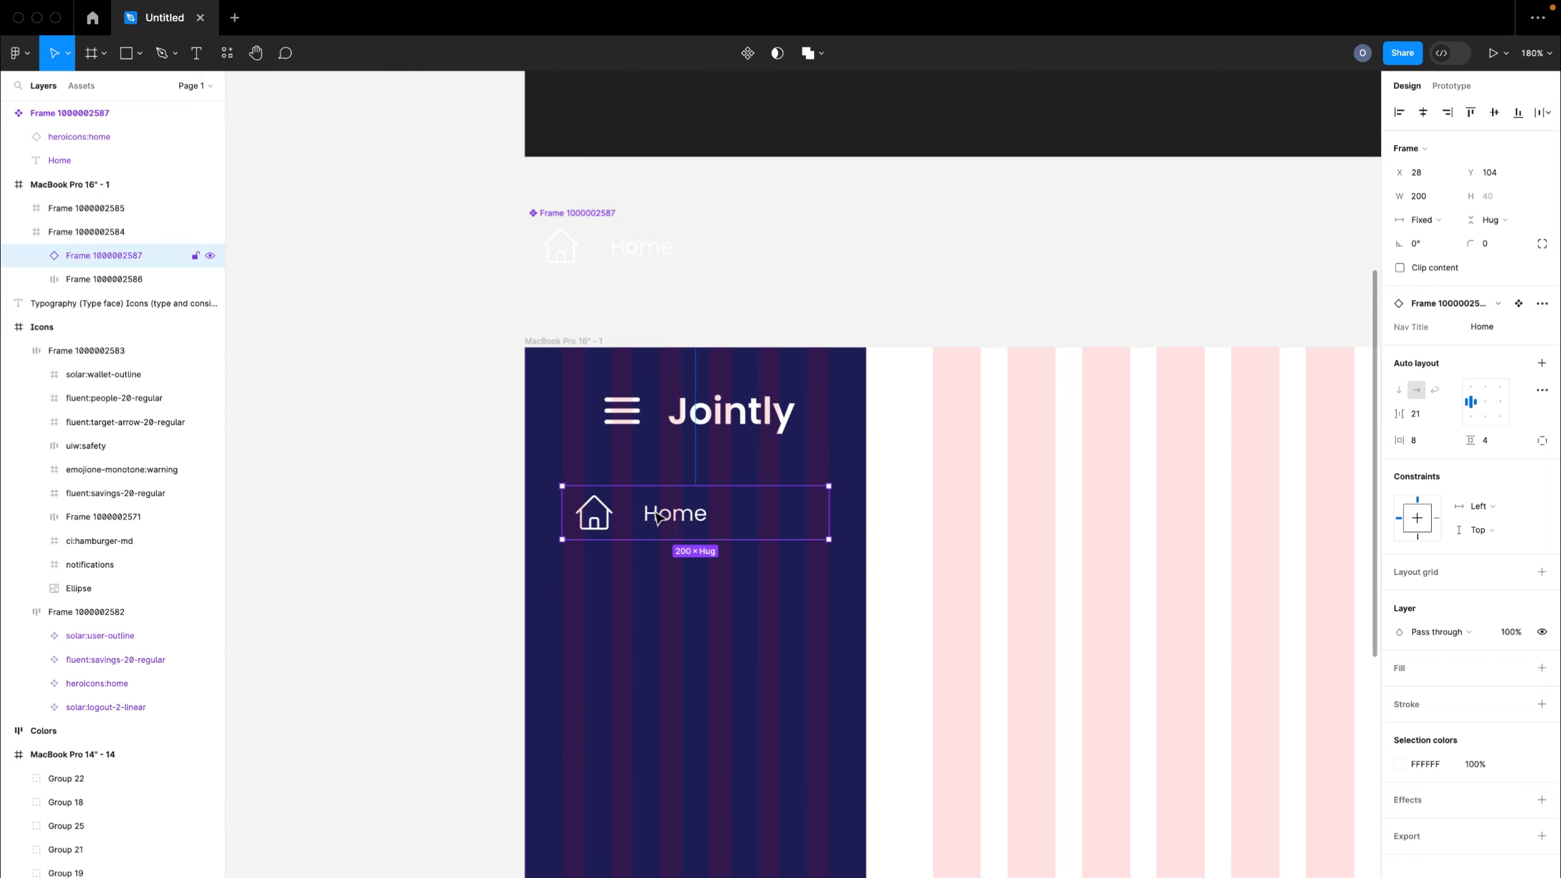
- Create an instance swap property for the component's home icon, adding the savings, logout and user icons as preferred values
left_click(577, 252)
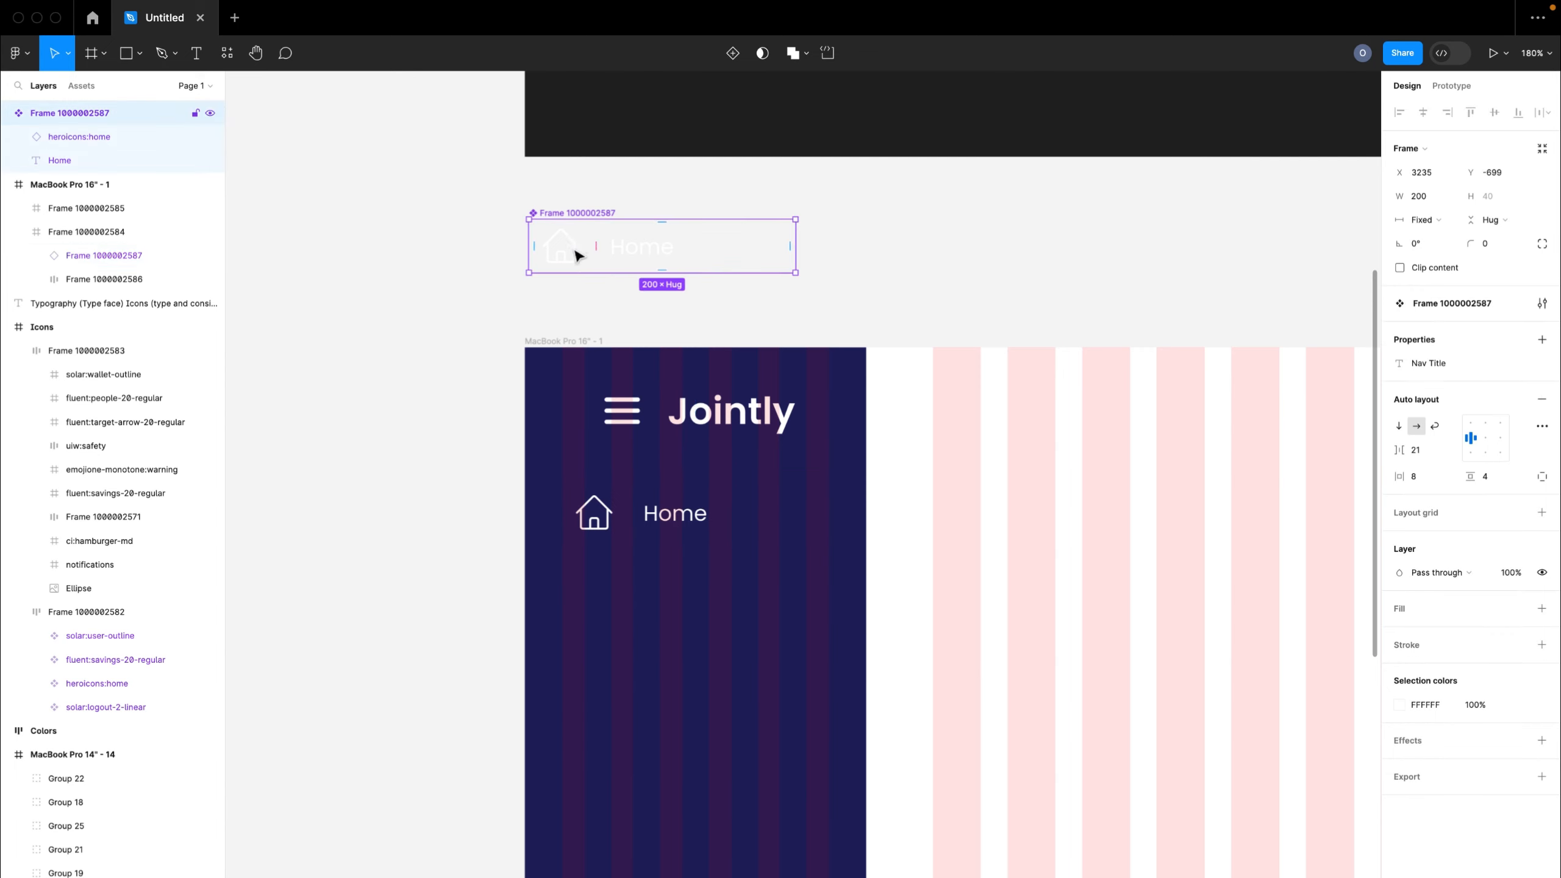
left_click(572, 255)
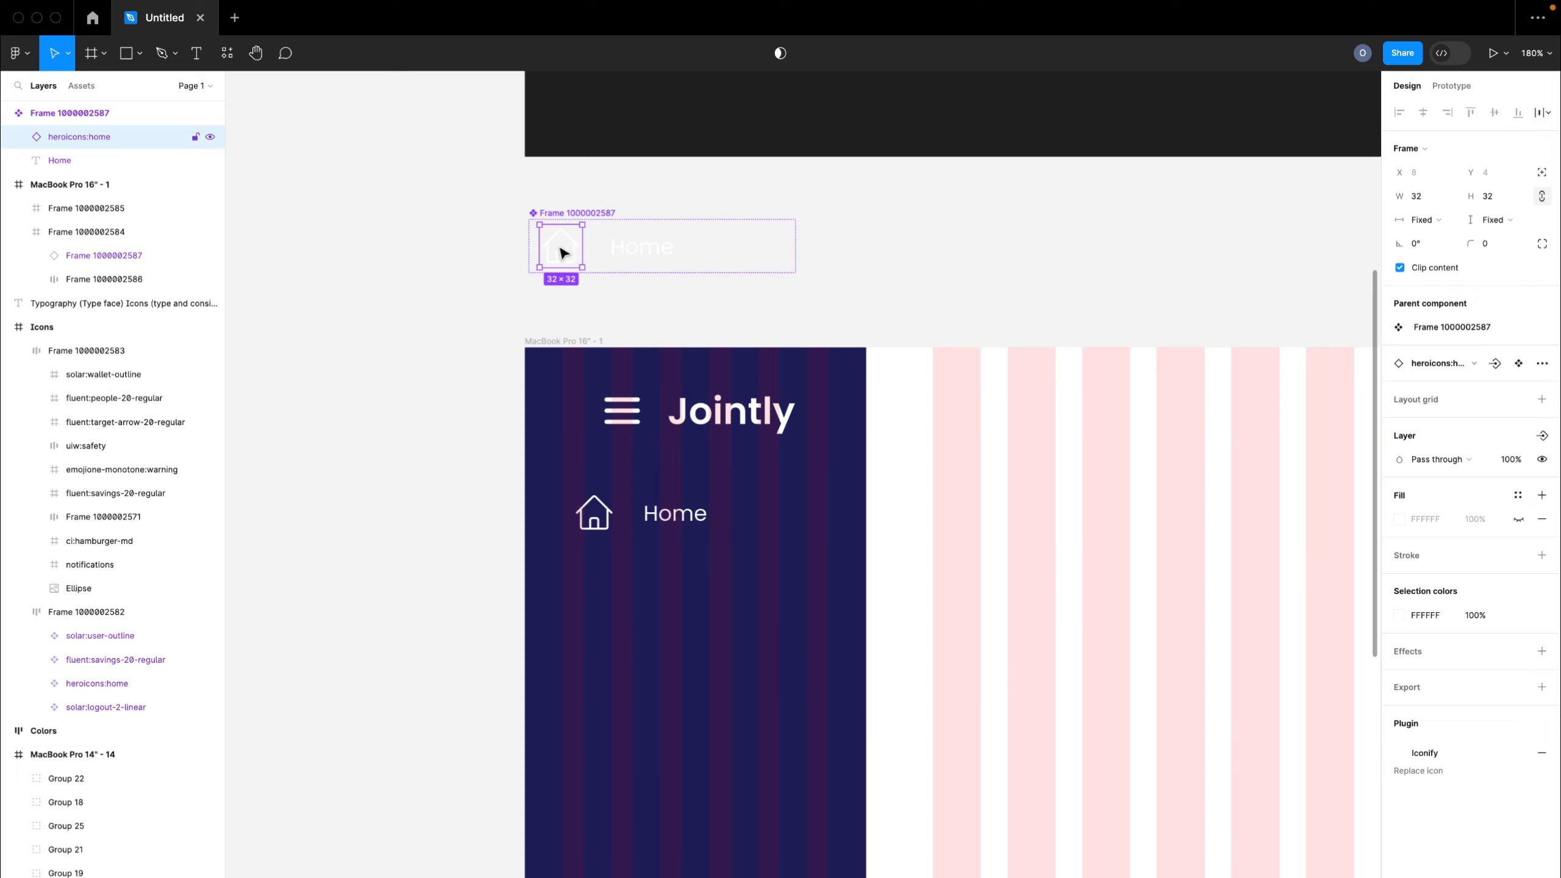
left_click(1494, 364)
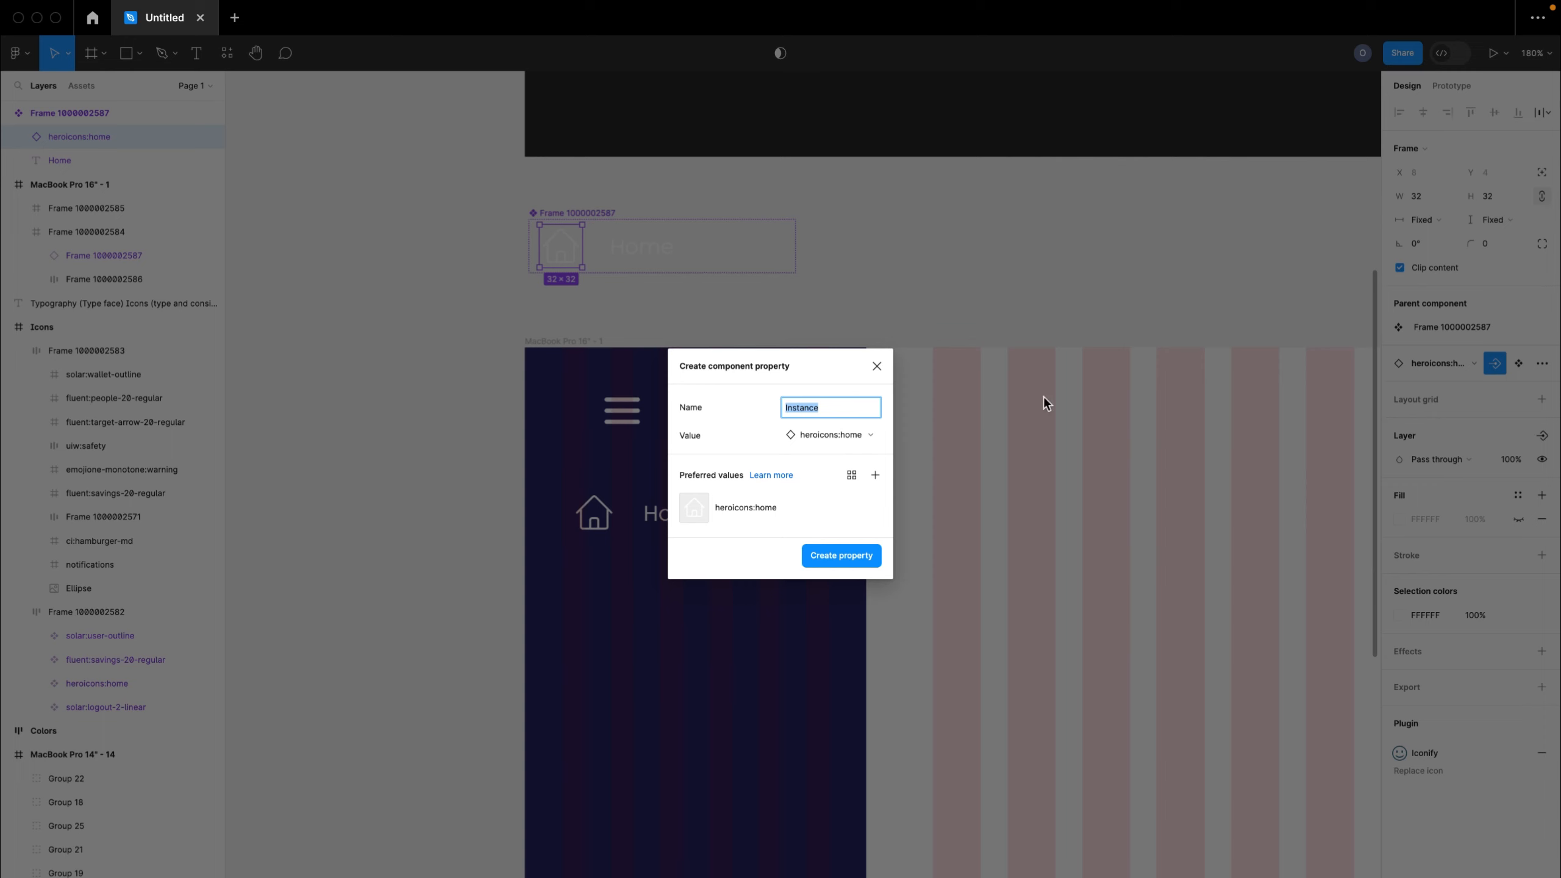
left_click(875, 476)
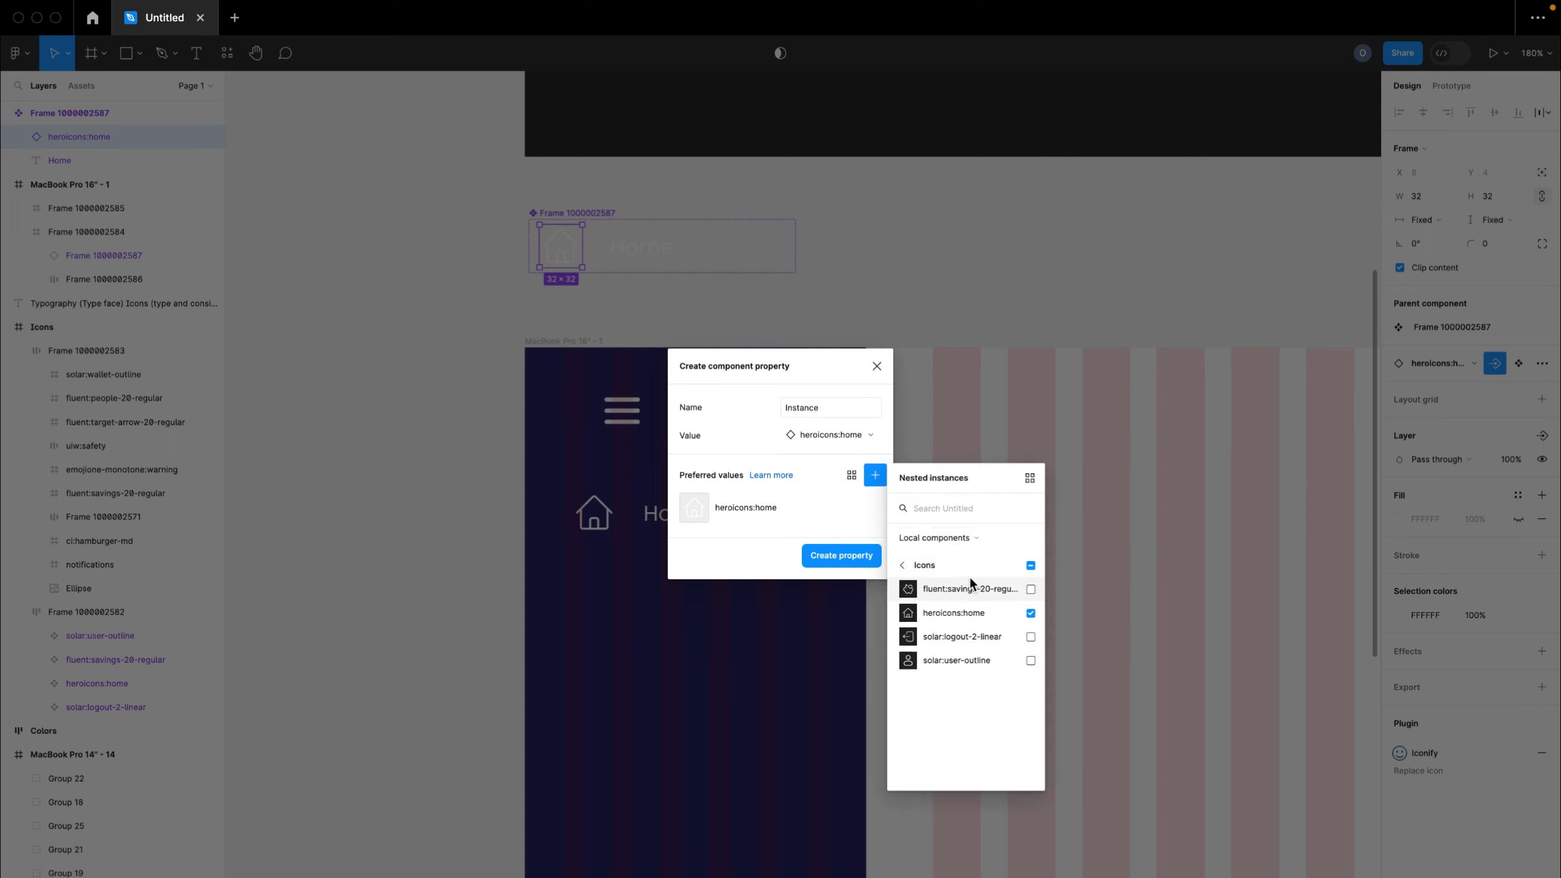
left_click(1030, 589)
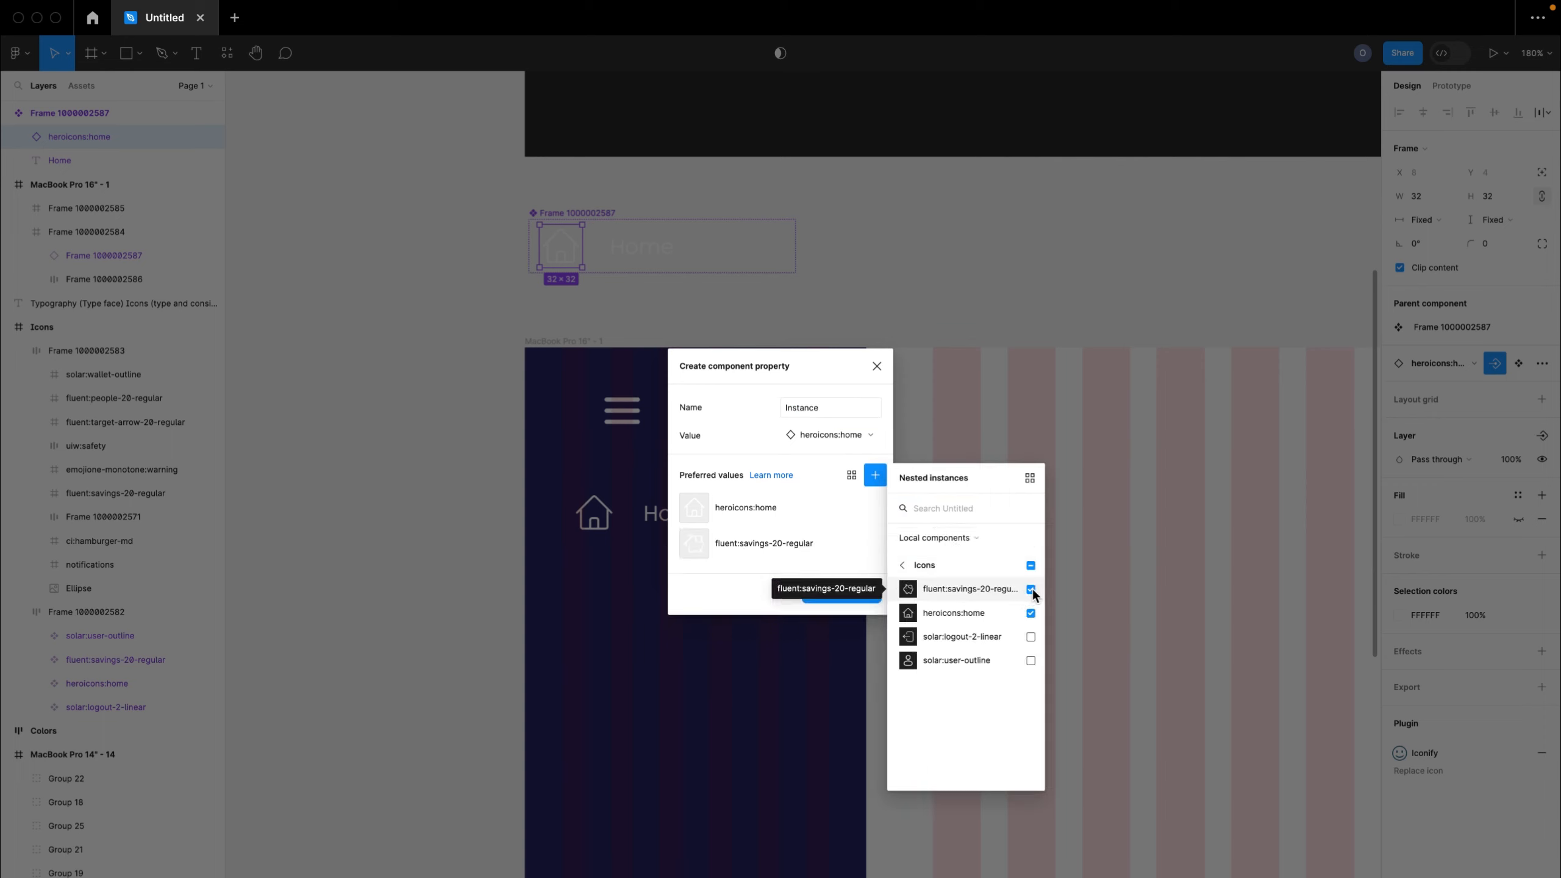
left_click(1030, 636)
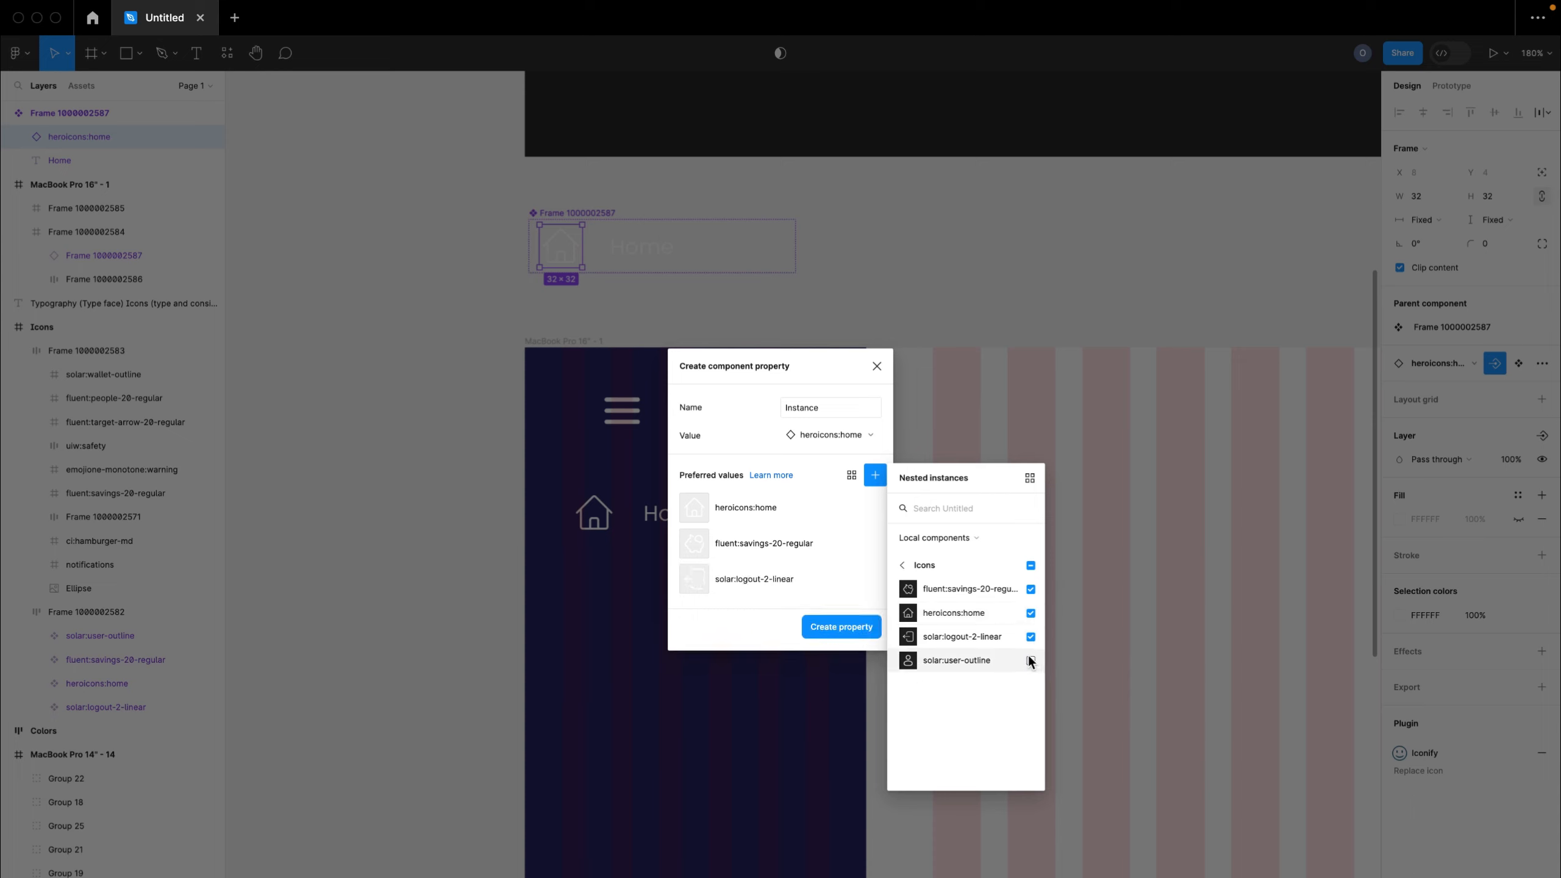
left_click(1029, 659)
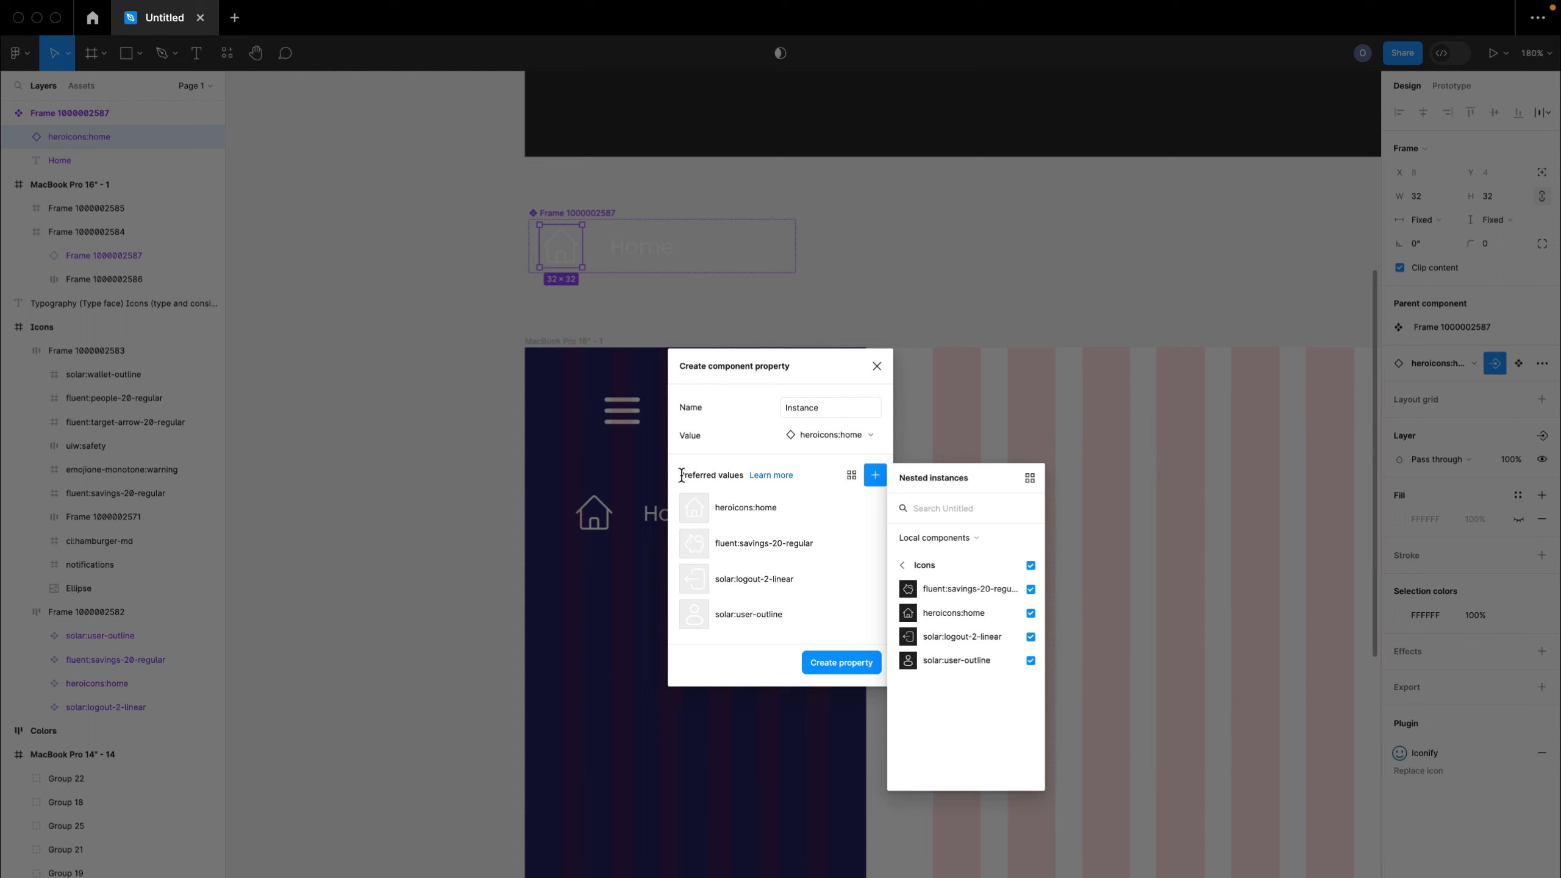
left_click_drag(681, 474, 737, 469)
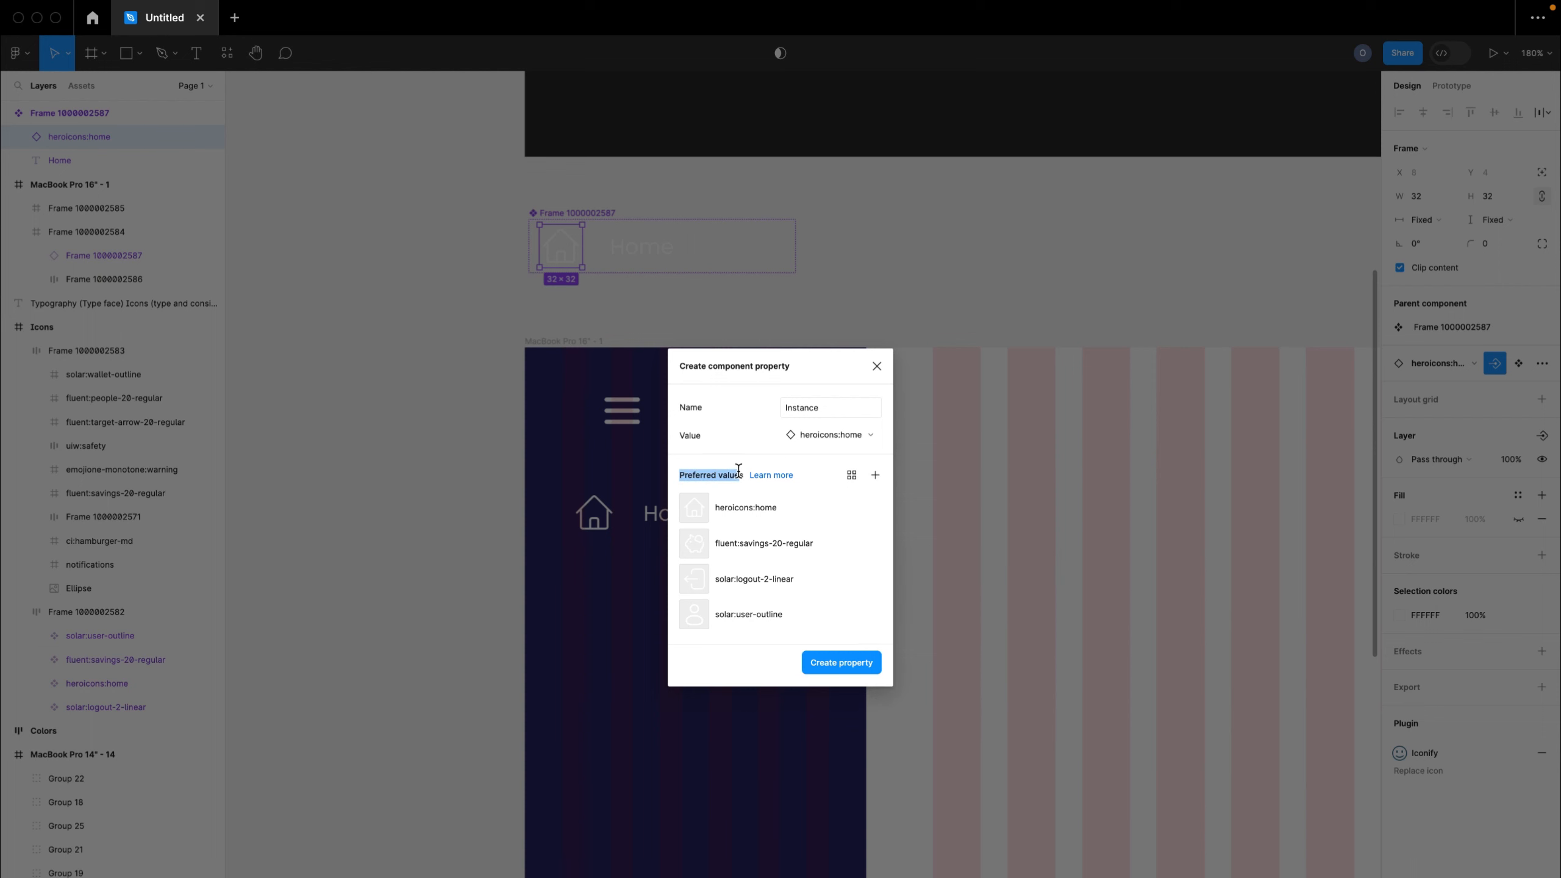
left_click(851, 661)
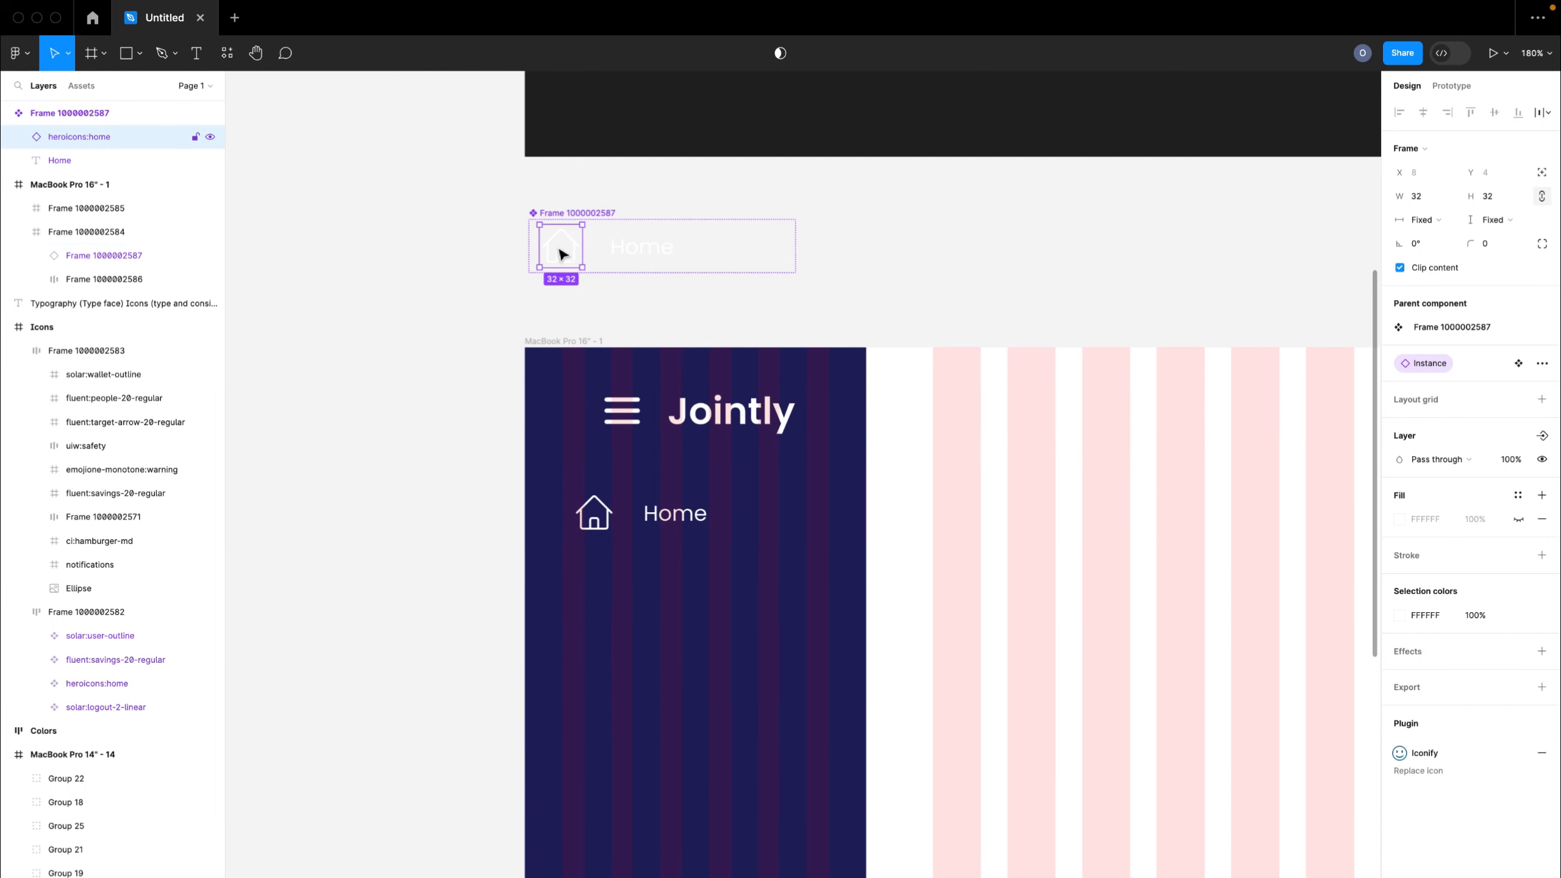
- Duplicate the Home navigation instance three times down the sidebar, with the last copy at Y 273
left_click(652, 246)
left_click(667, 519)
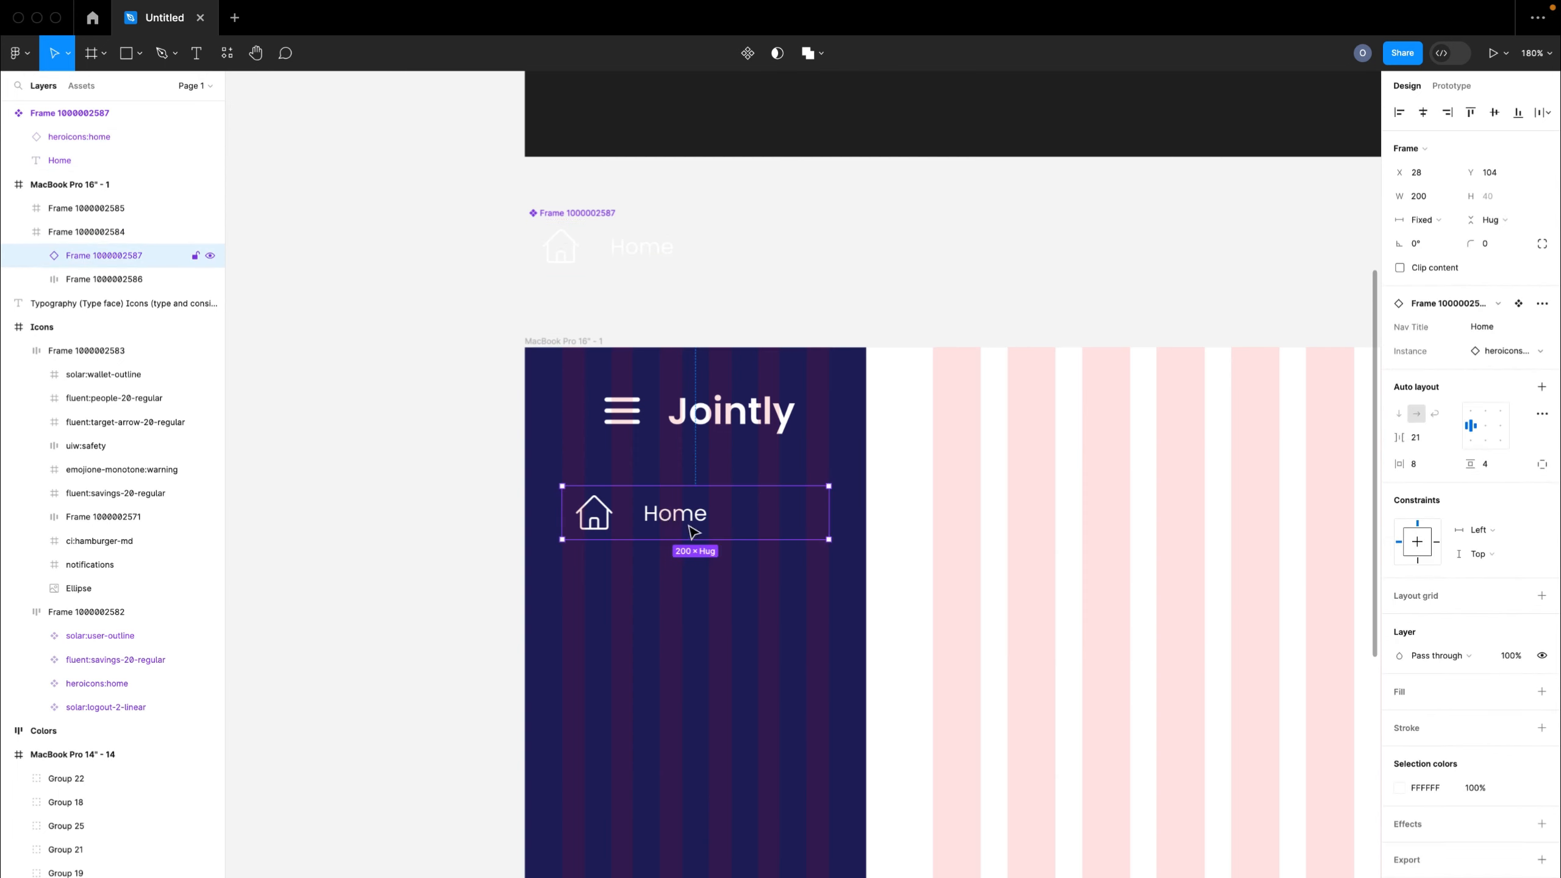
left_click_drag(682, 526, 684, 752)
- Examine the navigation labels and icons in the original green sidebar of the Jointly dashboard
scroll(684, 753, "down", 10)
scroll(684, 753, "right", 10)
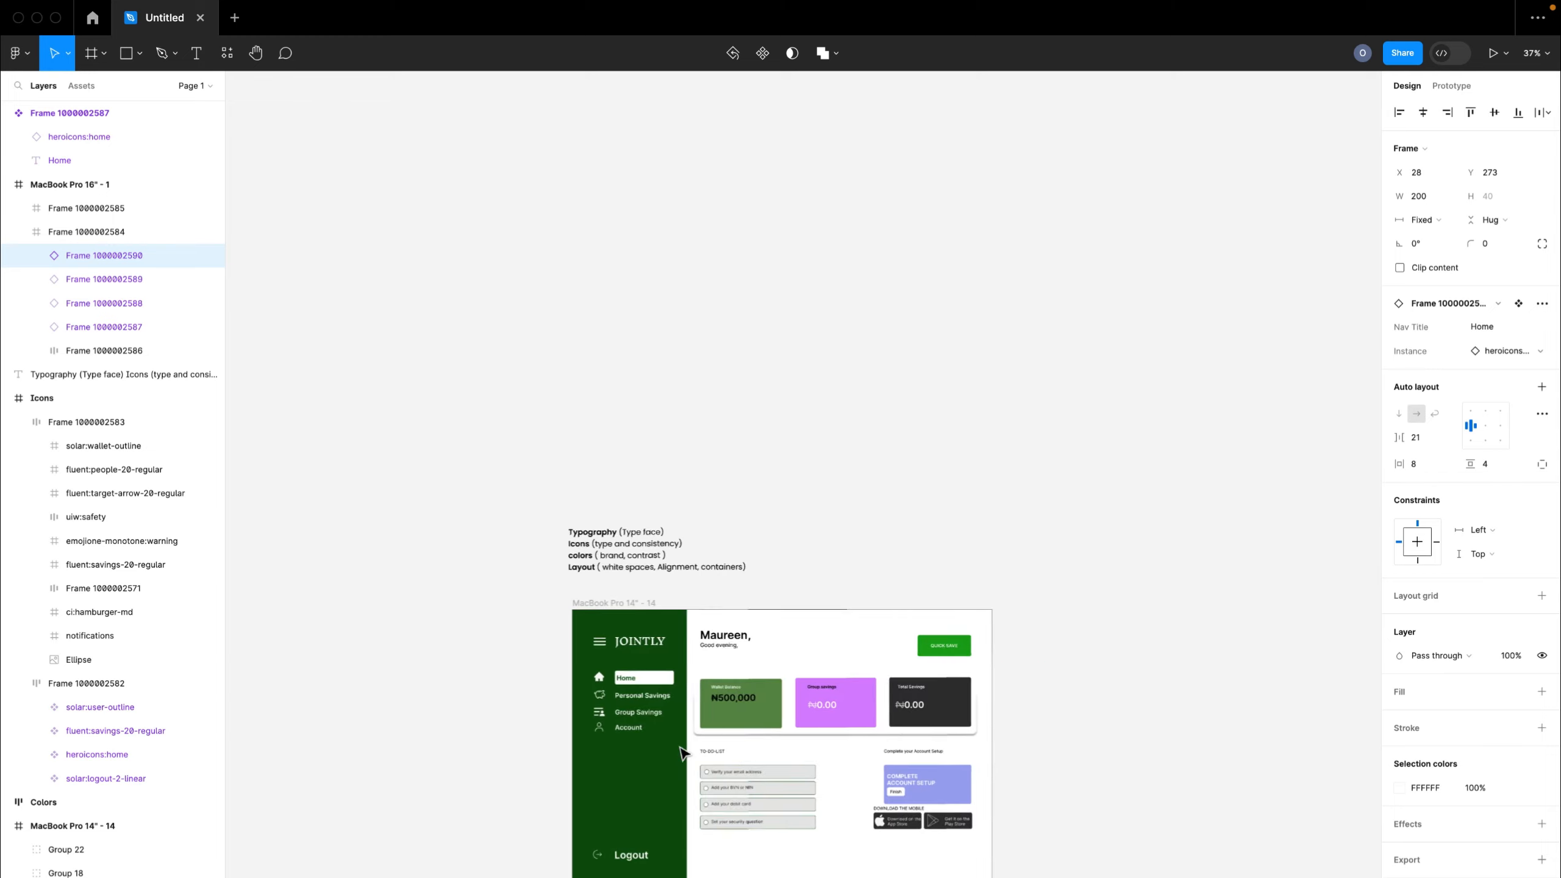
scroll(755, 722, "left", 2)
scroll(779, 730, "up", 7)
scroll(779, 731, "up", 3)
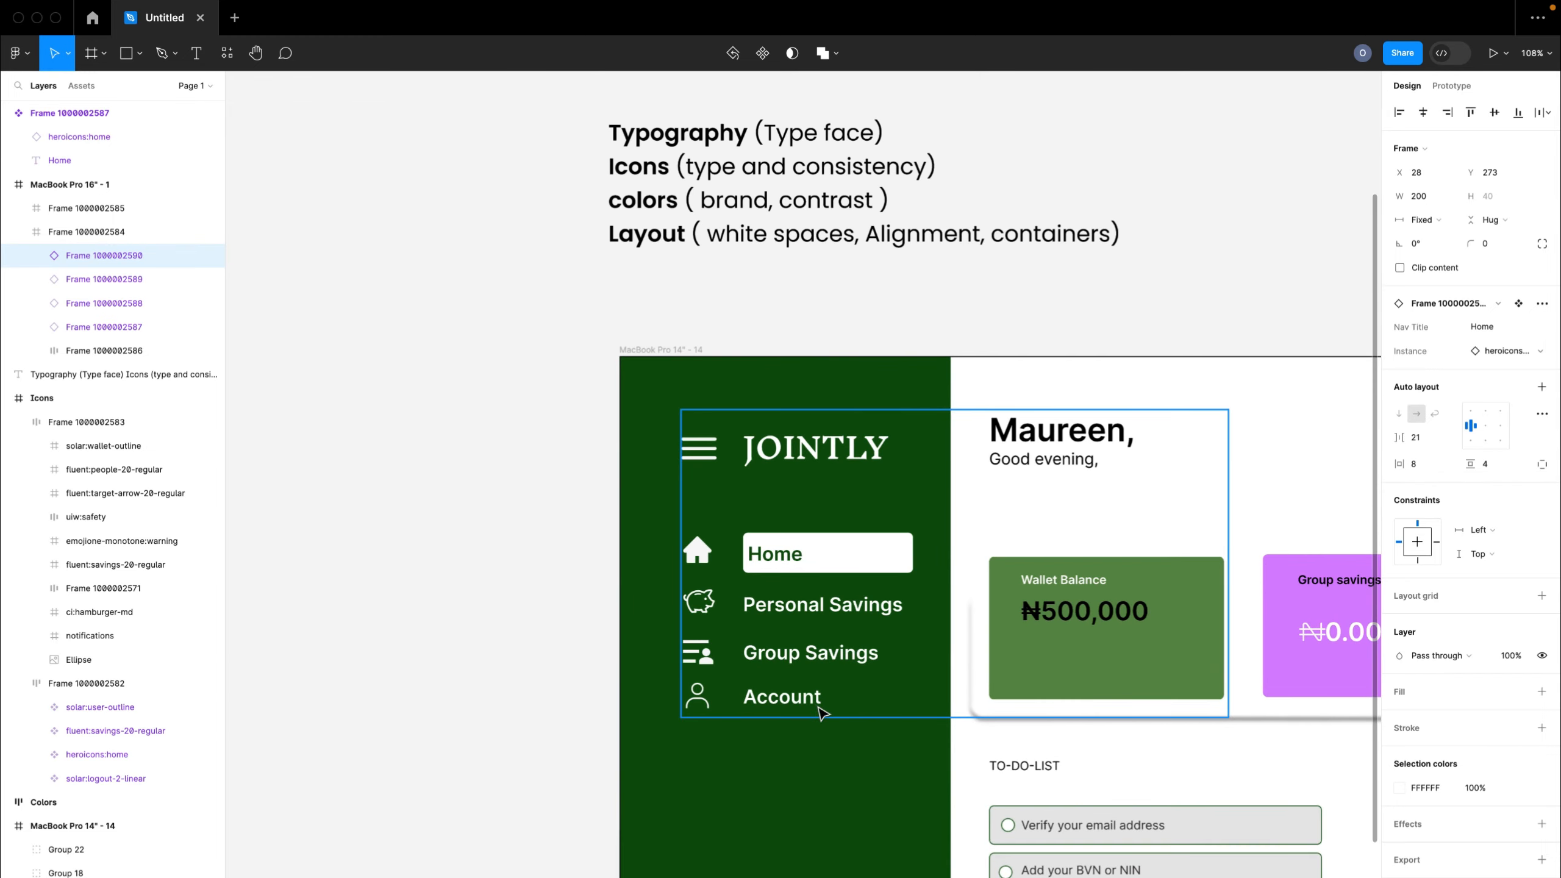
scroll(822, 714, "down", 10)
scroll(822, 713, "right", 5)
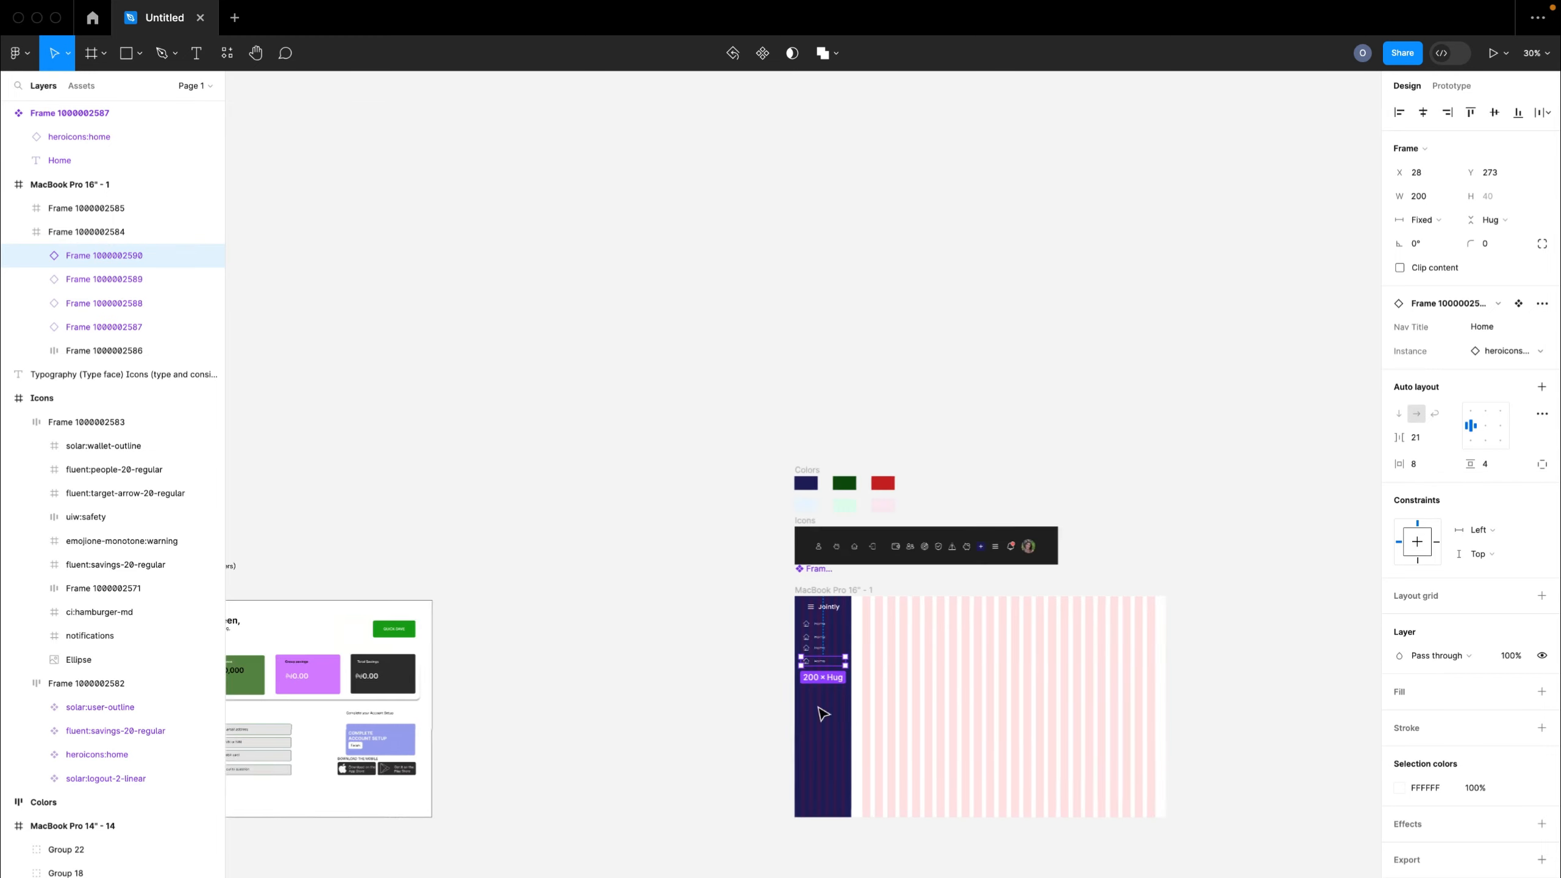
scroll(822, 713, "up", 8)
scroll(823, 714, "left", 3)
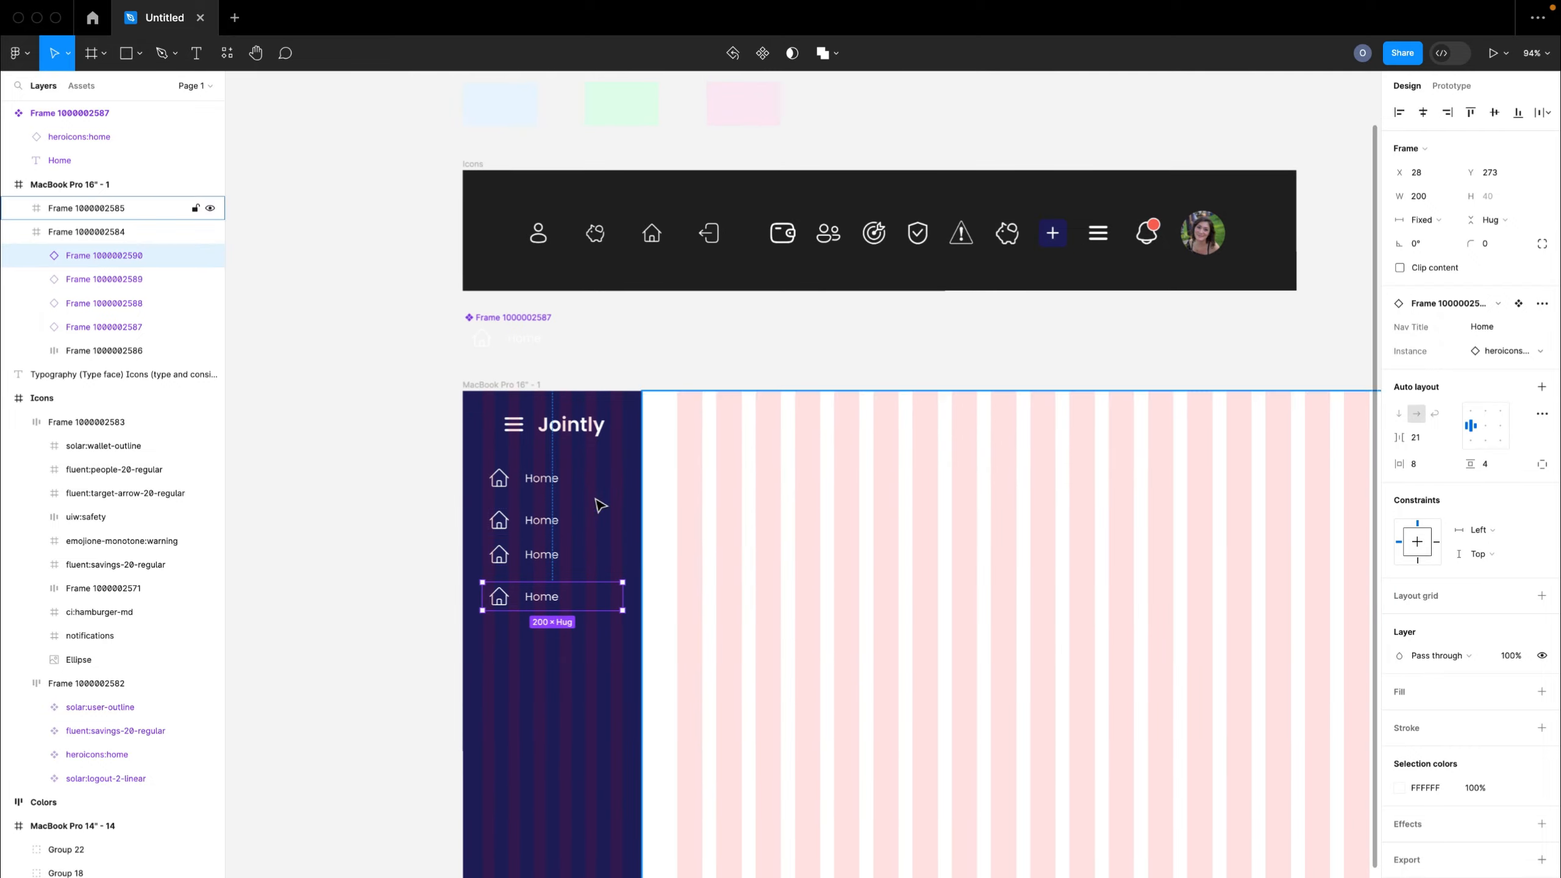
- Swap the second navigation item's icon to fluent:savings-20-regular and set its title to Personal Saving
left_click(556, 522)
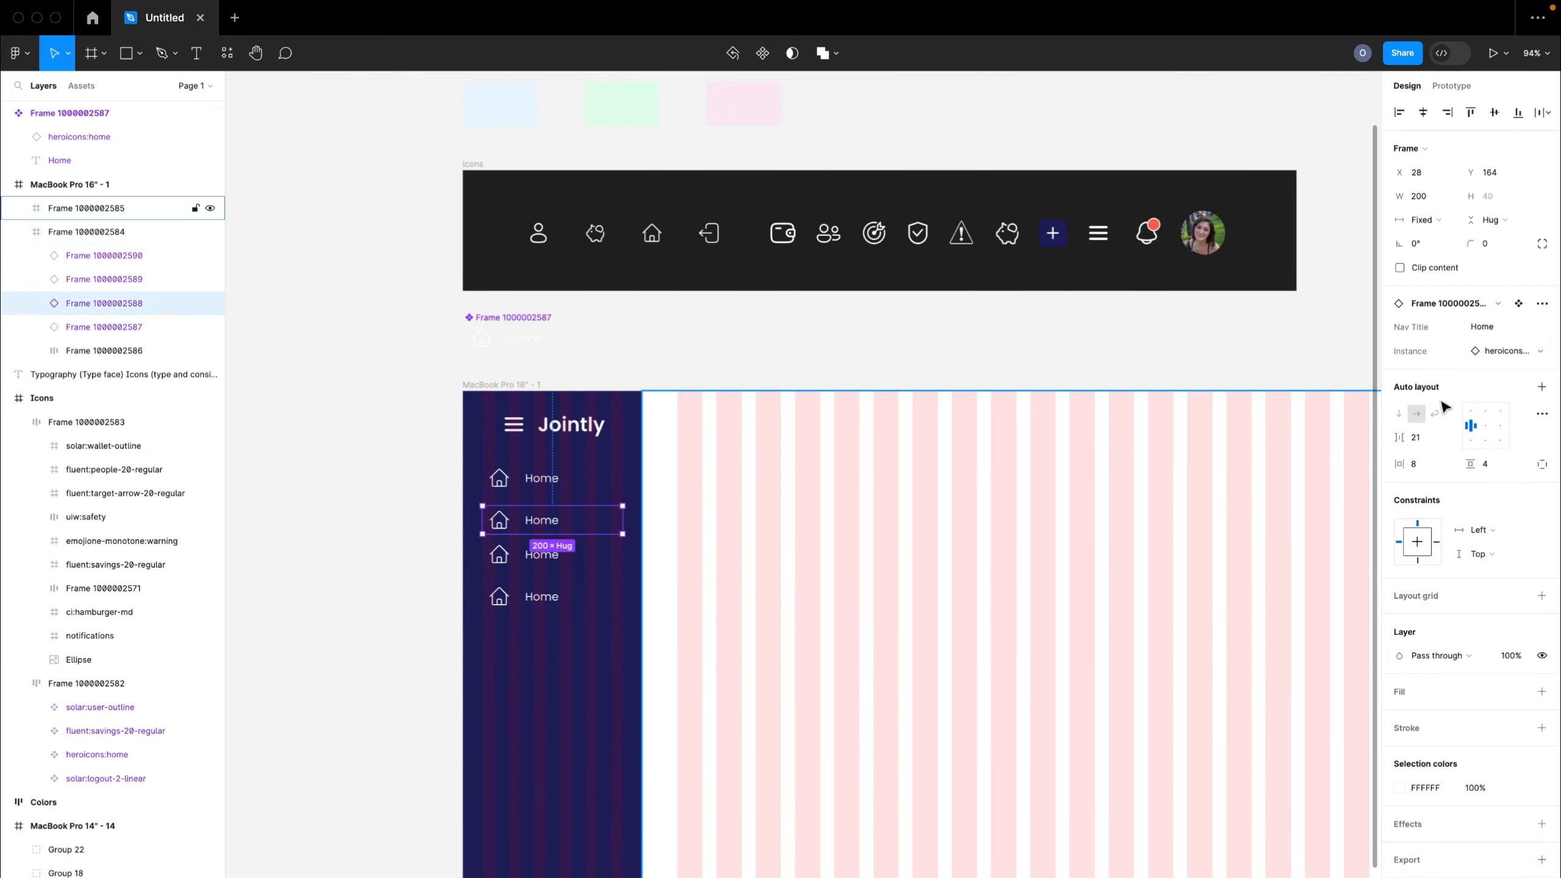
left_click(1508, 354)
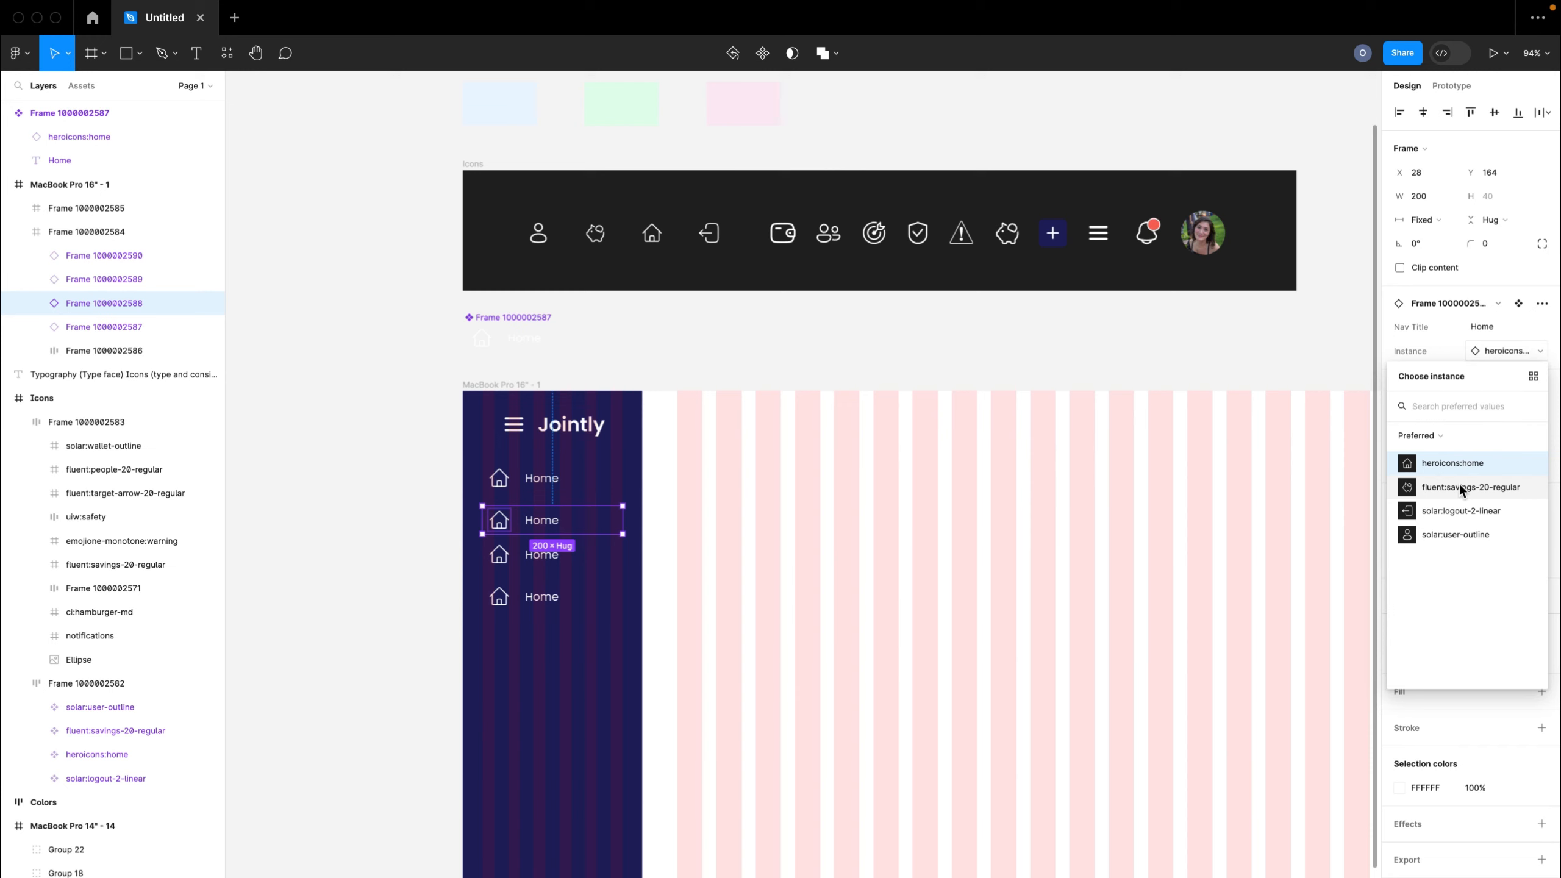
left_click(1441, 487)
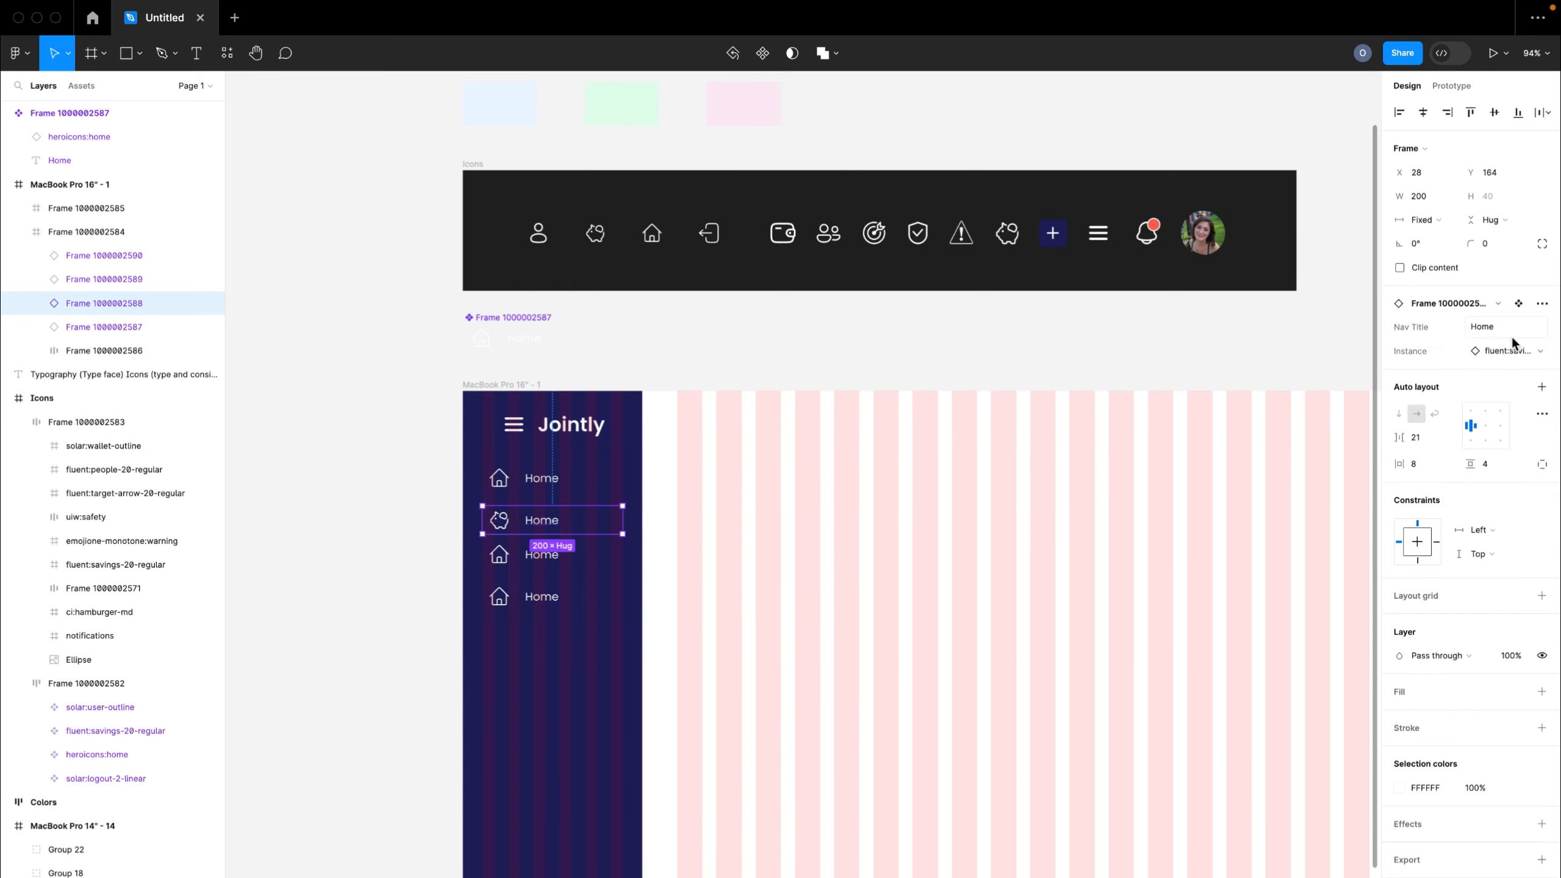
type("Personal Saving")
left_click(1303, 338)
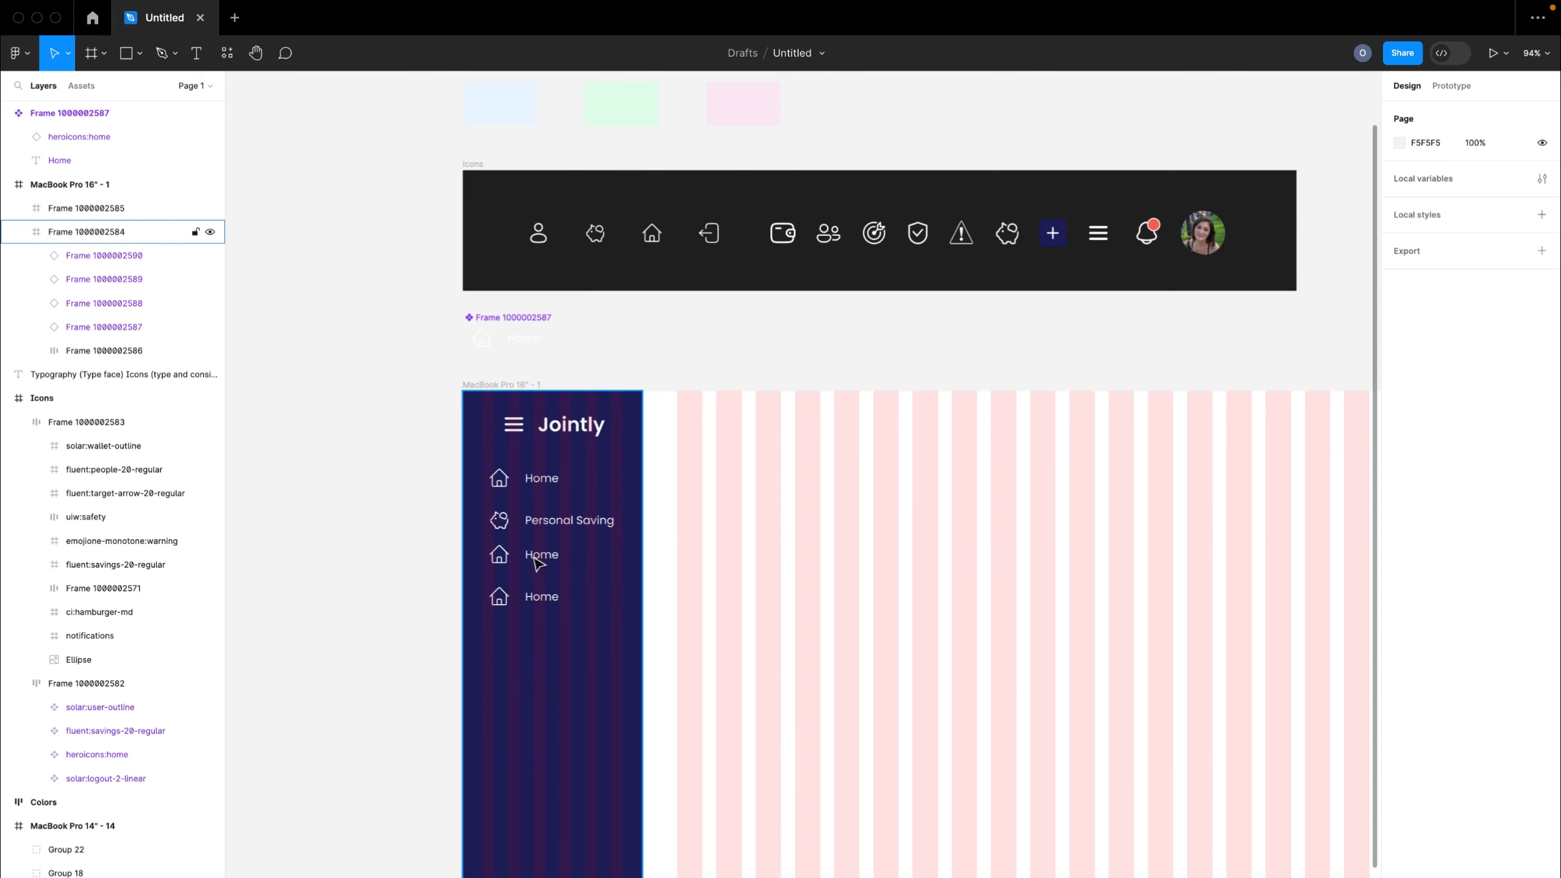
- Swap the last navigation item's icon to solar:user-outline and replace its Home title with the account label
left_click(540, 609)
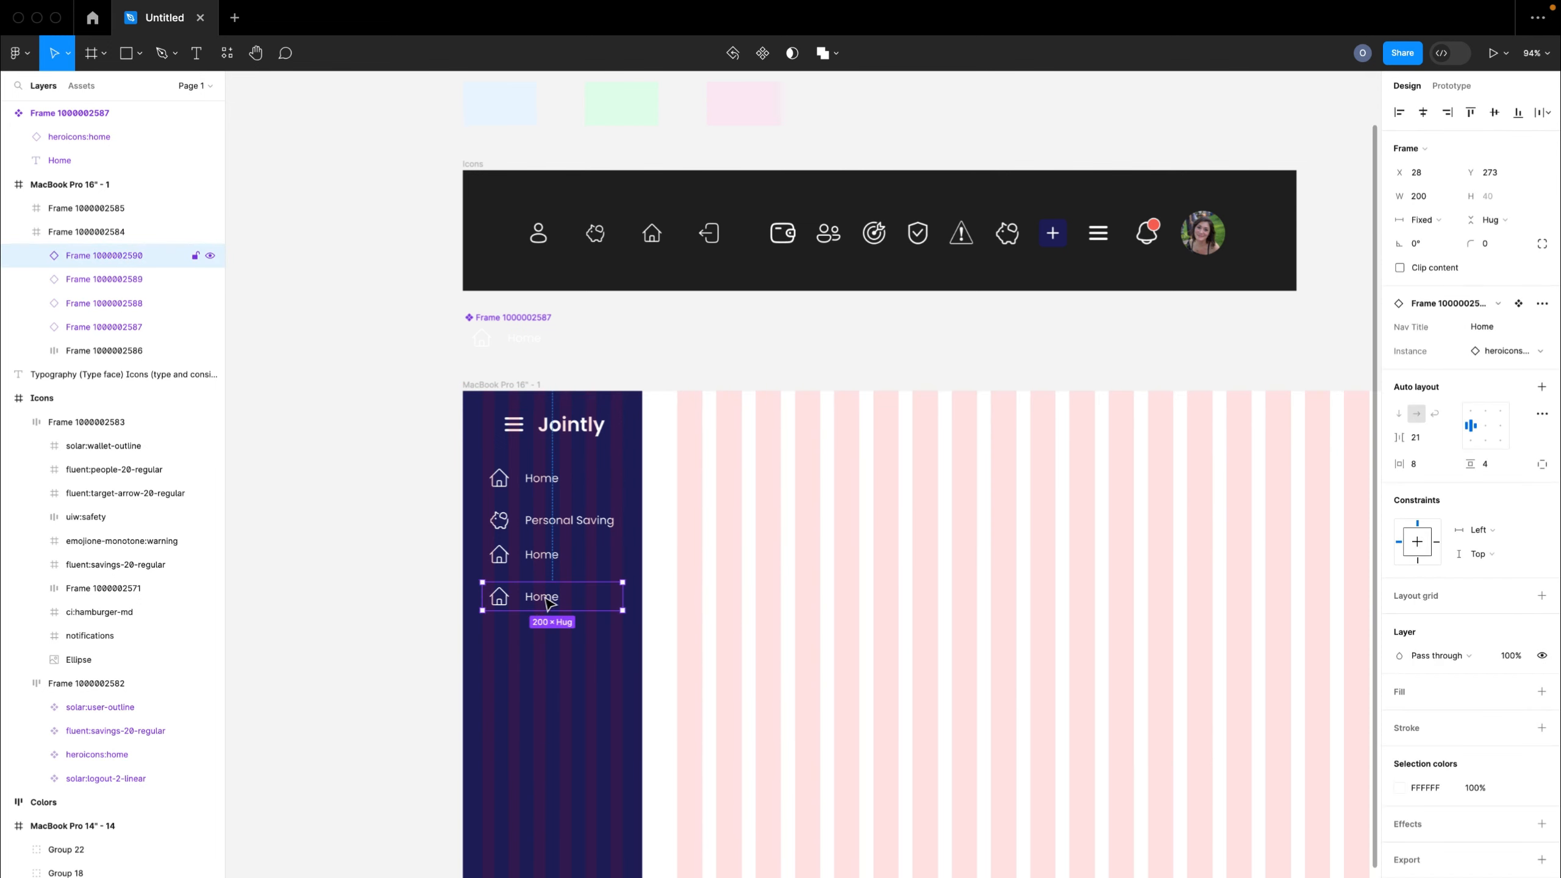
left_click(1485, 350)
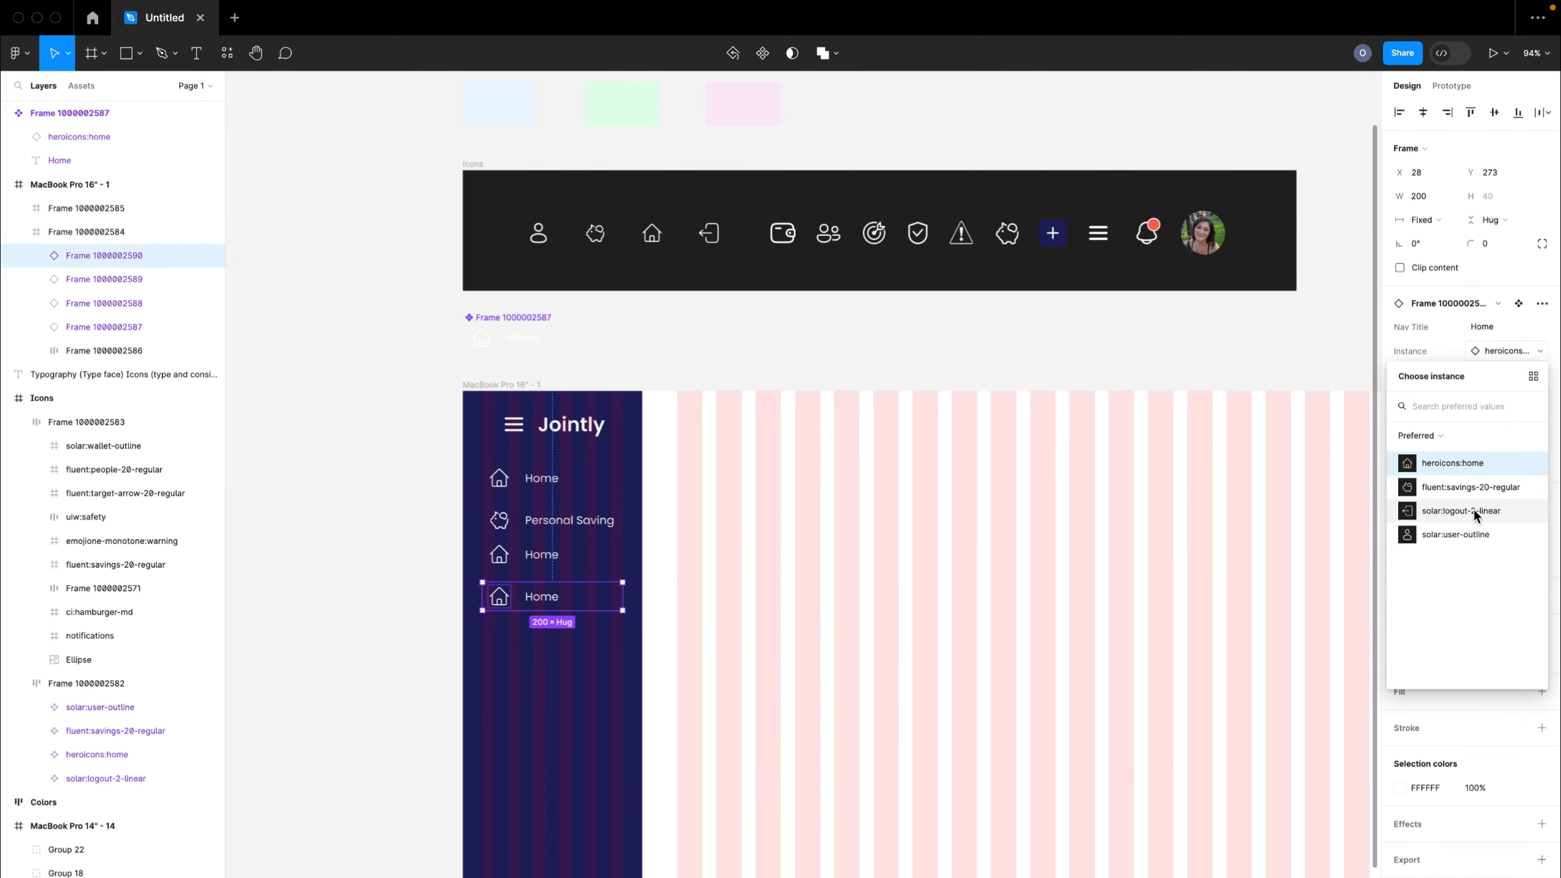
left_click(1470, 533)
left_click(1514, 326)
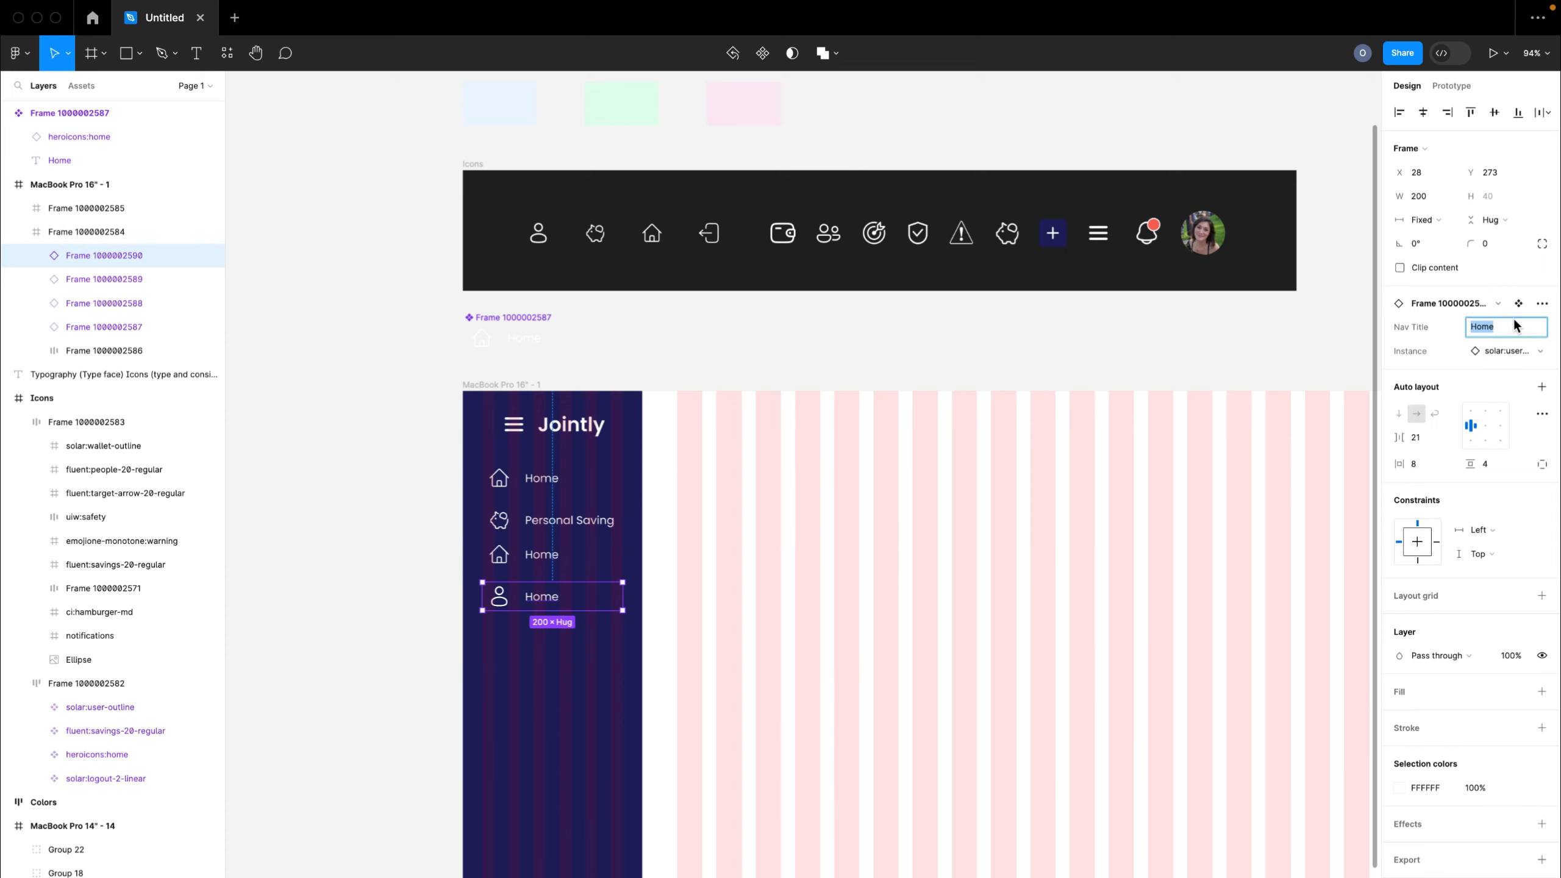
type("Accoun t")
left_click(884, 646)
scroll(875, 650, "left", 10)
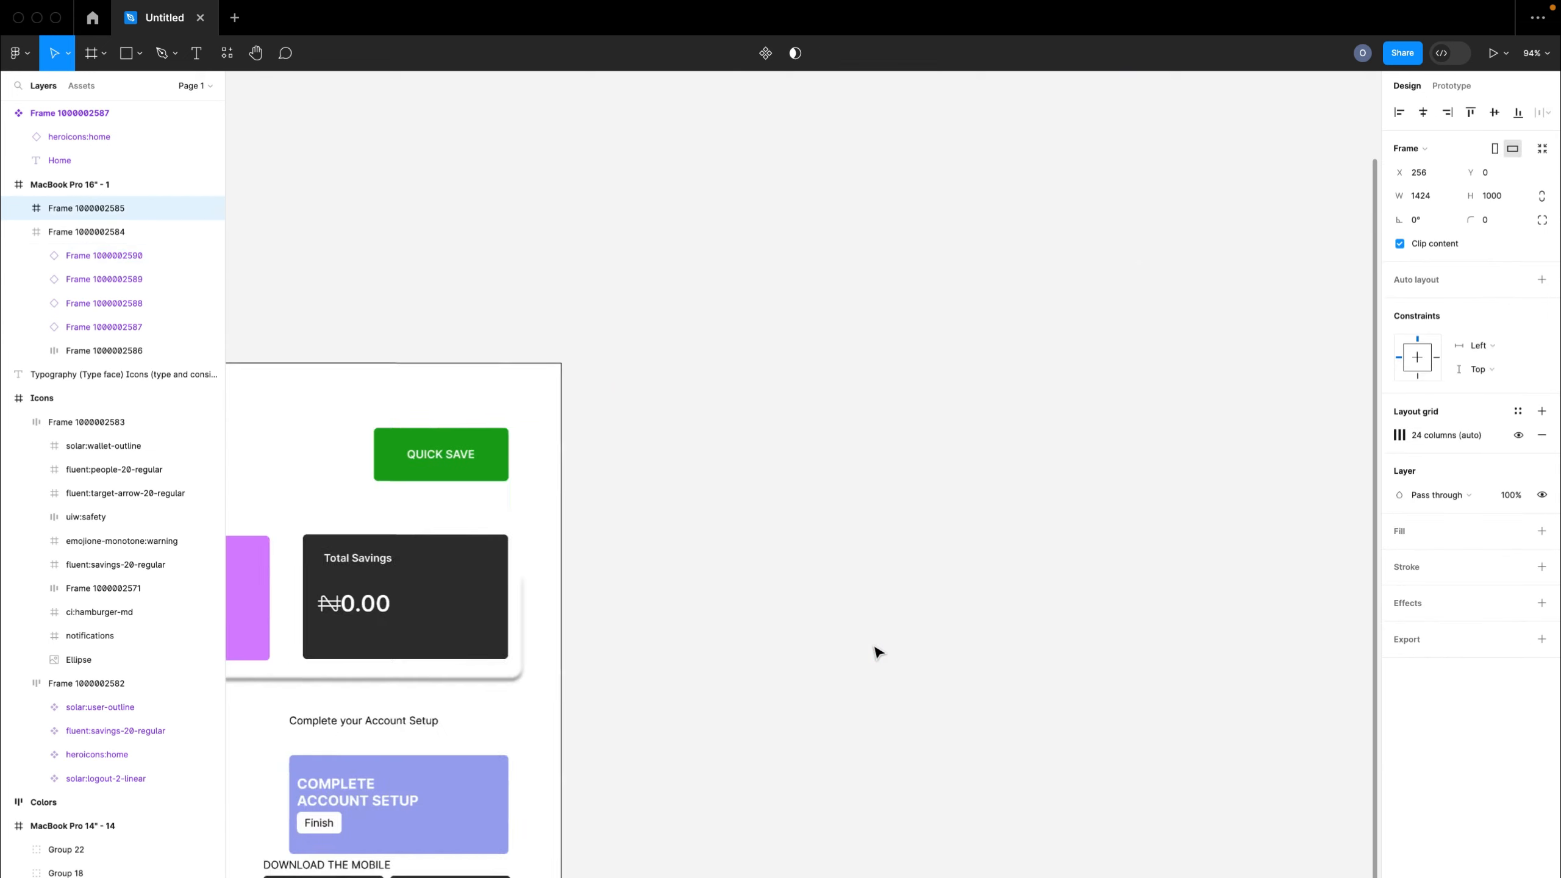
scroll(875, 651, "left", 4)
scroll(876, 650, "right", 20)
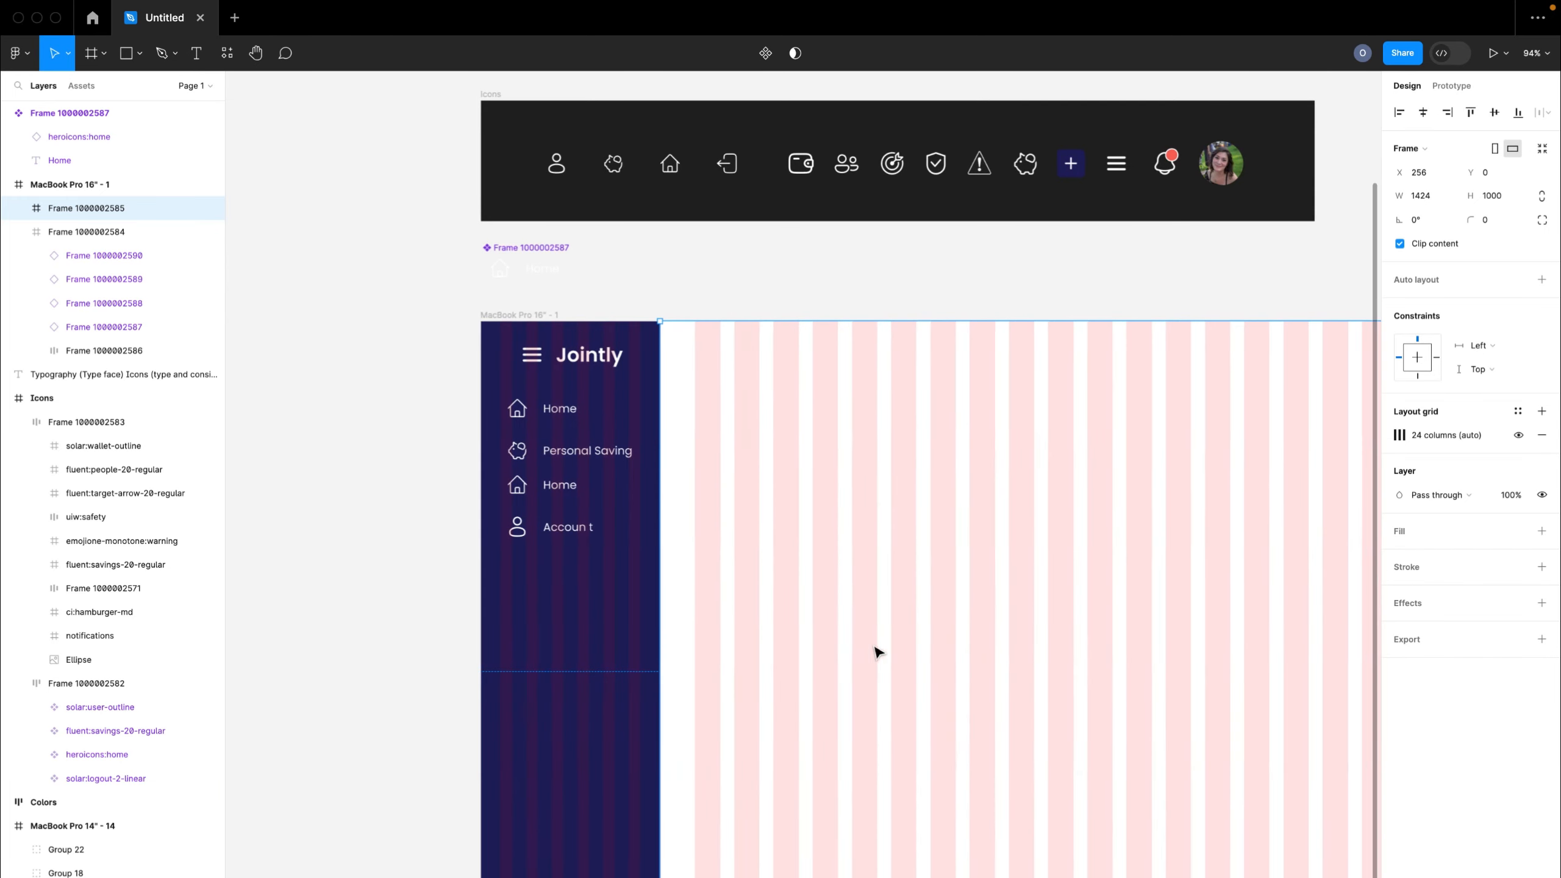
- Remove the stray space from the last navigation item's title so it reads Account
left_click(553, 524)
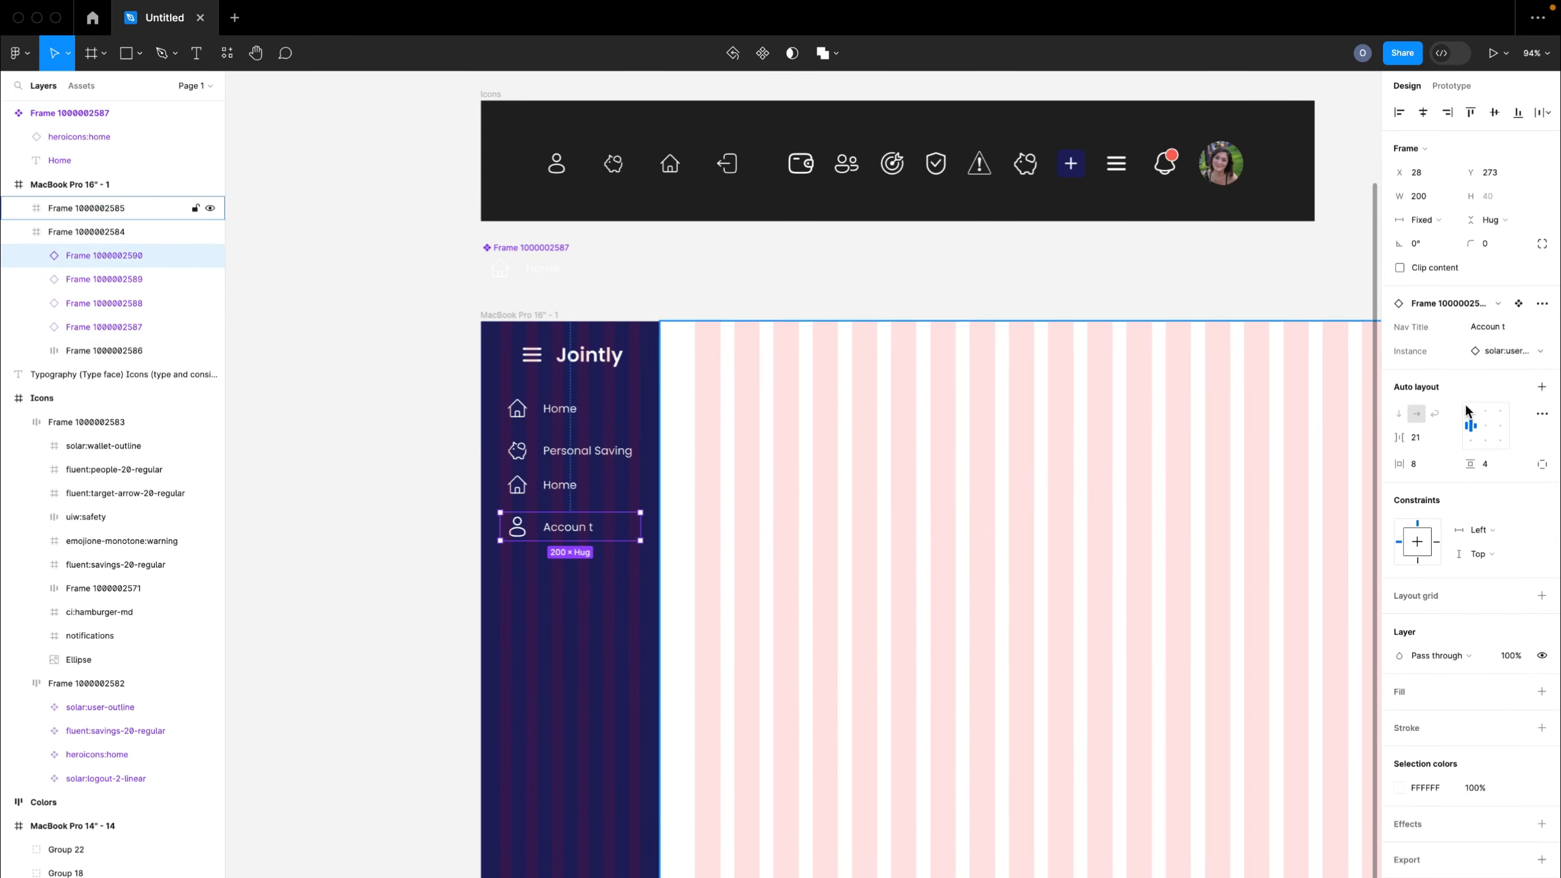
left_click(1508, 322)
key("Right")
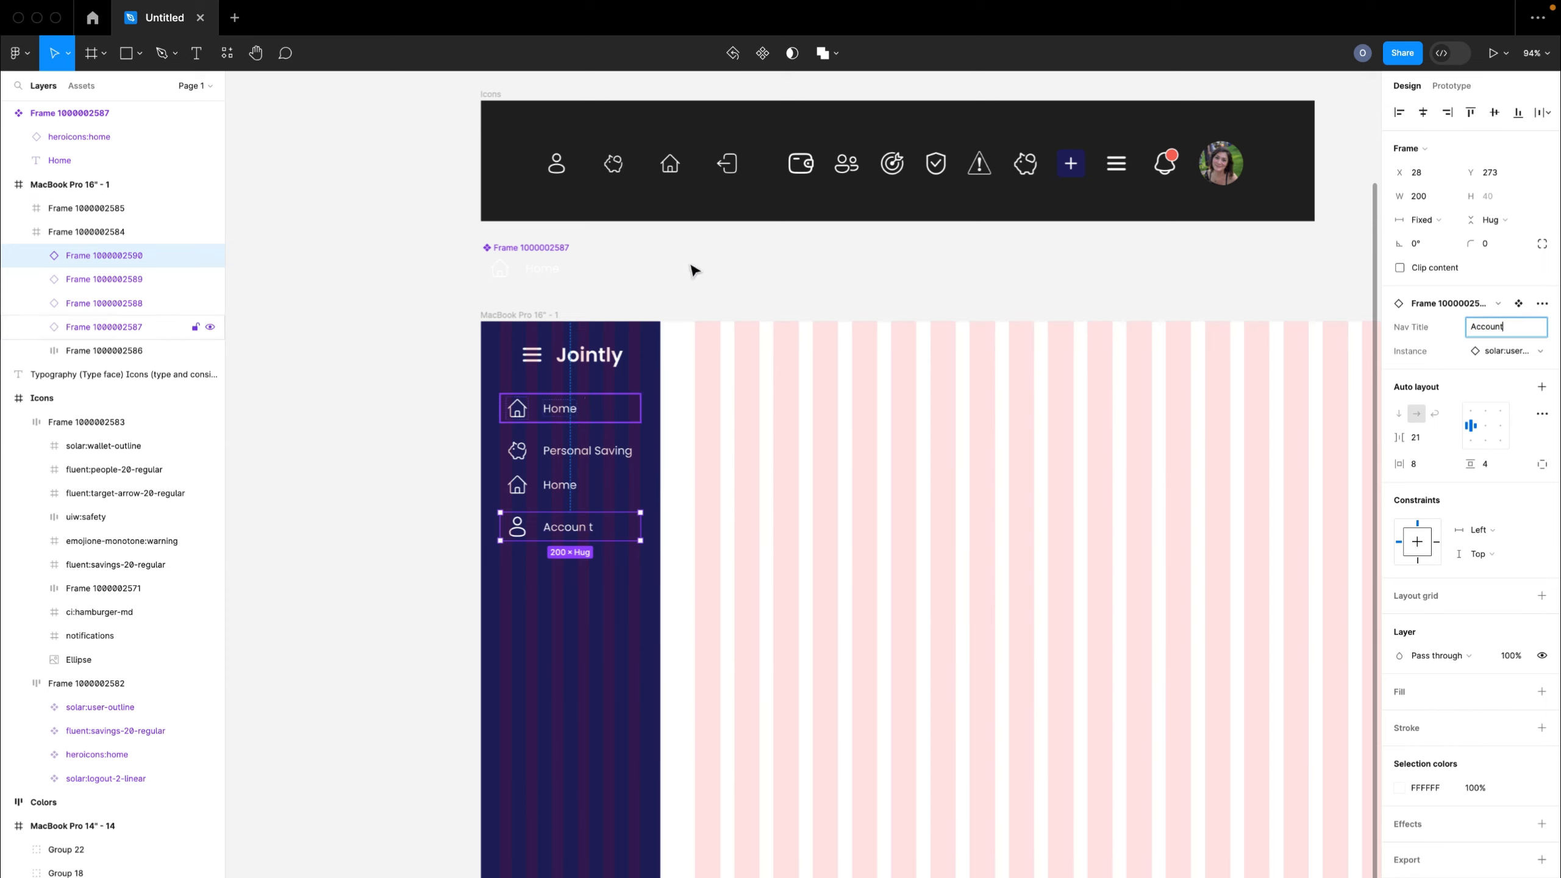
left_click(1505, 355)
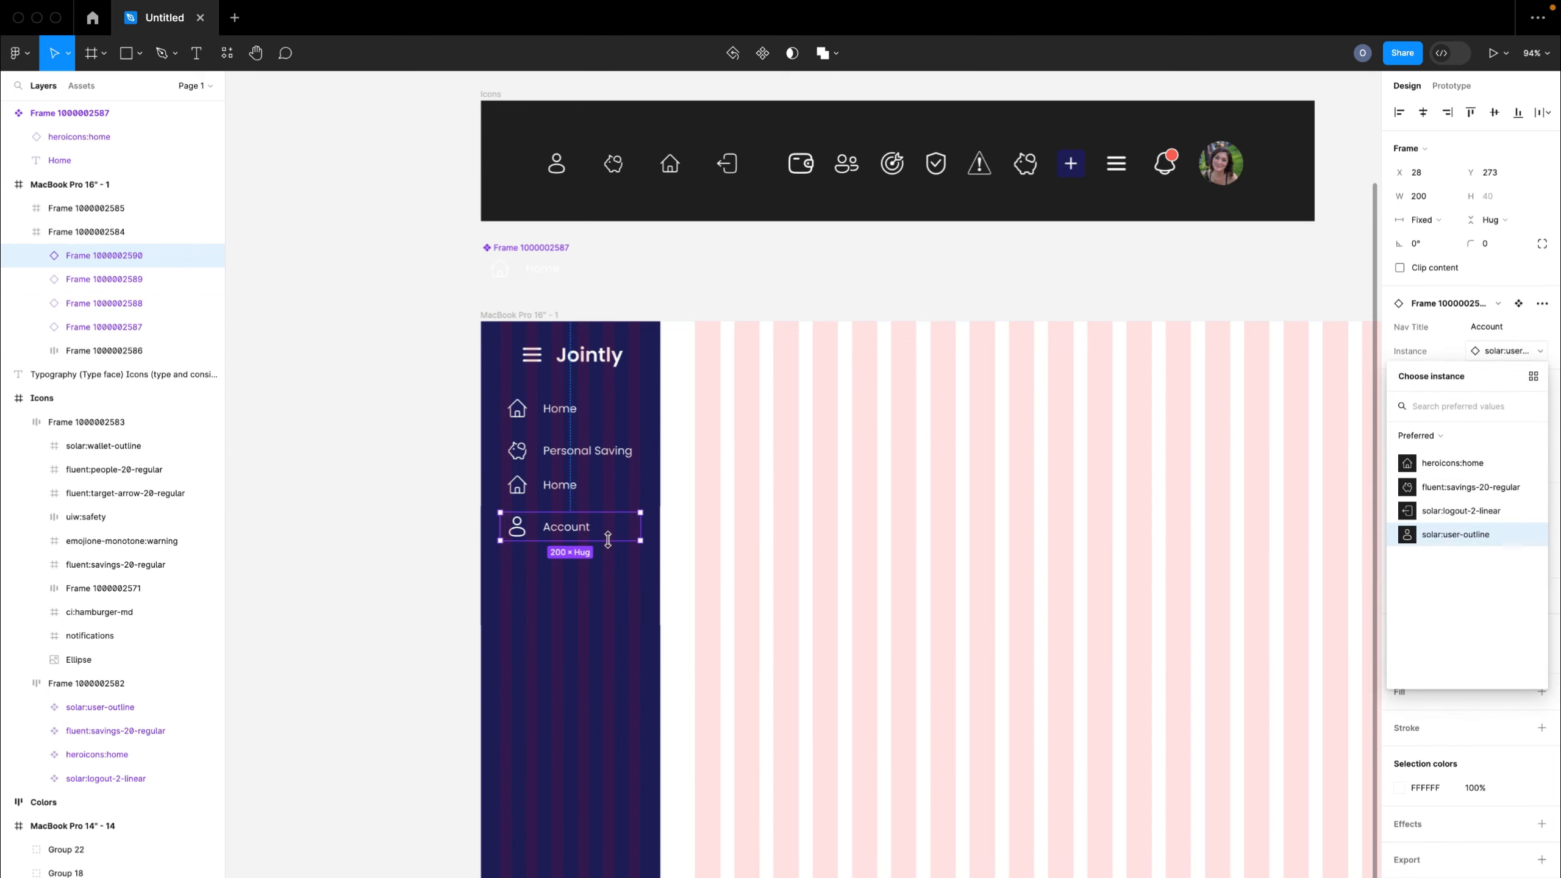
left_click(444, 516)
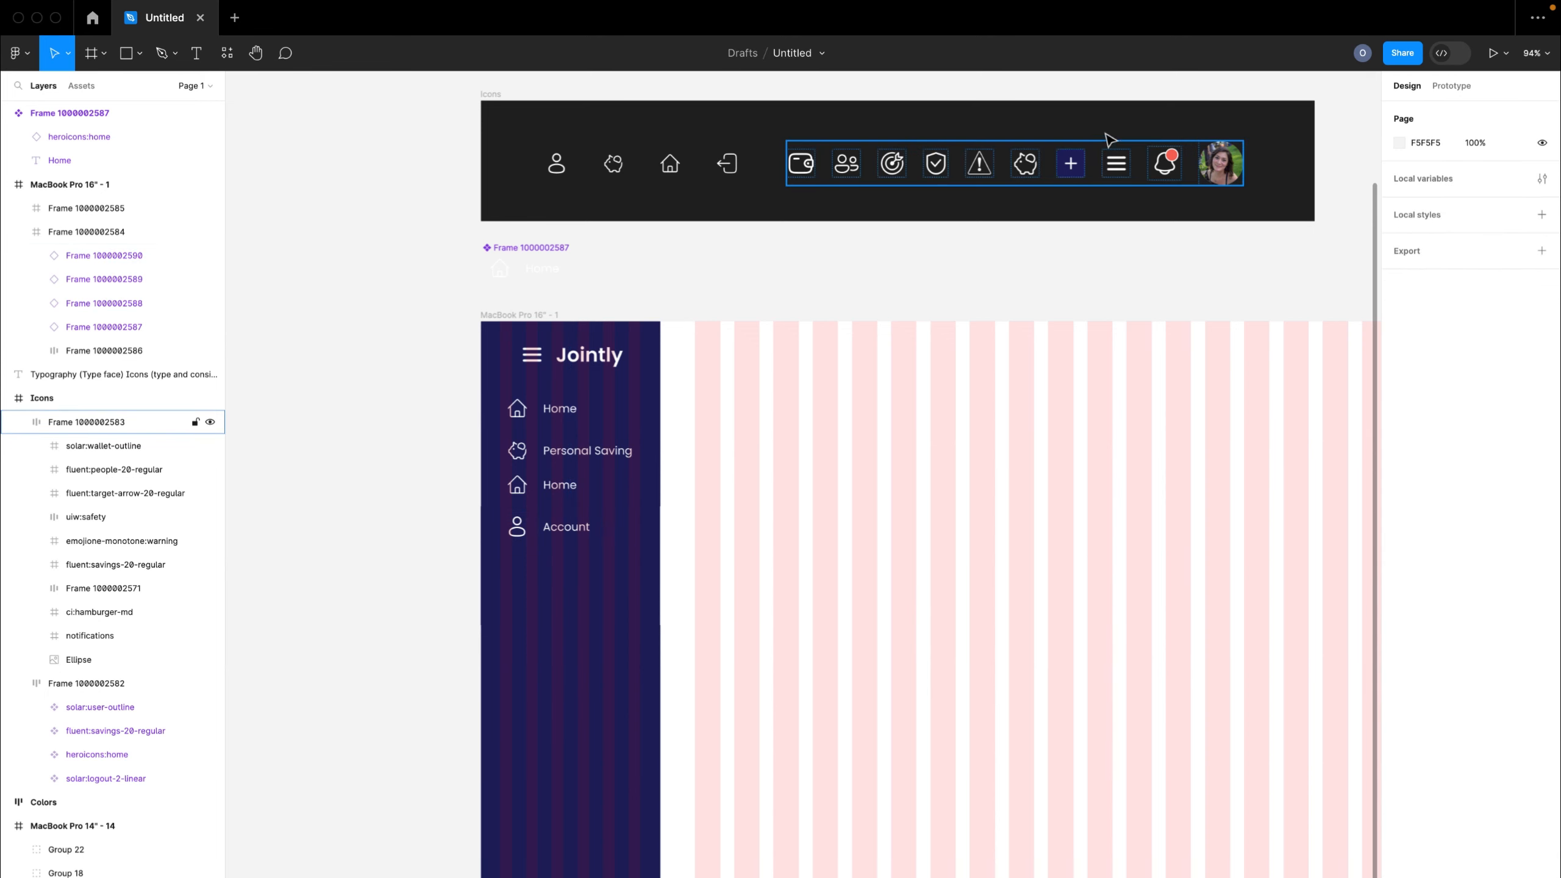
- Place a copy of the people icon on the empty canvas above the MacBook frame and resize it to 32 by 32
double_click(848, 170)
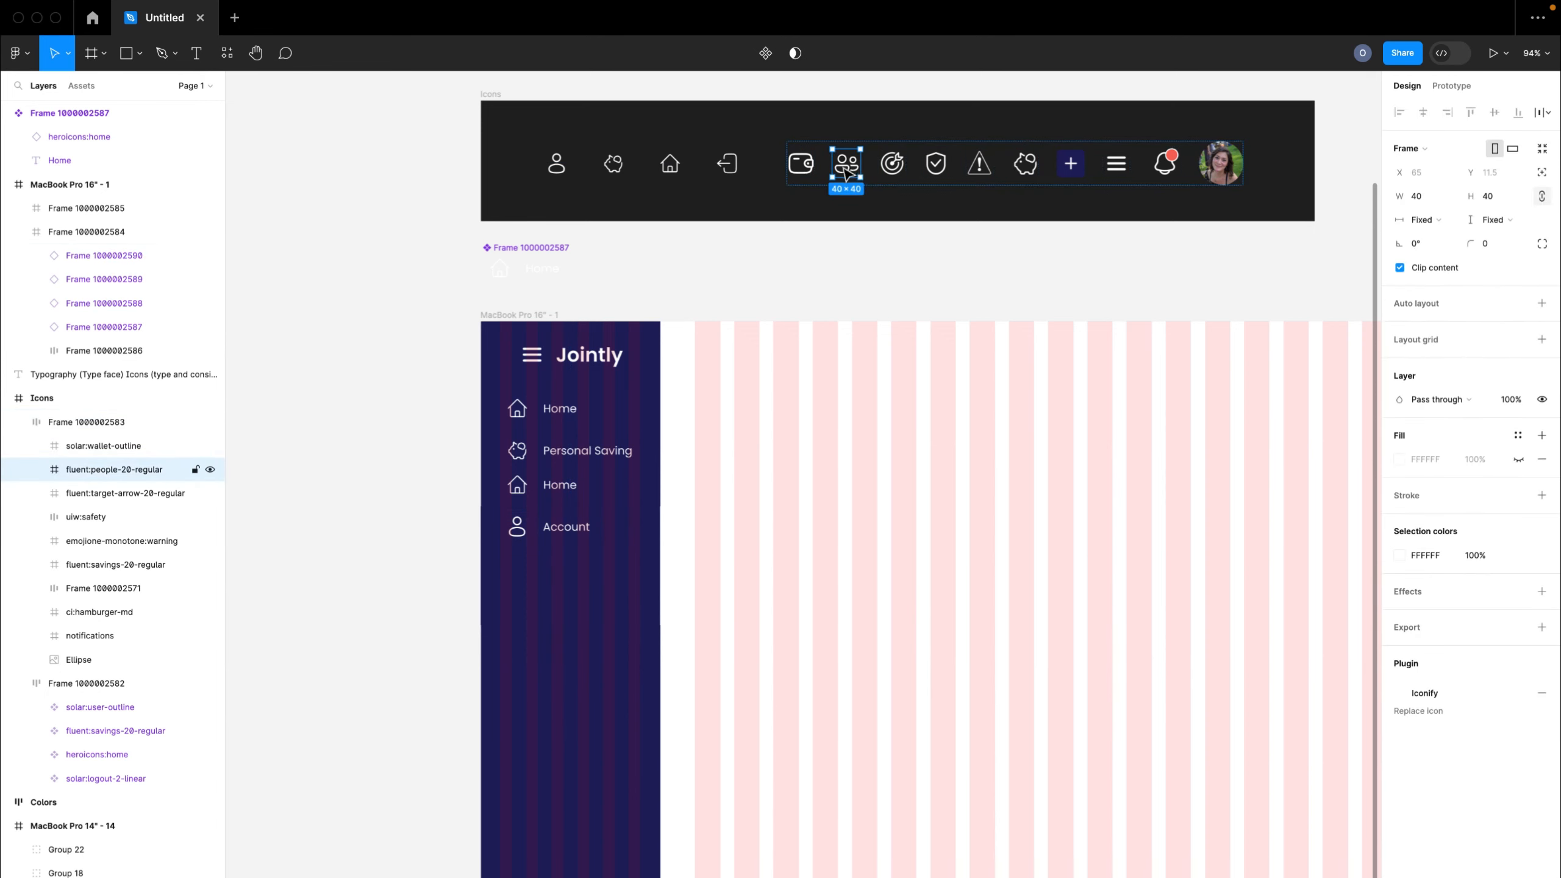
left_click_drag(846, 173, 682, 274)
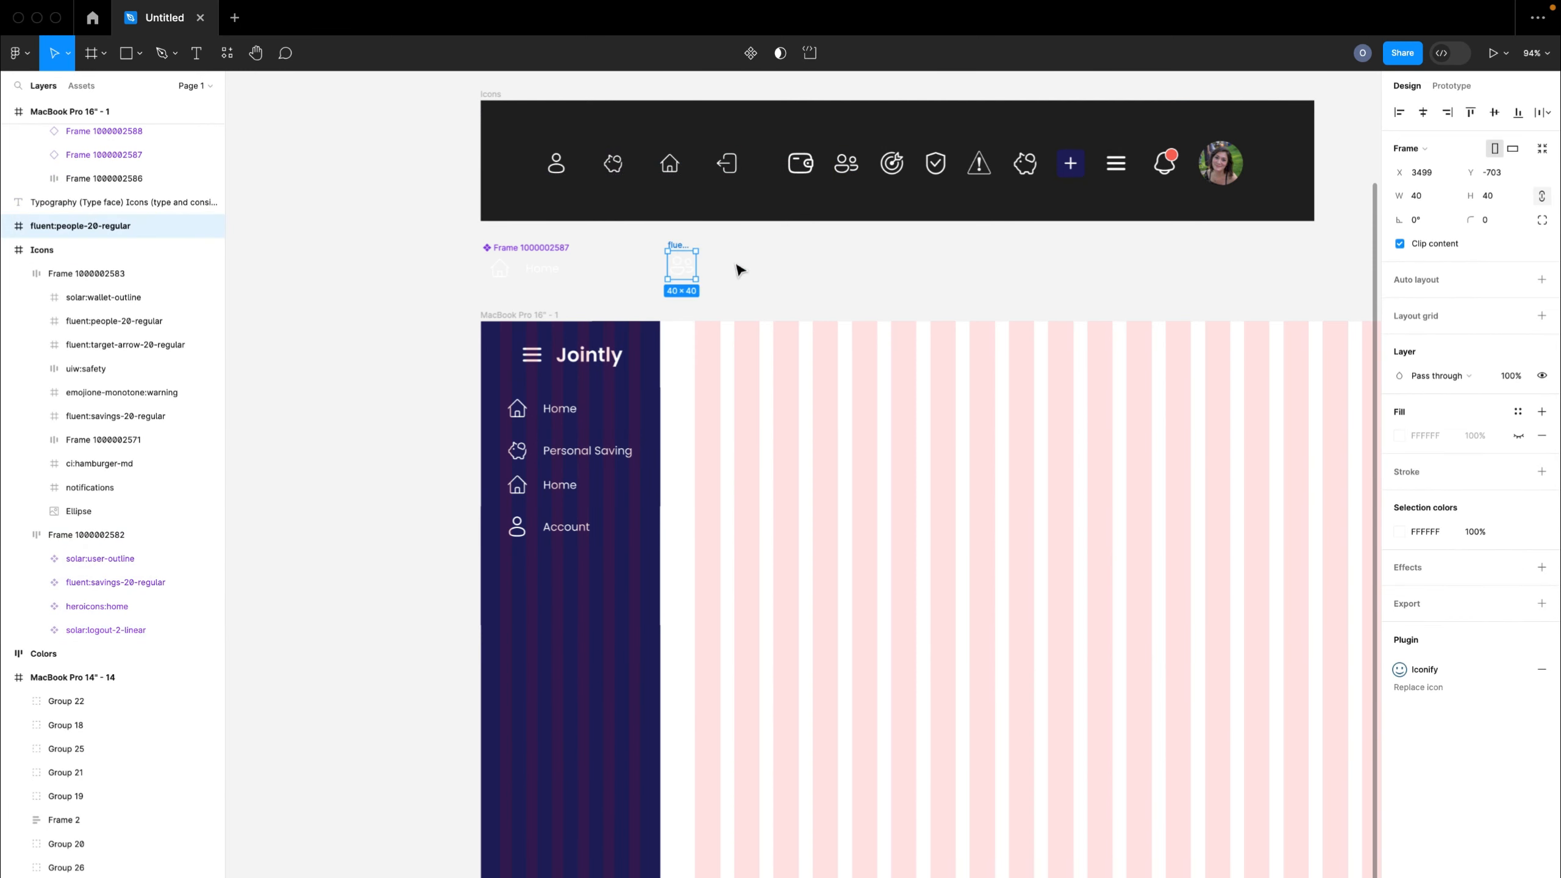
left_click(1493, 197)
type("32")
key("Return")
- Move the resized people icon to the end of the navigation icon row, clear of the larger icons, and make it a component
key("Delete")
double_click(670, 167)
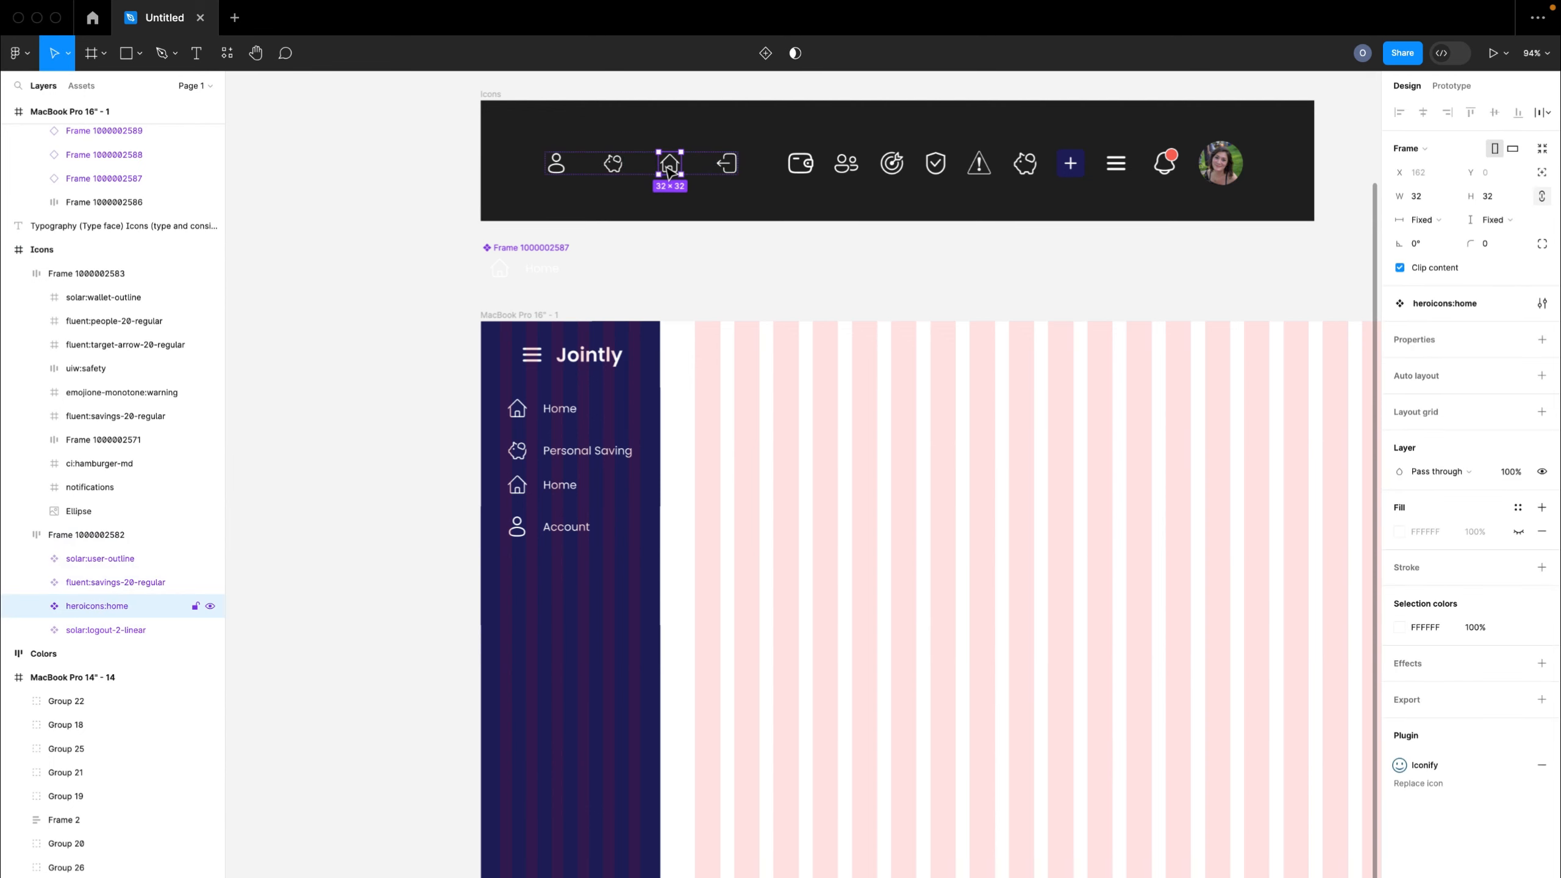
key("Escape")
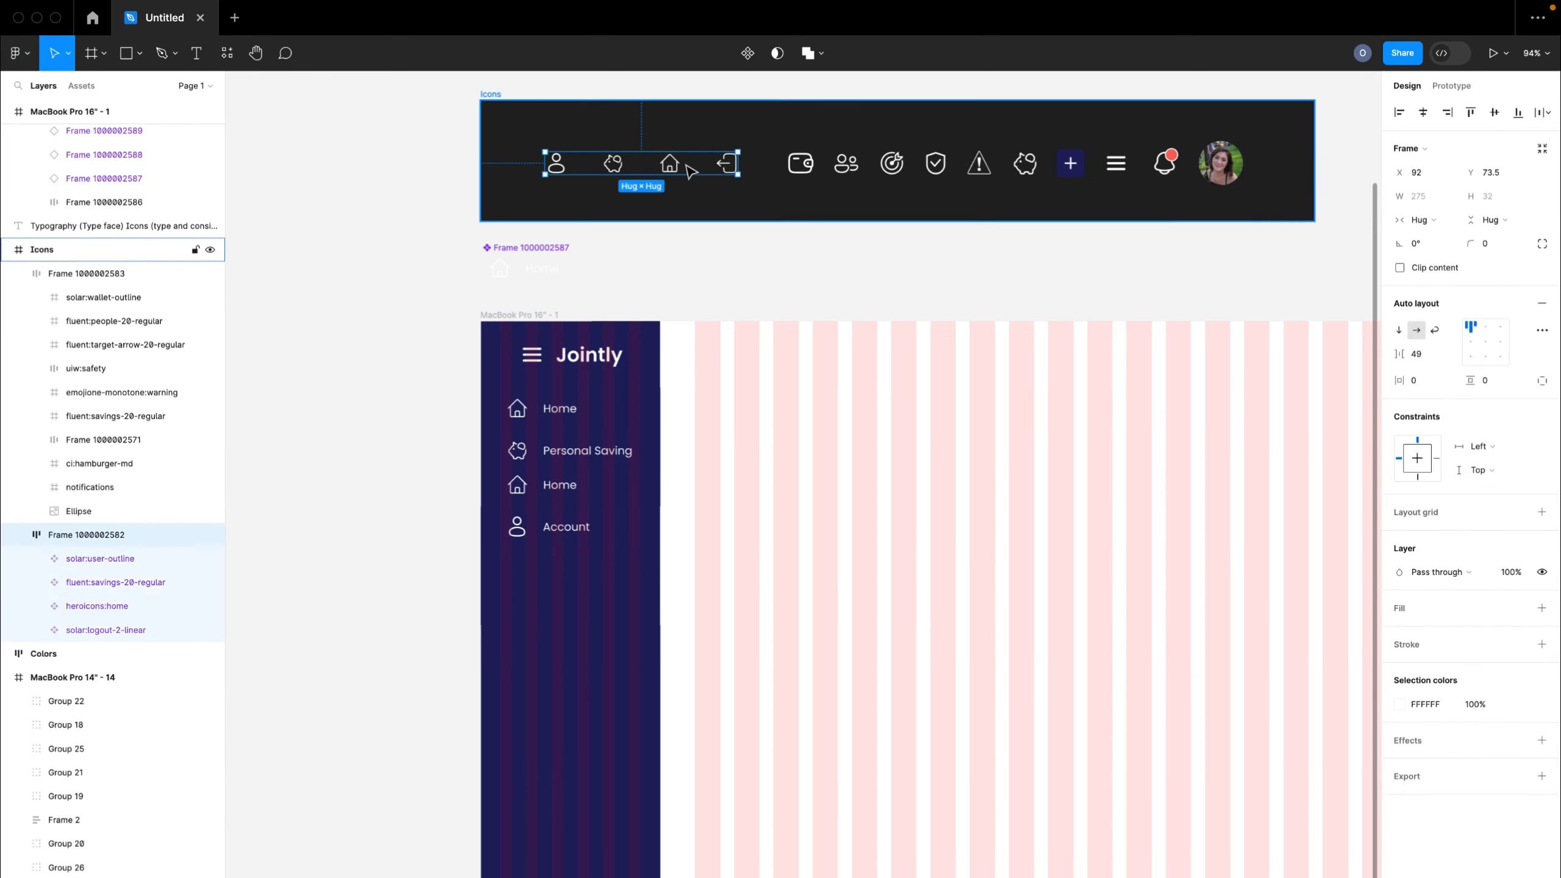
key("ctrl+v")
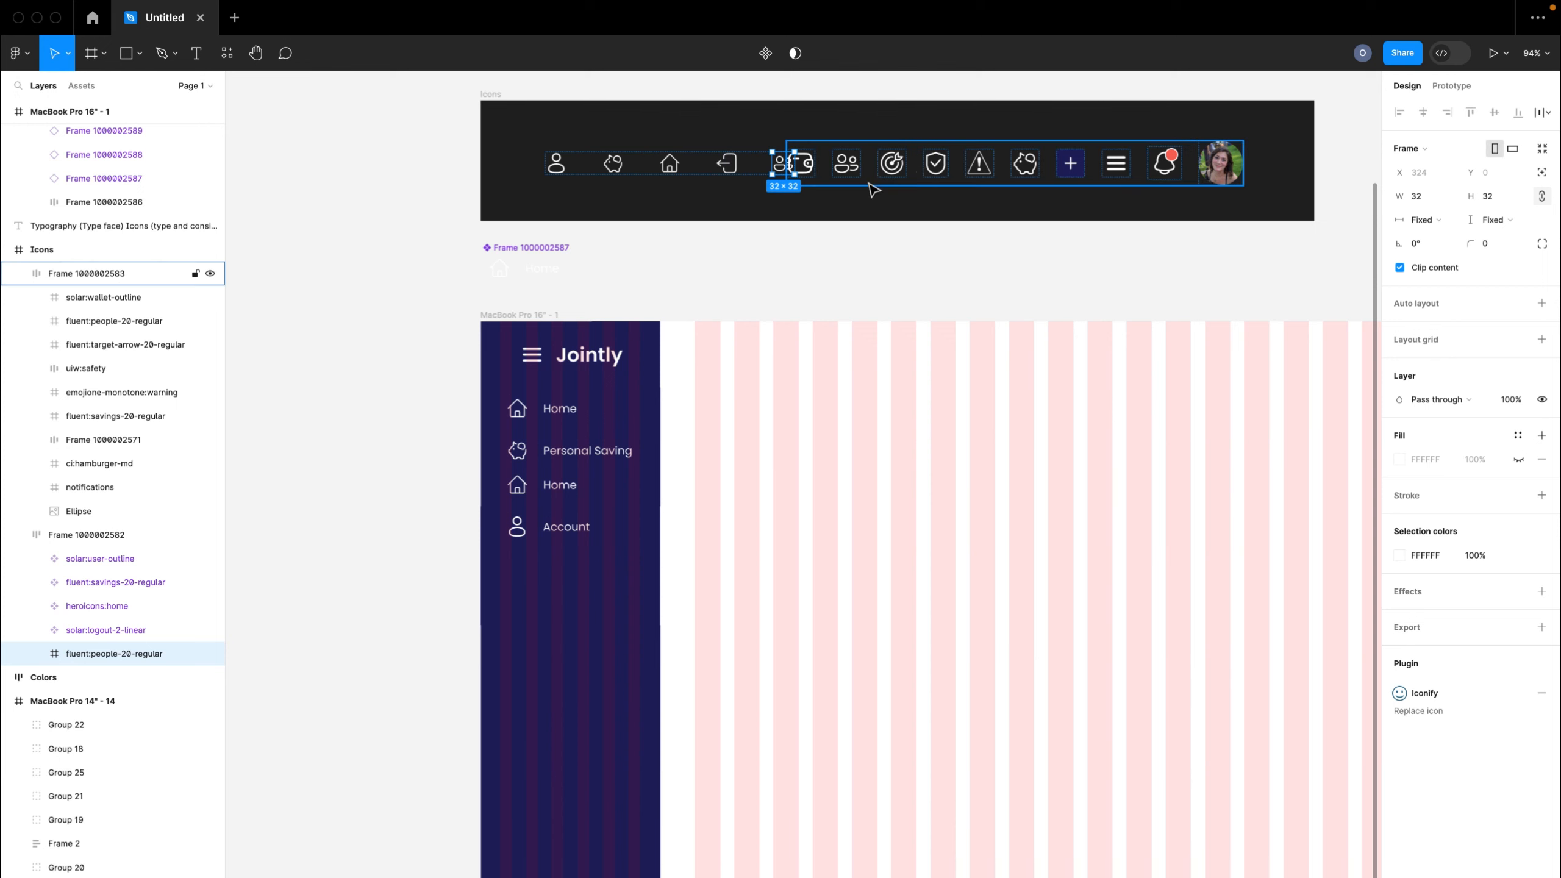
left_click_drag(995, 165, 1036, 165)
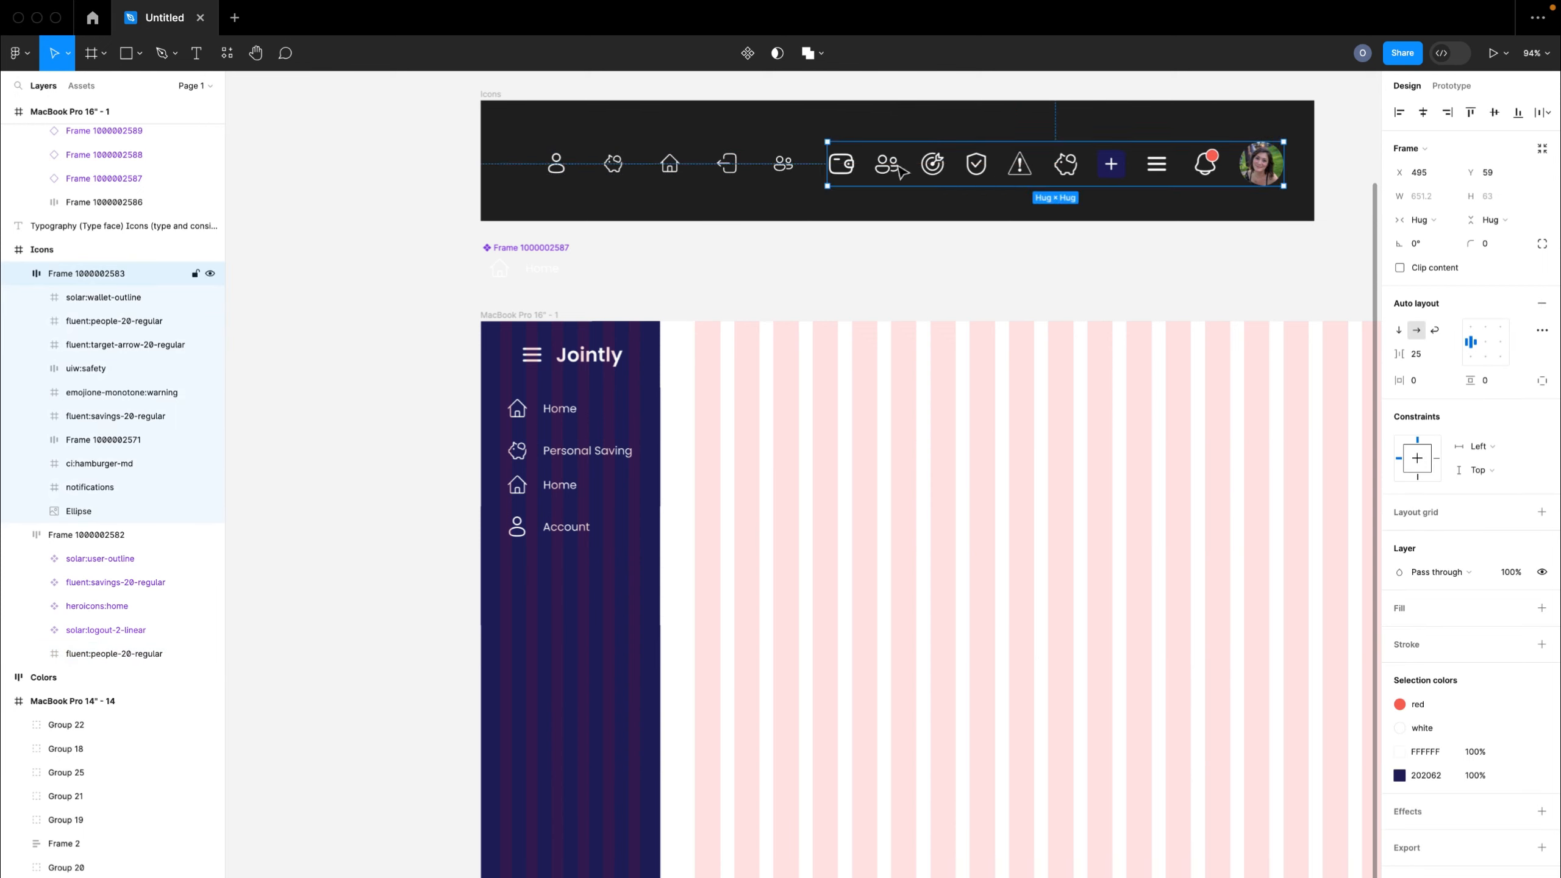
double_click(788, 165)
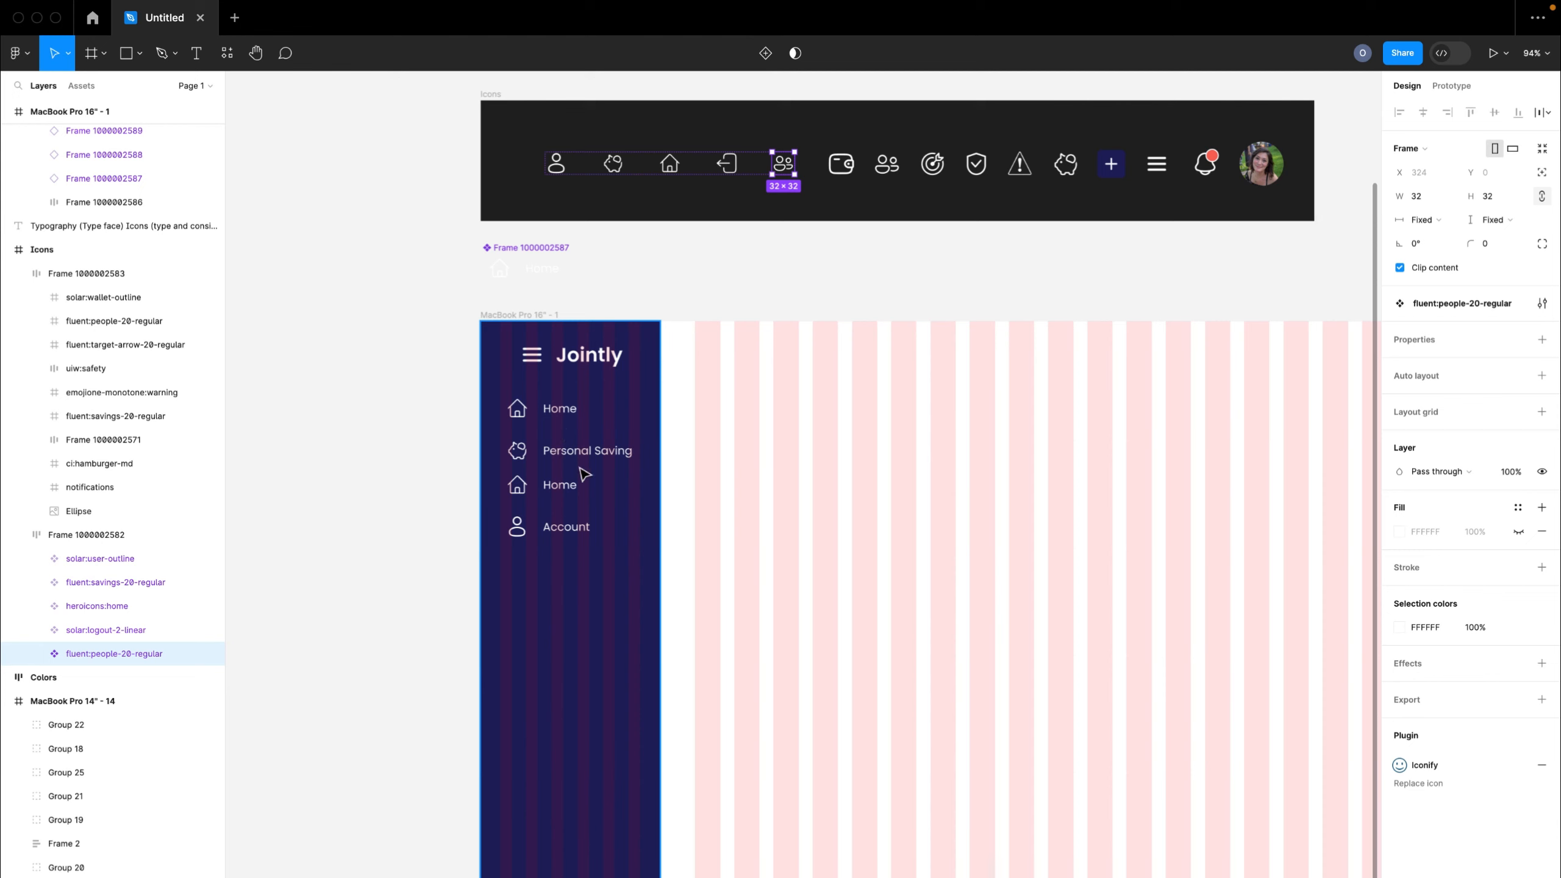
left_click(518, 255)
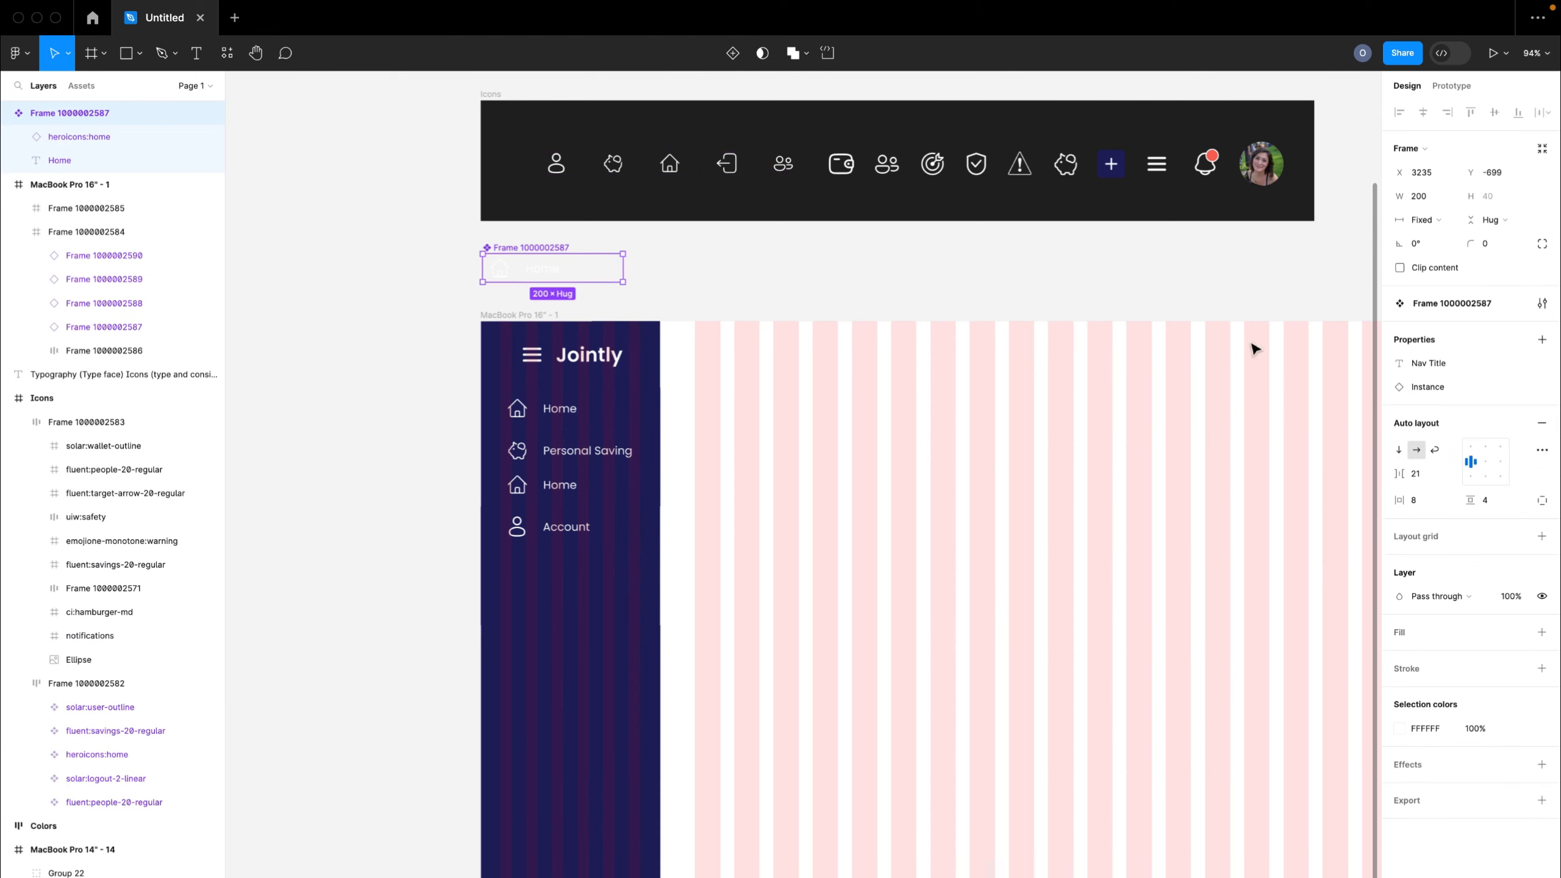
left_click(1541, 304)
left_click(1216, 246)
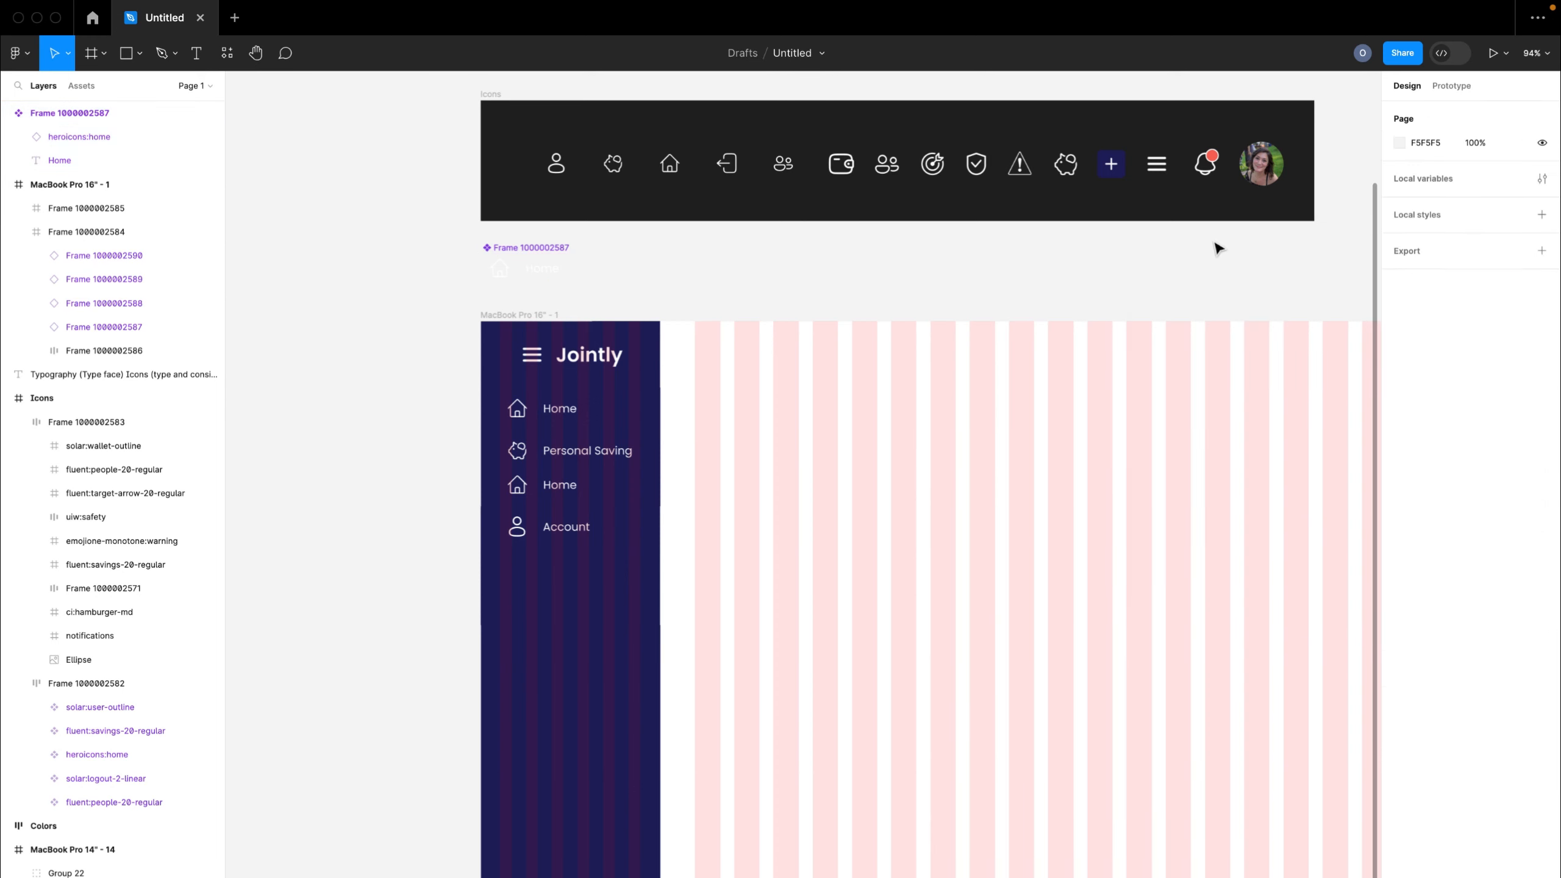
left_click(605, 272)
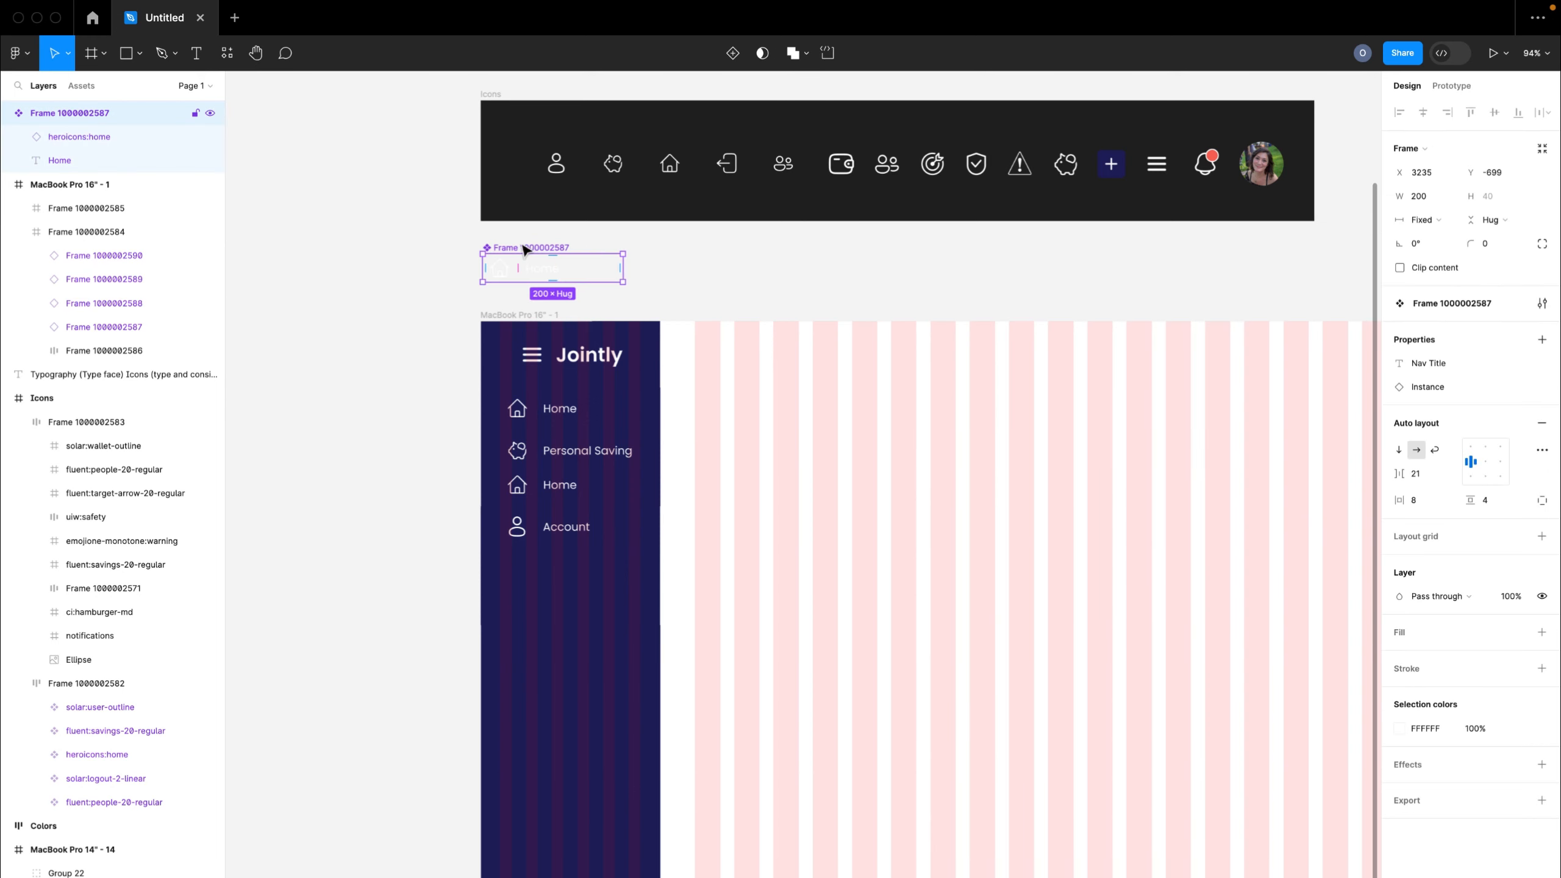
- Move the Colors swatches higher on the canvas to make space above the Icons frame
left_click(492, 95)
scroll(502, 104, "up", 3)
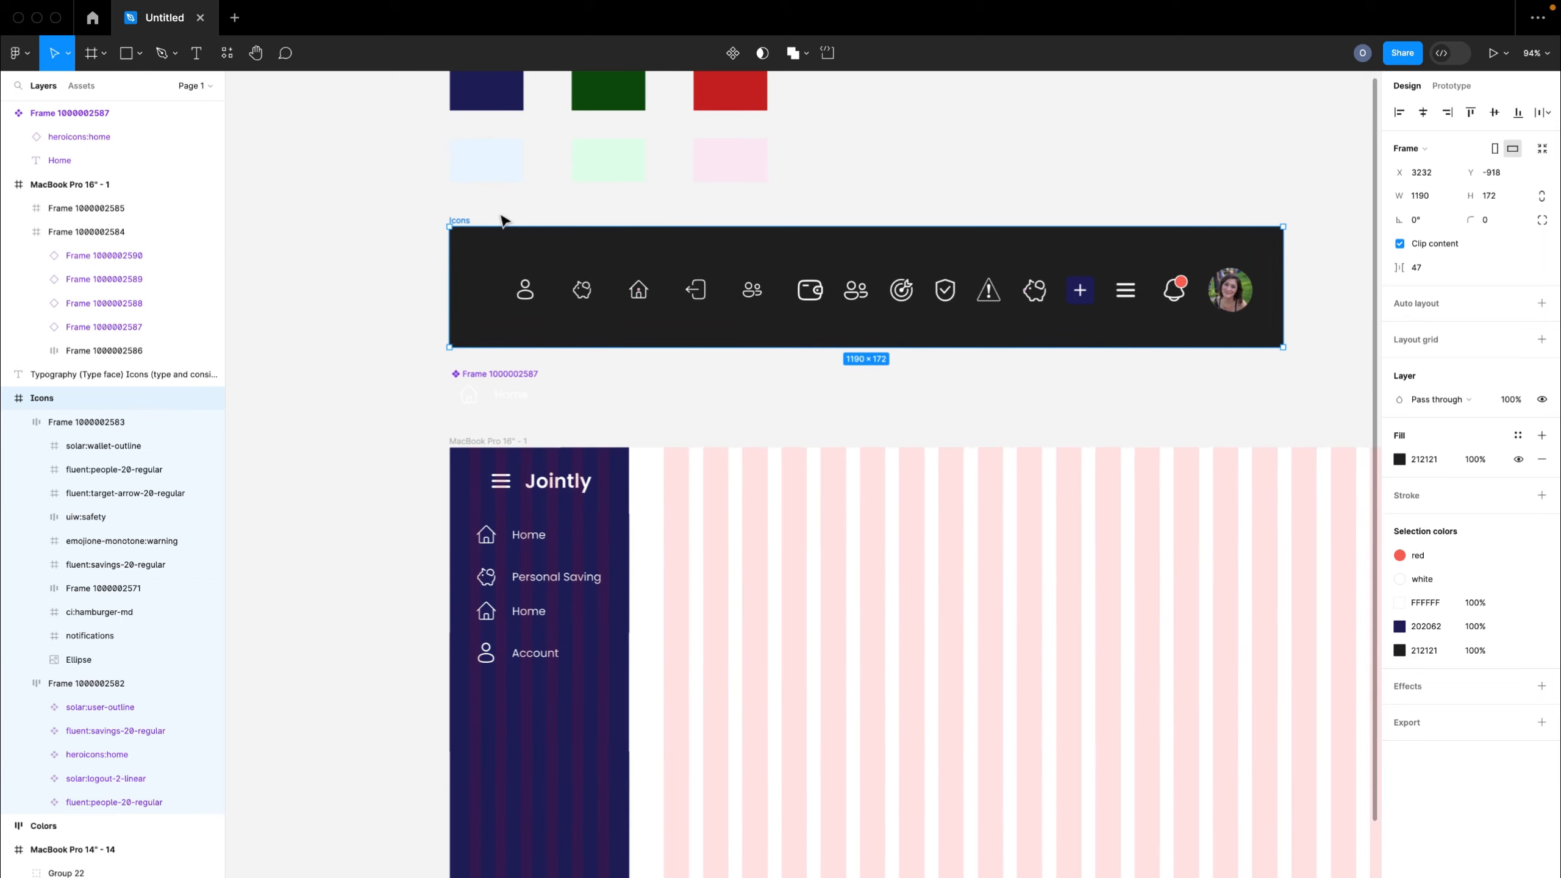
scroll(492, 209, "up", 4)
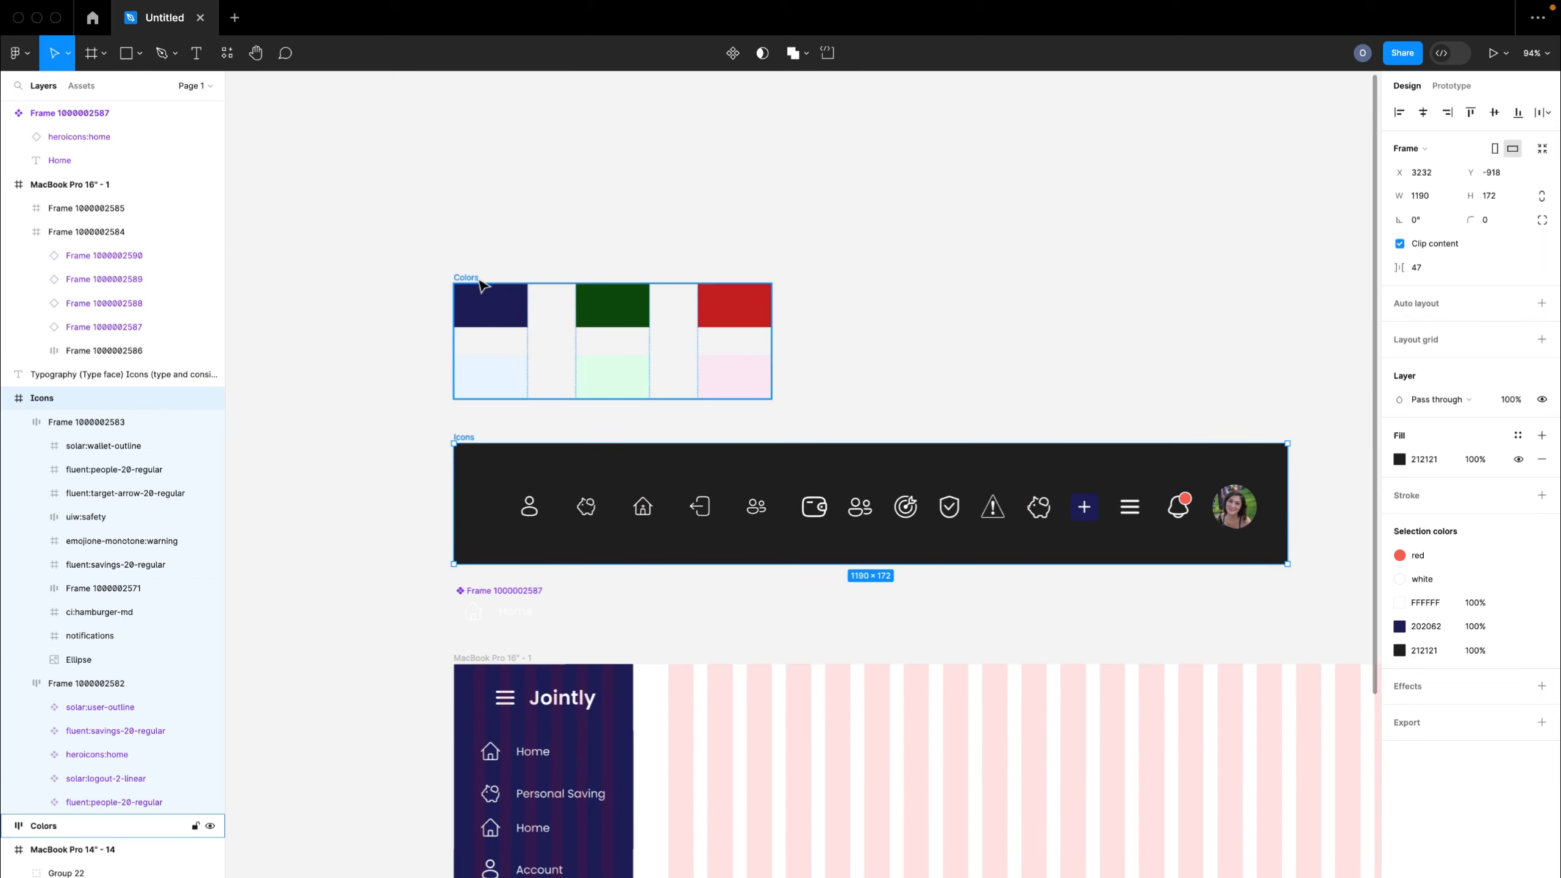
left_click_drag(481, 283, 481, 136)
- Extend the Icons frame upward to a height of 343 and place the navigation component inside it at X 89, Y 87
left_click(465, 439)
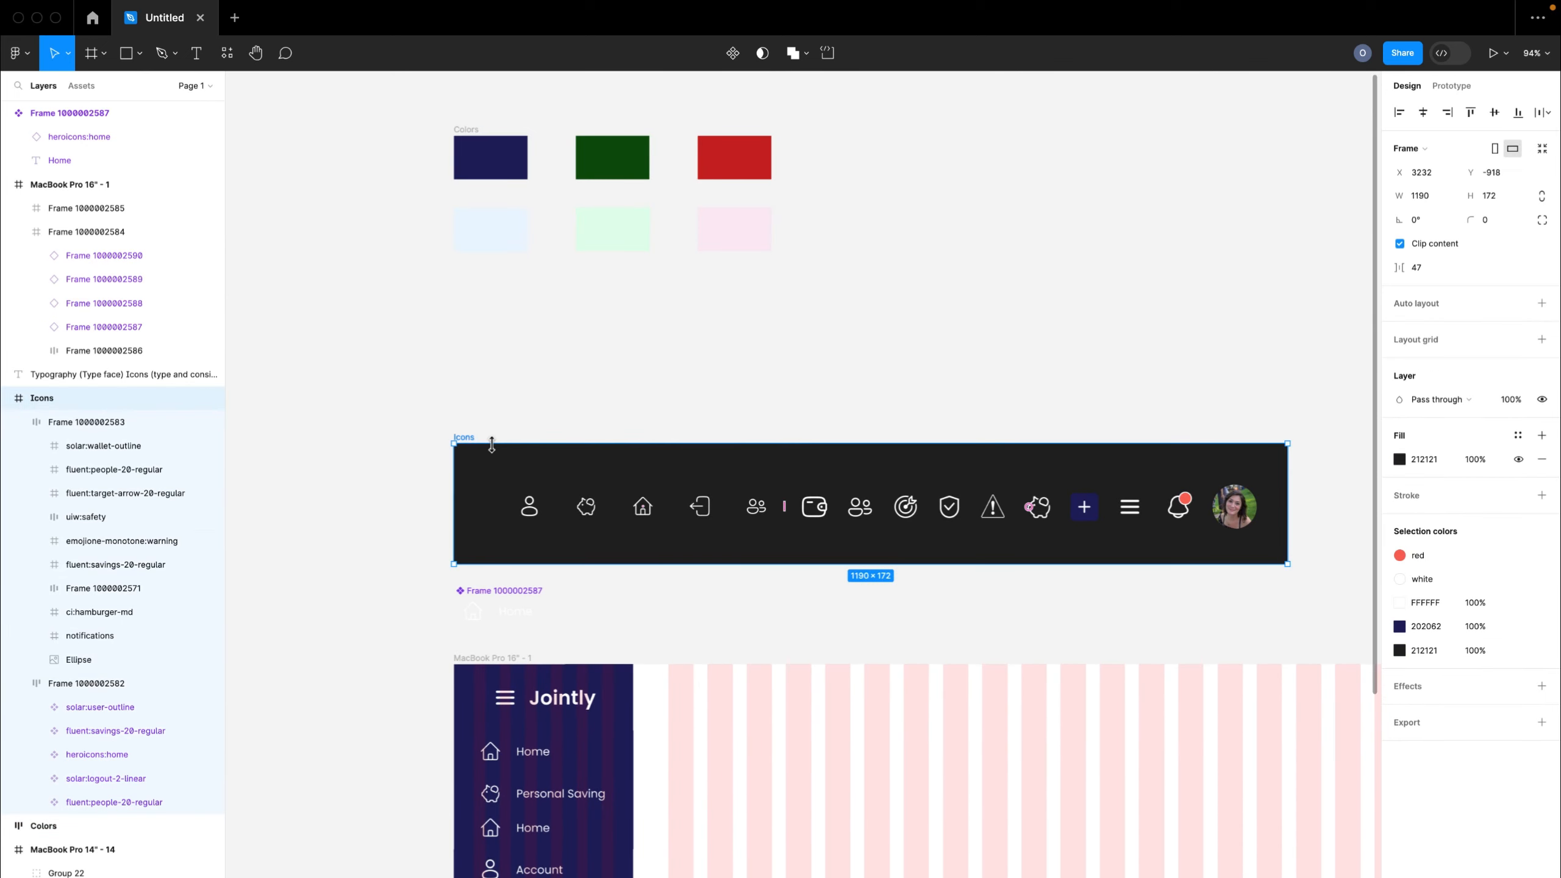
left_click_drag(491, 442, 491, 323)
left_click(470, 609)
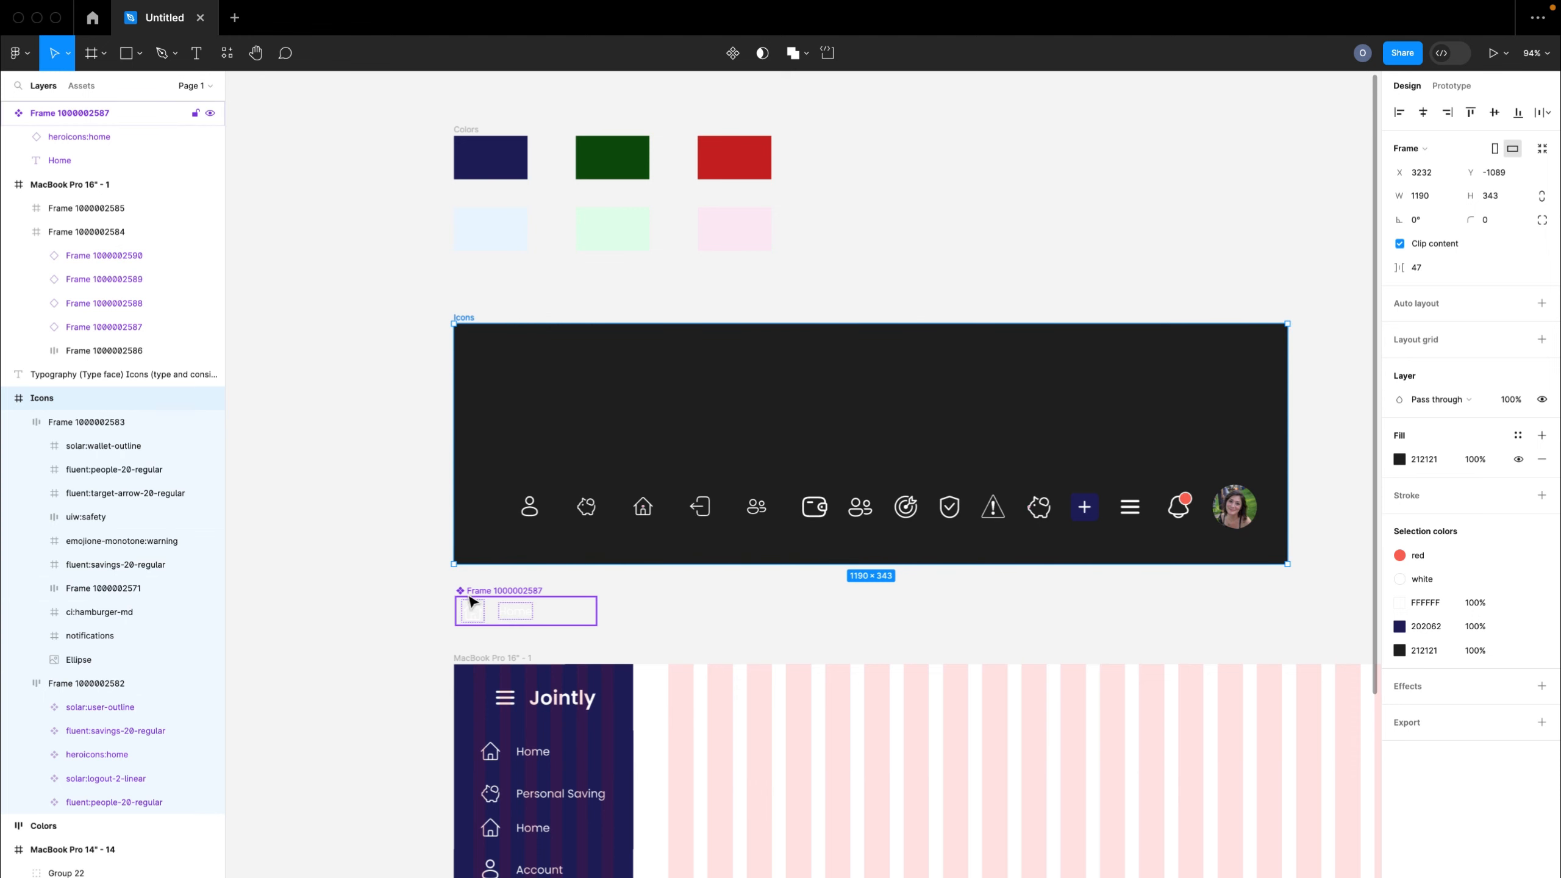
left_click_drag(506, 610, 566, 398)
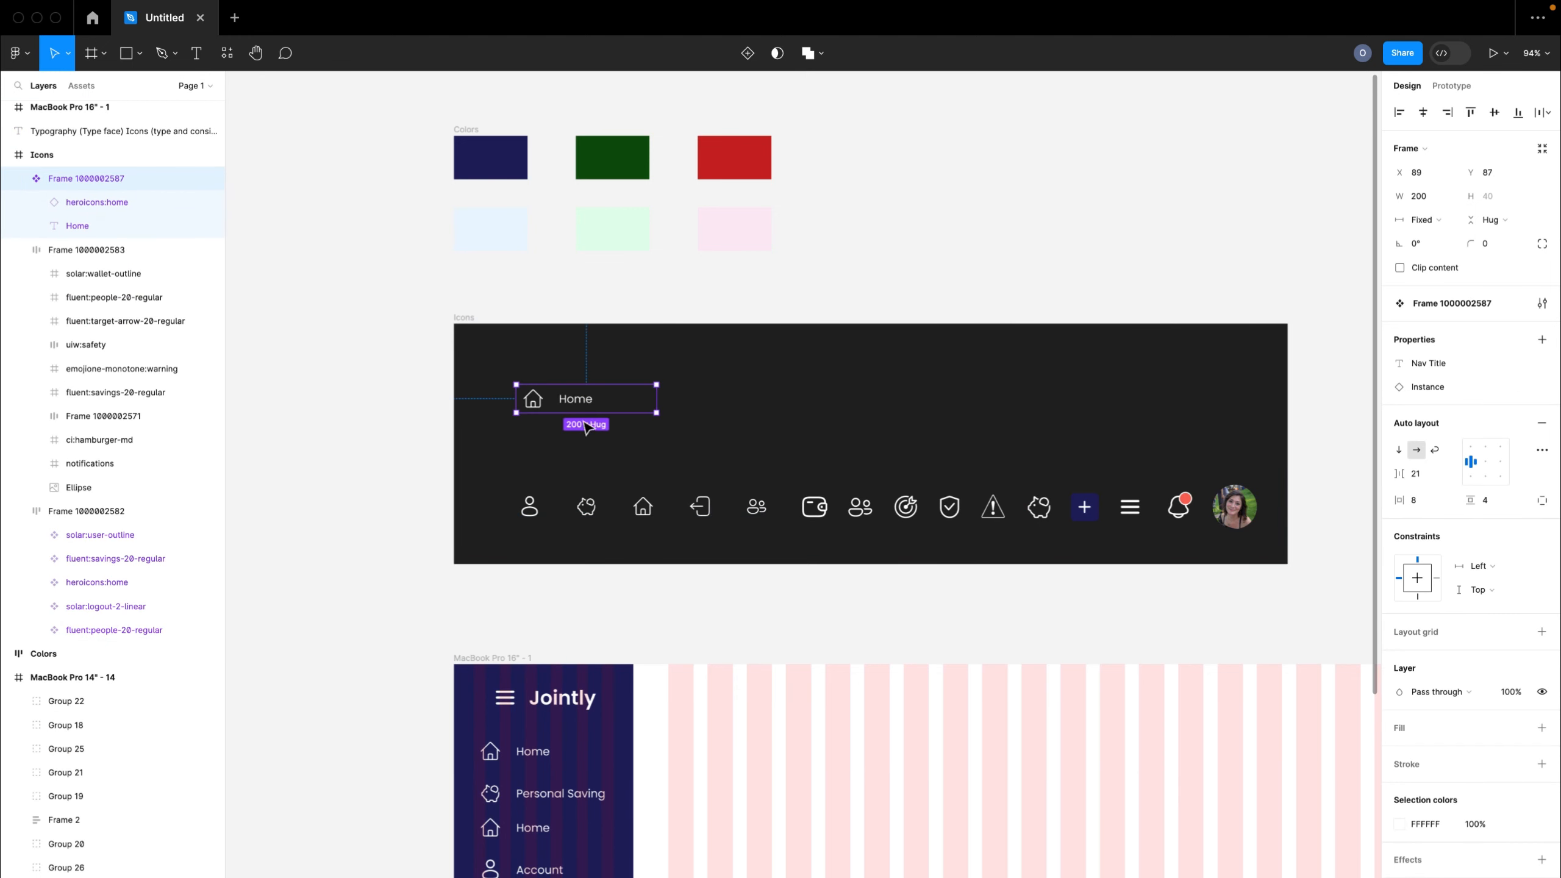
- Add fluent:people-20-regular to the preferred values of the navigation component's Instance swap property
scroll(562, 685, "down", 3)
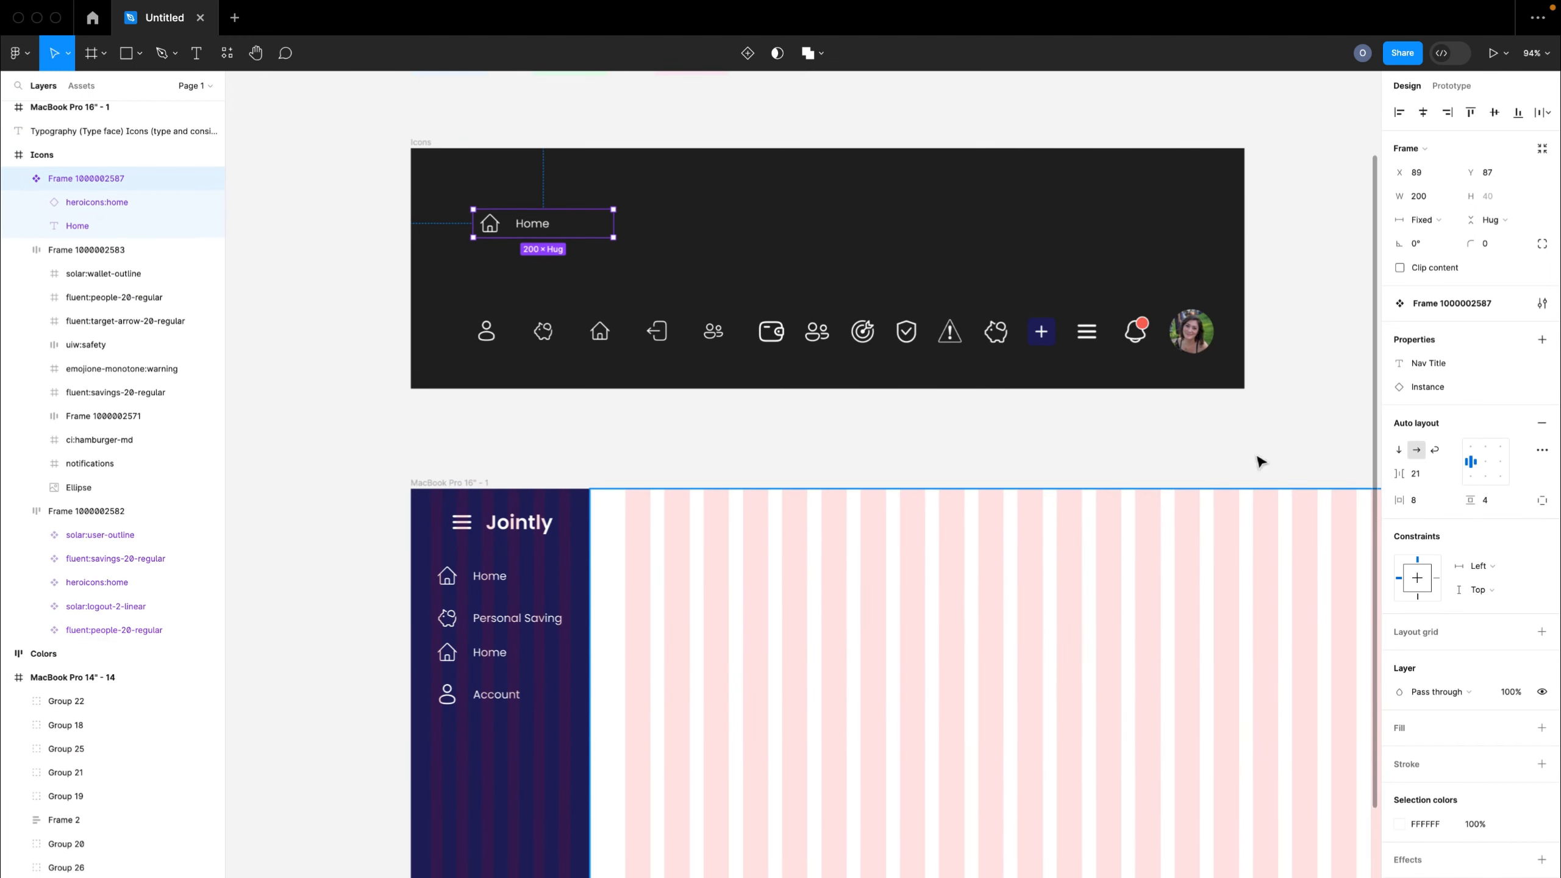
left_click(1517, 387)
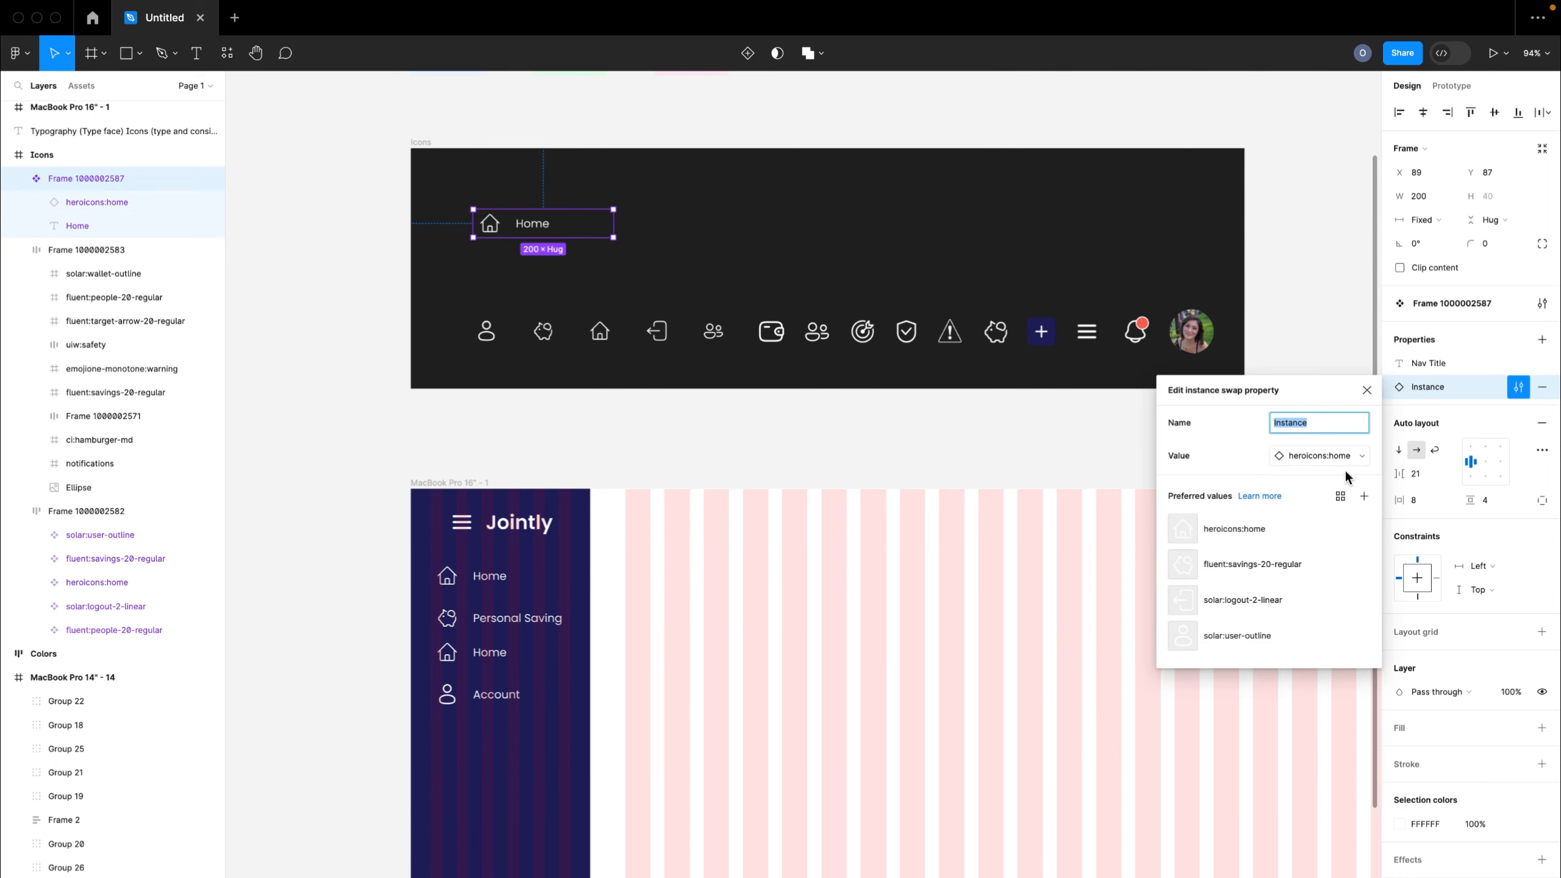
left_click(1364, 497)
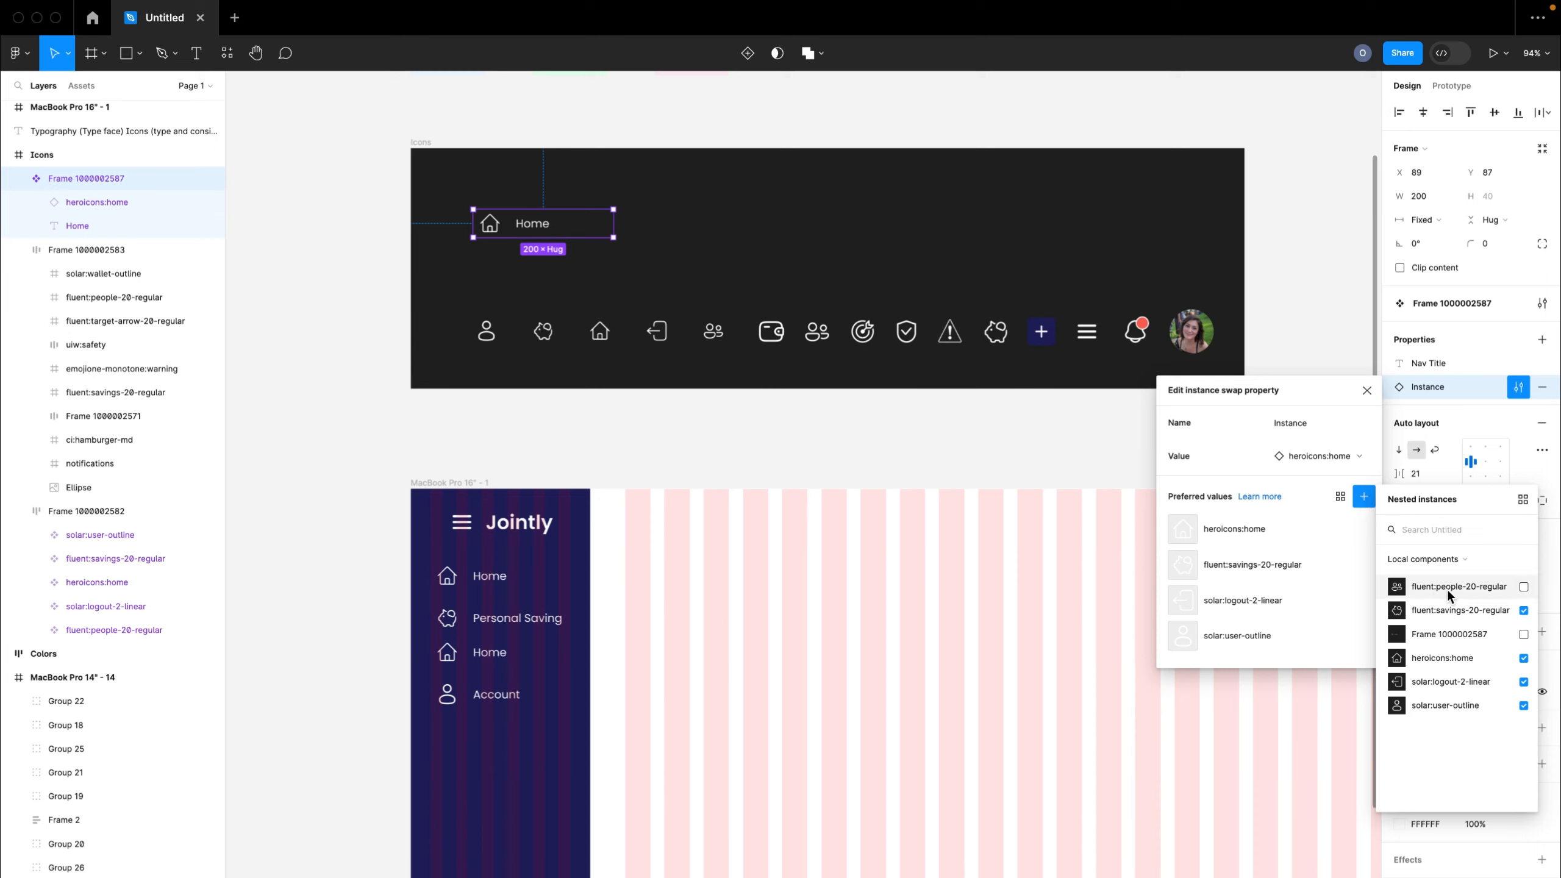
left_click(1524, 586)
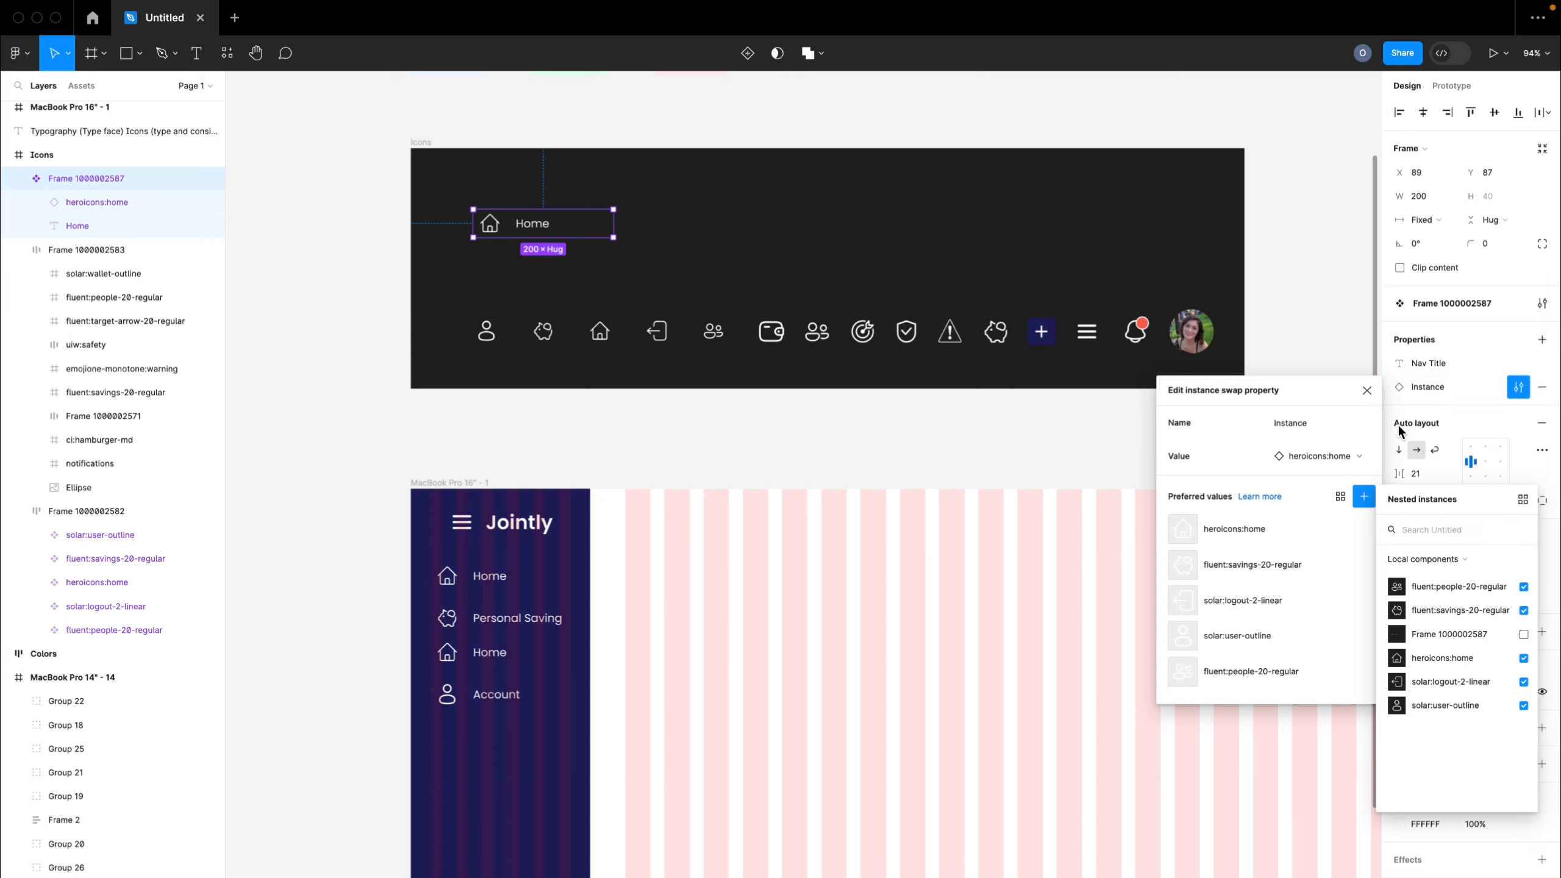
left_click(1367, 390)
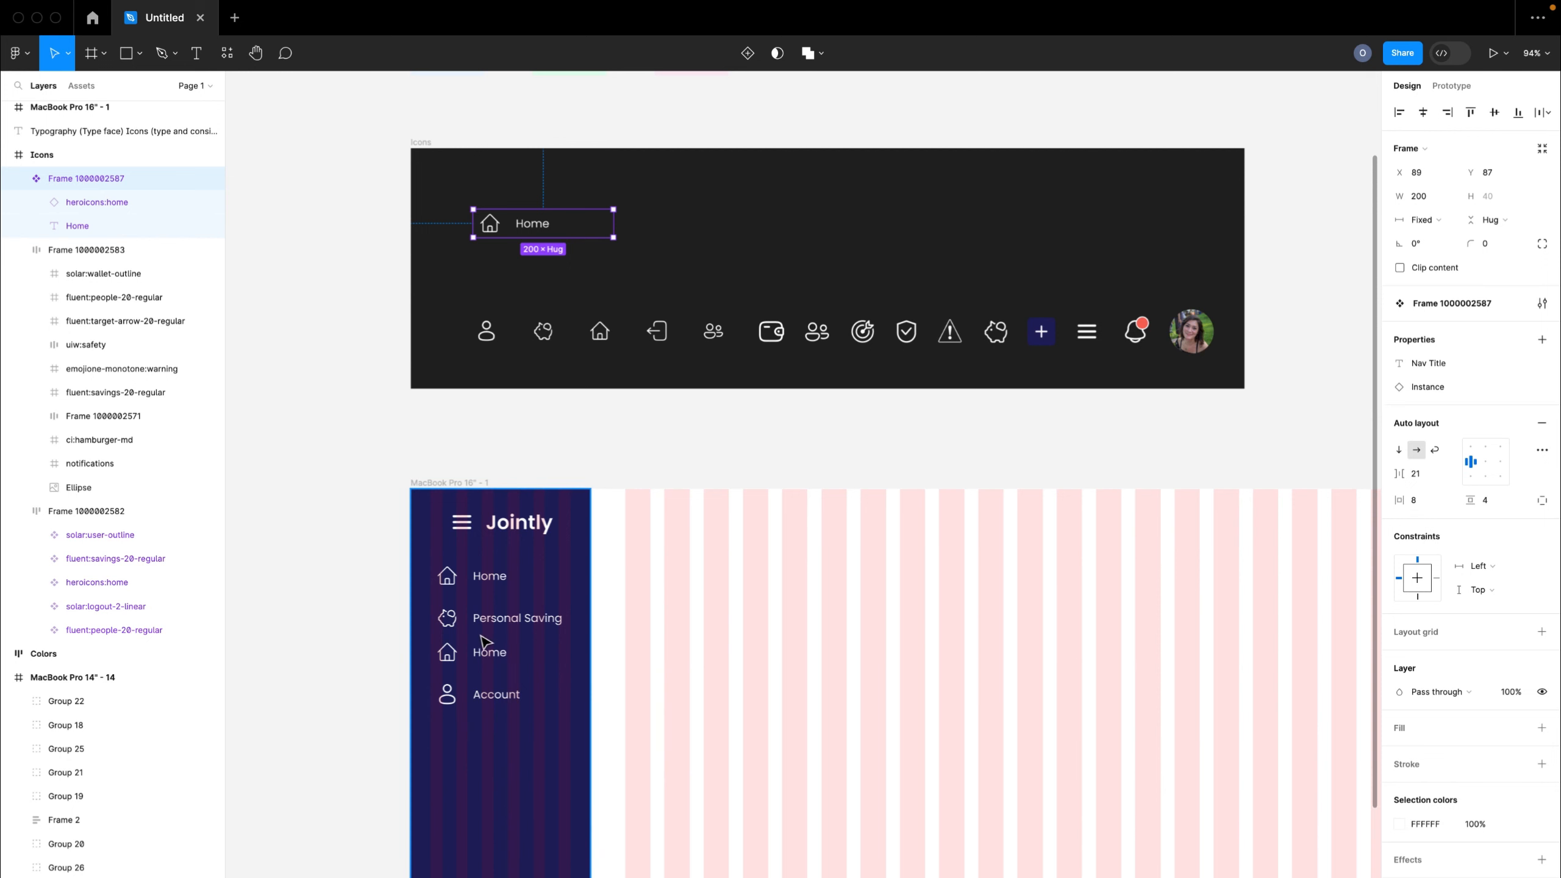
- Swap the third navigation item's icon to fluent:people-20-regular and set its title to Group Savings
triple_click(480, 657)
left_click(515, 662)
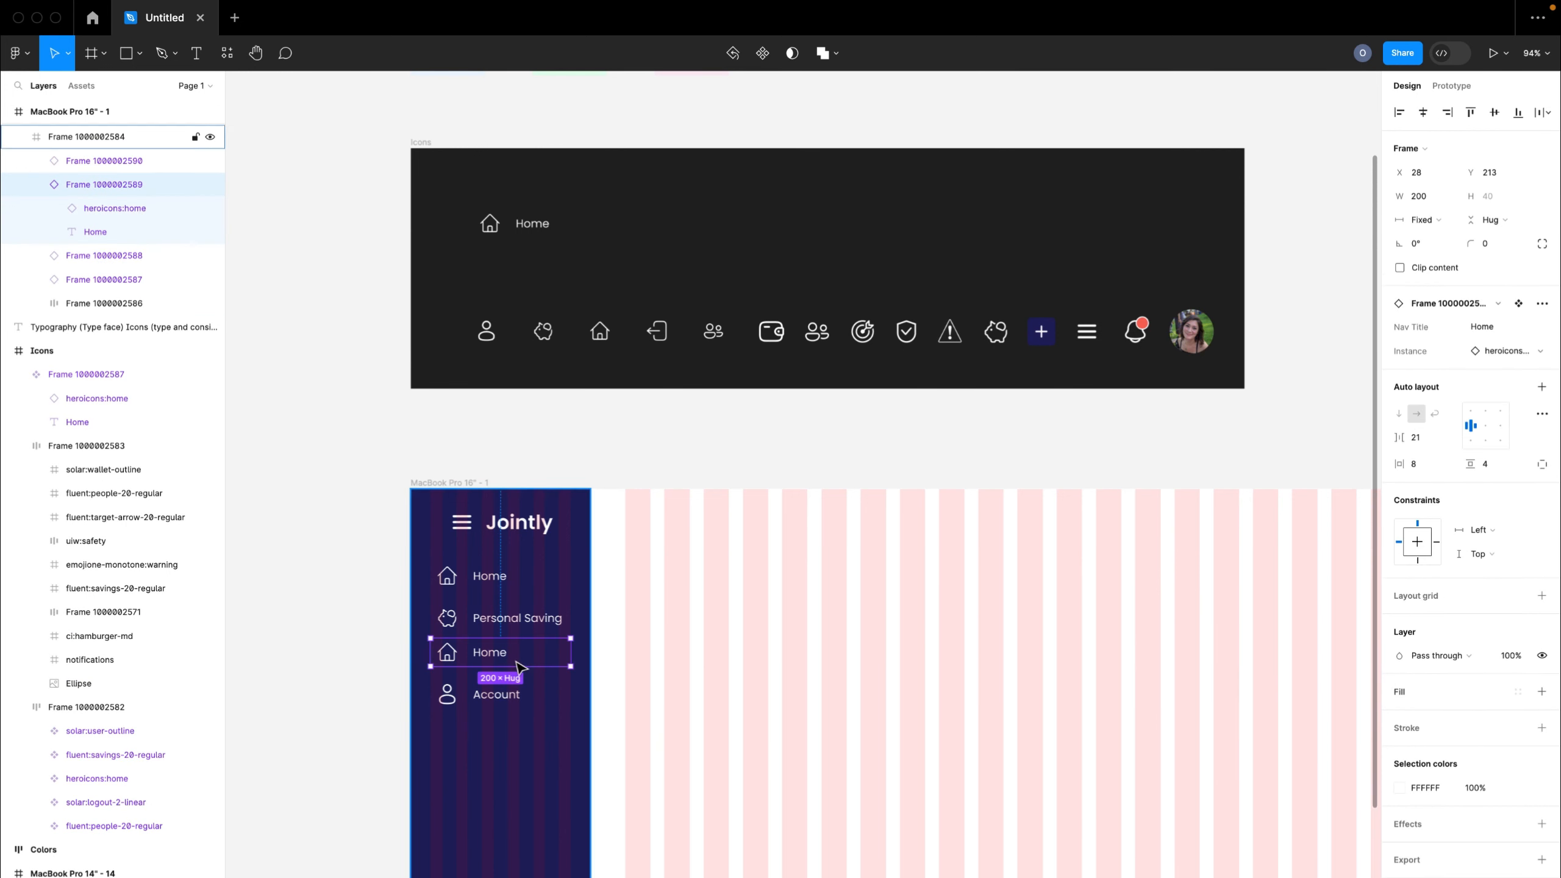
scroll(519, 666, "up", 5)
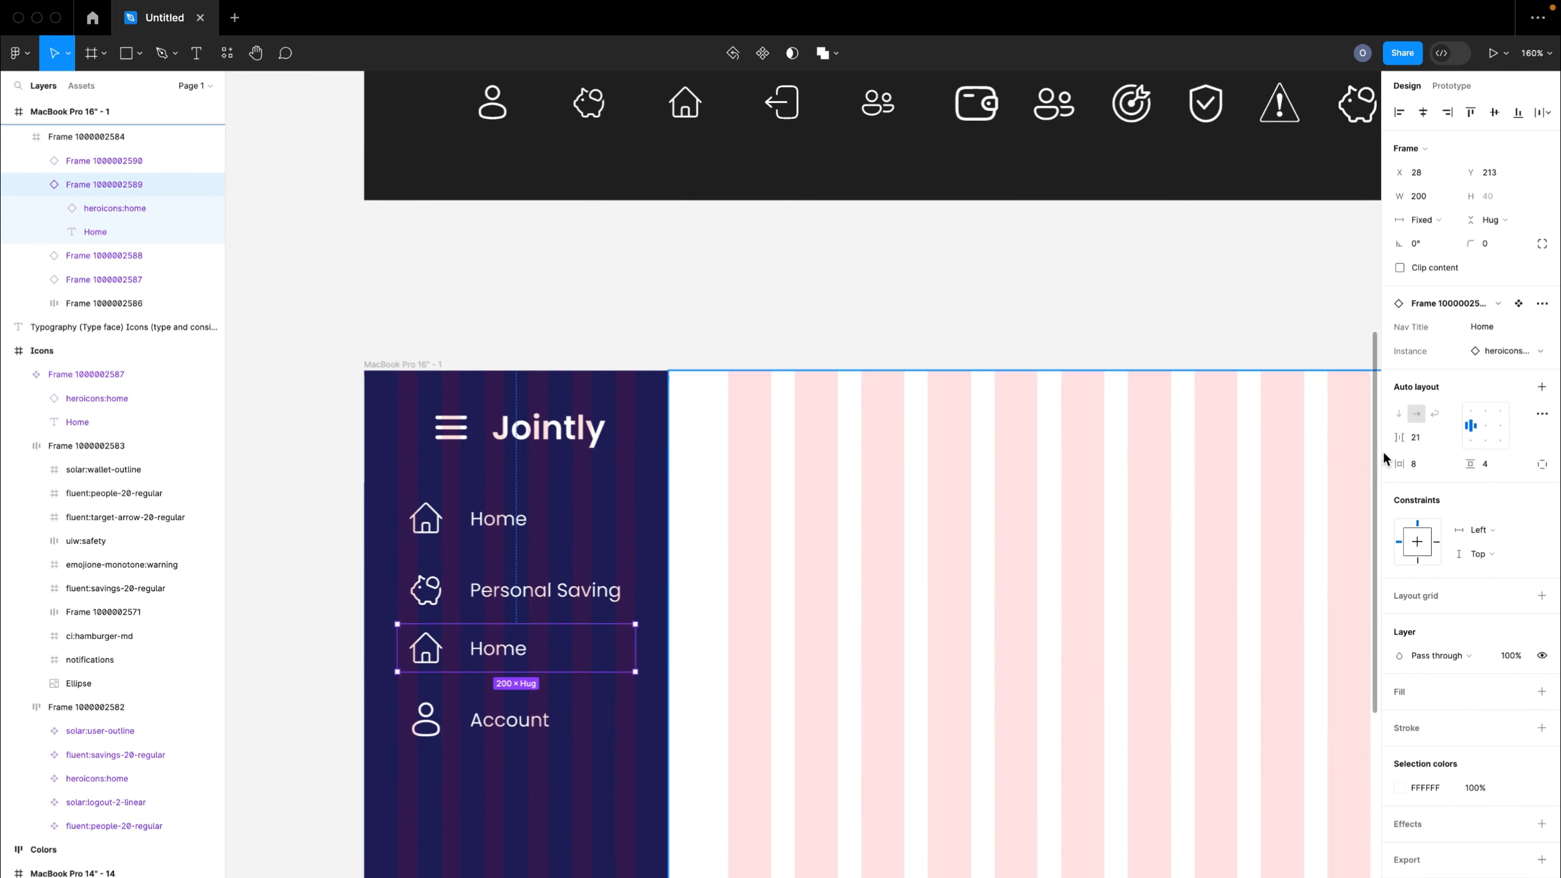
left_click(1510, 358)
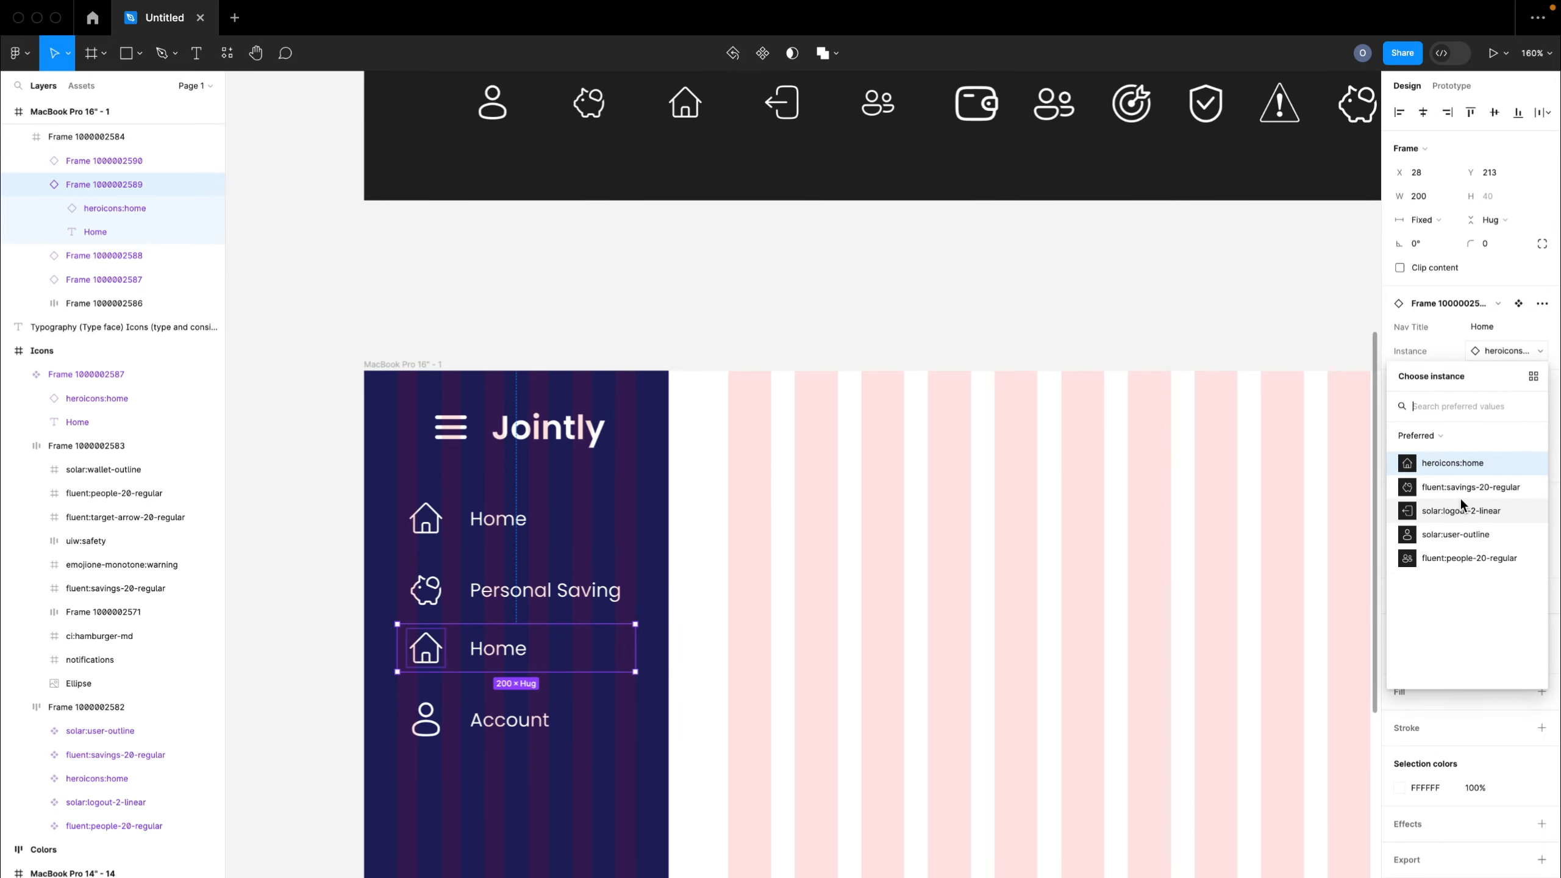
left_click(1444, 557)
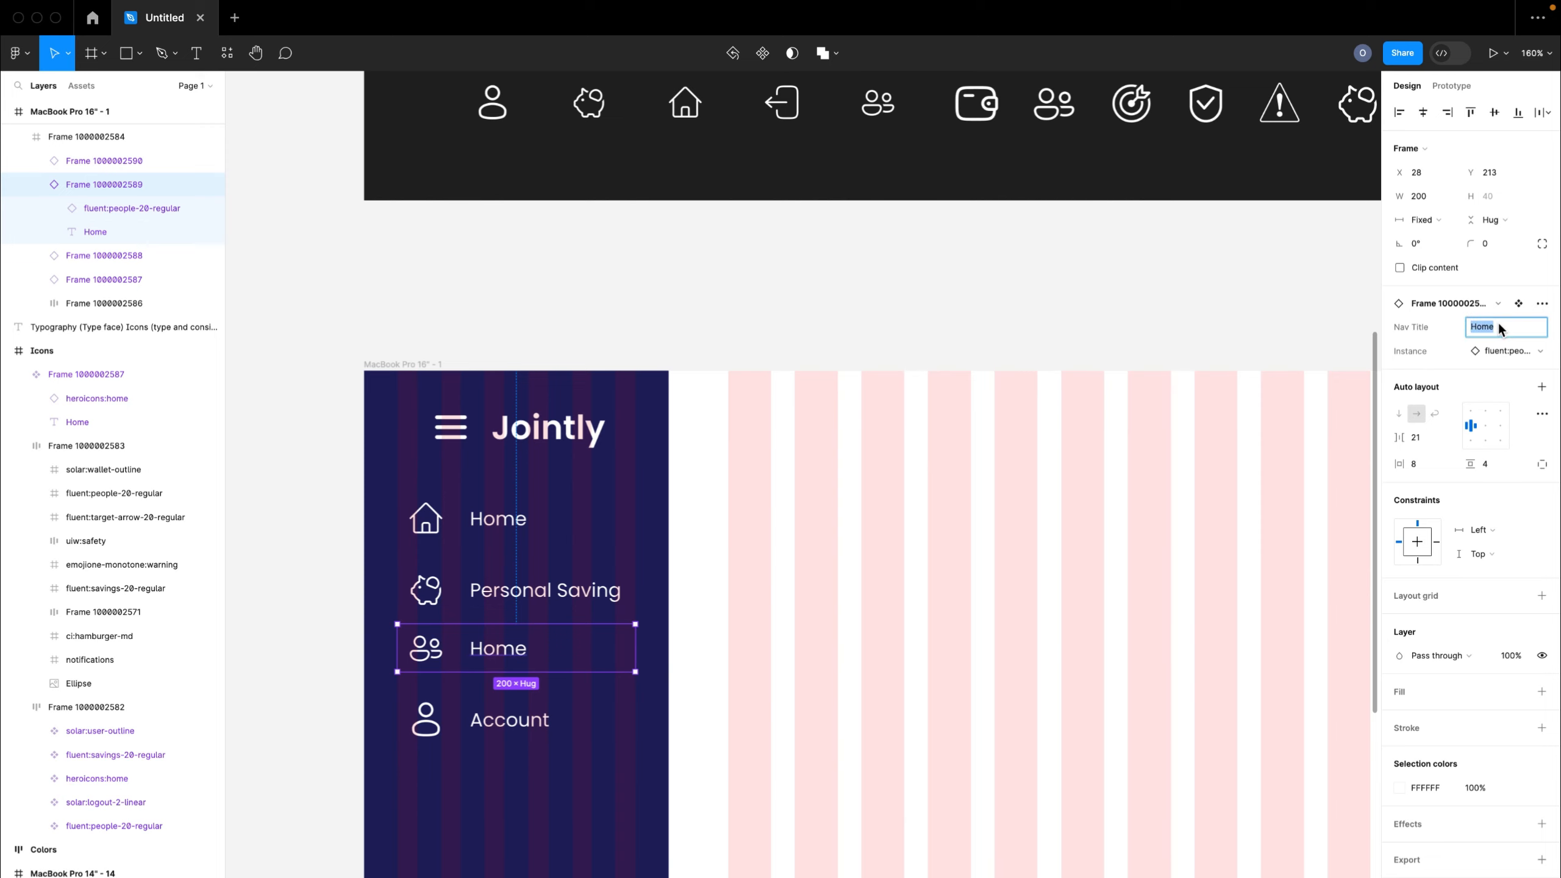
type("Group Savings")
left_click(296, 624)
scroll(296, 623, "down", 5)
scroll(299, 624, "up", 5)
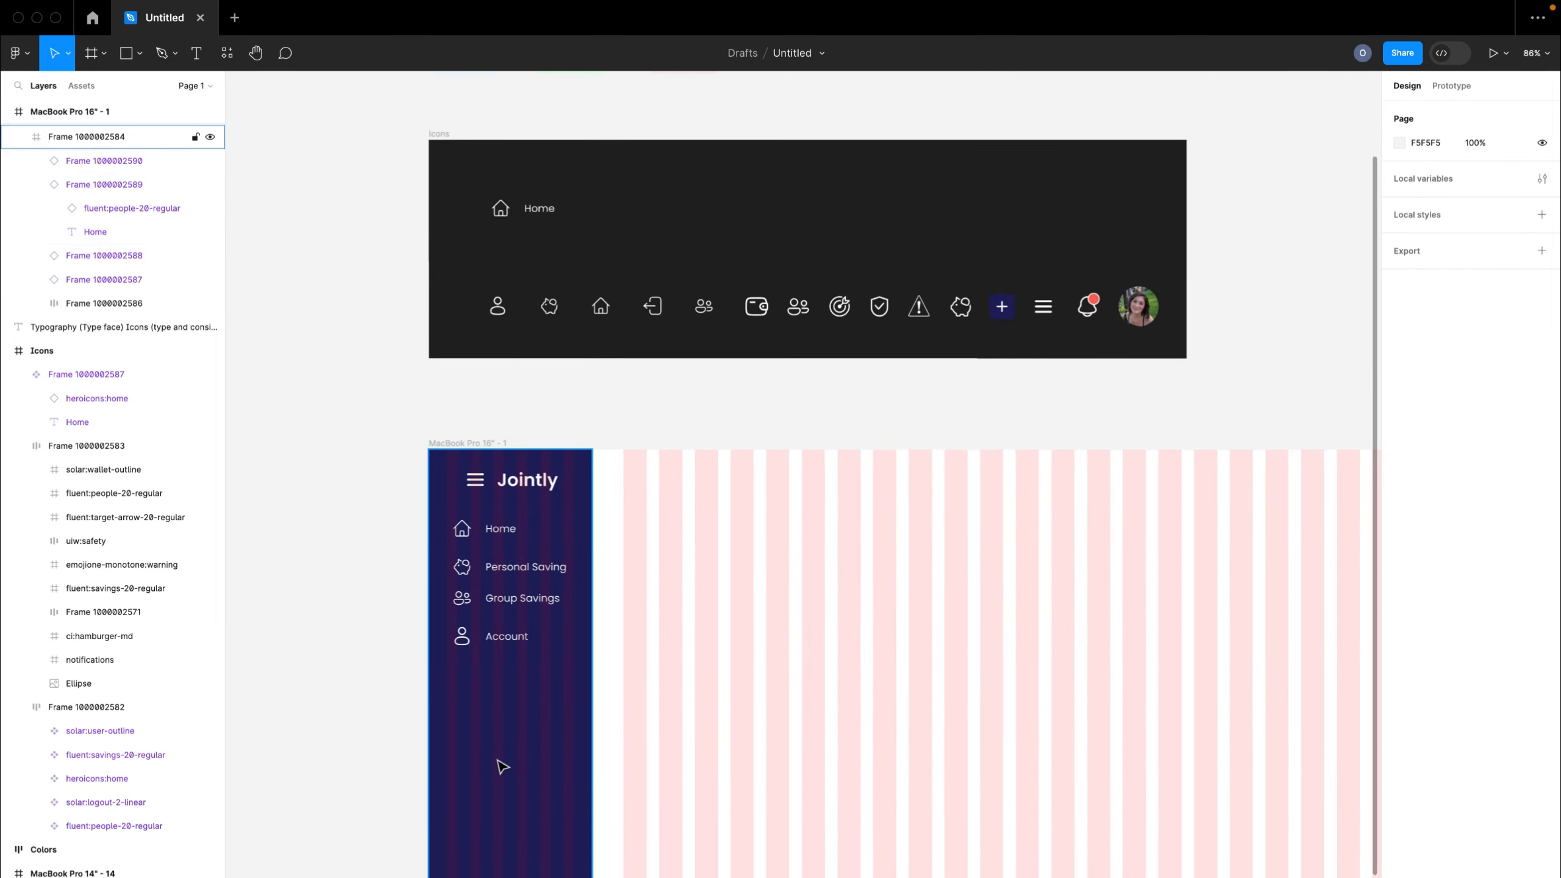
scroll(620, 736, "down", 3)
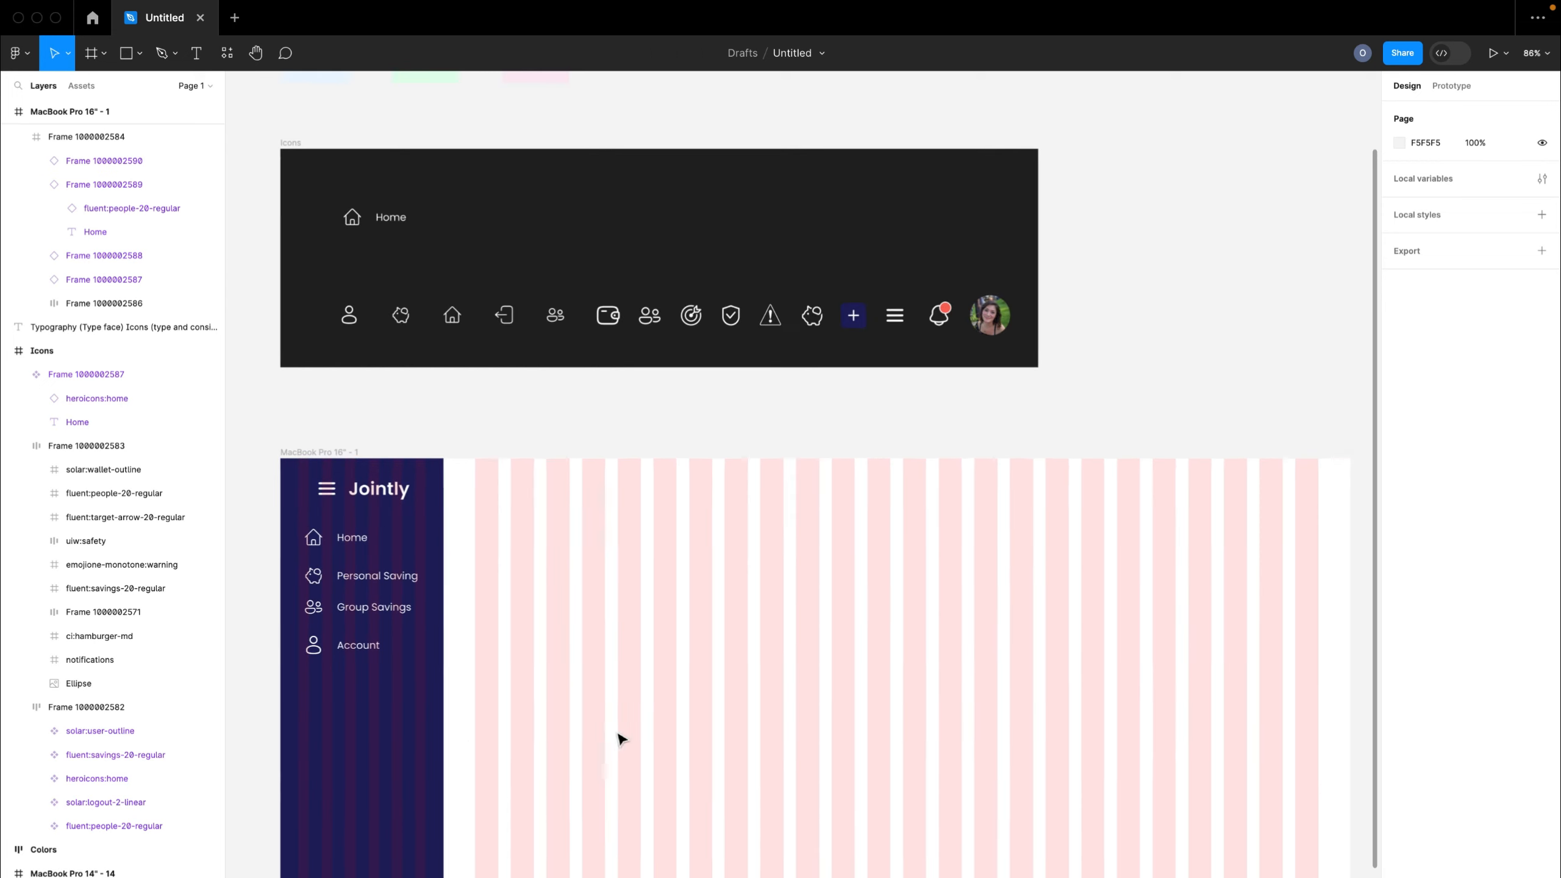
- Add the text "Welcome to Your Dashboard" at the content area's first column and shift it slightly lower
scroll(541, 606, "down", 3)
scroll(541, 605, "left", 2)
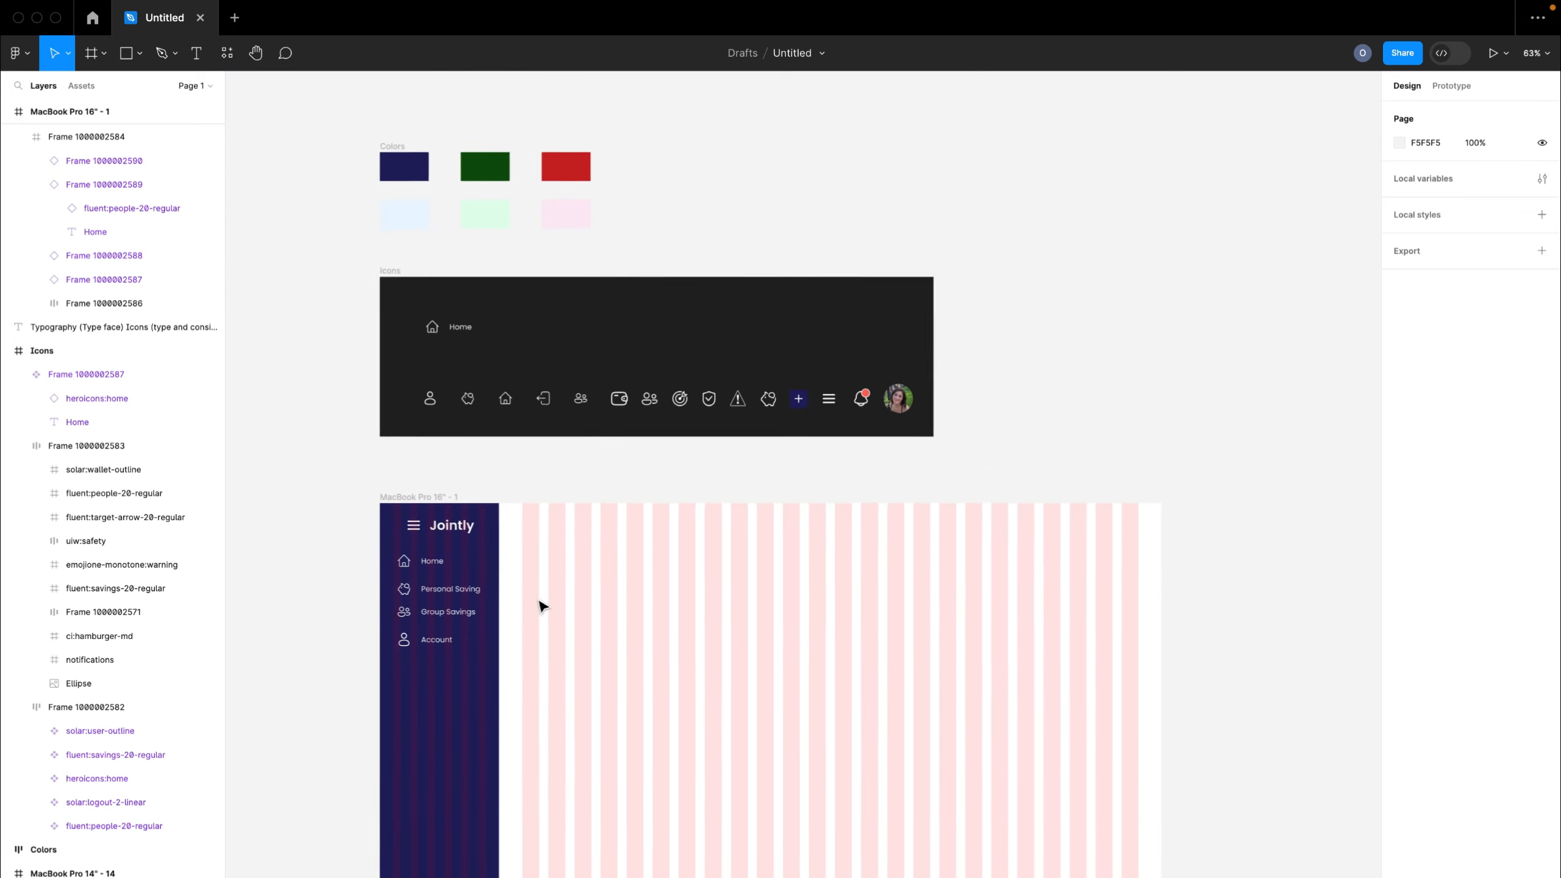
scroll(541, 605, "up", 4)
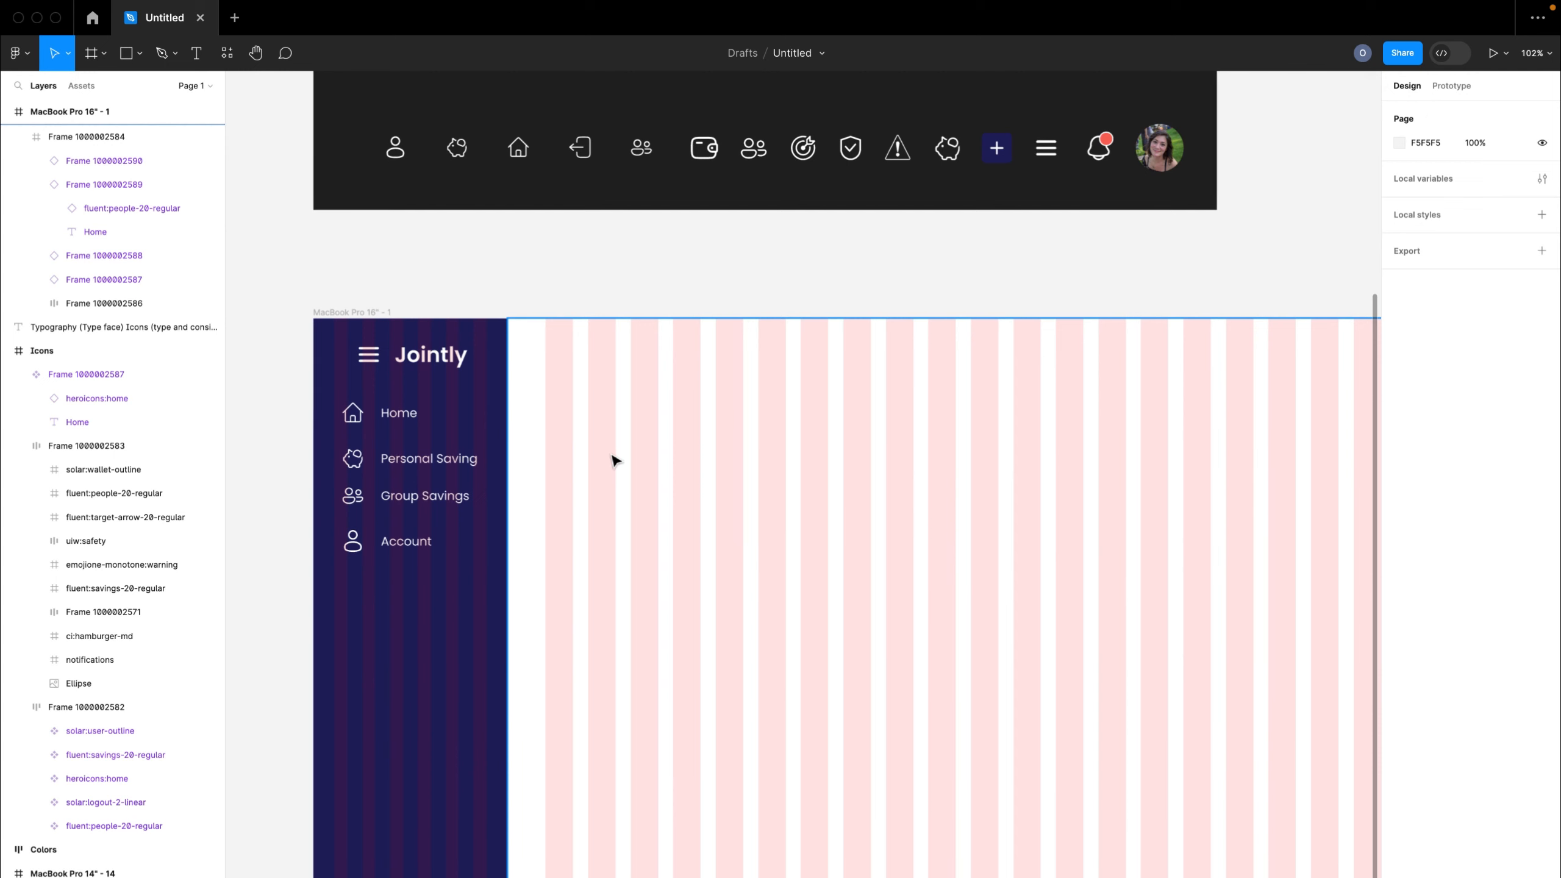
key("t")
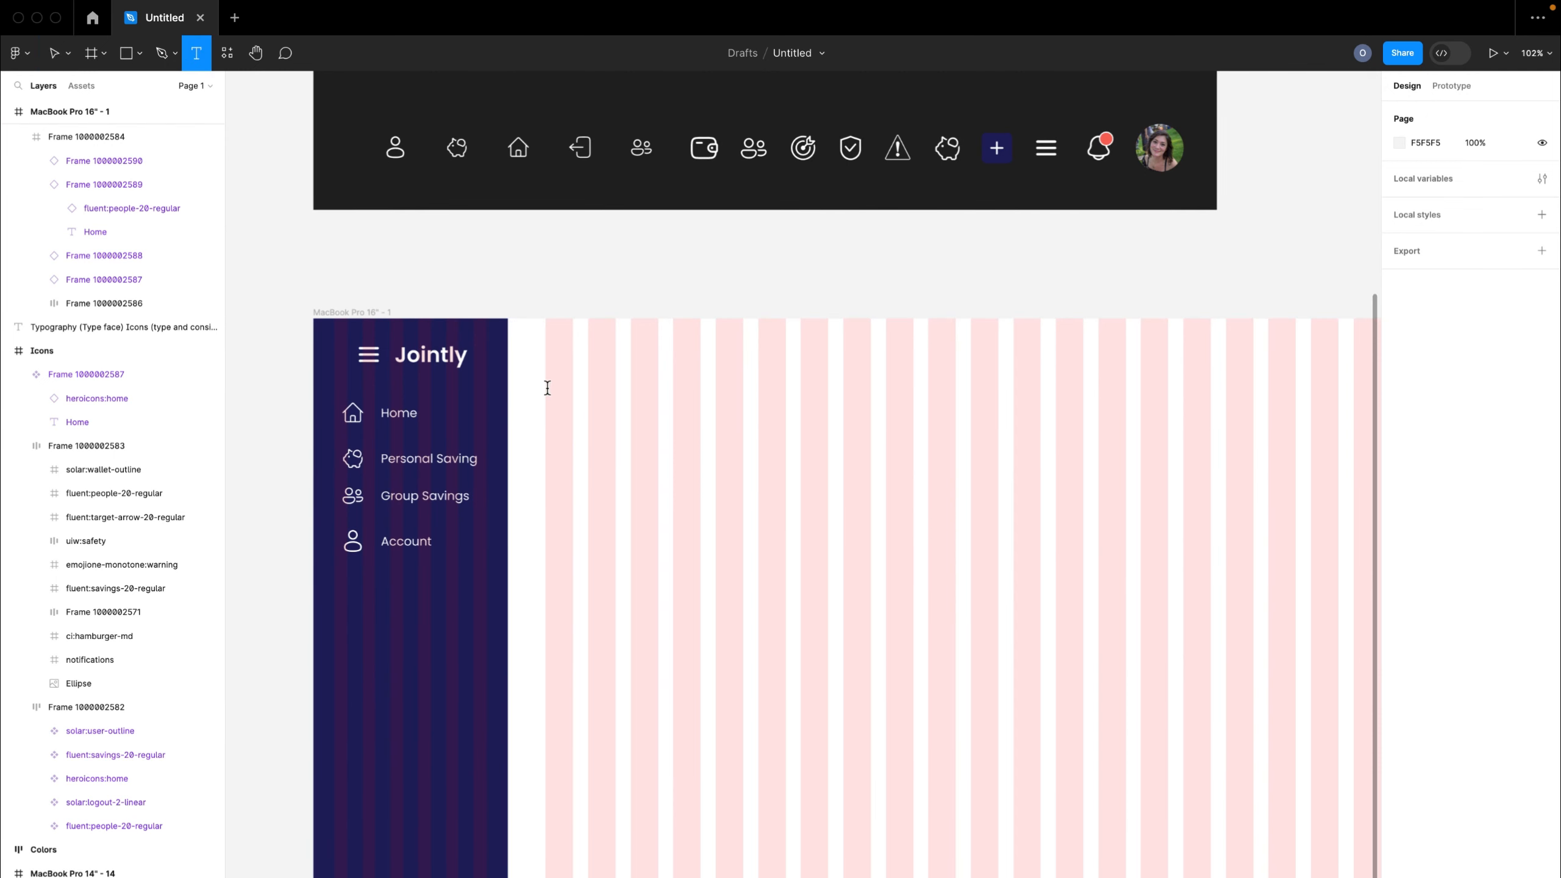
left_click(547, 387)
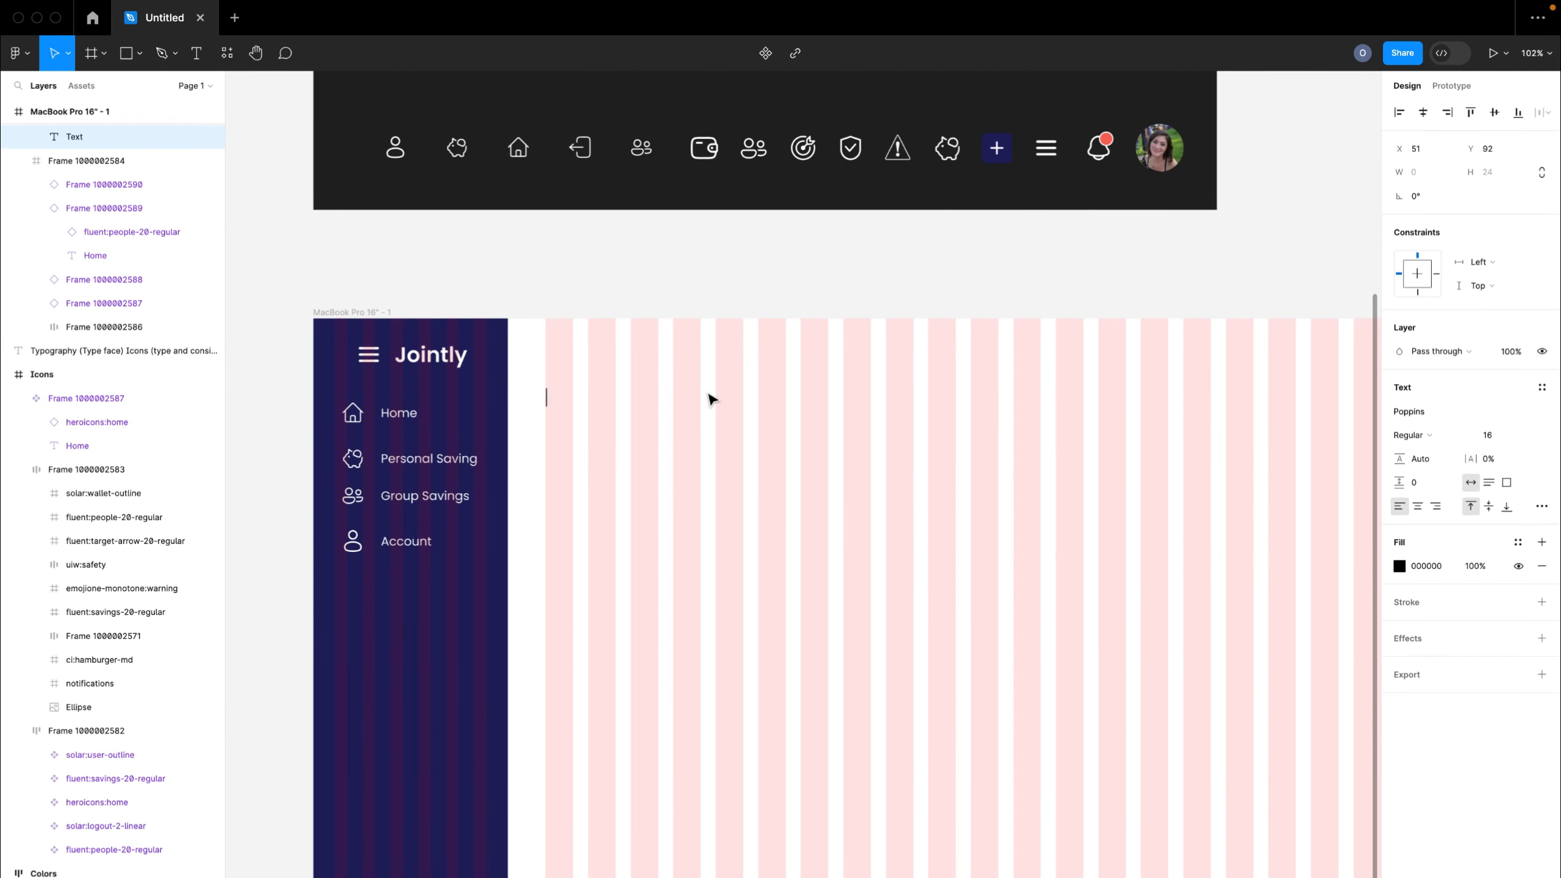
type("Welcome to Y")
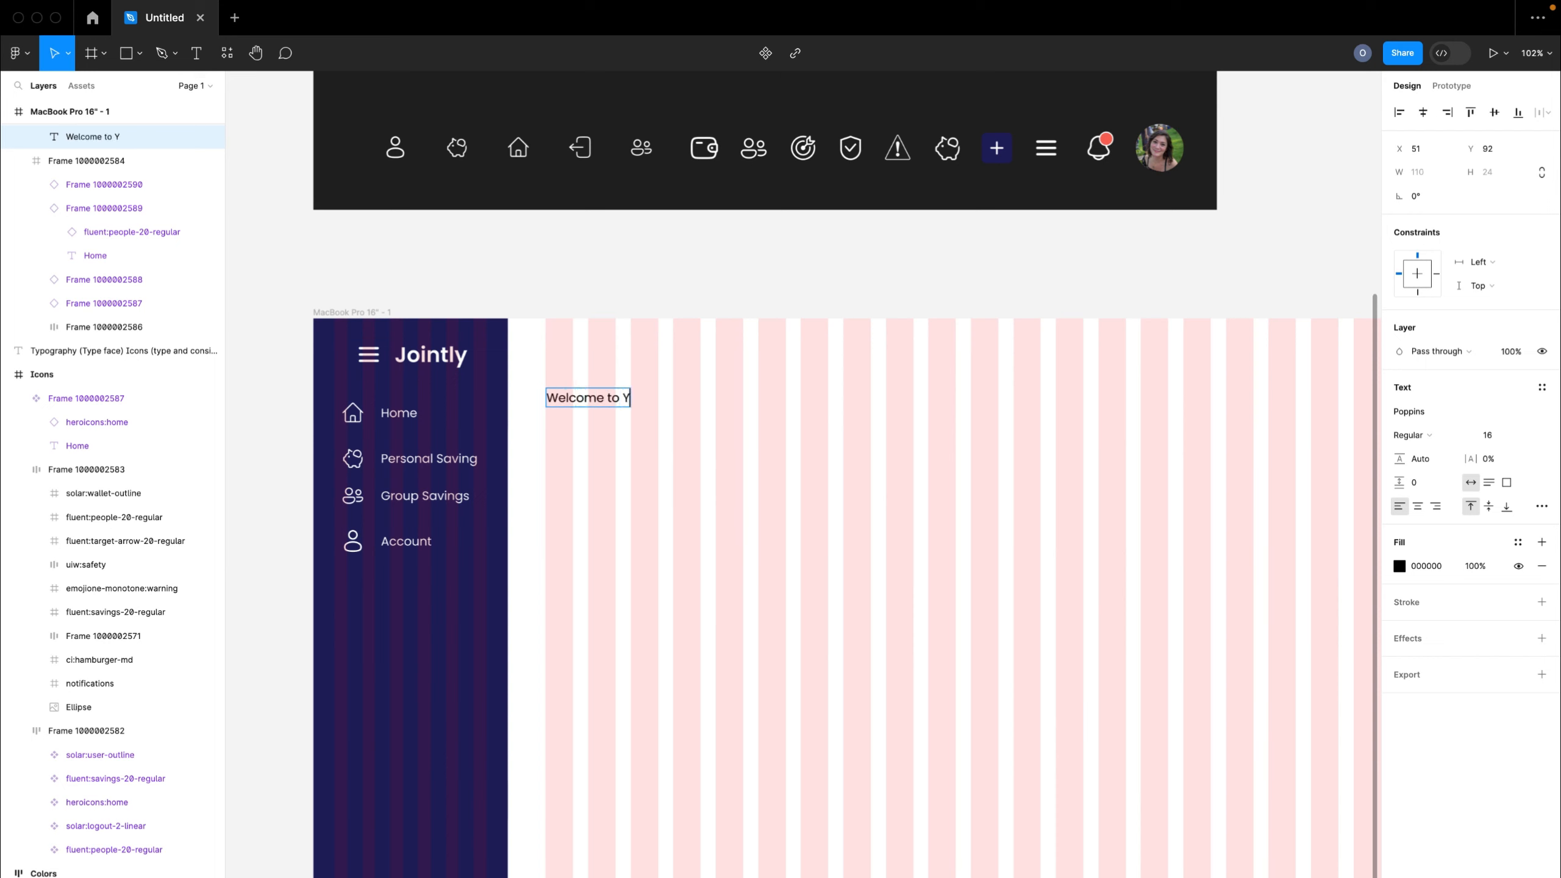
type("our Dashboard")
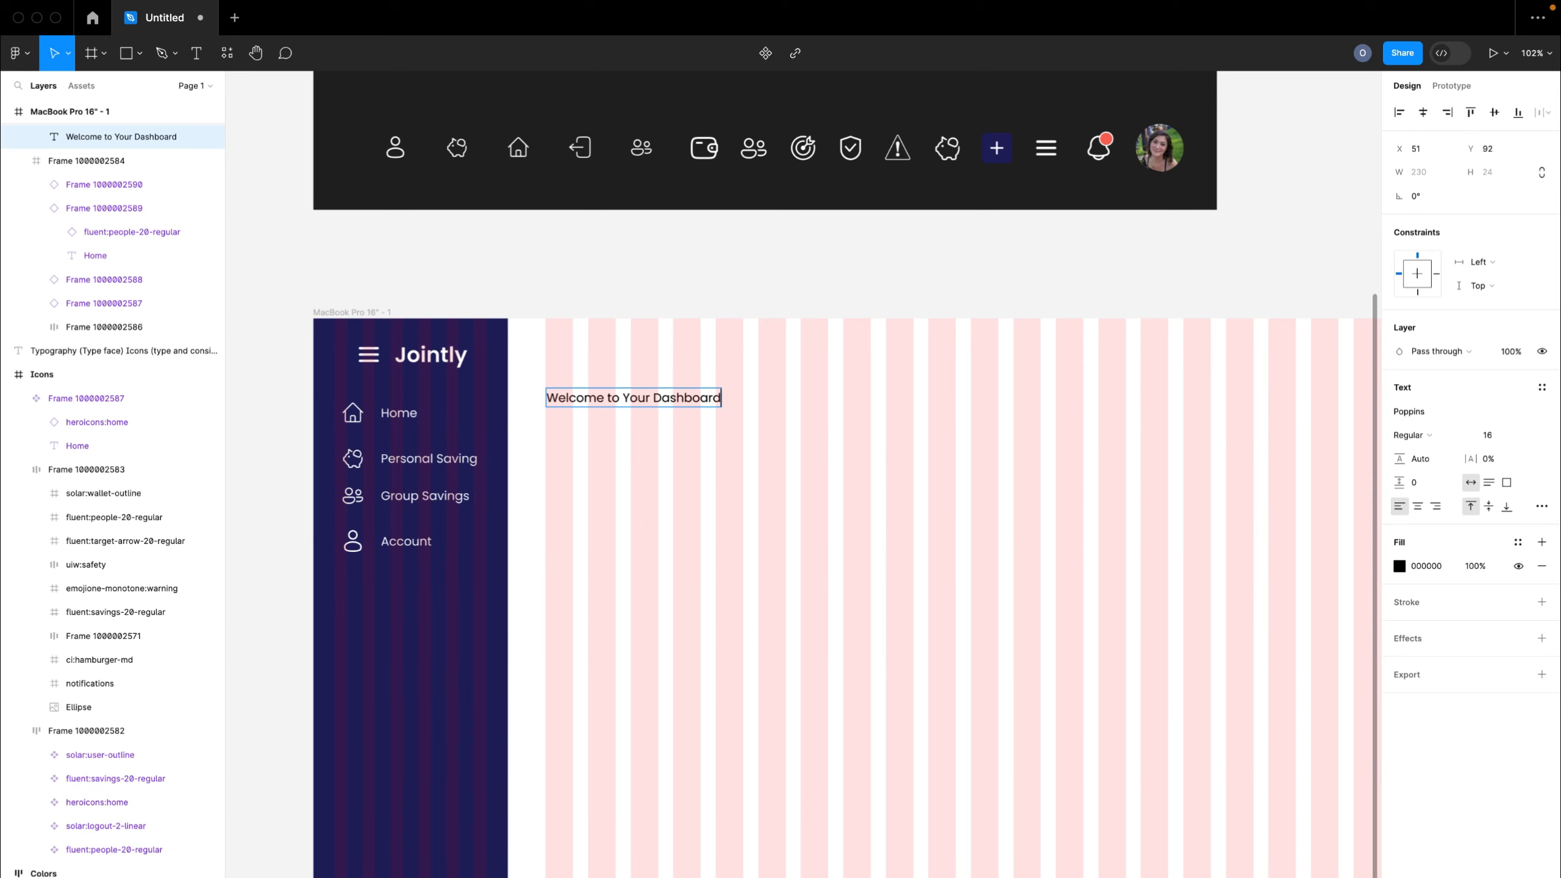
key("Escape")
left_click_drag(683, 401, 684, 440)
key("Escape")
- Add a greeting text above the welcome line, reading "Hello," followed by the account holder's first name
key("t")
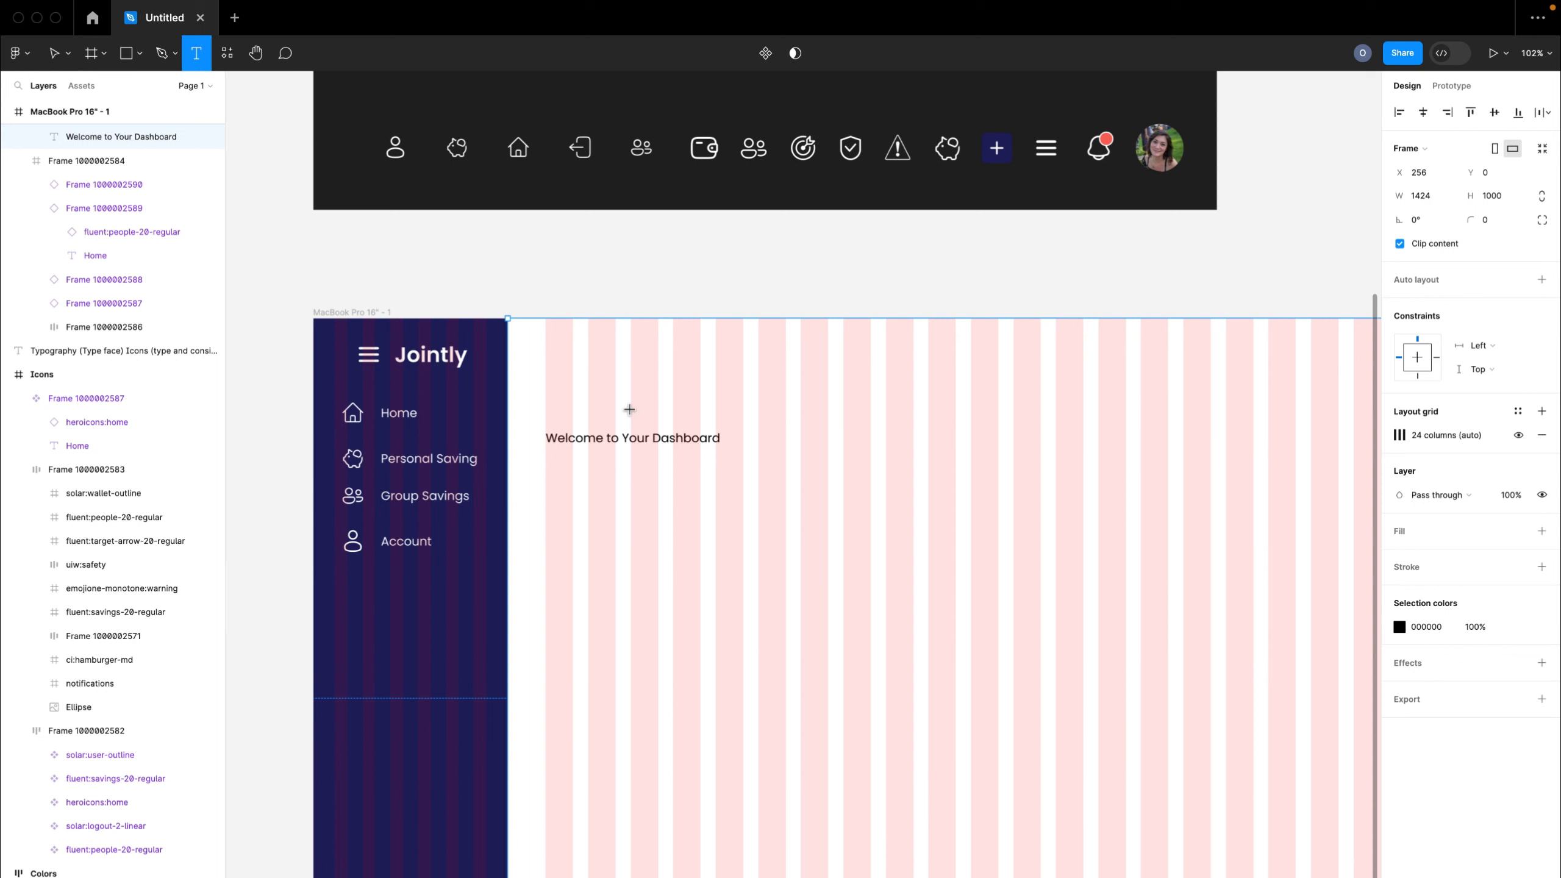
left_click(536, 404)
type("Hello")
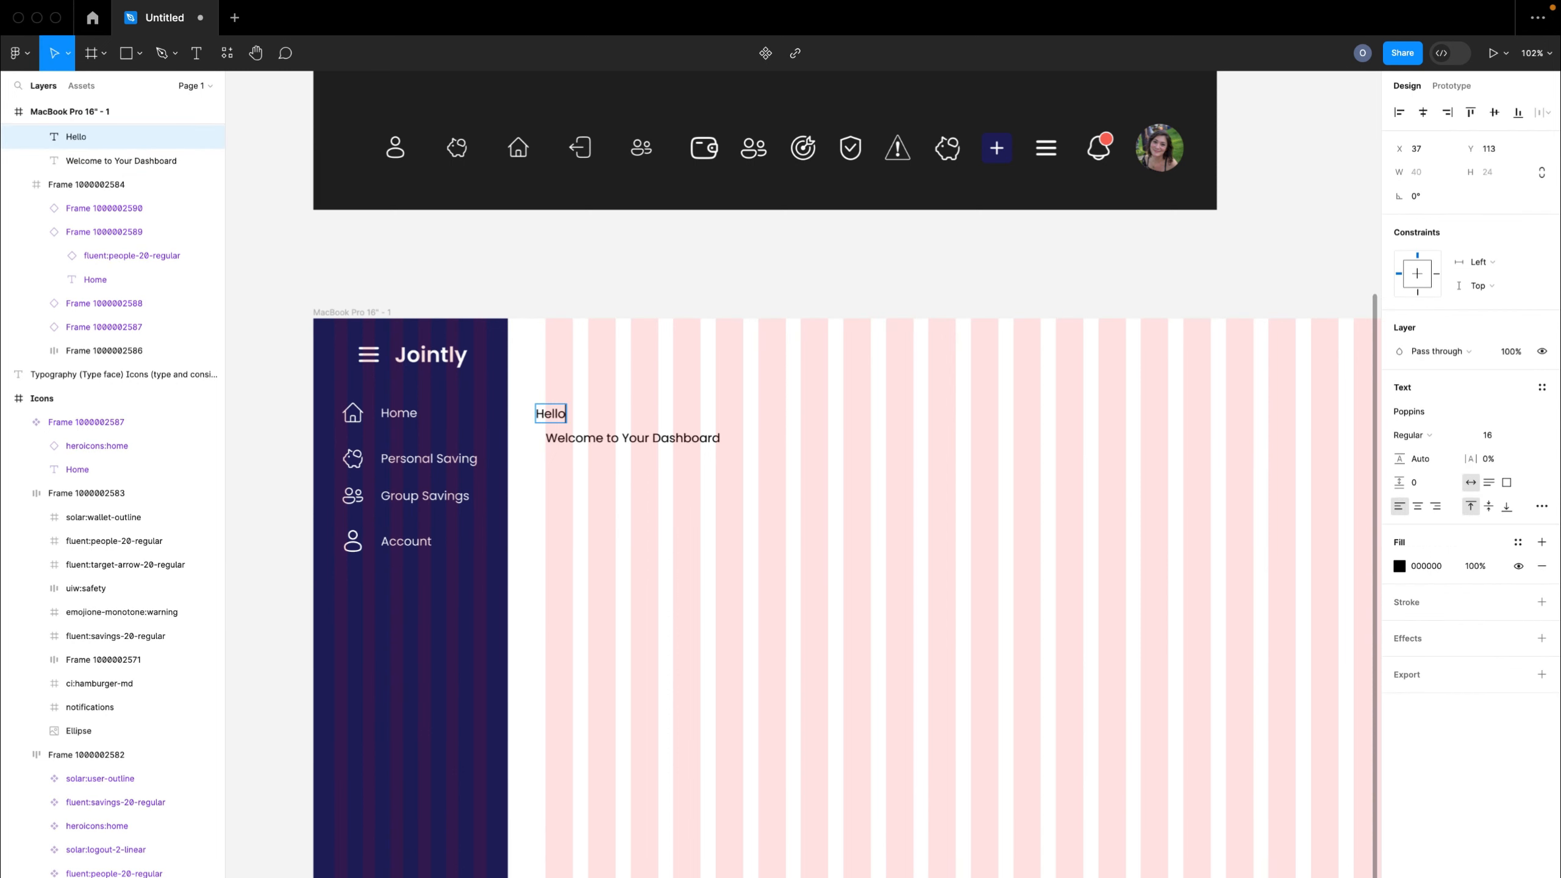
type(", Maureen")
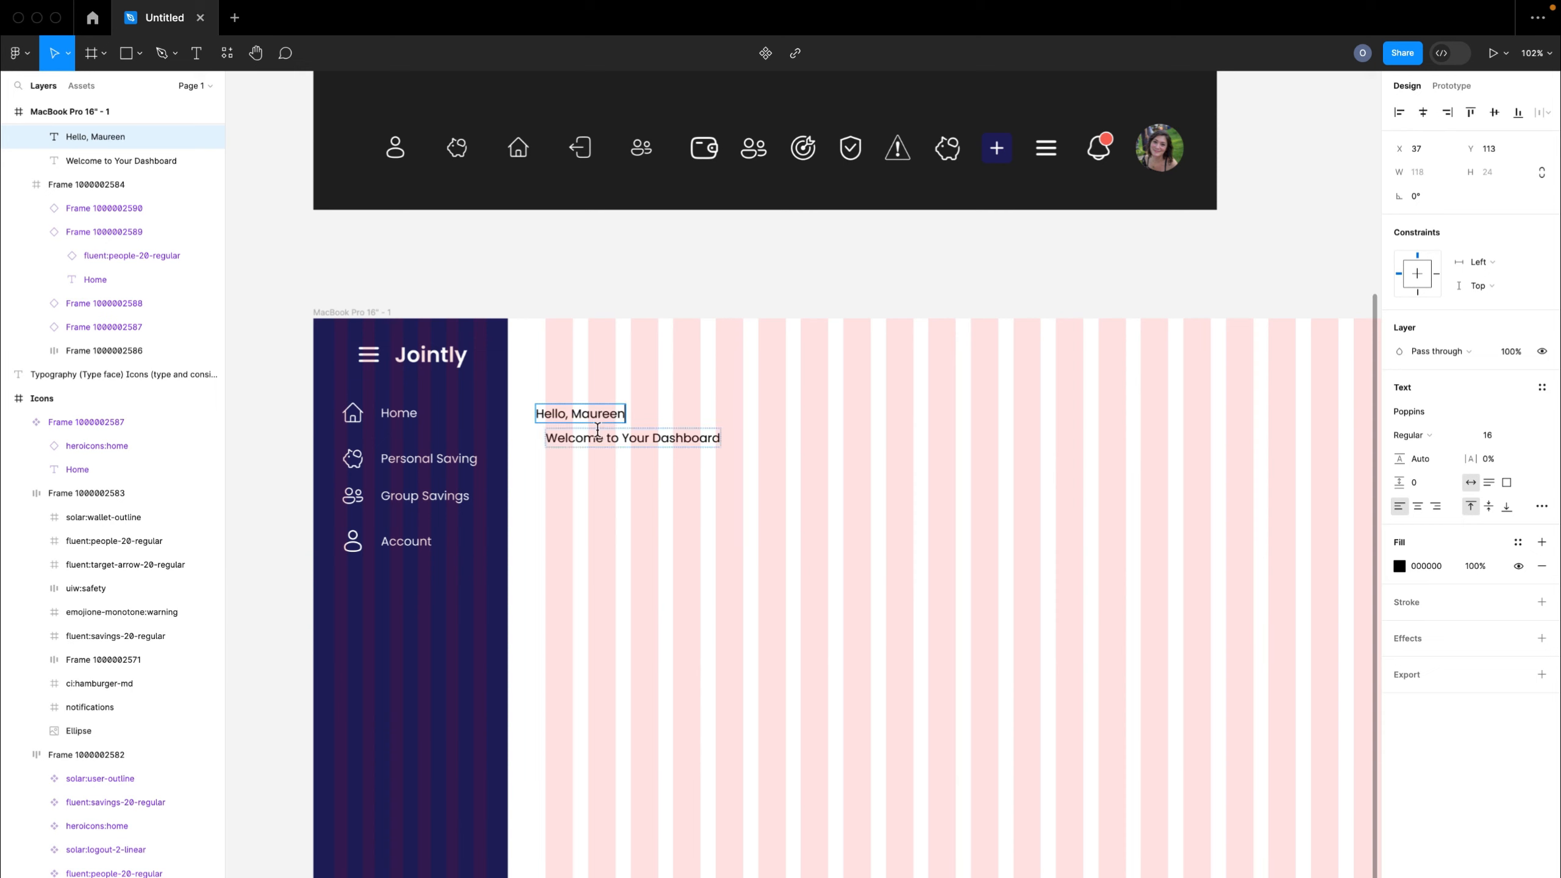
- Set the greeting text to size 28 in SemiBold
key("super+a")
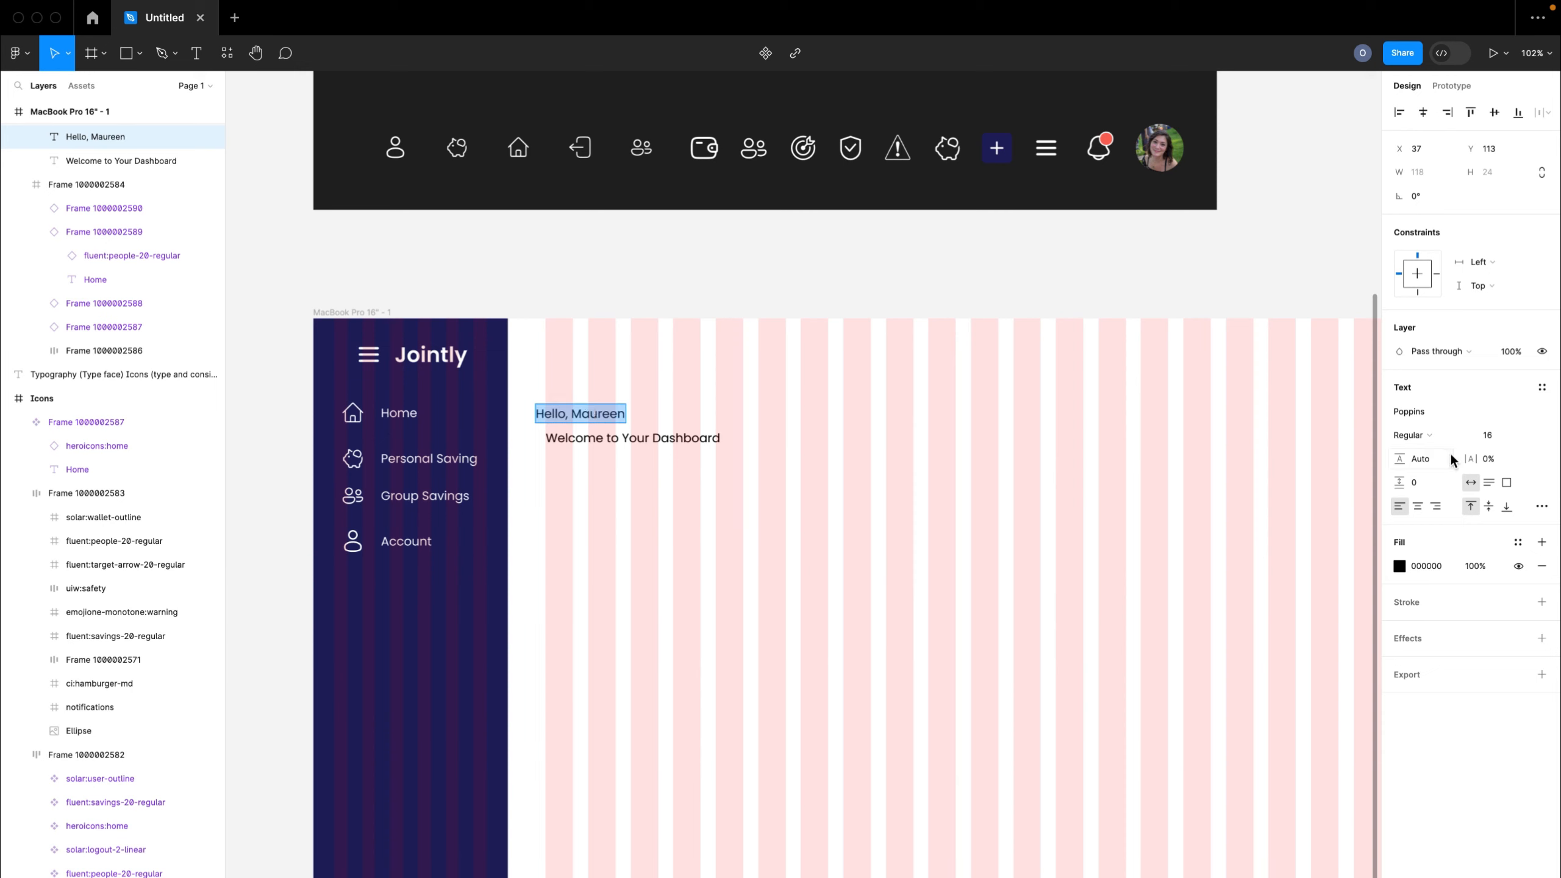
left_click(1488, 435)
key("Return")
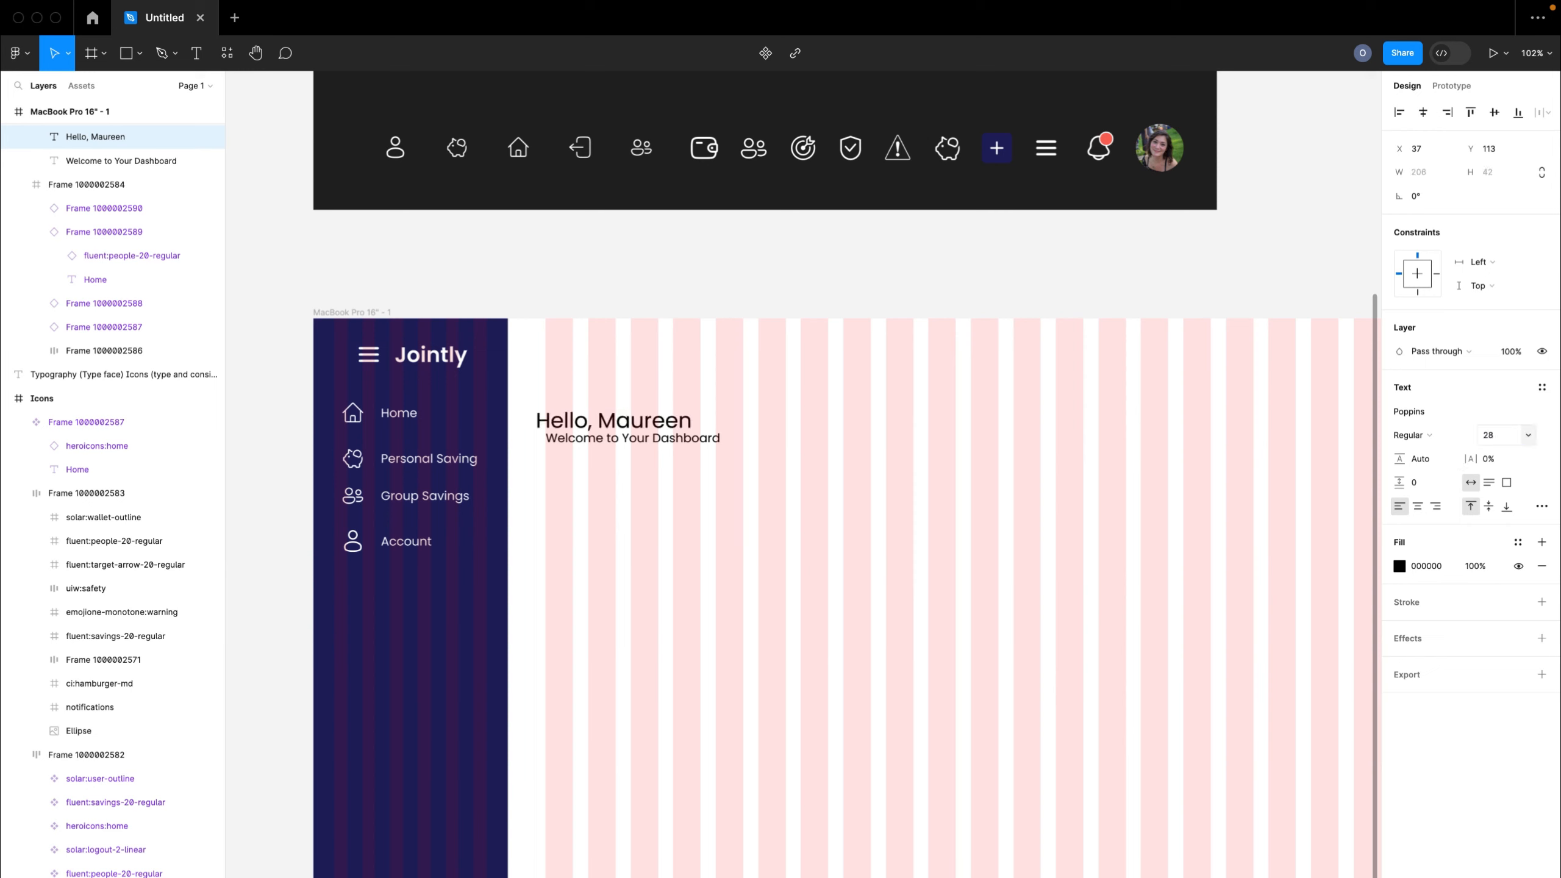
left_click(1417, 435)
left_click(1423, 473)
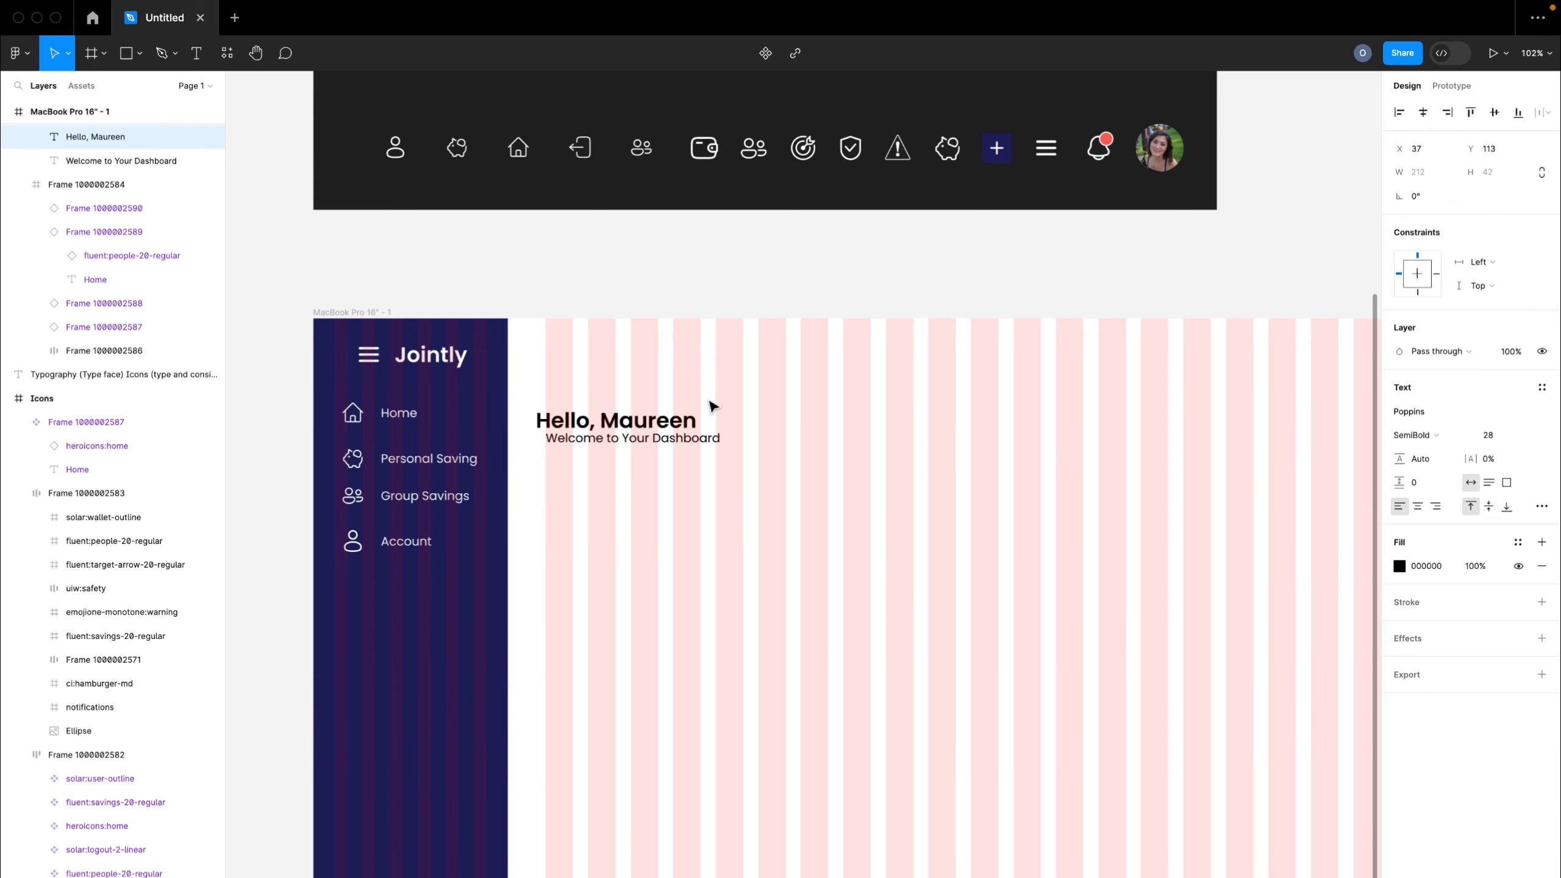
- Position the greeting above the welcome line and combine both in a left-aligned vertical auto layout with 0 spacing
scroll(713, 456, "up", 5)
left_click_drag(655, 383, 693, 354)
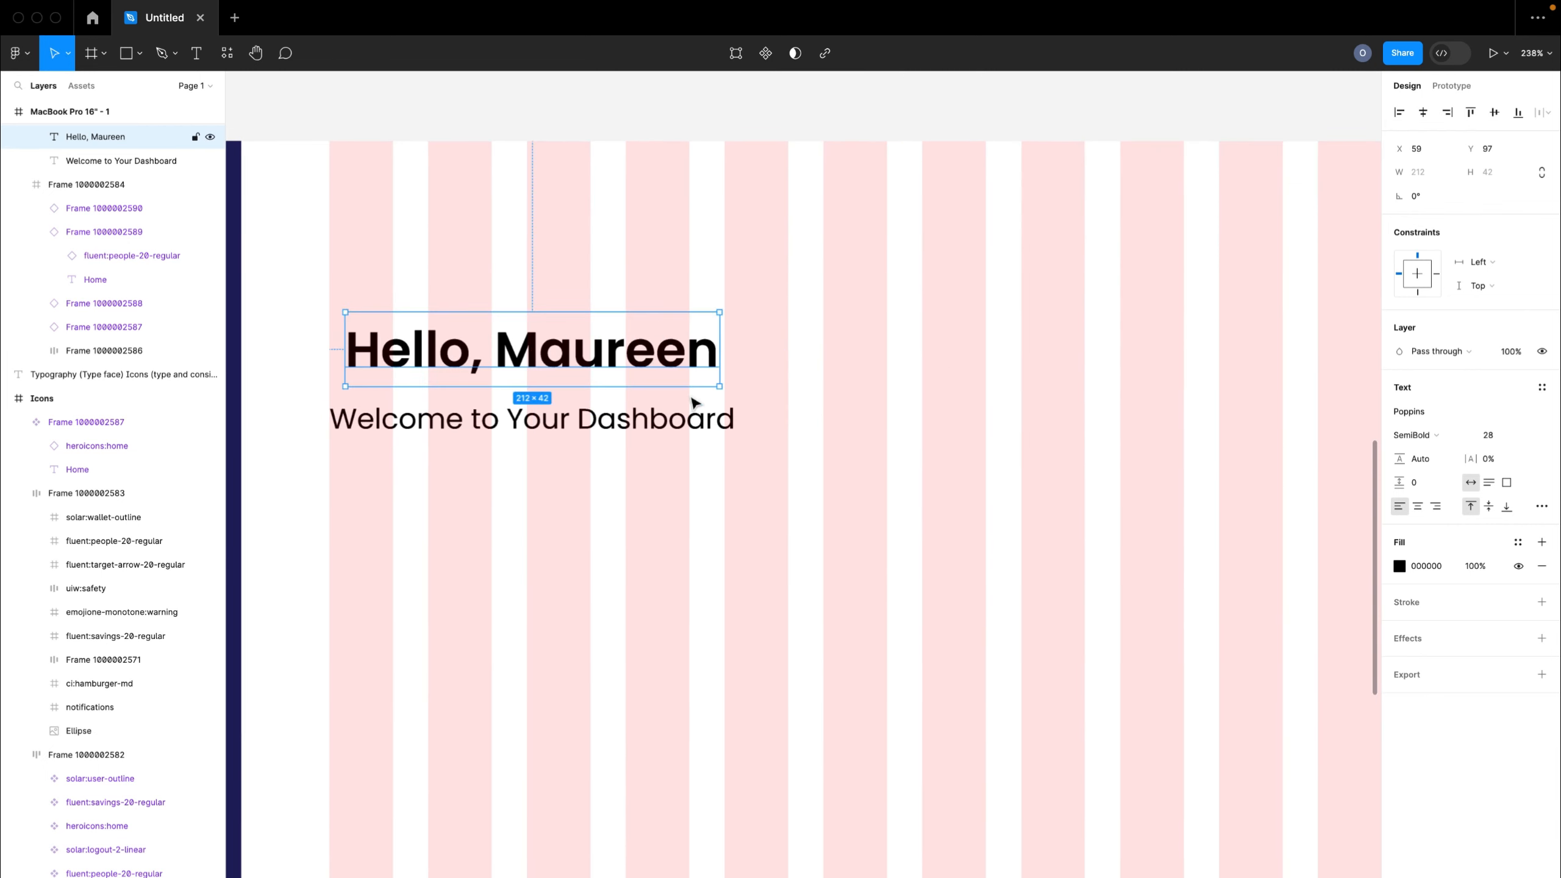
left_click(698, 422, "shift")
key("shift+a")
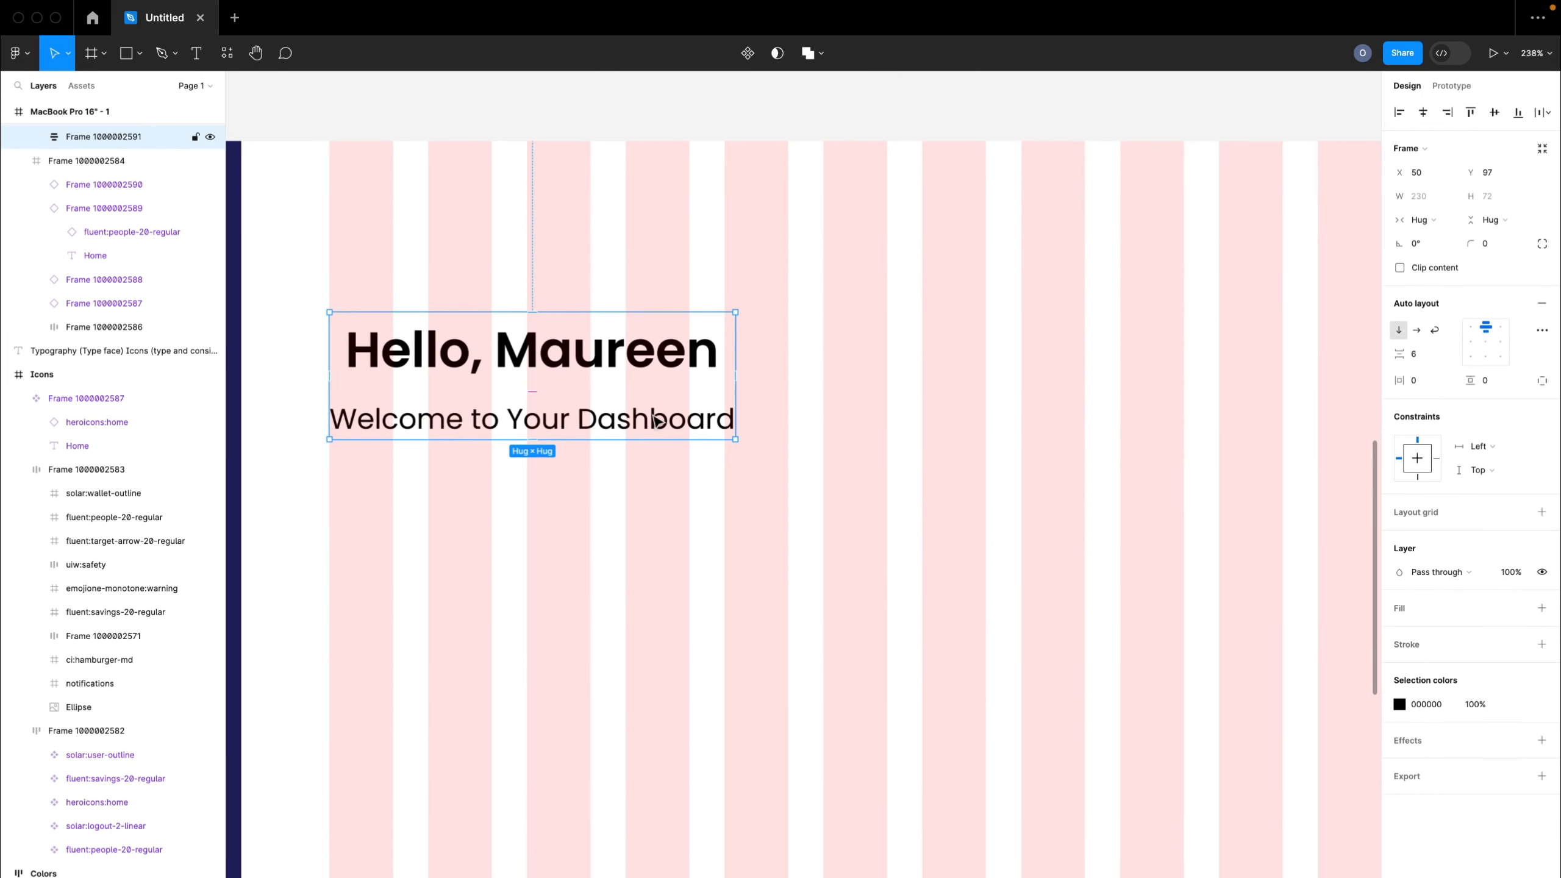
key("alt+a")
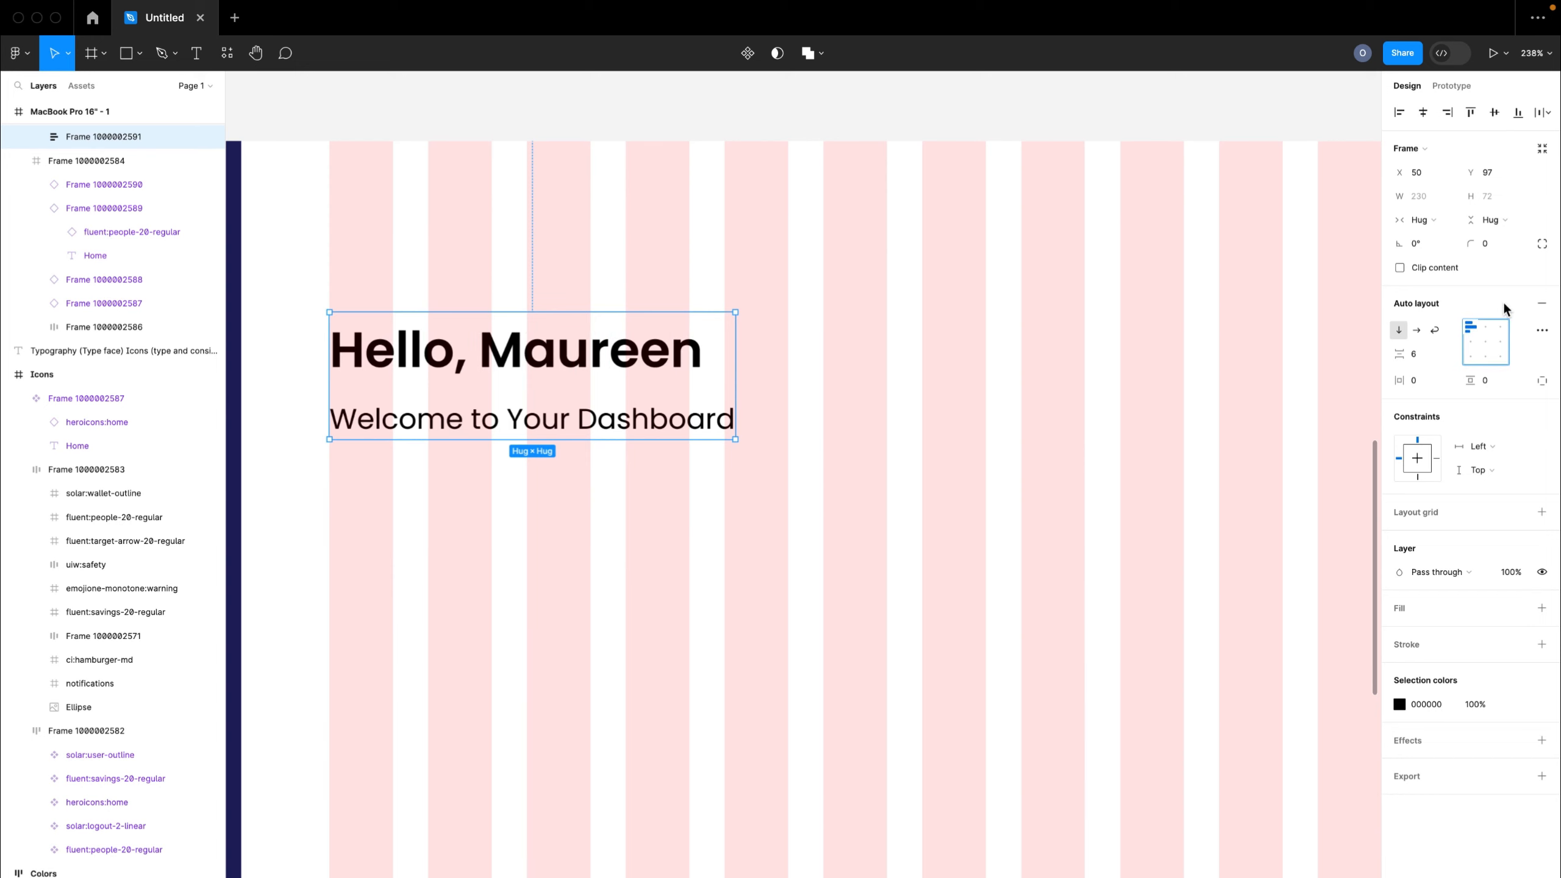
left_click(1424, 361)
type("0")
key("Return")
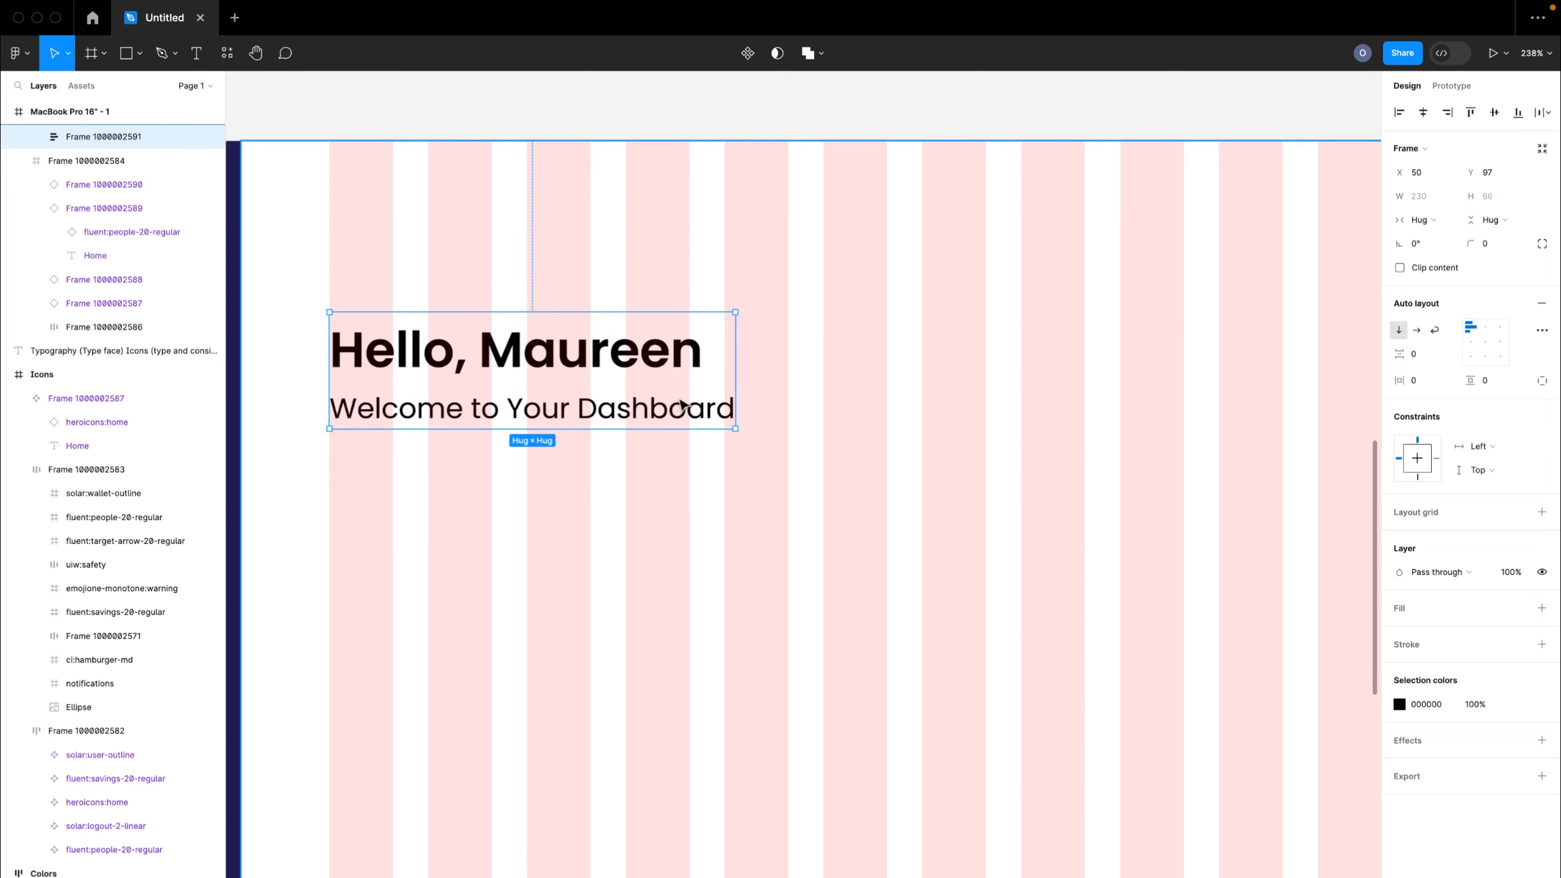
- Move the greeting block to X 106, Y 100 to leave room beside the sidebar
scroll(477, 418, "down", 10)
mouse_move(519, 406)
left_mouse_down()
mouse_move(563, 408)
mouse_move(542, 406)
left_mouse_up()
scroll(542, 406, "left", 5)
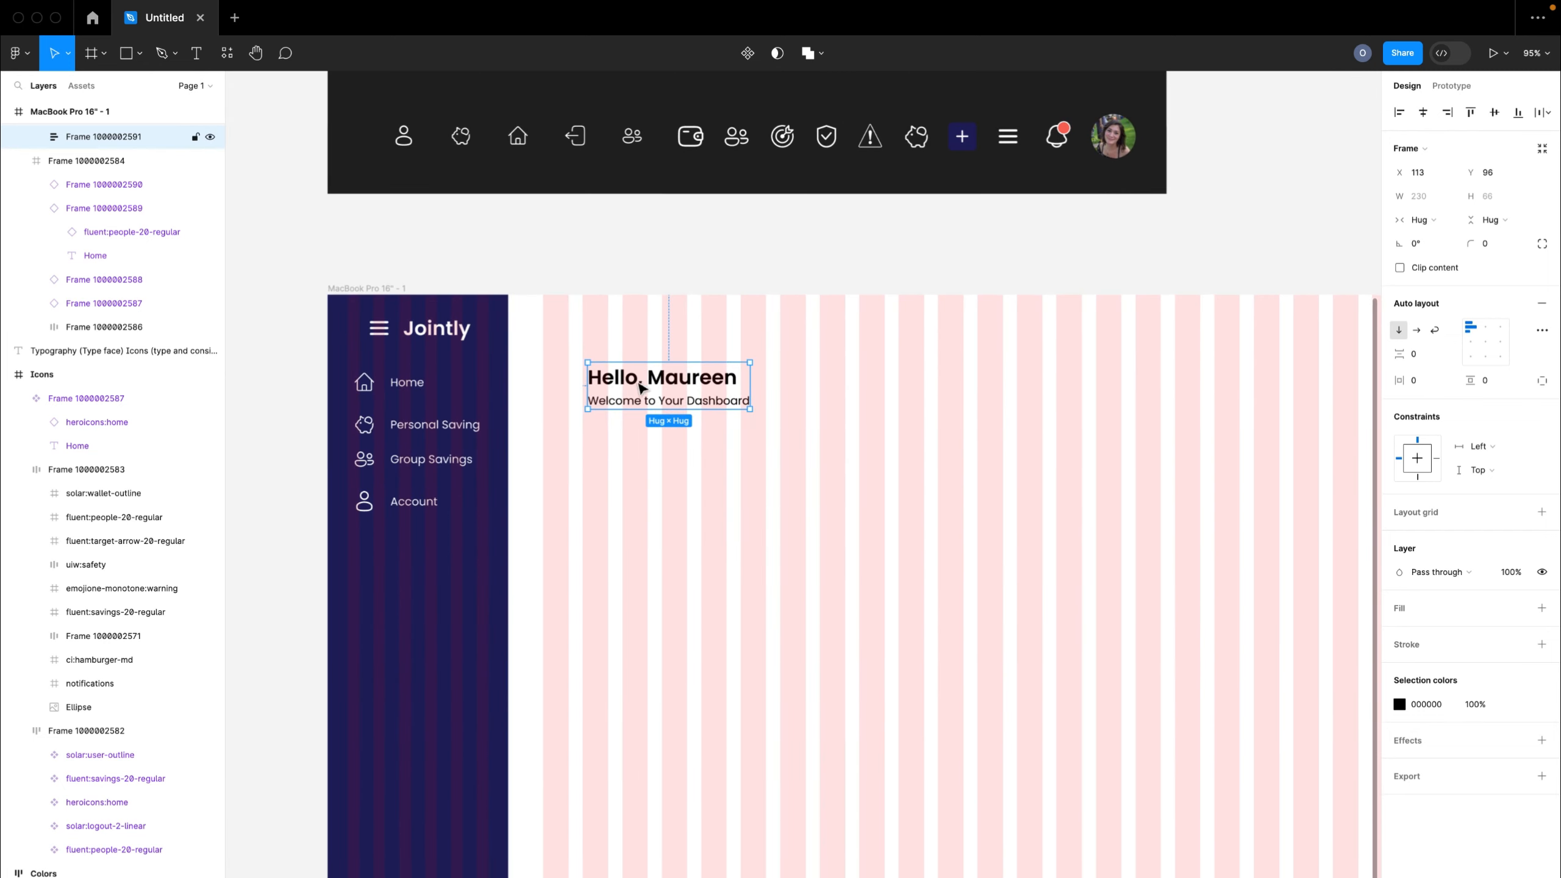
left_click_drag(651, 393, 646, 396)
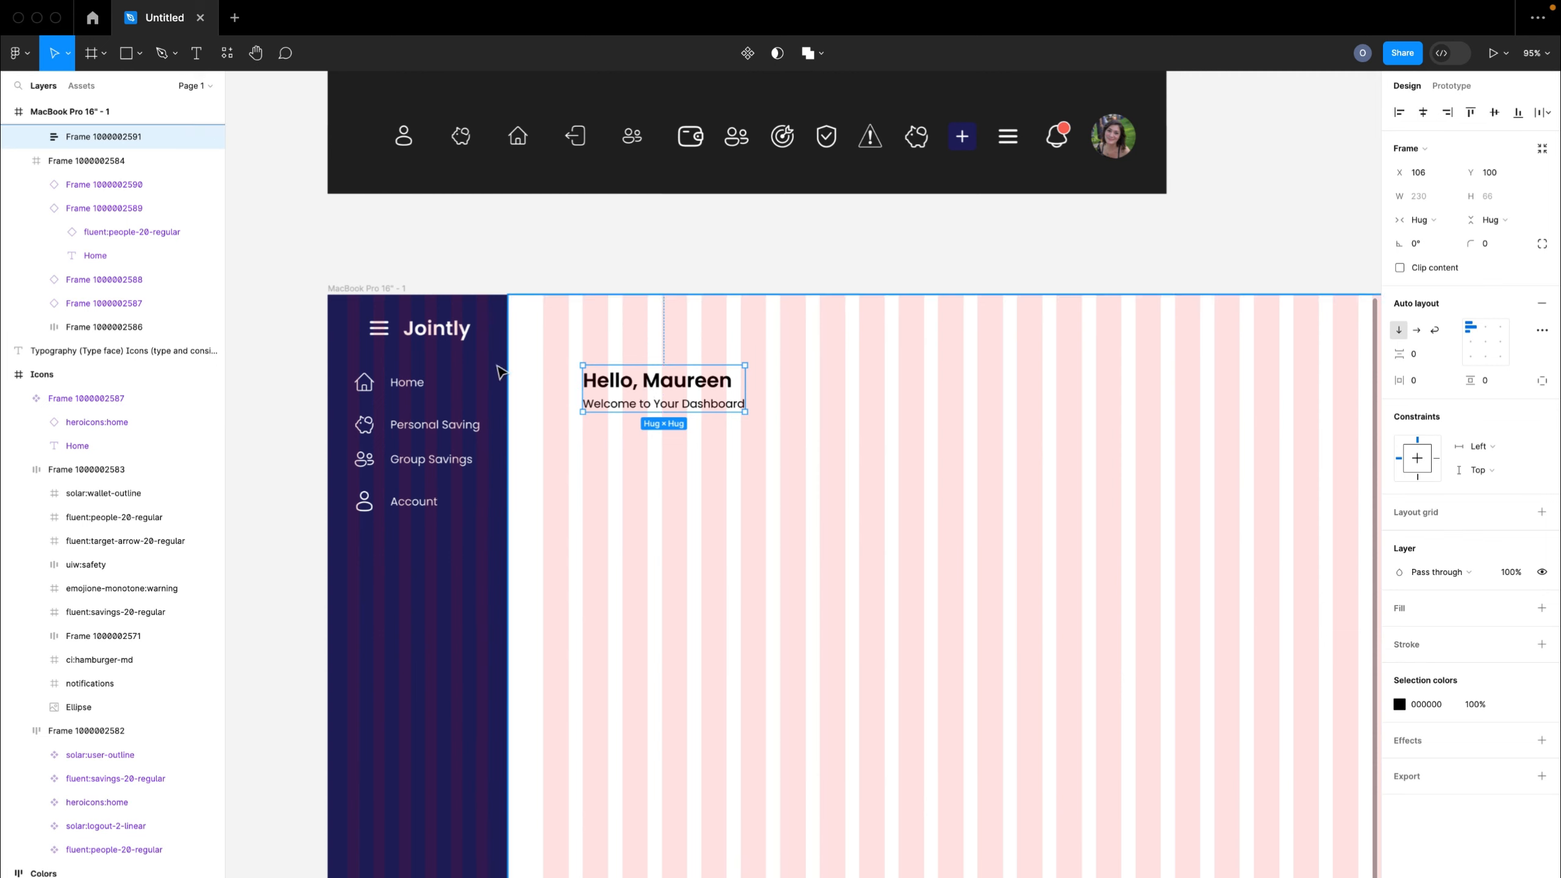
- Place a copy of the Icons frame's profile photo before the greeting block and wrap both in a horizontal auto layout with 16 spacing
scroll(676, 236, "up", 3)
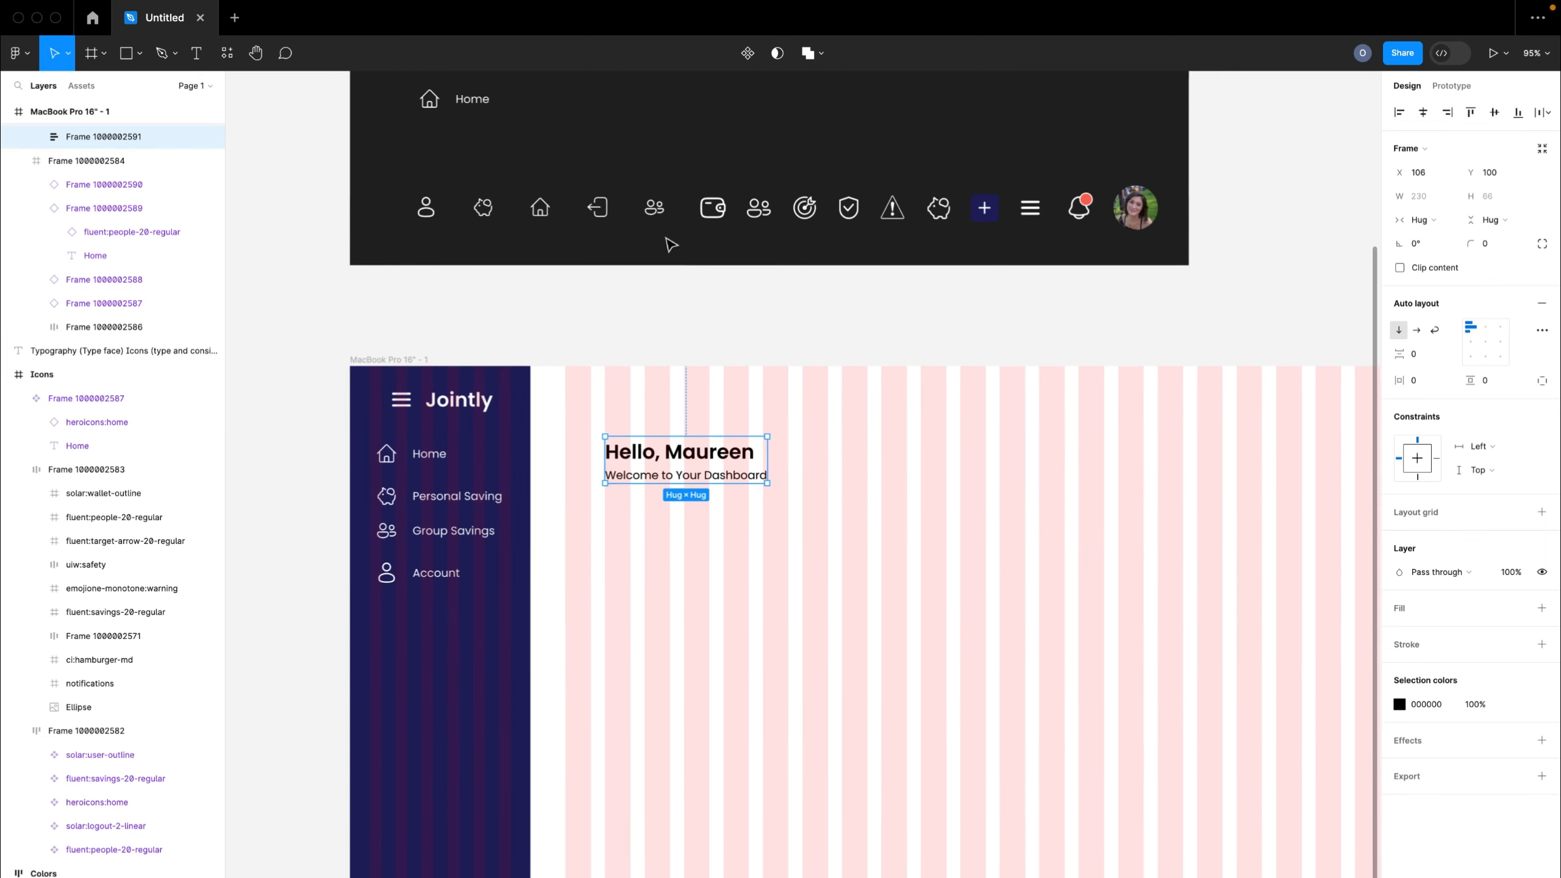
scroll(455, 409, "up", 4)
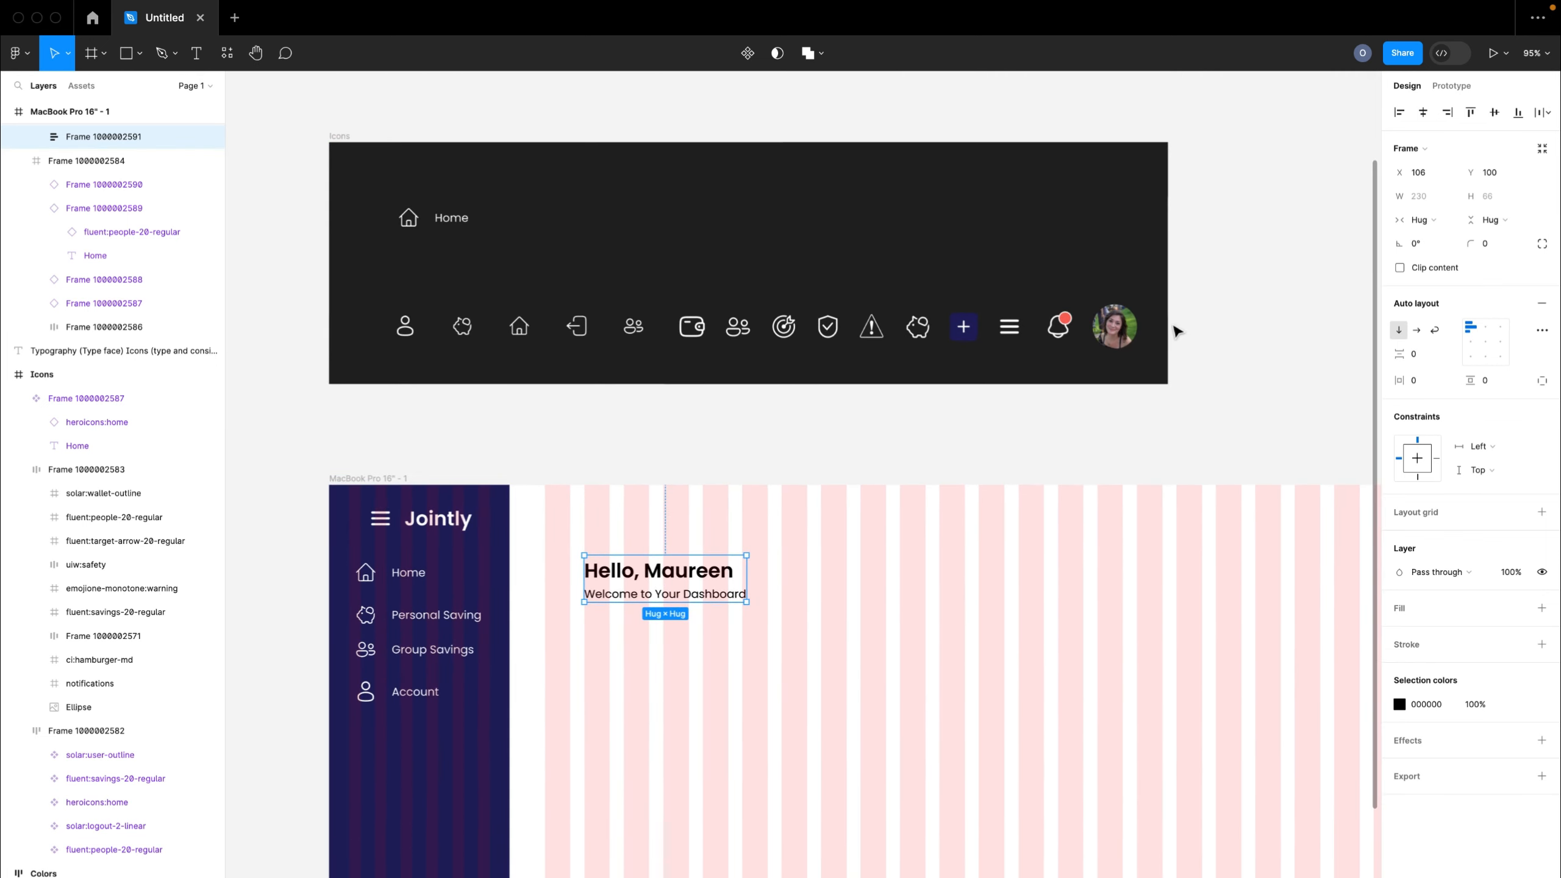
left_click(1128, 335)
left_click_drag(1123, 329, 630, 667)
left_click_drag(657, 574, 699, 573)
left_click(621, 671)
left_click_drag(622, 671, 636, 585)
left_click(662, 587)
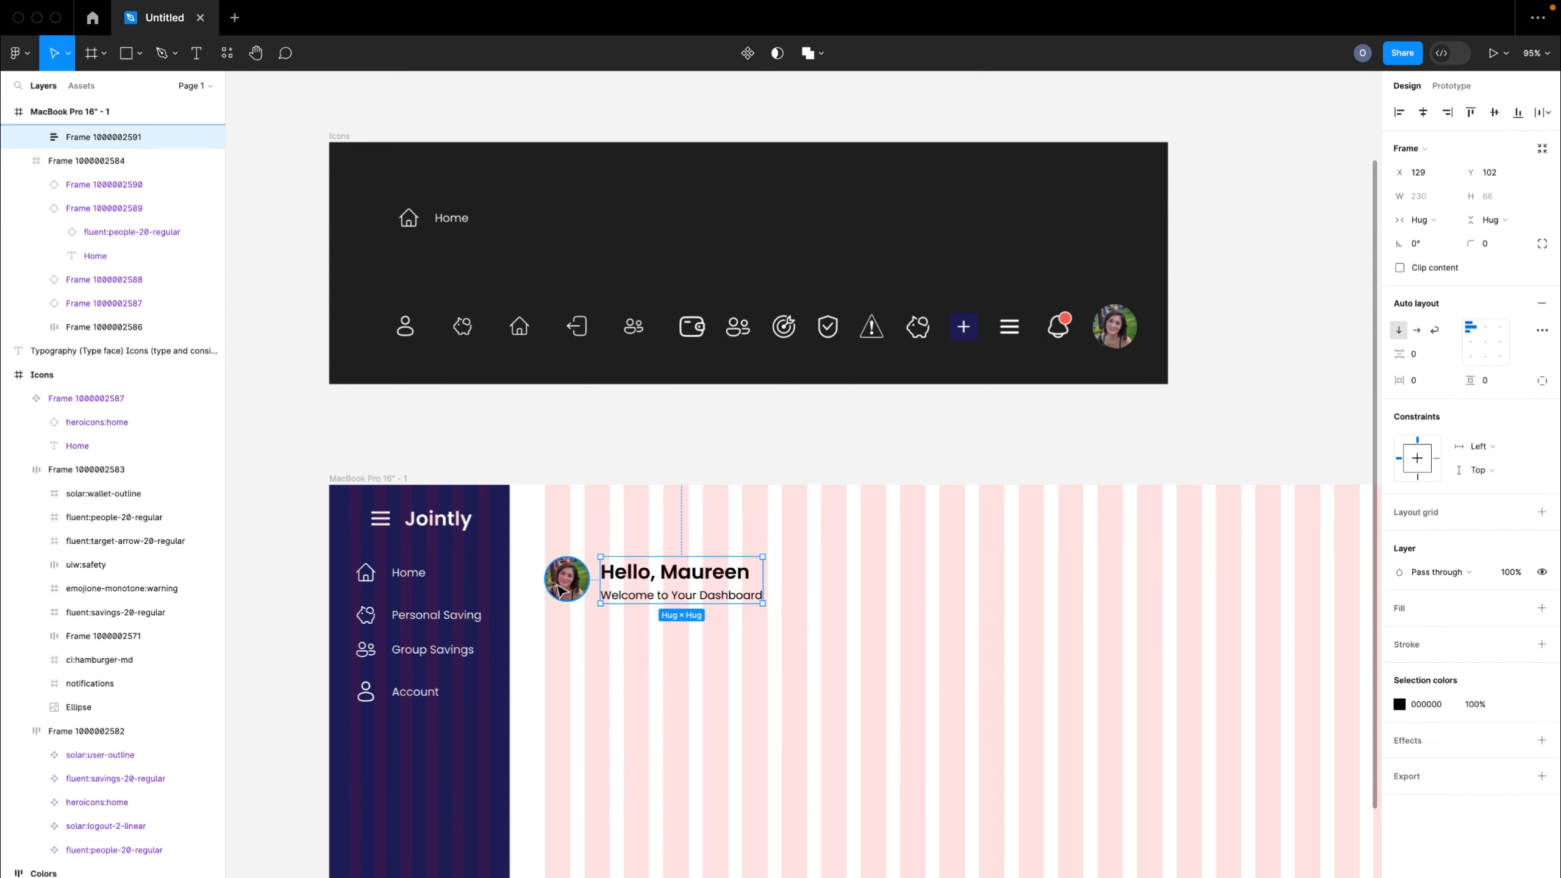
left_click(560, 590, "shift")
key("shift+a")
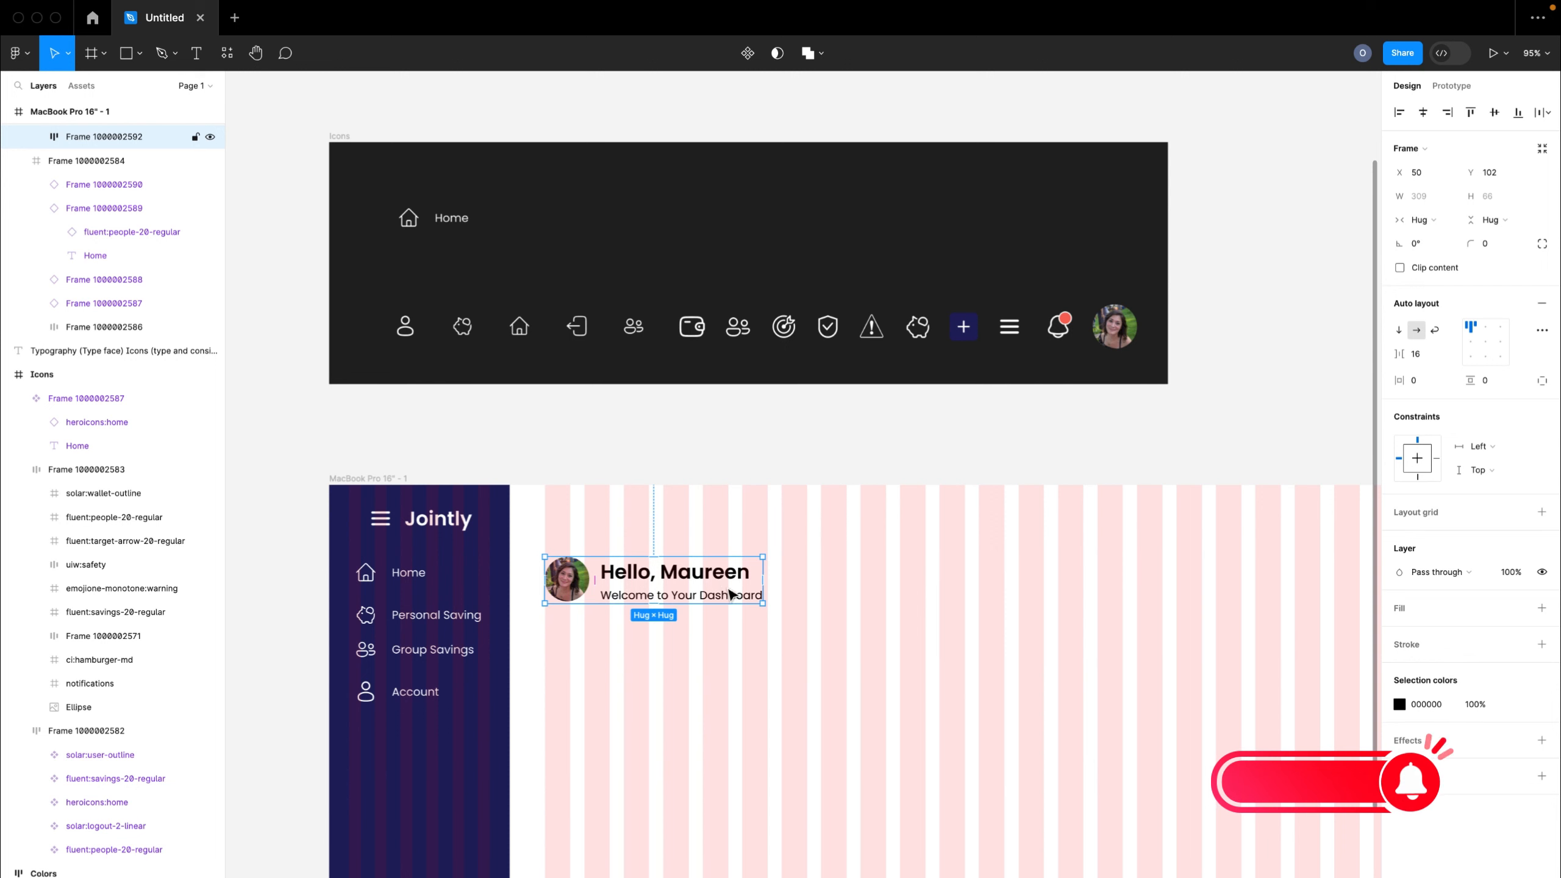
- Review the original dashboard's savings cards, to-do list and account setup sections as a reference for the new content area
scroll(707, 655, "down", 5)
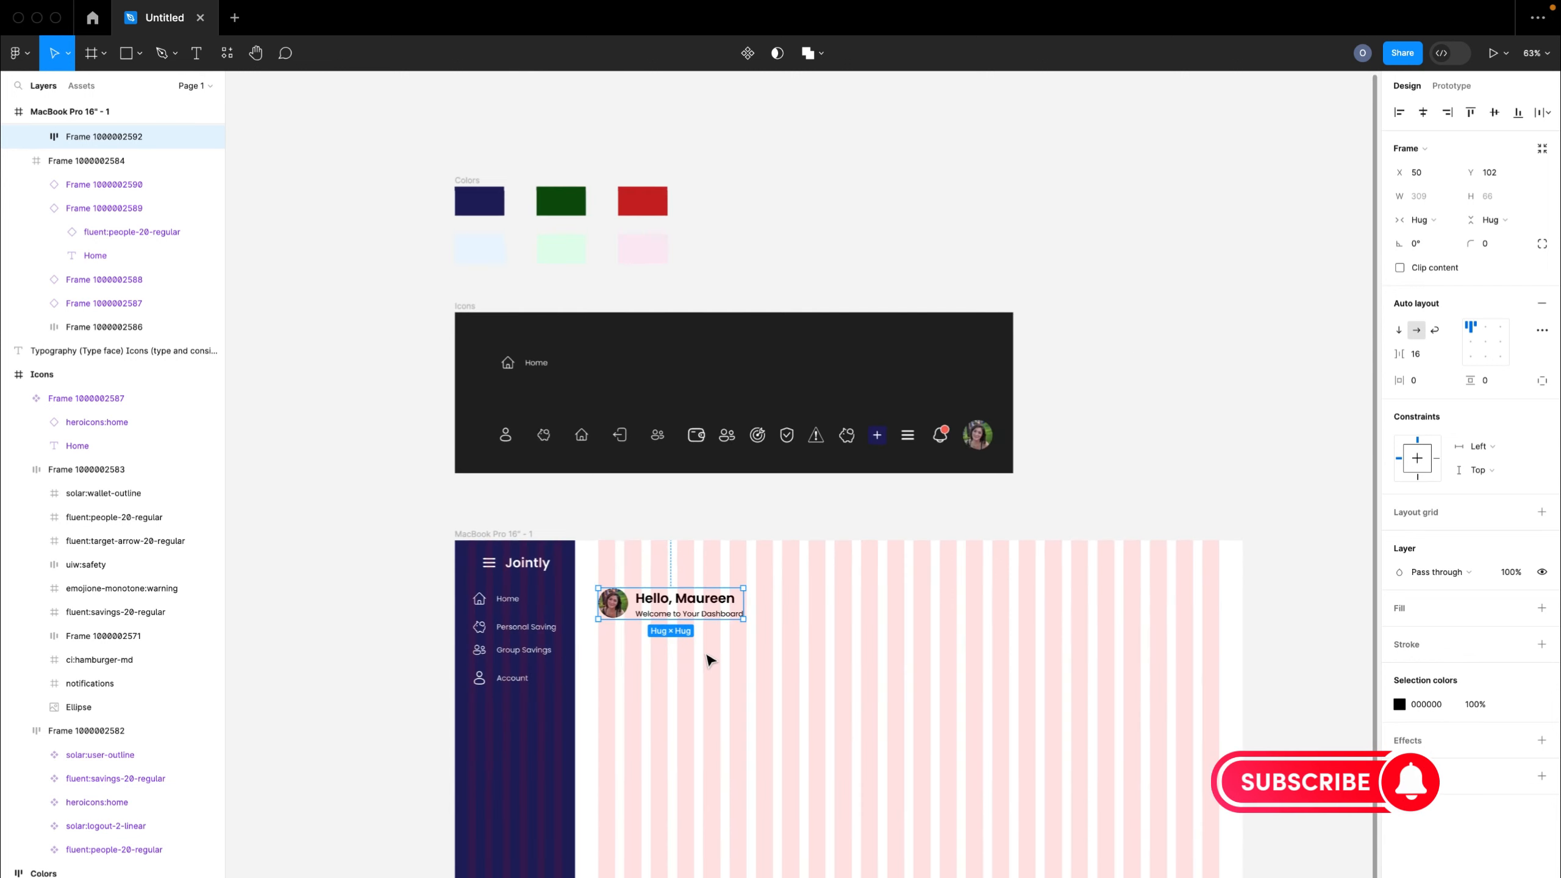
scroll(707, 659, "down", 2)
left_click(686, 617)
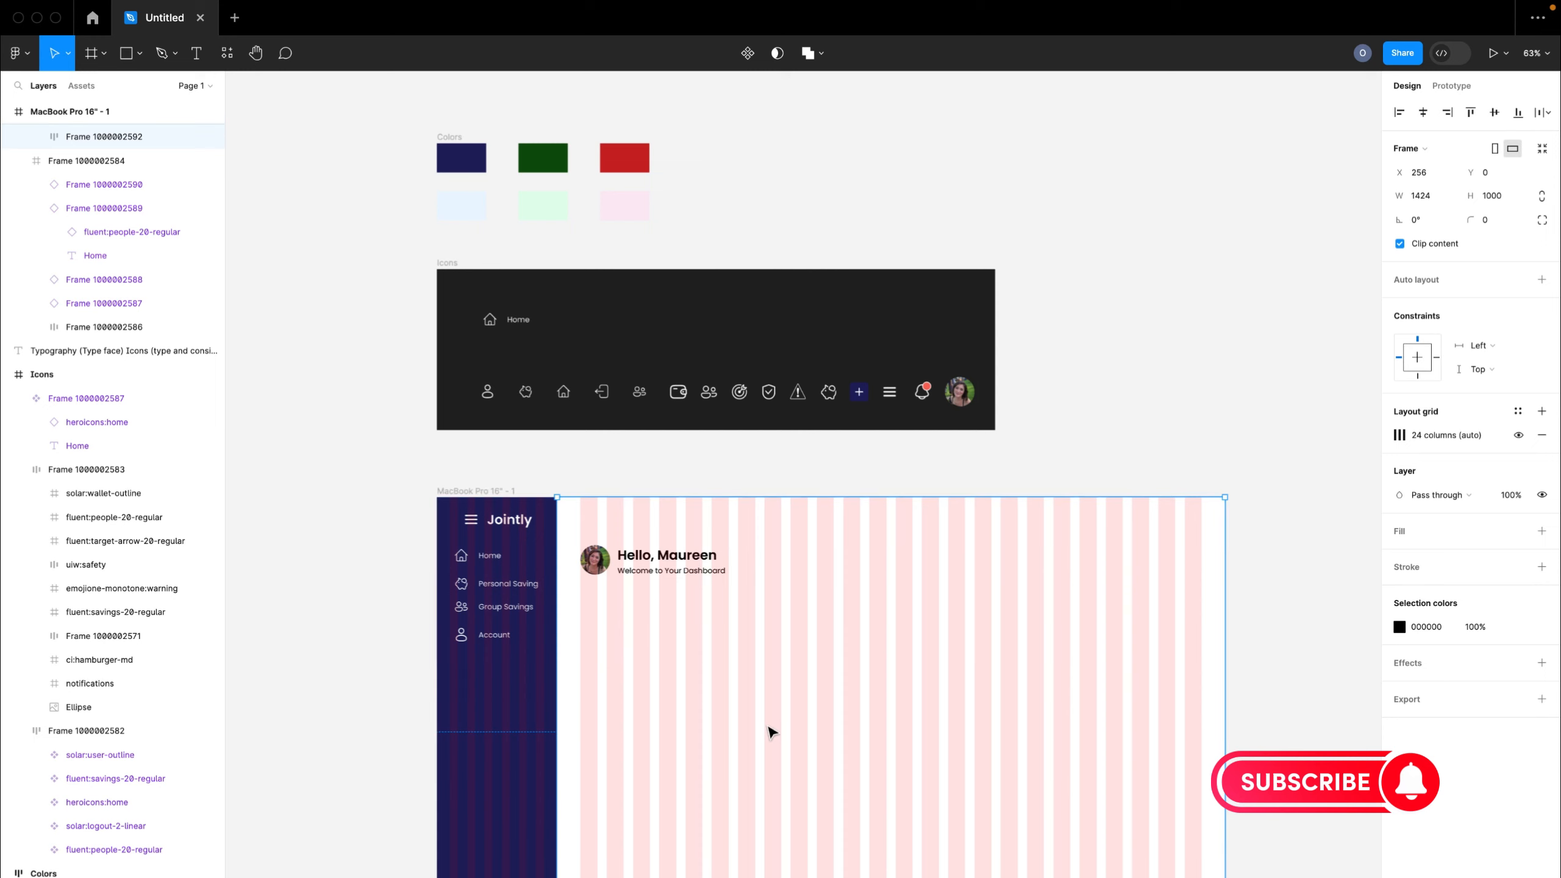
scroll(731, 704, "down", 2)
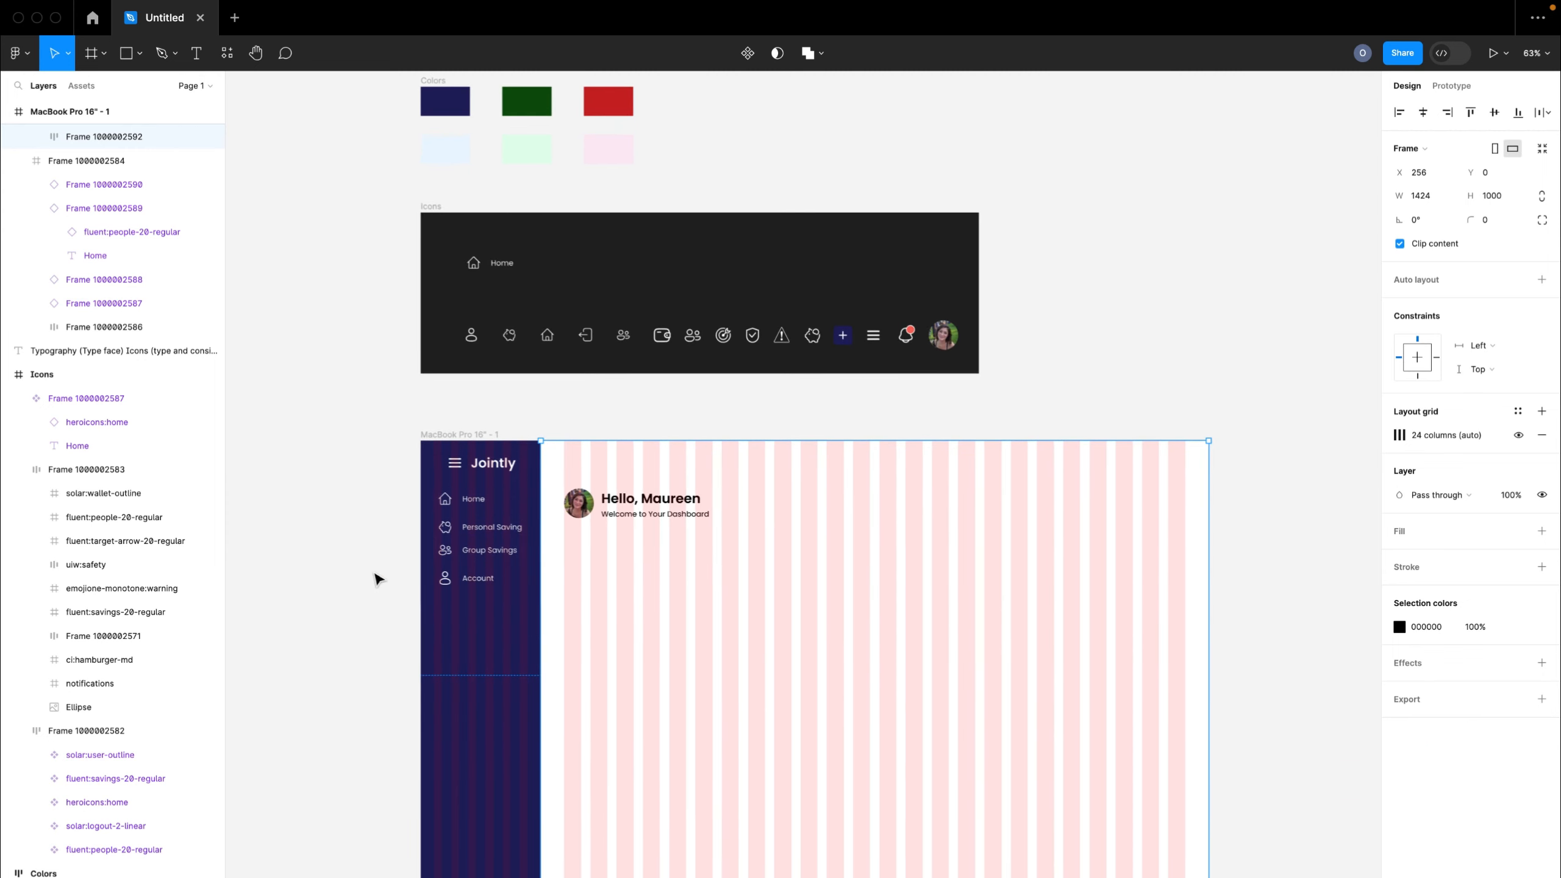
scroll(676, 620, "left", 10)
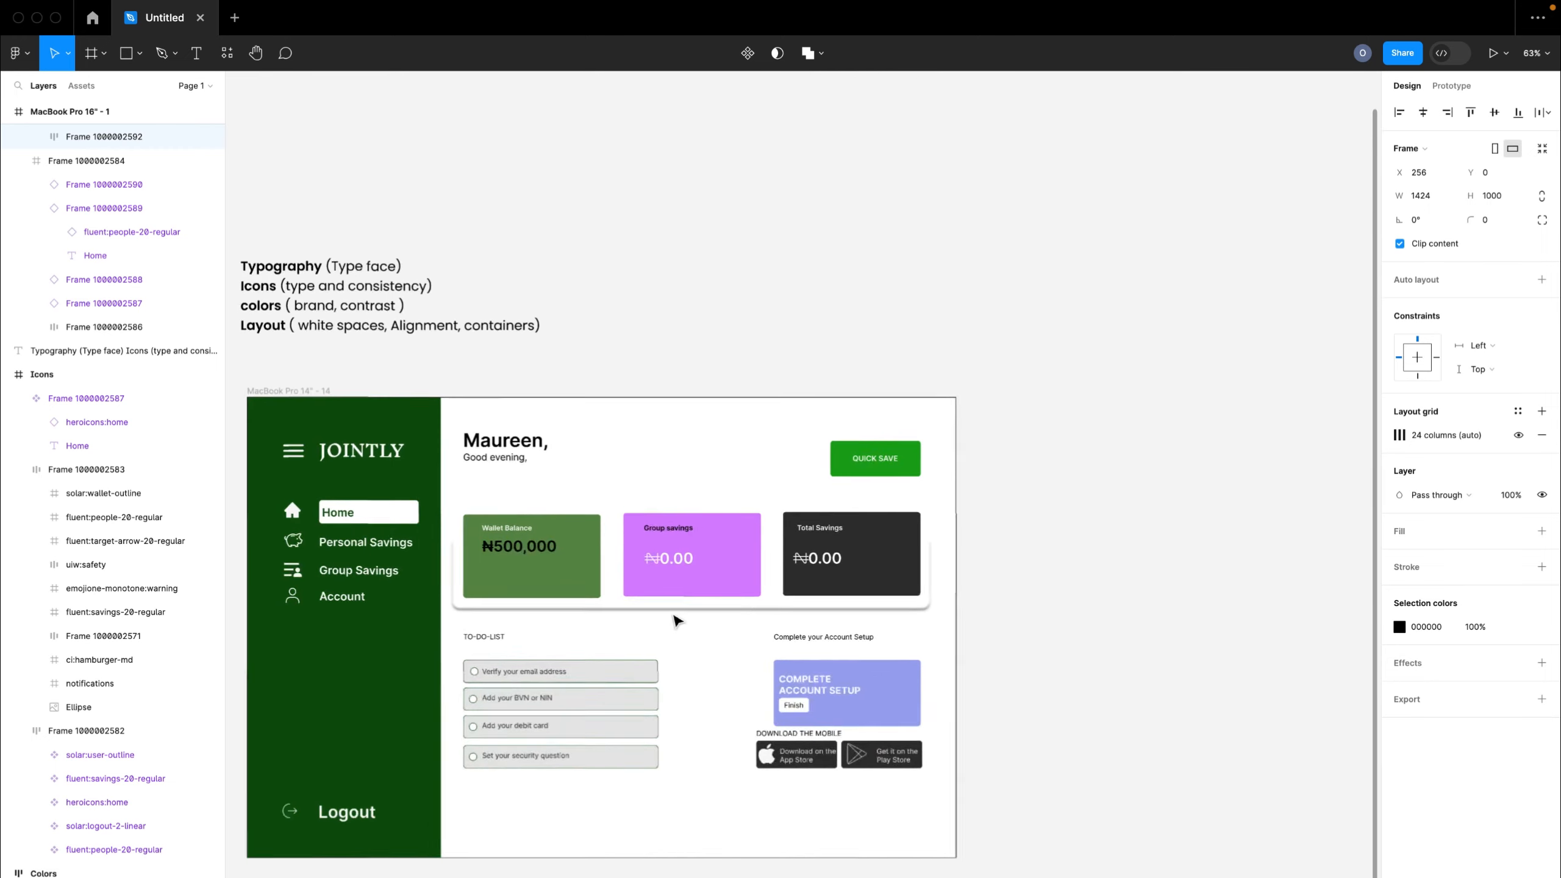
scroll(676, 620, "left", 3)
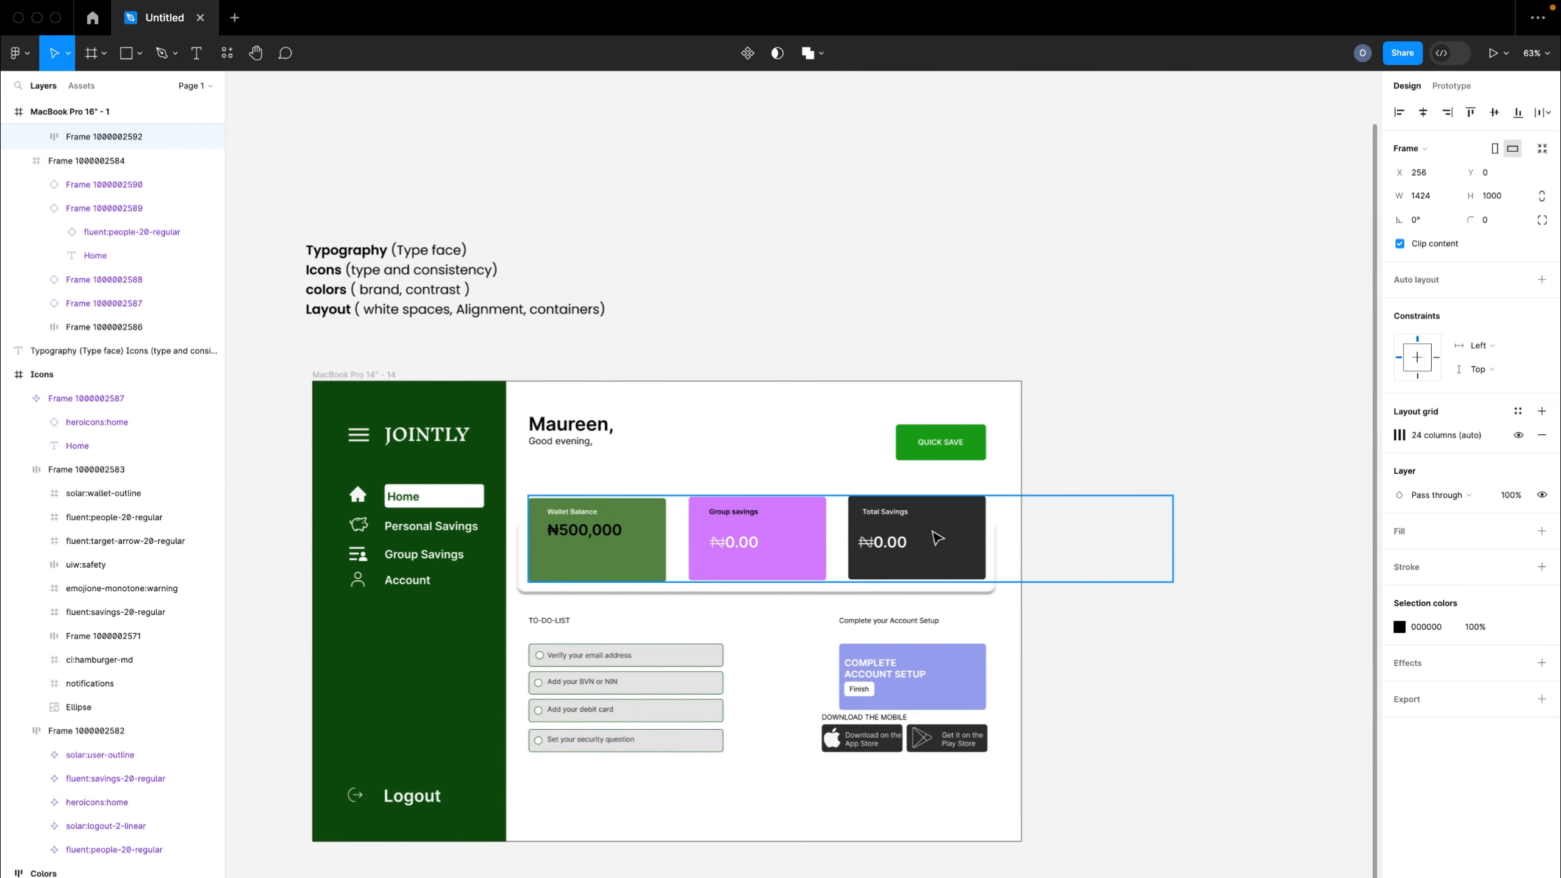
scroll(848, 581, "down", 4)
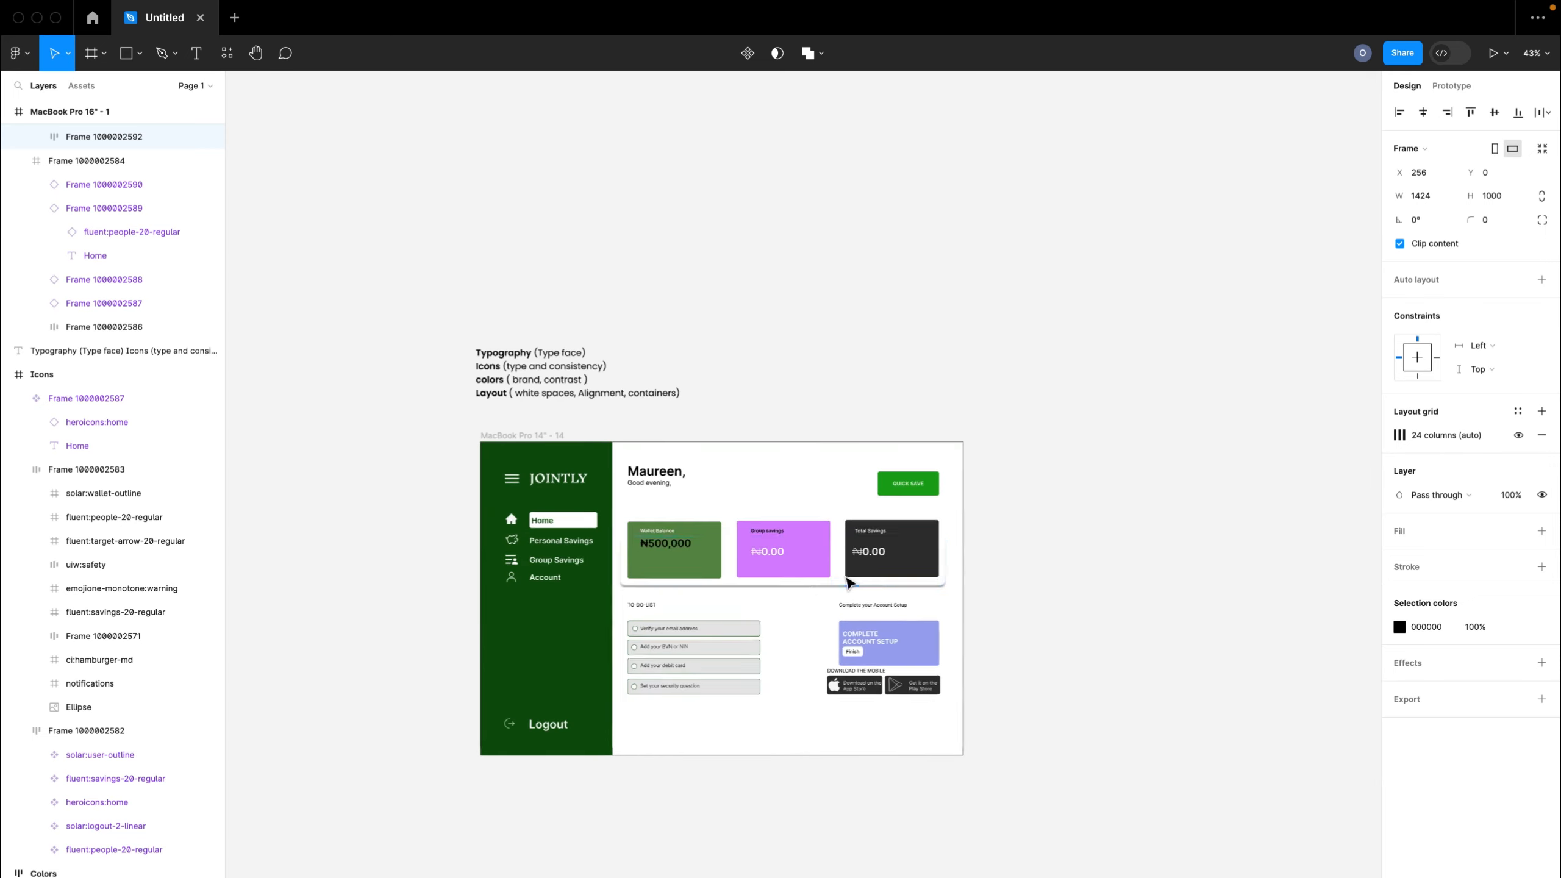
scroll(850, 583, "right", 10)
scroll(847, 582, "right", 8)
scroll(847, 582, "up", 3)
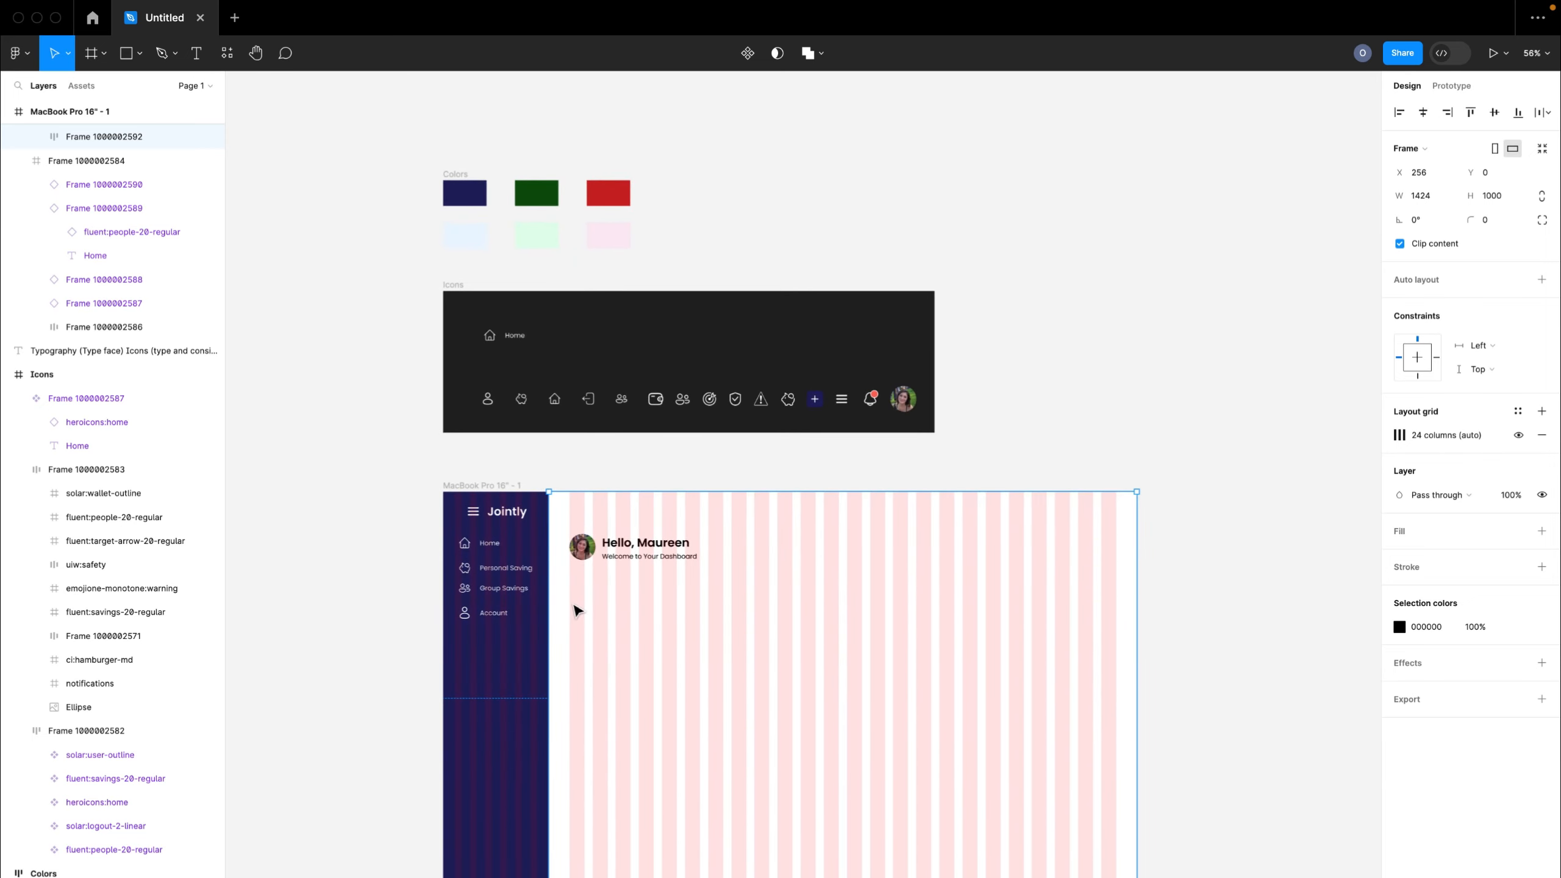
- Draw a card frame below the greeting at X 50, Y 207, size it to 306 × 189 and add an FFFFFF fill
key("Escape")
scroll(587, 617, "up", 3)
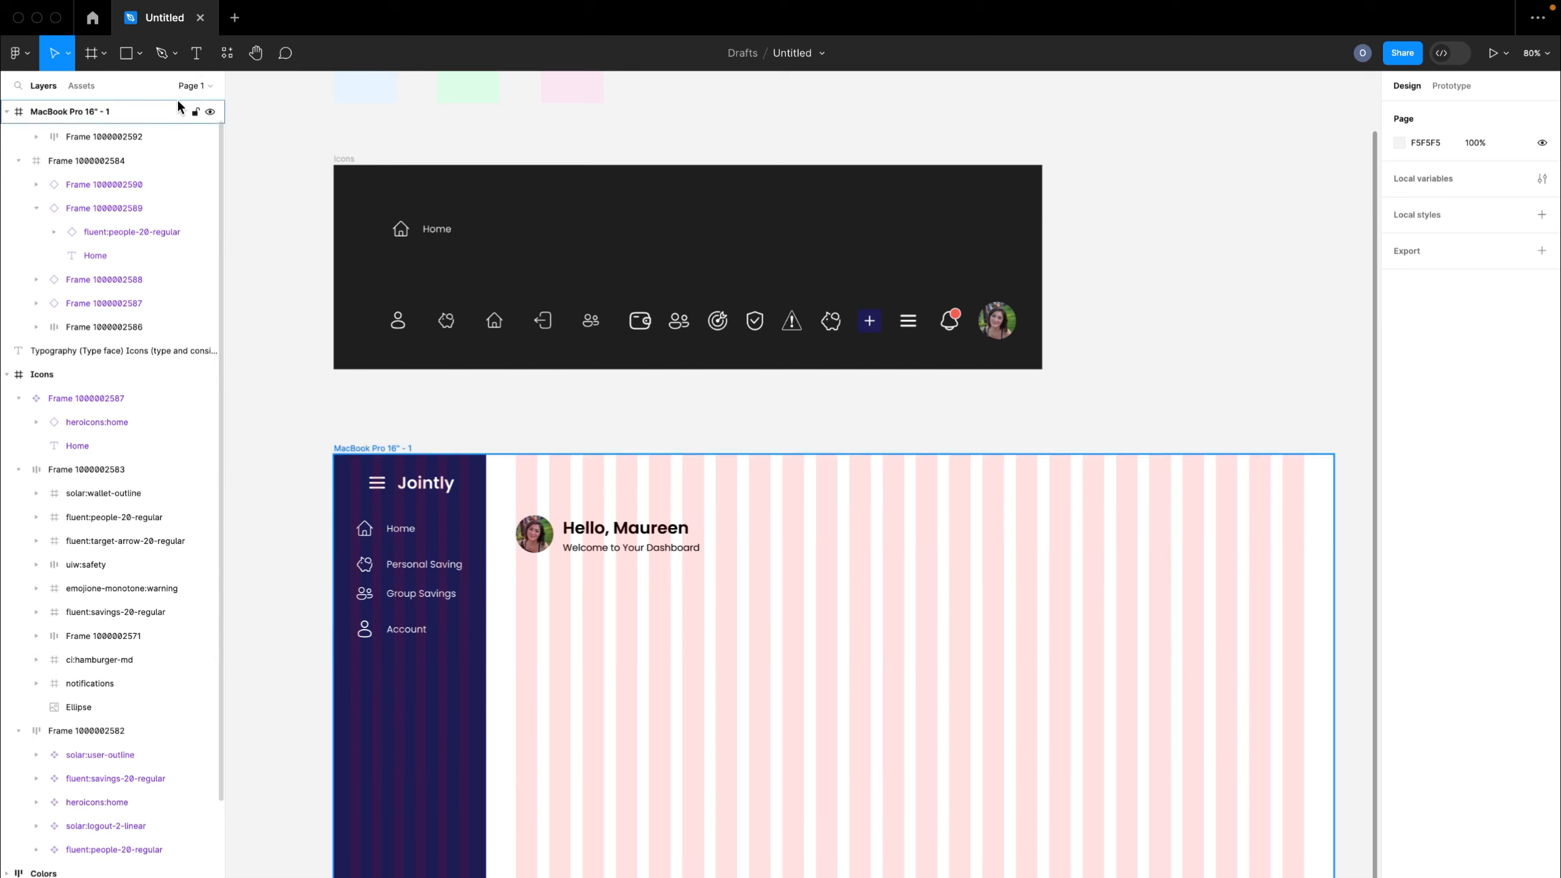
left_click(89, 56)
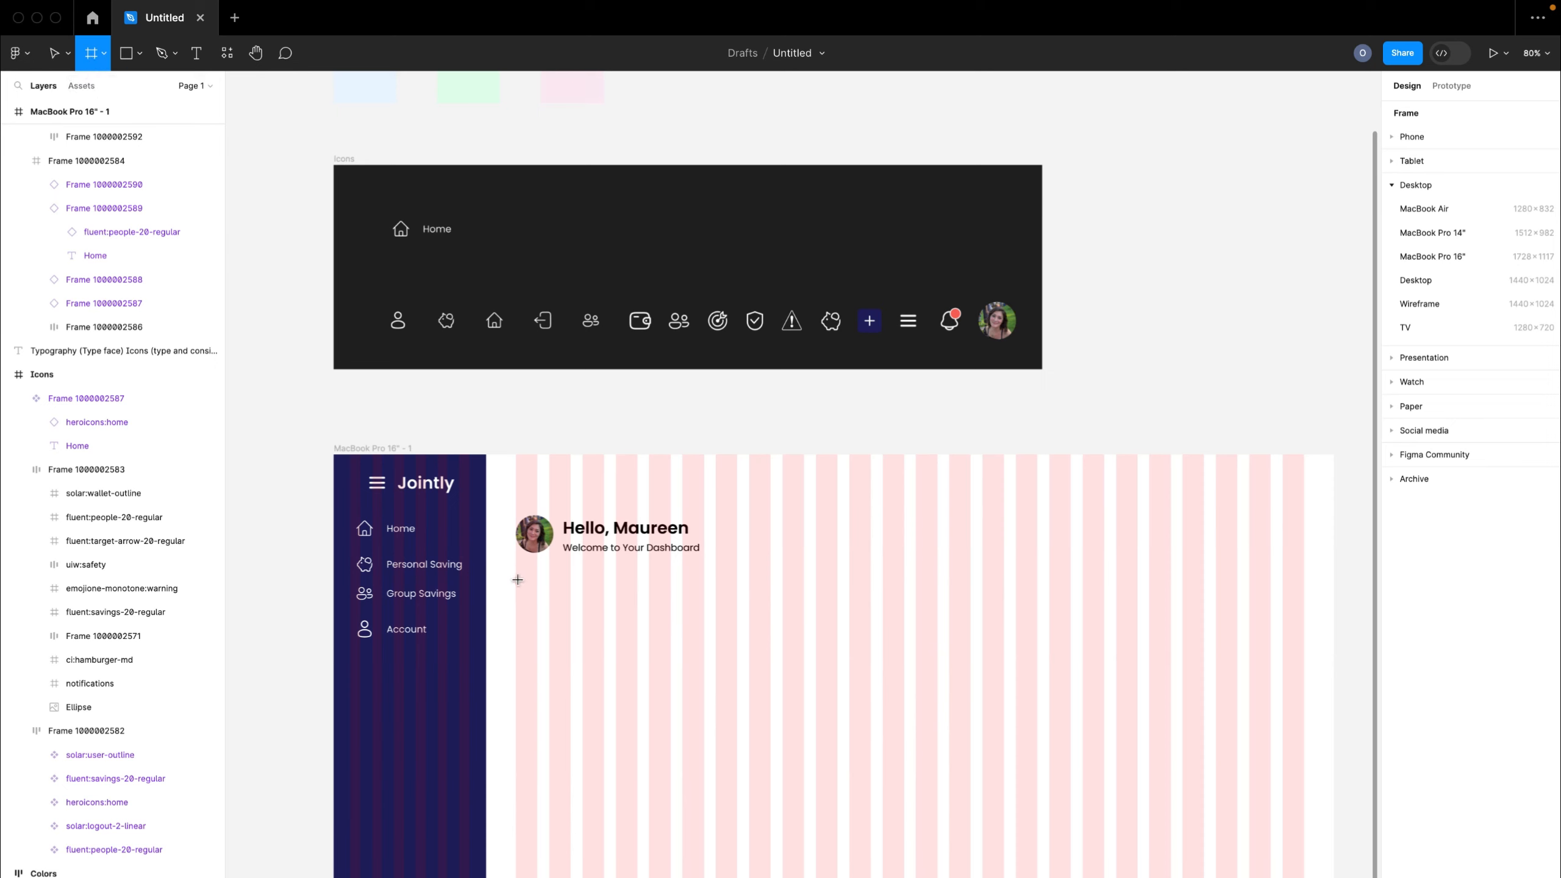
left_click_drag(518, 578, 736, 703)
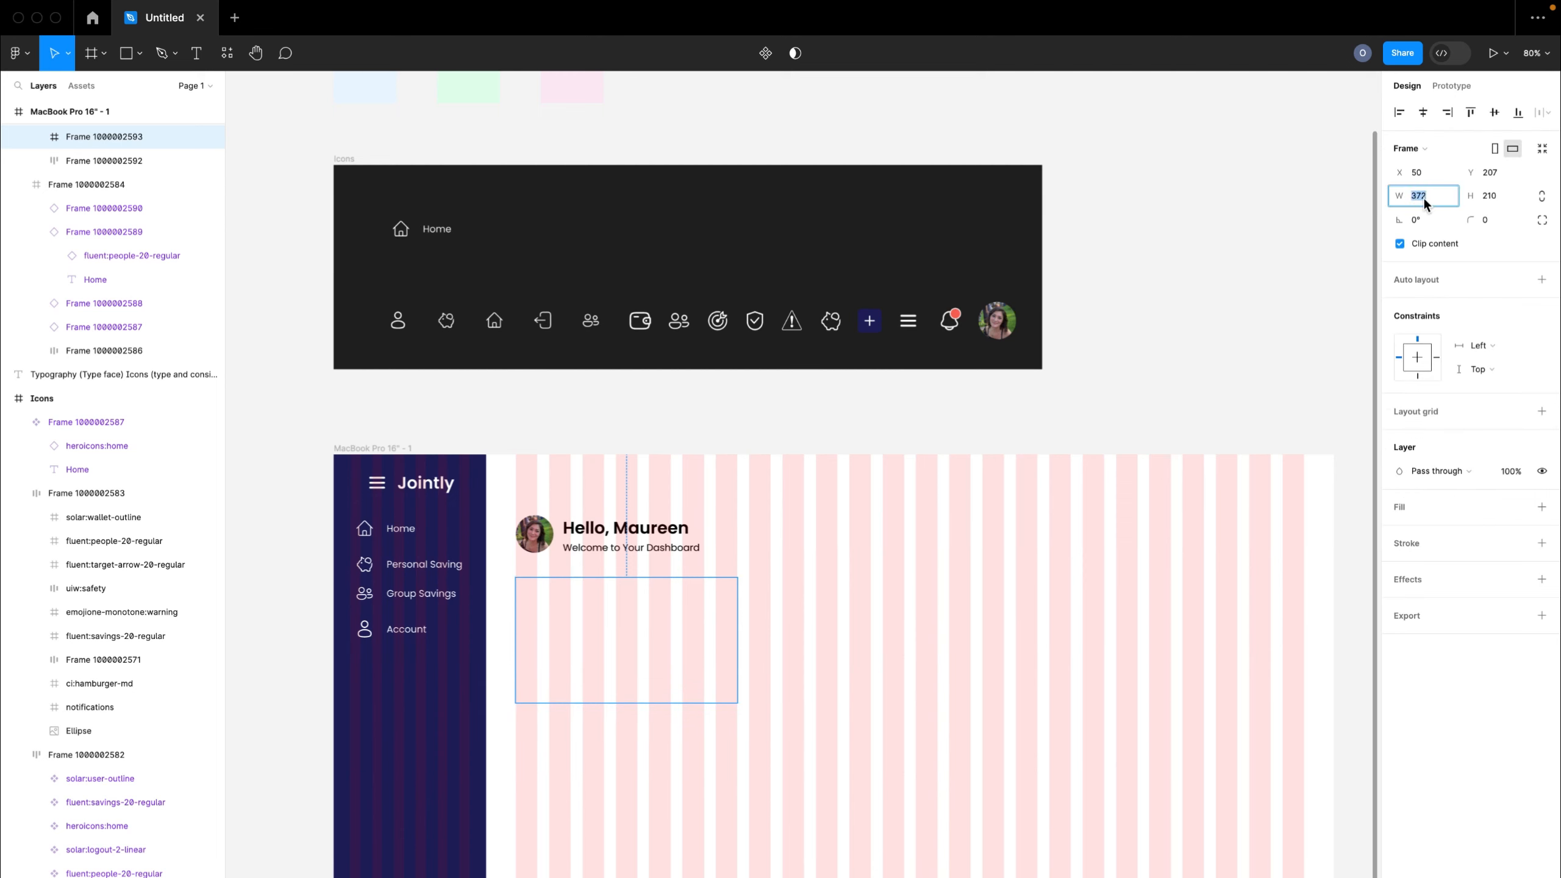
type("306")
key("Return")
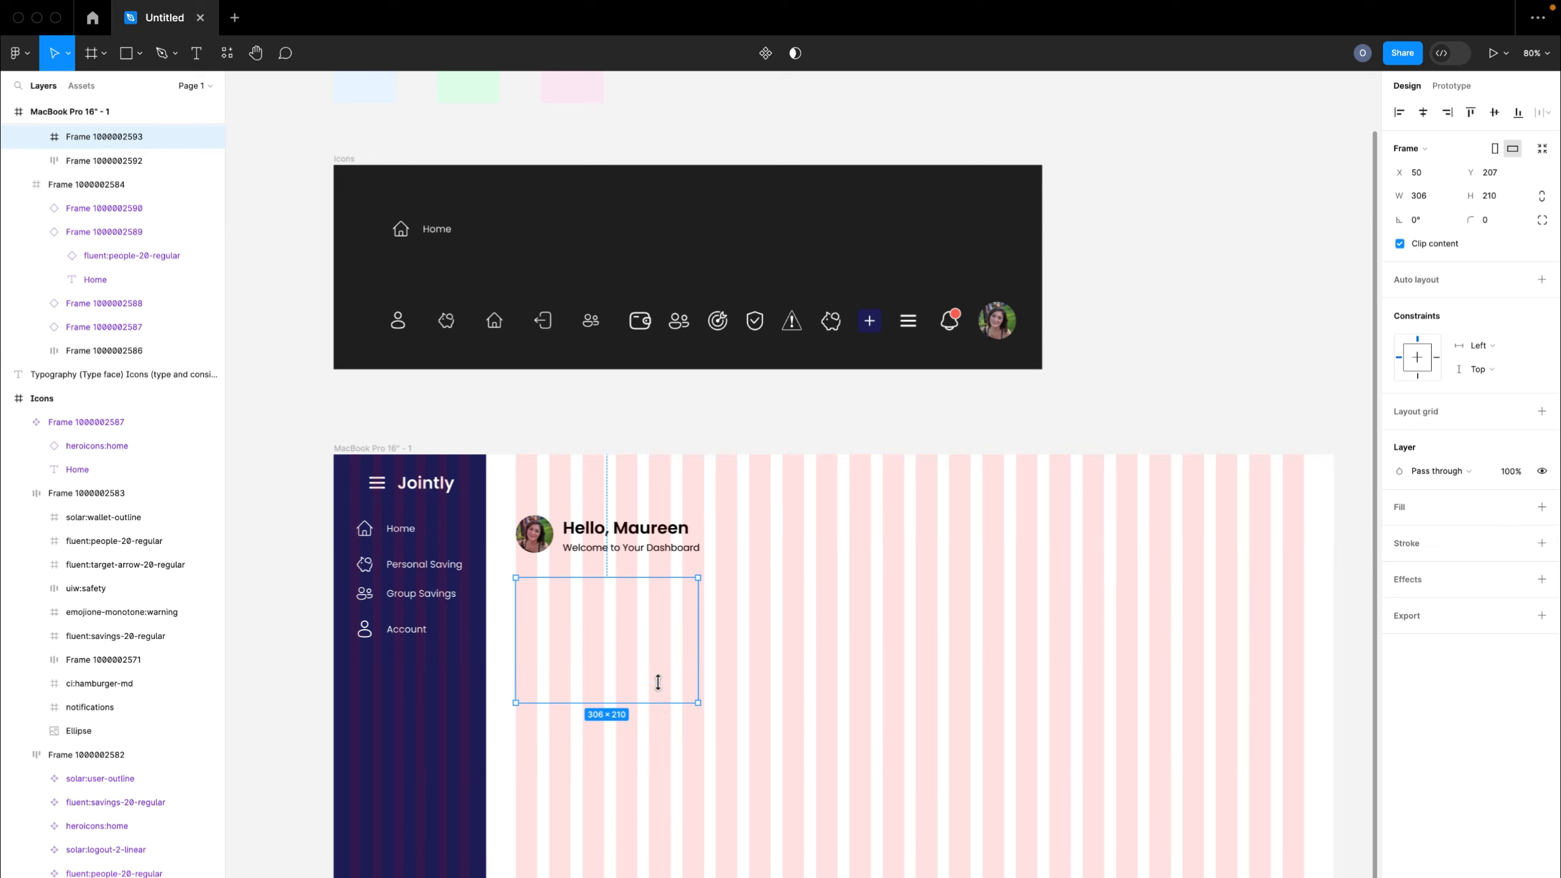
left_click_drag(657, 682, 654, 689)
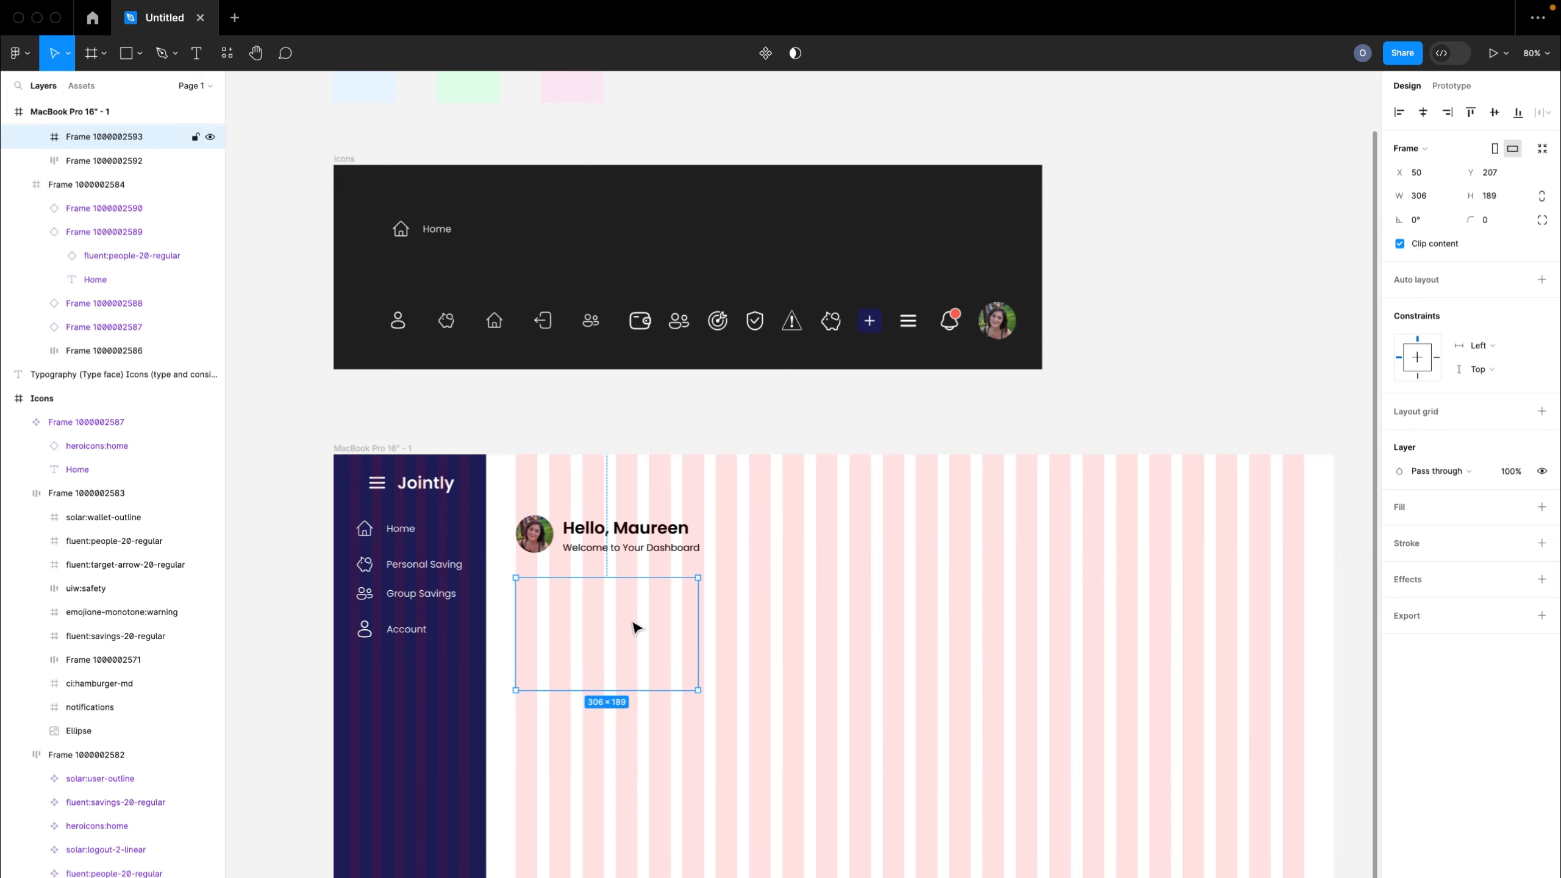
left_click(1541, 507)
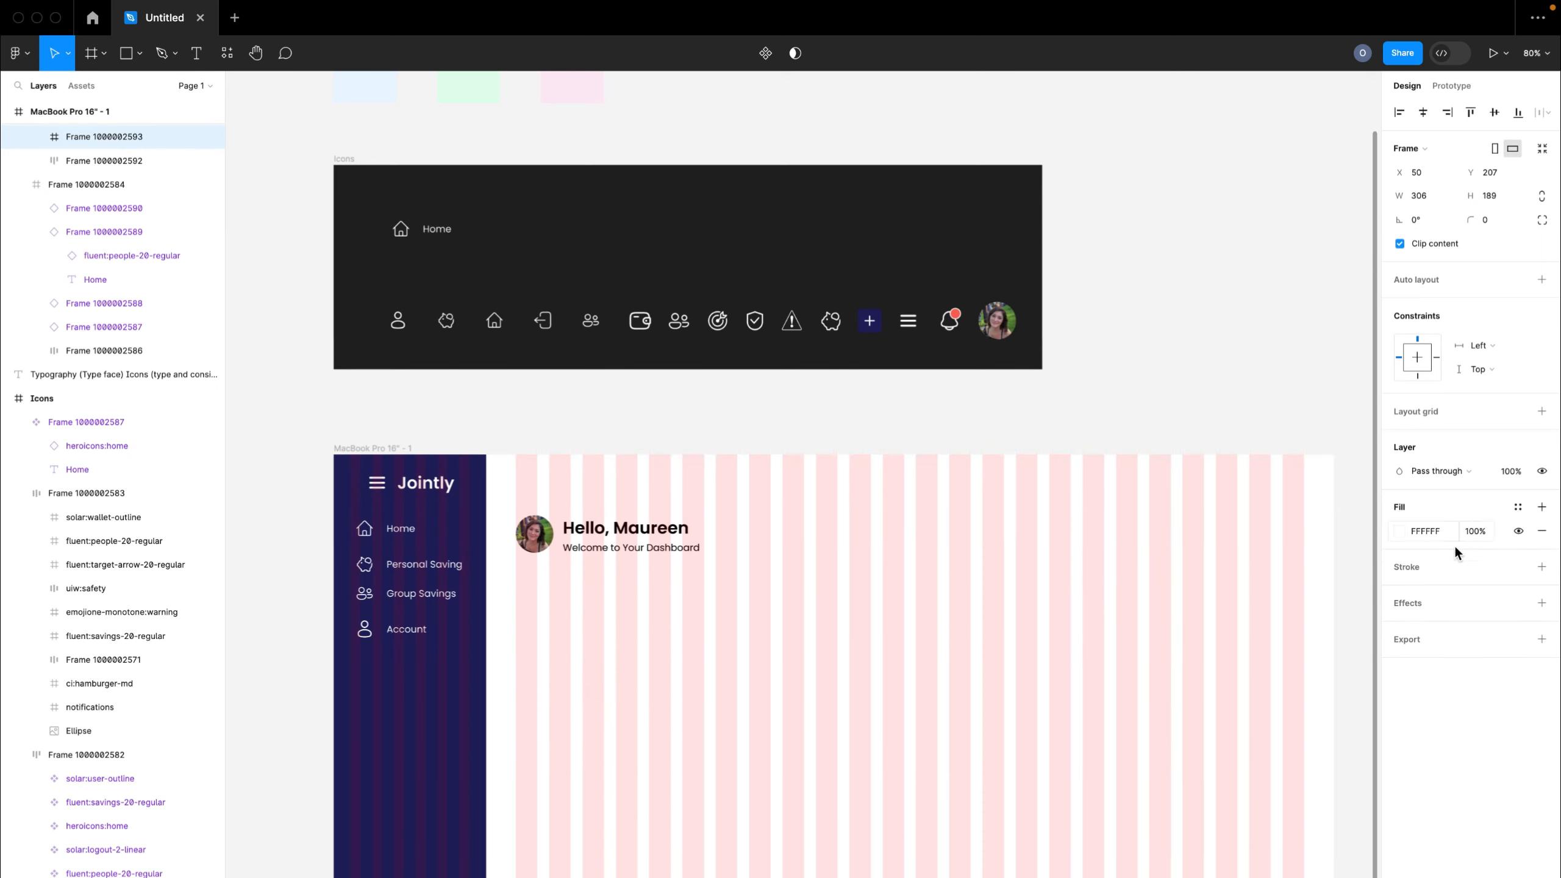
- Fill the card below the greeting with light green E3FEEC sampled from the Colors frame
left_click(1395, 532)
left_click(1224, 785)
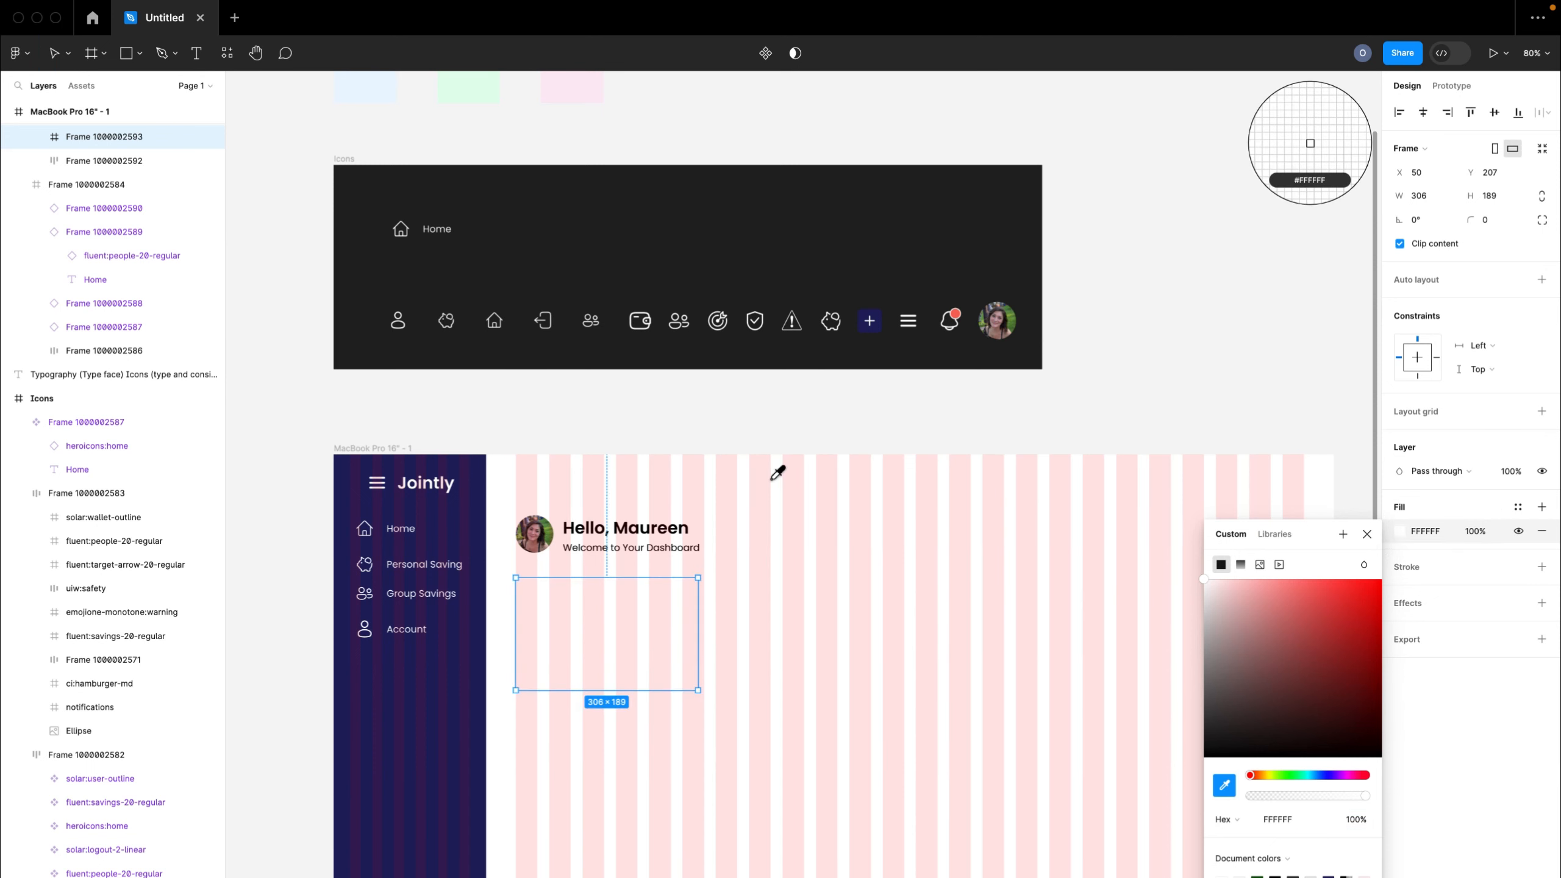
scroll(776, 472, "up", 5)
left_click(510, 264)
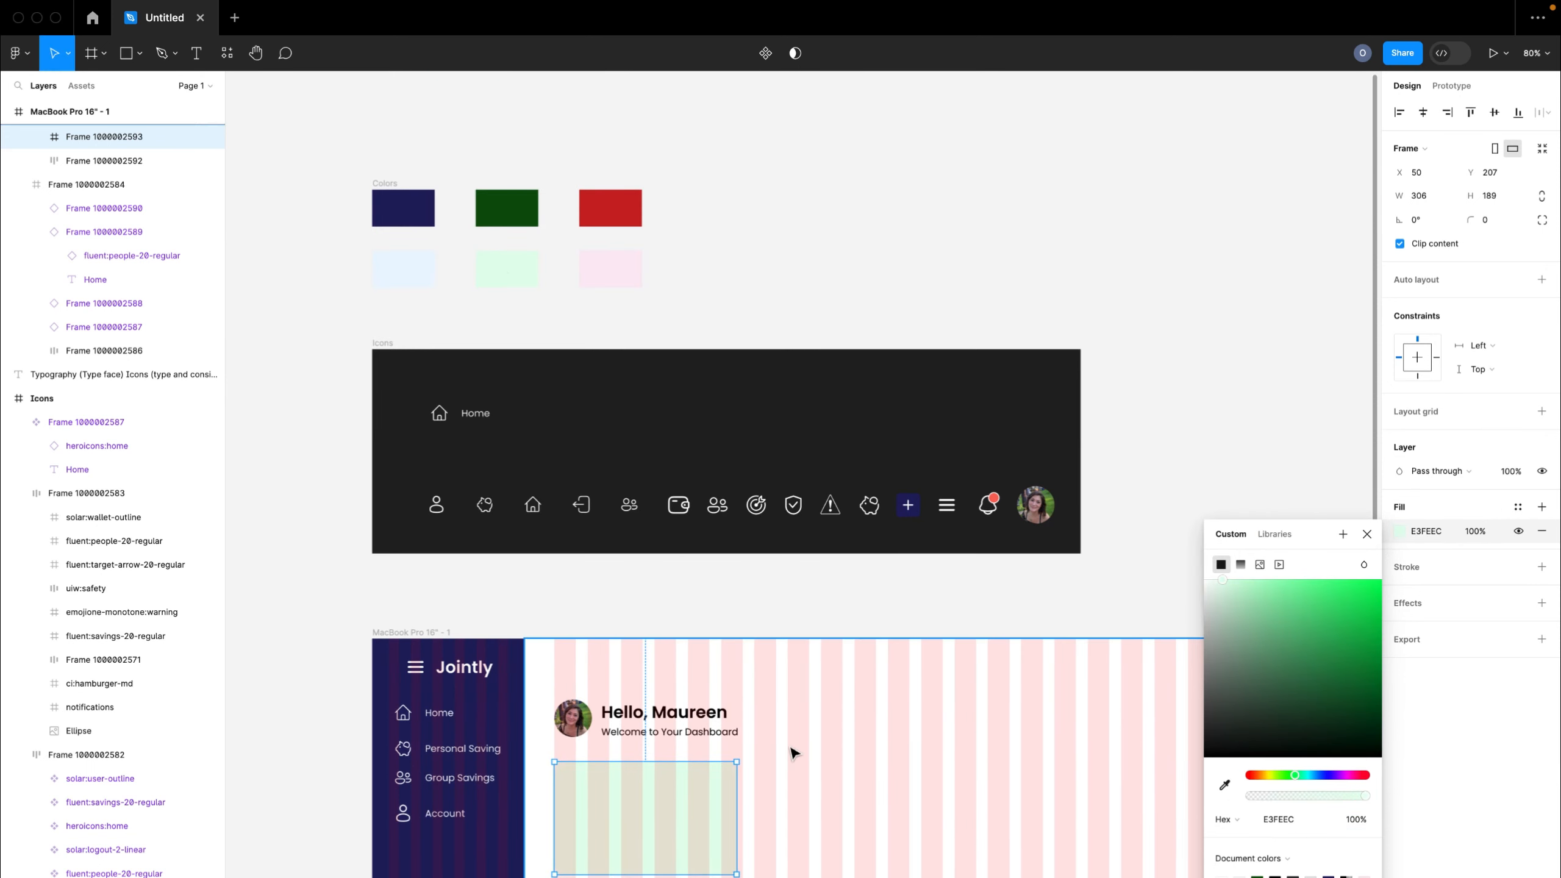
scroll(794, 750, "down", 3)
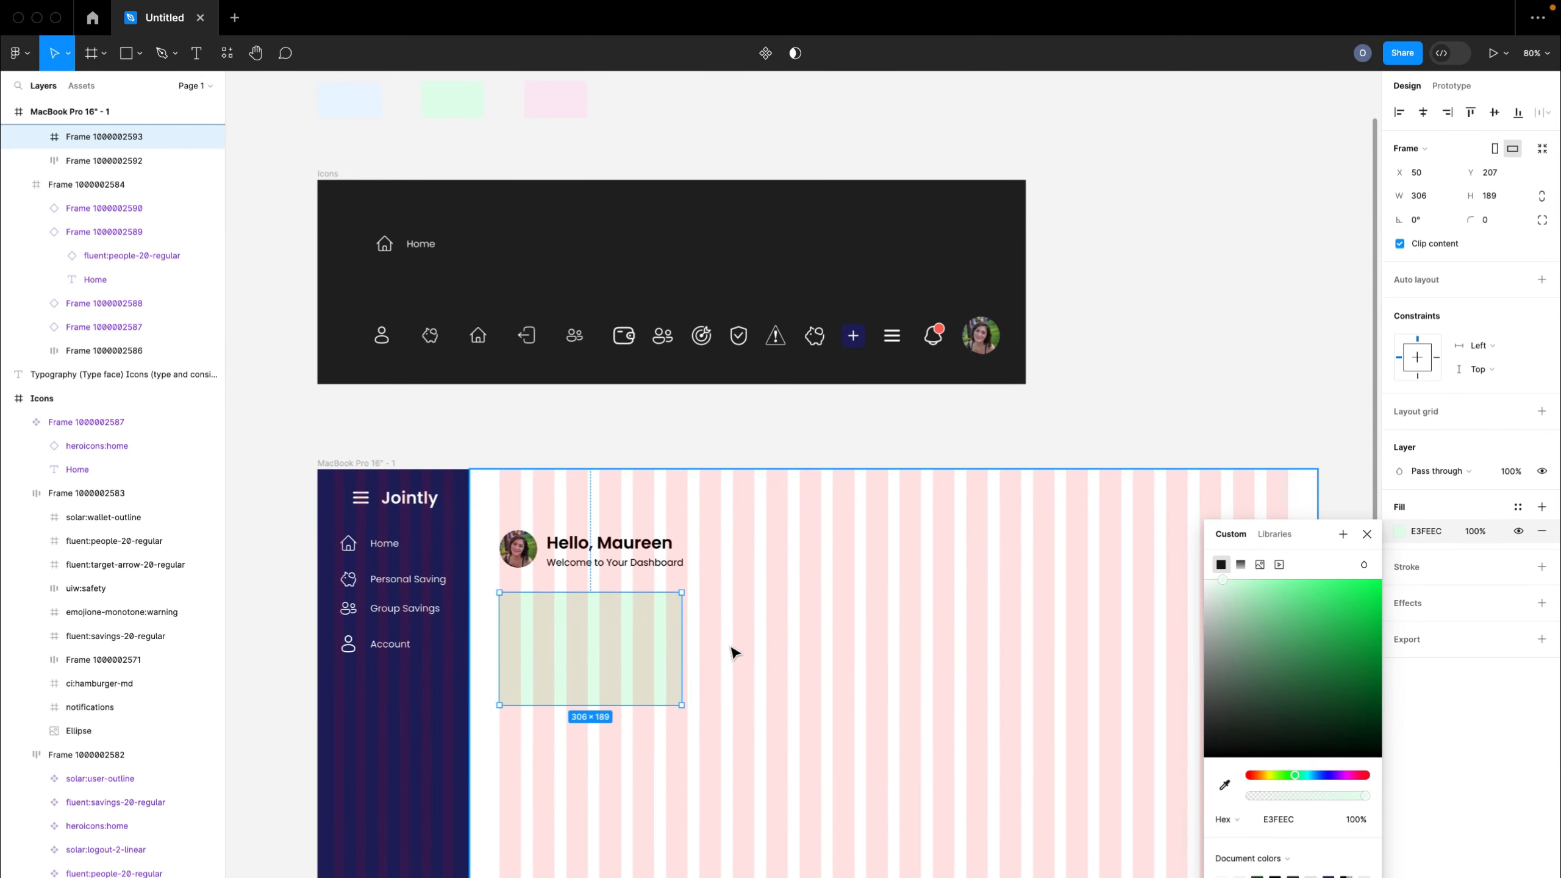
scroll(664, 652, "down", 3)
scroll(667, 652, "up", 8)
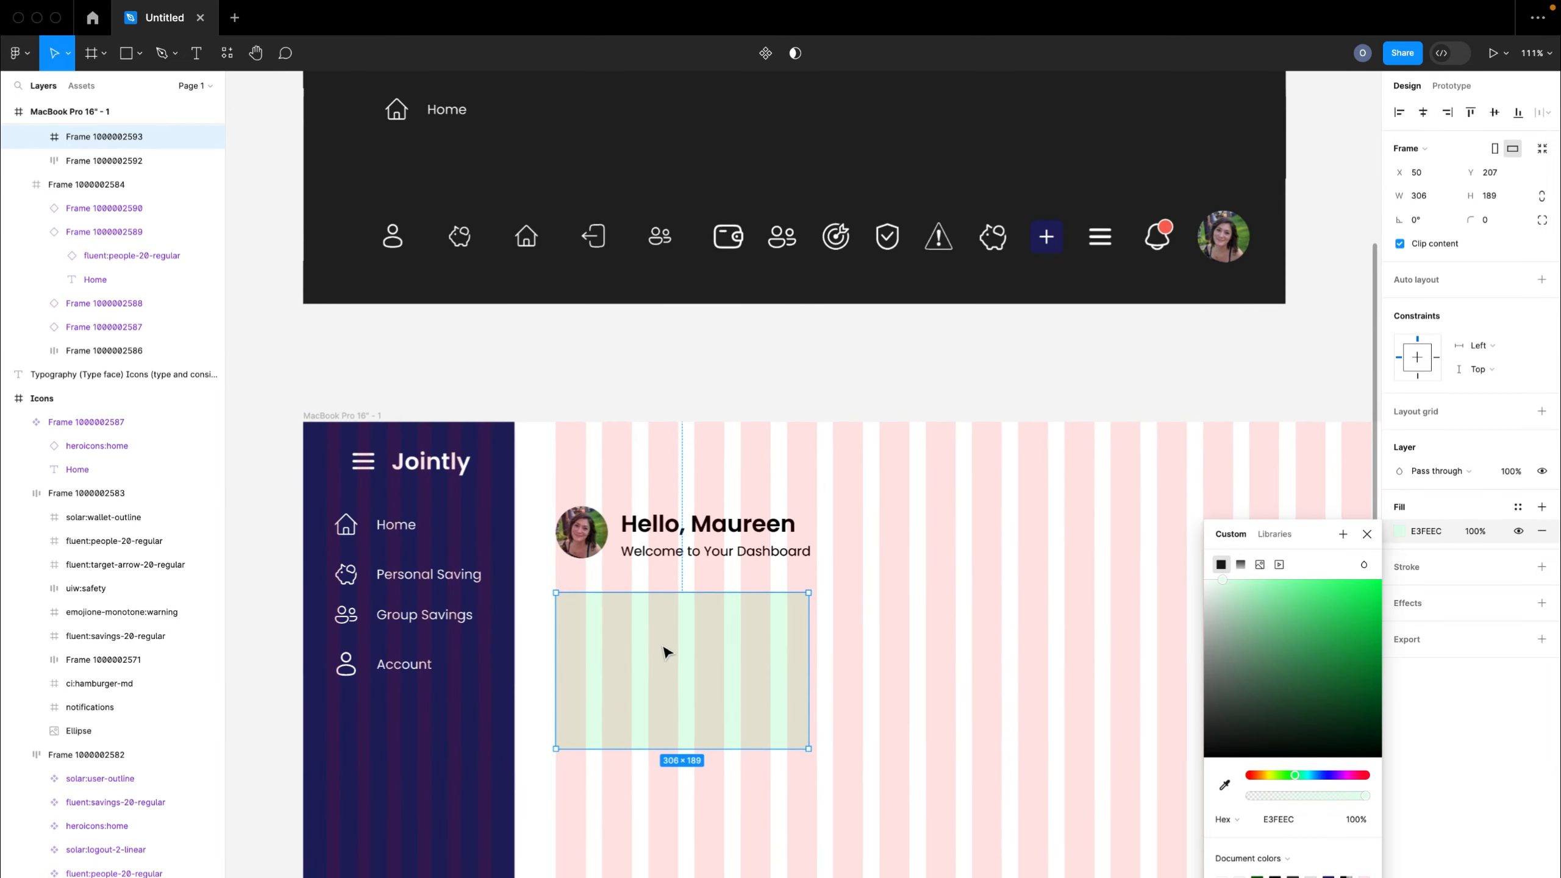
left_click(1366, 534)
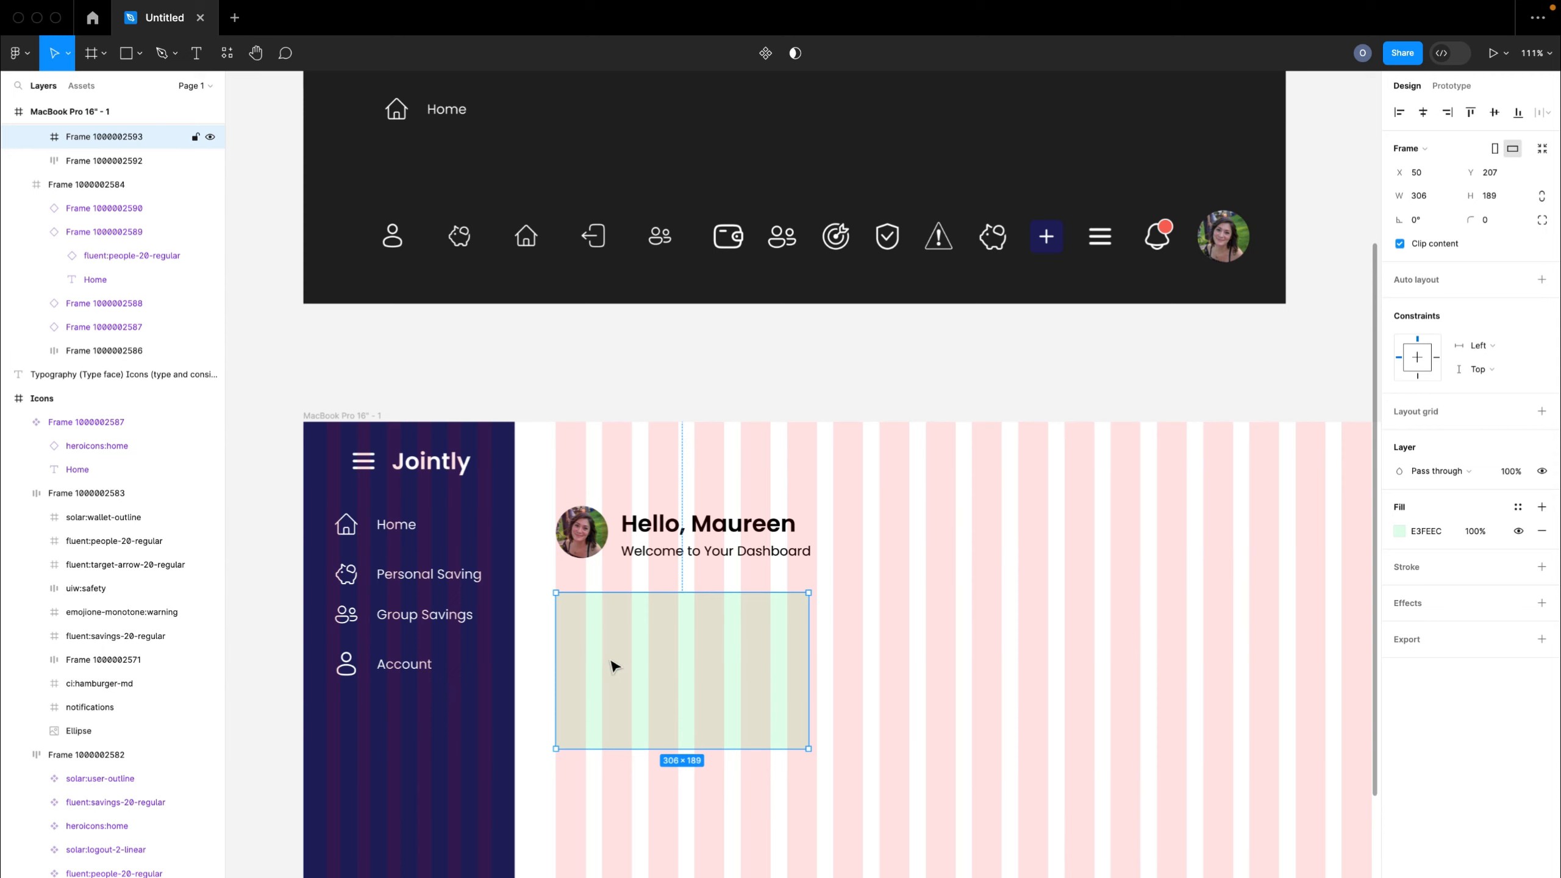
- Hide the 24-column layout grid on the content frame beside the sidebar
scroll(612, 661, "left", 1)
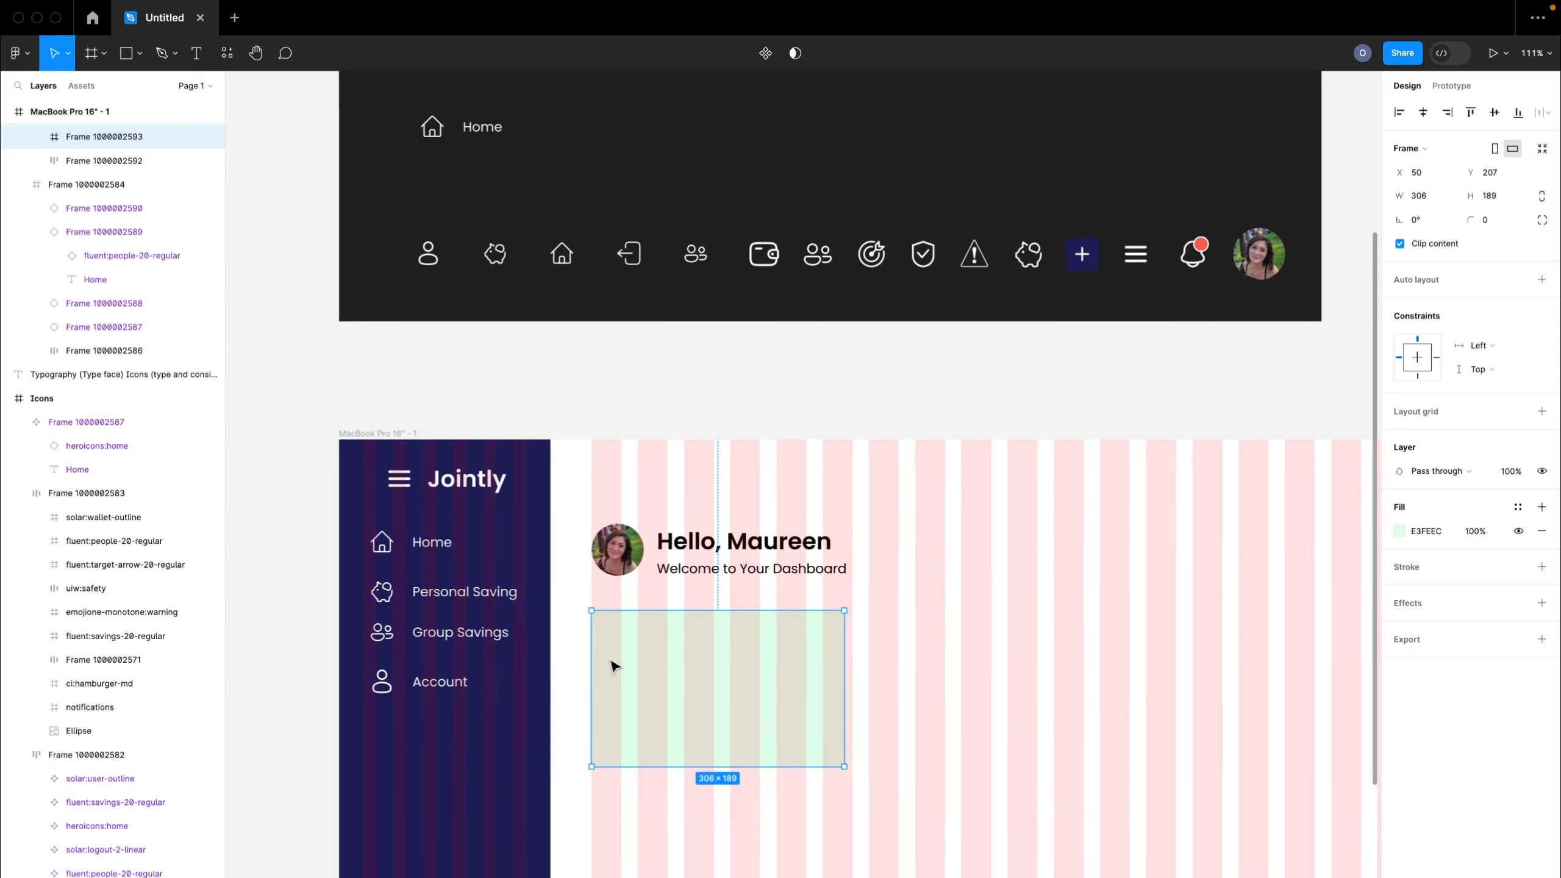
left_click(602, 479)
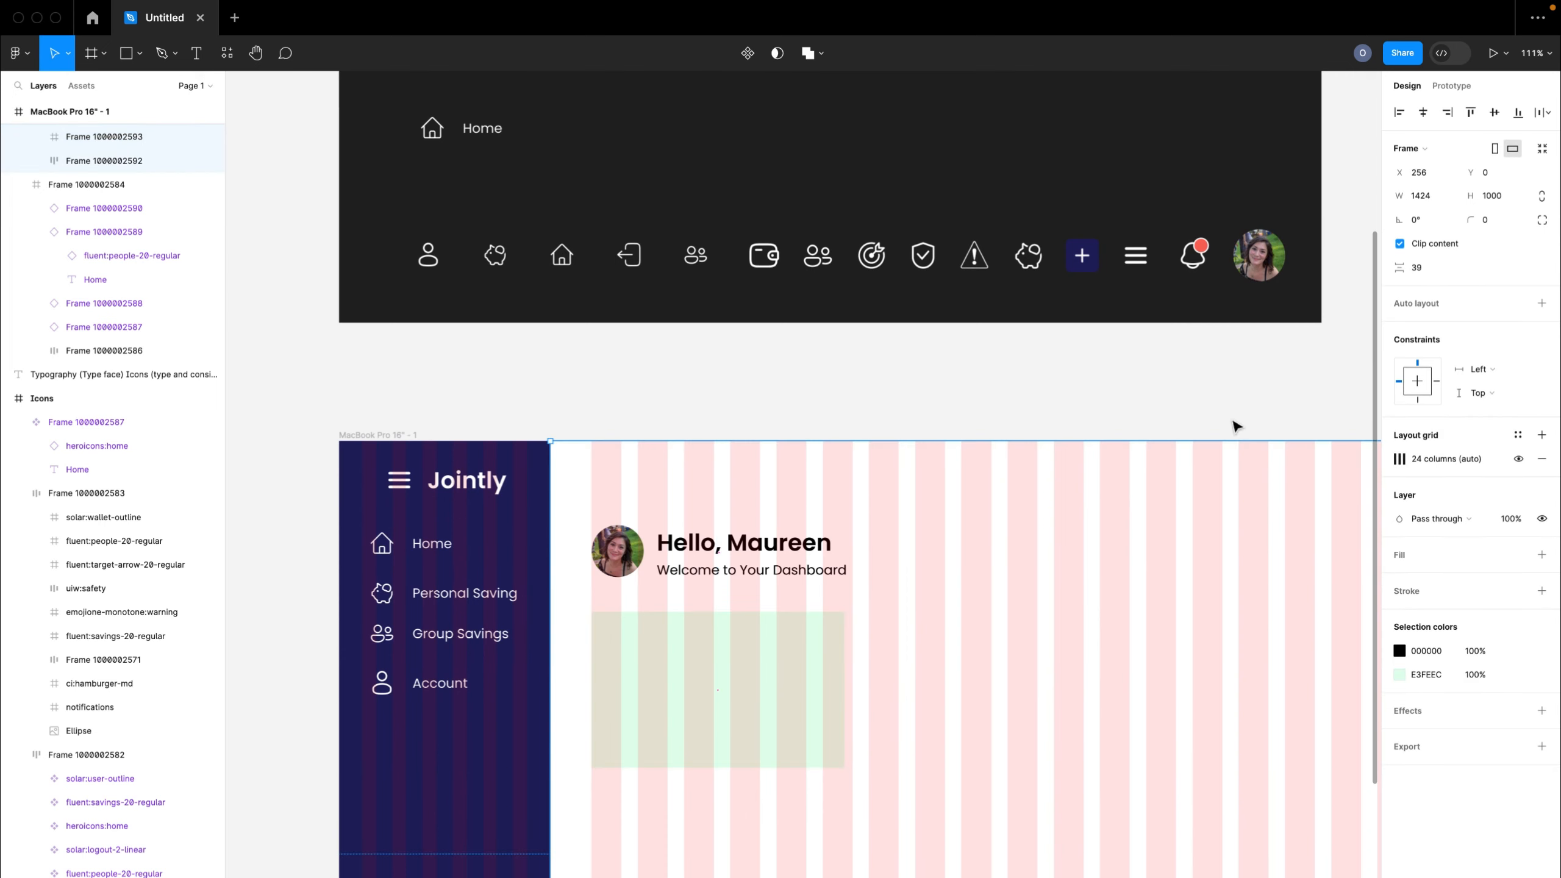
left_click(1517, 459)
left_click(776, 691)
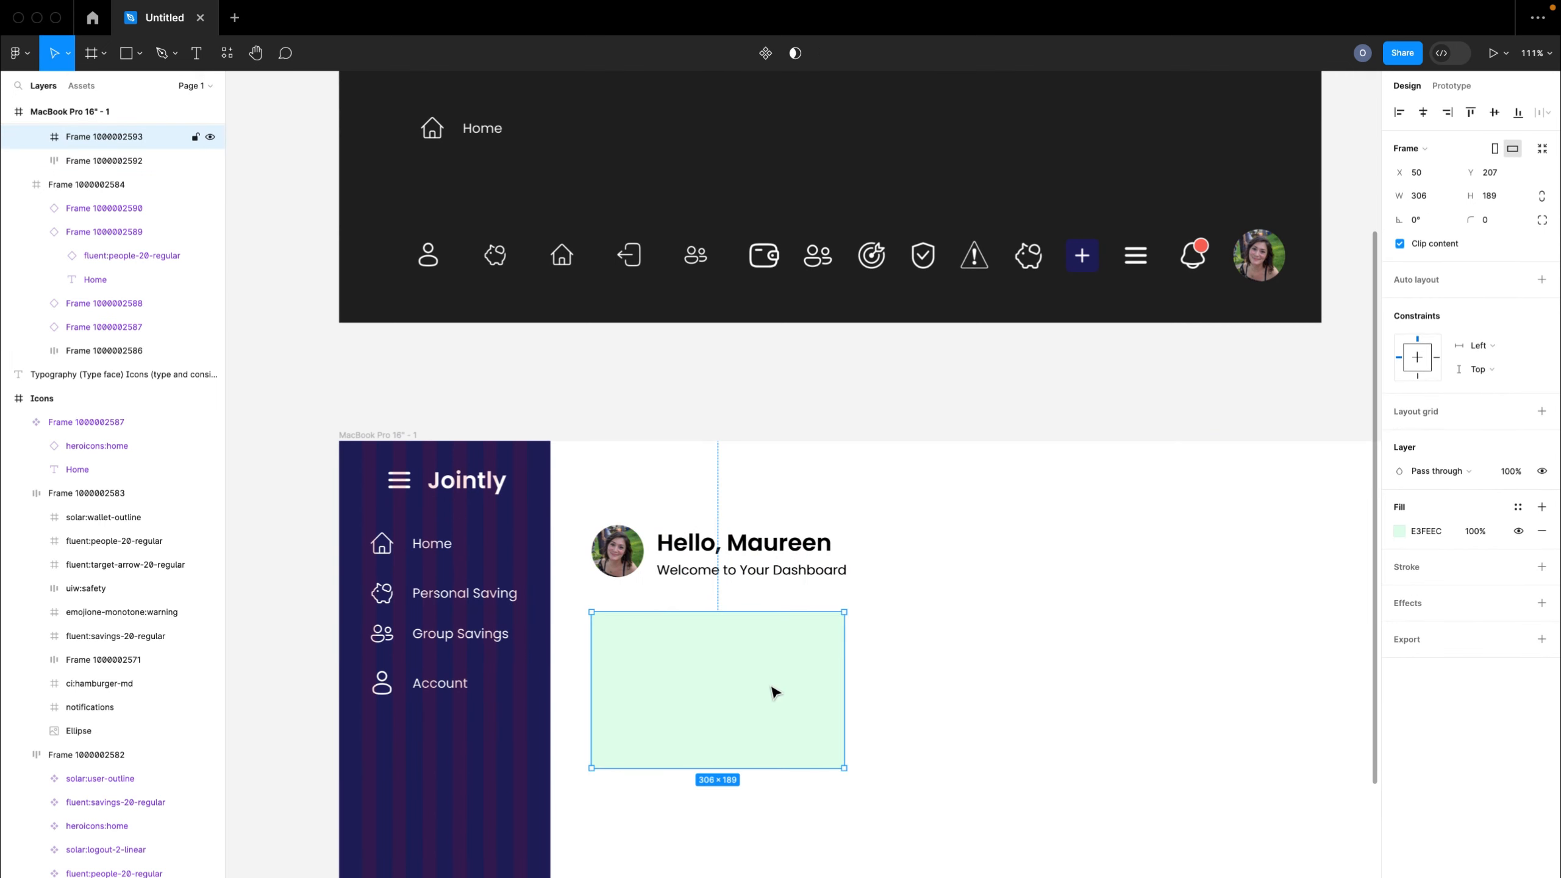
- Paste the copied Wallet Balance N0.00 text block into the green card and move it to X 90, Y 21
left_click(694, 683)
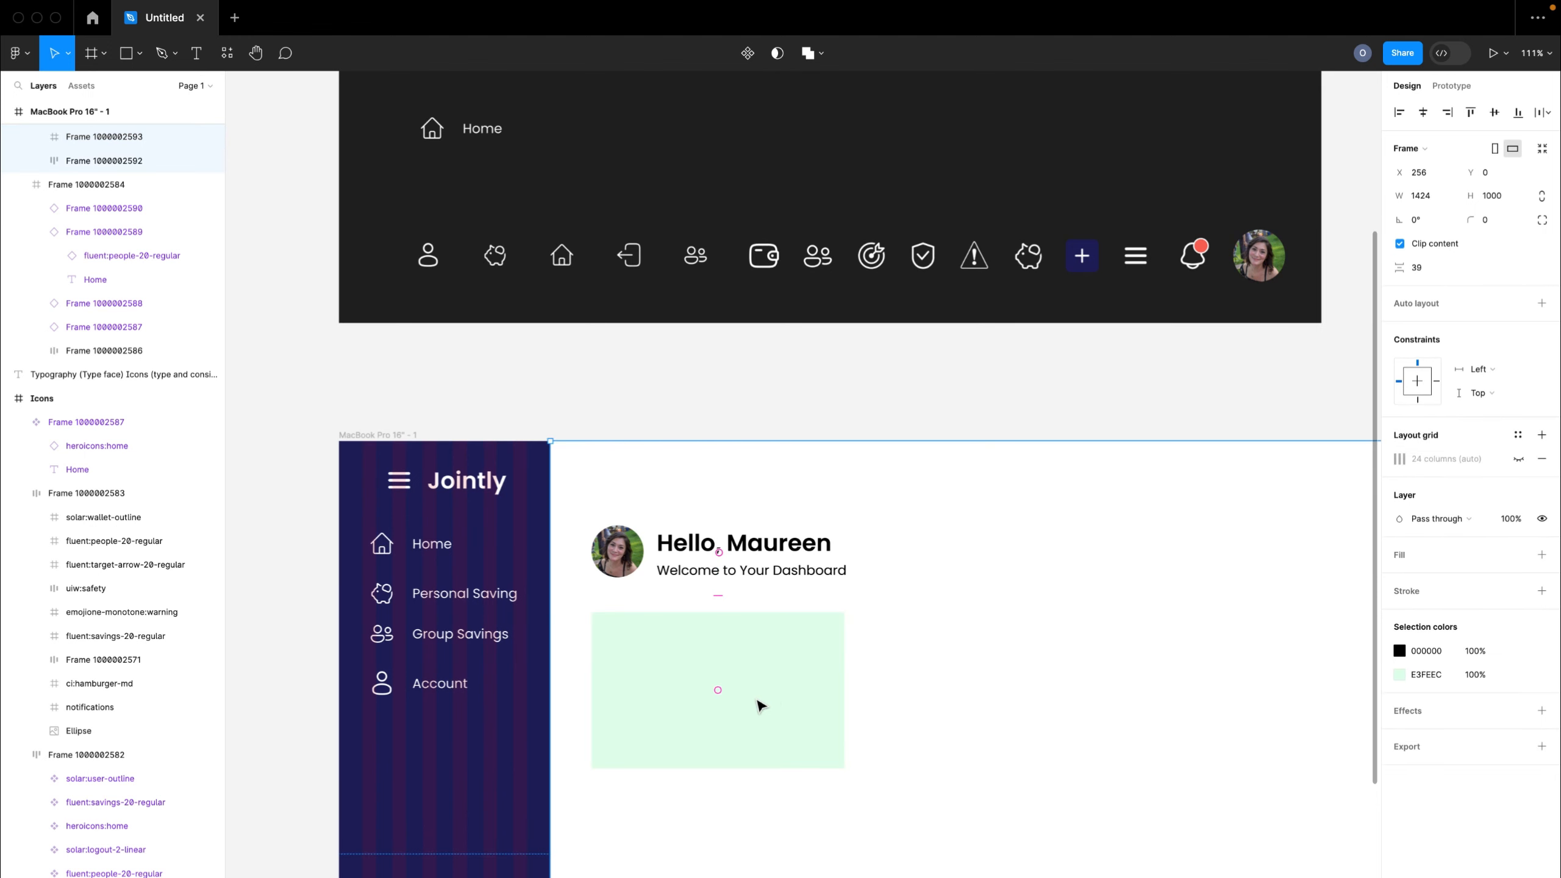
left_click(732, 679)
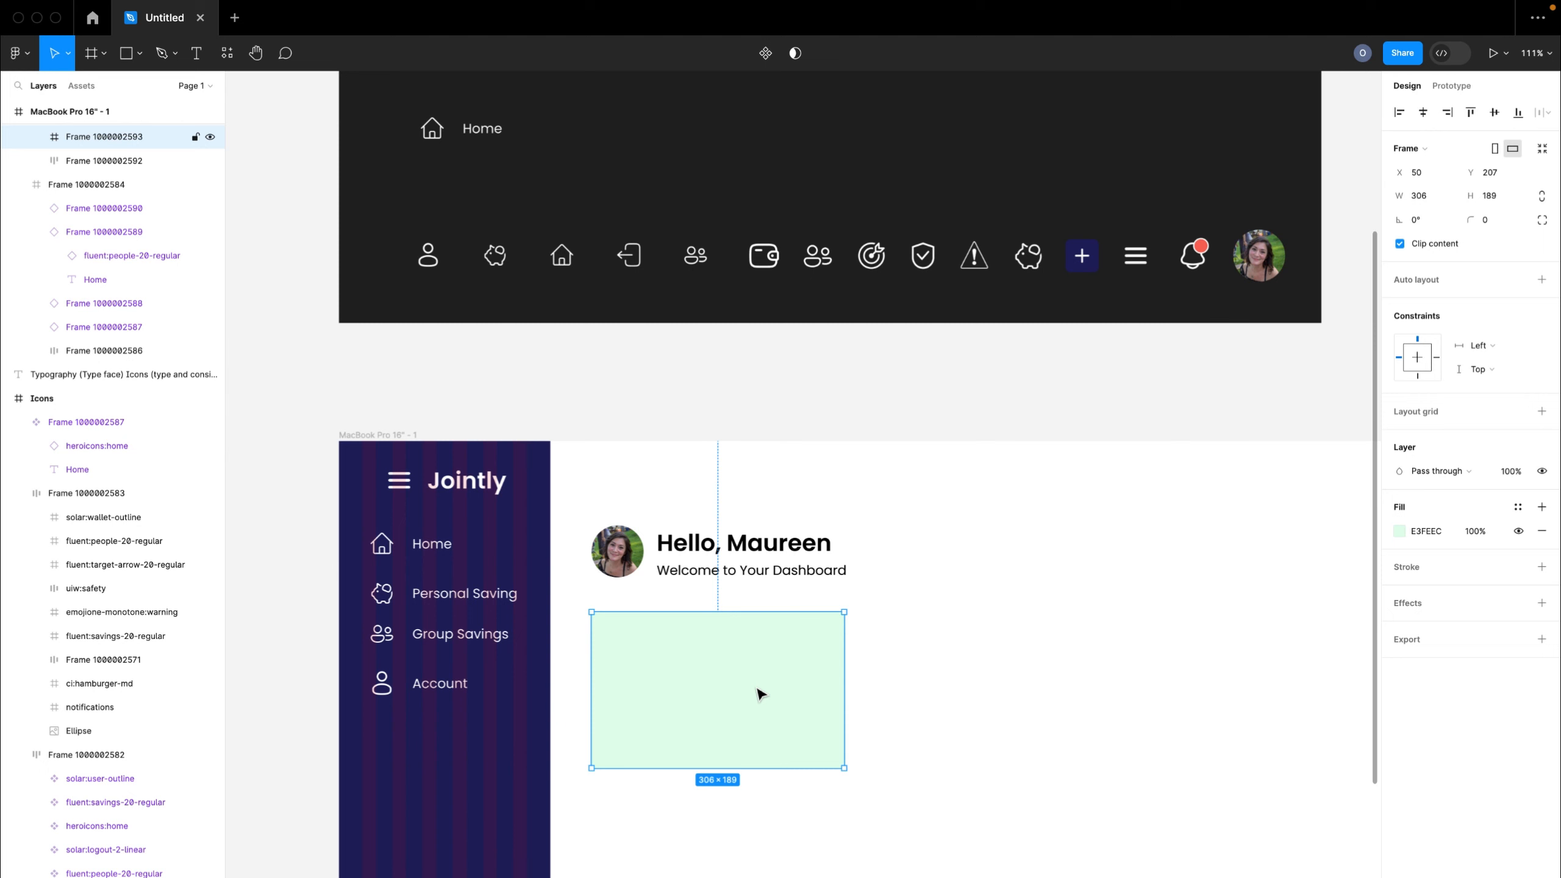
key("ctrl+v")
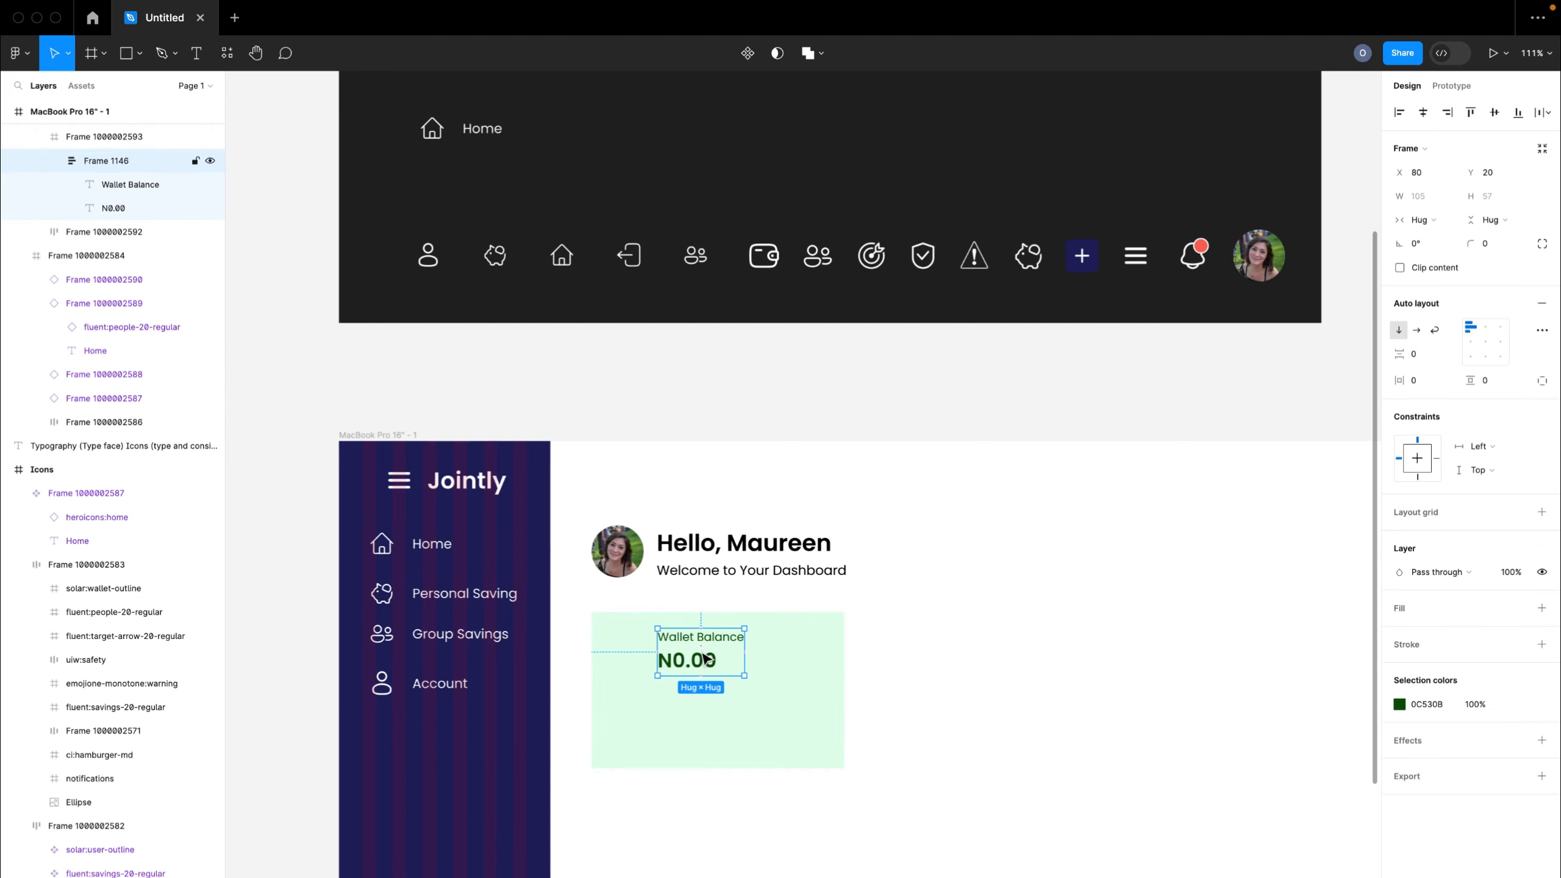
left_click_drag(706, 661, 715, 662)
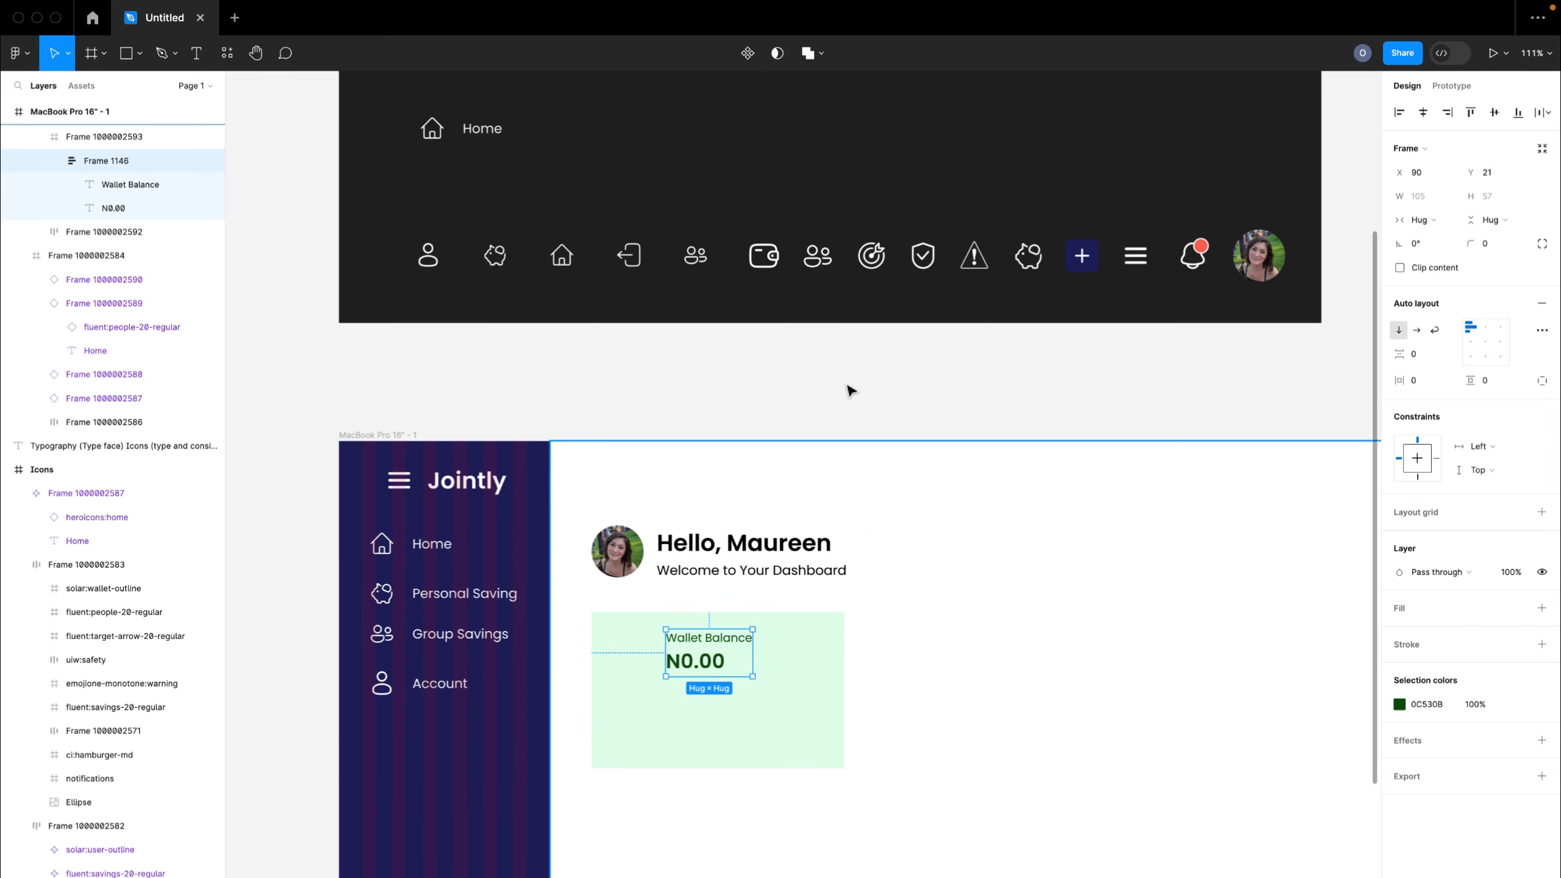
- Convert the white wallet, people, target and safety icons into separate components and place a wallet icon instance in the card at X 29, Y 28
left_click(766, 280)
left_click(764, 272)
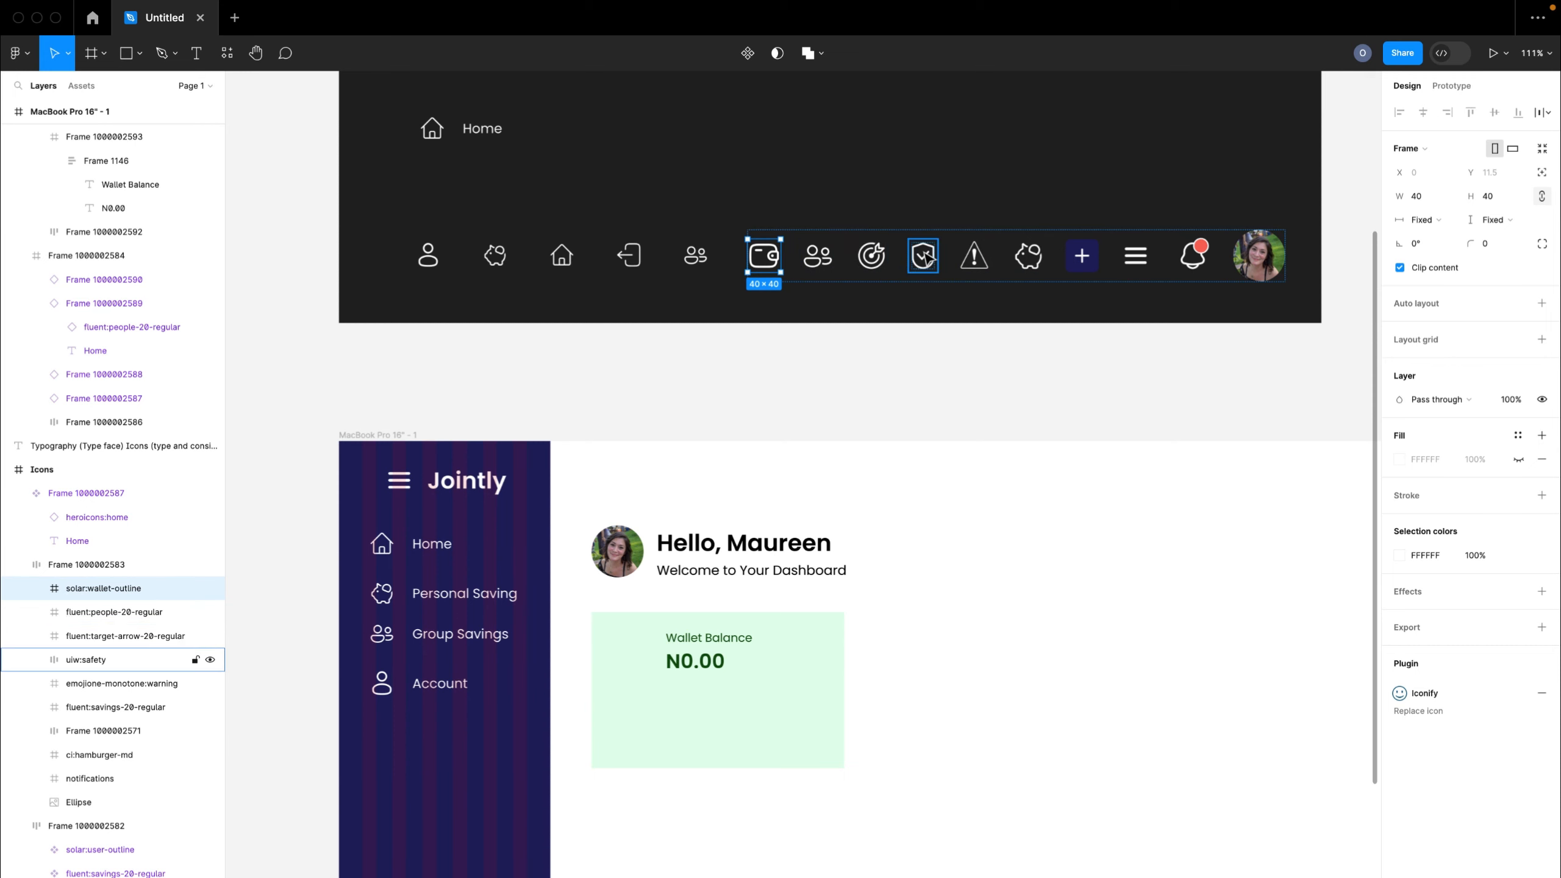
left_click(814, 266, "shift")
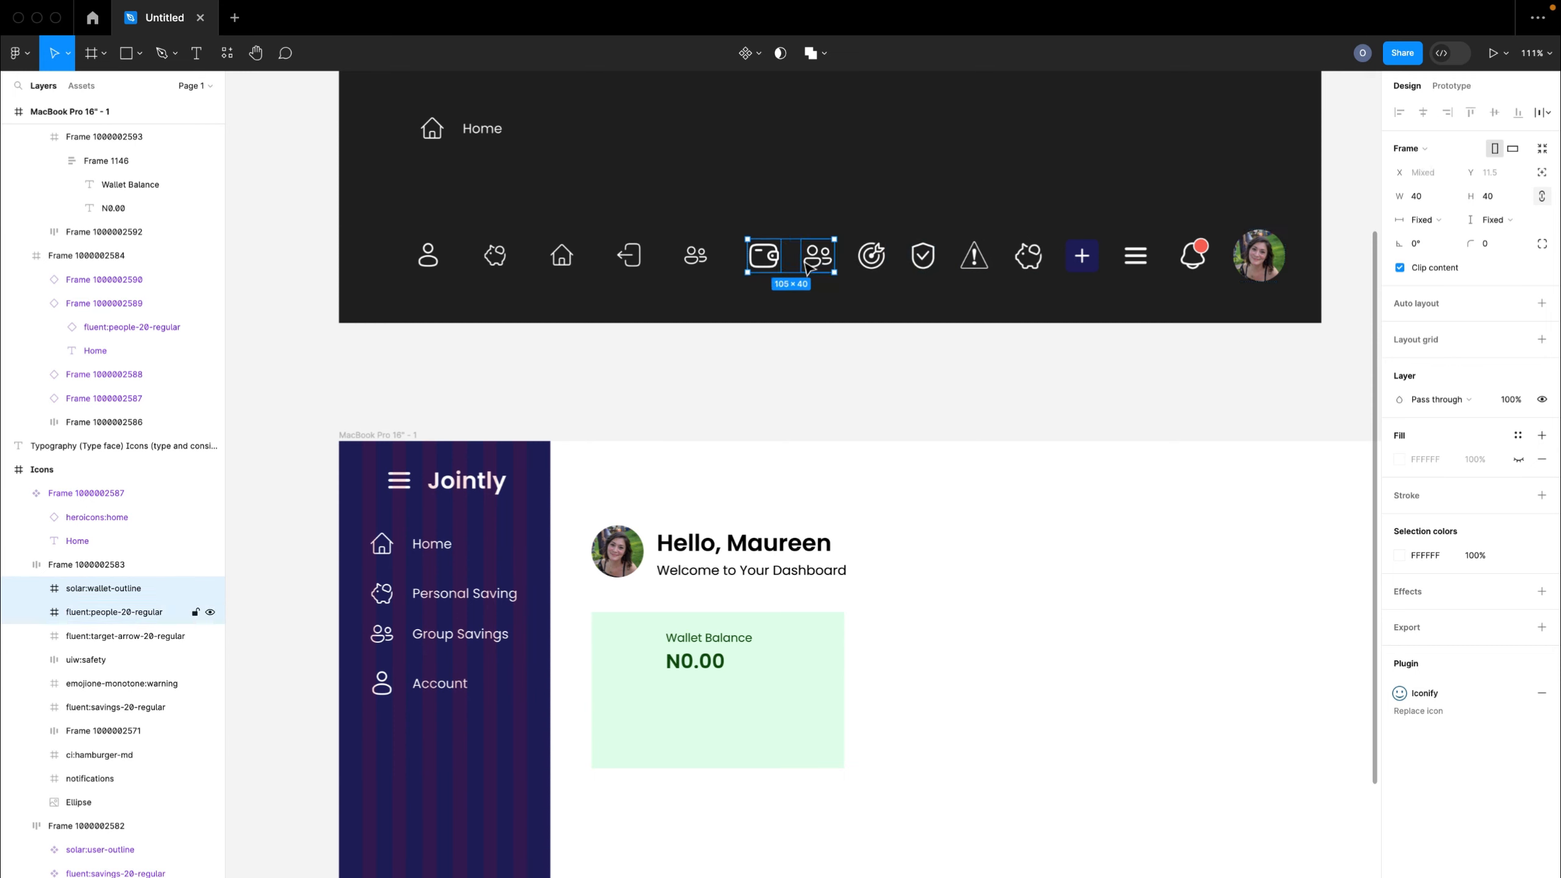
left_click(877, 260, "shift")
left_click(923, 255, "shift")
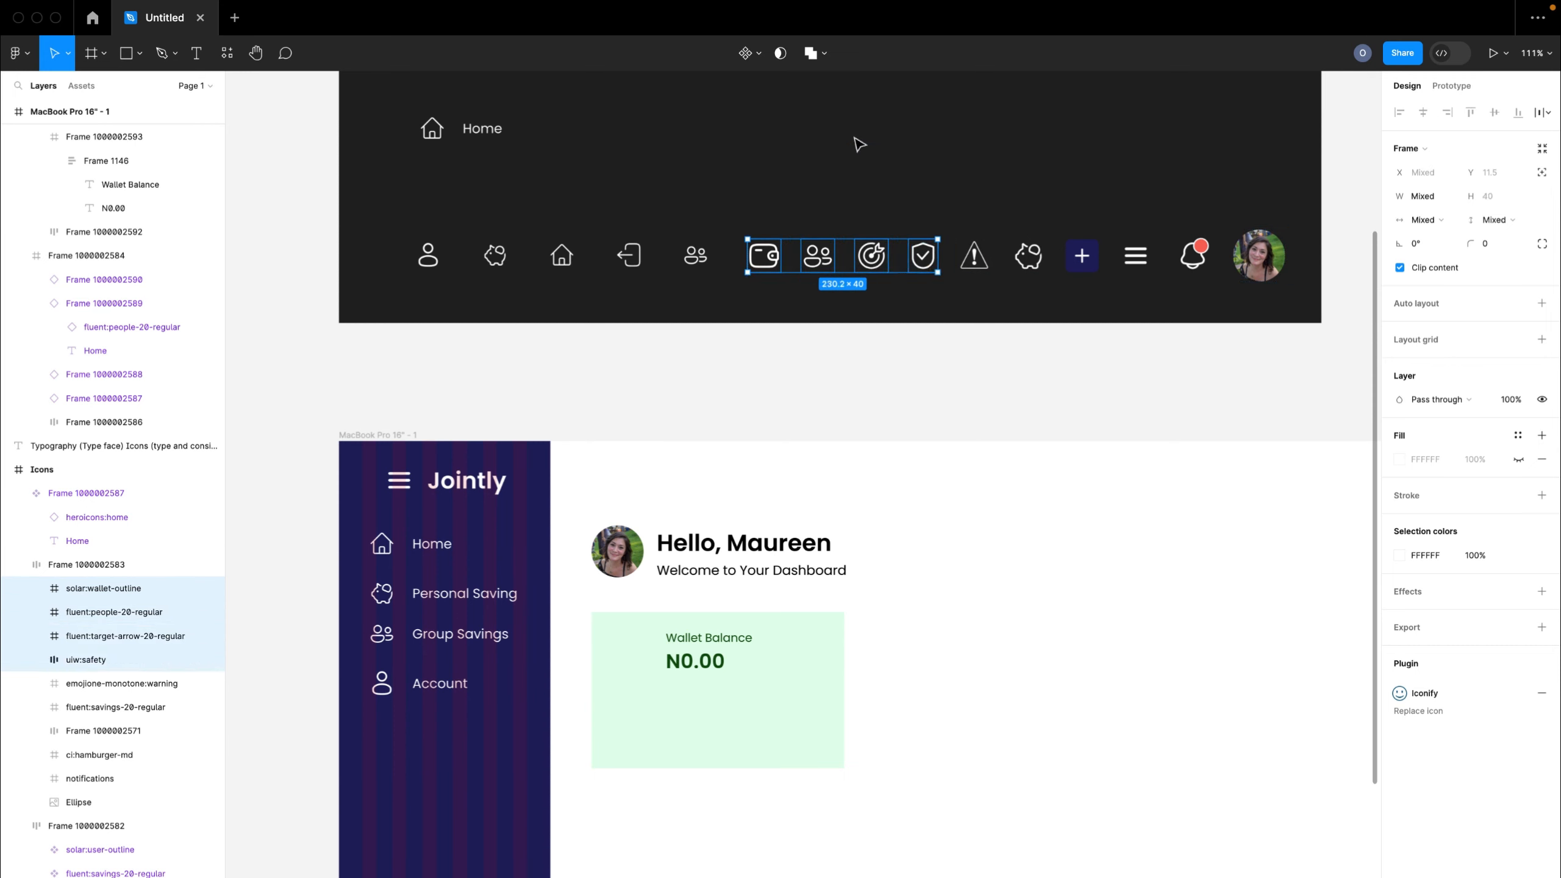
left_click(761, 54)
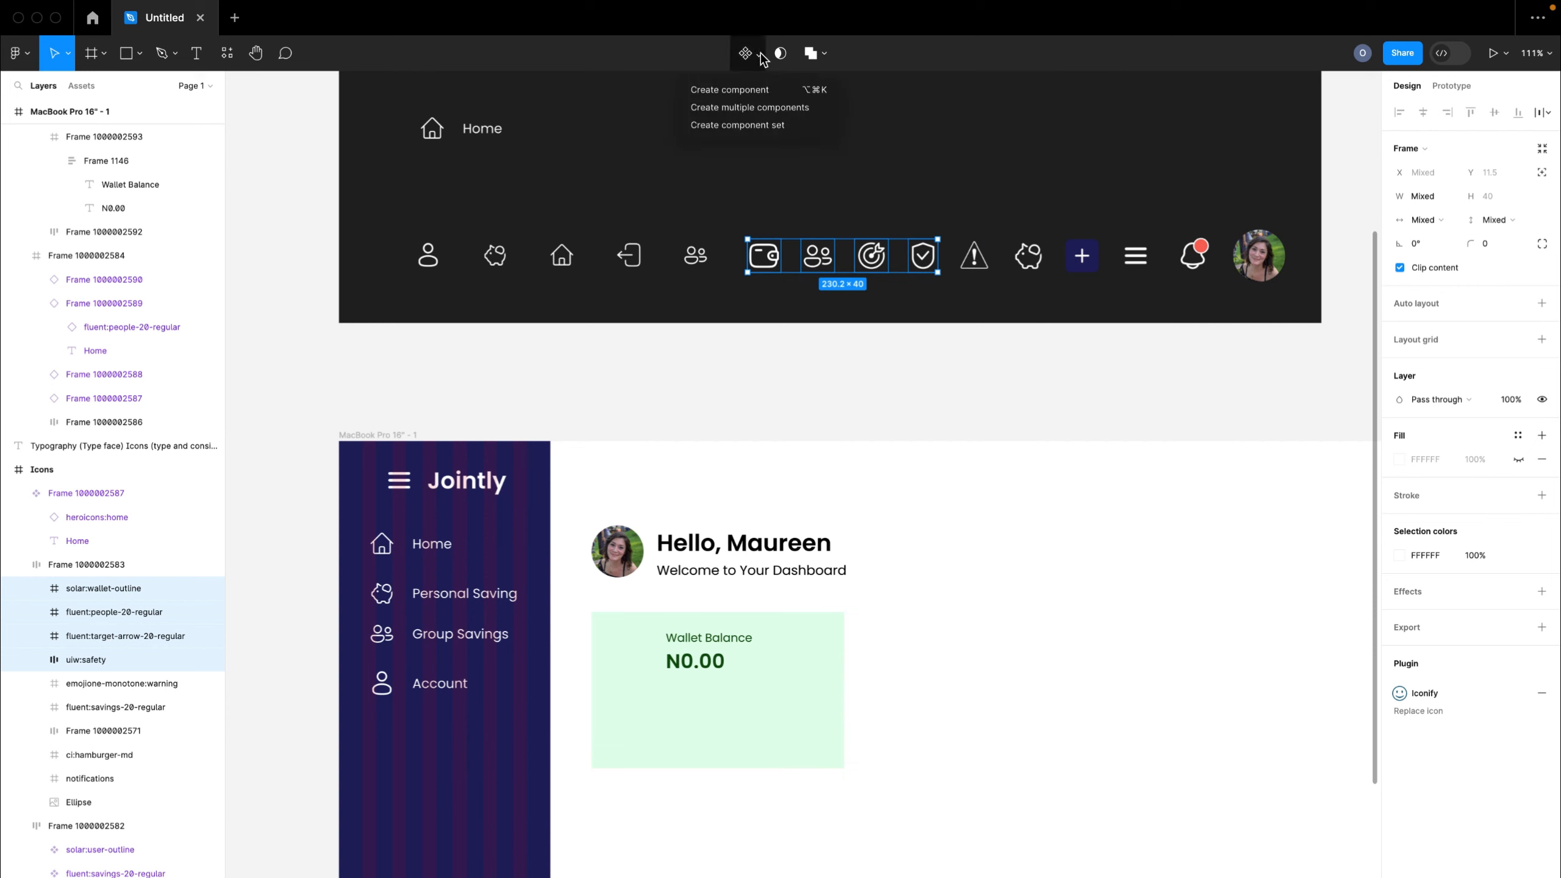
left_click(749, 105)
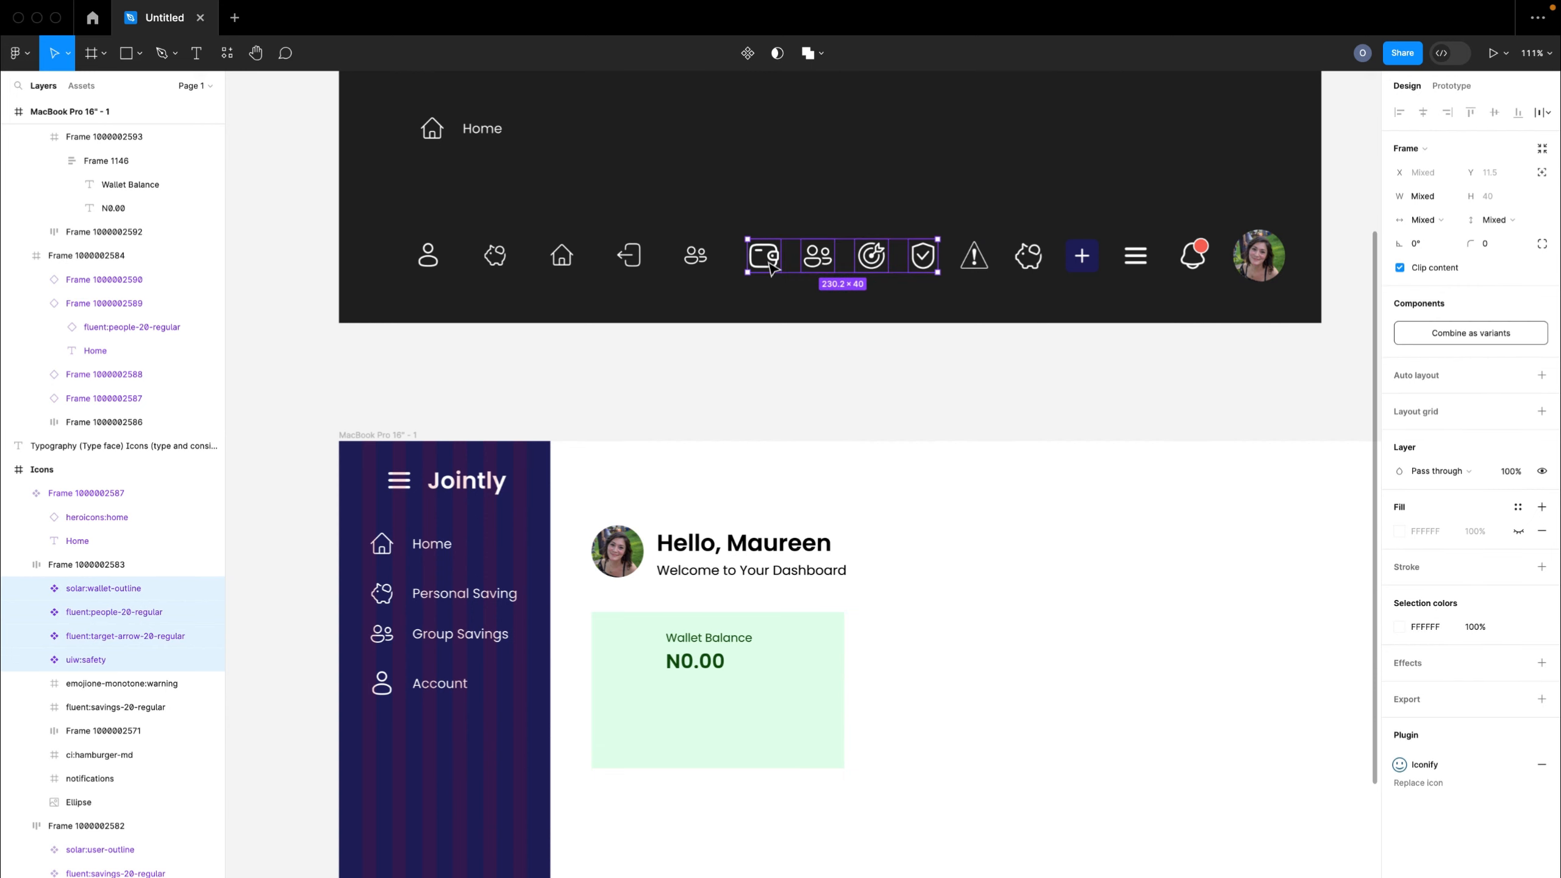
left_click(769, 265)
left_click_drag(769, 266, 637, 665)
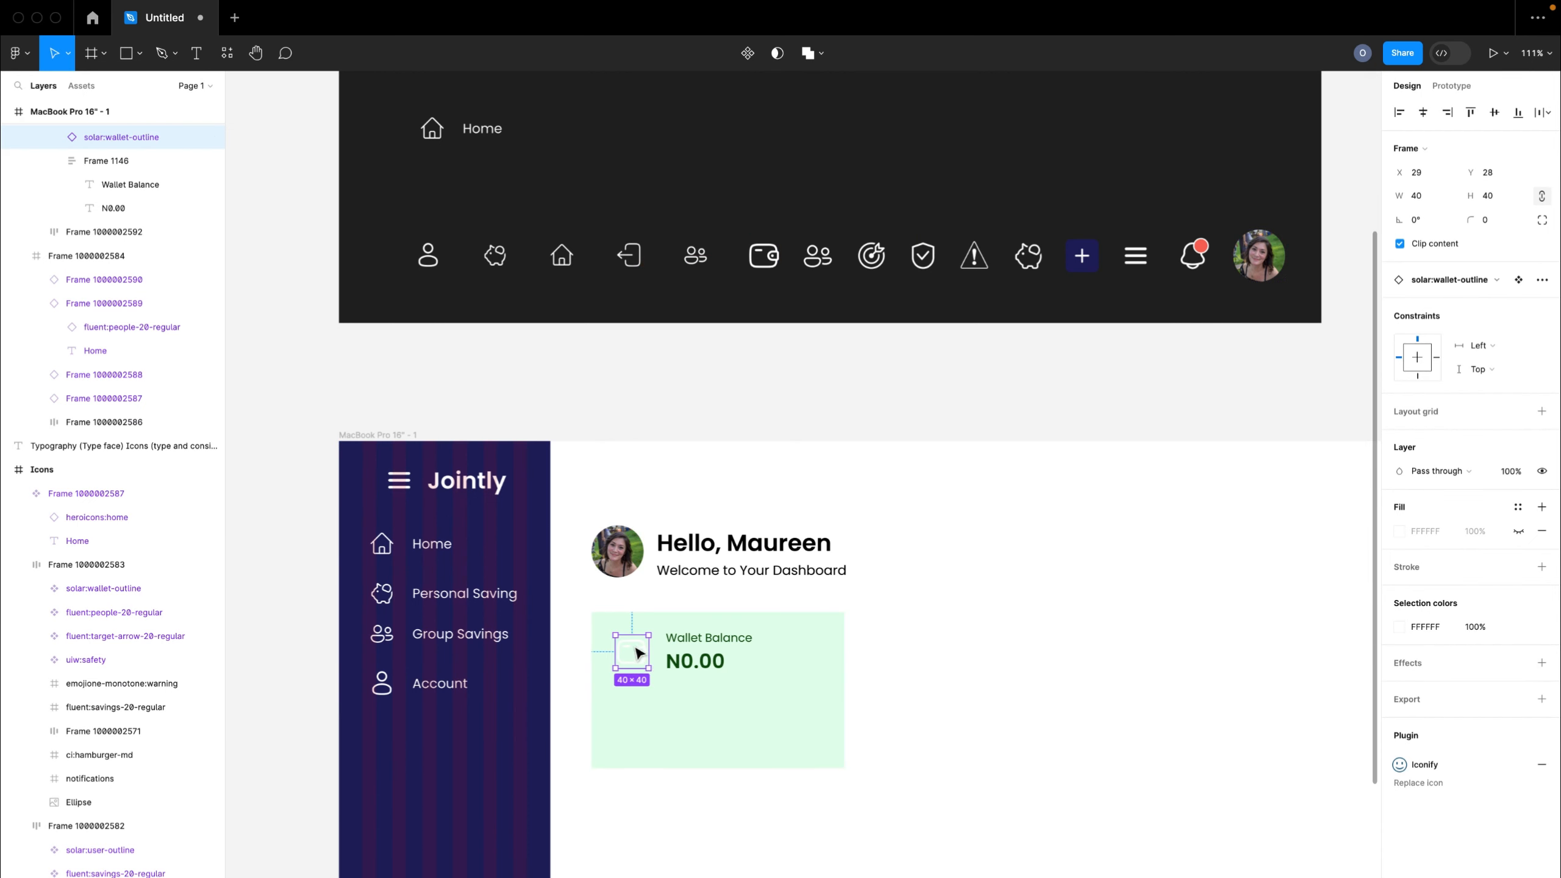
left_click(1399, 530)
left_click(1224, 786)
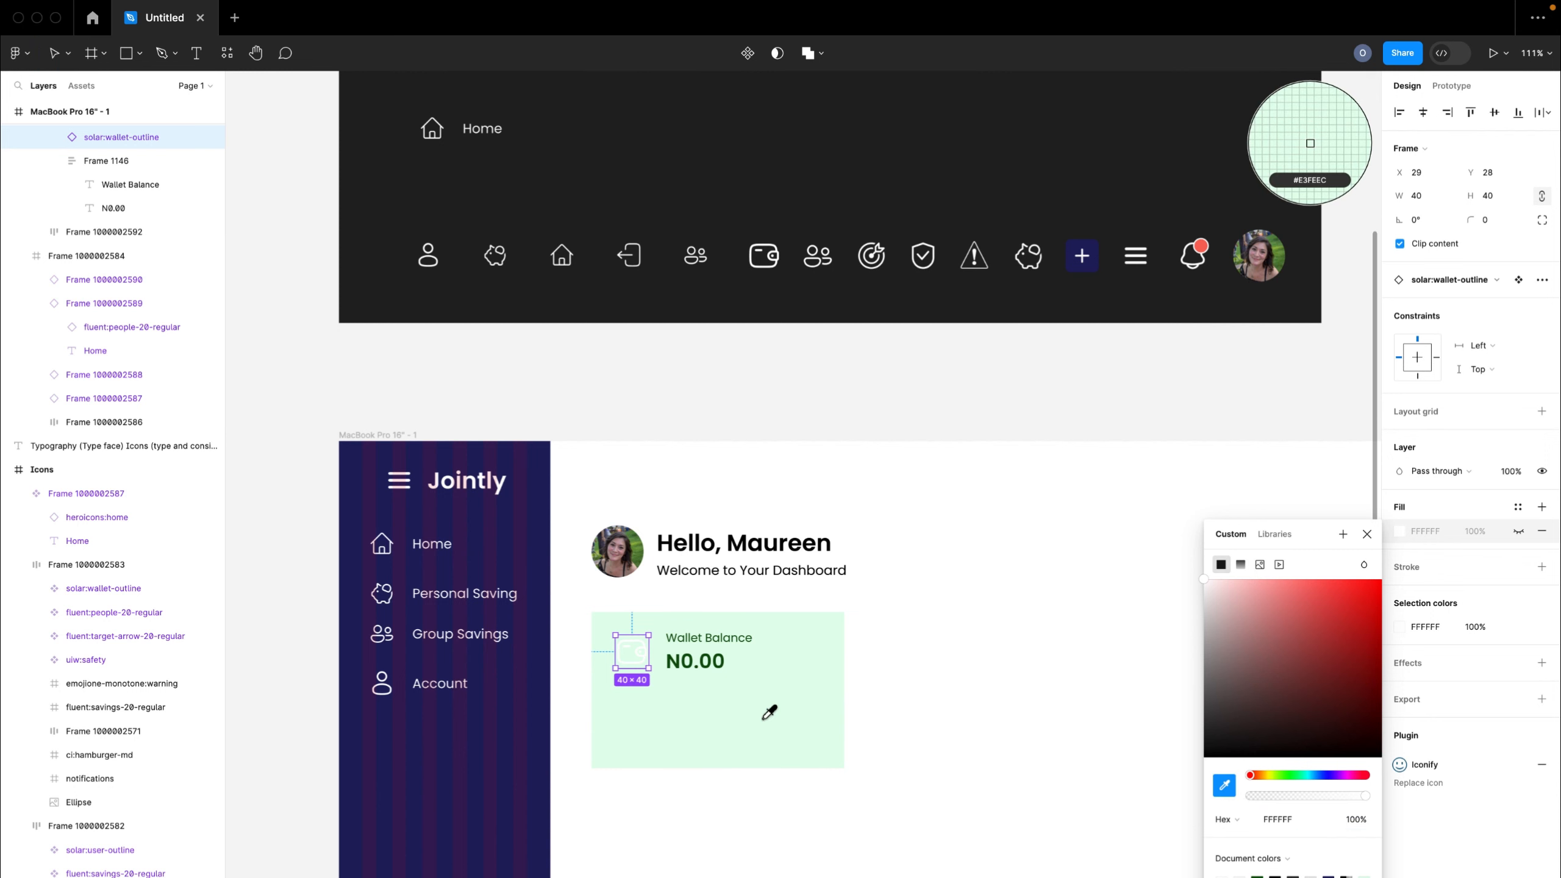
scroll(657, 633, "up", 5)
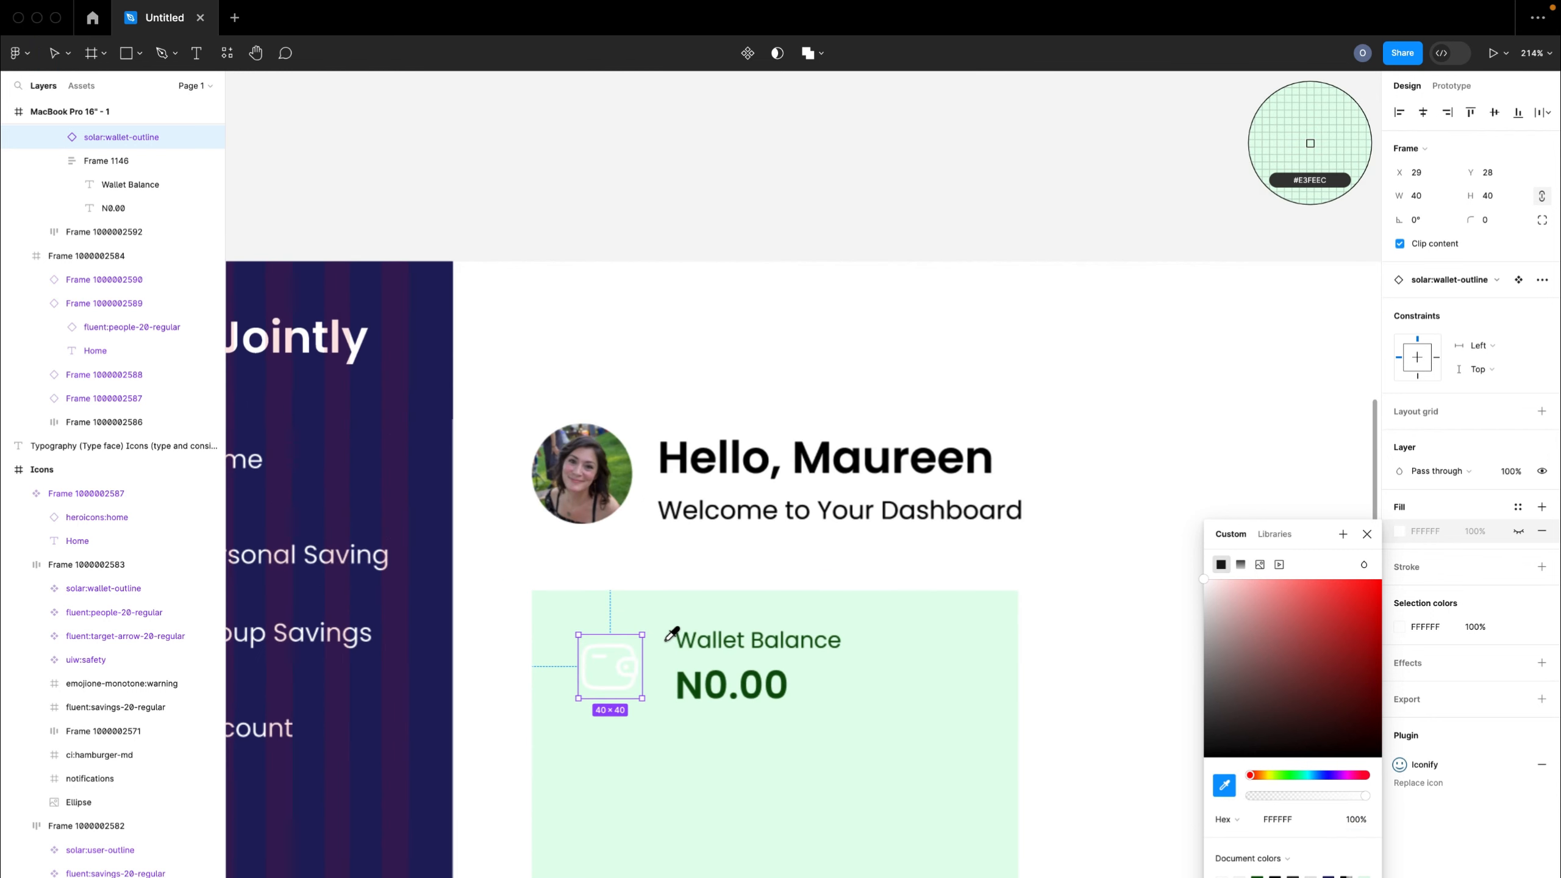
left_click(698, 697)
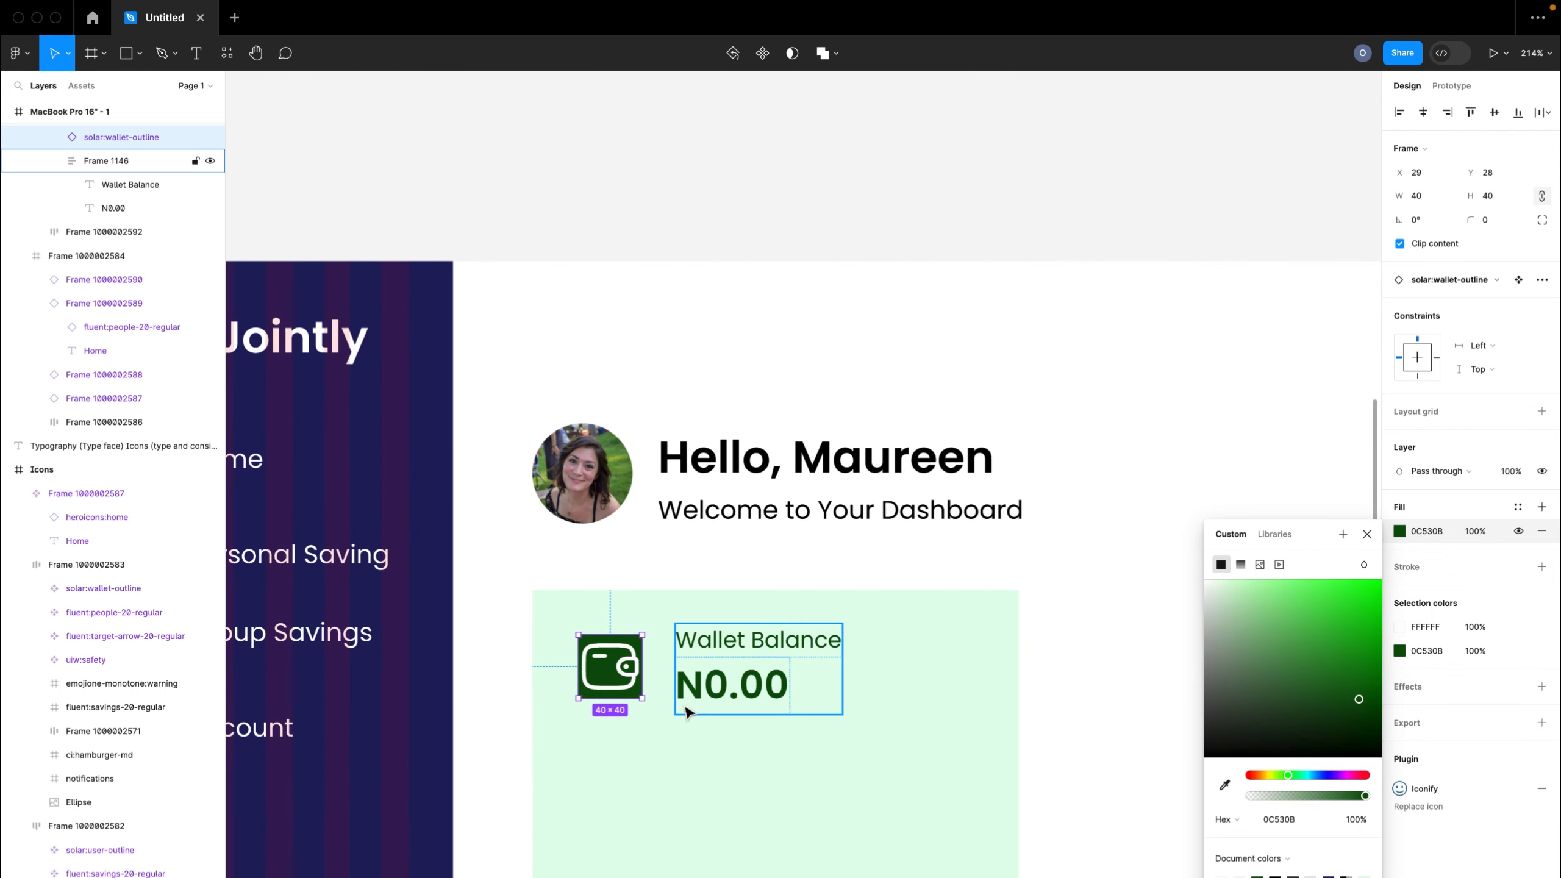
key("super+z")
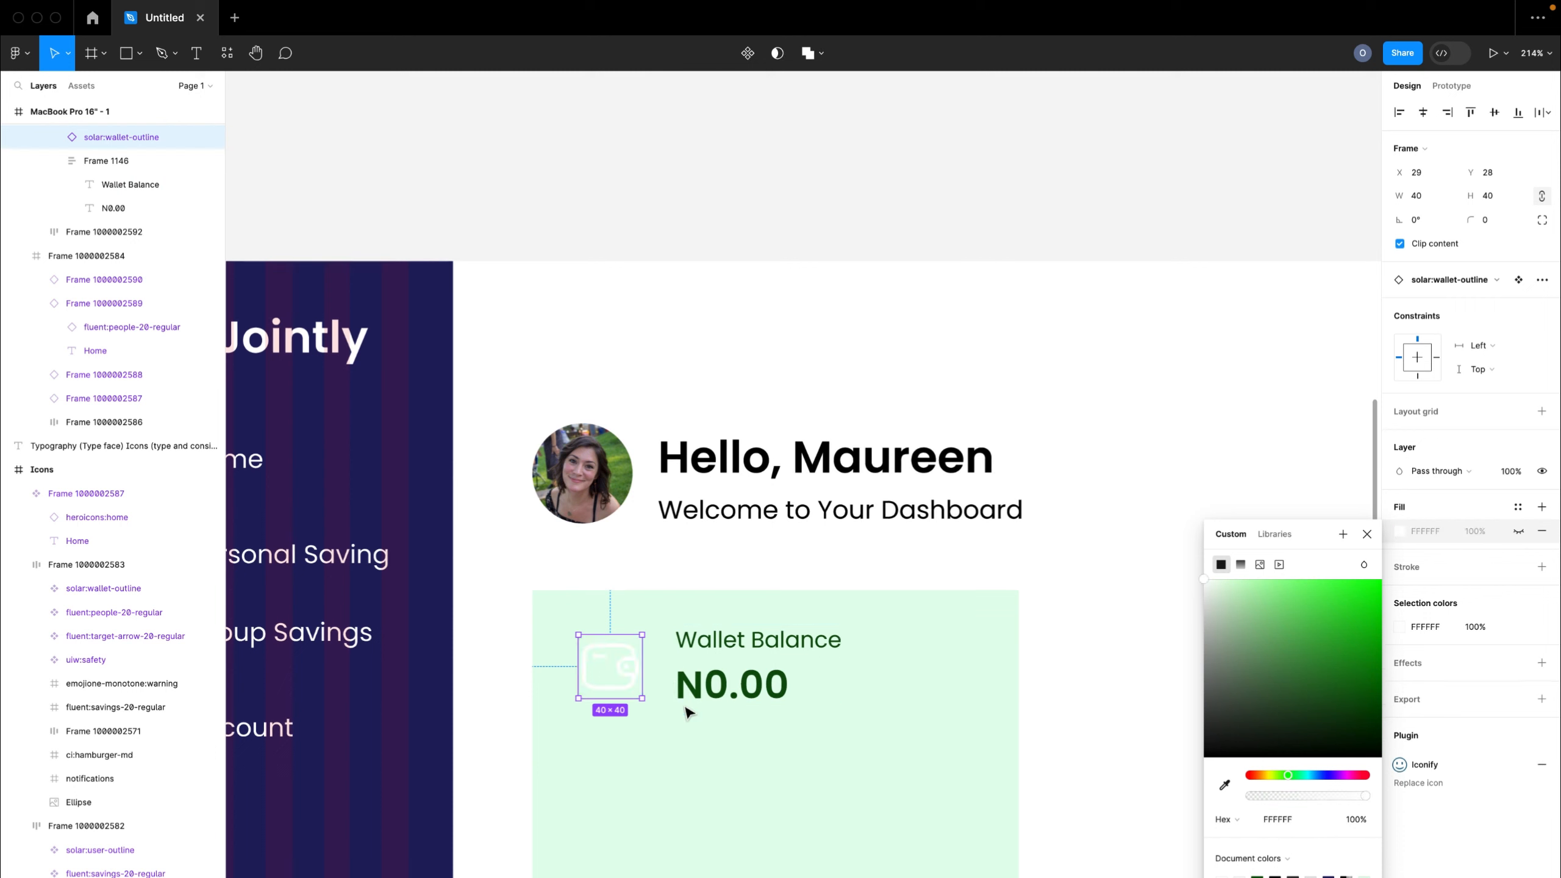
left_click(1367, 534)
- Recolor the card's wallet icon outline to dark green 0C530B sampled from the N0.00 text
left_click(1400, 627)
left_click(1224, 797)
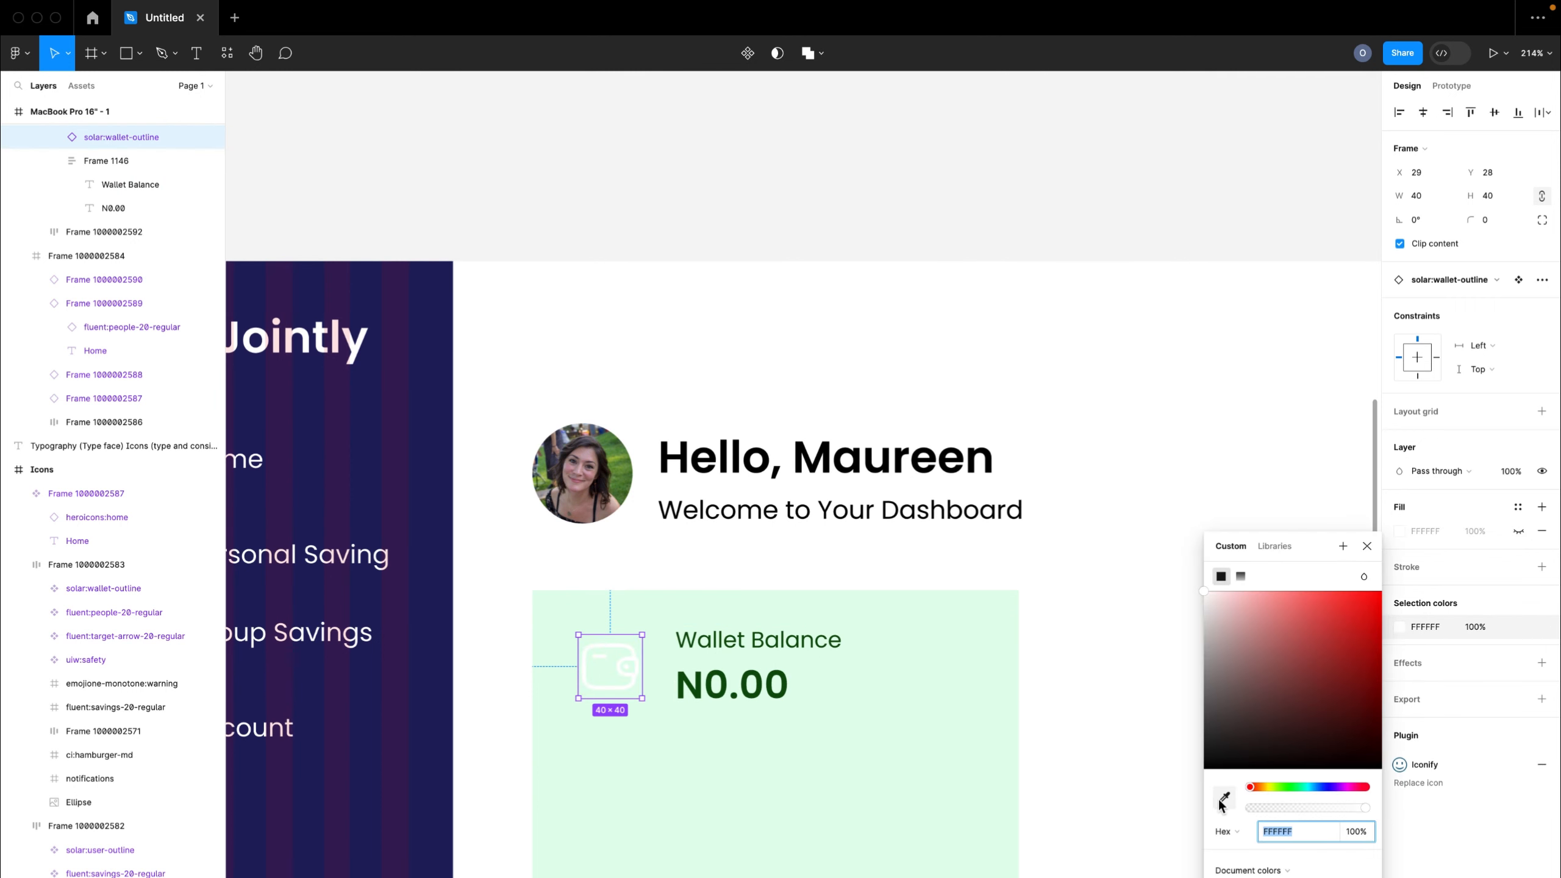
scroll(691, 667, "up", 5)
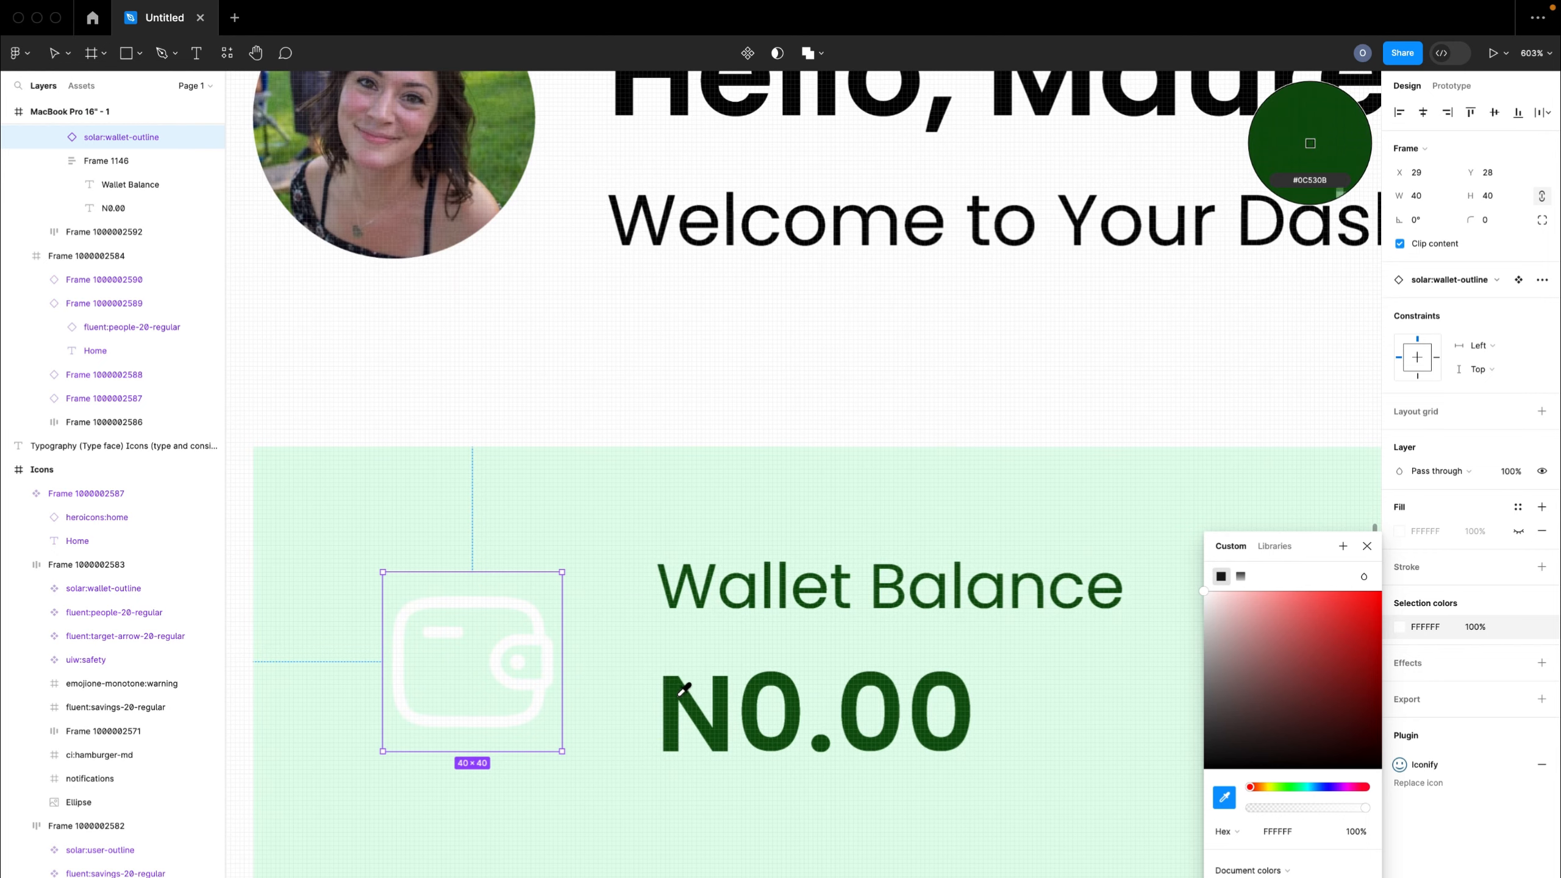
left_click(679, 687)
scroll(677, 694, "down", 5)
left_click(676, 698)
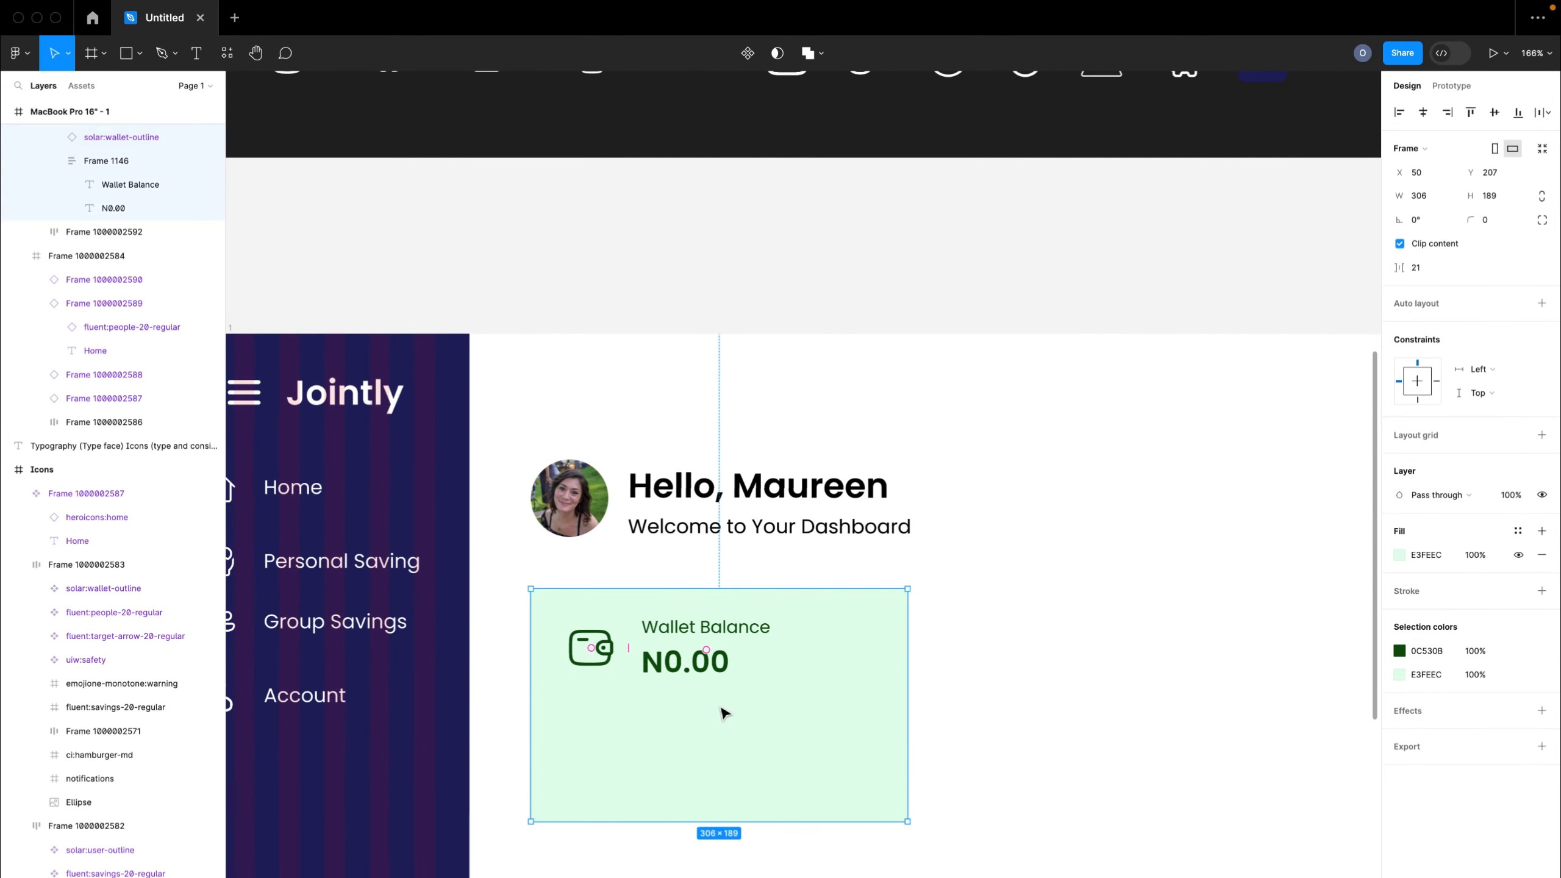
- Ungroup the Wallet Balance text block and move the N0.00 amount away from its label
left_click(681, 653)
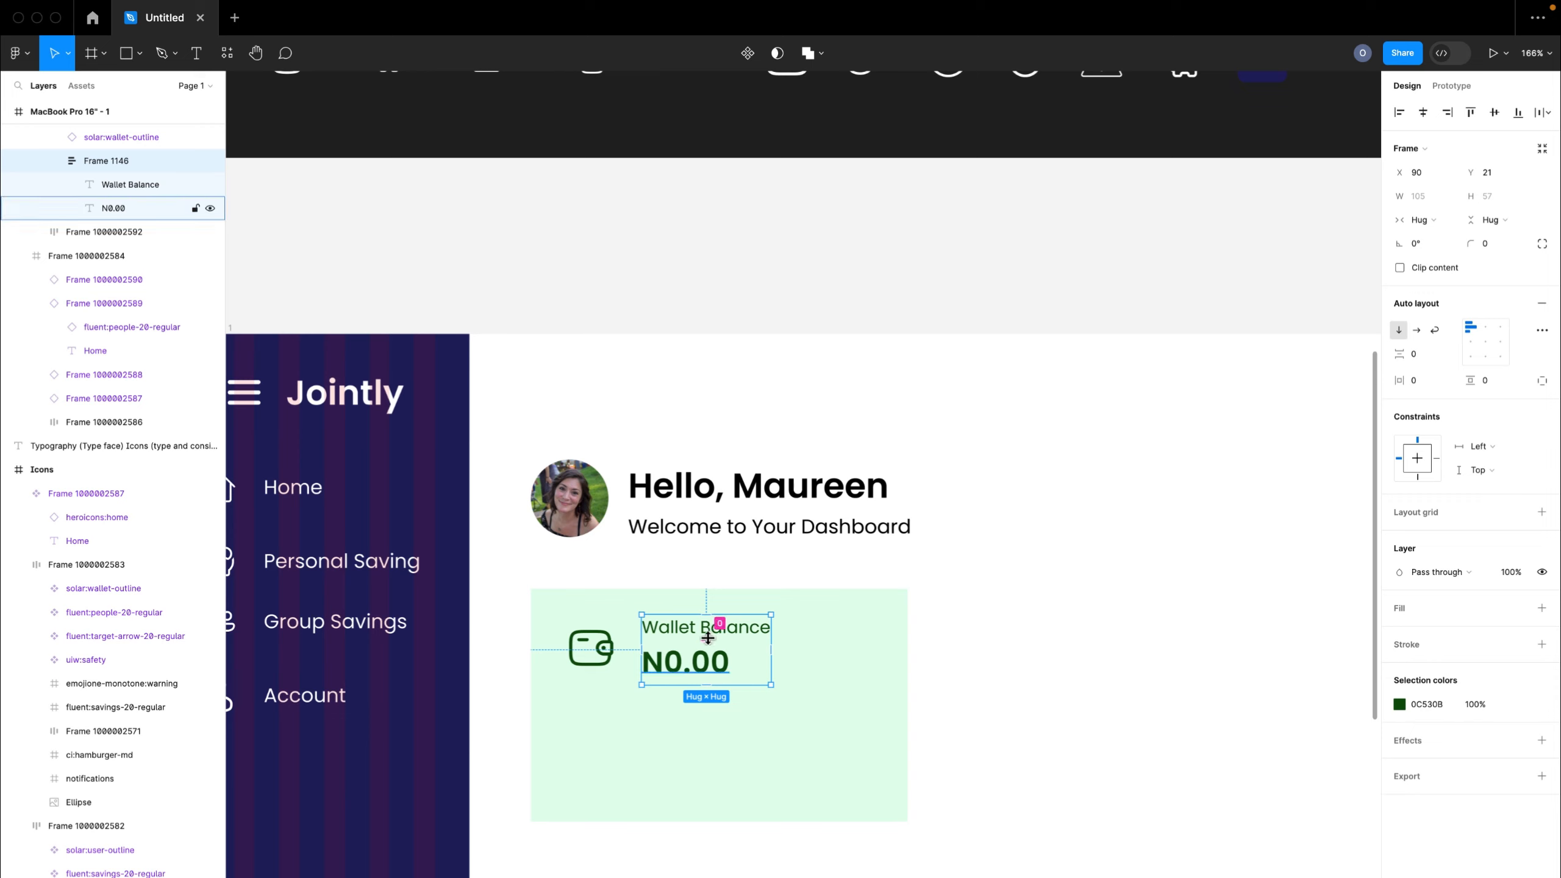
key("super+shift+g")
left_click(794, 704)
left_click(692, 658)
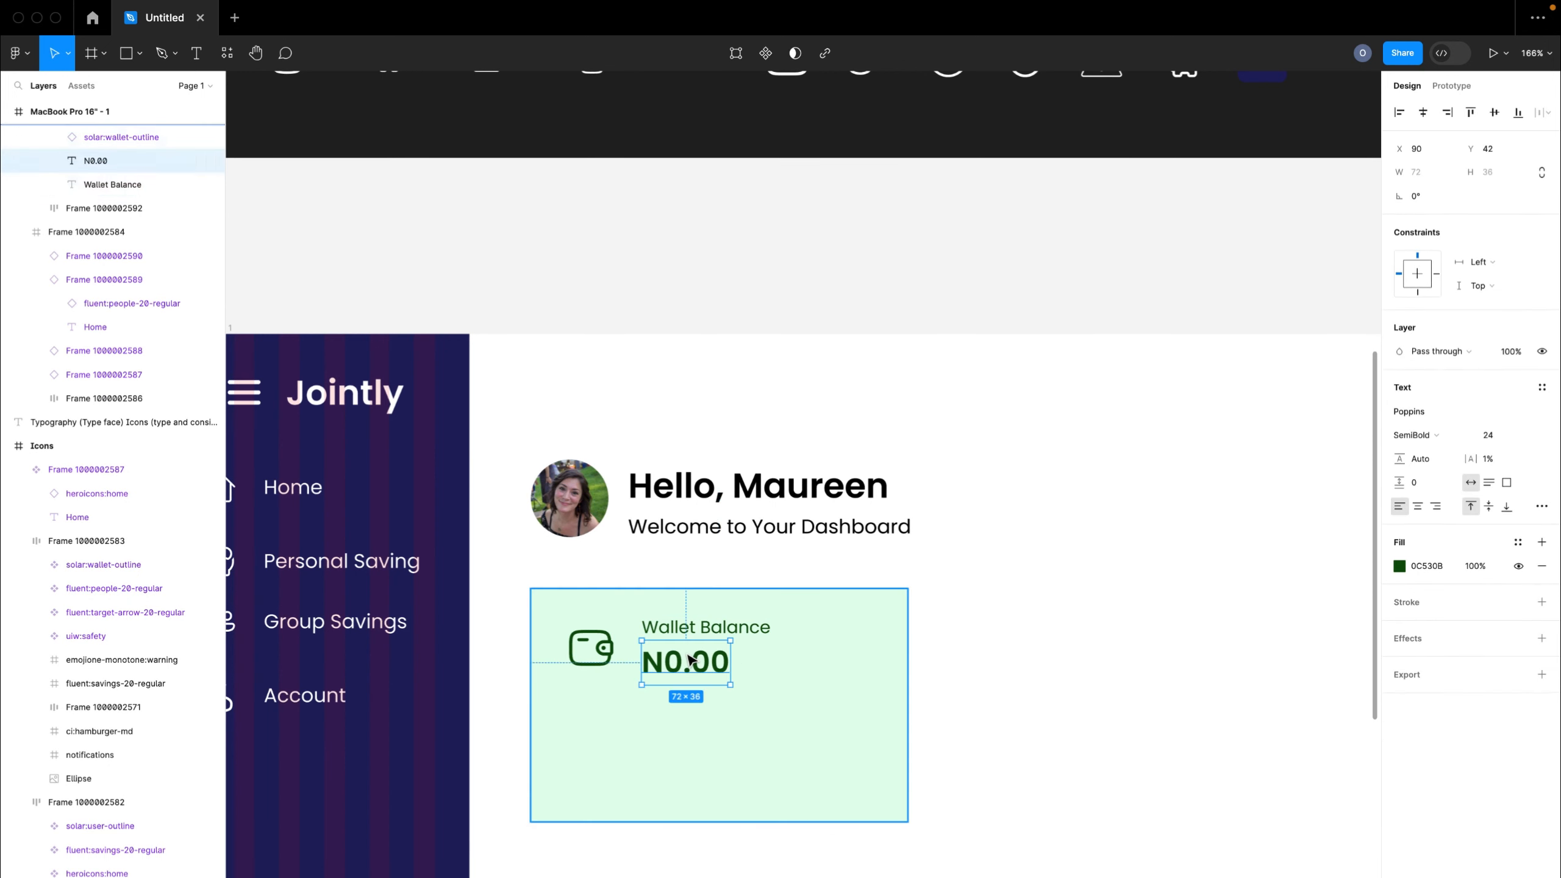
left_click_drag(692, 659, 810, 668)
- Wrap the Wallet Balance label and N0.00 amount in a vertical auto layout with 0 spacing
left_click(733, 637)
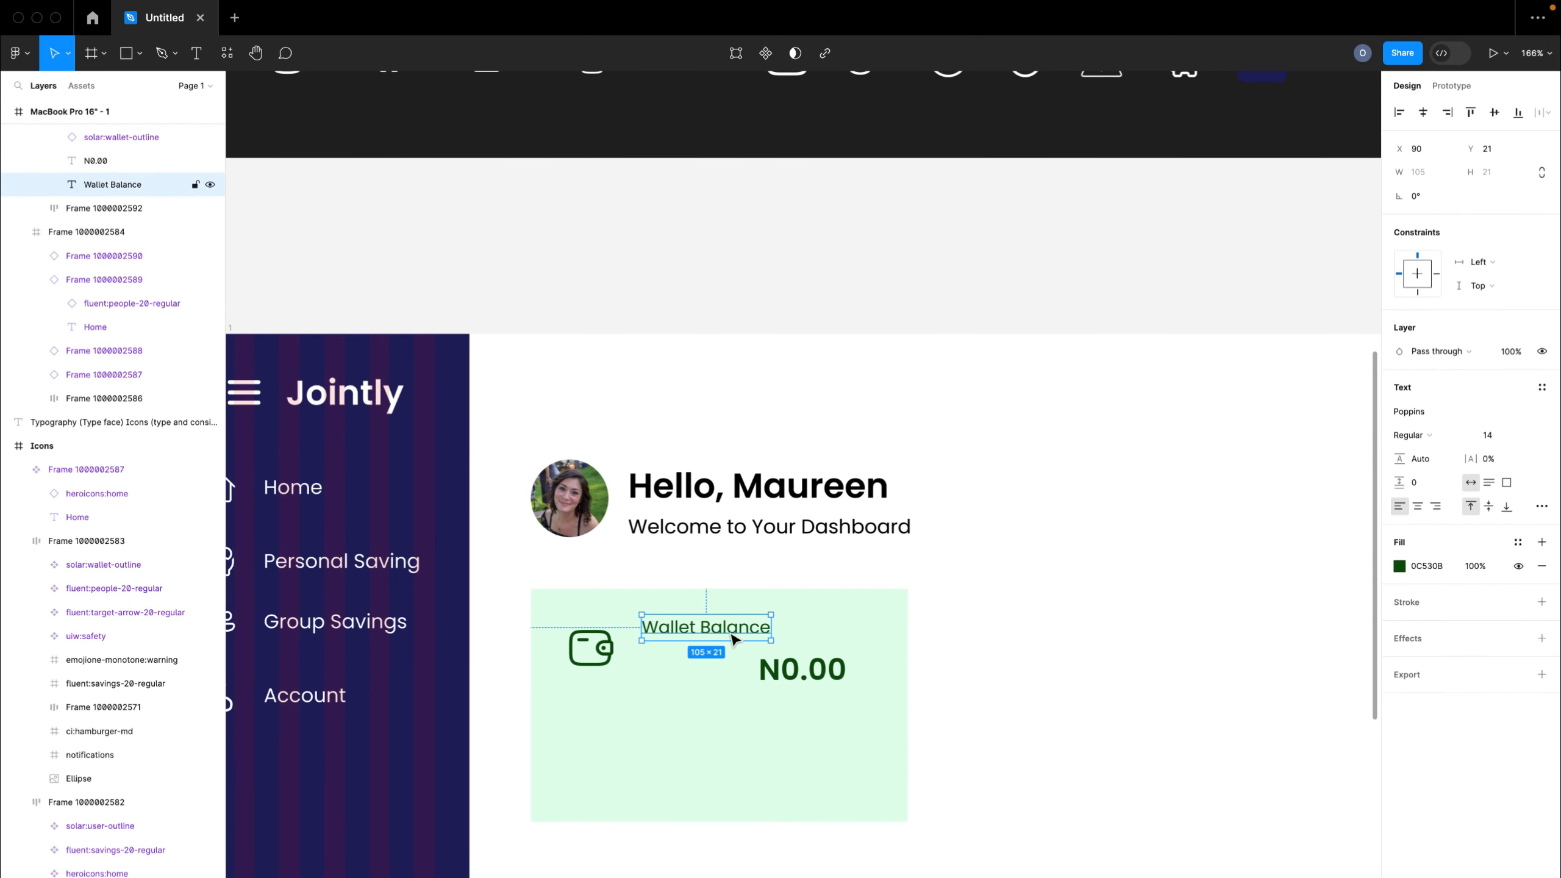
left_click(798, 668, "shift")
key("shift+a")
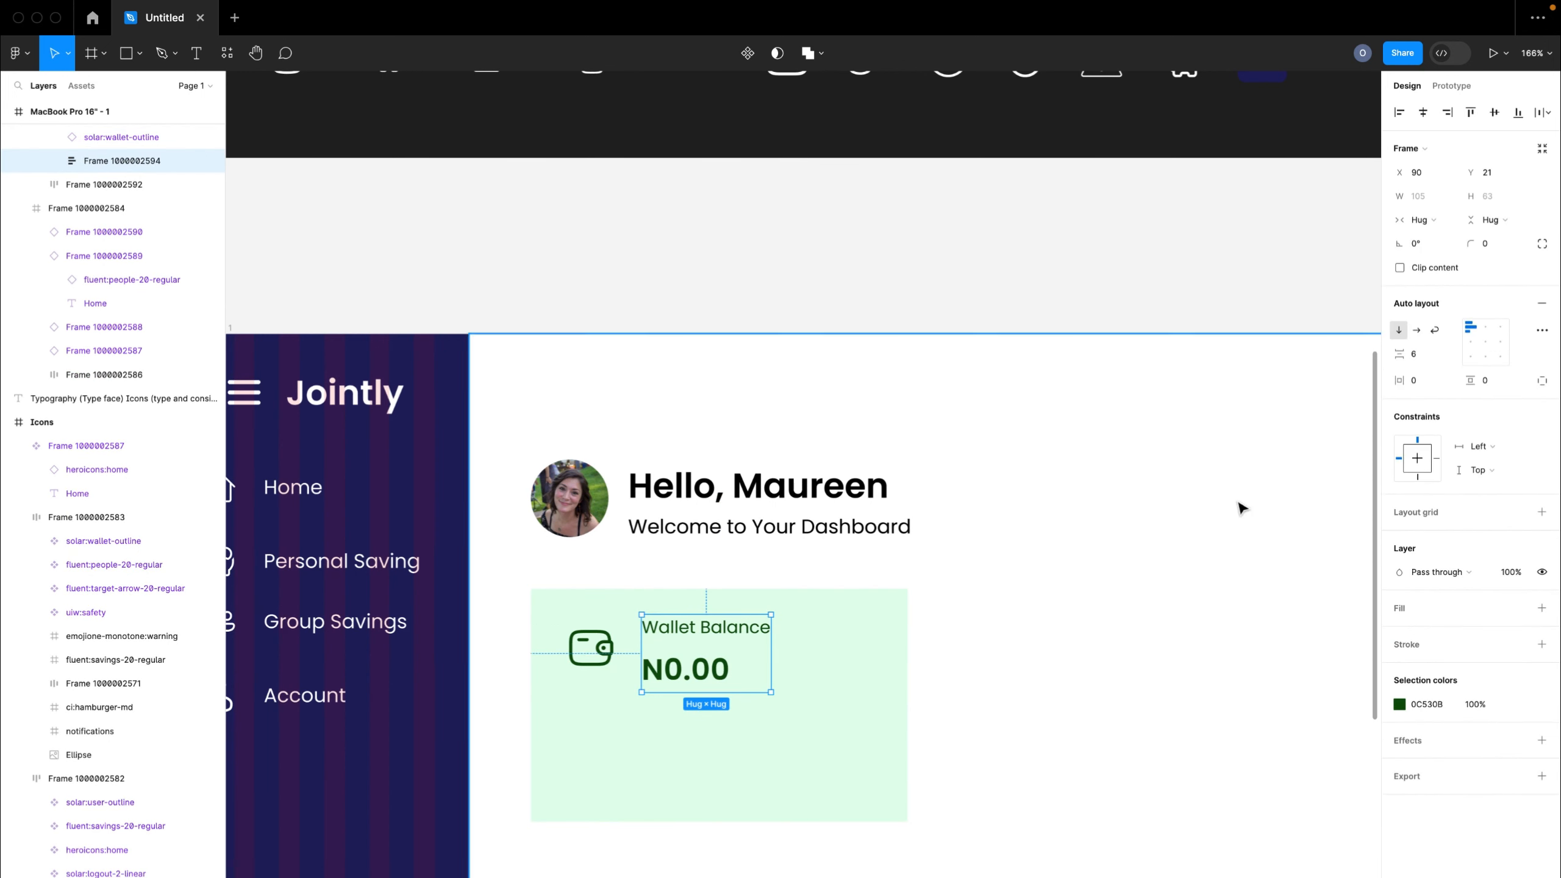
left_click(1427, 360)
type("0")
key("Return")
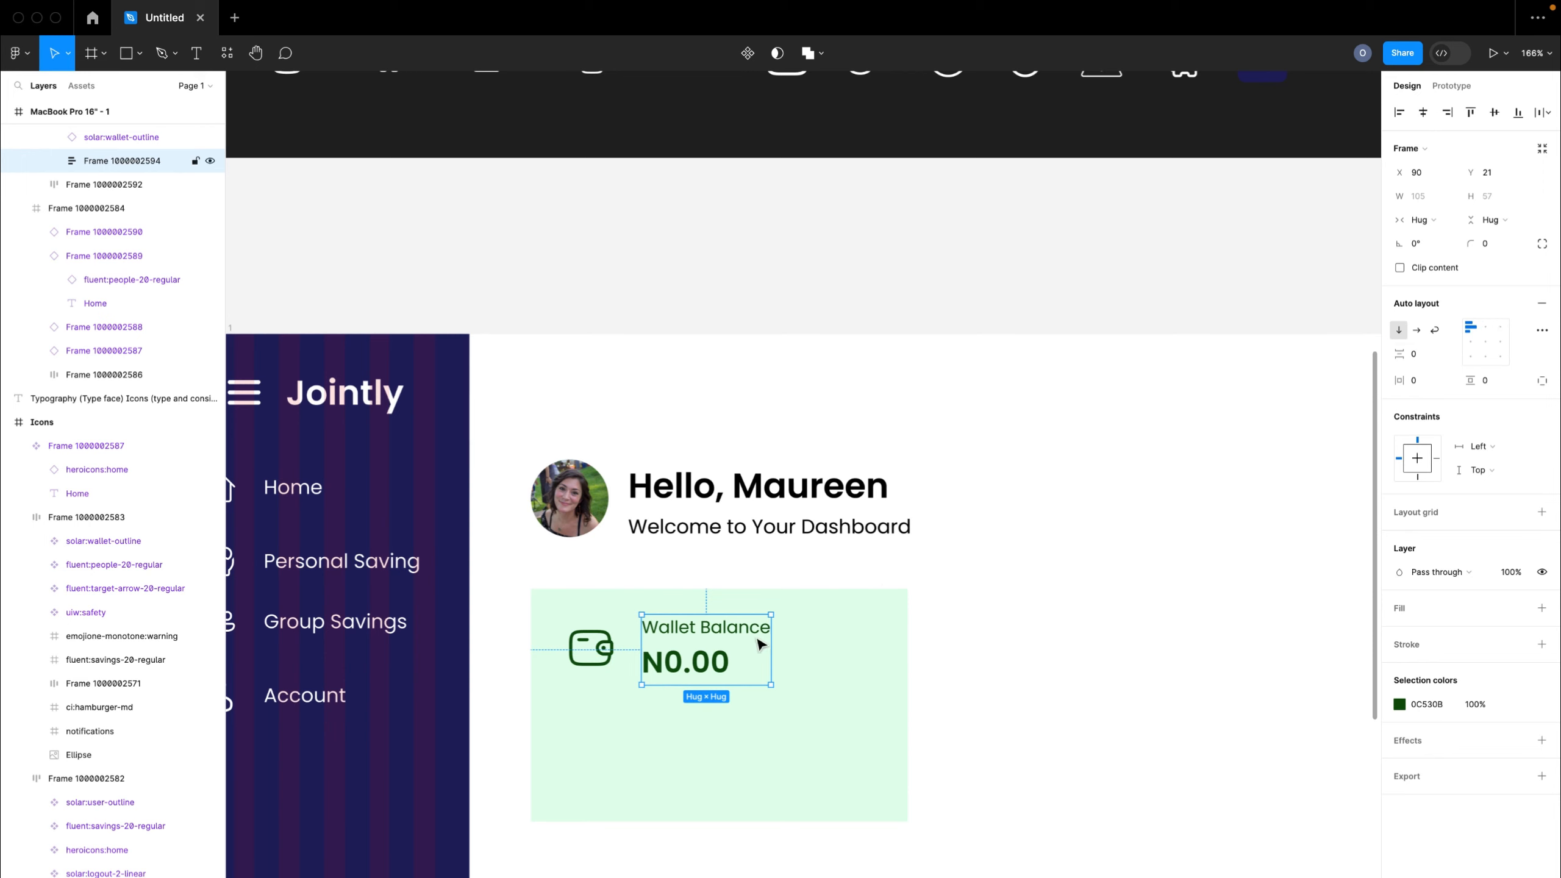
- Wrap the wallet icon and balance text in a horizontal auto layout aligned top left
left_click(597, 662, "shift")
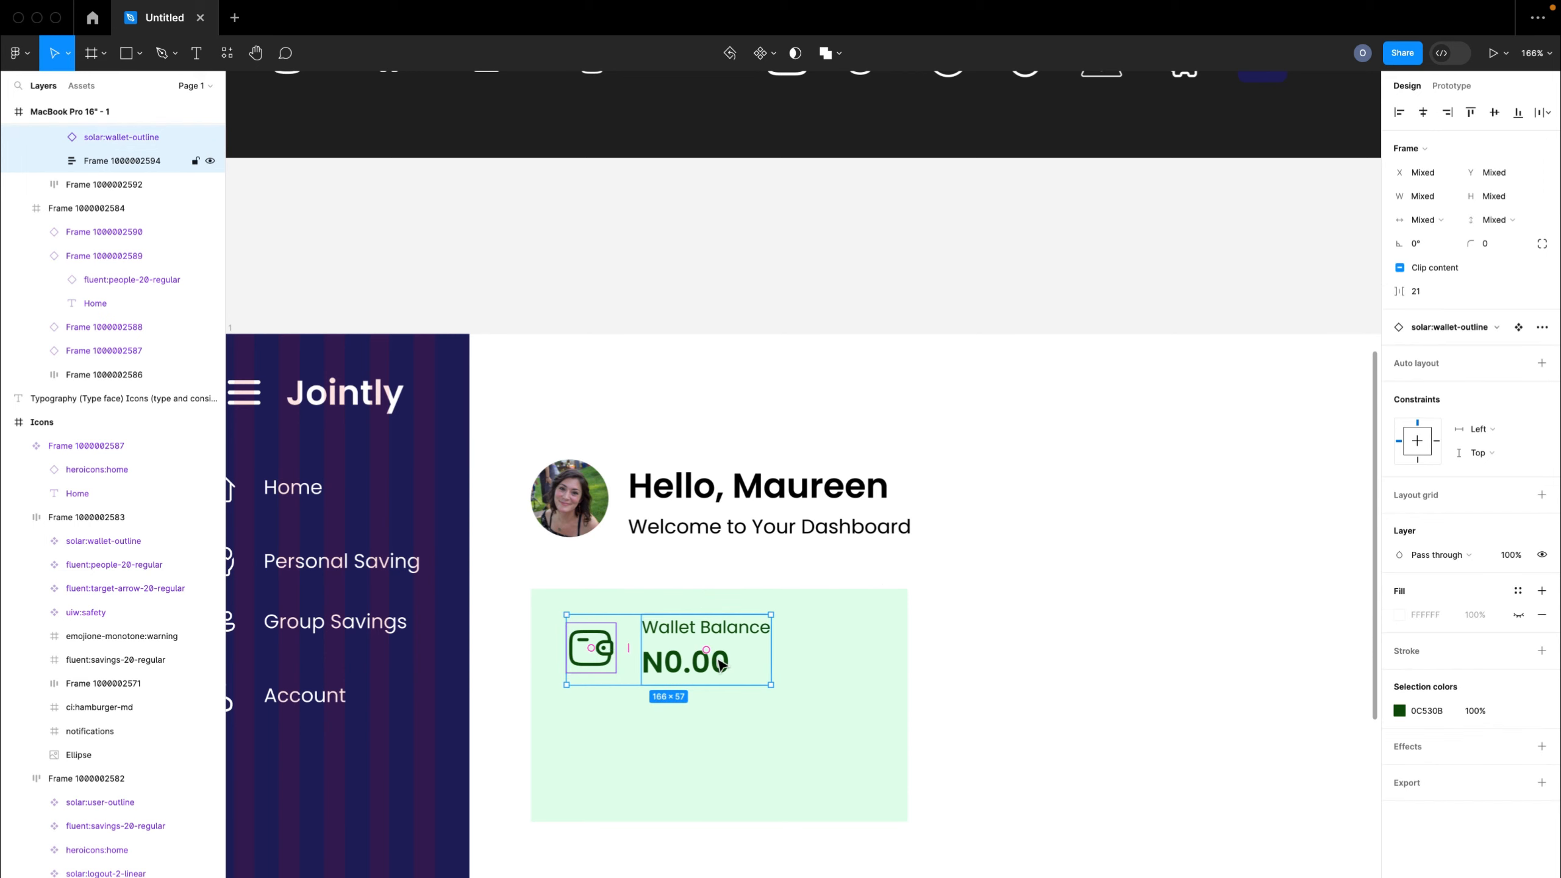
key("shift+a")
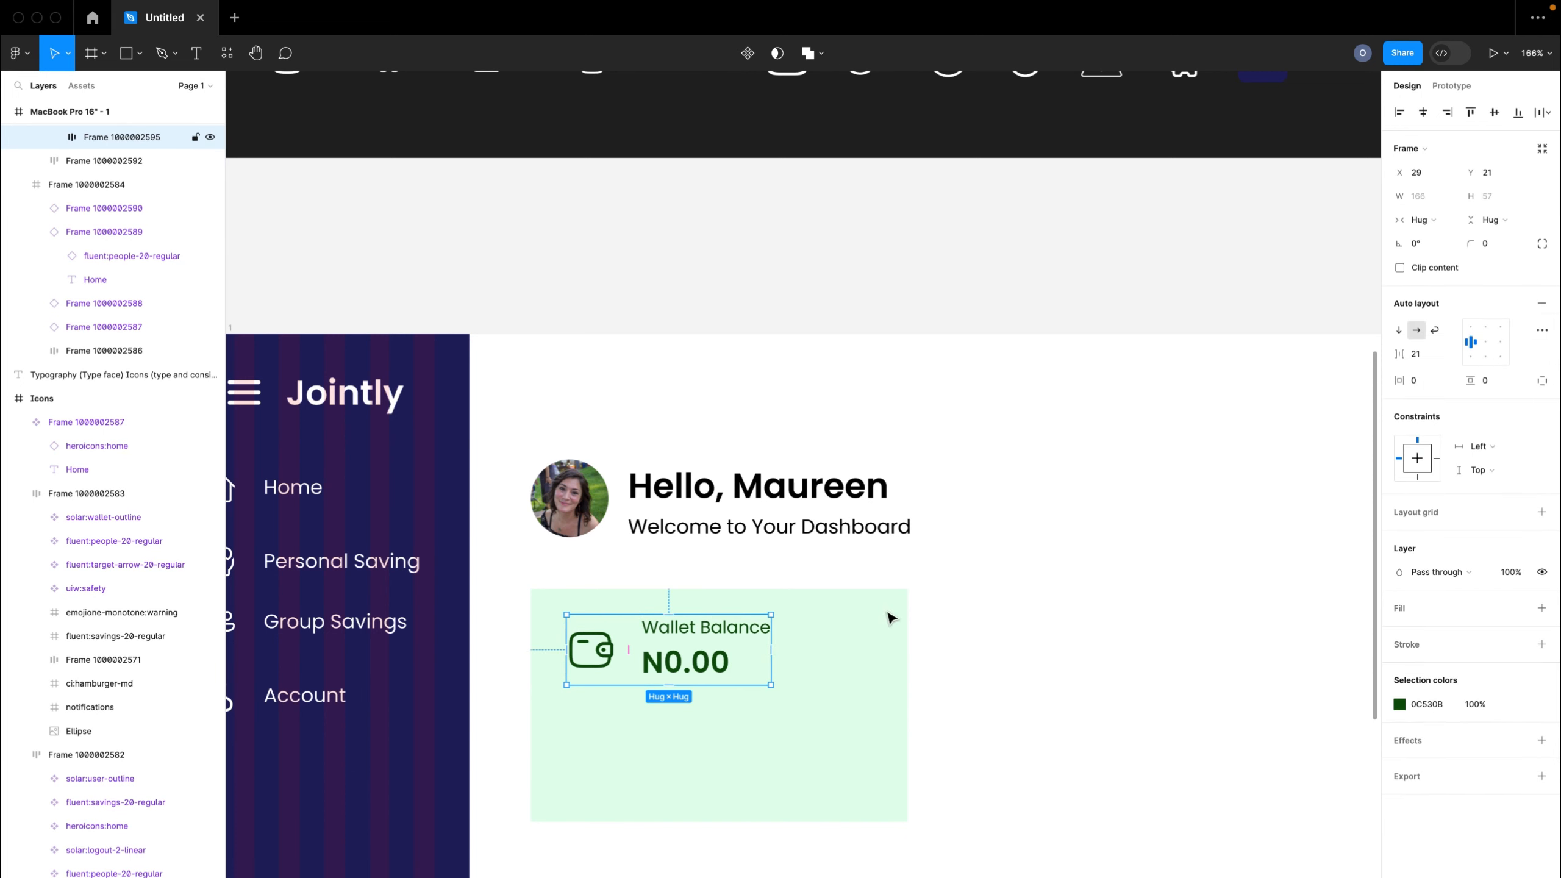
left_click(1472, 329)
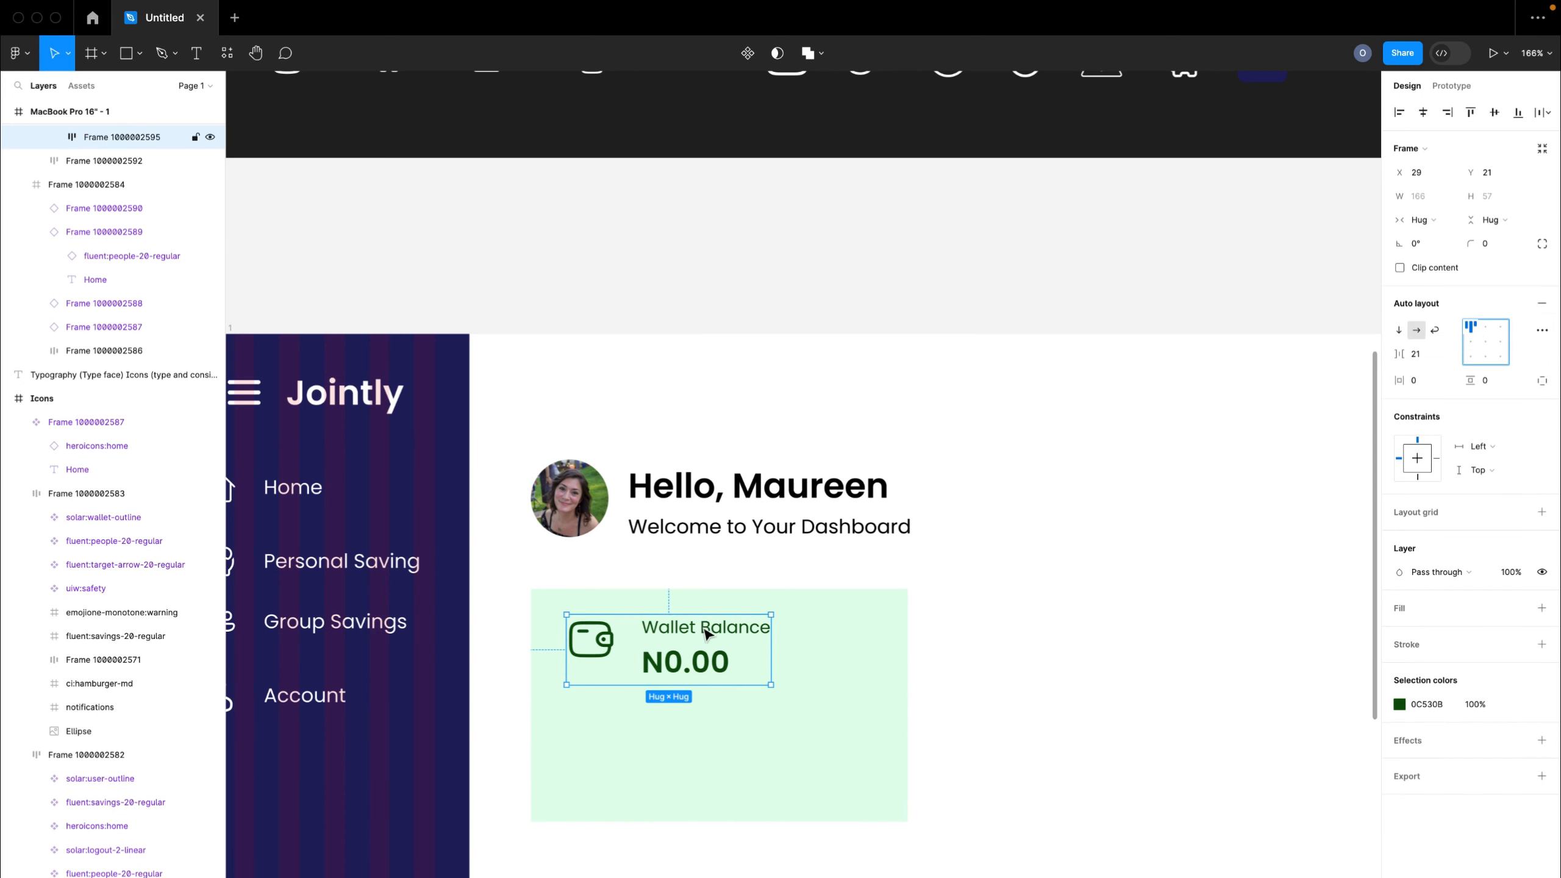
- Reduce the green card's height to 155 by raising its lower edge
left_click(823, 658)
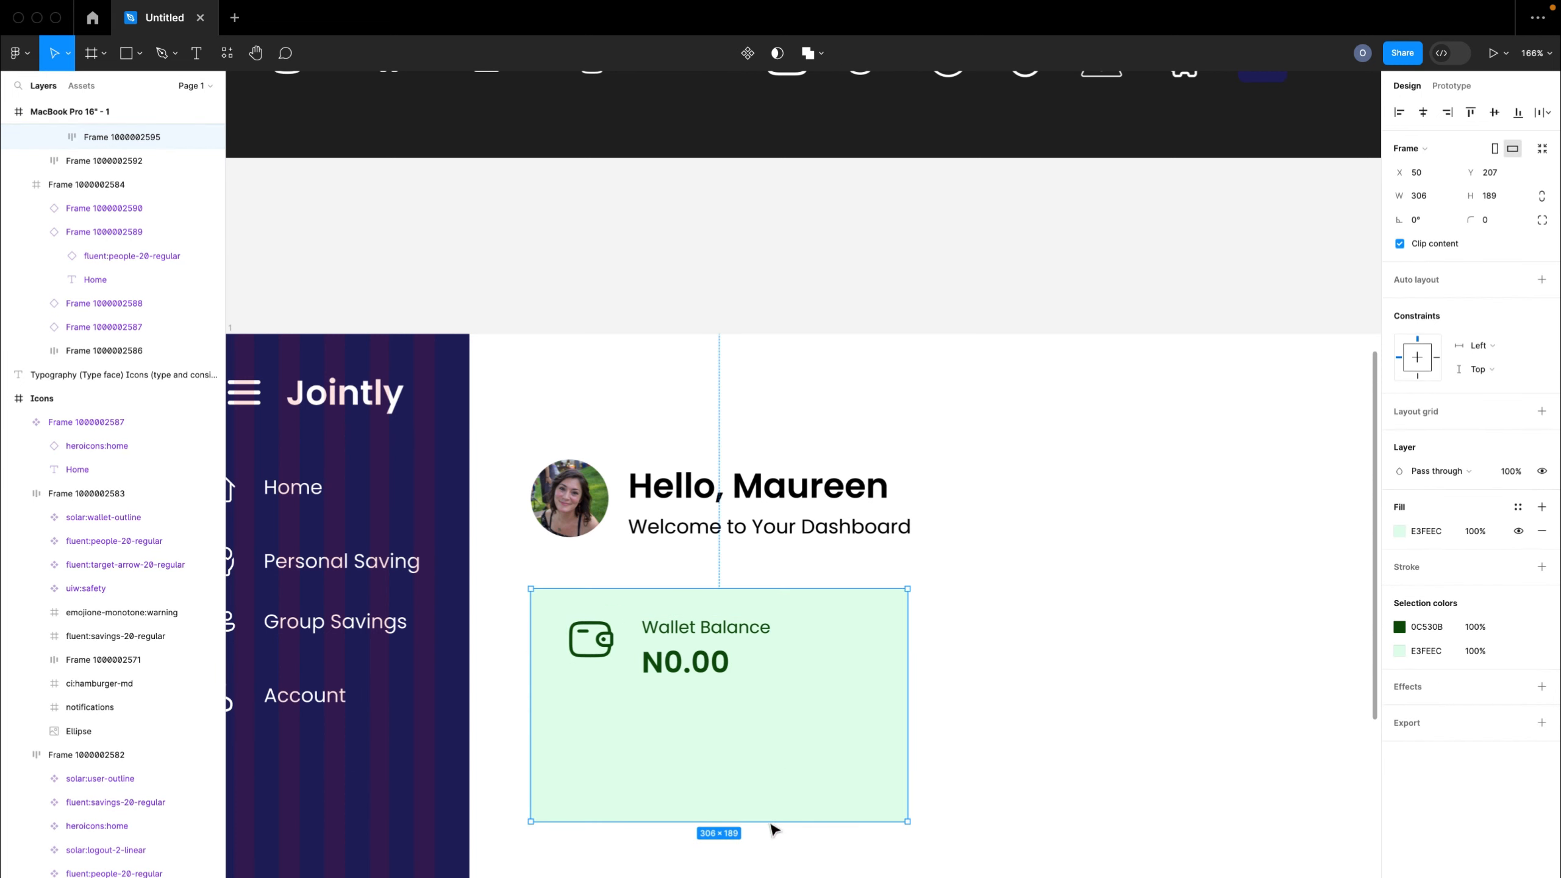
left_click_drag(767, 823, 767, 781)
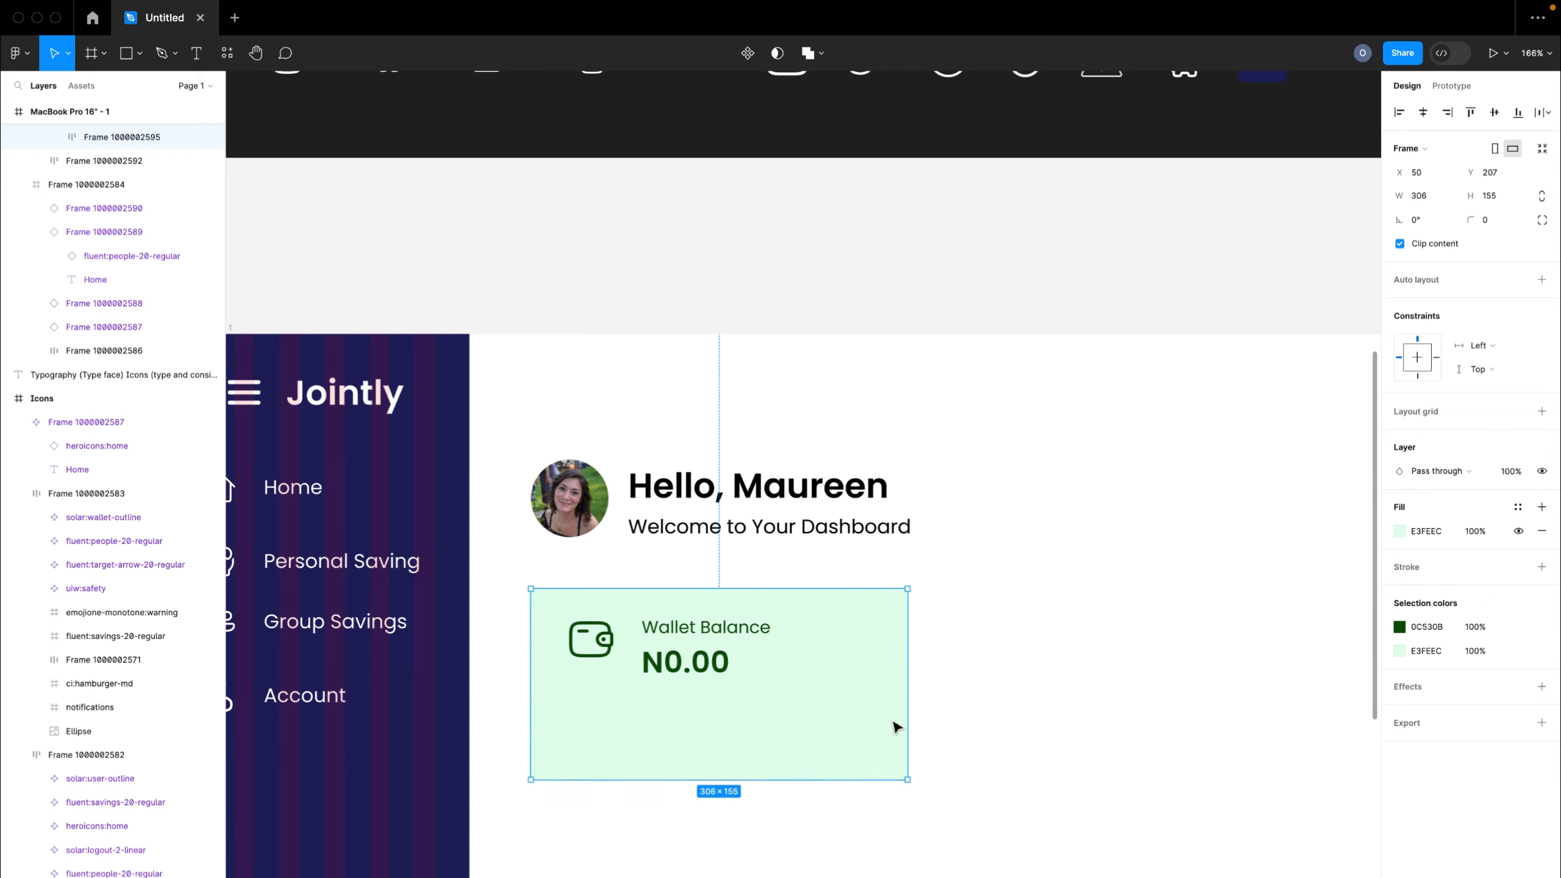
- Set the green card's height to 138
left_click(1494, 195)
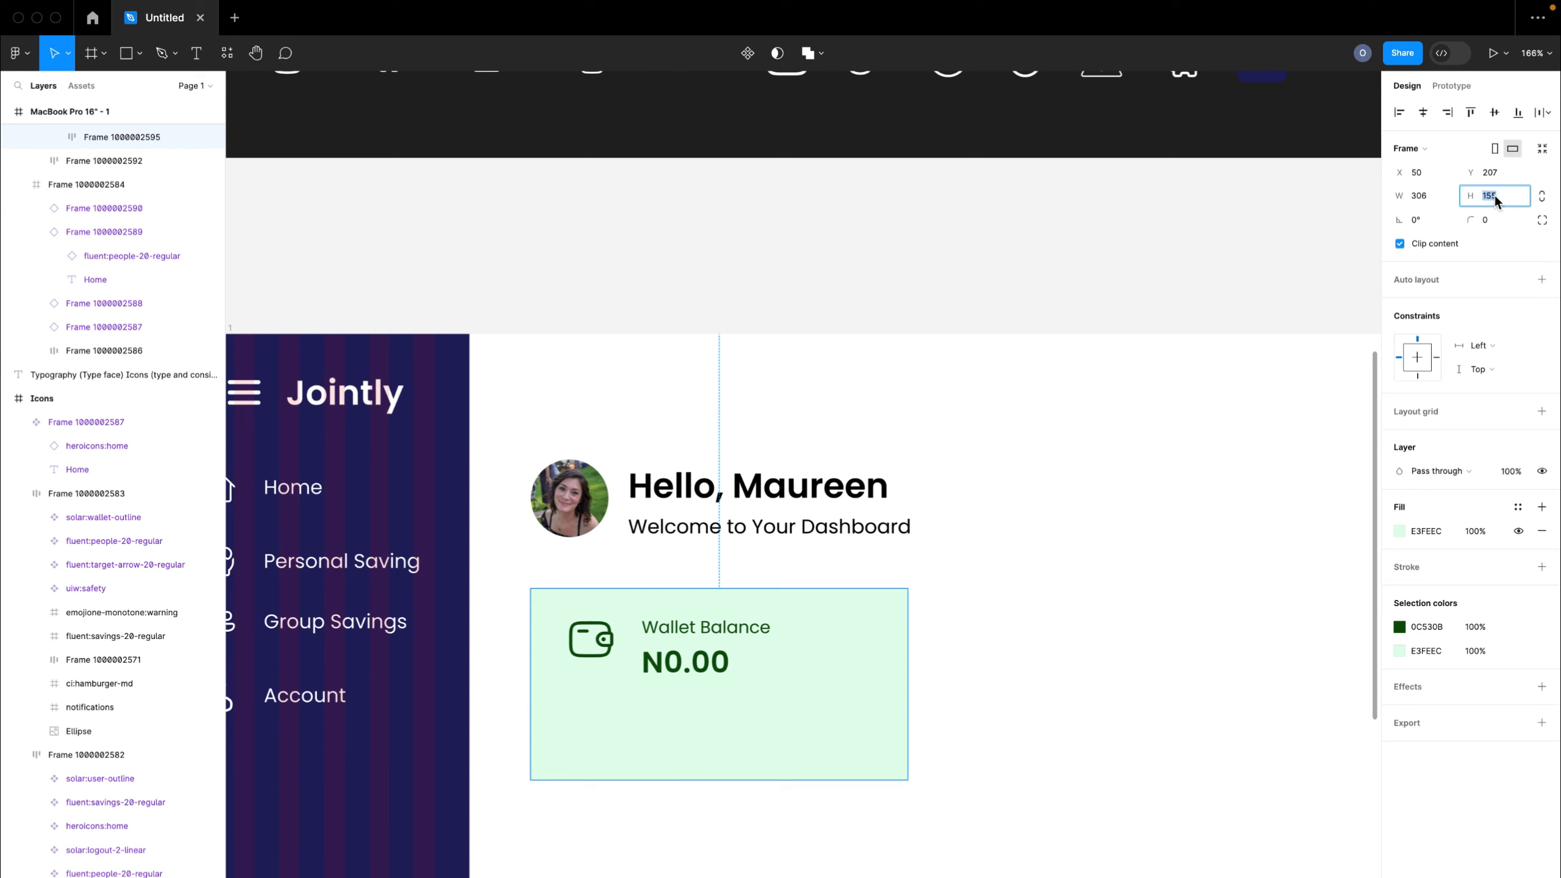
type("138")
key("Return")
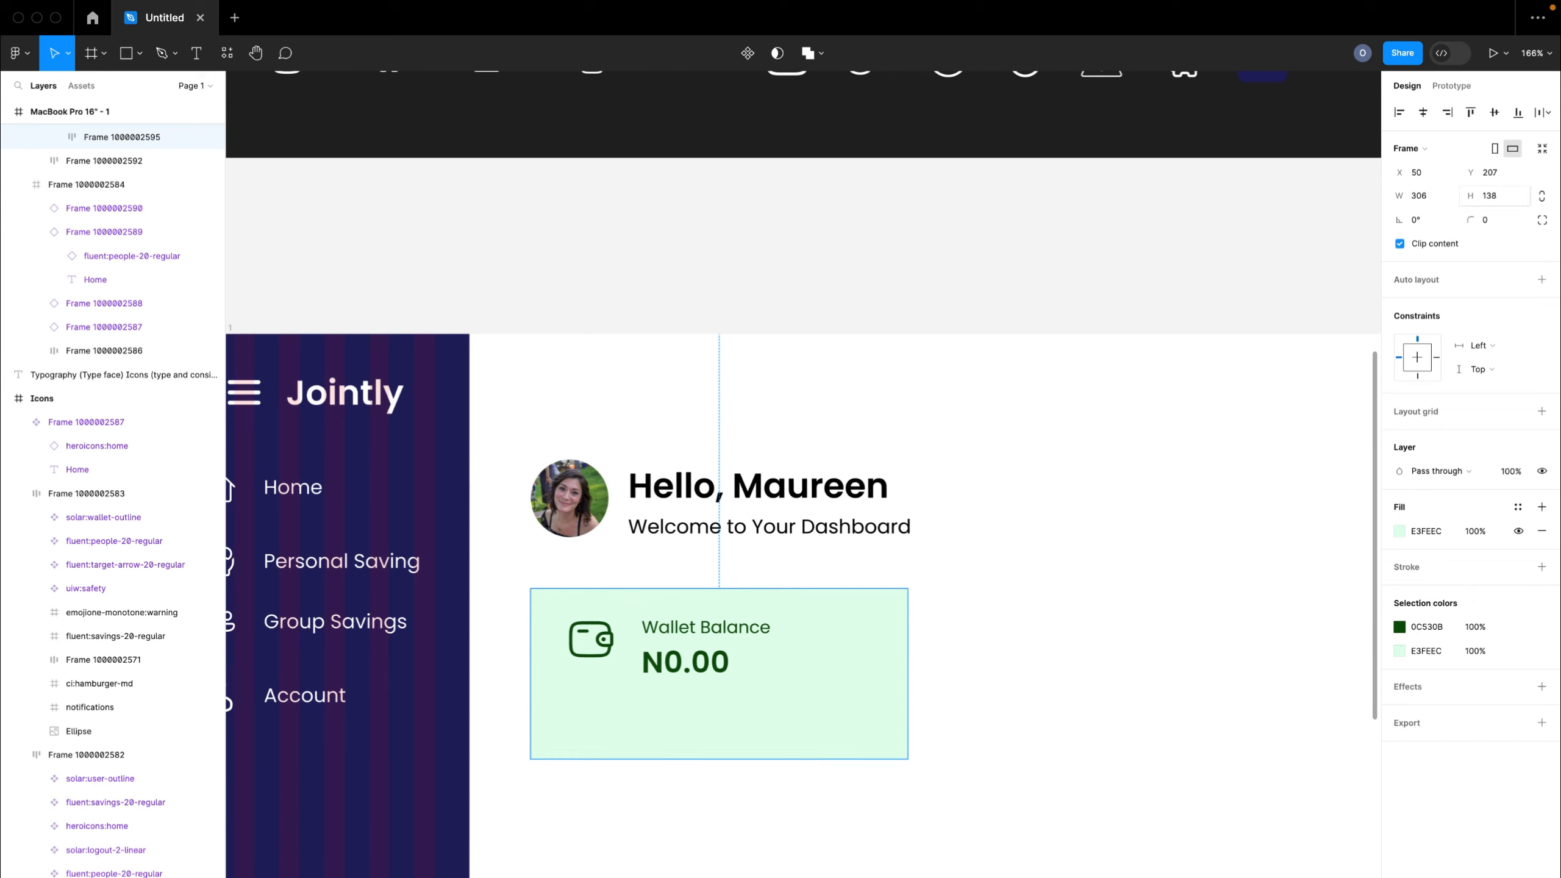
- Wrap the wallet icon and balance row in another auto layout and stretch it to cover the whole green card, 306 × 138
left_click(713, 649)
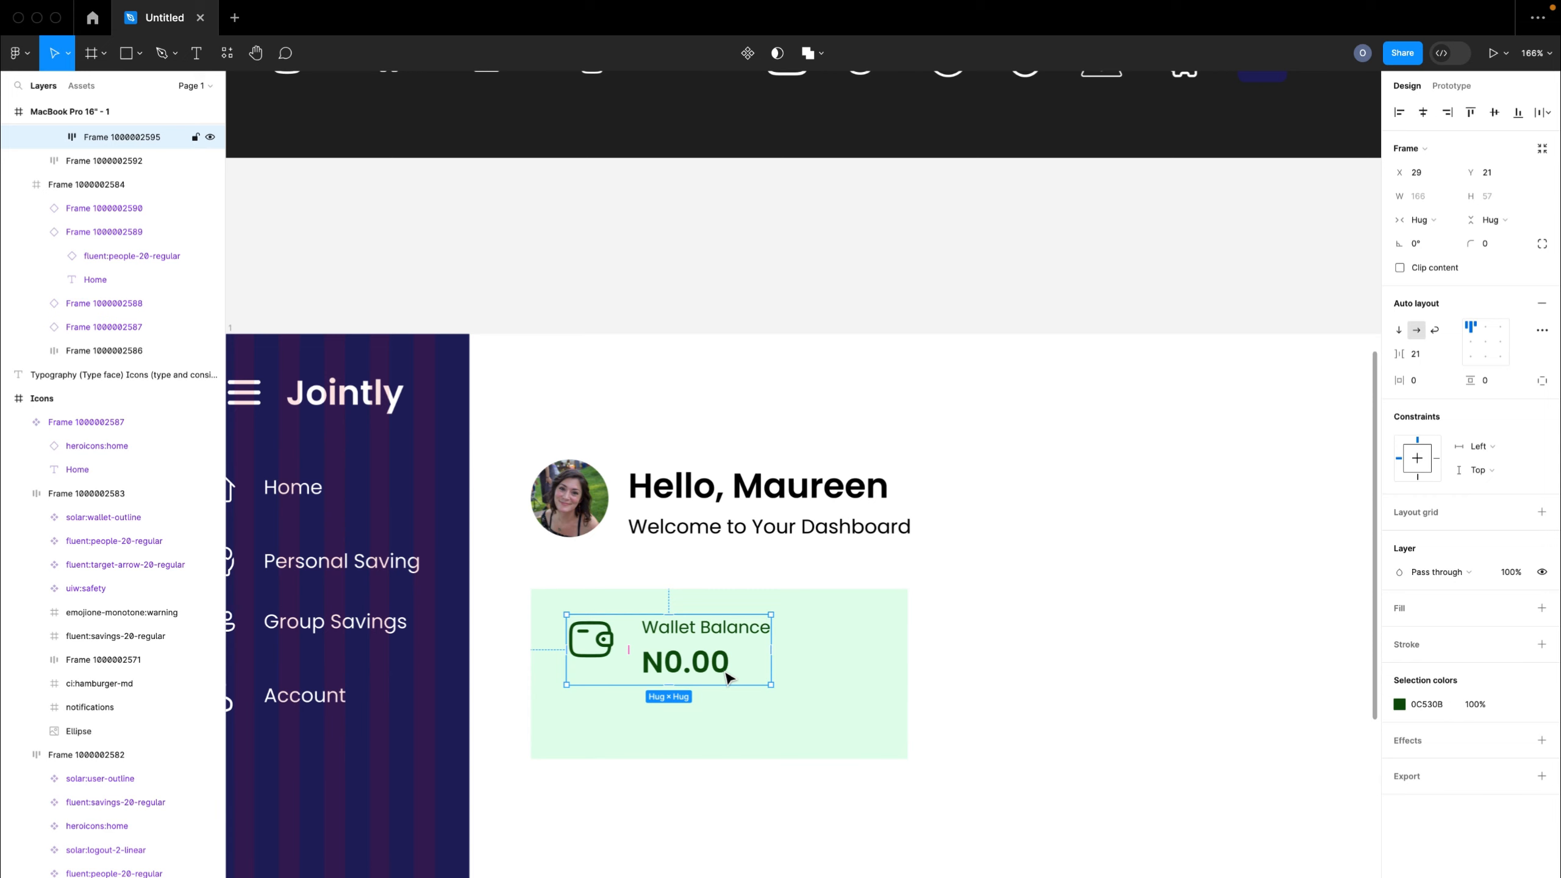
key("shift+a")
scroll(550, 604, "up", 3)
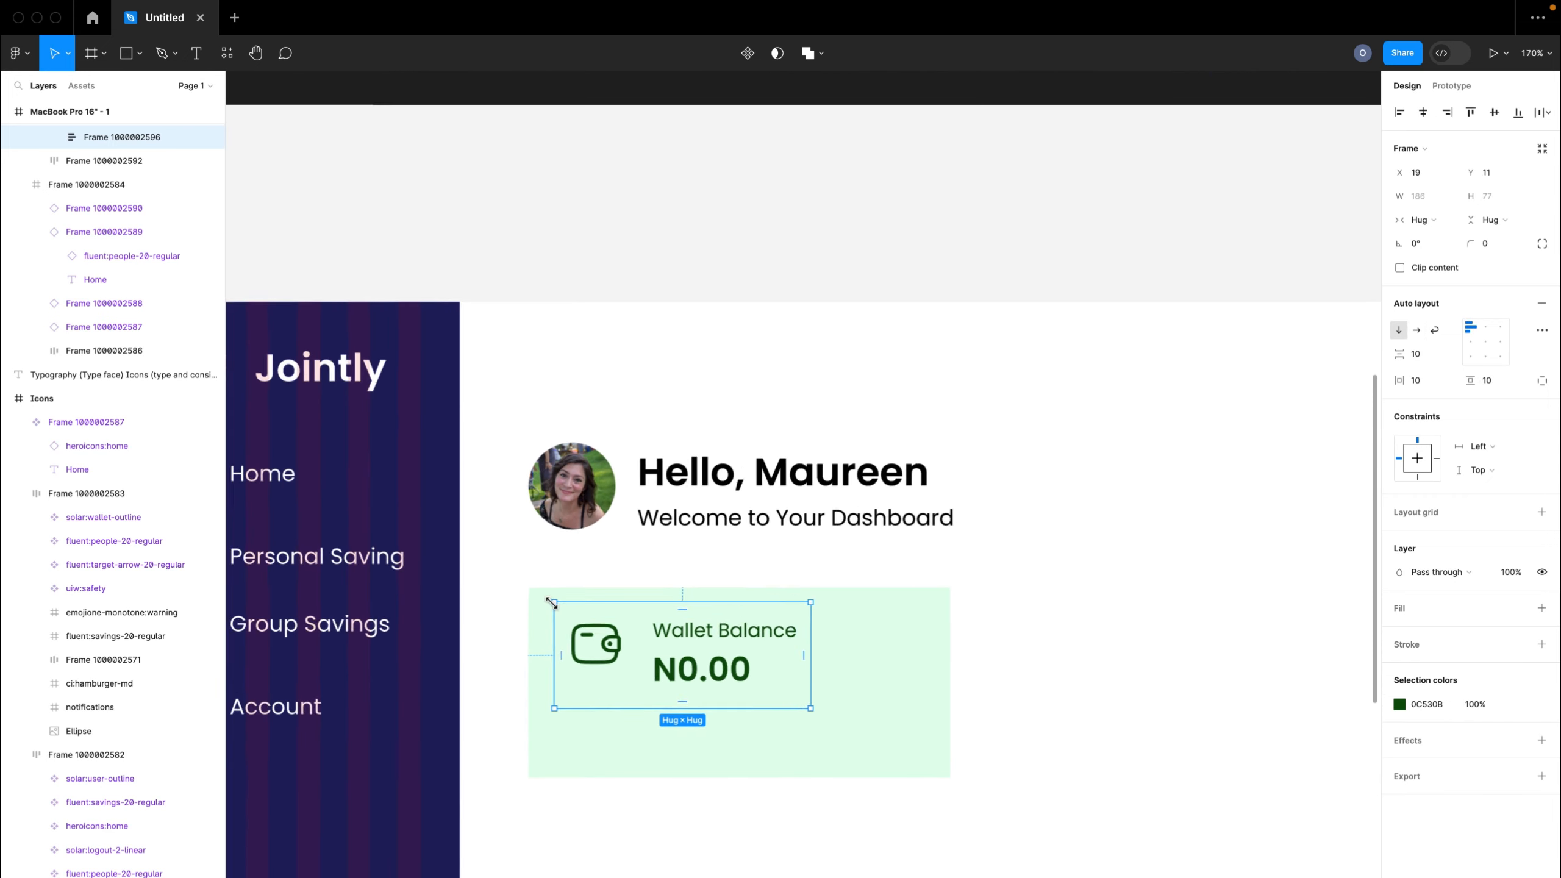
scroll(678, 684, "up", 2)
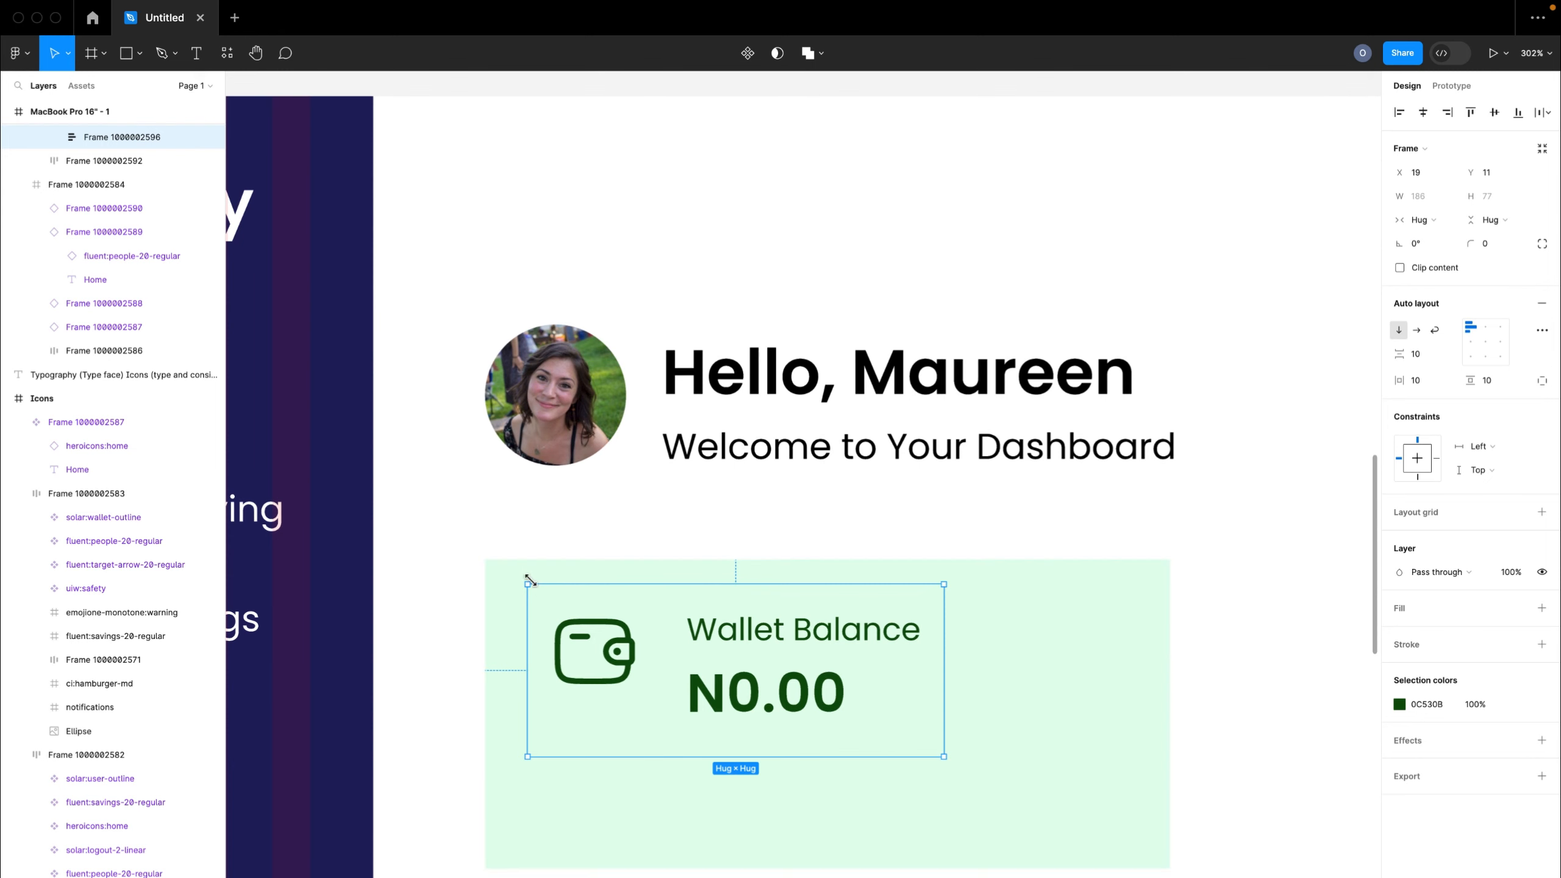
left_click_drag(526, 582, 481, 555)
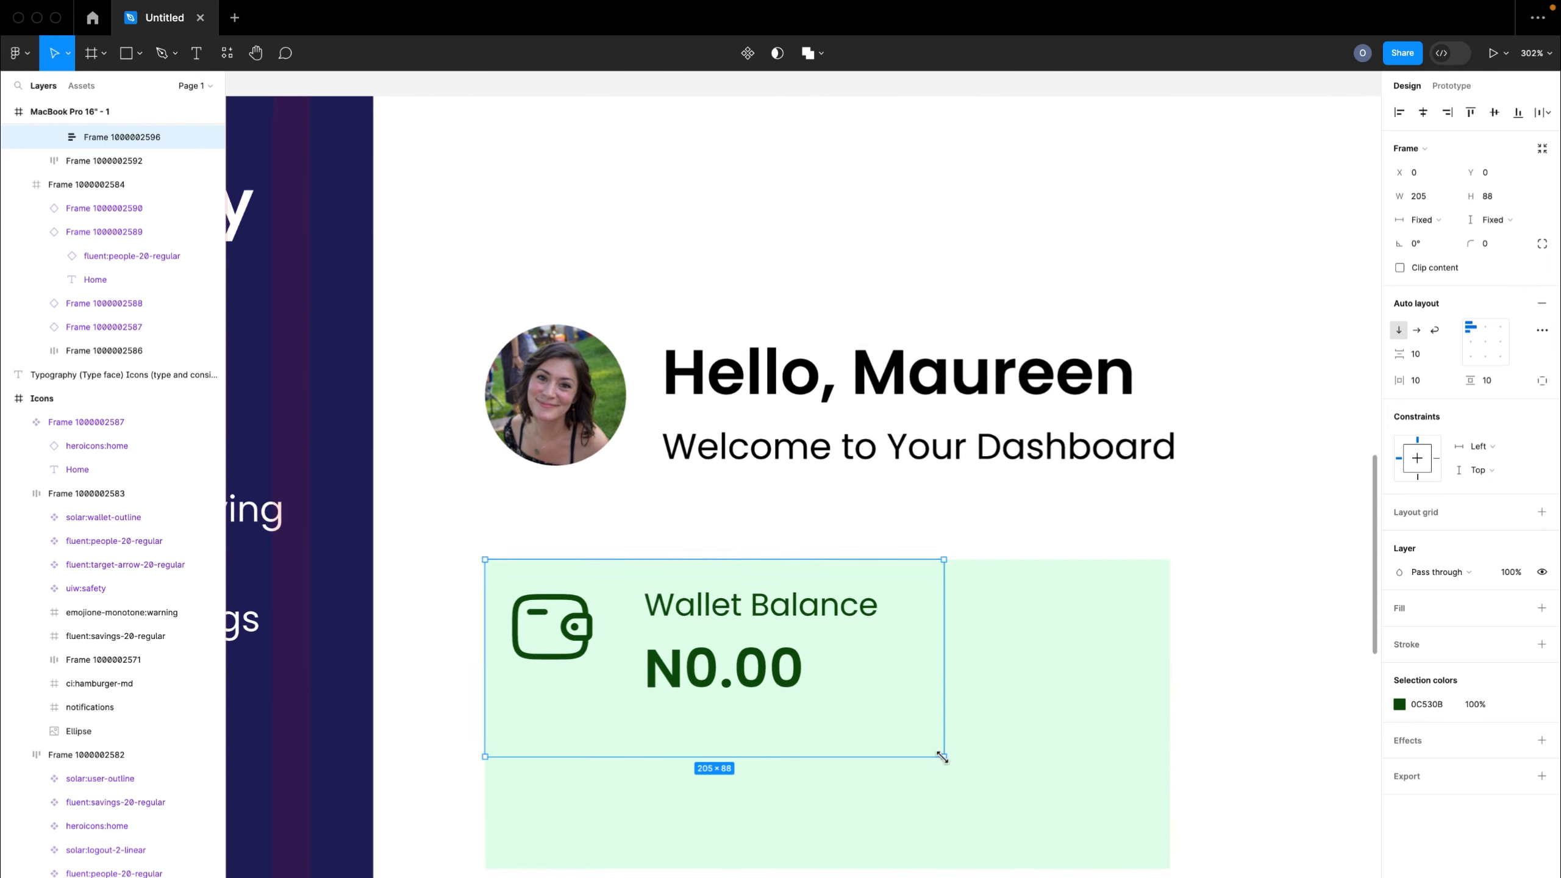
left_click_drag(944, 756, 1169, 868)
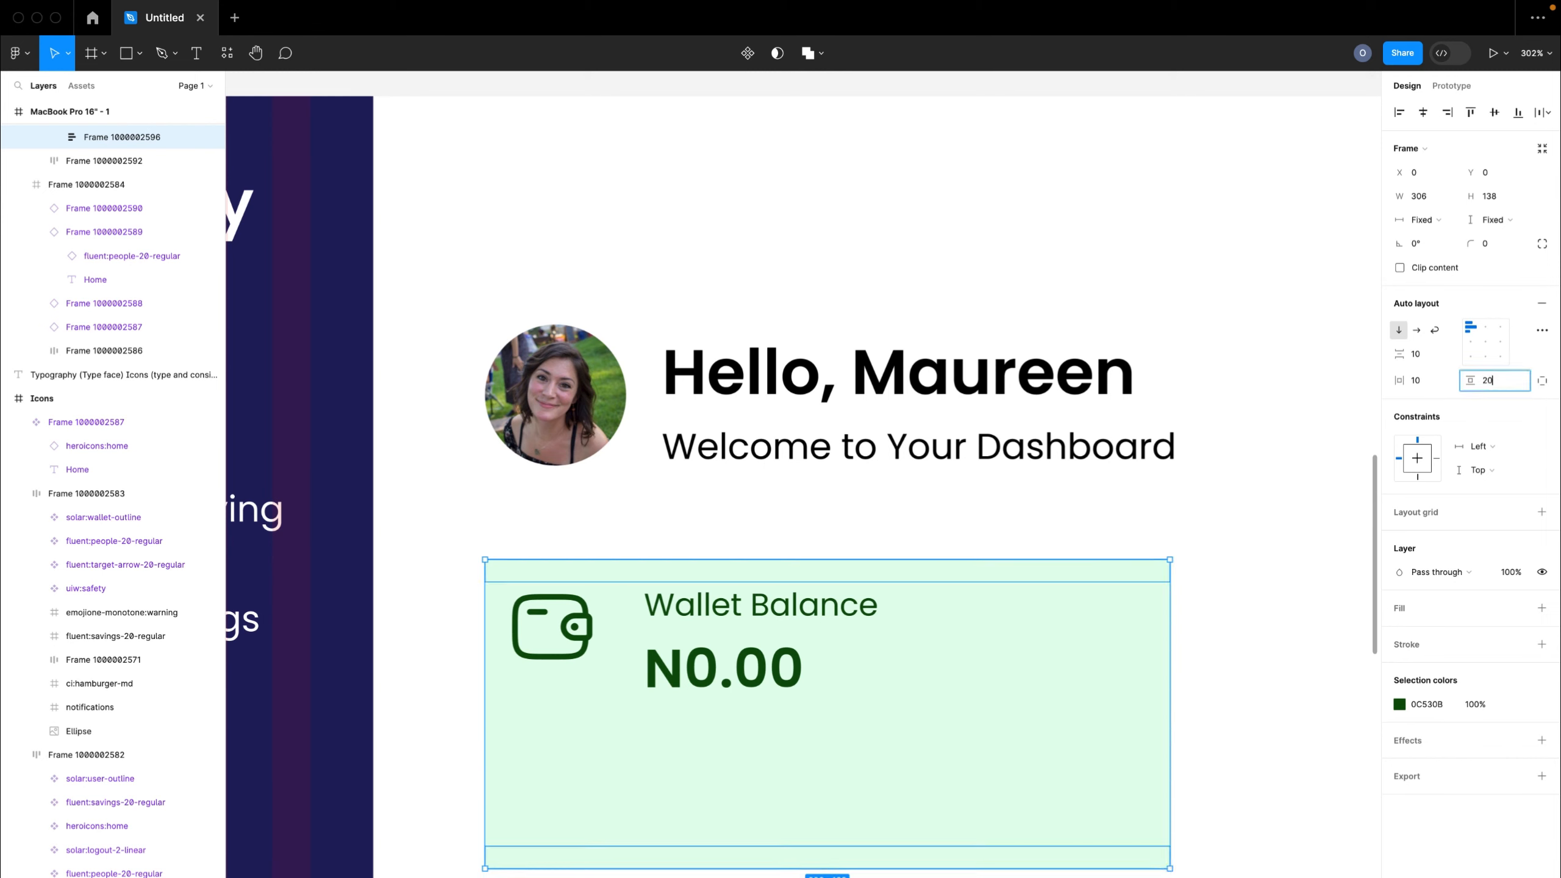
- Set the outer wallet auto layout's vertical and horizontal padding to 20
key("Return")
left_click(1423, 381)
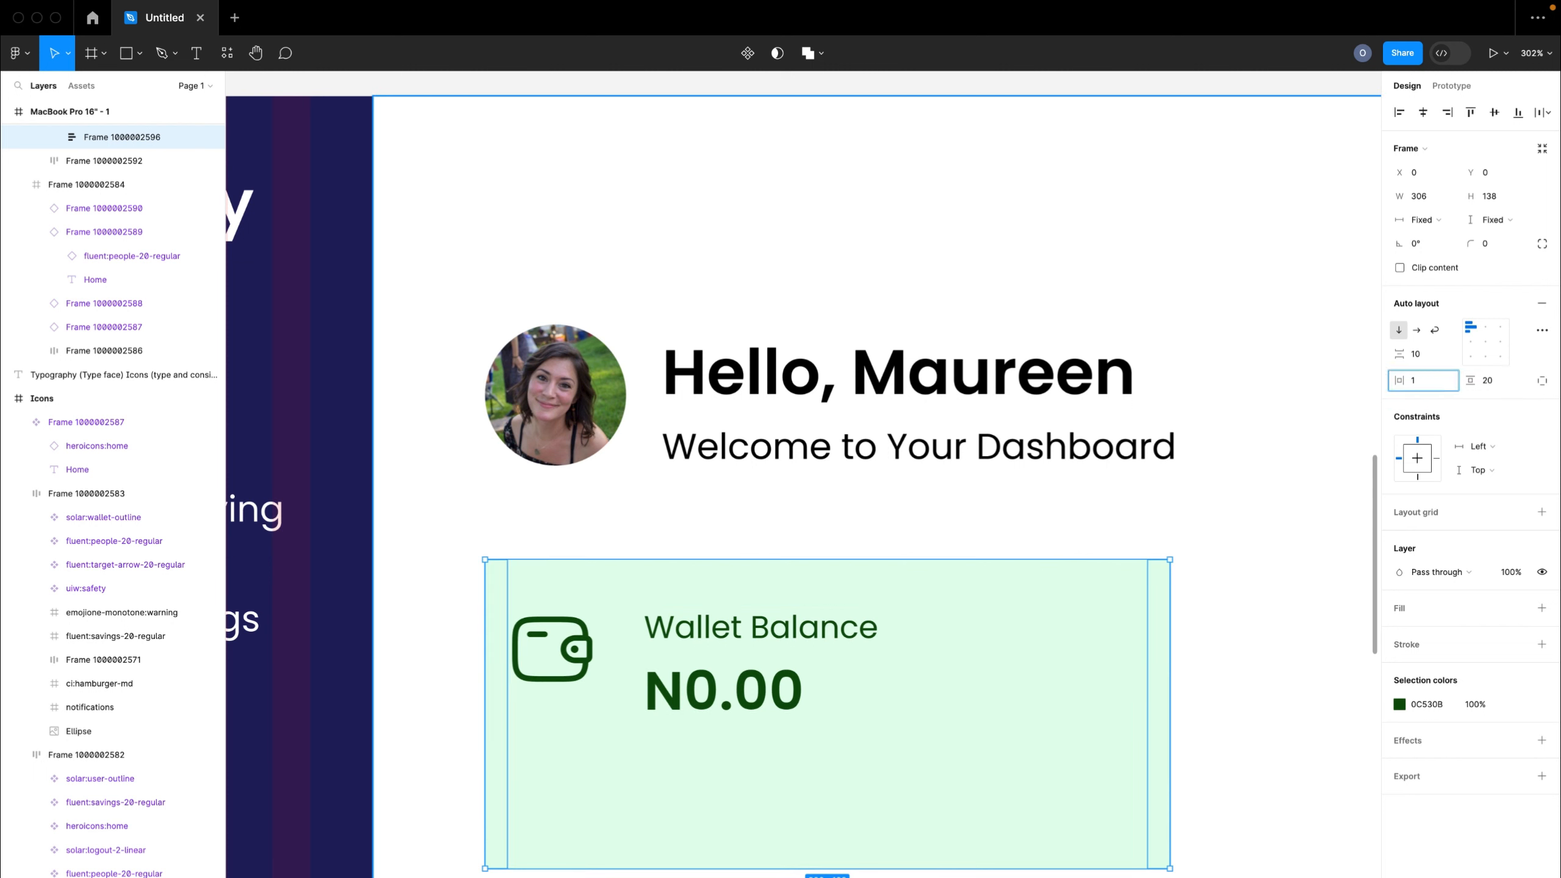
key("Return")
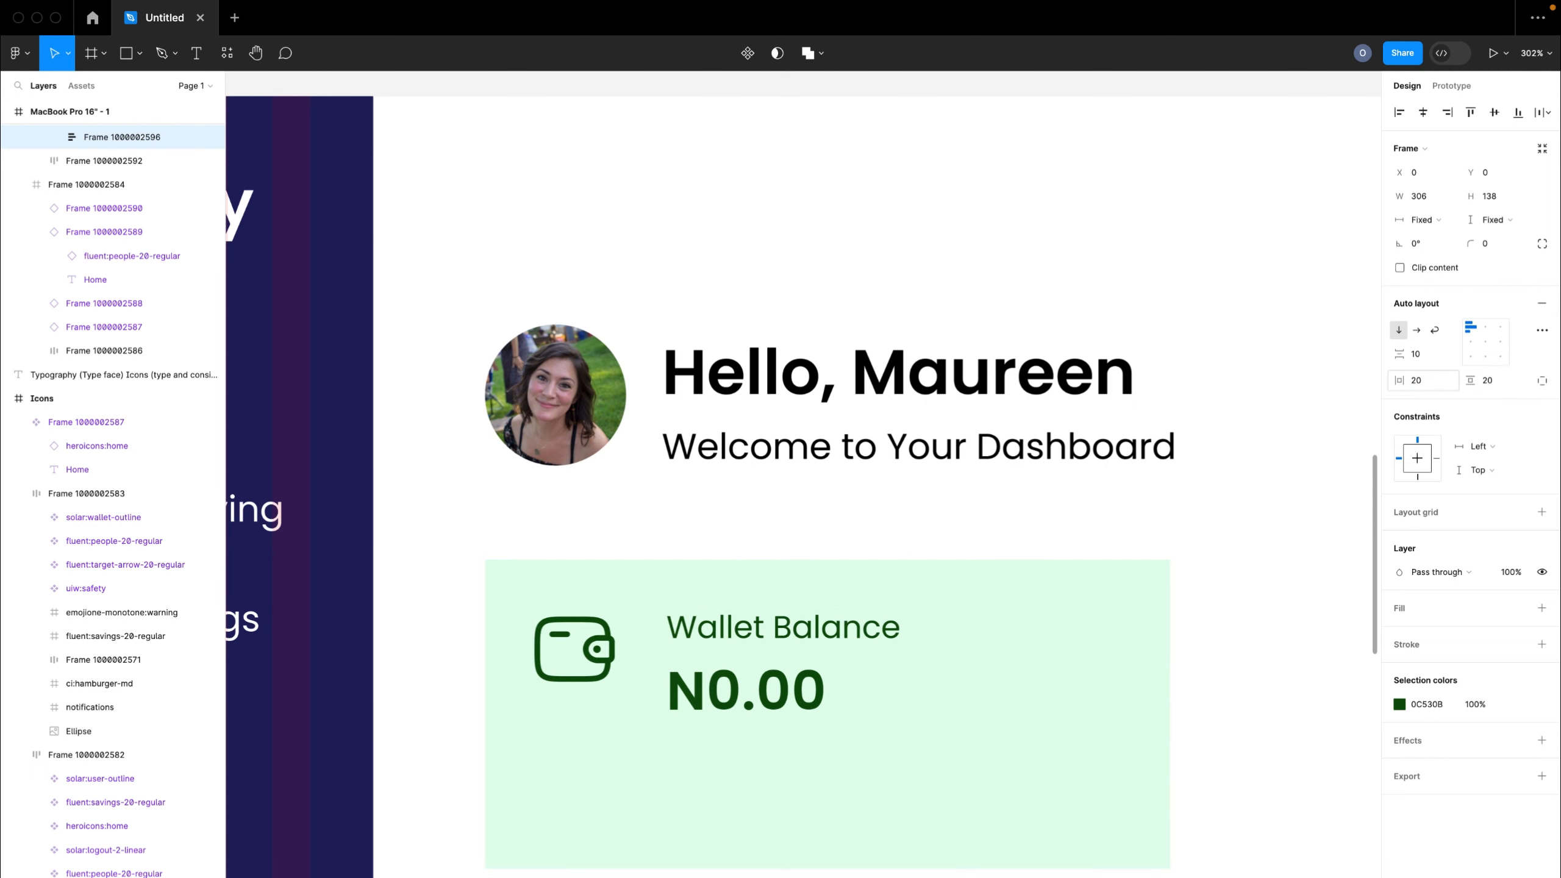
- Set the outer wallet auto layout's vertical and horizontal padding to 14
left_click(1492, 382)
type("14")
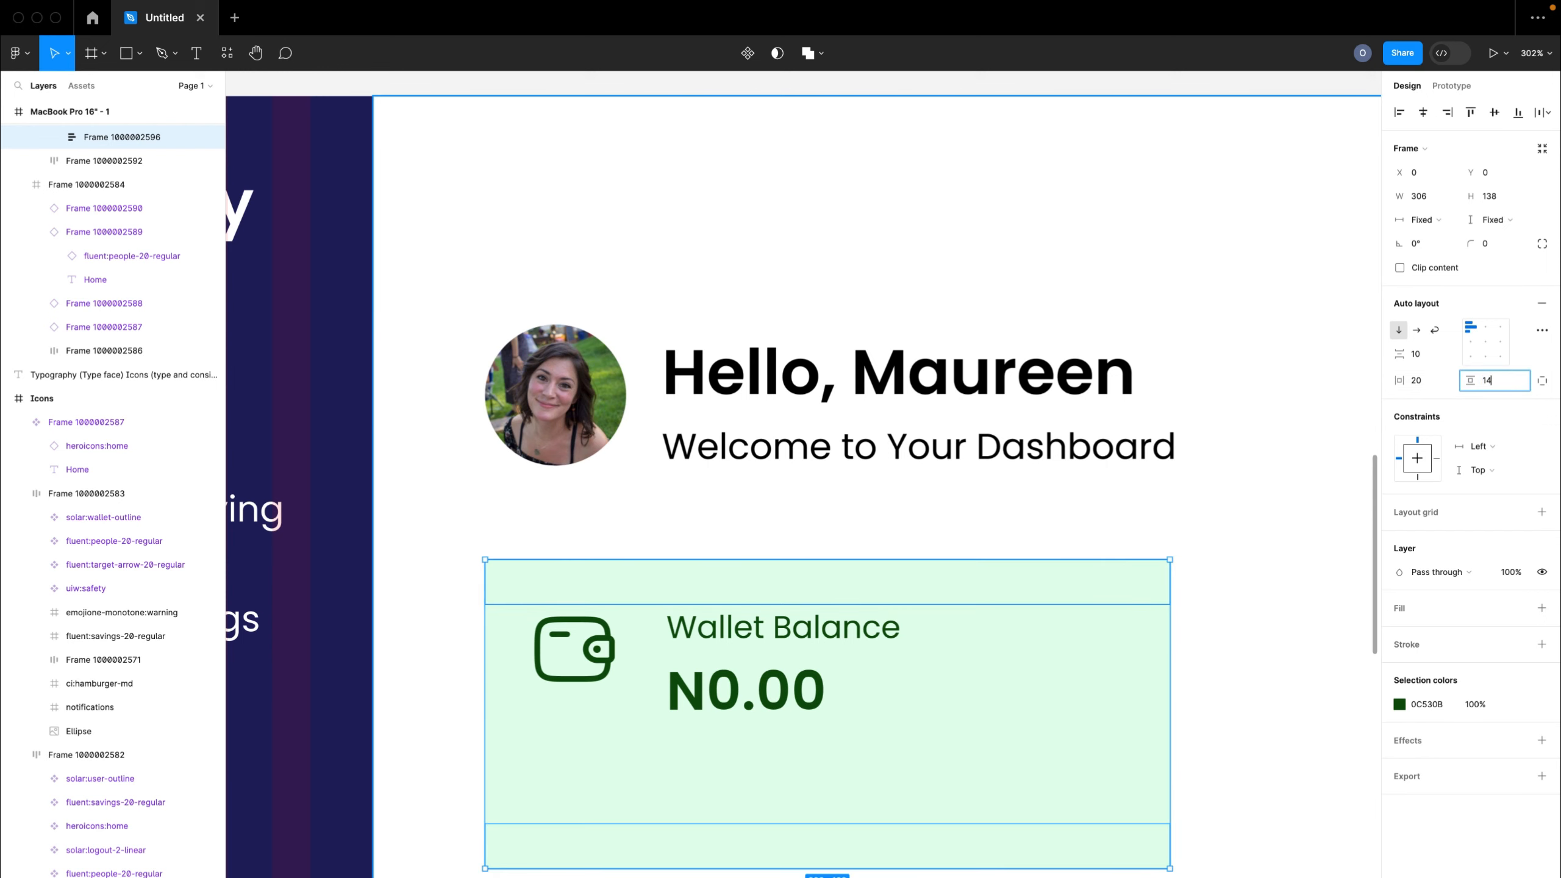
key("Return")
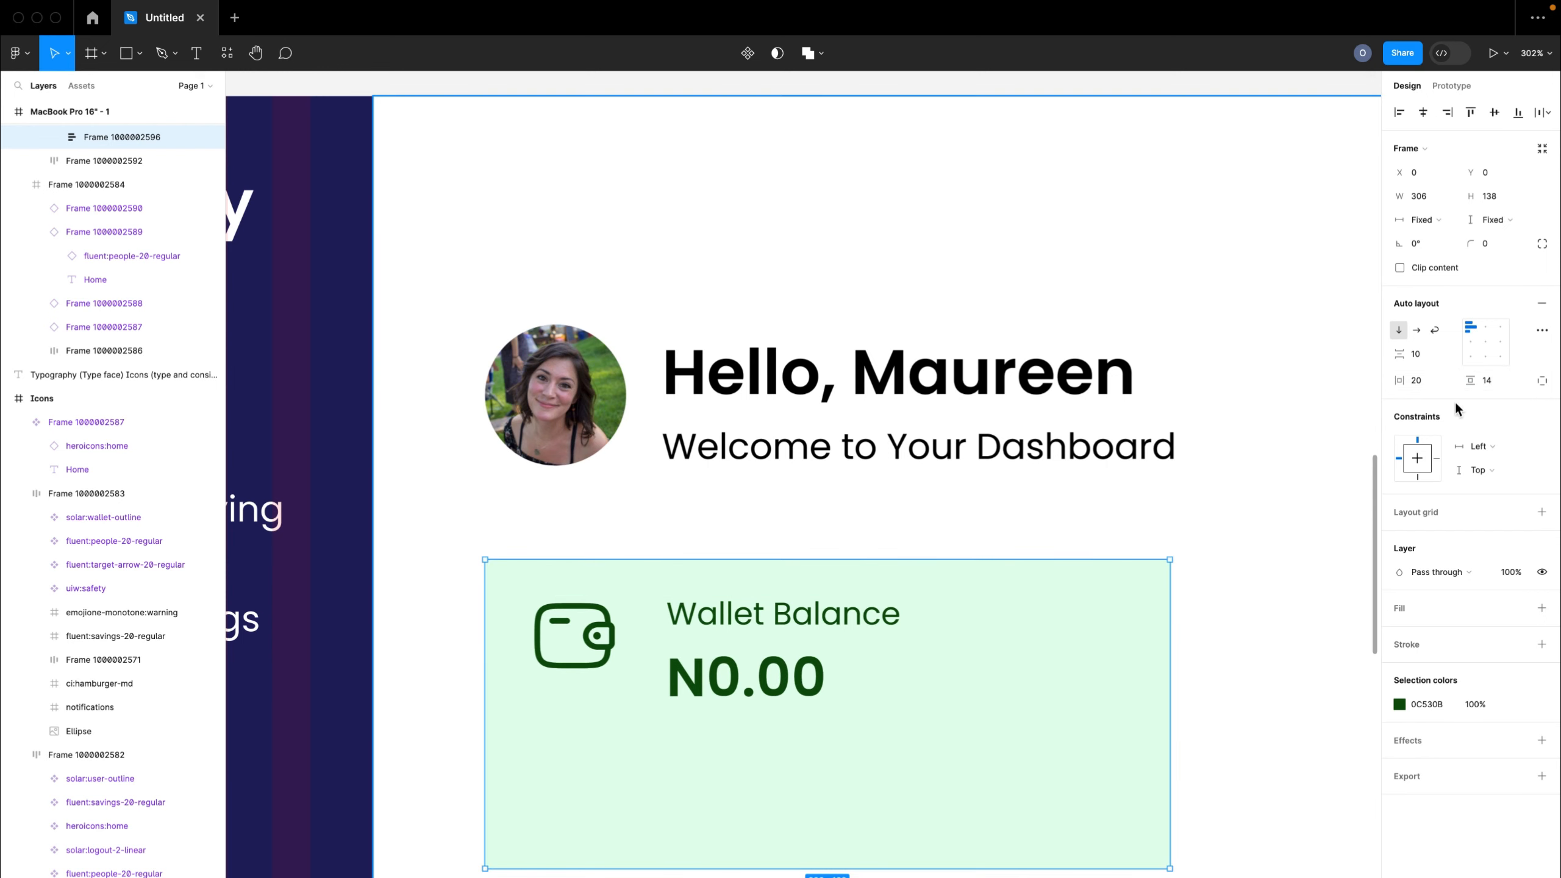
left_click(1422, 383)
type("14")
key("Return")
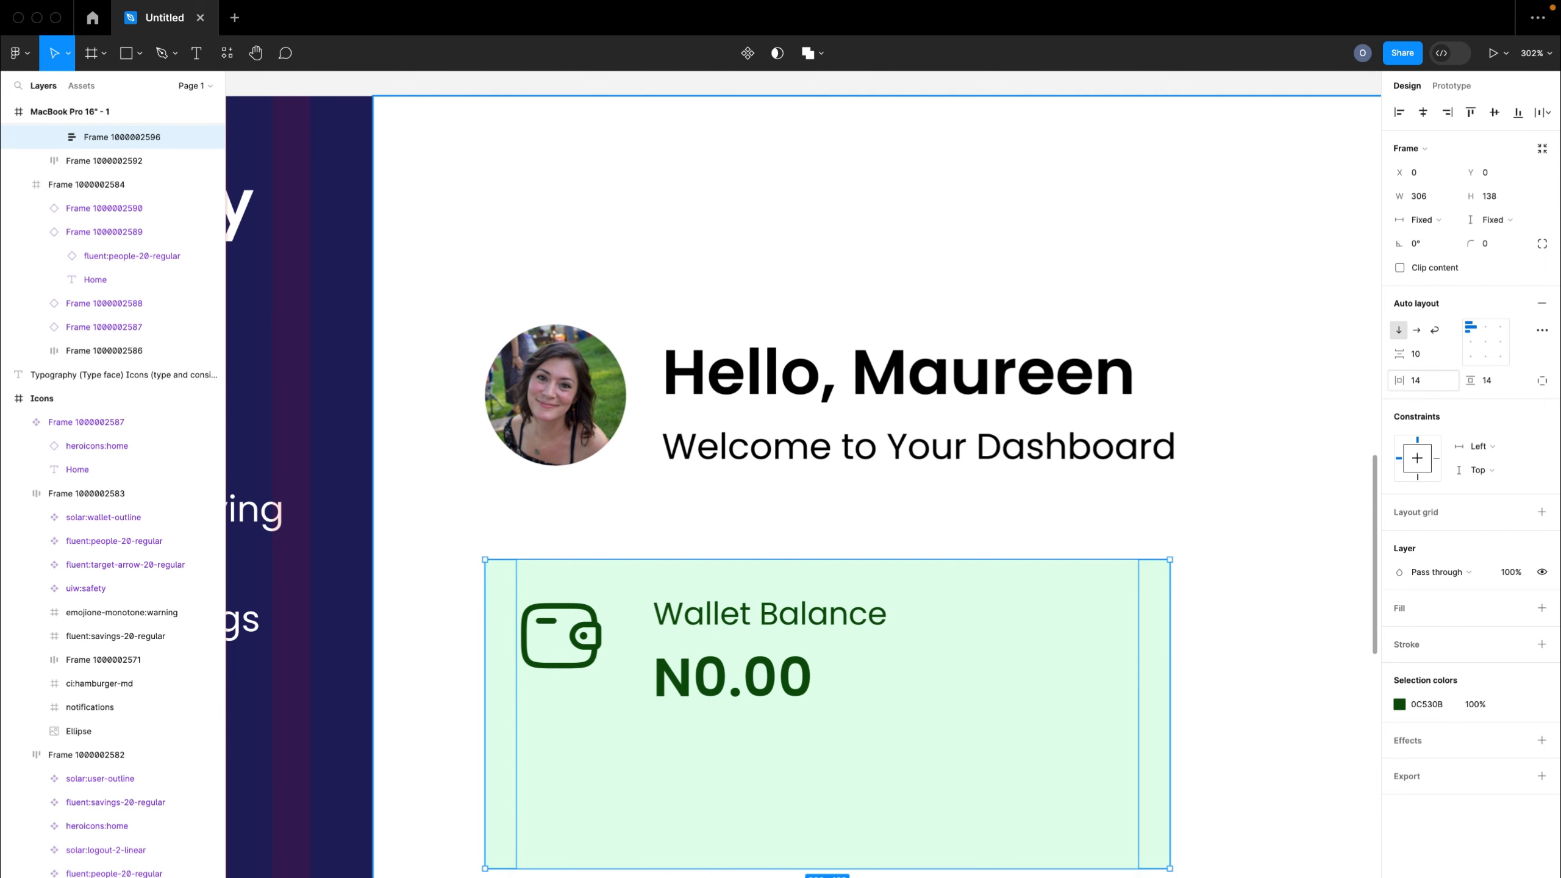
key("Escape")
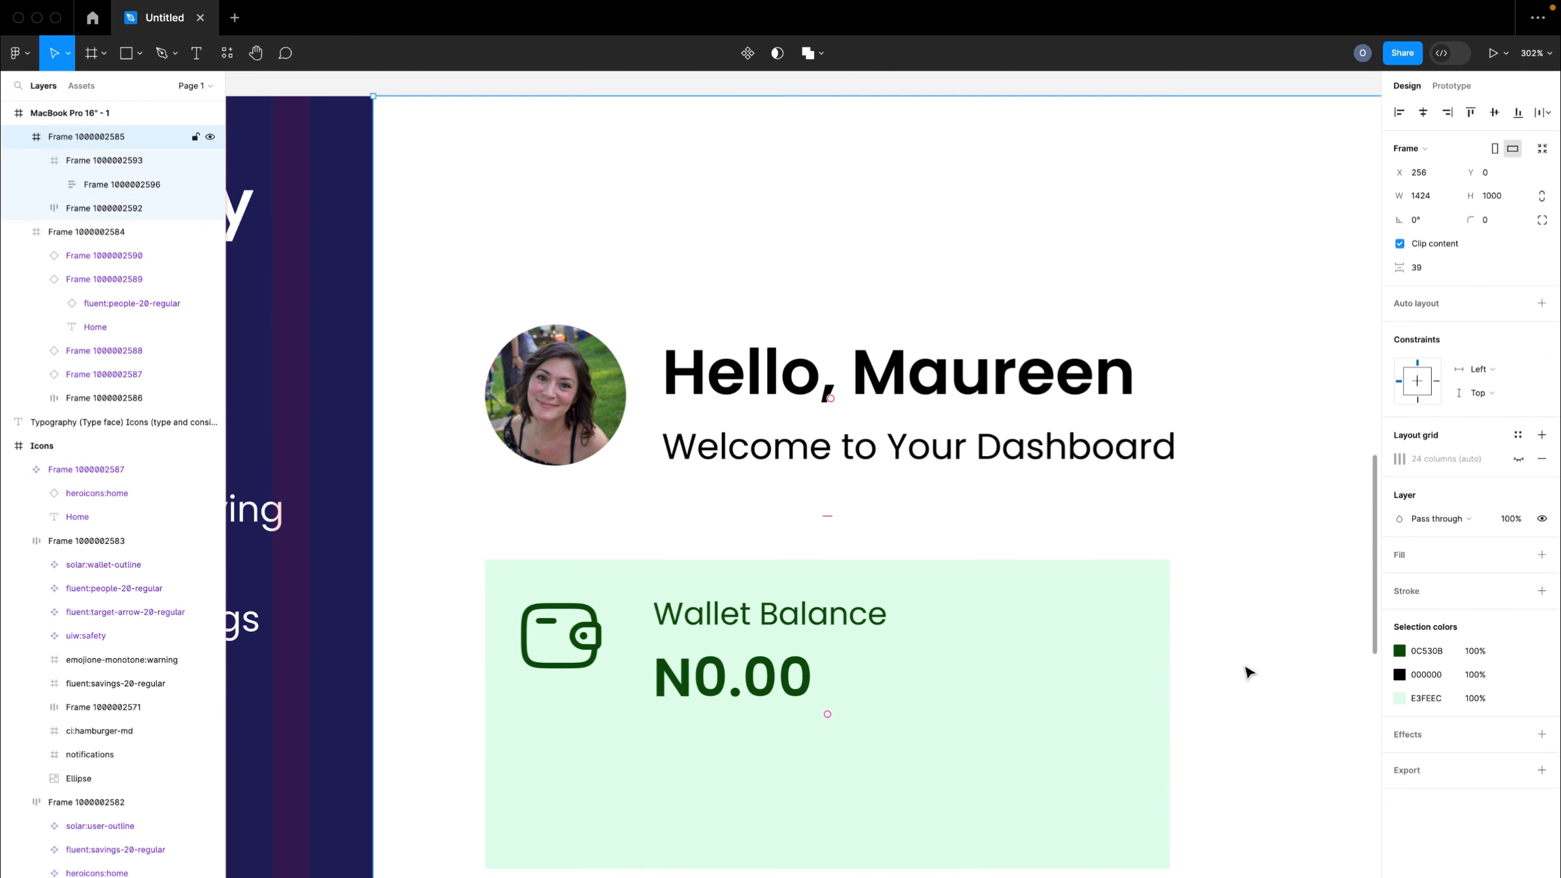
- Pull the wallet auto layout frame out of the green card and delete the empty green card
scroll(1247, 671, "down", 5)
scroll(1248, 672, "right", 3)
left_click_drag(801, 569, 793, 765)
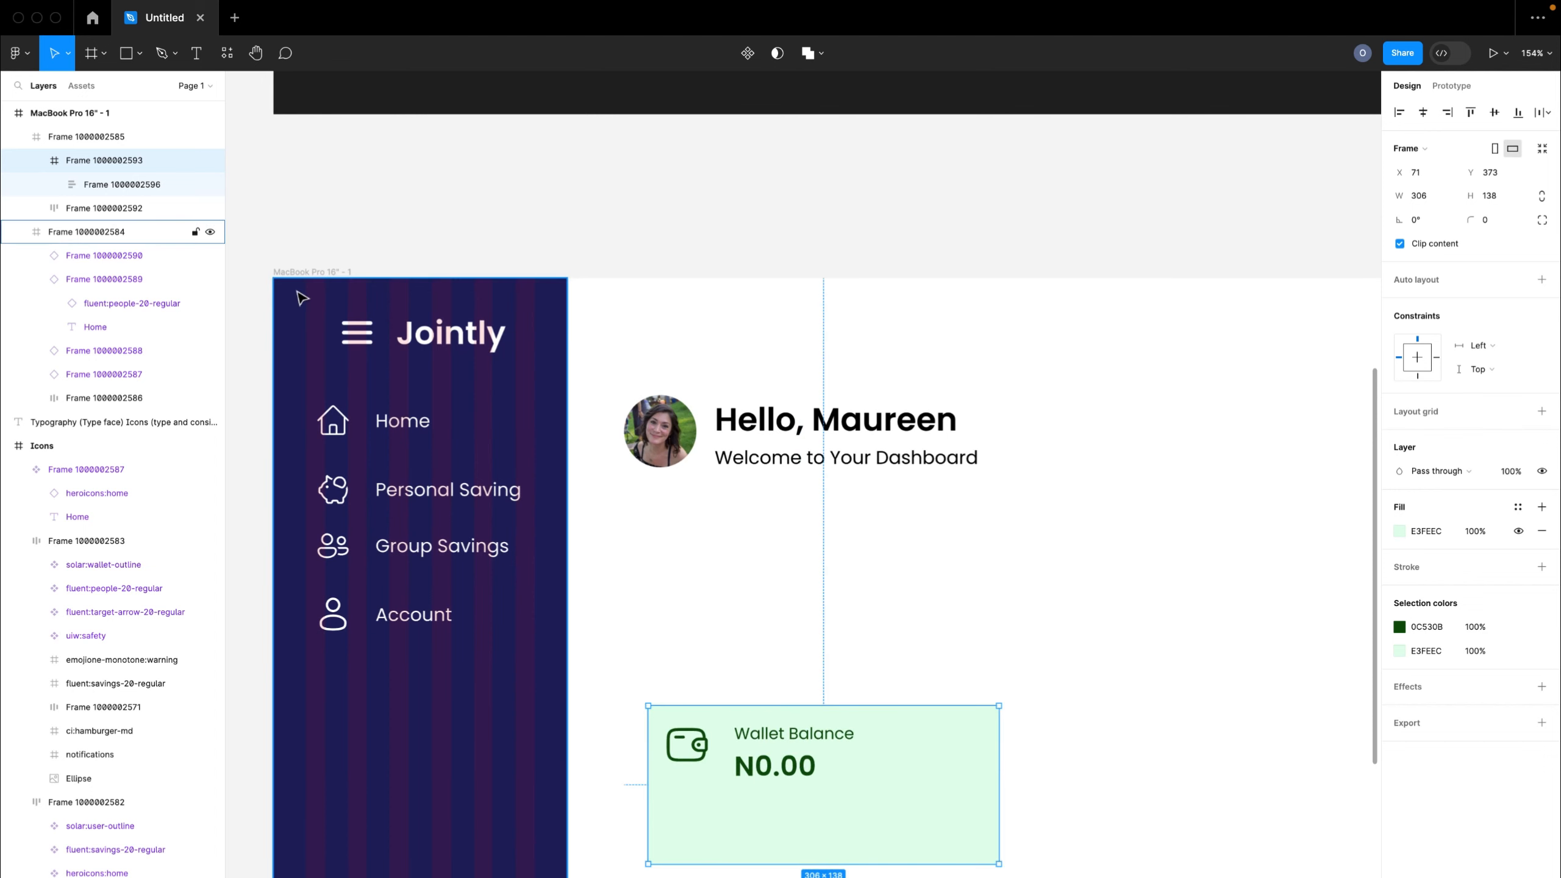
left_click(82, 181)
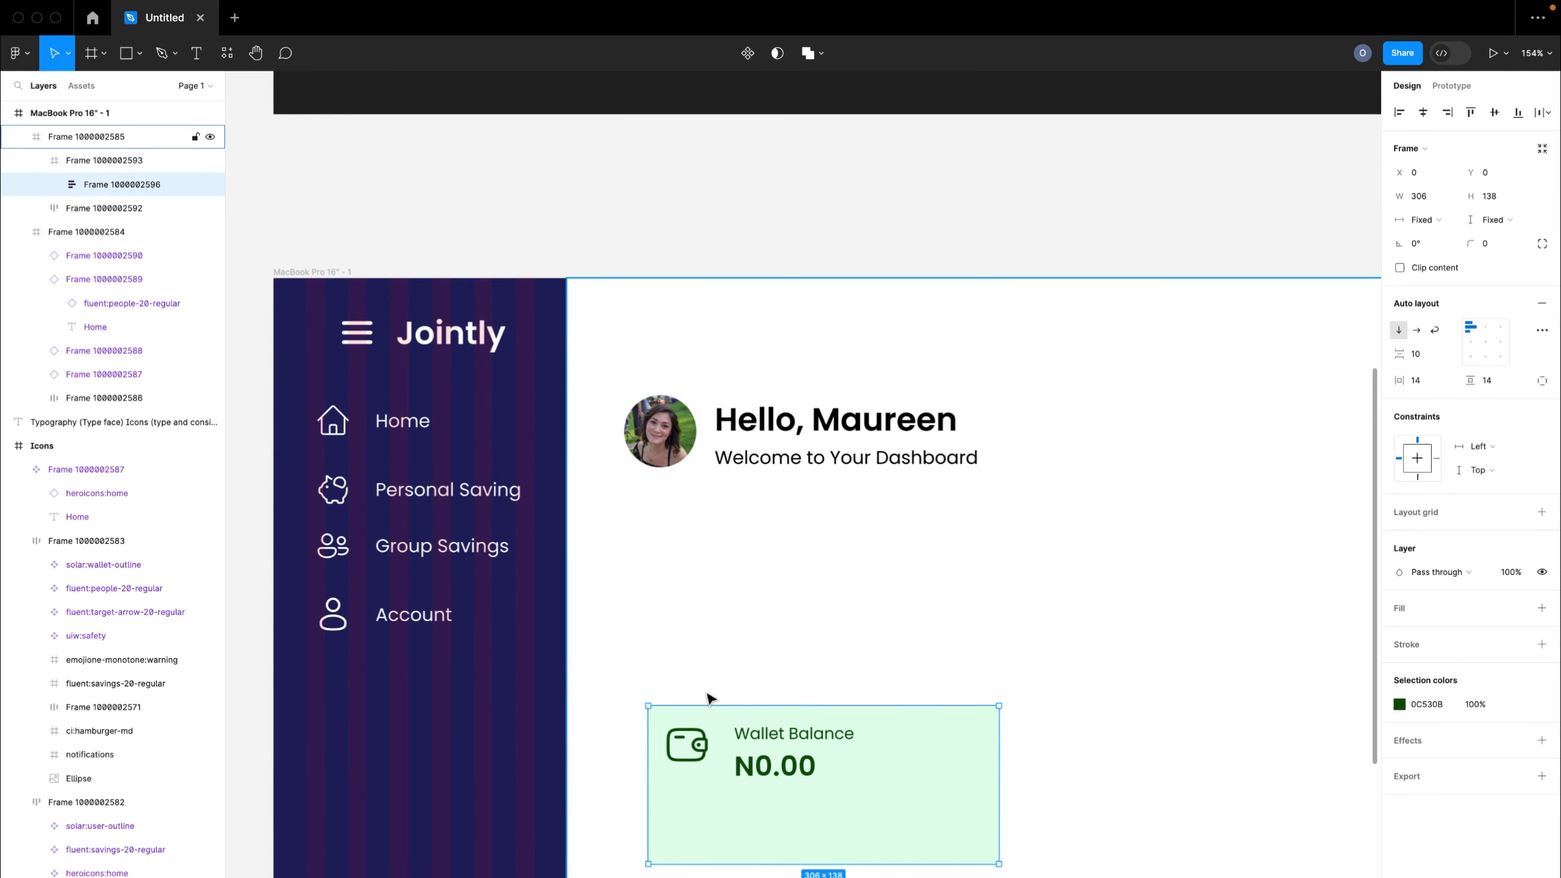
left_click_drag(778, 783, 1100, 645)
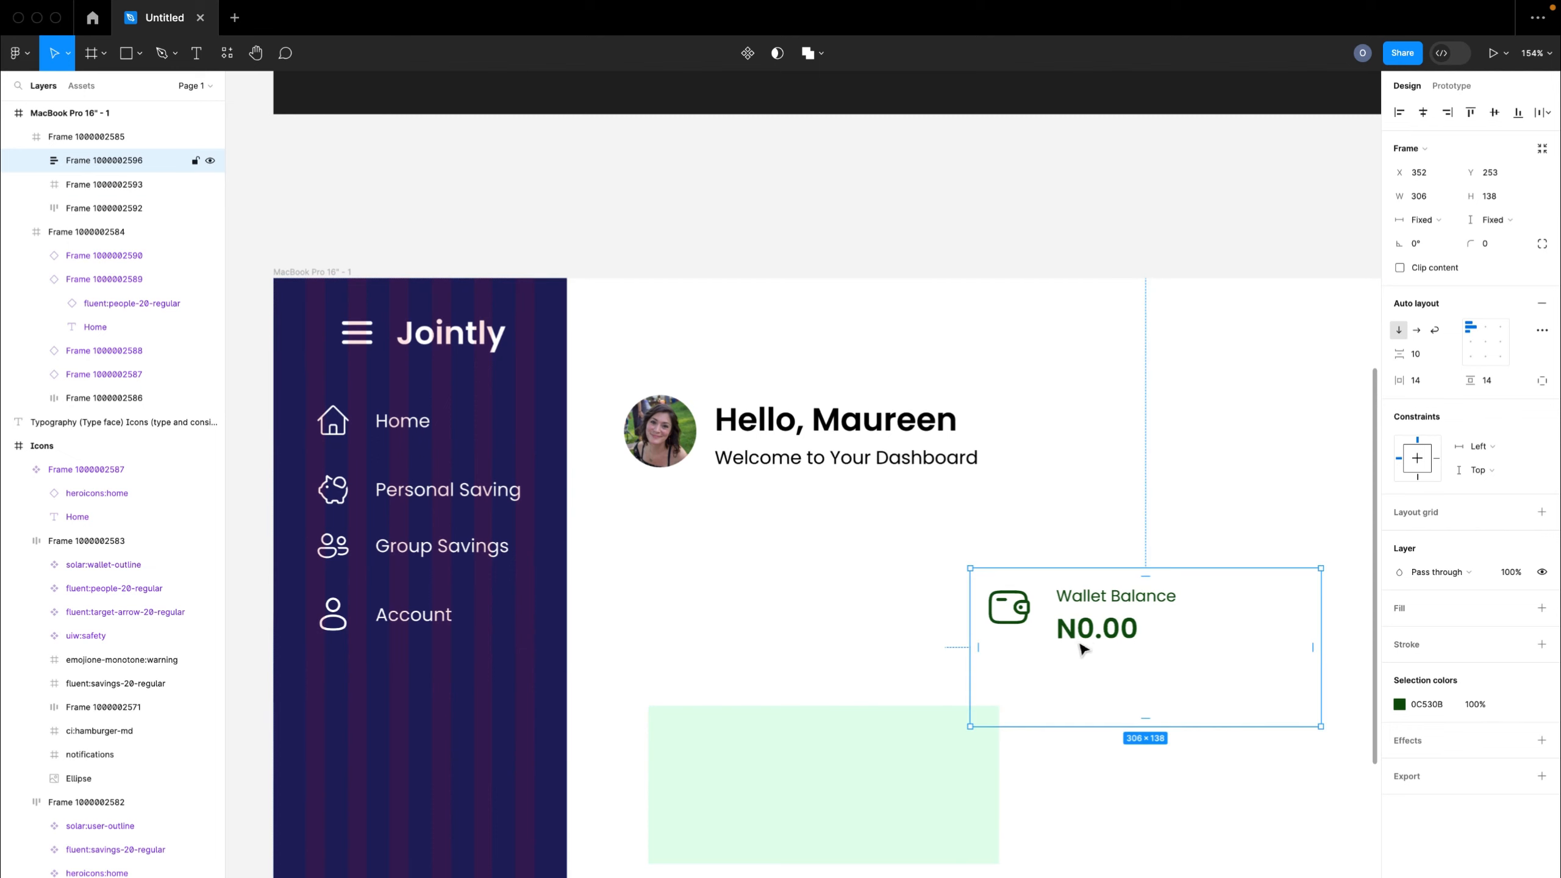
left_click(847, 814)
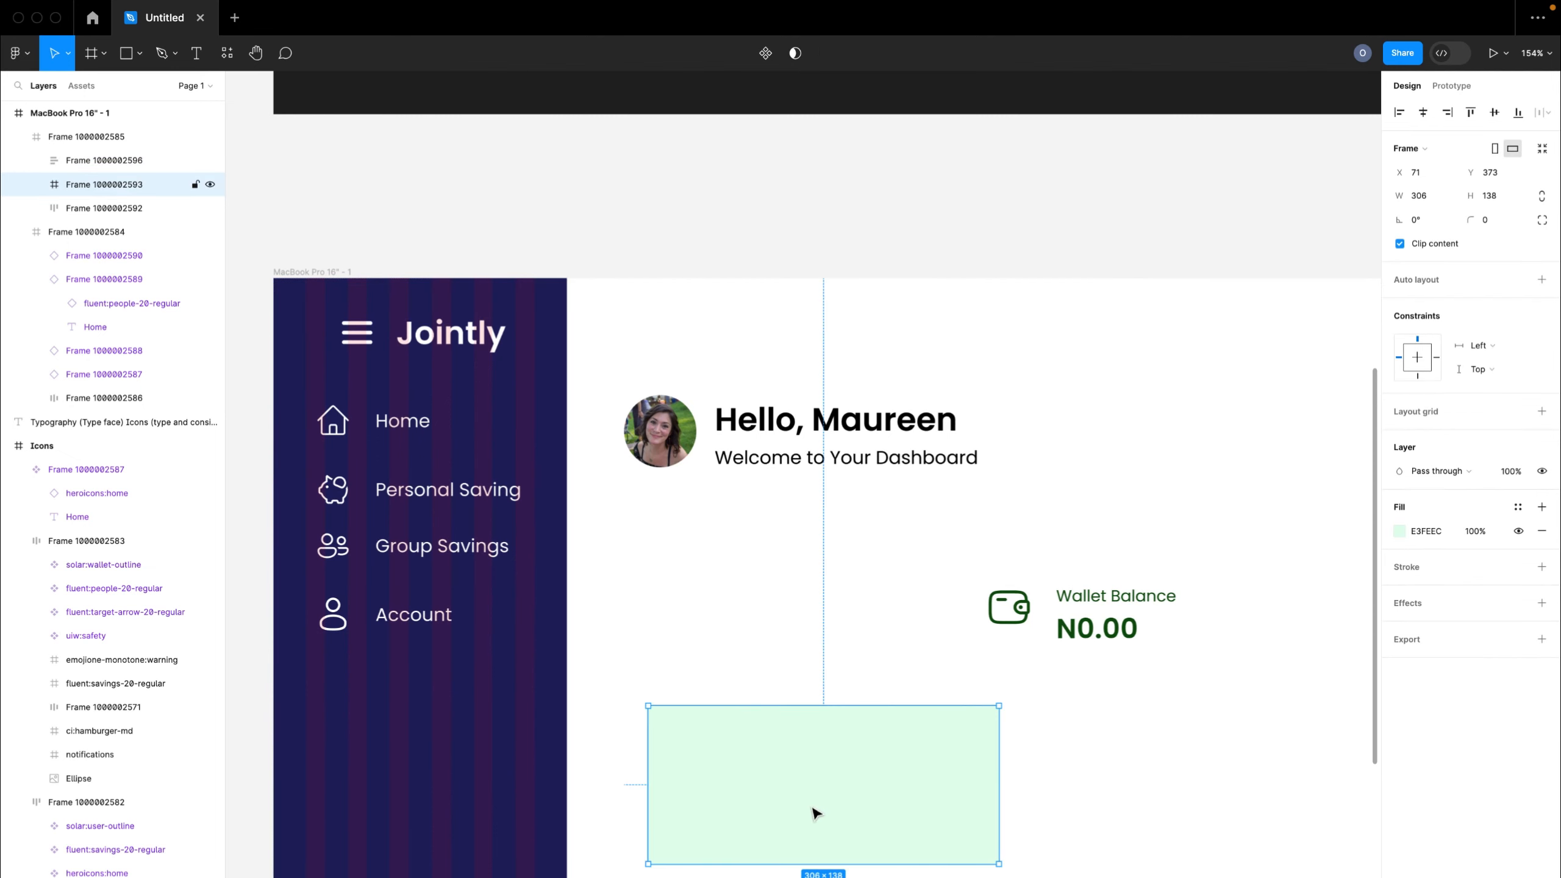
key("Delete")
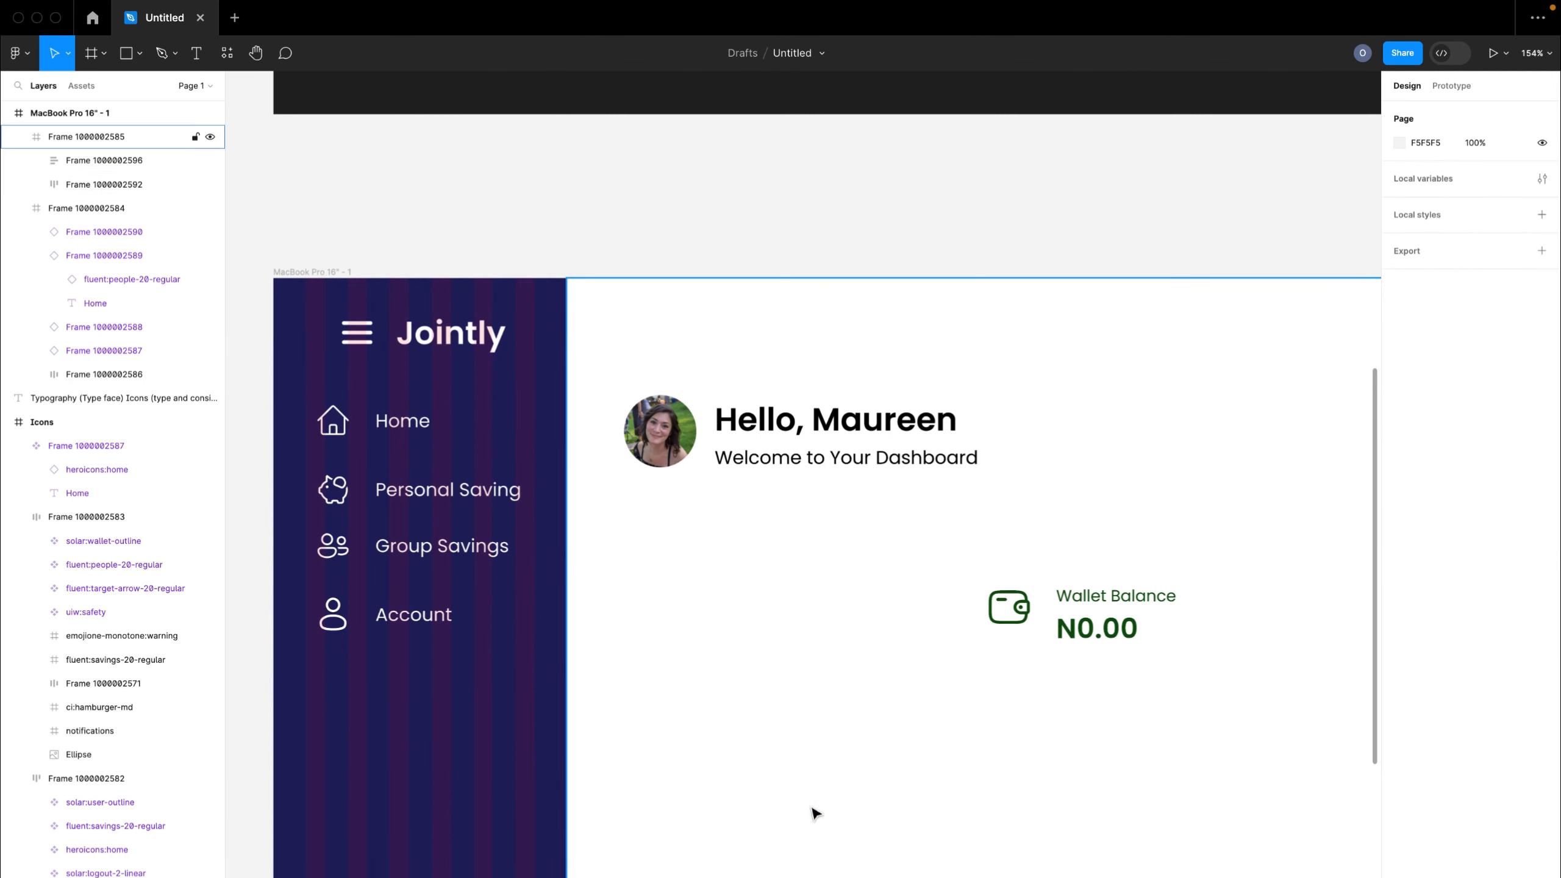
- Move the wallet auto layout frame below the greeting and fill it with the light green E3FEEC sampled from the color swatches
left_click(1097, 628)
left_click_drag(1100, 629, 749, 573)
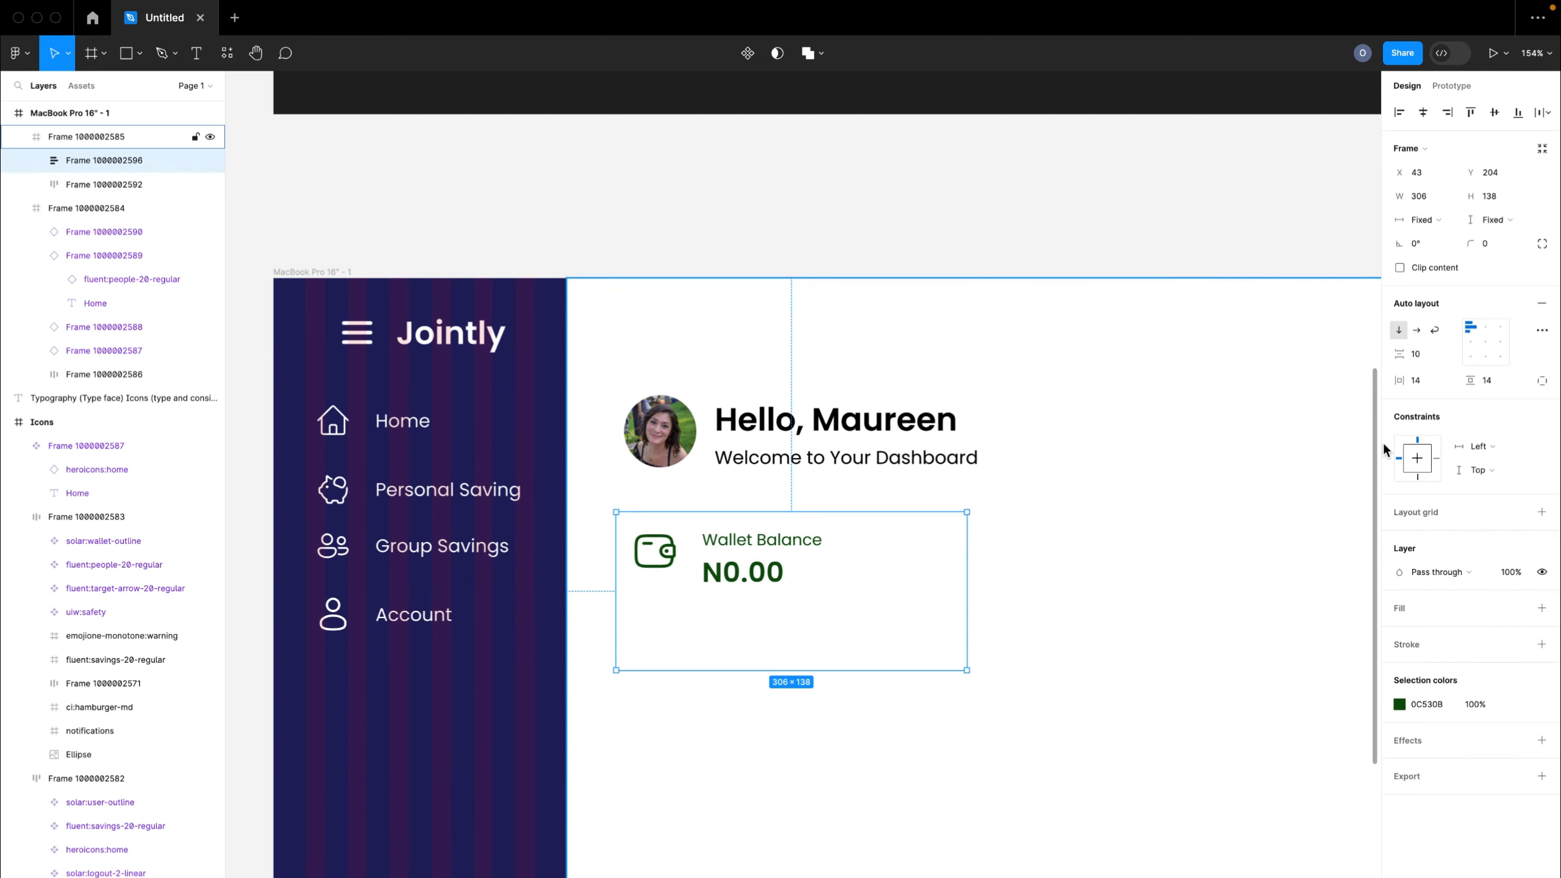
scroll(1100, 572, "down", 6)
scroll(1115, 642, "up", 4)
scroll(1115, 642, "left", 4)
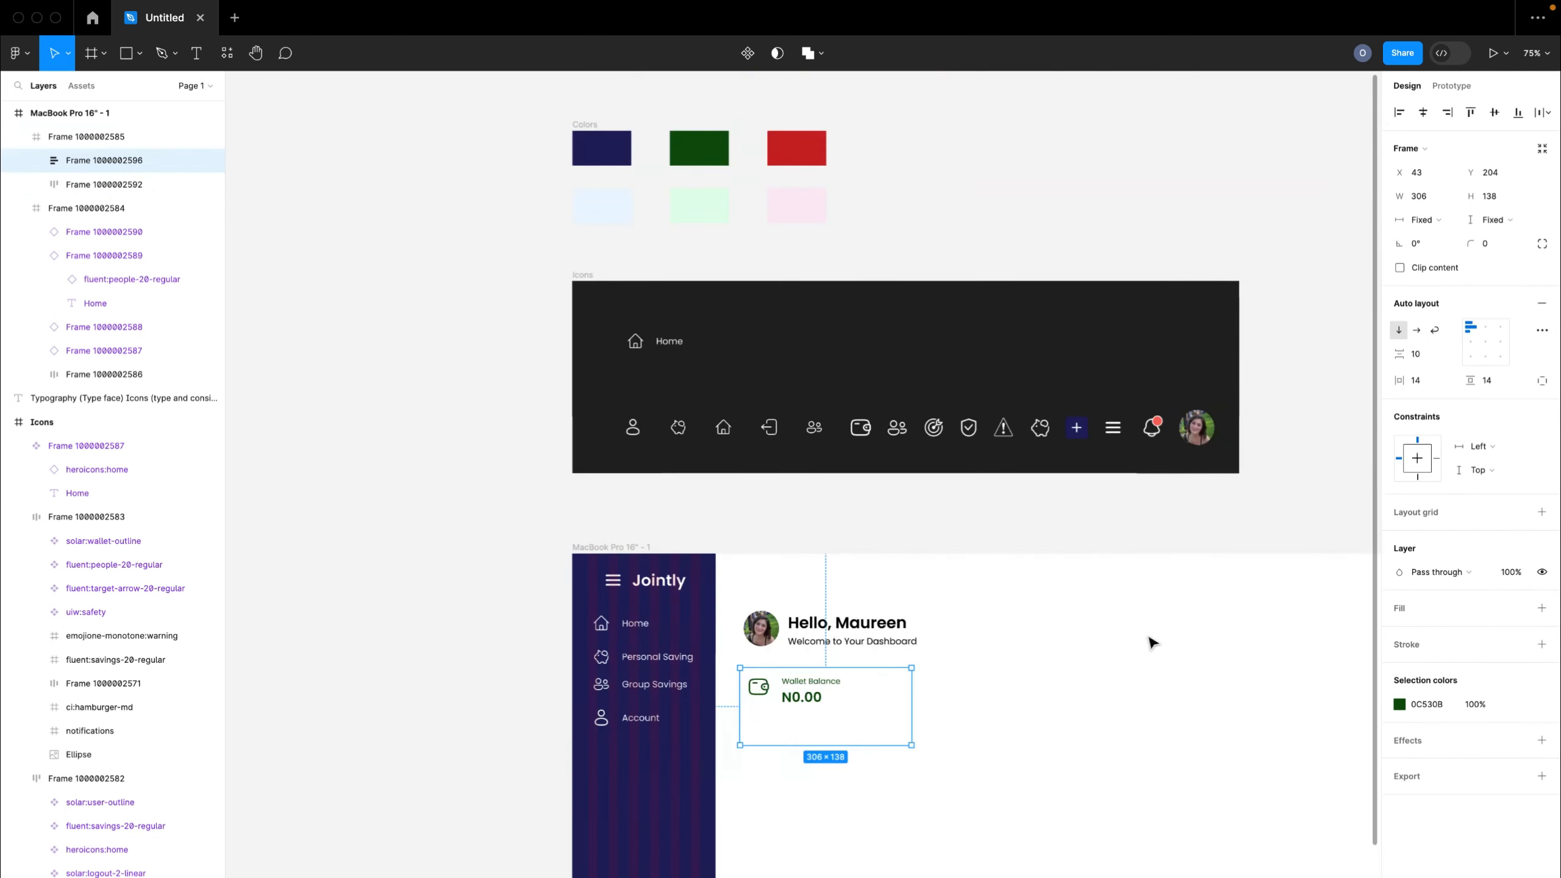
left_click(1542, 608)
left_click(1399, 631)
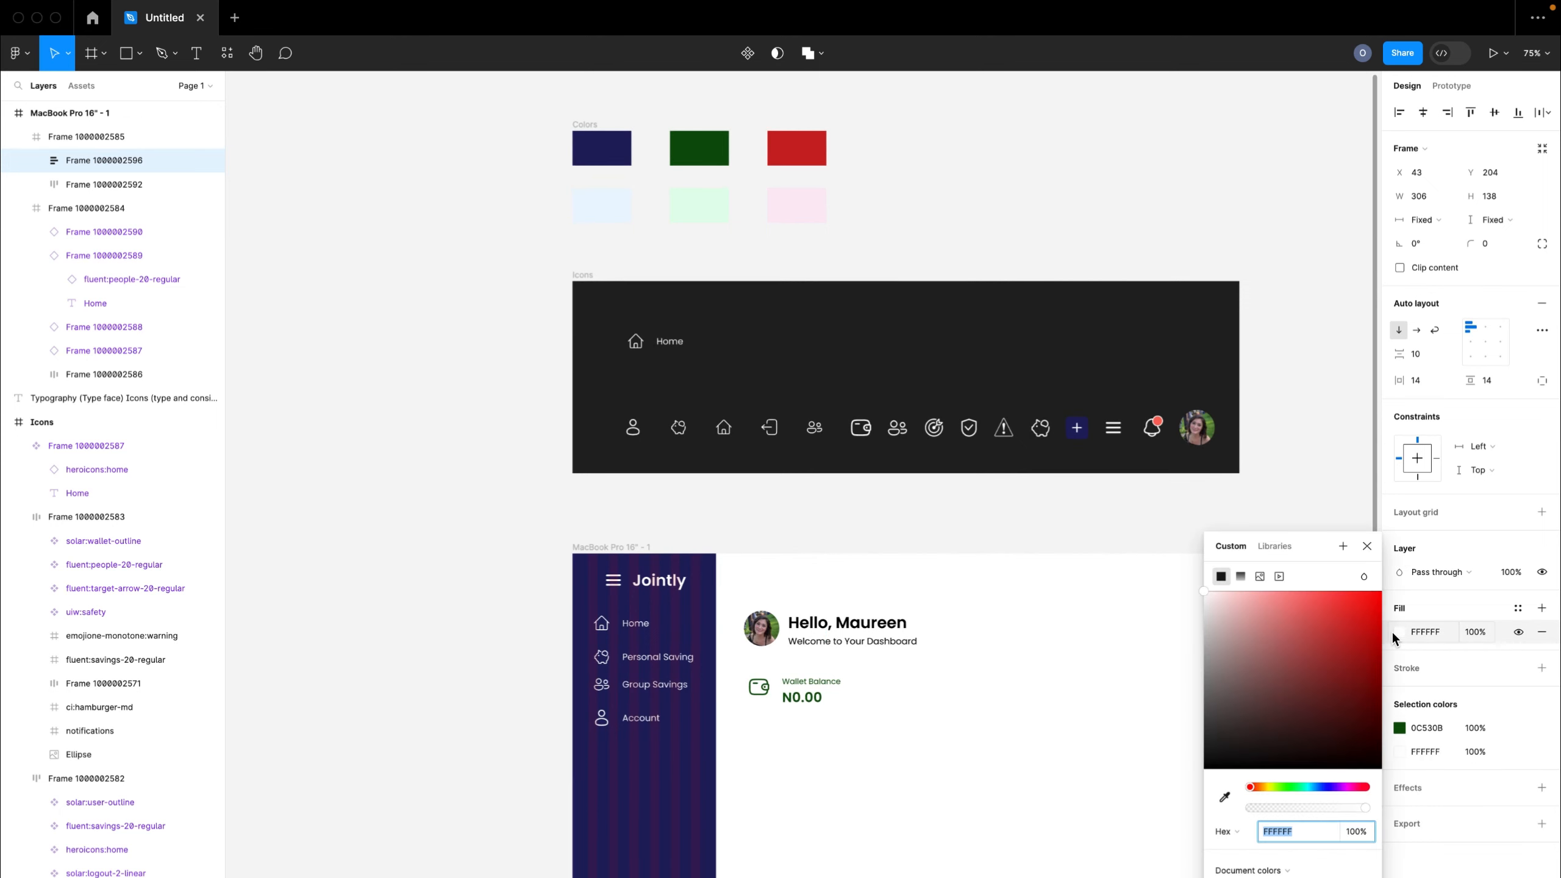
left_click(1224, 797)
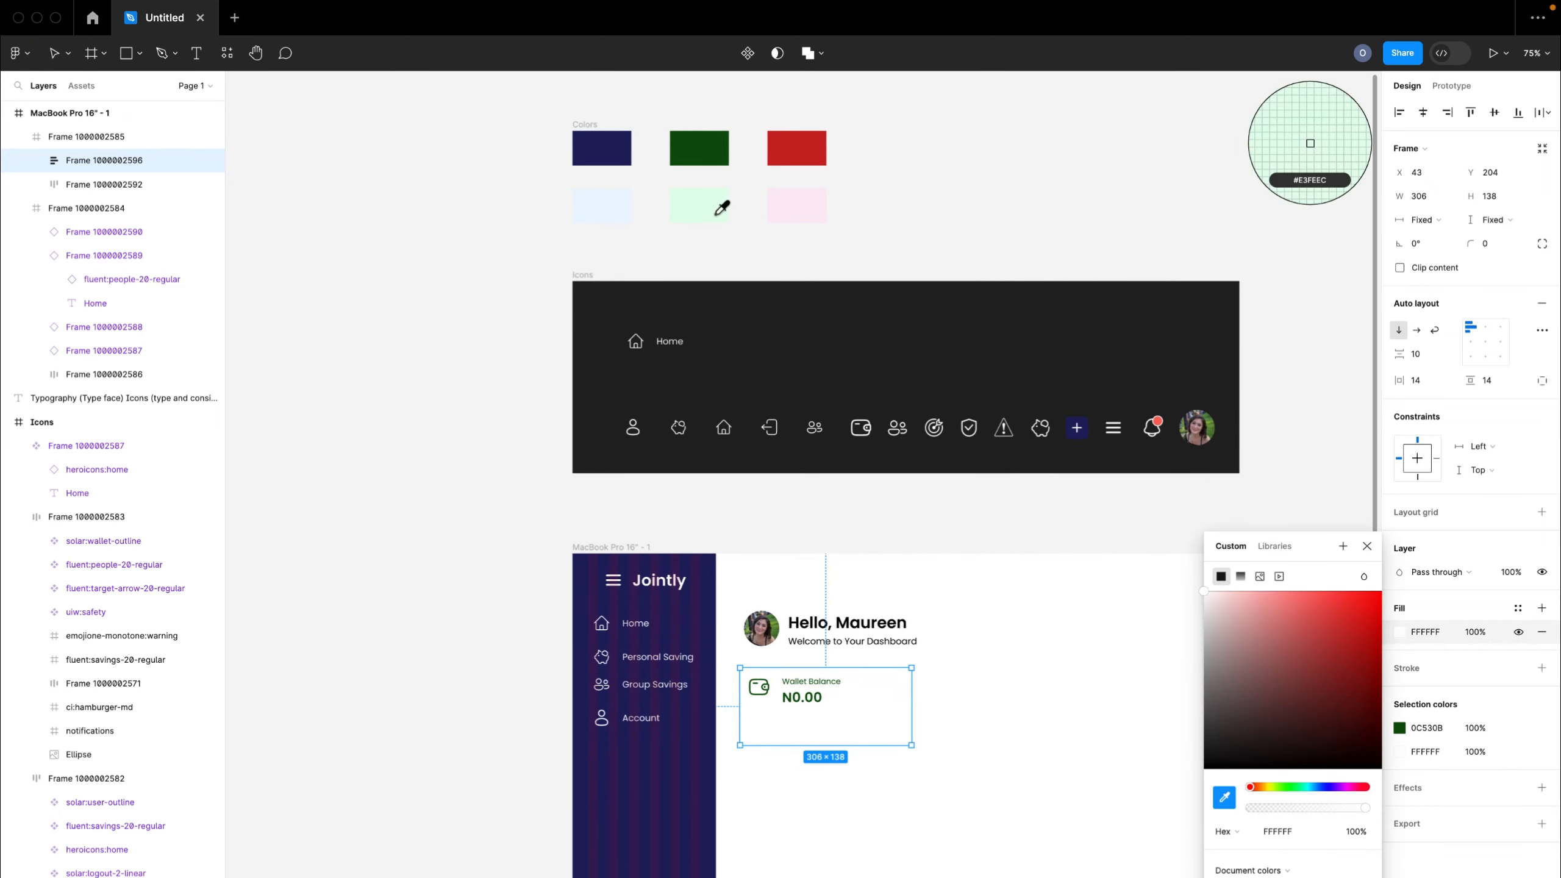
left_click(725, 209)
- Place the wallet card at X 50, Y 229 under the greeting and give it a corner radius of 8
scroll(984, 605, "down", 2)
scroll(983, 606, "right", 3)
left_click(744, 642)
left_click(743, 643)
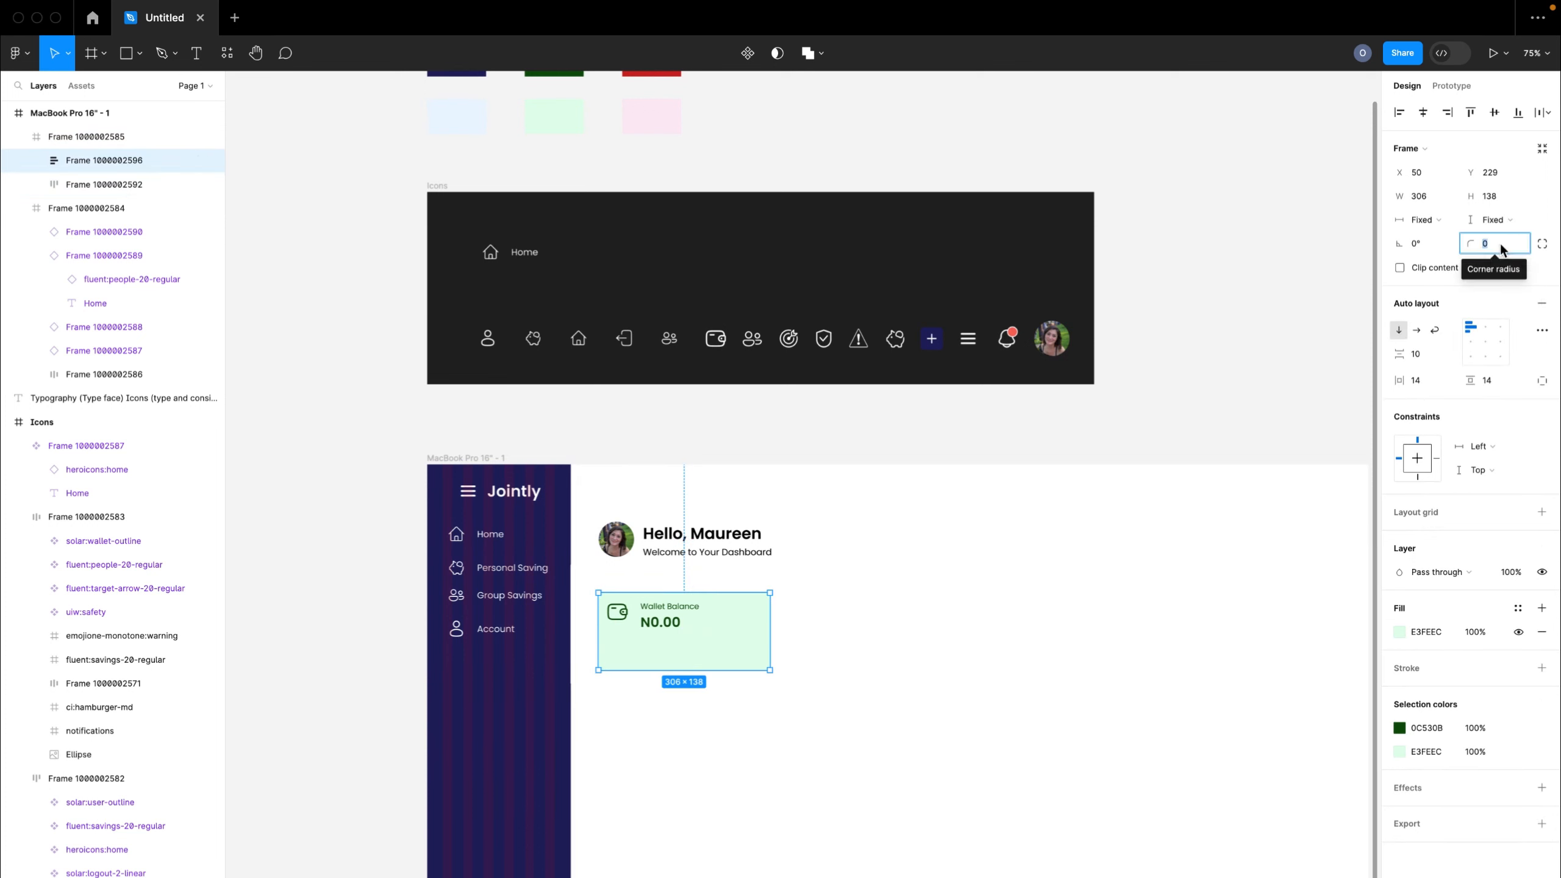
type("8")
key("Return")
left_click(1106, 595)
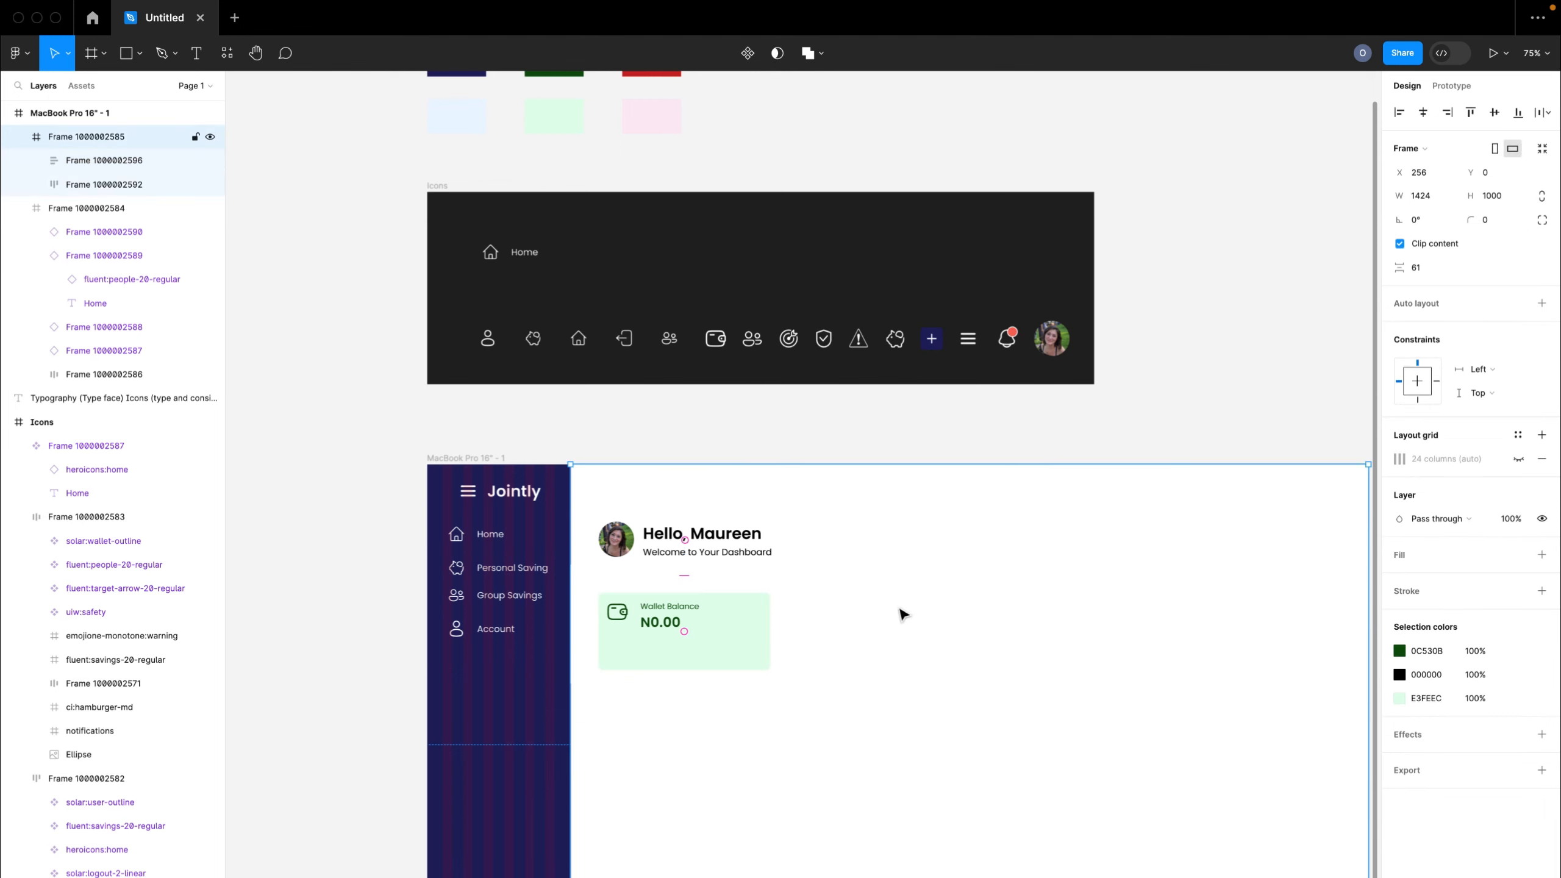
- Convert the wallet card into a component and start an instance swap property for its wallet icon
left_click(759, 628)
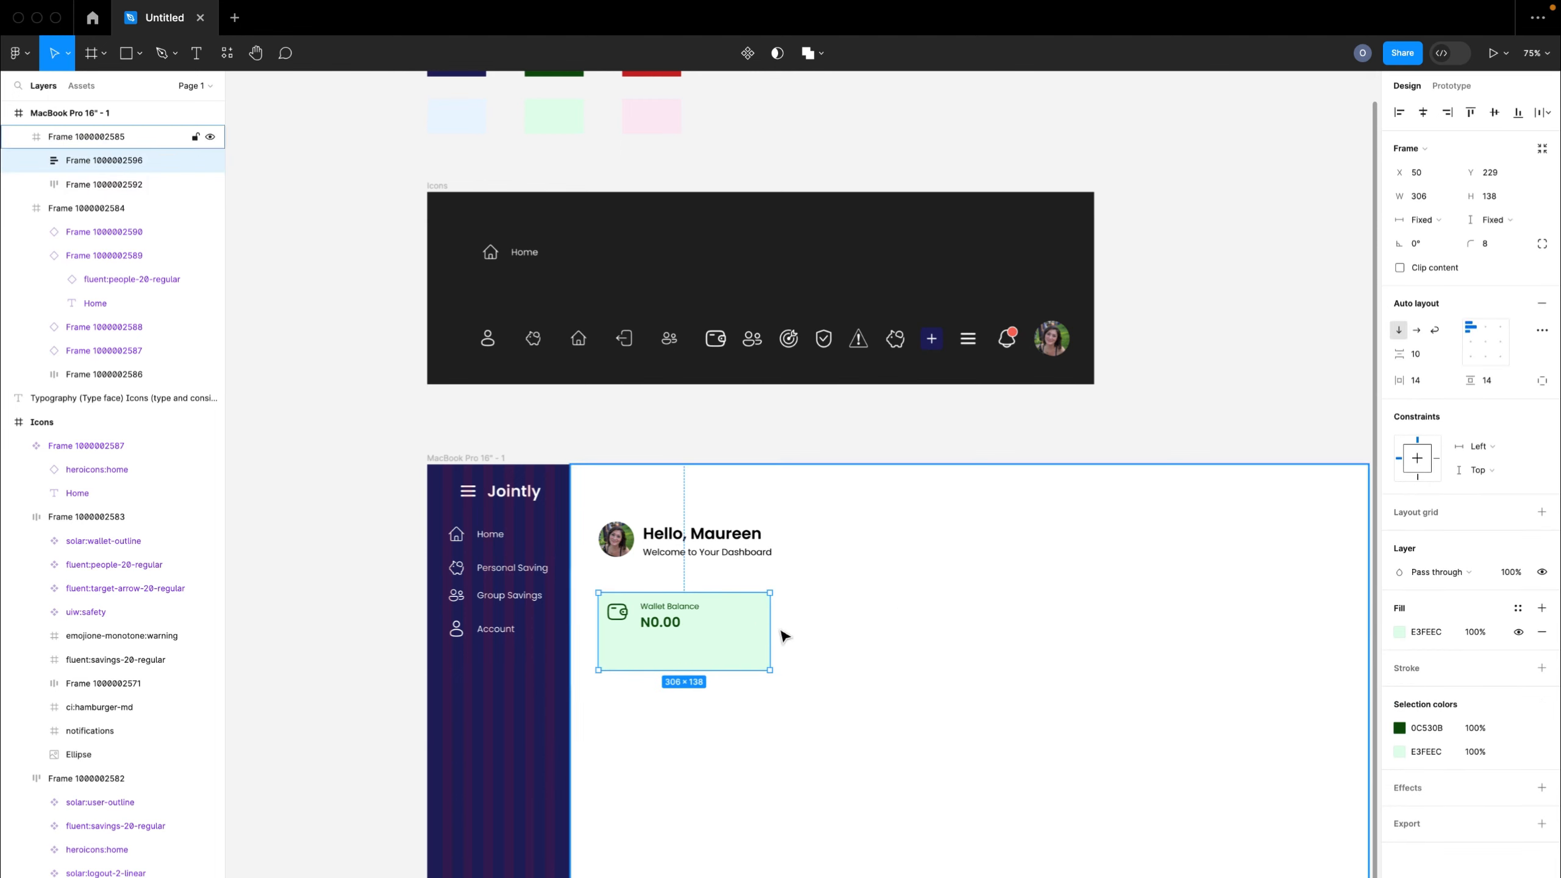
left_click(750, 56)
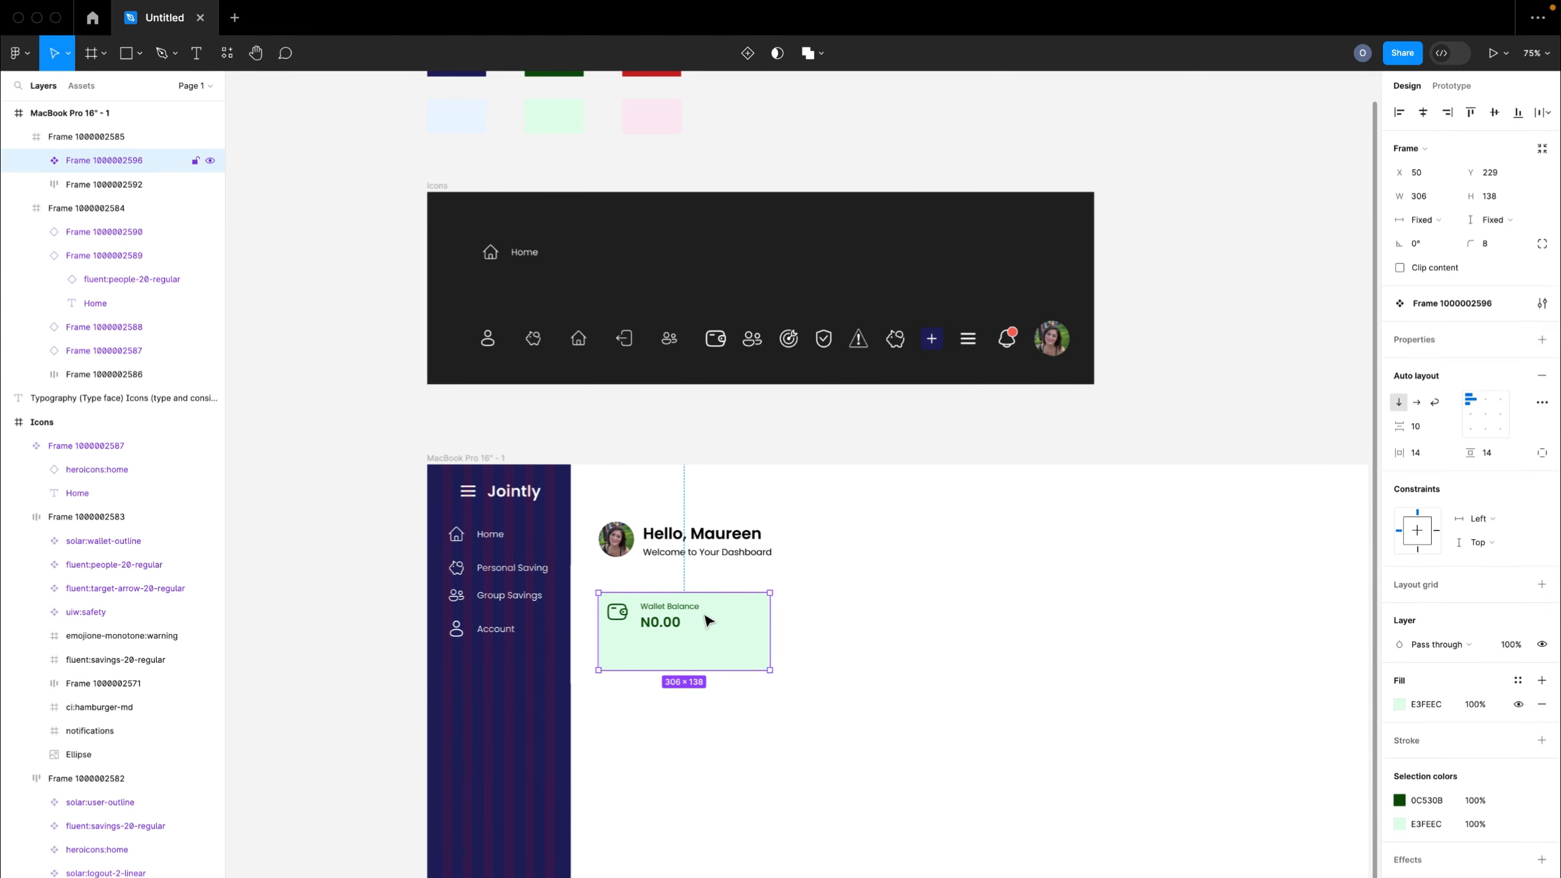
double_click(624, 619)
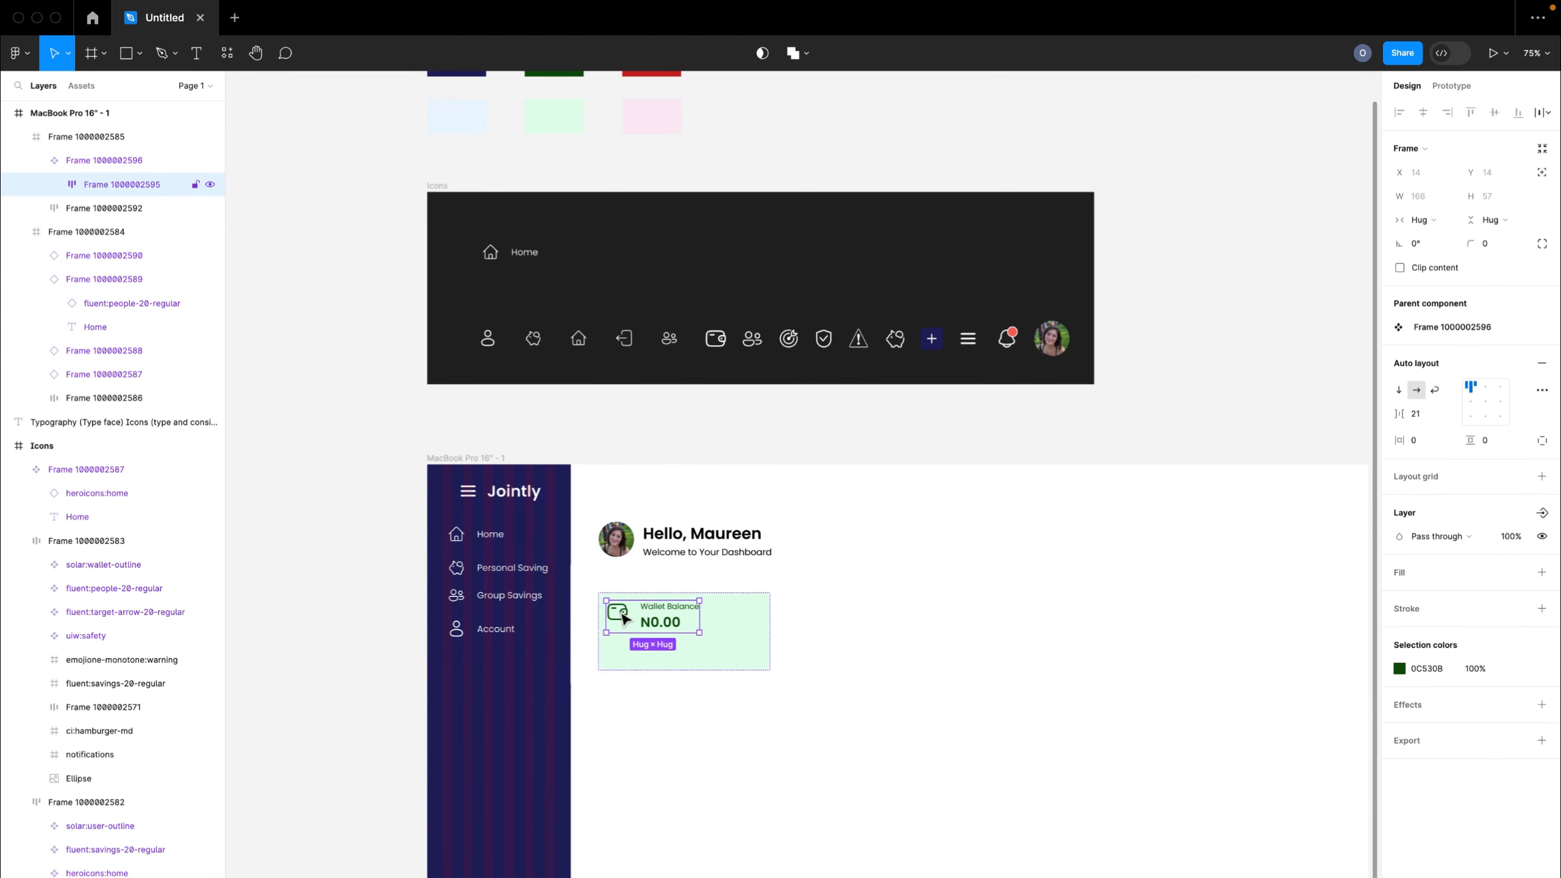
double_click(623, 618)
scroll(624, 618, "up", 6)
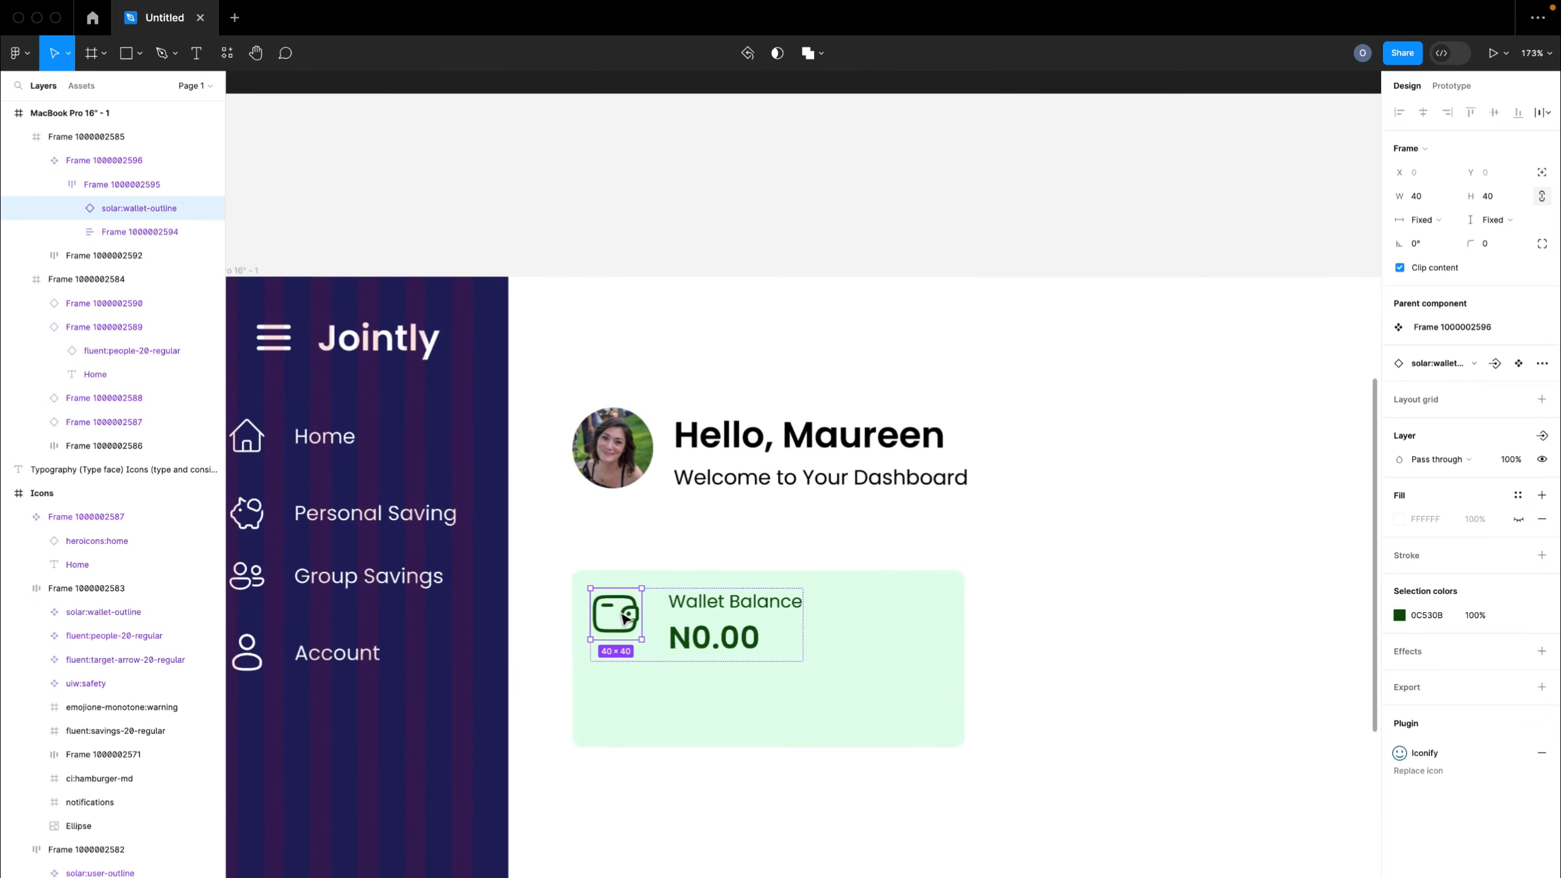
left_click(1494, 363)
- Add uiw:safety, fluent:target-arrow-20-regular and fluent:people-20-regular as preferred values and create the Instance property
left_click(874, 475)
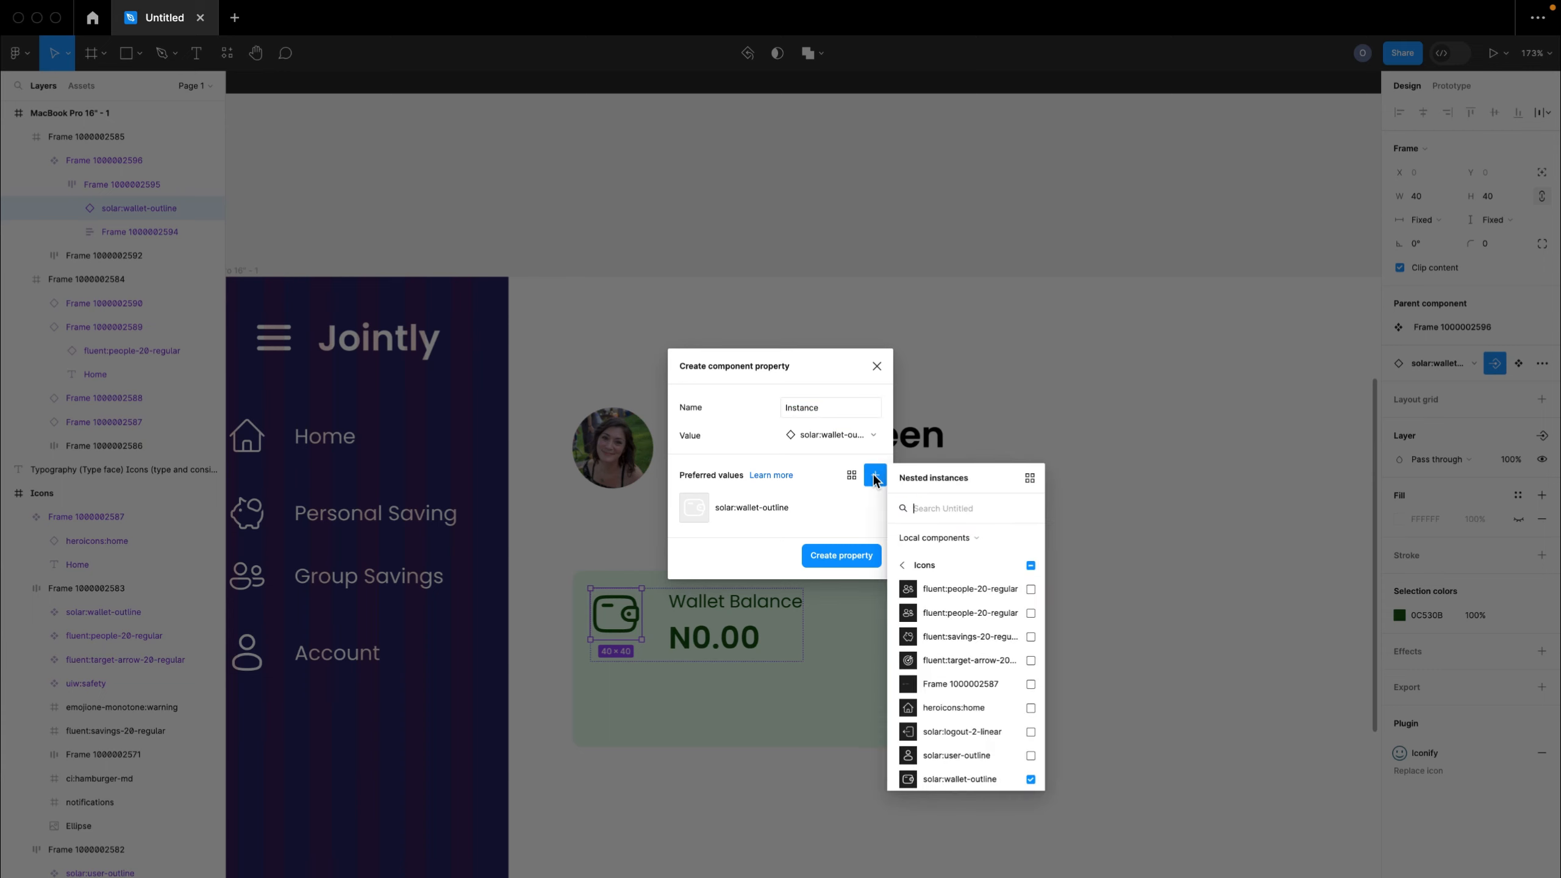
scroll(981, 690, "down", 1)
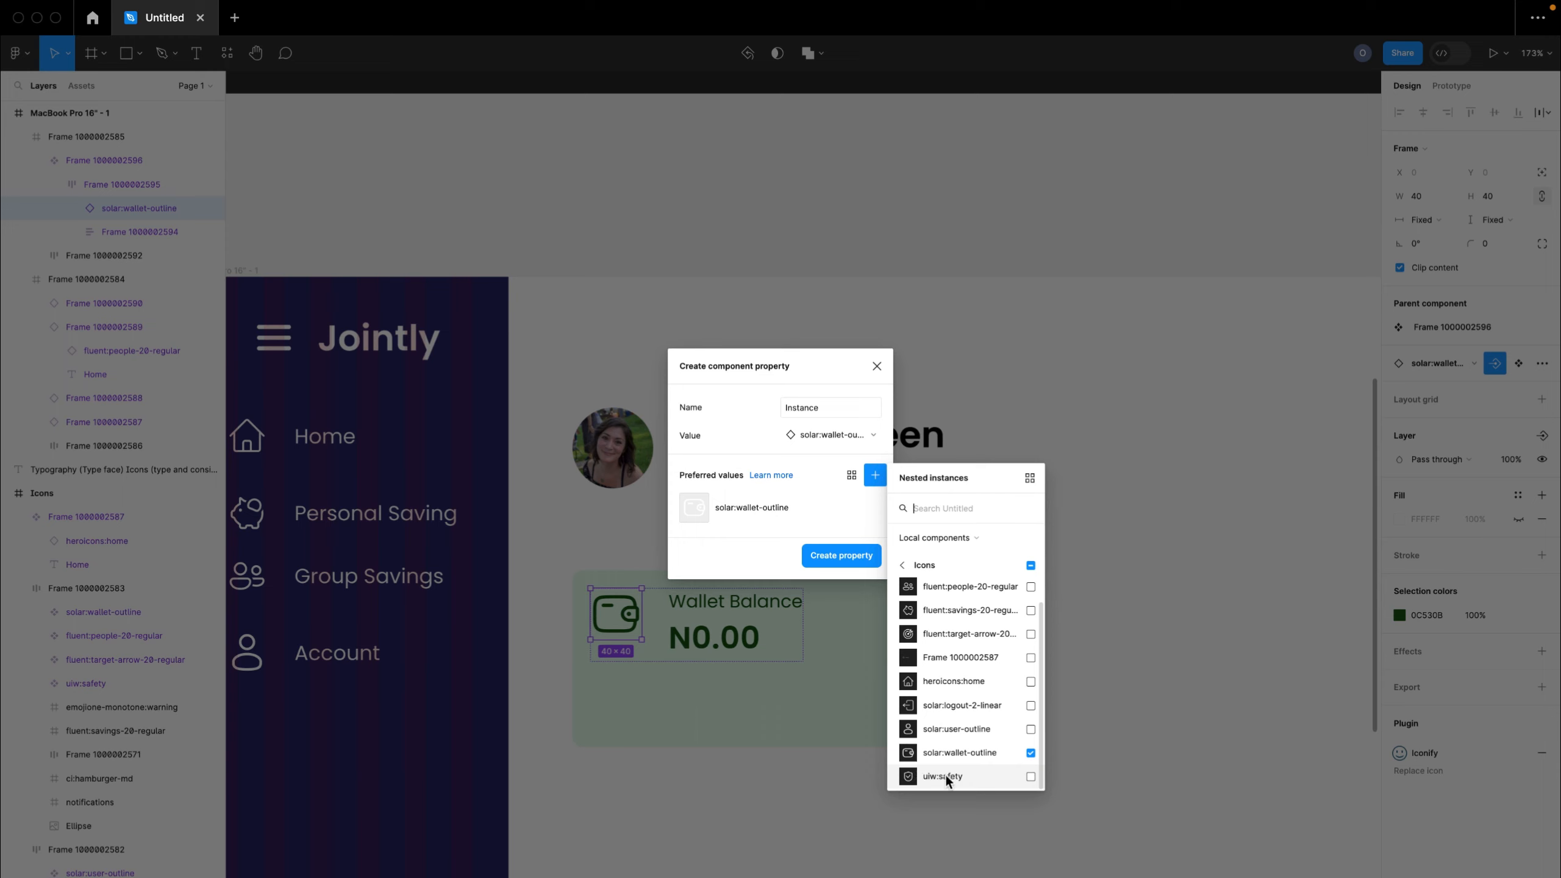
left_click(1031, 776)
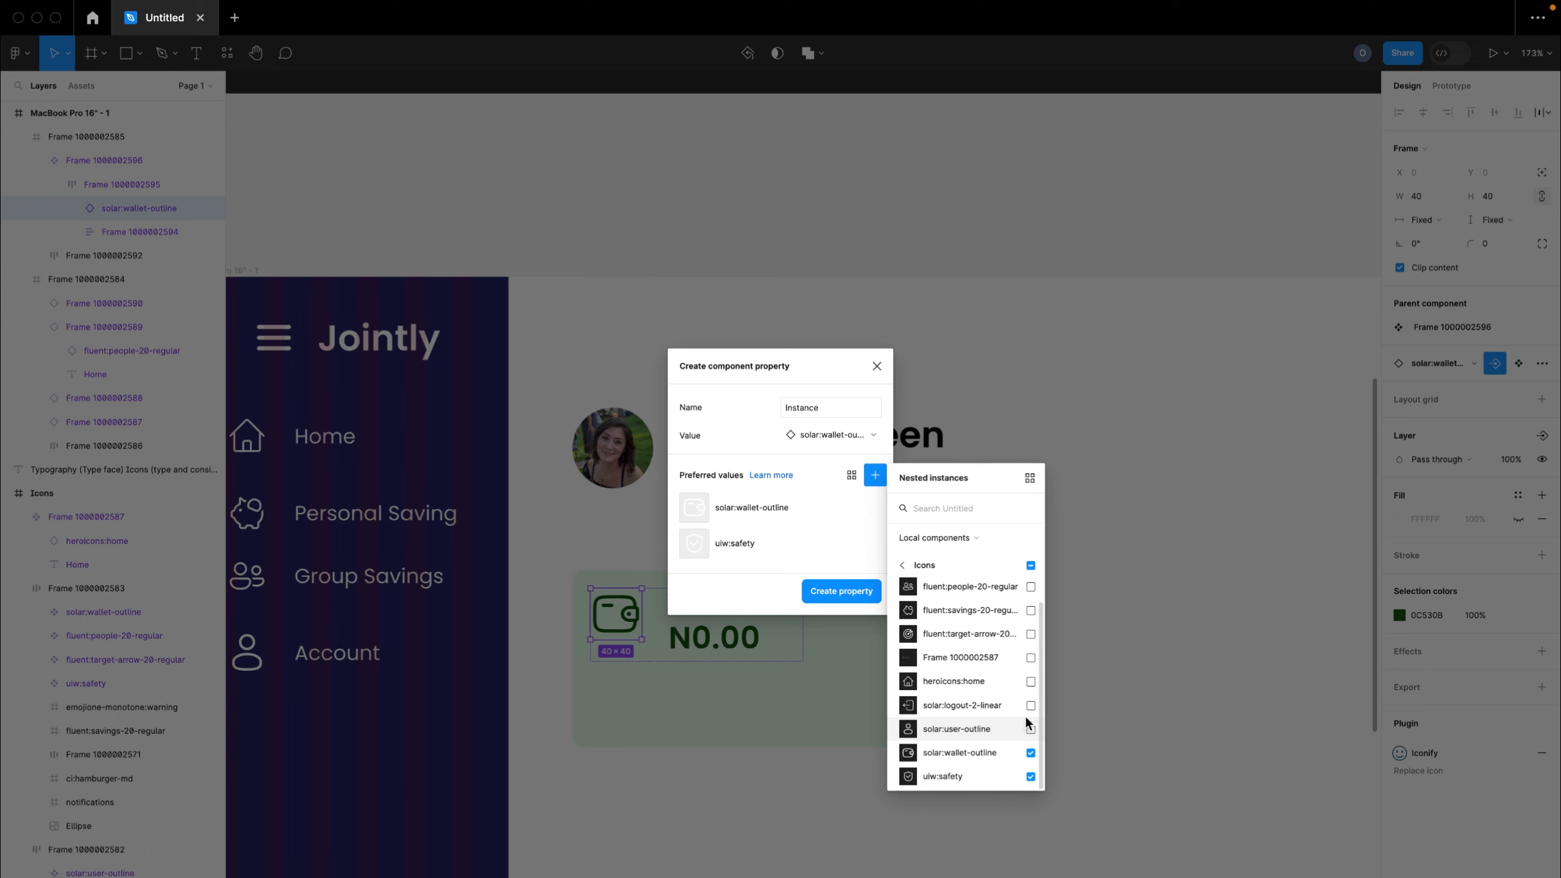
scroll(1019, 685, "up", 1)
left_click(1030, 661)
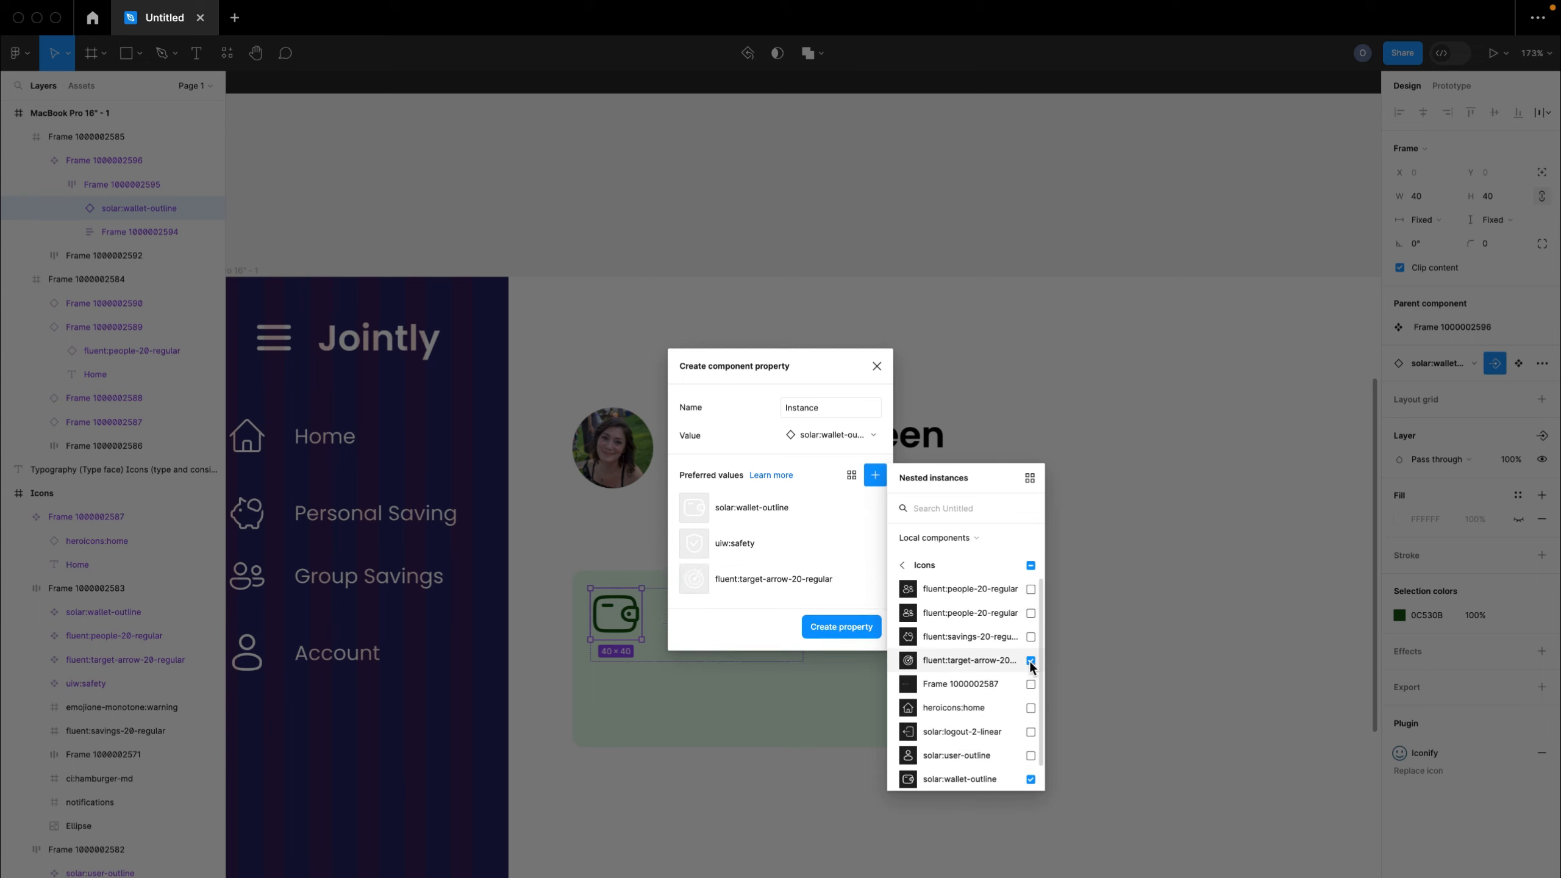
left_click(1031, 612)
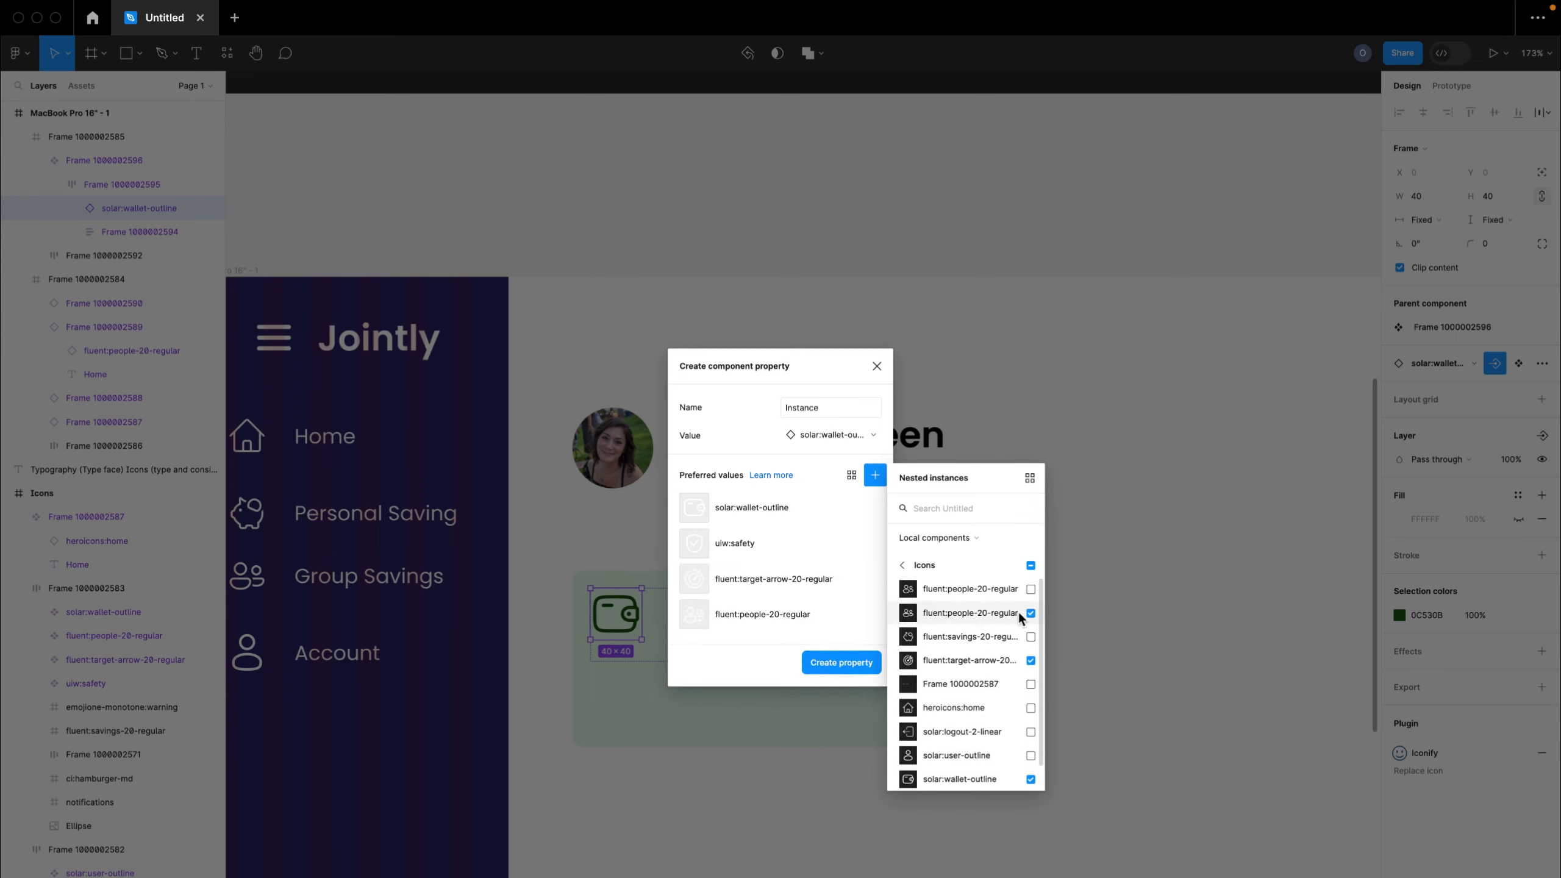
left_click(840, 664)
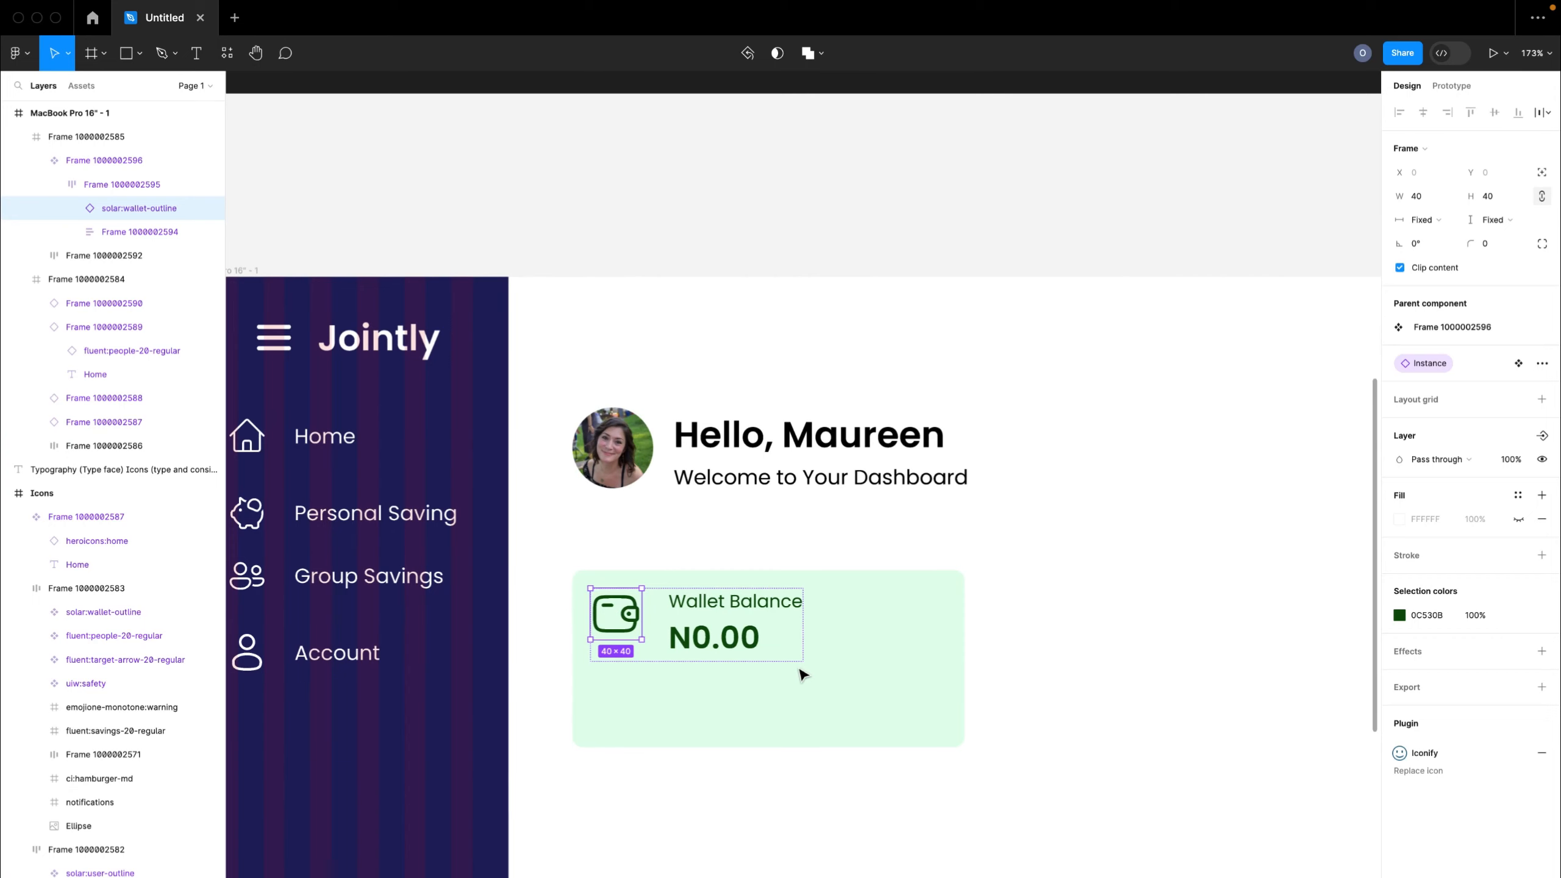
- Create a text property named card title for the Wallet Balance text in the card component
left_click(737, 620)
left_click(732, 610)
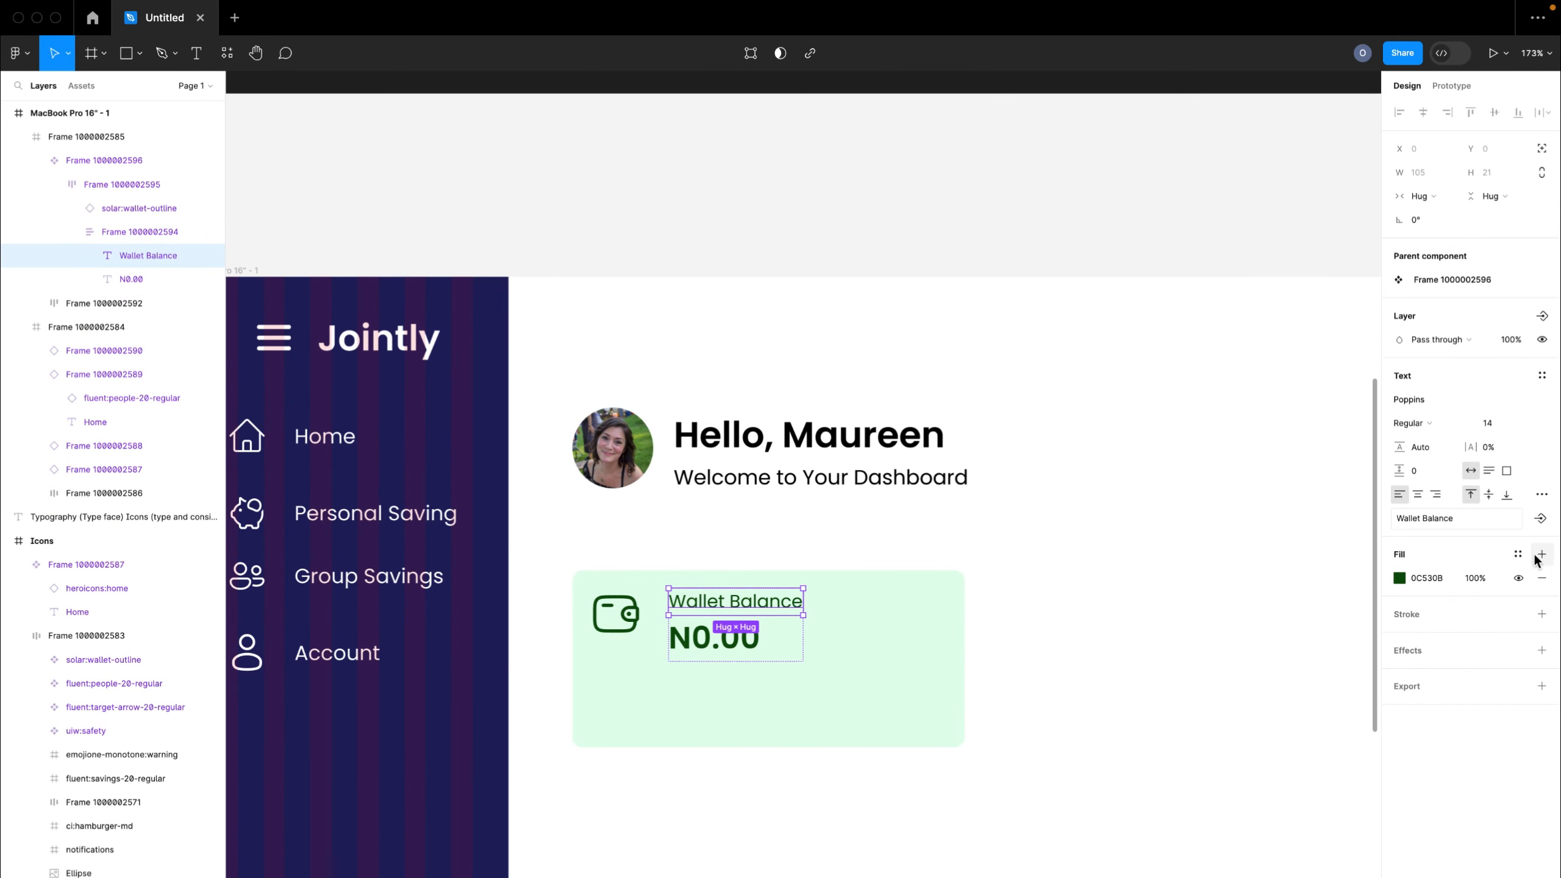
left_click(1540, 520)
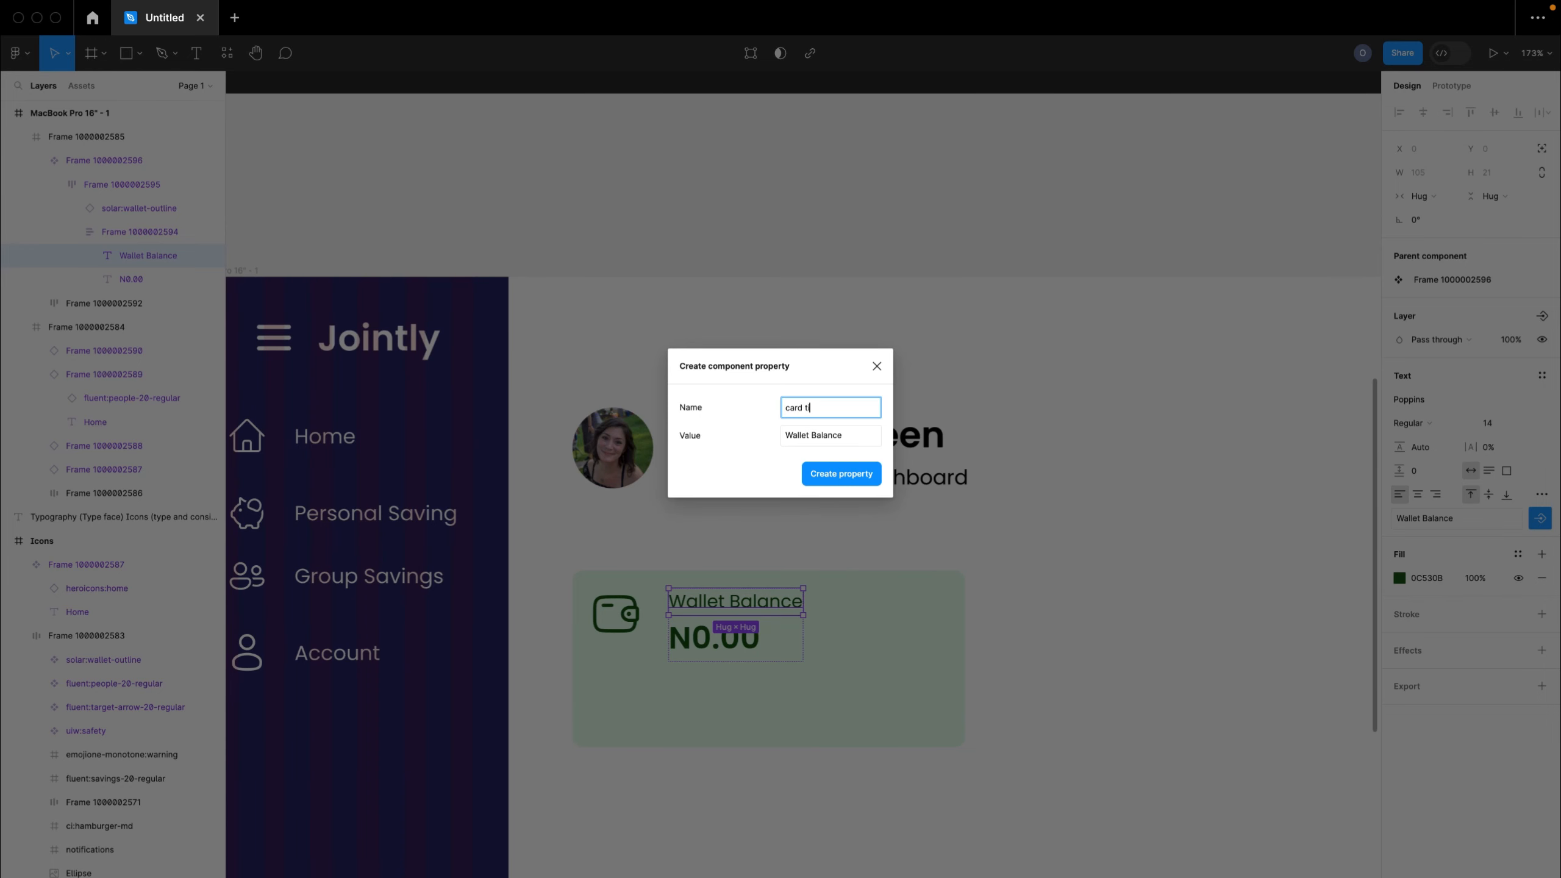
left_click(840, 473)
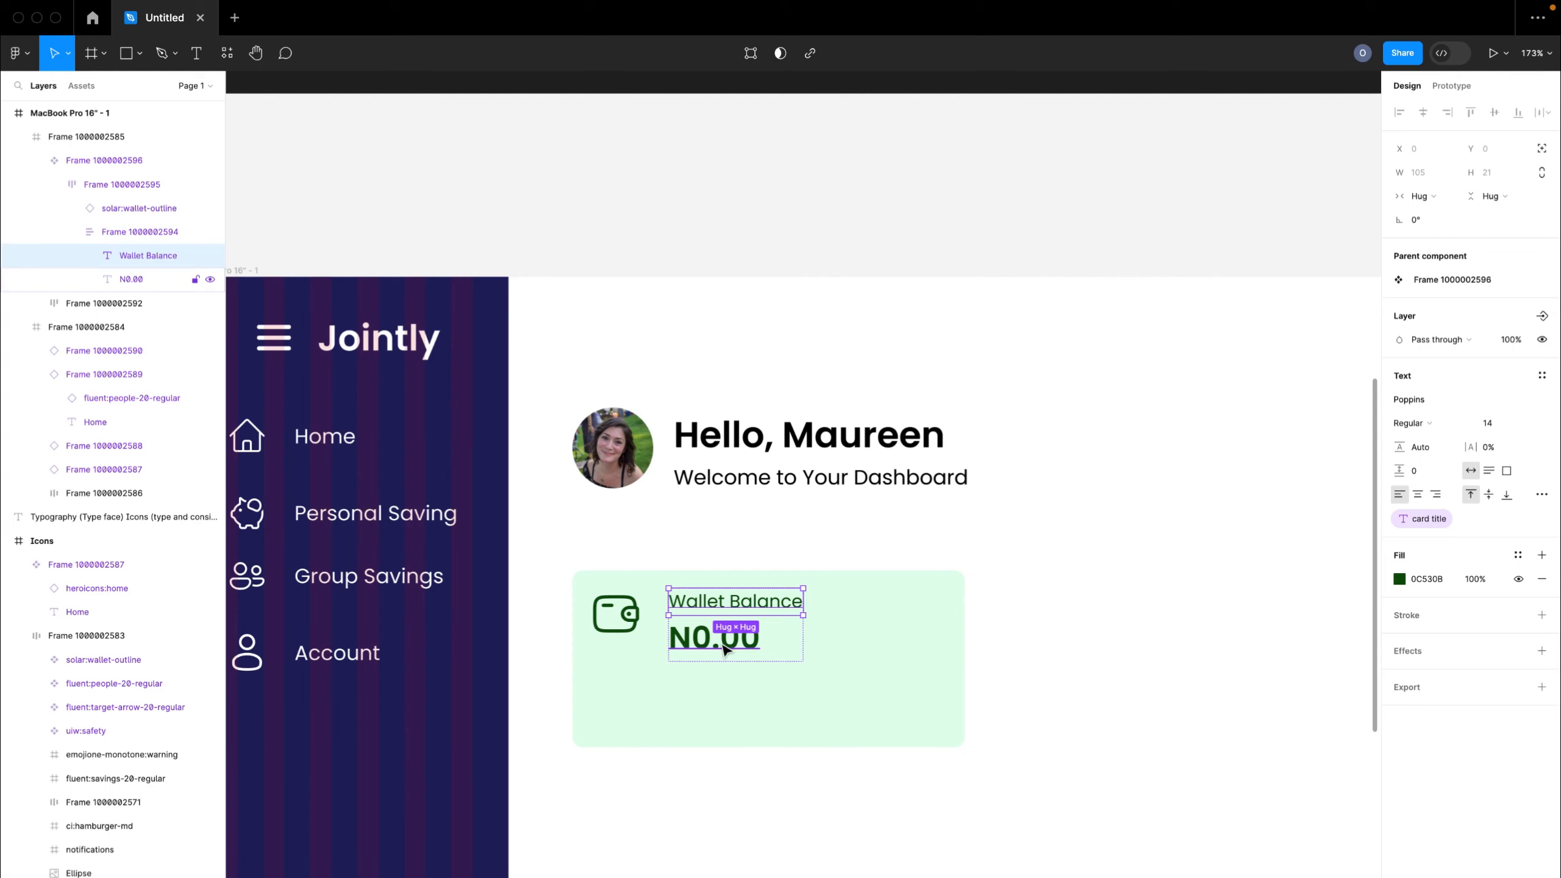
- Create a text property named card value for the N0.00 amount in the card component
left_click(718, 640)
left_click(1539, 519)
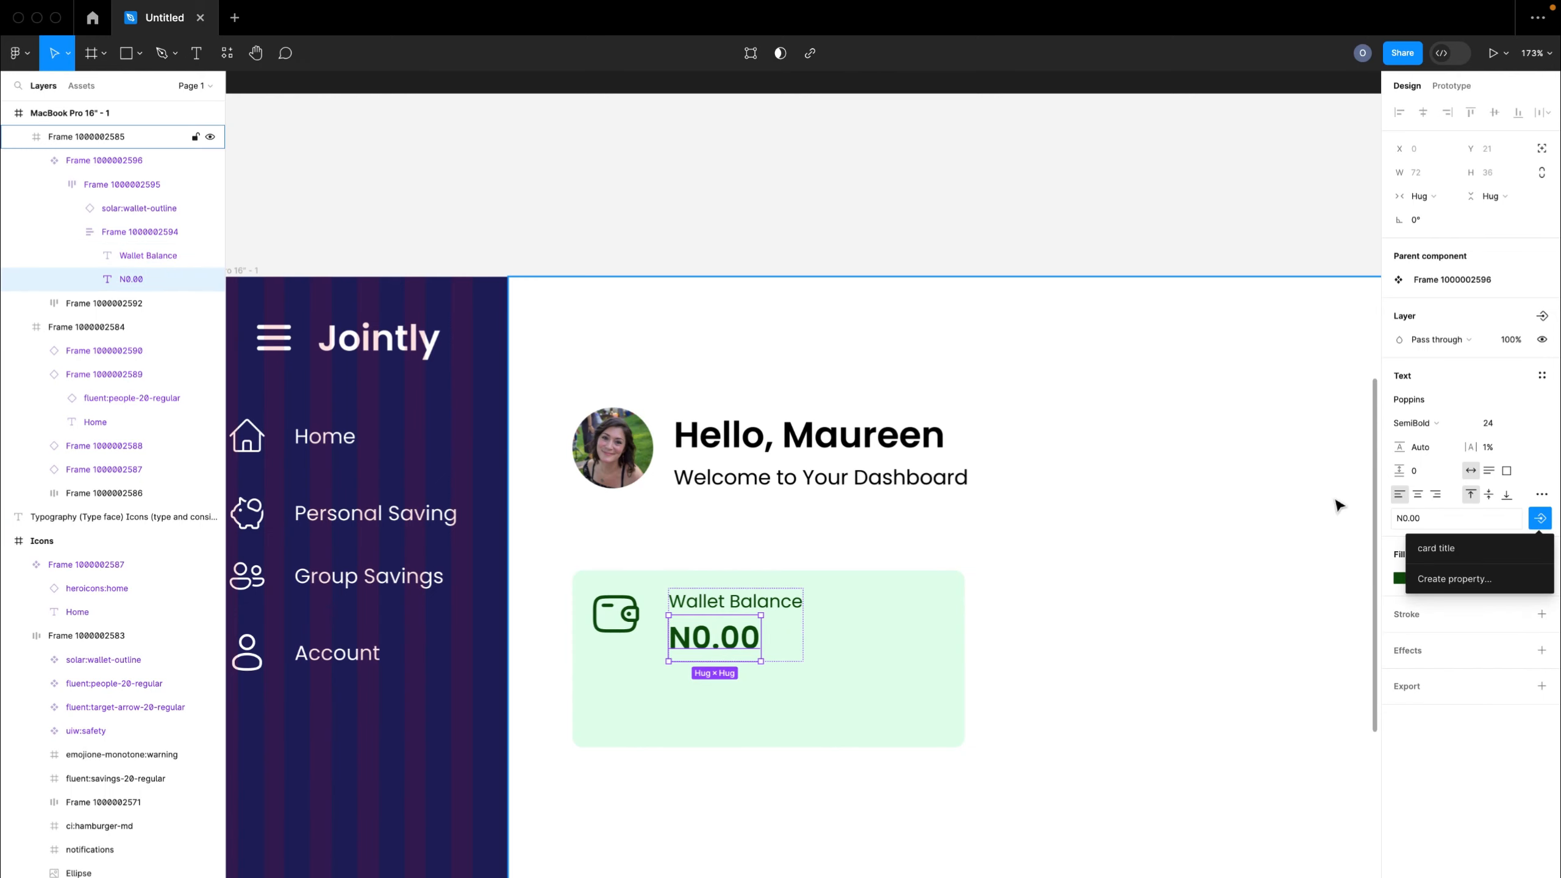
left_click(1431, 578)
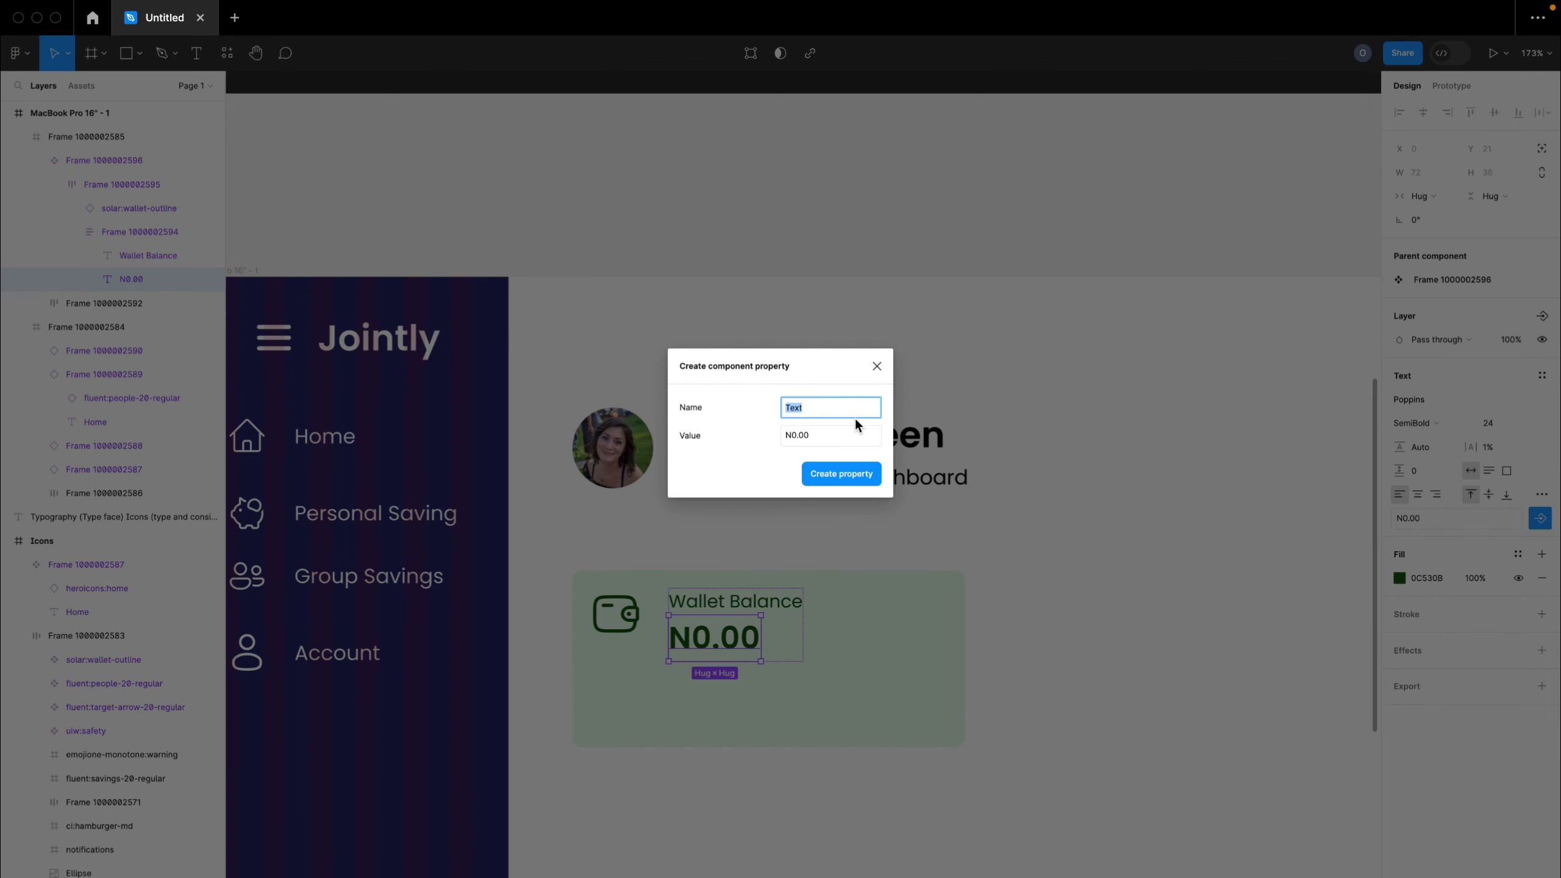
type("card value")
left_click(850, 470)
- Move the main card component into the Icons frame and place an instance of it under the greeting at X 50, Y 269
left_click(902, 613)
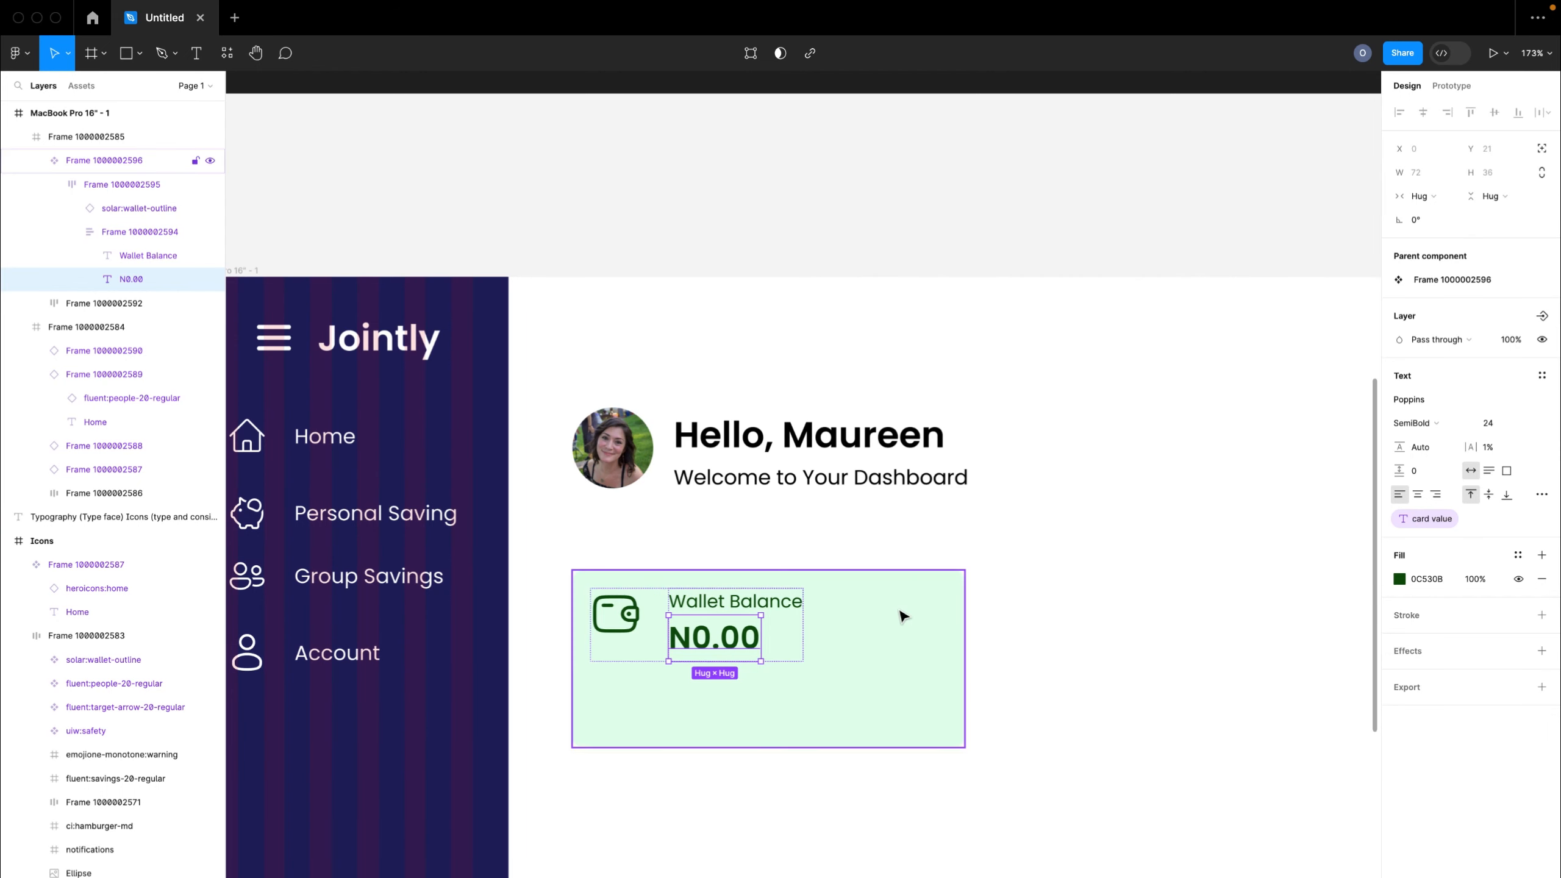
scroll(863, 642, "down", 5)
scroll(864, 642, "right", 2)
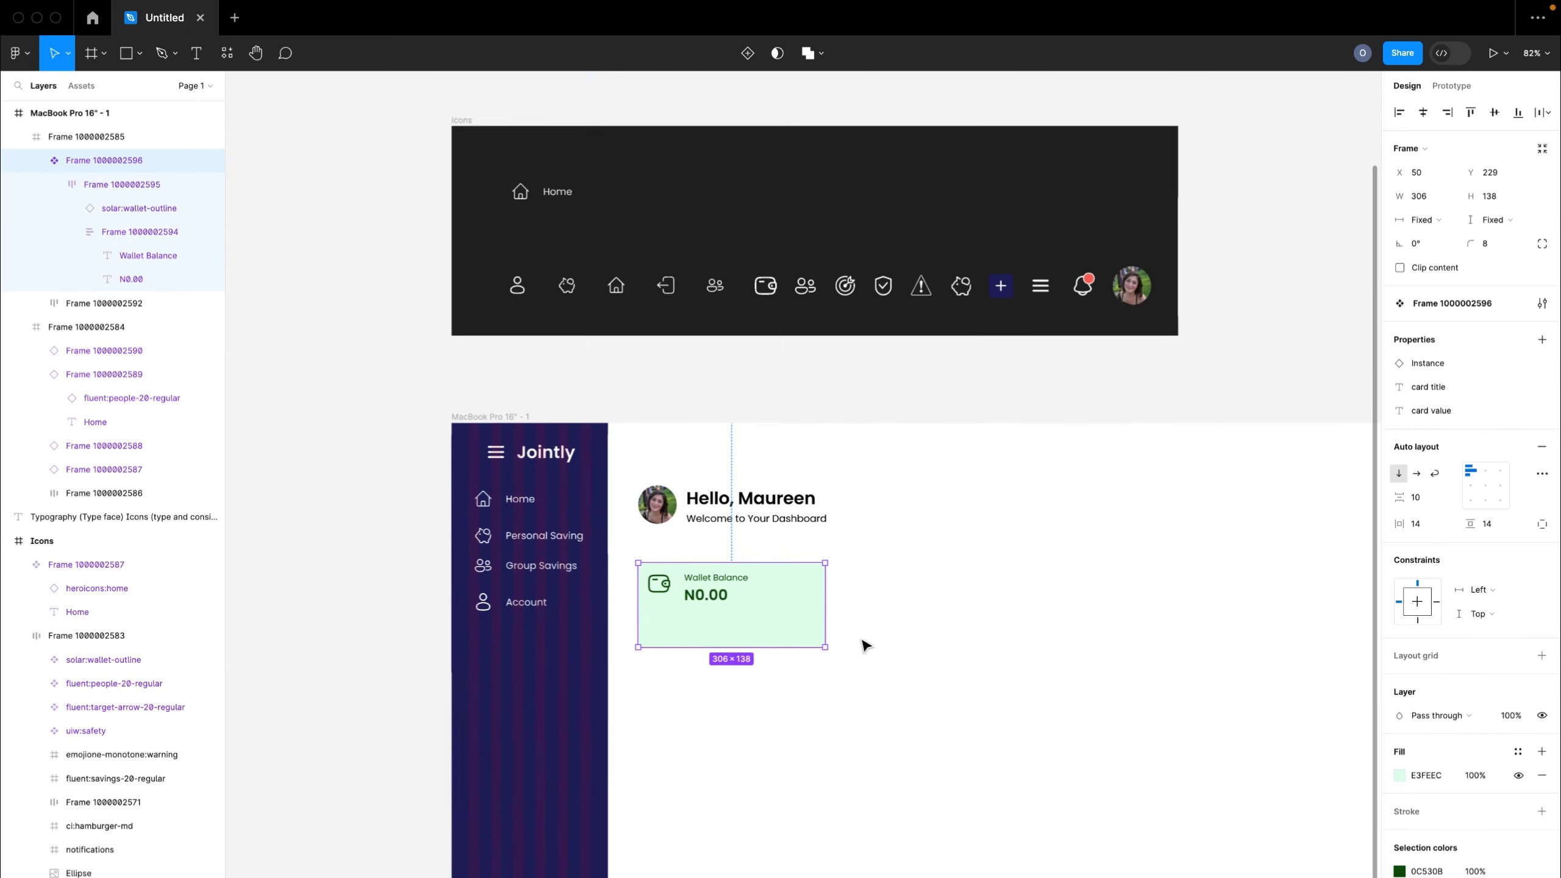
scroll(864, 642, "down", 1)
scroll(863, 642, "right", 1)
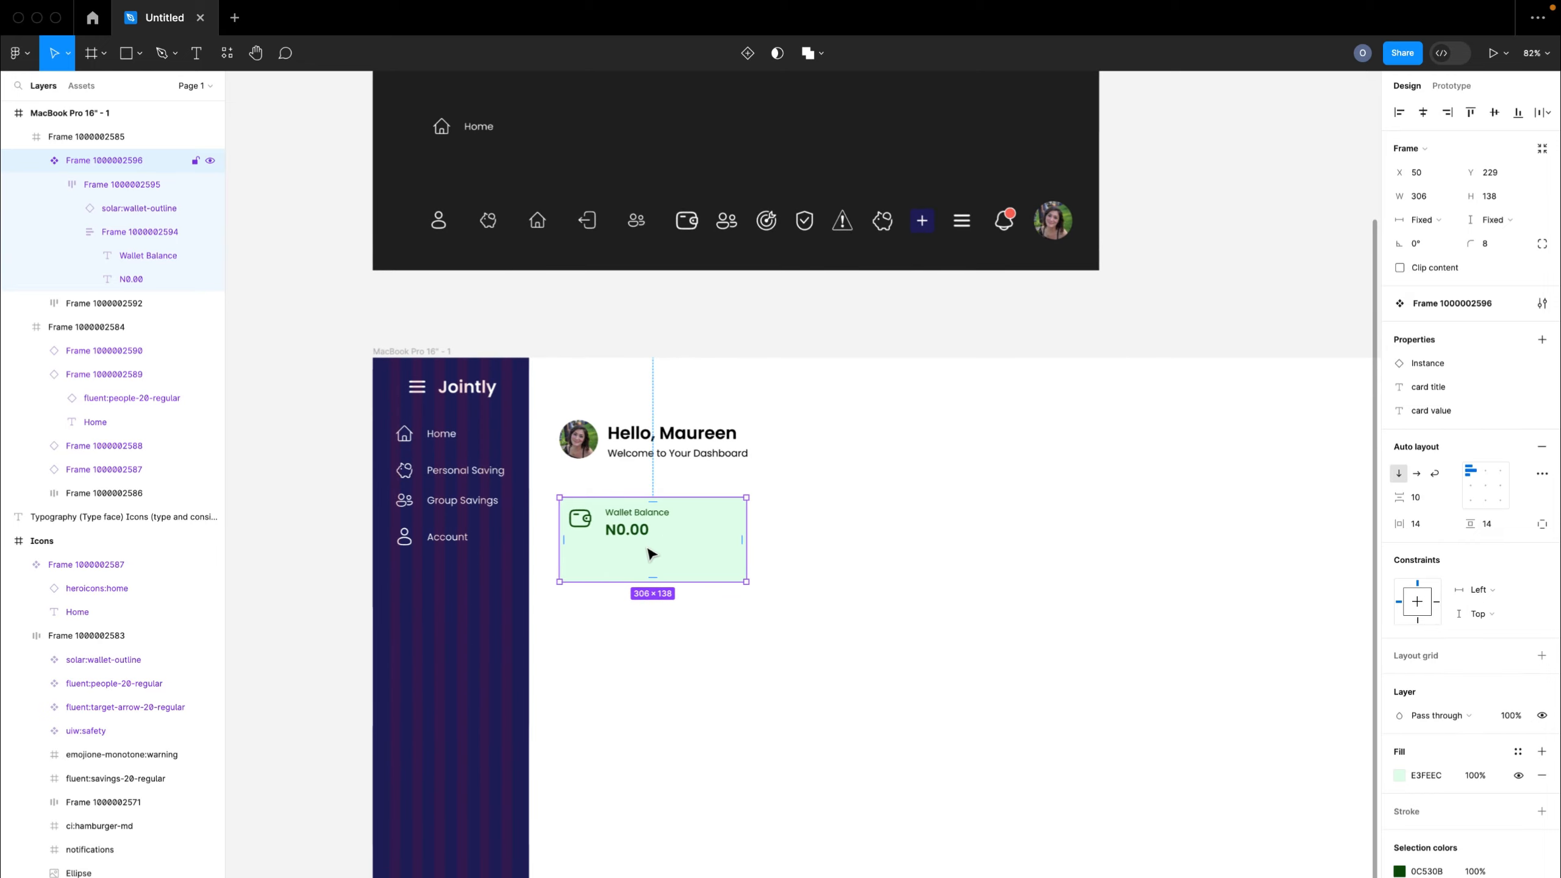
left_click_drag(651, 554, 662, 586)
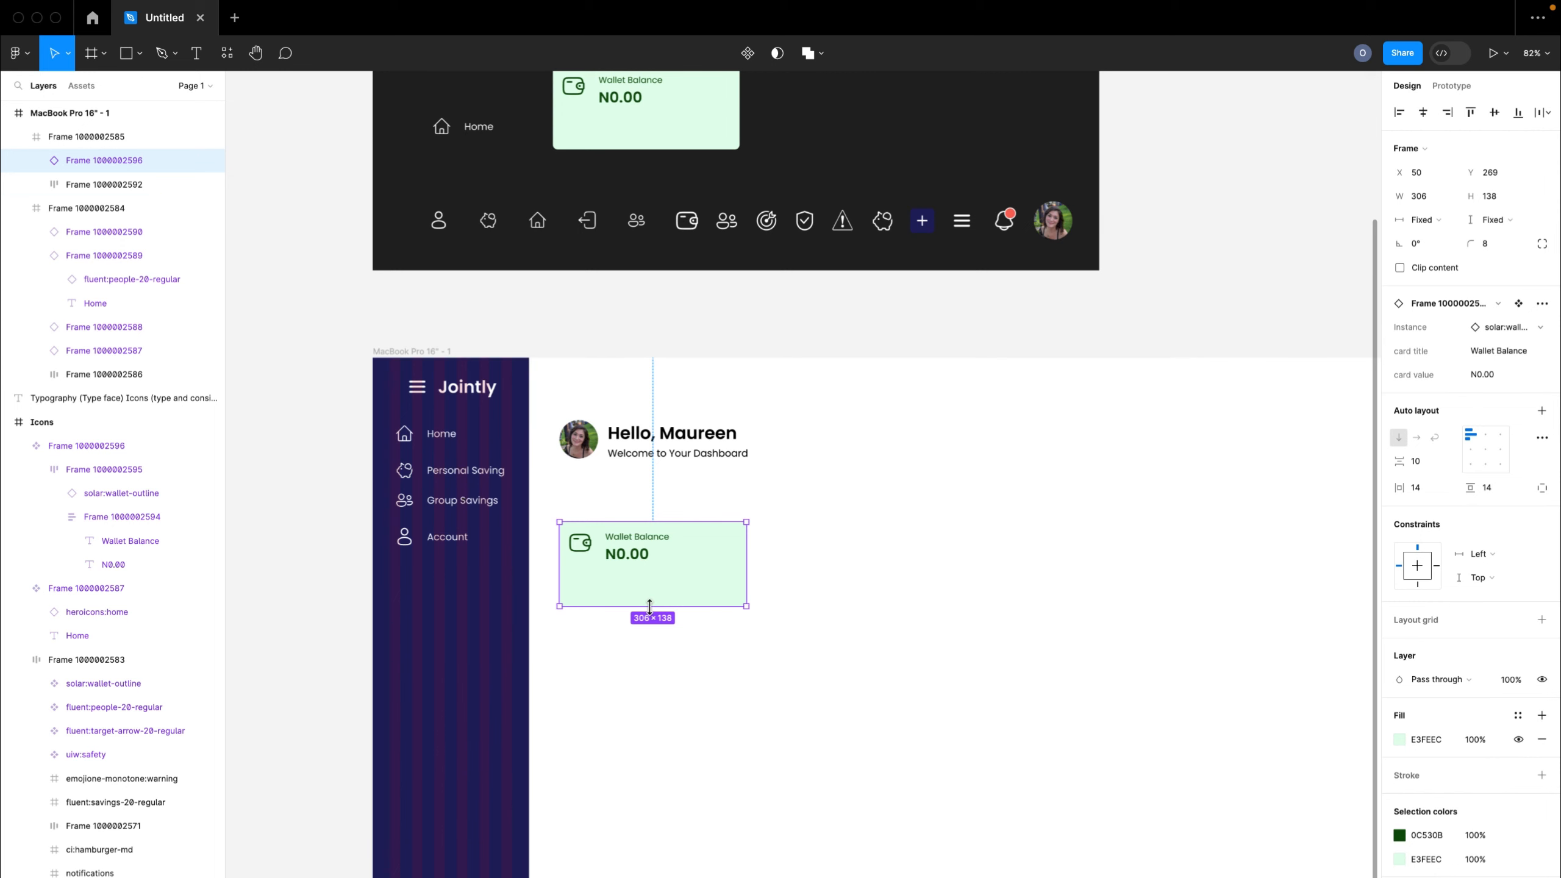
- Duplicate the card instance three times to form a row of four cards across the content frame
left_click_drag(659, 584, 1083, 579)
scroll(981, 593, "right", 3)
left_click_drag(982, 593, 1181, 593)
- Wrap the four card instances in a horizontal auto layout with a spacing of 32
left_click(1031, 595, "shift")
left_click(787, 592, "shift")
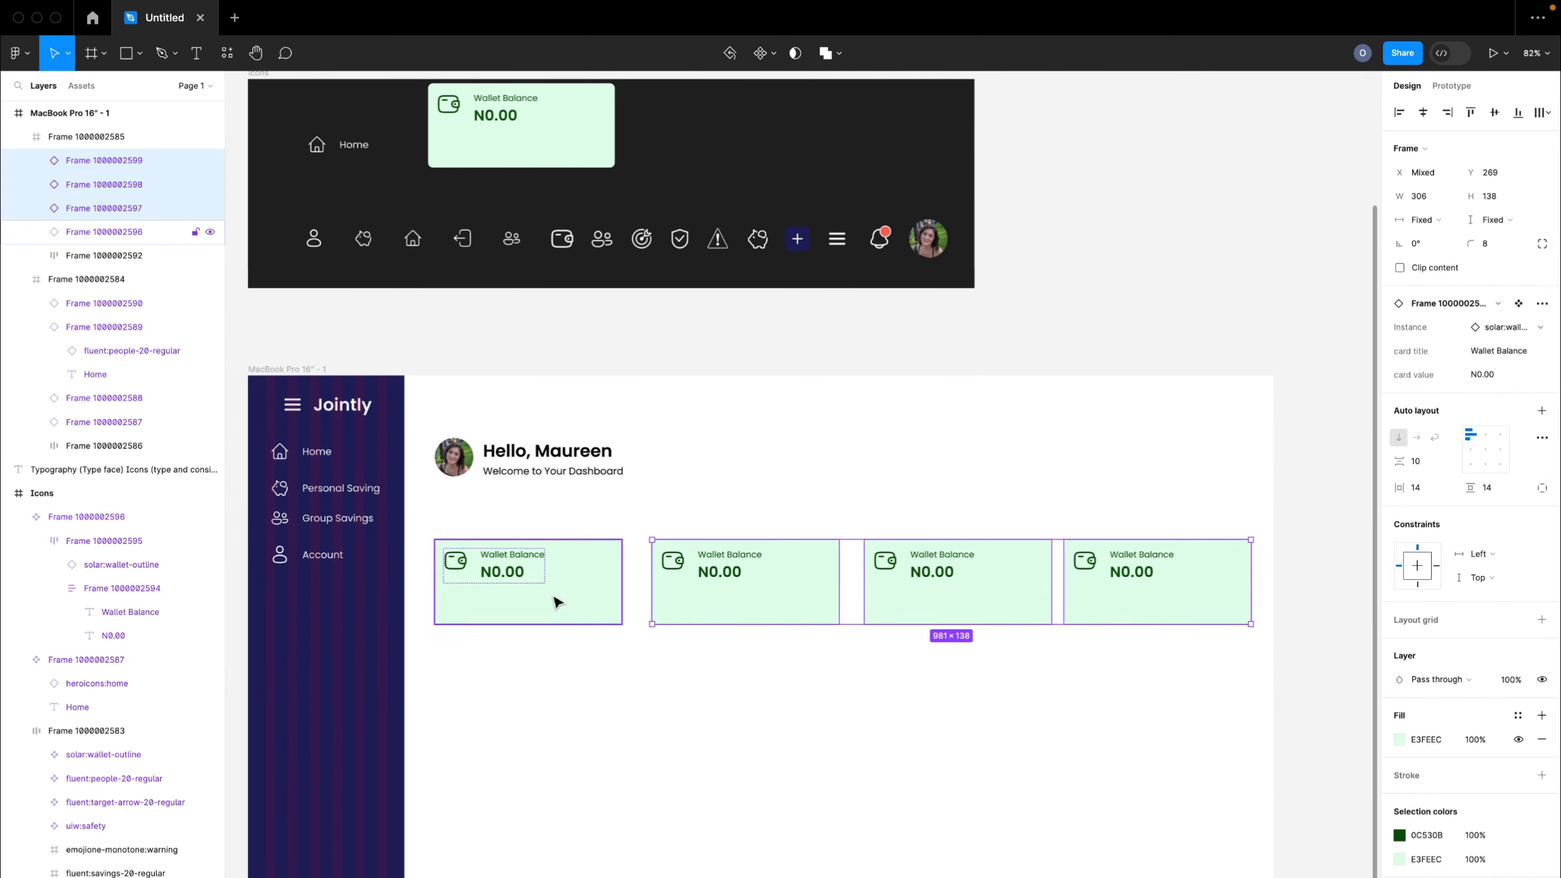
left_click(556, 600, "shift")
key("shift+a")
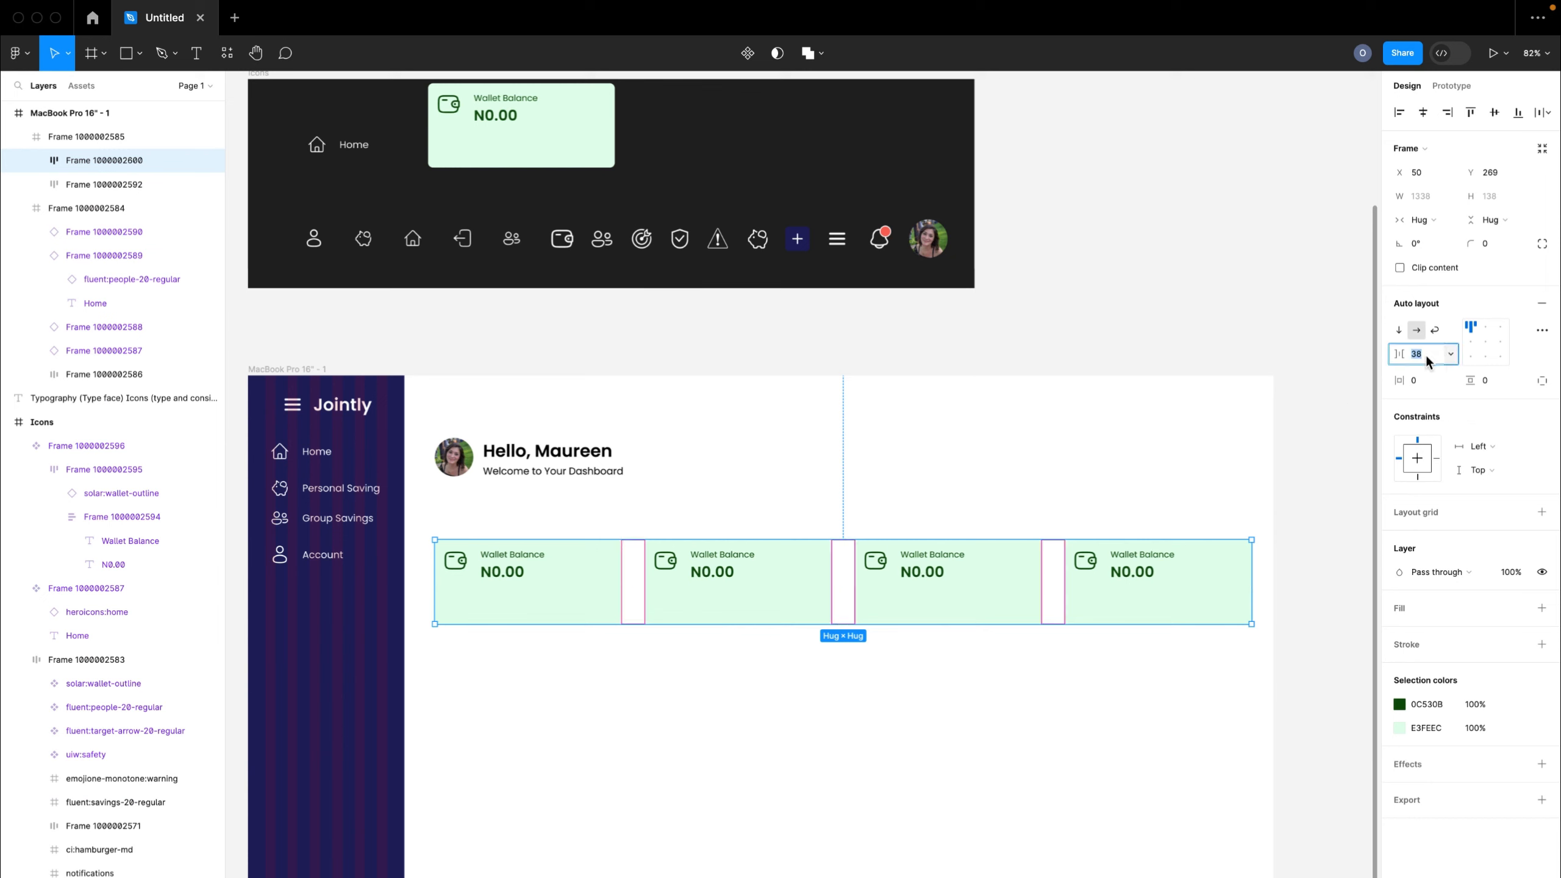
type("32")
key("Return")
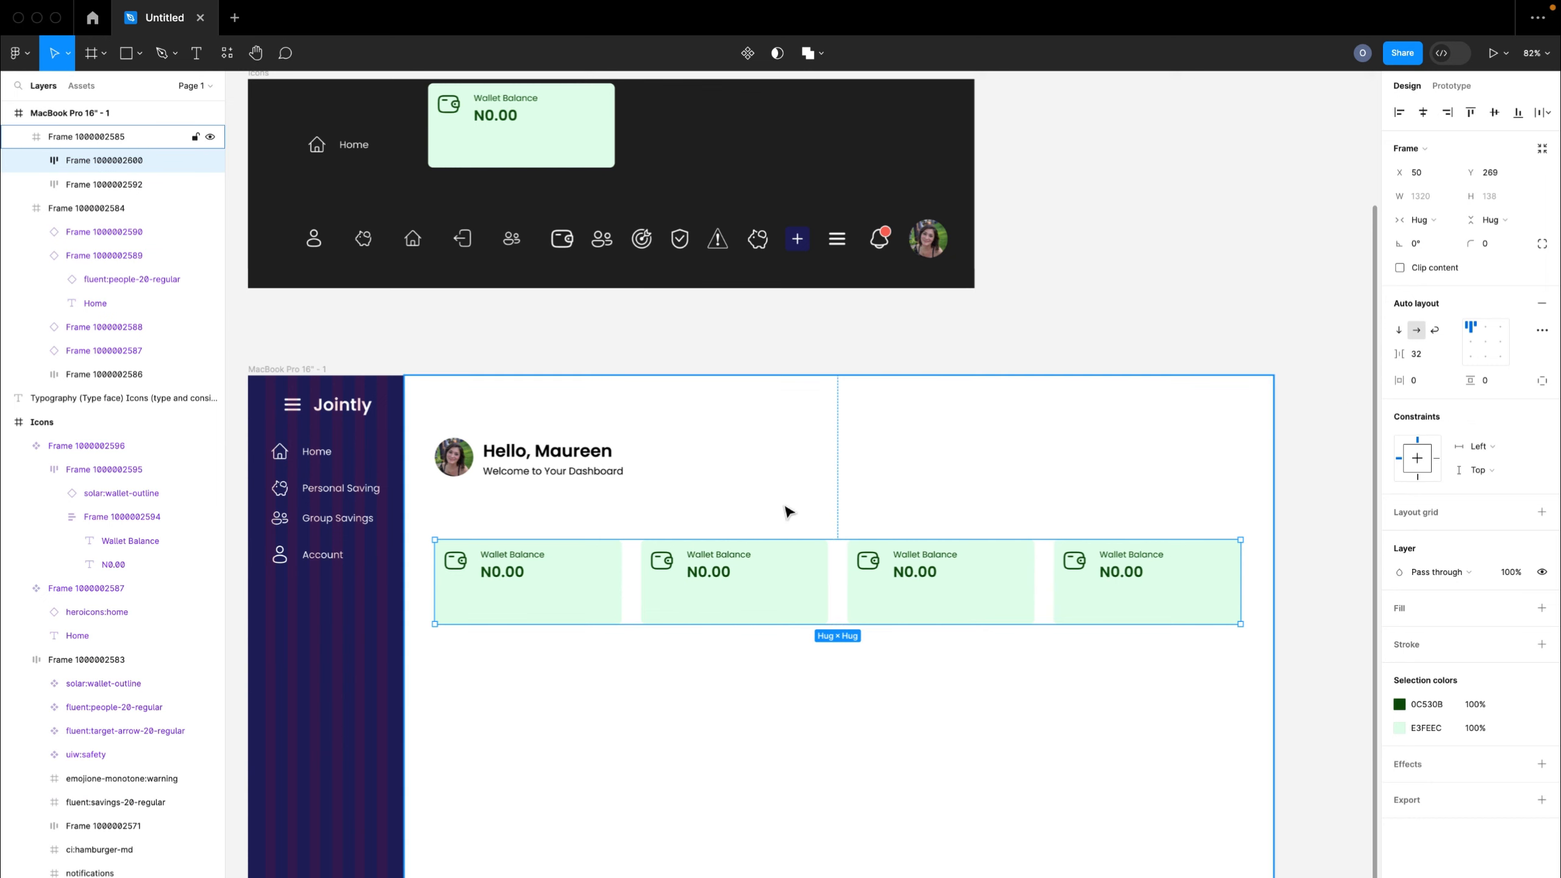
- Show the content frame's 24-column layout grid to check how the card row aligns with it
left_click(700, 415)
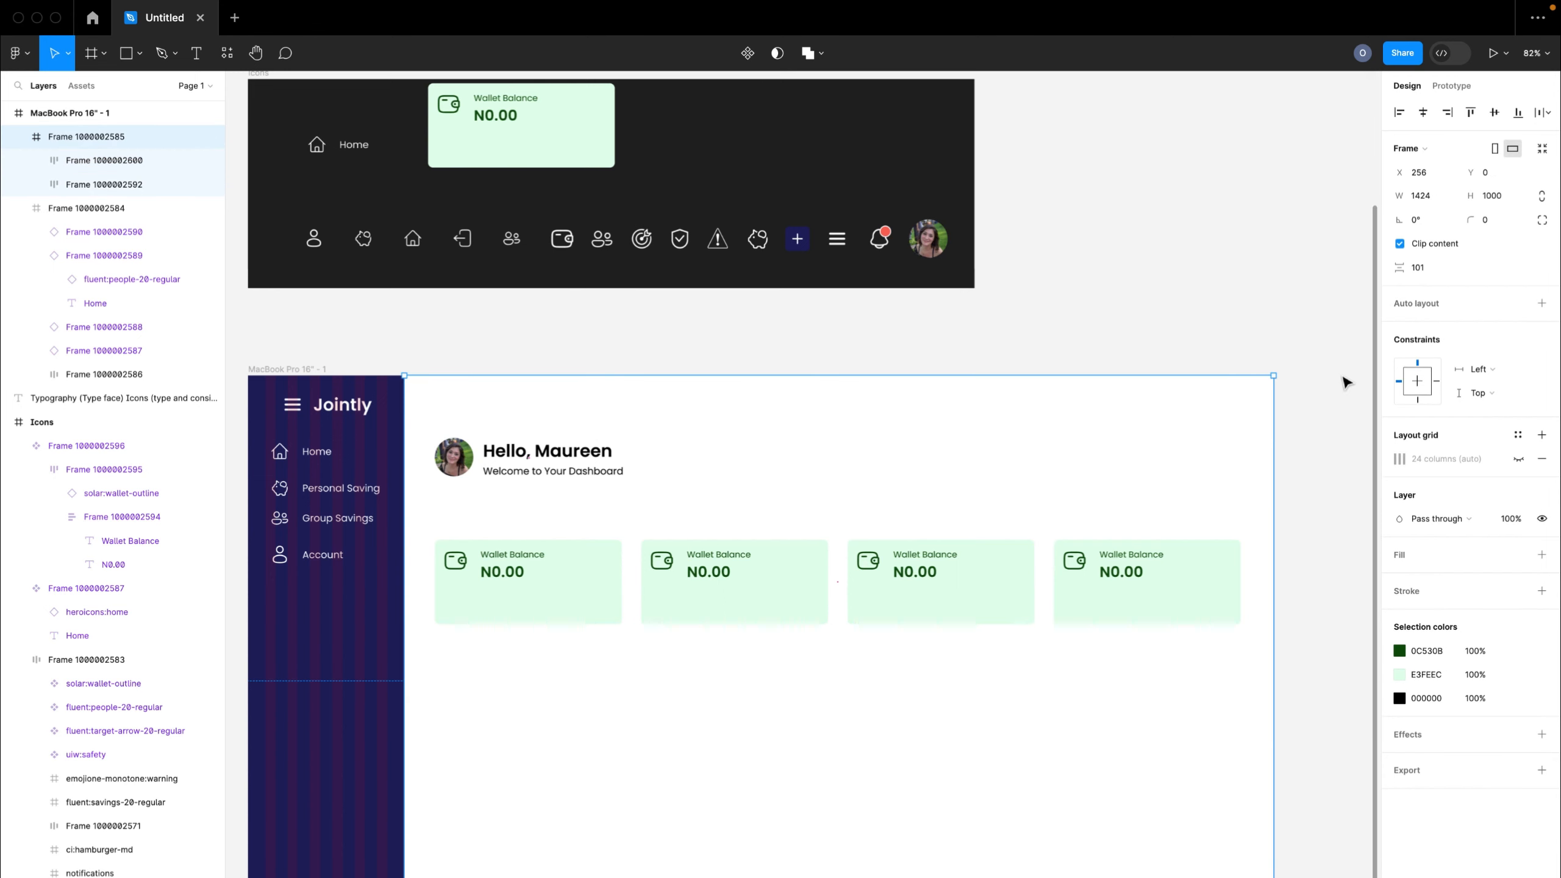
left_click(1517, 459)
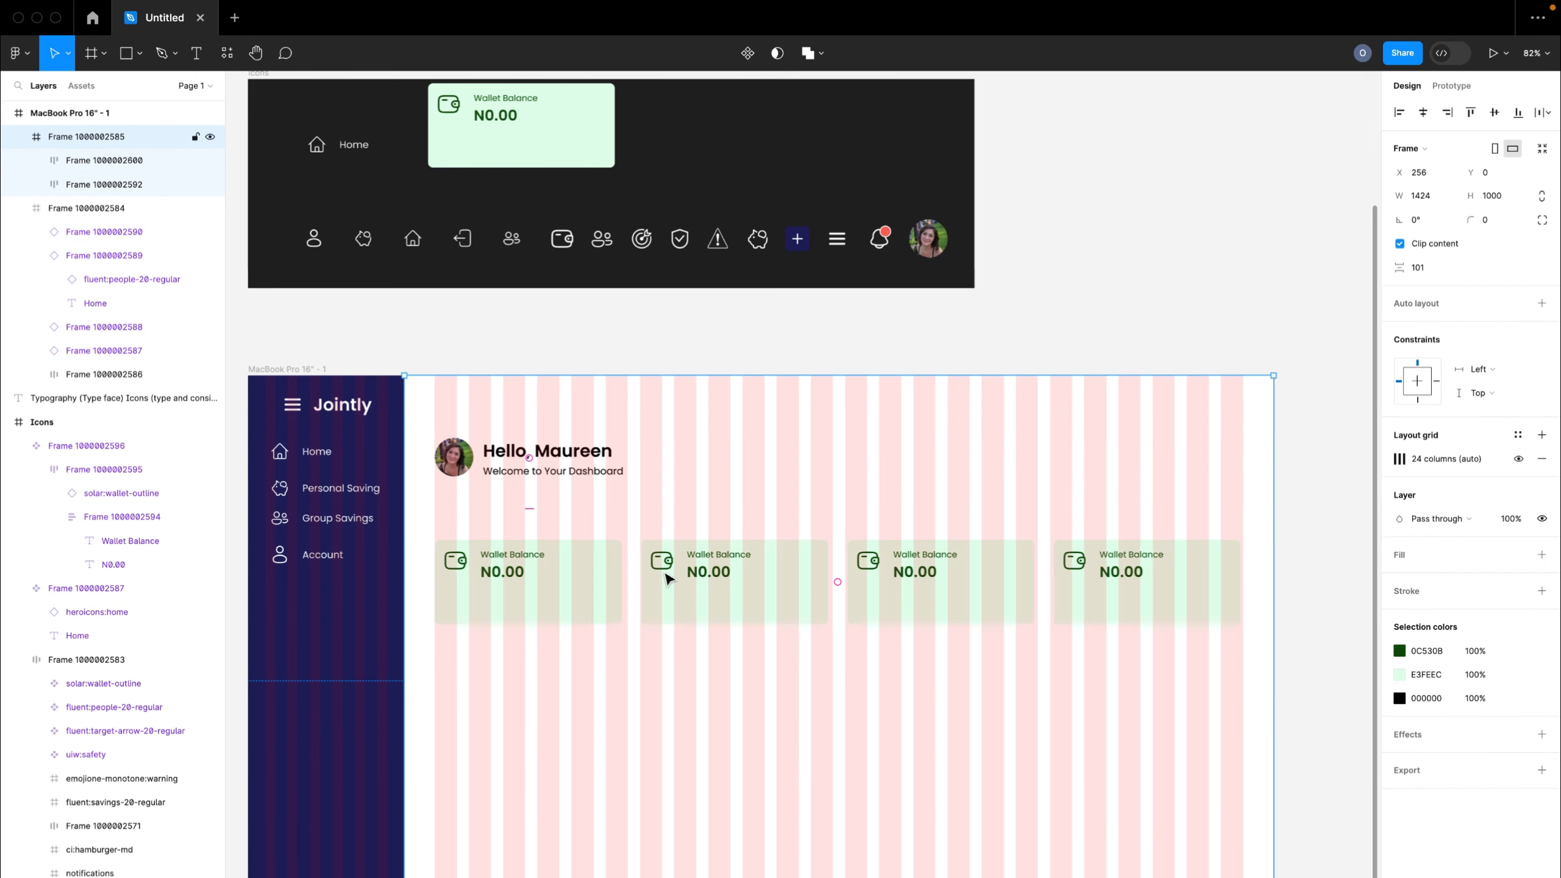
left_click(723, 582)
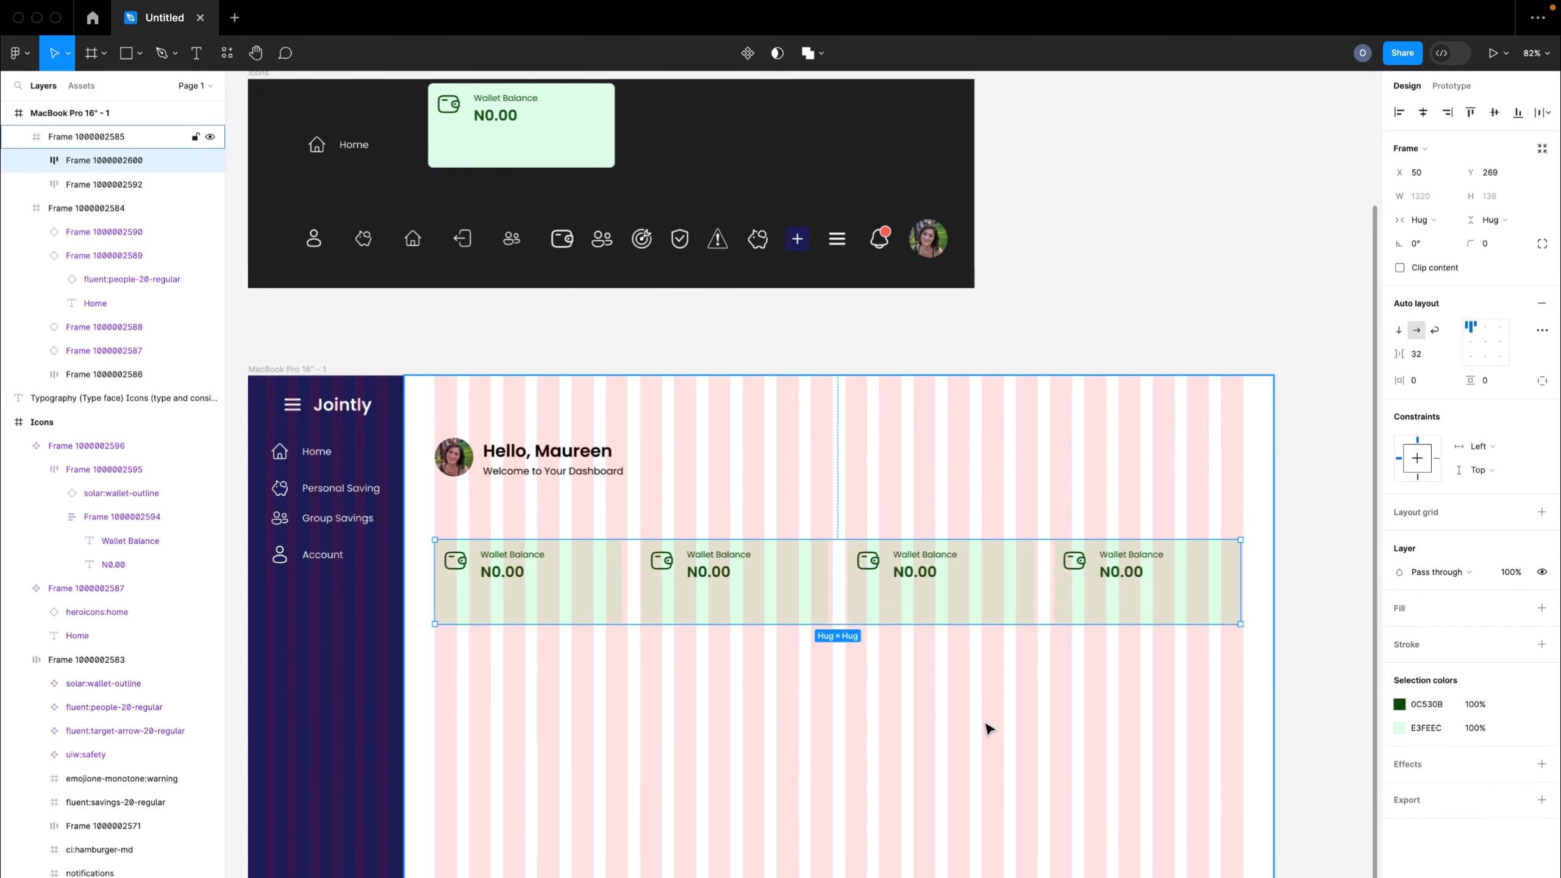
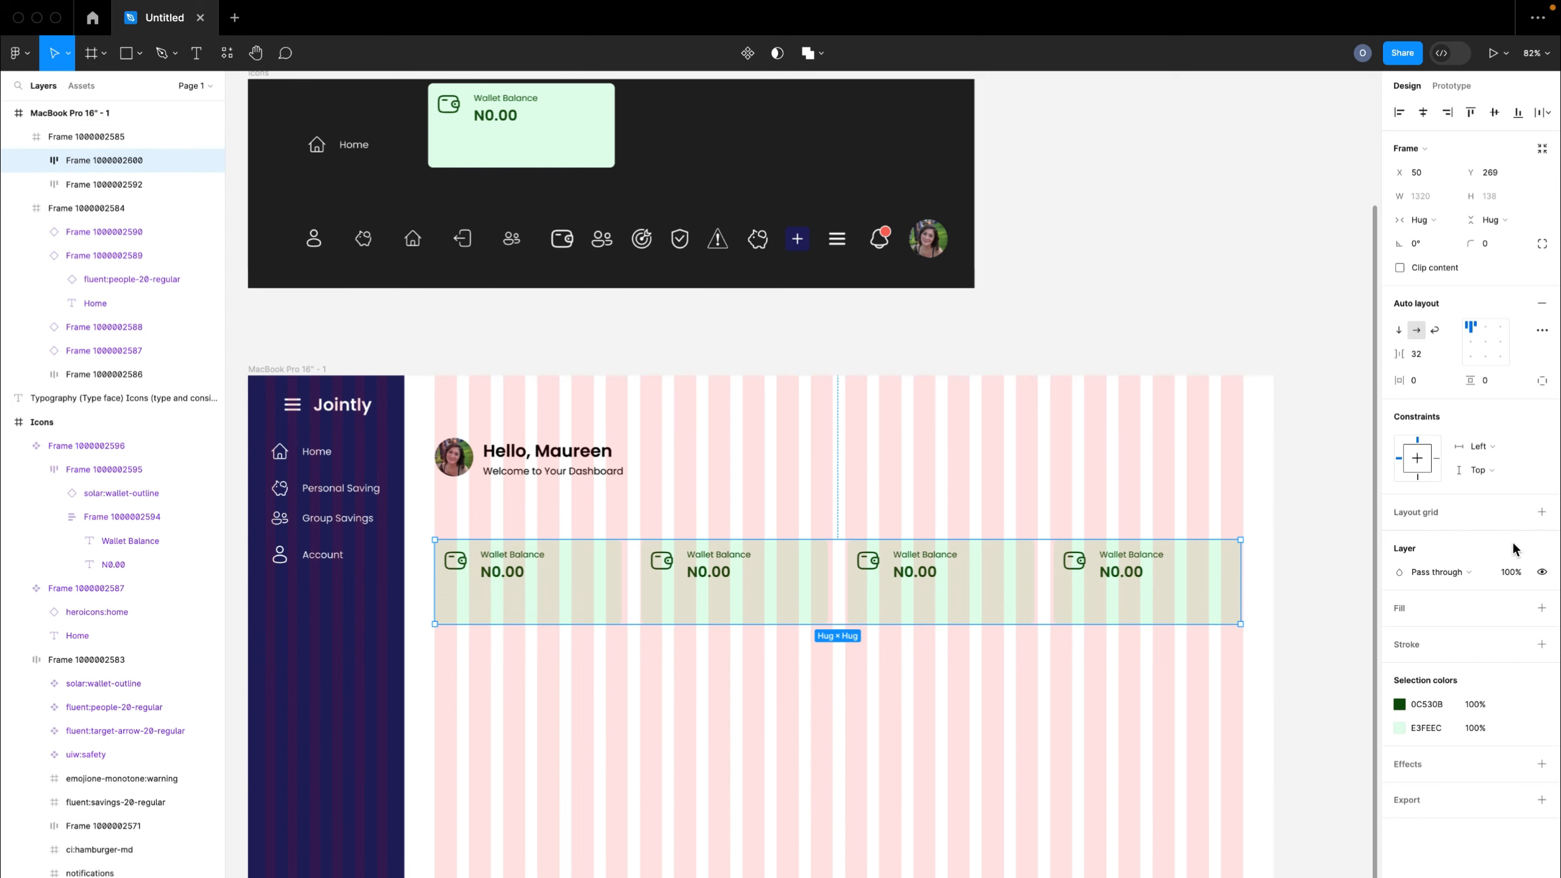
- Hide the content frame's layout grid and move the card row up to Y 229 under the greeting
left_click(530, 392)
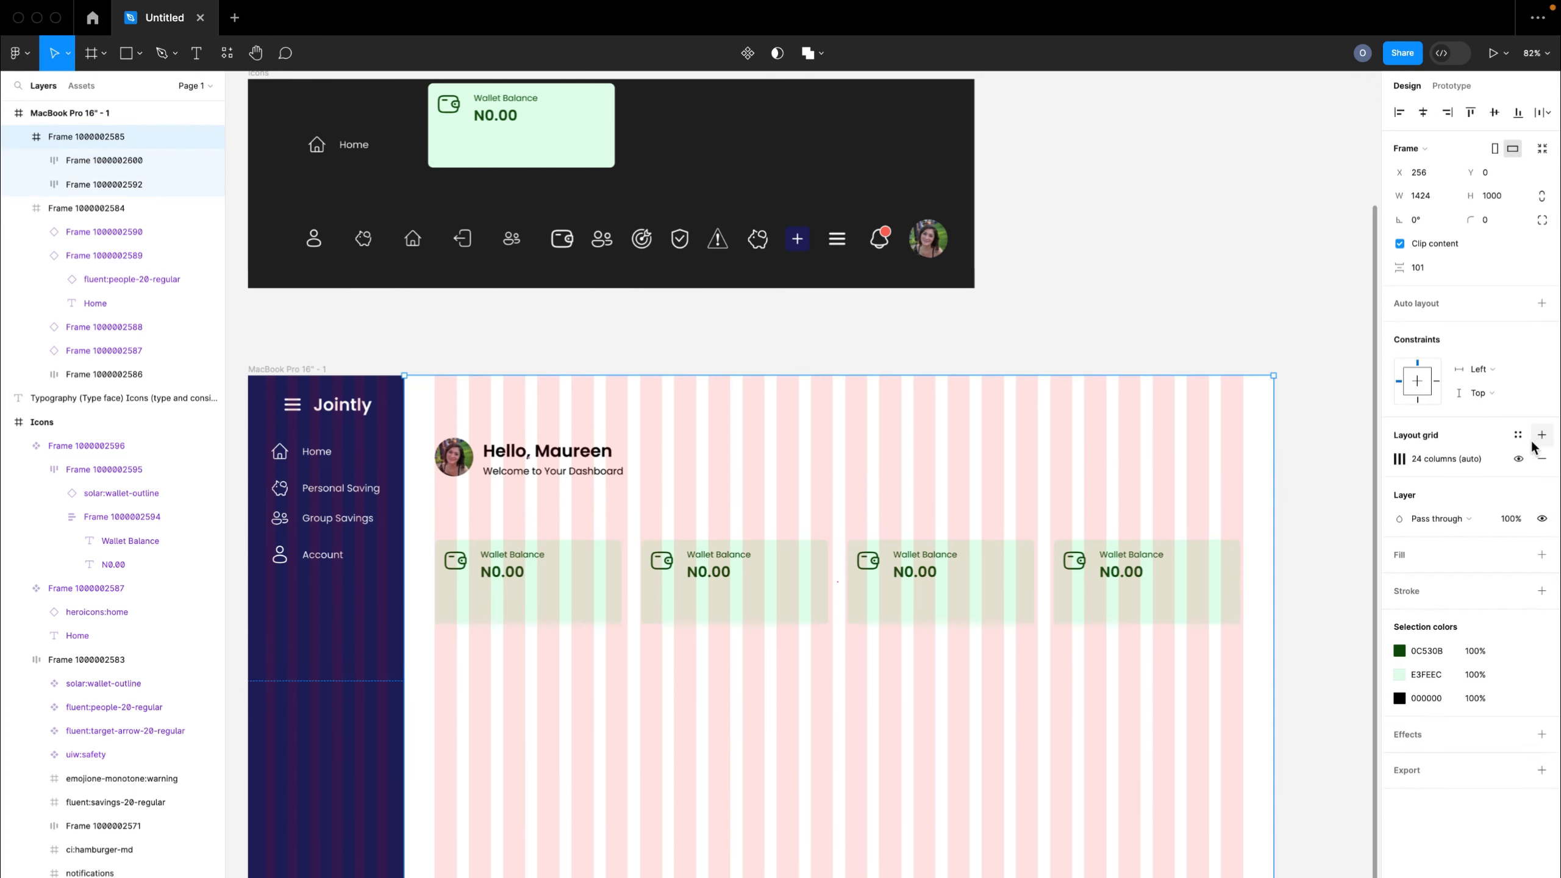
left_click(1518, 458)
left_click(916, 590)
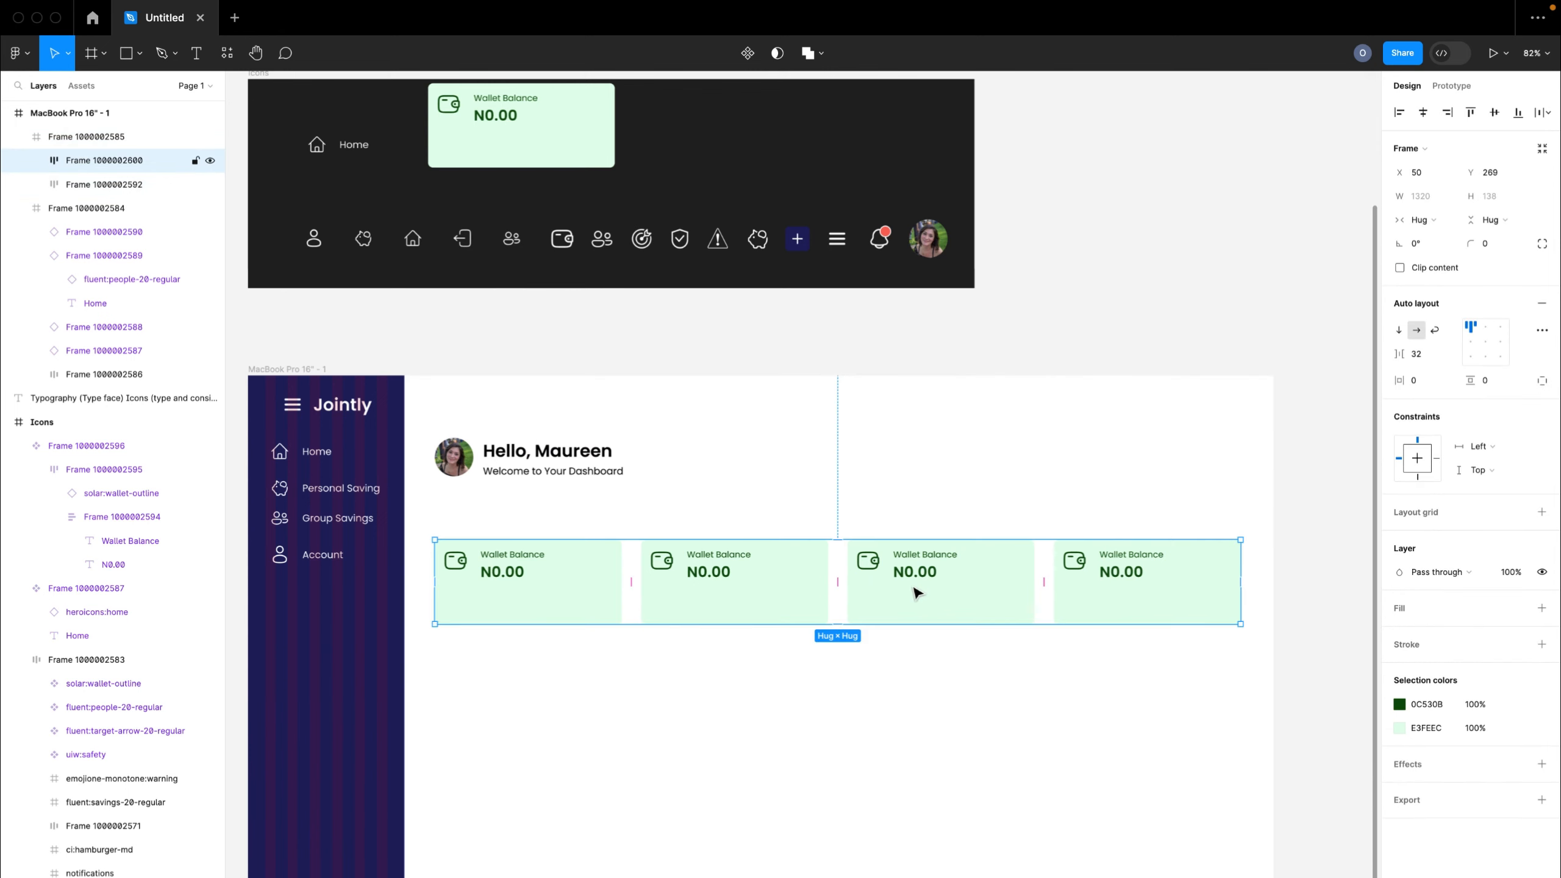
left_click_drag(920, 590, 913, 568)
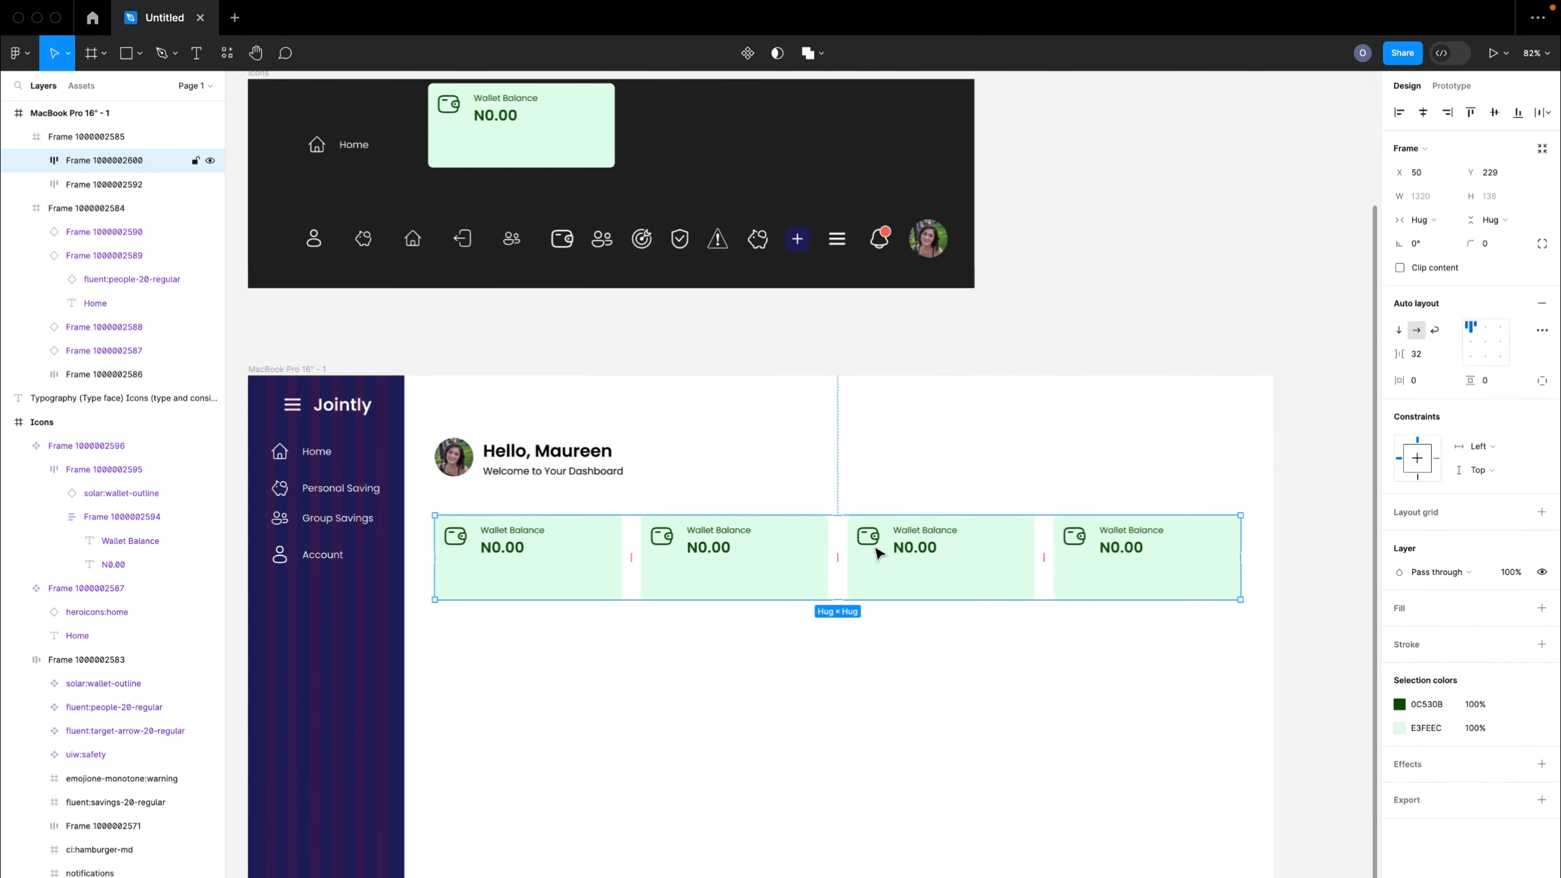
- Swap the second card's icon to fluent:people-20-regular and set its card title to Group Savings
left_click(714, 556)
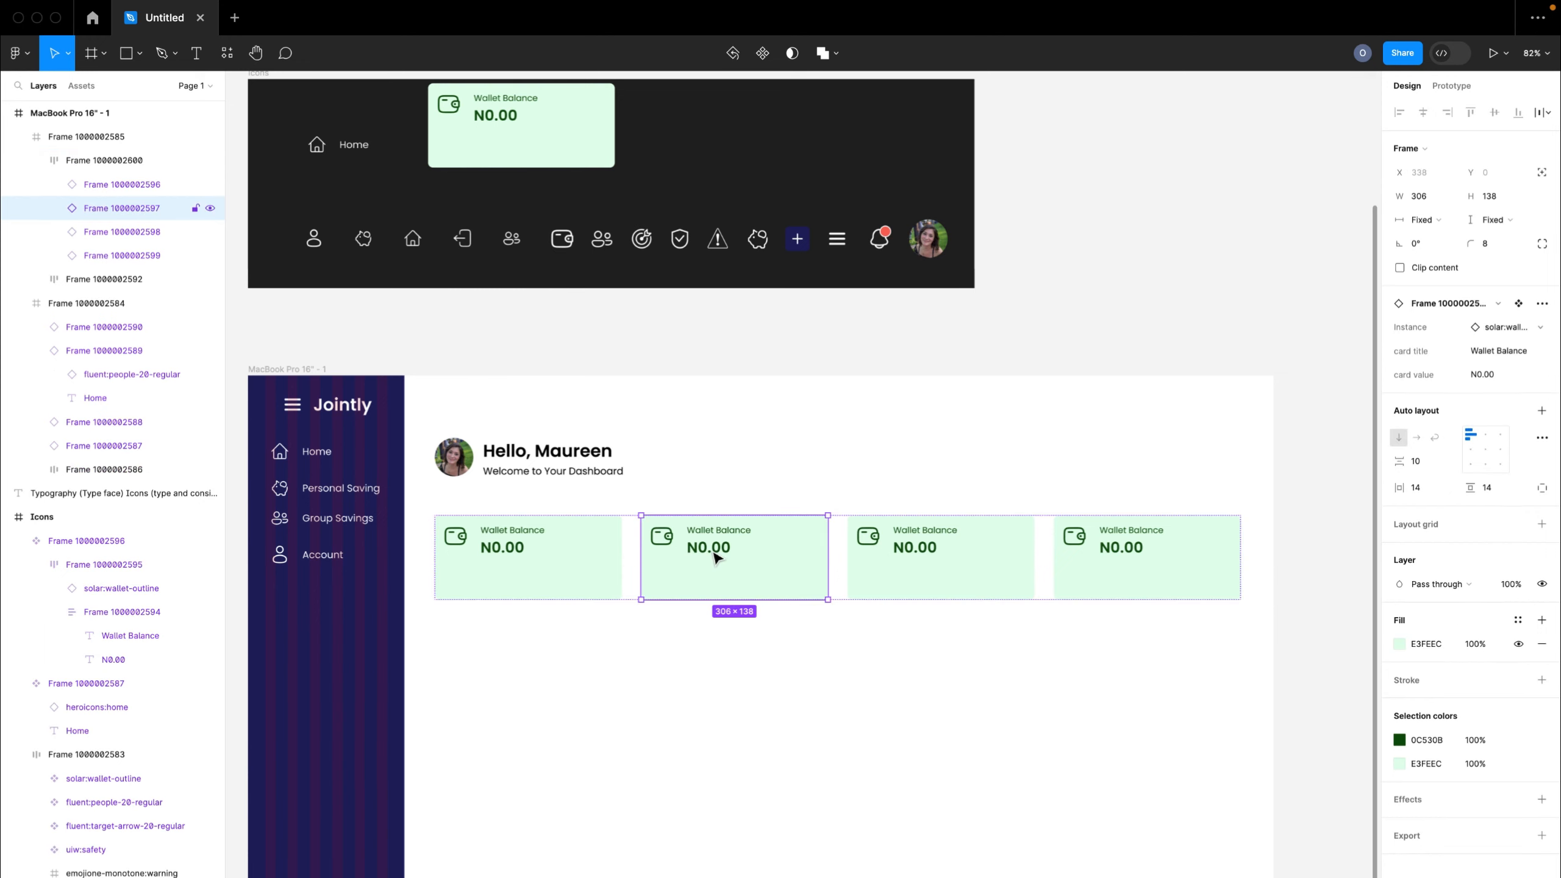
left_click(1502, 326)
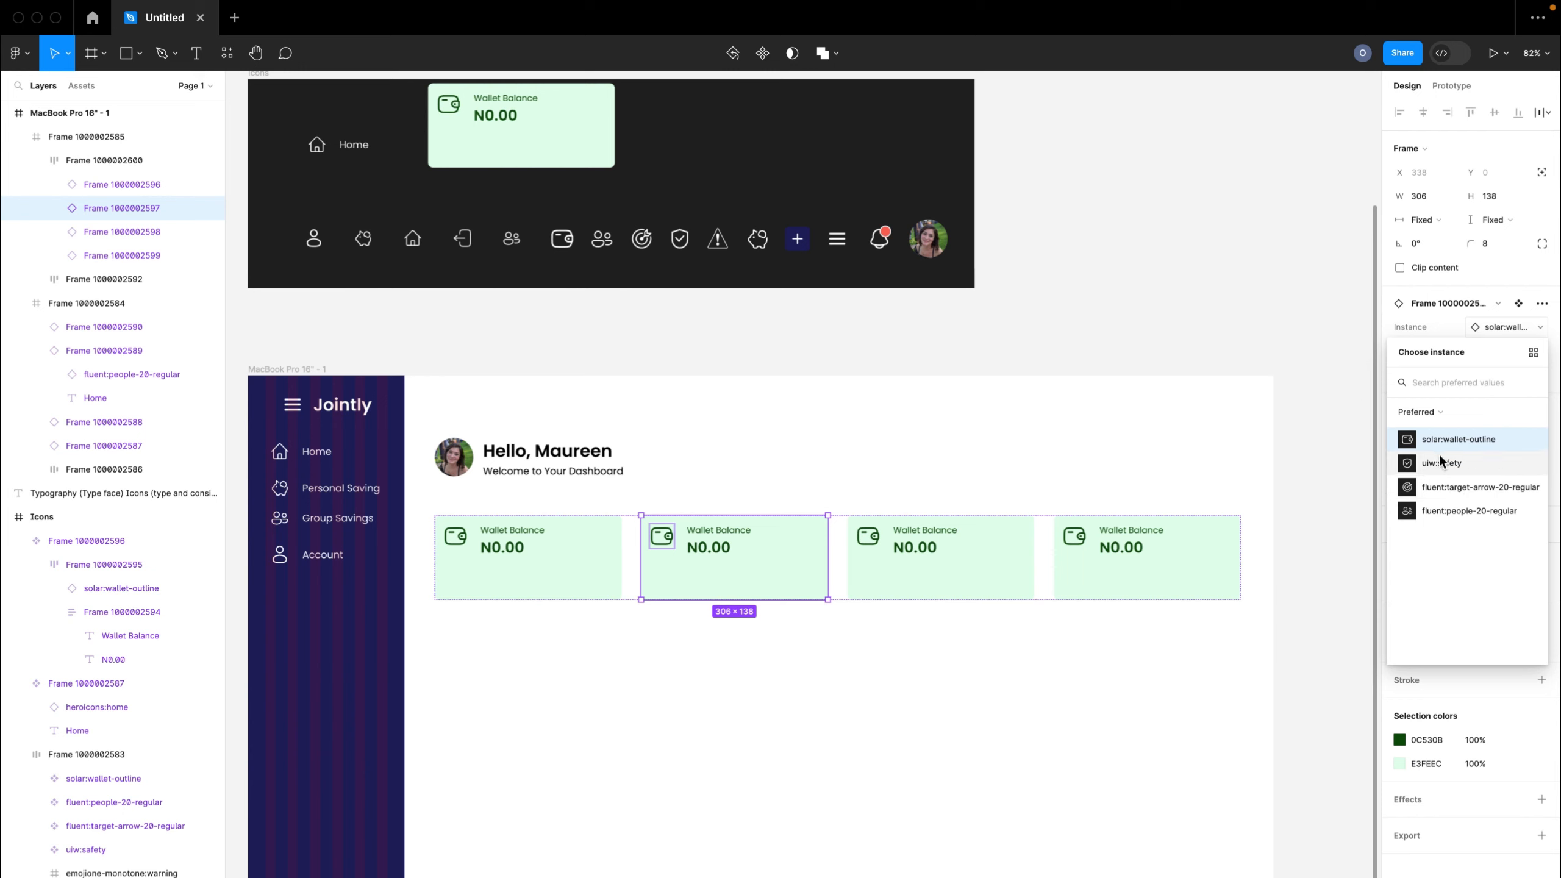
left_click(1452, 511)
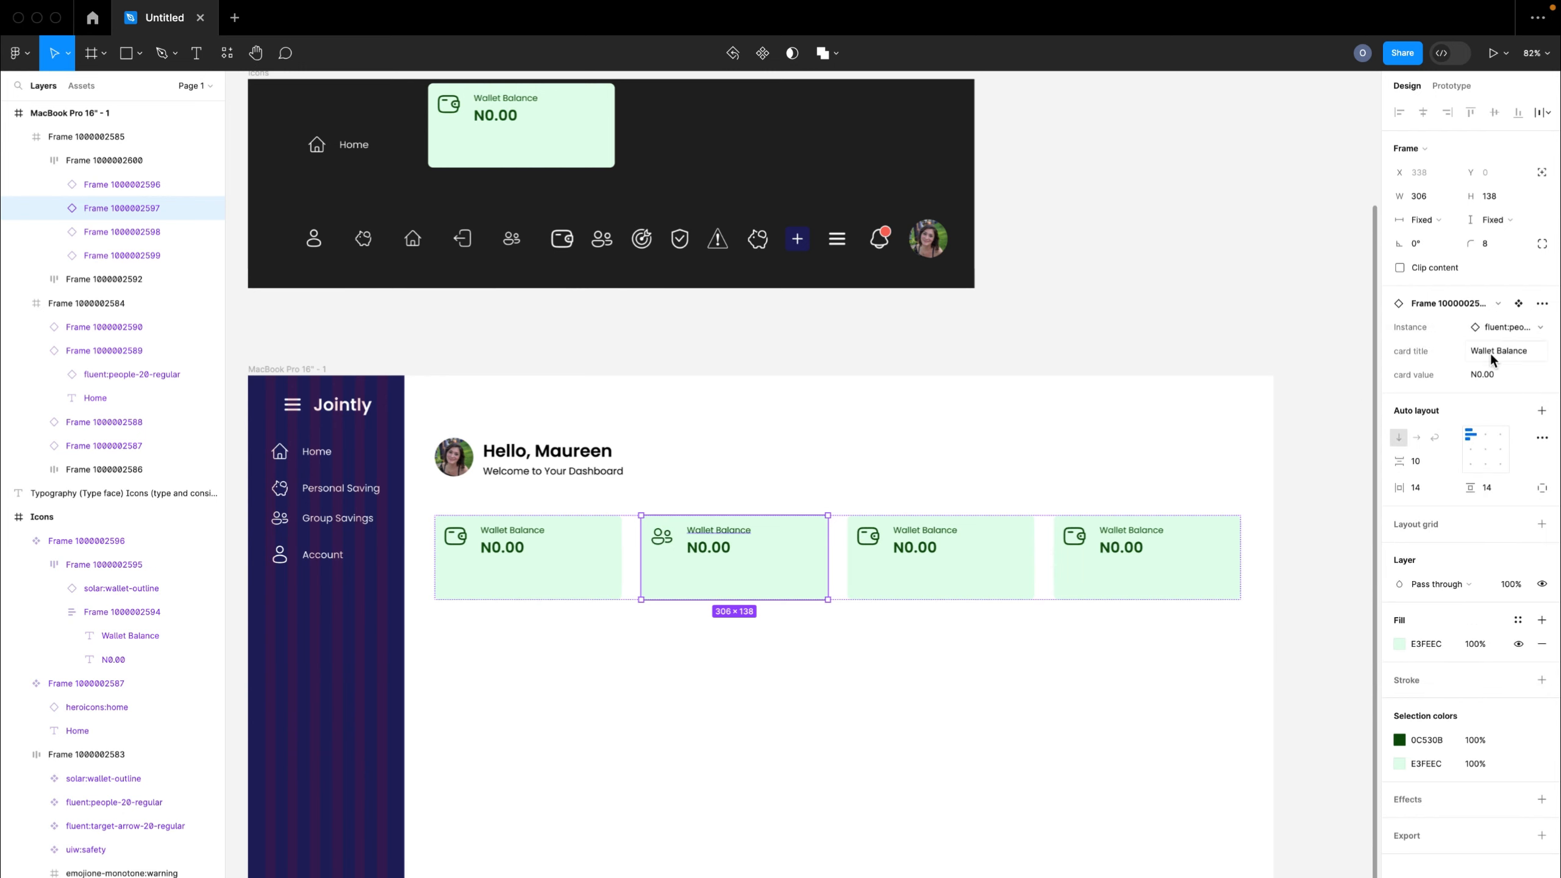
left_click(1514, 351)
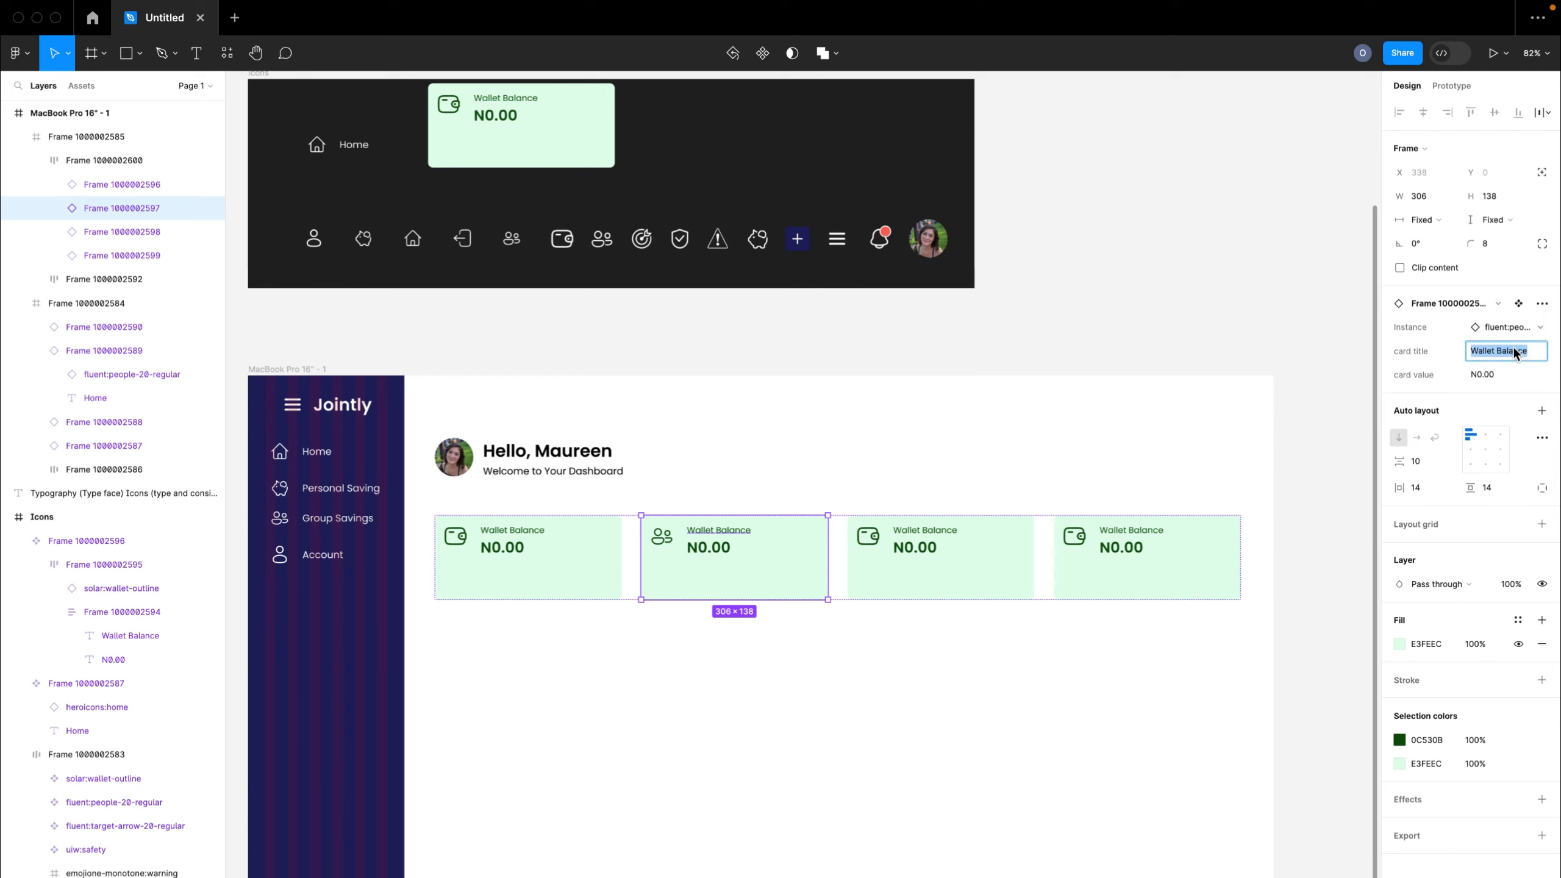
type("Group Savings")
- Swap the third card's icon to fluent:target-arrow-20-regular and set its card title to Target Account
left_click(922, 553)
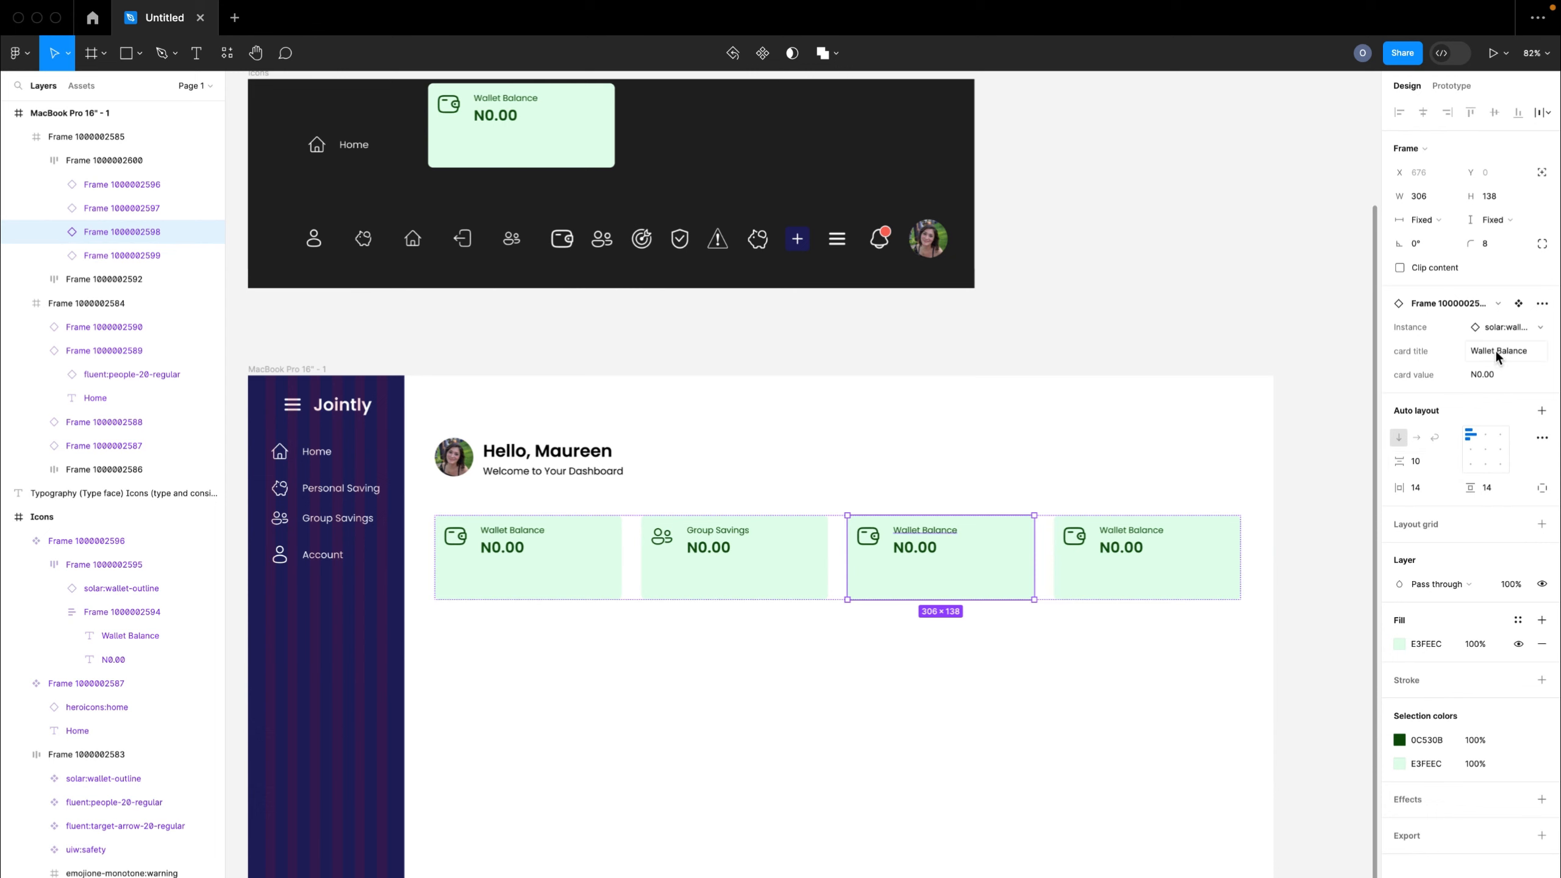
left_click(1500, 328)
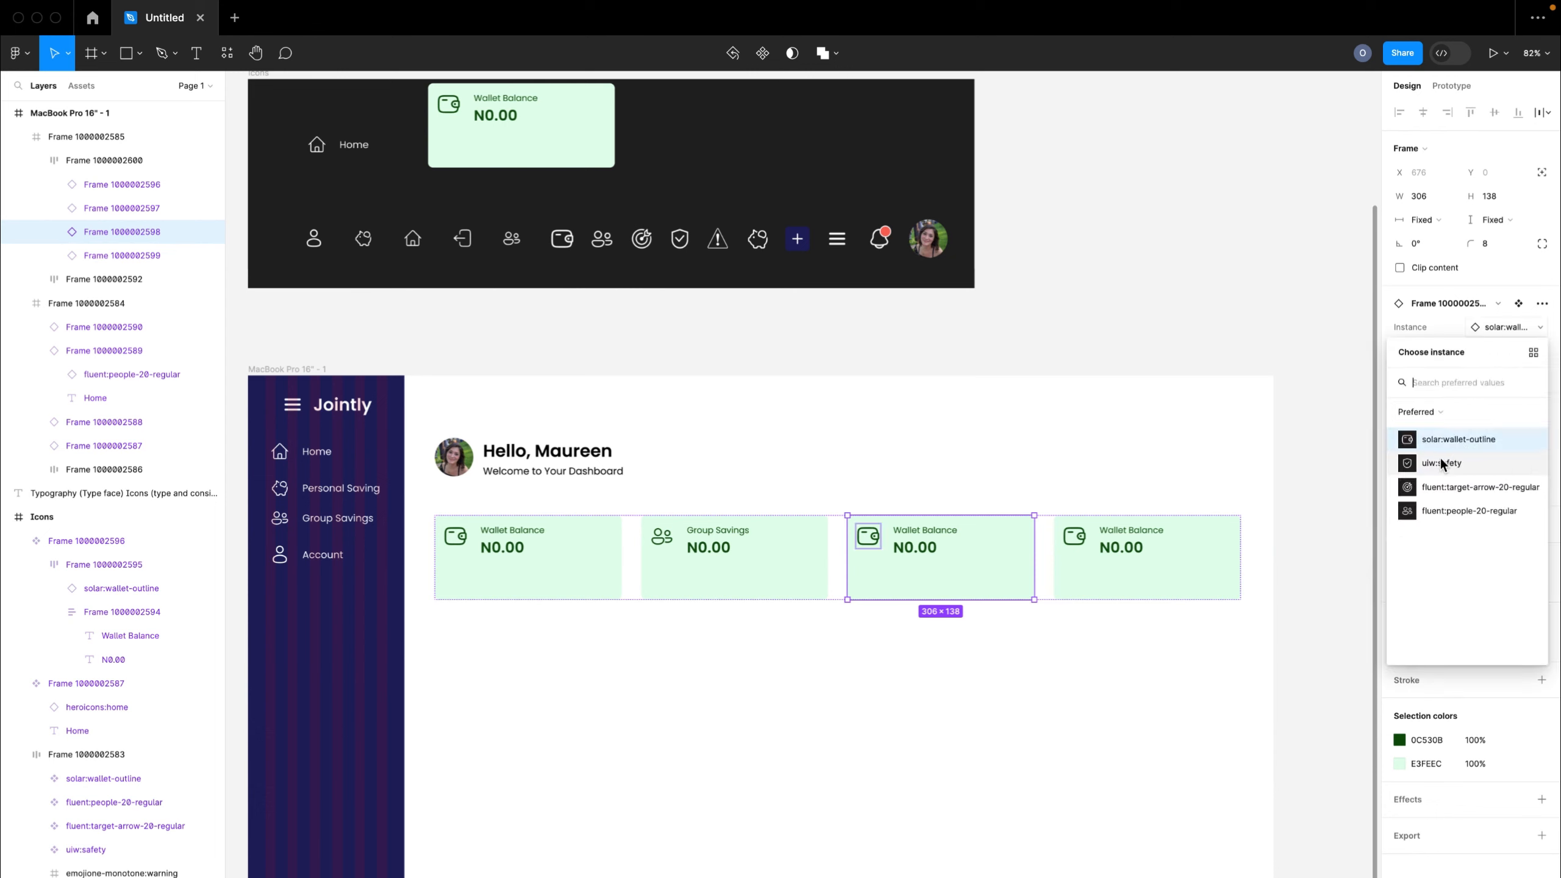
left_click(1437, 485)
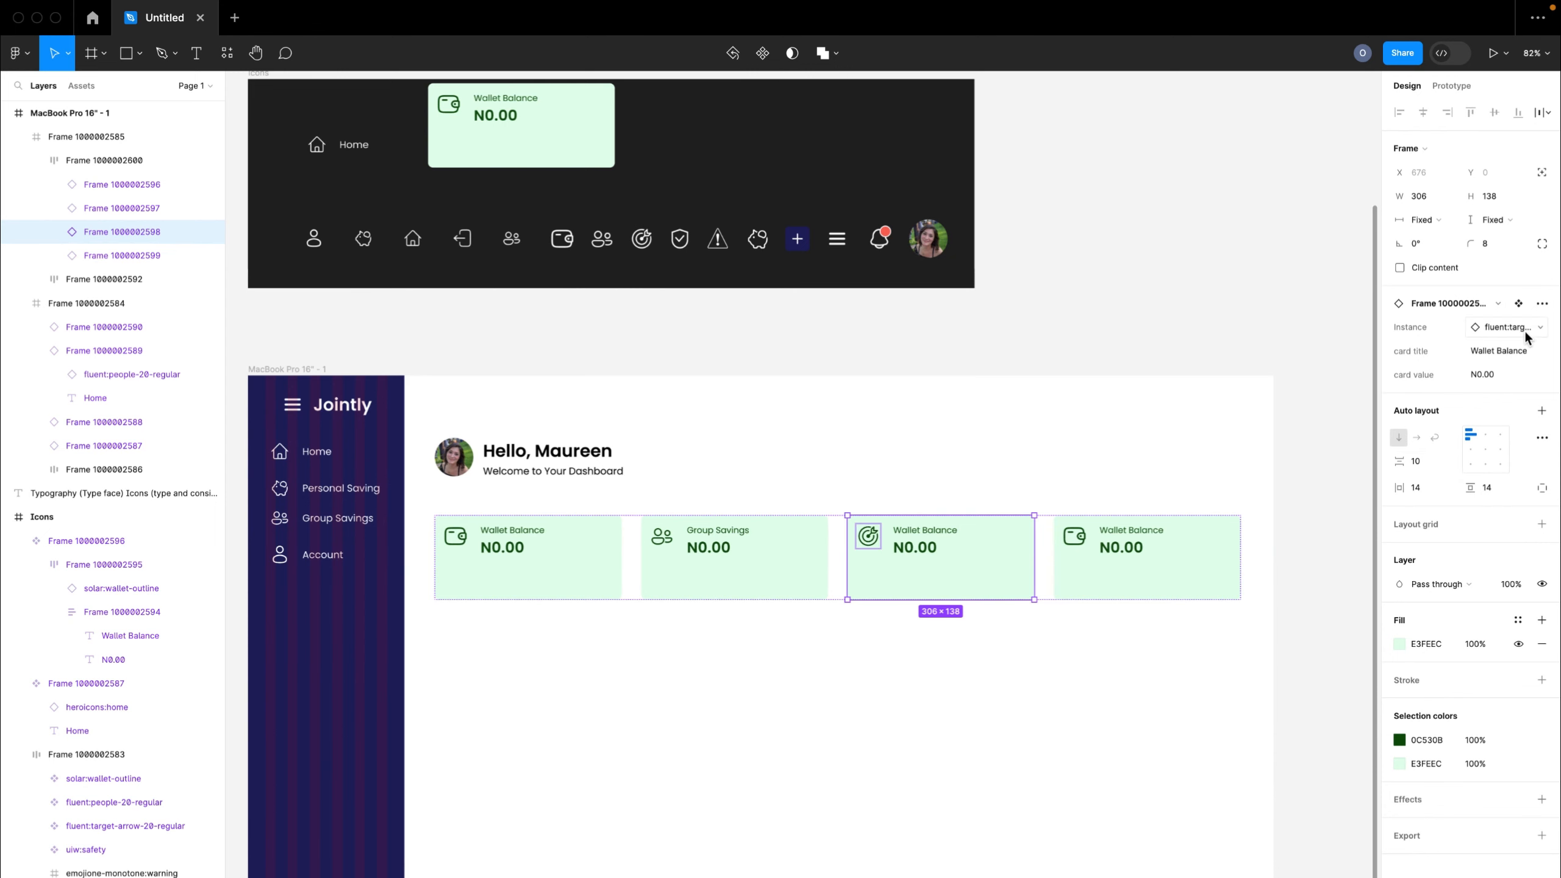
type("Tr")
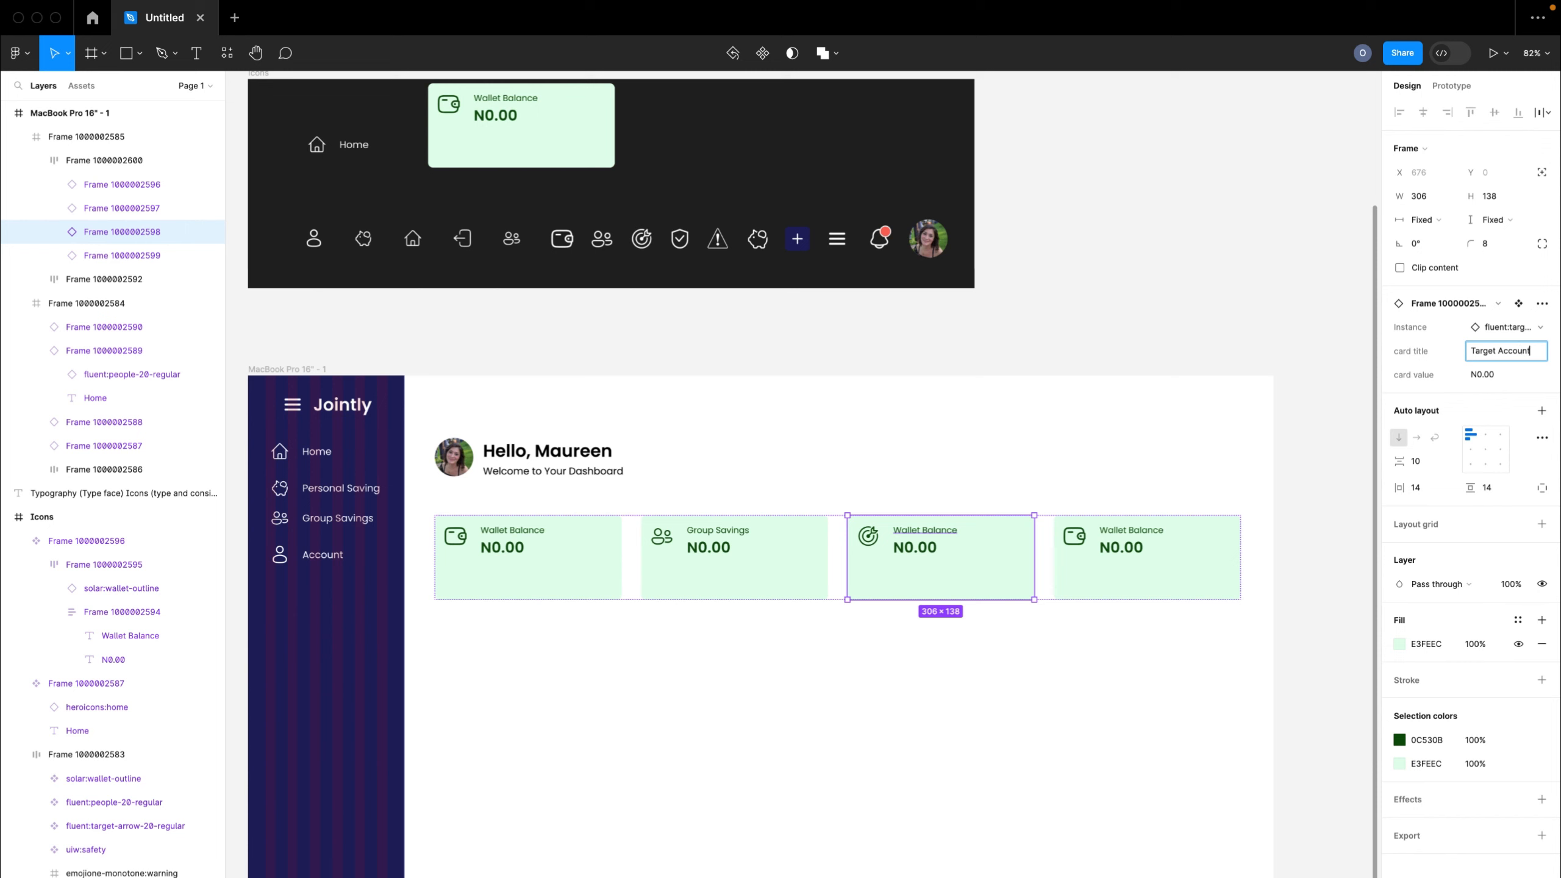
key("Escape")
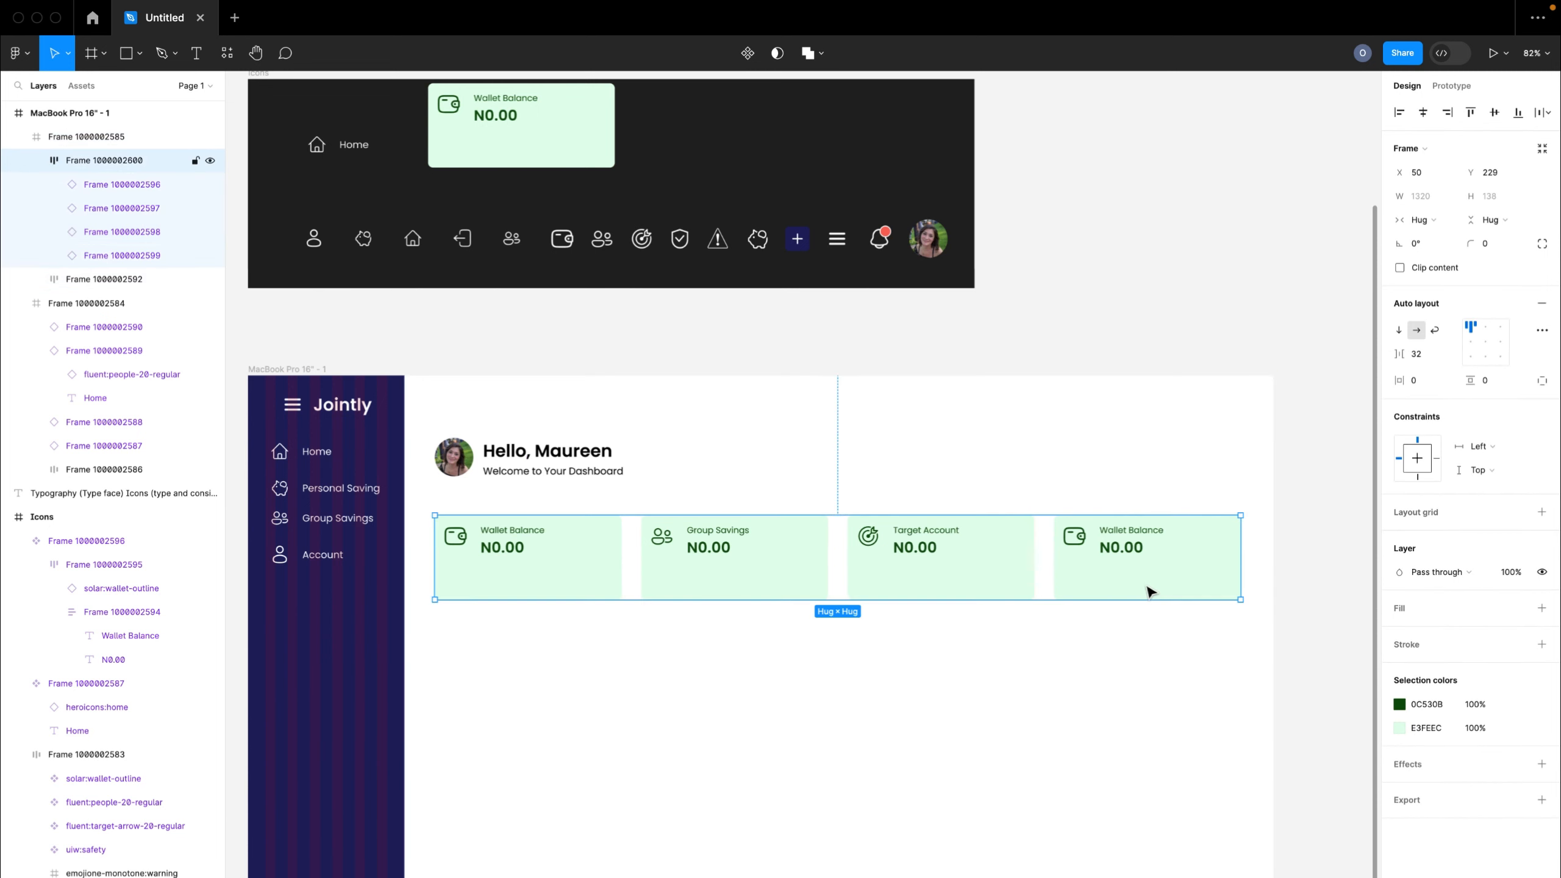
- Swap the fourth card's icon to uiw:safety
left_click(1147, 591)
left_click(1515, 326)
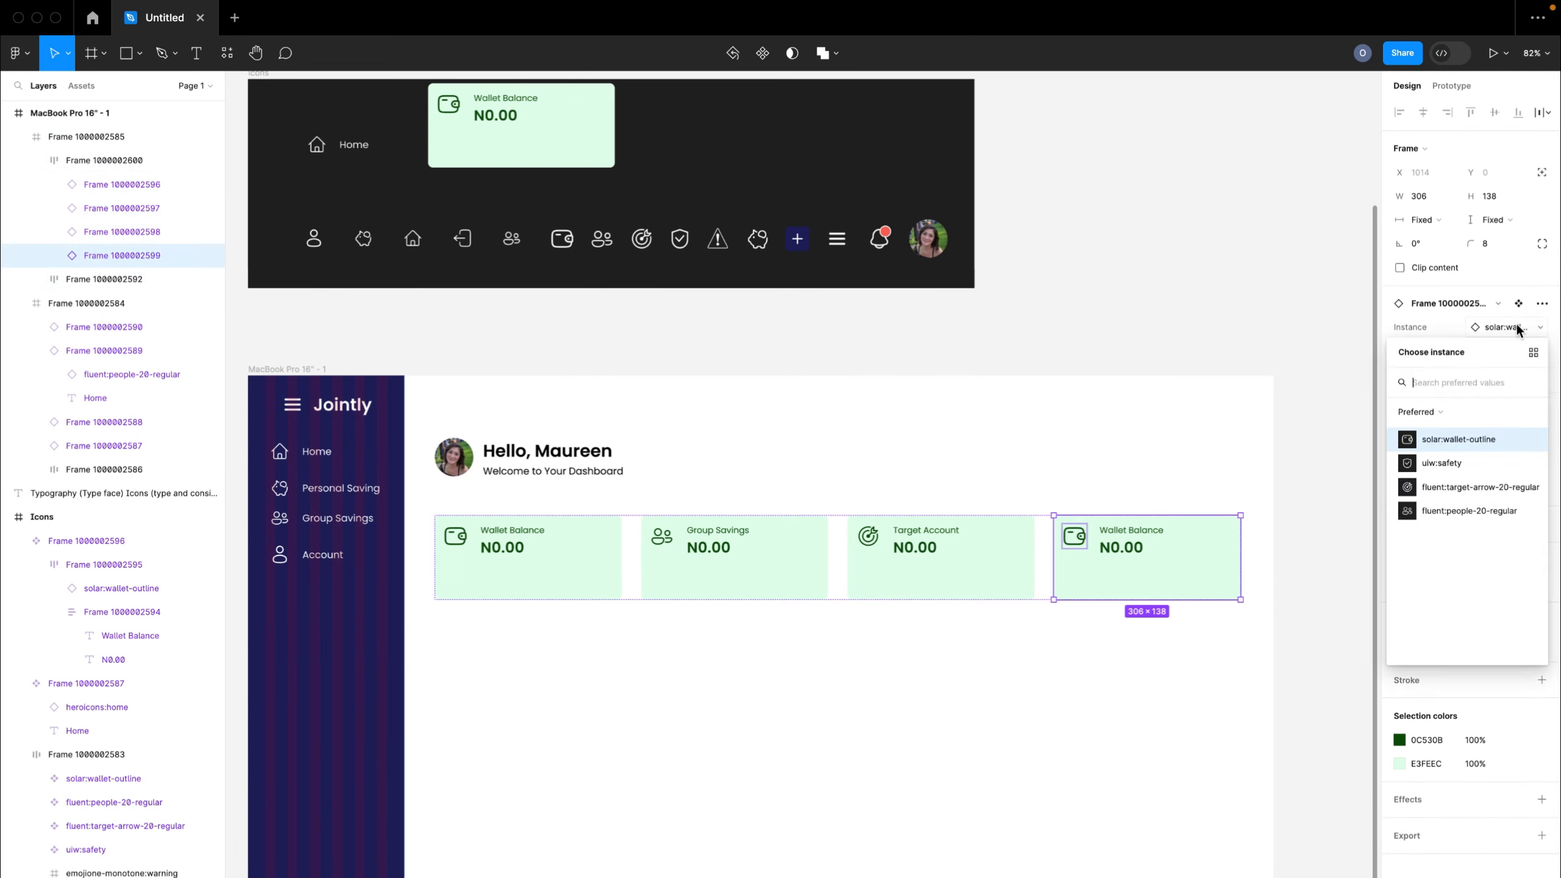
left_click(1441, 466)
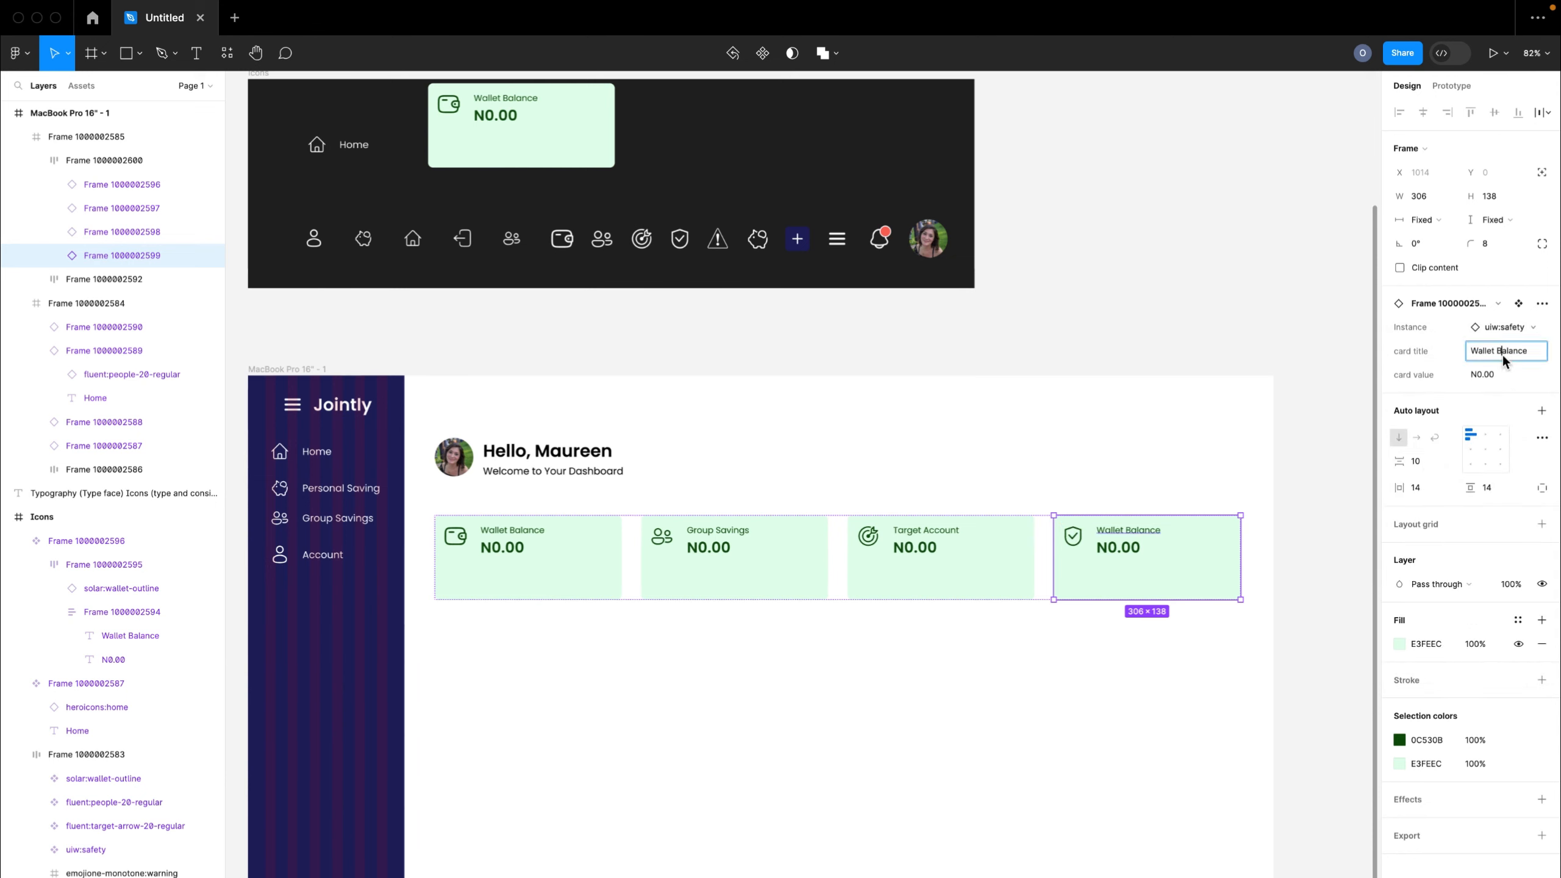
- Change the title of the fourth dashboard card to "Safe Lock"
type("Safe Lock")
left_click(1245, 673)
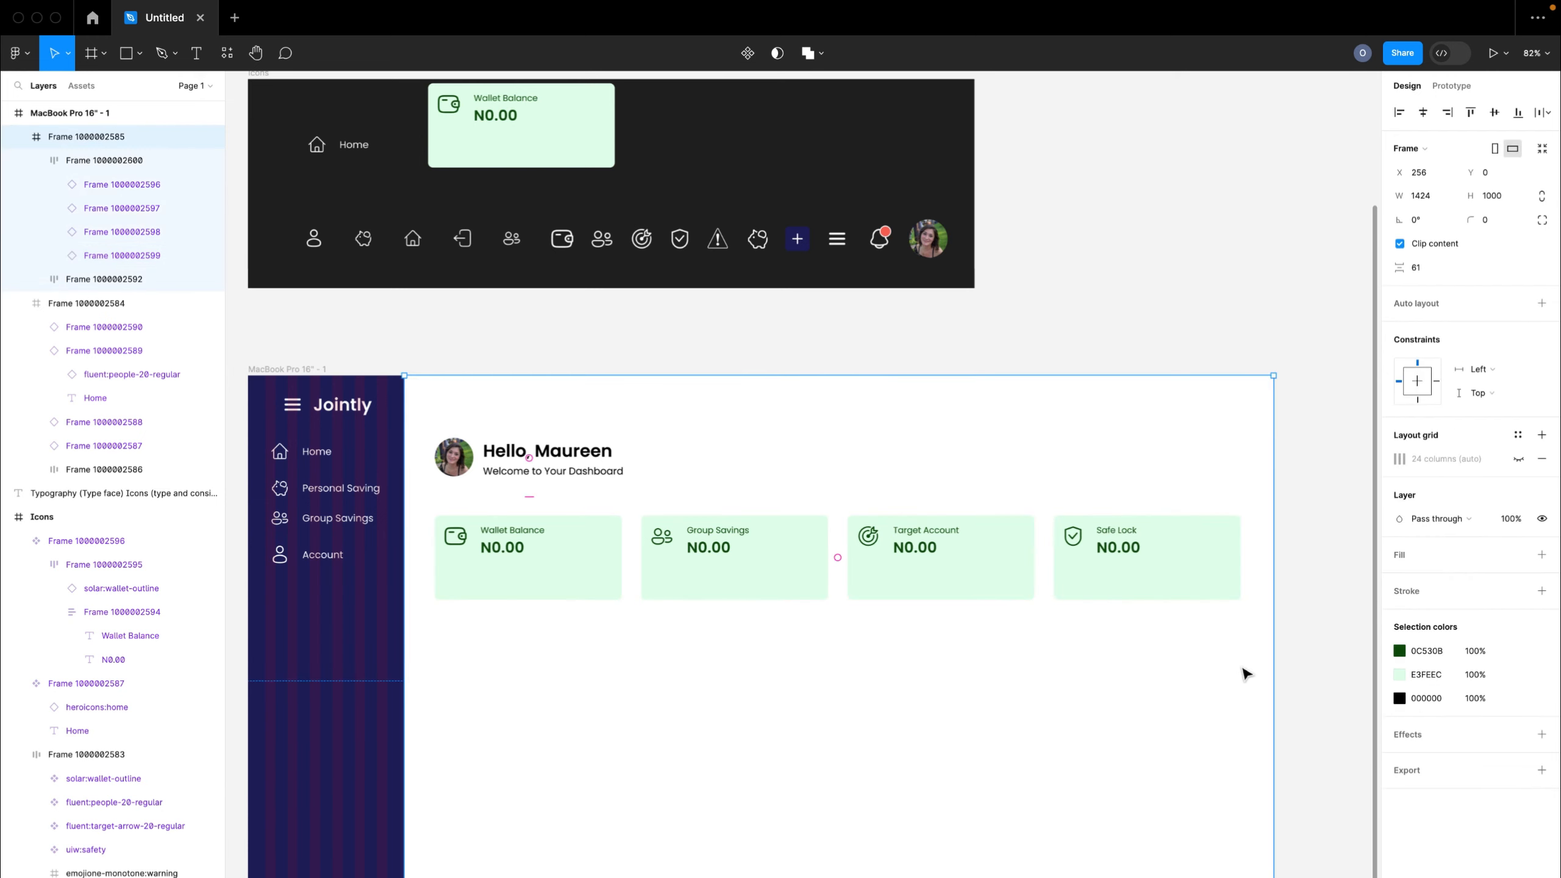
- Move the row of balance cards up to Y 214 and the greeting block with the avatar up to Y 85
scroll(1244, 673, "down", 3)
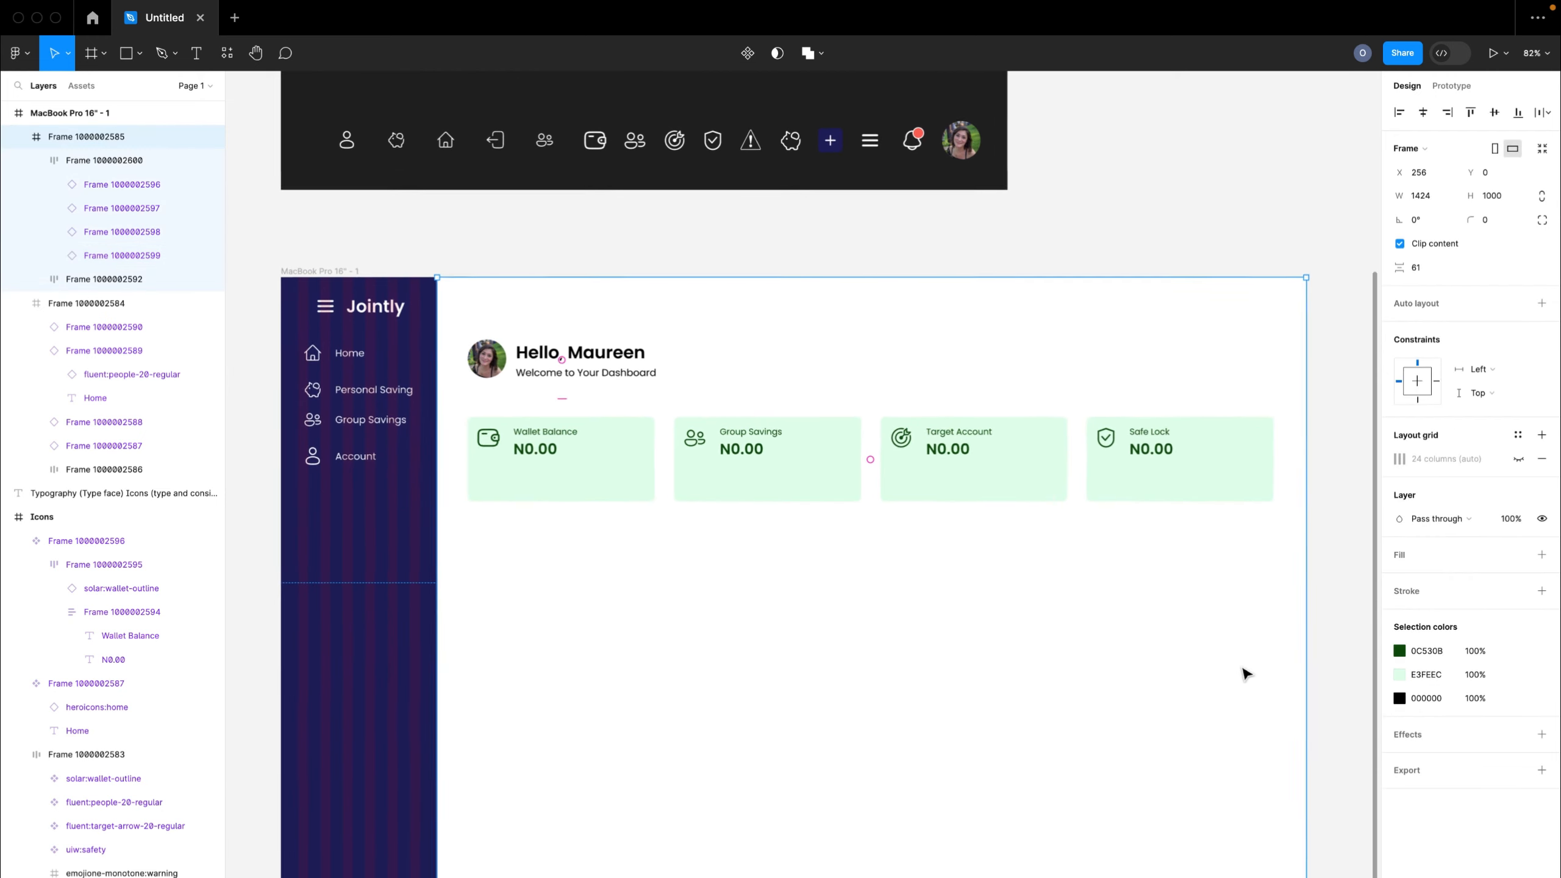
double_click(1064, 464)
left_click_drag(1057, 470, 1057, 461)
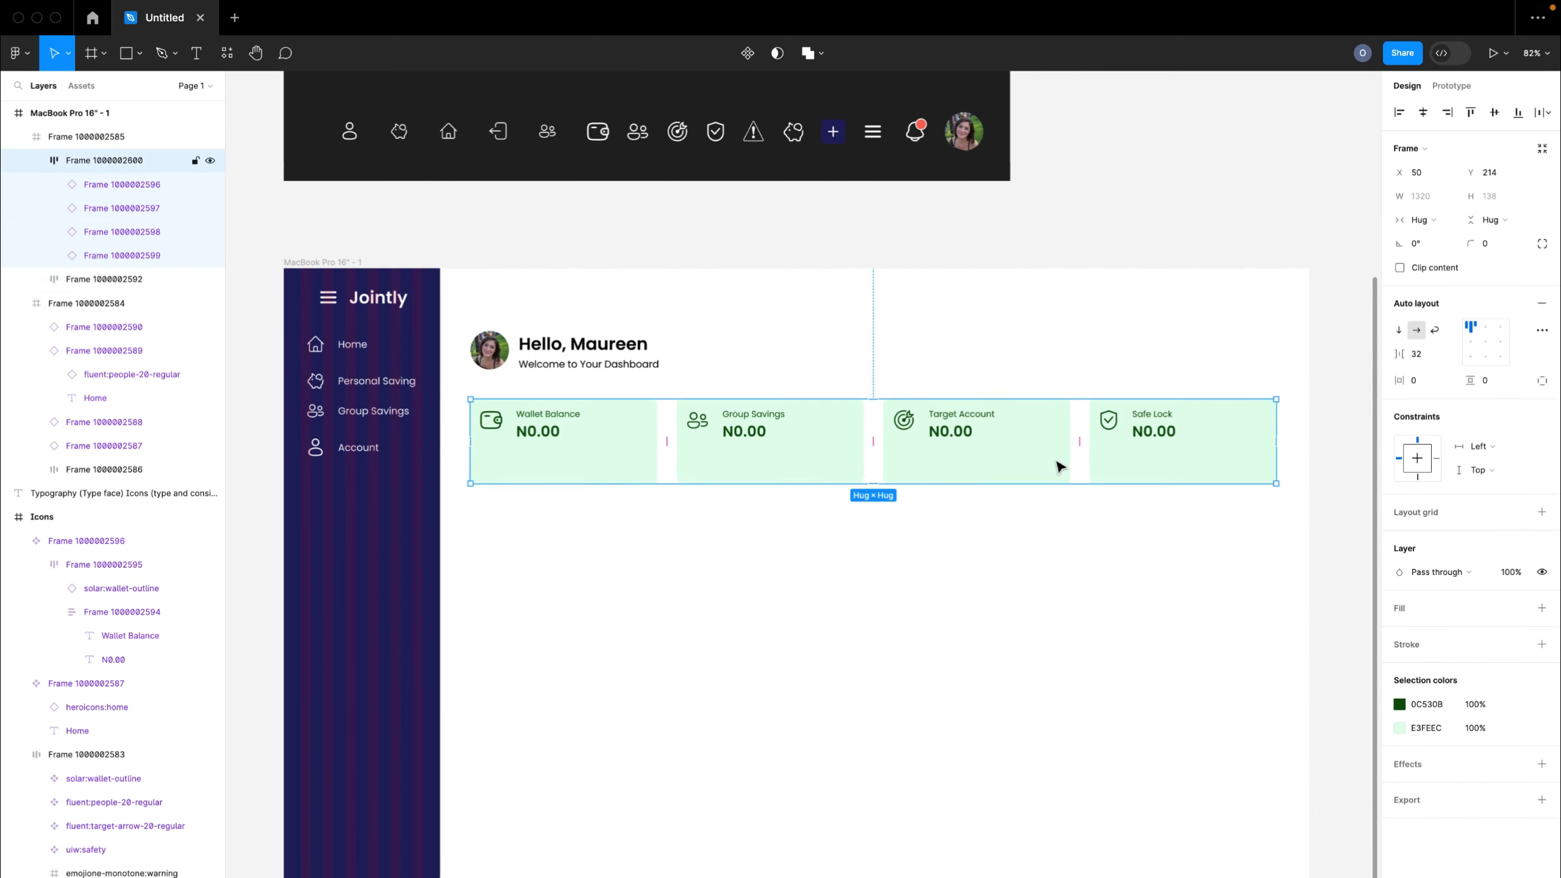
left_click(1067, 593)
scroll(1068, 591, "up", 1)
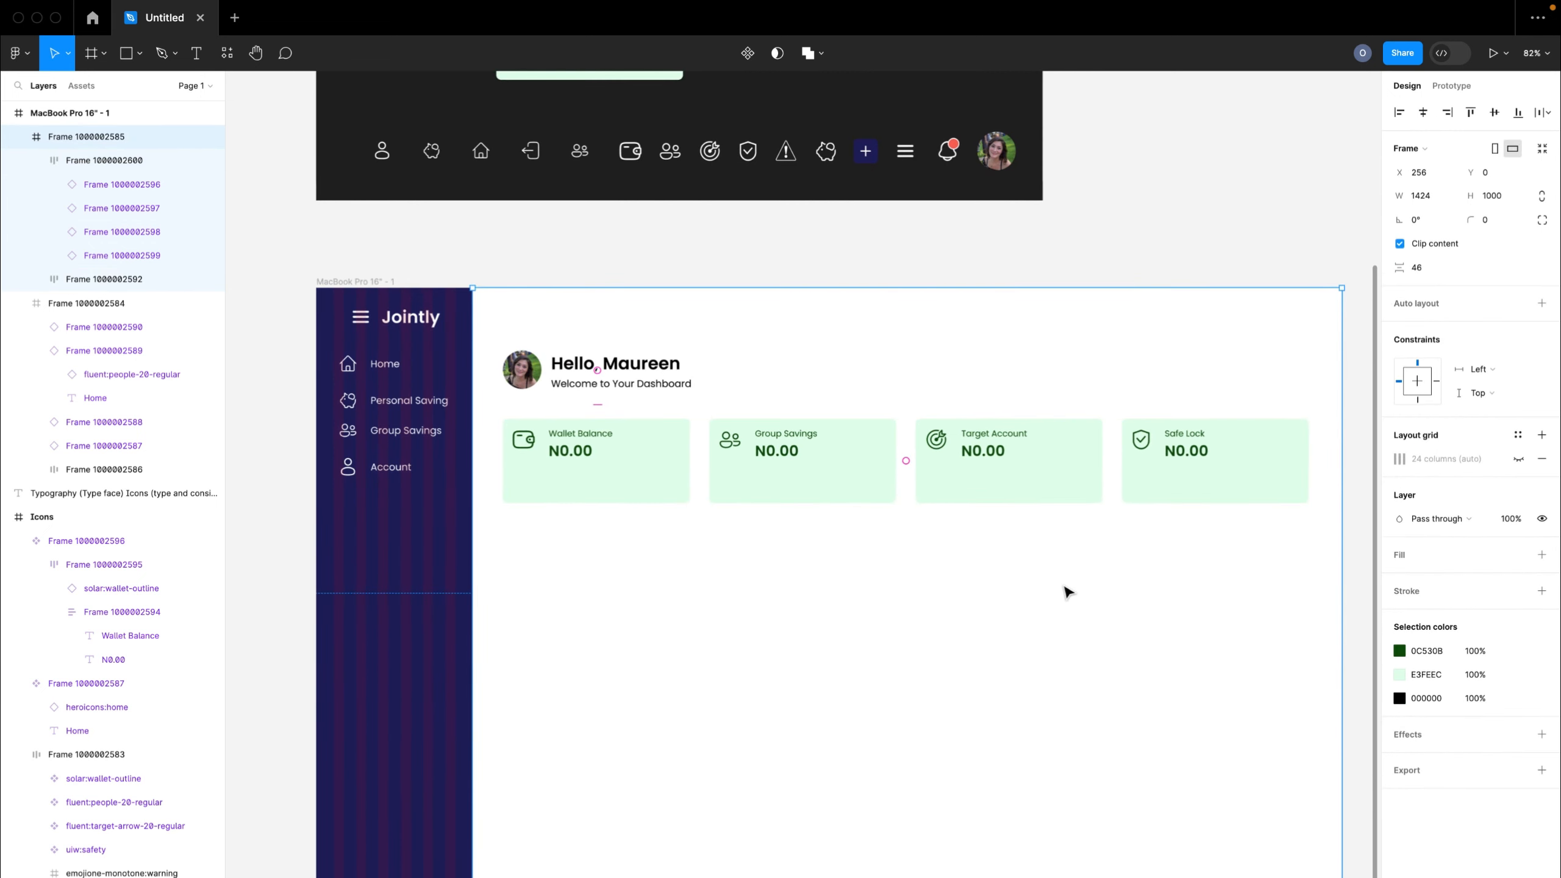
left_click(645, 378)
left_click_drag(645, 381, 645, 370)
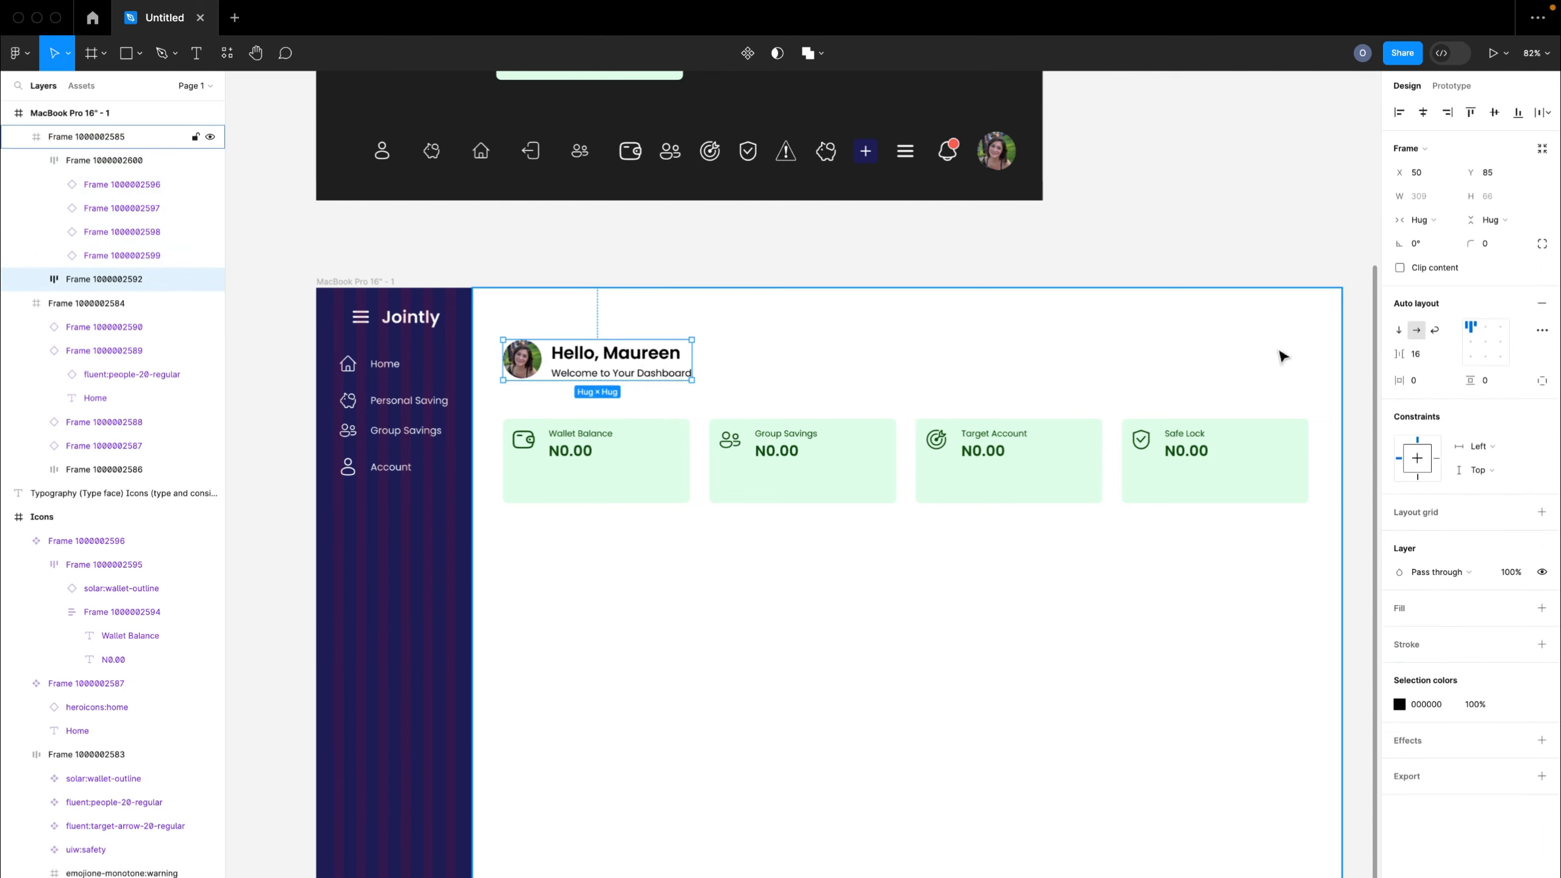
- Move the notification bell from the icons frame to the far end of the dashboard header and recolour its FFFFFF parts to 212121
double_click(949, 158)
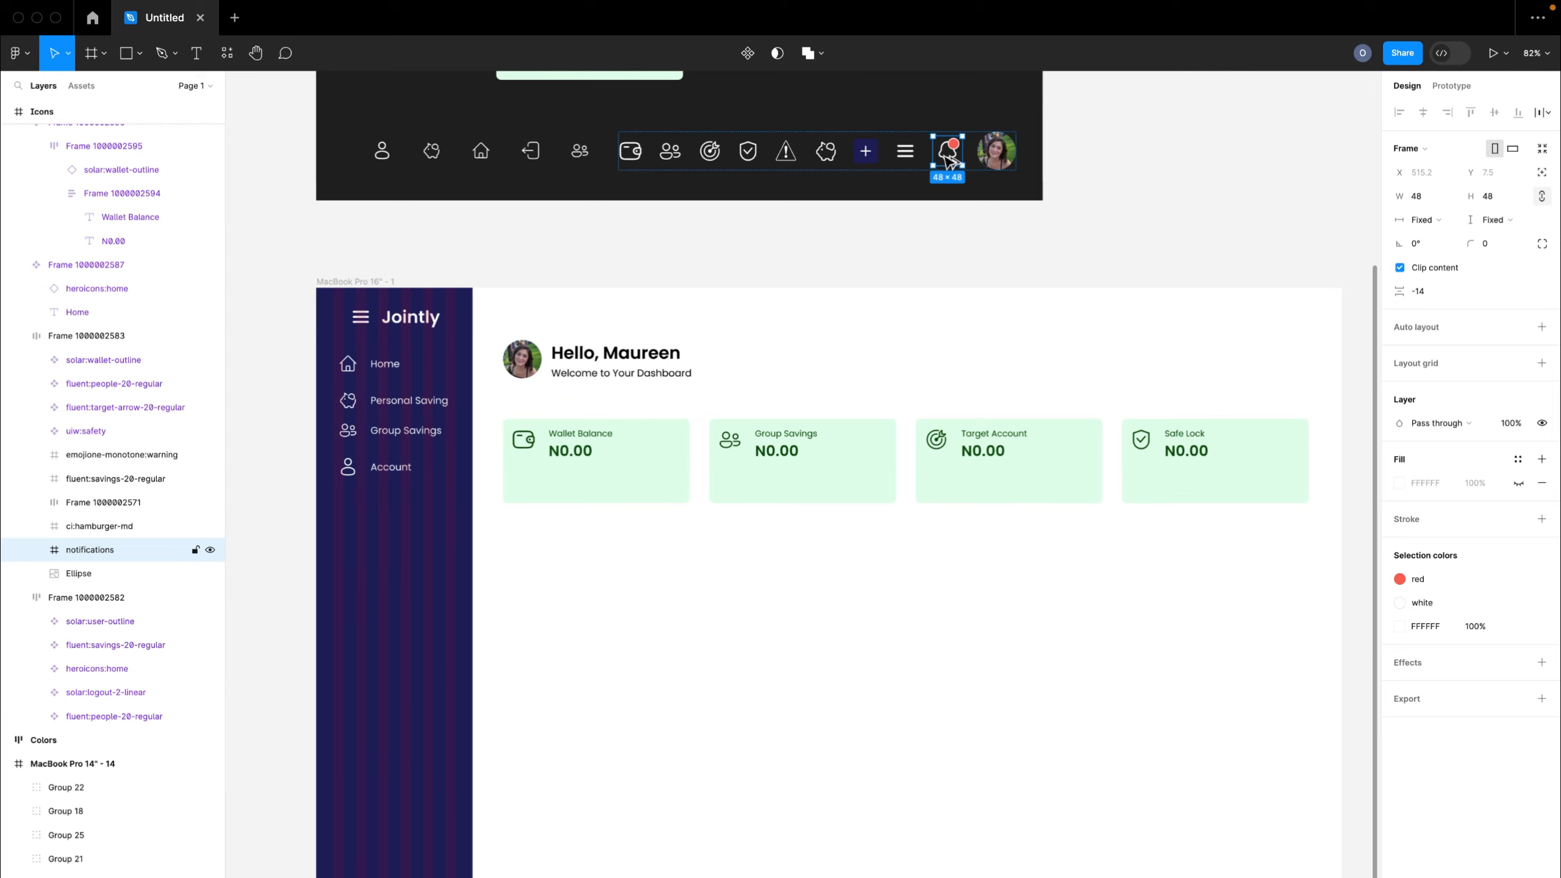
left_click_drag(950, 161, 1278, 370)
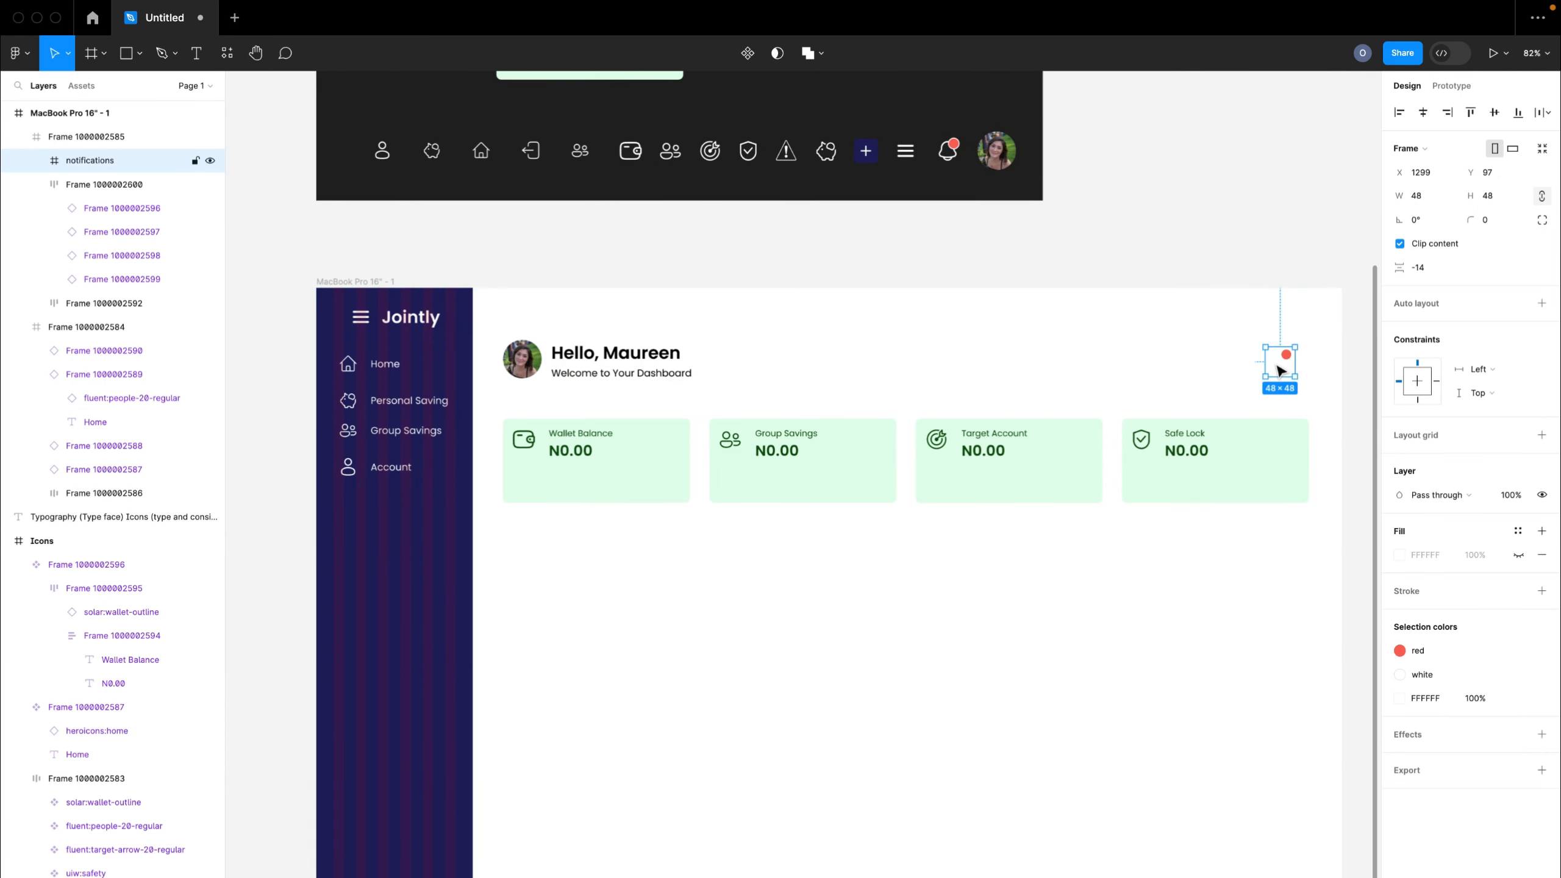
left_click(1401, 675)
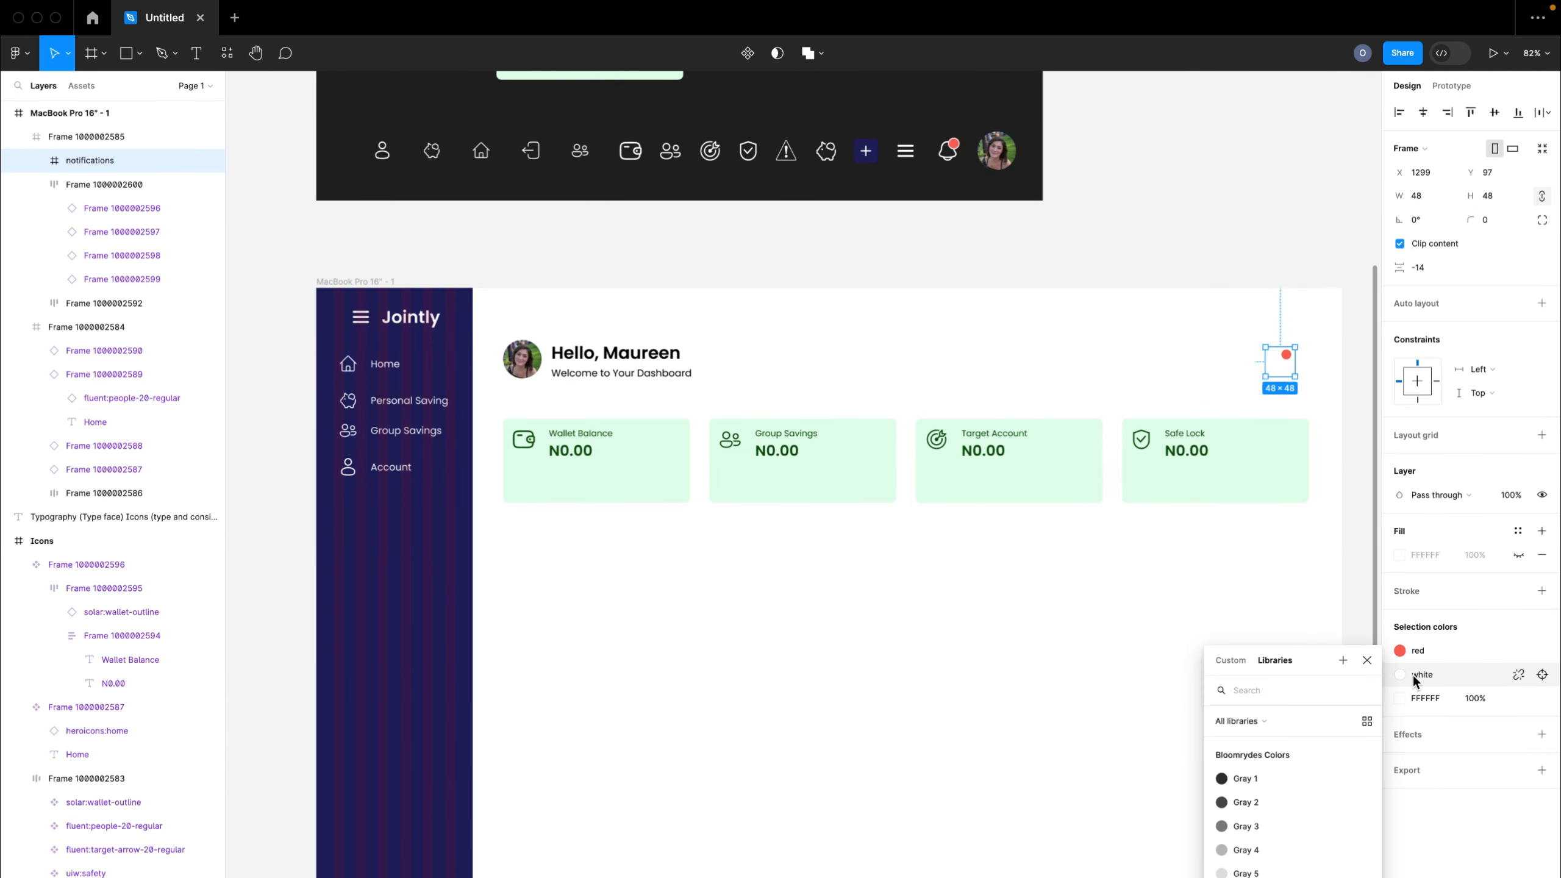
left_click(1401, 699)
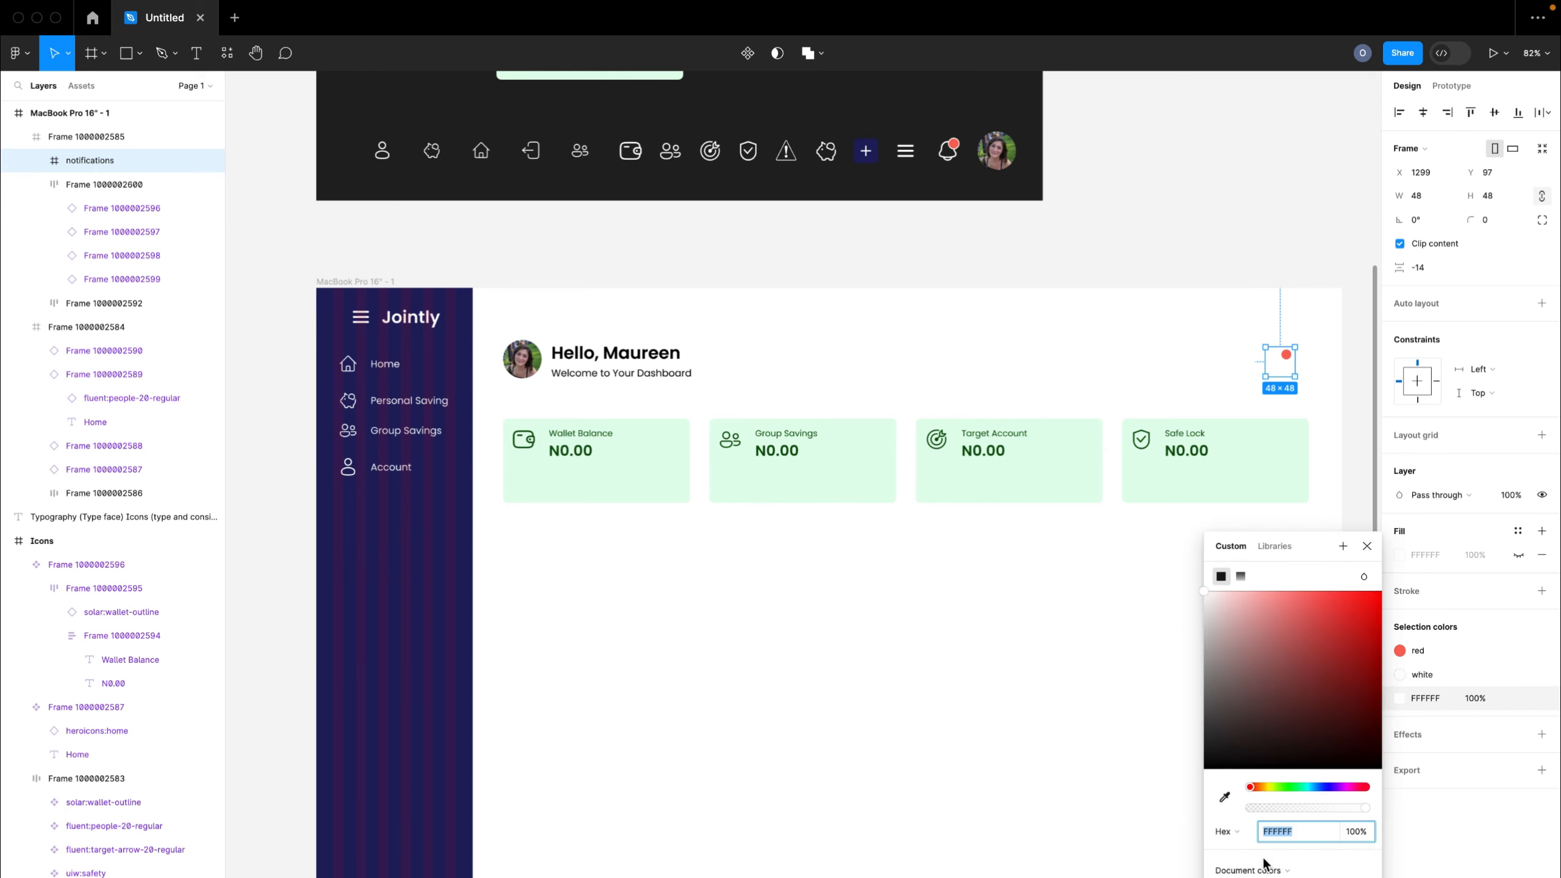
type("212121")
key("Return")
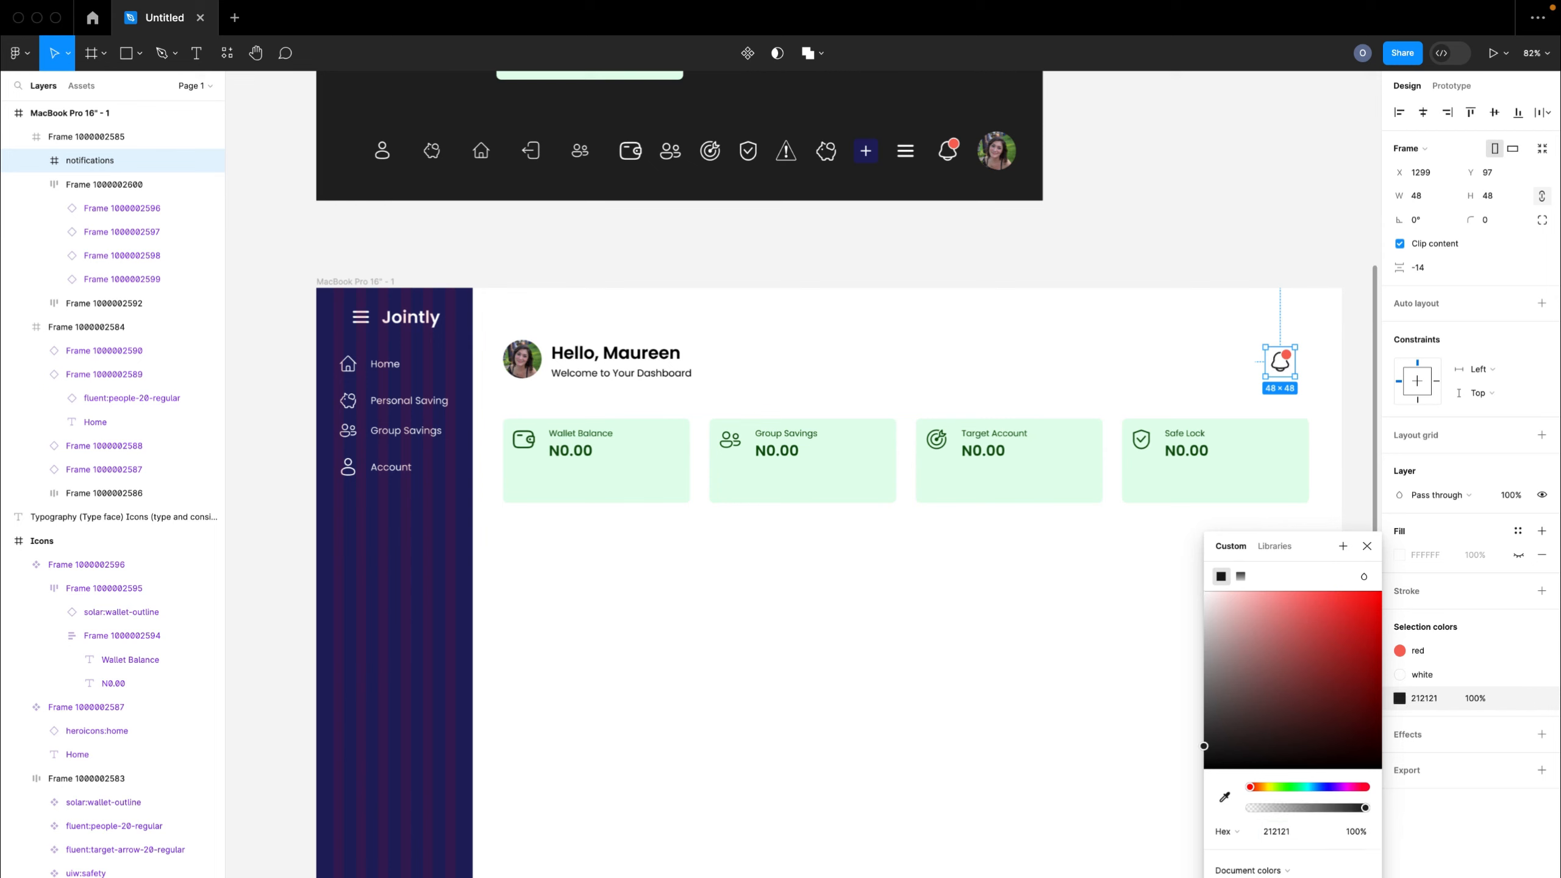
left_click(1130, 722)
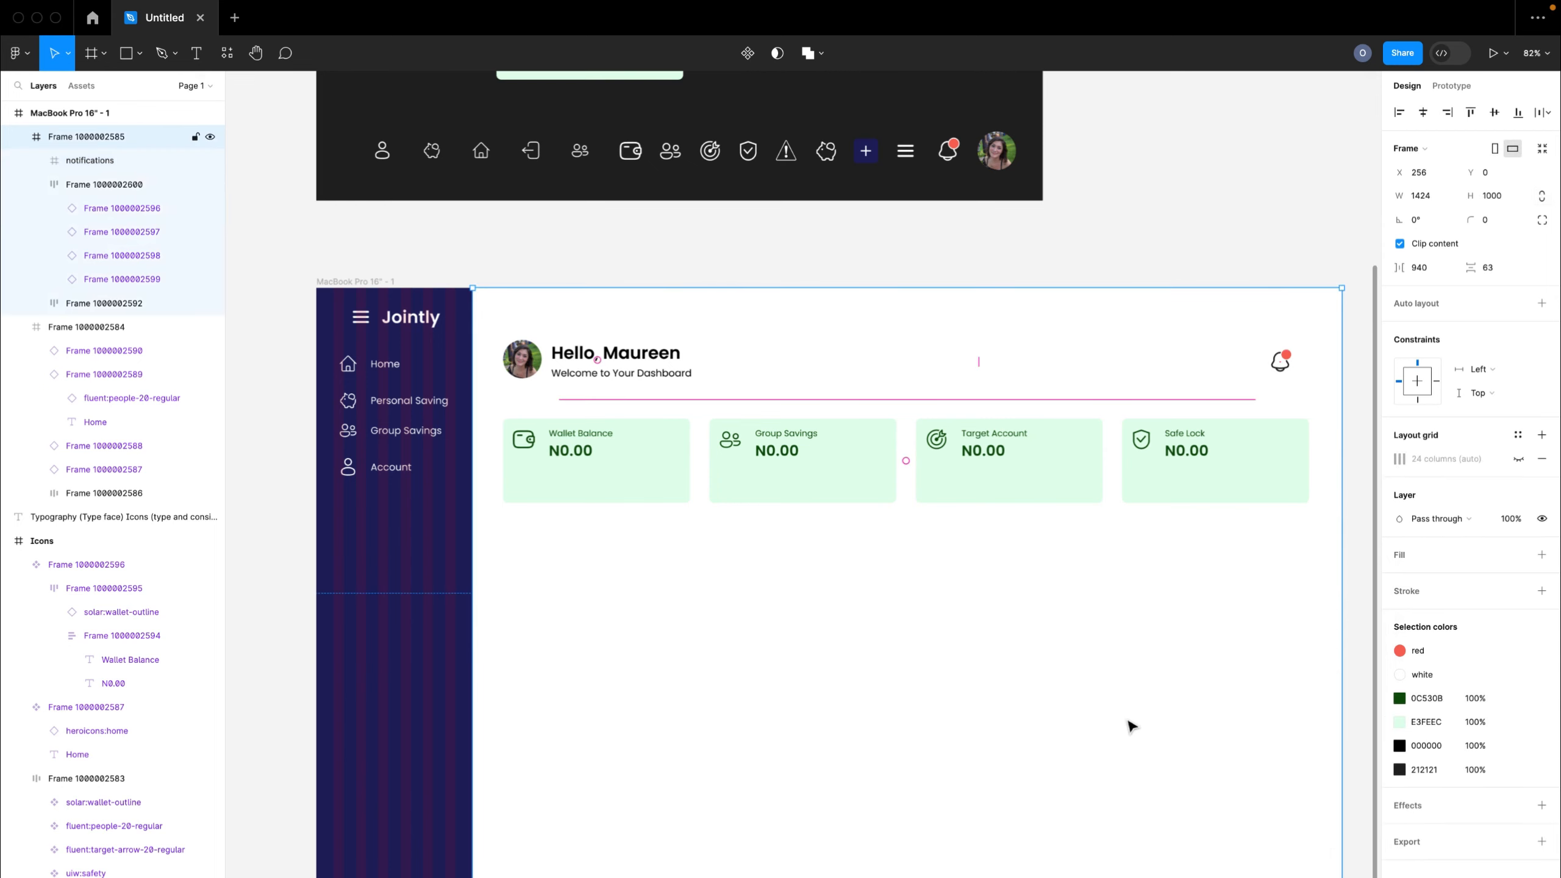
- Combine the greeting block and the notification bell into a horizontal auto layout and align its contents top left
left_click(1280, 364)
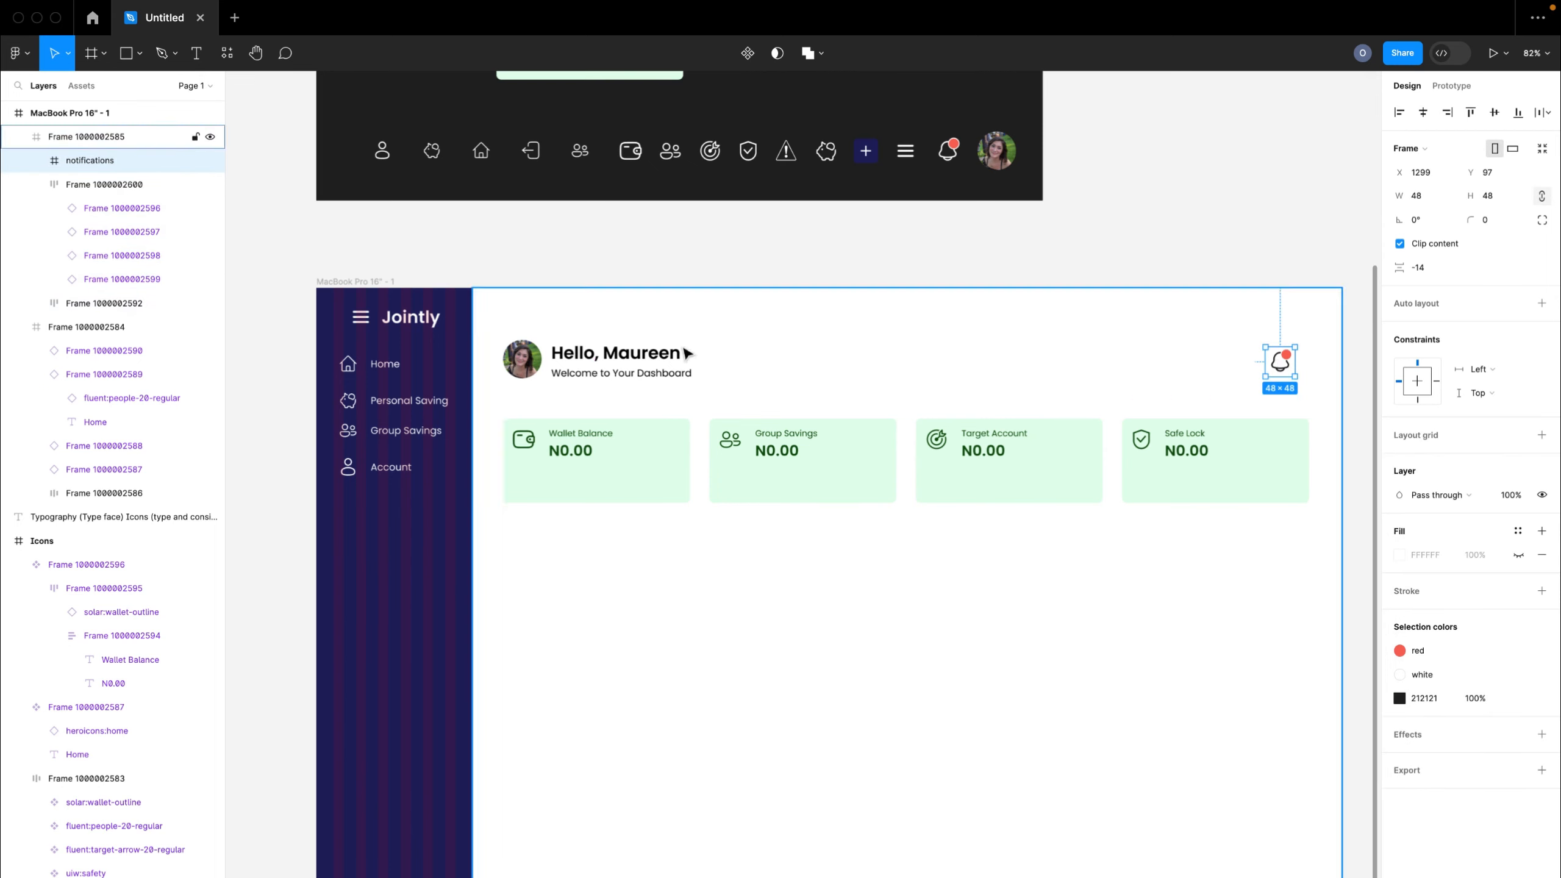
left_click(593, 359, "shift")
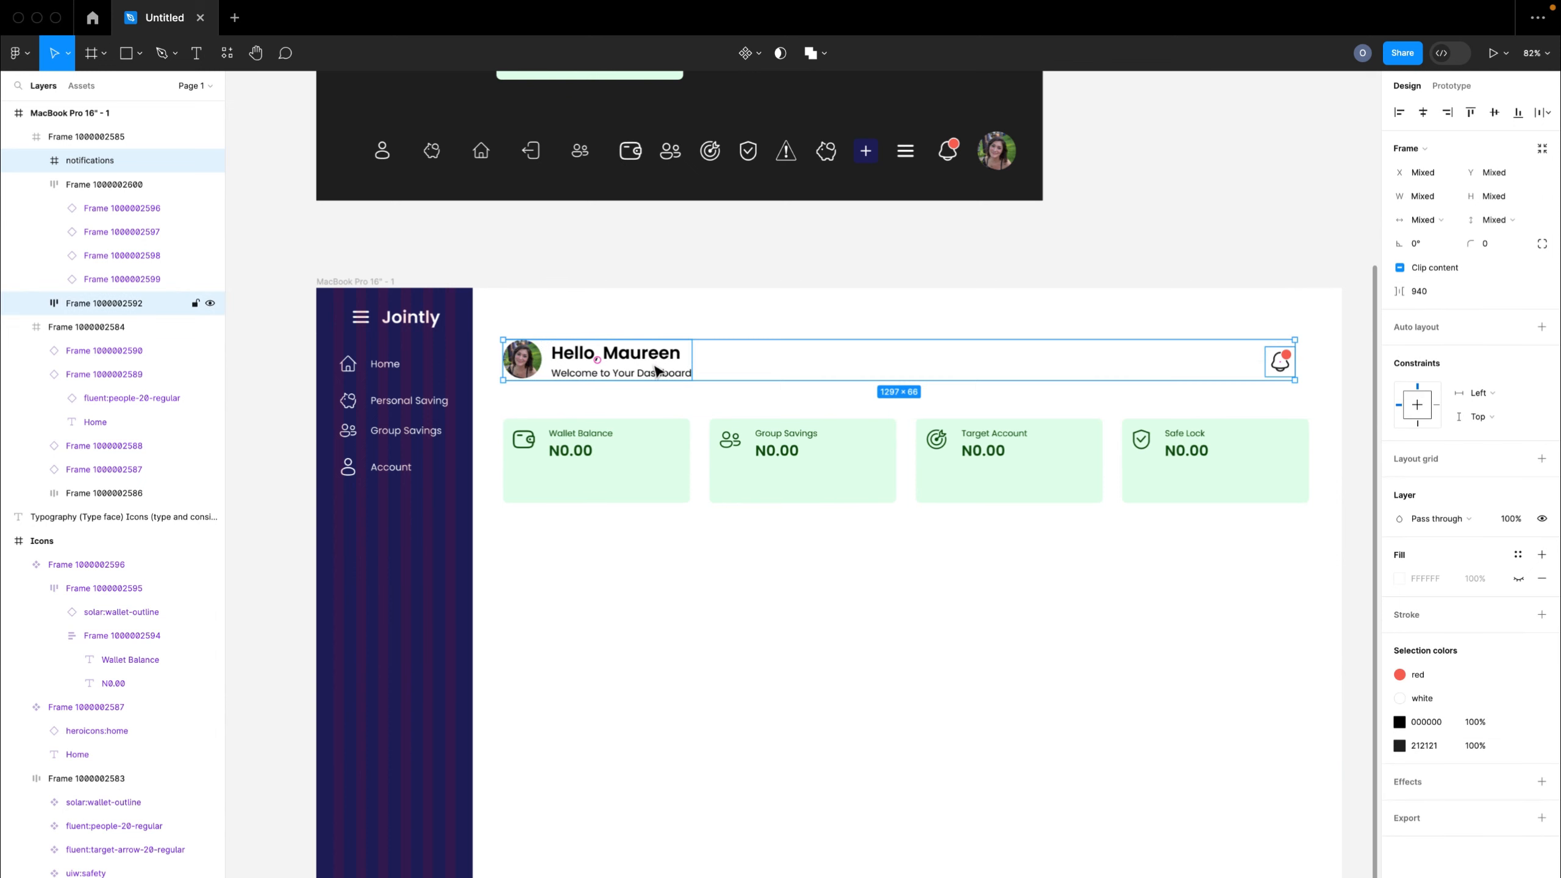
key("shift+a")
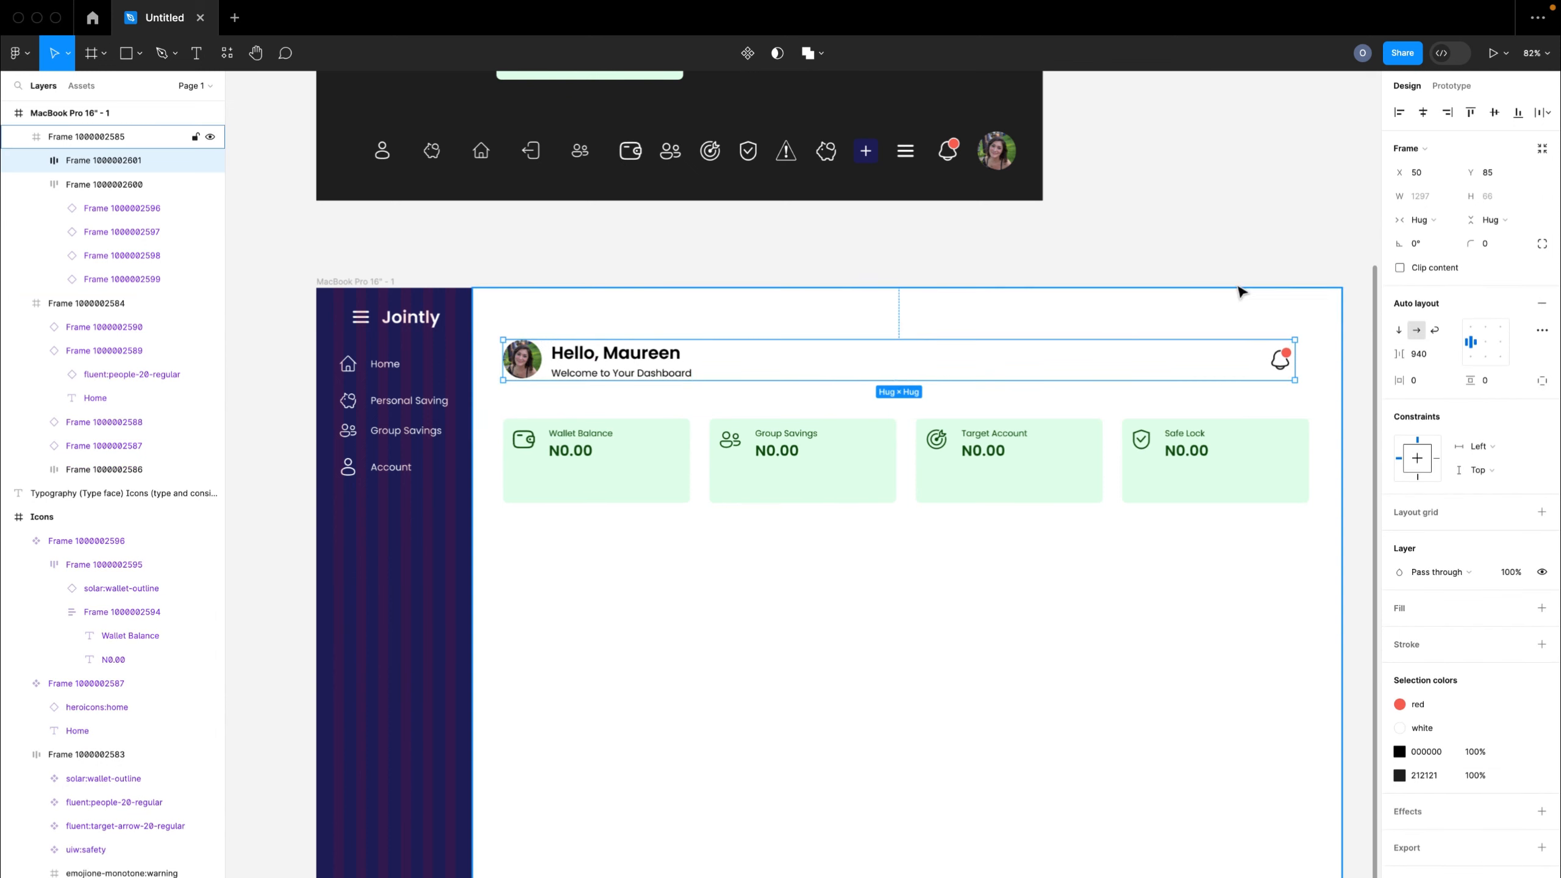
left_click(1471, 328)
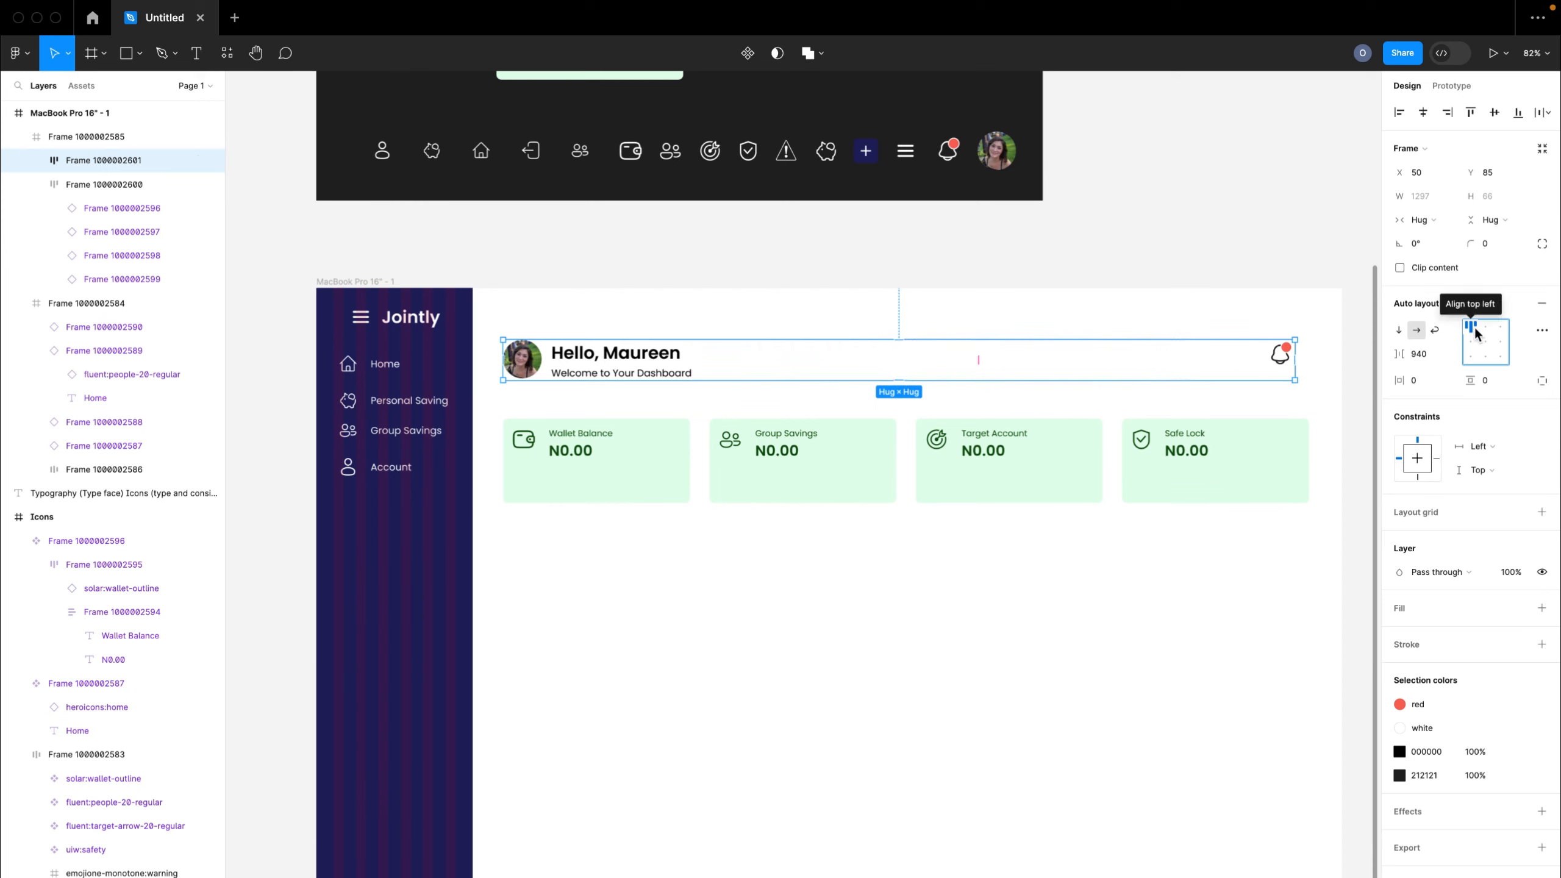
left_click(1194, 624)
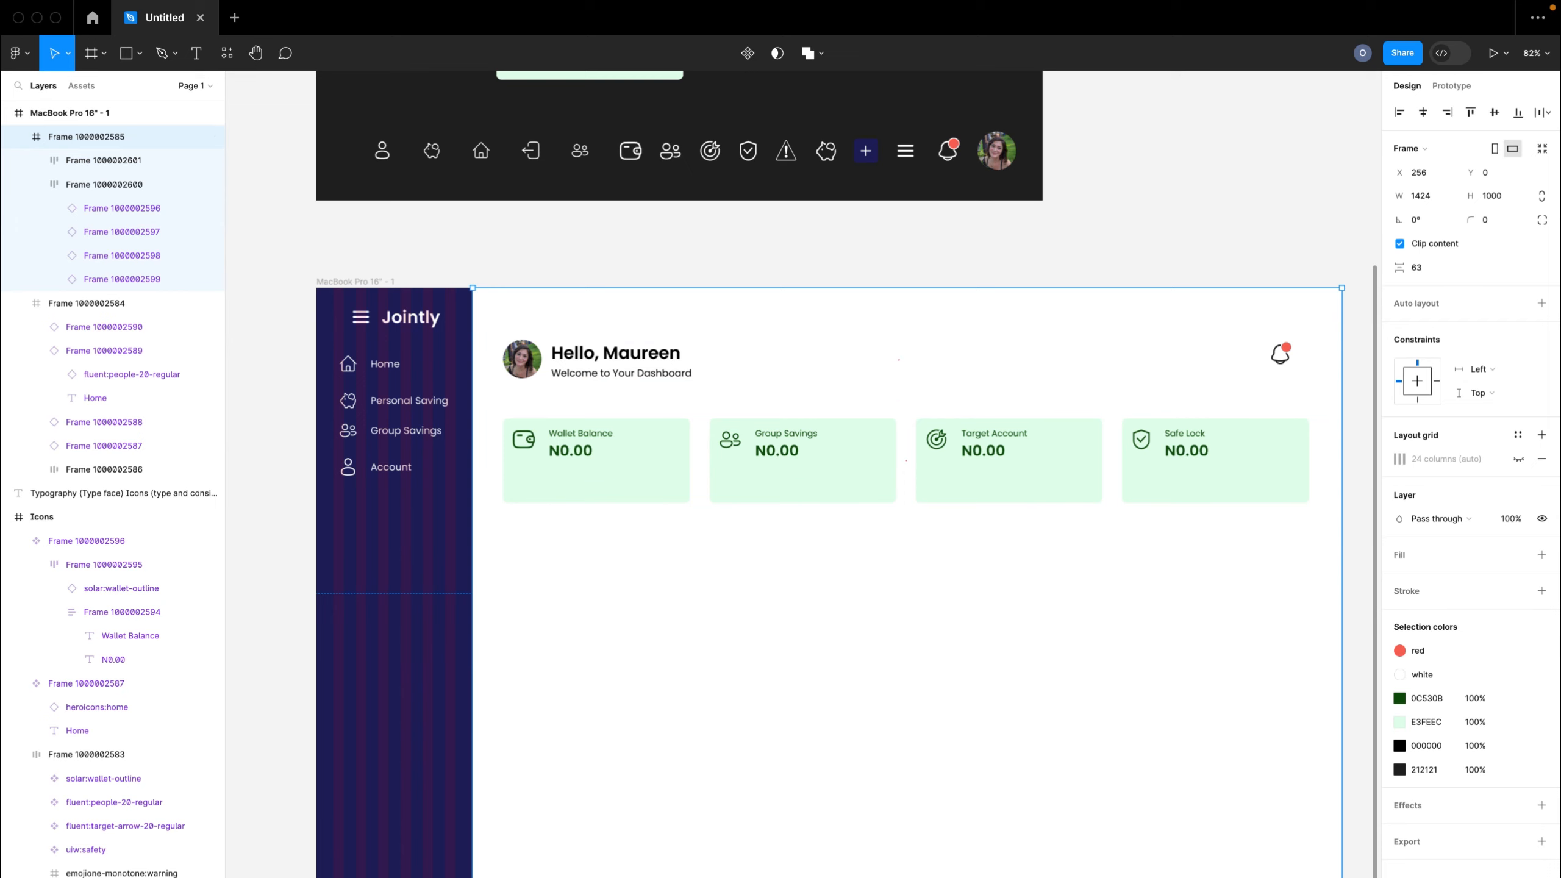
key("Escape")
- Examine the to-do list items and the account setup card in the old MacBook Pro 14" dashboard design
scroll(821, 688, "down", 3)
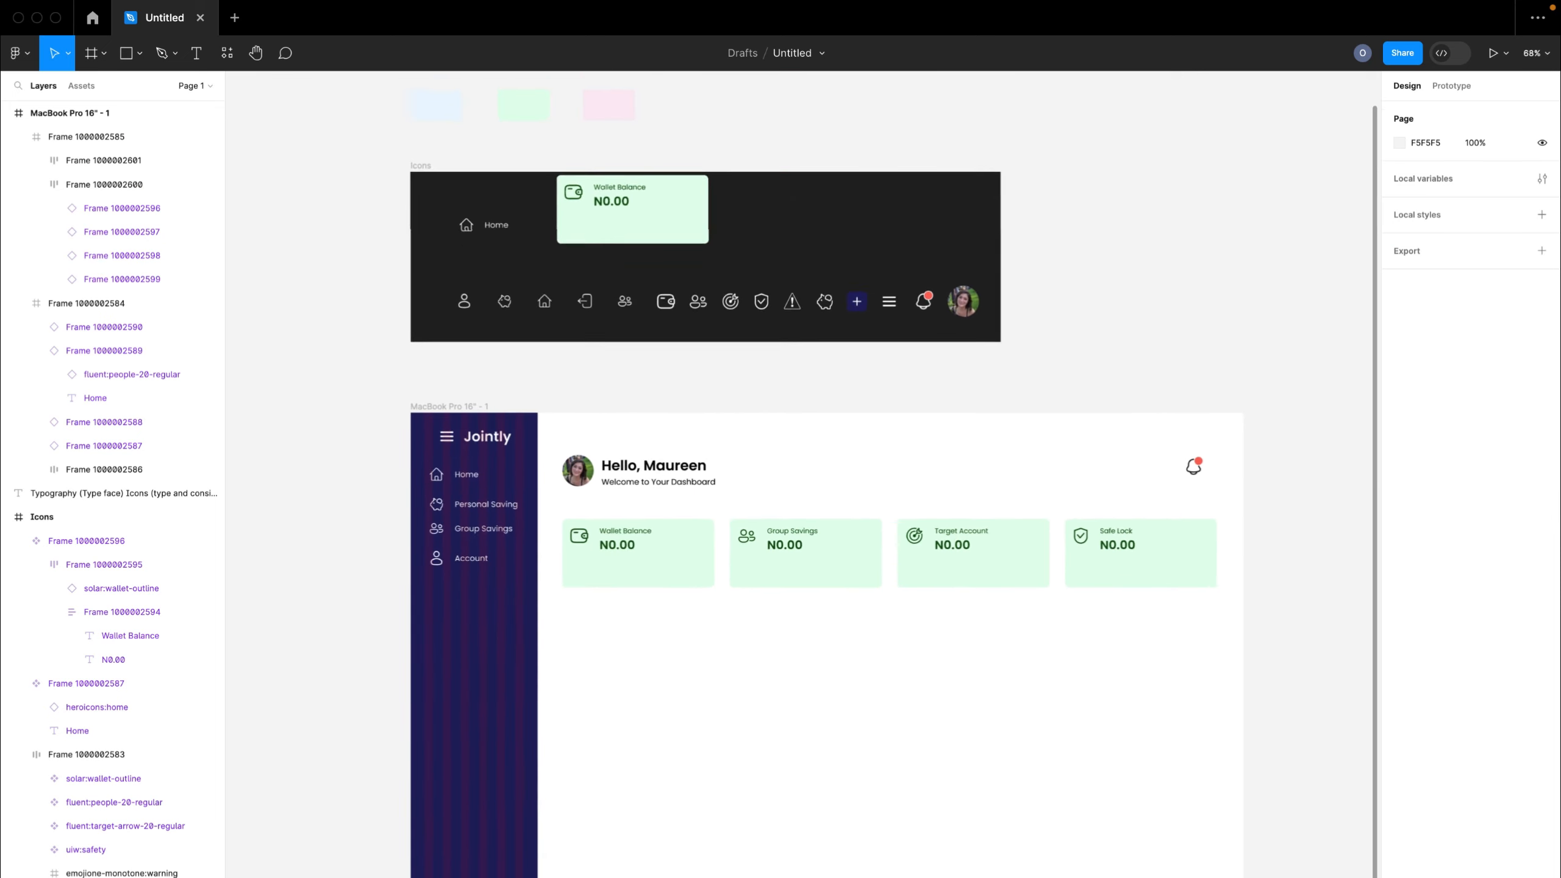
scroll(649, 689, "left", 15)
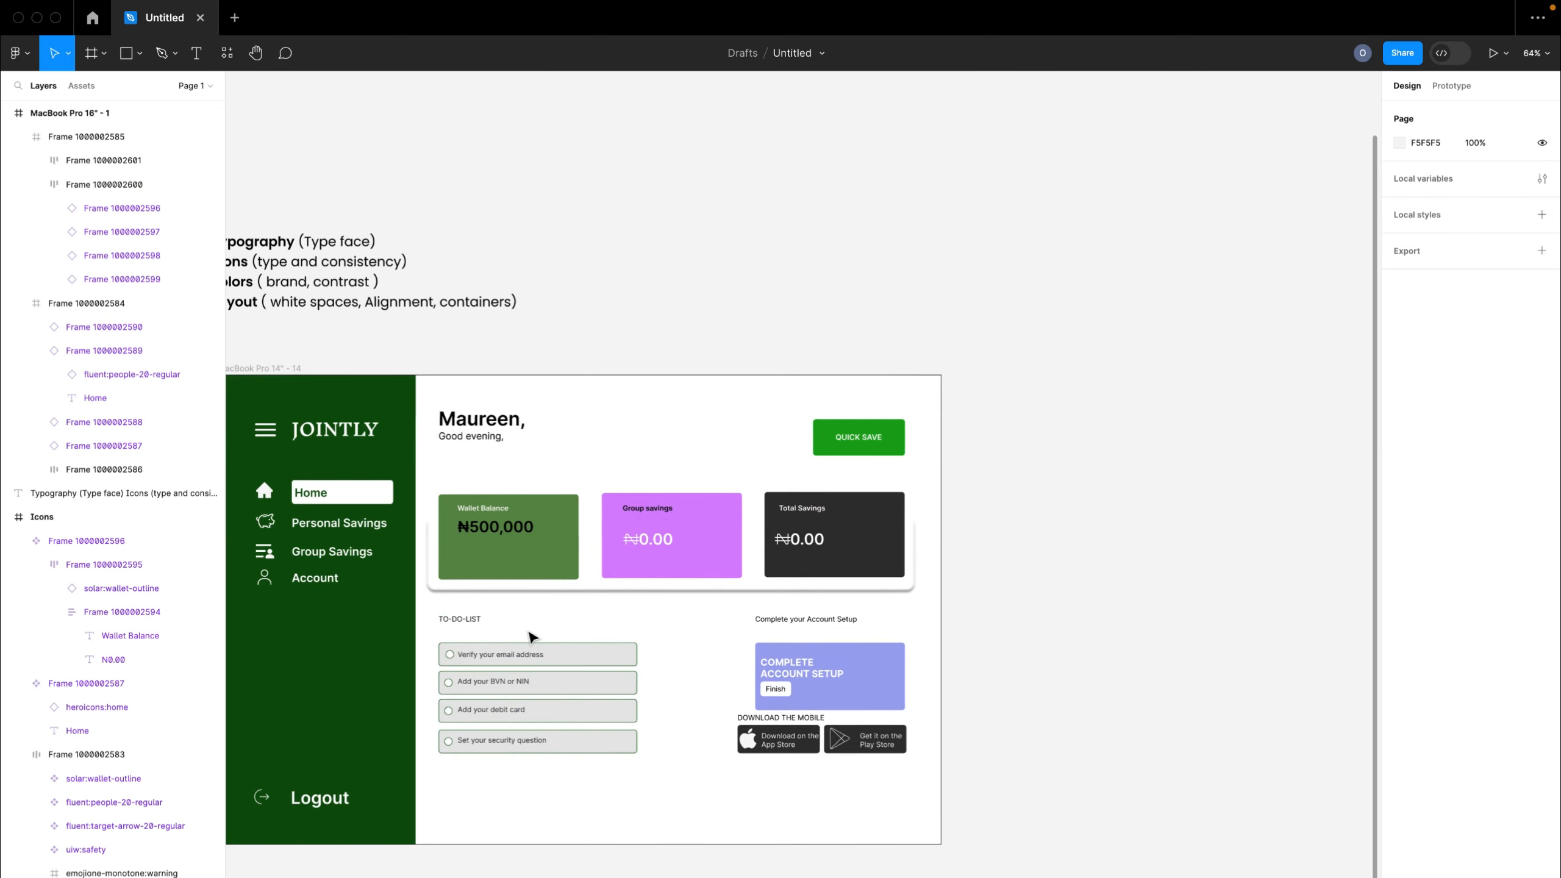
scroll(529, 638, "left", 5)
double_click(580, 642)
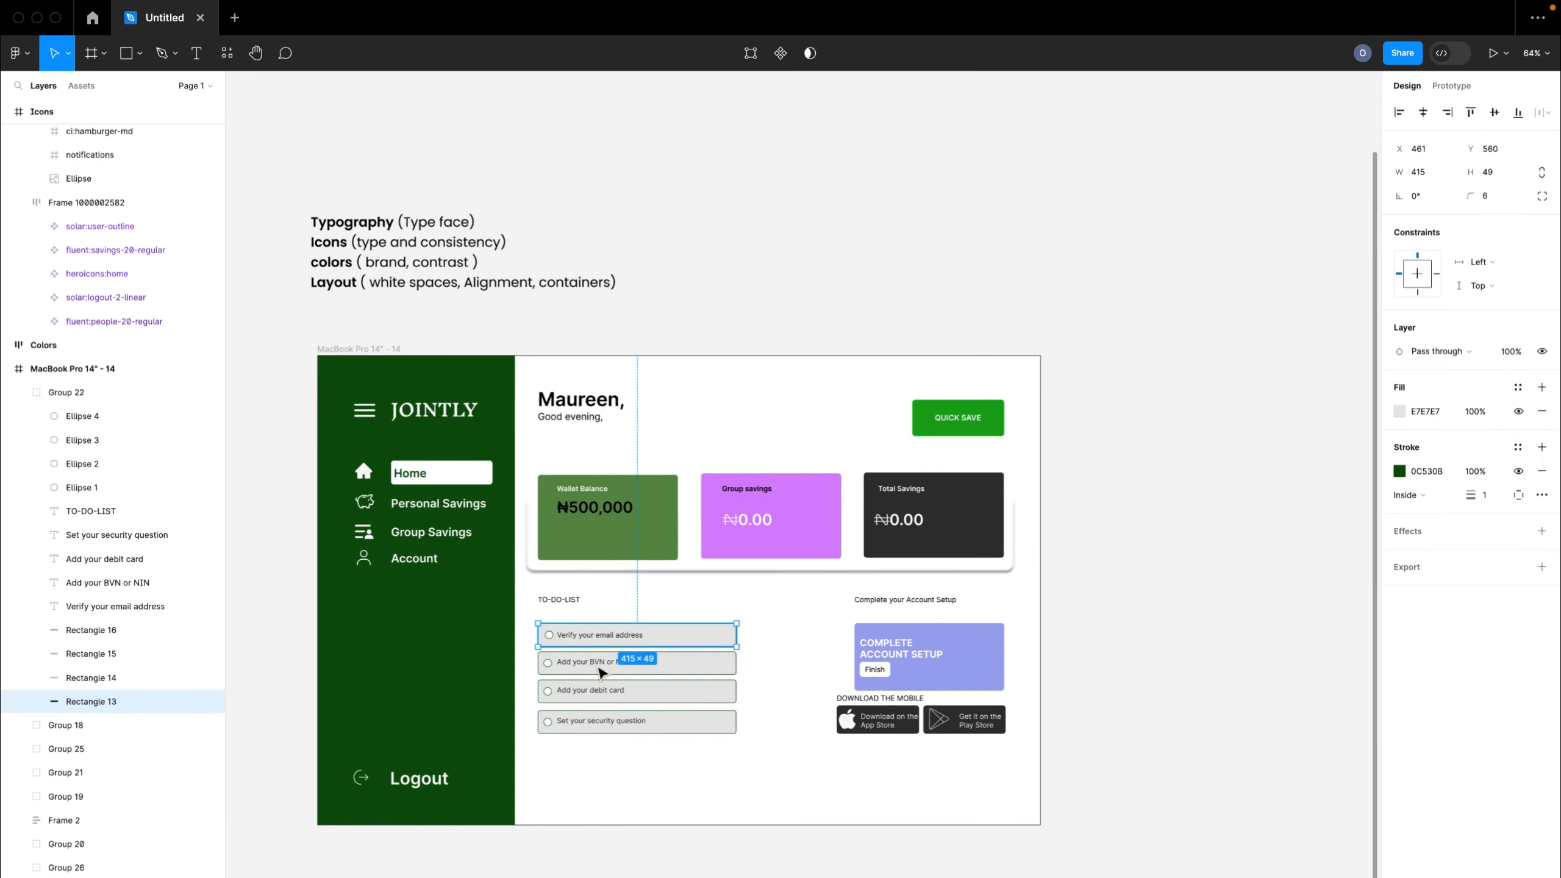
left_click(615, 663)
left_click(630, 691)
left_click(661, 724)
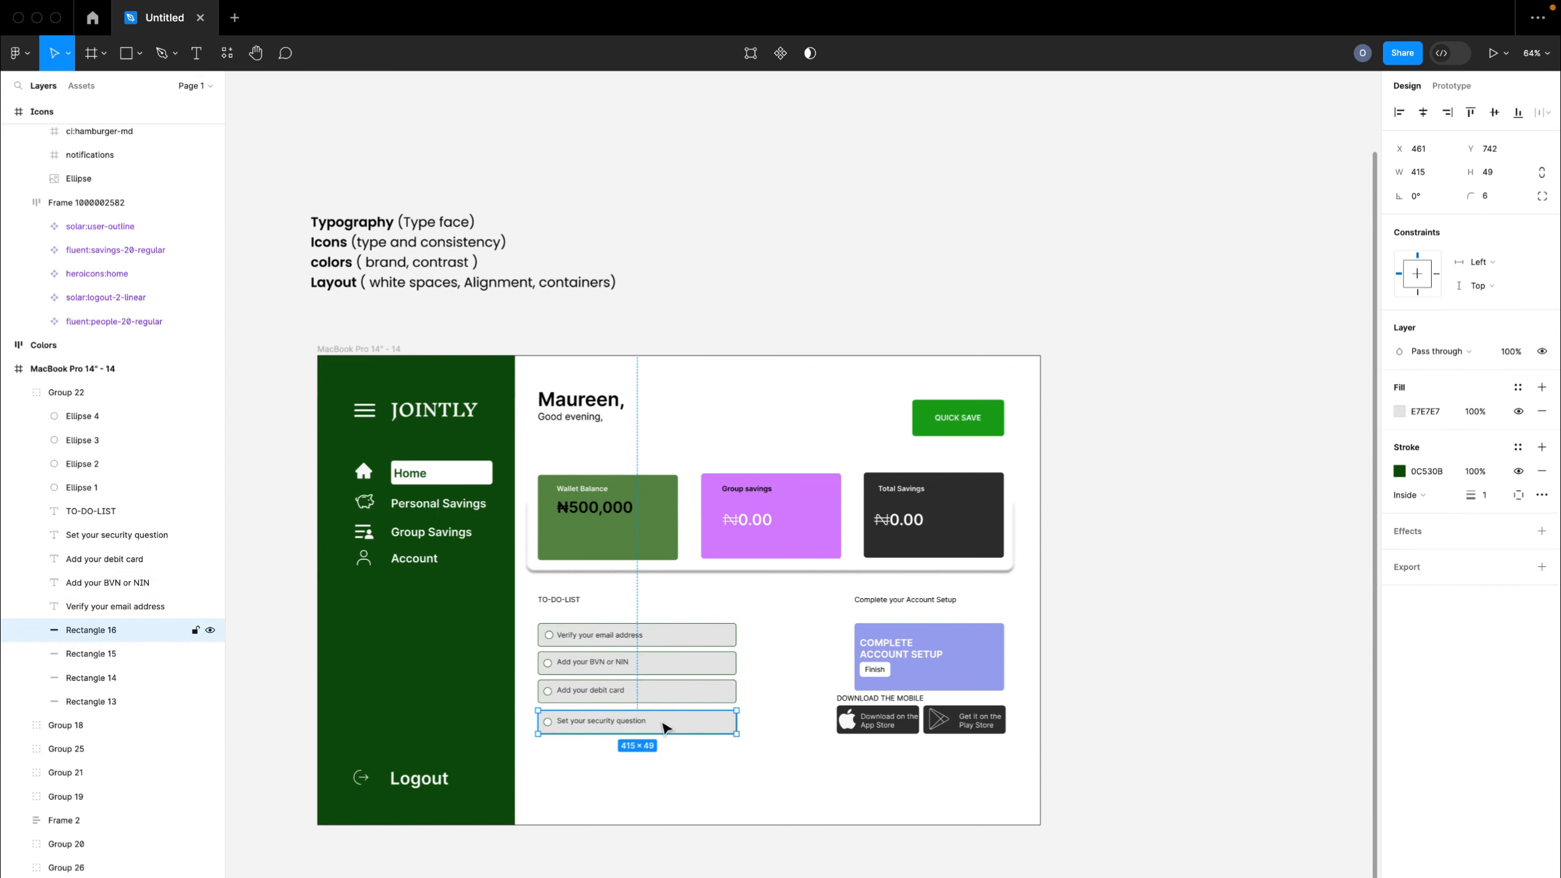
scroll(664, 727, "left", 2)
scroll(662, 722, "up", 3)
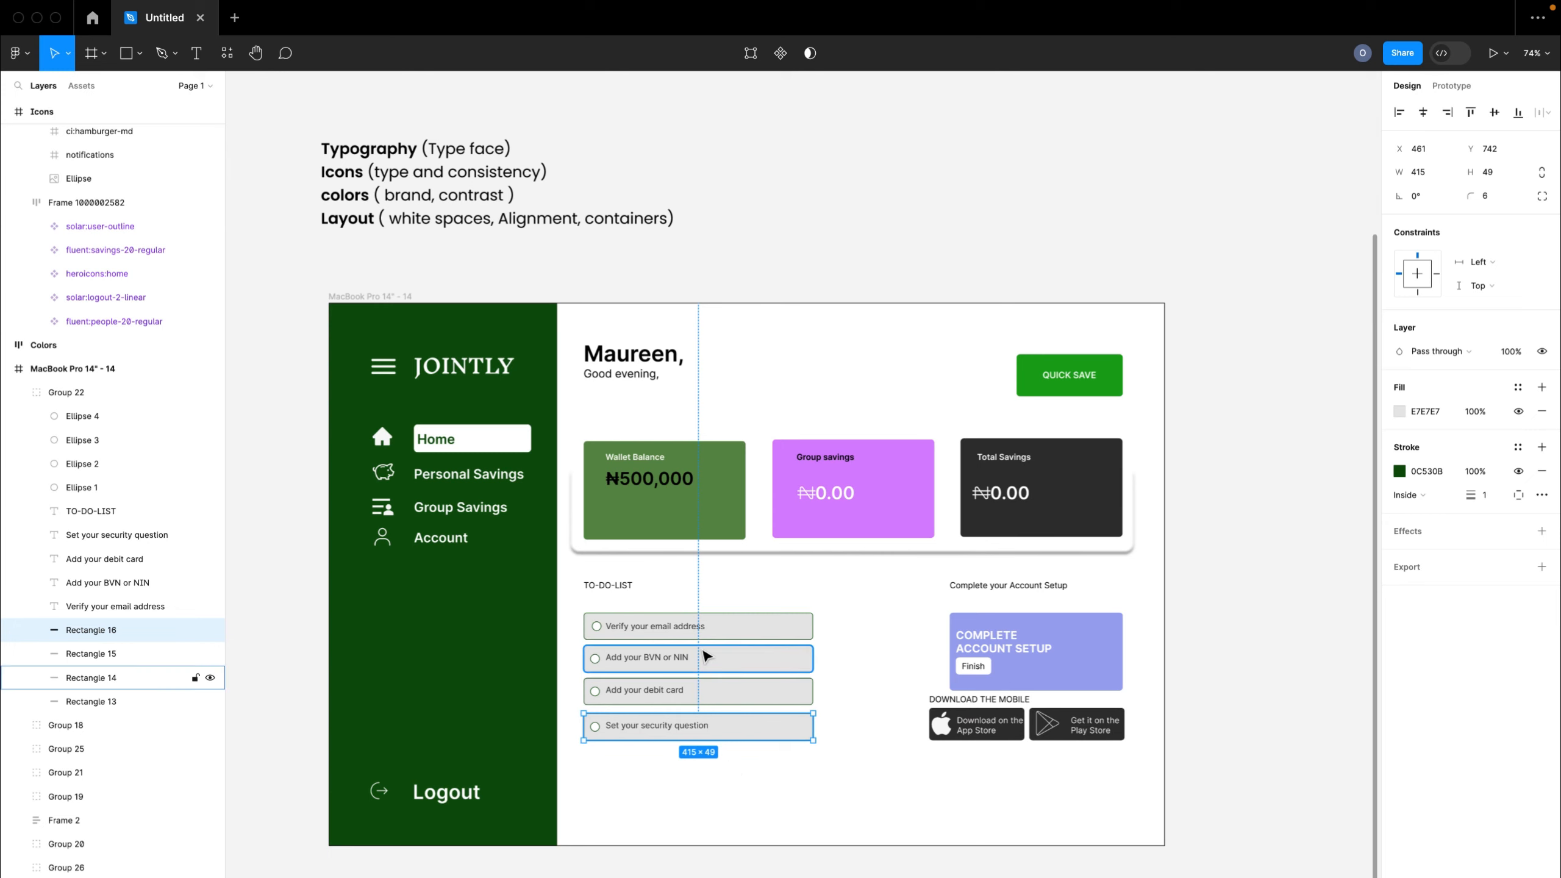
left_click(731, 635)
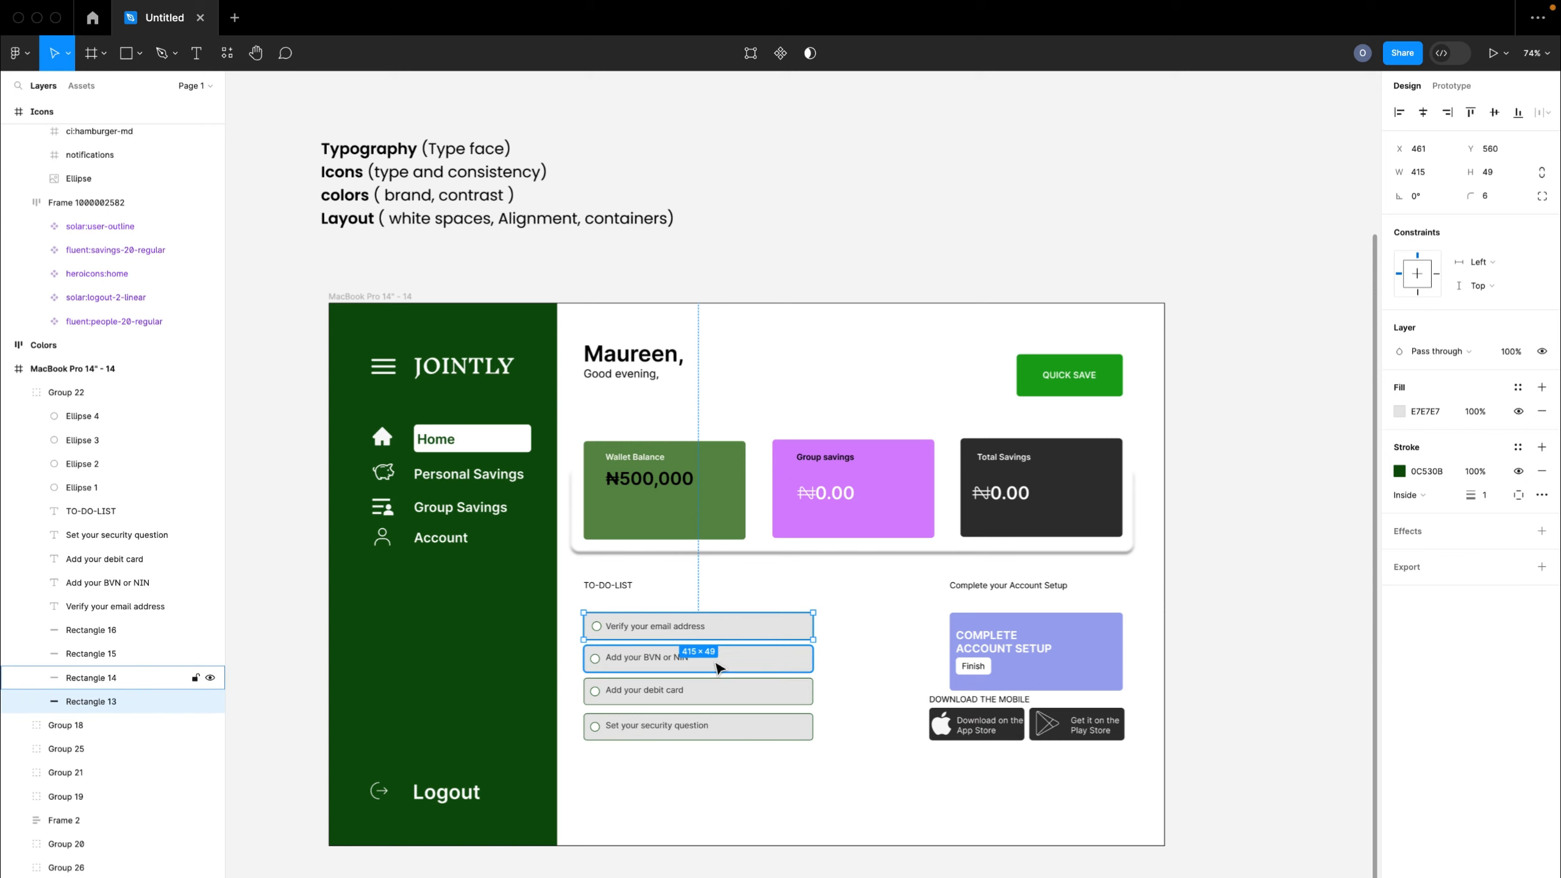
double_click(1017, 651)
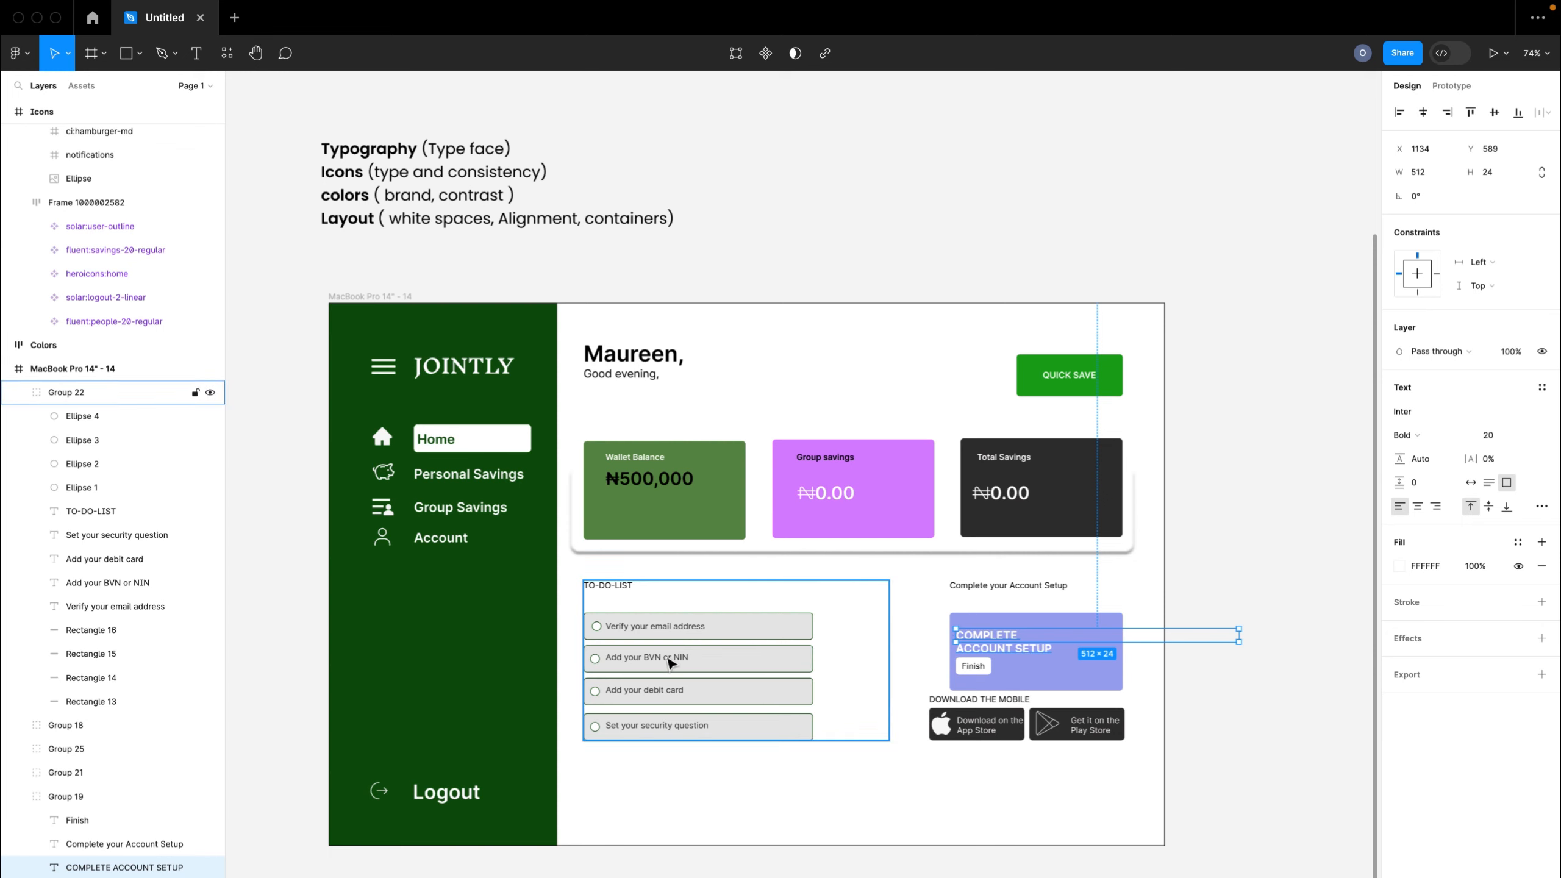
- Add the text "Verify your Account" below the Wallet Balance card in the new dashboard
scroll(690, 658, "down", 5, "ctrl")
scroll(690, 659, "right", 8)
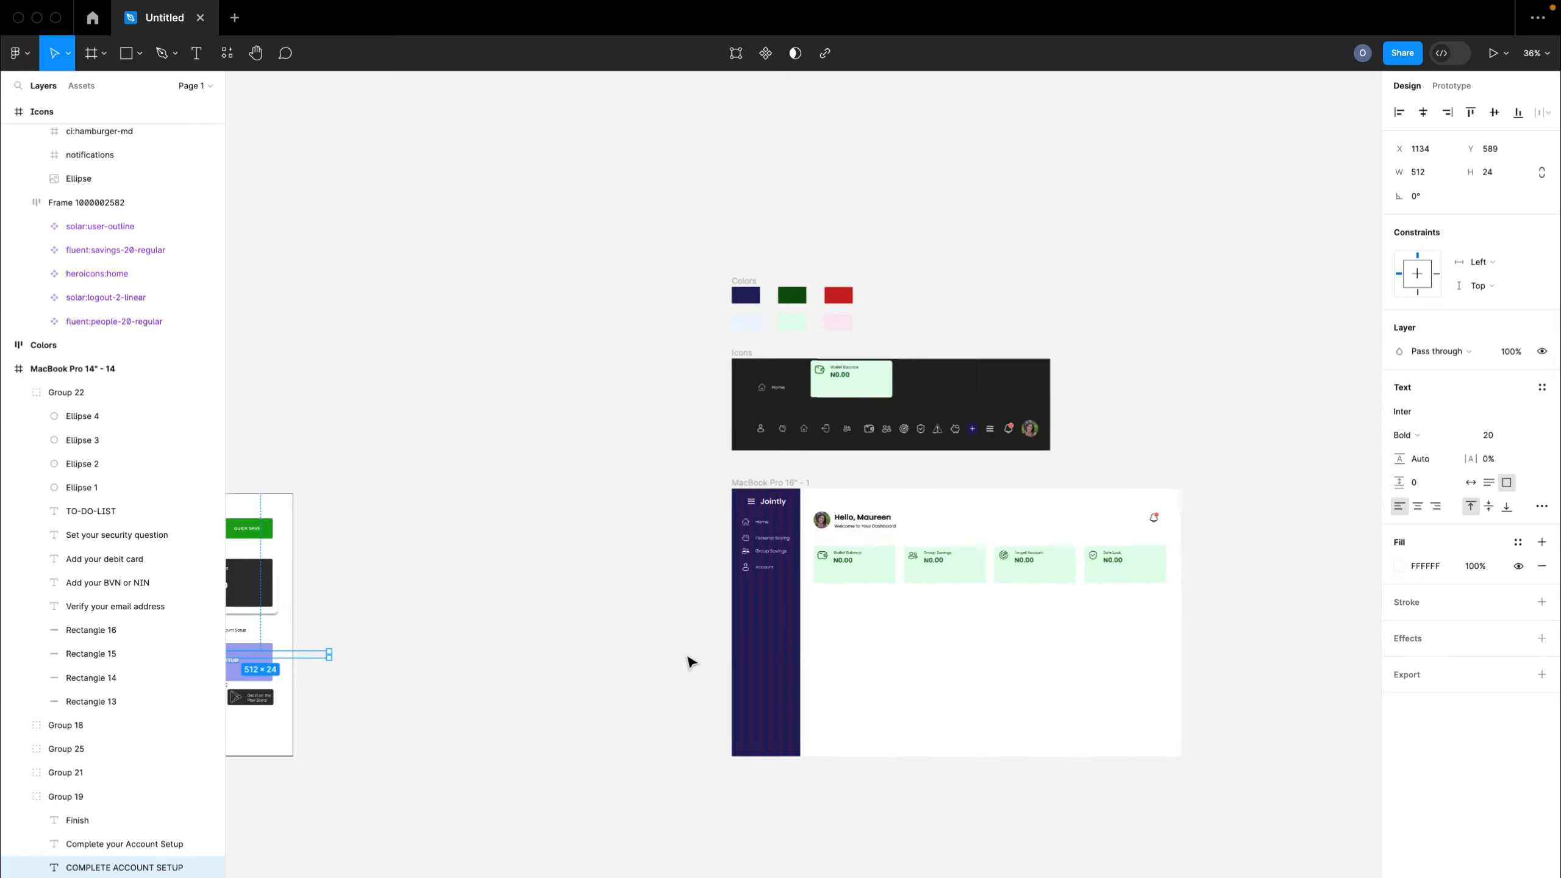
scroll(756, 658, "up", 4, "ctrl")
scroll(718, 617, "up", 3, "ctrl")
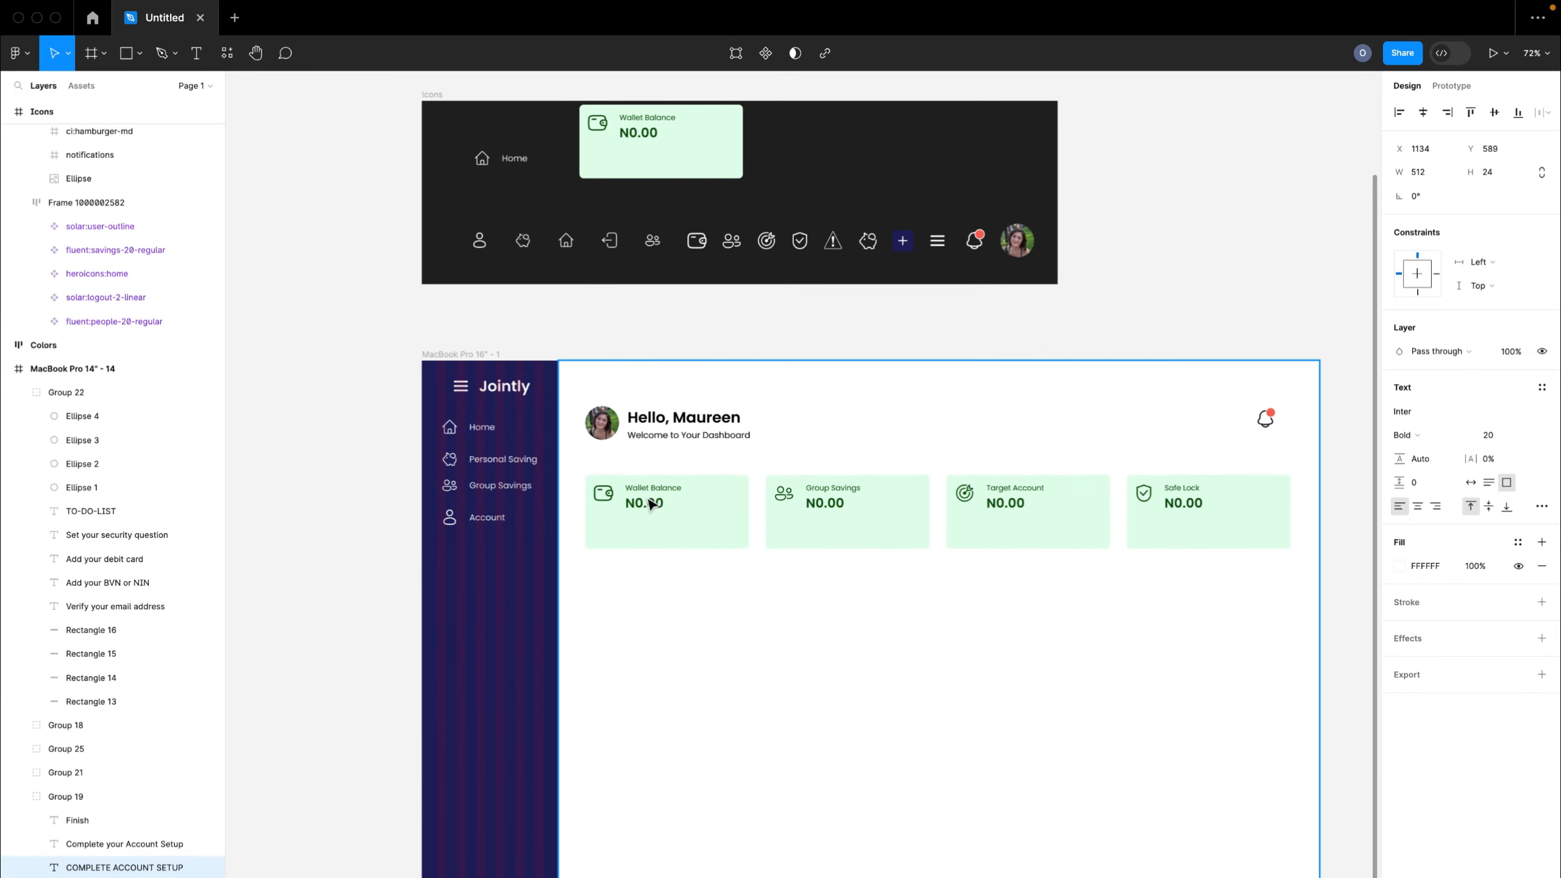
left_click(644, 582)
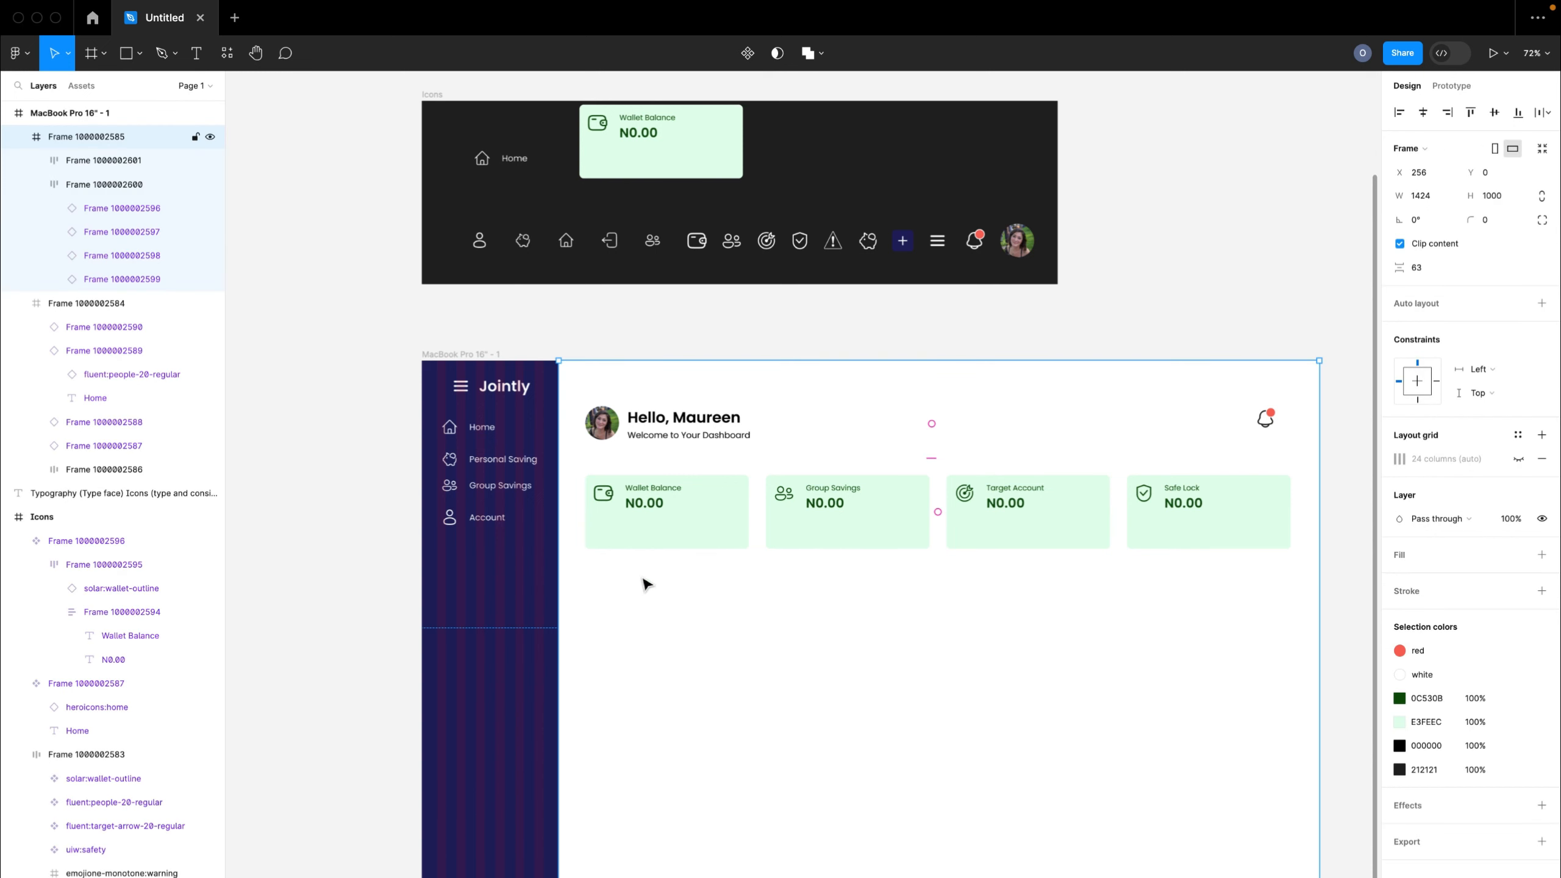
key("t")
left_click(606, 572)
type("Verify")
key("BackSpace")
key("BackSpace")
key("BackSpace")
type("ify")
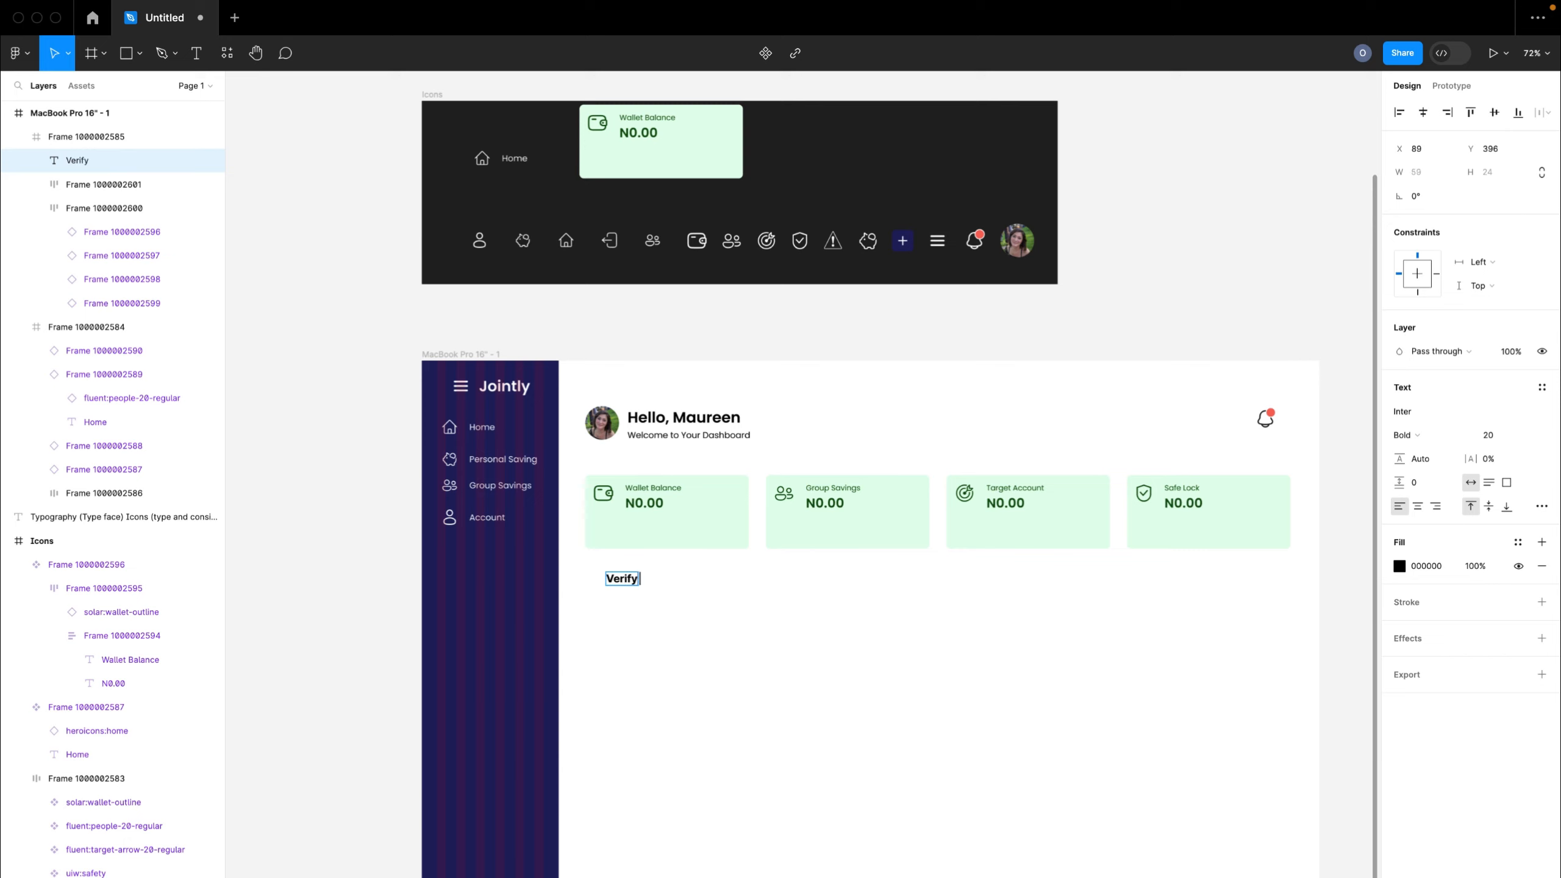
type(" your Account")
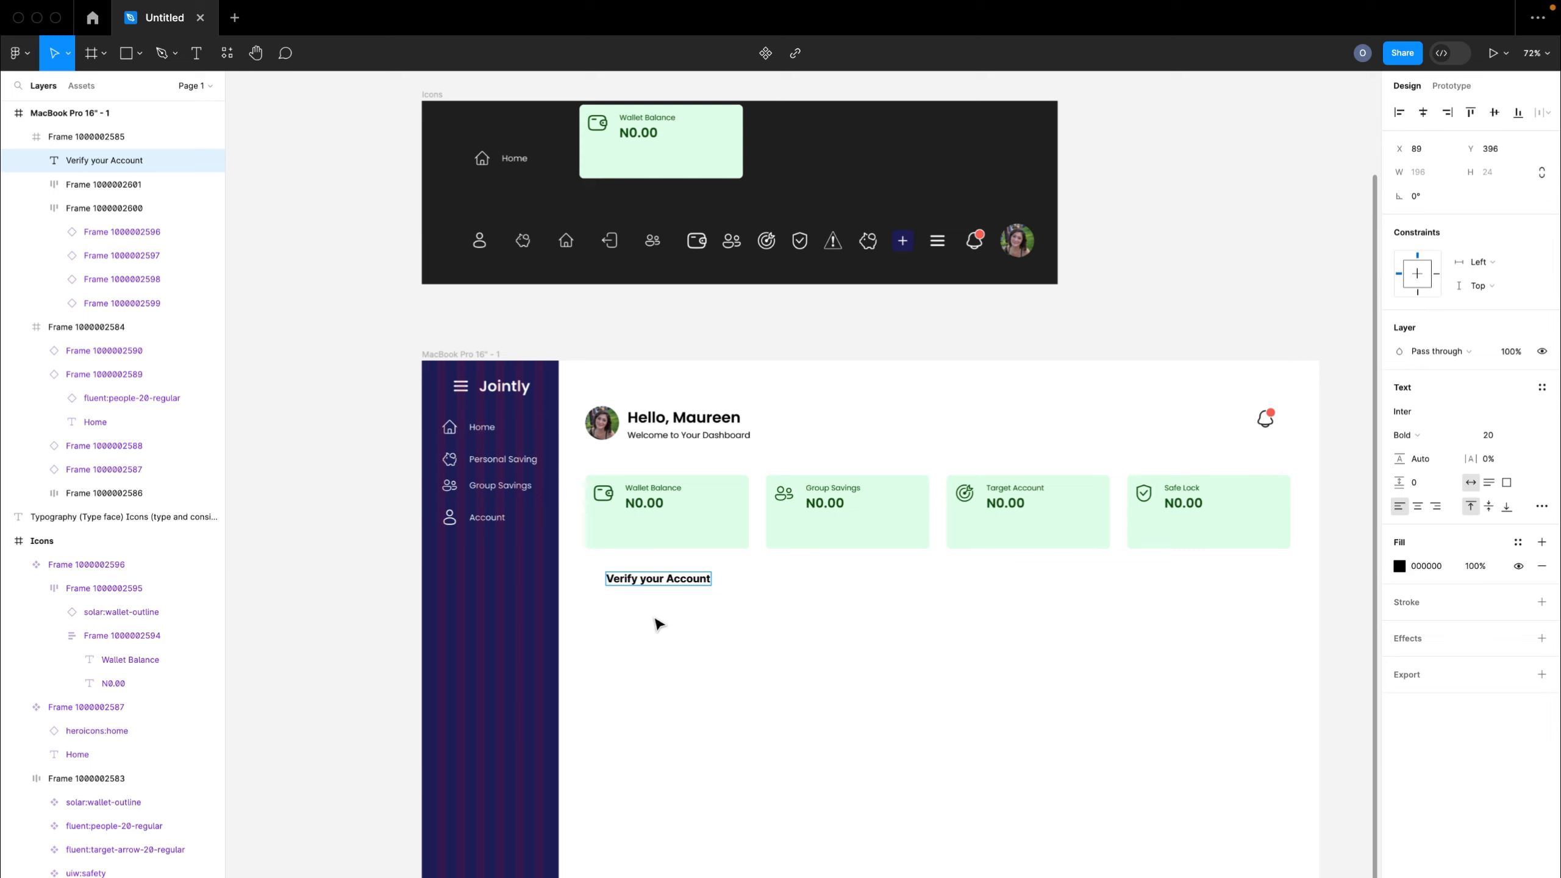
- Set the "Verify your Account" text to size 18 and Medium weight, and shift it to X 129
key("super+a")
left_click(1497, 434)
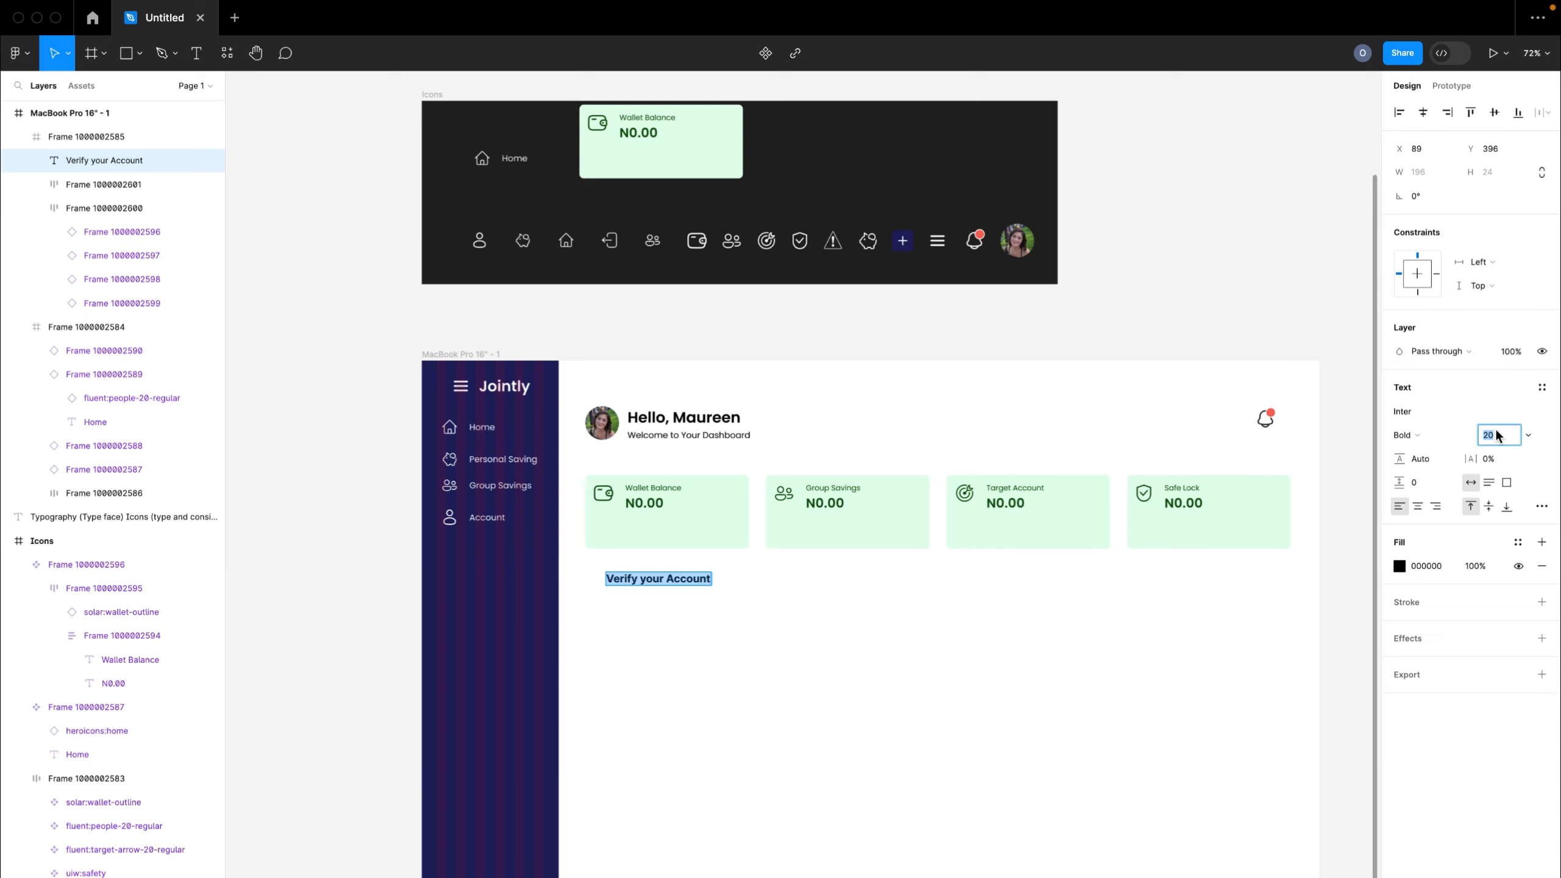
type("18")
key("Return")
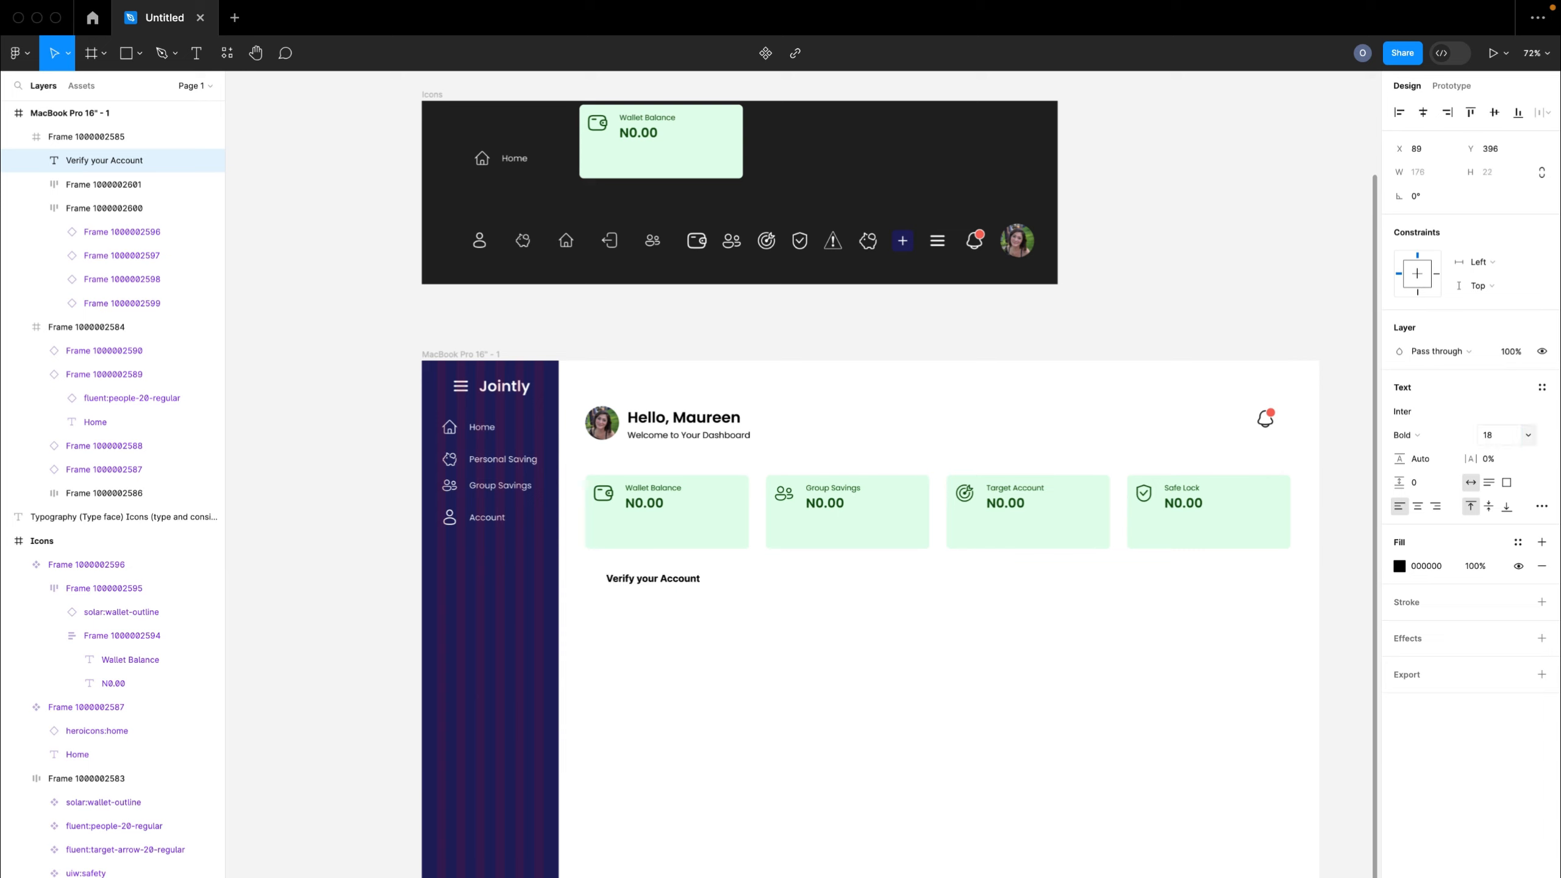
left_click(1407, 434)
left_click(1422, 391)
left_click_drag(662, 587, 720, 528)
- Duplicate the "Verify your Account" text directly beneath it at Y 427 and change the copy to "Add your BVN or NIN"
scroll(679, 577, "up", 5)
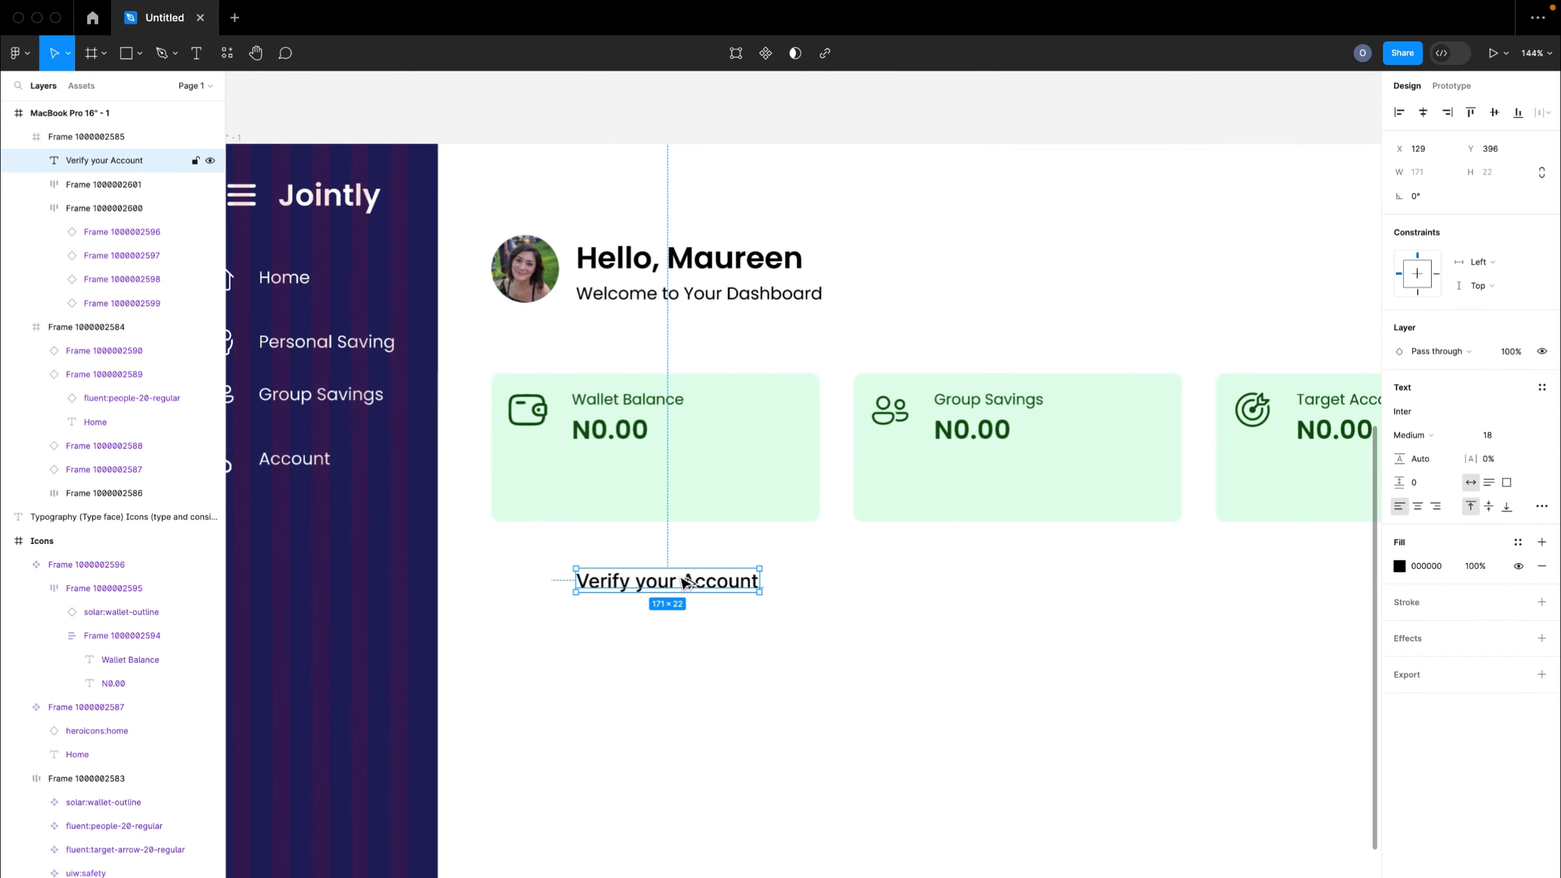
left_click_drag(681, 578, 684, 621, "alt")
double_click(684, 615)
type("Add your V")
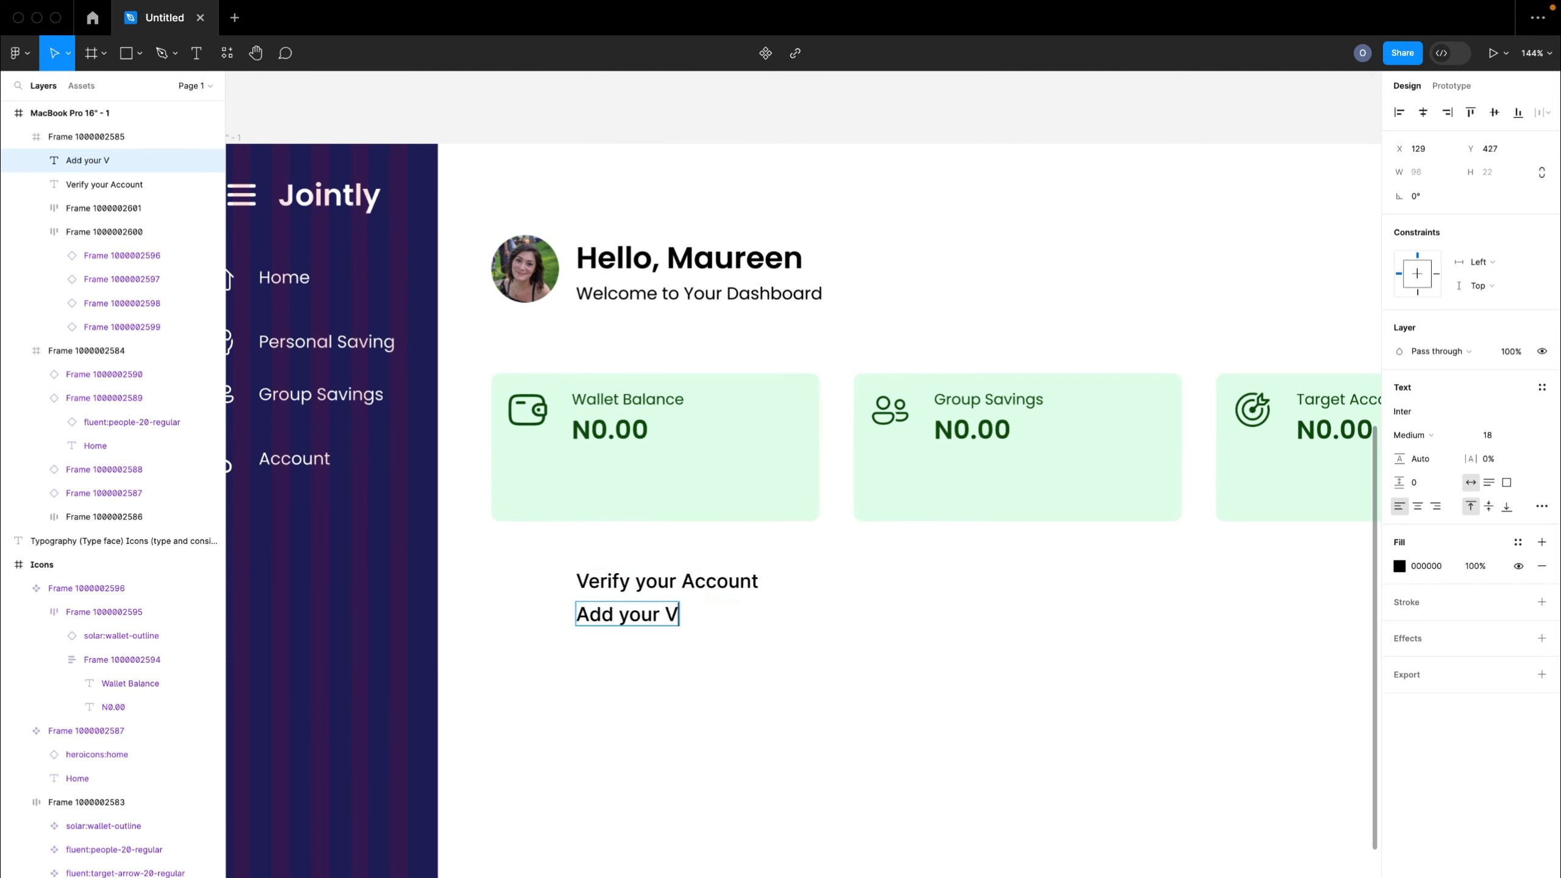
key("BackSpace")
type("BVN or NIN")
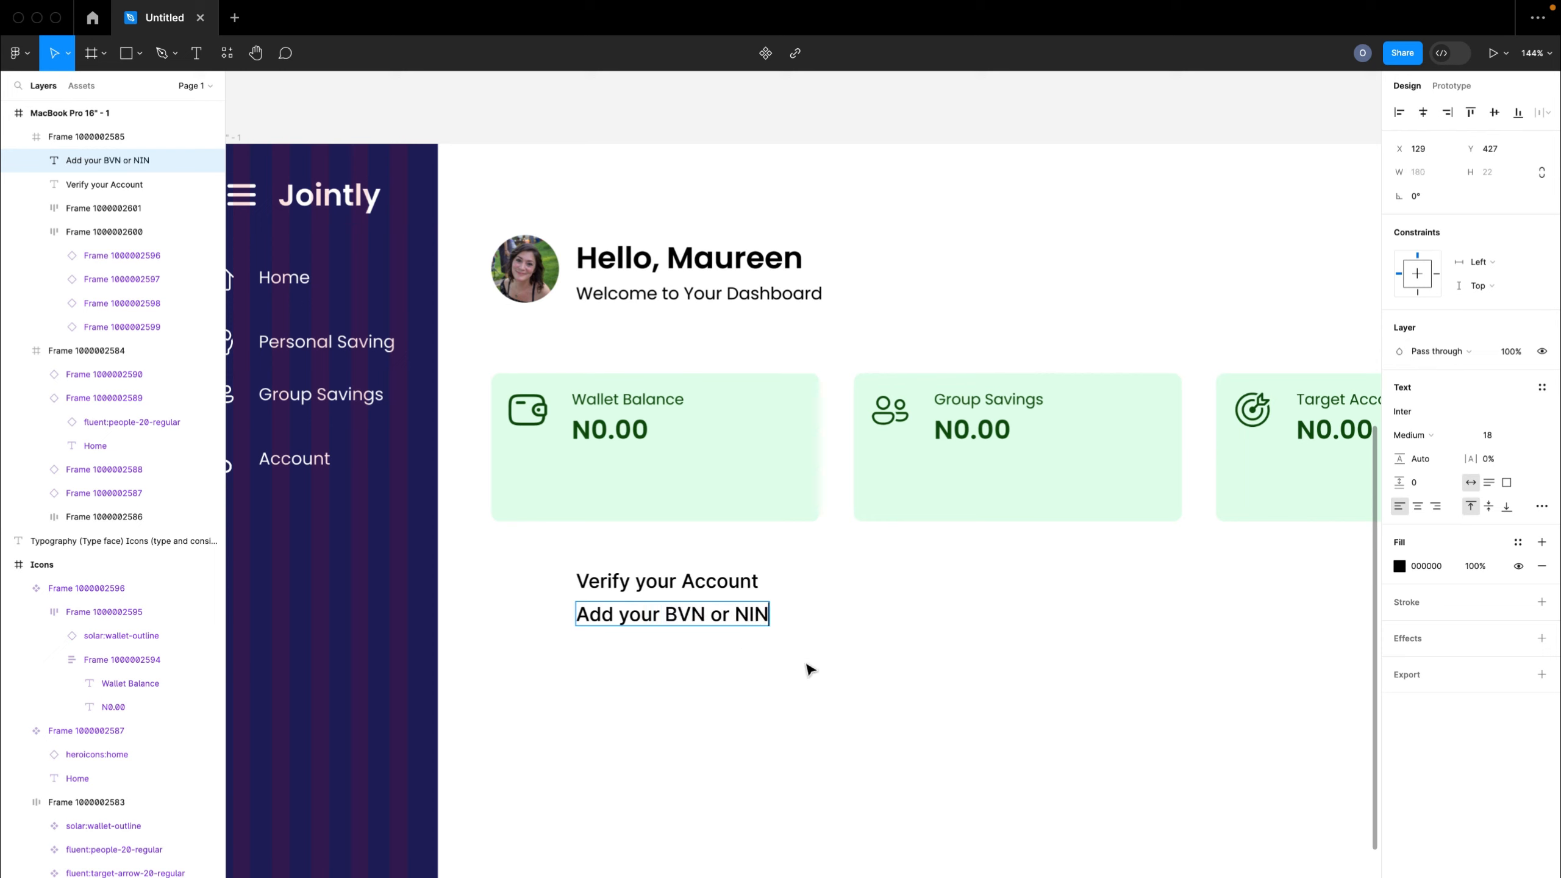
type("A")
key("BackSpace")
- Set the font size of the "Add your BVN or NIN" text to 14
key("super+a")
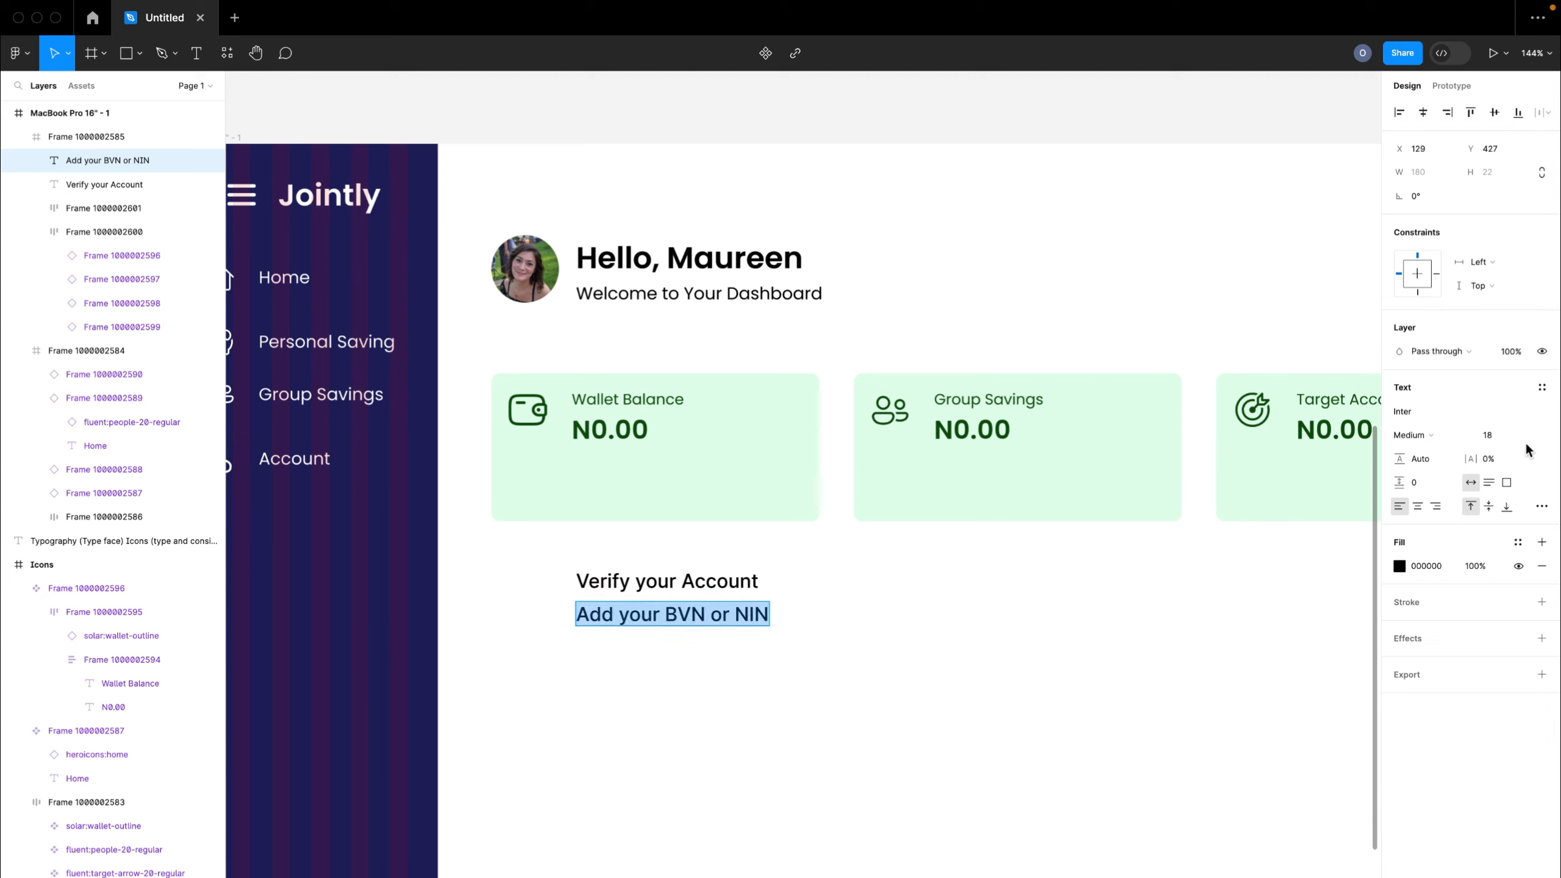
left_click(1501, 435)
type("14")
key("Return")
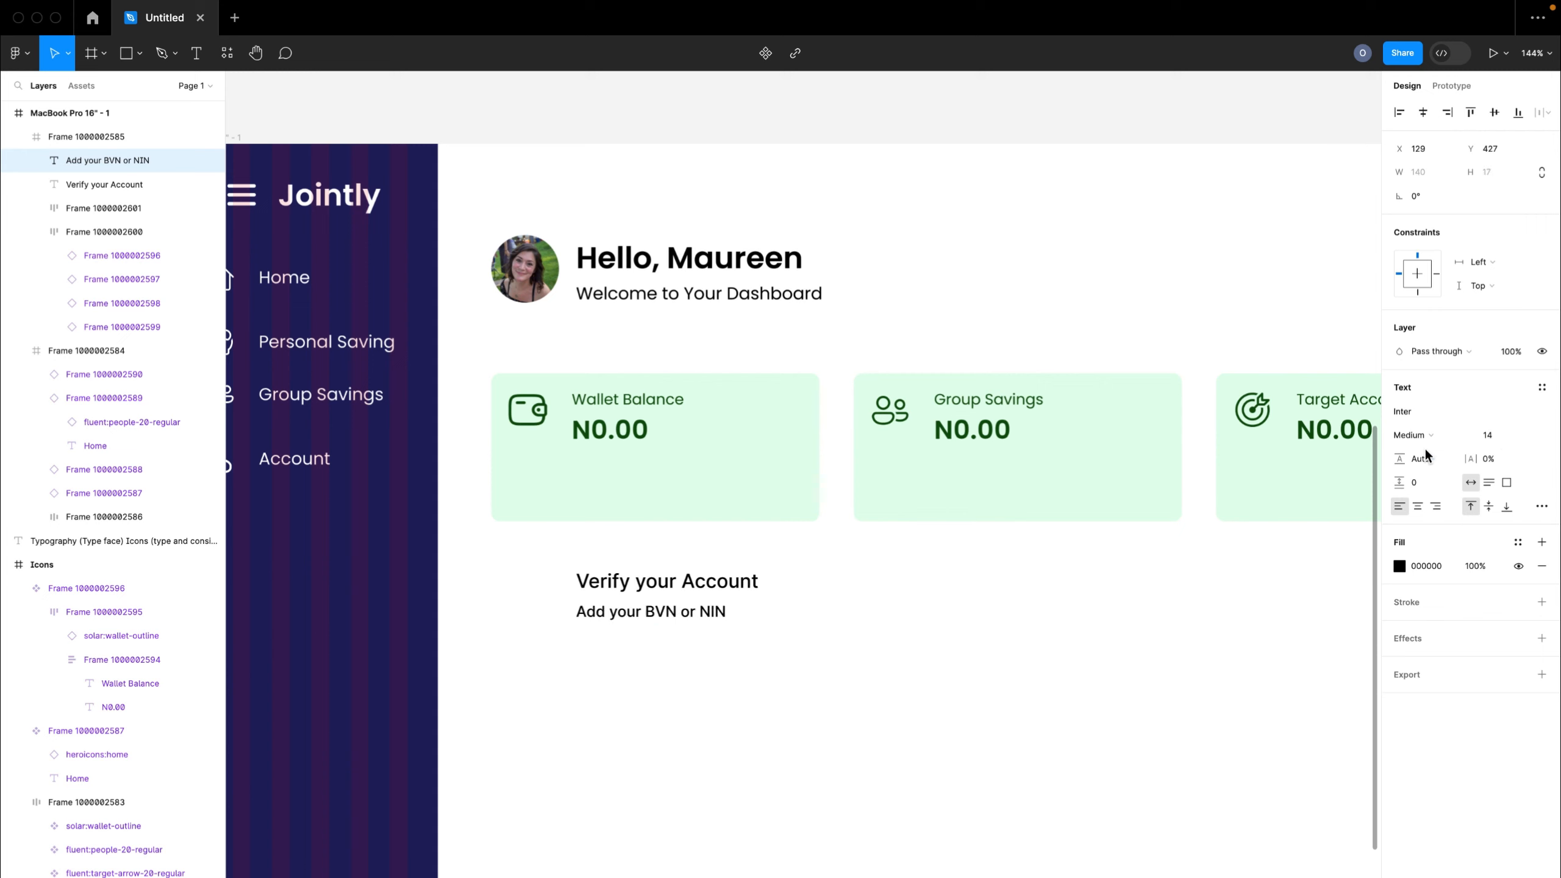
- Set "Add your BVN or NIN" to Light weight and wrap it with "Verify your Account" in a vertical auto layout
left_click(1433, 433)
left_click(1432, 395)
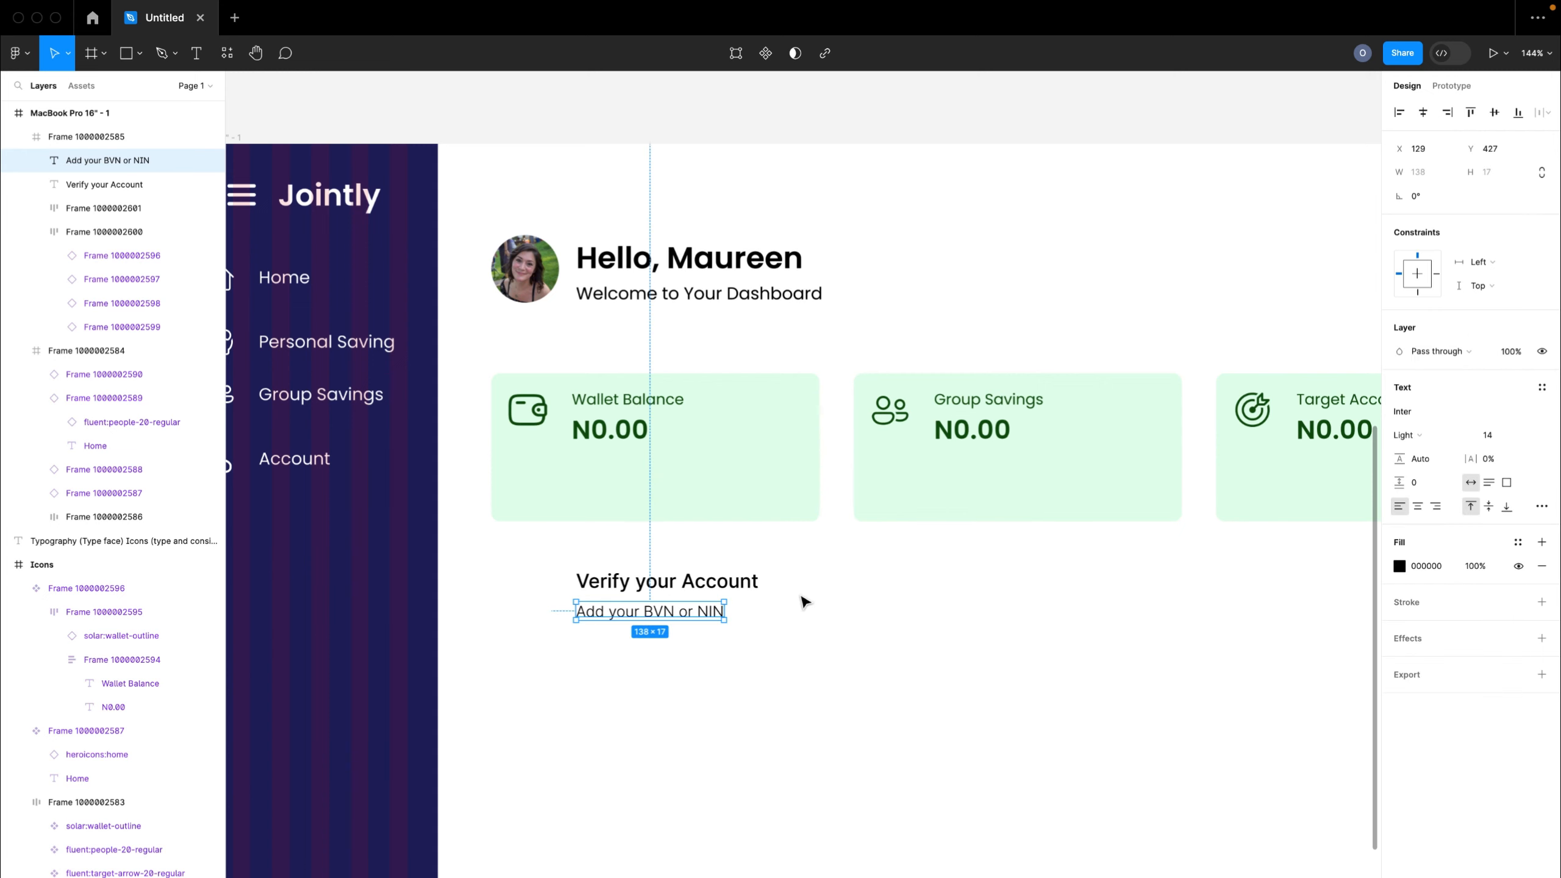
left_click(726, 593, "shift")
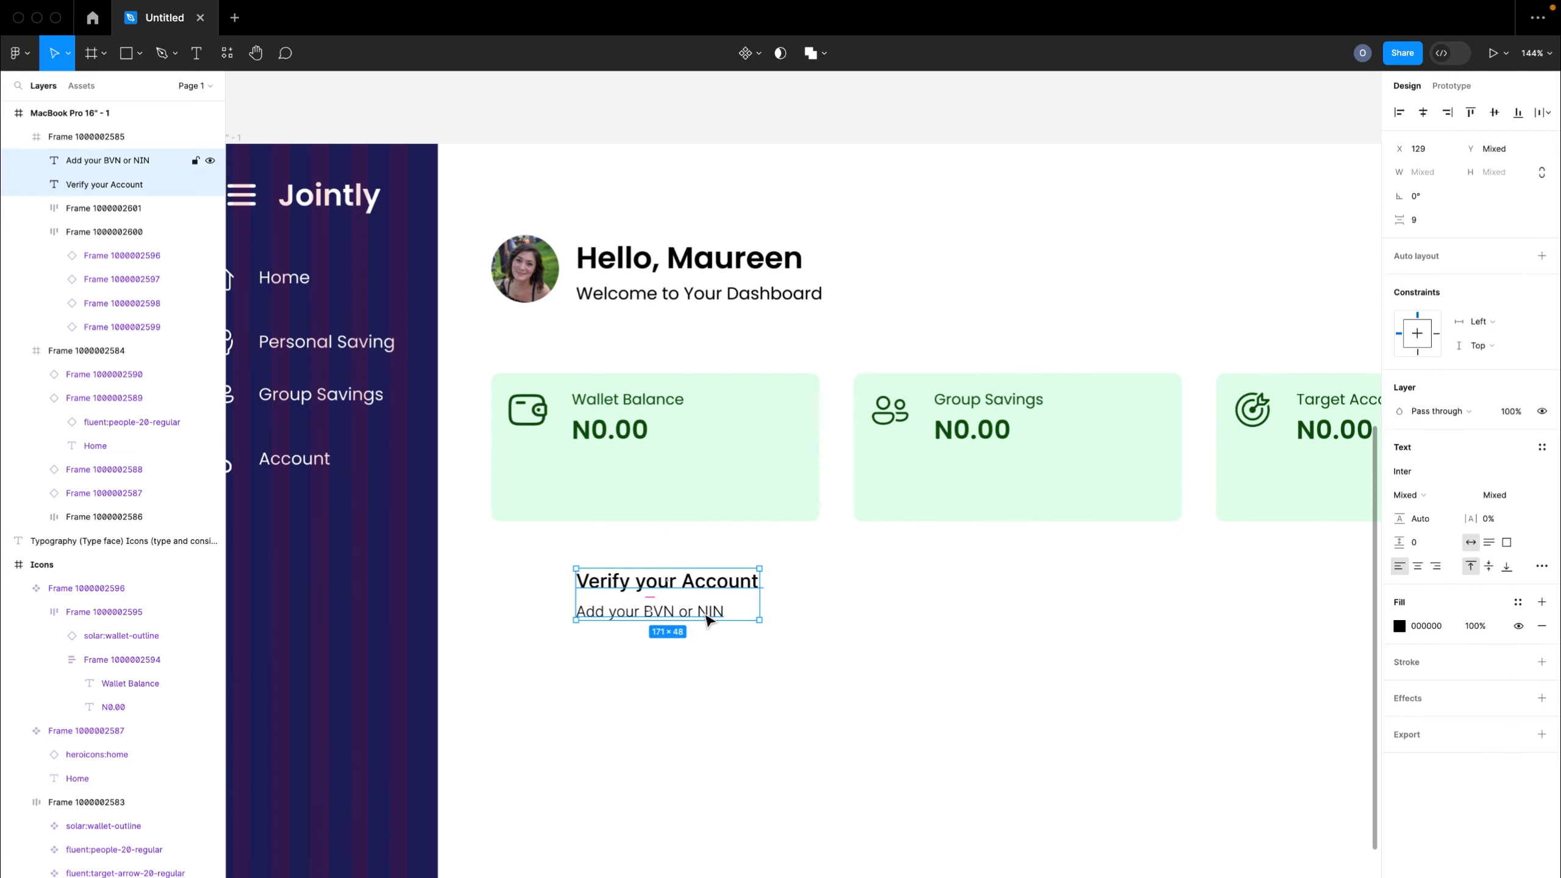
key("shift+a")
- Copy the warning triangle icon from the Icons frame to X 62, Y 396, beside the "Verify your Account" texts
scroll(814, 634, "down", 5)
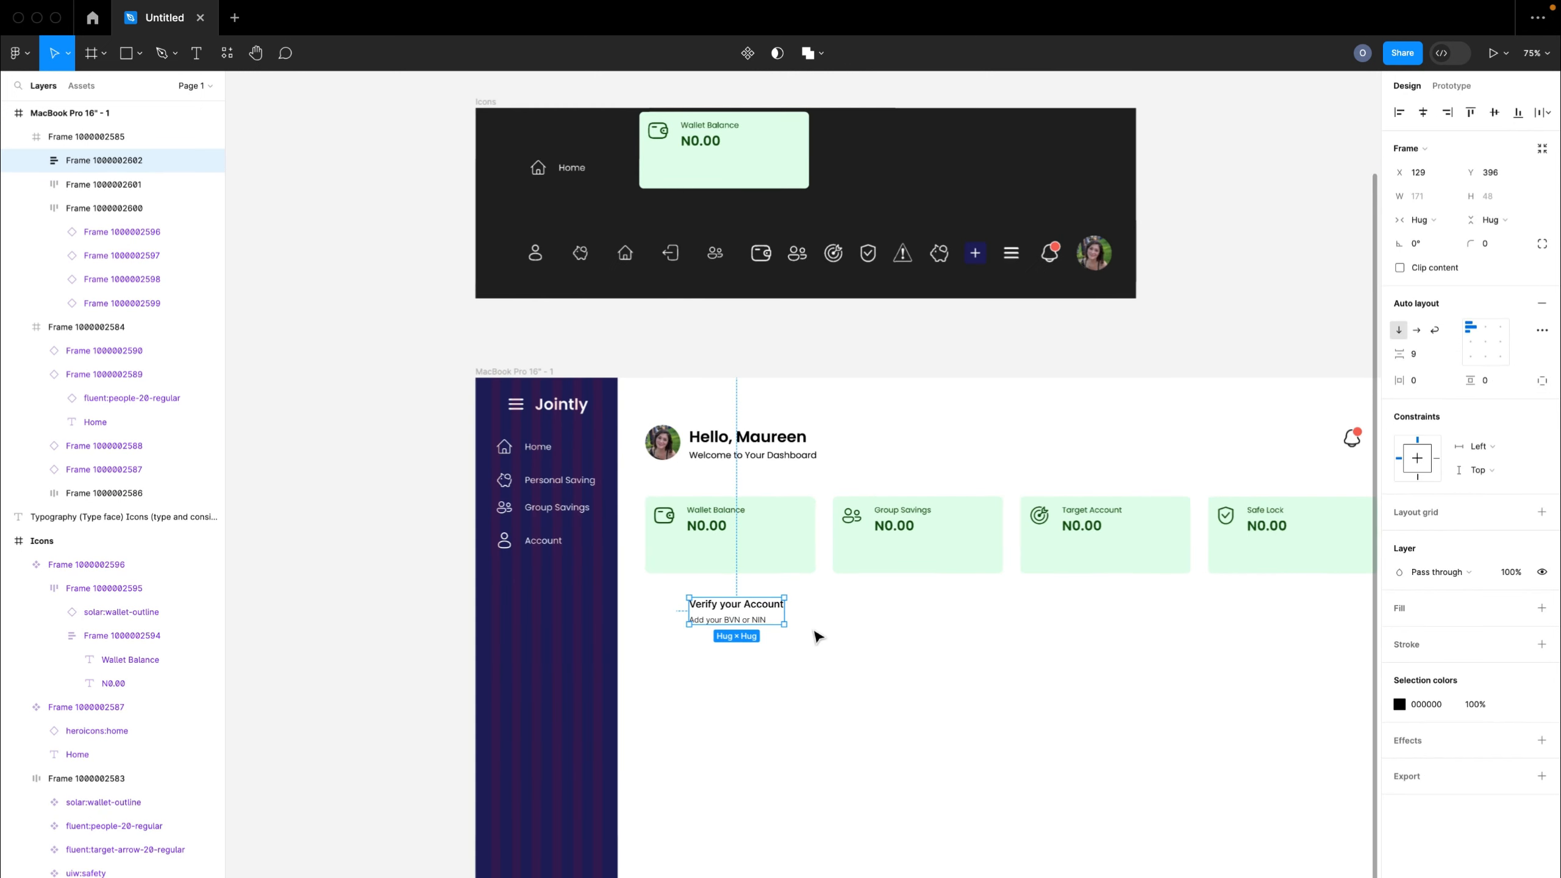
left_click(907, 259)
left_click(907, 260)
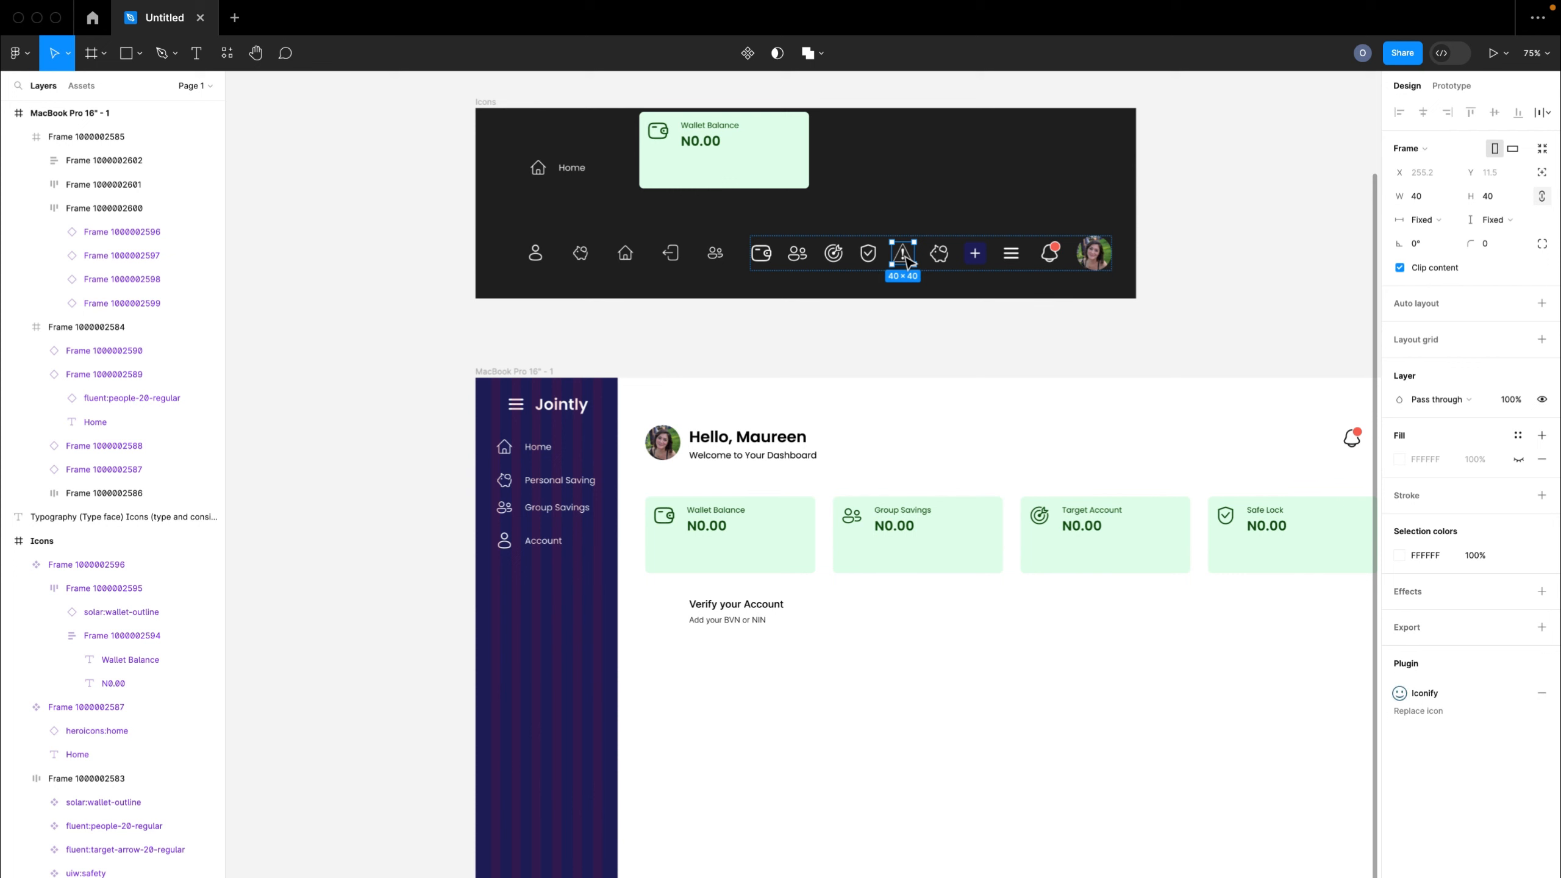
left_click_drag(907, 259, 665, 616)
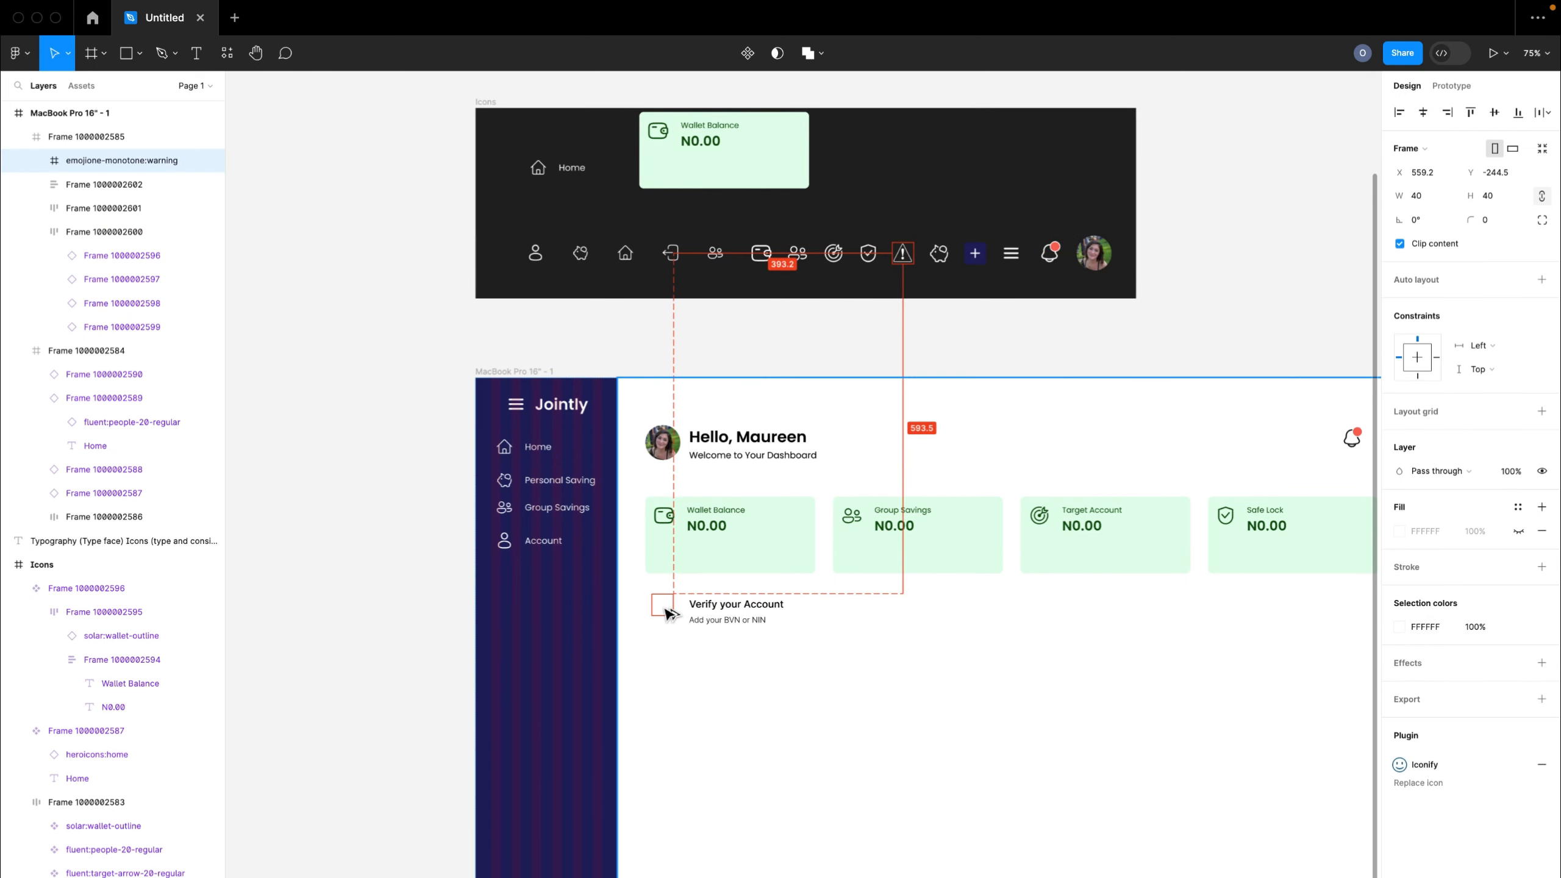
- Recolour the copied warning icon to C92222, sampled from the red swatch in the Colors frame
left_click(1398, 626)
left_click(1223, 797)
scroll(1038, 578, "up", 5)
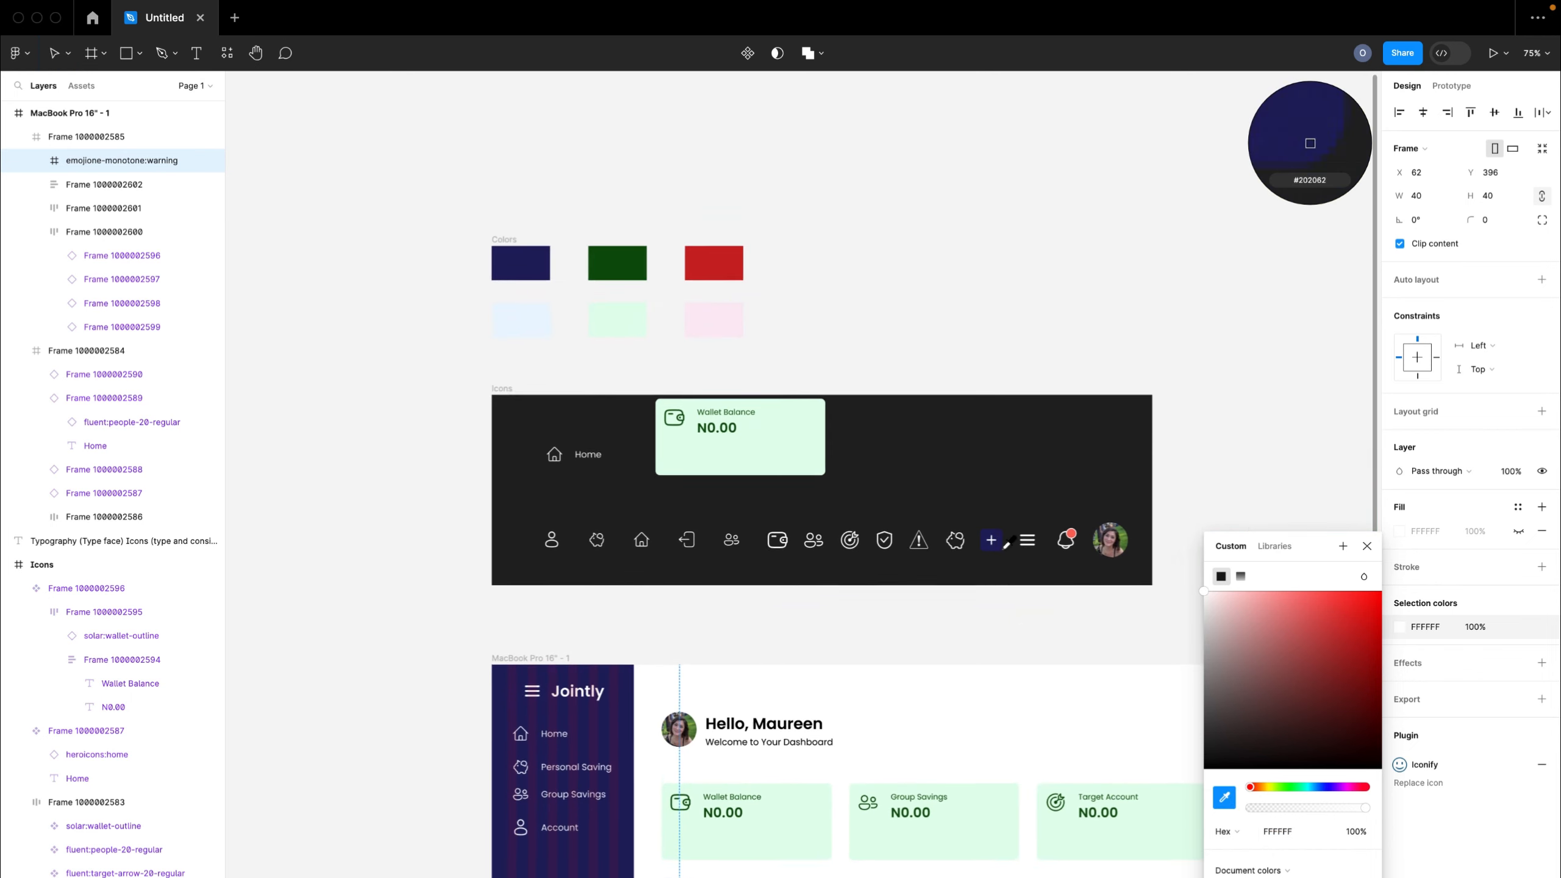
left_click(751, 313)
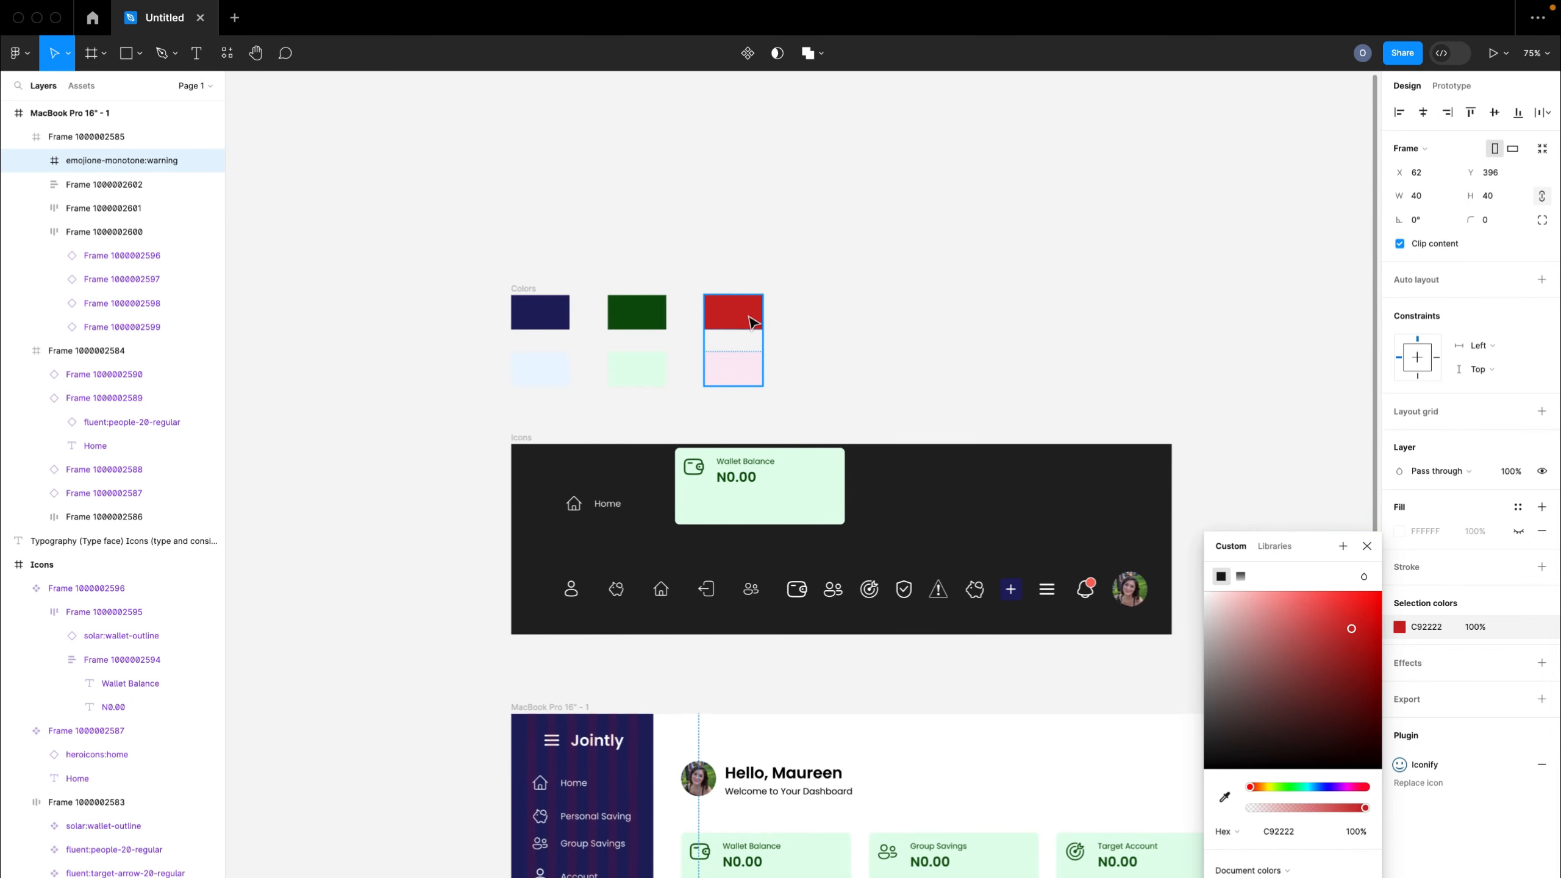
scroll(897, 701, "down", 5)
- Recolour both account verification texts to the palette's red, C92222
left_click(708, 785)
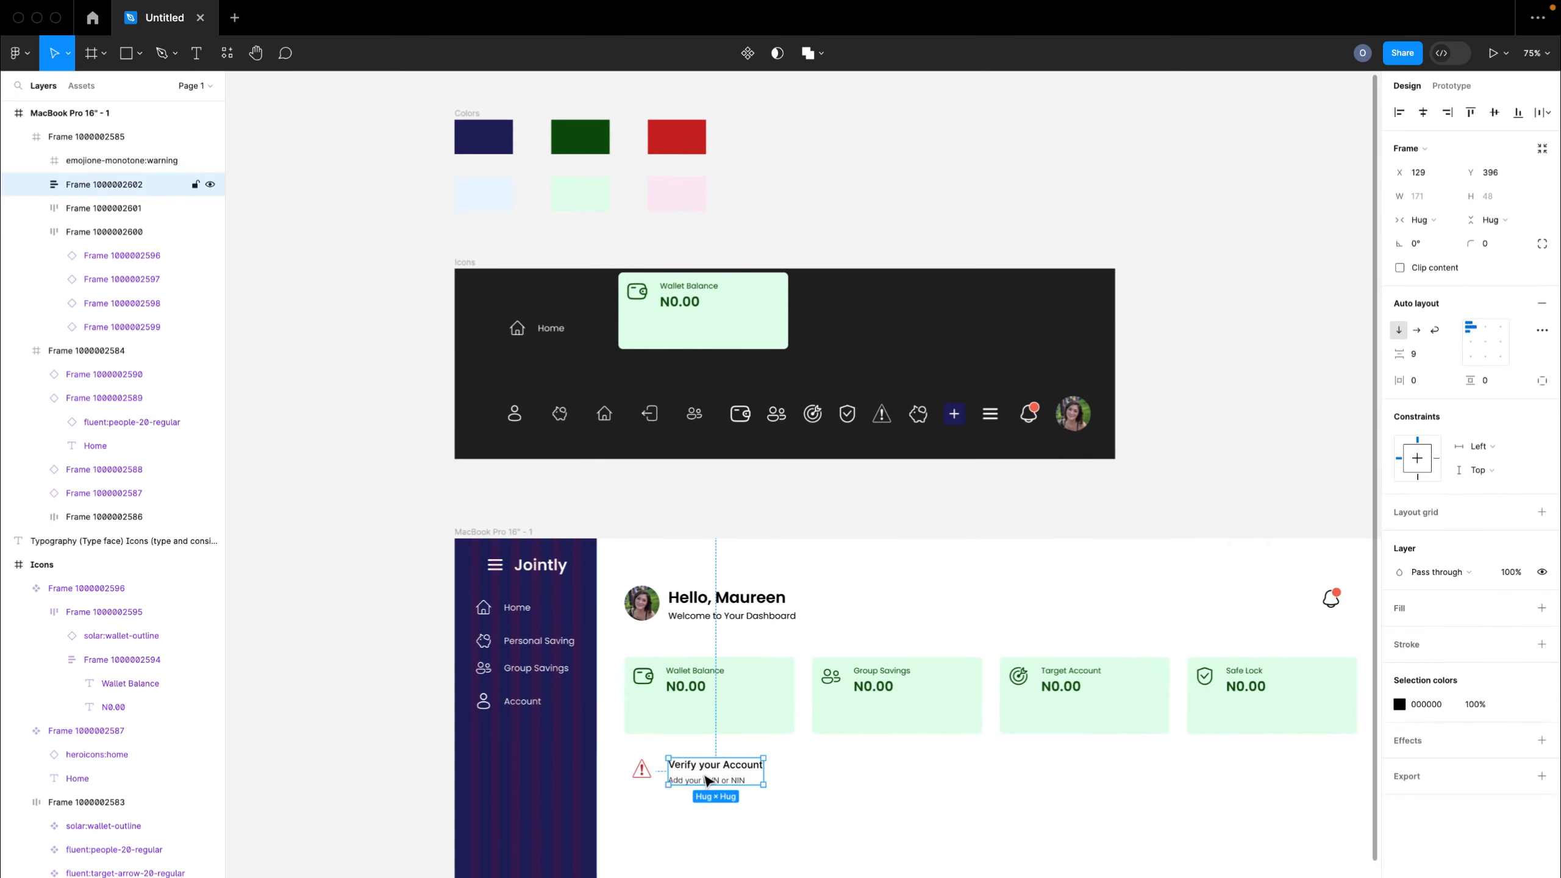
left_click(1399, 704)
left_click(1224, 796)
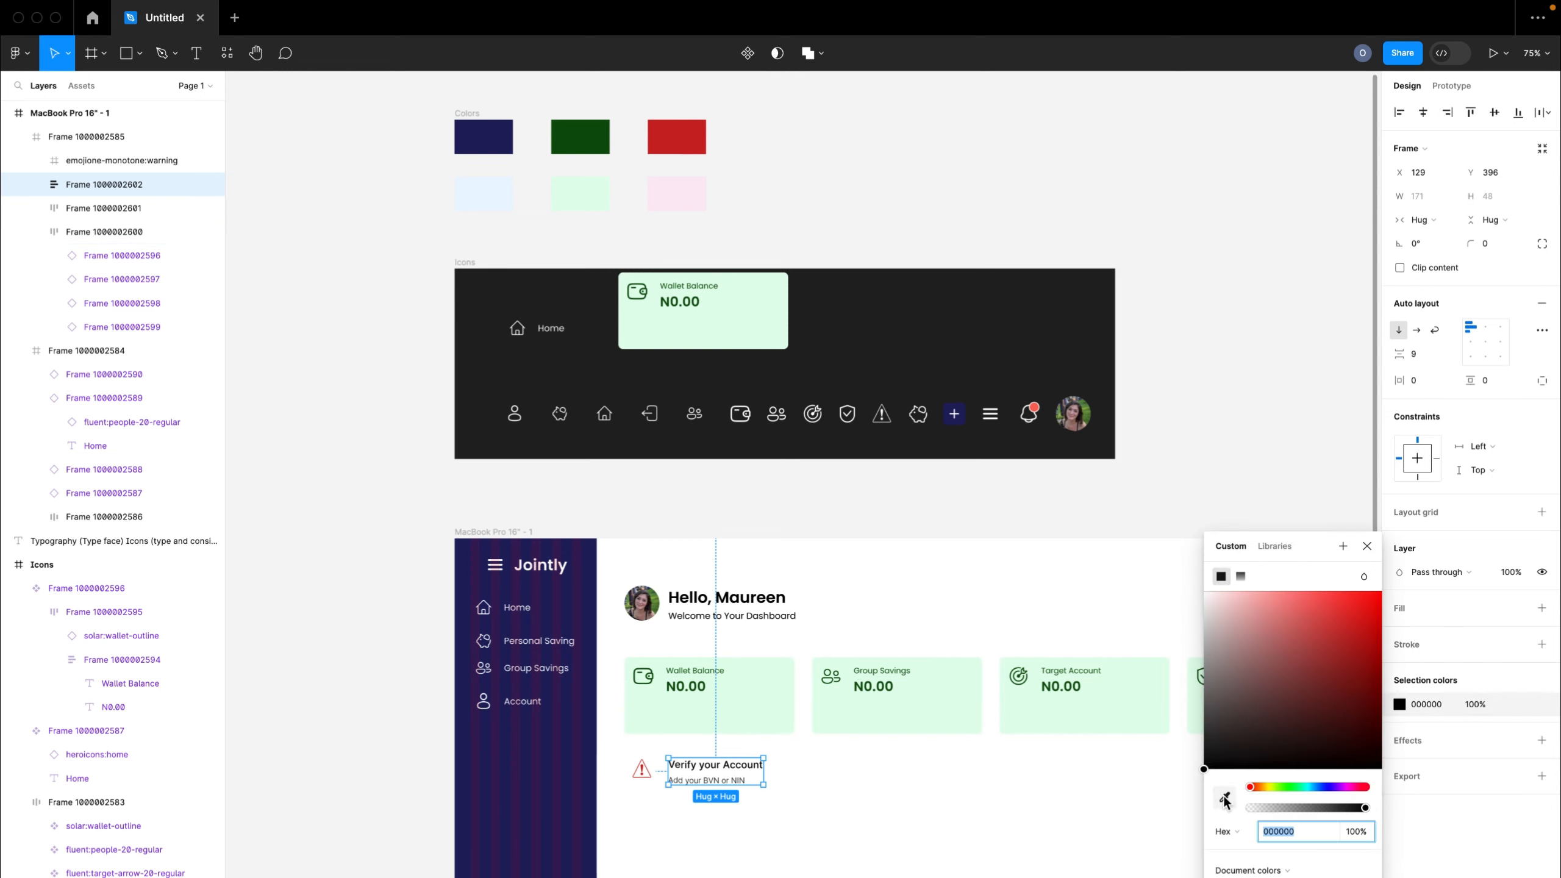
left_click(675, 143)
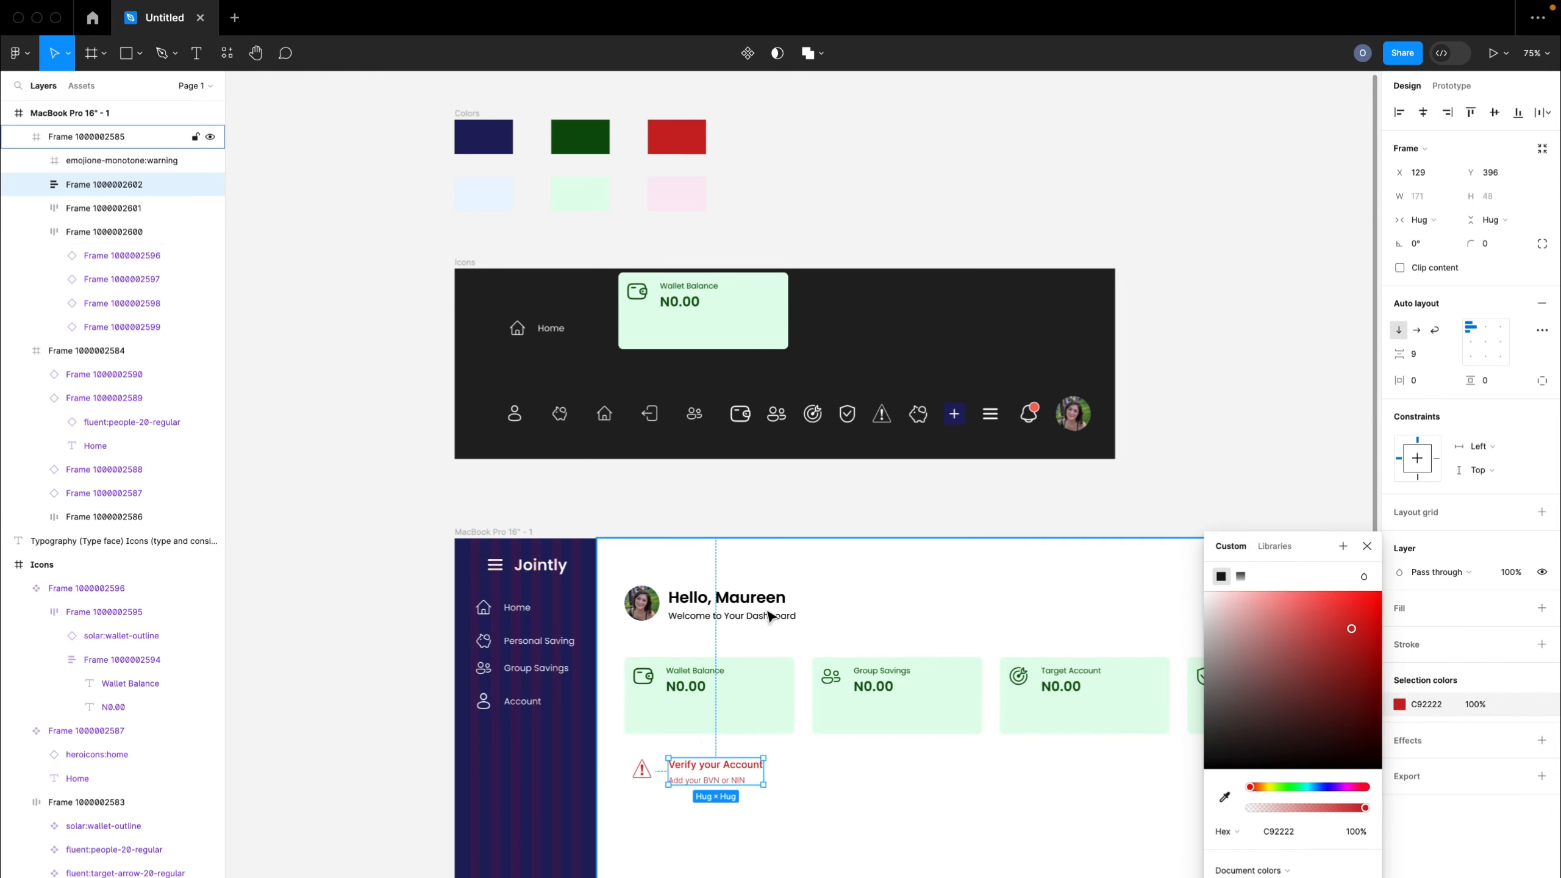
key("Escape")
- Try gaps of 0 and 2 between the two verification texts, and settle on a spacing of 4
left_click(722, 787)
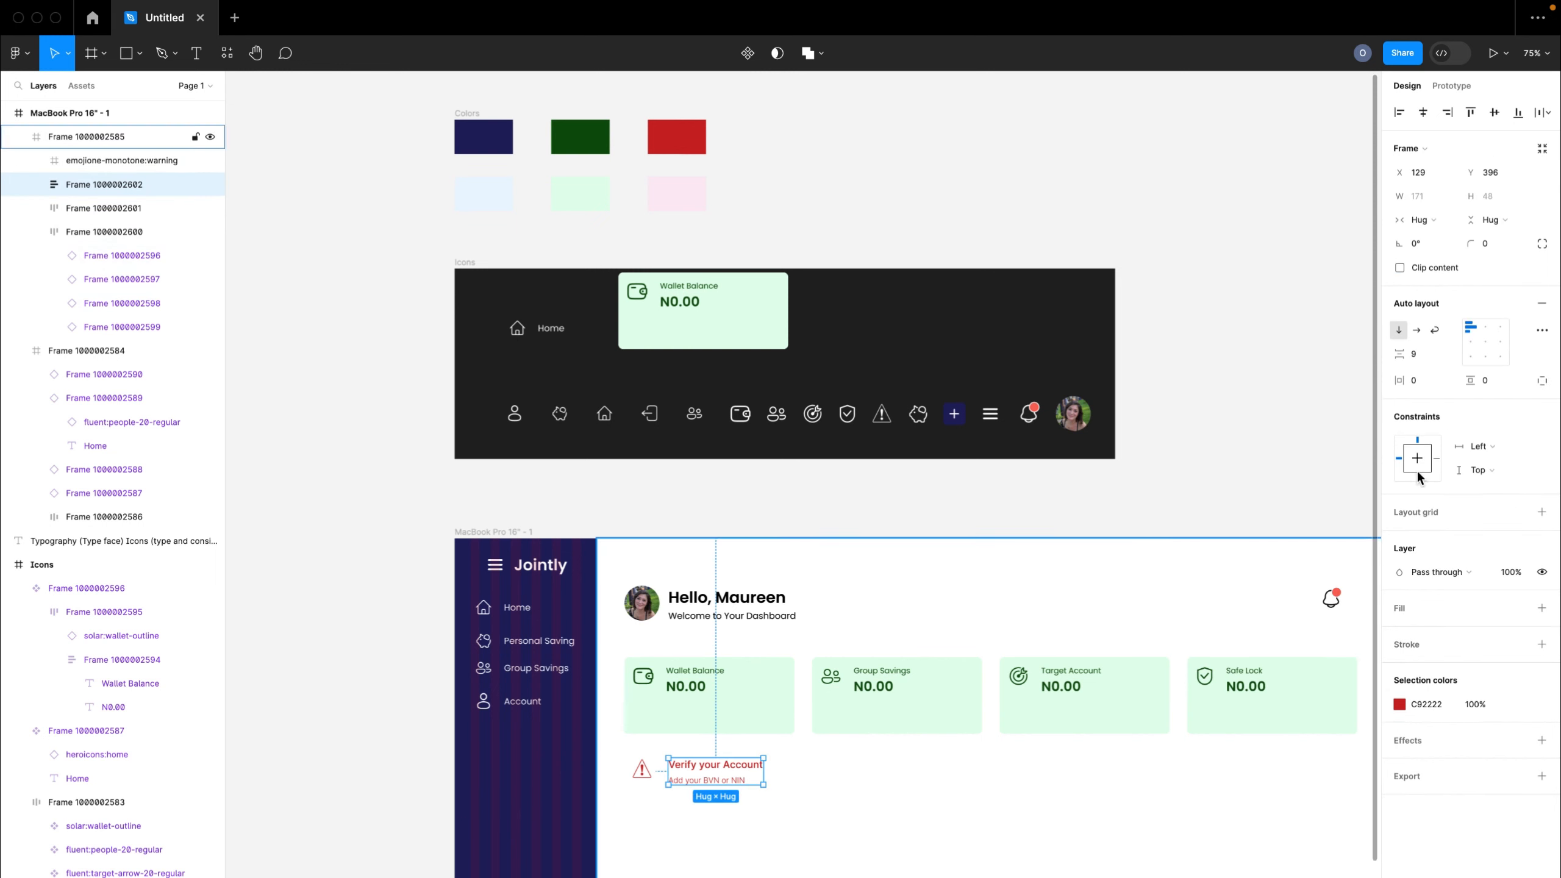
left_click(1417, 353)
type("0")
key("Return")
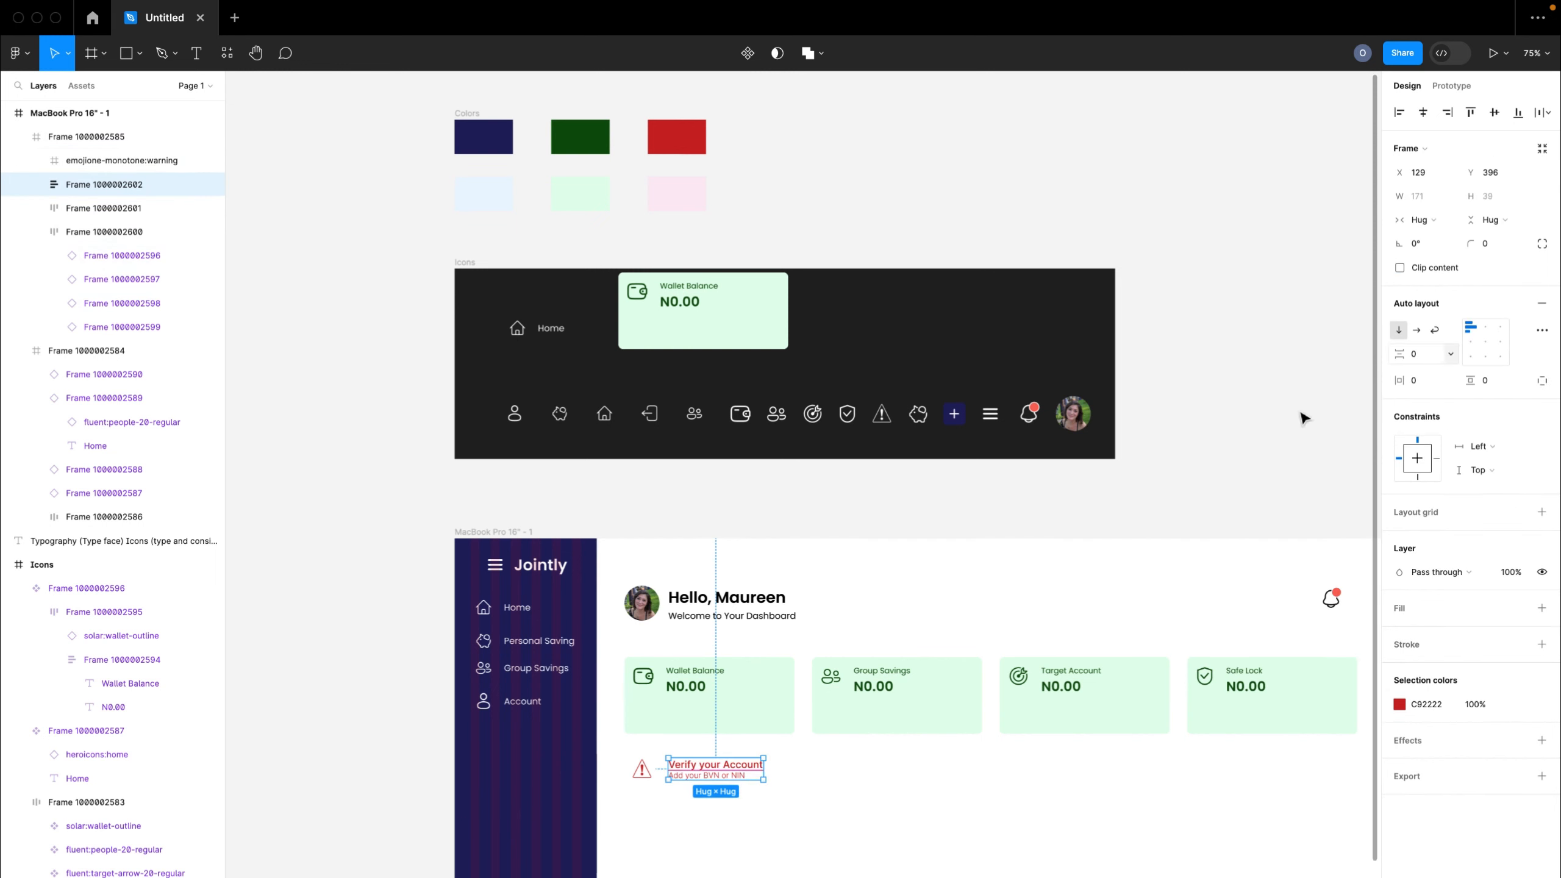
left_click(1430, 353)
type("2")
key("Return")
left_click(1424, 354)
type("4")
key("Return")
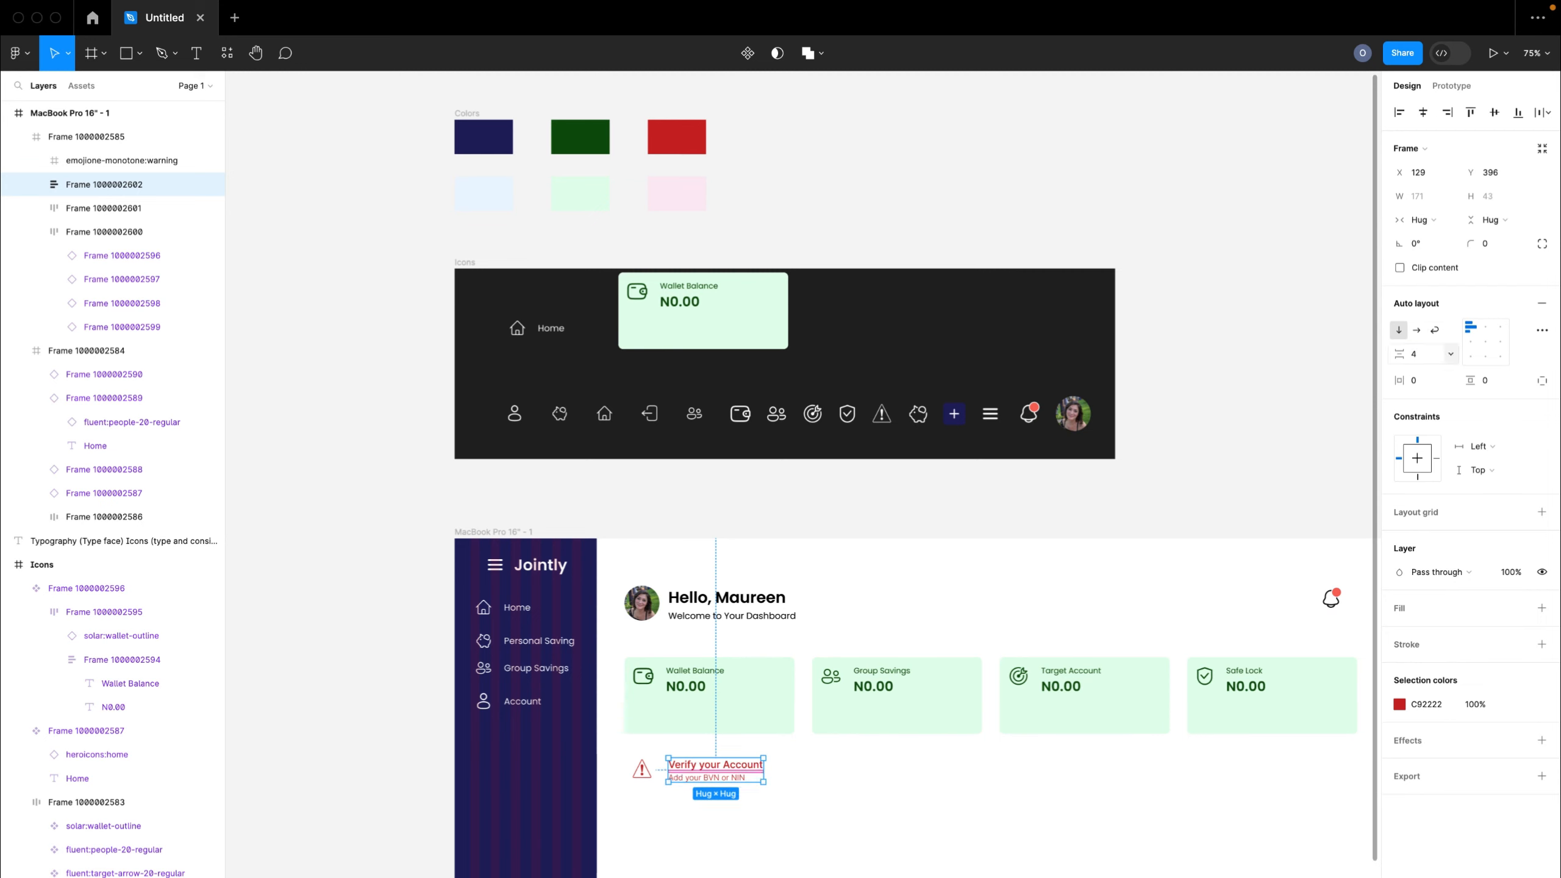
- Combine the warning icon and the verification texts in a horizontal auto layout with a spacing of 16
left_click(642, 779, "shift")
key("shift+a")
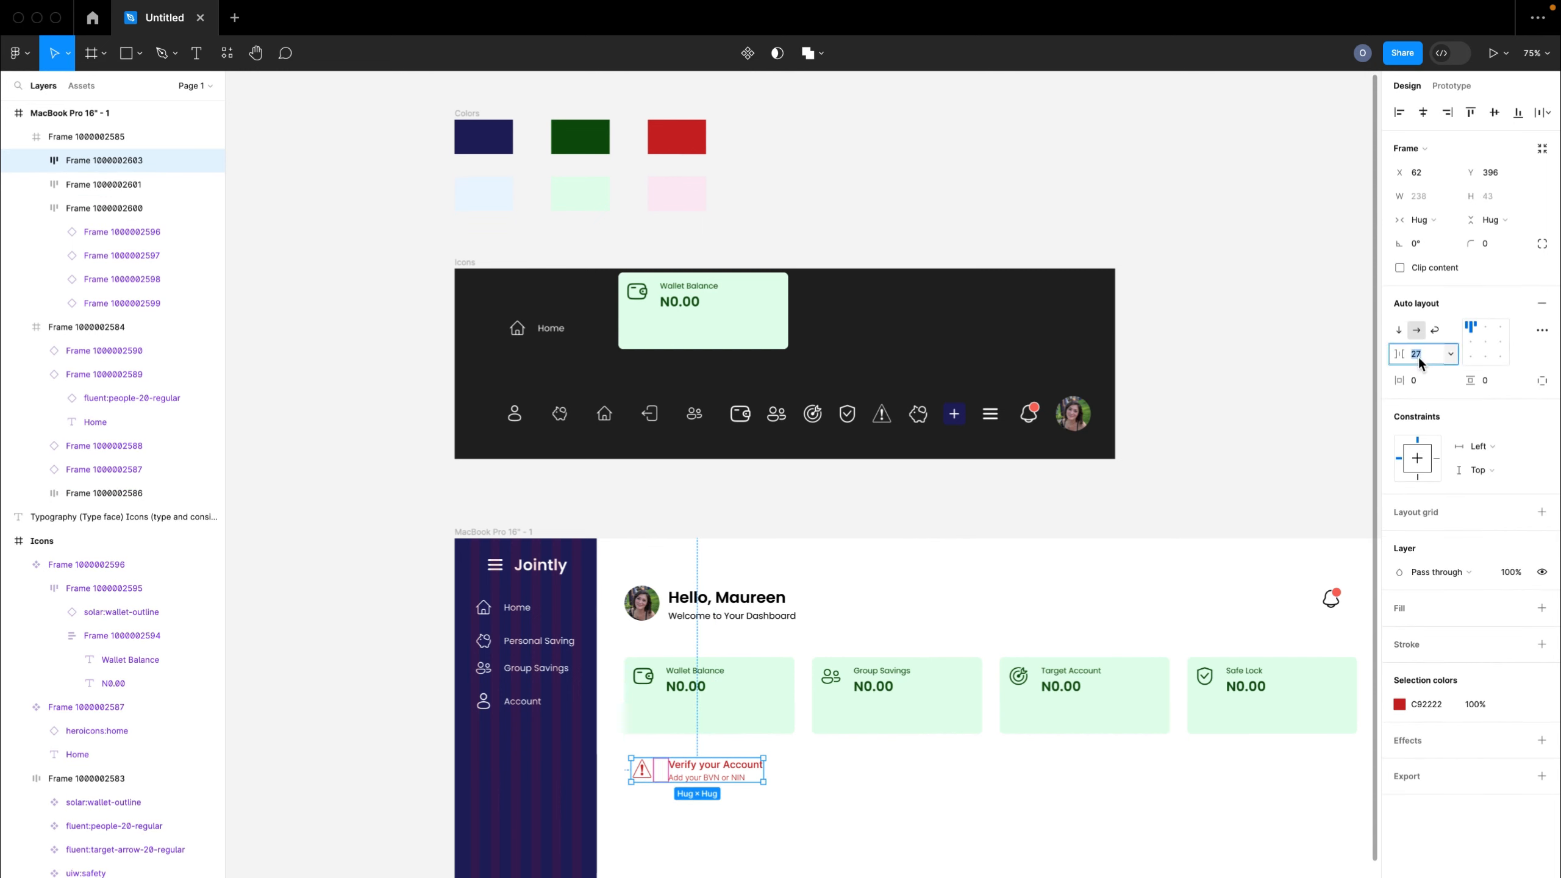
type("16")
key("Return")
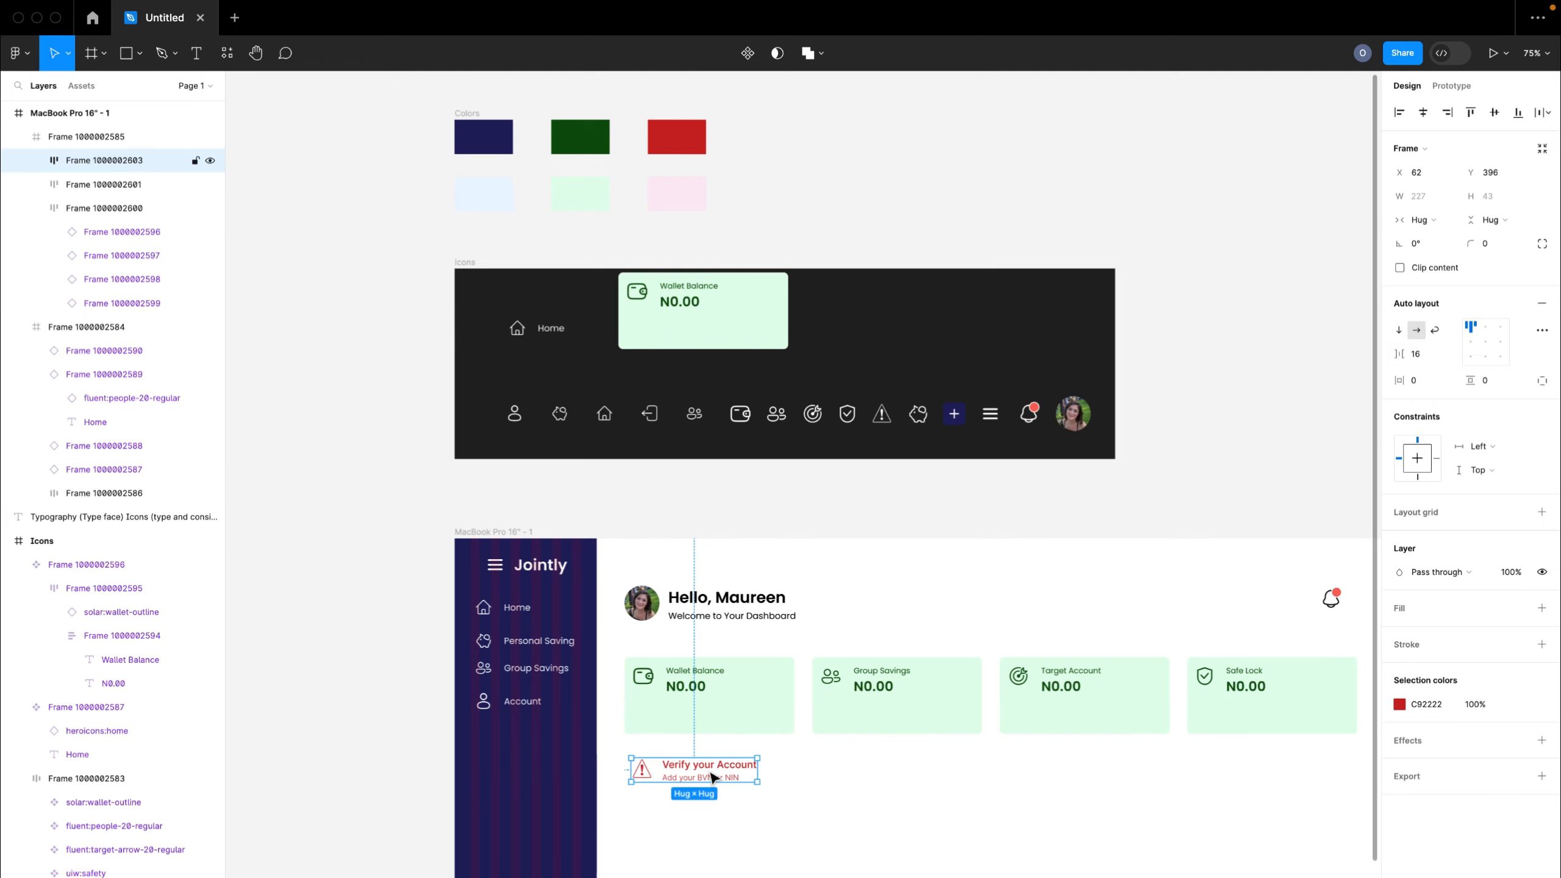
- Set the vertical padding of the verification banner to 20
scroll(712, 778, "up", 3)
scroll(711, 776, "up", 5)
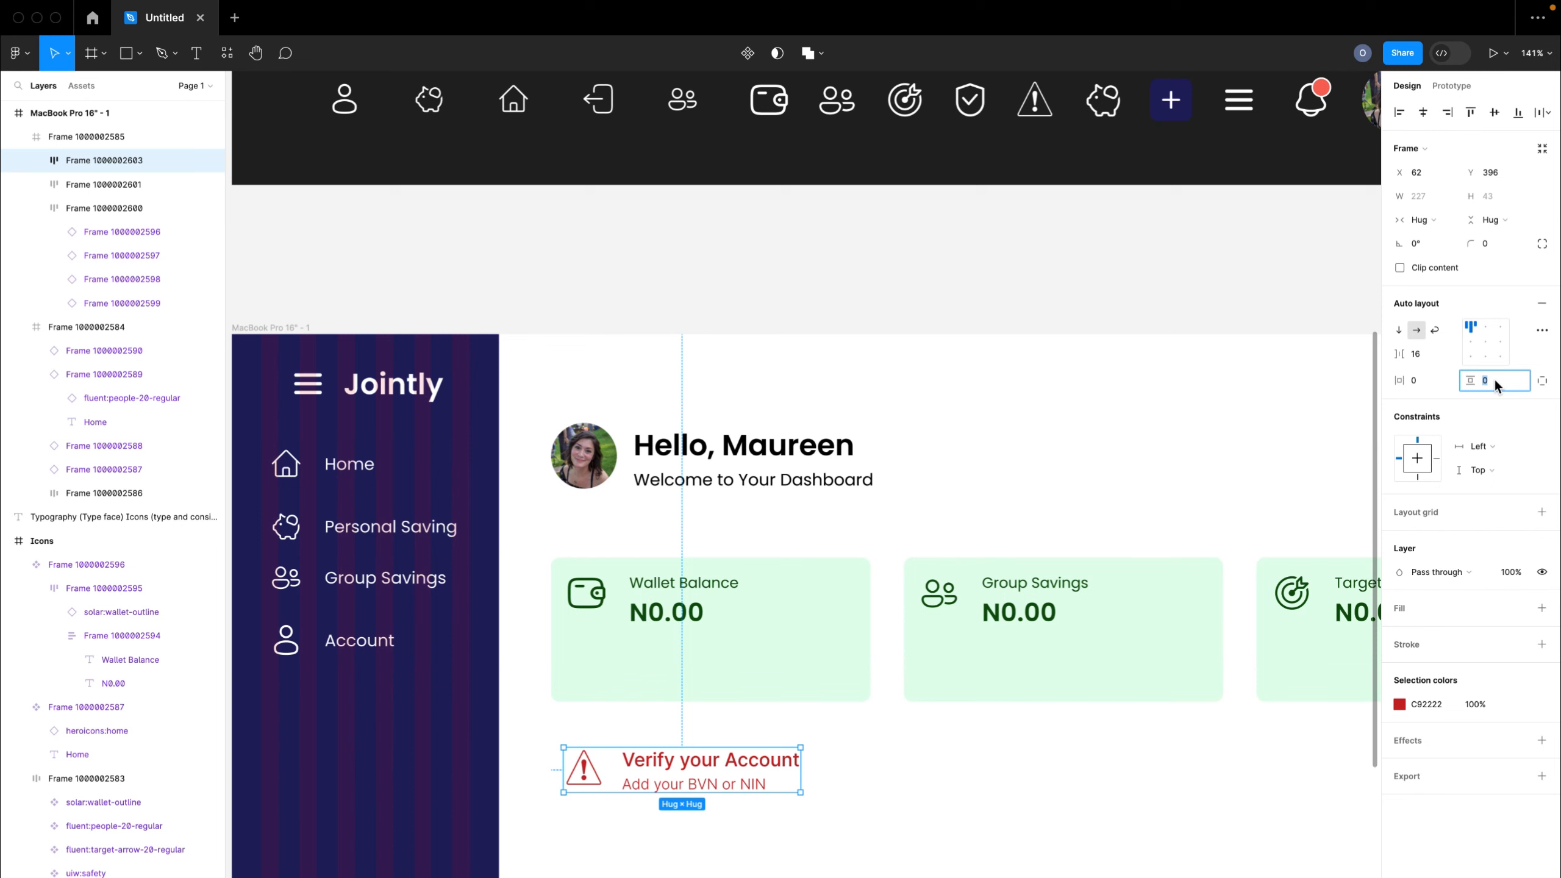
type("20")
key("Return")
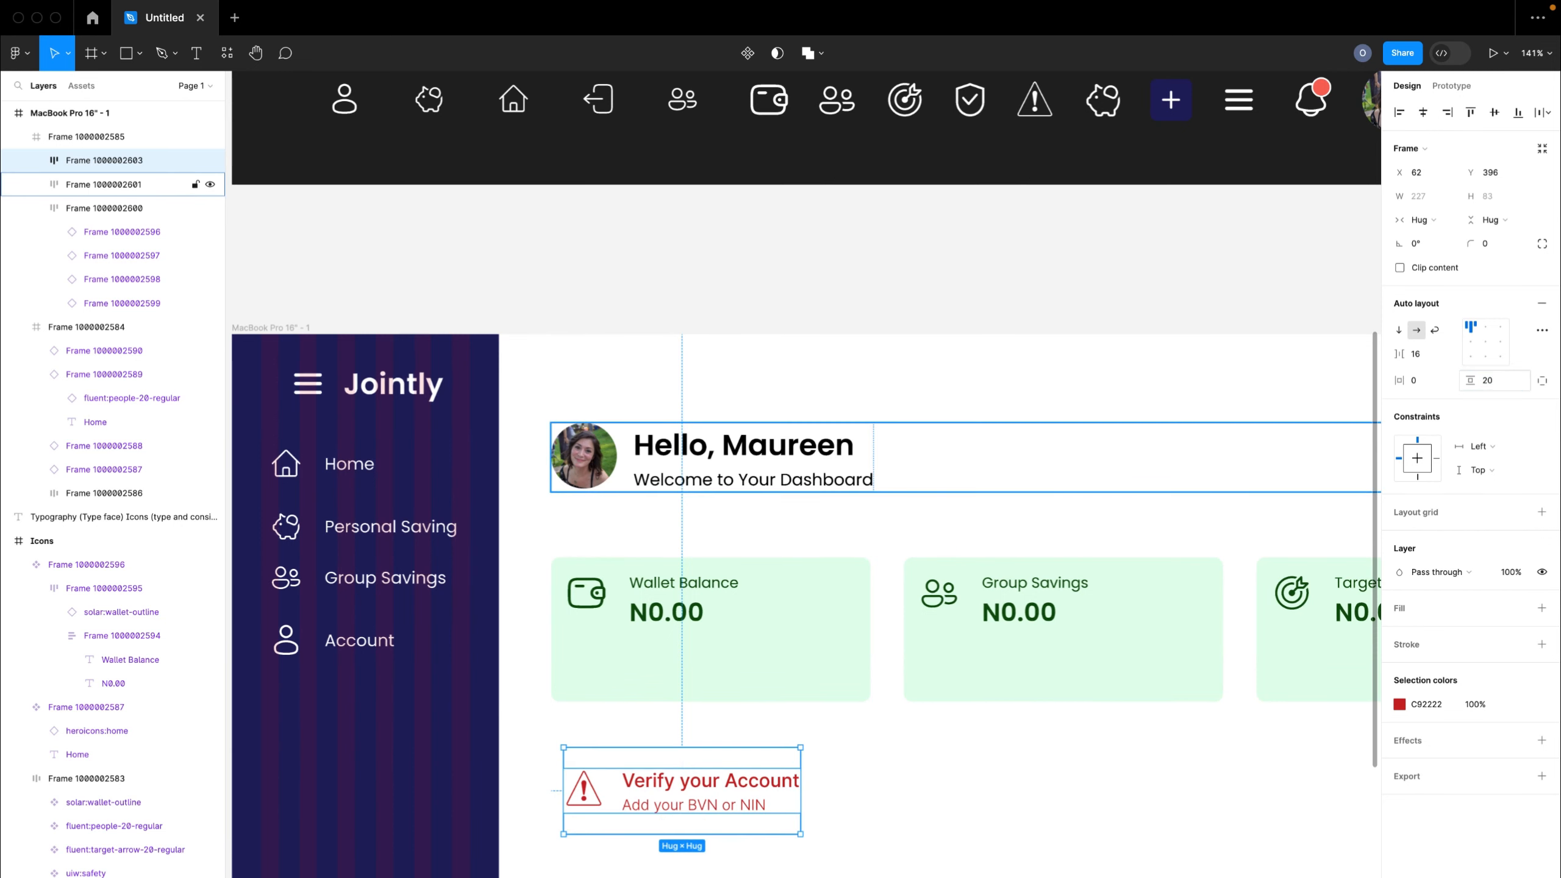
- Set the horizontal padding of the verification banner to 40
left_click(1427, 380)
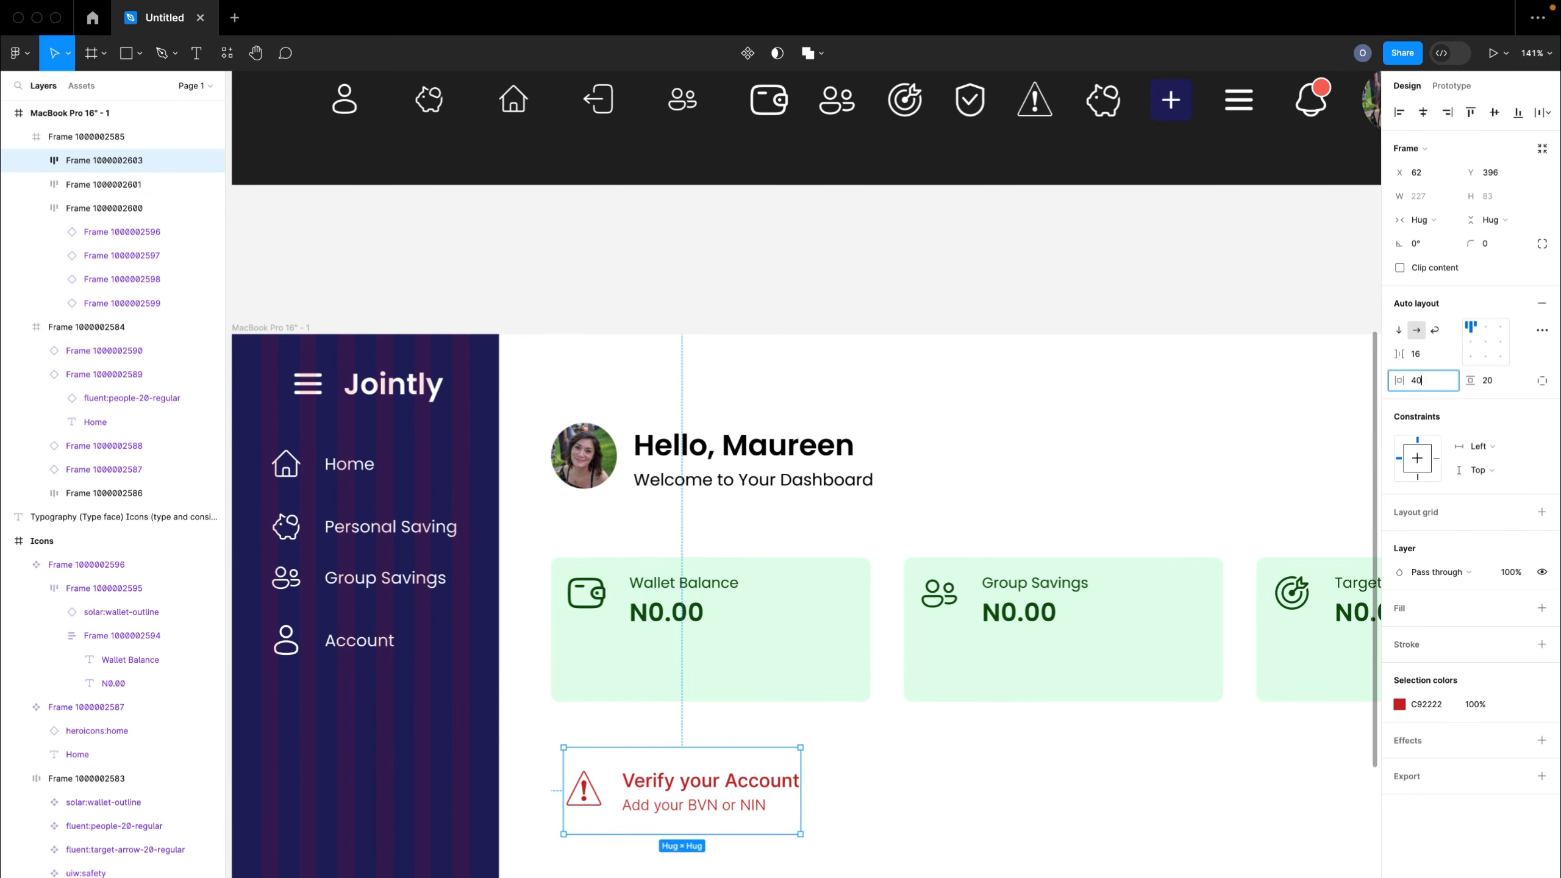
type("40")
key("Return")
scroll(814, 786, "down", 5)
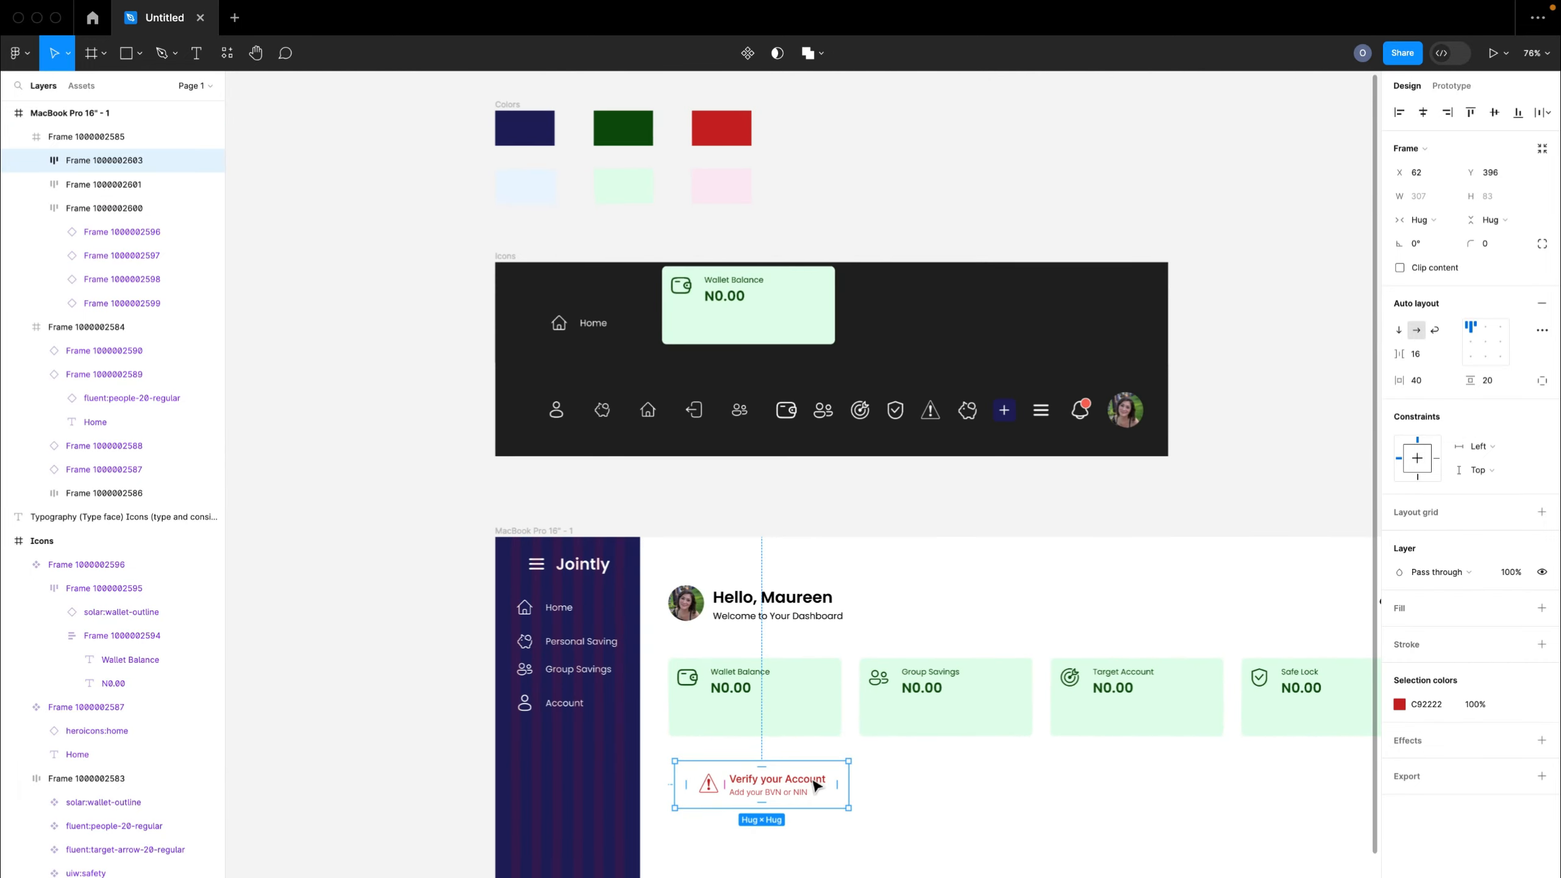
- Check the Wallet Balance card's padding and set the verification banner's horizontal padding to 14 to match
scroll(815, 786, "up", 4)
left_click(611, 617)
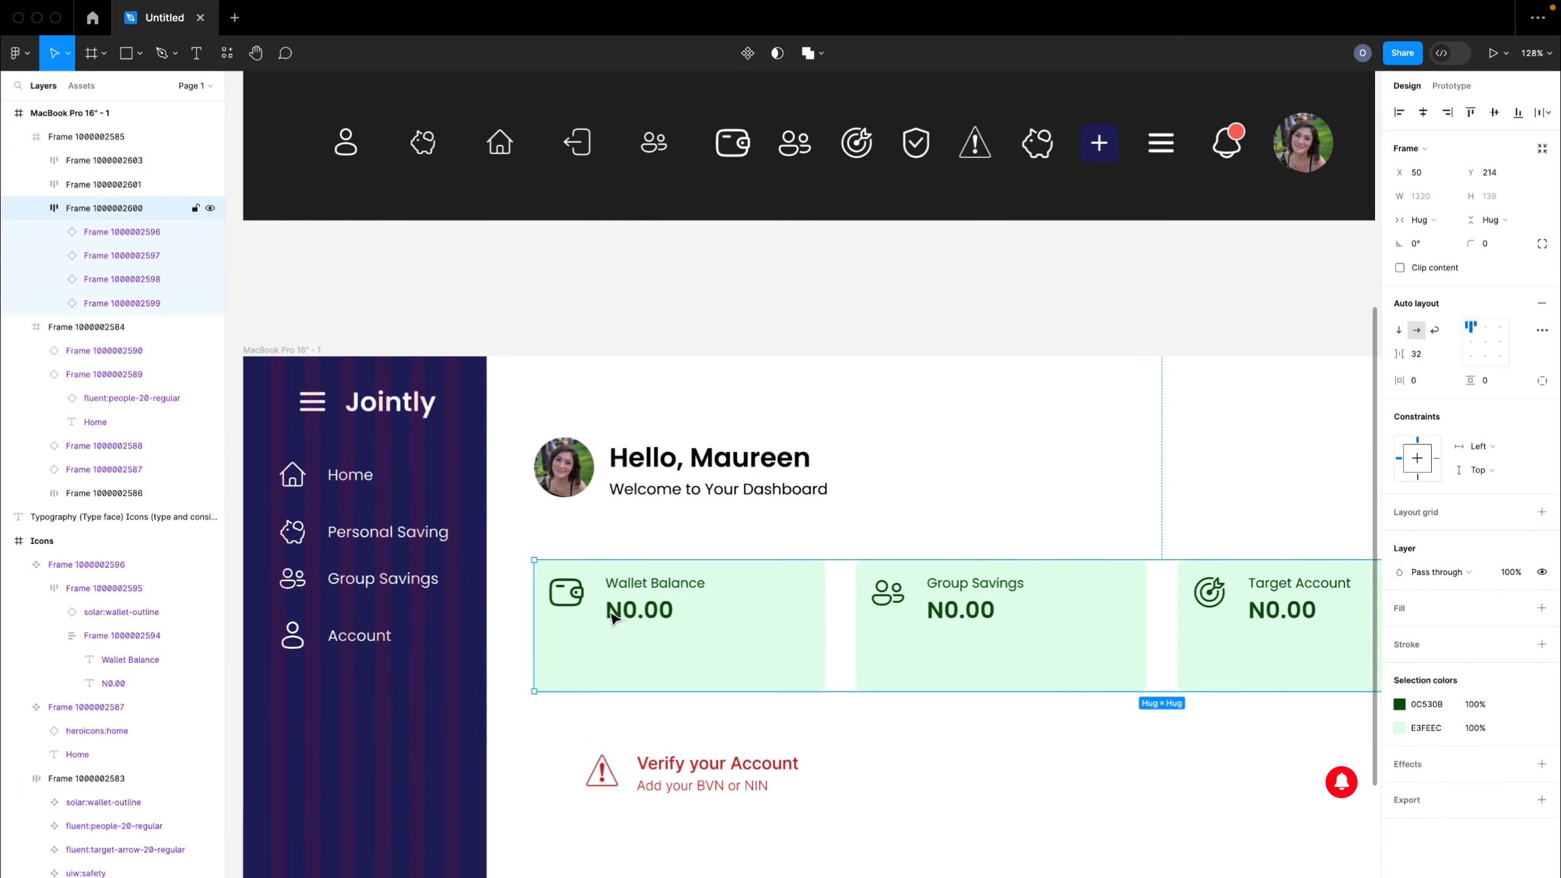
left_click(622, 612)
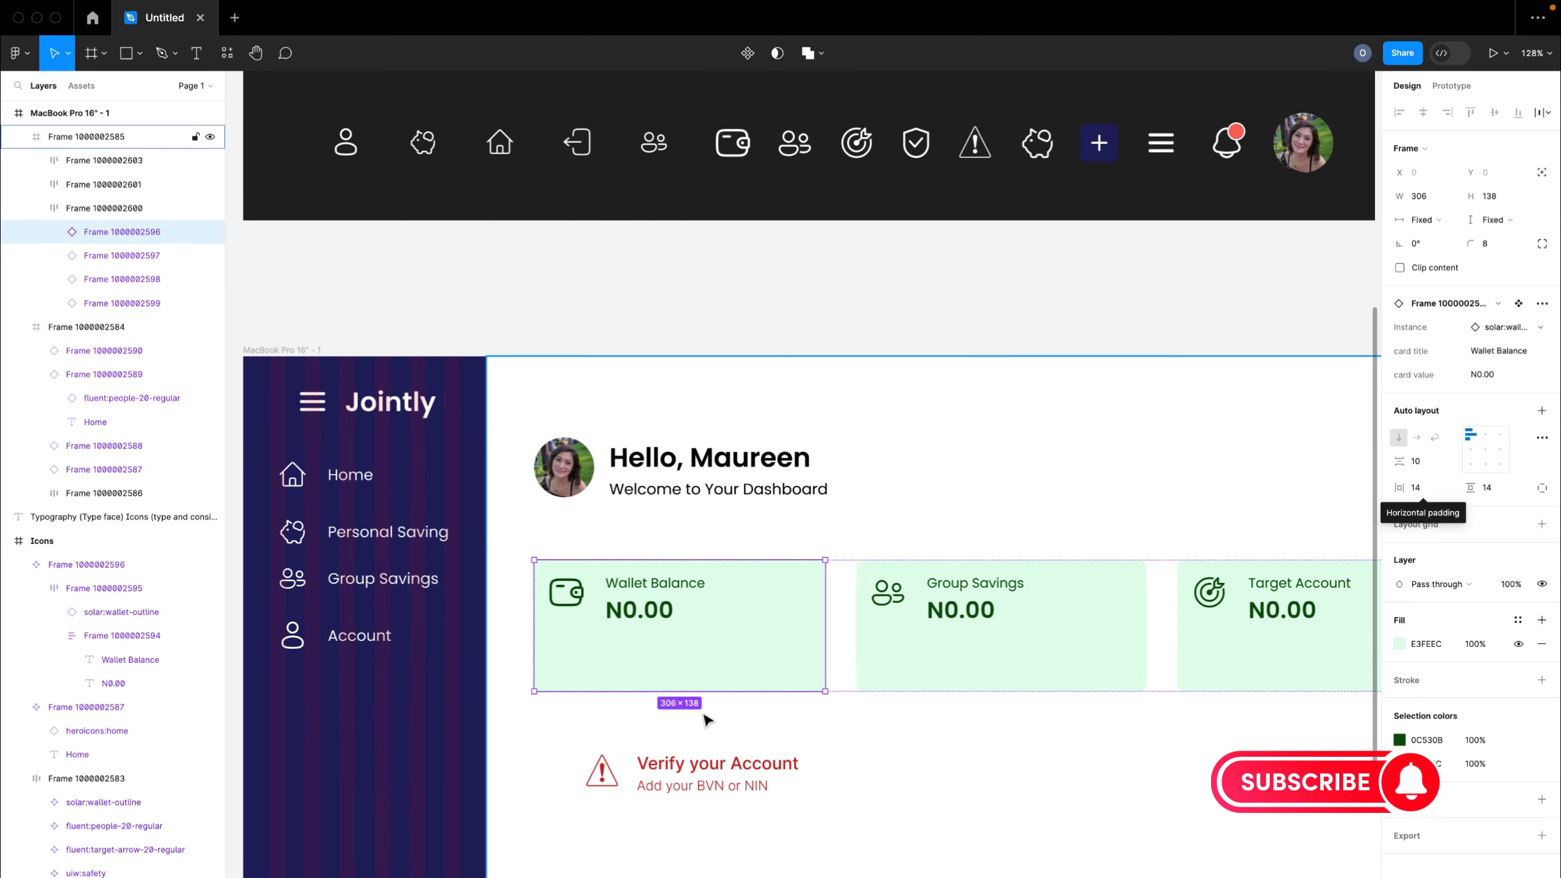
left_click(654, 769)
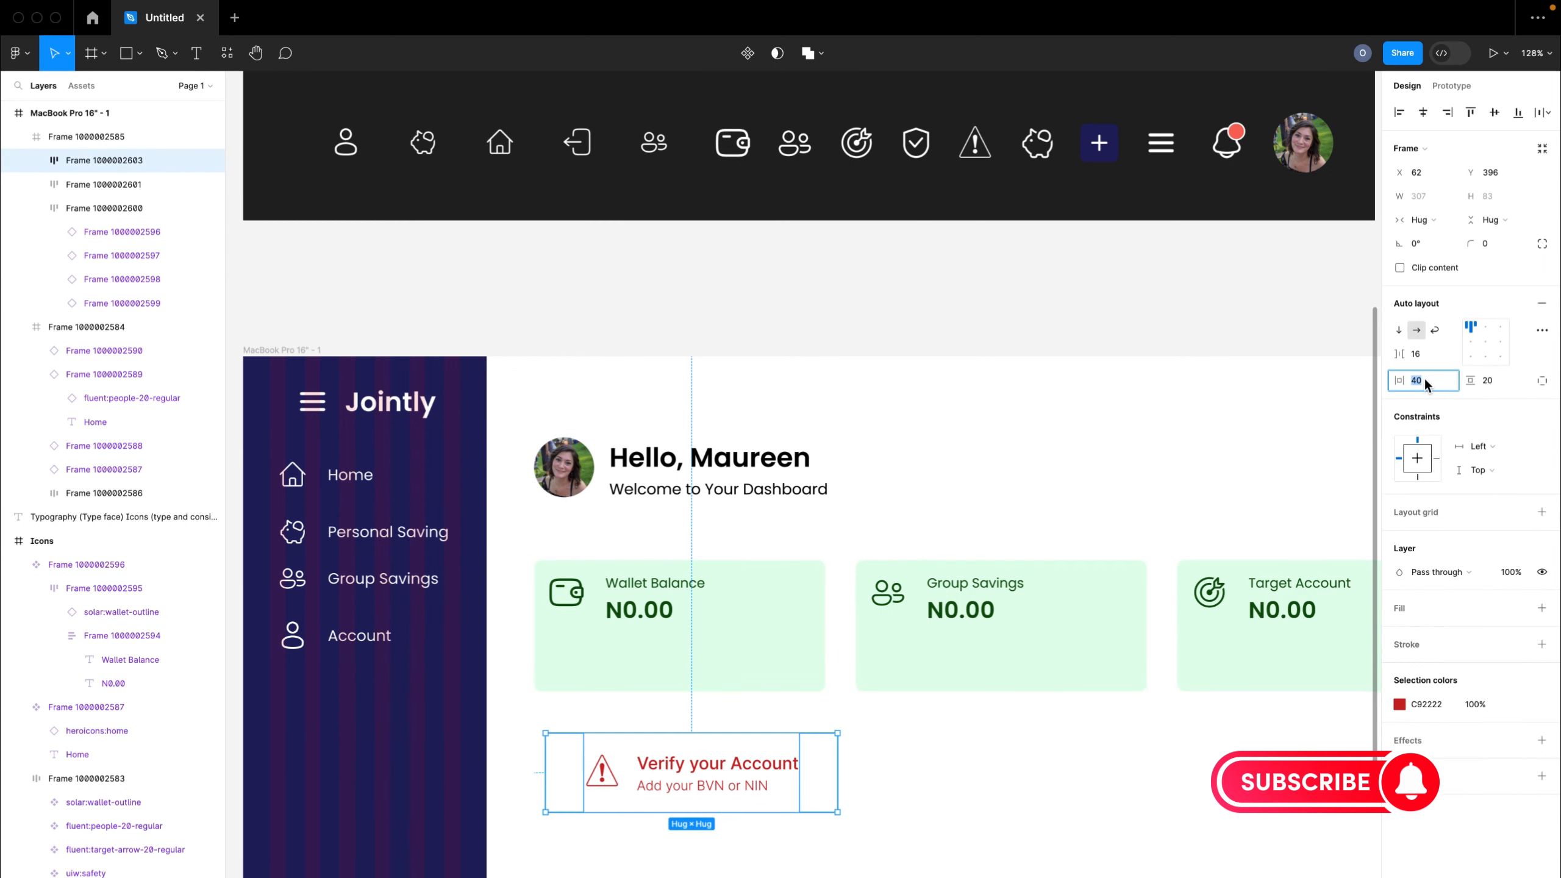
type("14")
key("Return")
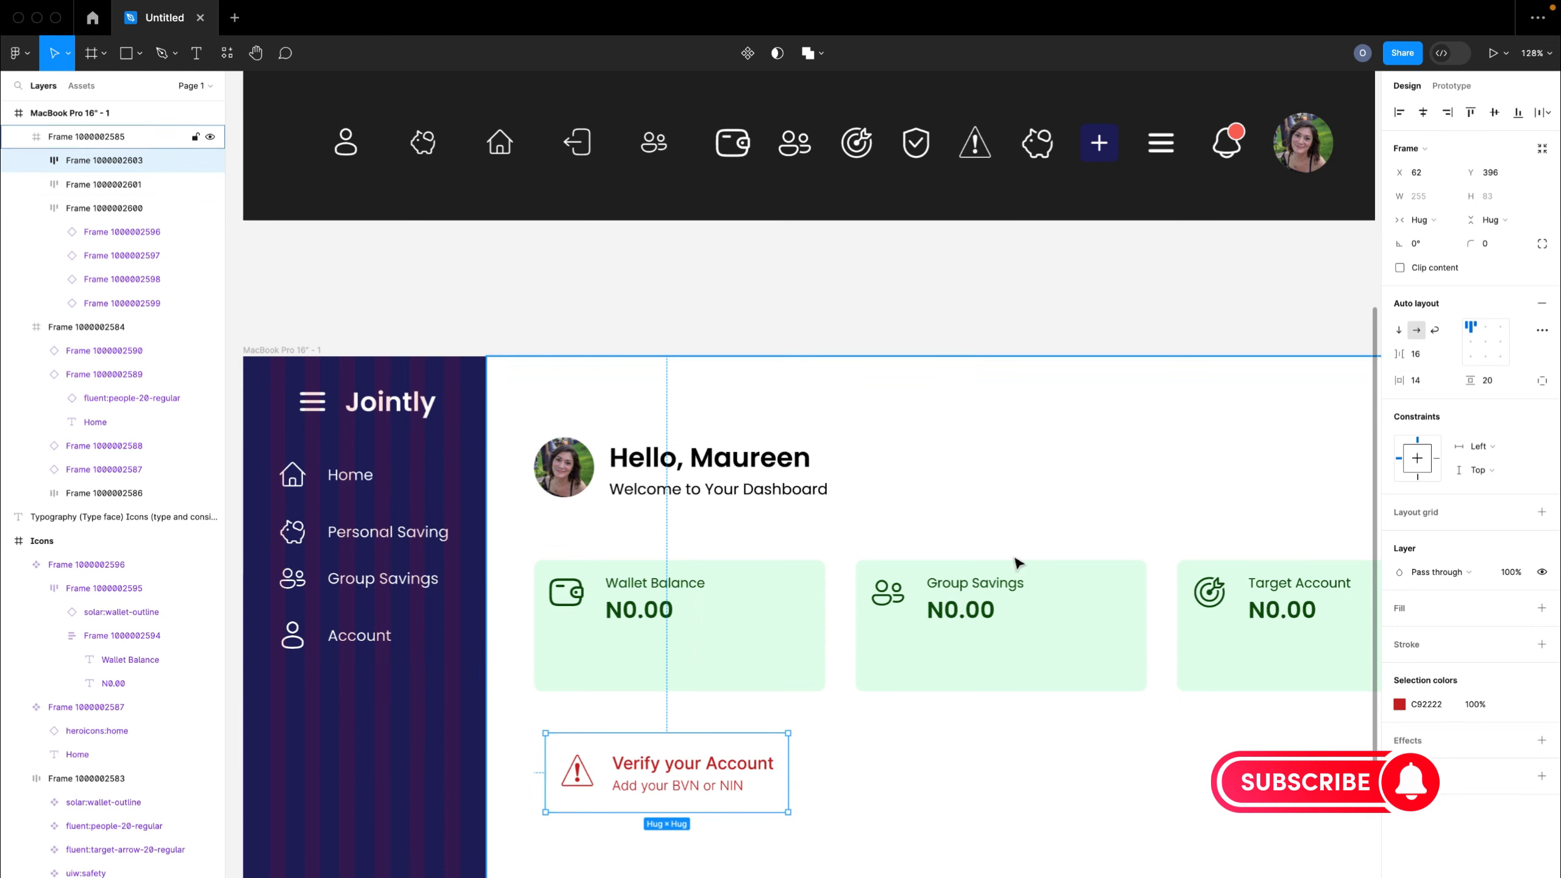
- Place the verification banner at X 50, Y 386 under the Wallet Balance card and widen it to 644
left_click_drag(661, 784, 644, 784)
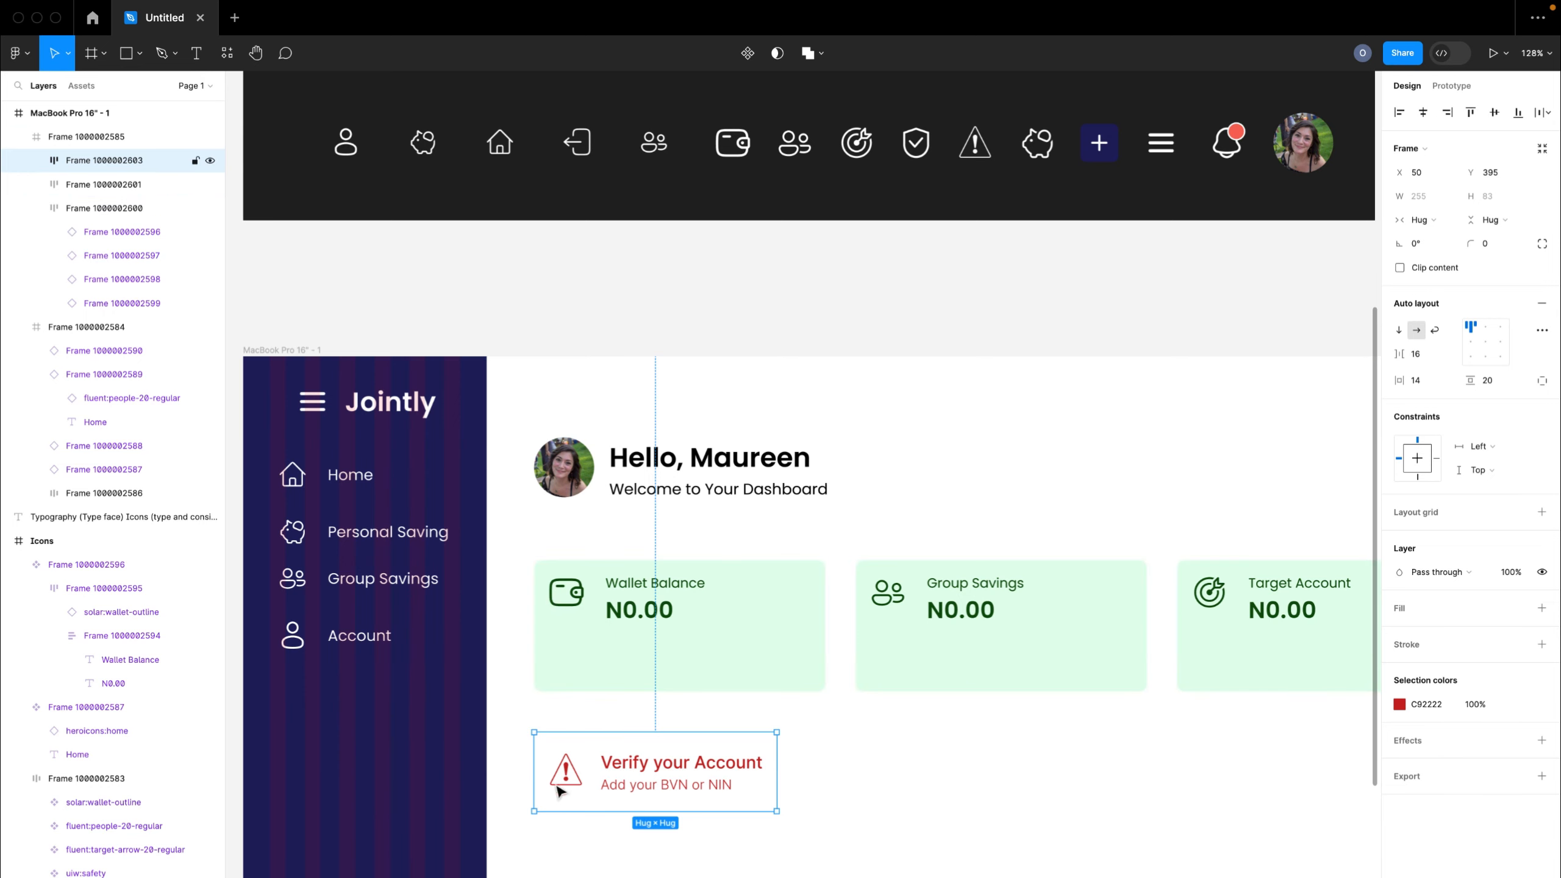
scroll(750, 792, "down", 5)
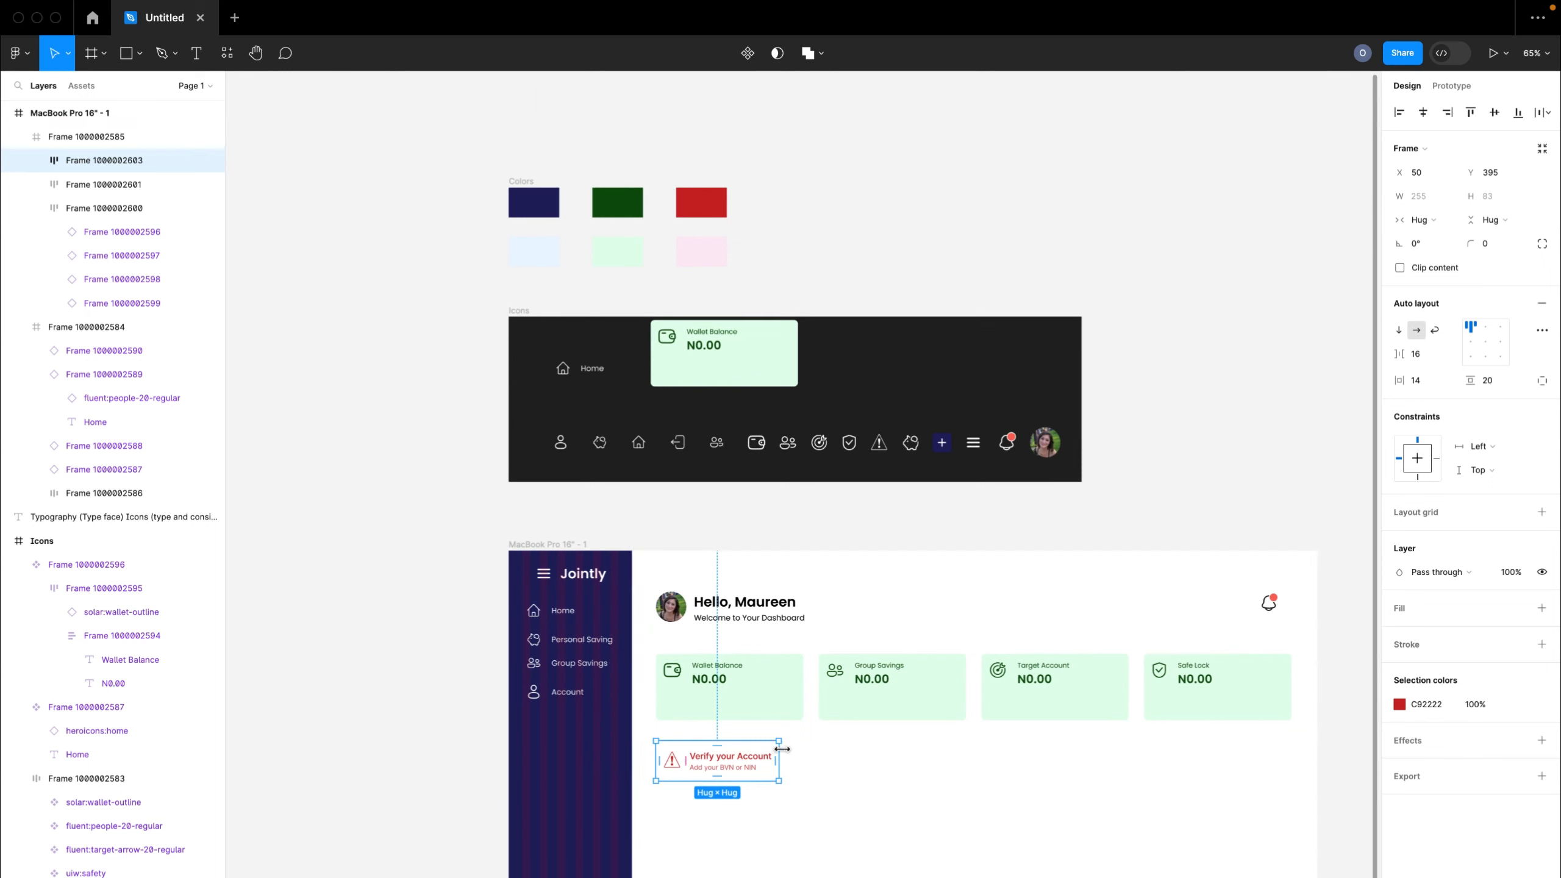
left_click_drag(782, 748, 965, 746)
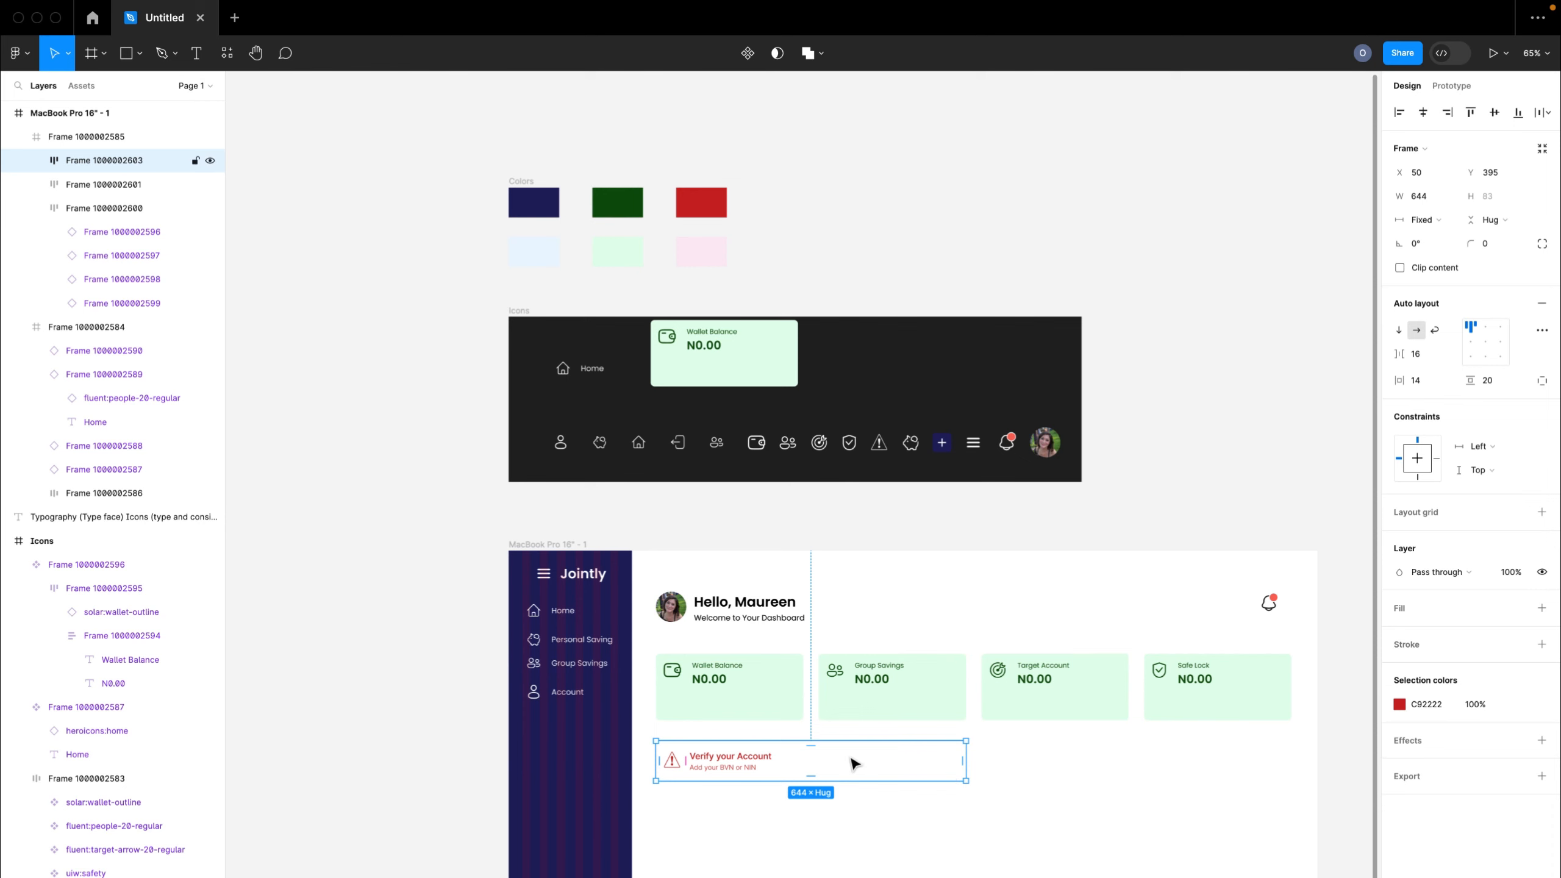
scroll(851, 757, "up", 1)
scroll(850, 762, "up", 5)
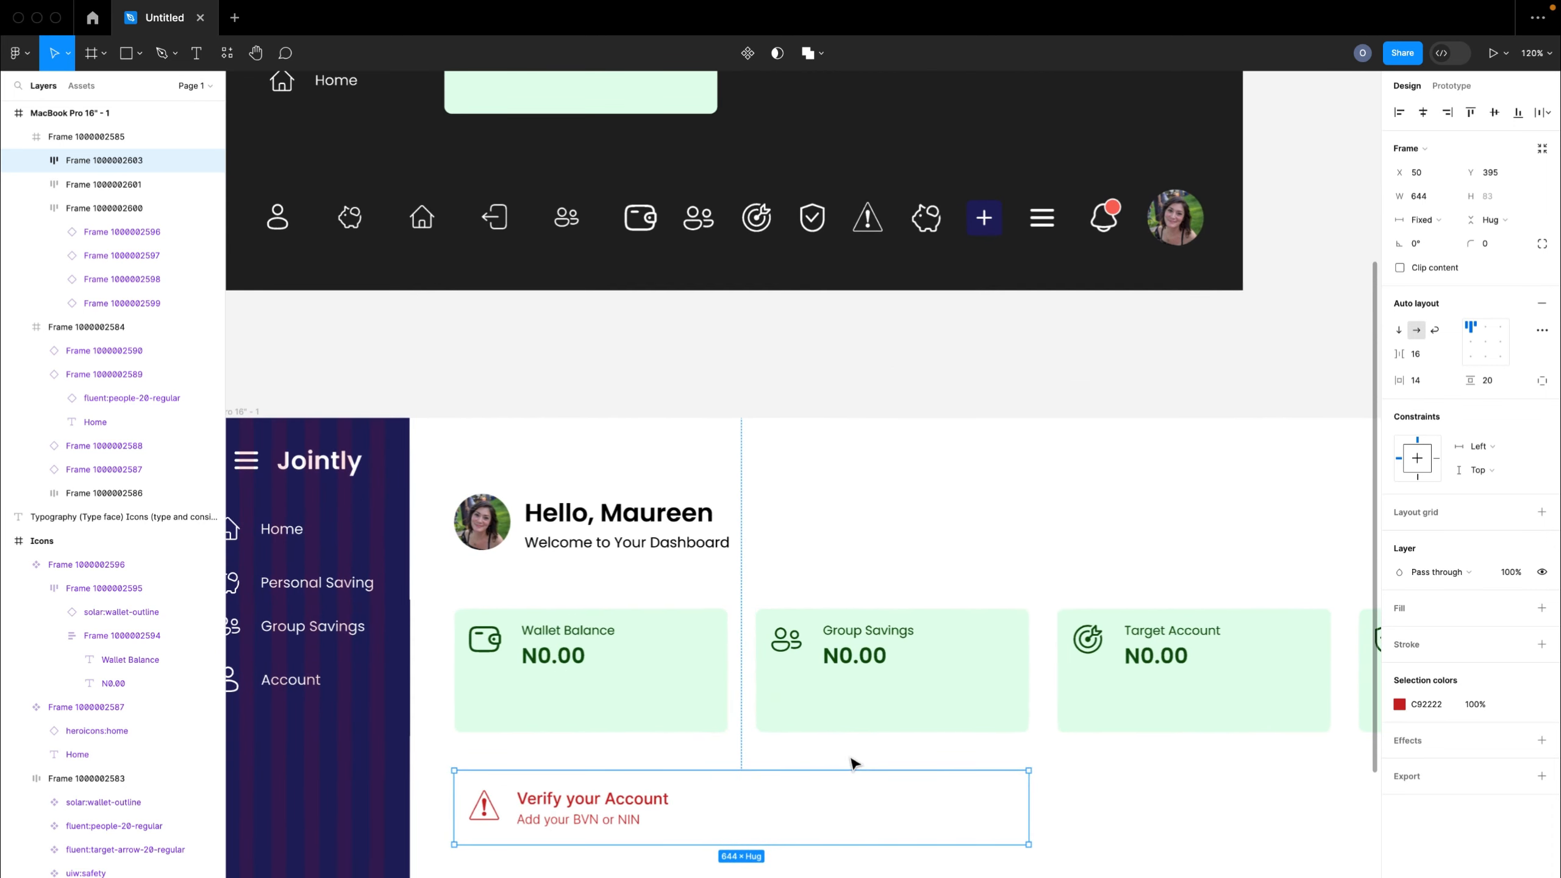
left_click_drag(847, 802, 848, 796)
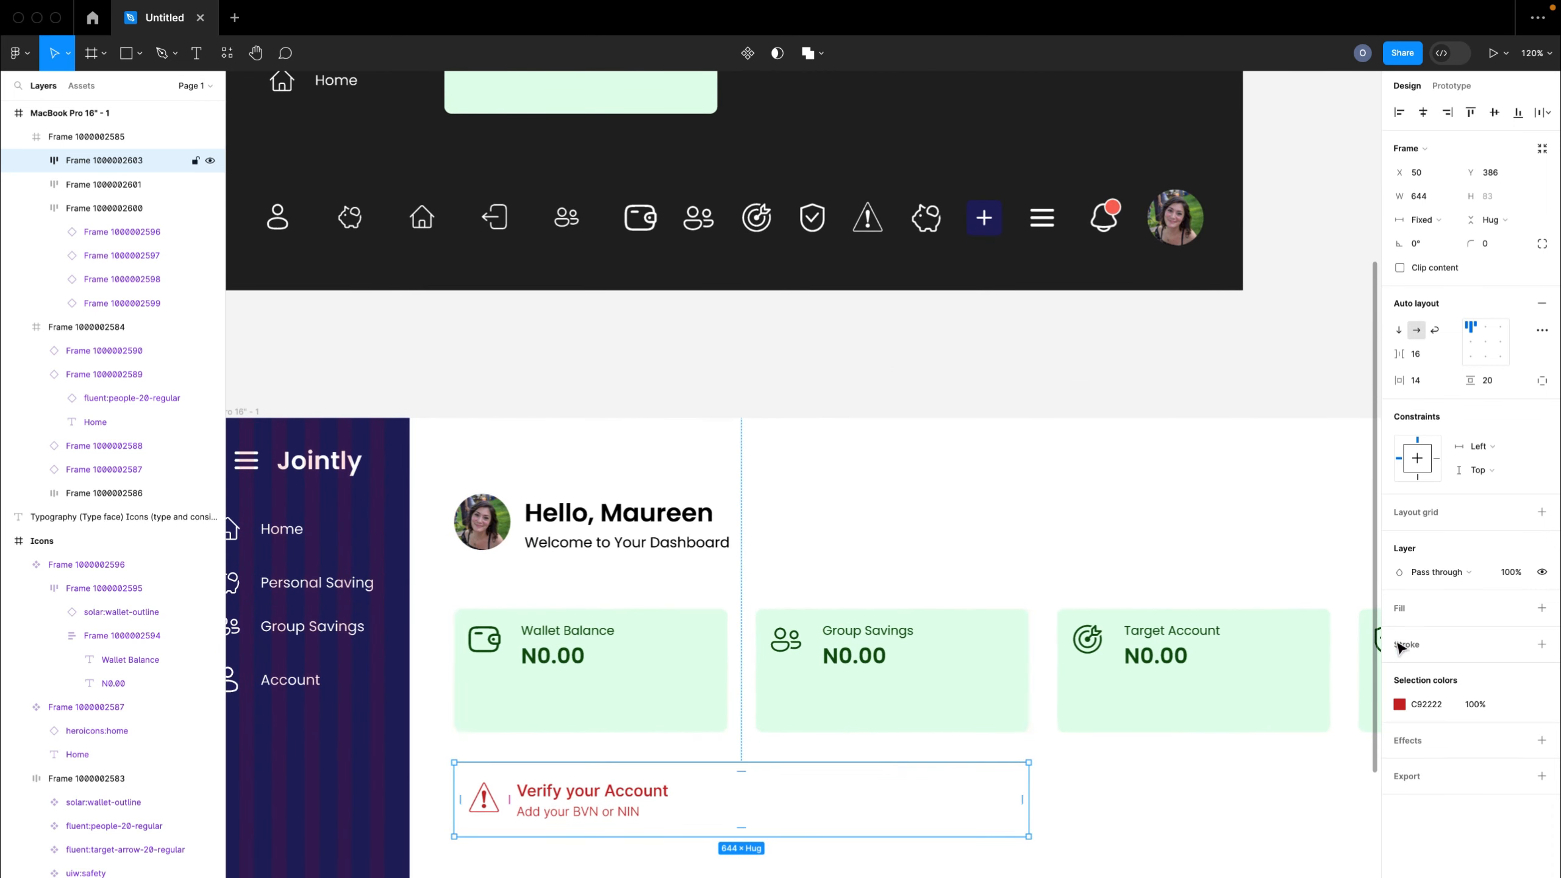
- Add a fill to the verification banner in the light pink FBEBF4, sampled from the Colors frame
left_click(1541, 607)
left_click(1400, 632)
left_click(1224, 797)
scroll(941, 474, "up", 8)
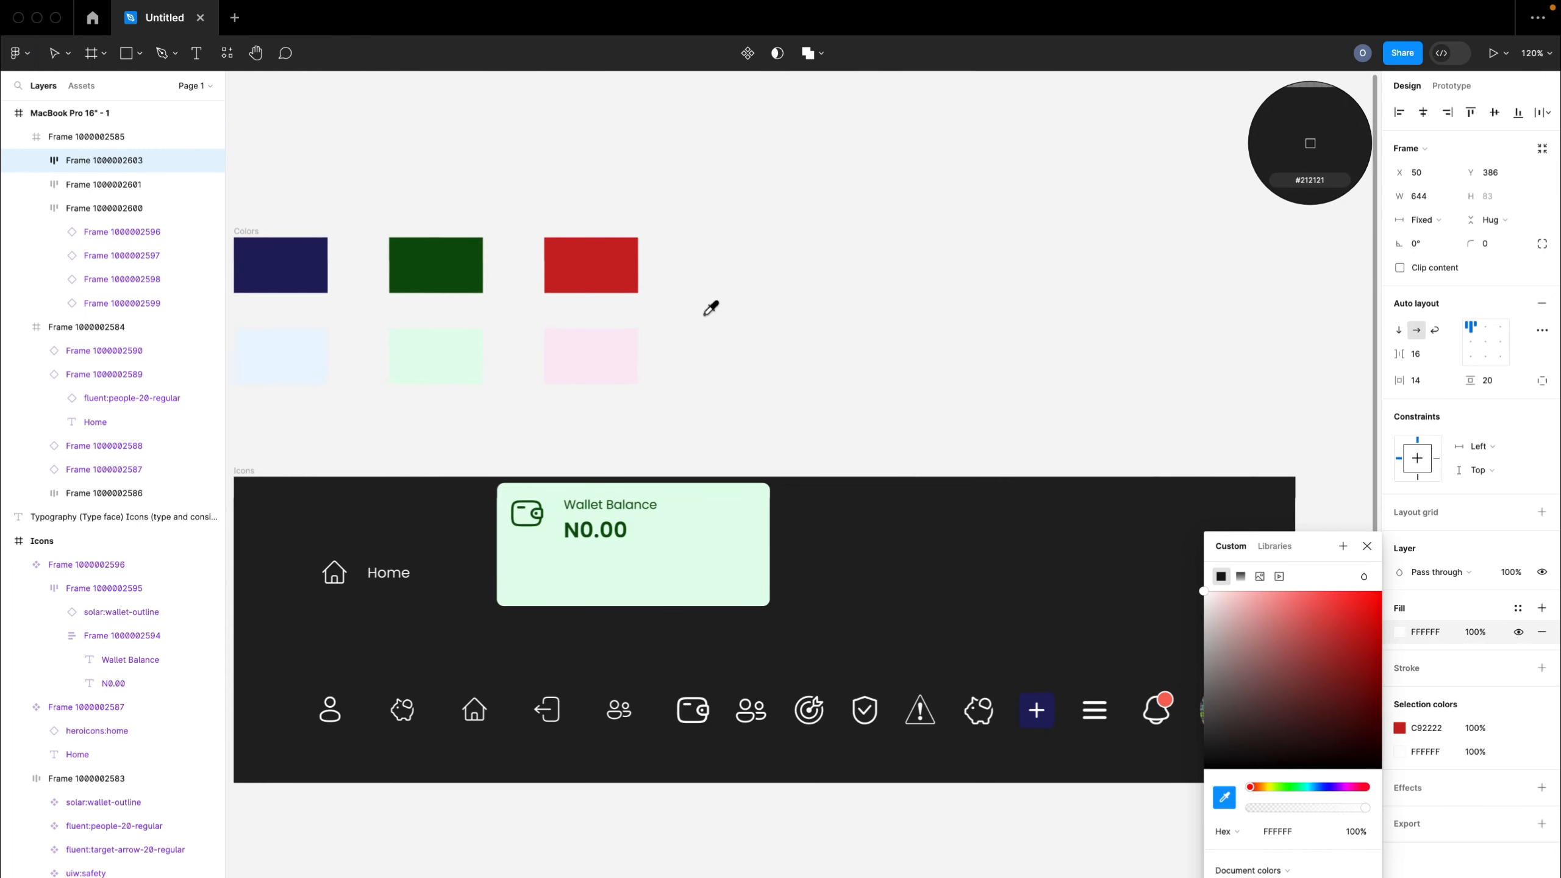
left_click(595, 353)
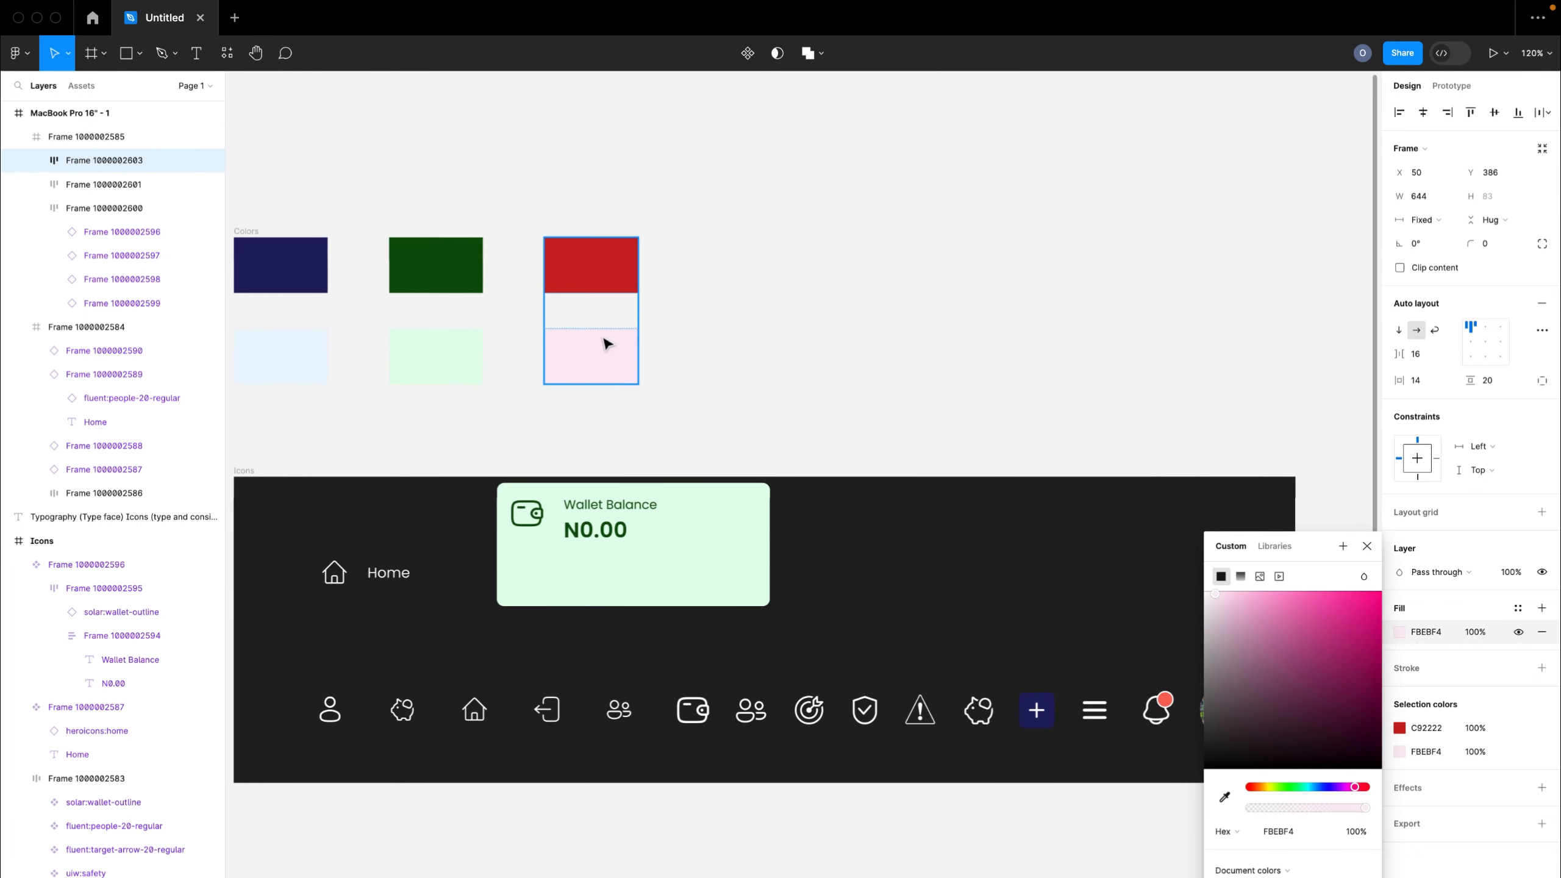
scroll(603, 339, "down", 5)
scroll(668, 611, "down", 3)
- Give the verification banner a corner radius of 8 and move it up to Y 375
scroll(700, 662, "up", 5)
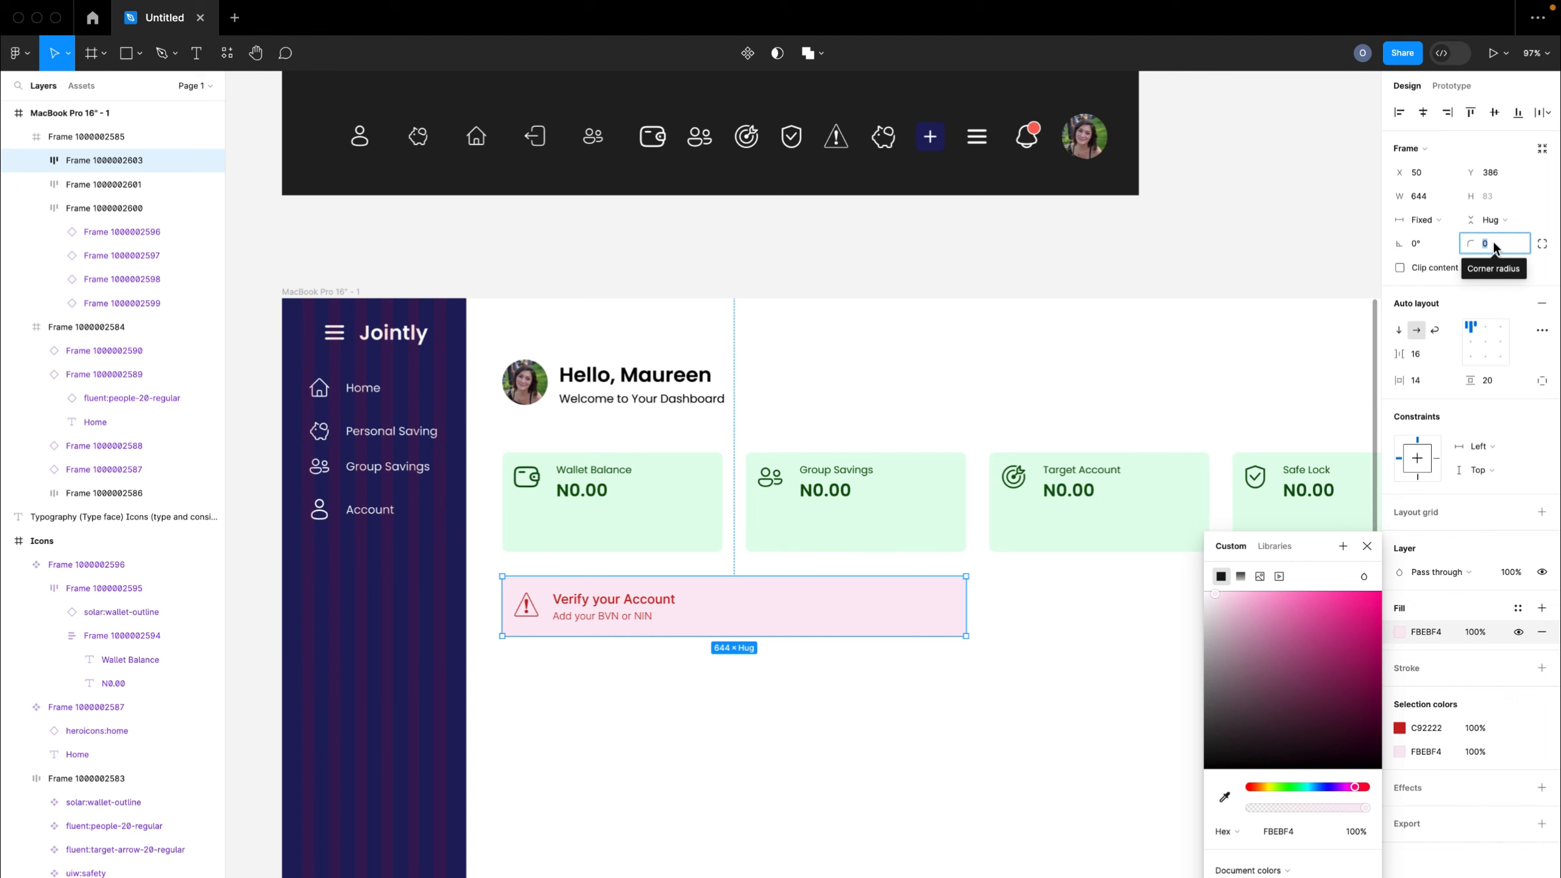
left_click(1124, 638)
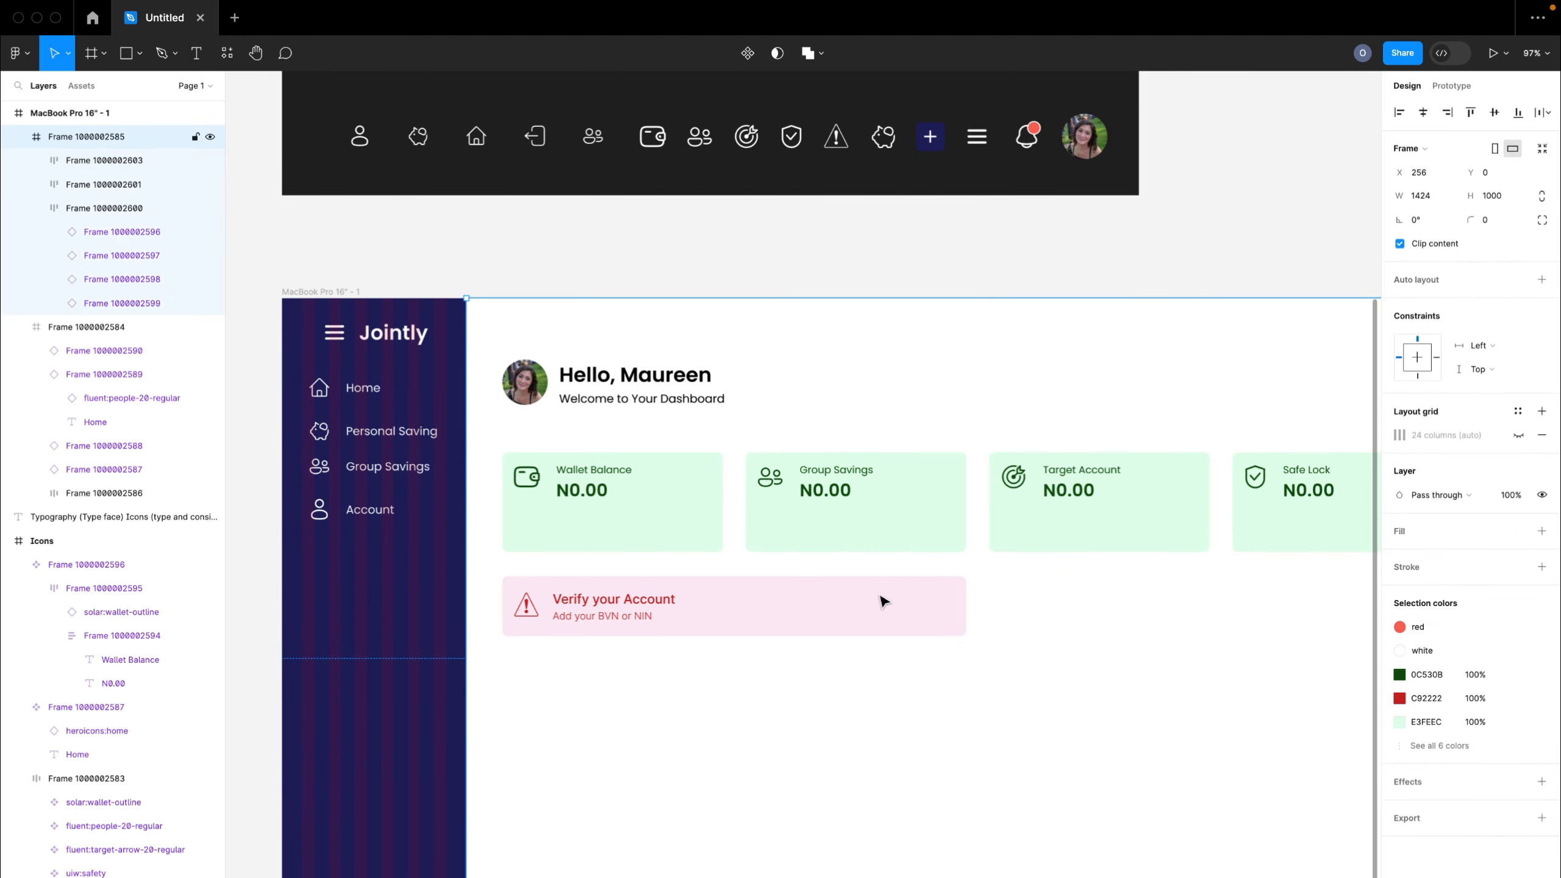
left_click(837, 619)
left_click_drag(828, 616, 828, 609)
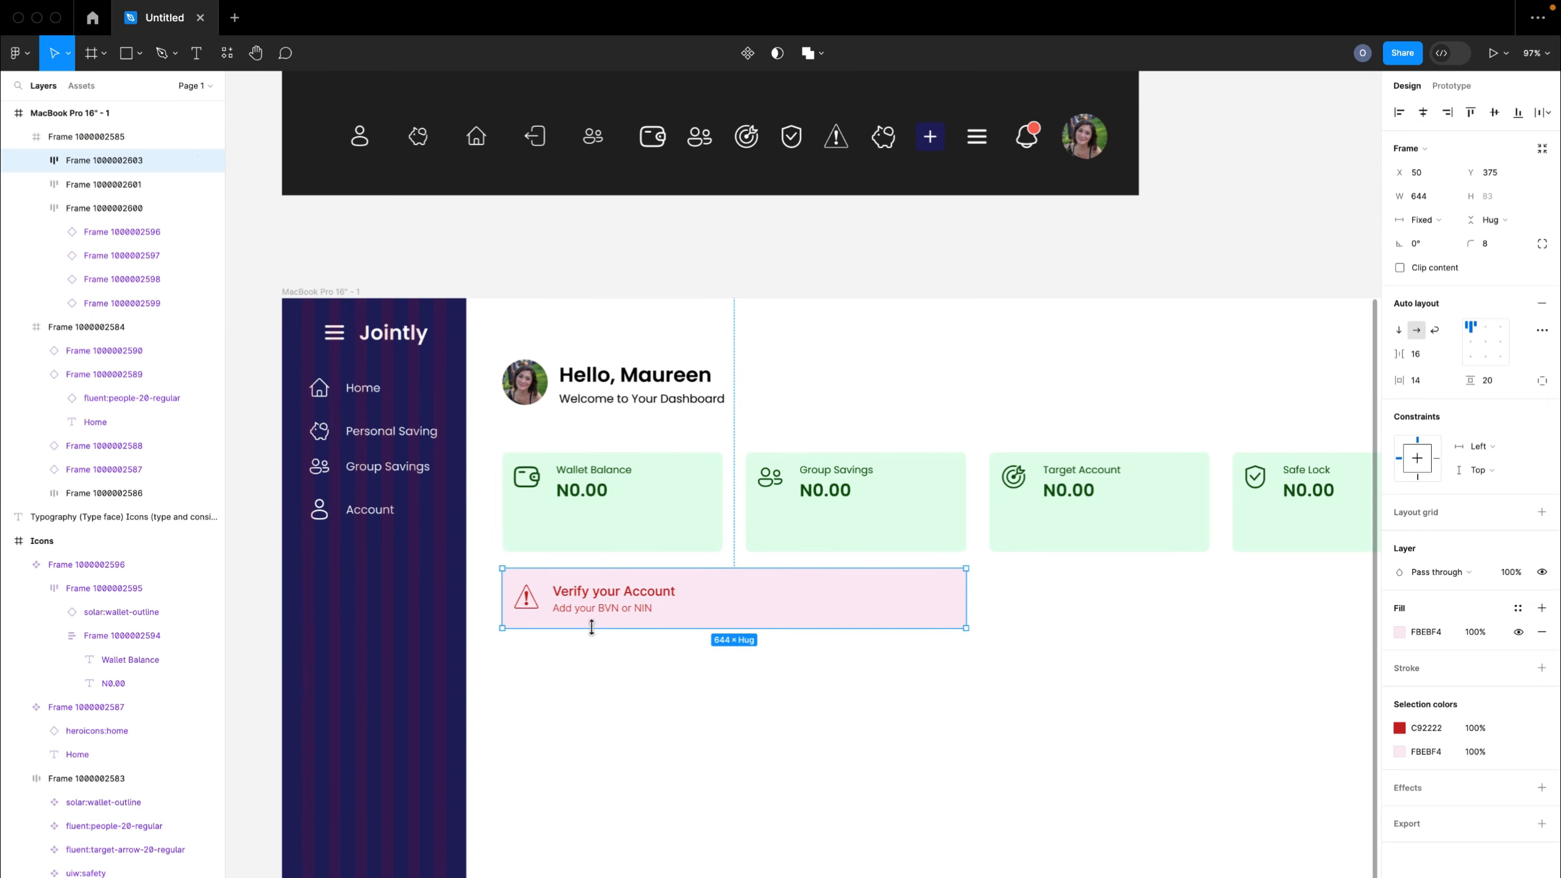
- Change the banner's secondary text to "Add your BVN or NIN and verify your email"
double_click(653, 609)
key("Escape")
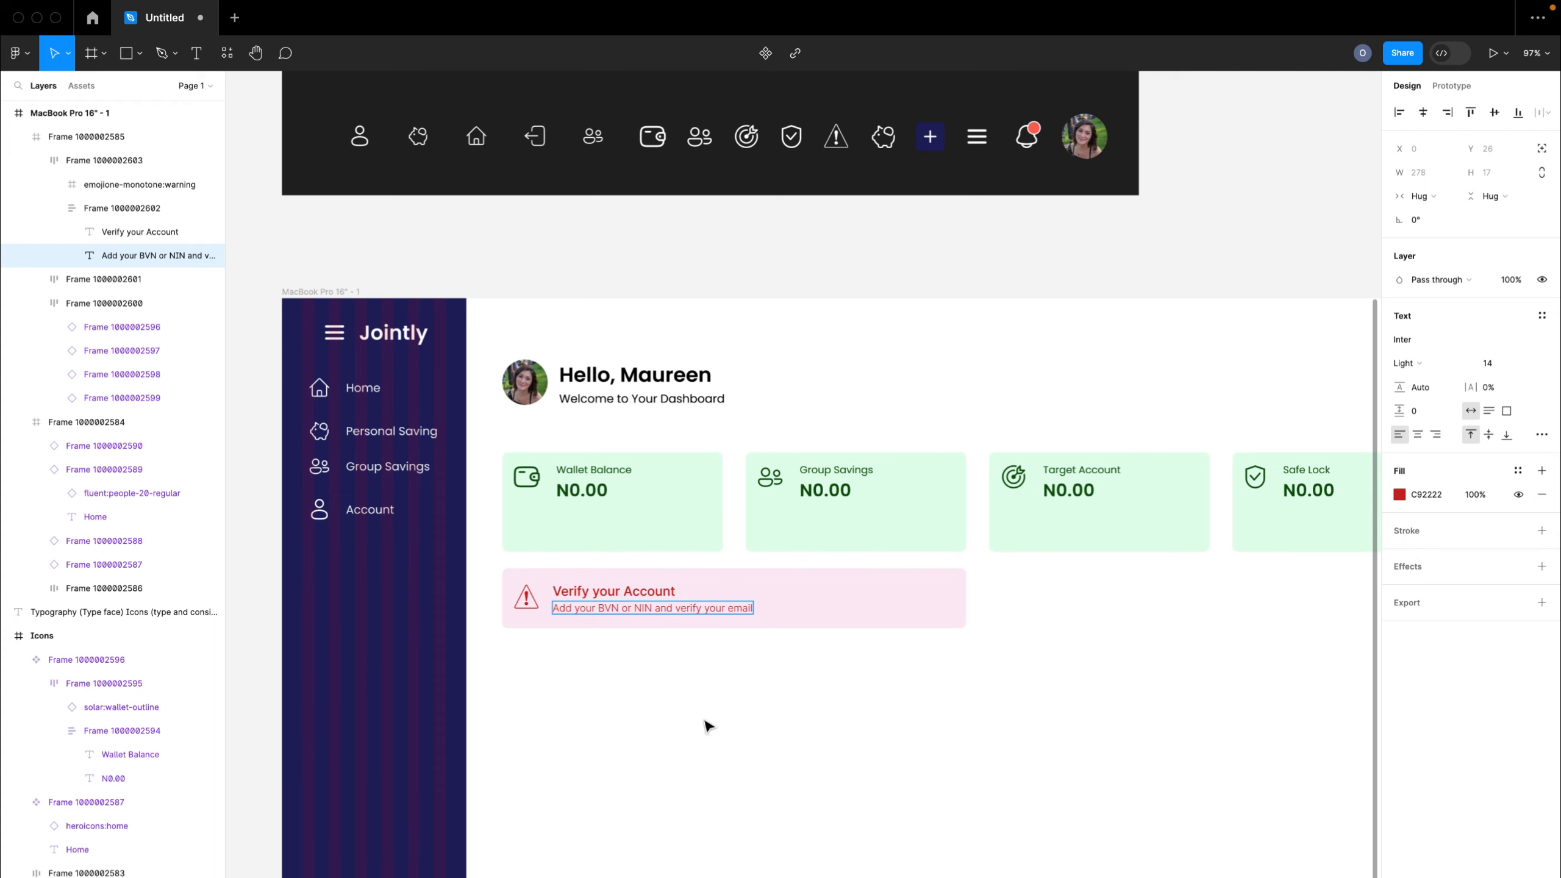
left_click(720, 746)
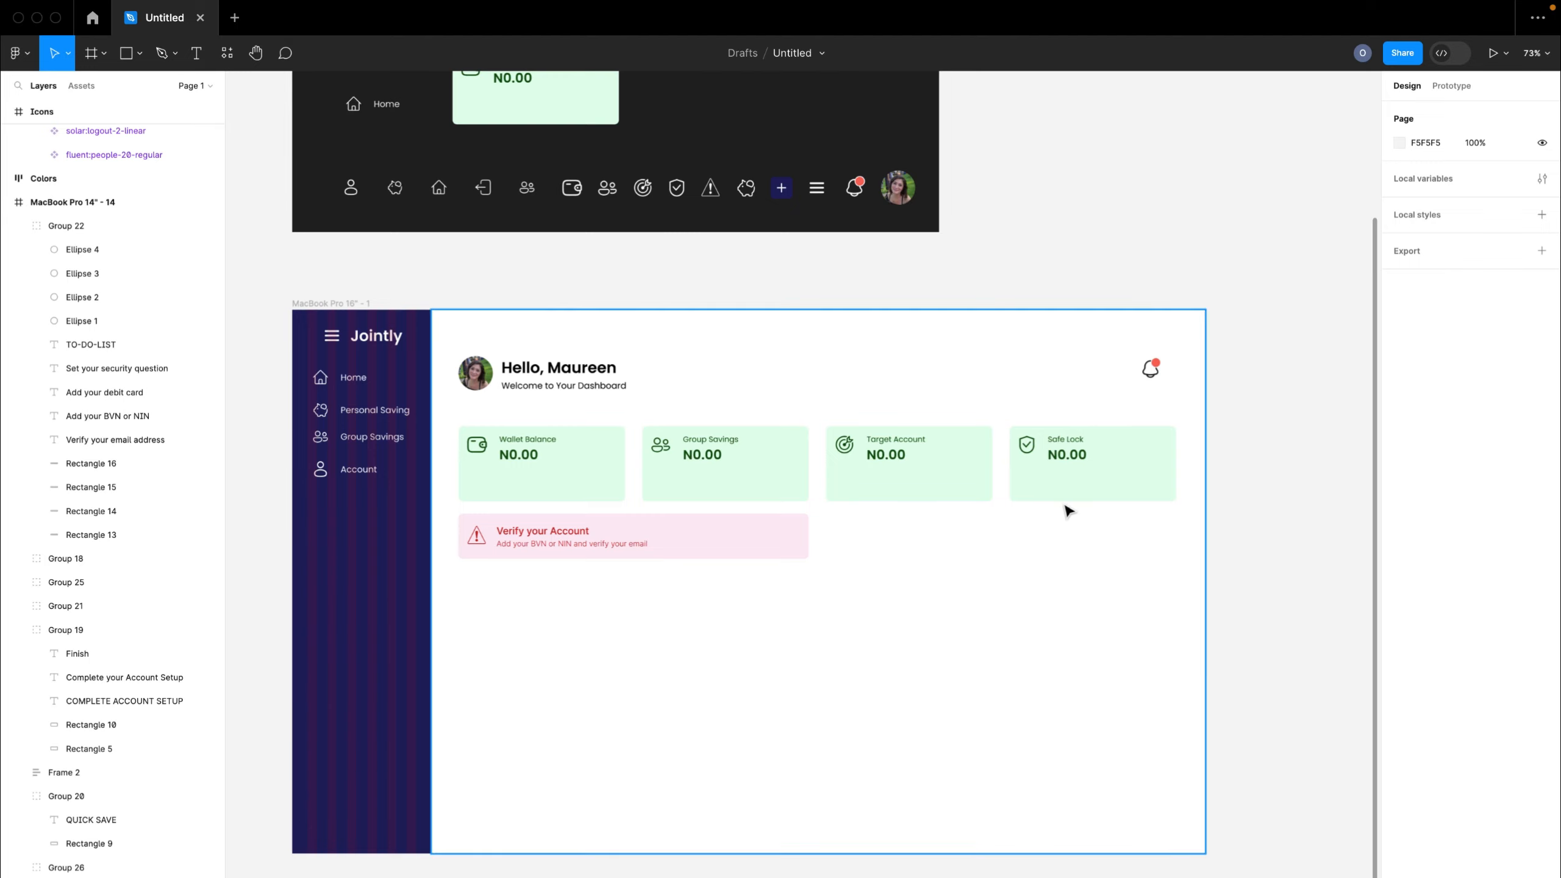
- Check the old design's quick save button, and duplicate the verification banner to X 726, Y 374 beneath the Target Account and Safe Lock cards
scroll(1067, 509, "left", 20)
scroll(1070, 510, "left", 3)
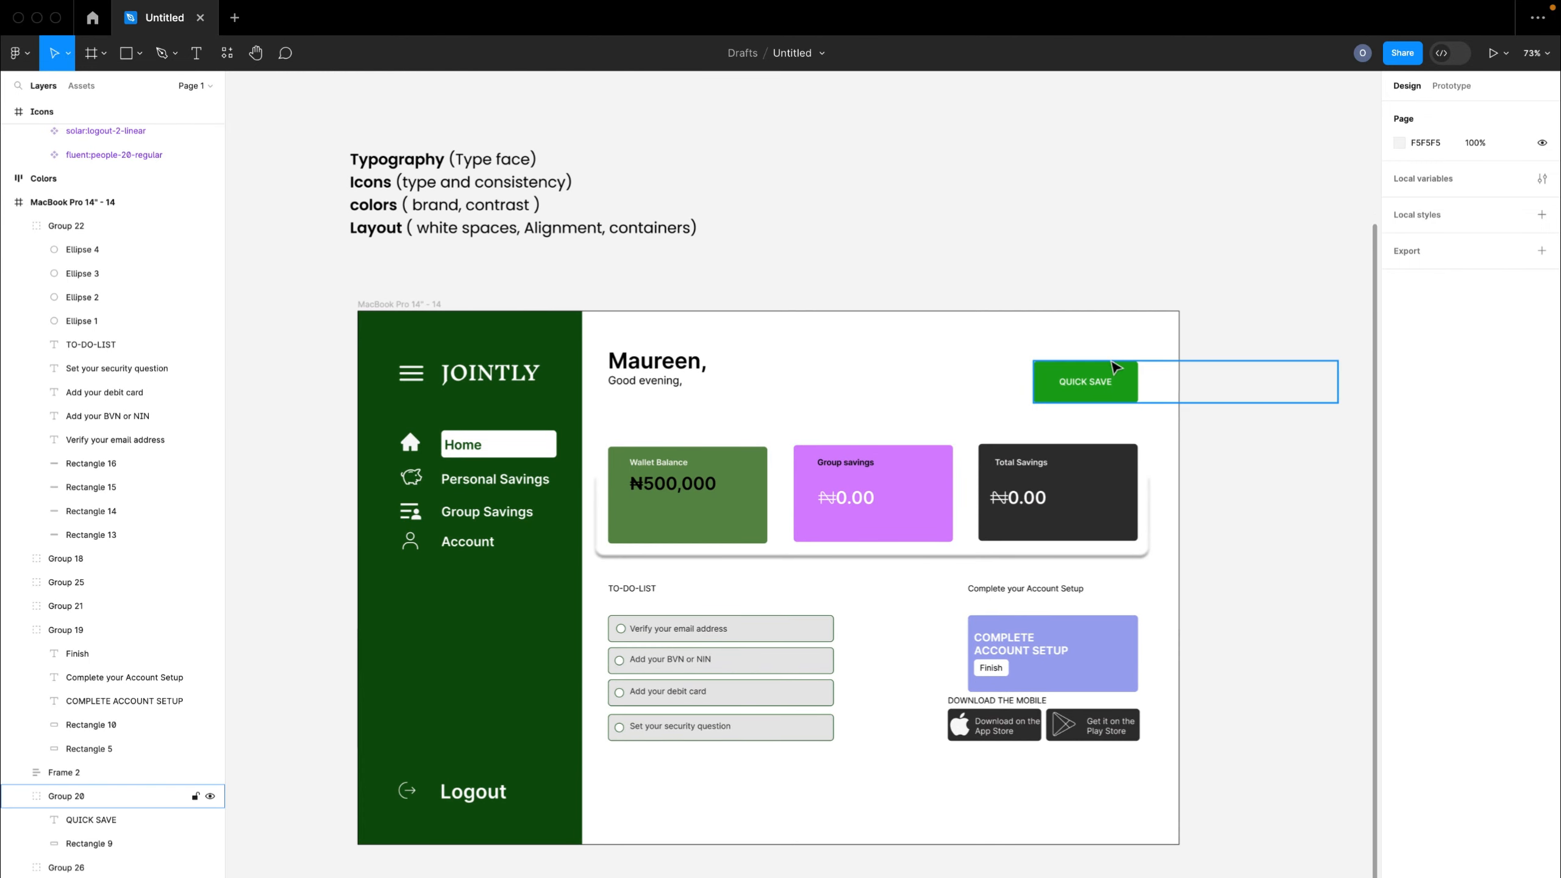
left_click(1112, 381)
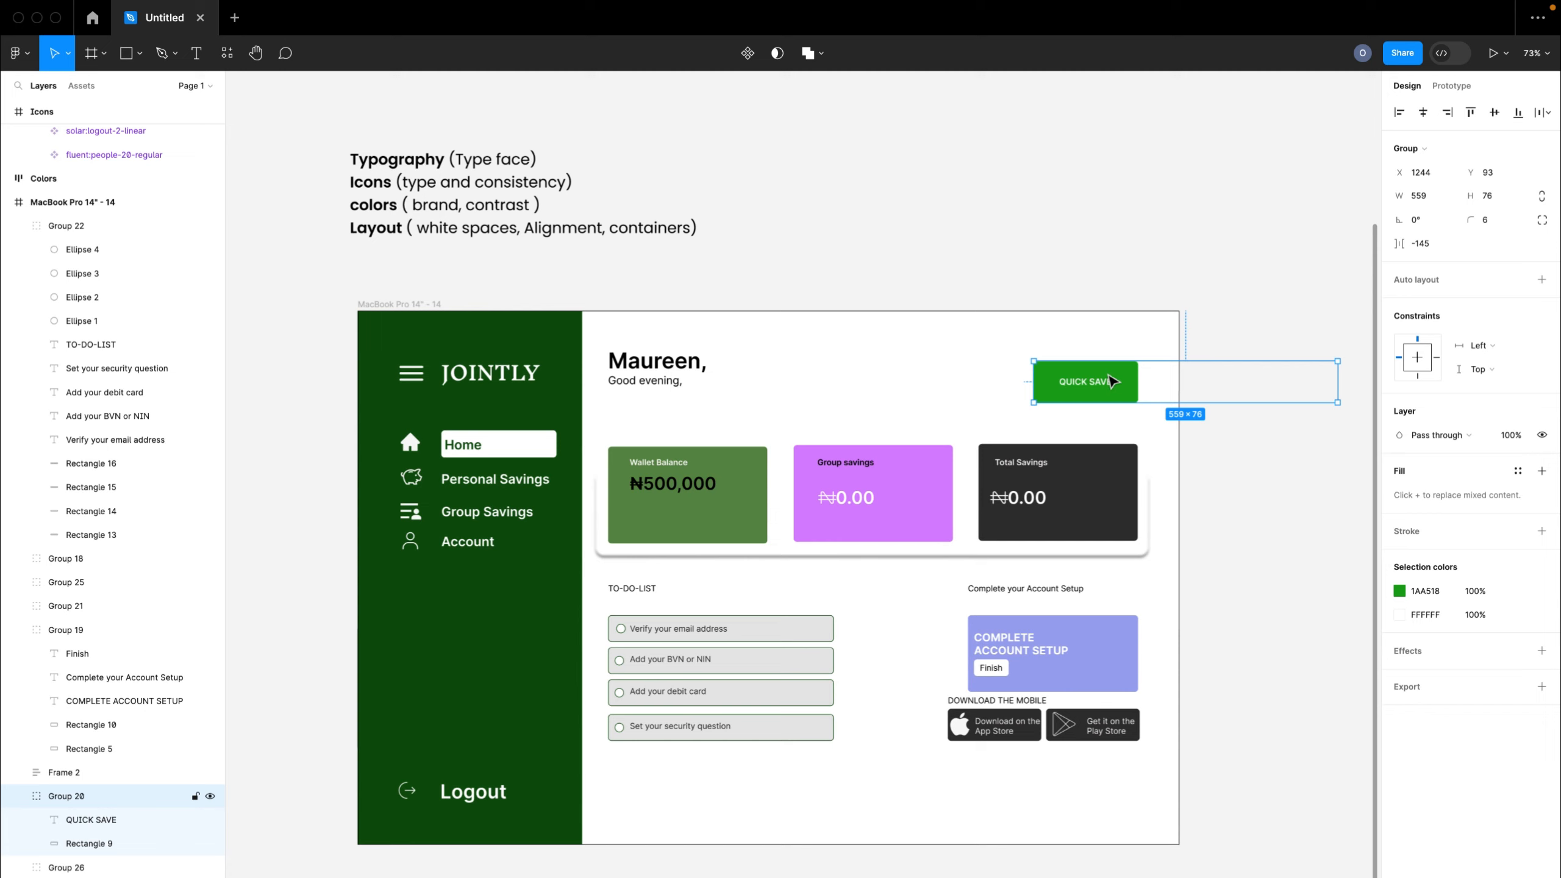
scroll(1127, 468, "right", 15)
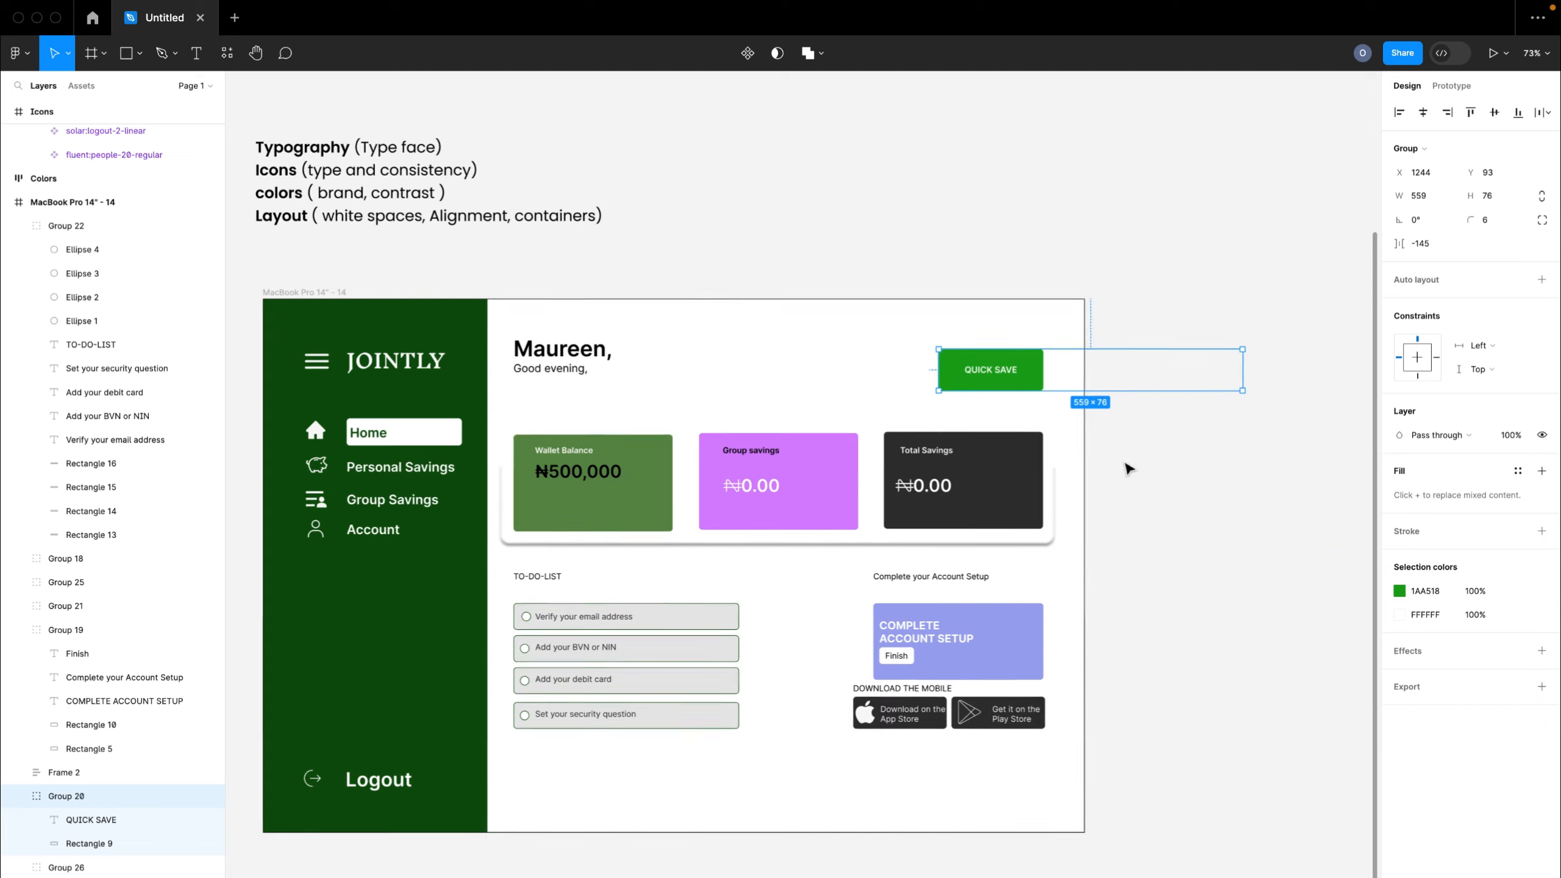
scroll(1127, 468, "right", 15)
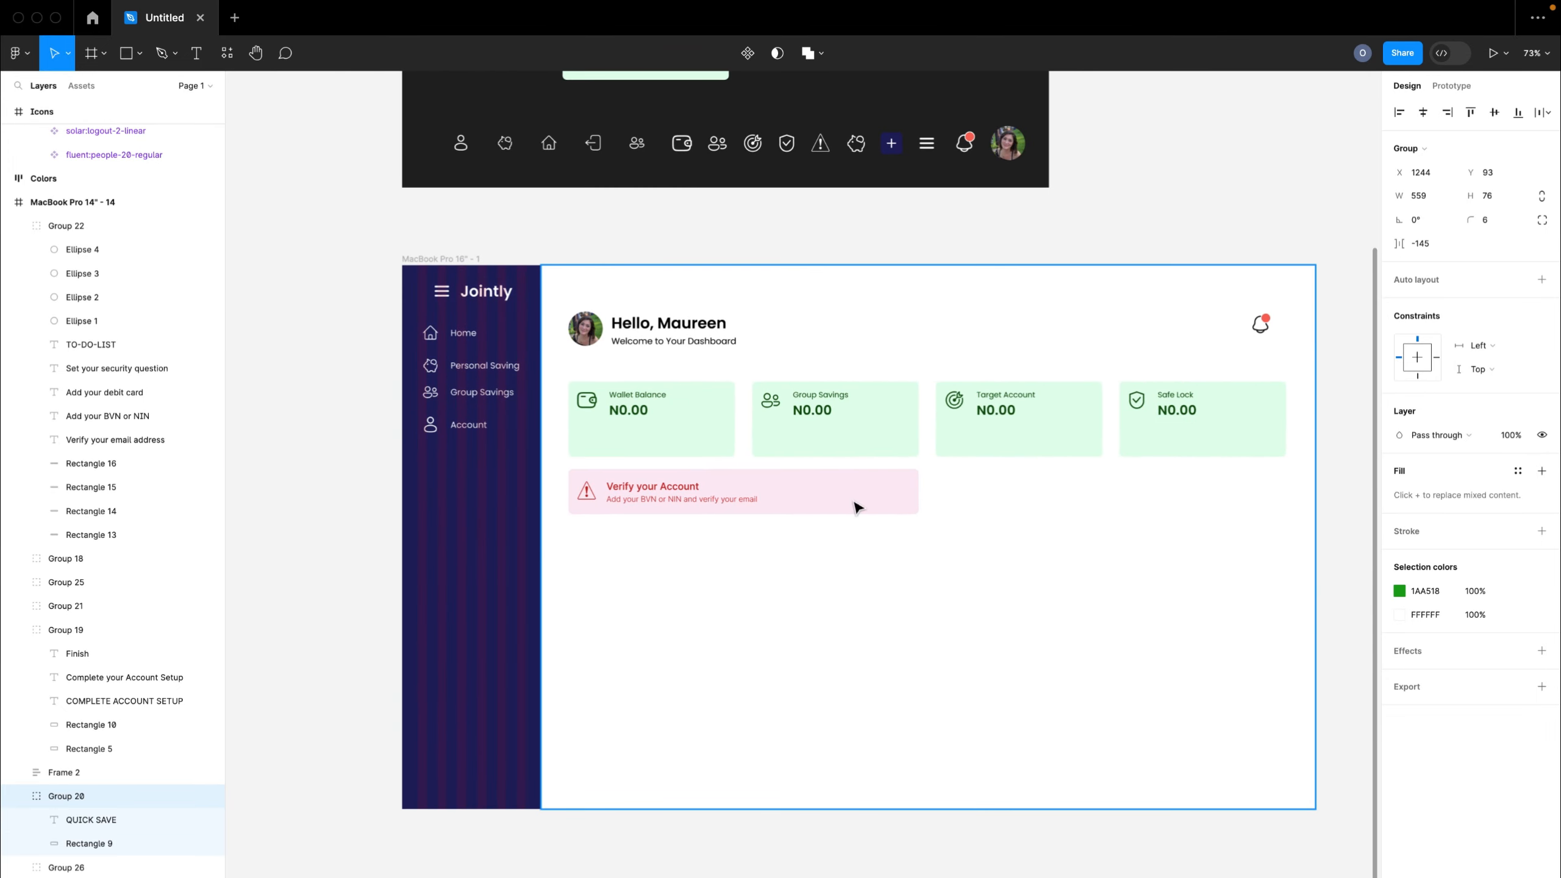
left_click(857, 507)
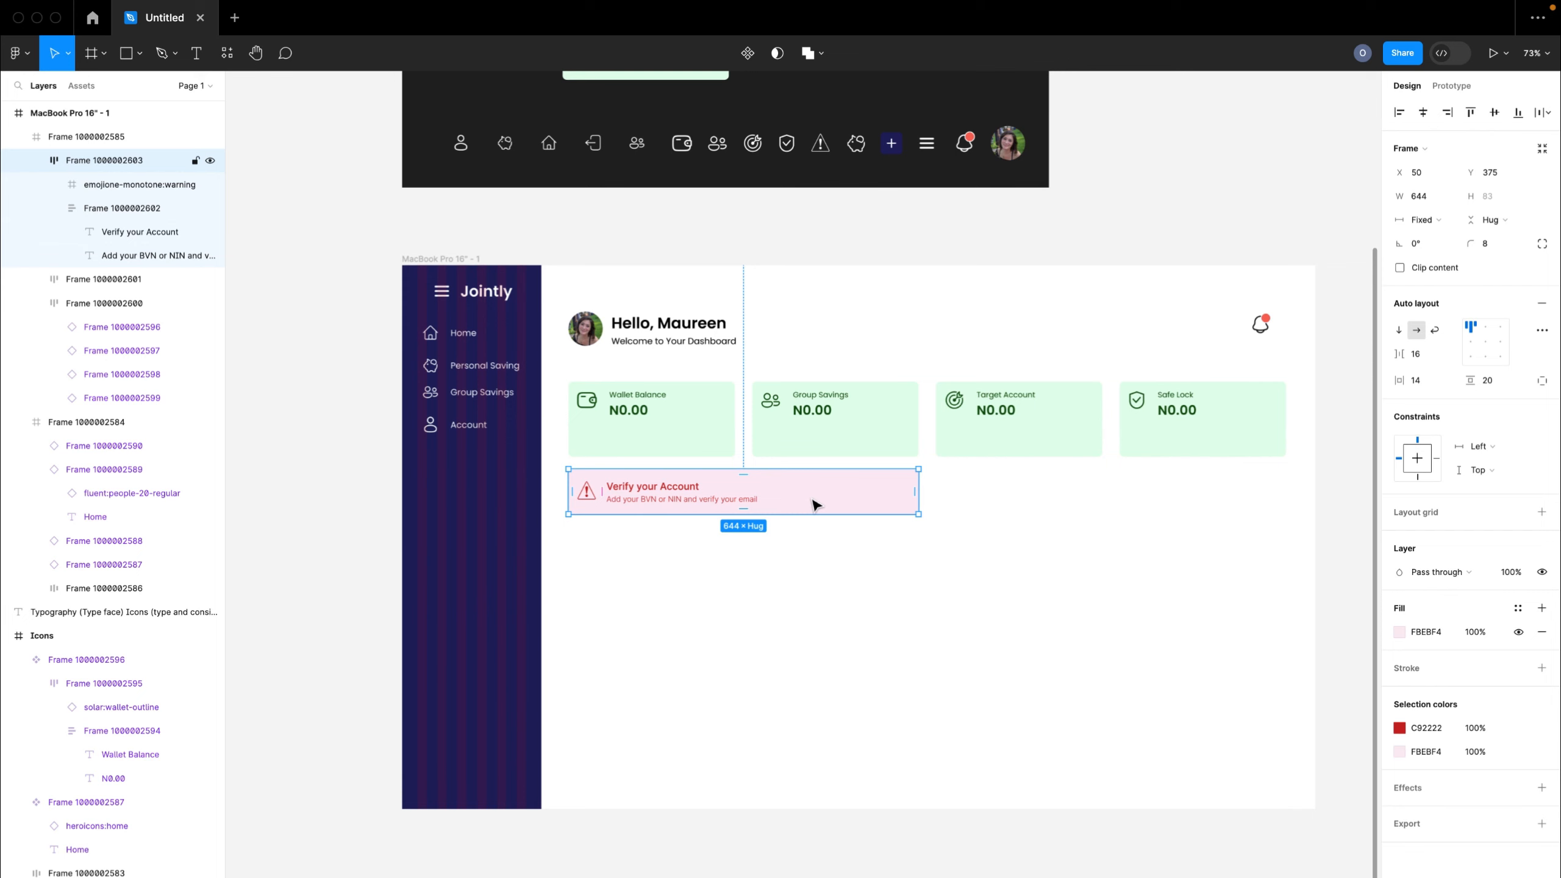
left_click_drag(899, 501, 1181, 504)
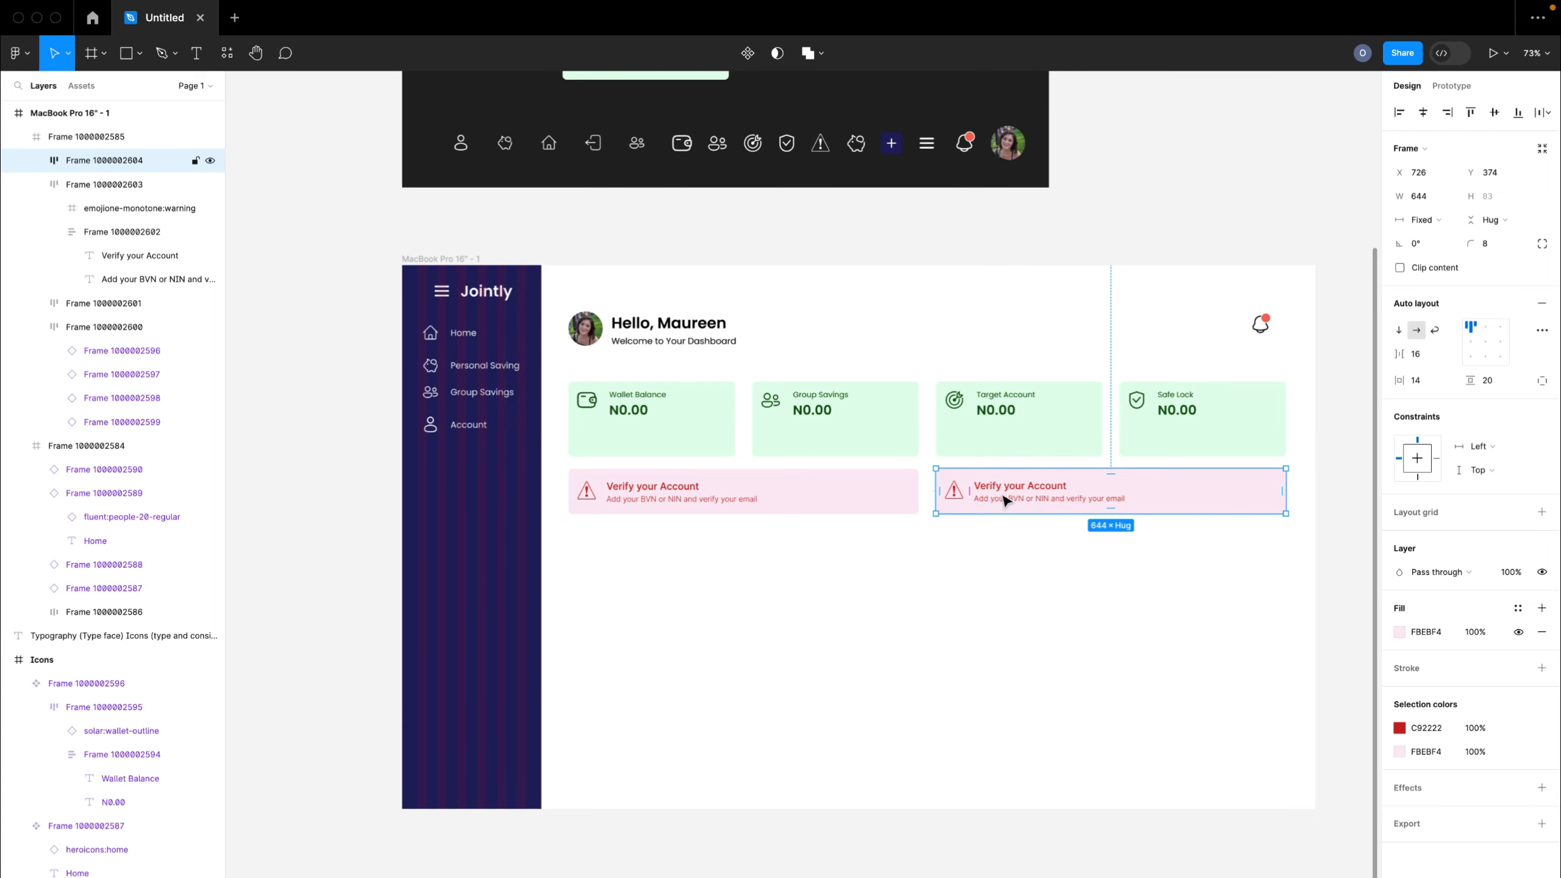
- Replace the duplicated banner's warning icon with a copy of the piggy-bank savings icon from the Icons frame
scroll(1106, 584, "up", 2)
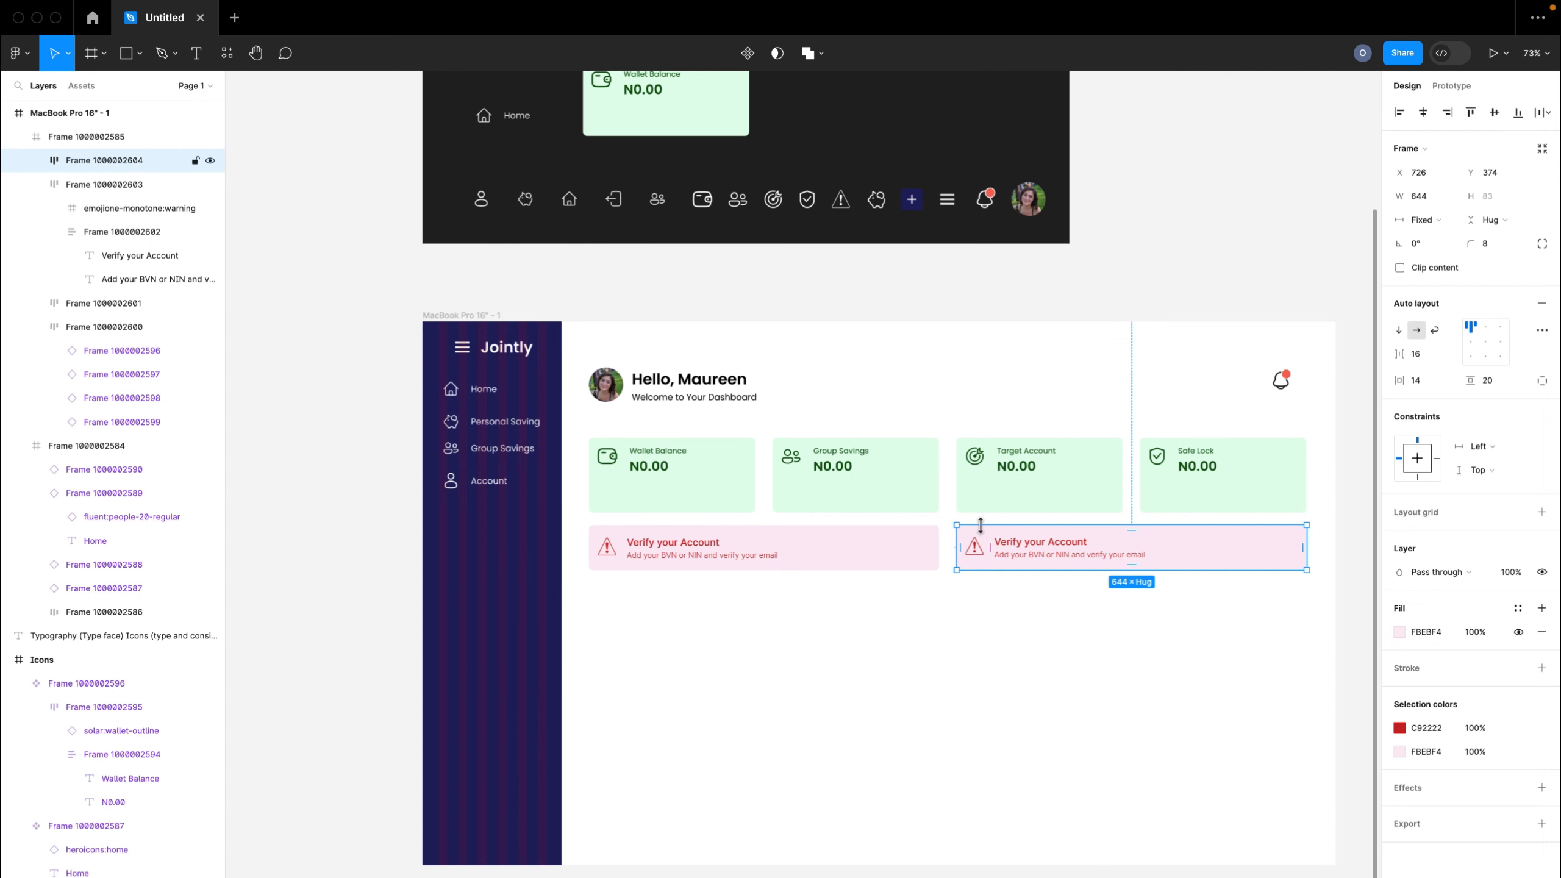
double_click(880, 213)
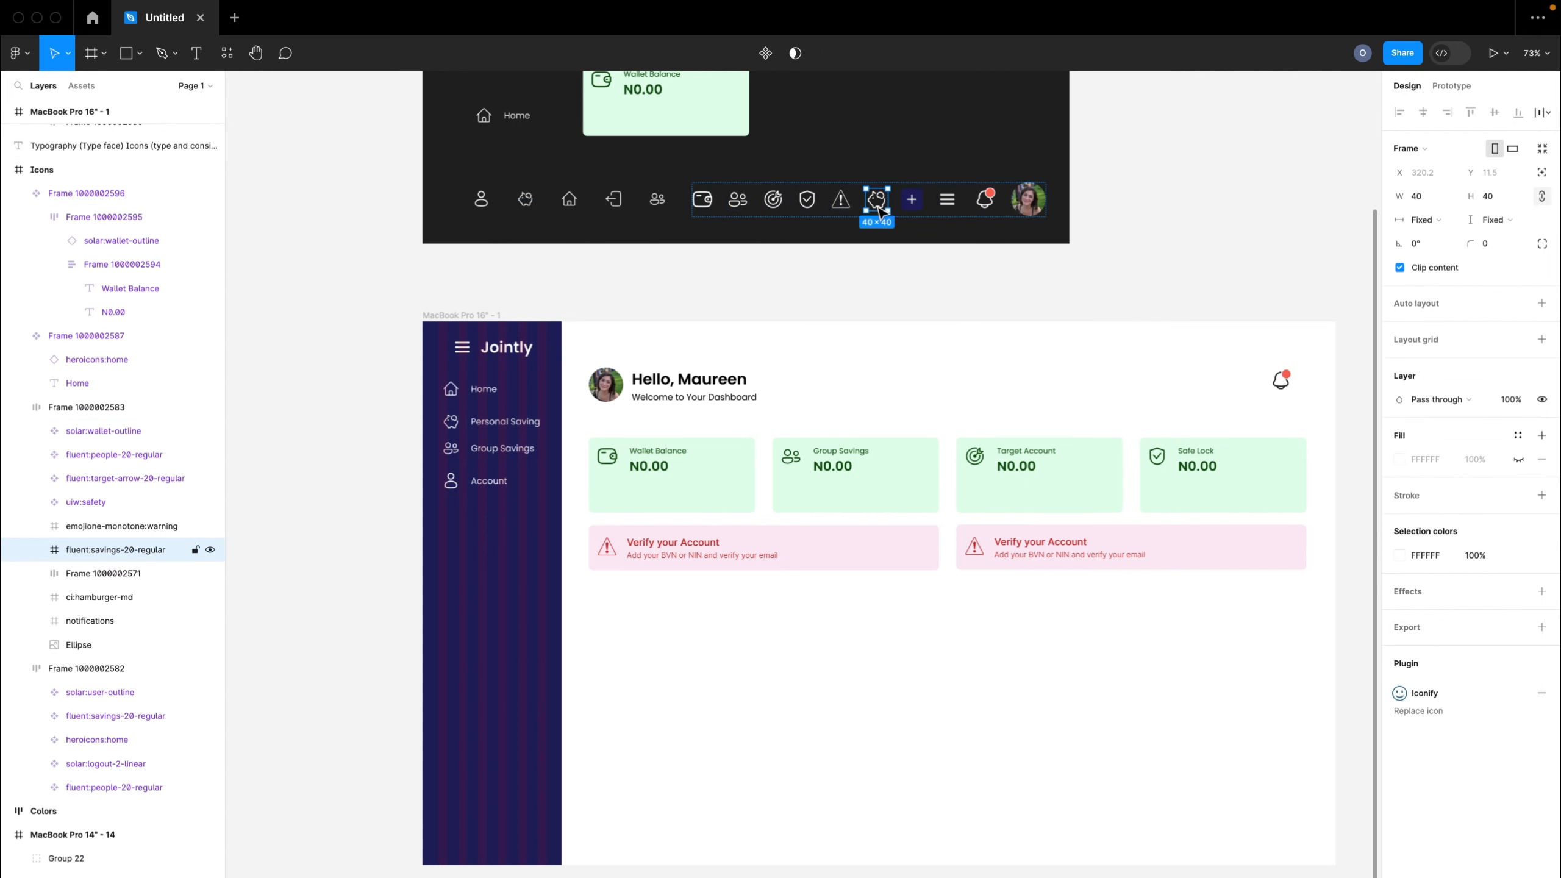
left_click(976, 552)
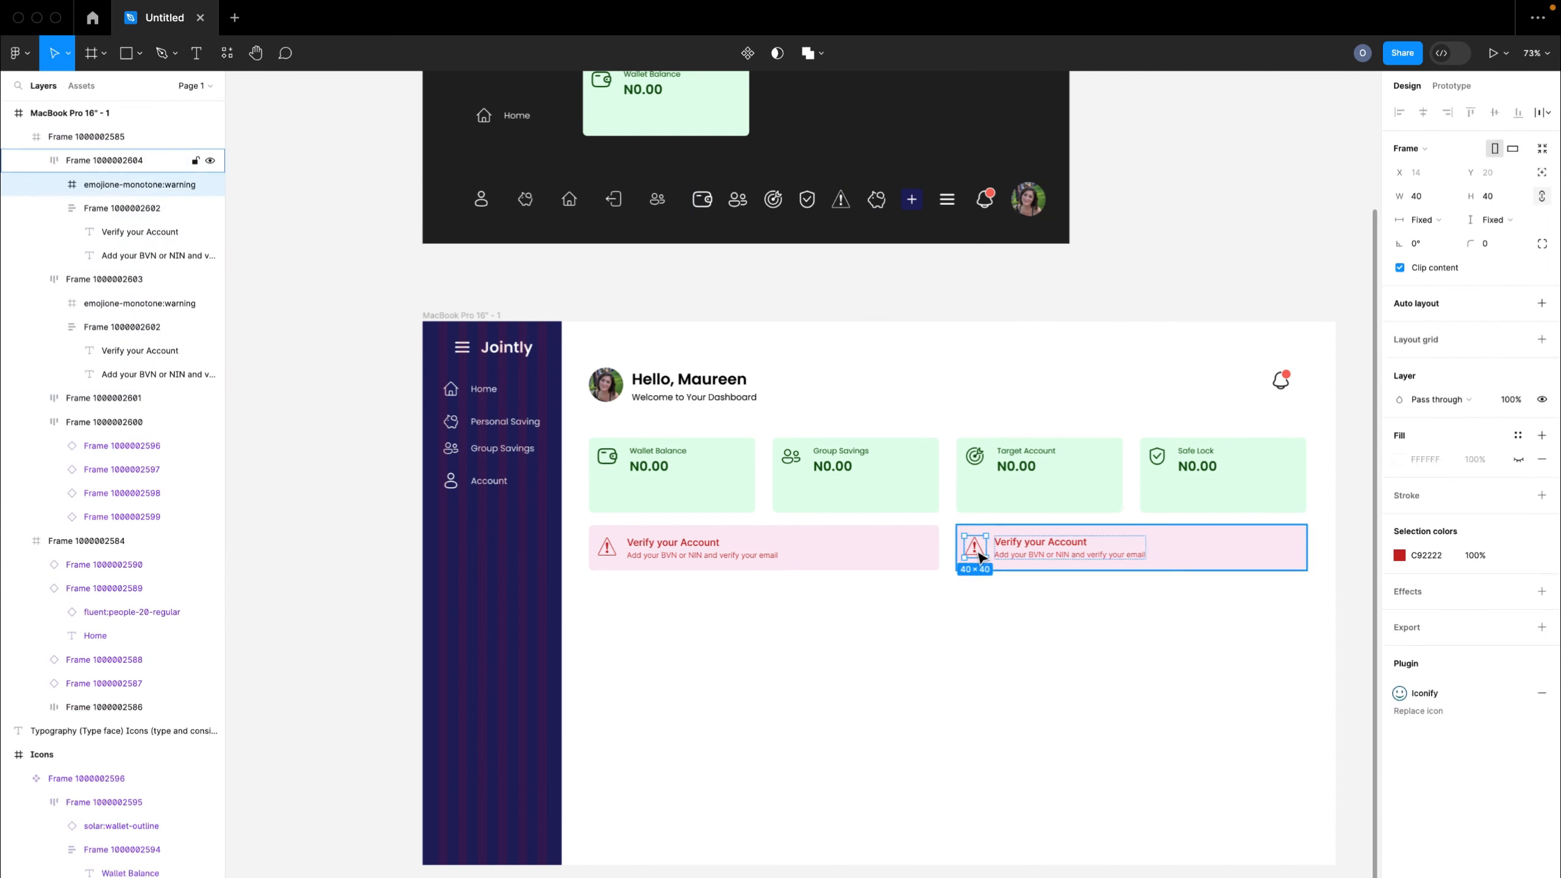
double_click(976, 551)
key("Escape")
right_click(977, 554)
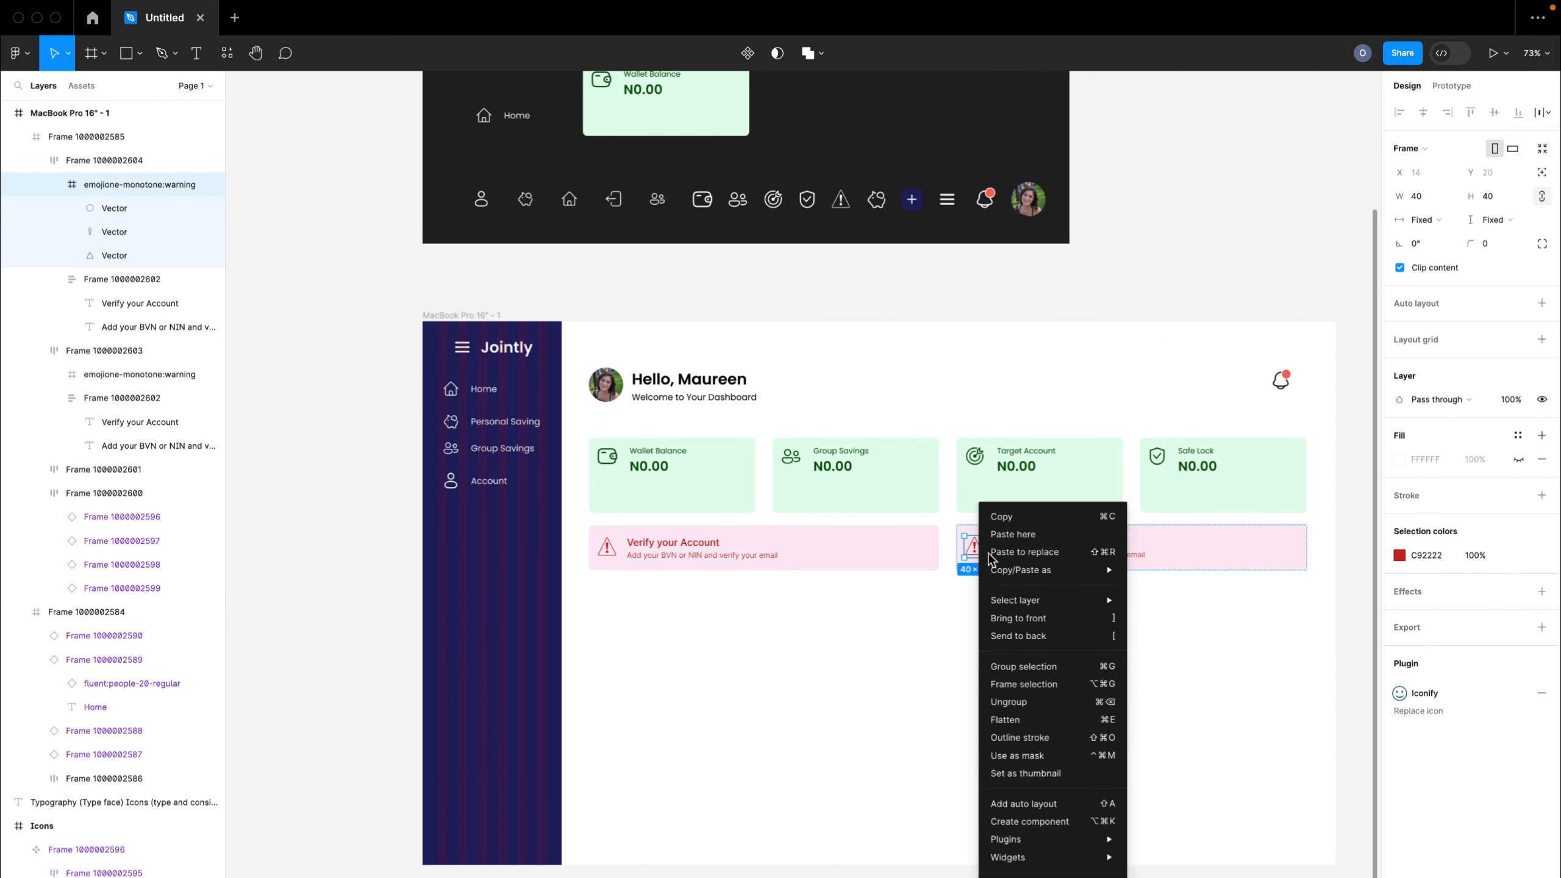
left_click(1060, 553)
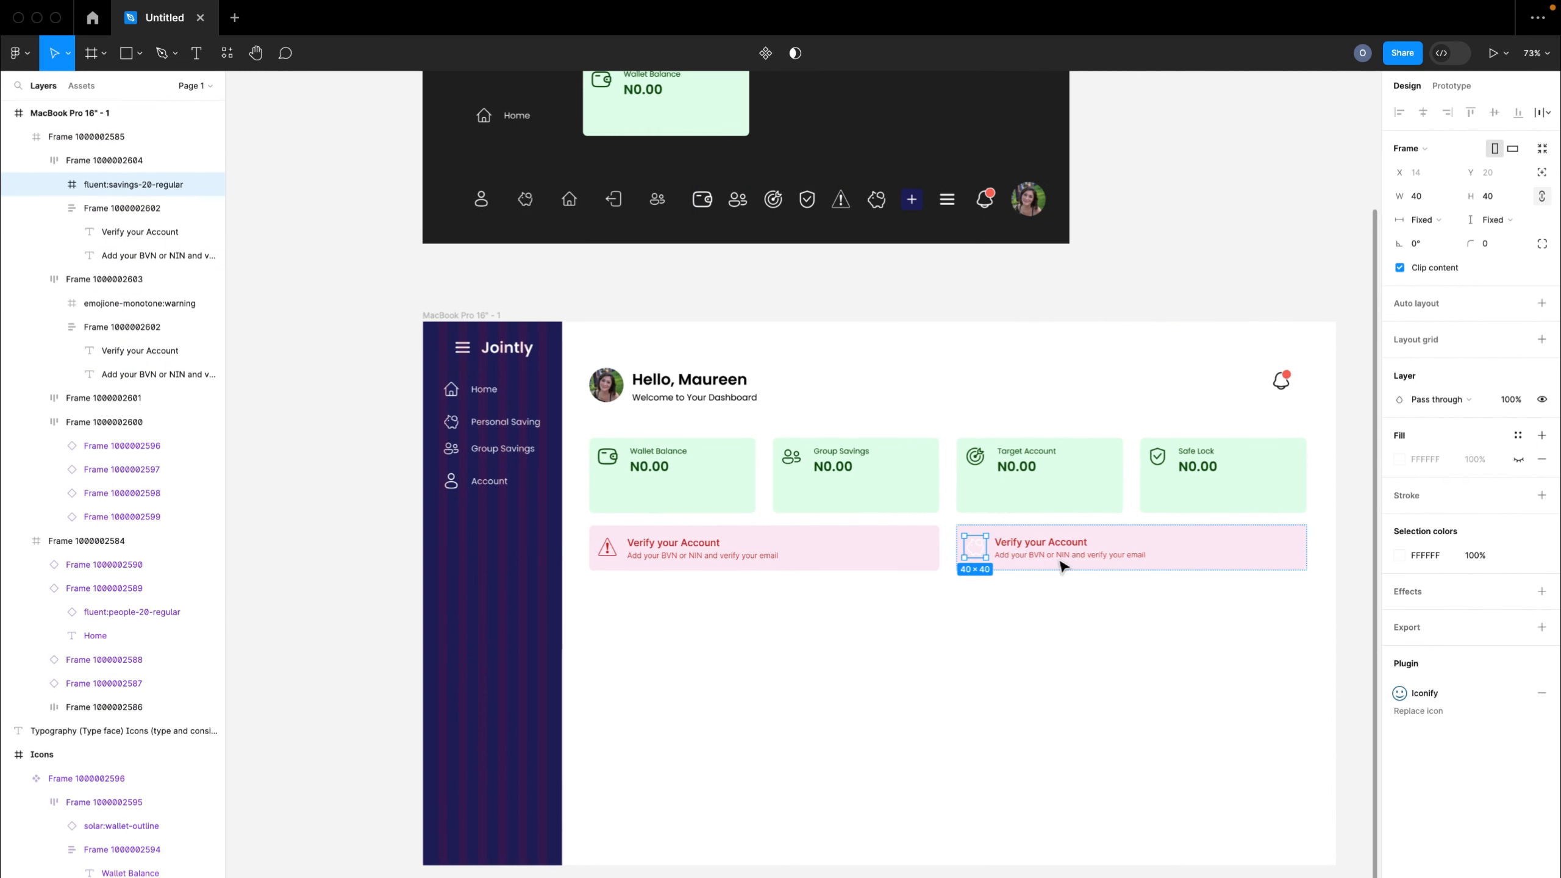
left_click(1399, 556)
left_click(1223, 802)
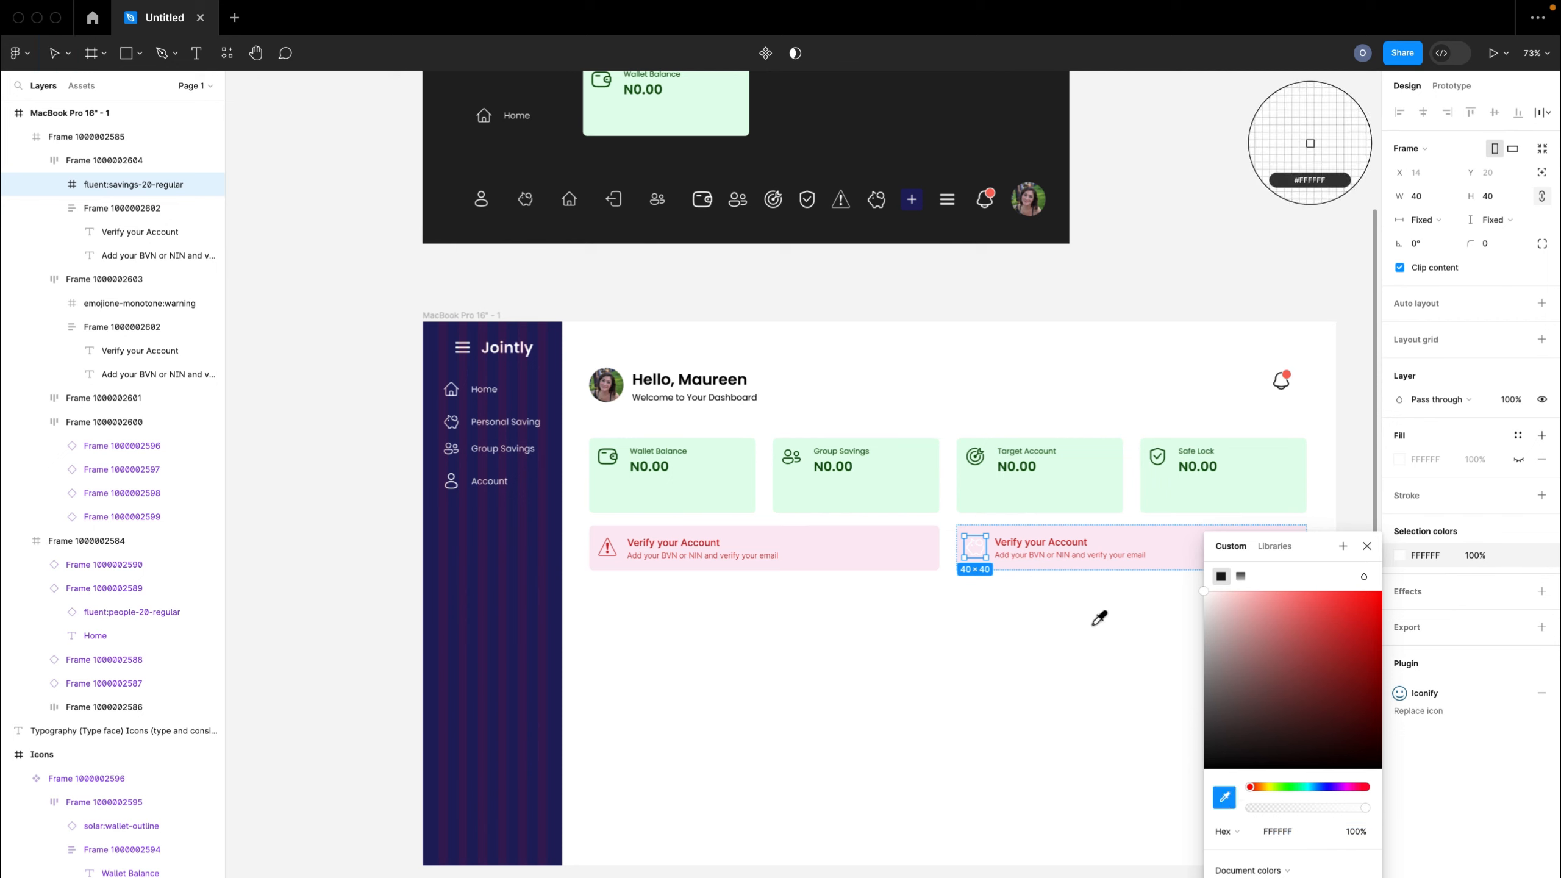
left_click(1367, 547)
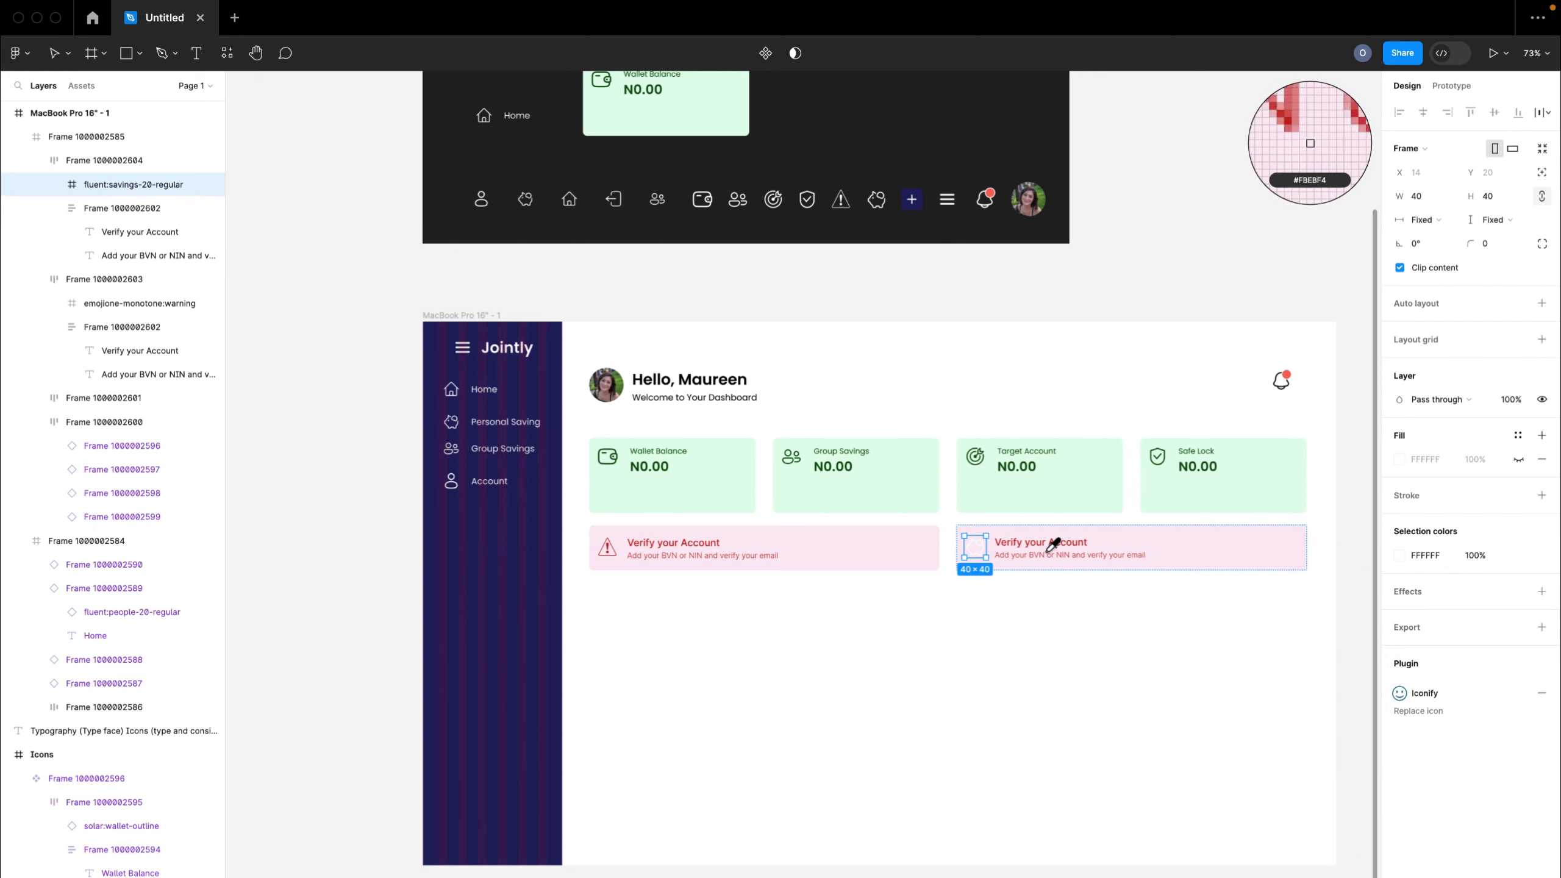
key("Escape")
- Change the duplicated banner's title to "Quick Save" and its secondary text to "Quicky add or topup your savings account"
left_click(1063, 540)
left_click(1063, 540)
double_click(1063, 541)
type("Quick S")
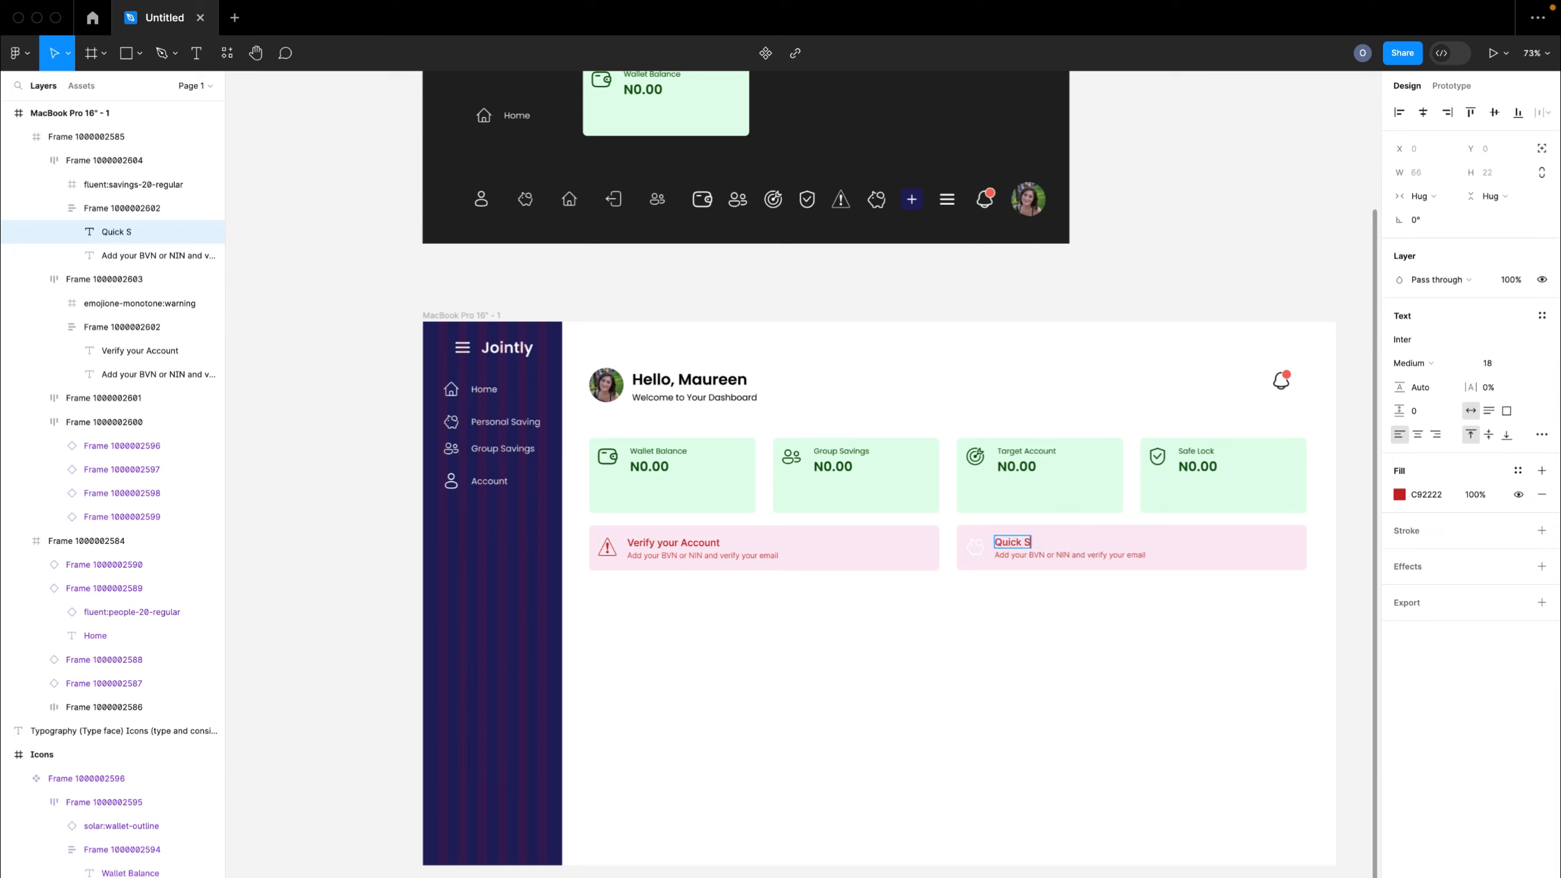
type("ave")
double_click(1099, 555)
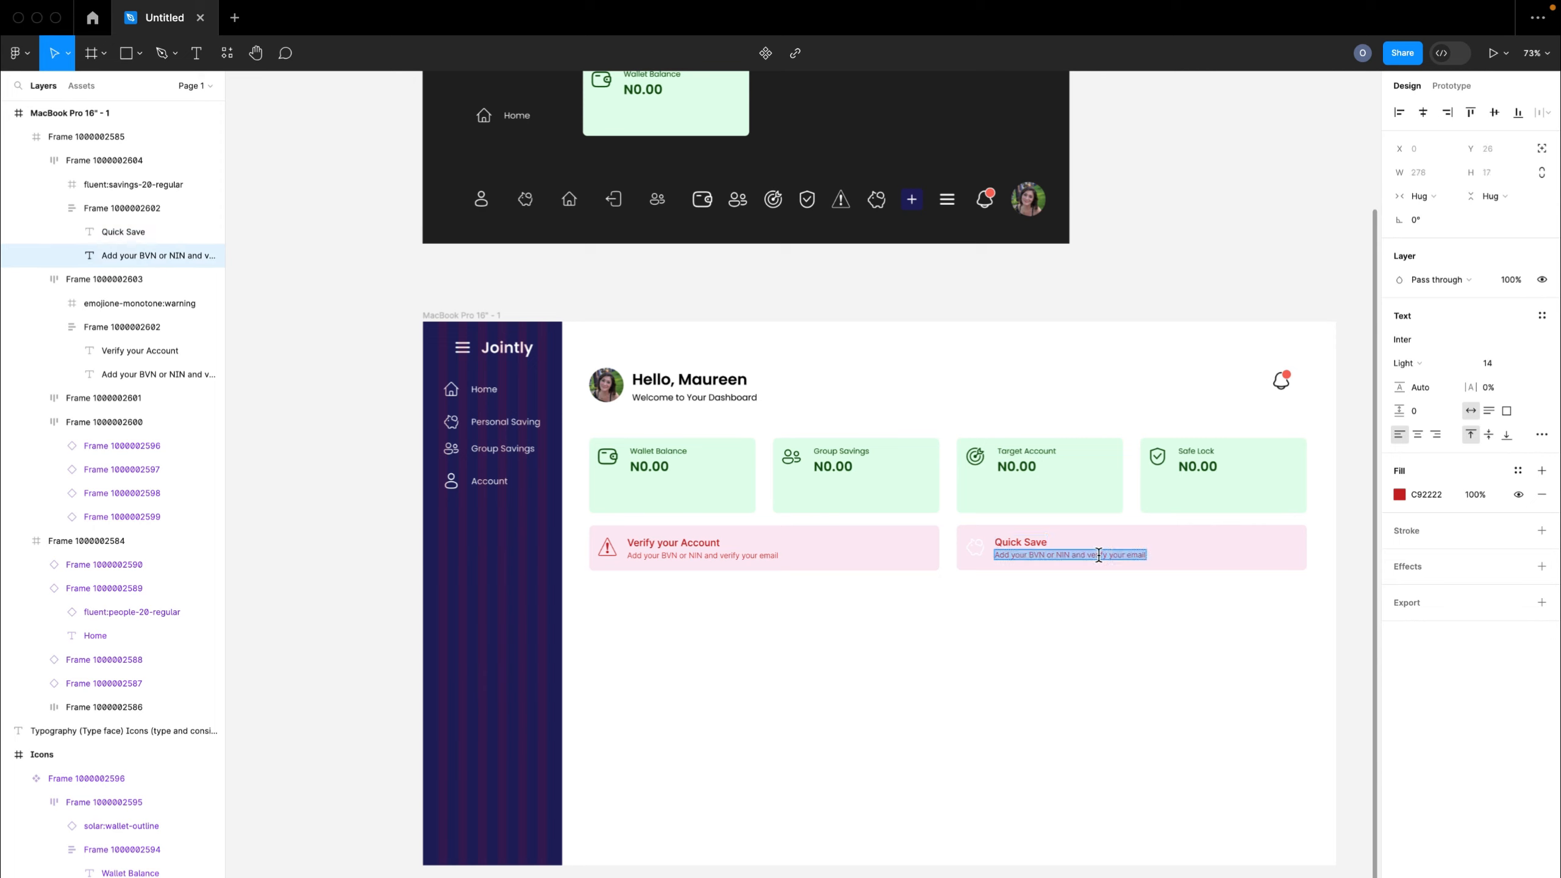
type("Q")
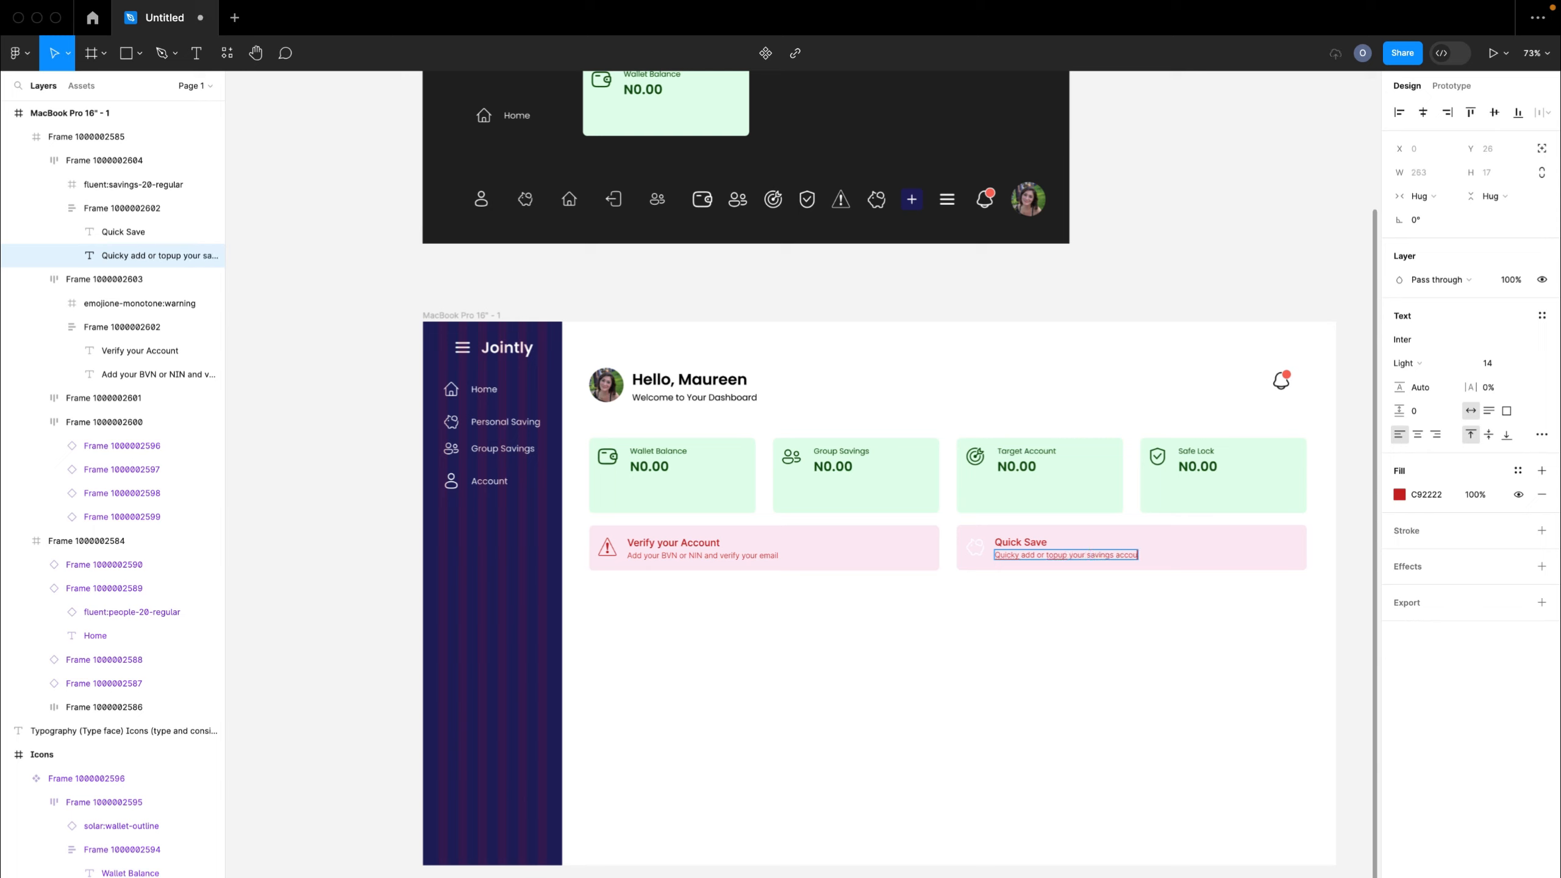
- Change the Quick Save banner's fill to the dark blue 202062 sampled from the Colors frame
left_click(1191, 551)
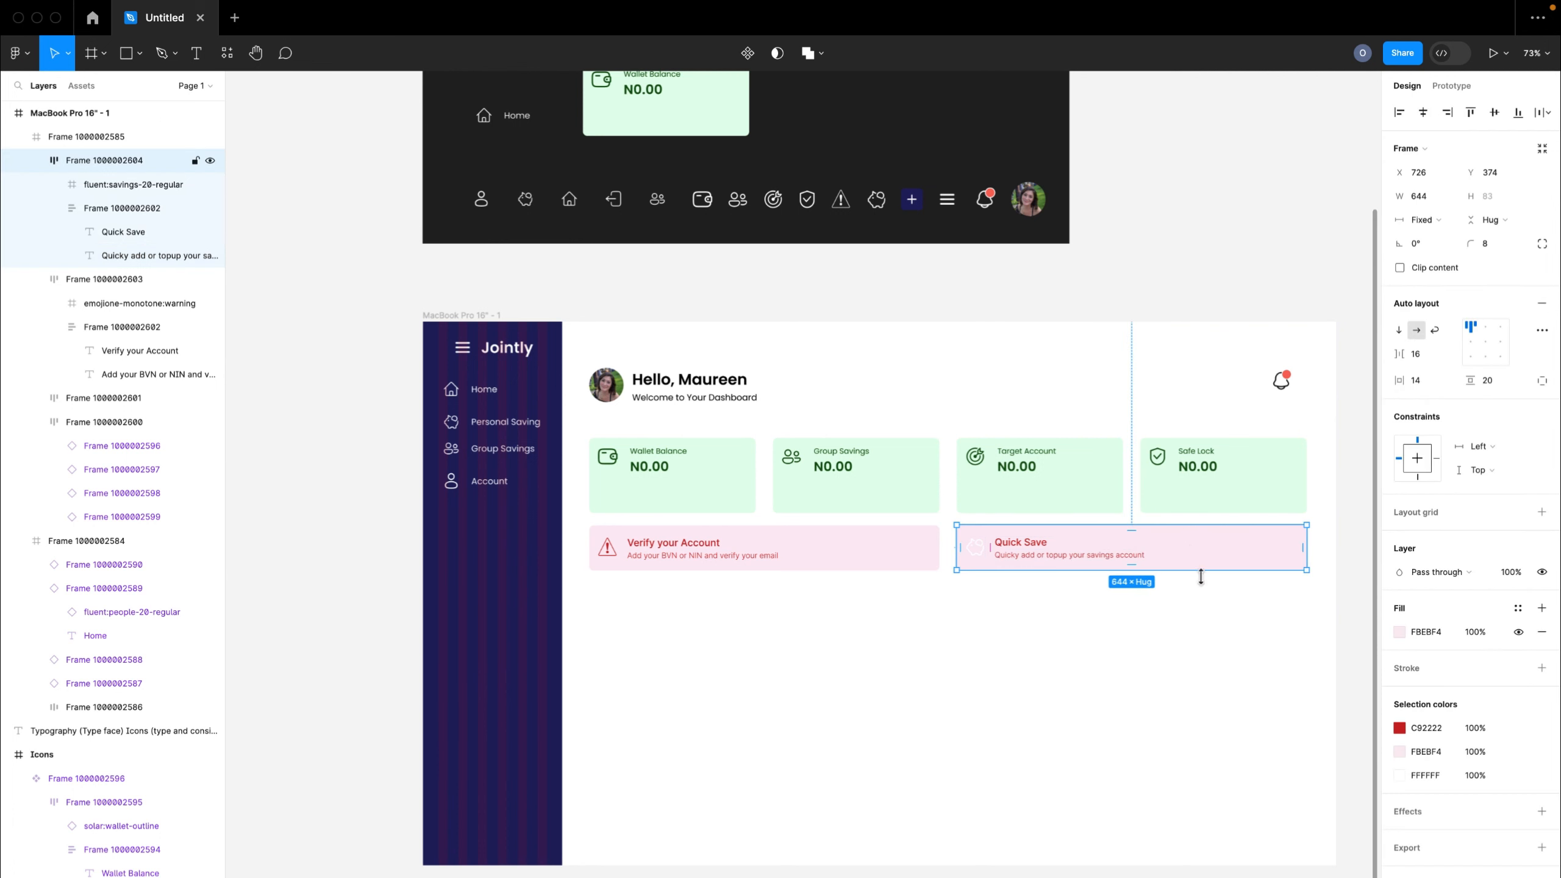
left_click(1401, 629)
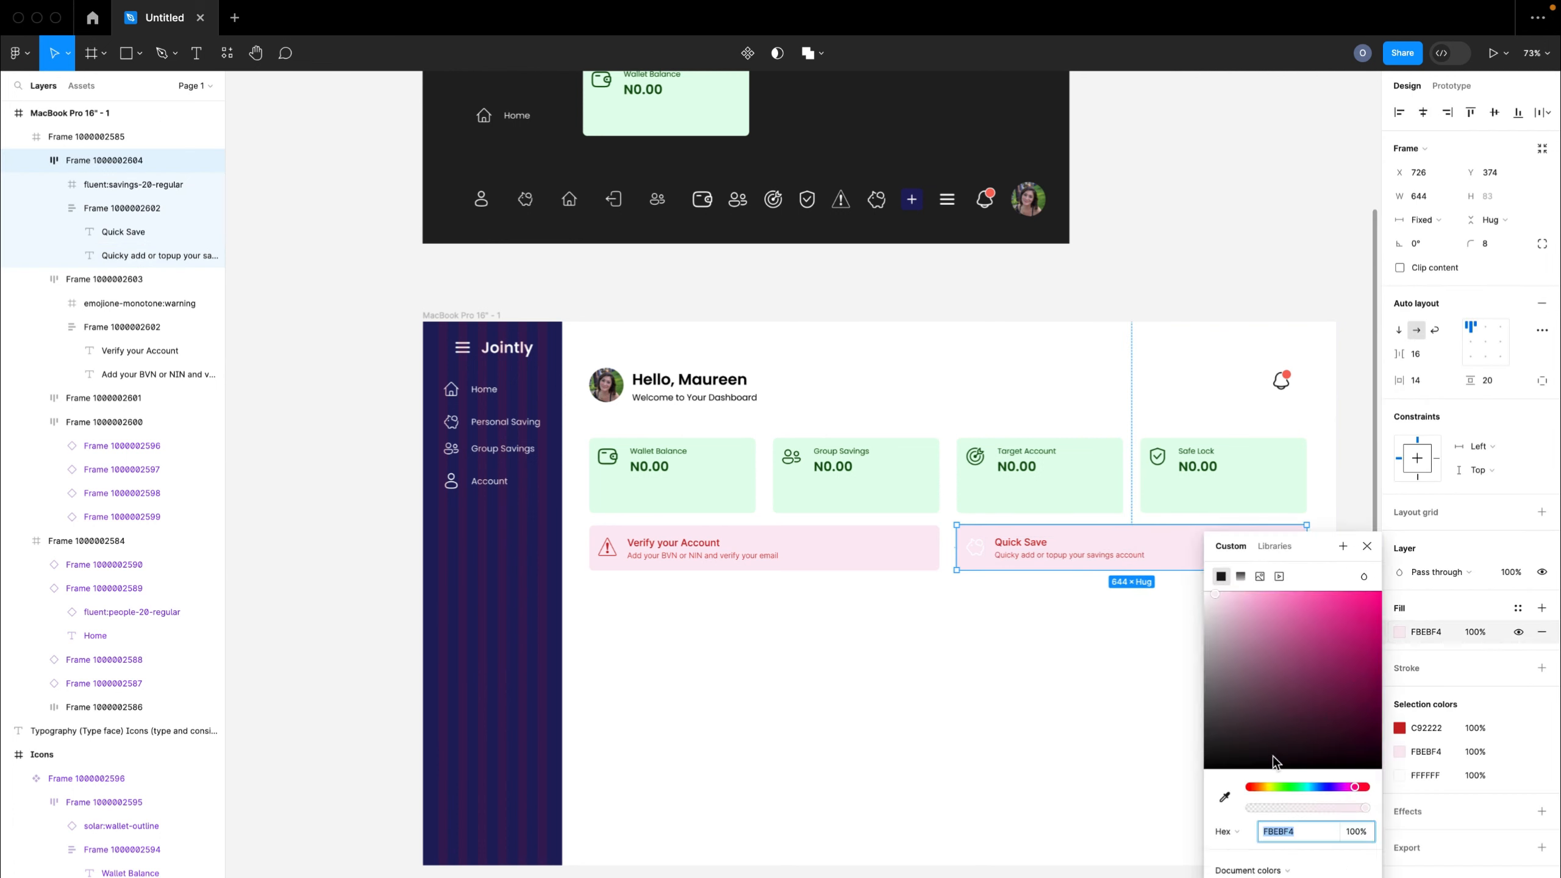
left_click(1223, 796)
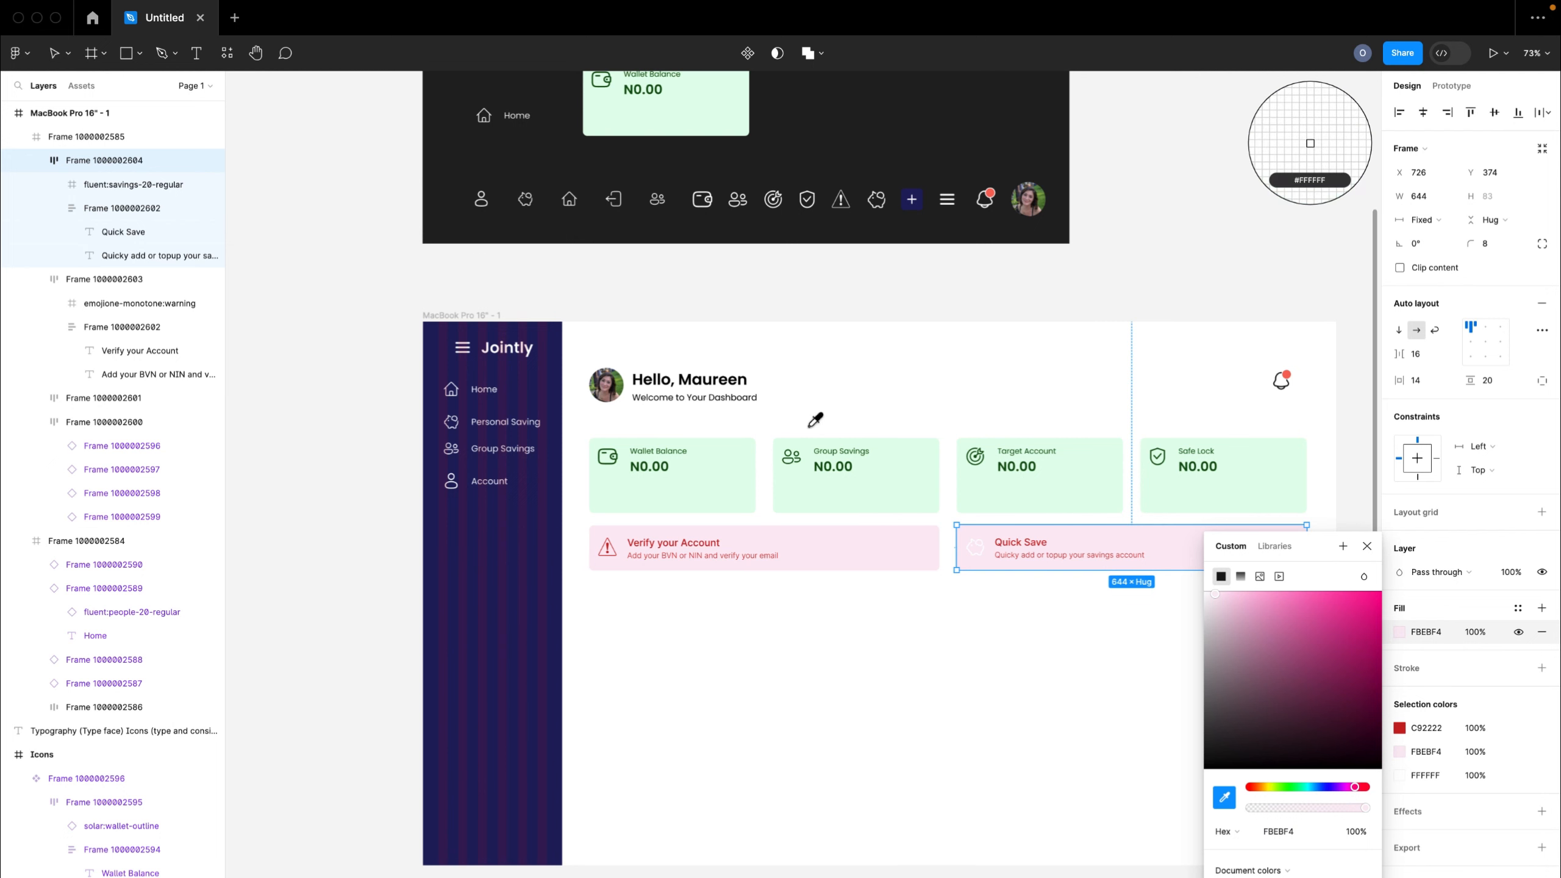
scroll(814, 420, "up", 5)
left_click(537, 292)
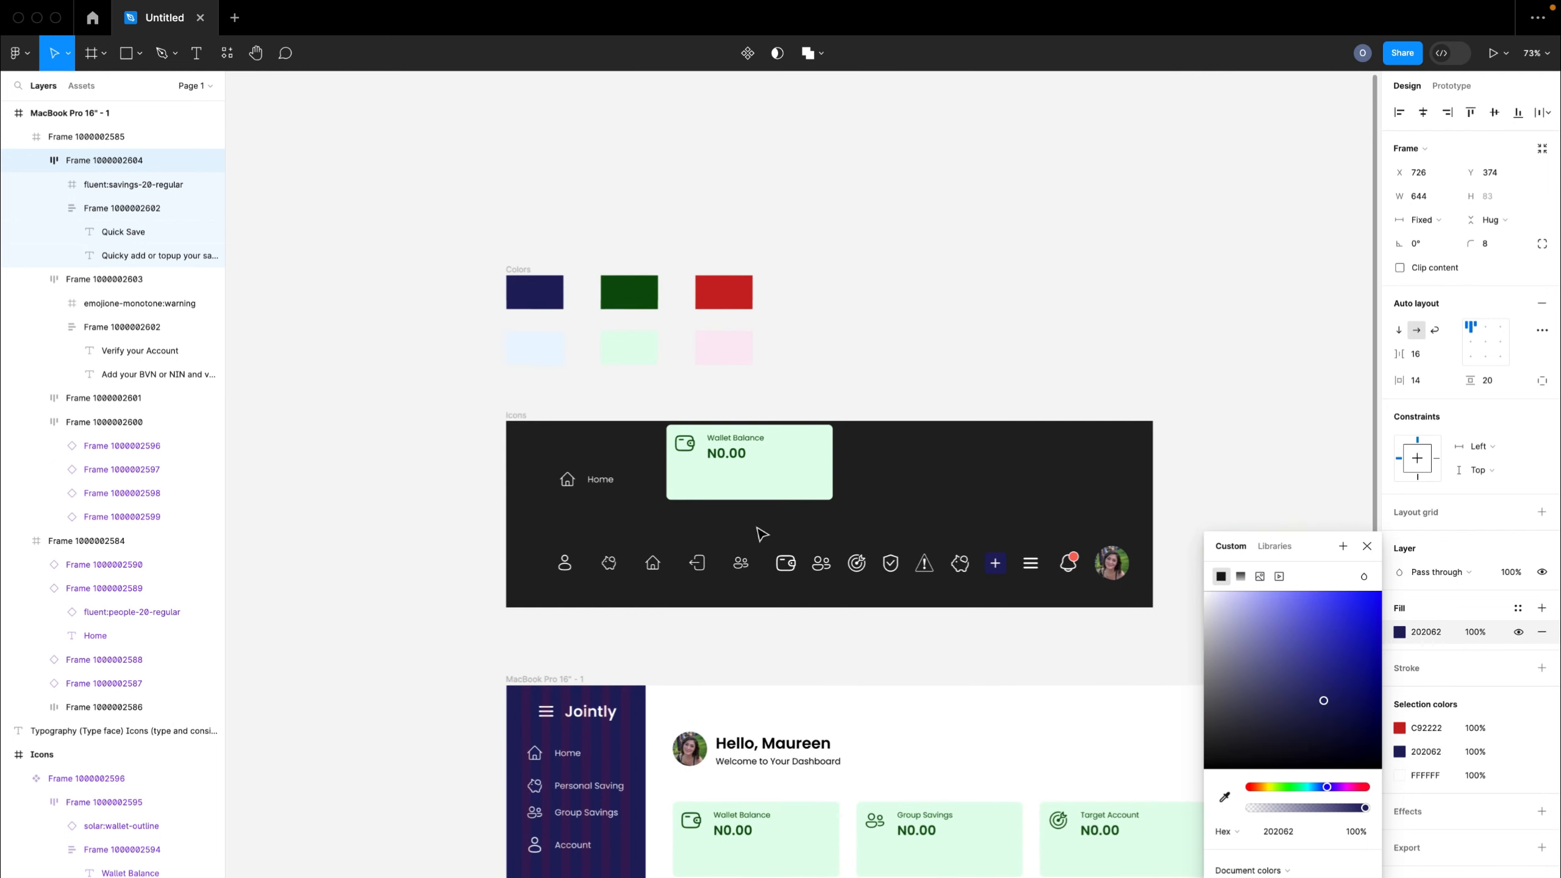
- Recolor the Quick Save banner's red C92222 text to white FFFFFF
scroll(760, 533, "down", 4)
scroll(760, 533, "right", 4)
left_click(1399, 727)
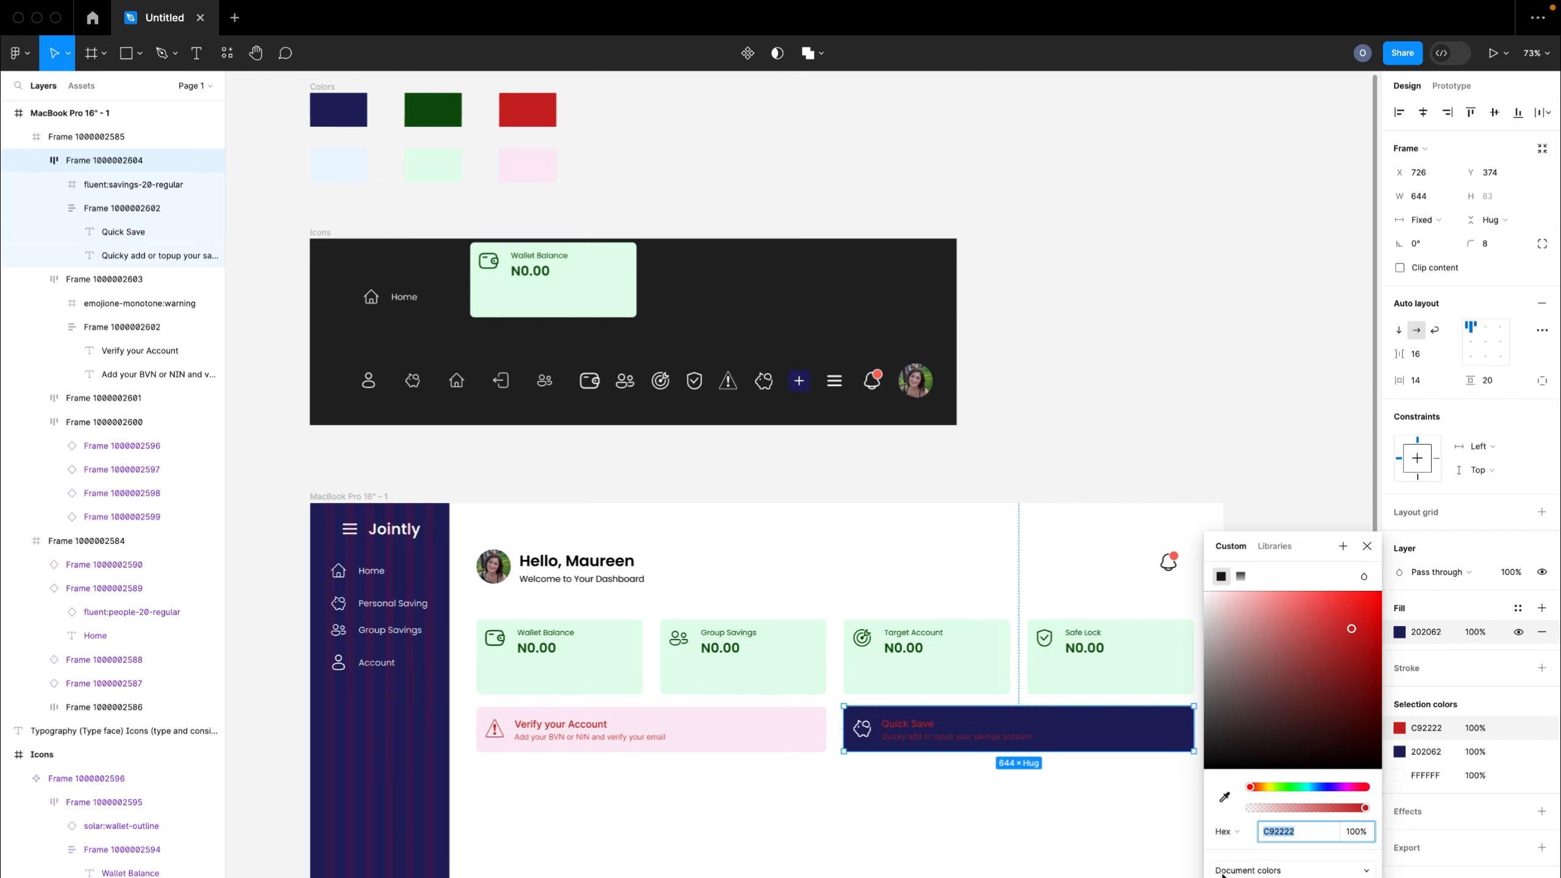
left_click(1021, 830)
scroll(1021, 830, "down", 3)
scroll(1021, 830, "left", 1)
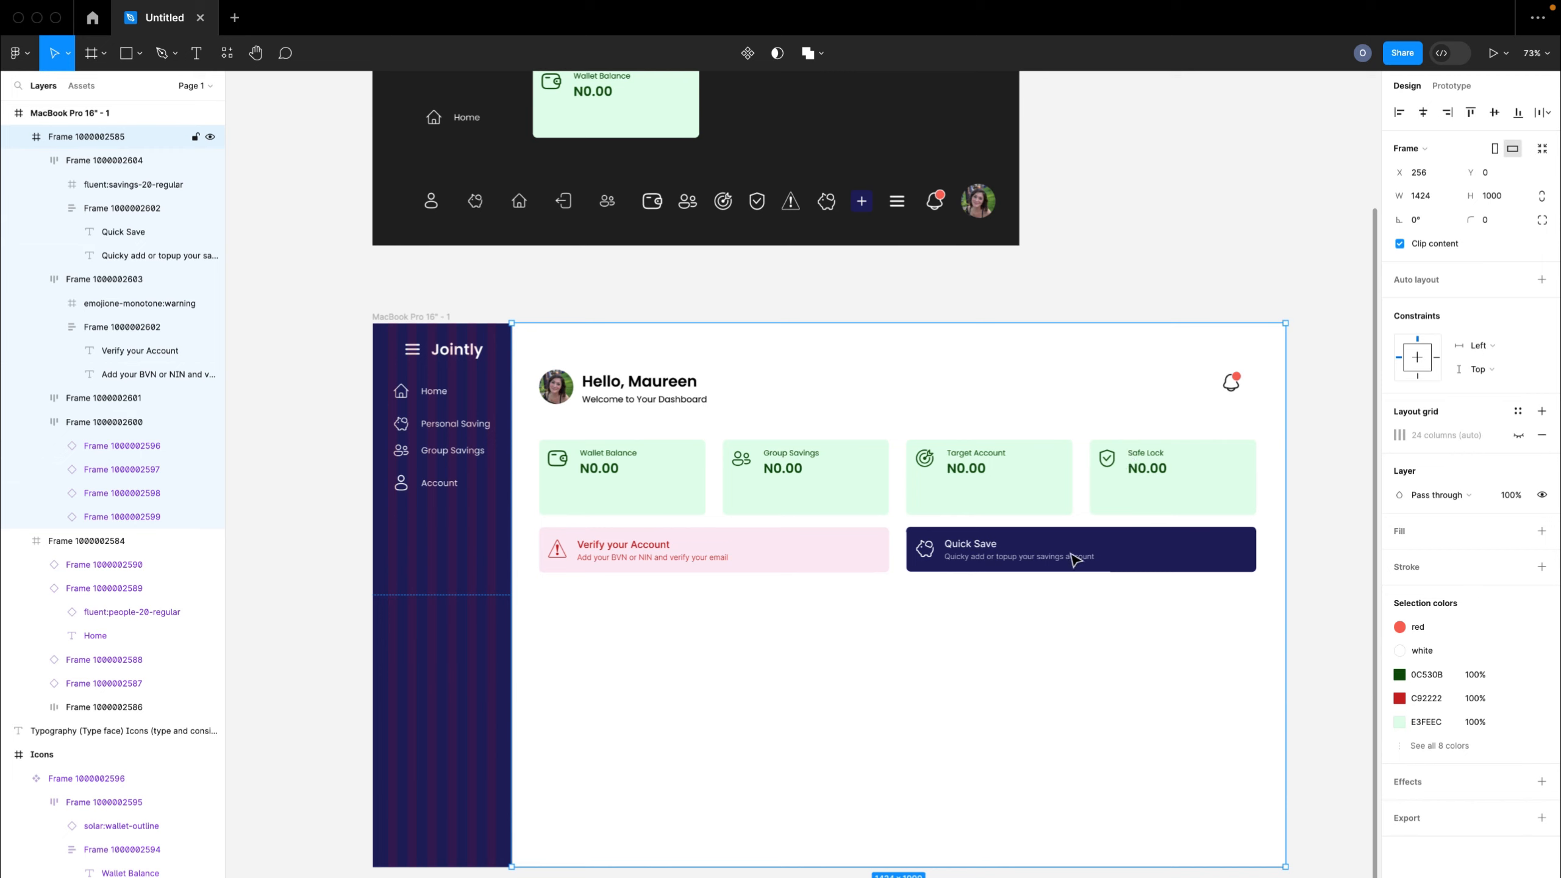
- Set the Quick Save banner's height to 112
left_click(1116, 553)
scroll(1119, 557, "up", 5)
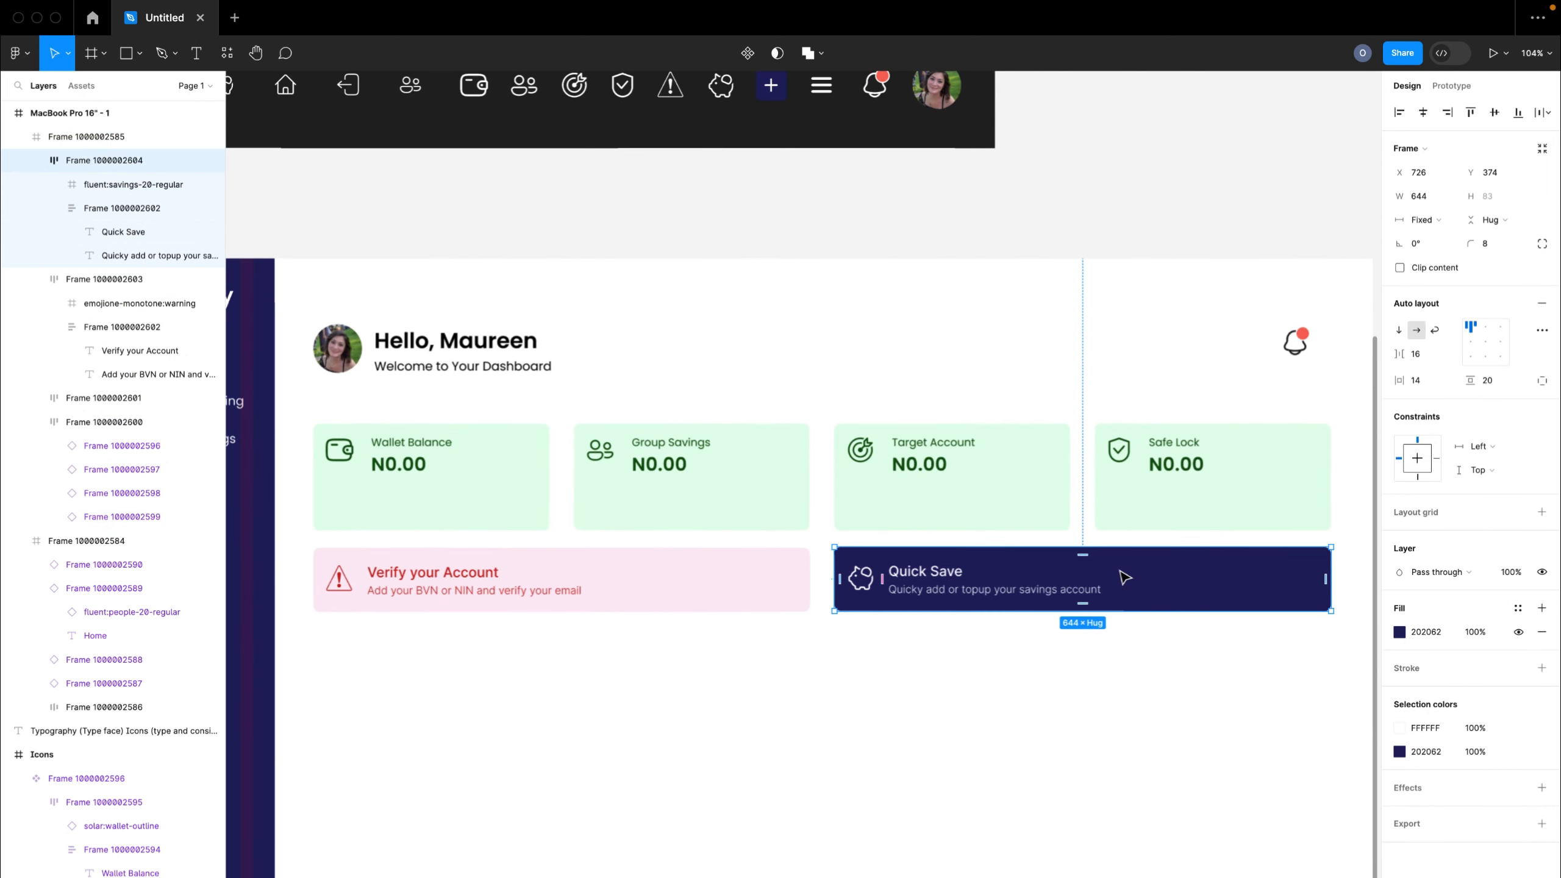
scroll(1122, 581, "down", 3)
left_click_drag(1117, 602, 1117, 625)
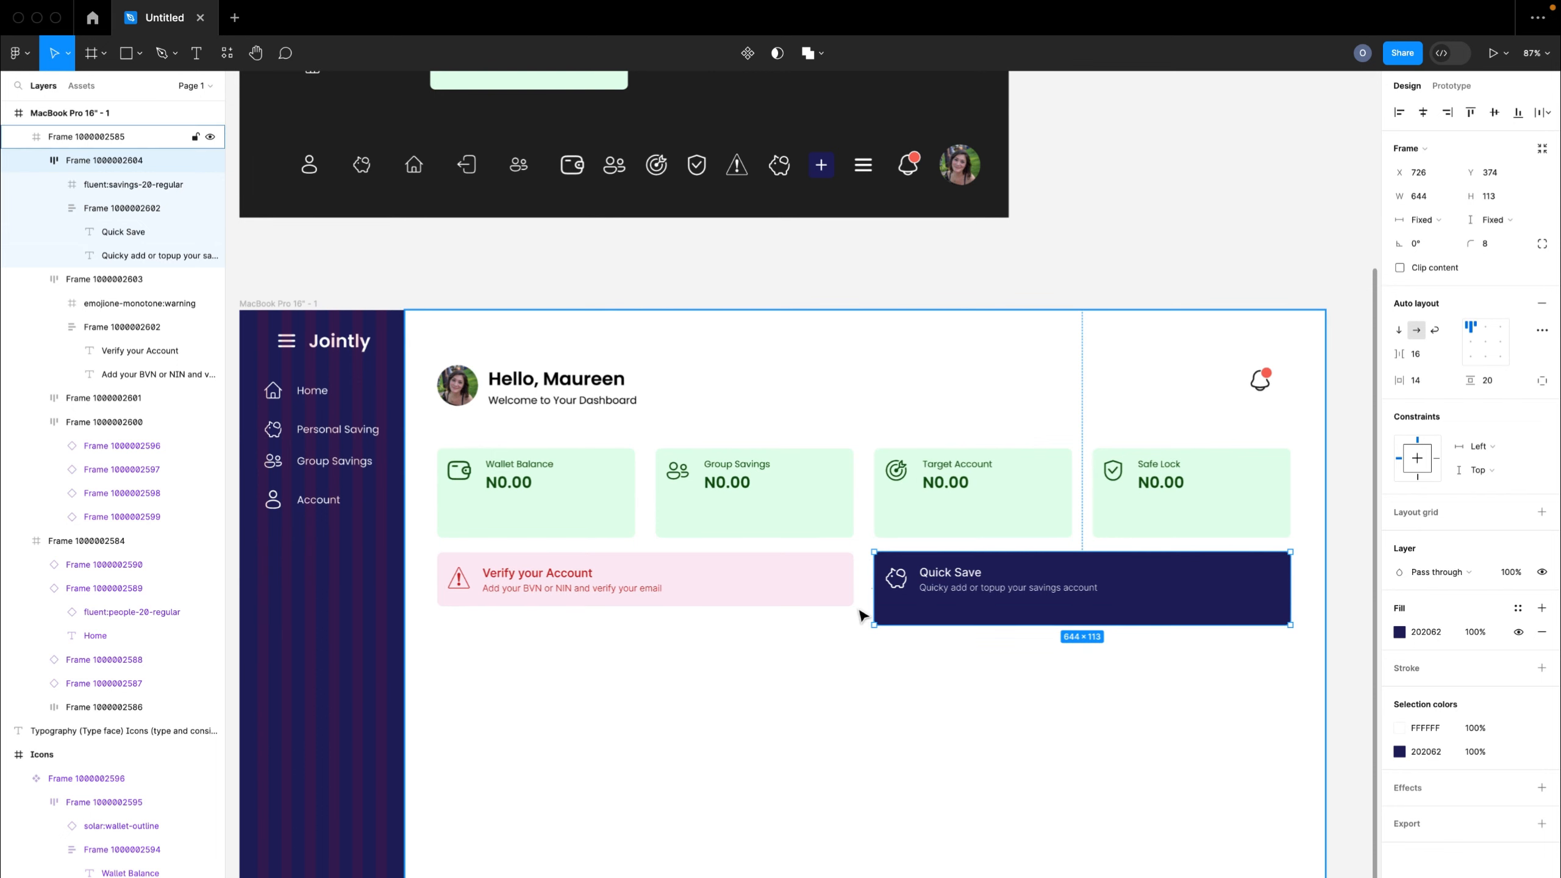
left_click(1508, 198)
type("112")
key("Return")
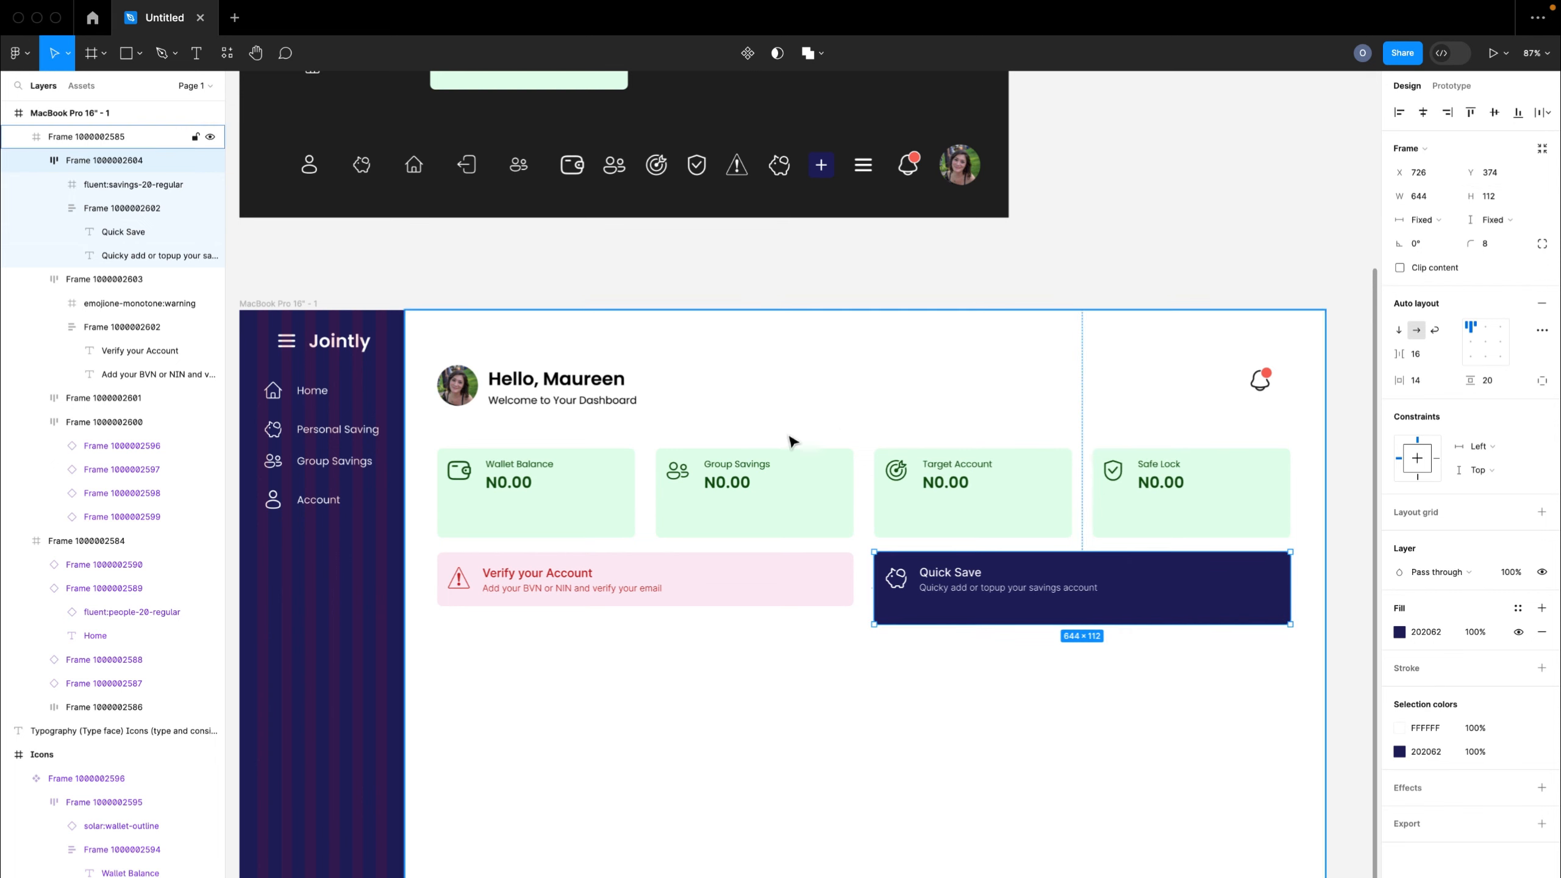
- Extend the verification banner to a height of 111 so its lower edge aligns with the Quick Save banner
left_click(804, 591)
left_click_drag(824, 606, 825, 621)
left_click(1491, 200)
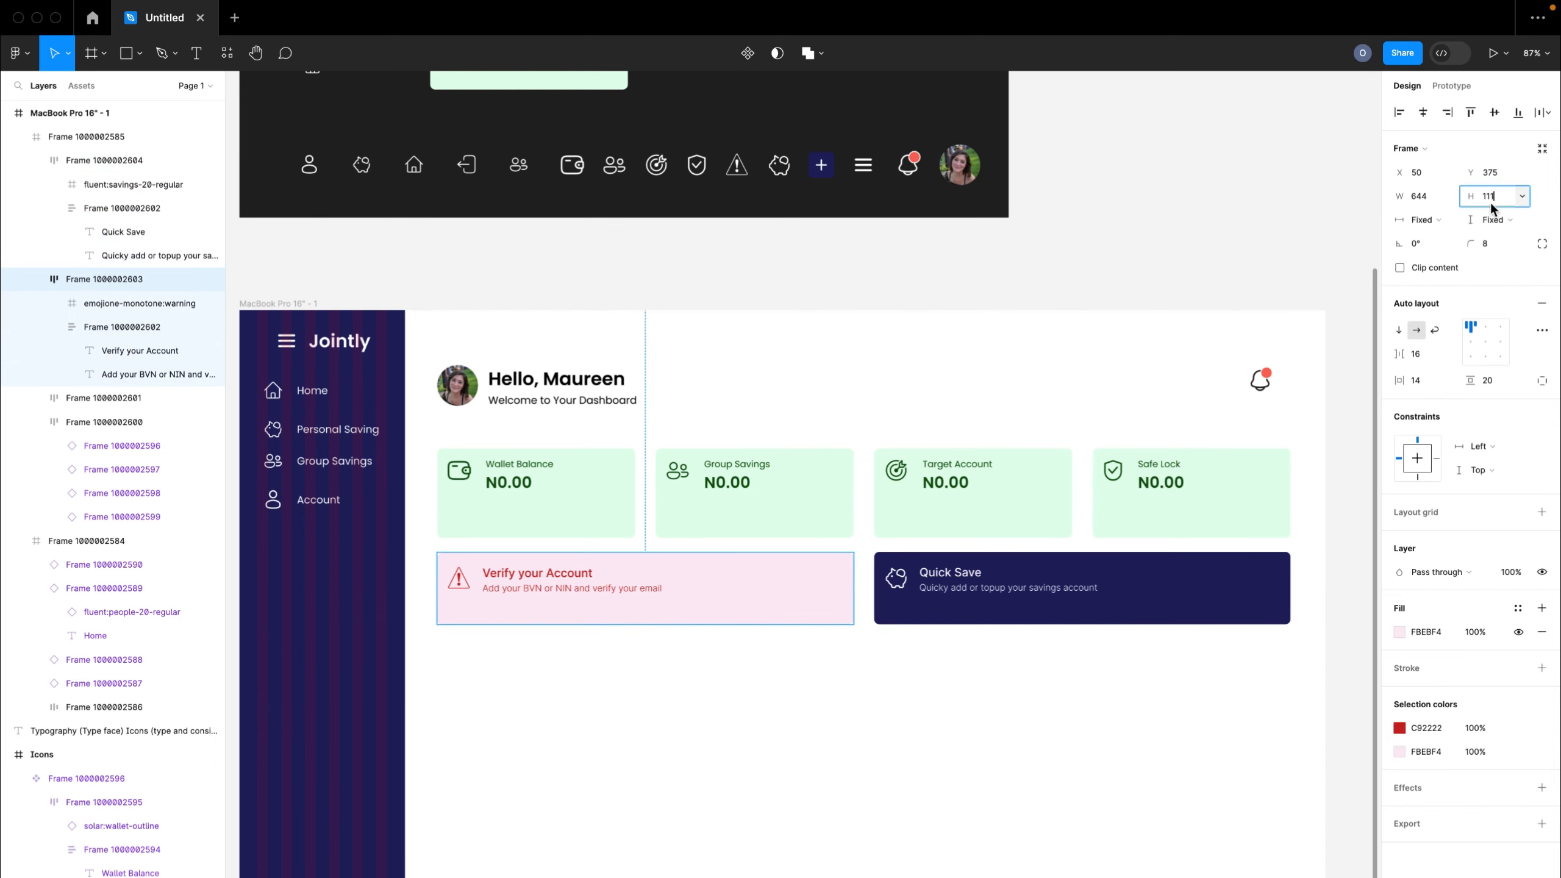
left_click(1023, 690)
- Add a "Start Now" text below the Quick Save banner and wrap it in an auto layout frame
key("t")
left_click(1135, 680)
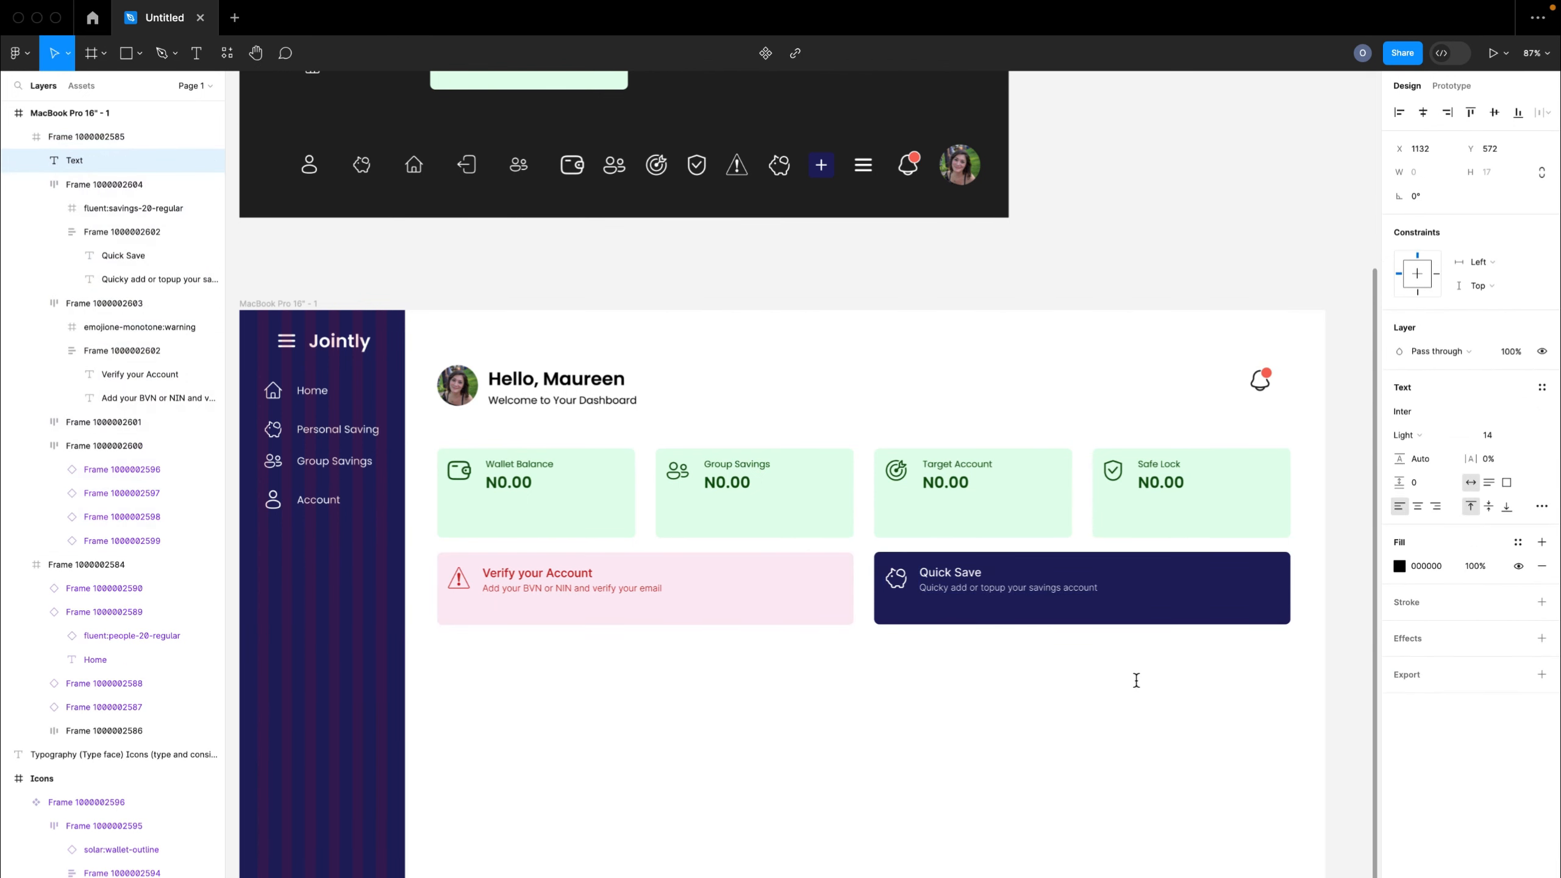
type("Start Now")
key("Escape")
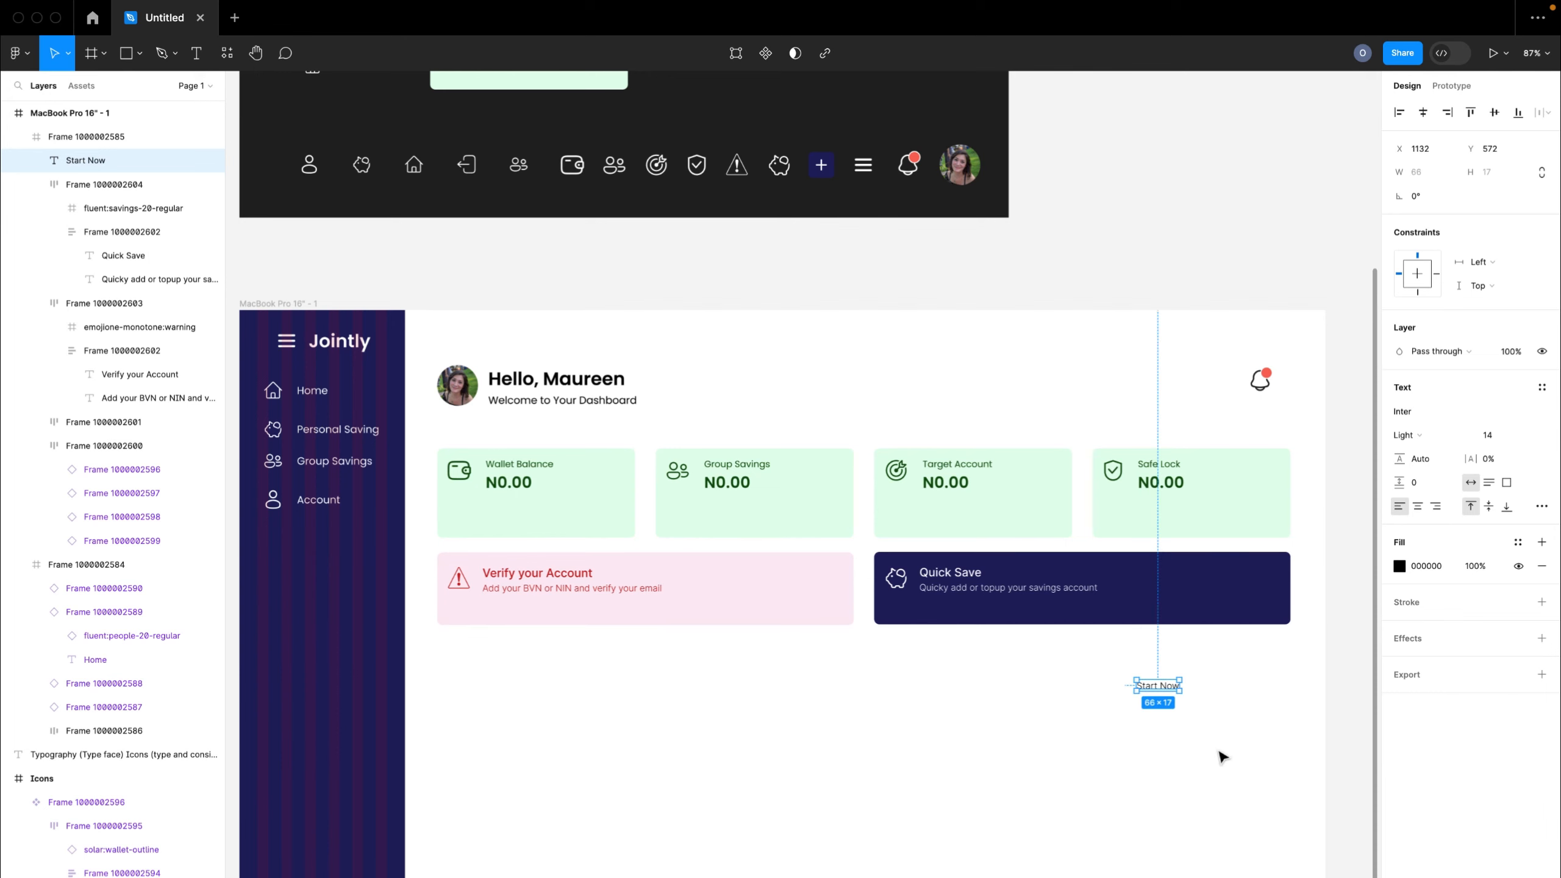
key("shift+a")
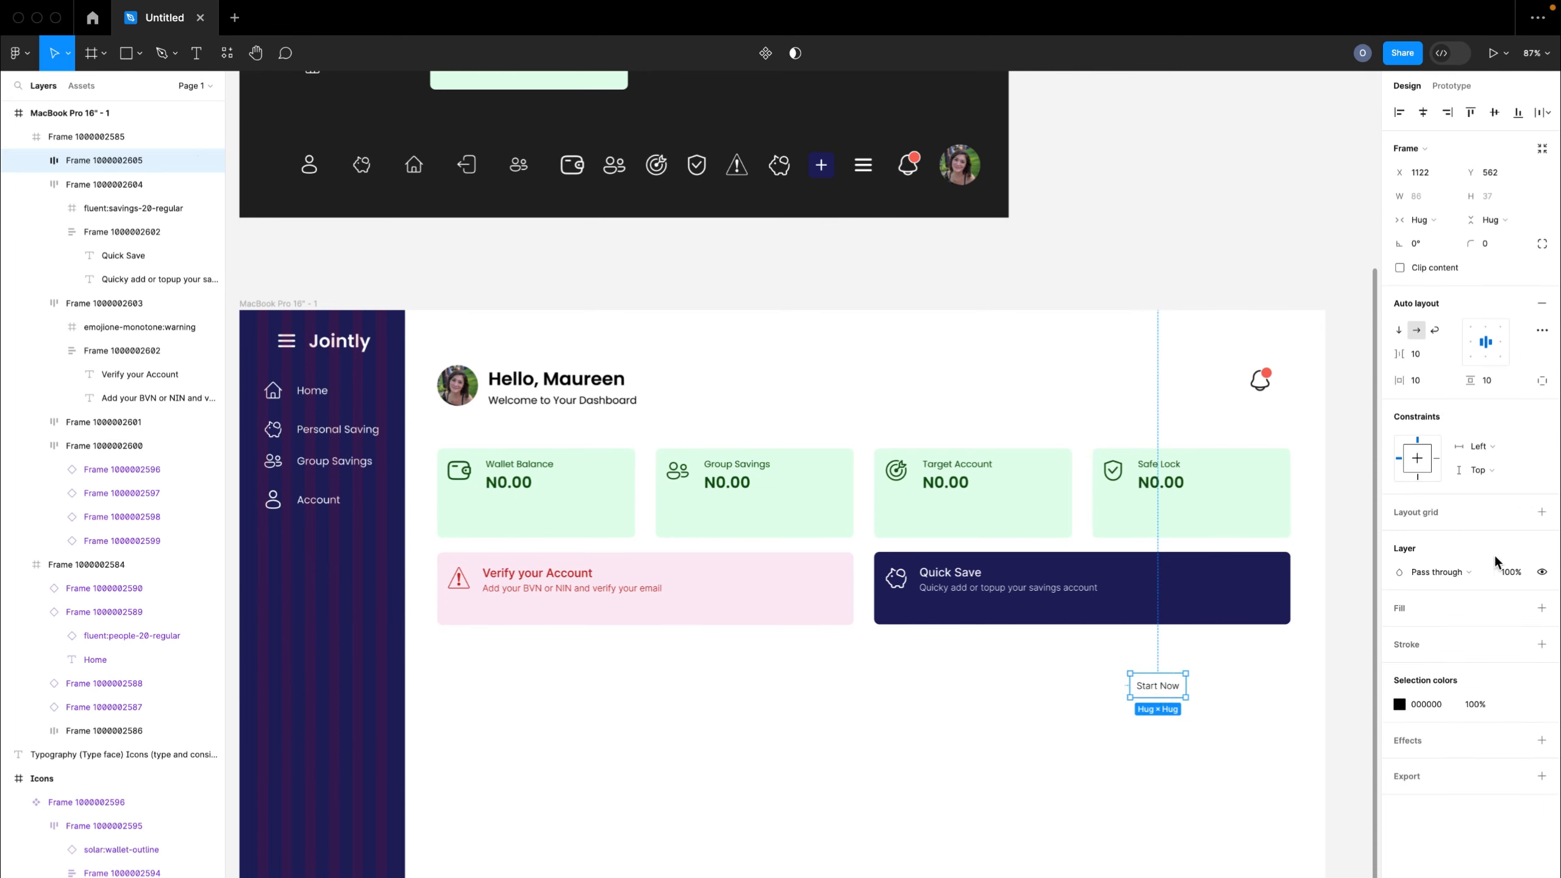
- Give the Start Now button a white FFFFFF inside stroke of 1 with no fill
left_click(1541, 607)
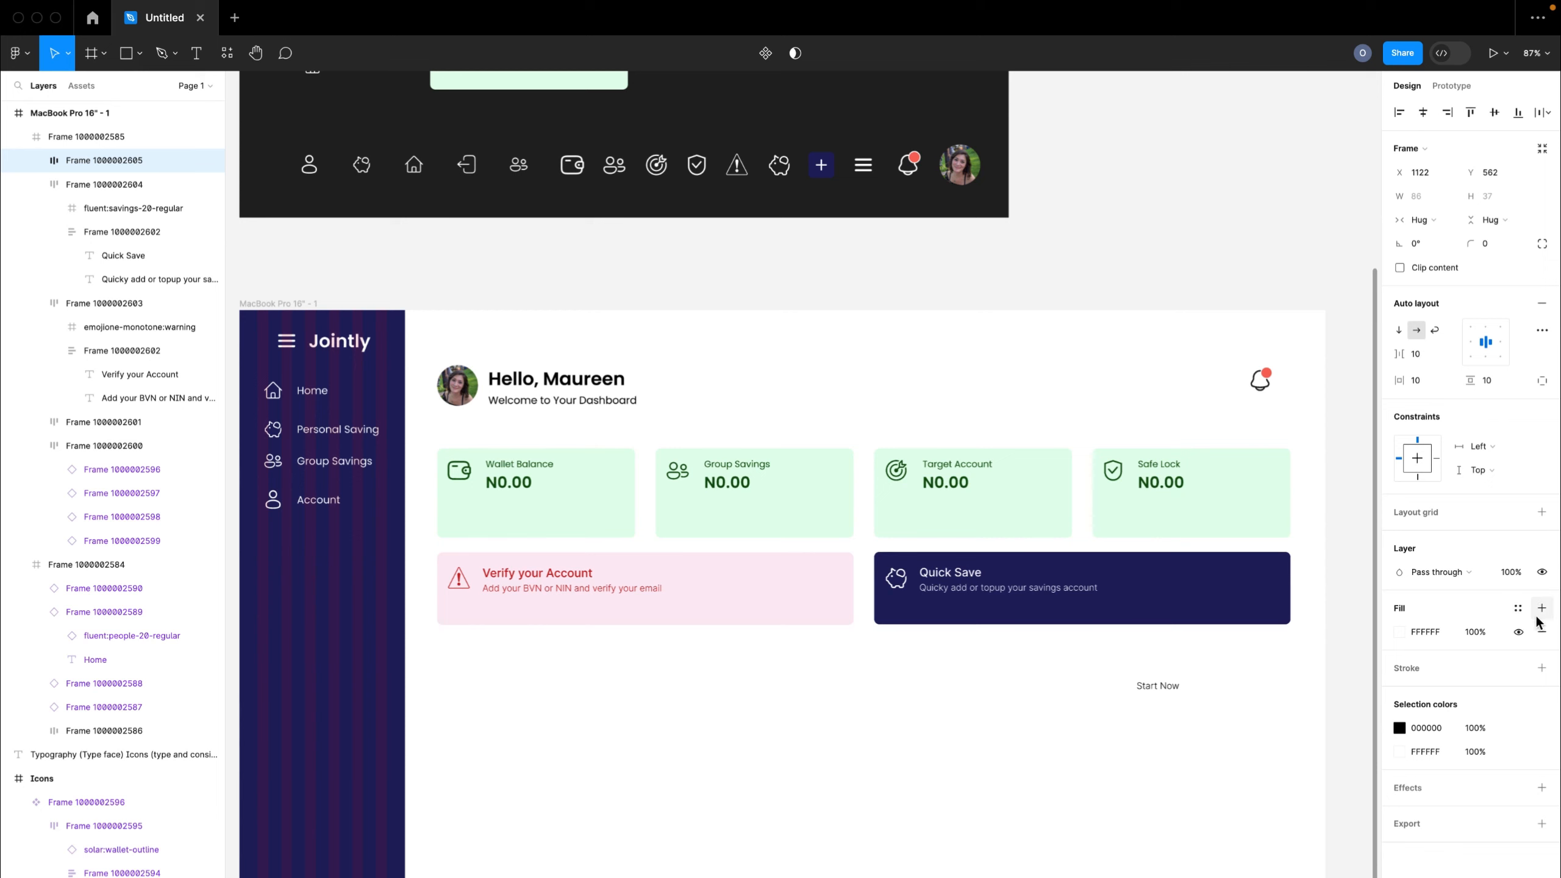
left_click(1541, 667)
left_click(1541, 632)
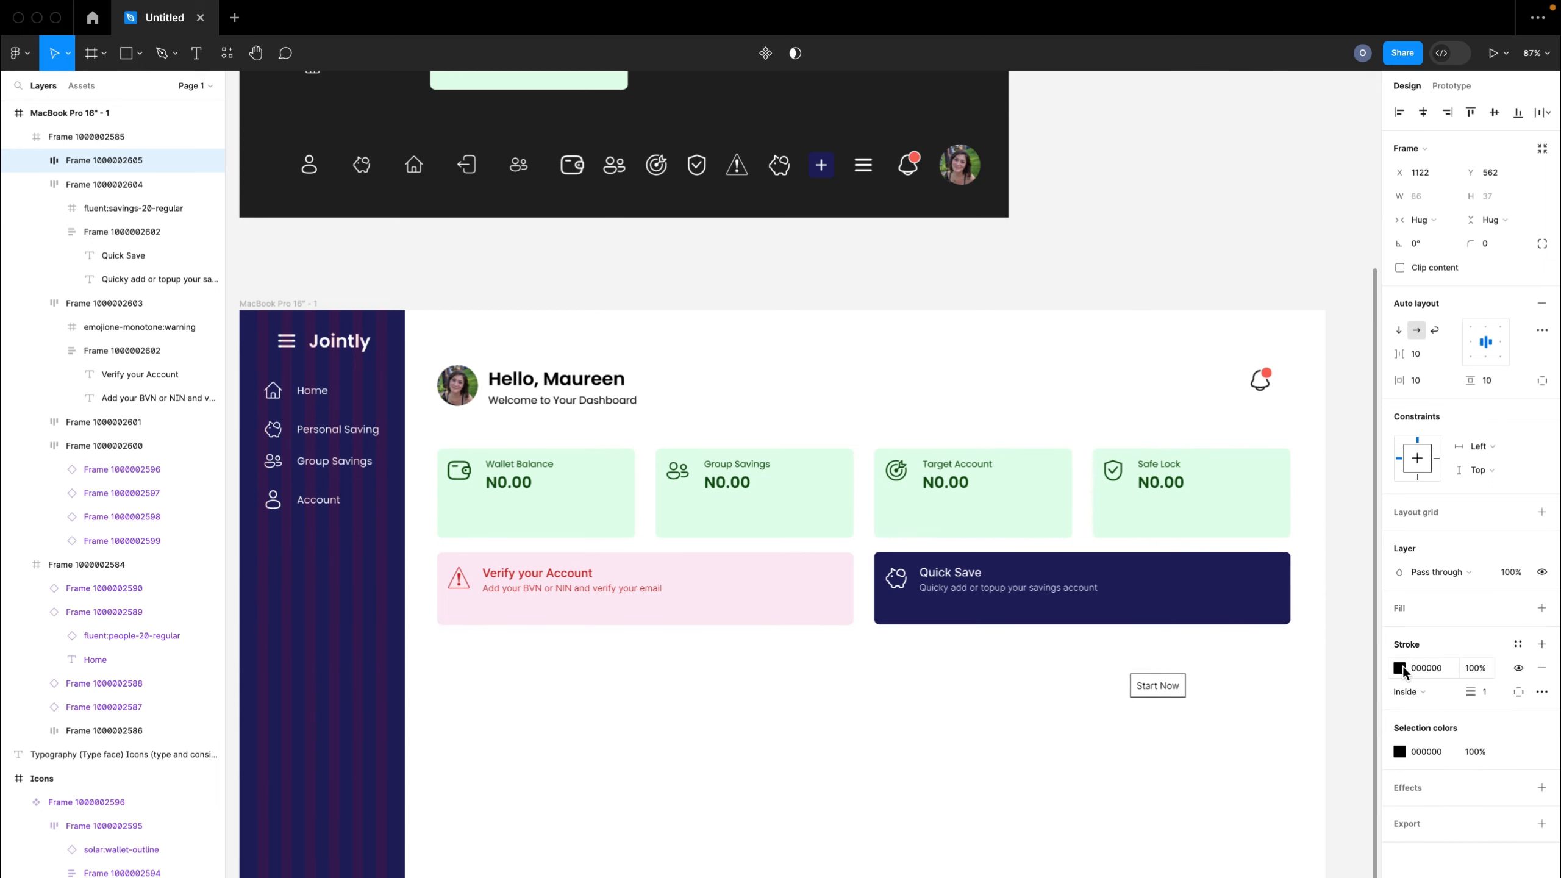
left_click(1400, 667)
left_click(1223, 876)
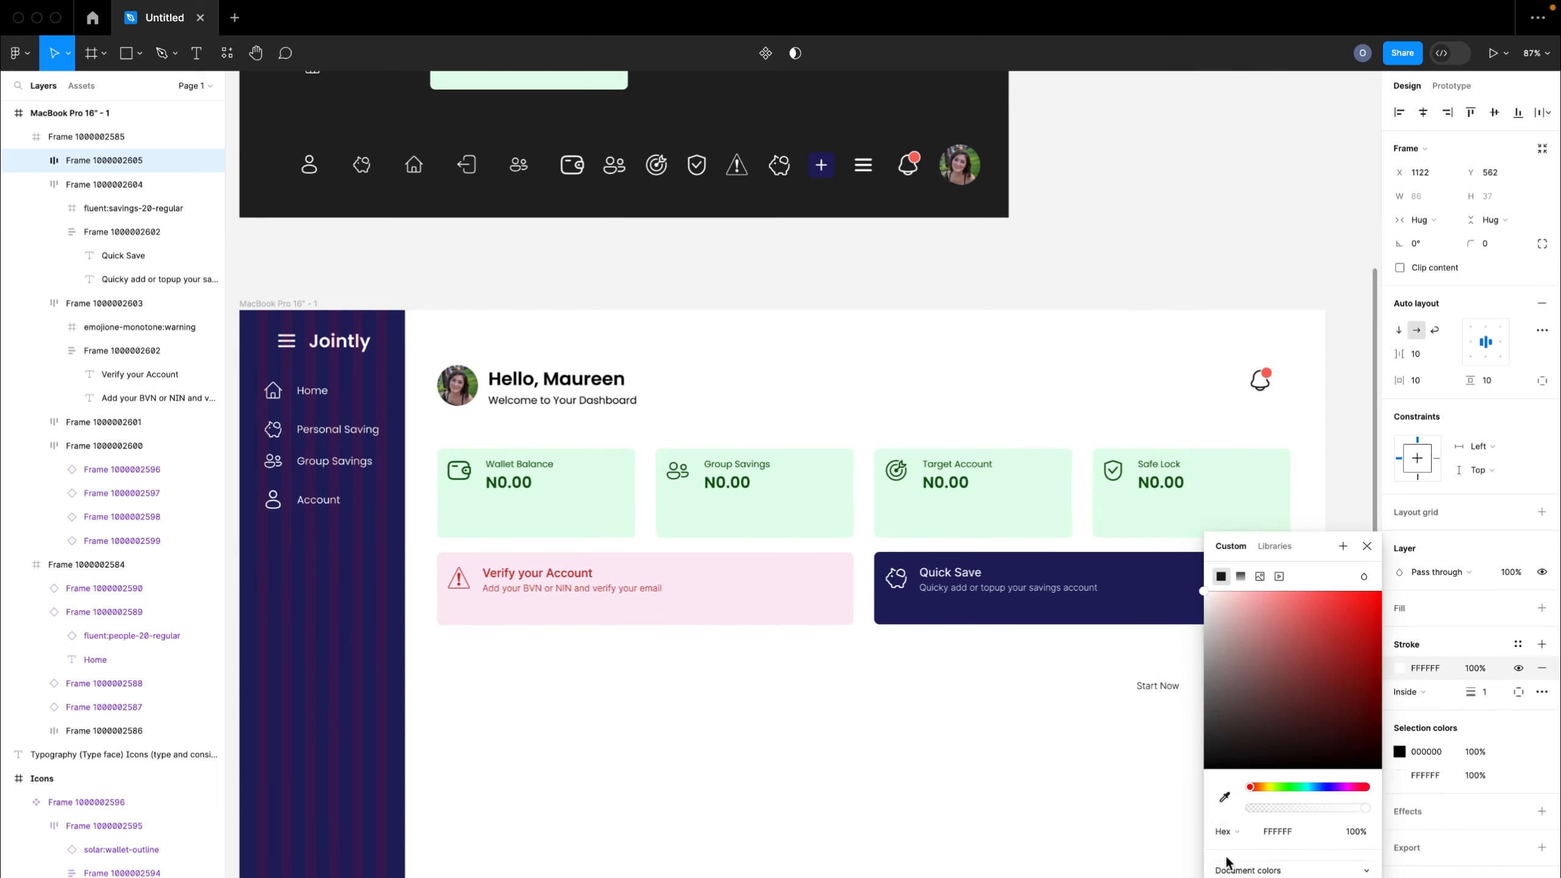
left_click(1367, 547)
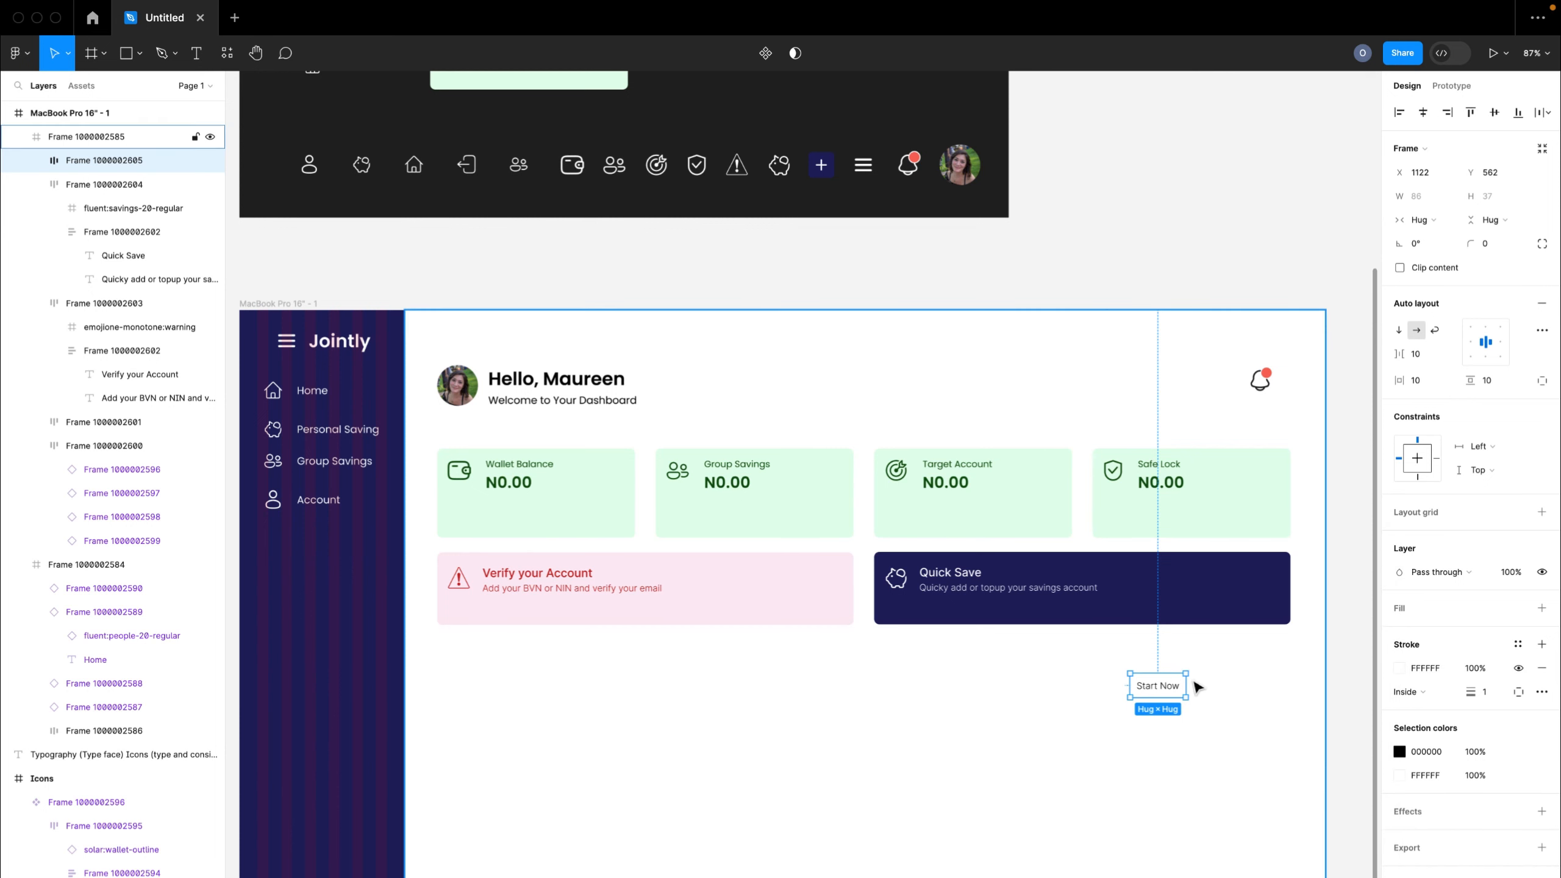
- Move the Start Now button into the Quick Save banner, after its description text
left_click_drag(1177, 679, 1232, 598)
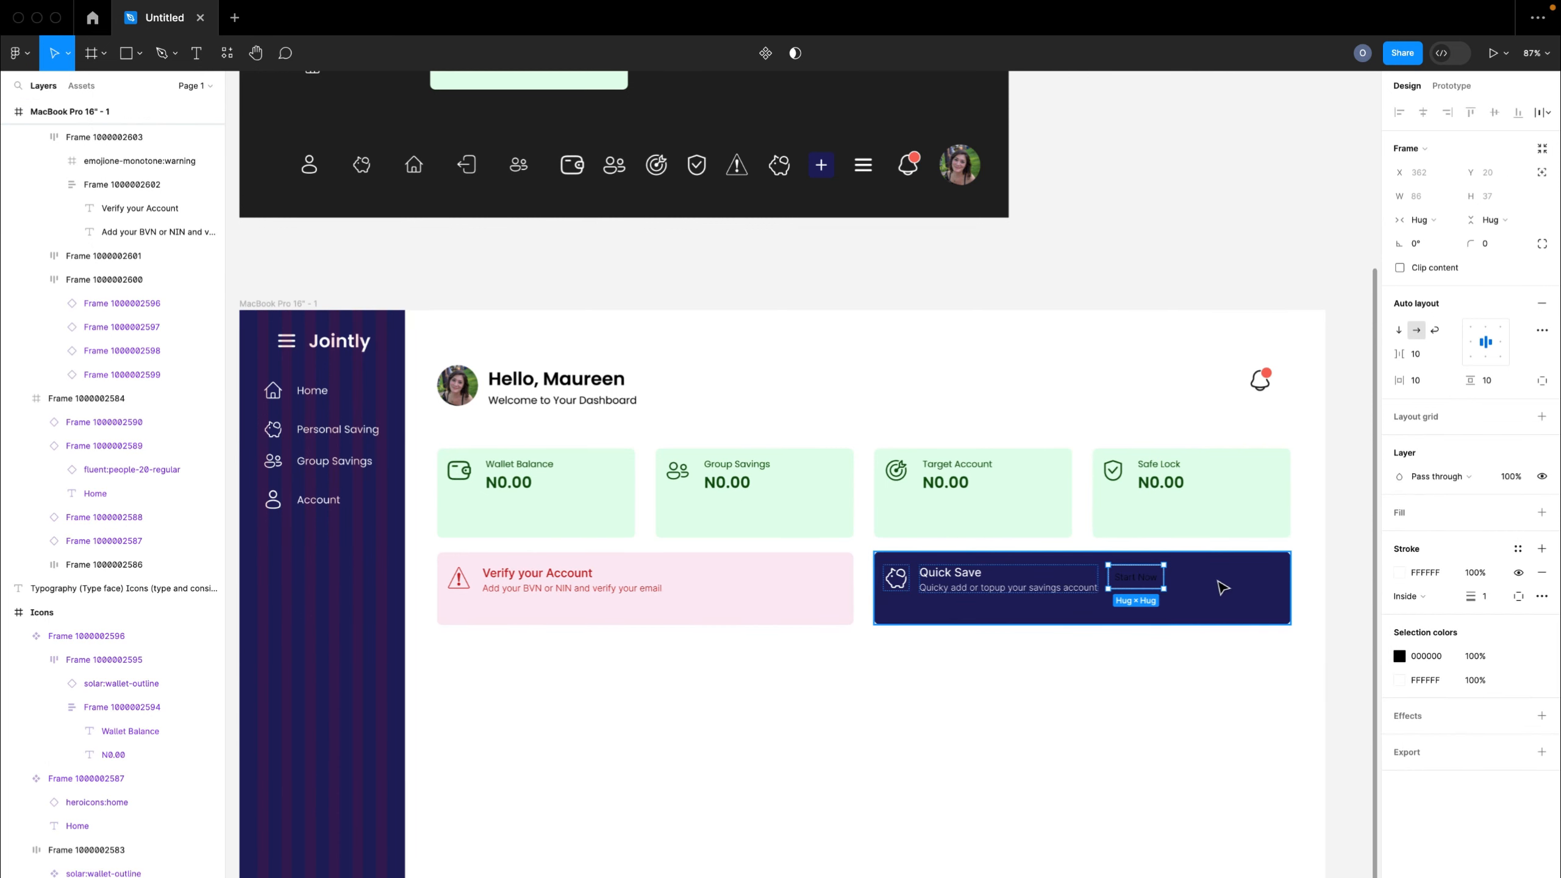
- Try an Auto gap between the Quick Save banner's icon, text and button, and undo it
left_click(1223, 593)
left_click(1541, 330)
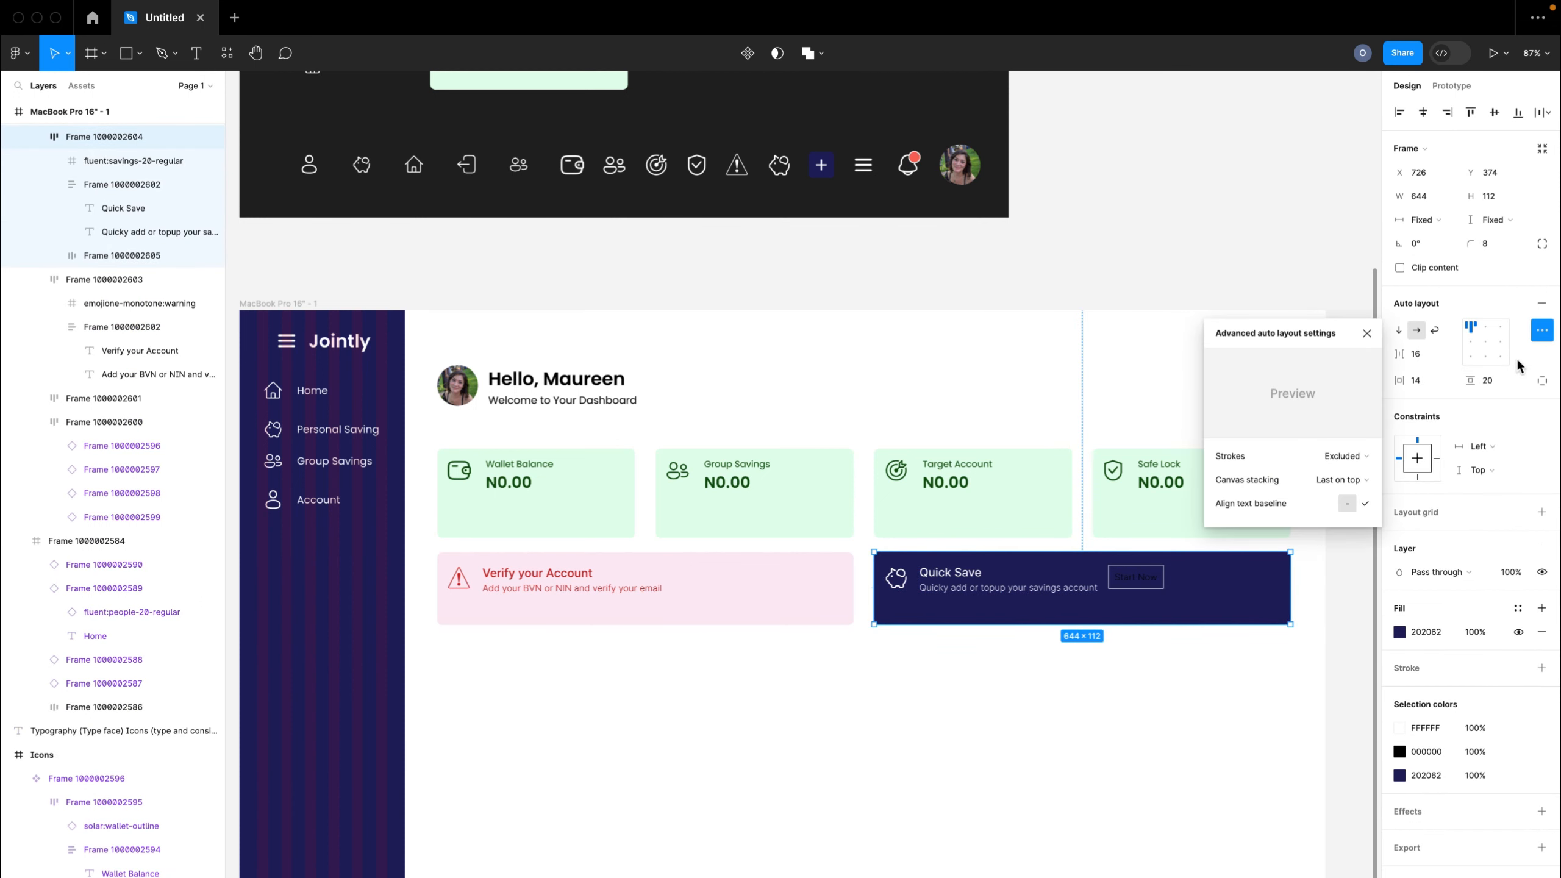
left_click(1541, 330)
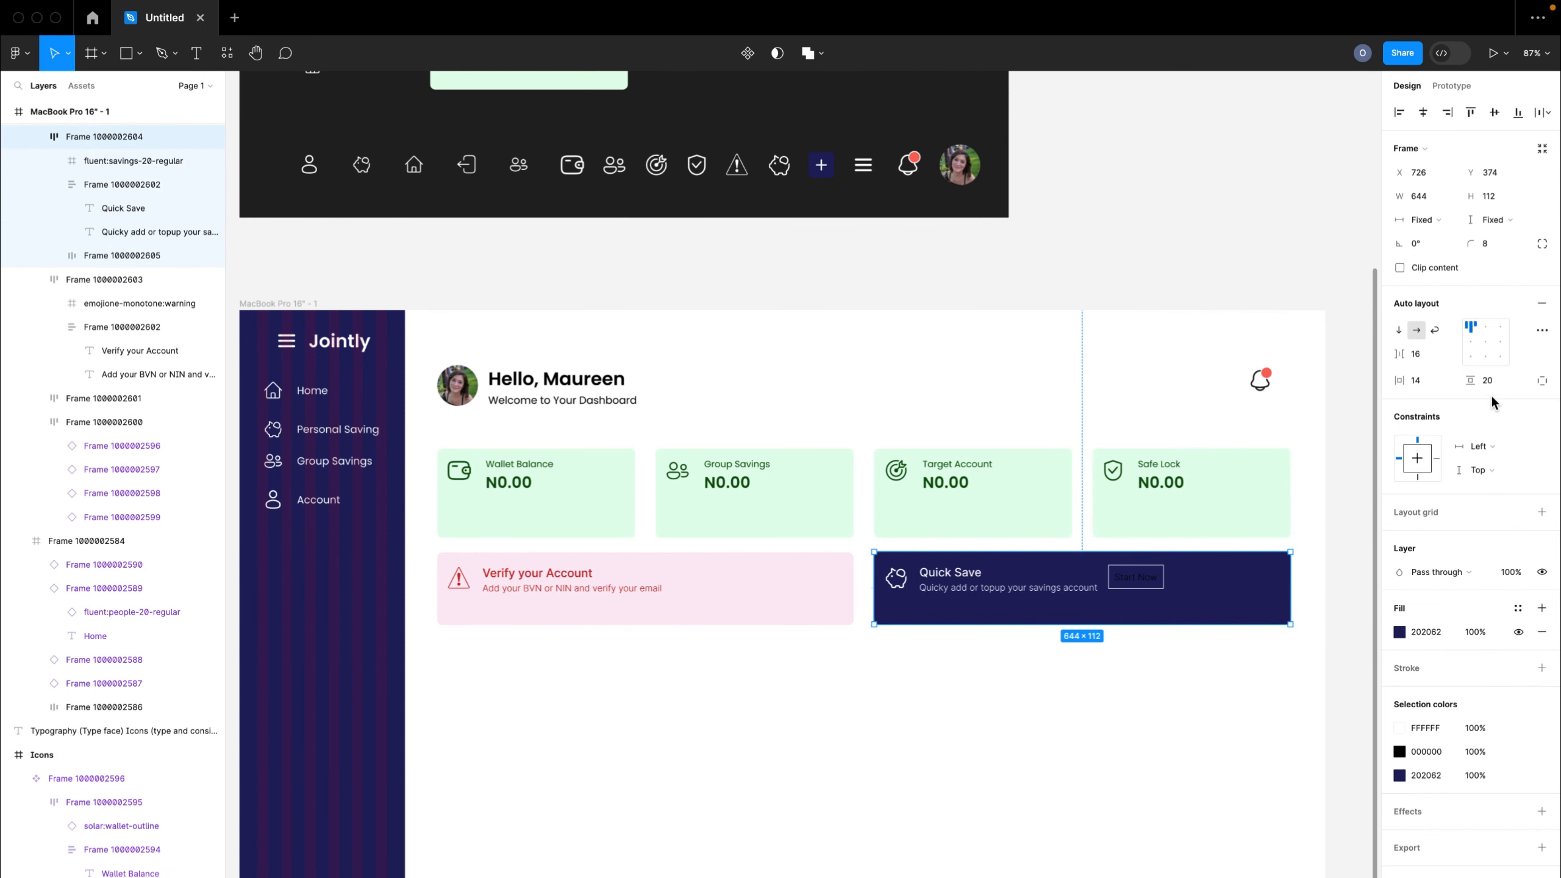
left_click(1441, 355)
left_click(1424, 403)
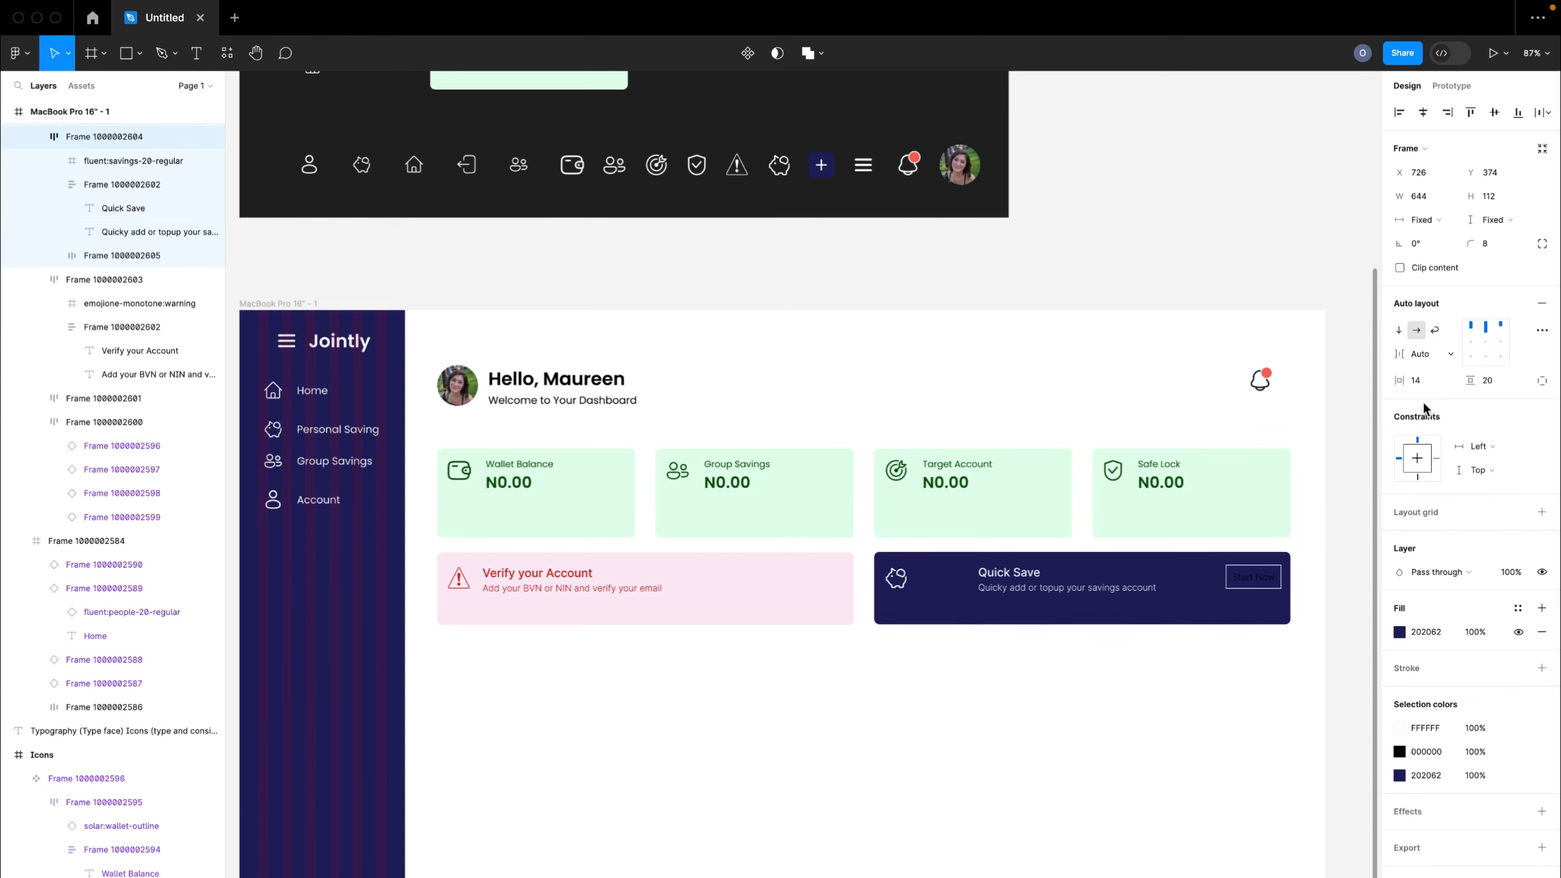
key("ctrl+z")
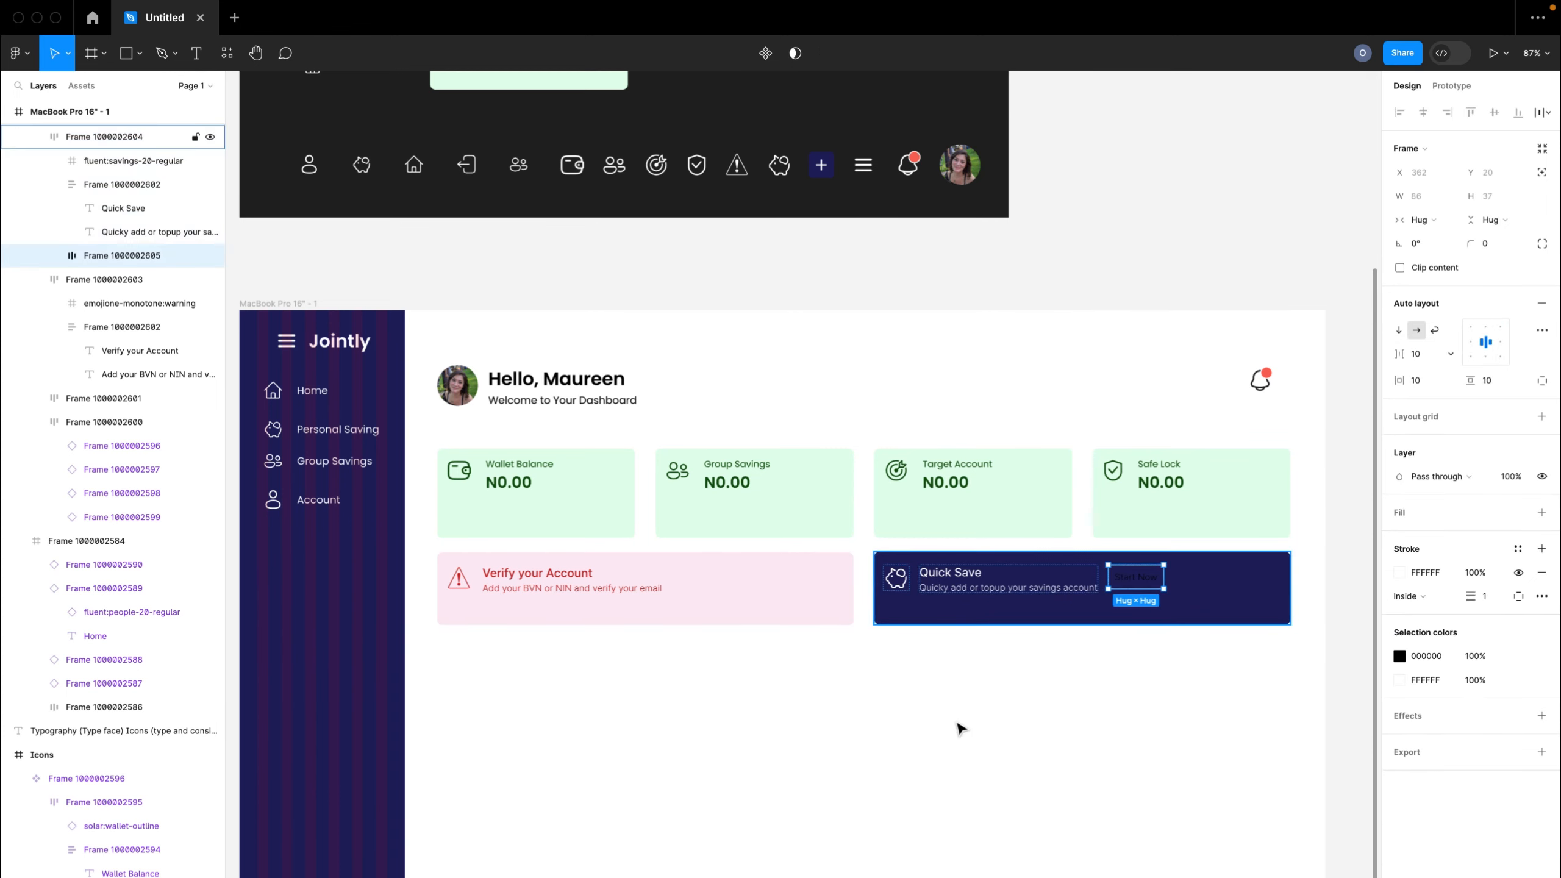
- Wrap the Quick Save banner's piggy bank icon and text block together in their own auto layout frame
left_click(945, 591)
left_click(908, 586)
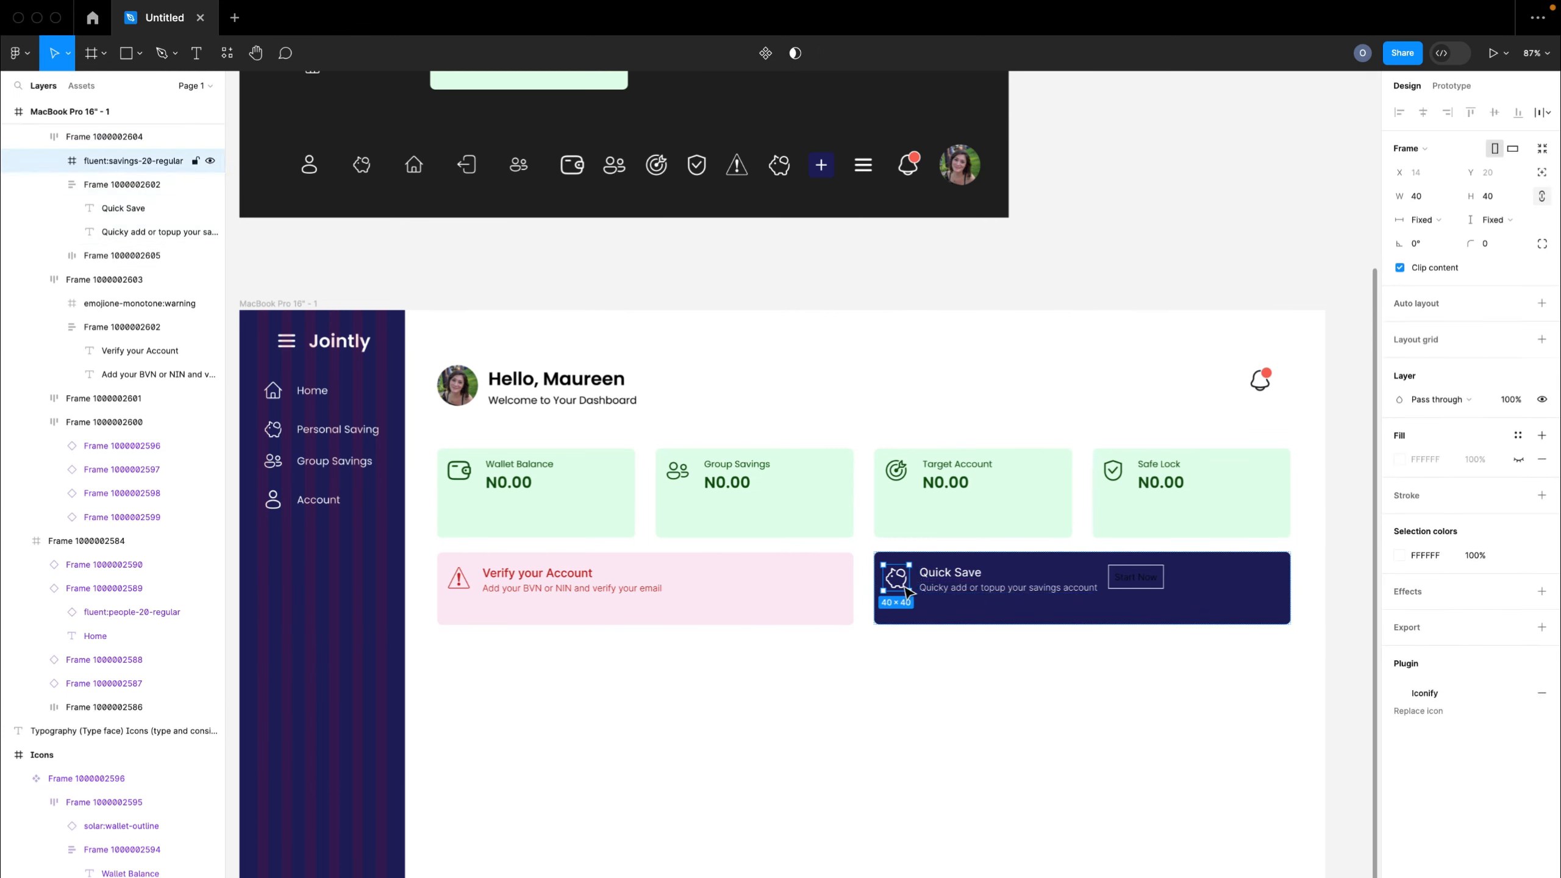
scroll(757, 592, "up", 5)
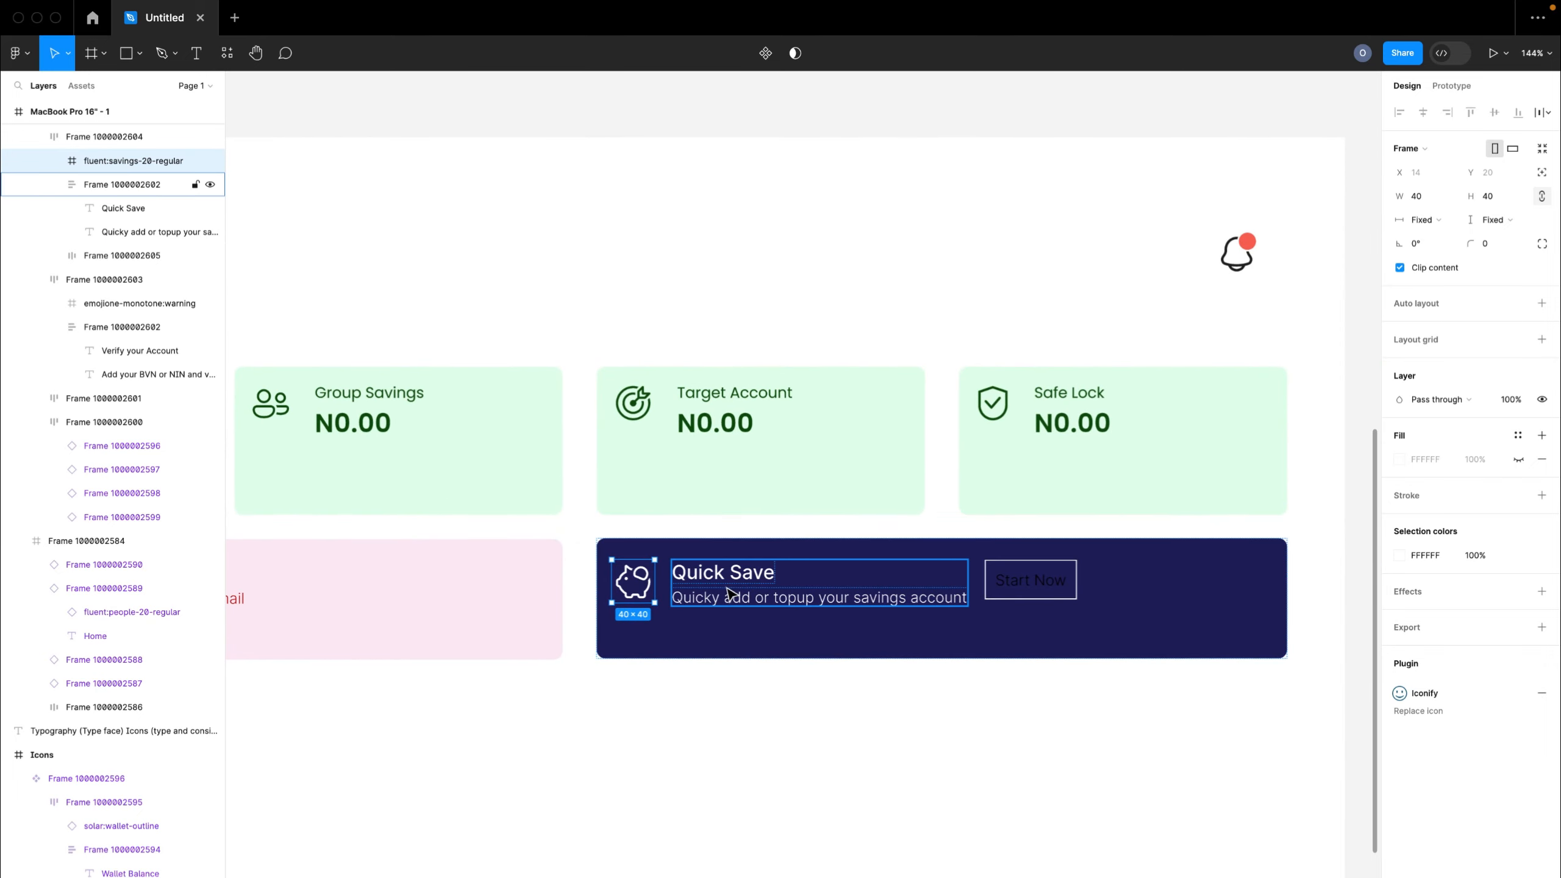
left_click(730, 593, "shift")
key("shift+a")
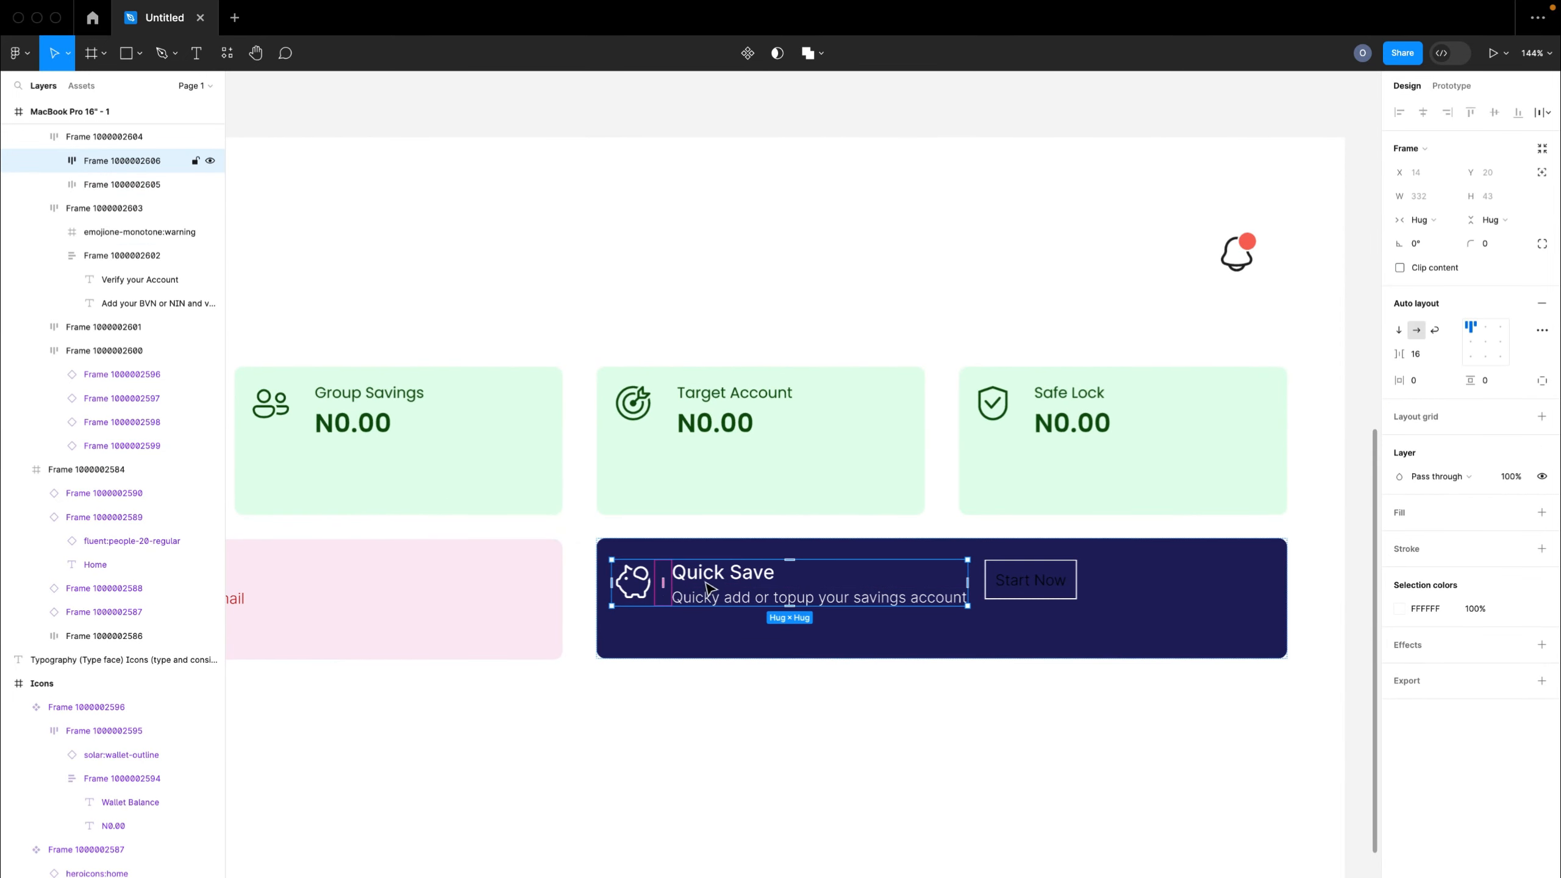
- Try an Auto gap between the Quick Save icon-and-text group and the Start Now button, and restore the gap of 16
left_click(1204, 592)
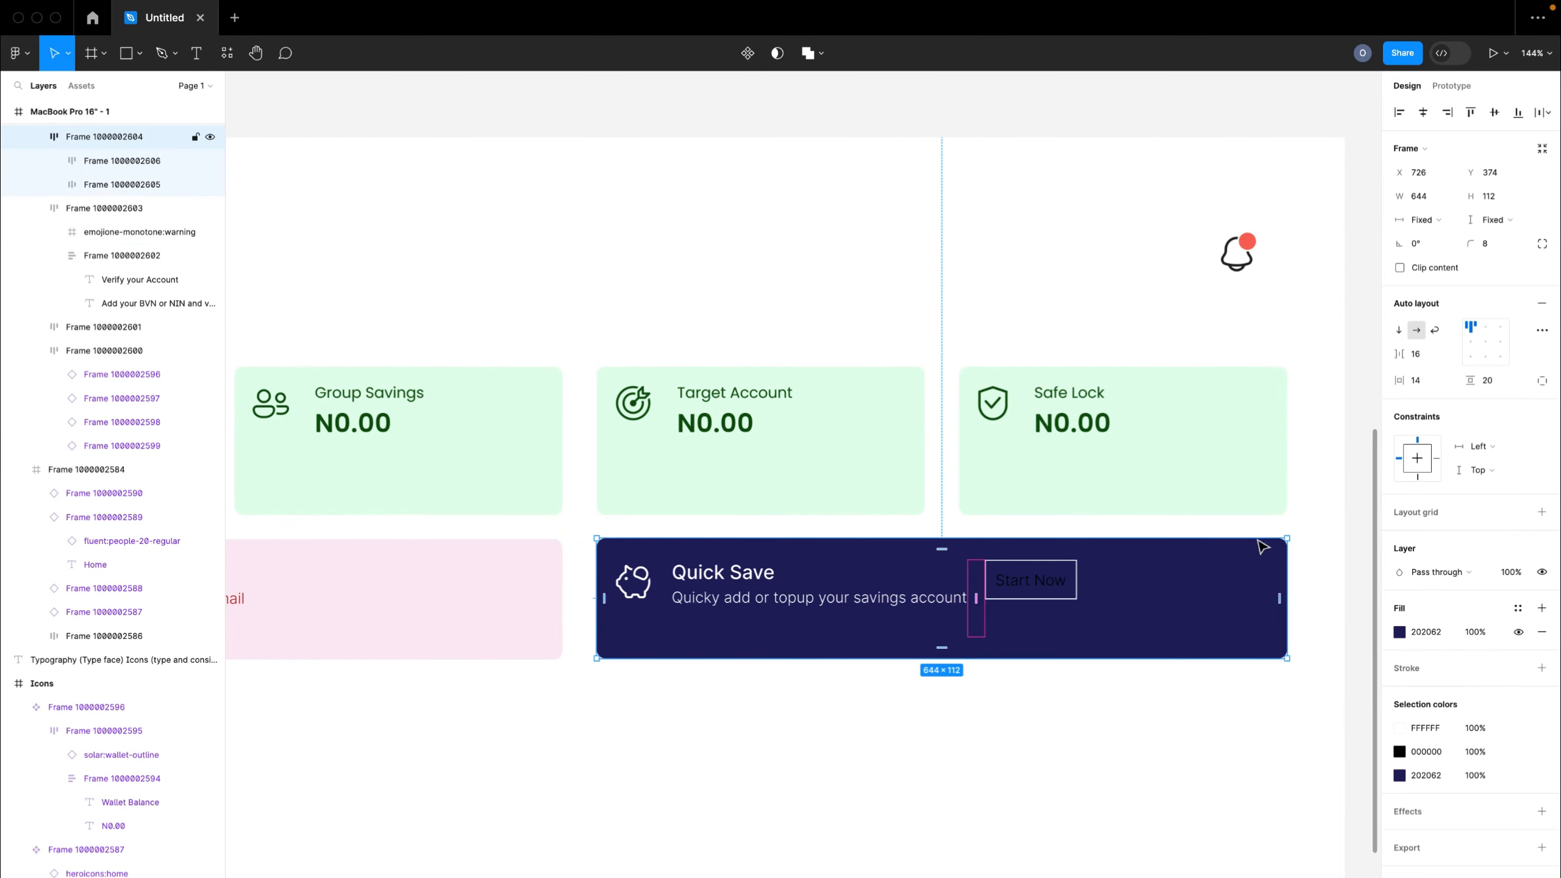
left_click(1449, 354)
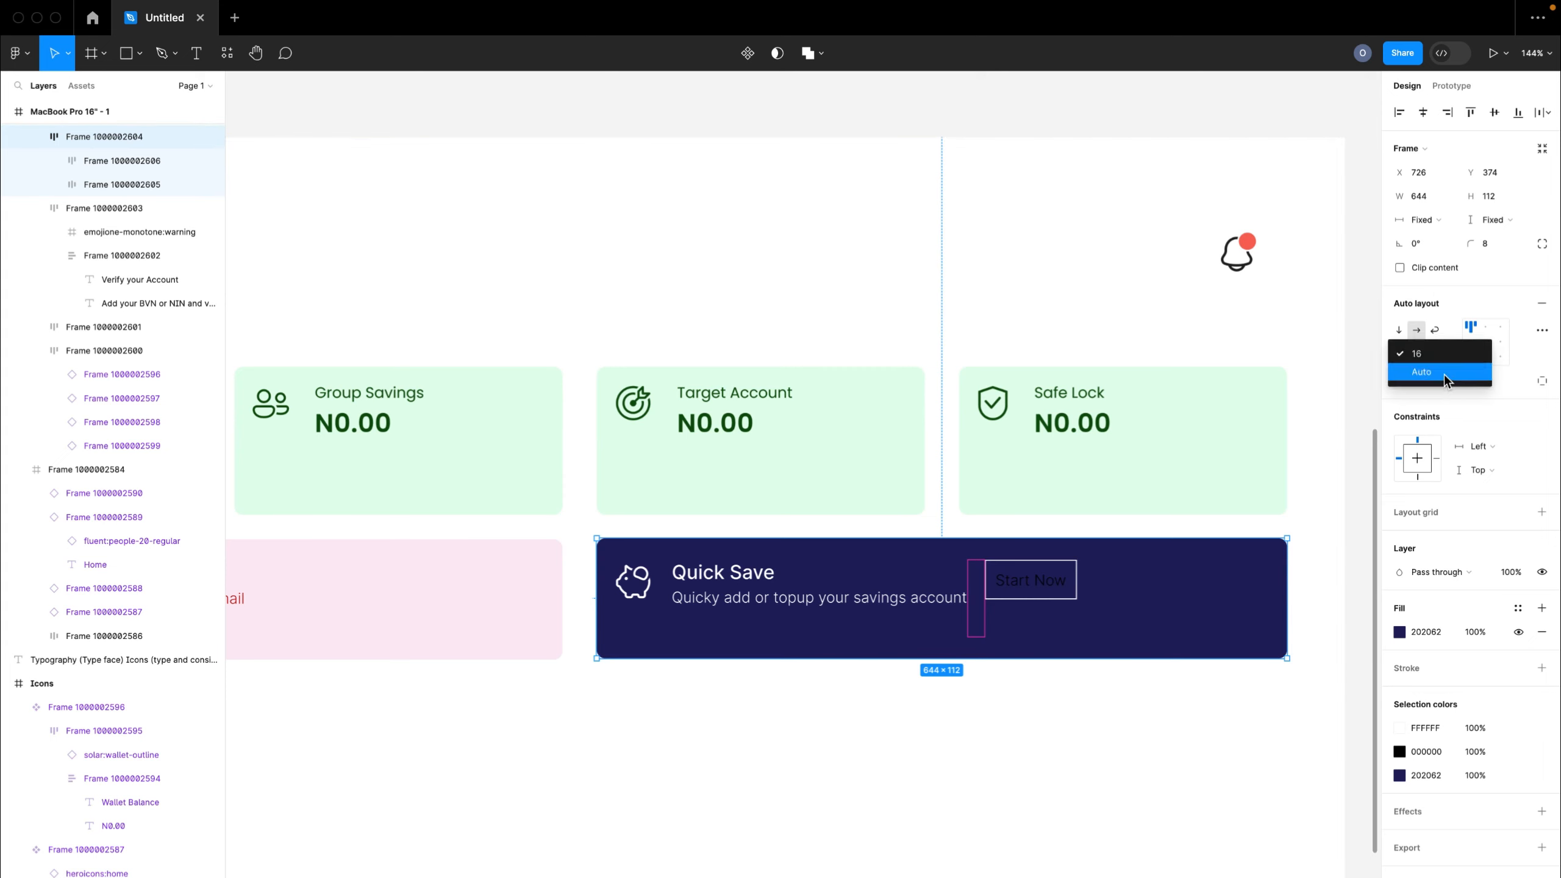
left_click(1445, 372)
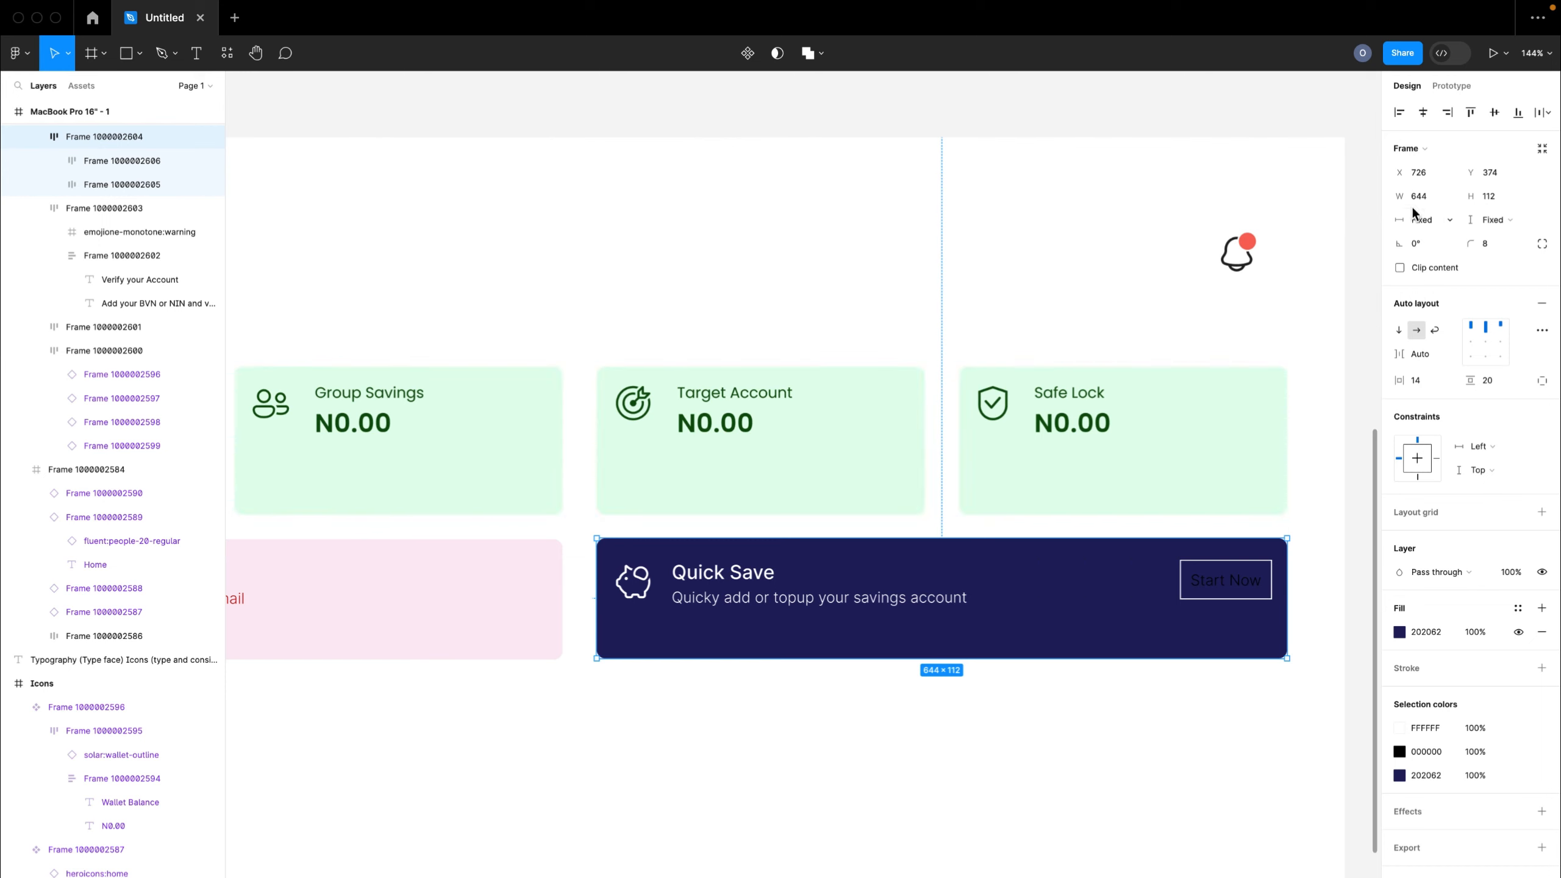
left_click(1420, 220)
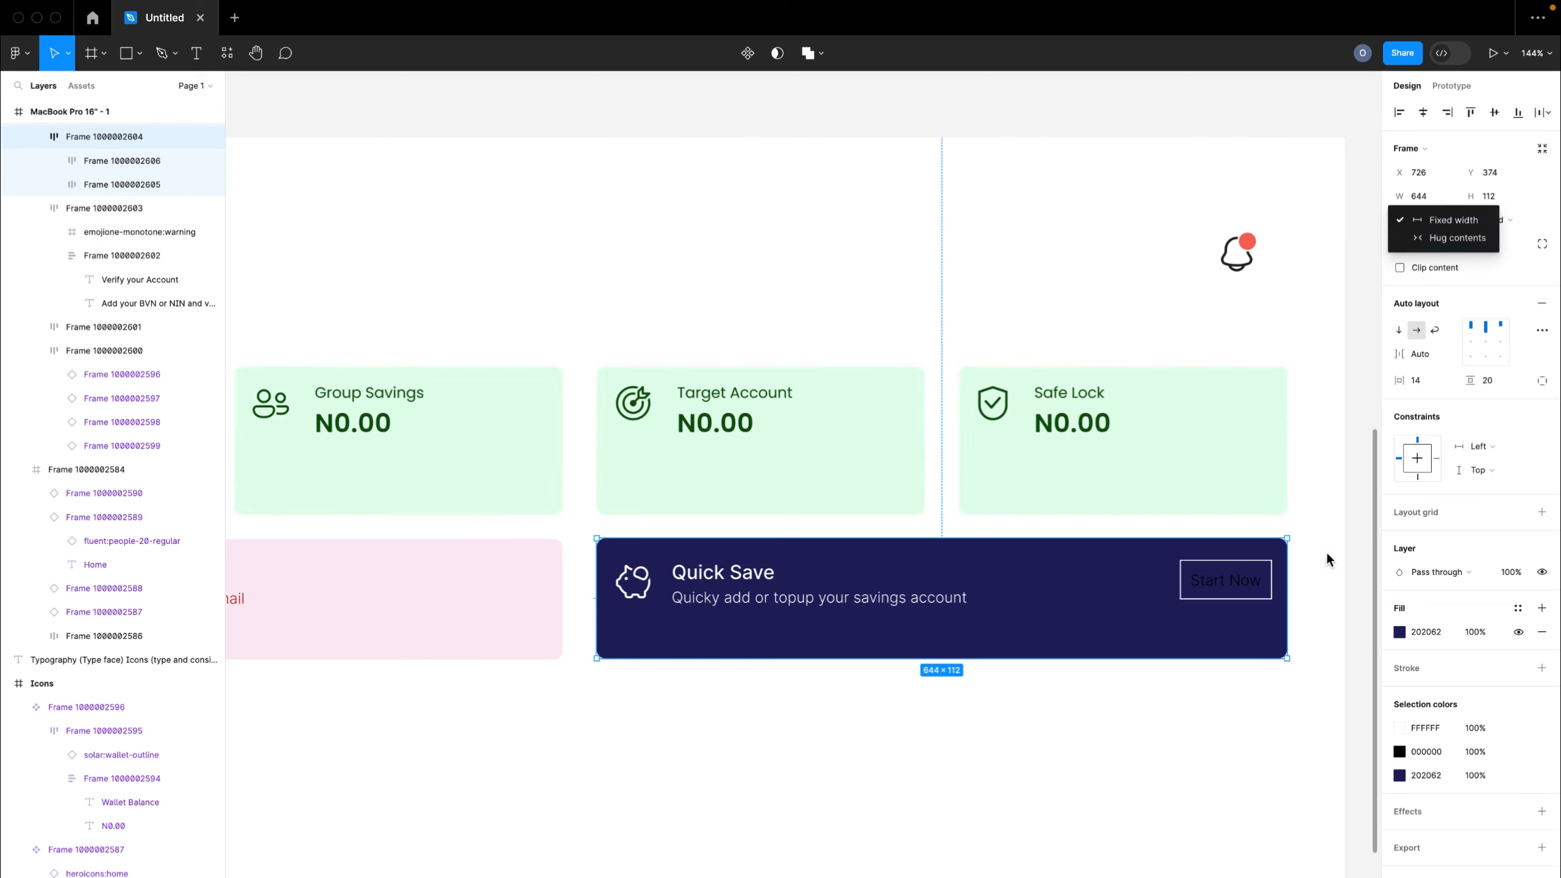
left_click(1420, 360)
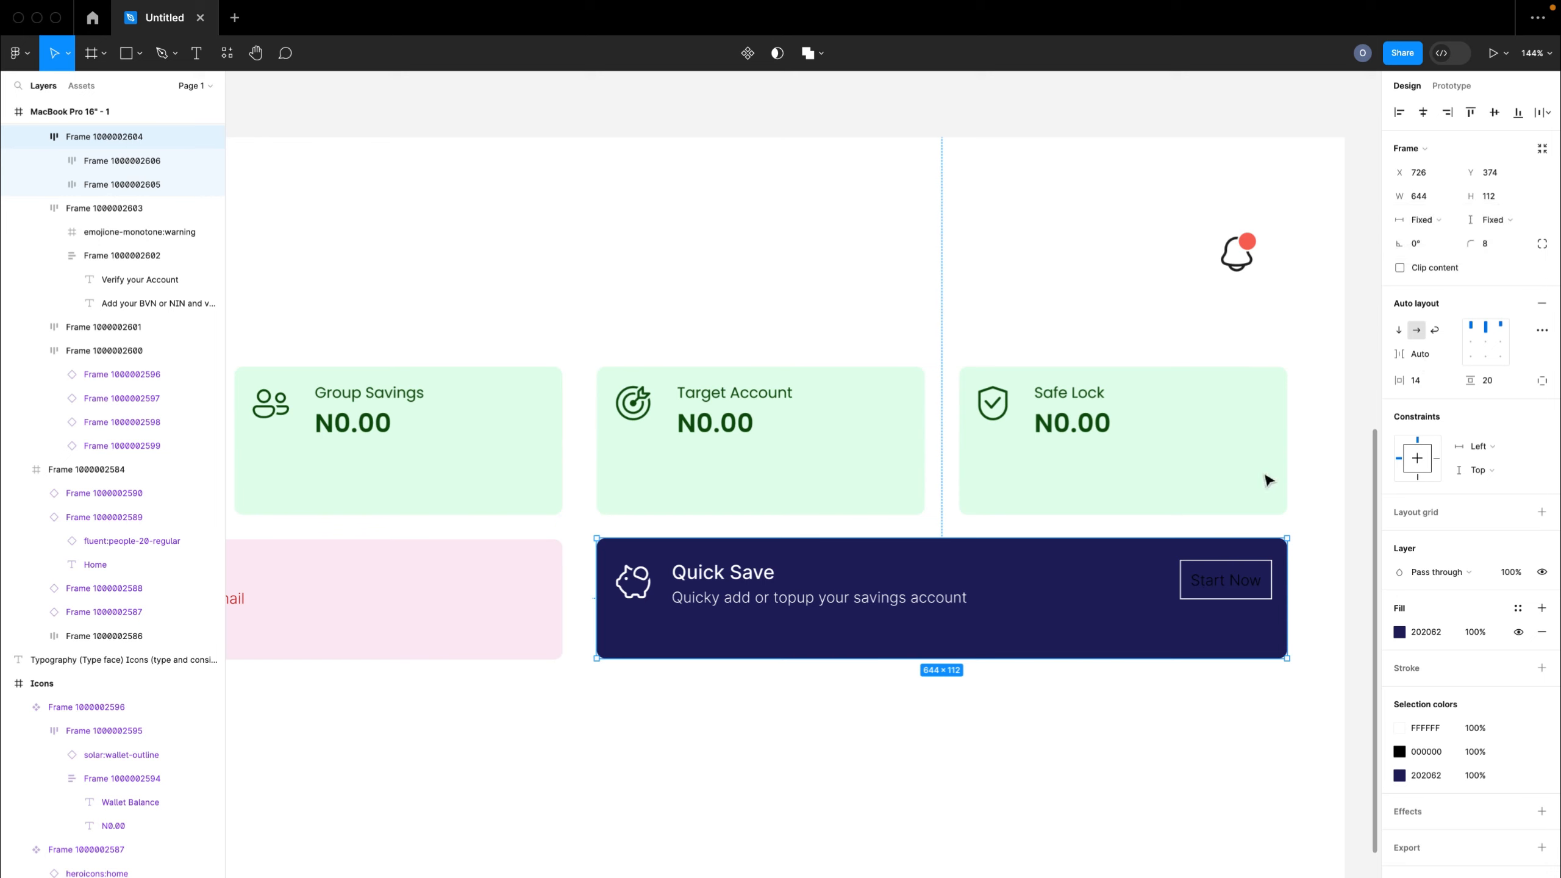
left_click(1451, 360)
left_click(1439, 337)
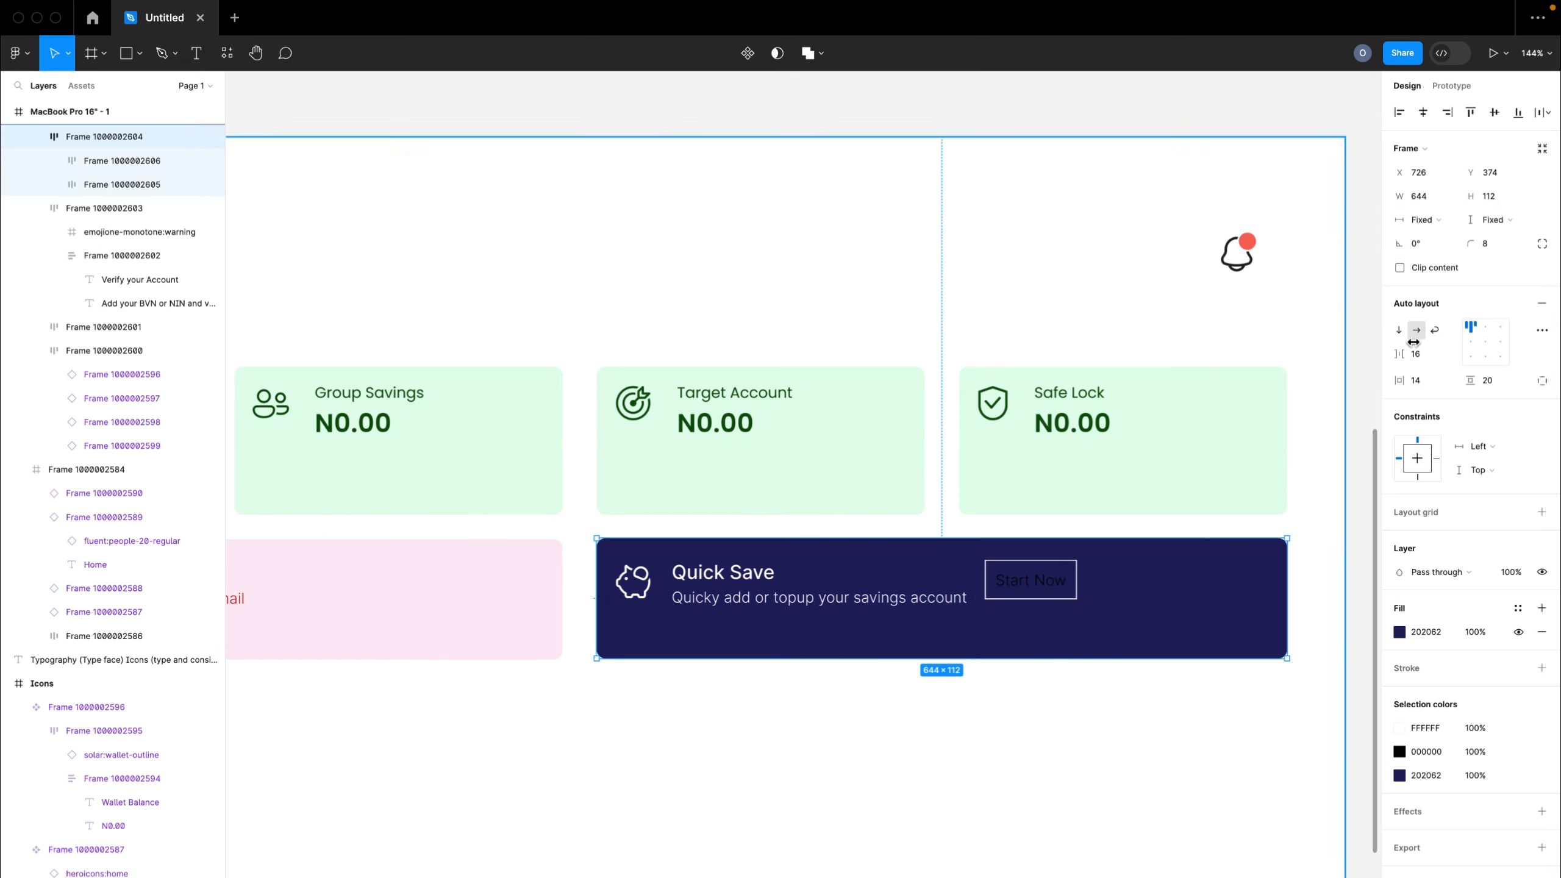
- Widen the banner's gap before the Start Now button to 190 and set the button's text color to FFFFFF
left_click_drag(986, 587, 1066, 599)
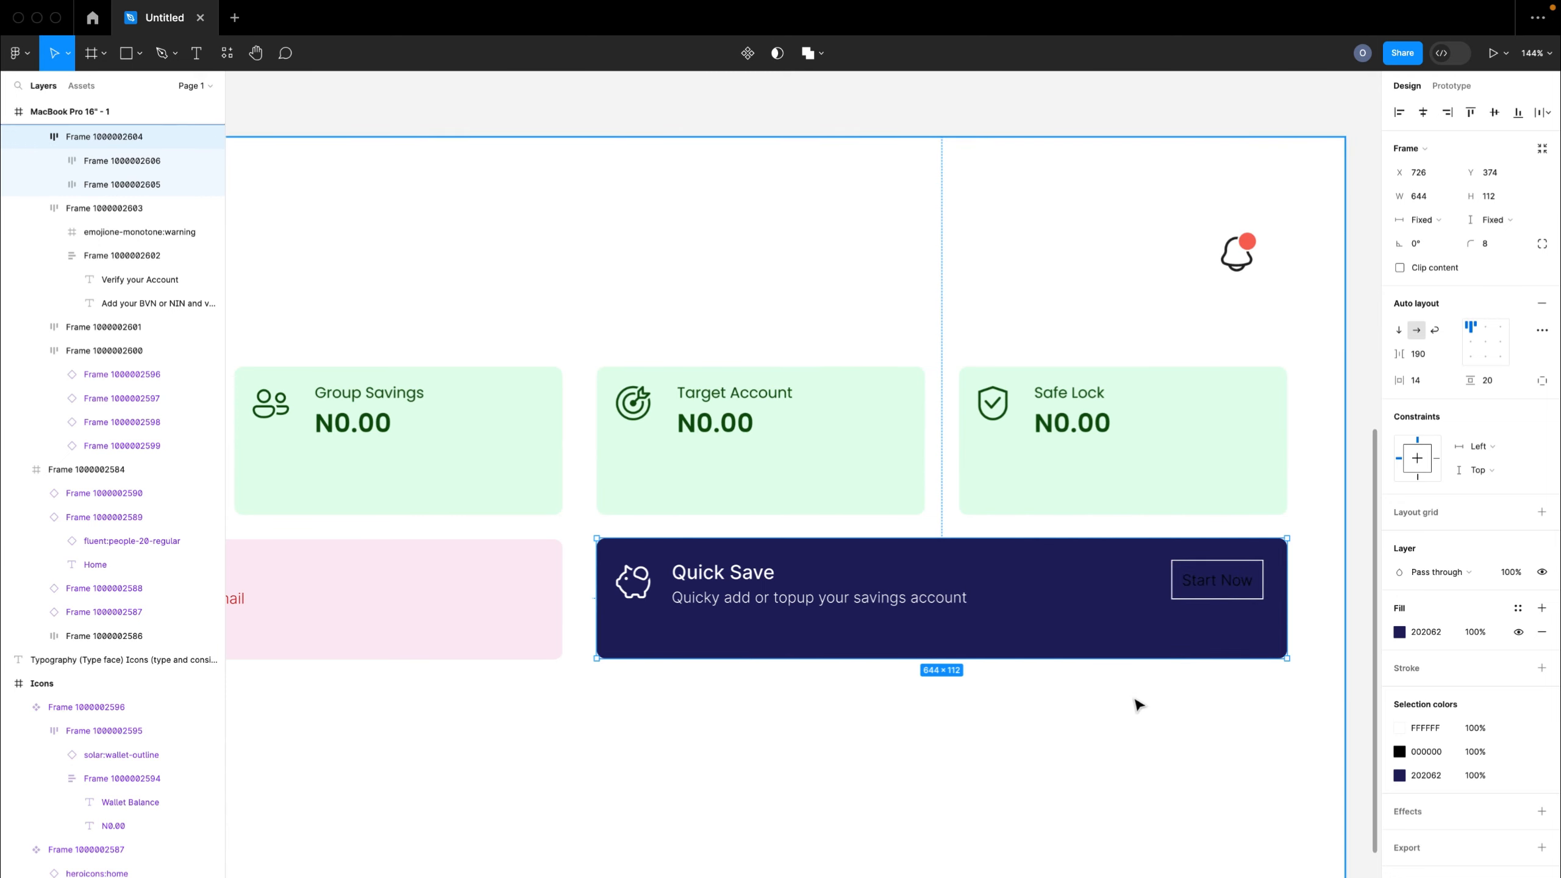
left_click(1216, 582)
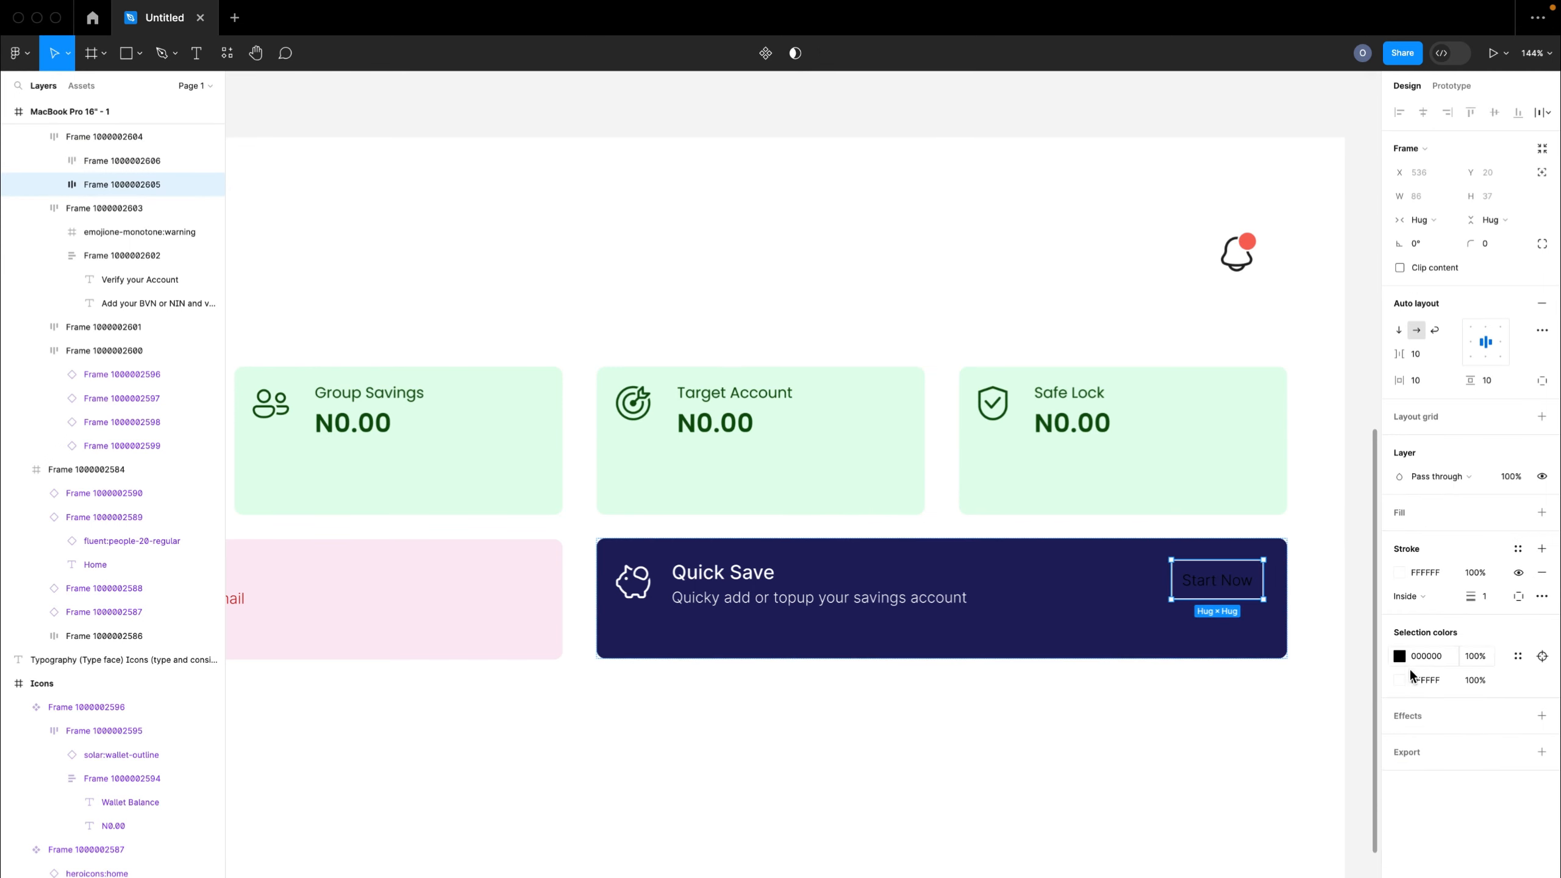
left_click(1399, 657)
type("ffffff")
key("Return")
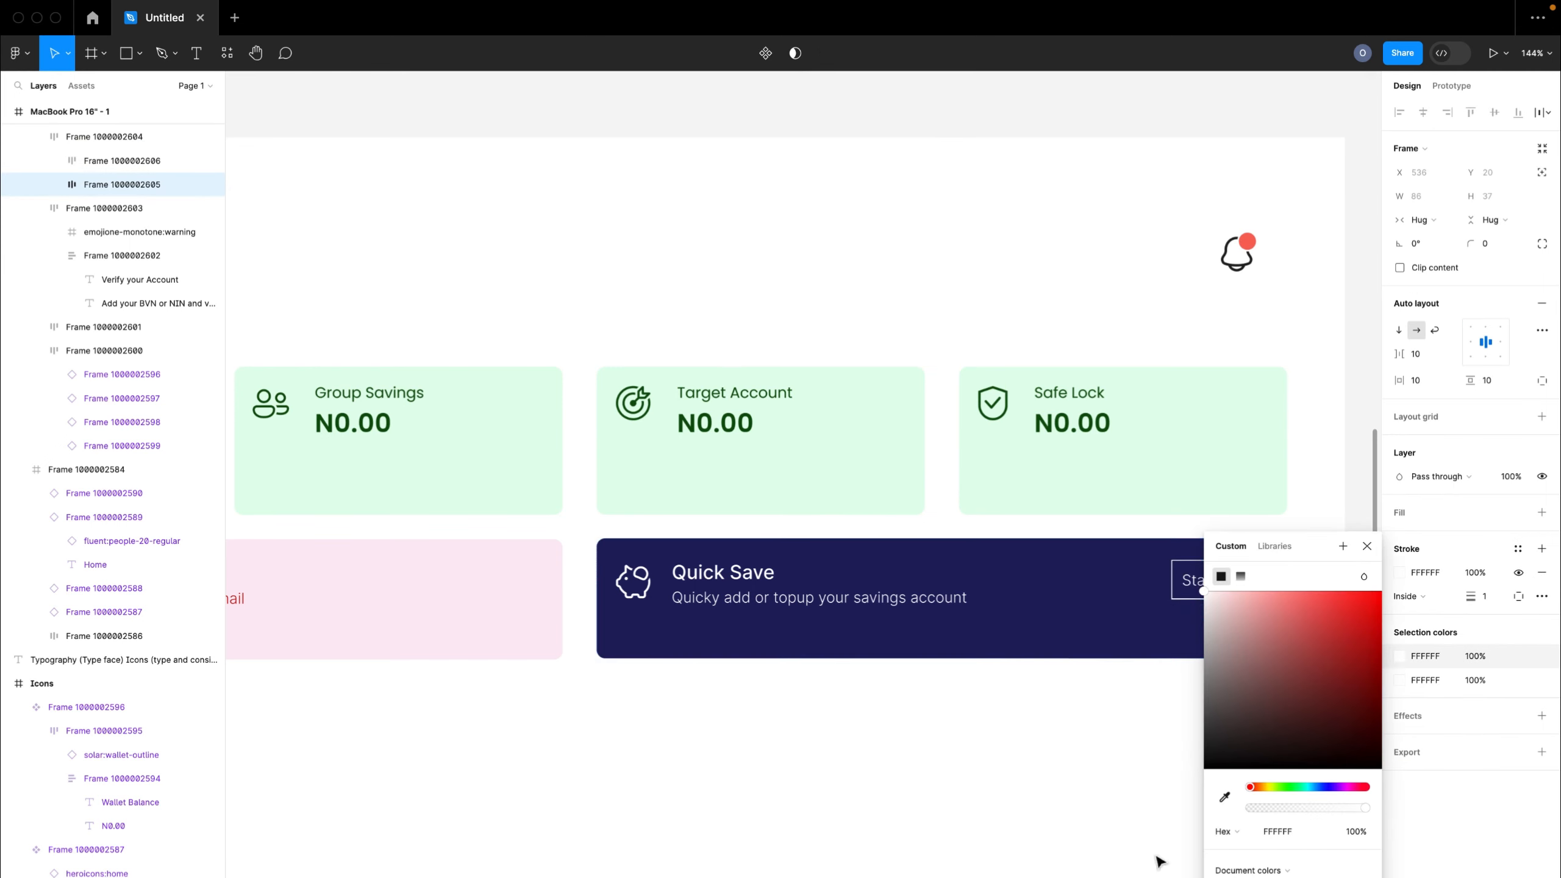
scroll(1031, 773, "right", 5)
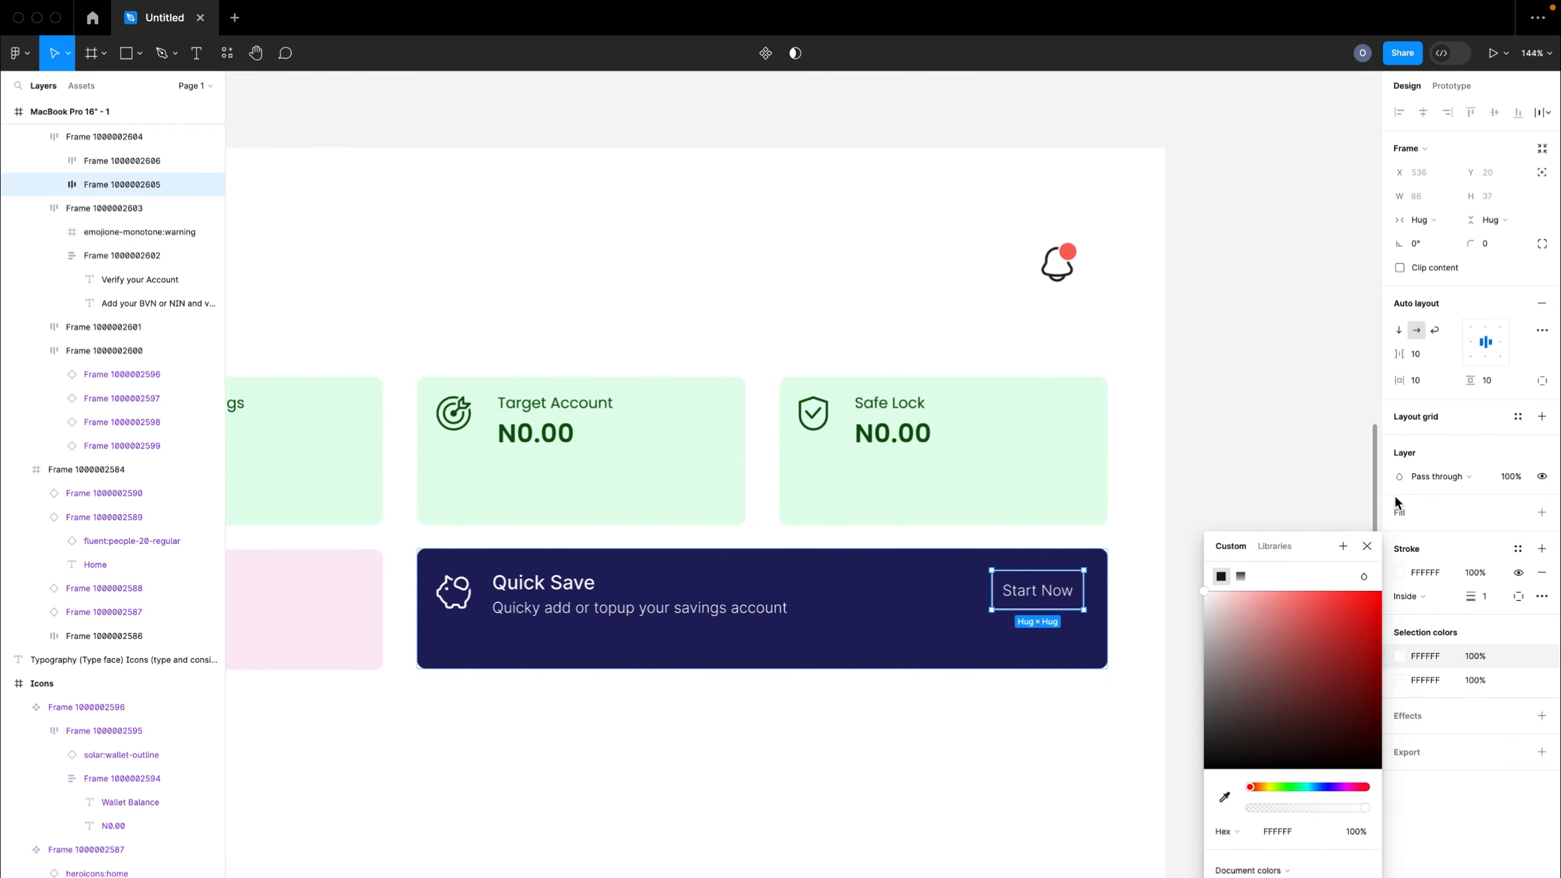
left_click(1366, 546)
left_click(1225, 578)
- Set the Start Now button's horizontal padding to 20 and its vertical padding to 14
left_click(1055, 600)
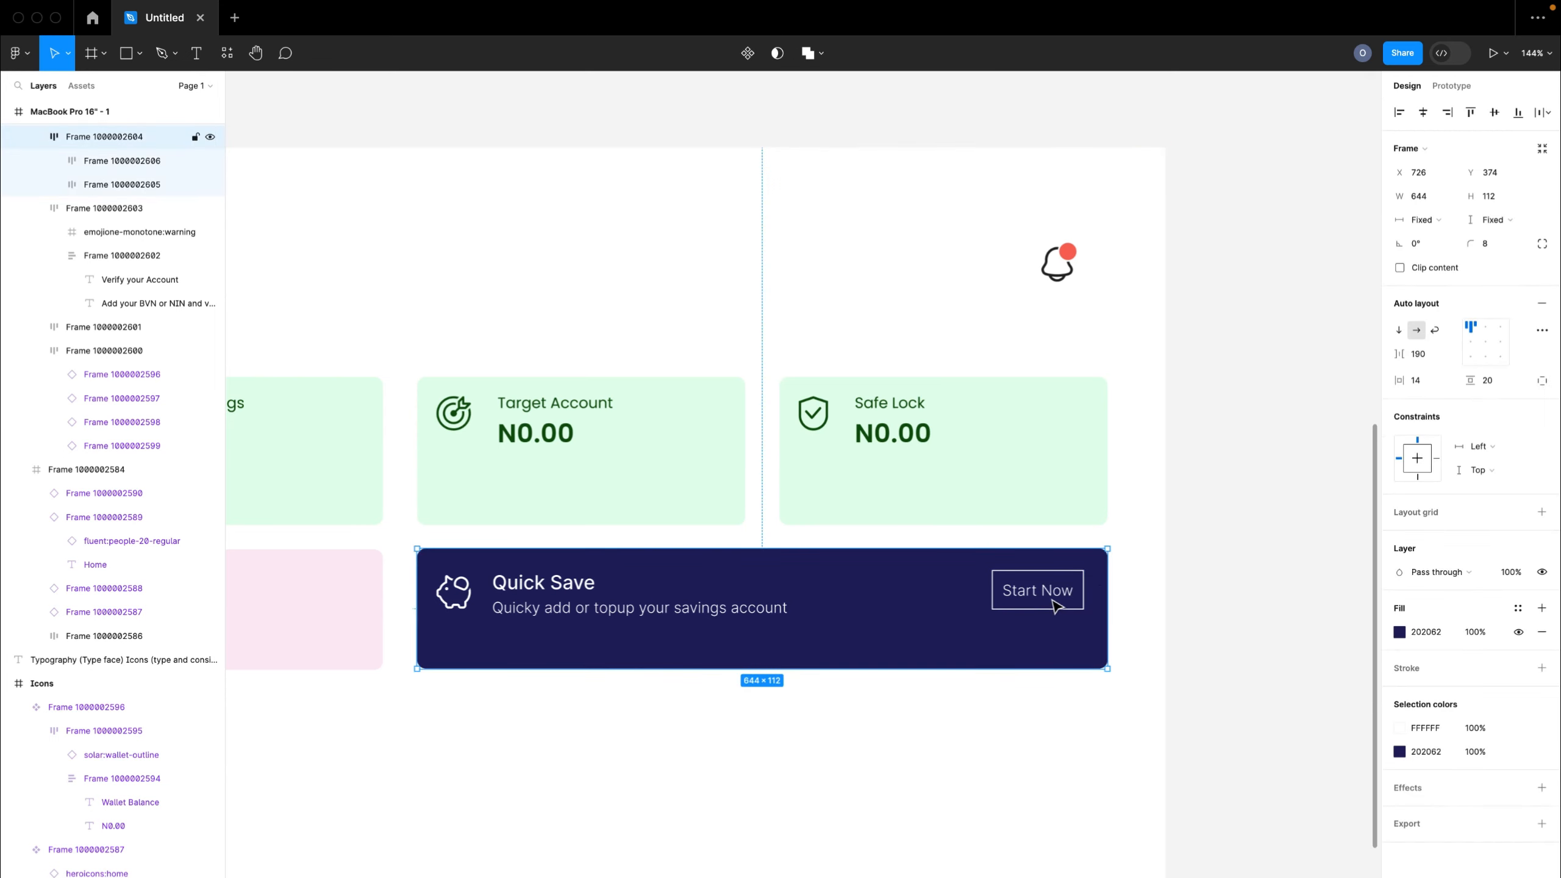
double_click(1068, 591)
left_click(1423, 380)
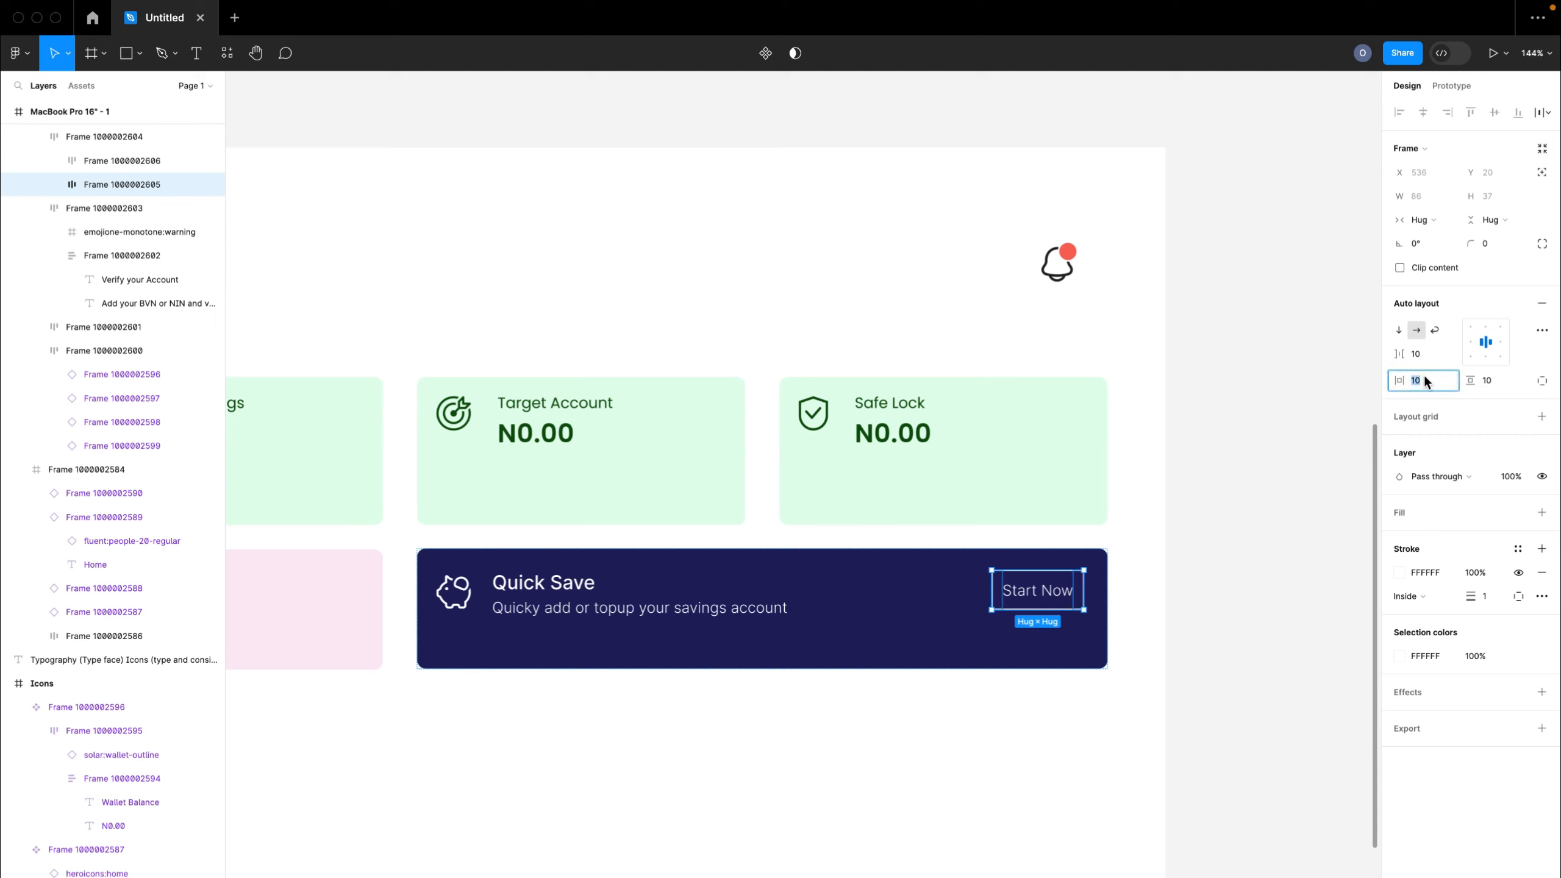
type("20")
key("Return")
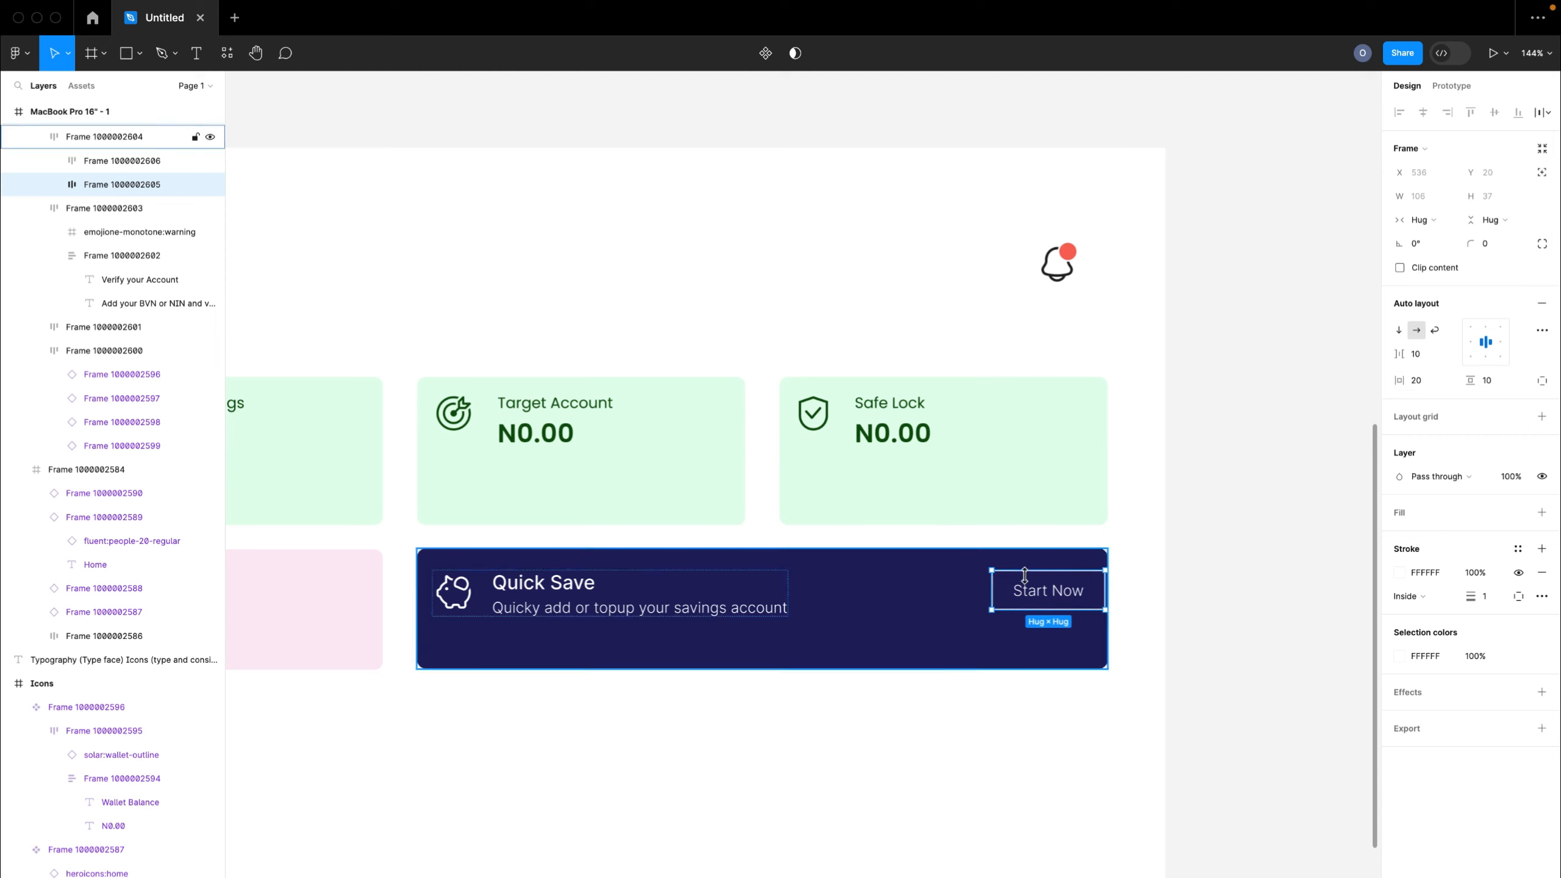
left_click(1500, 381)
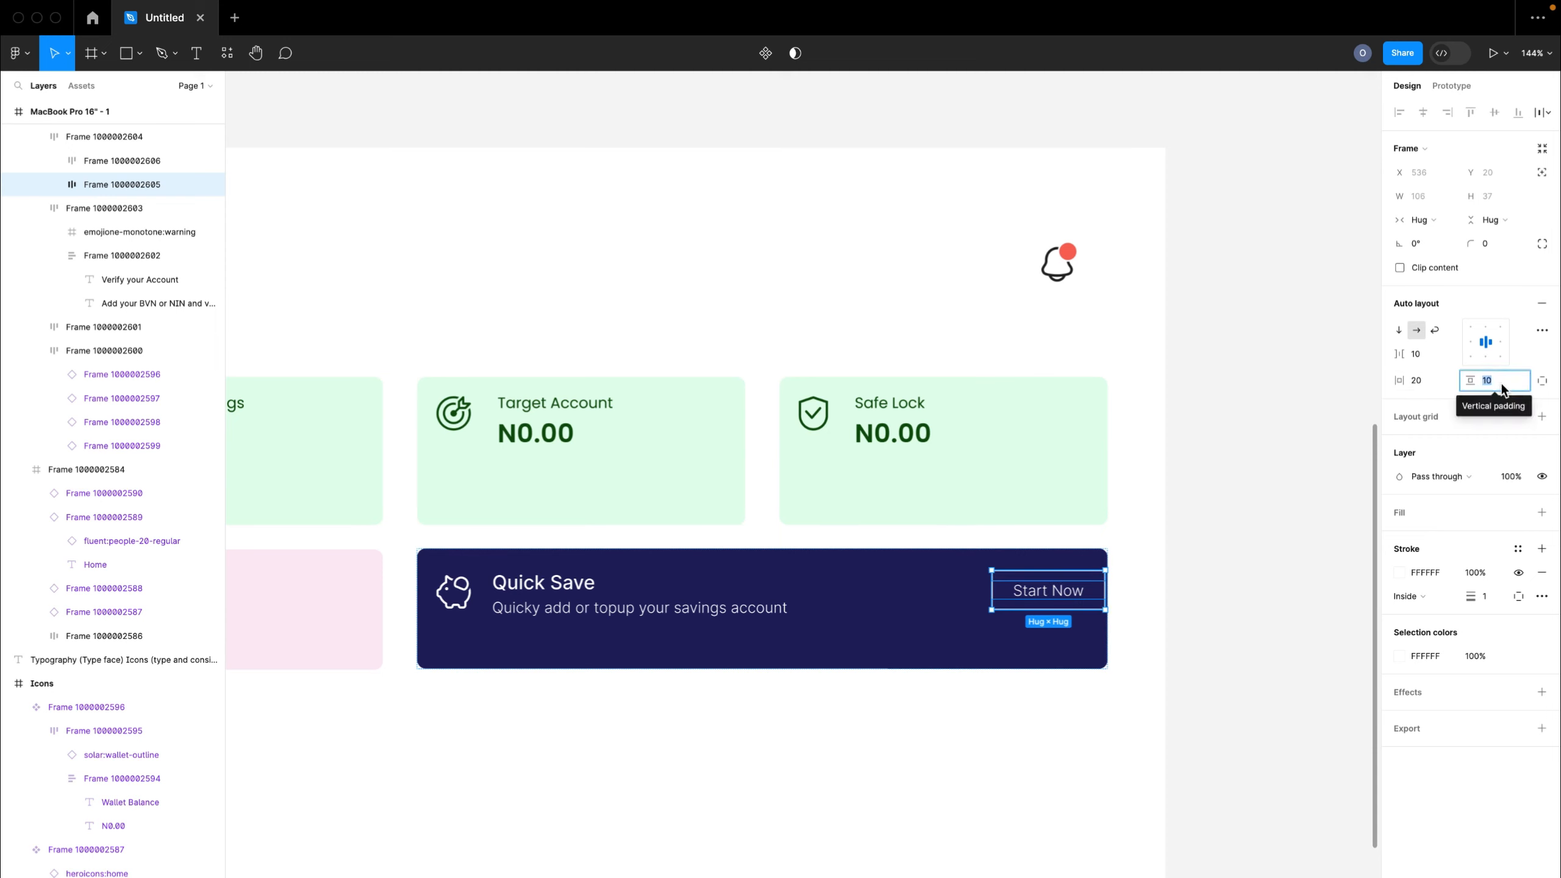
type("16")
key("Return")
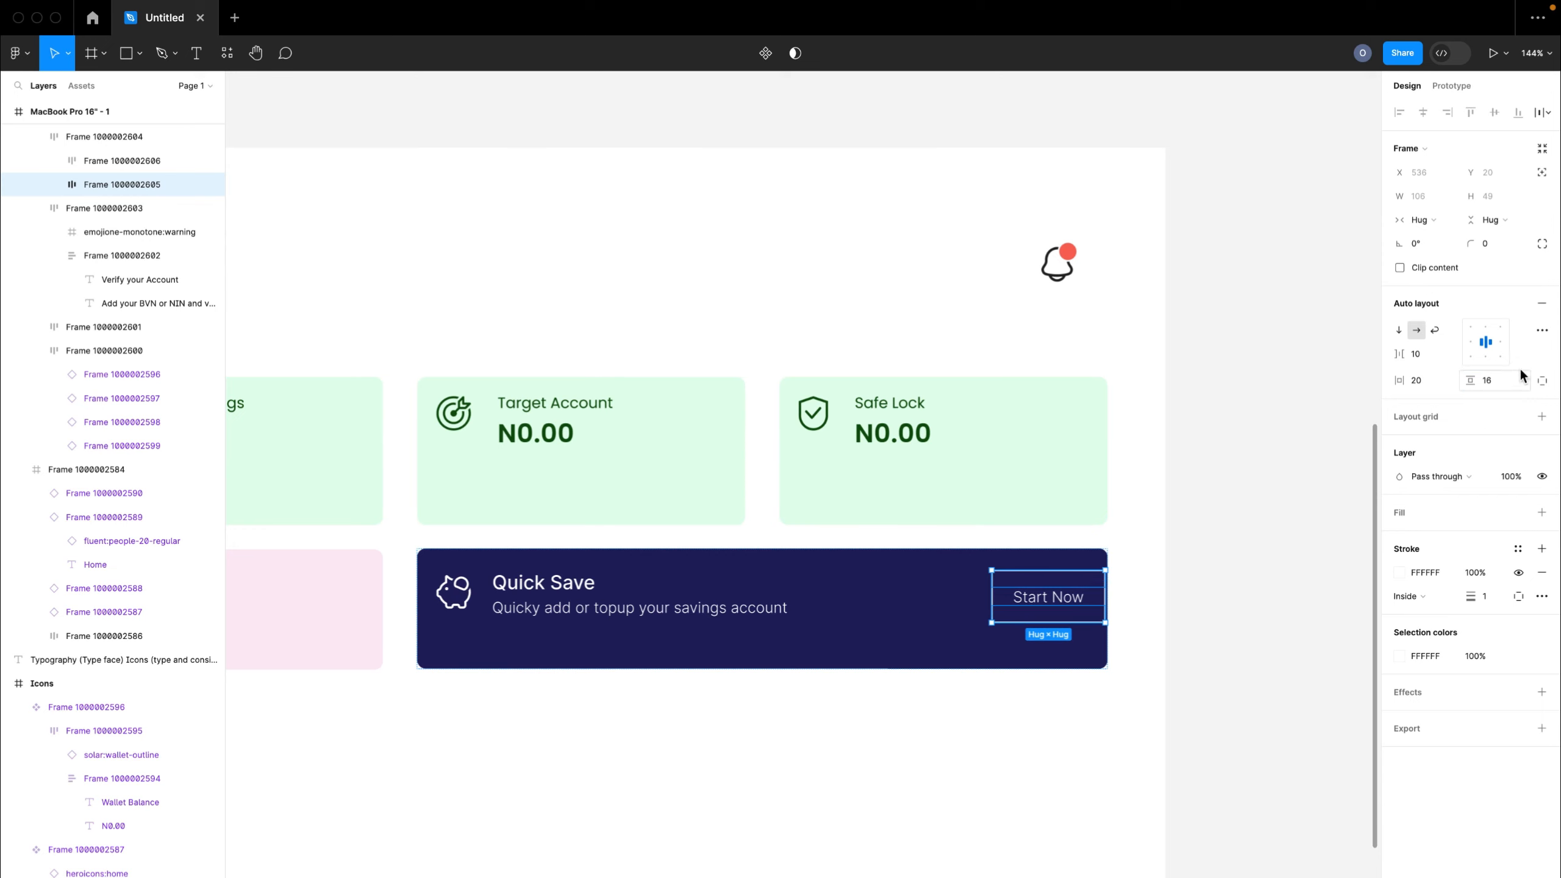
key("BackSpace")
type("4")
key("Return")
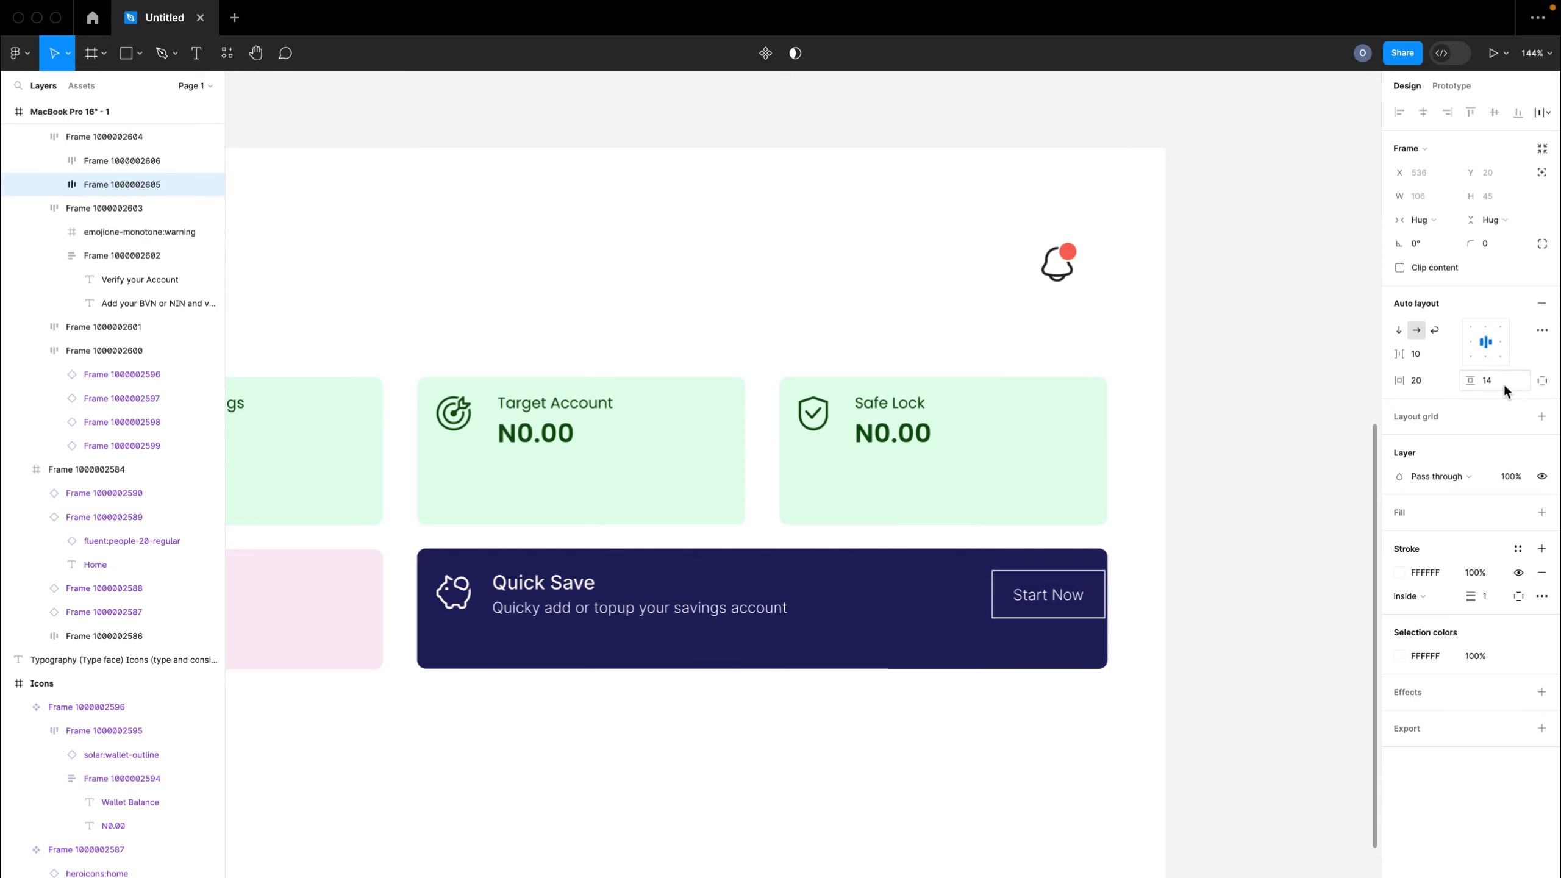
- Set the Start Now button's corner radius to 8
left_click(1483, 245)
type("8")
key("Return")
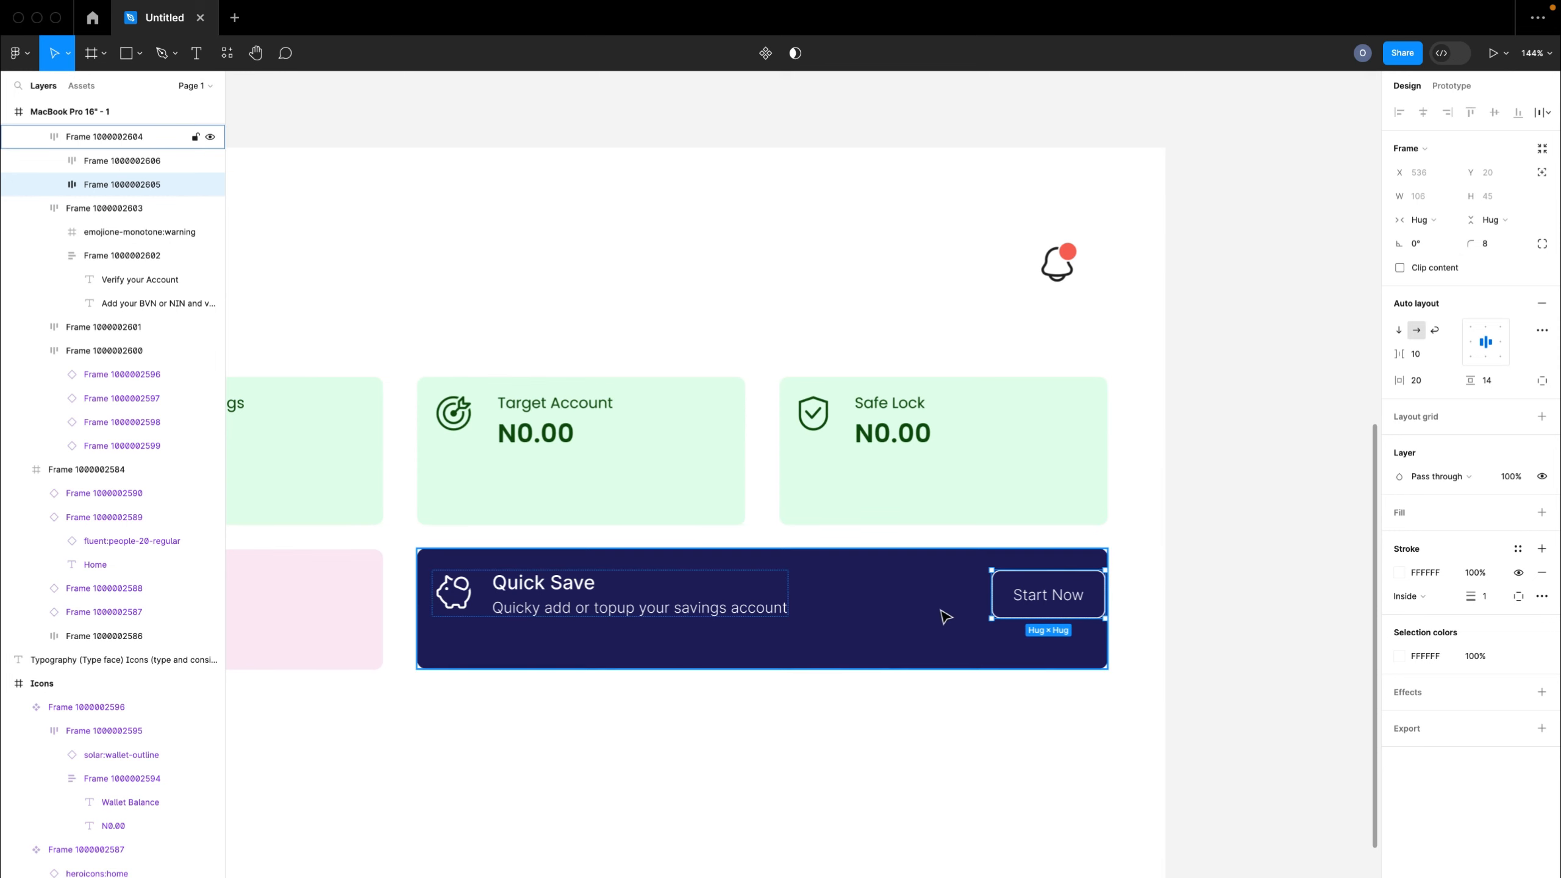
- Reduce the banner's gap before the Start Now button to 170 and set the button's corner radius to 4
left_click(945, 614)
mouse_move(899, 609)
left_mouse_down()
mouse_move(871, 609)
mouse_move(888, 605)
left_mouse_up()
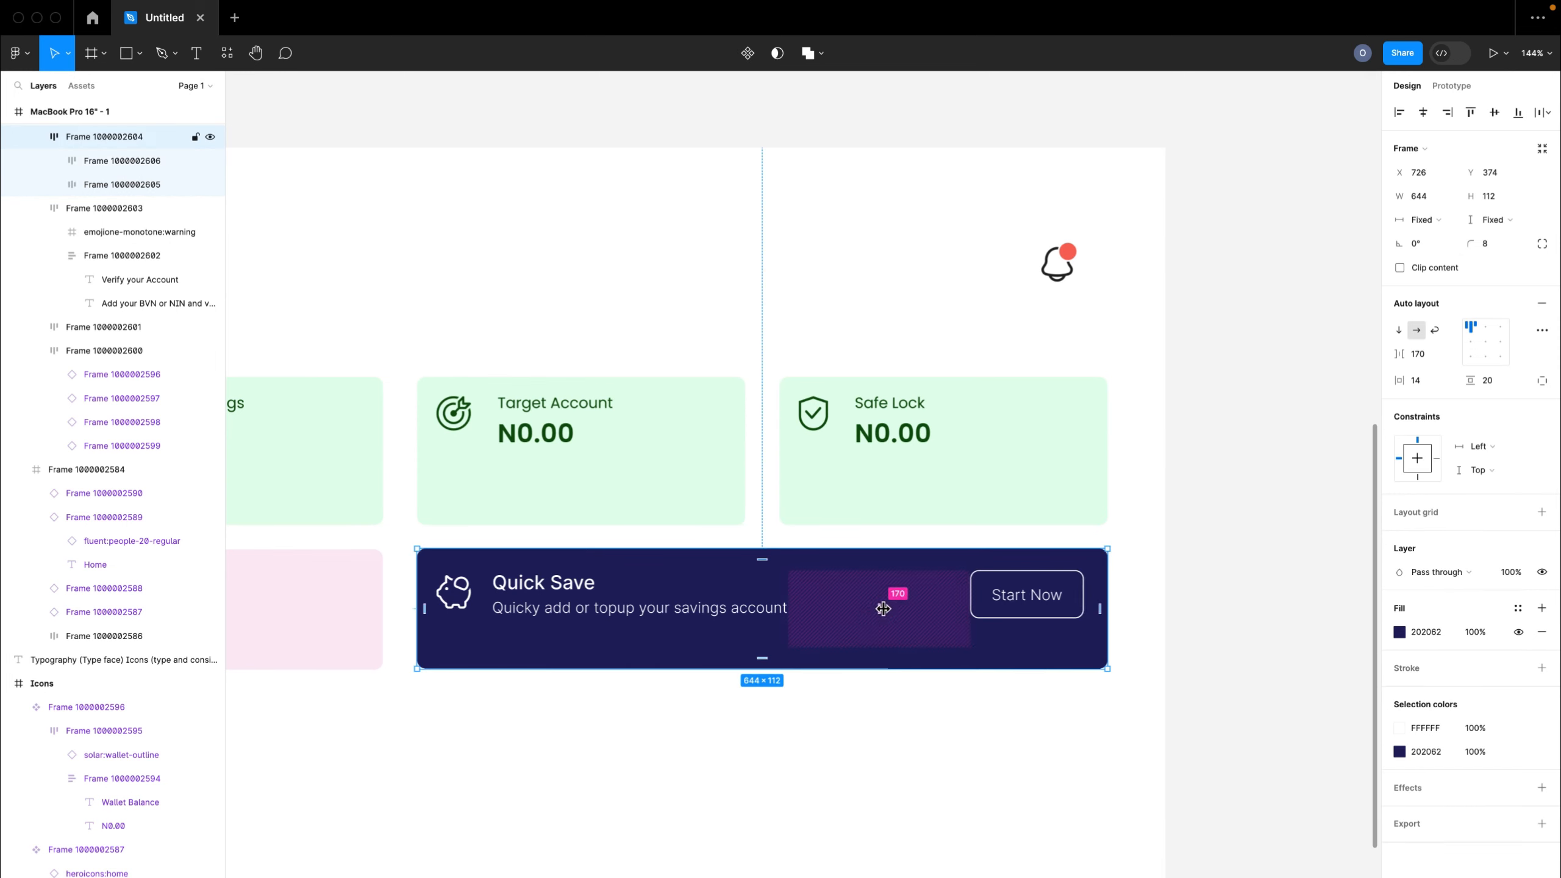
left_click(1063, 594)
left_click(1485, 243)
type("4")
key("Return")
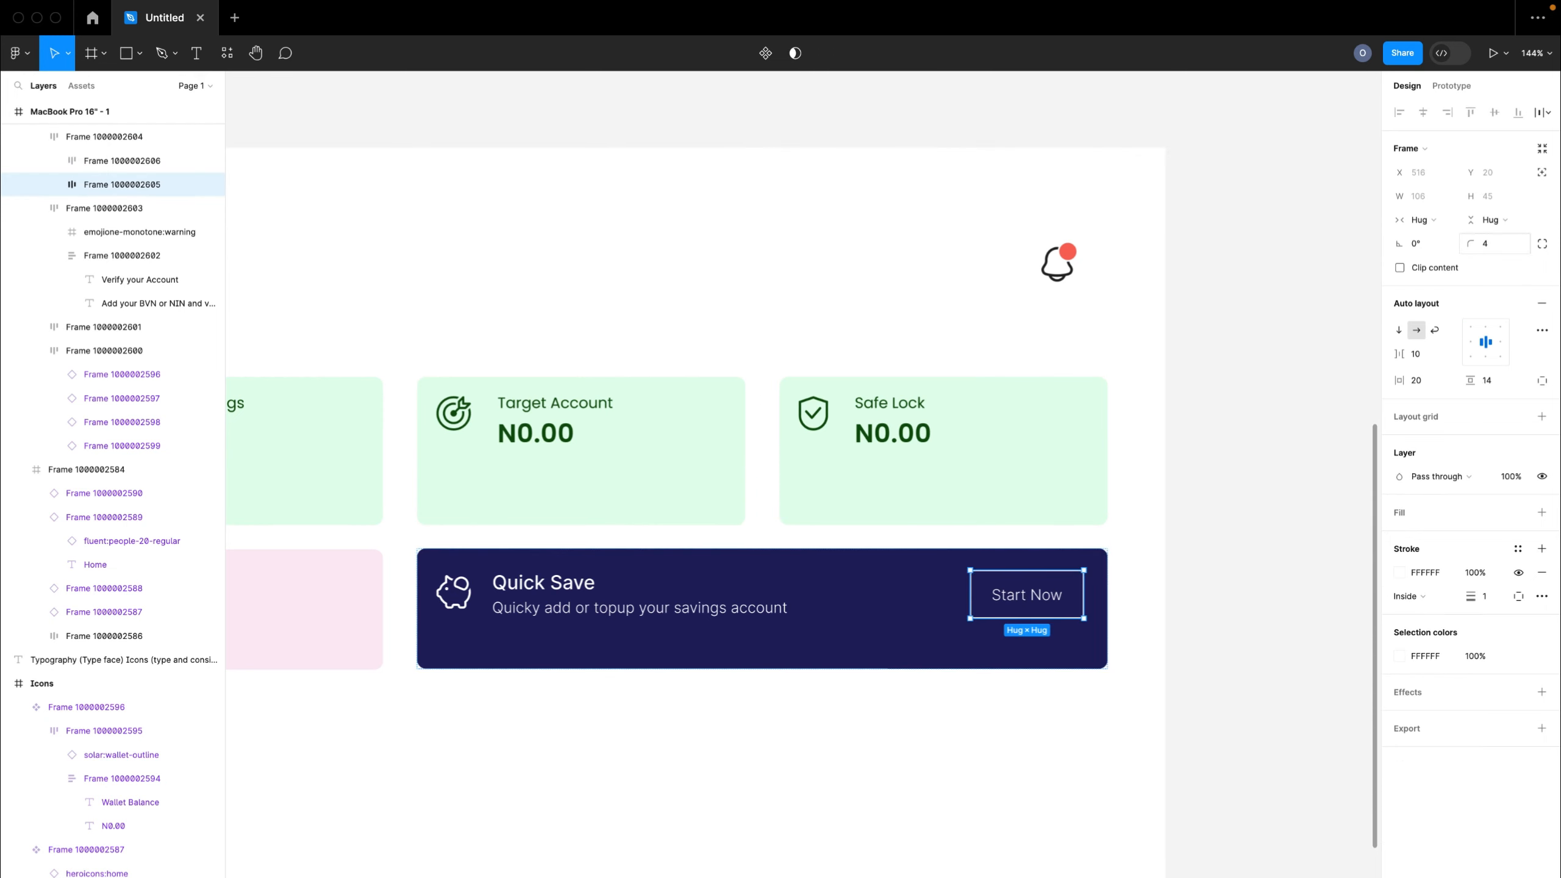
- Set the Start Now text's font weight to Regular
double_click(1036, 587)
left_click(1419, 364)
left_click(1419, 372)
- Check the Safe Lock label's font and set the Start Now text to the same font, Poppins
double_click(899, 407)
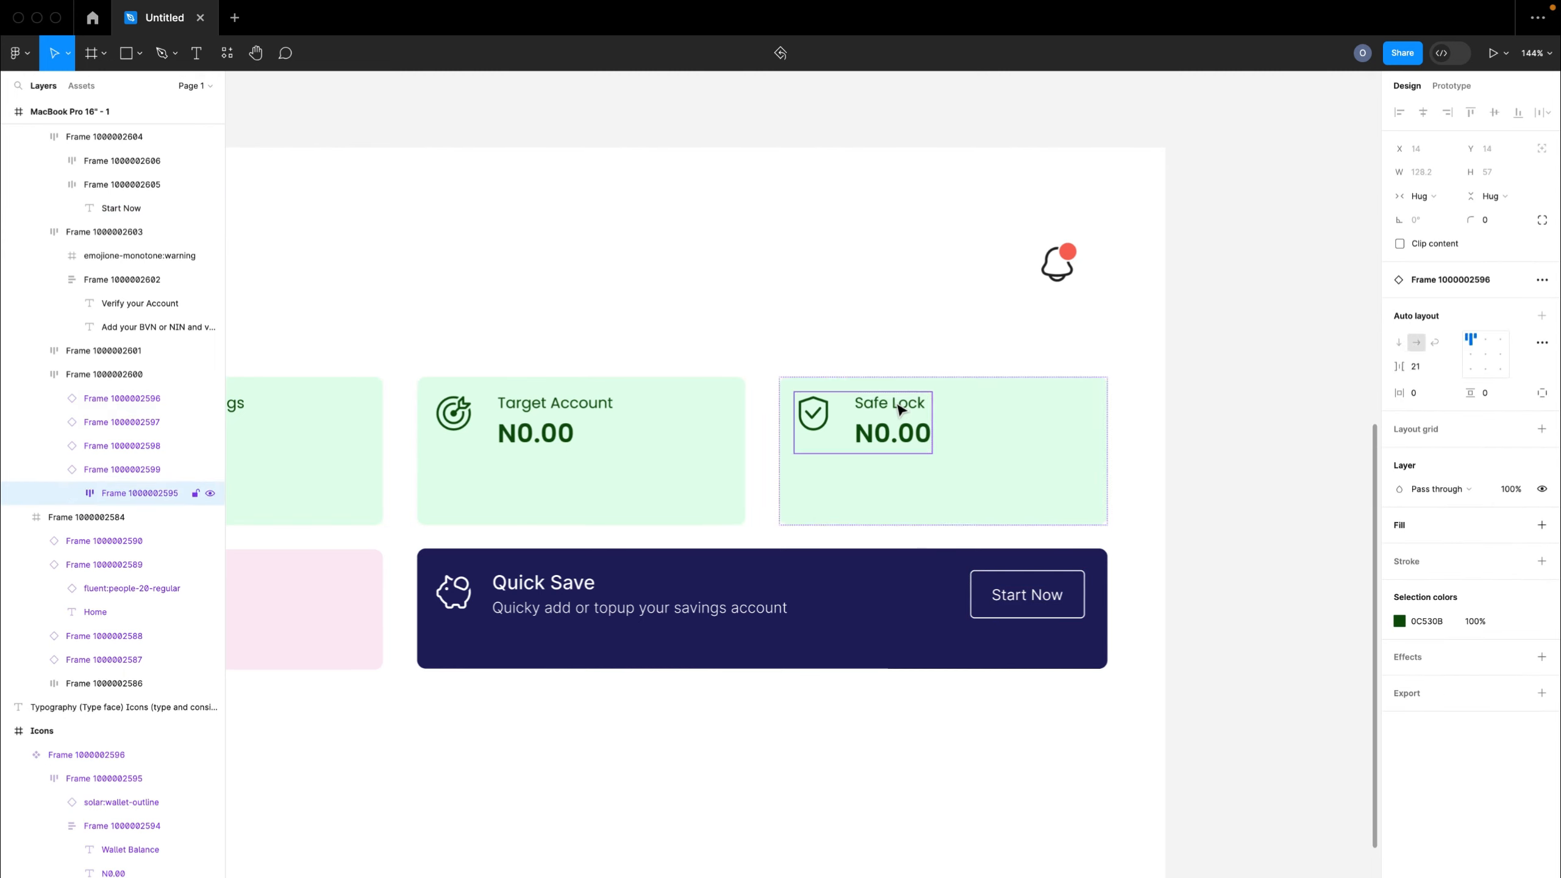
double_click(894, 402)
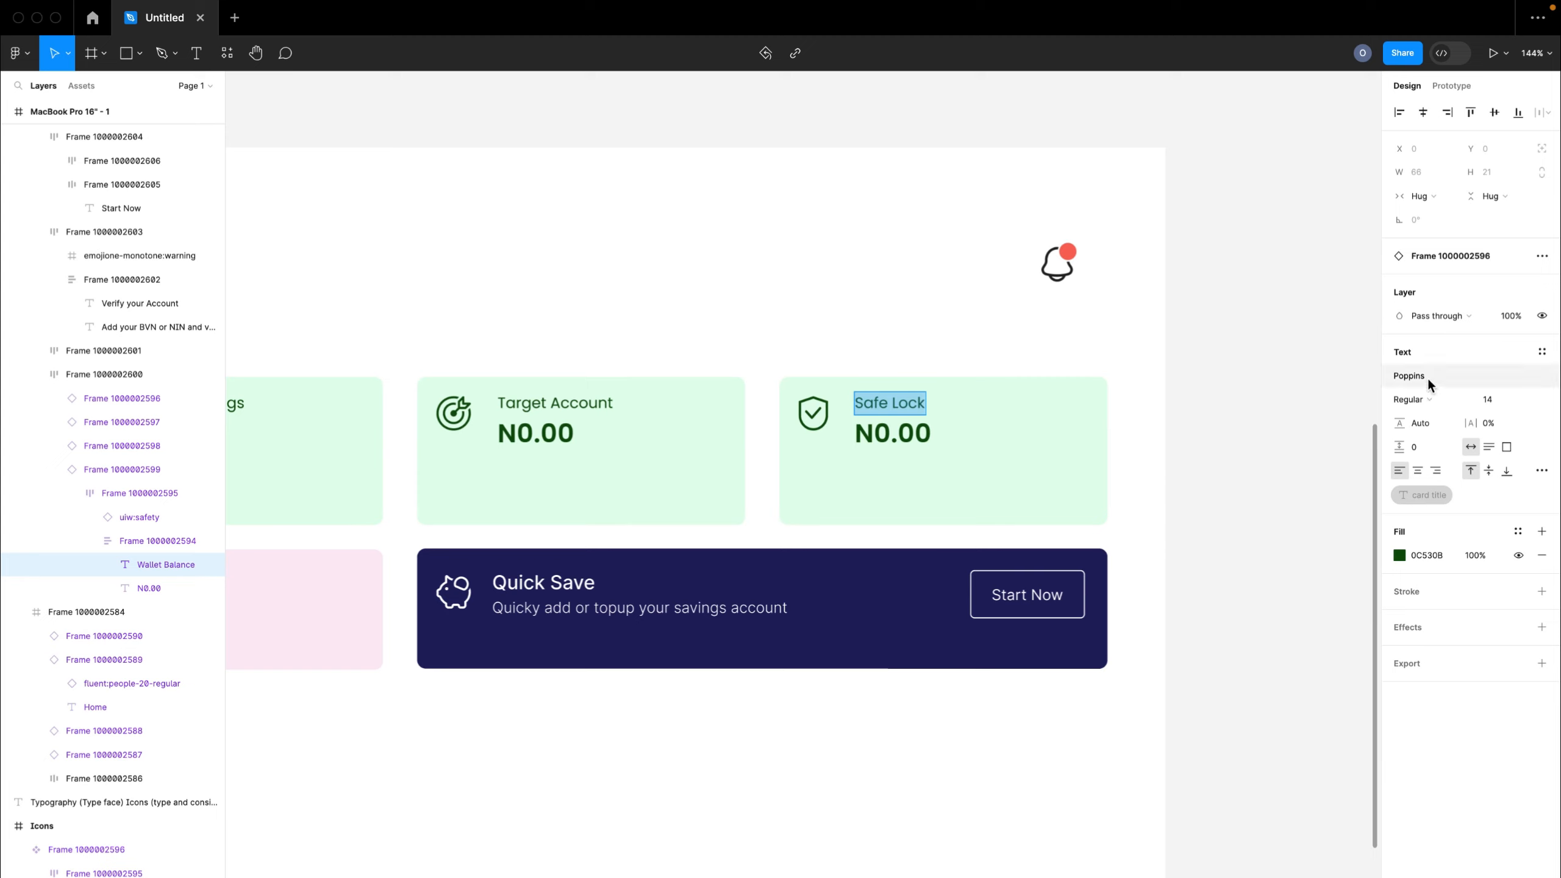
left_click(1035, 595)
double_click(1035, 596)
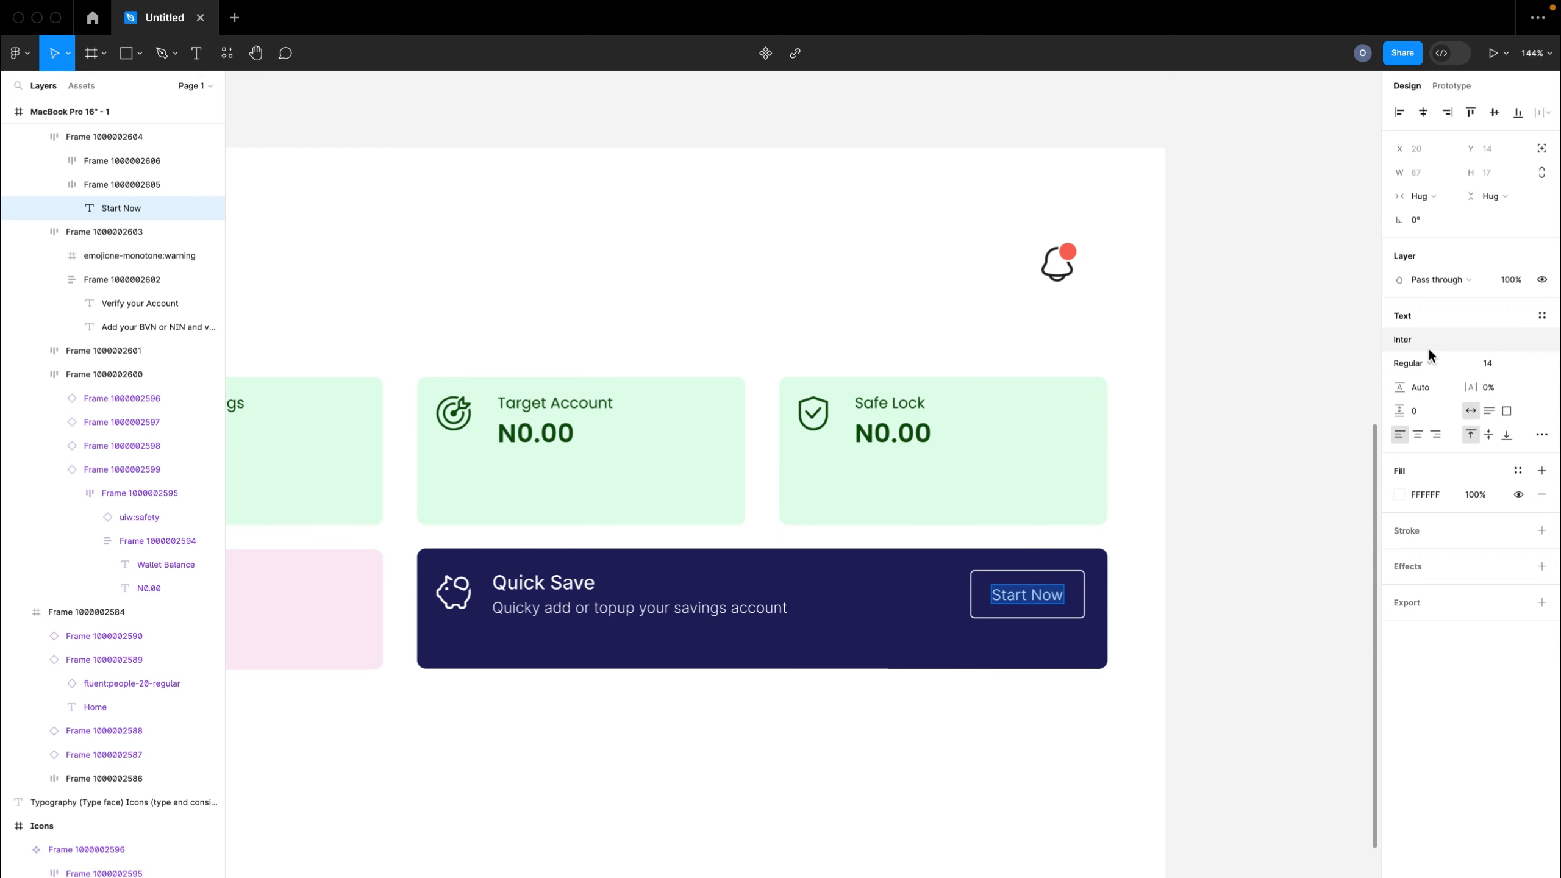
left_click(1412, 339)
type("po")
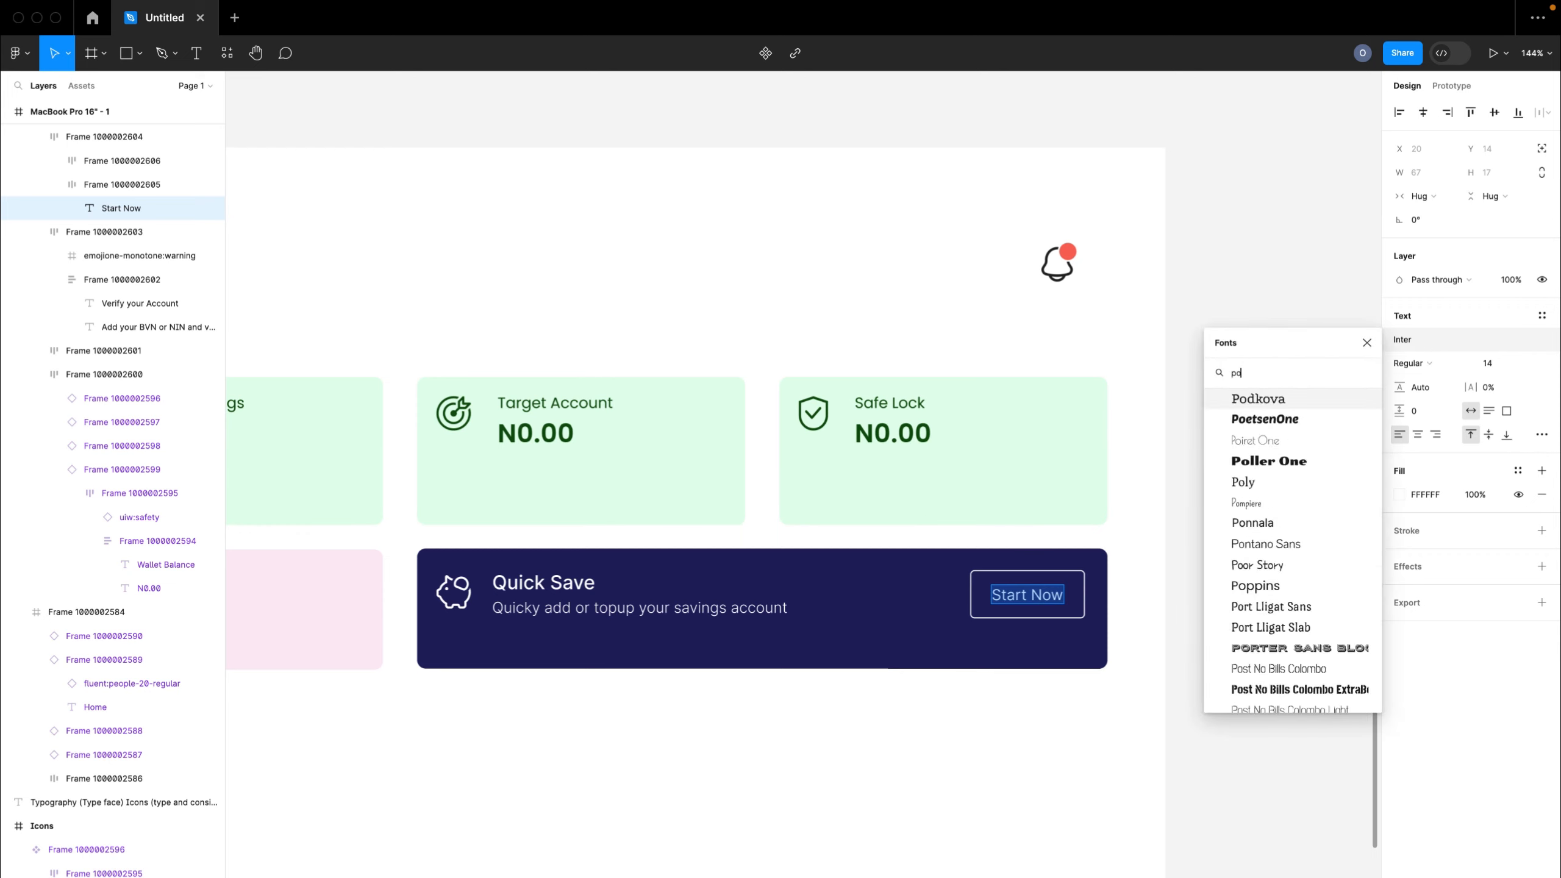
type("pp")
key("Return")
- Change the font of the Quick Save banner's description text to Poppins
double_click(678, 608)
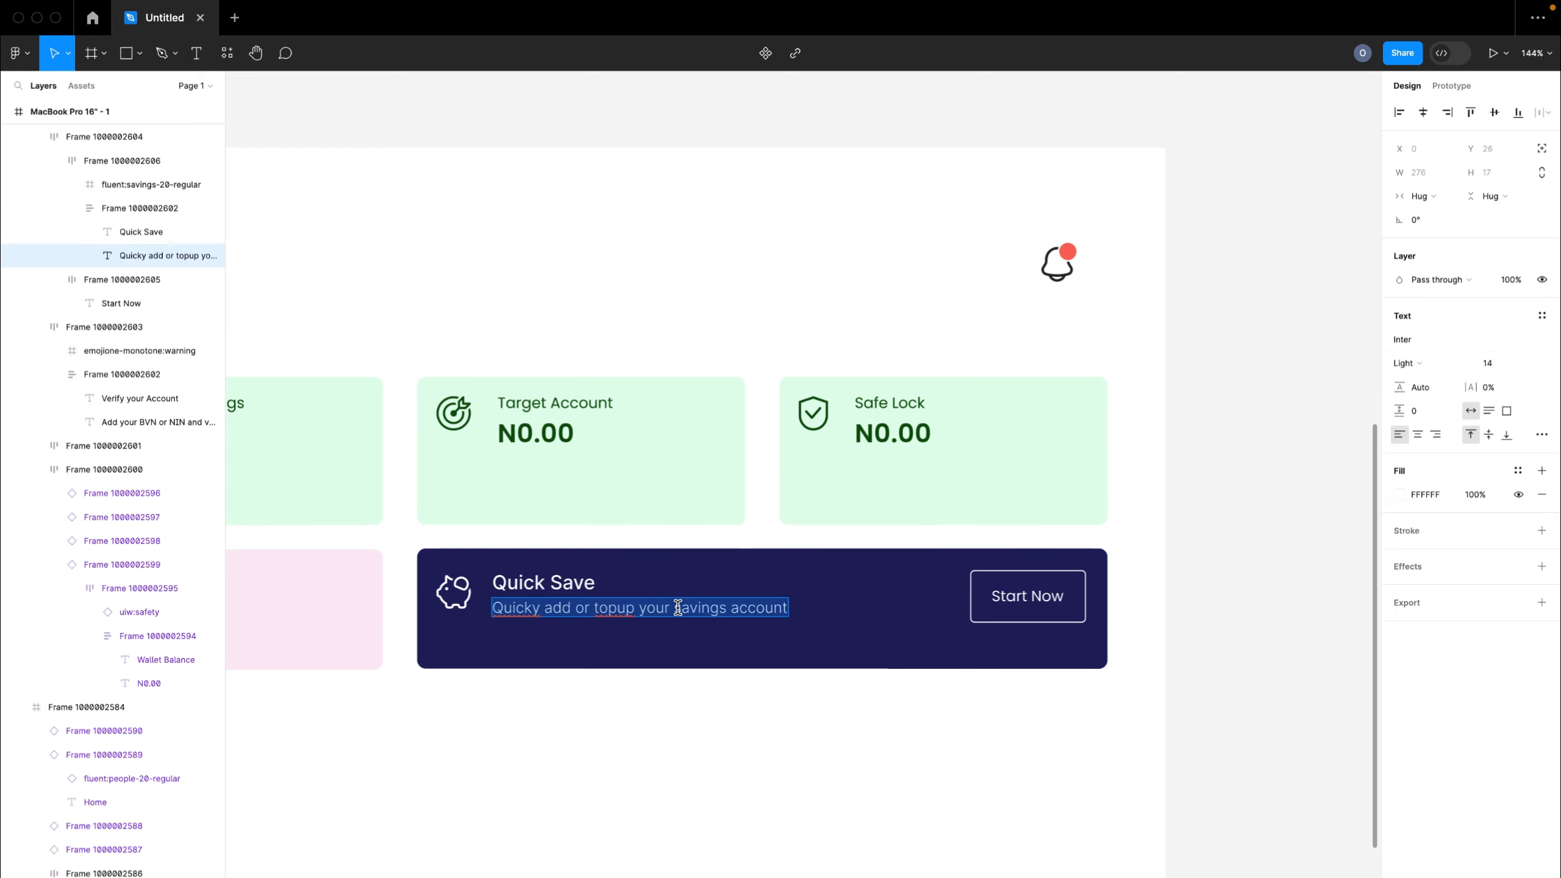
left_click(1429, 338)
type("popp")
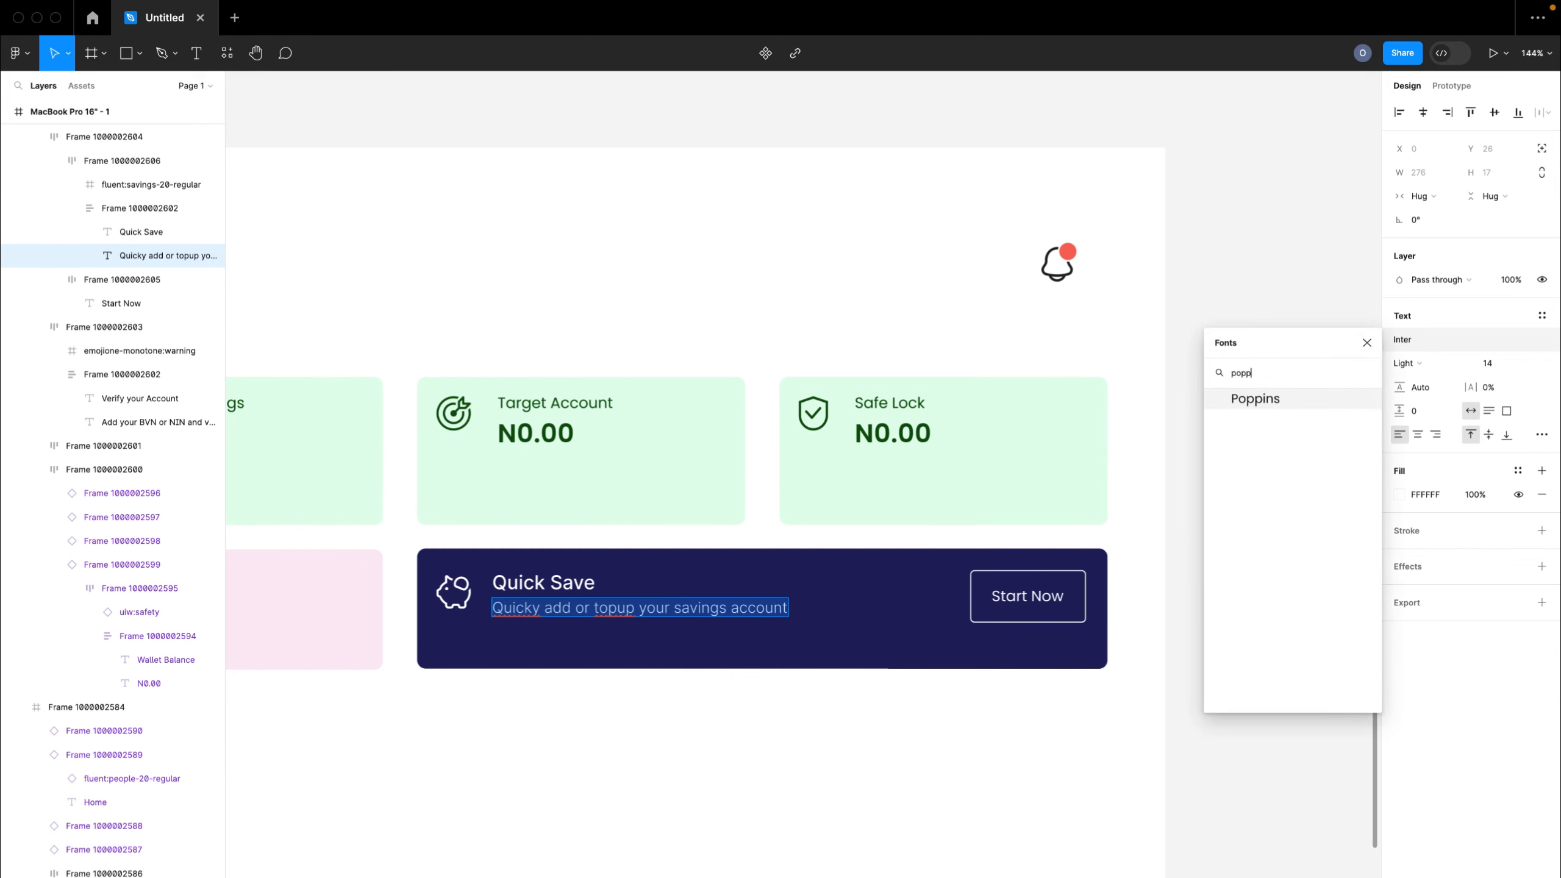
key("Return")
- Change the font of the Quick Save banner's title to Poppins
double_click(540, 582)
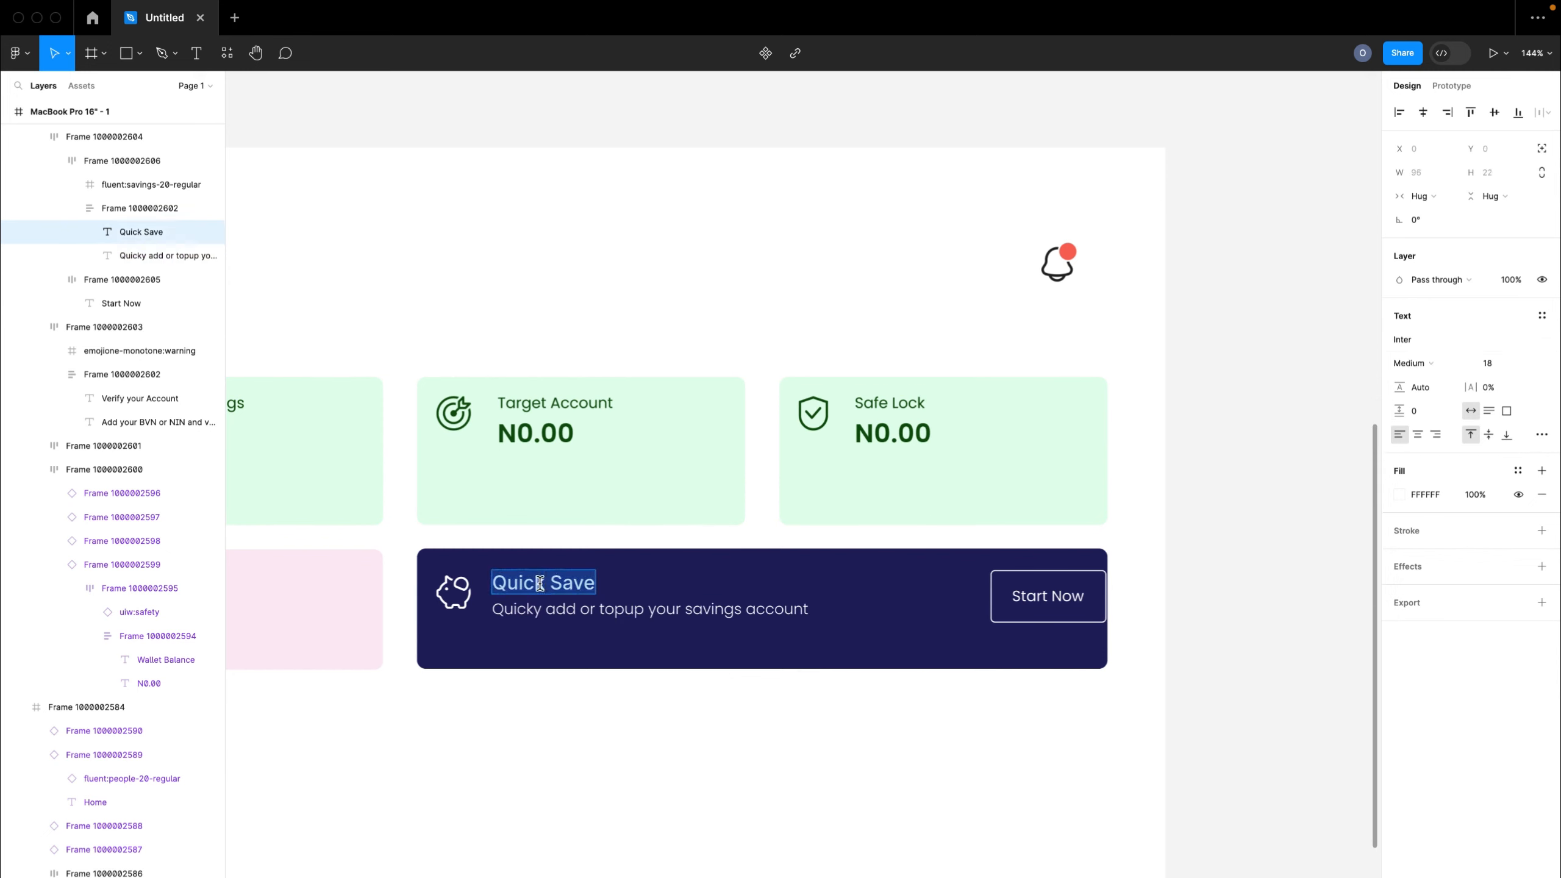
left_click(1422, 338)
type("pop")
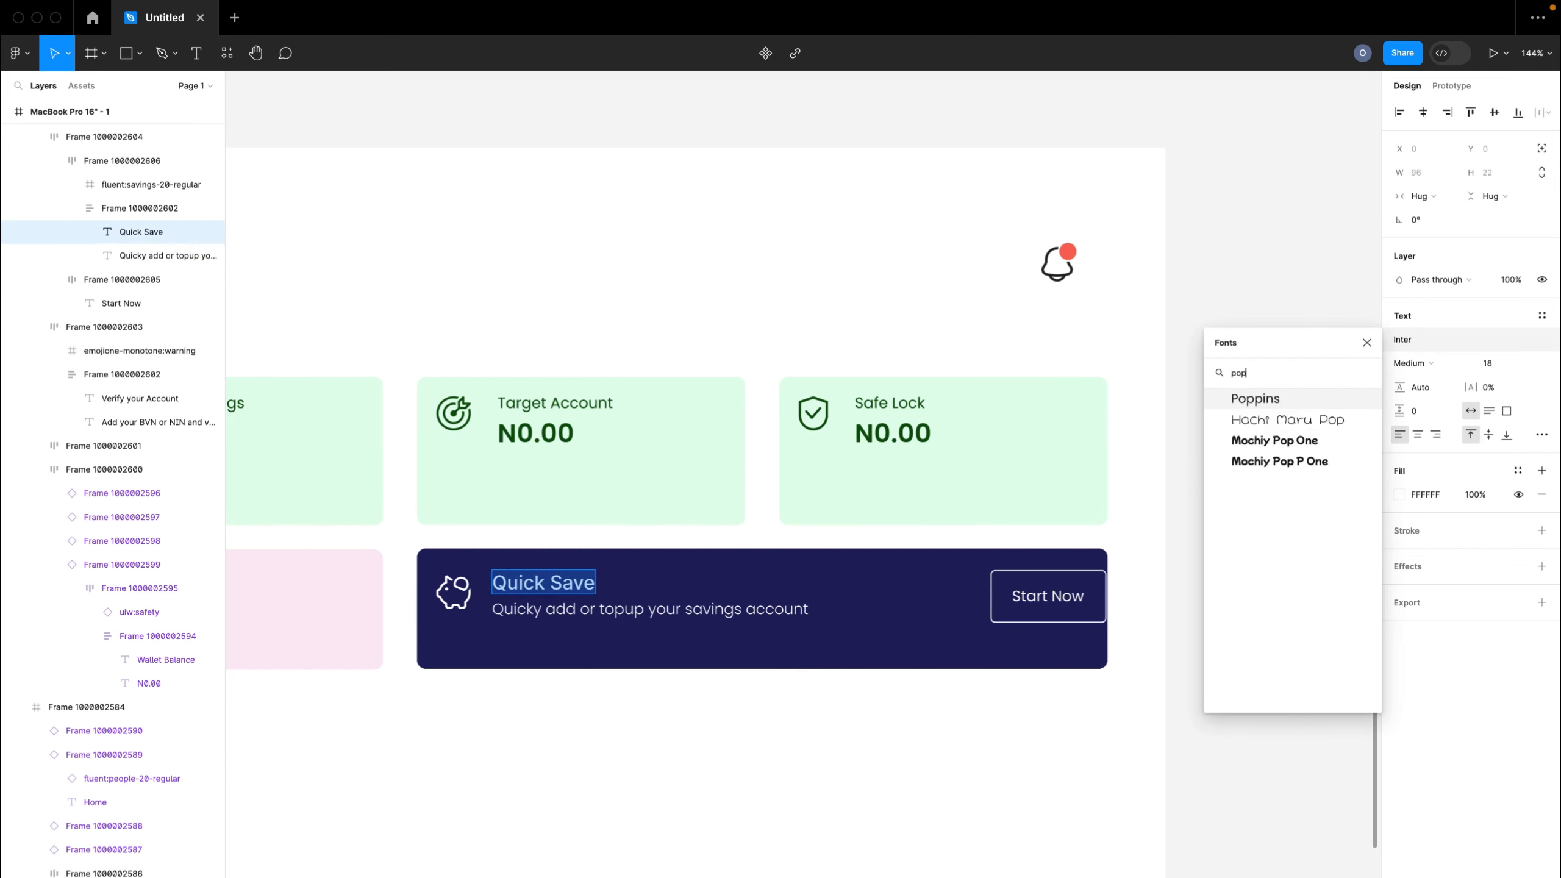
key("Return")
- Change the font of the Verify your Account banner's description text to Poppins
scroll(742, 669, "left", 10)
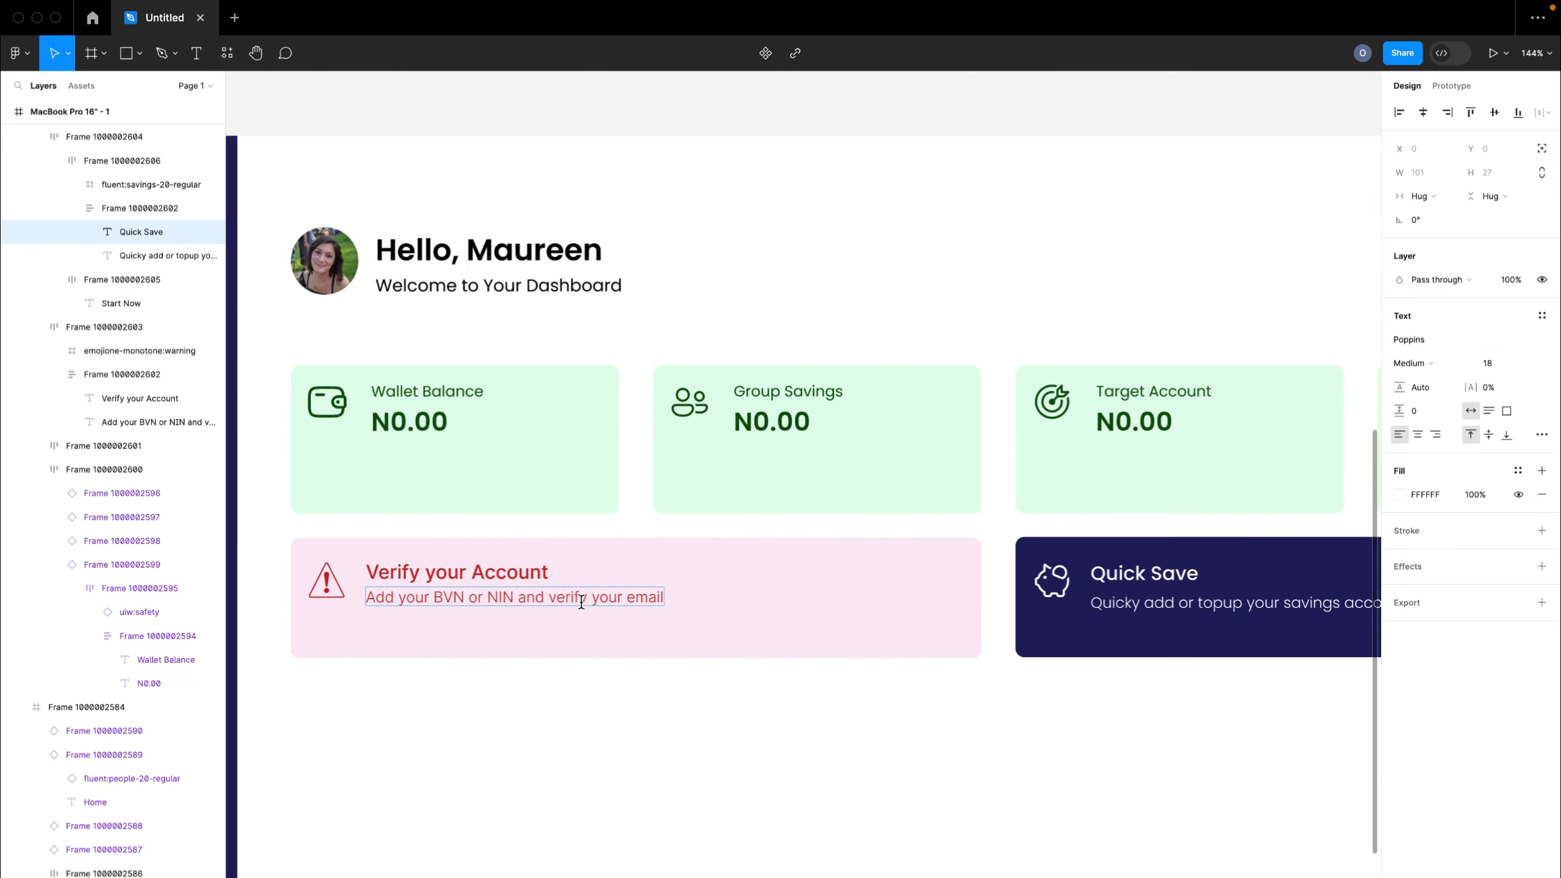
double_click(521, 607)
left_click(623, 592)
left_click(623, 592)
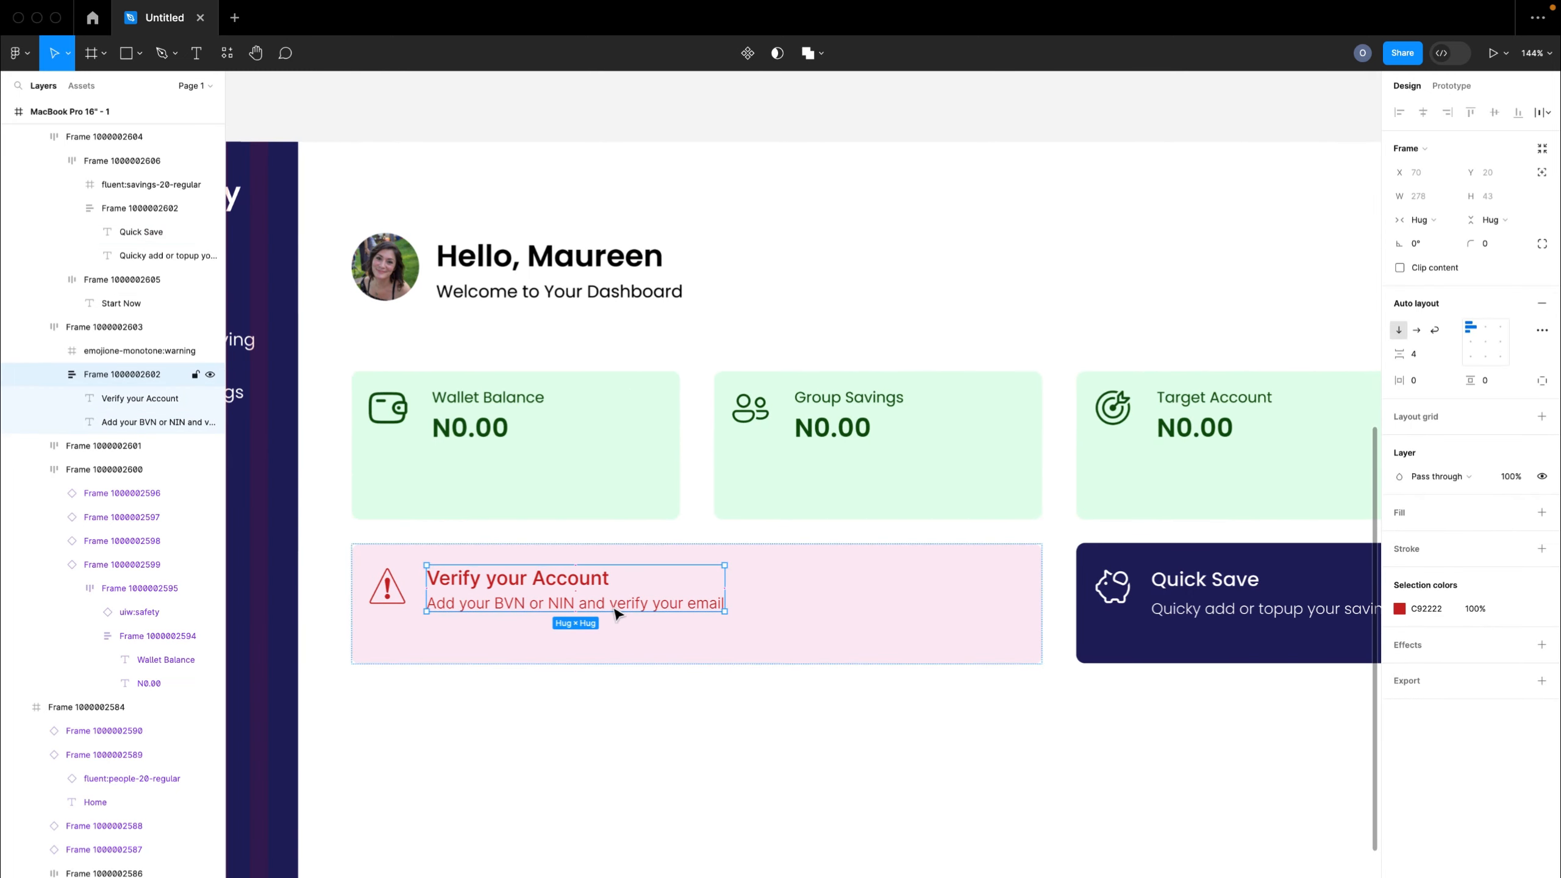
double_click(614, 608)
double_click(615, 608)
left_click(1413, 362)
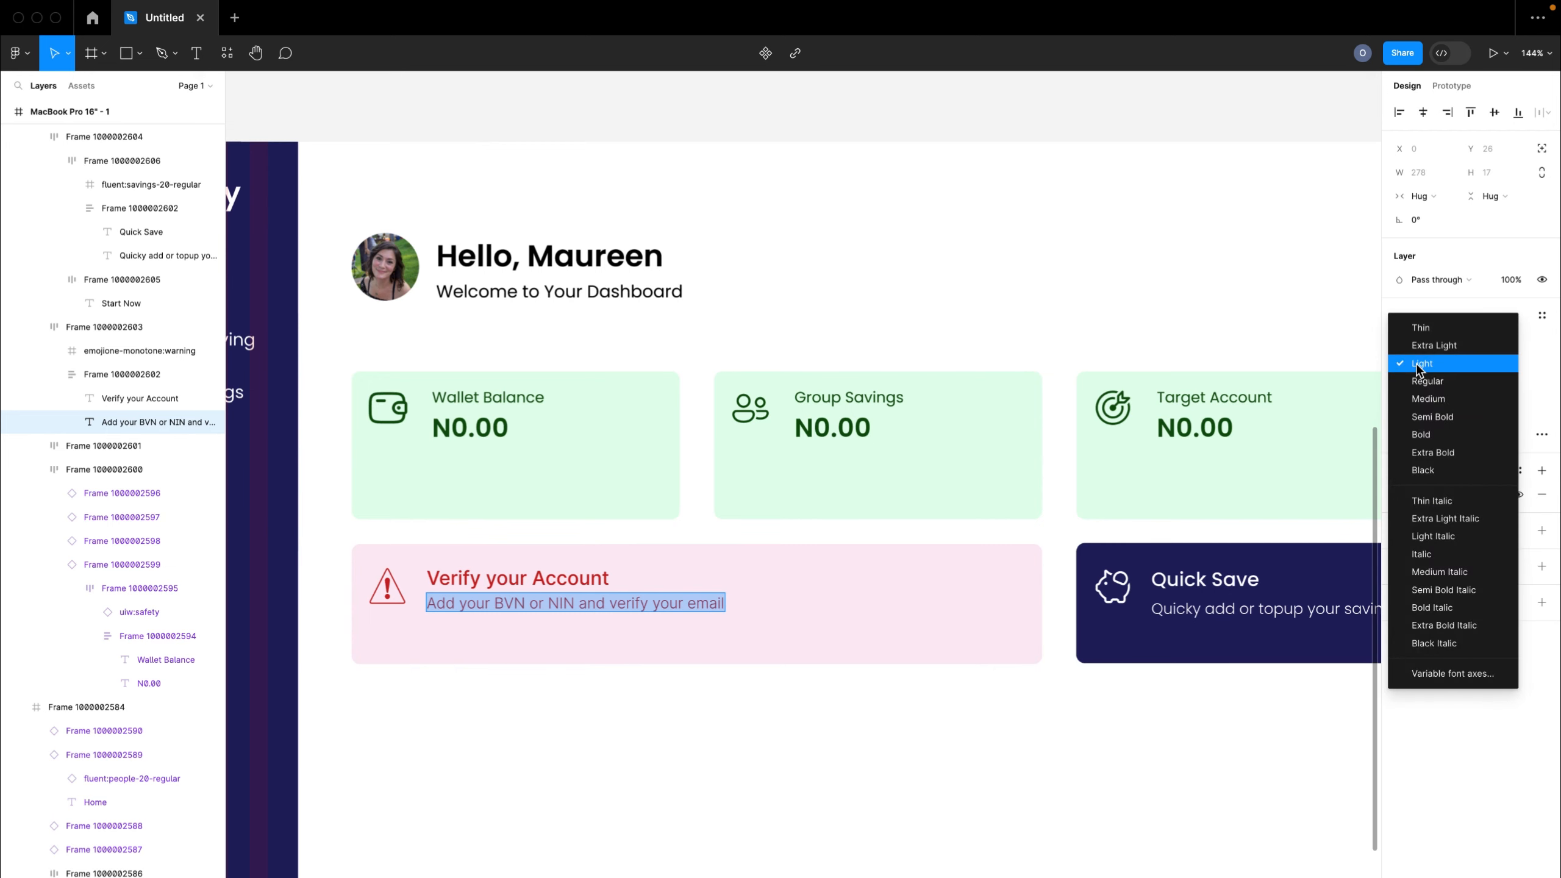
left_click(1417, 364)
left_click(1414, 342)
type("poo")
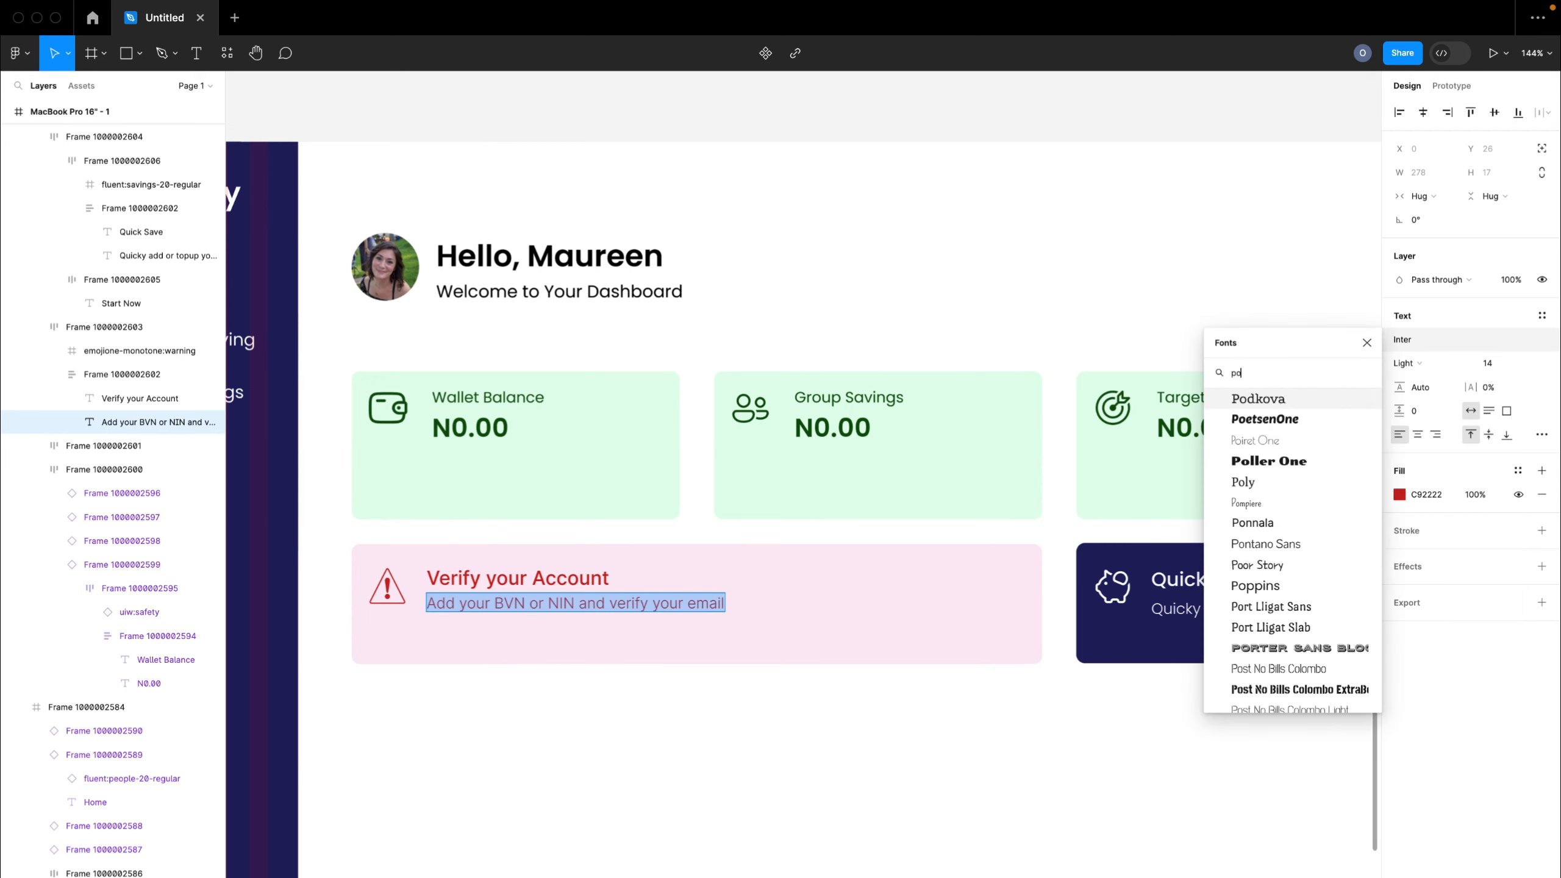
key("BackSpace")
type("pp")
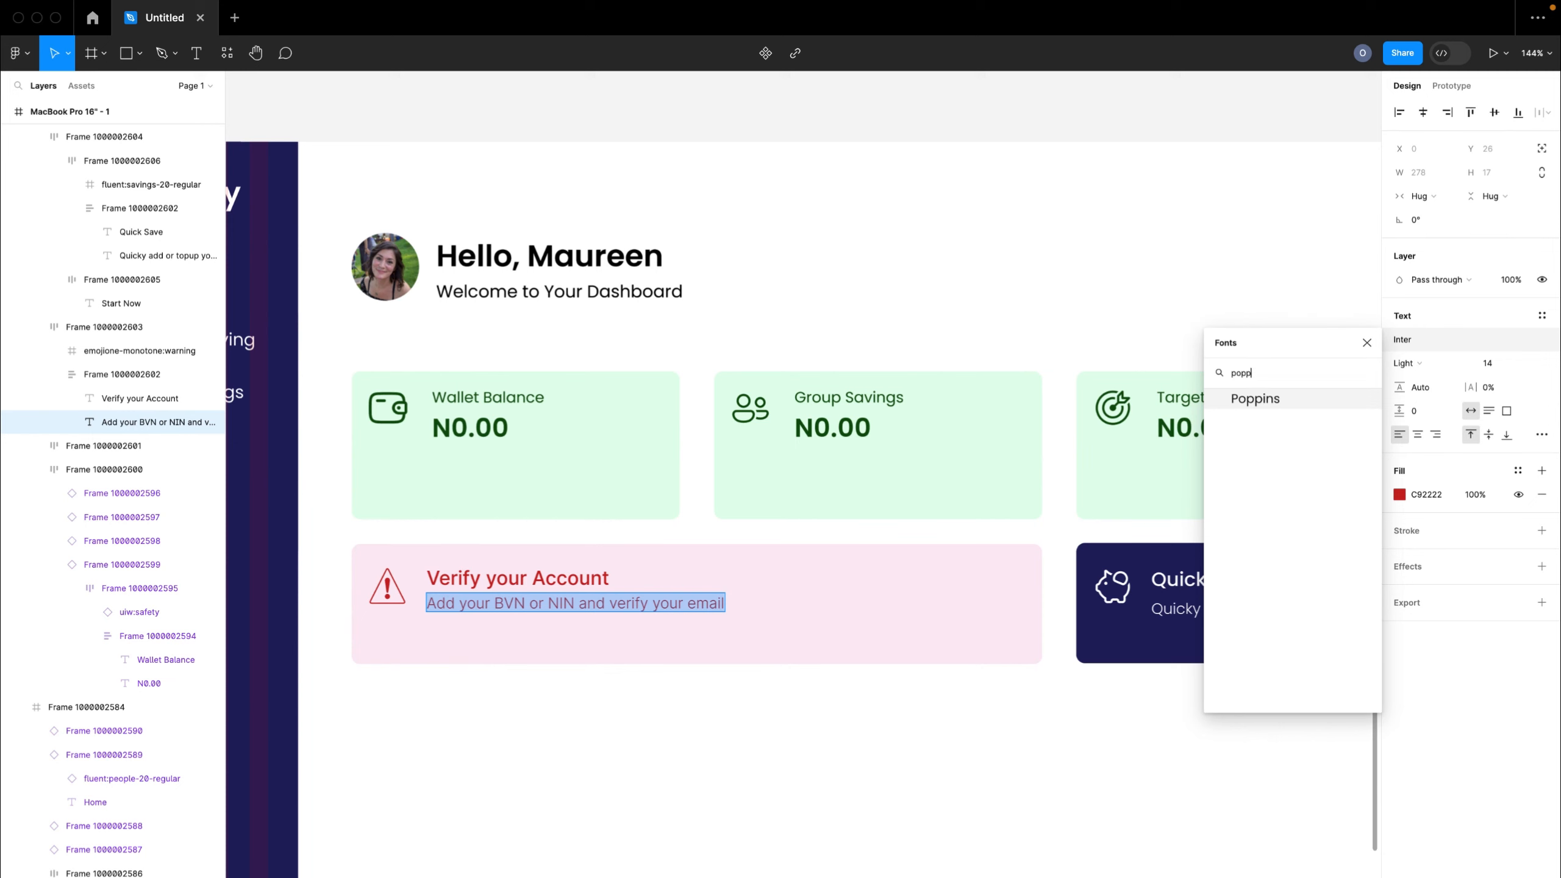
left_click(1307, 398)
- Change the font of the Verify your Account title to Poppins
double_click(473, 575)
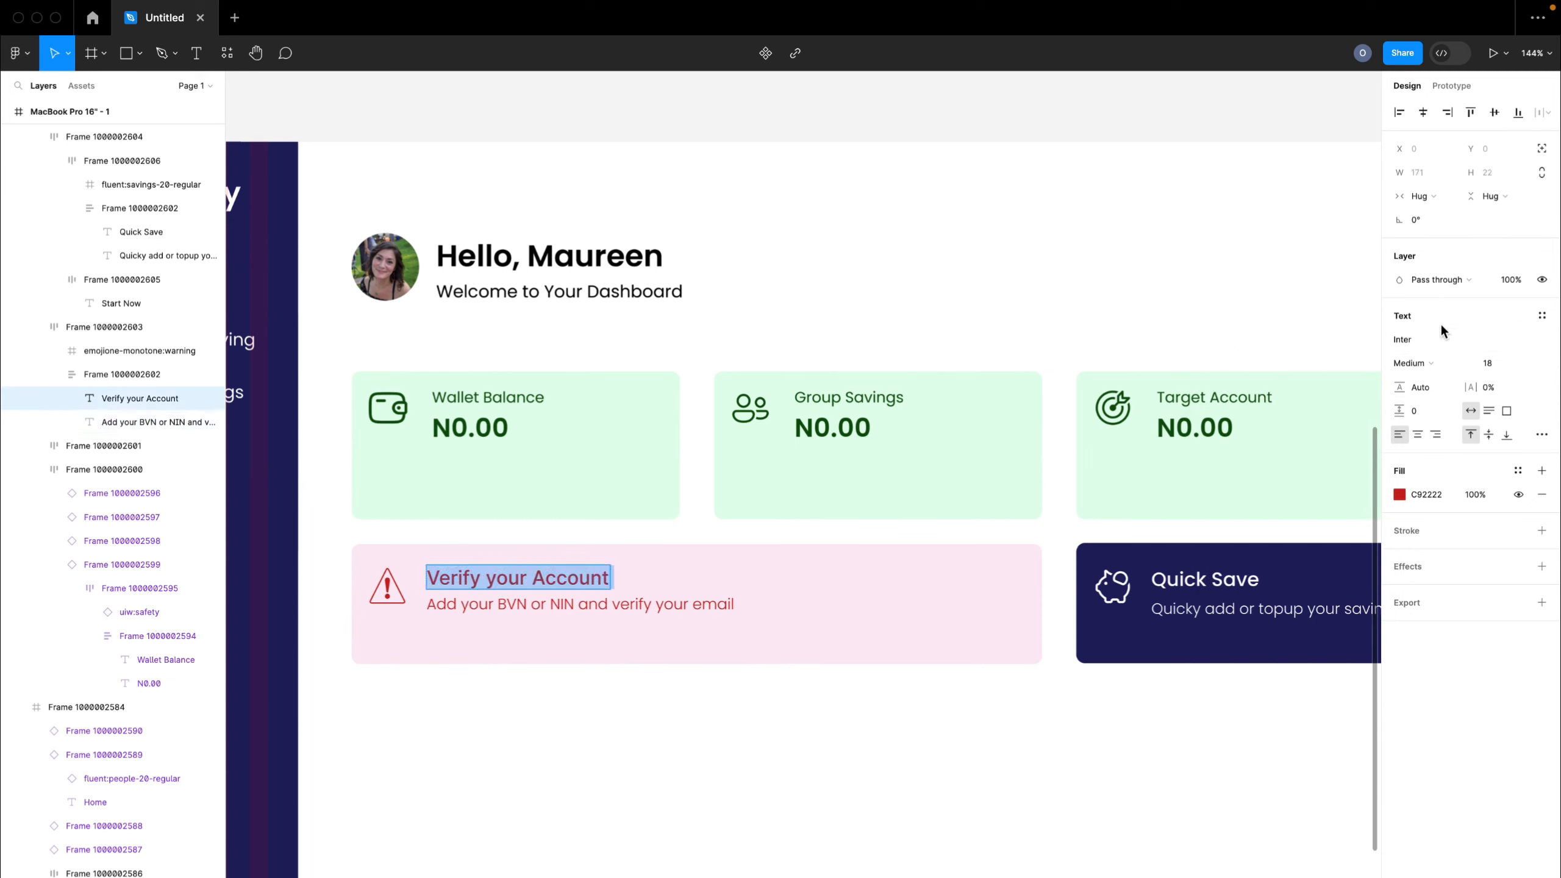
left_click(1427, 338)
type("popp")
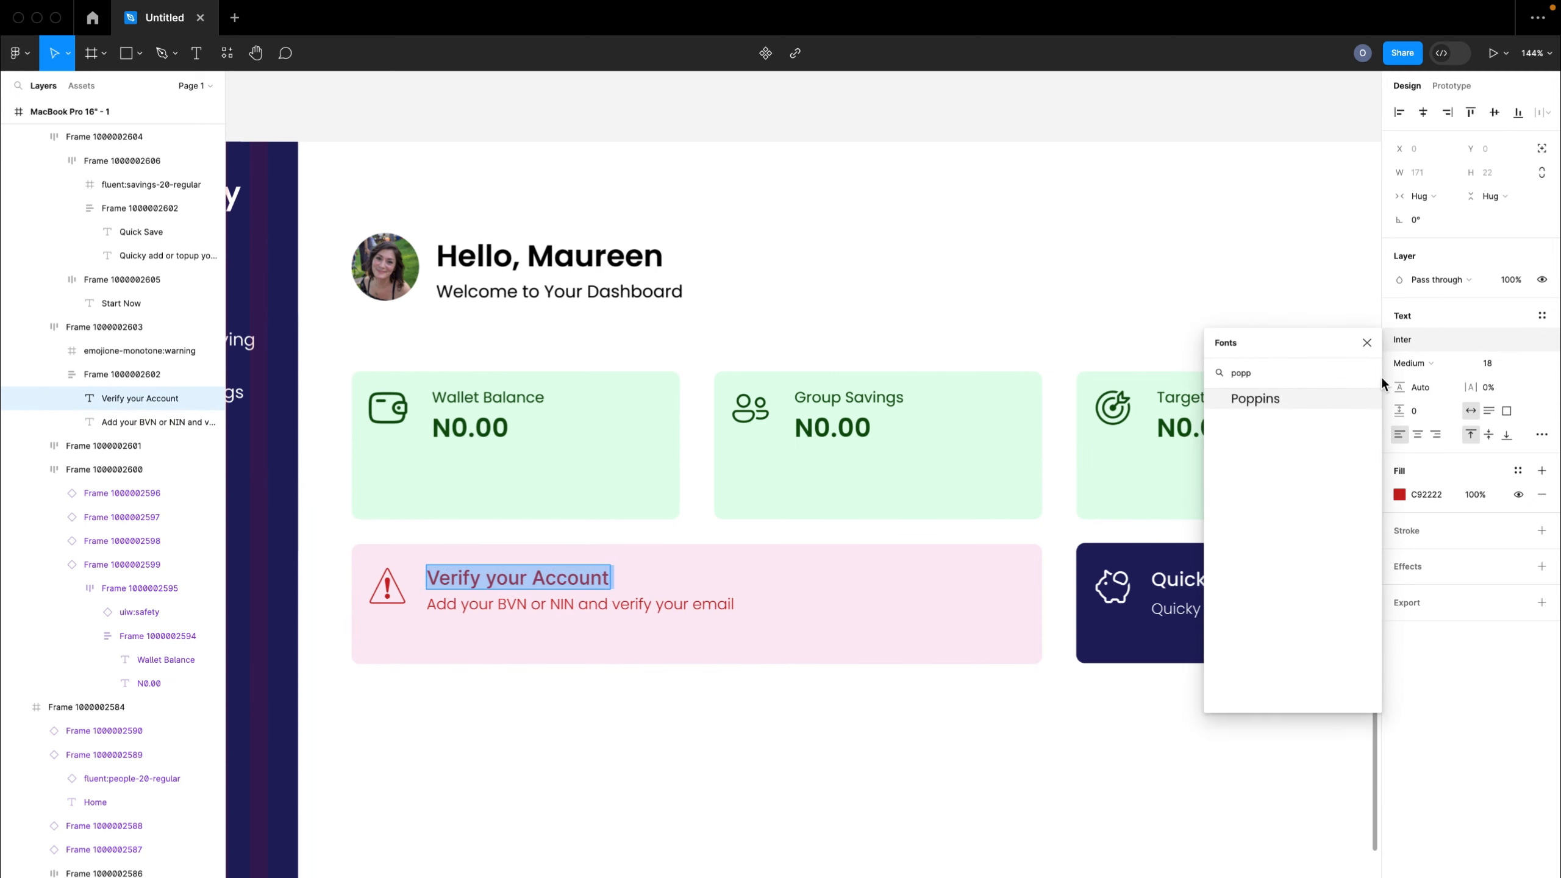
left_click(1348, 400)
- Reduce the Quick Save banner's gap before the Start Now button to 140
scroll(891, 722, "down", 5)
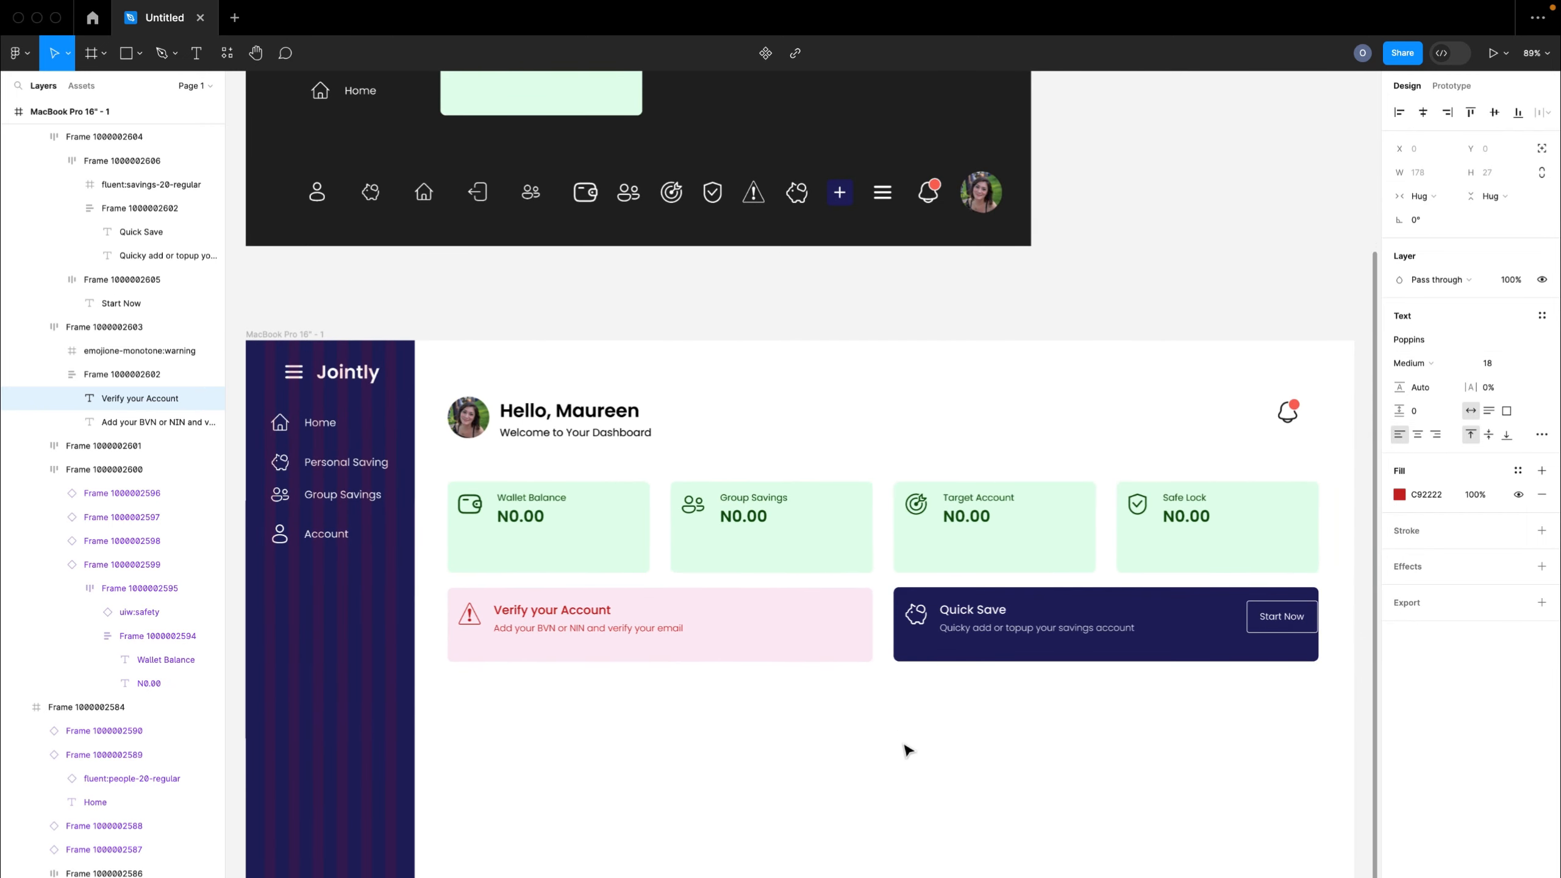
left_click(994, 711)
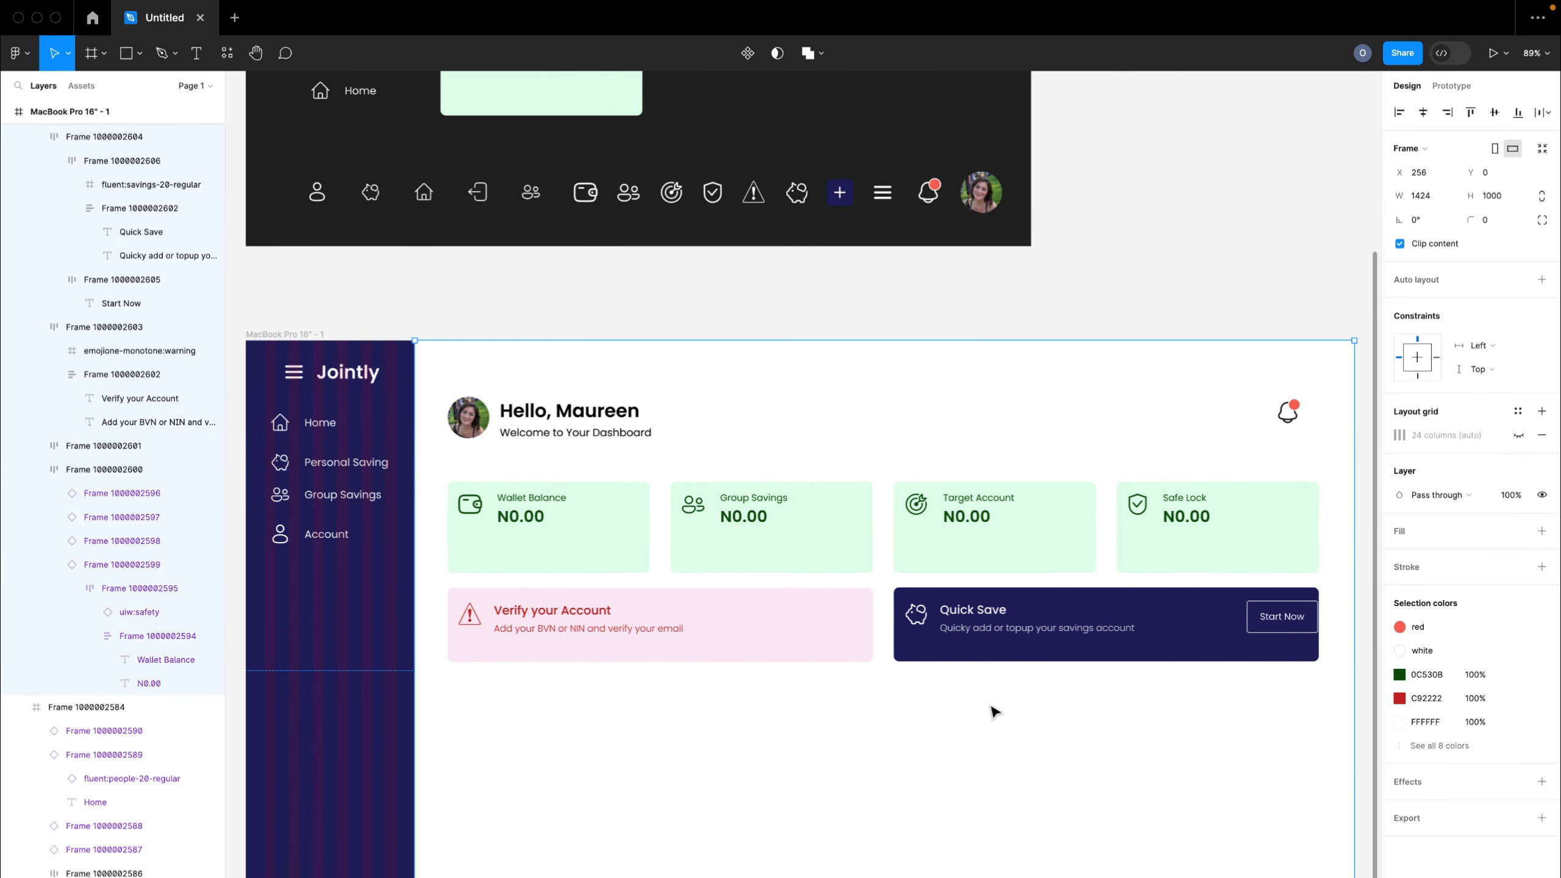
left_click(1258, 622)
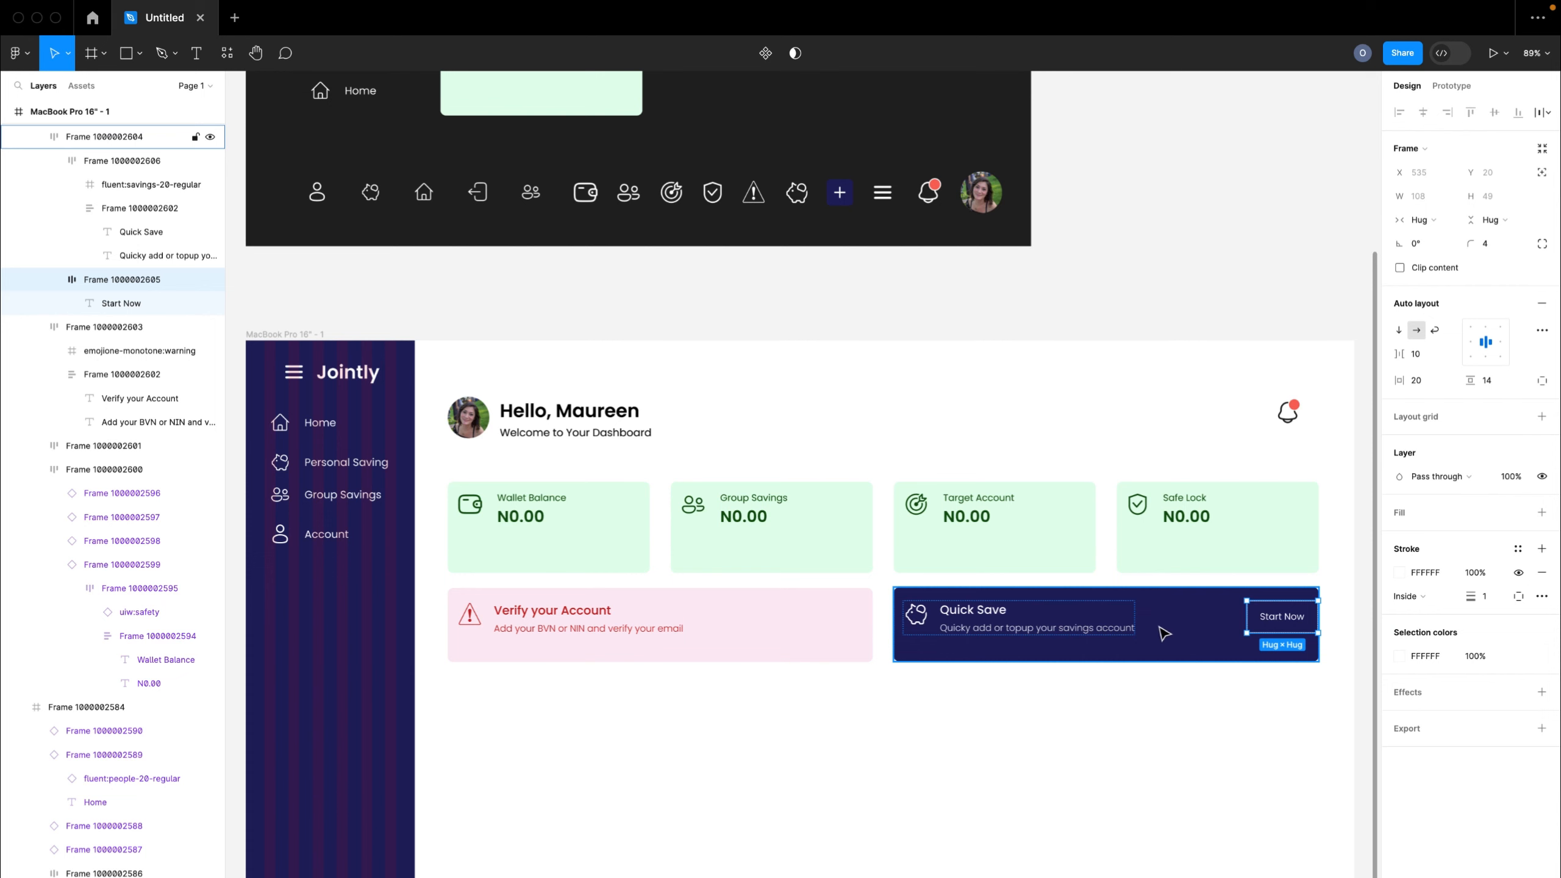
left_click(1202, 635)
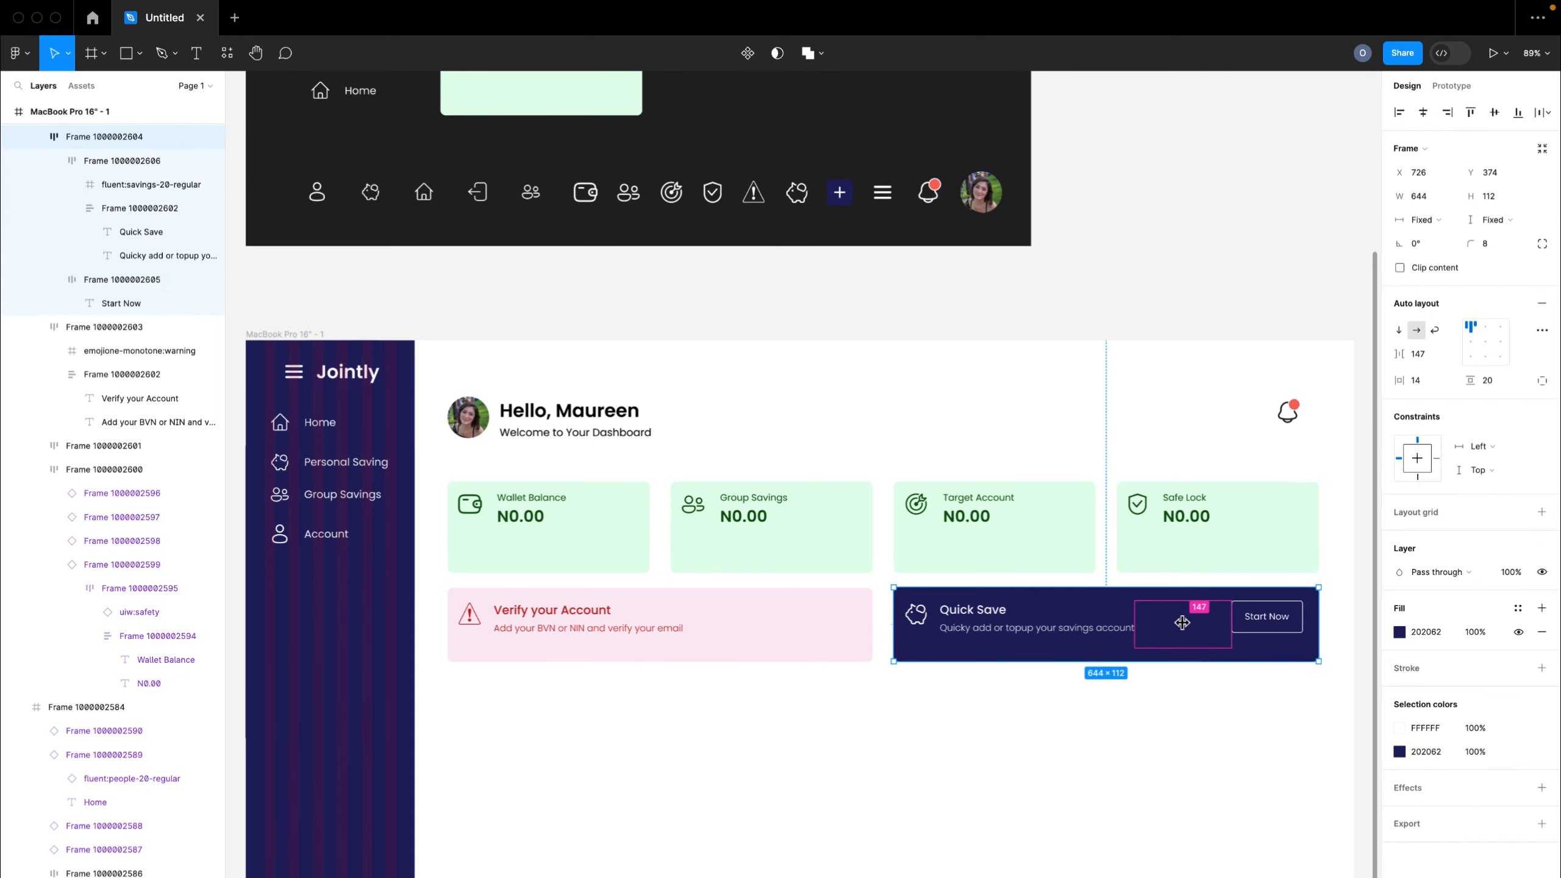
- Copy the Start Now button into the Verify your Account banner and recolor the copy's text and stroke to C92222
left_click(1235, 632)
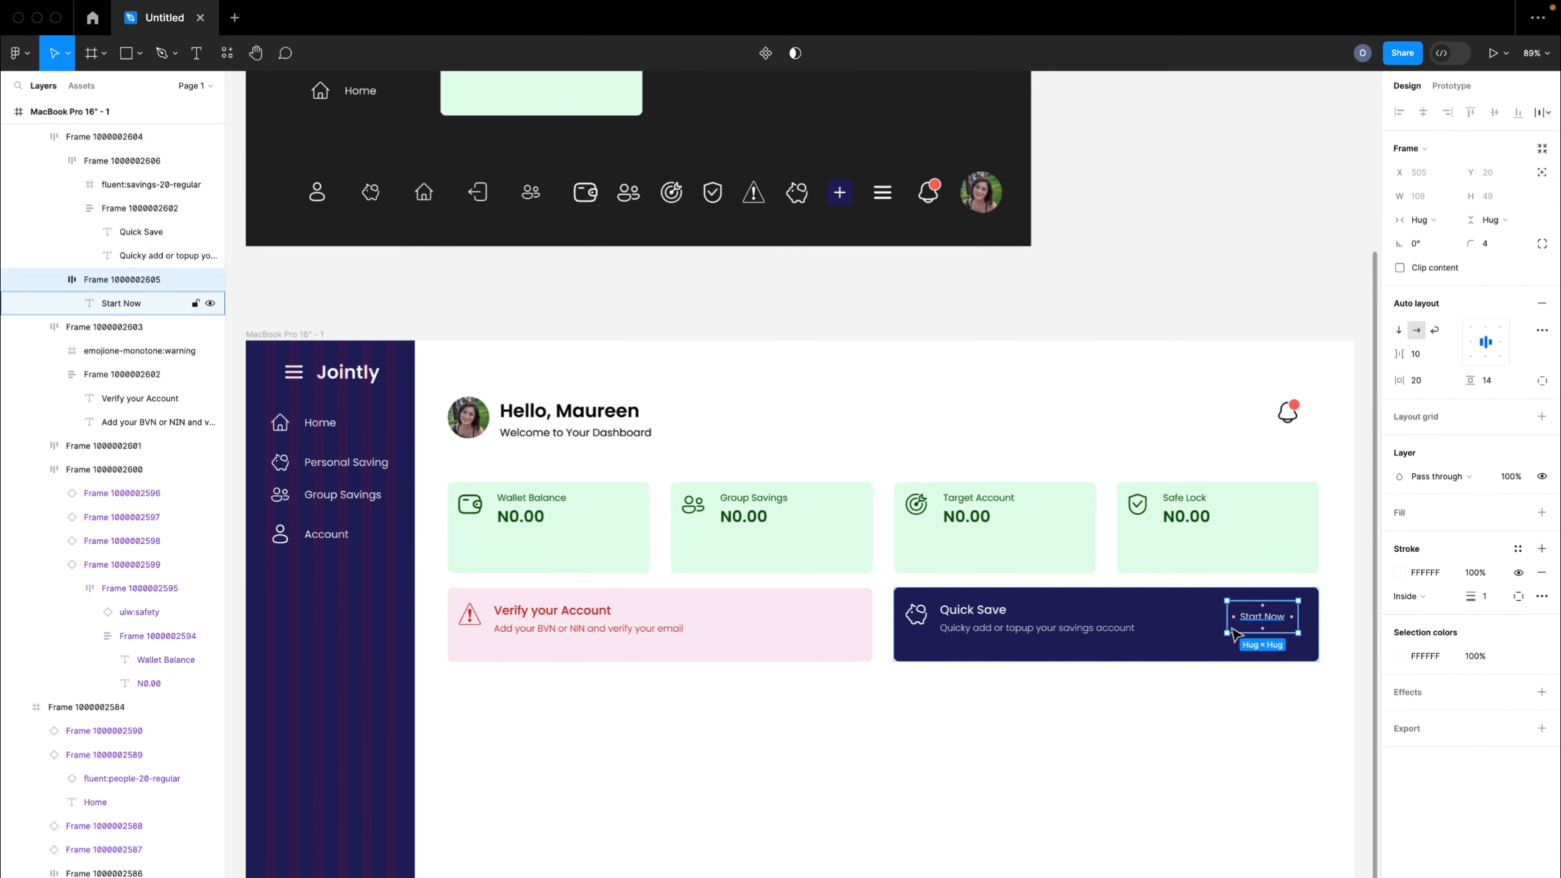
left_click_drag(1235, 633, 731, 631)
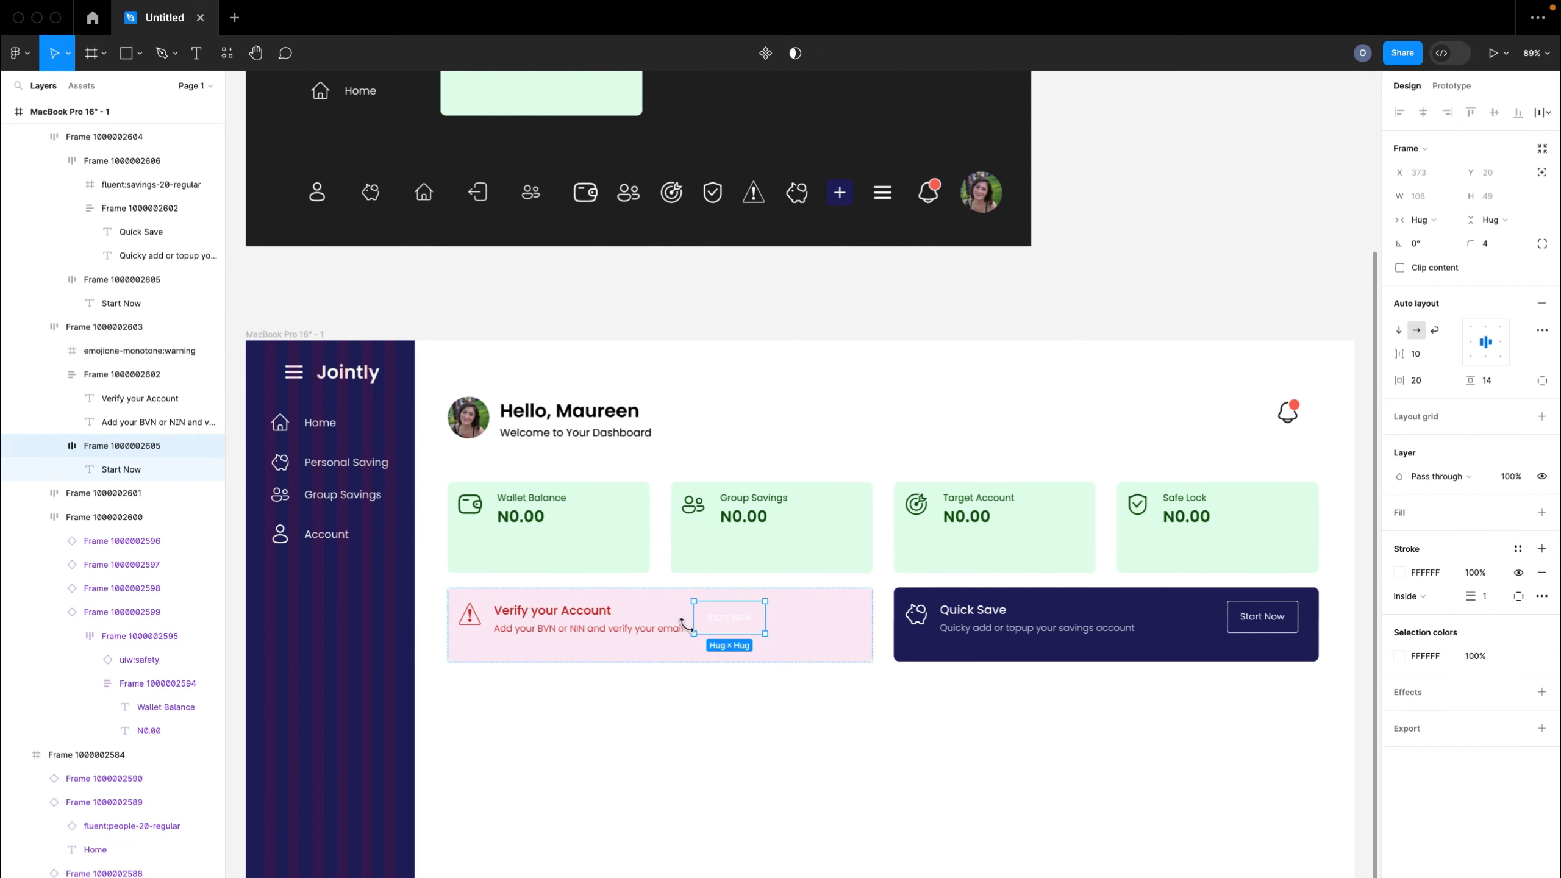
left_click(1396, 655)
type("C92222")
key("Return")
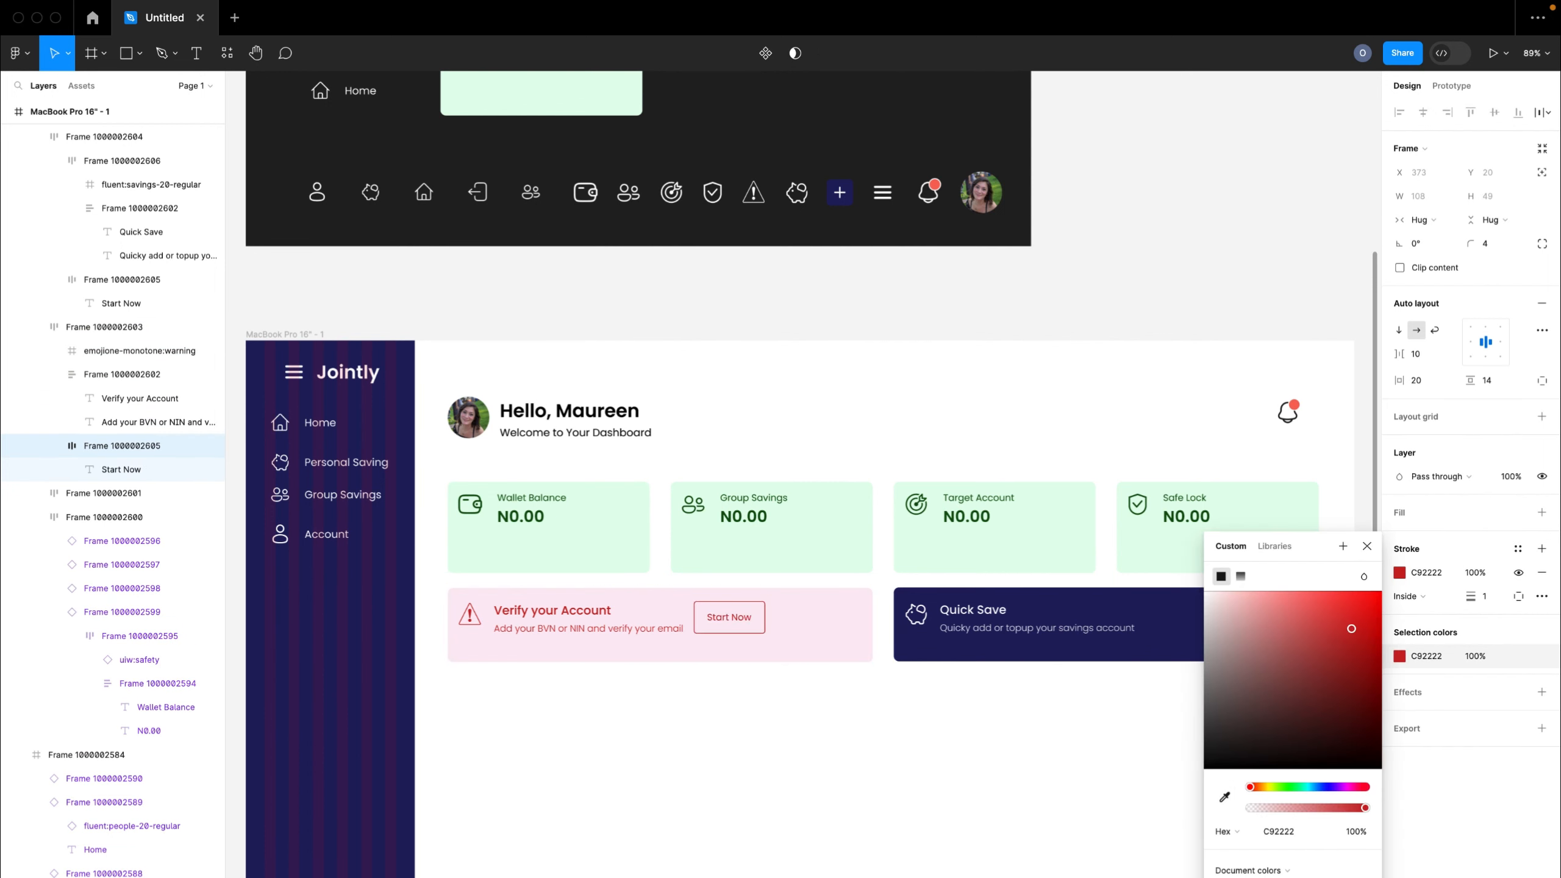
scroll(683, 607, "up", 5)
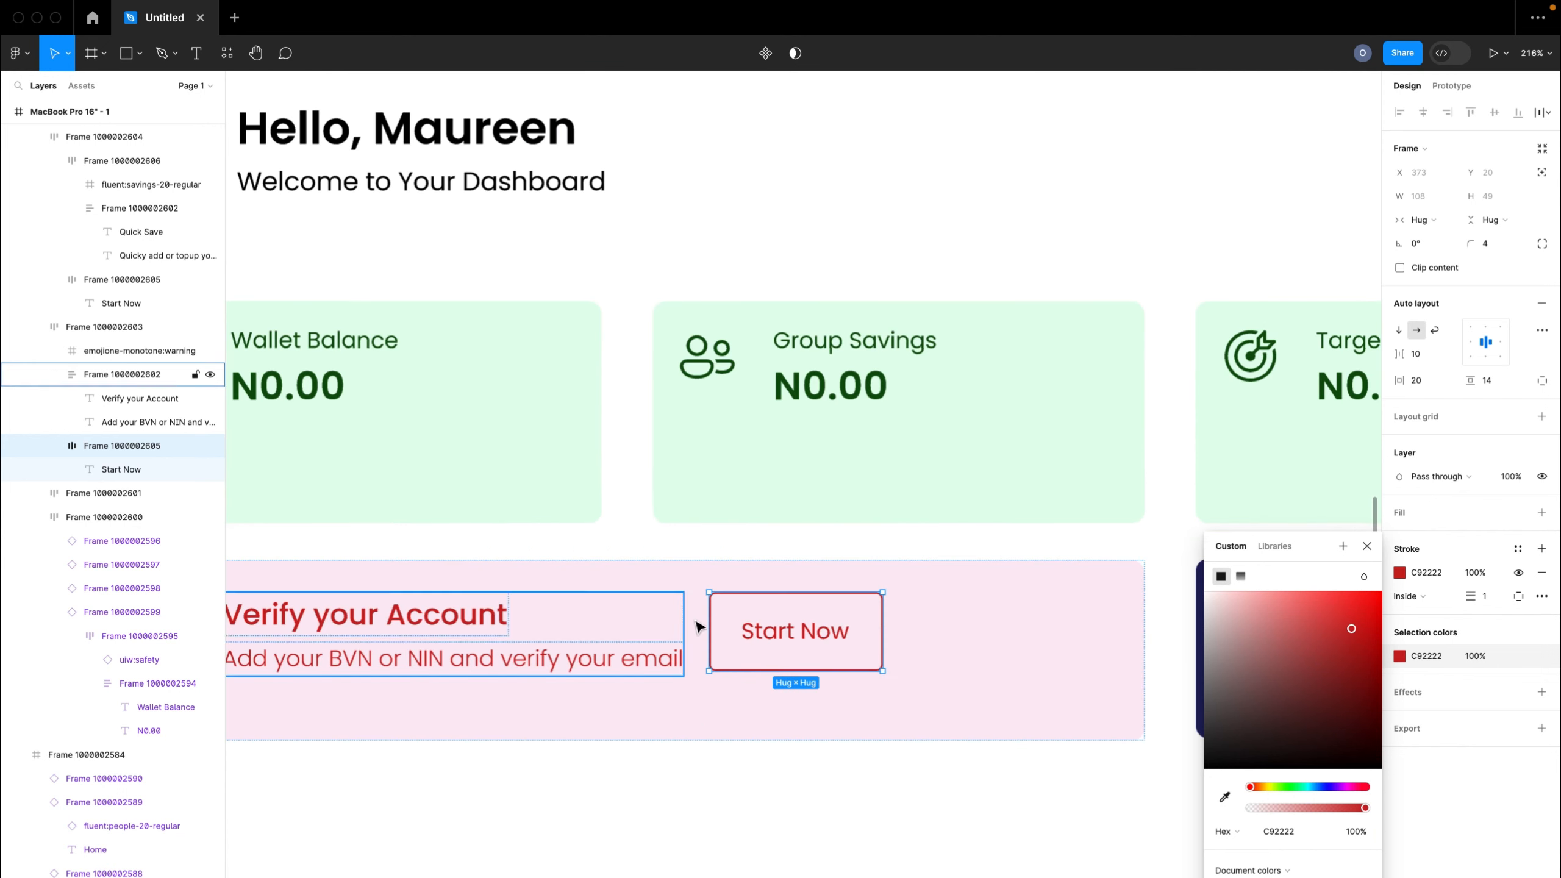
left_click(696, 626)
left_click(793, 720)
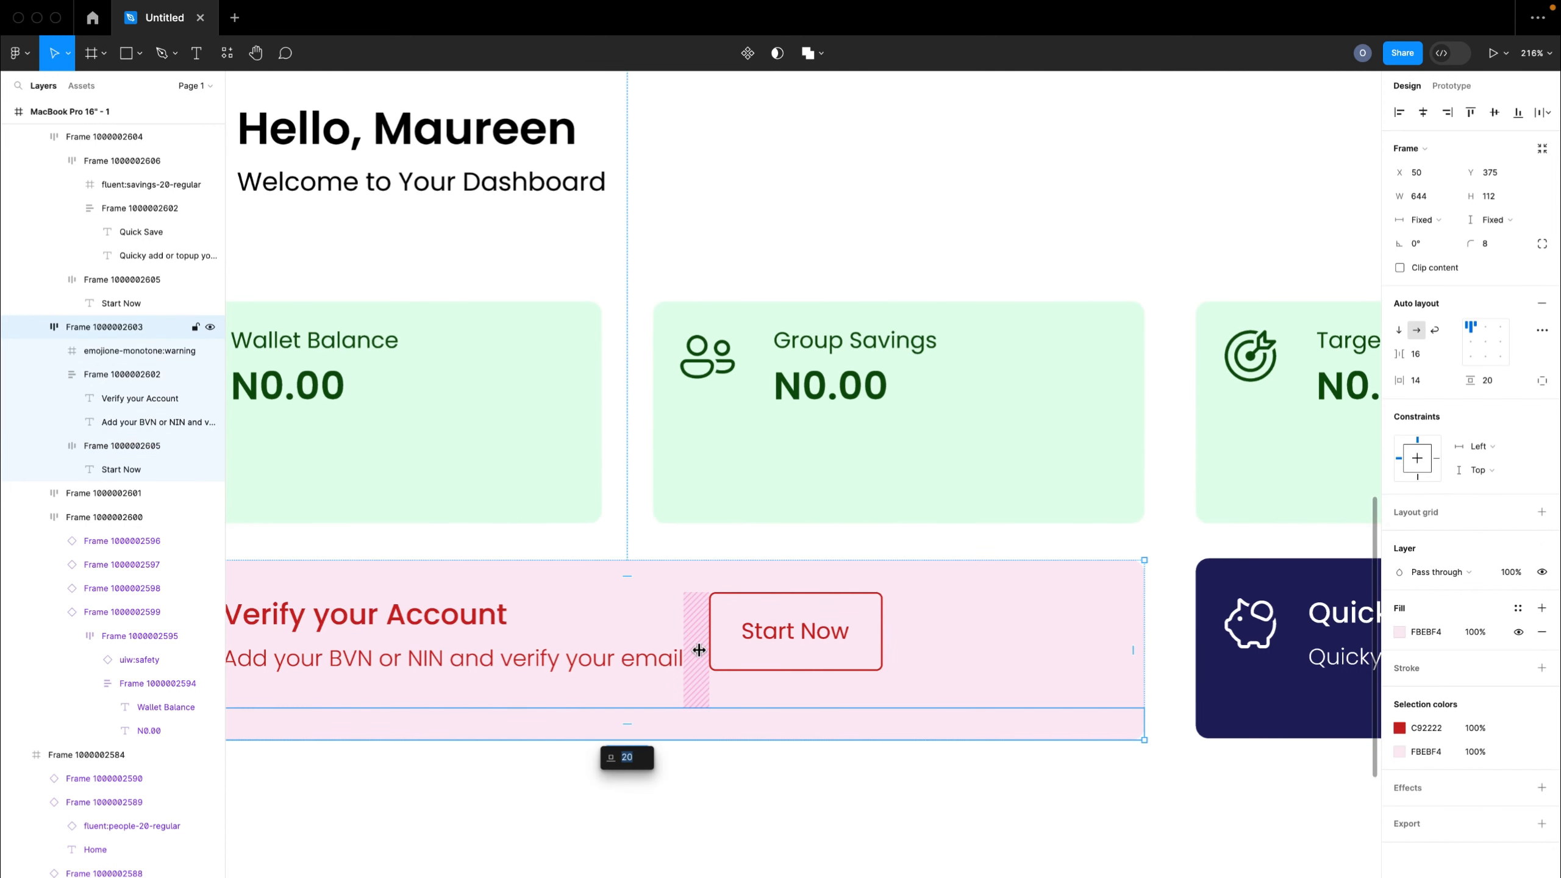
left_click_drag(699, 650, 815, 643)
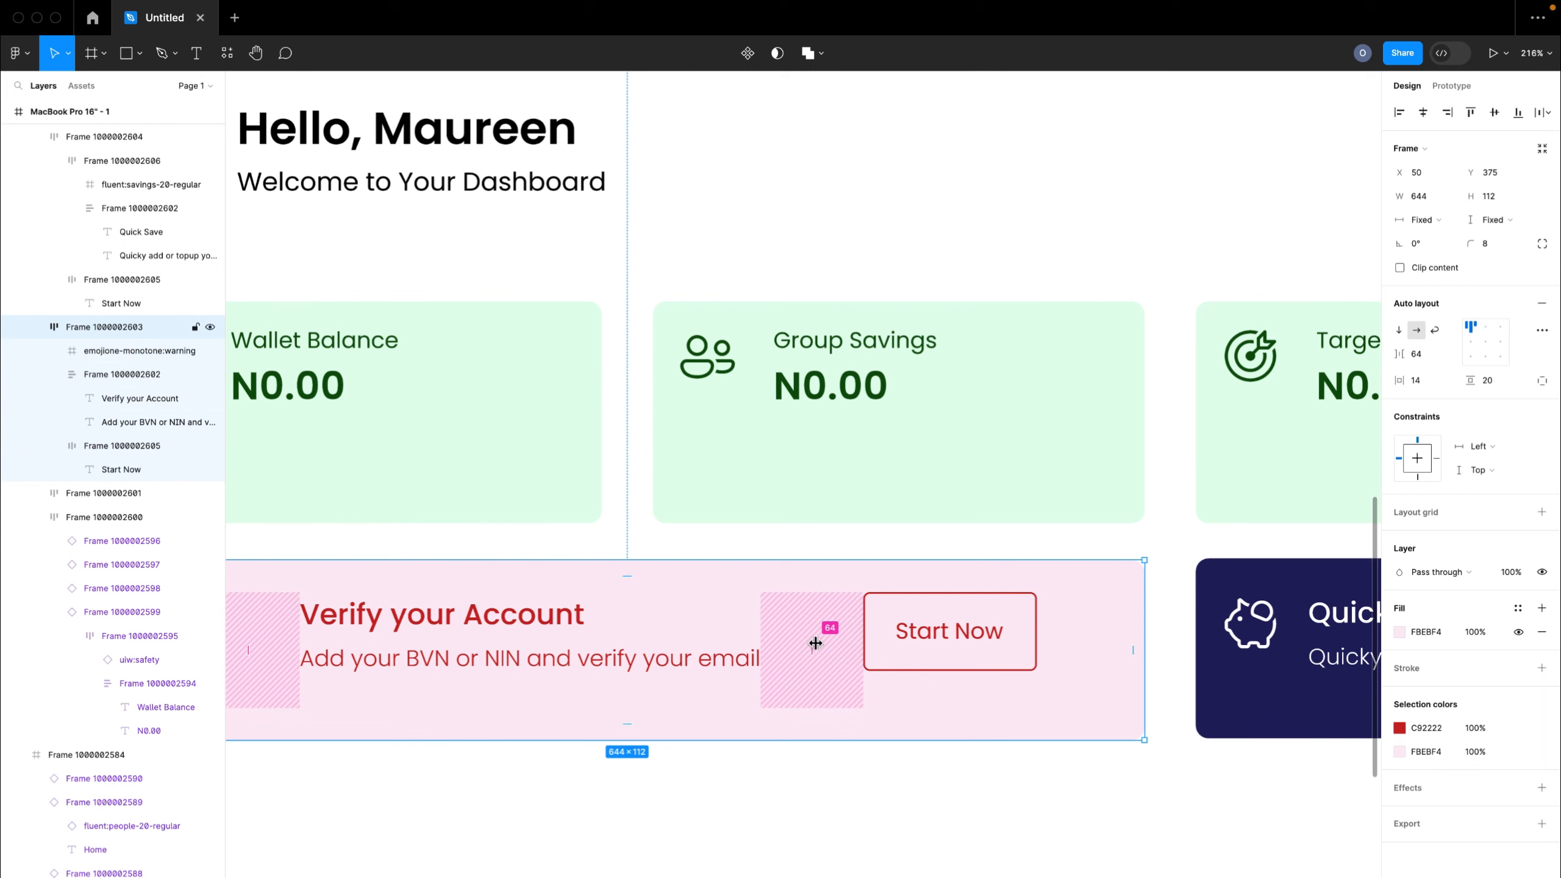
key("super+z")
left_click_drag(698, 655, 768, 654)
key("super+z")
- Wrap the warning icon and the text block of the Verify your Account banner in one auto layout frame
scroll(771, 658, "left", 4)
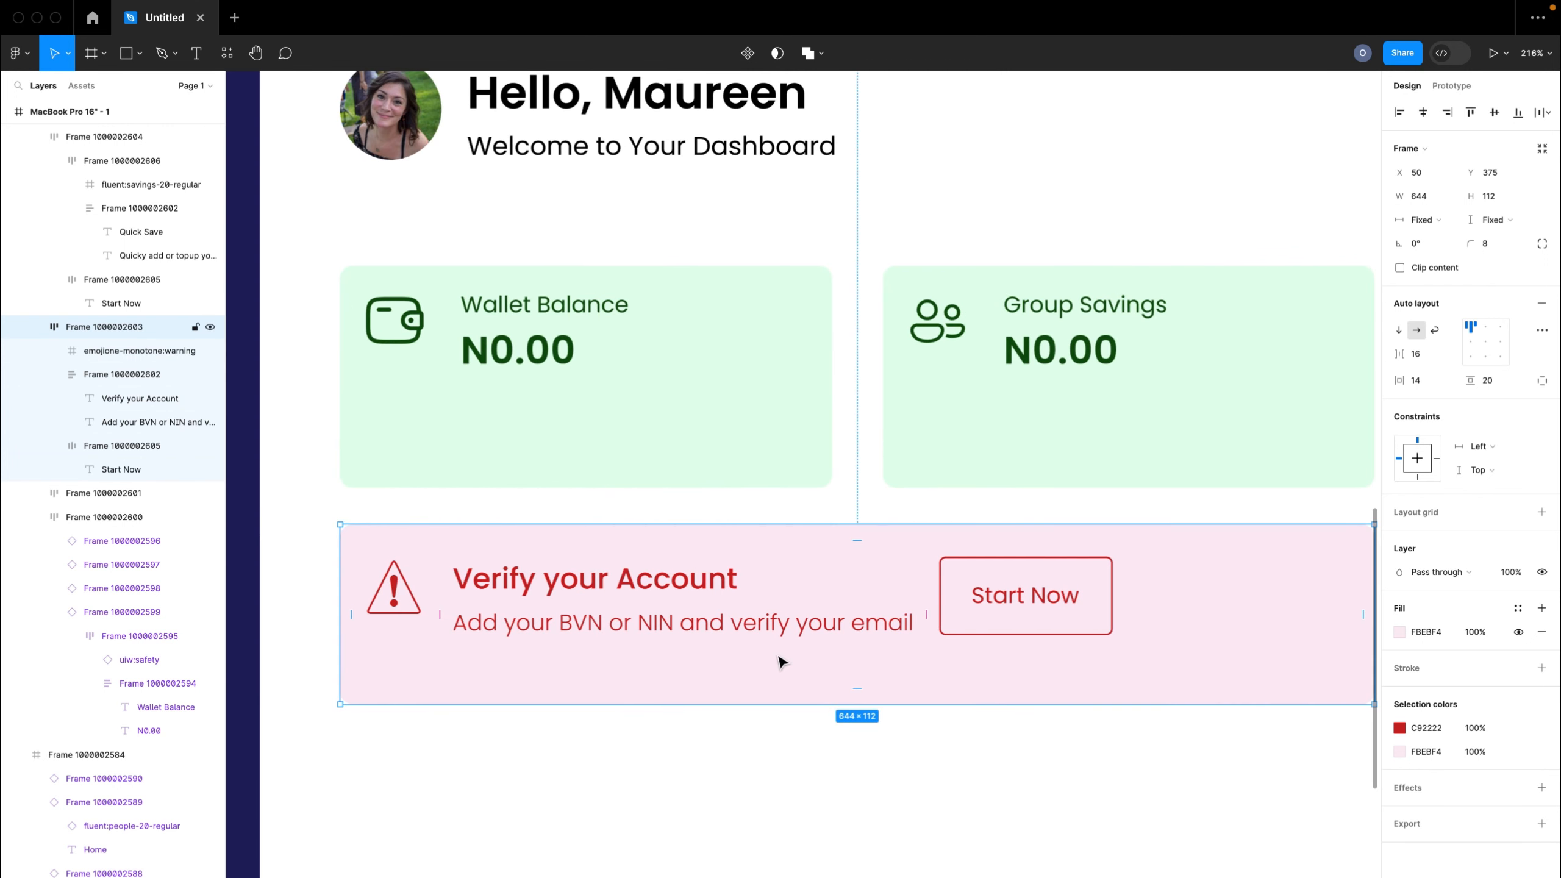
double_click(688, 614)
left_click(408, 607, "shift")
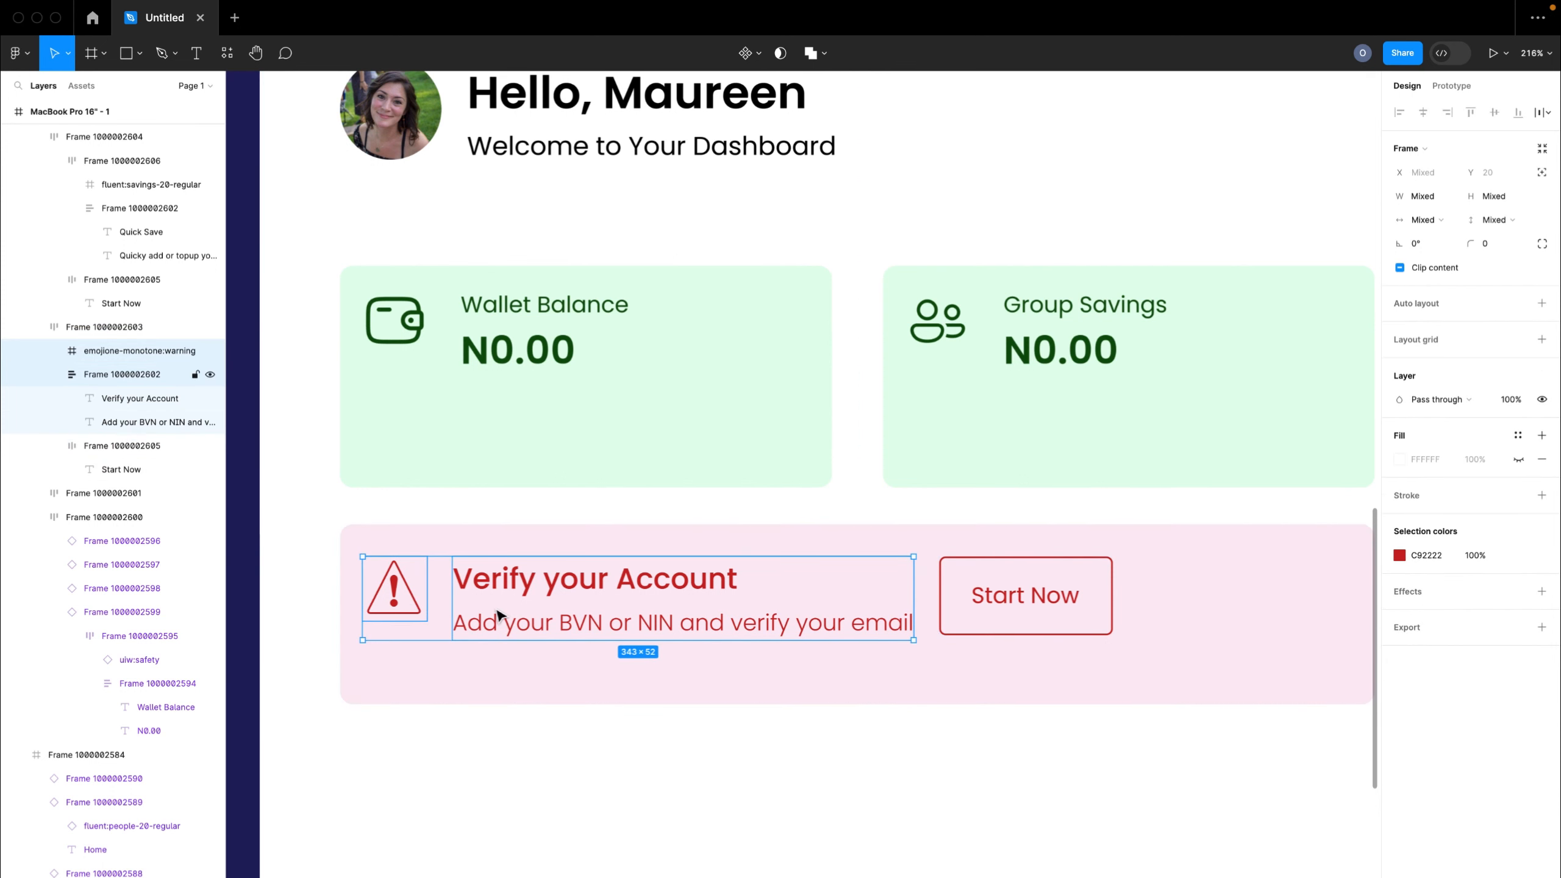
key("shift+a")
- Widen the Verify your Account banner's gap before its button to 155
left_click(1022, 667)
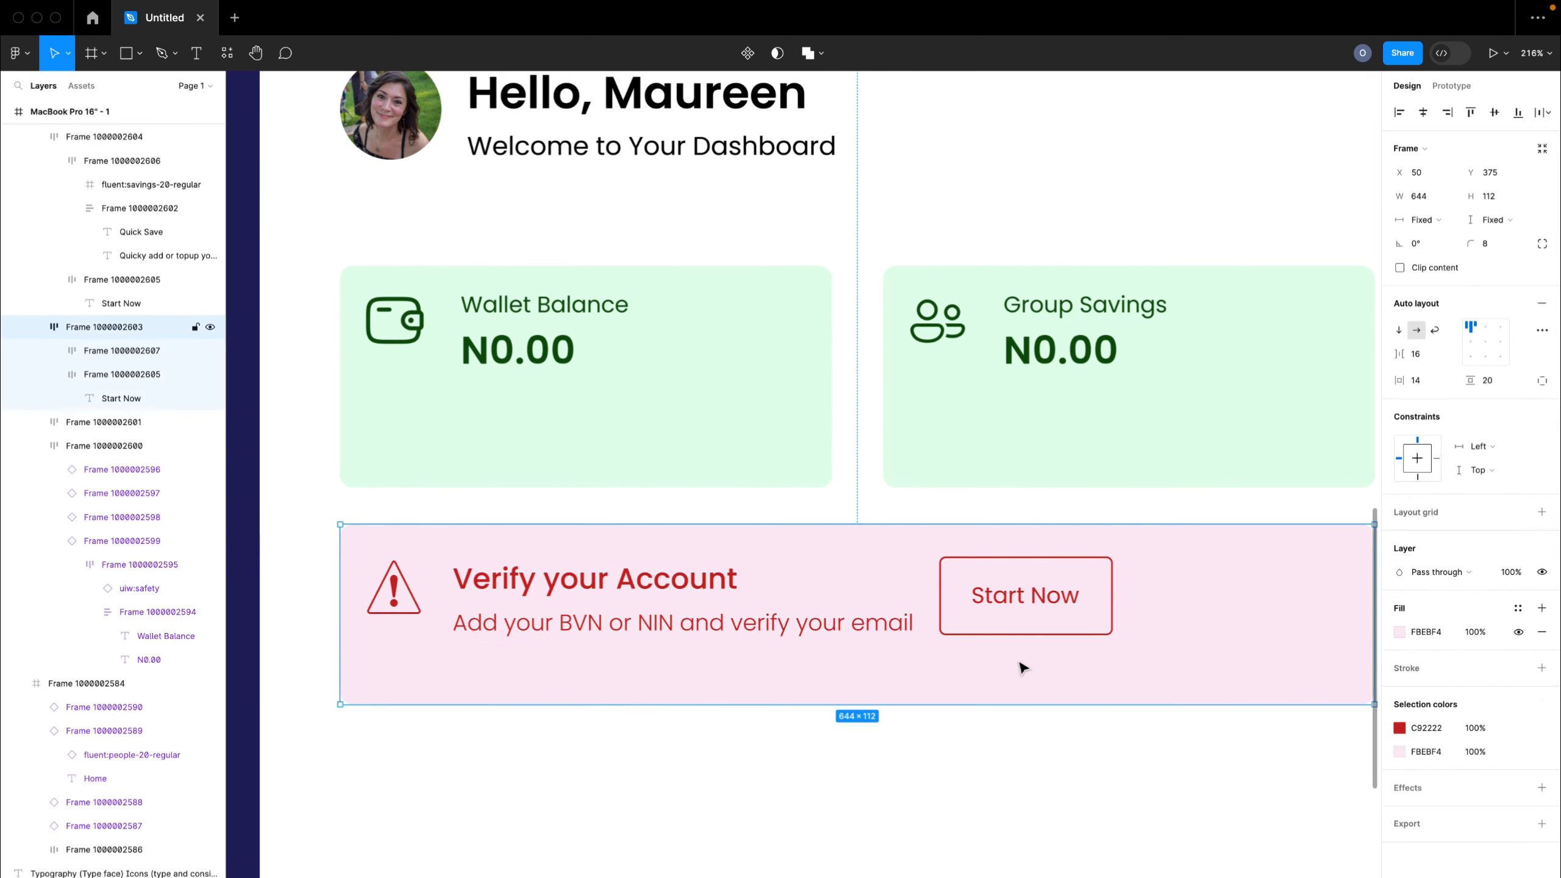
left_click_drag(927, 608, 1066, 608)
scroll(1057, 610, "right", 4)
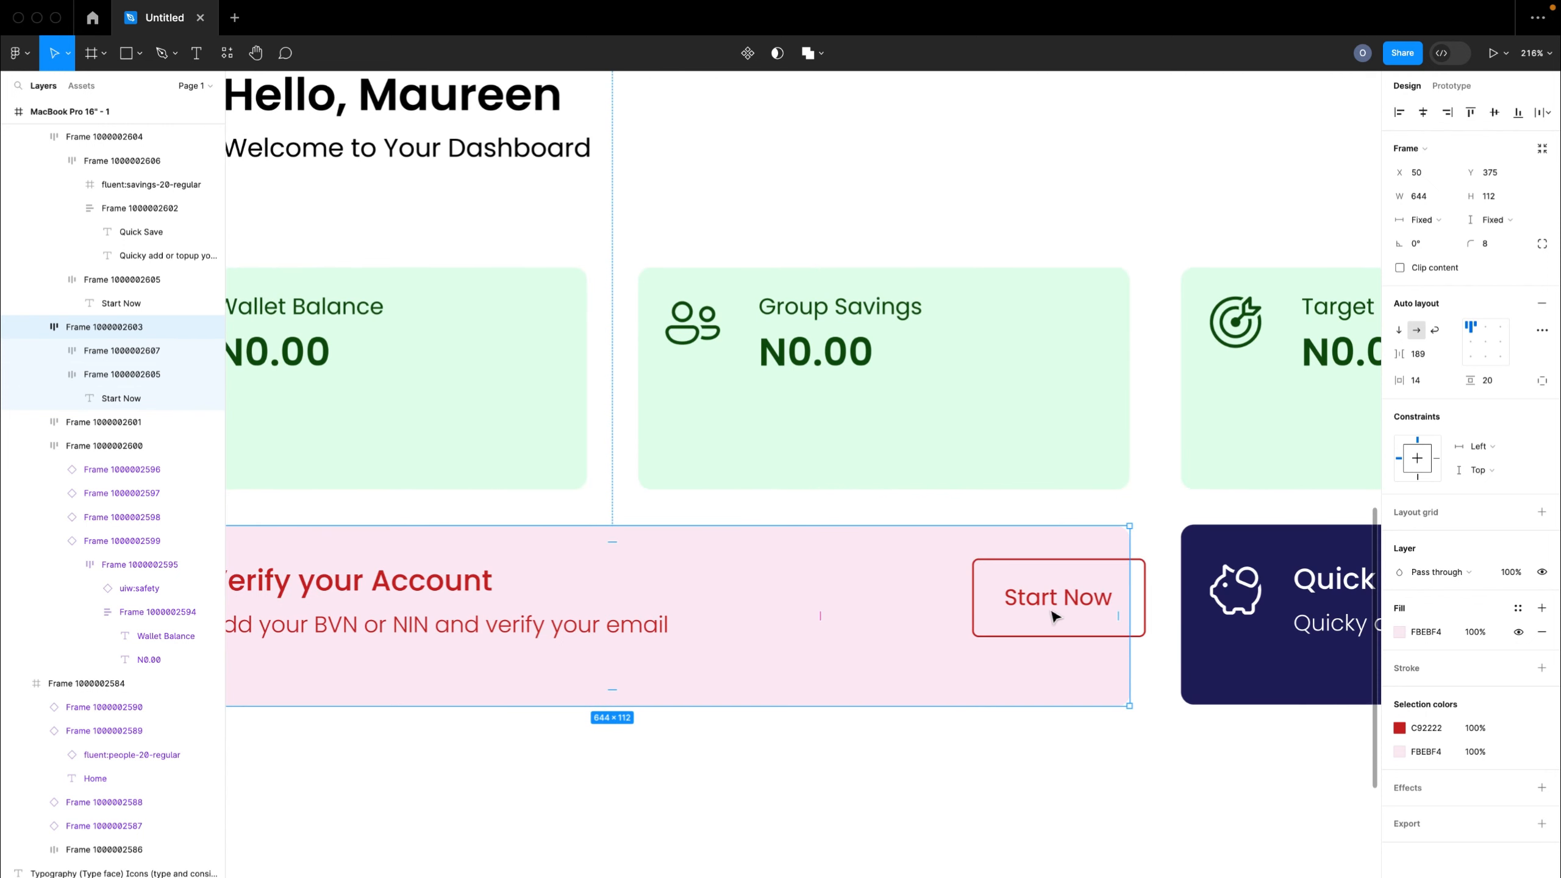
left_click(820, 611)
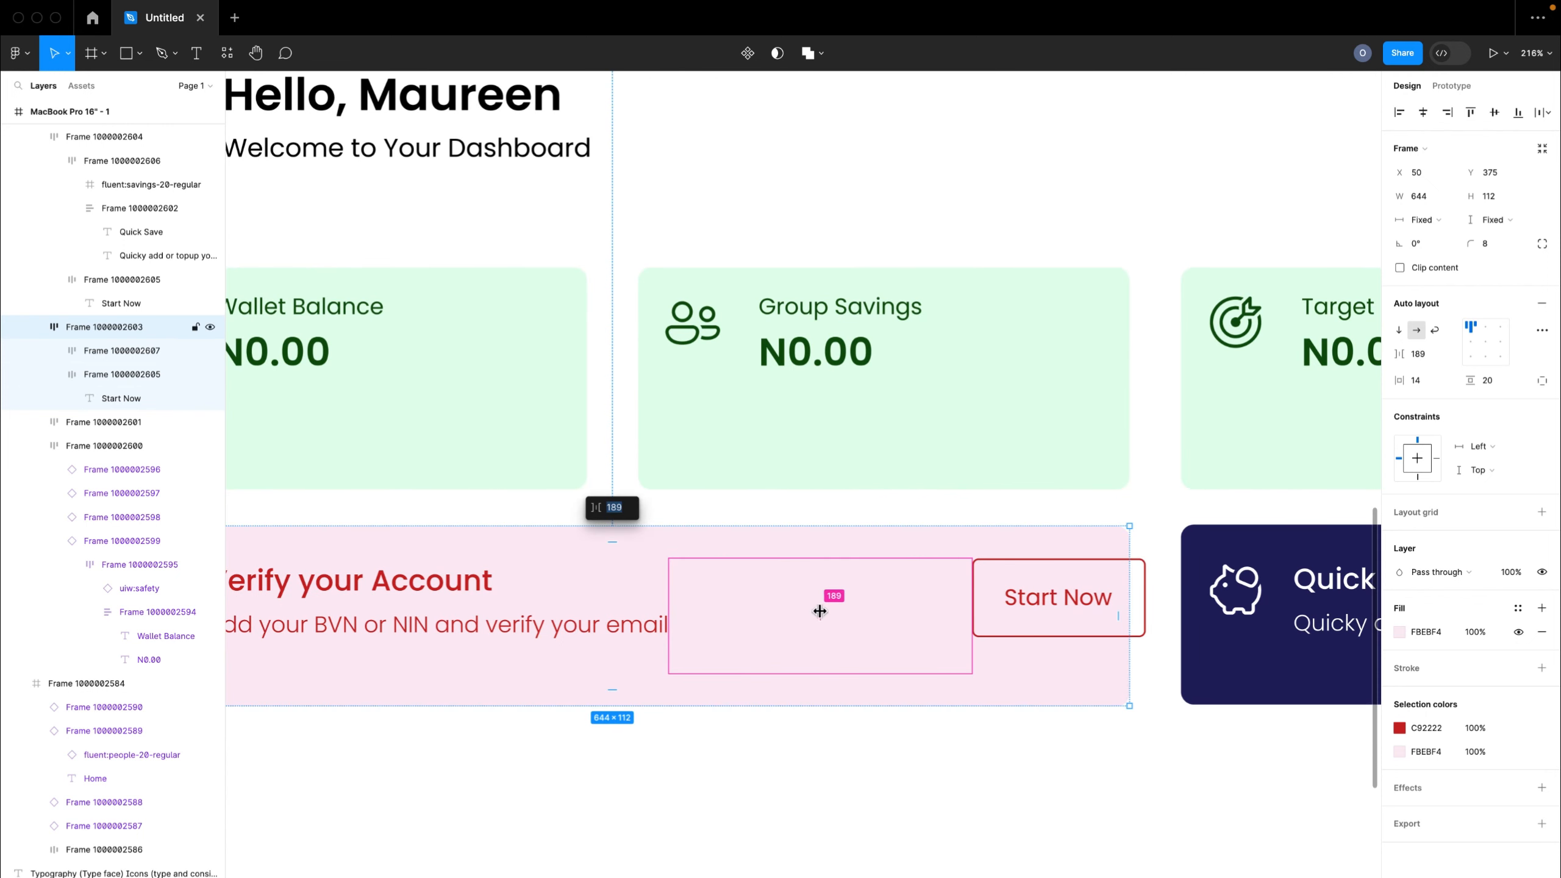
mouse_move(820, 610)
left_mouse_down()
mouse_move(774, 609)
mouse_move(793, 613)
left_mouse_up()
left_click(934, 813)
- Replace the label of the red banner's button with "Verify Now"
scroll(935, 813, "down", 5)
scroll(934, 813, "right", 3)
scroll(934, 813, "down", 1)
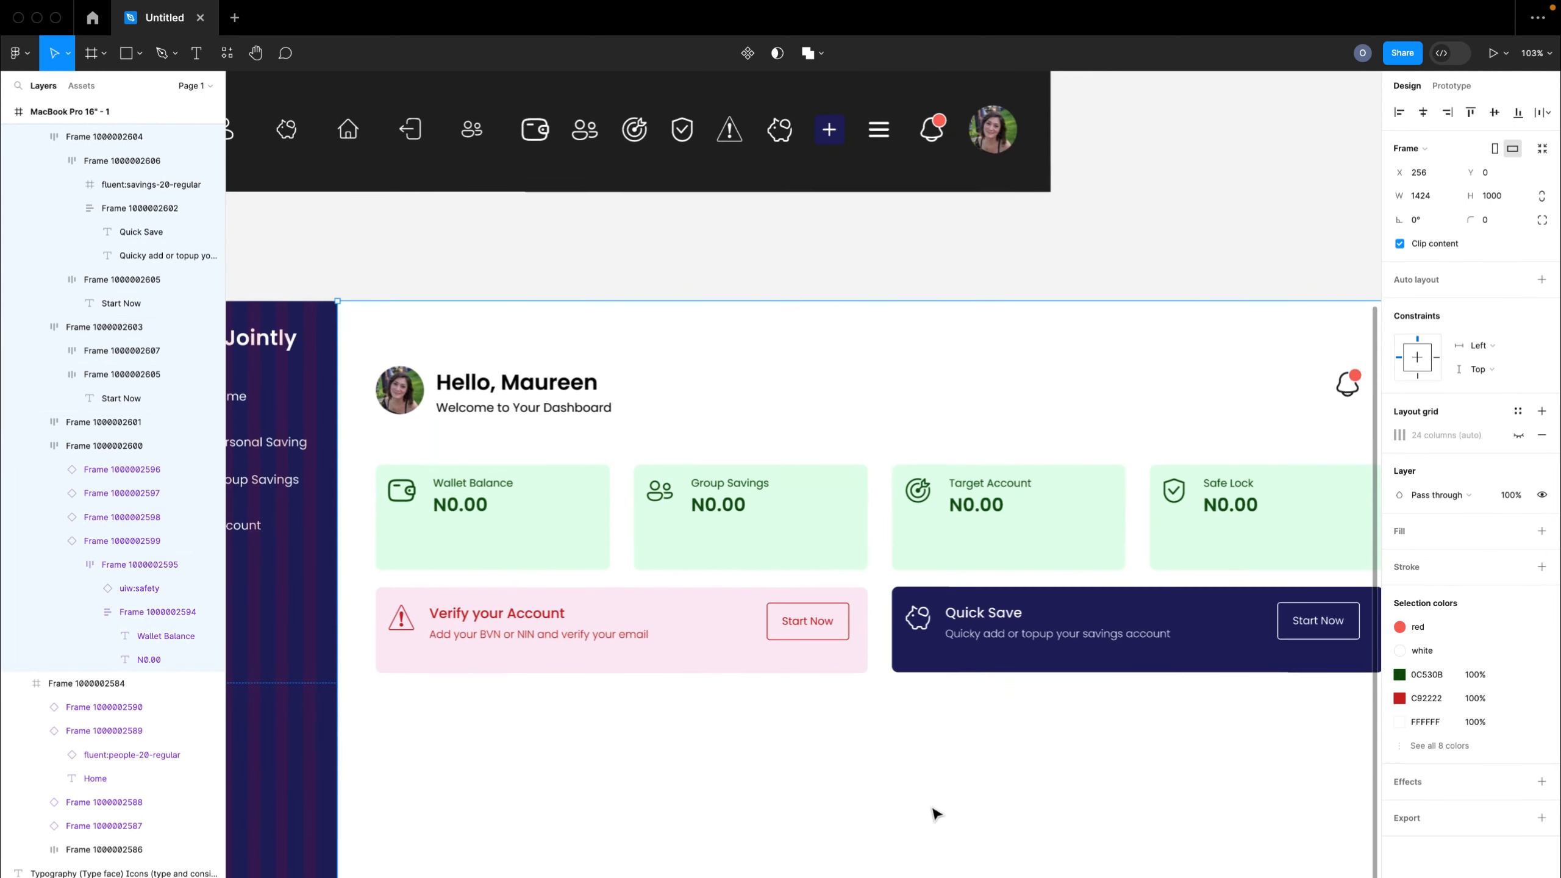
scroll(934, 813, "right", 3)
scroll(934, 813, "down", 1)
left_click(731, 593)
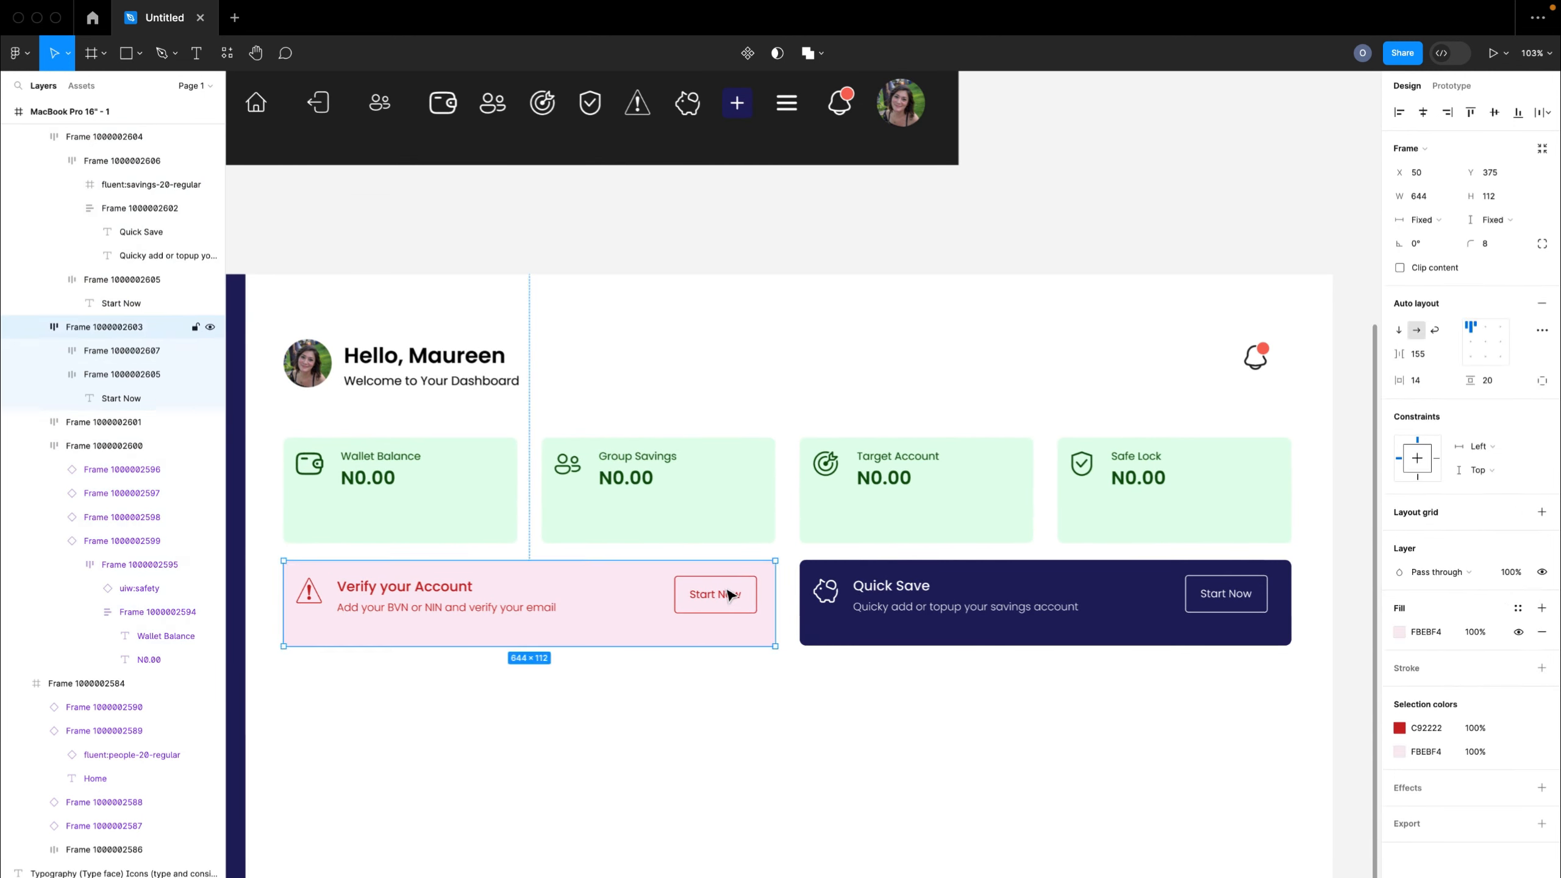
double_click(731, 594)
double_click(723, 591)
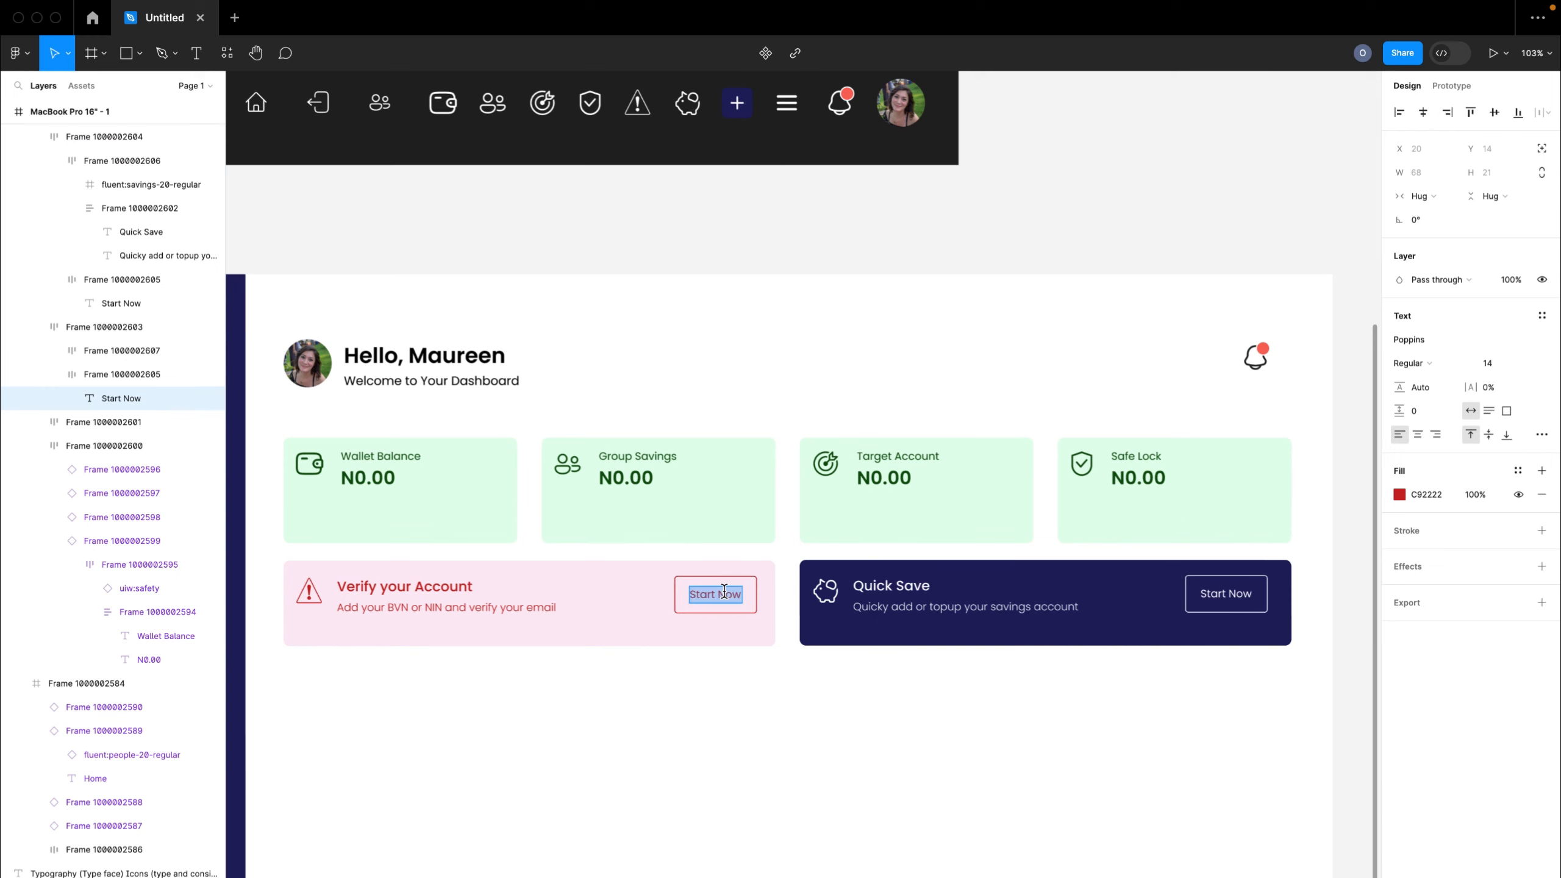
type("Ver")
type("ify")
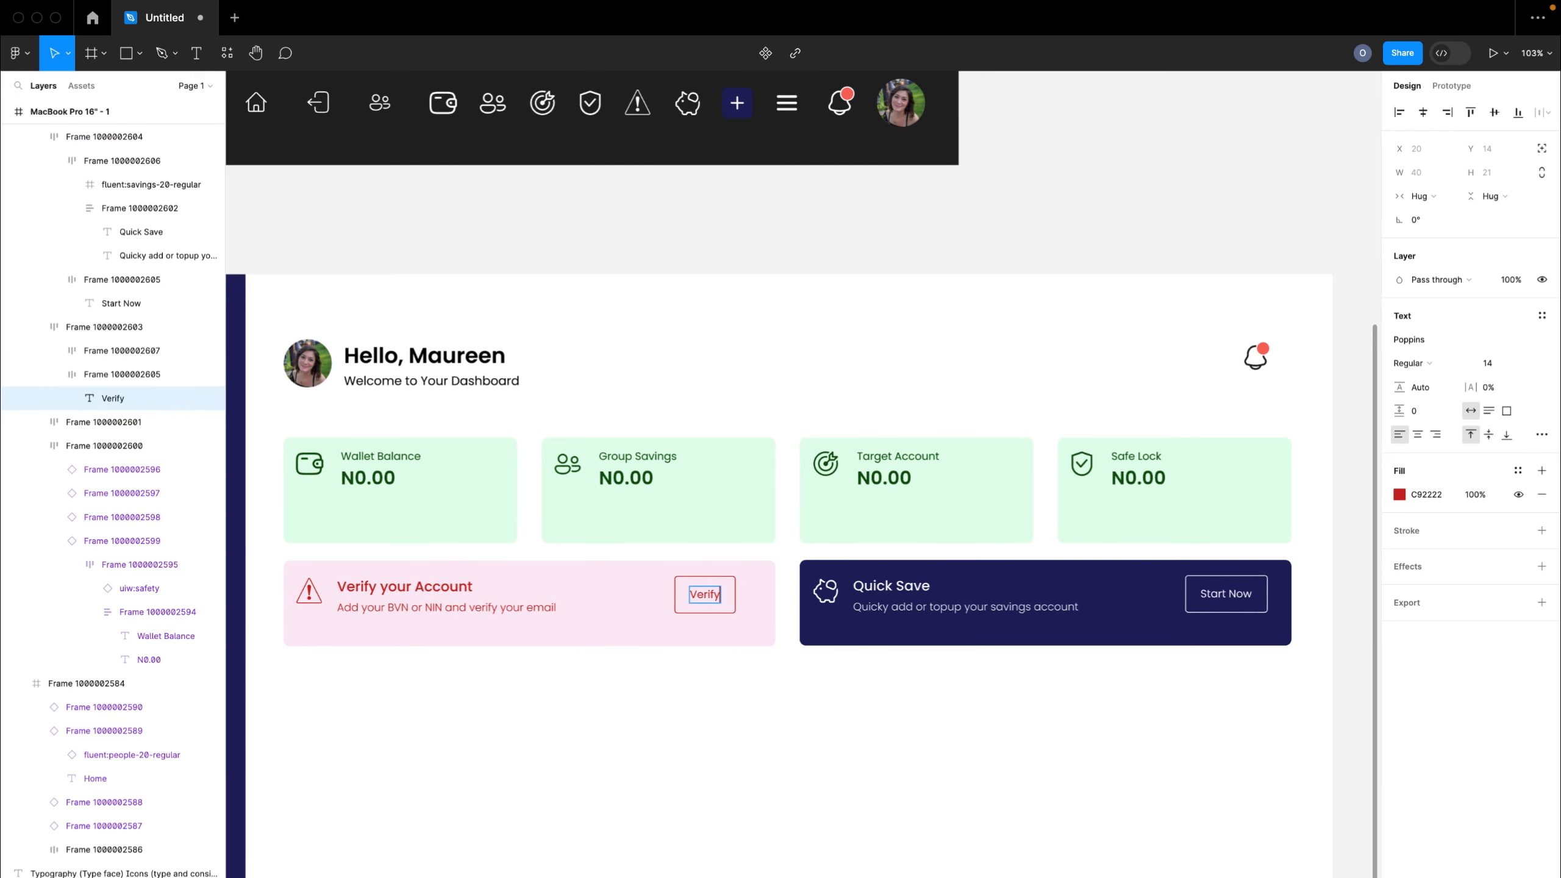
type(" Now")
key("Escape")
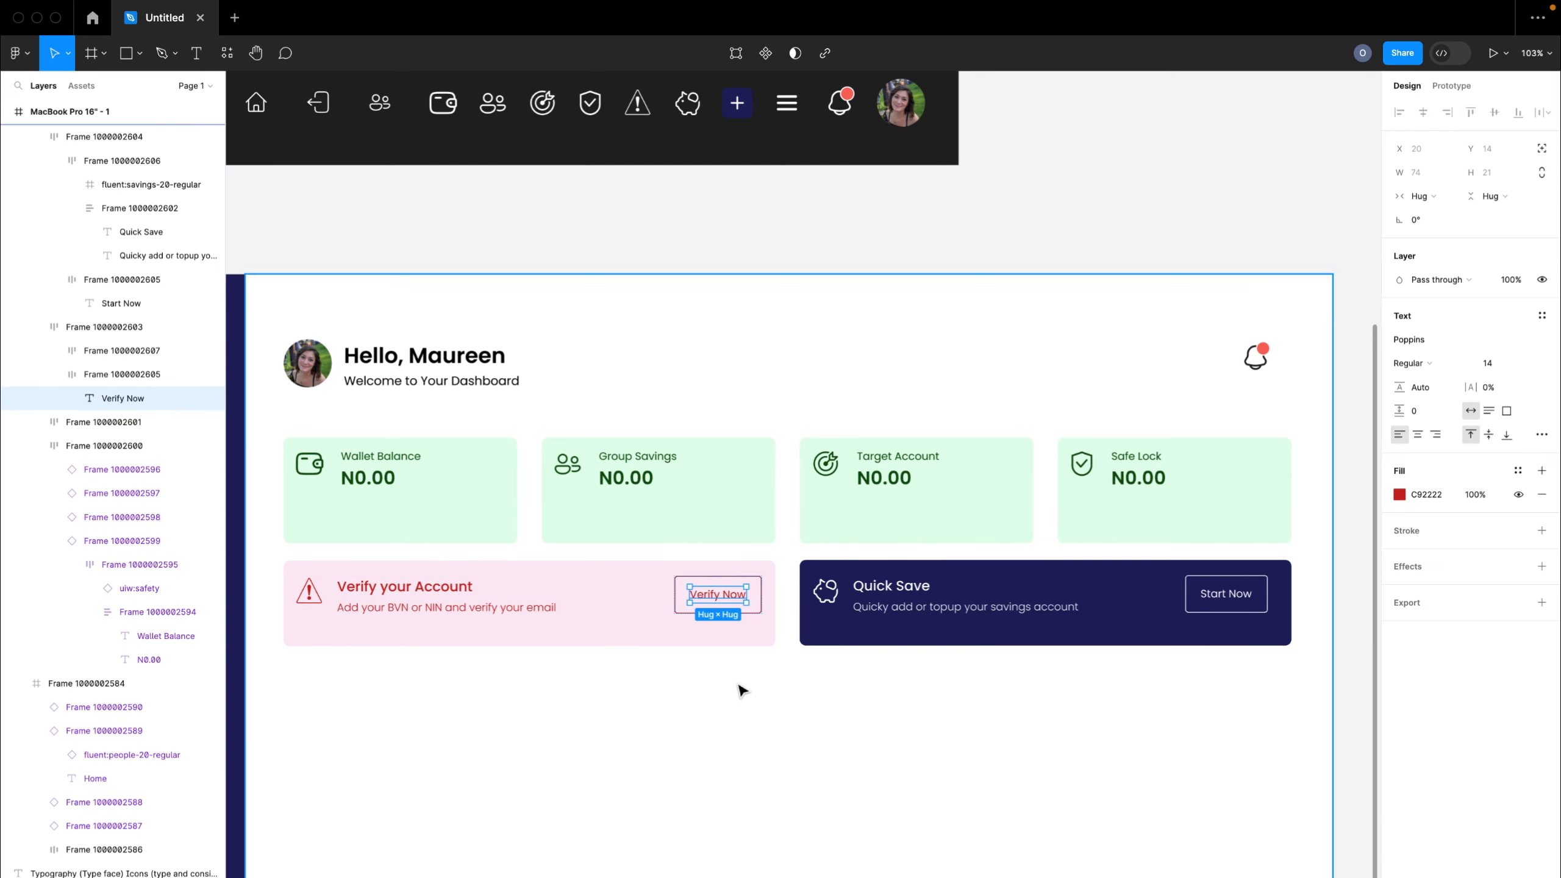
- Reduce the red banner's gap before the Verify Now button to 141
left_click(636, 599)
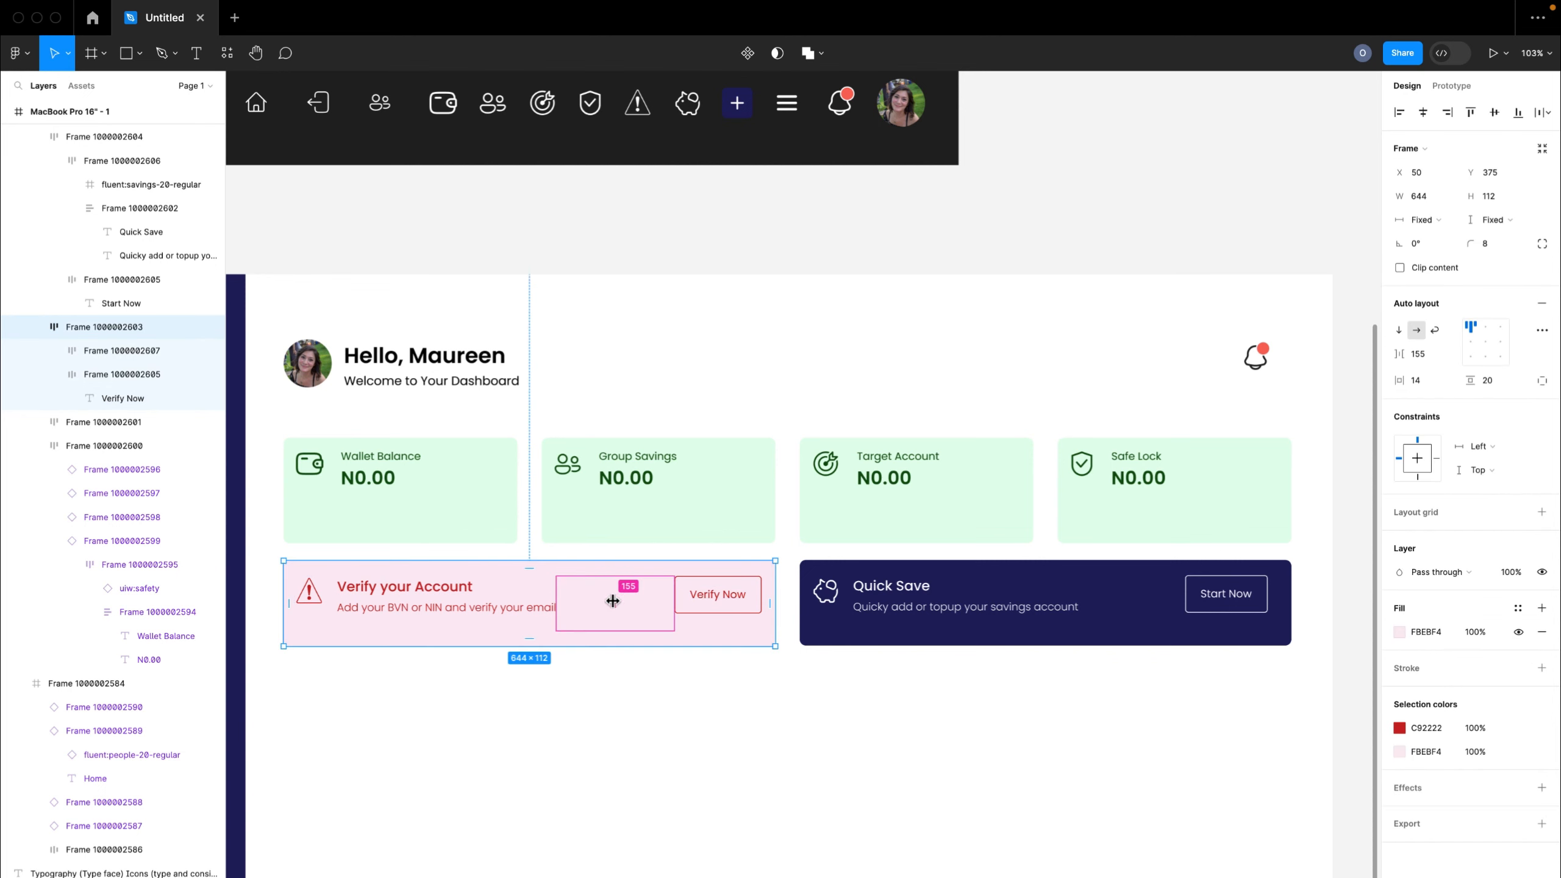
left_click_drag(608, 600, 600, 601)
left_click(724, 681)
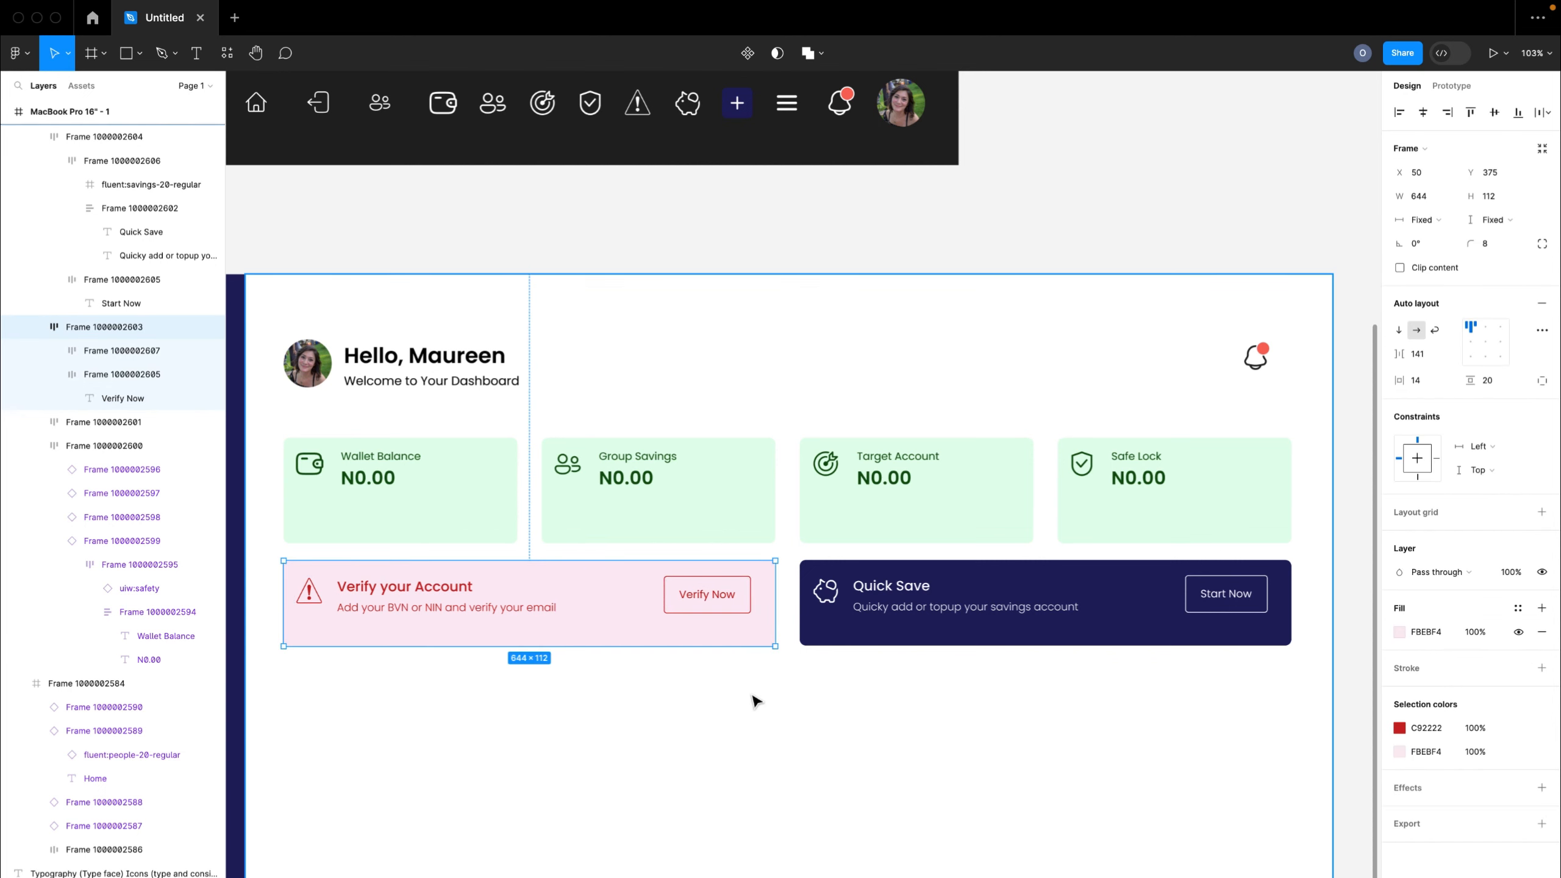
- Combine the Verify your Account and Quick Save banners into one horizontal auto layout row
scroll(758, 703, "down", 5)
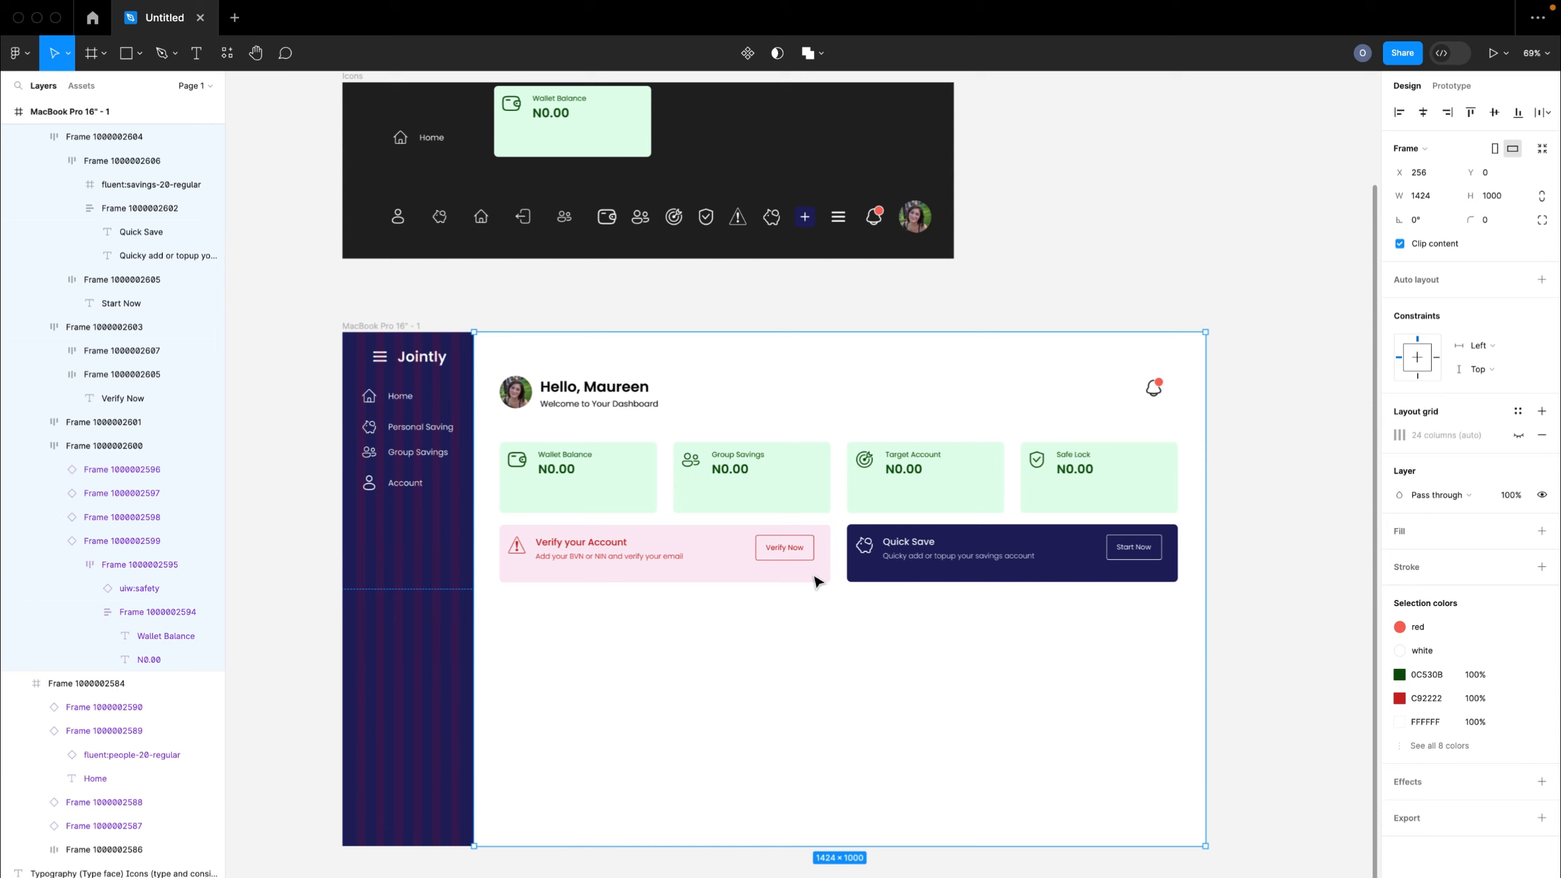
left_click(847, 473)
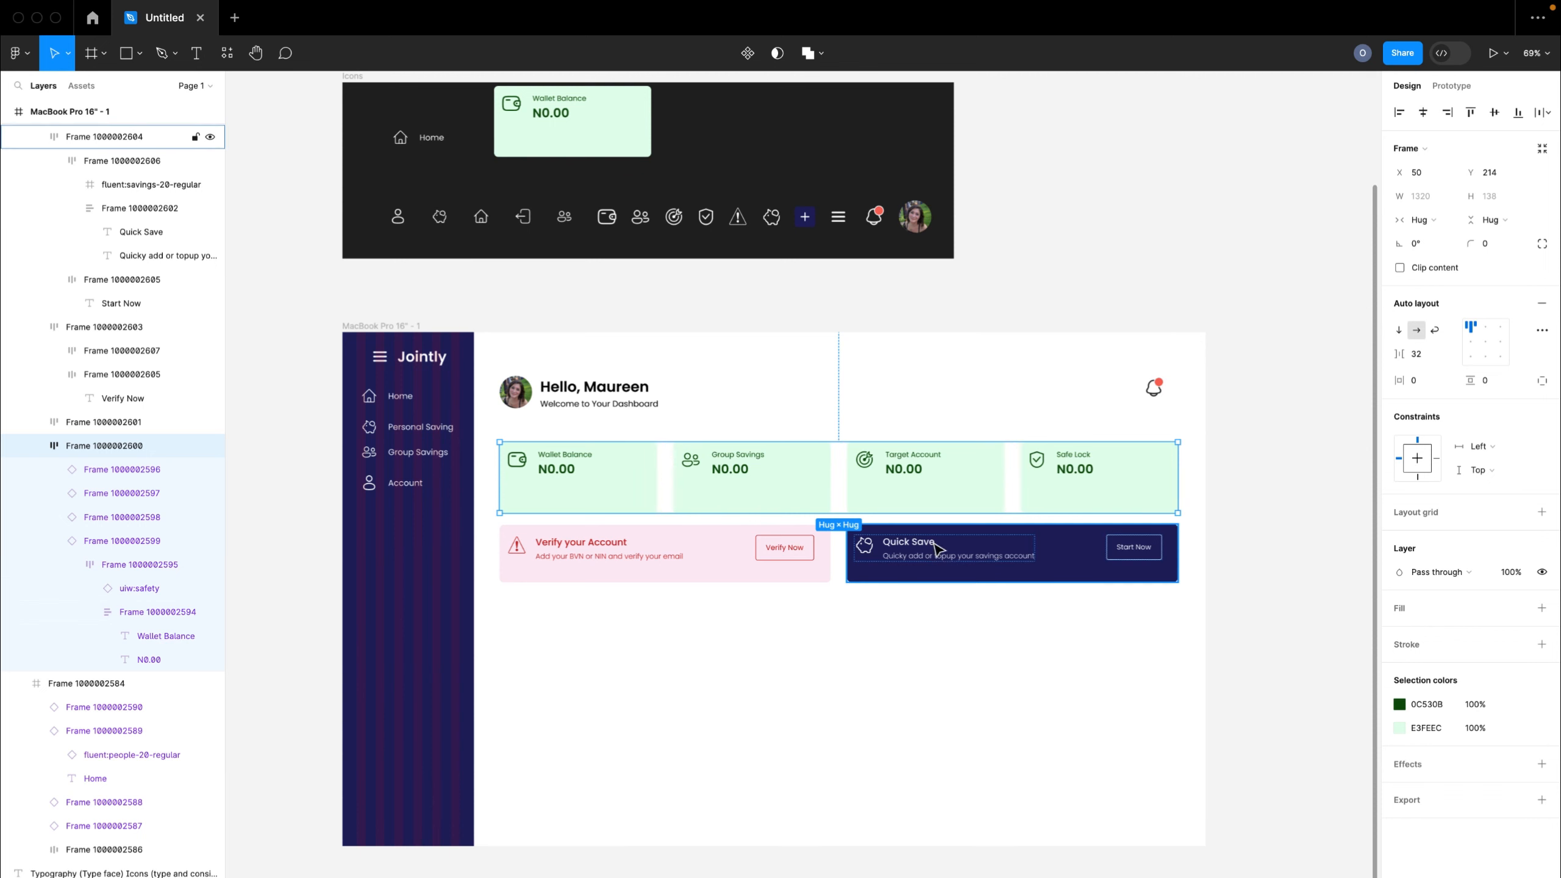
left_click(1083, 556)
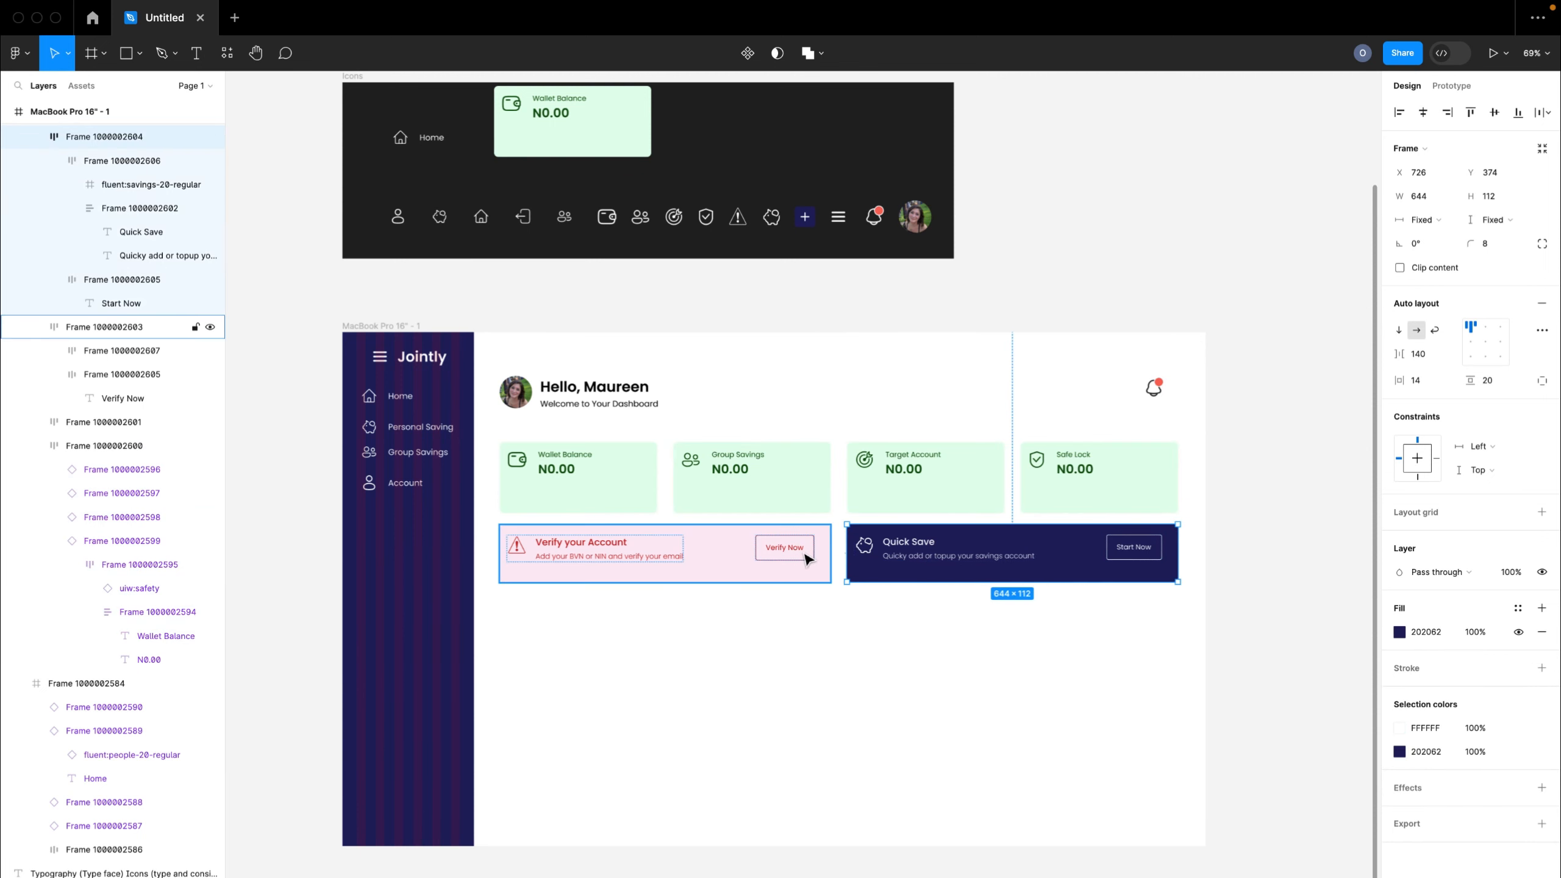
left_click(807, 558, "shift")
key("shift+a")
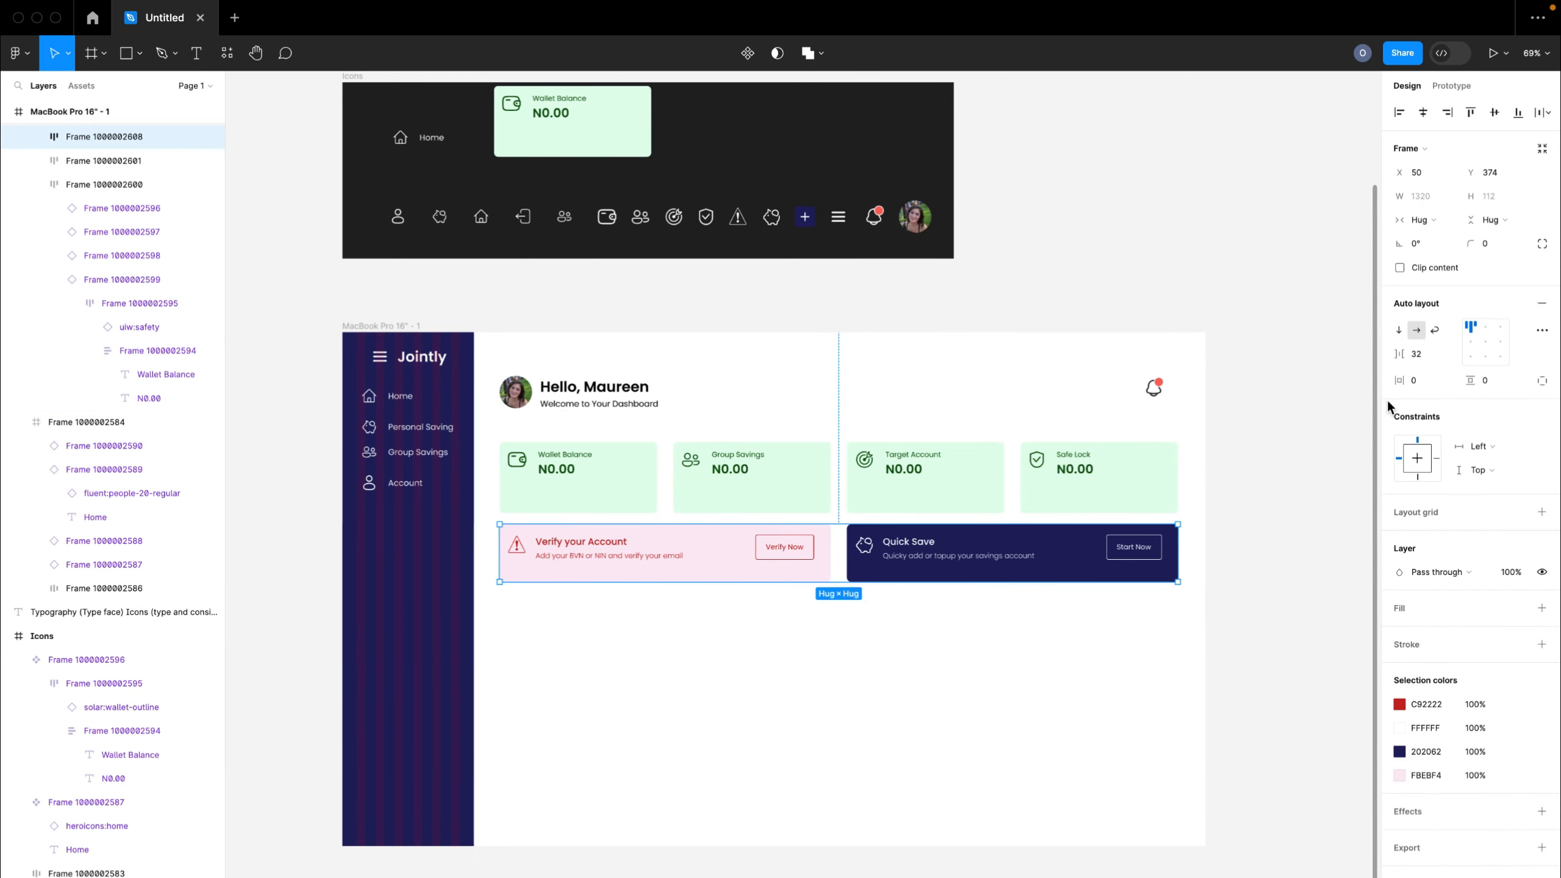
- Stack the savings card row and the banner row in one vertical auto layout with a spacing of 32
left_click(1415, 357)
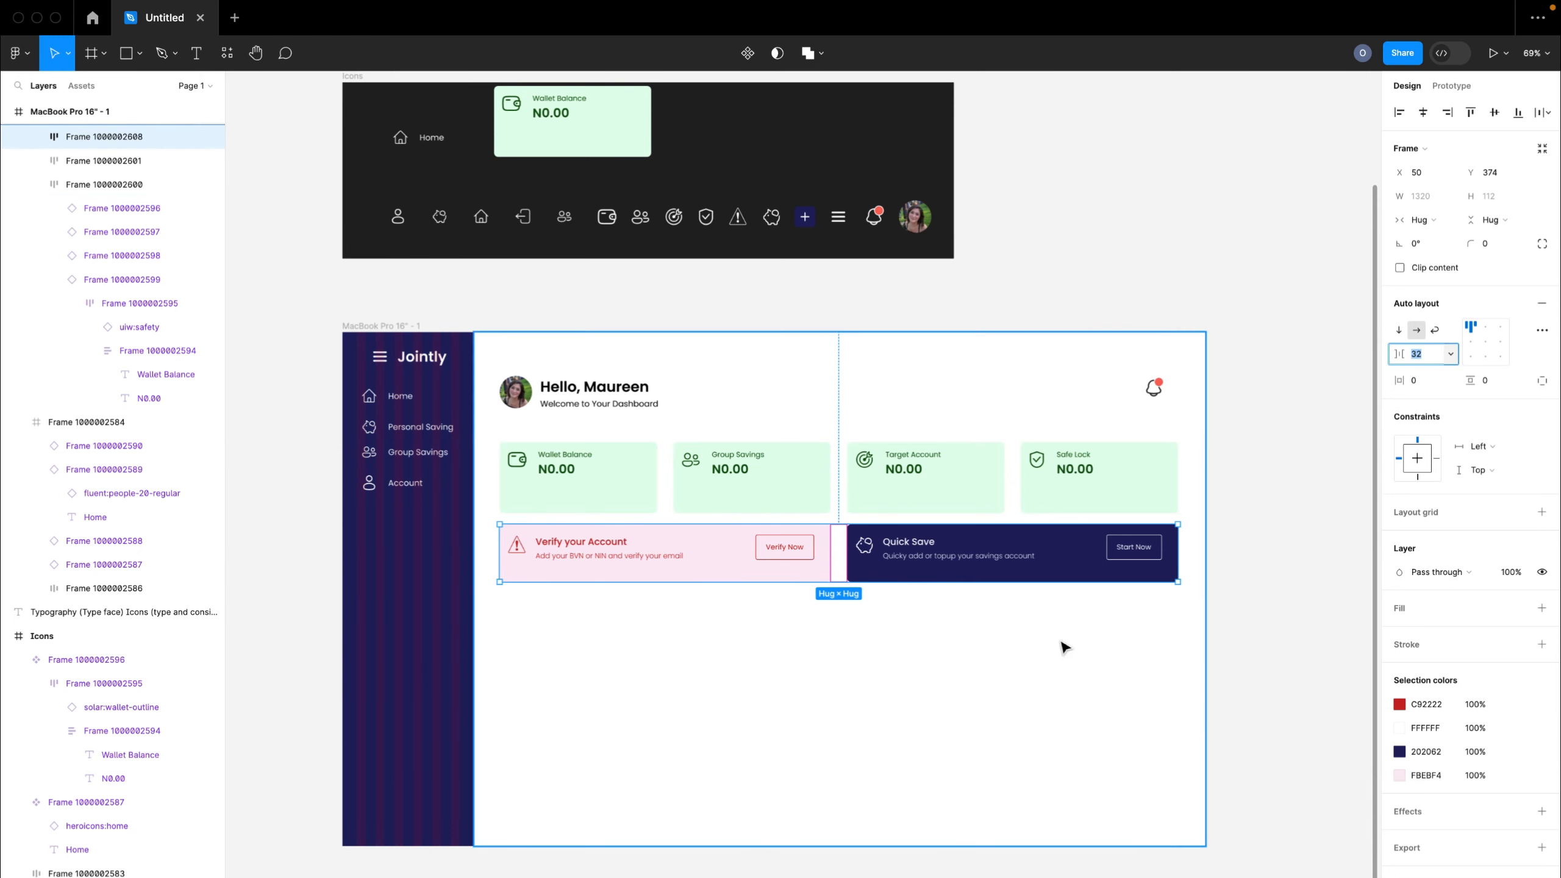
left_click(1067, 712)
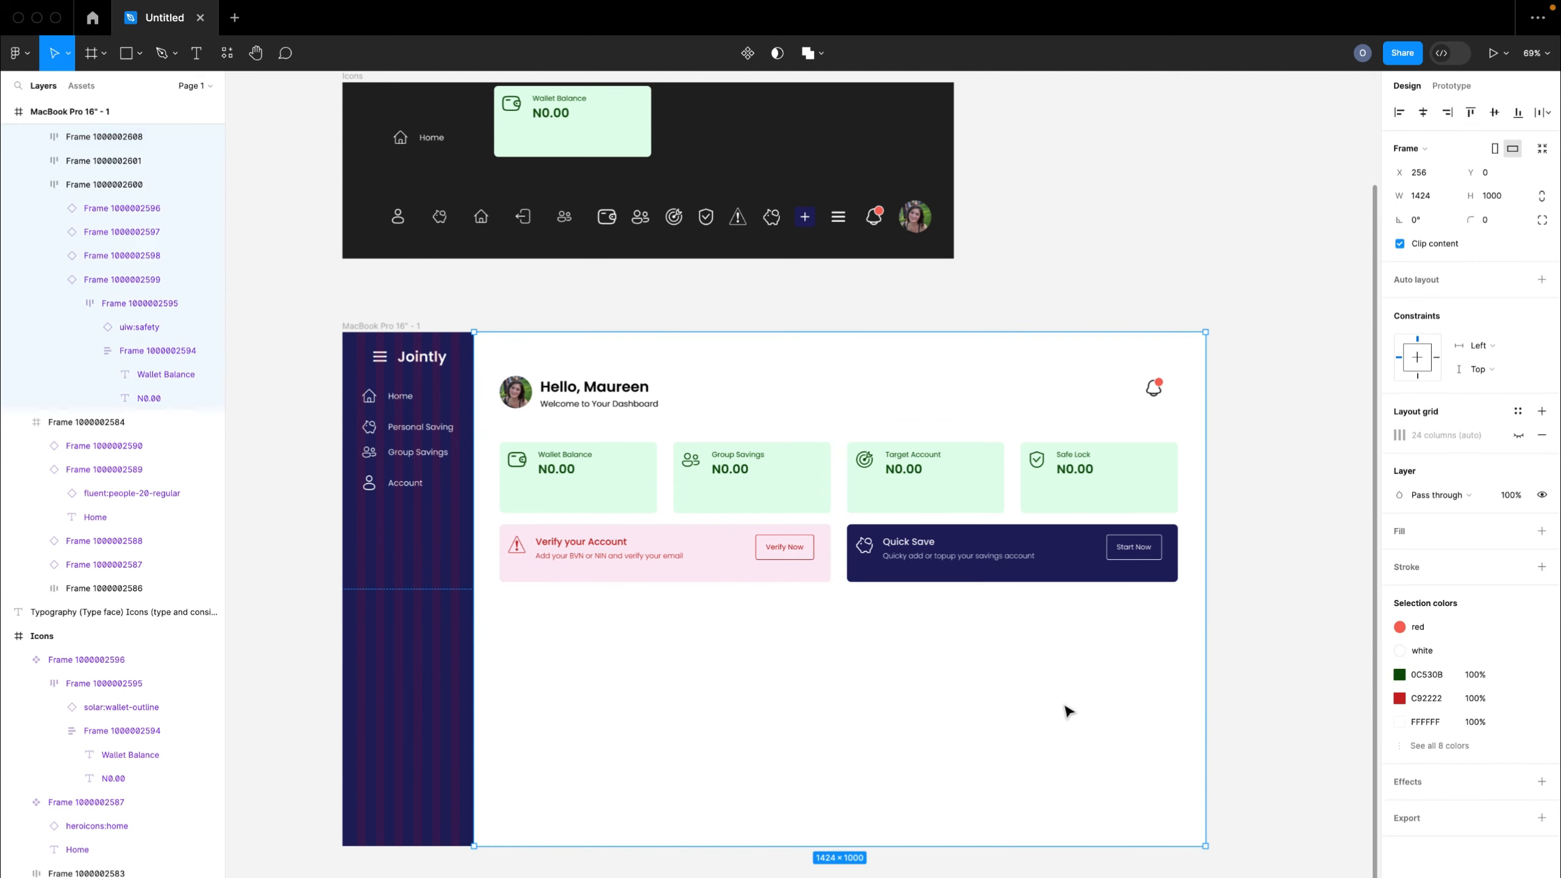
left_click(931, 568)
left_click(890, 487, "shift")
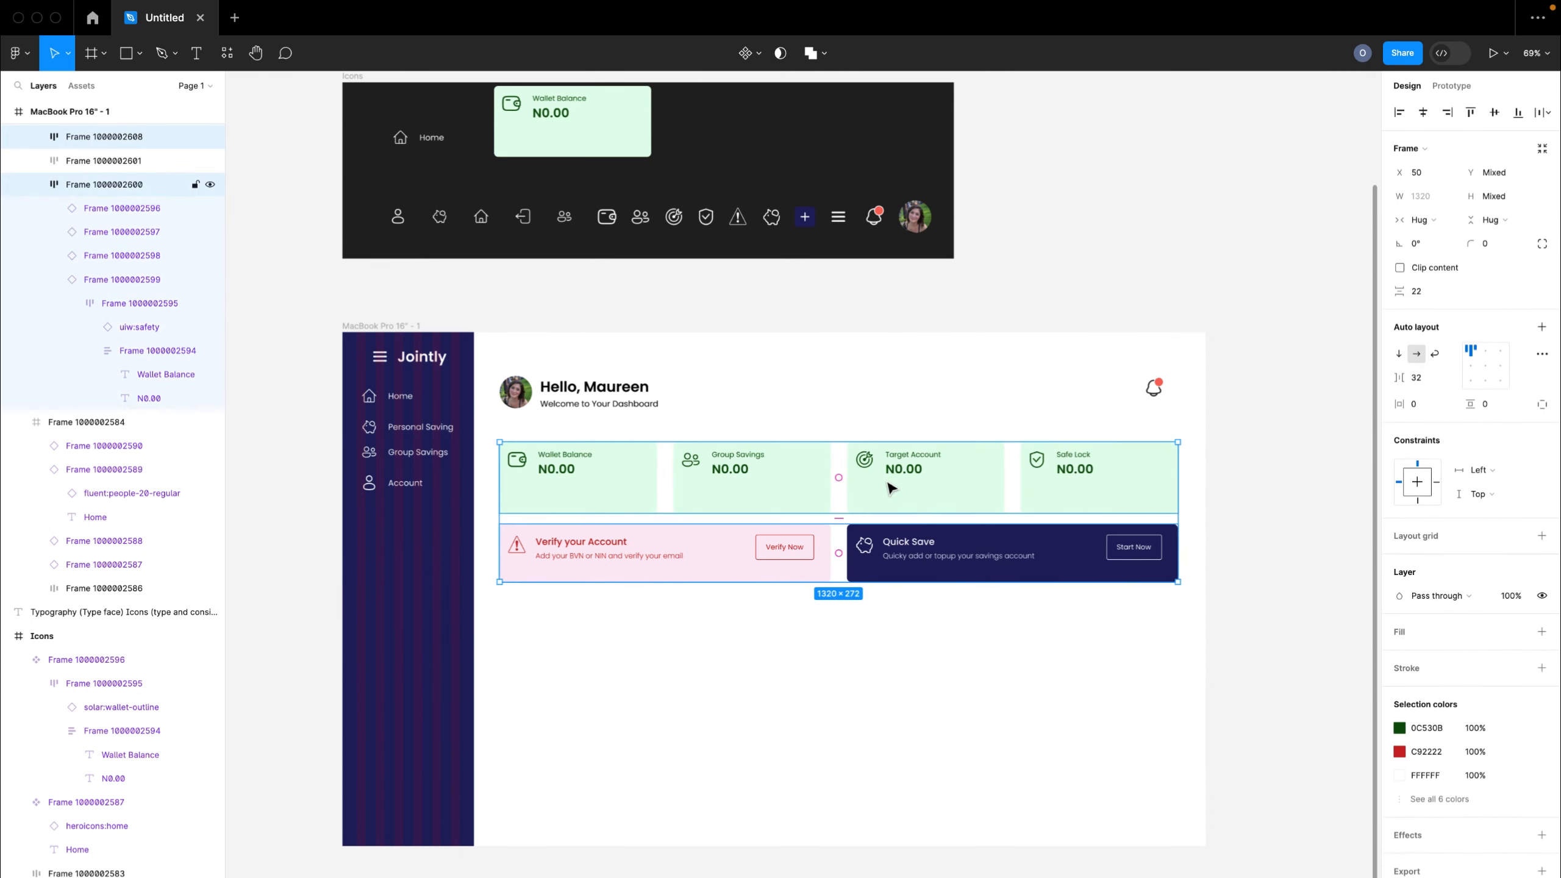
key("shift+a")
left_click(1429, 355)
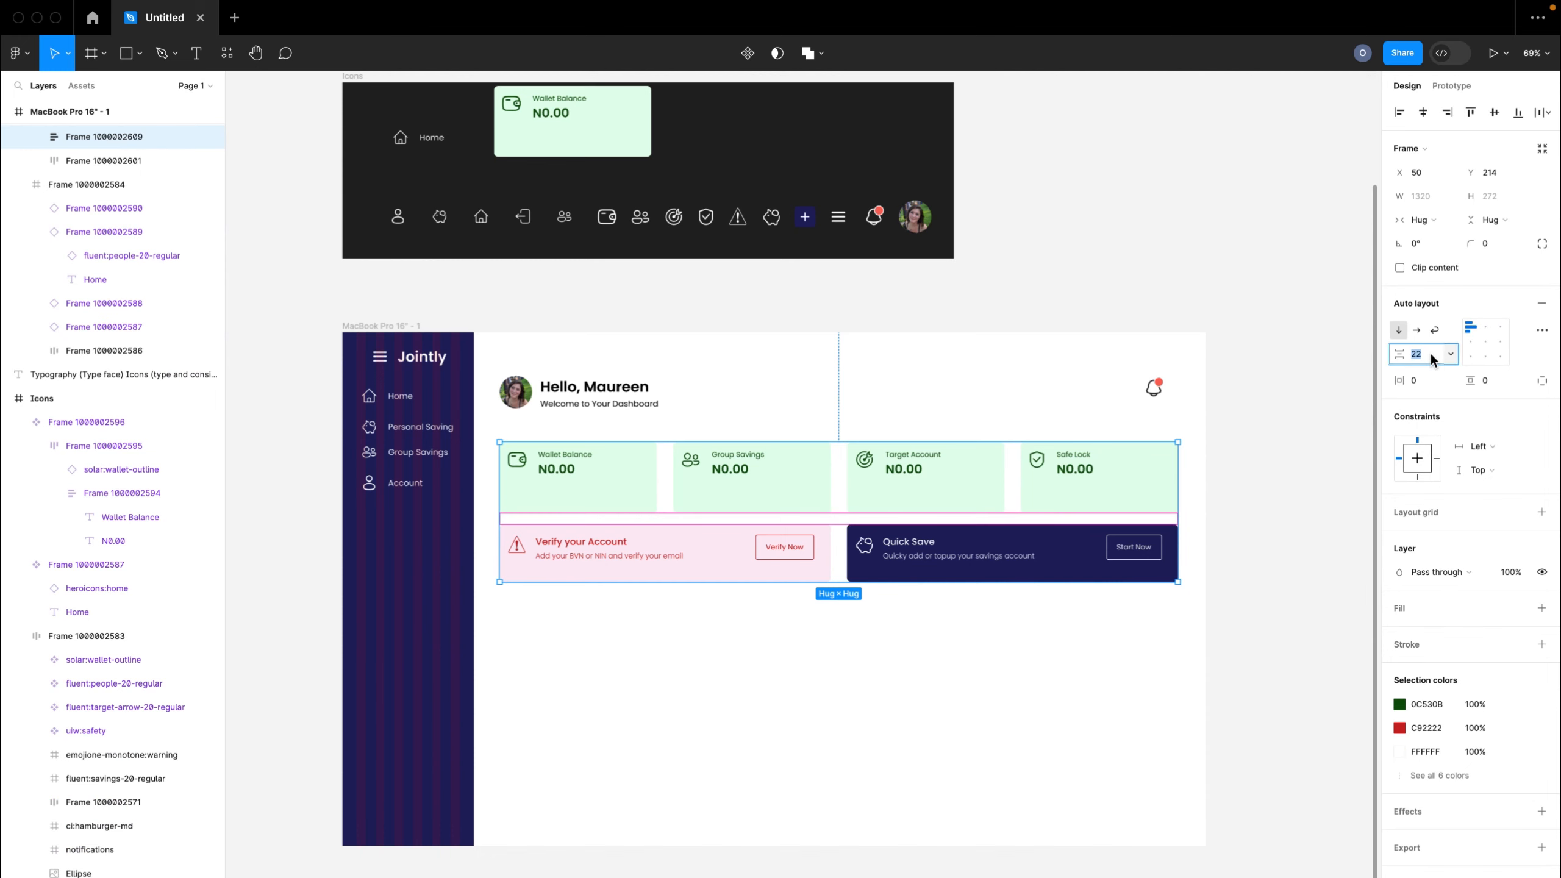
type("32")
key("Return")
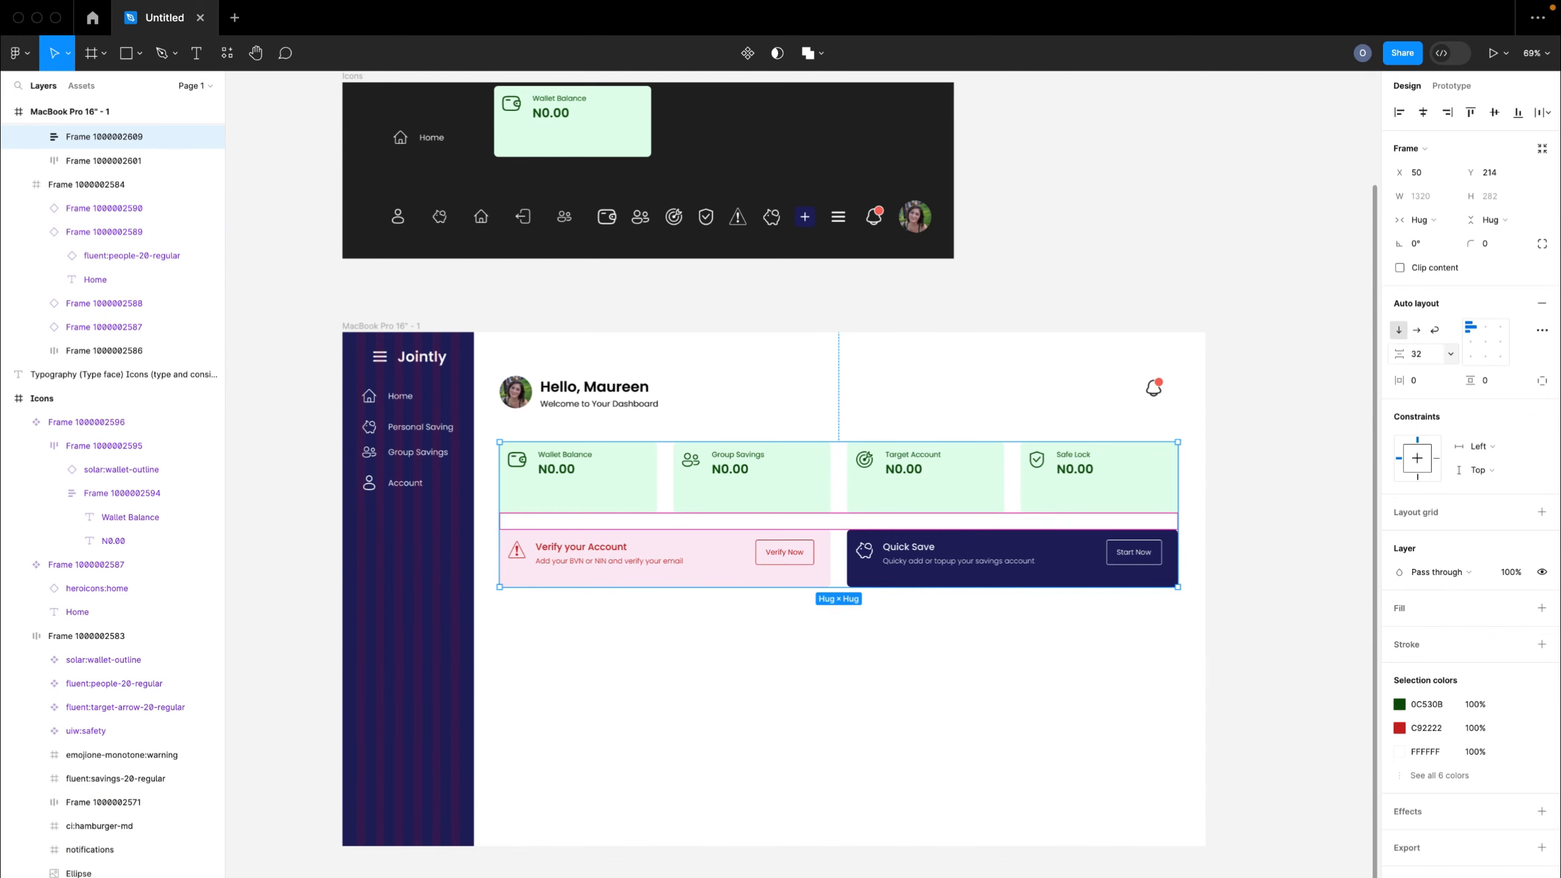
left_click(1100, 698)
- Examine the new dashboard layout and the original dashboard's to-do list and mobile download section
scroll(839, 516, "up", 5)
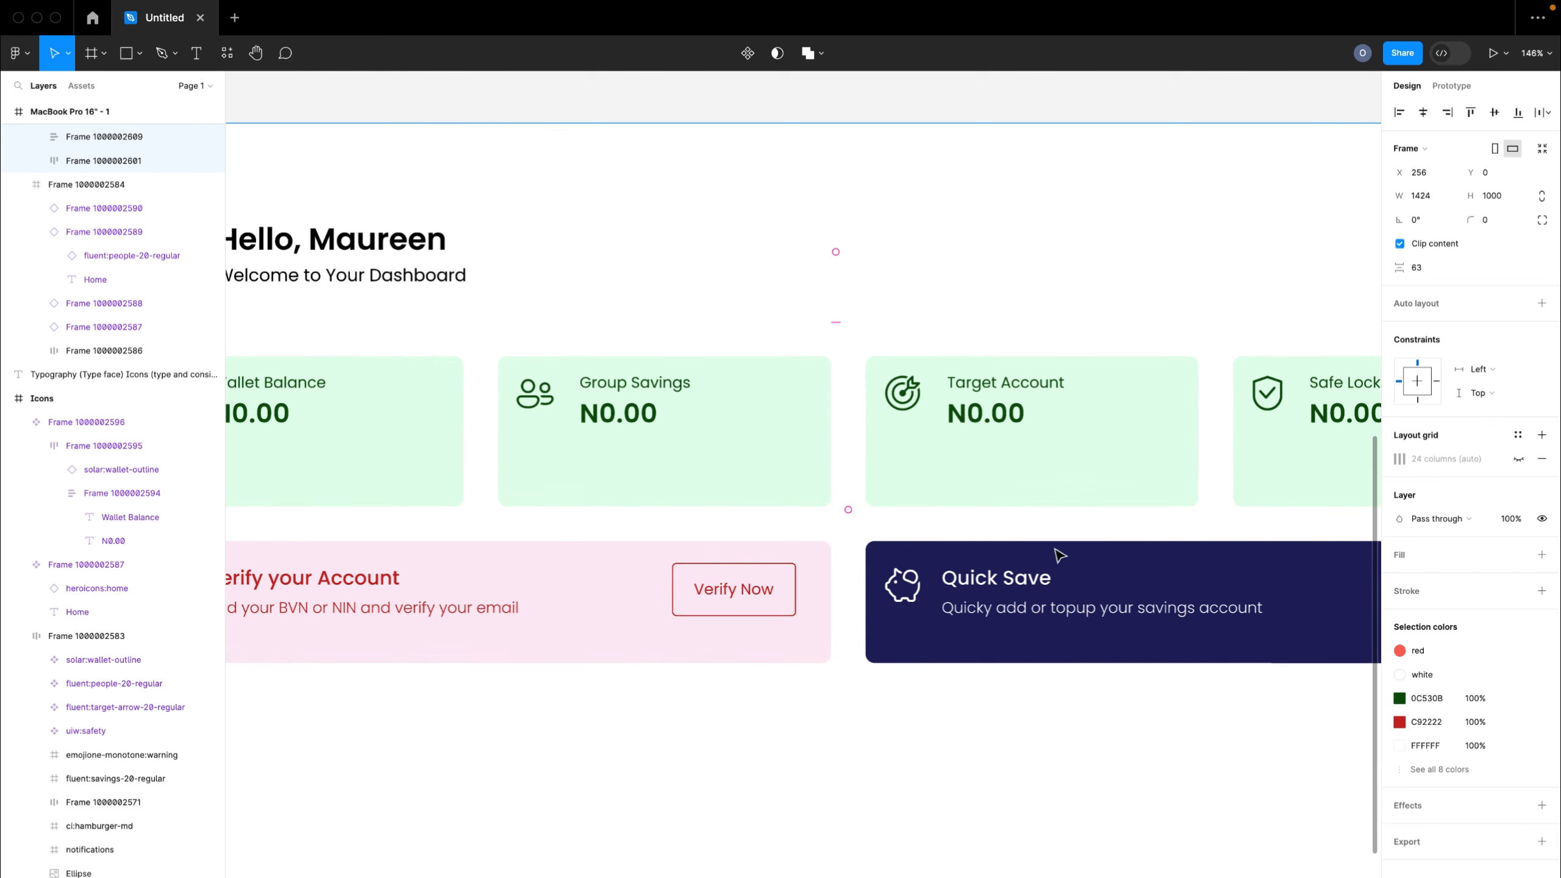
scroll(1055, 755, "down", 5)
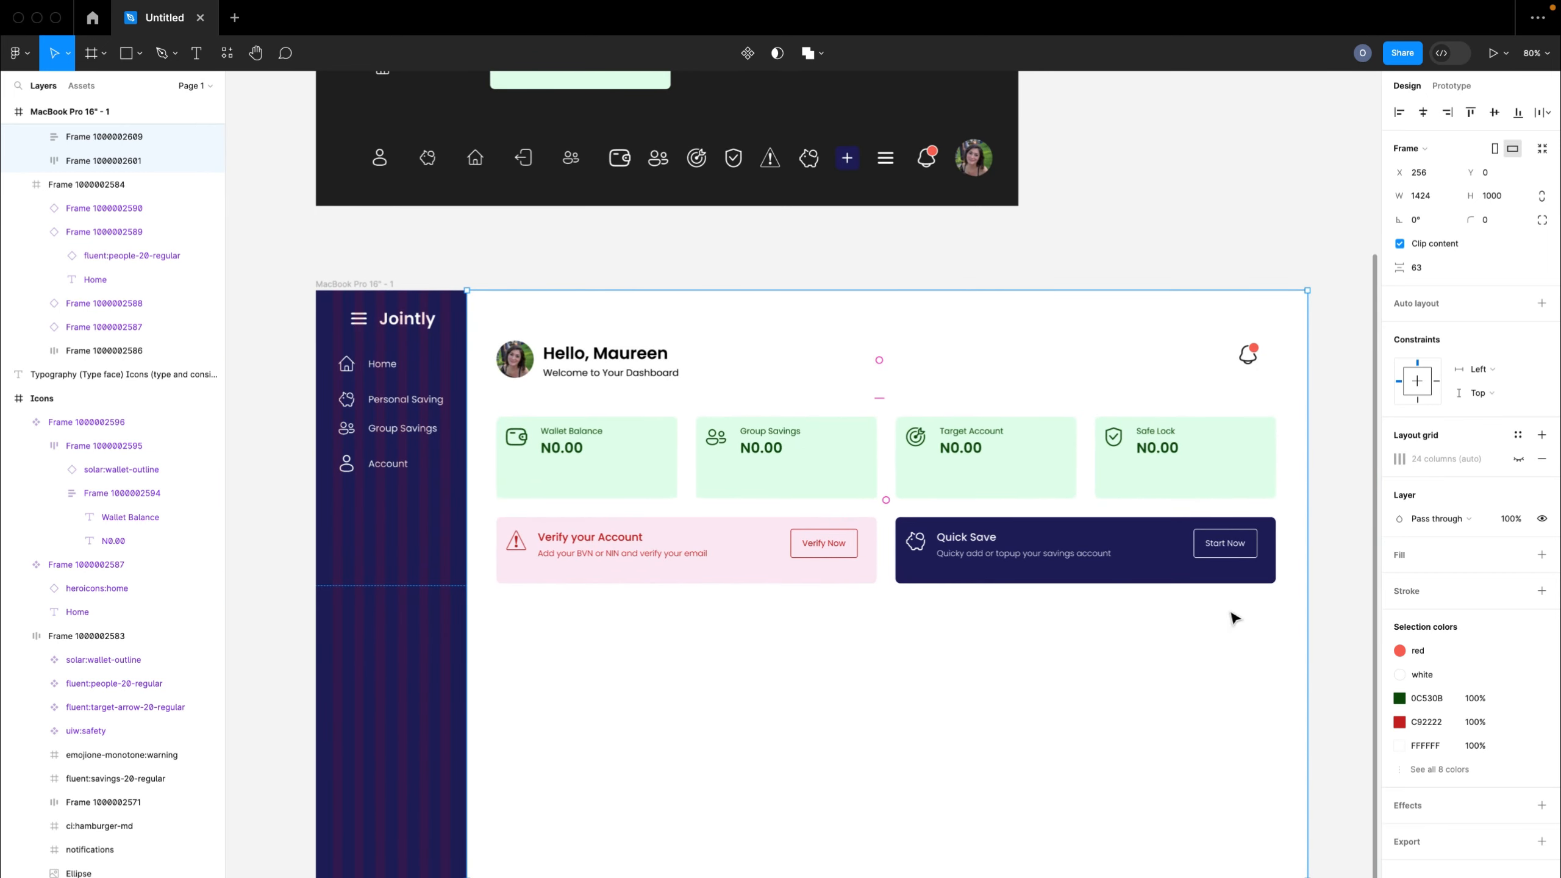
left_click(1326, 566)
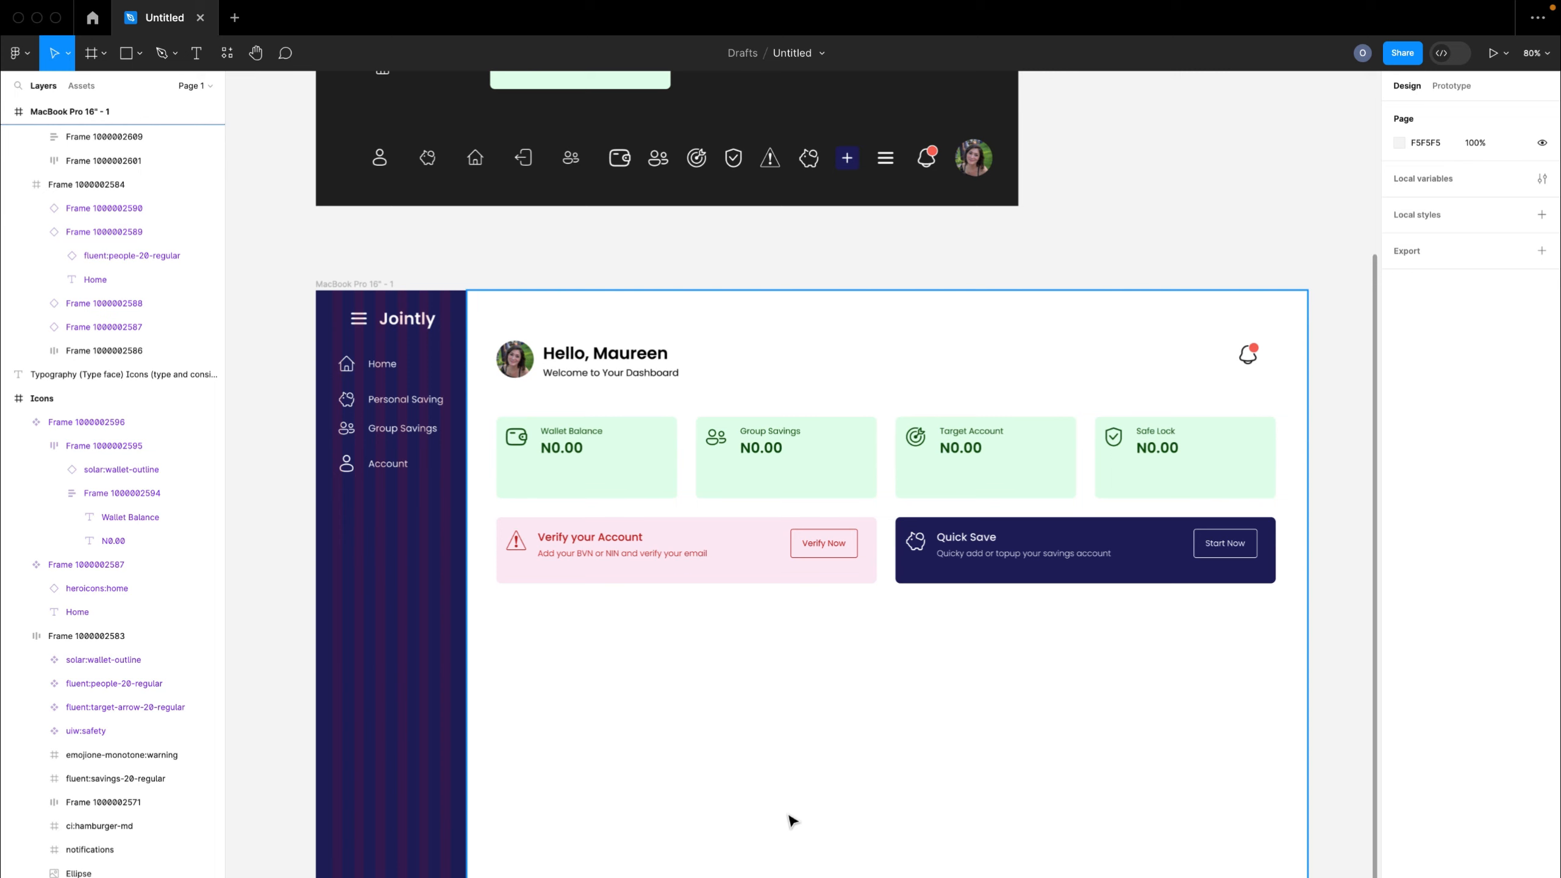
scroll(901, 684, "down", 4)
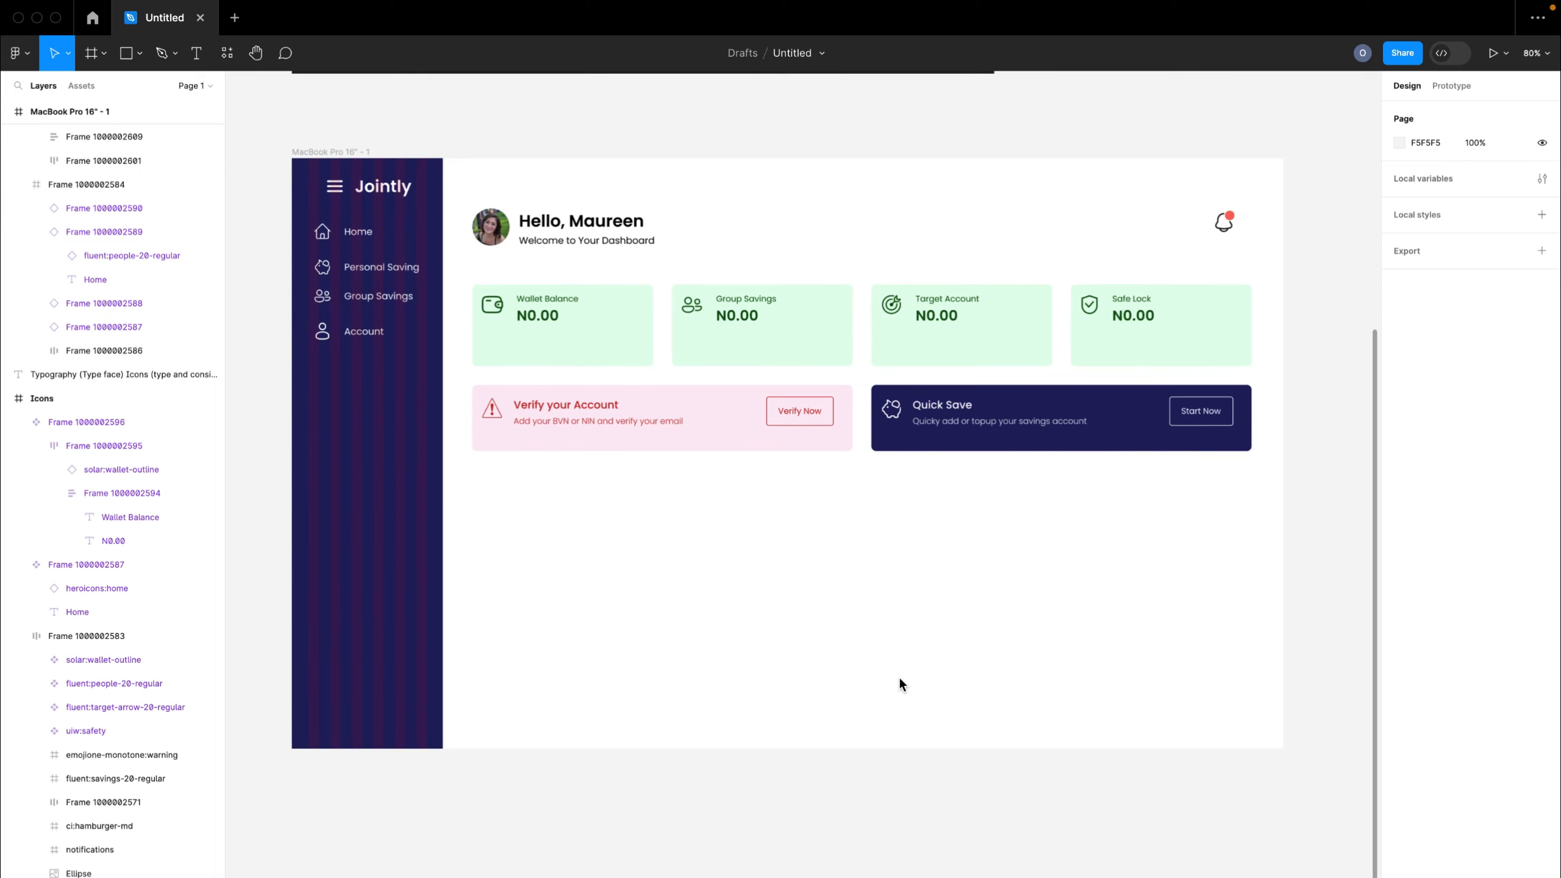
scroll(897, 676, "left", 15)
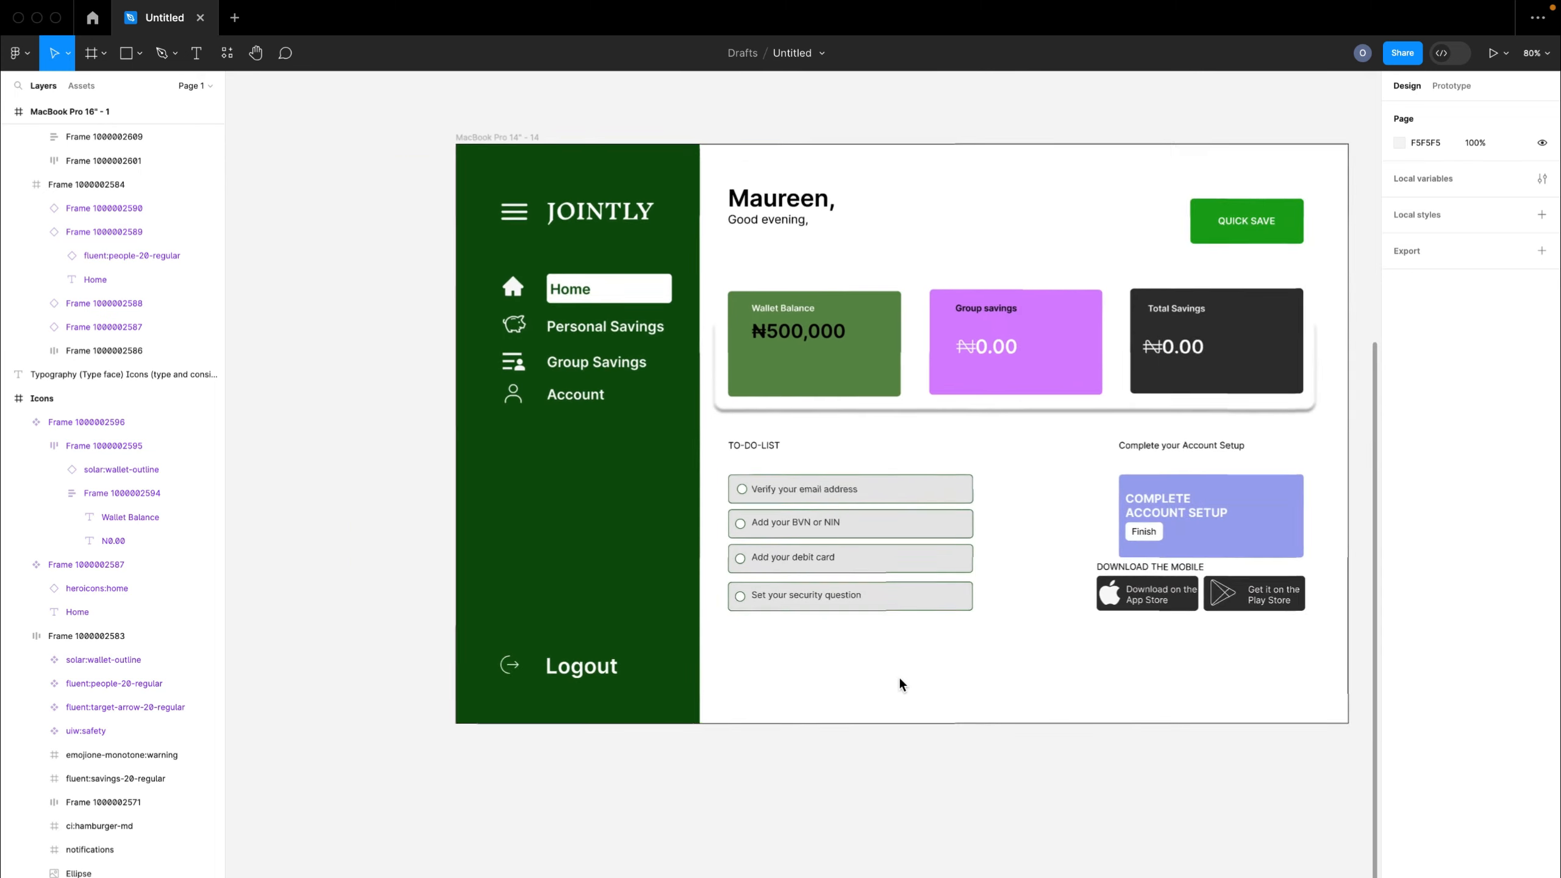
scroll(897, 675, "right", 1)
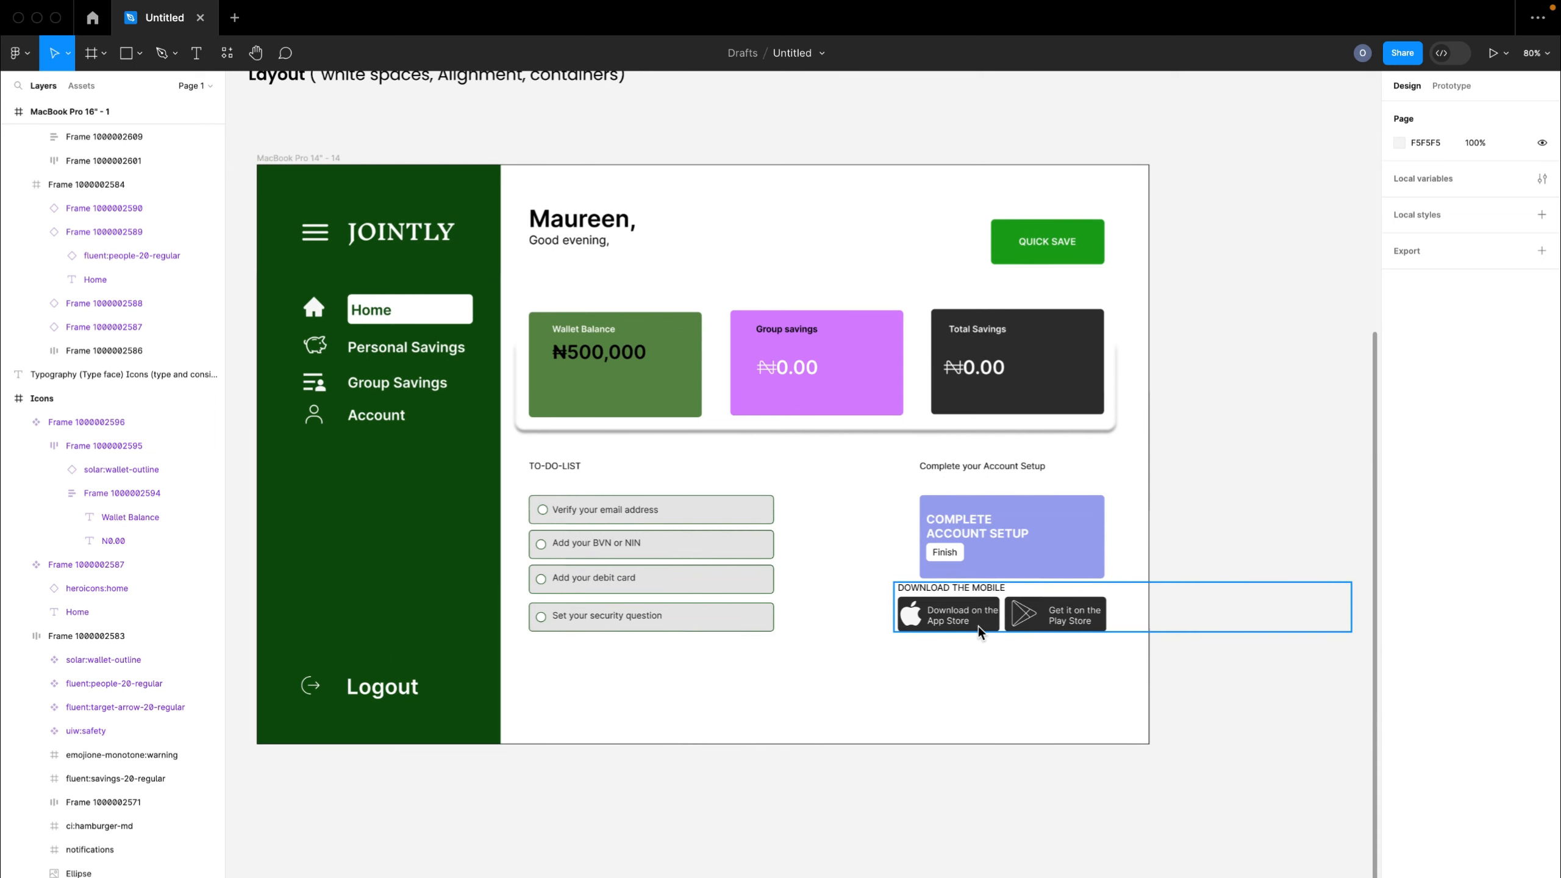
scroll(922, 609, "left", 1)
scroll(921, 609, "up", 1)
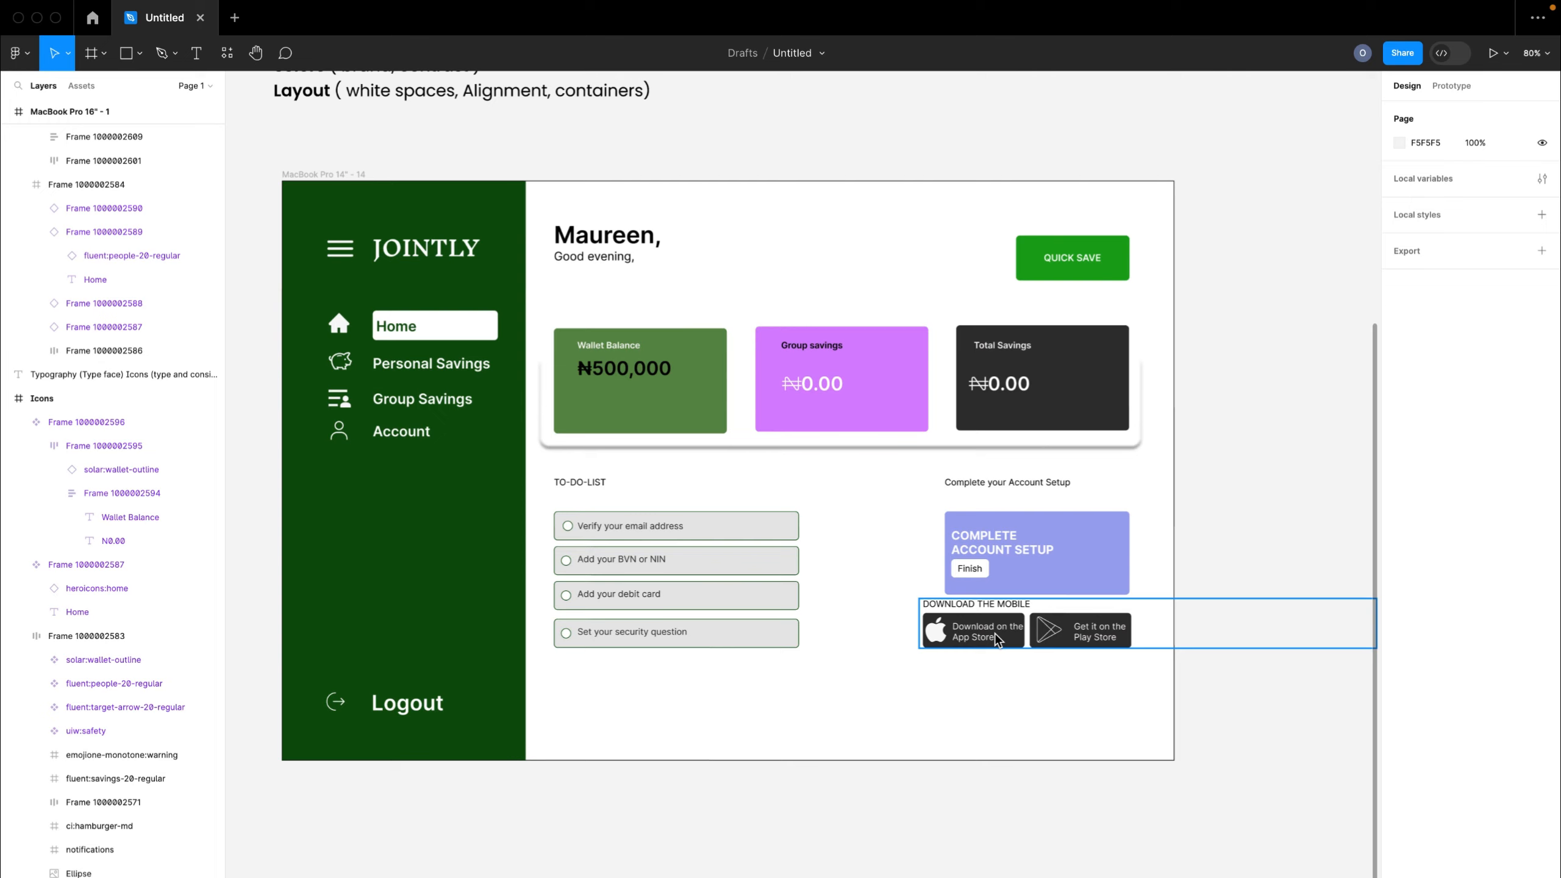
scroll(995, 633, "down", 5)
scroll(993, 633, "right", 10)
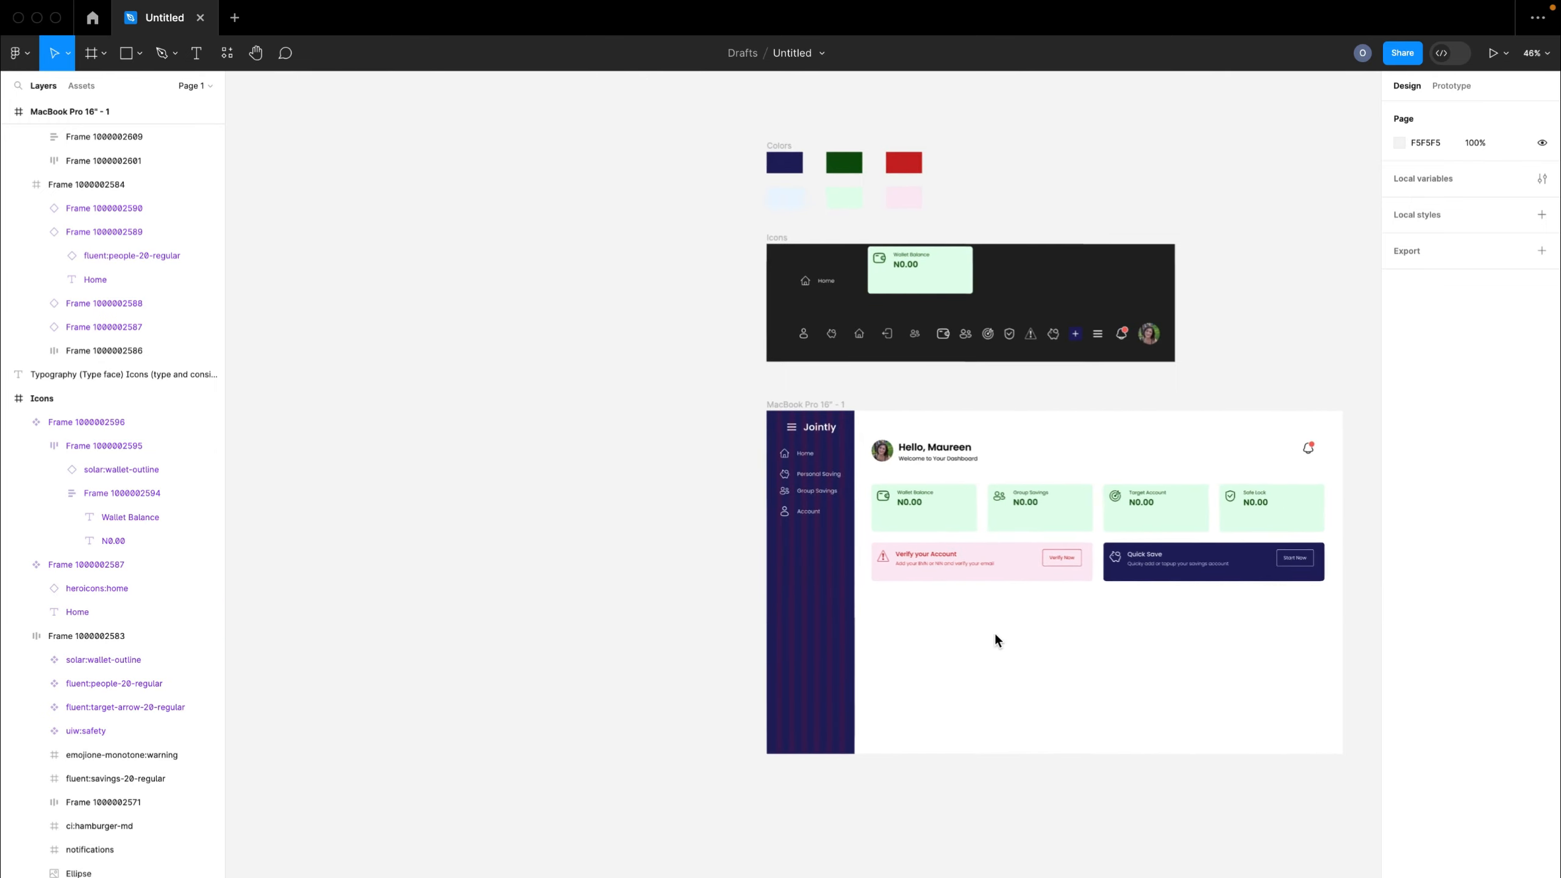
- Paste the pale blue Jointly app download card into the dashboard's content area, 644 wide at X 50, Y 801
scroll(993, 633, "right", 3)
left_click(628, 416)
scroll(628, 417, "right", 1)
scroll(628, 417, "down", 1)
scroll(628, 416, "up", 1)
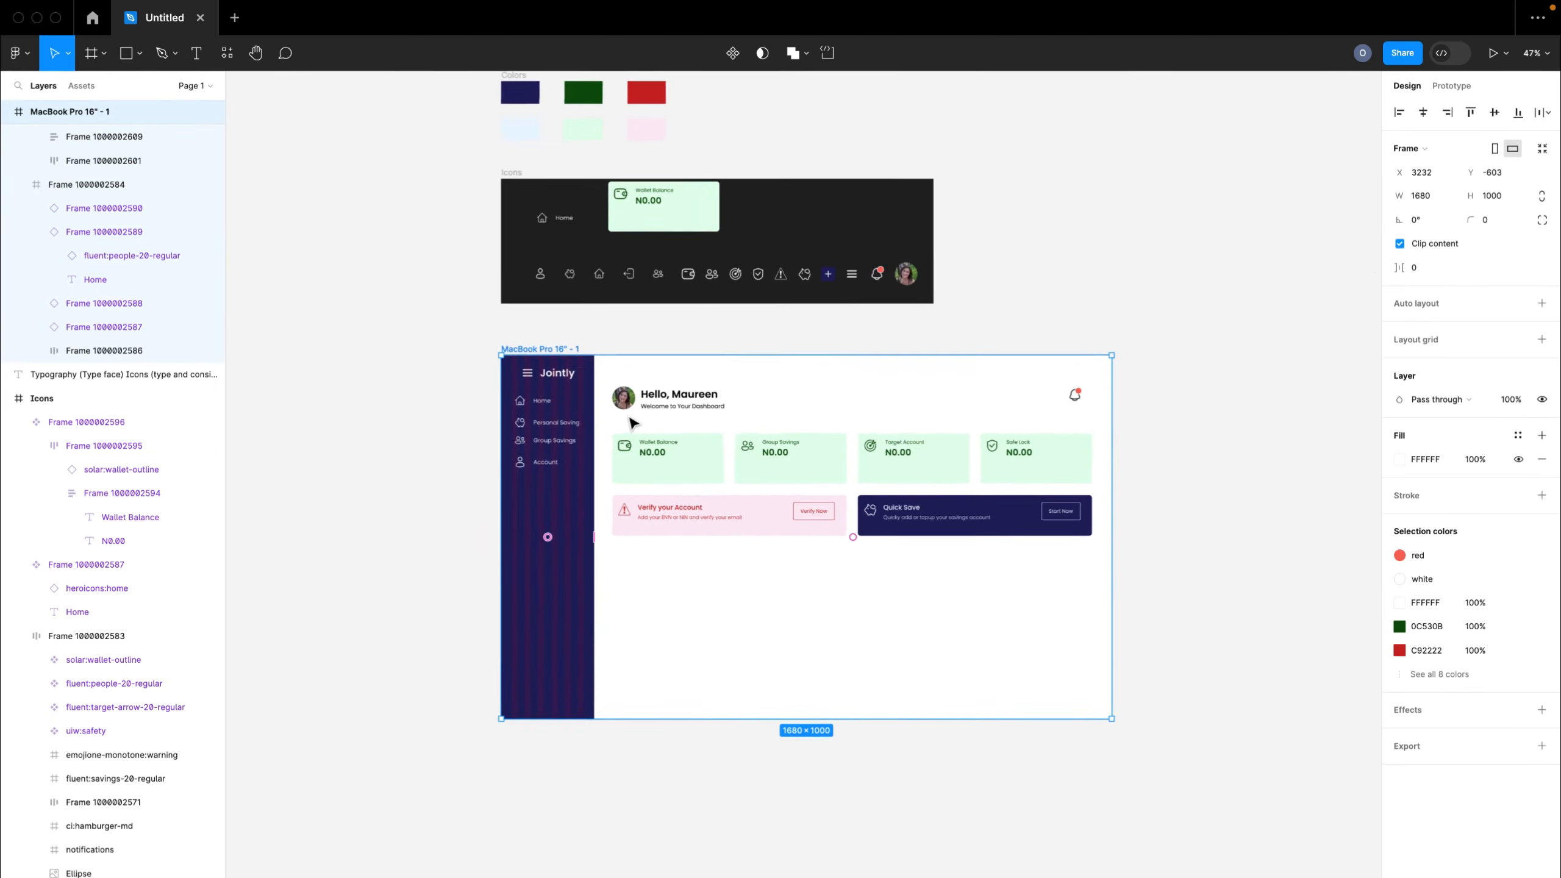
scroll(633, 423, "down", 2)
scroll(633, 423, "up", 4)
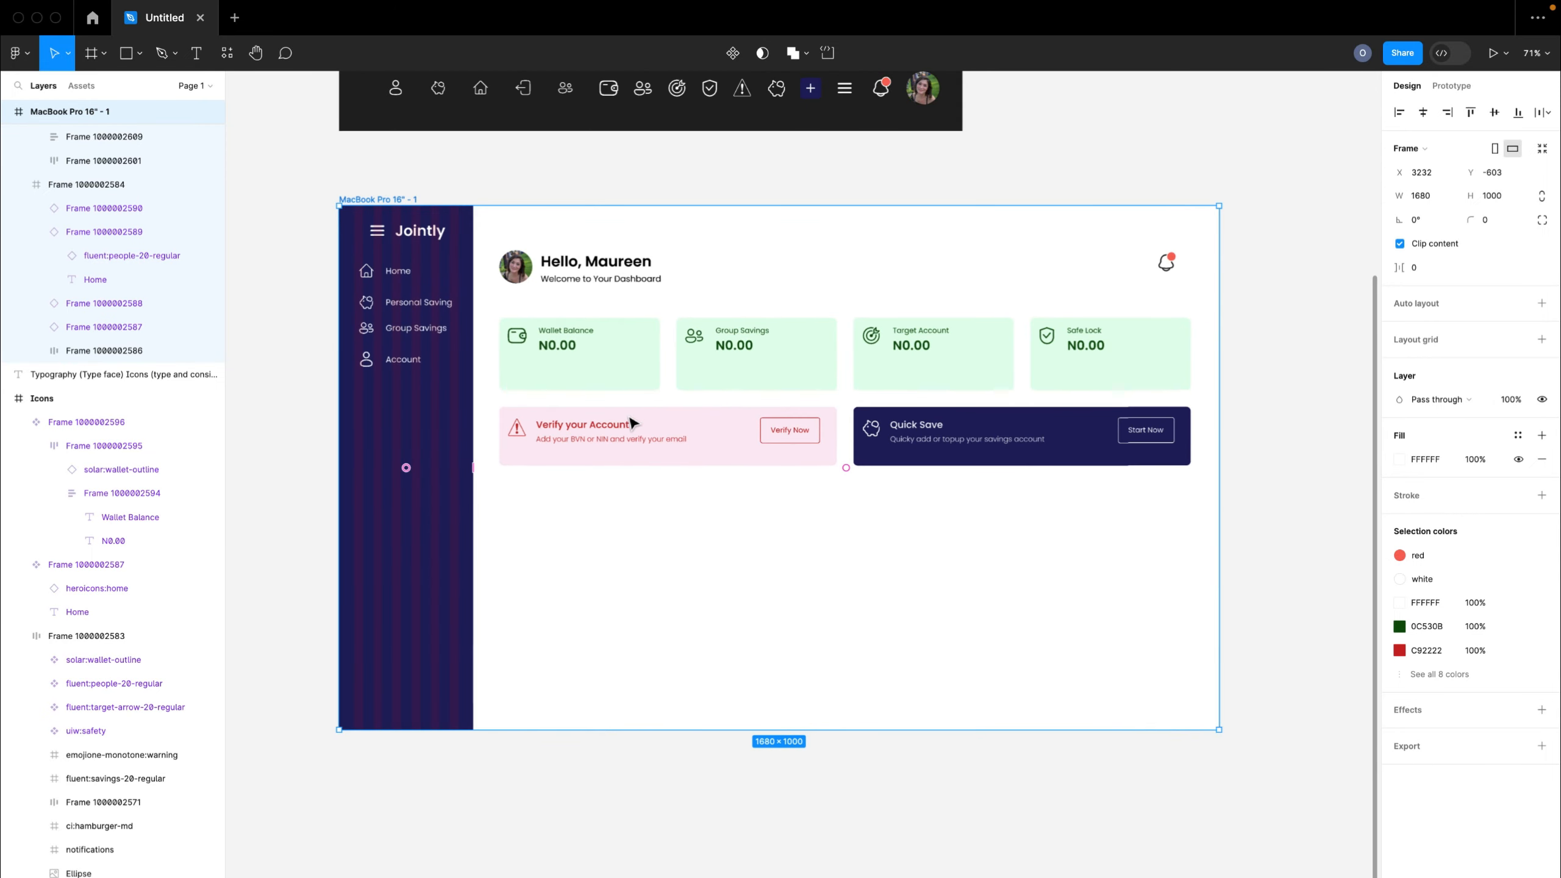
scroll(633, 423, "right", 2)
scroll(633, 423, "down", 1)
scroll(633, 423, "left", 2)
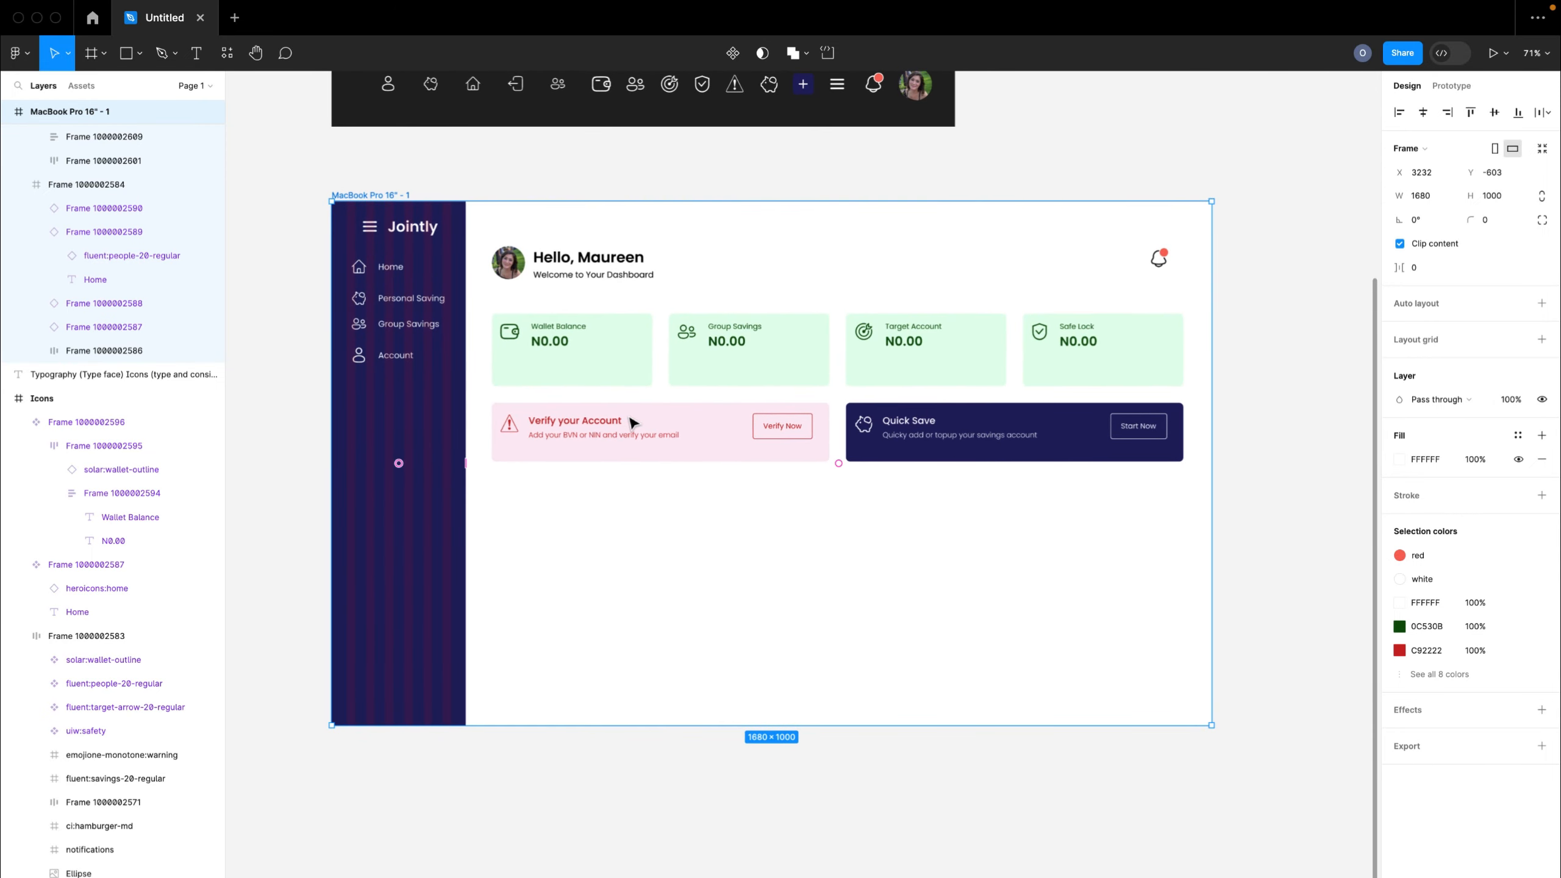
key("ctrl+v")
left_click_drag(613, 429, 807, 627)
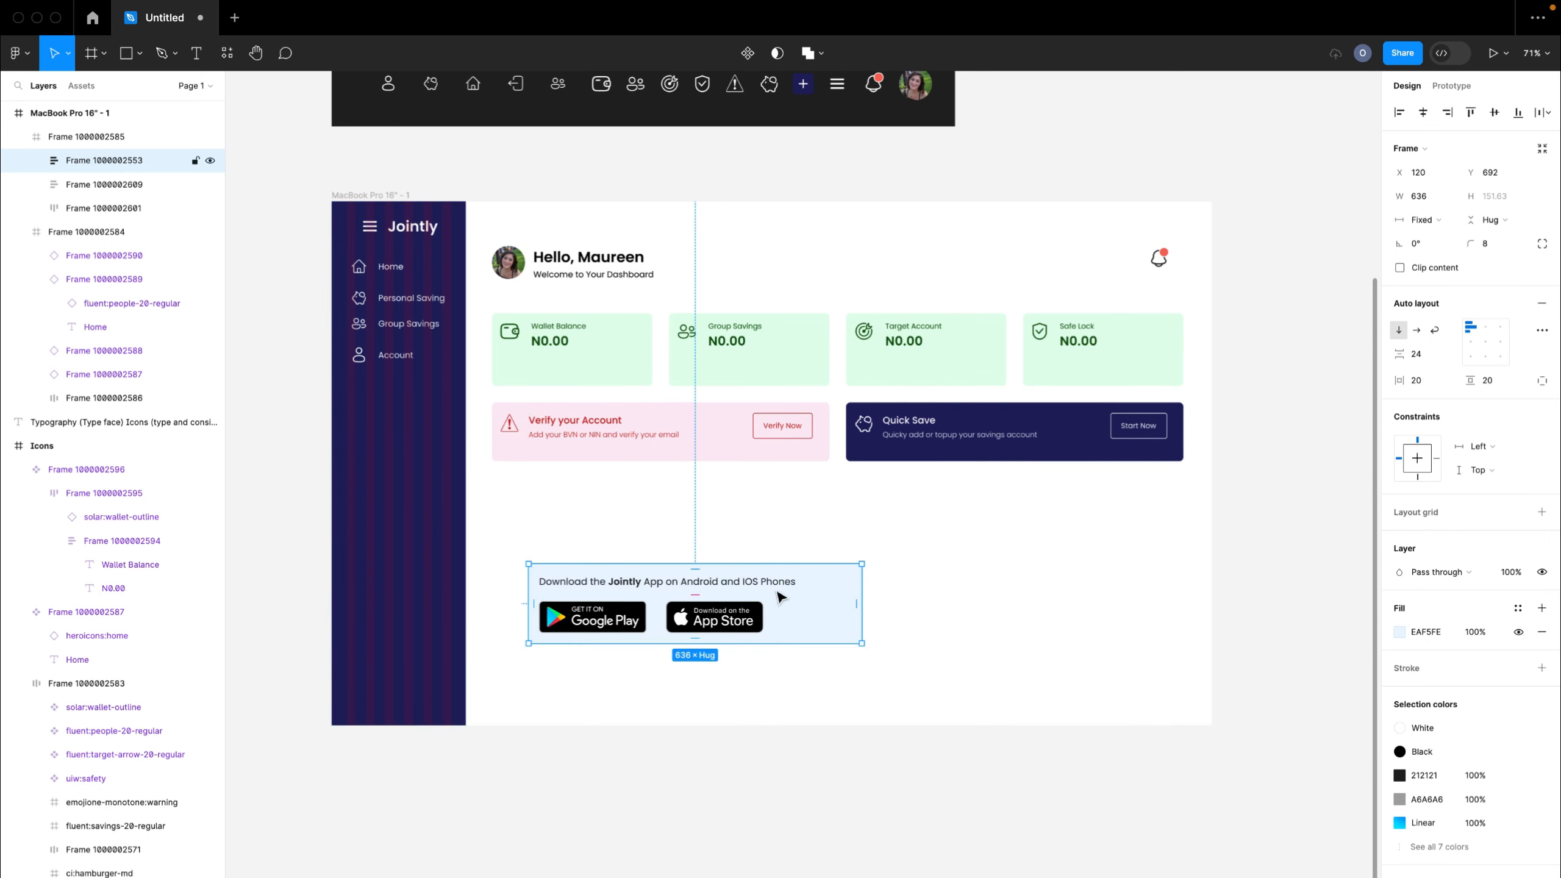
left_click_drag(807, 617, 831, 639)
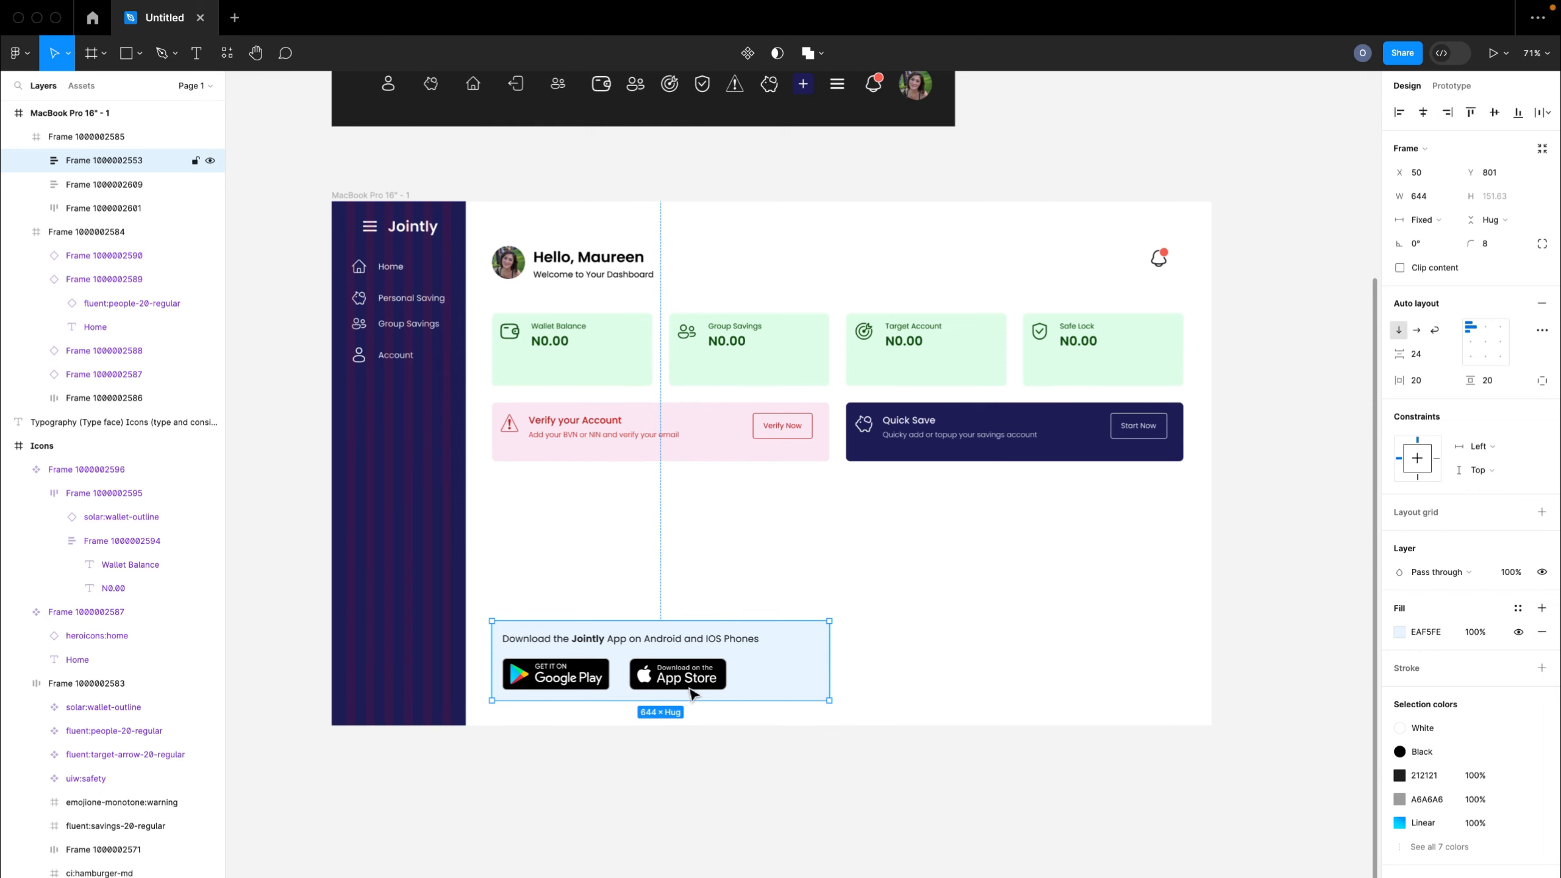
- Examine the original dashboard's to-do list items, including the debit card entry
left_click(823, 588)
scroll(823, 588, "left", 20)
scroll(823, 588, "up", 3)
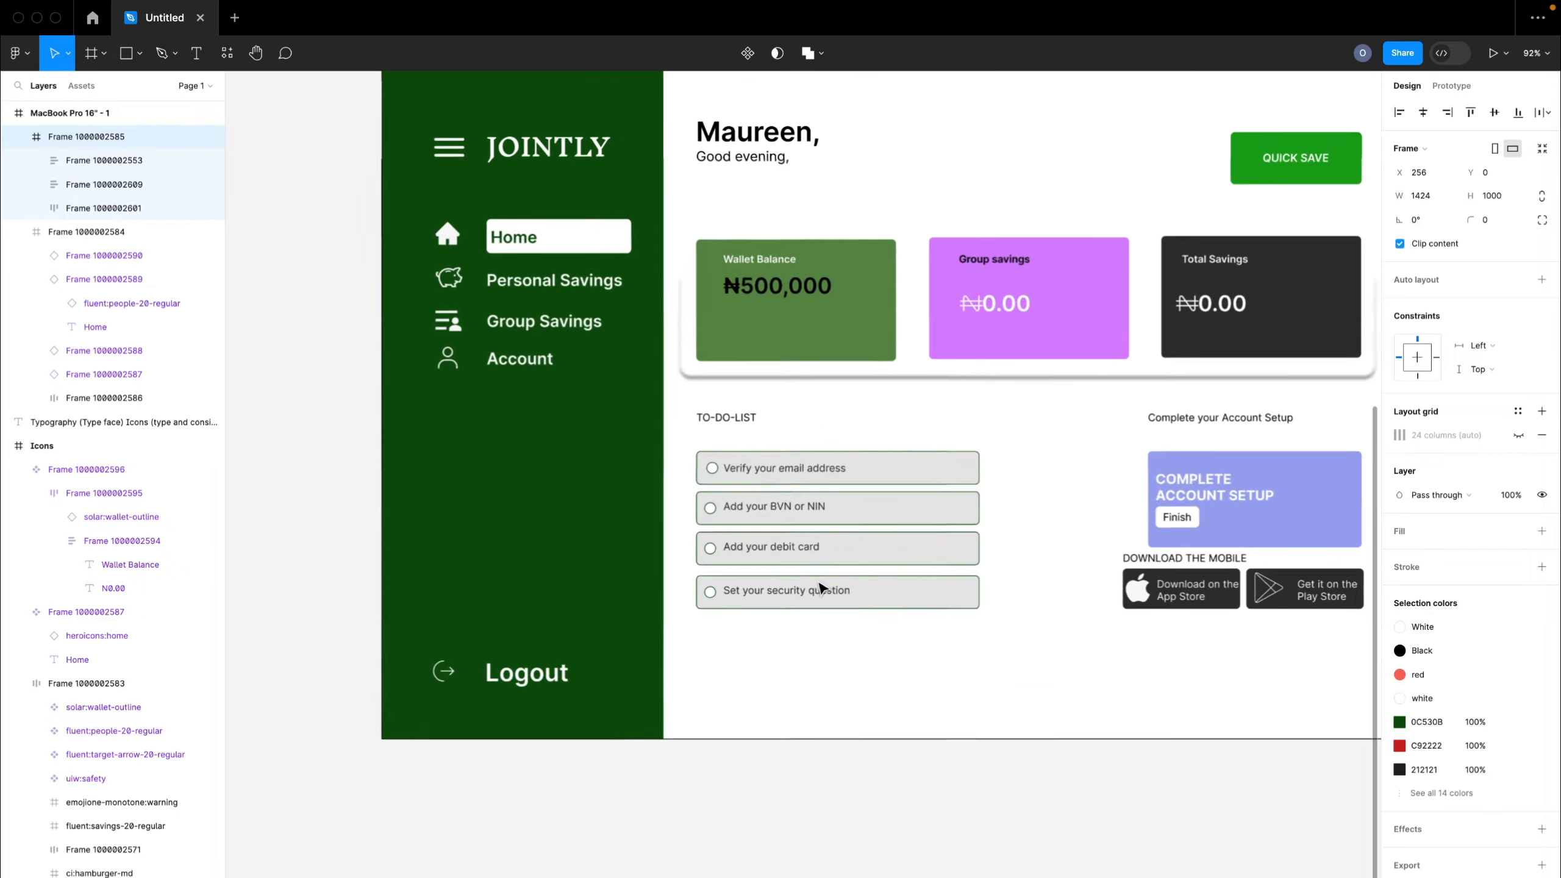
scroll(823, 589, "up", 1)
double_click(826, 546)
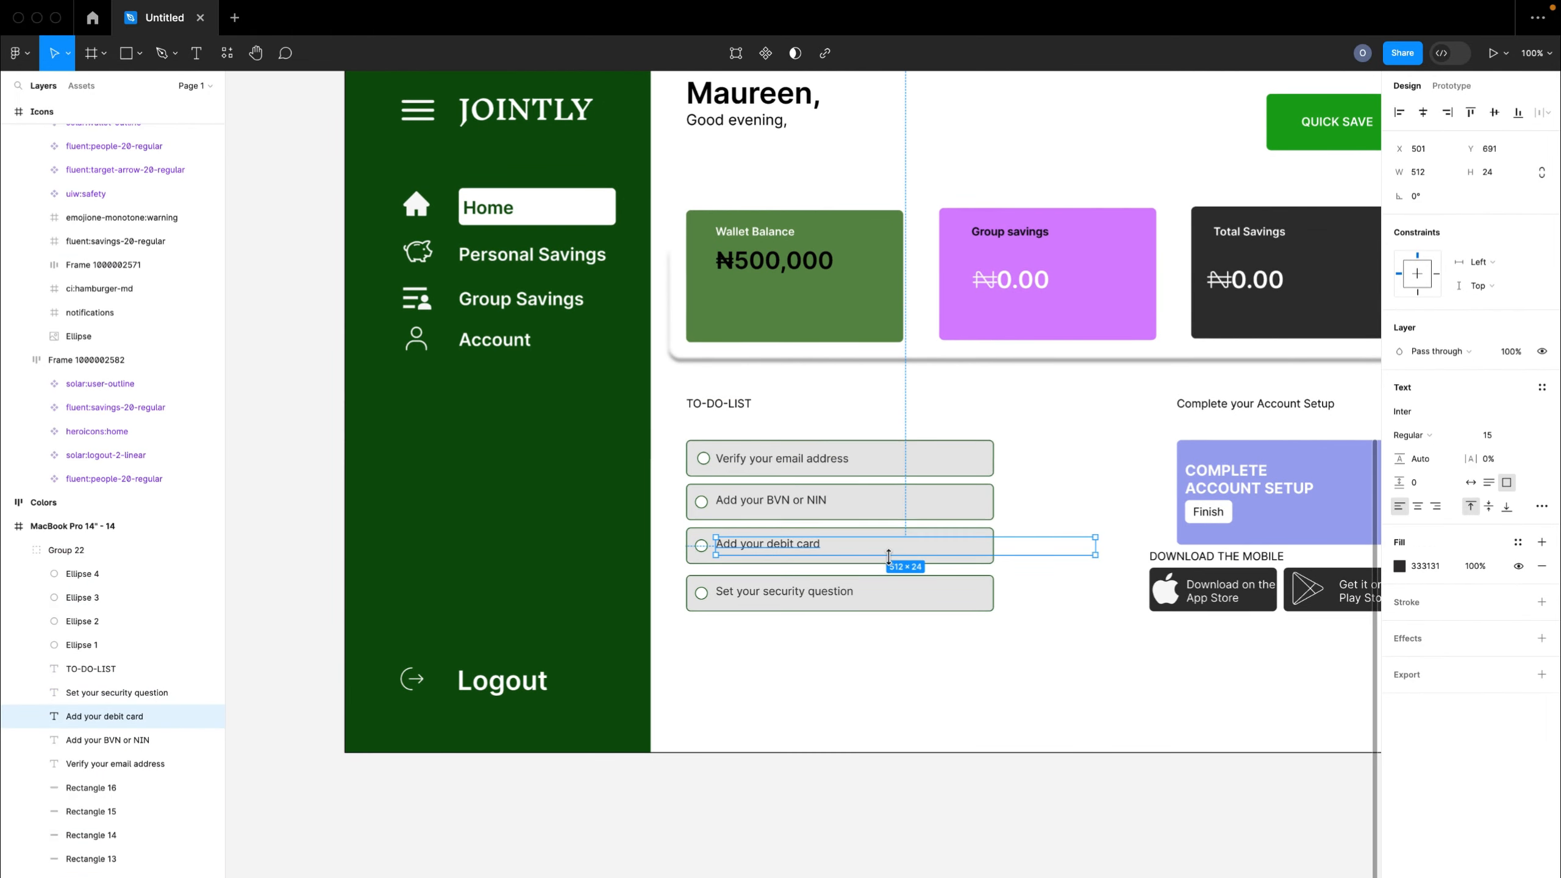
scroll(889, 557, "down", 5)
scroll(890, 560, "right", 15)
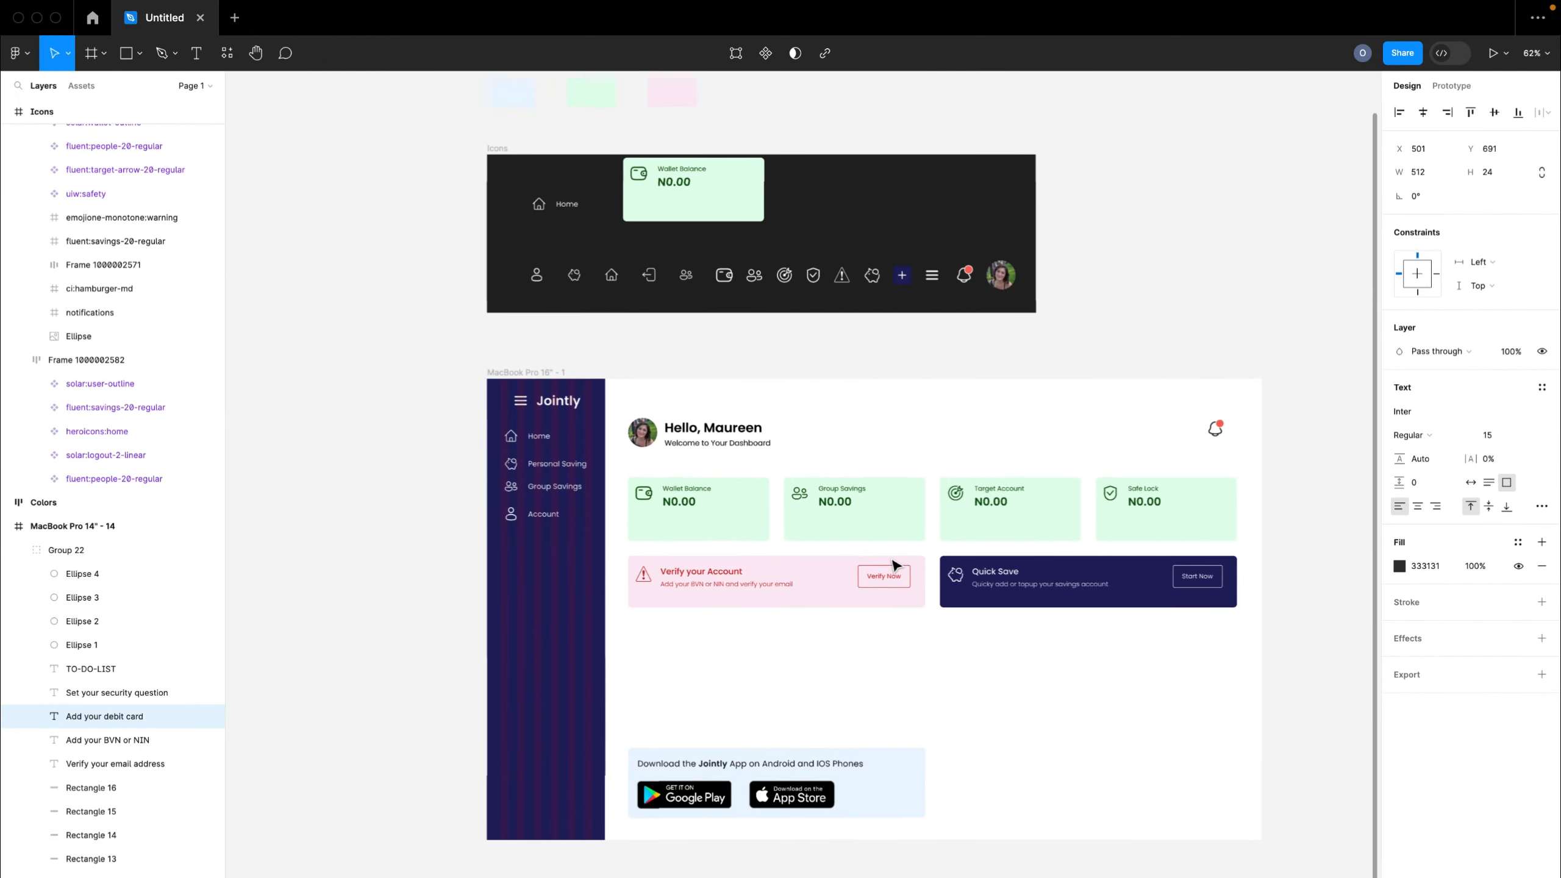
- Move the app download card down to Y 827, keeping it aligned with the red banner
scroll(842, 702, "up", 2)
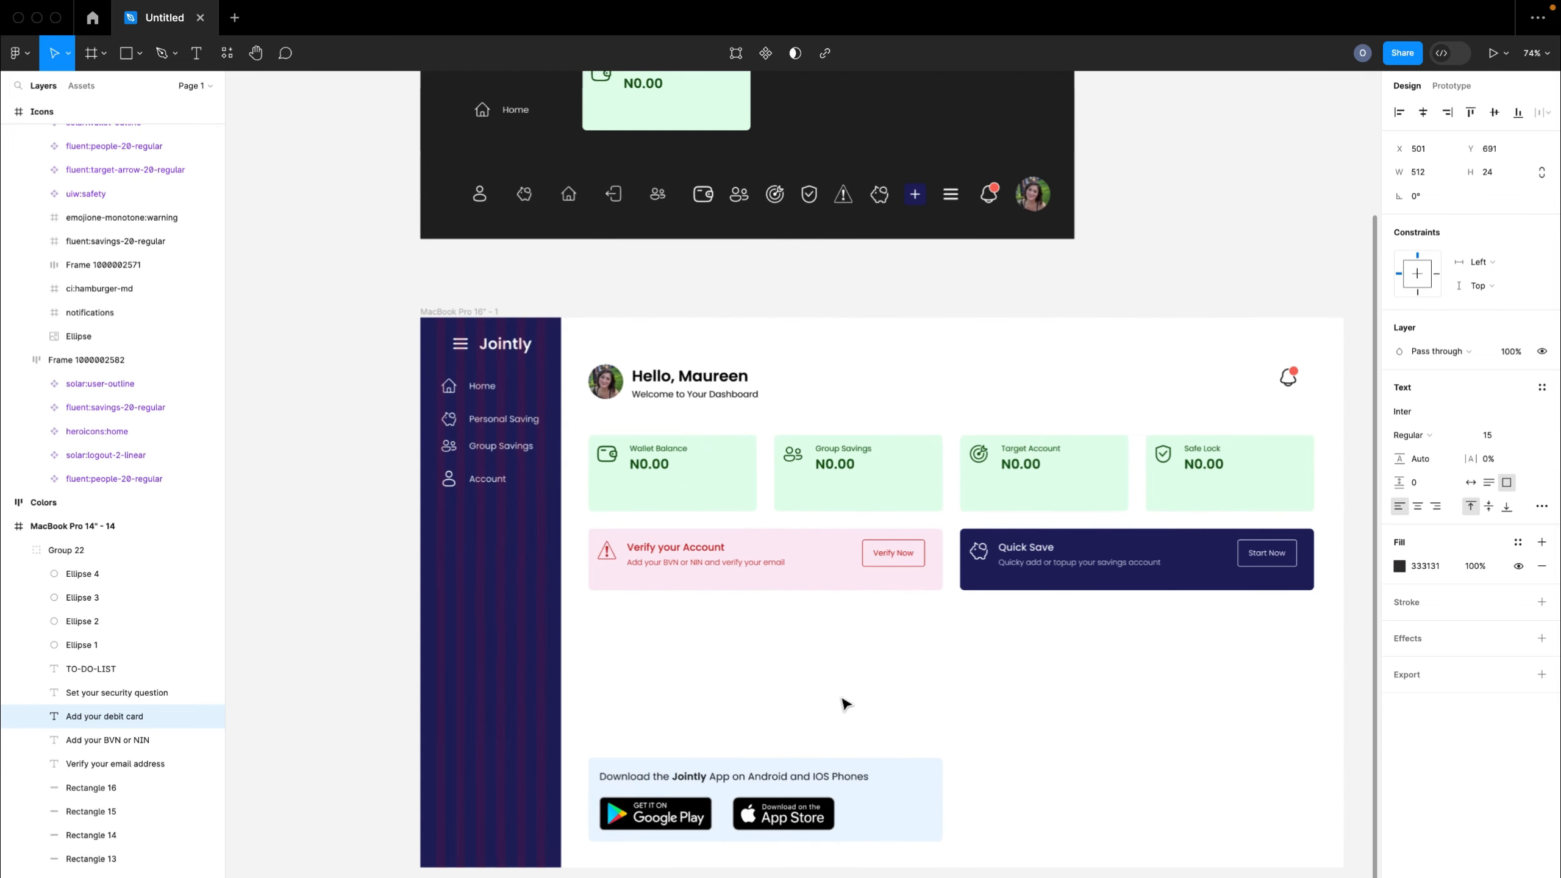
left_click(842, 589)
left_click(851, 809)
left_click_drag(862, 808, 861, 822)
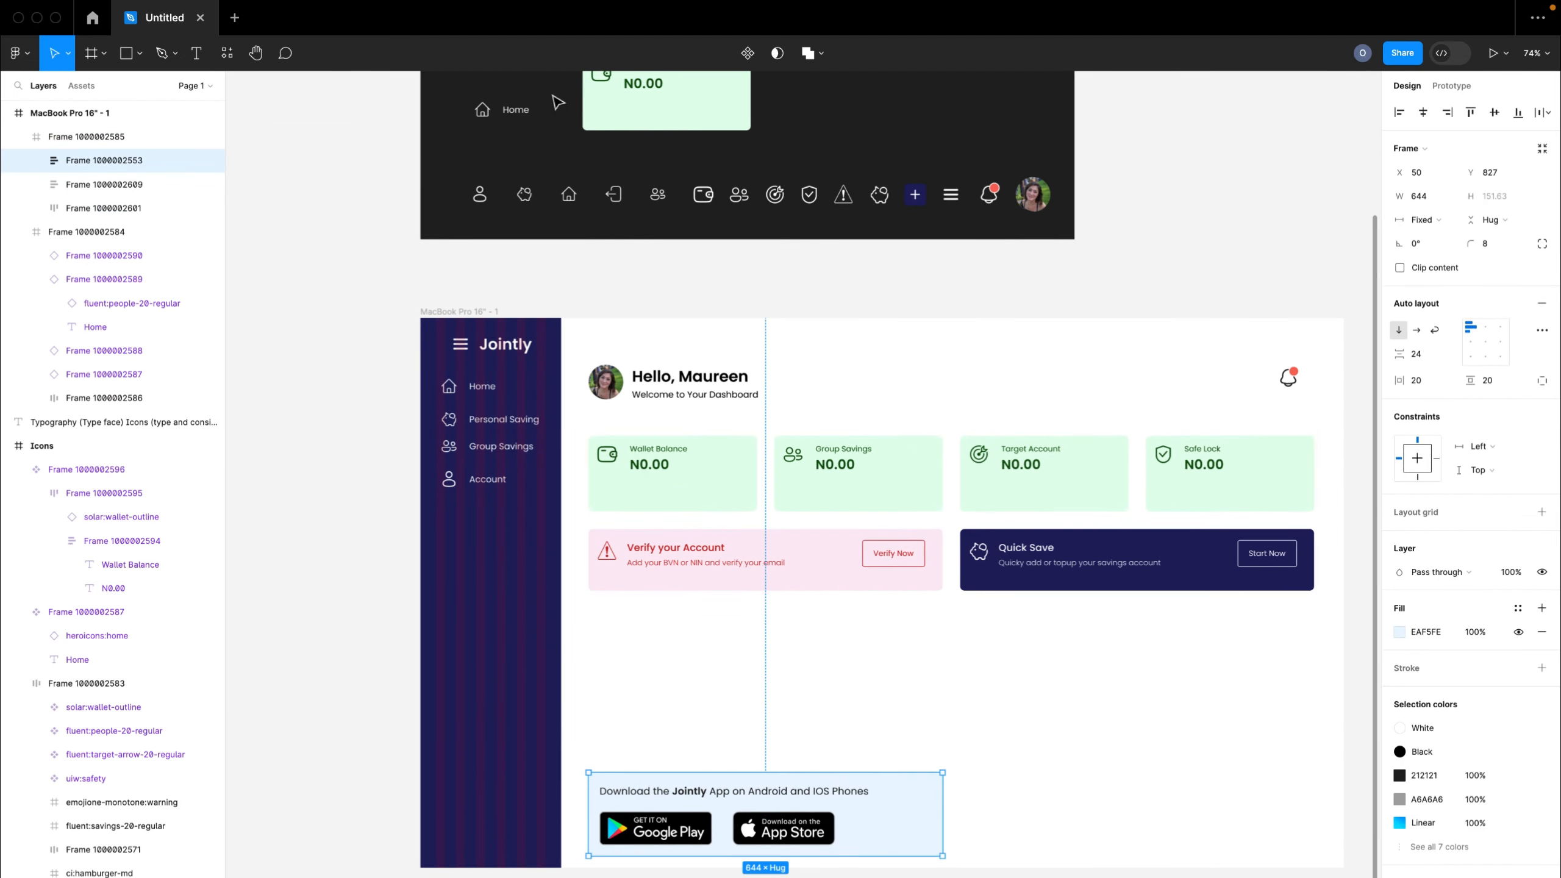
- Draw a 644 × 283 frame between the red banner and the app download card, with its left edge at X 50
left_click(87, 59)
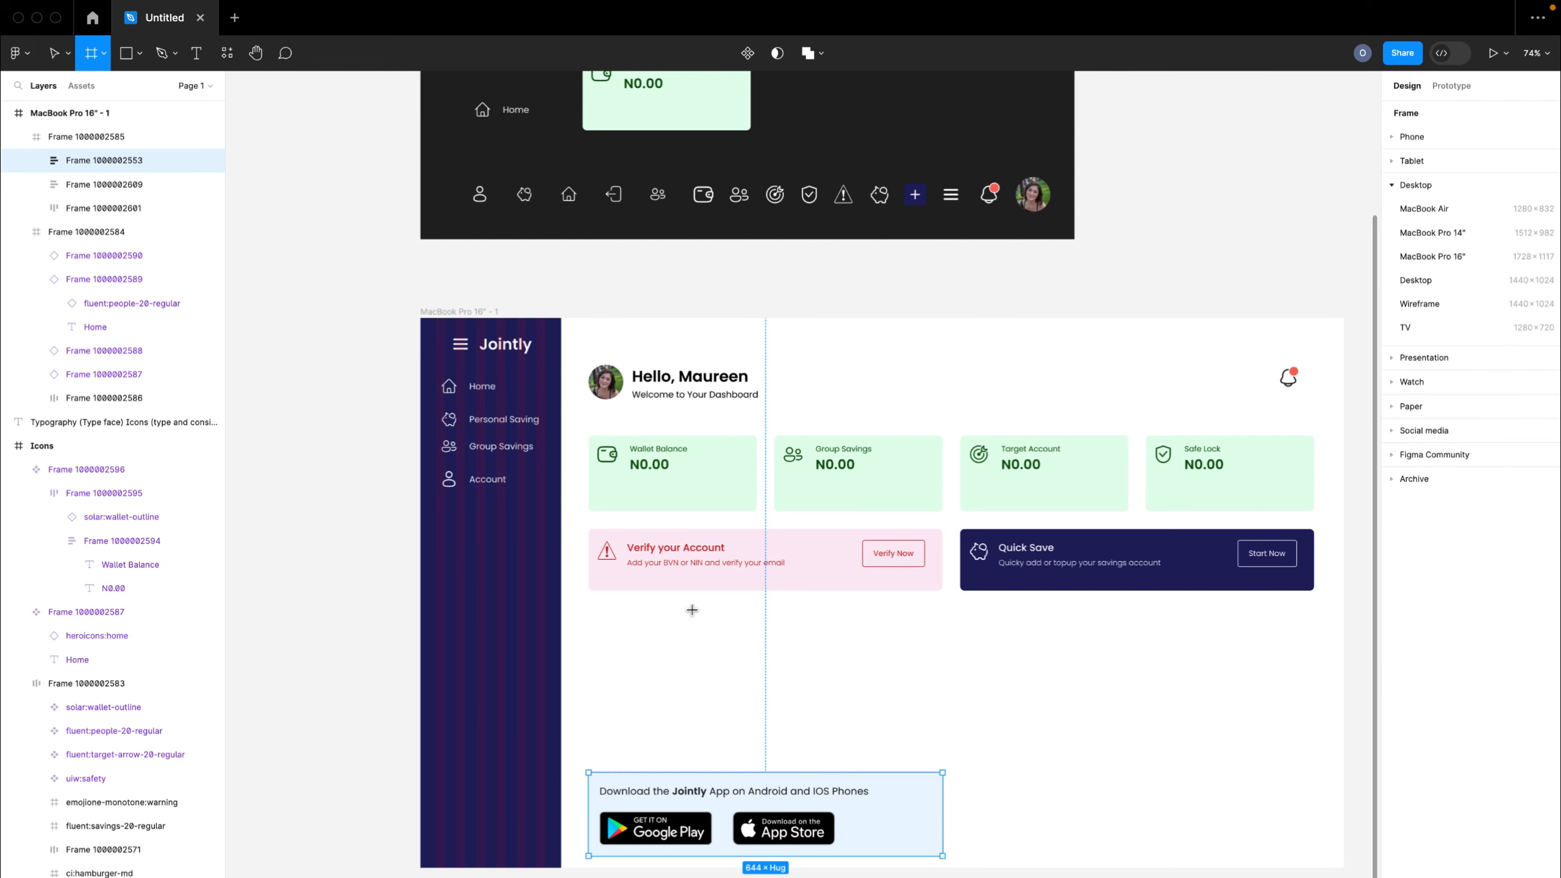
left_click_drag(596, 603, 941, 758)
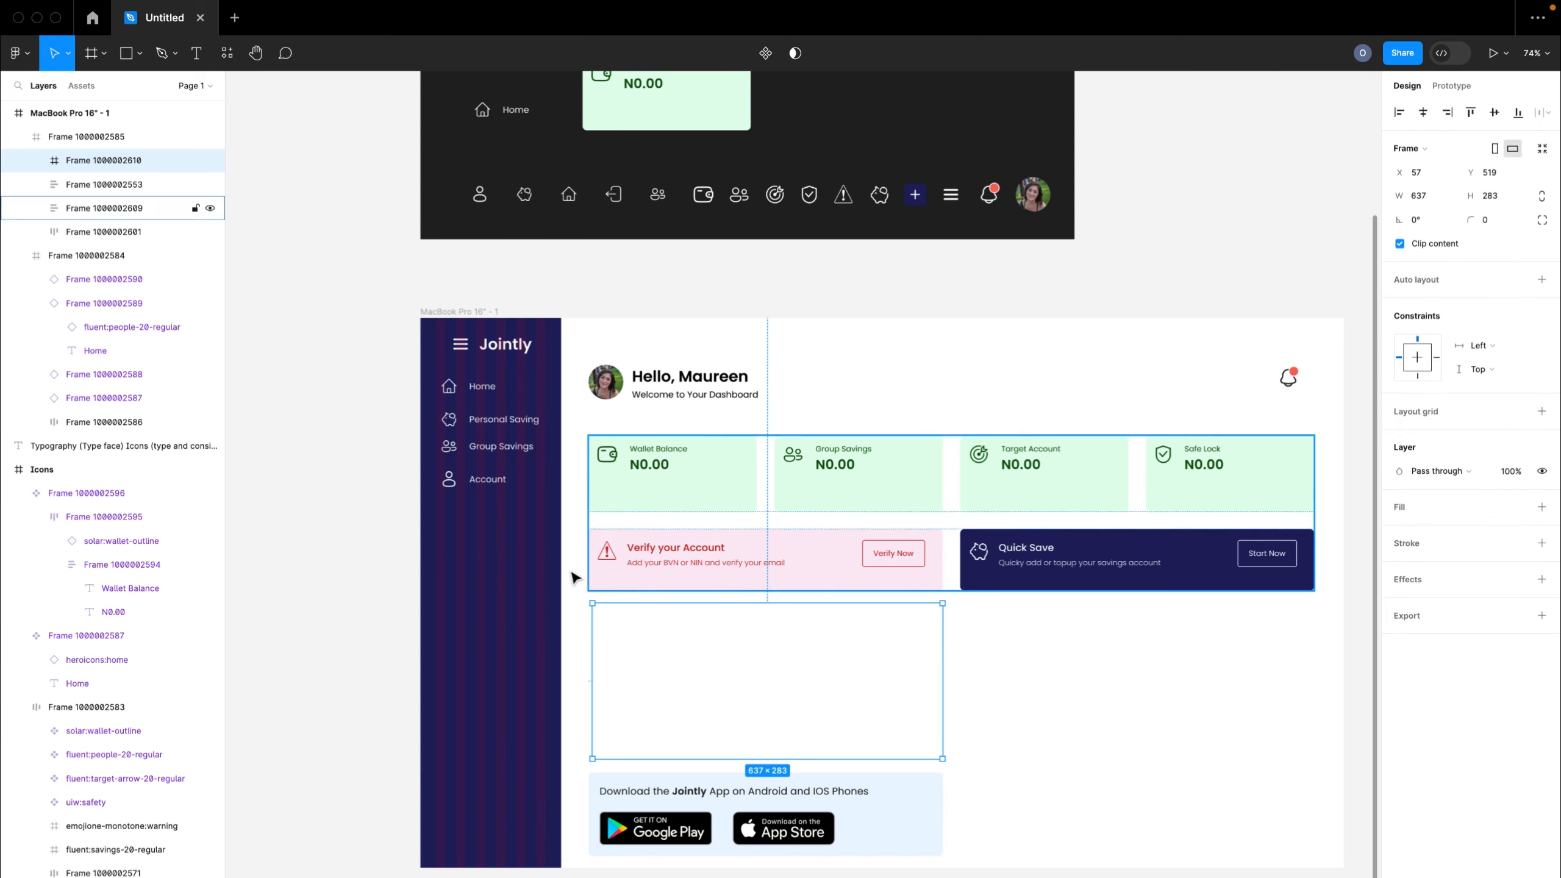
scroll(596, 600, "up", 5)
mouse_move(586, 653)
left_mouse_down()
mouse_move(632, 647)
mouse_move(578, 645)
left_mouse_up()
scroll(577, 646, "down", 6)
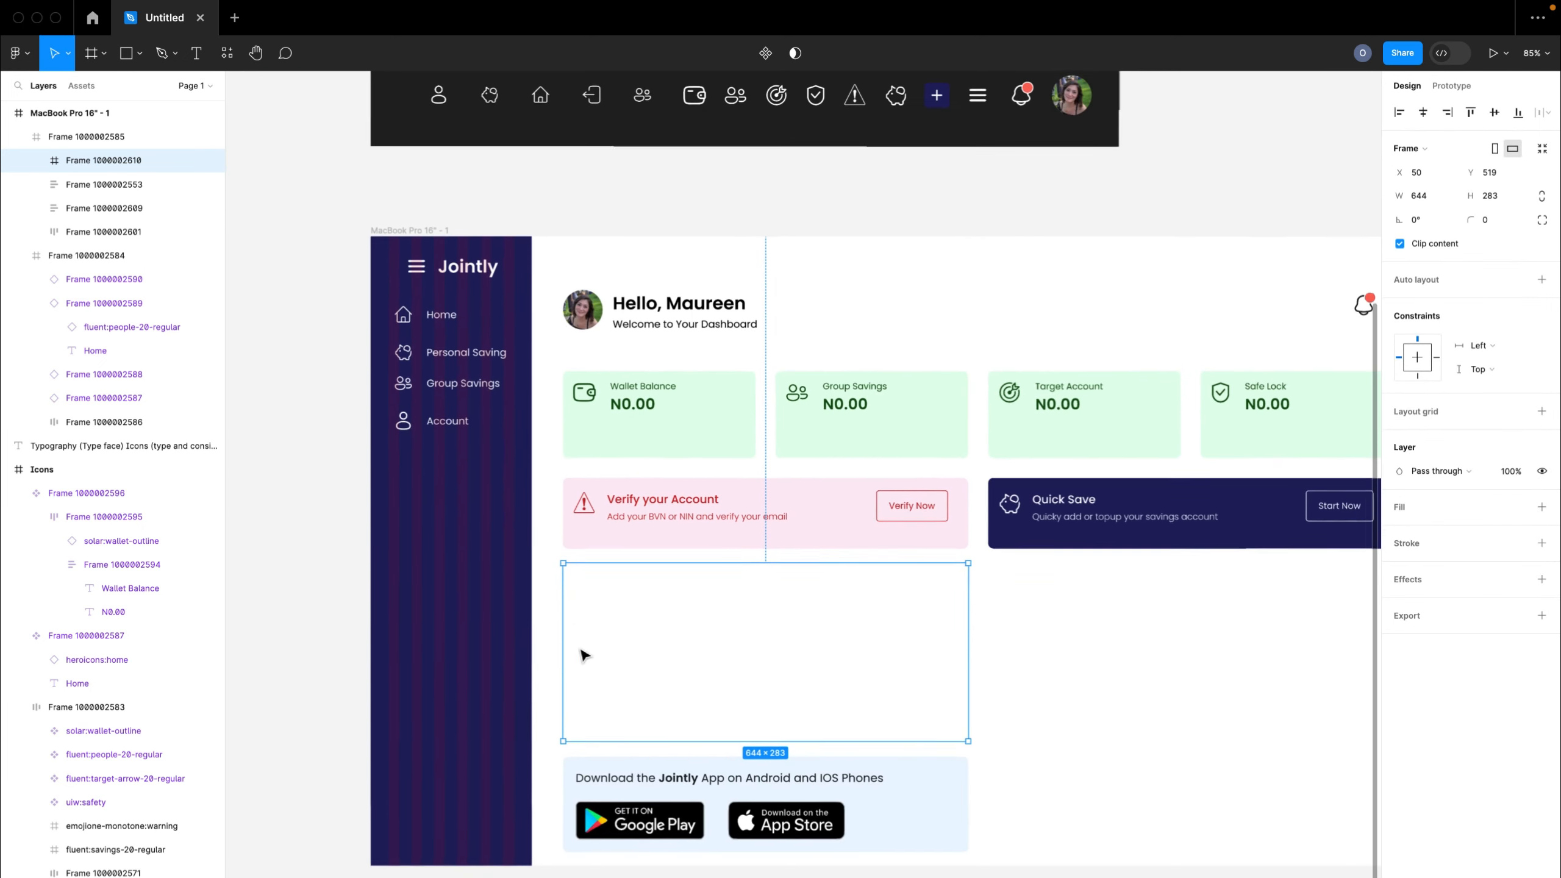
- Give the new frame a corner radius of 8 and the fill EAF5FE sampled from the app download card
left_click(1490, 221)
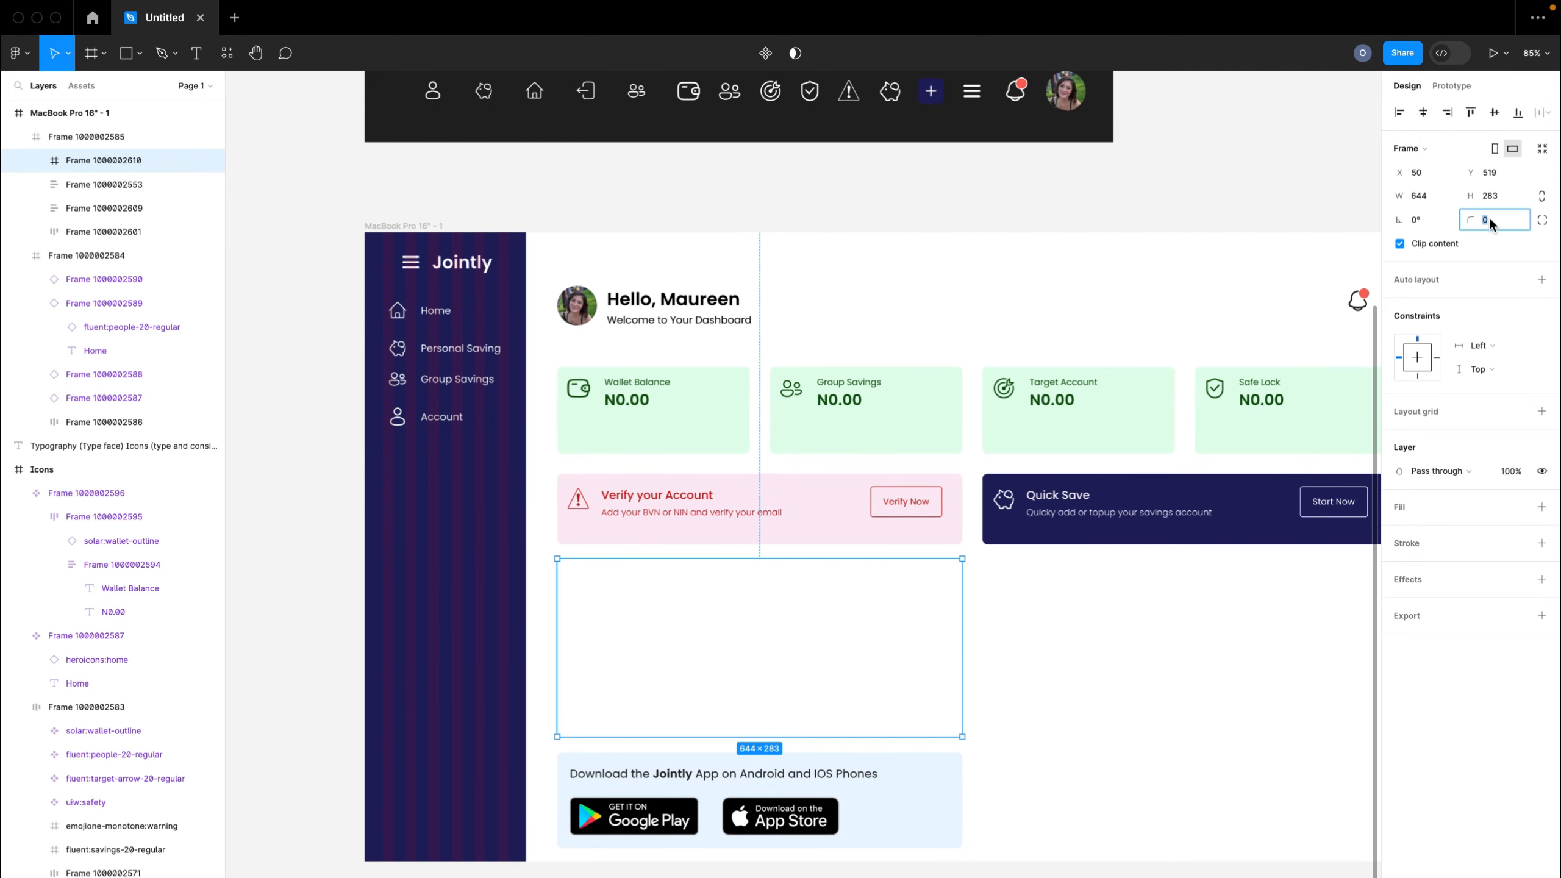
key("Return")
left_click(1540, 508)
left_click(1399, 530)
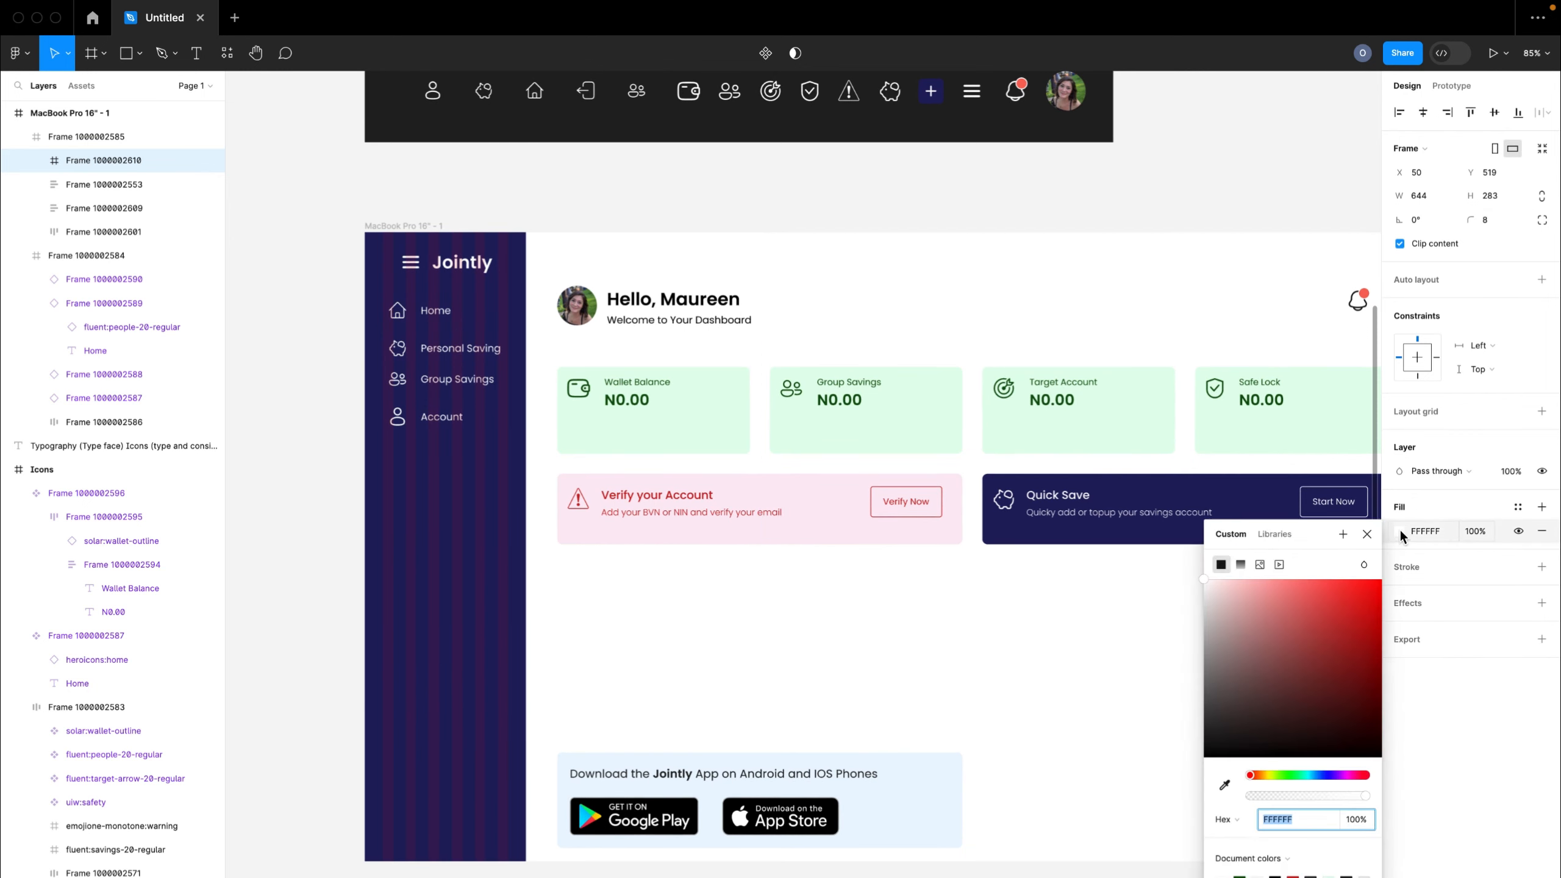
left_click(1223, 786)
left_click(915, 789)
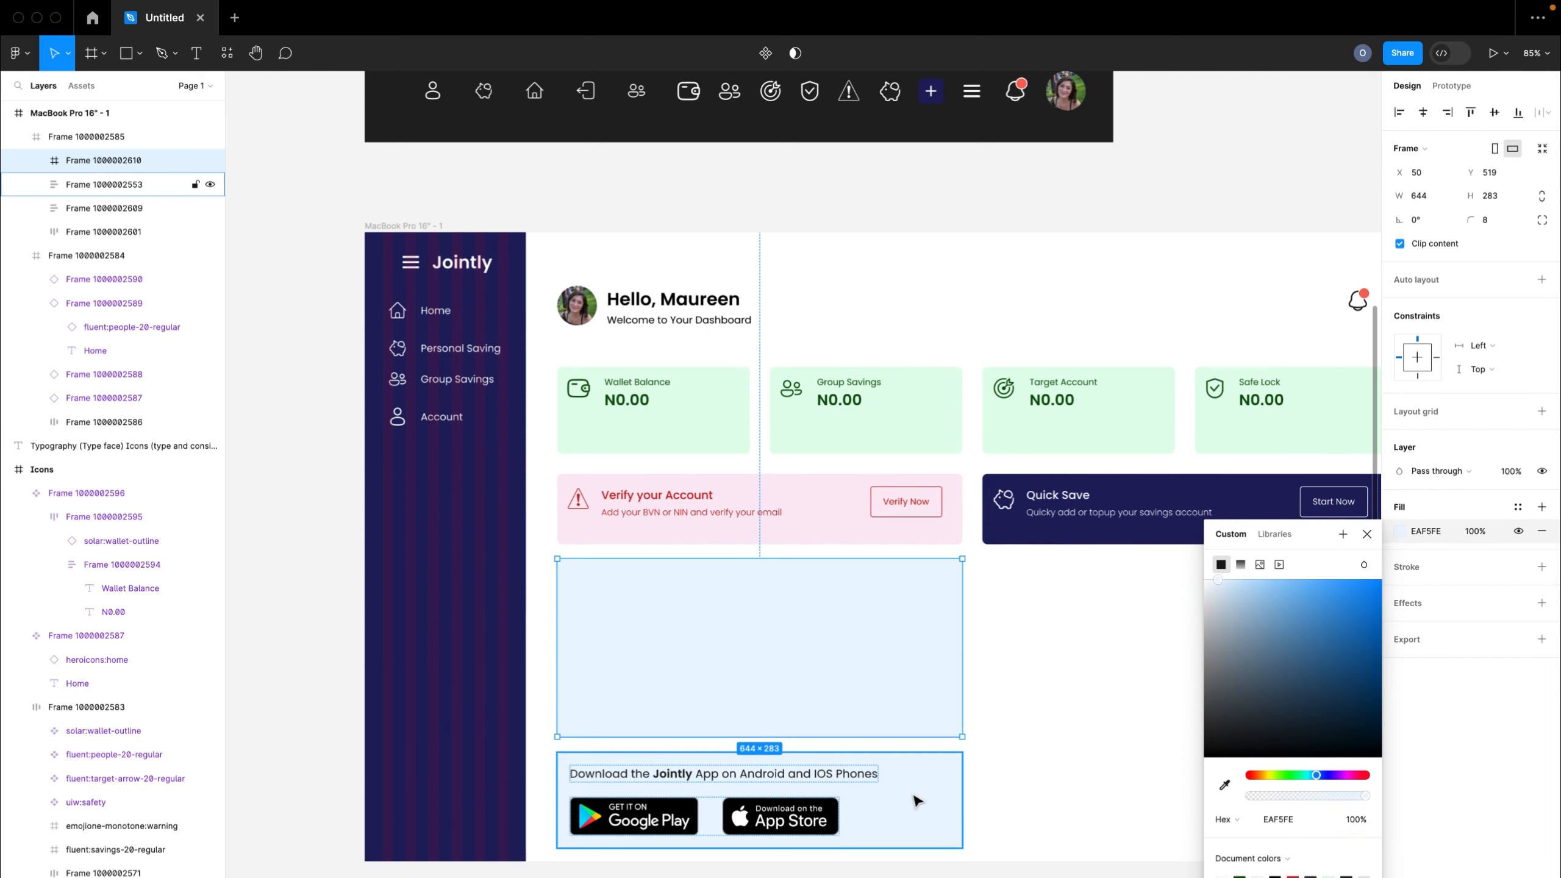
left_click(1042, 627)
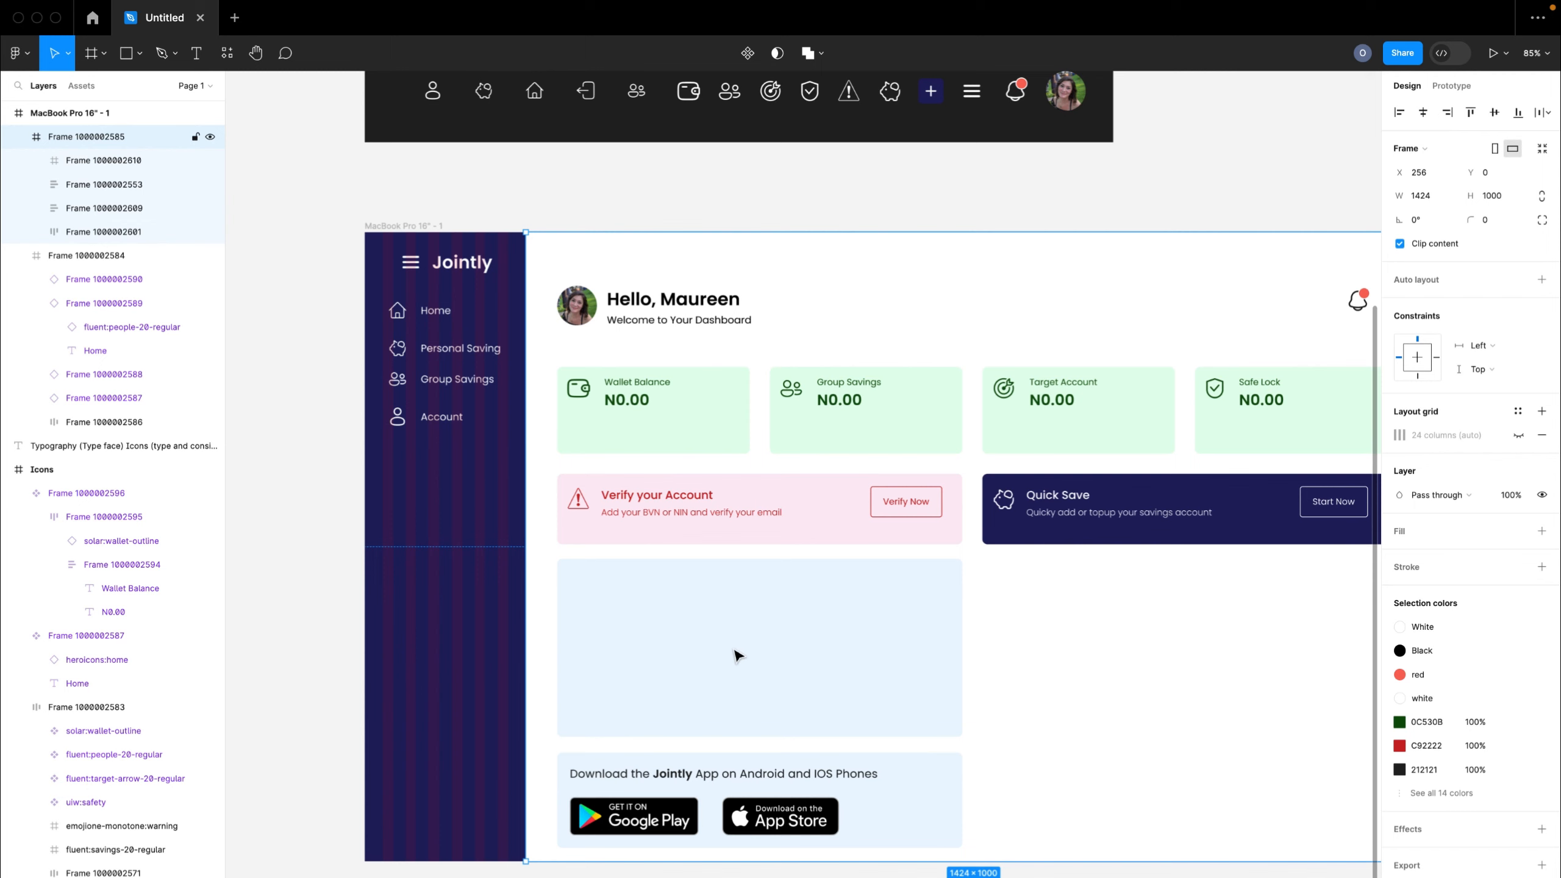
- Add the heading text "Saved Cards" in the upper-left corner of the new pale blue frame
left_click(696, 624)
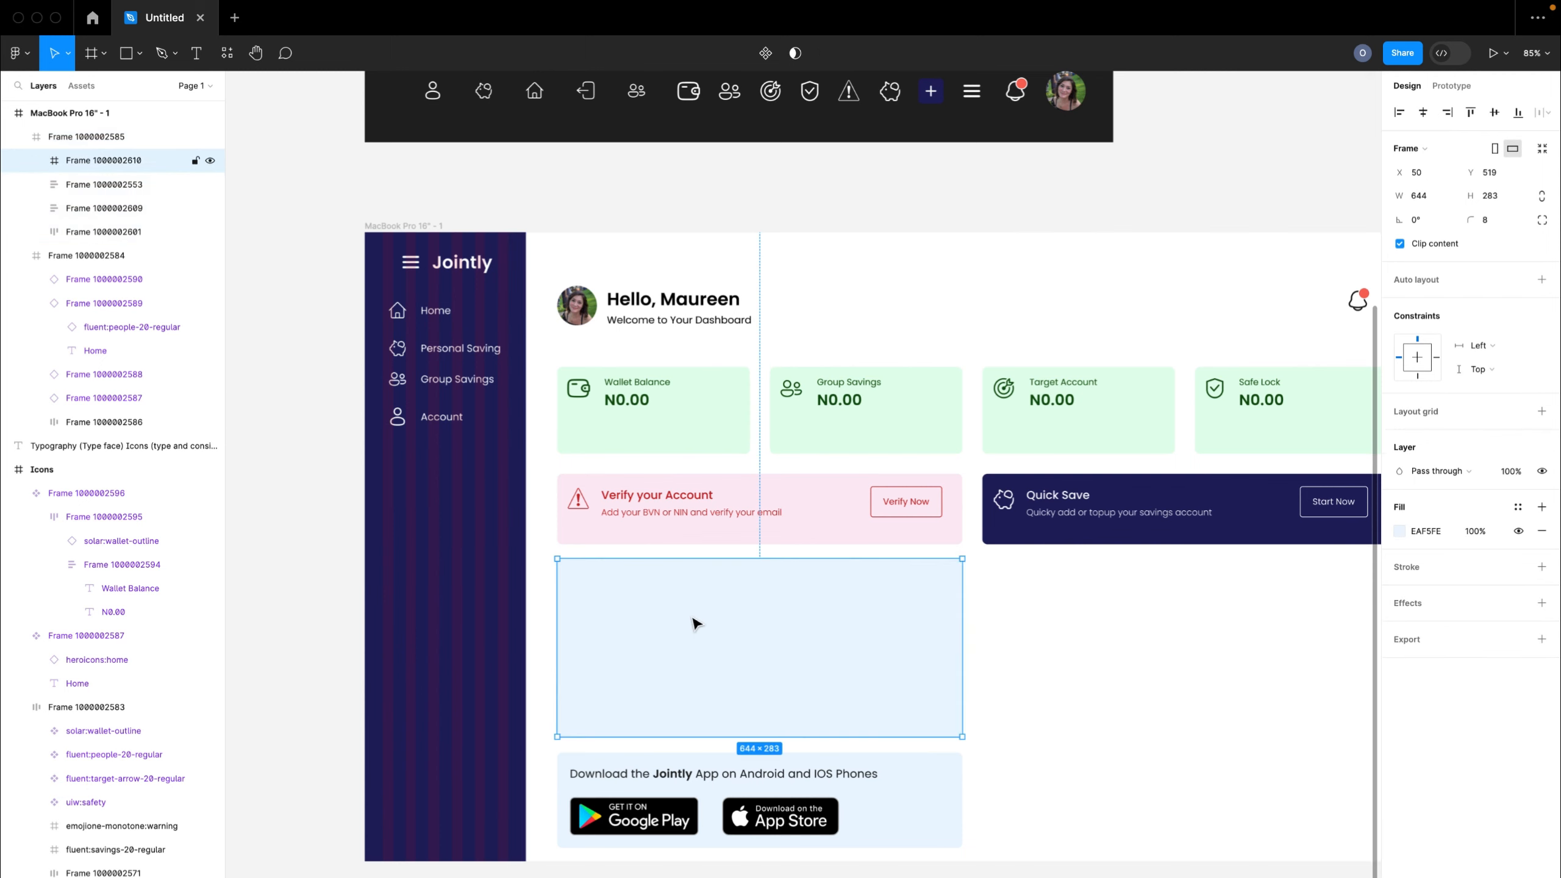
key("t")
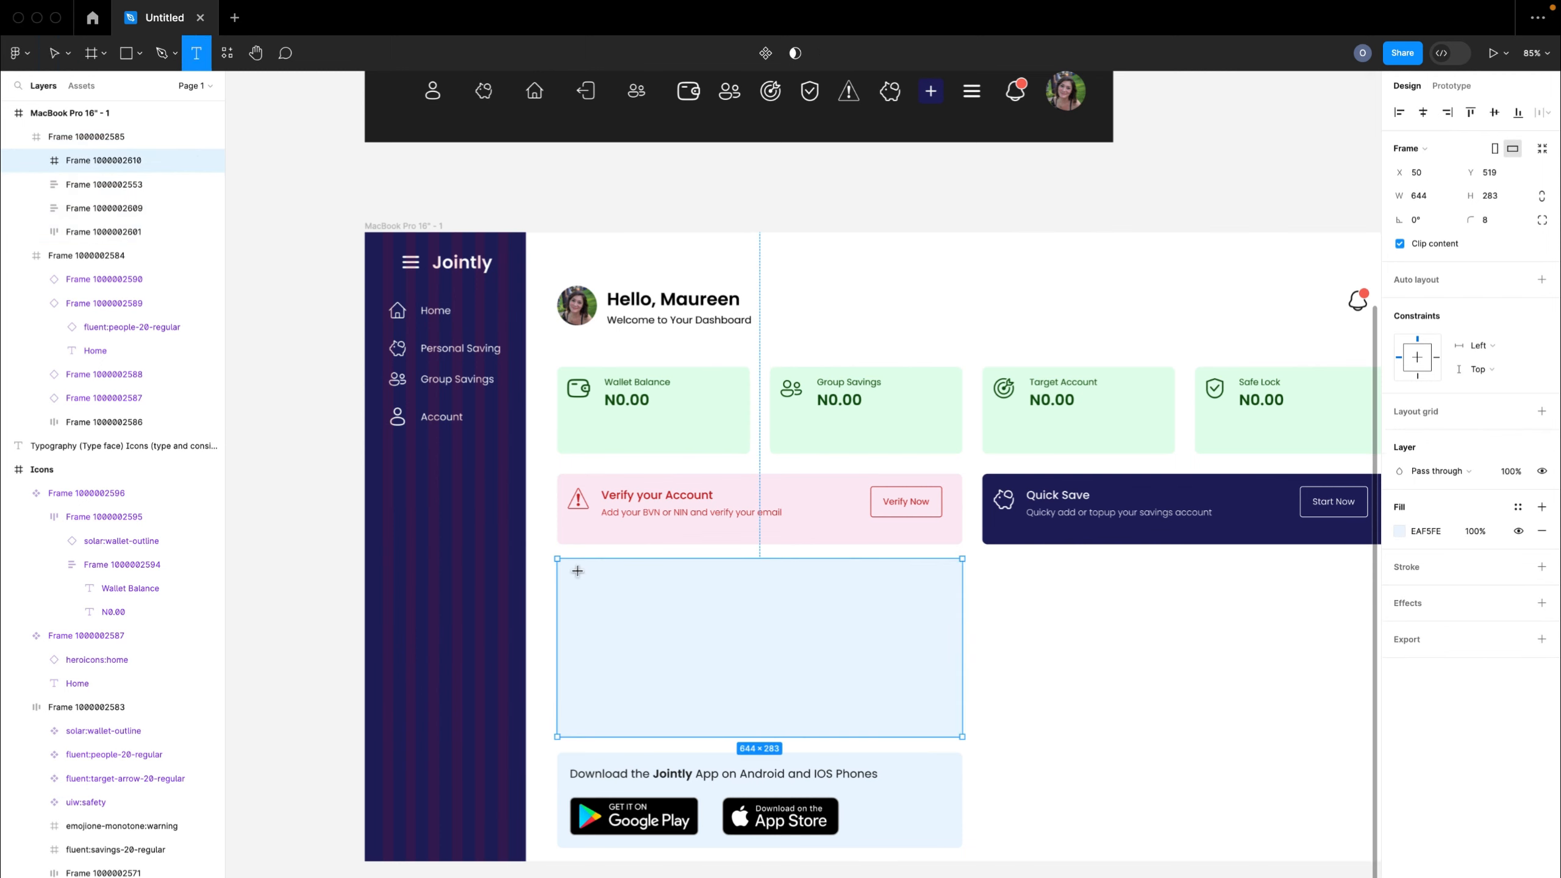
left_click(576, 571)
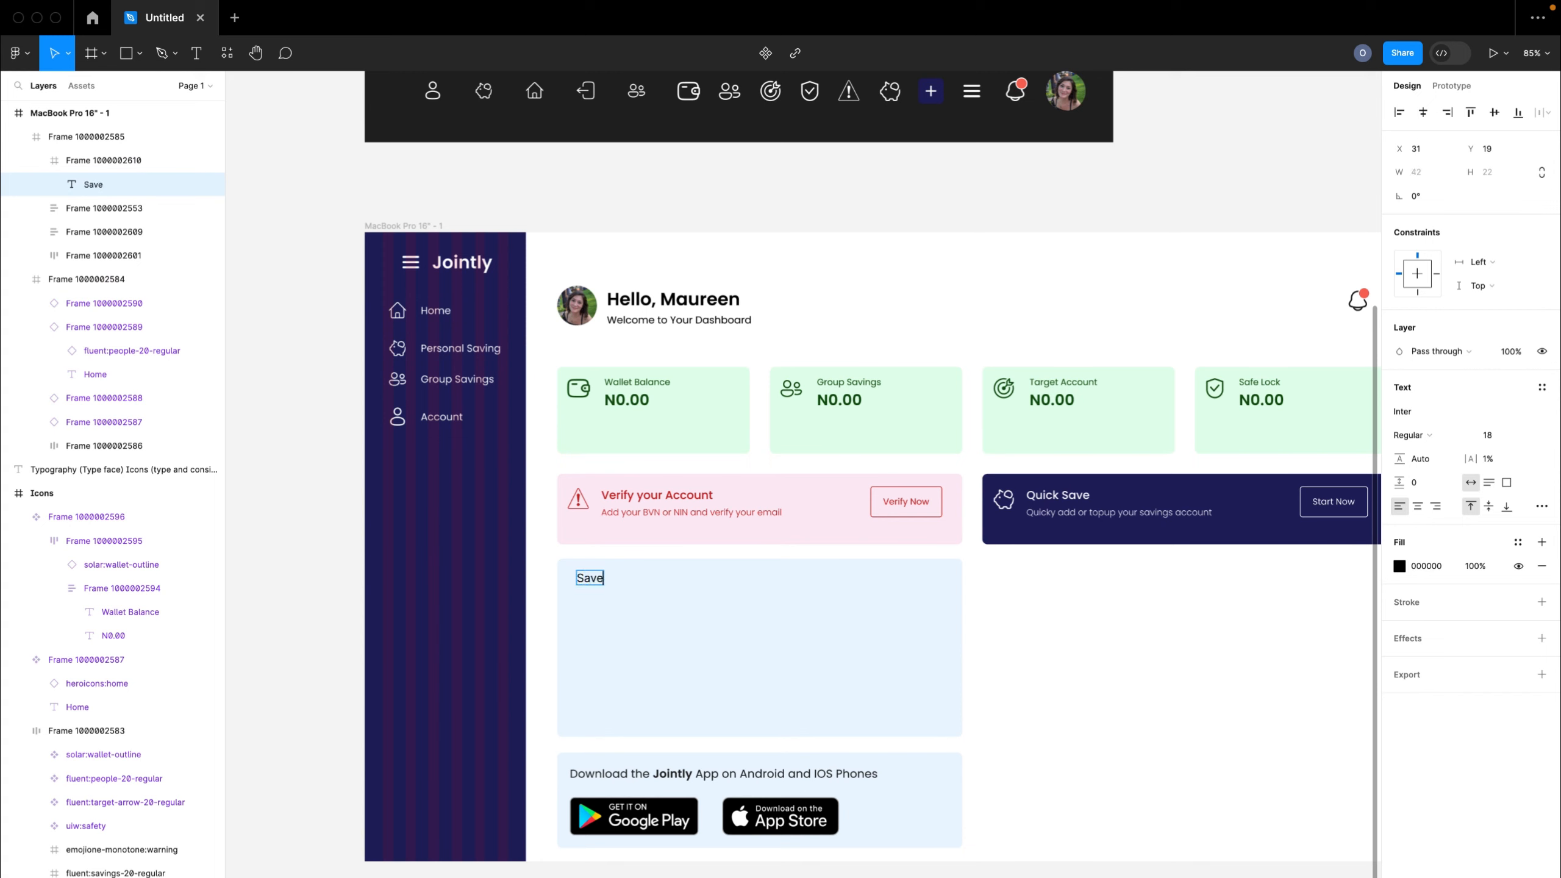
key("Escape")
double_click(590, 581)
key("Right")
key("super+a")
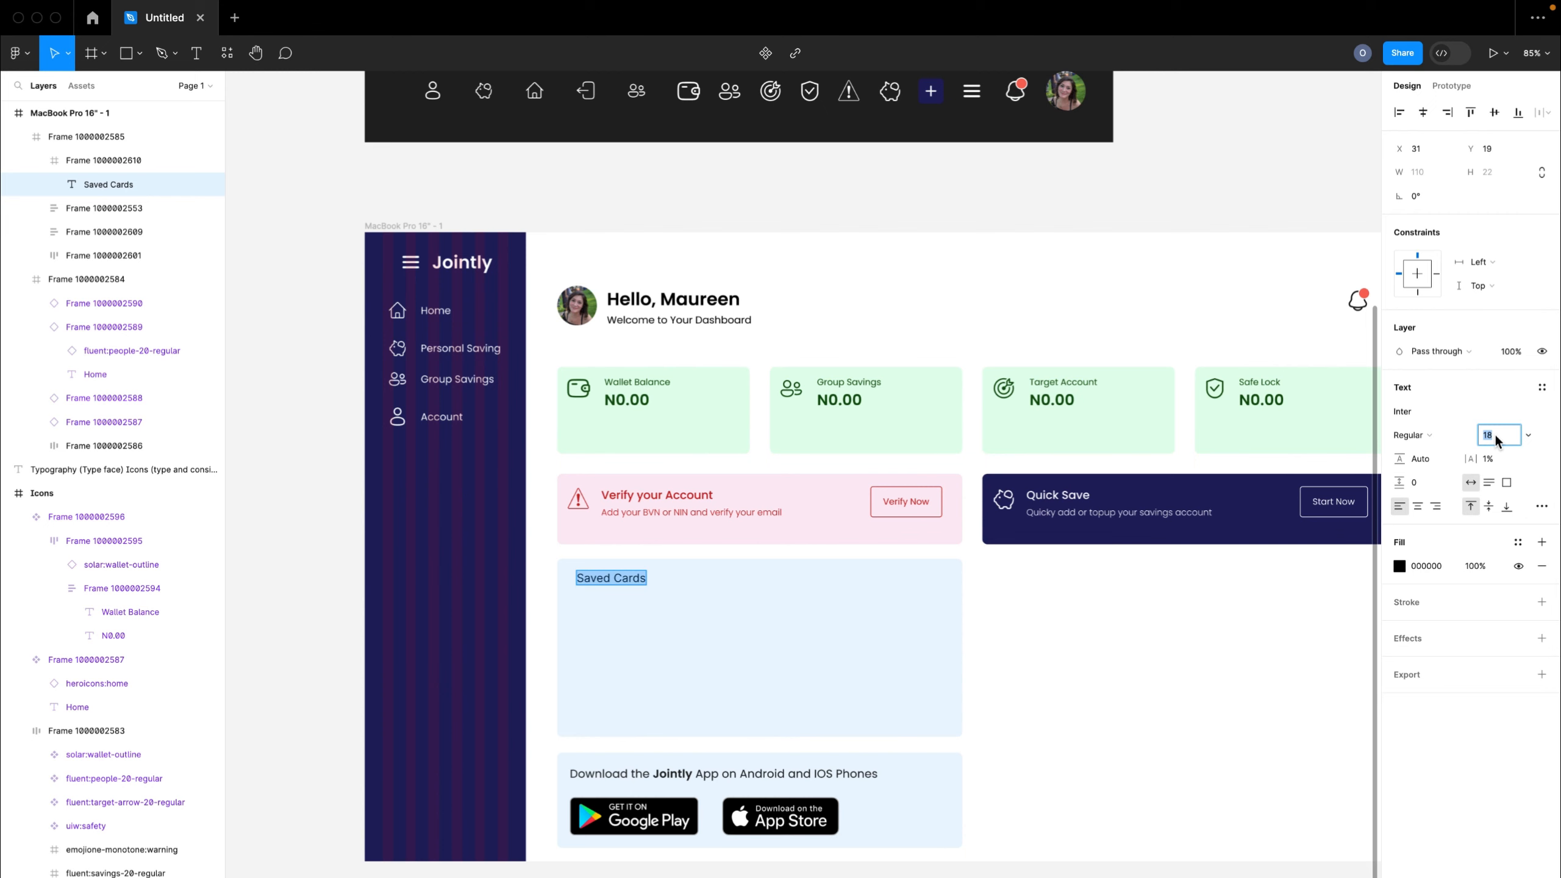
- Style the "Saved Cards" heading in Poppins Medium at size 20
type("20")
key("Return")
left_click(1420, 434)
left_click(1421, 467)
left_click(1417, 413)
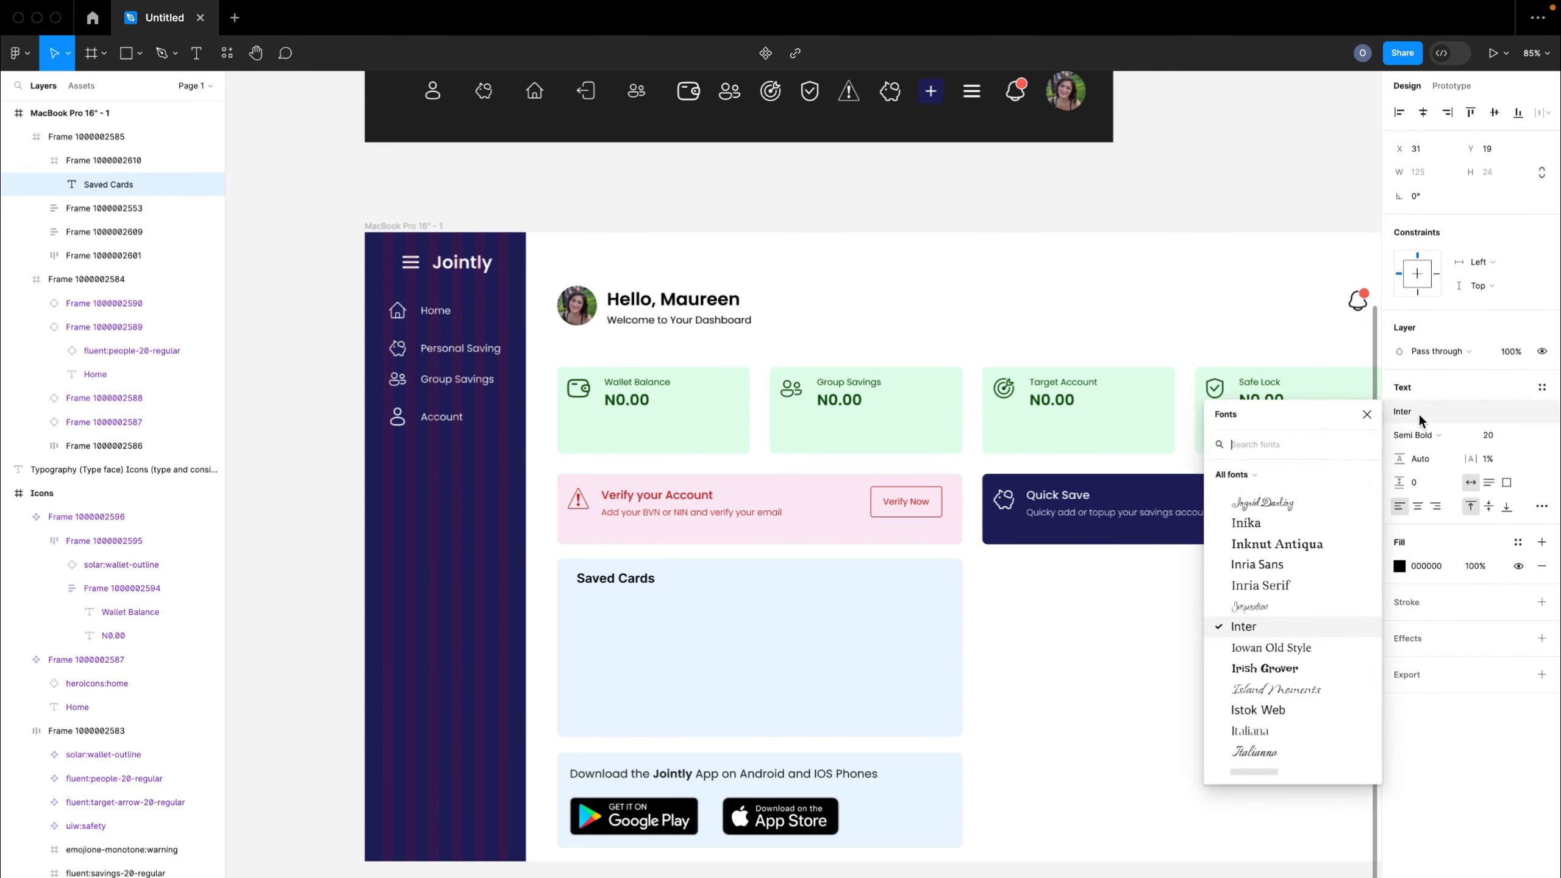
type("pop")
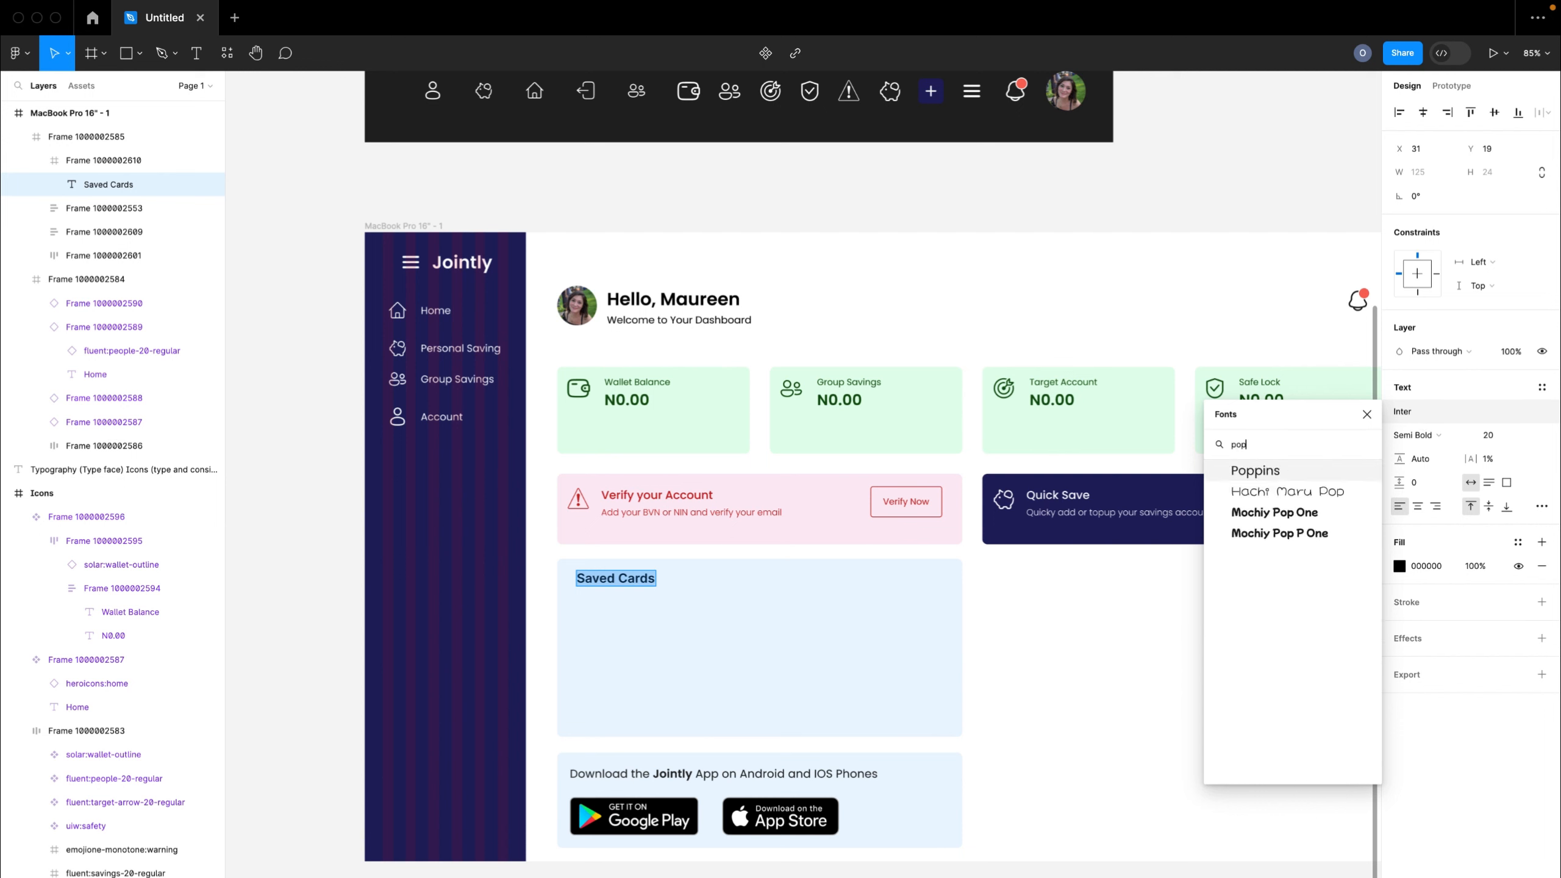
key("Return")
left_click(1398, 436)
left_click(1427, 417)
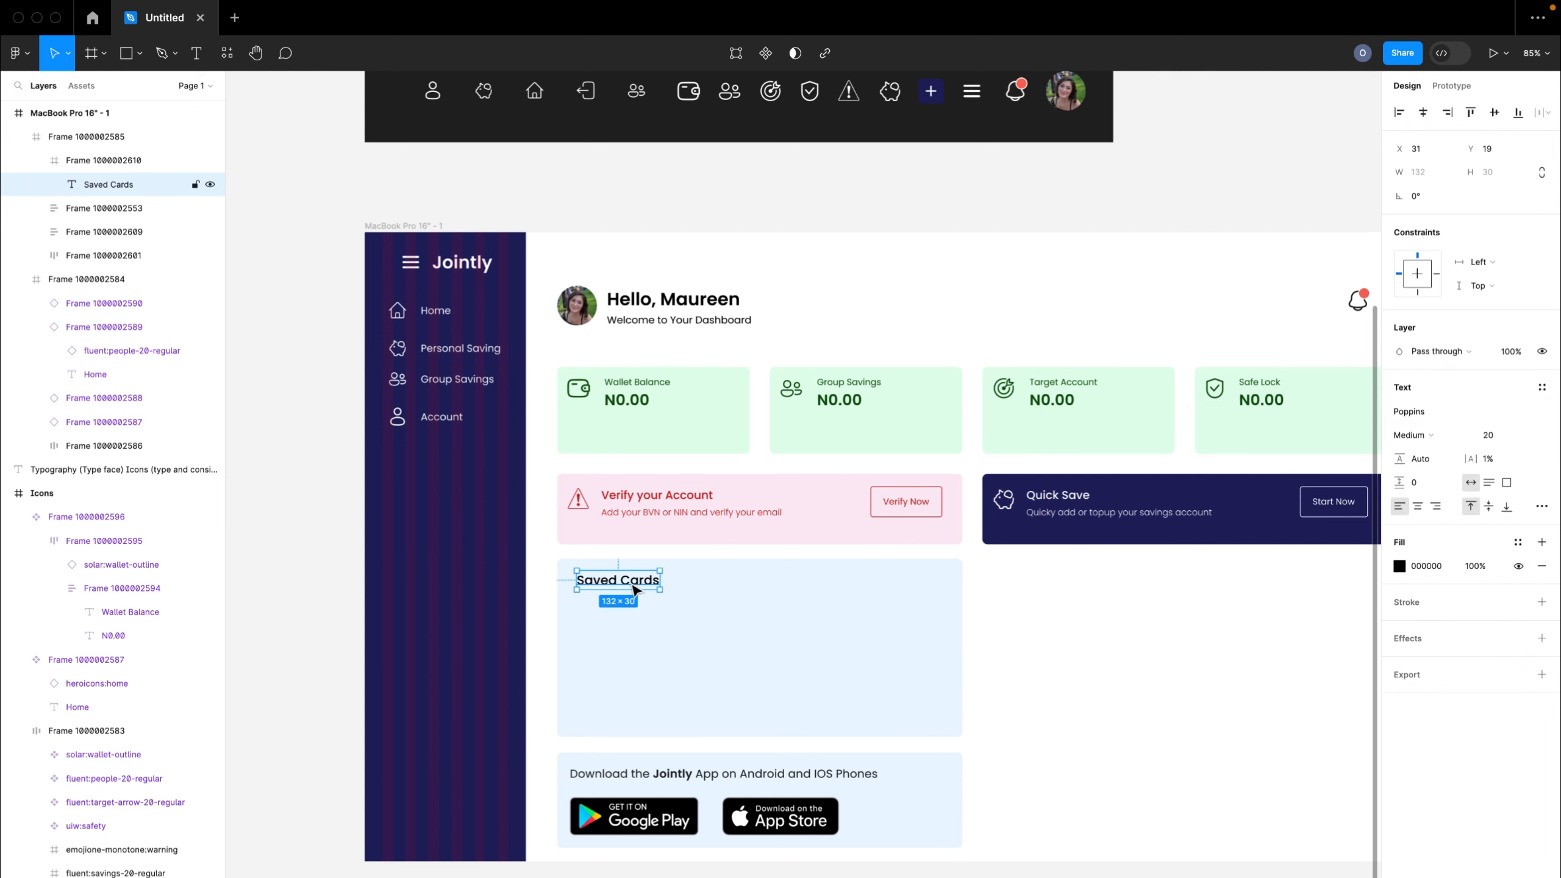
- Reposition the "Saved Cards" heading to X 27, Y 19 inside the pale blue frame
left_click_drag(634, 593, 635, 597)
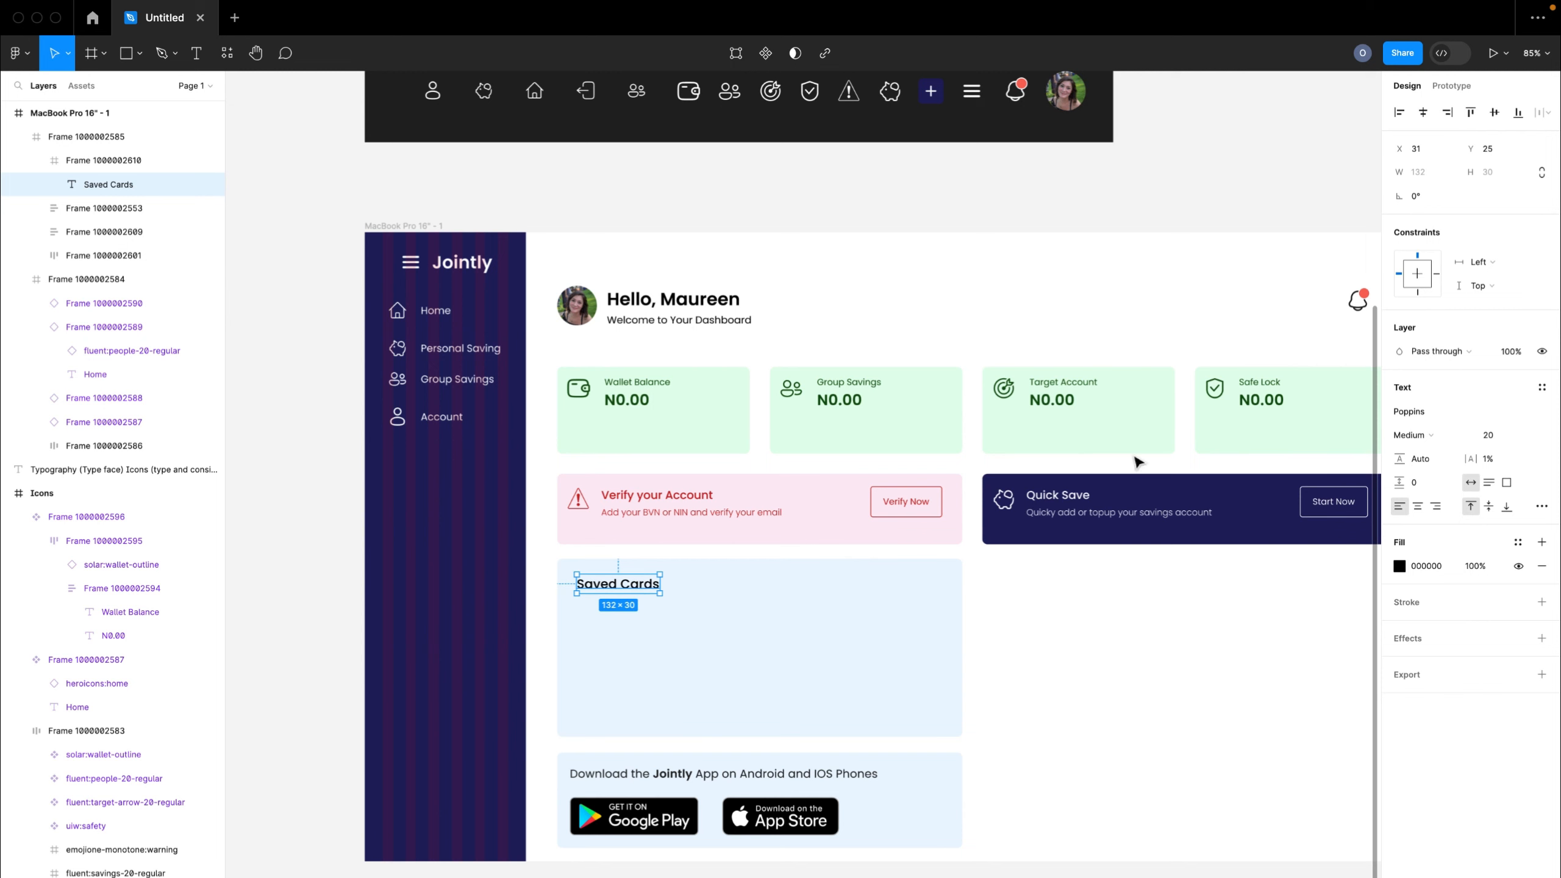
left_click(1490, 438)
left_click(768, 646)
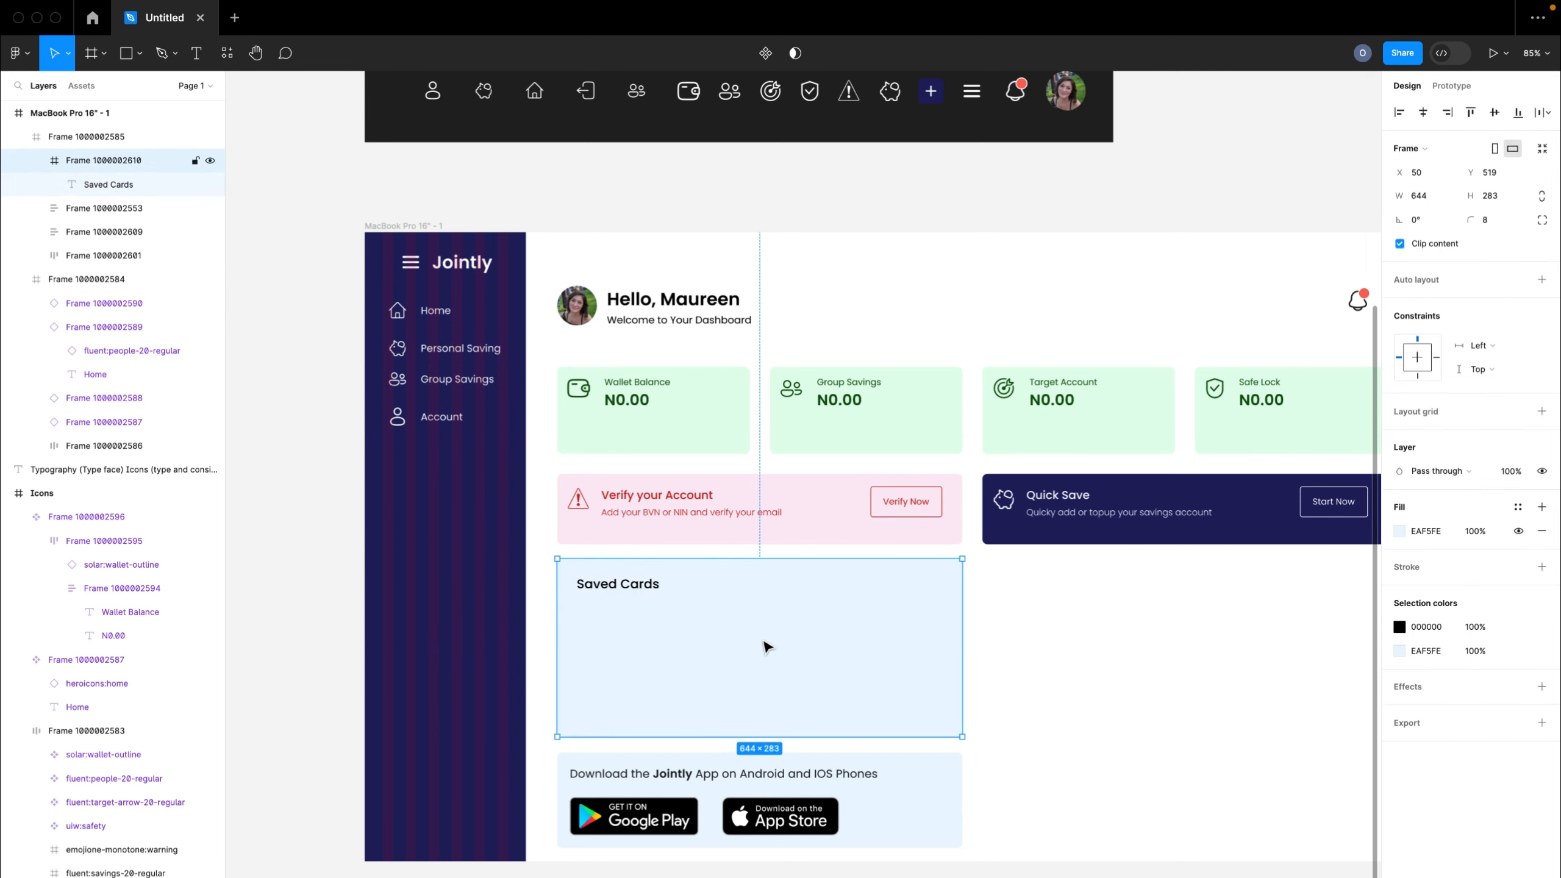
left_click(621, 593)
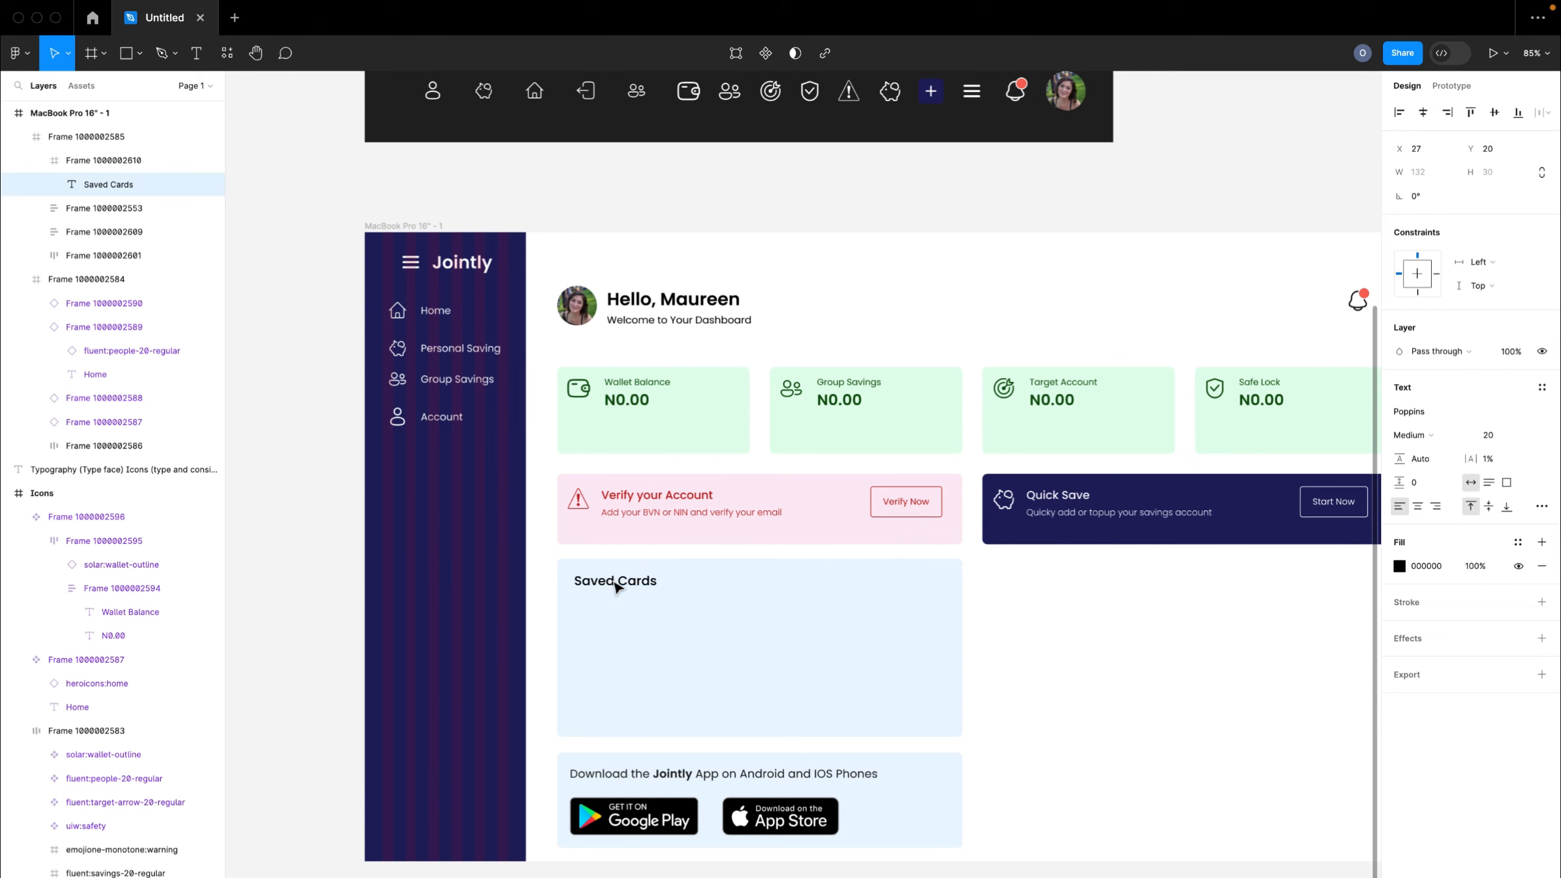
- Duplicate the heading to the frame's upper-right area, change the copy's text to "Manage Cards", and place it at X 458, Y 26
left_click_drag(616, 589, 895, 585, "alt")
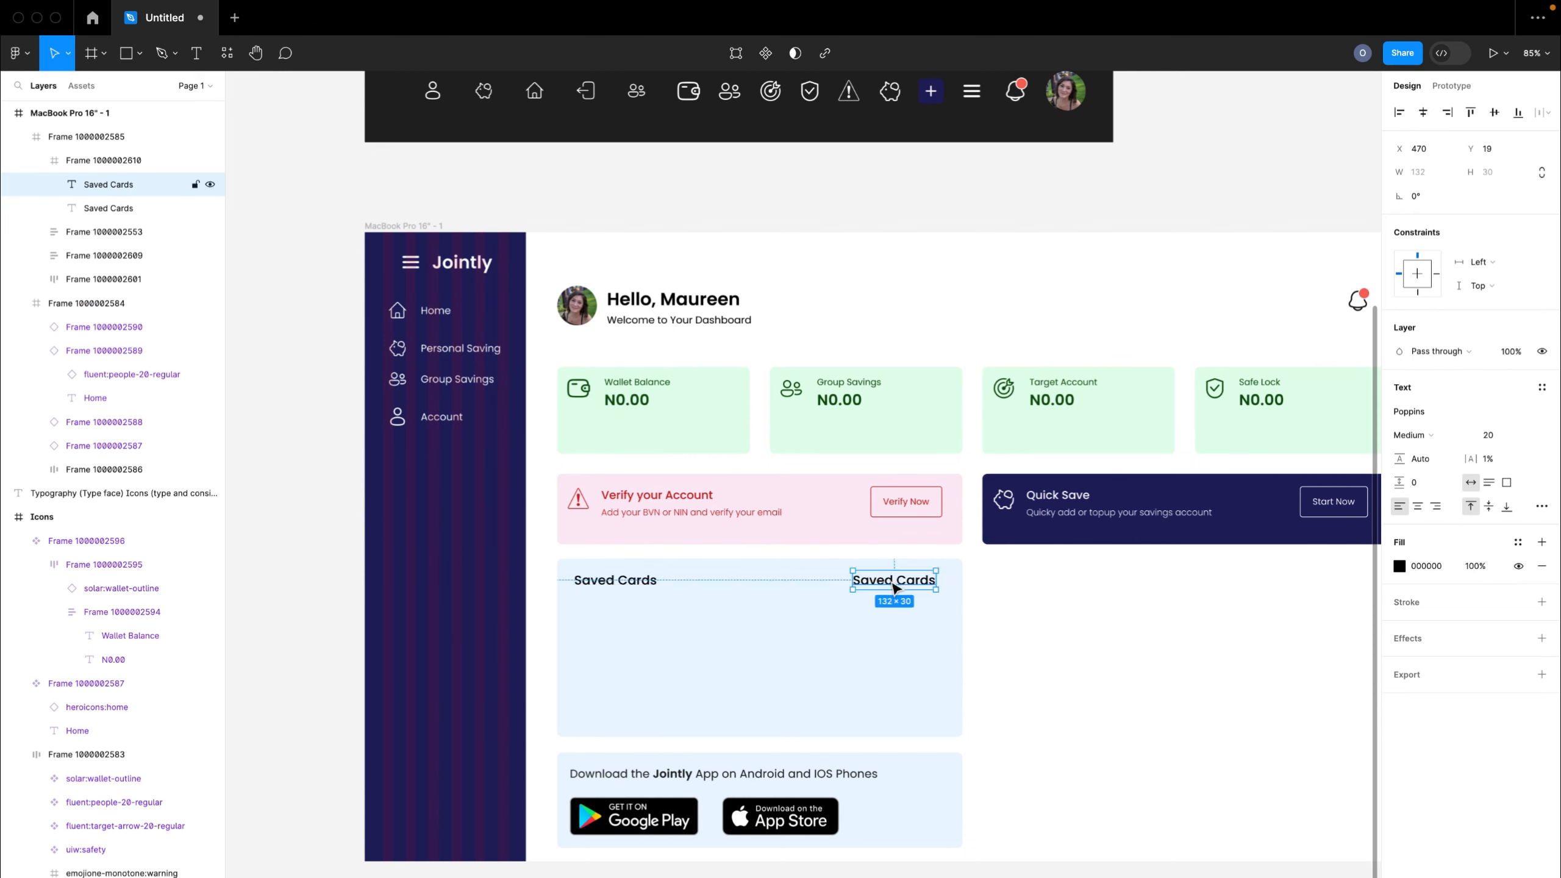
double_click(889, 580)
type("Manag")
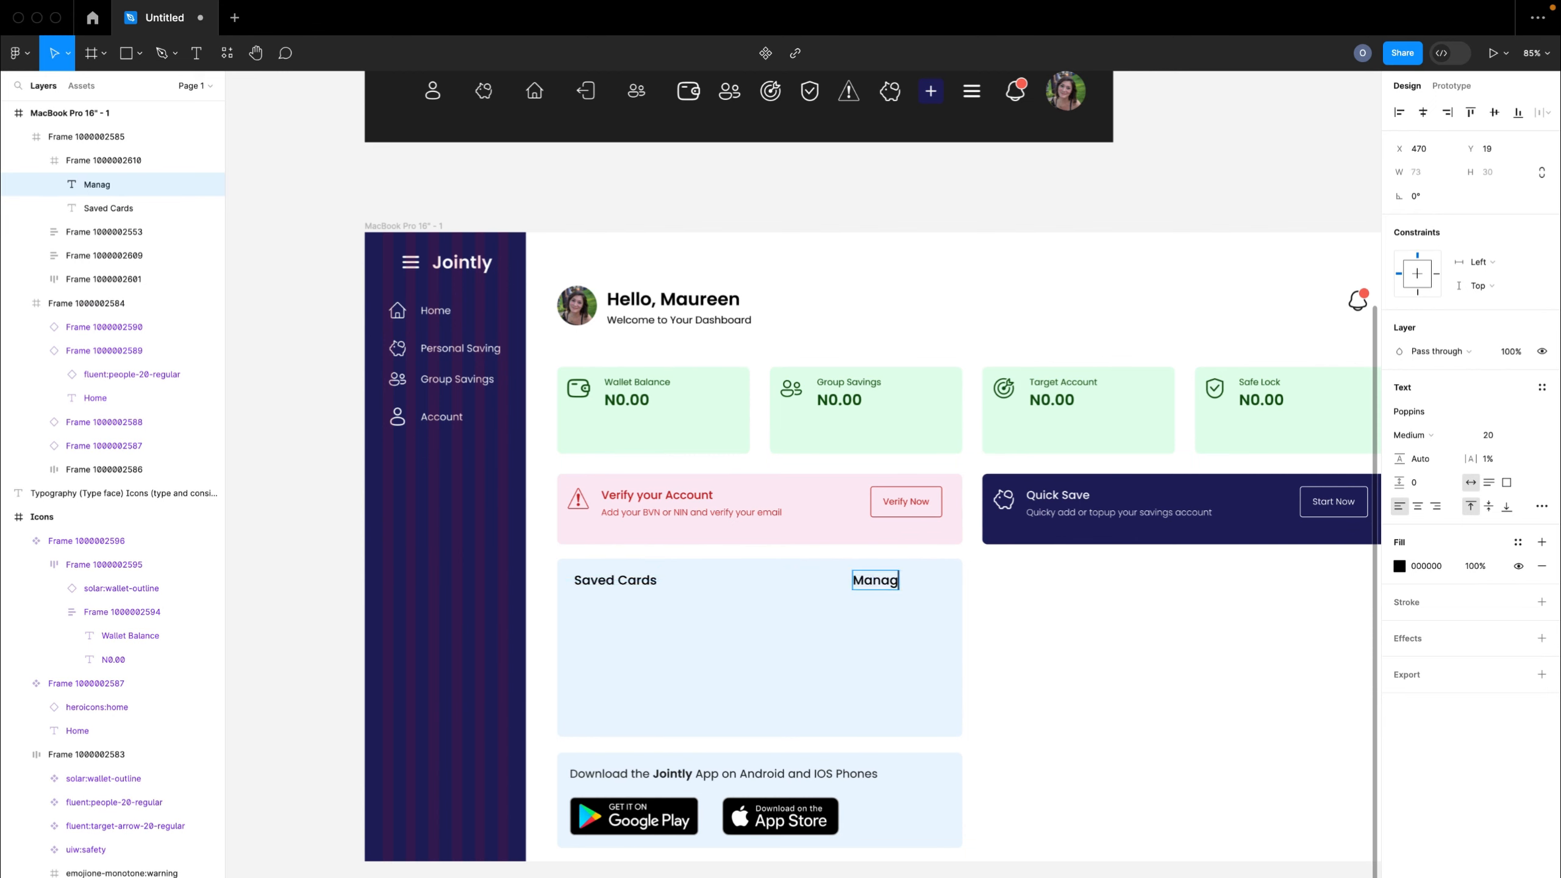
type("e Cards")
key("Escape")
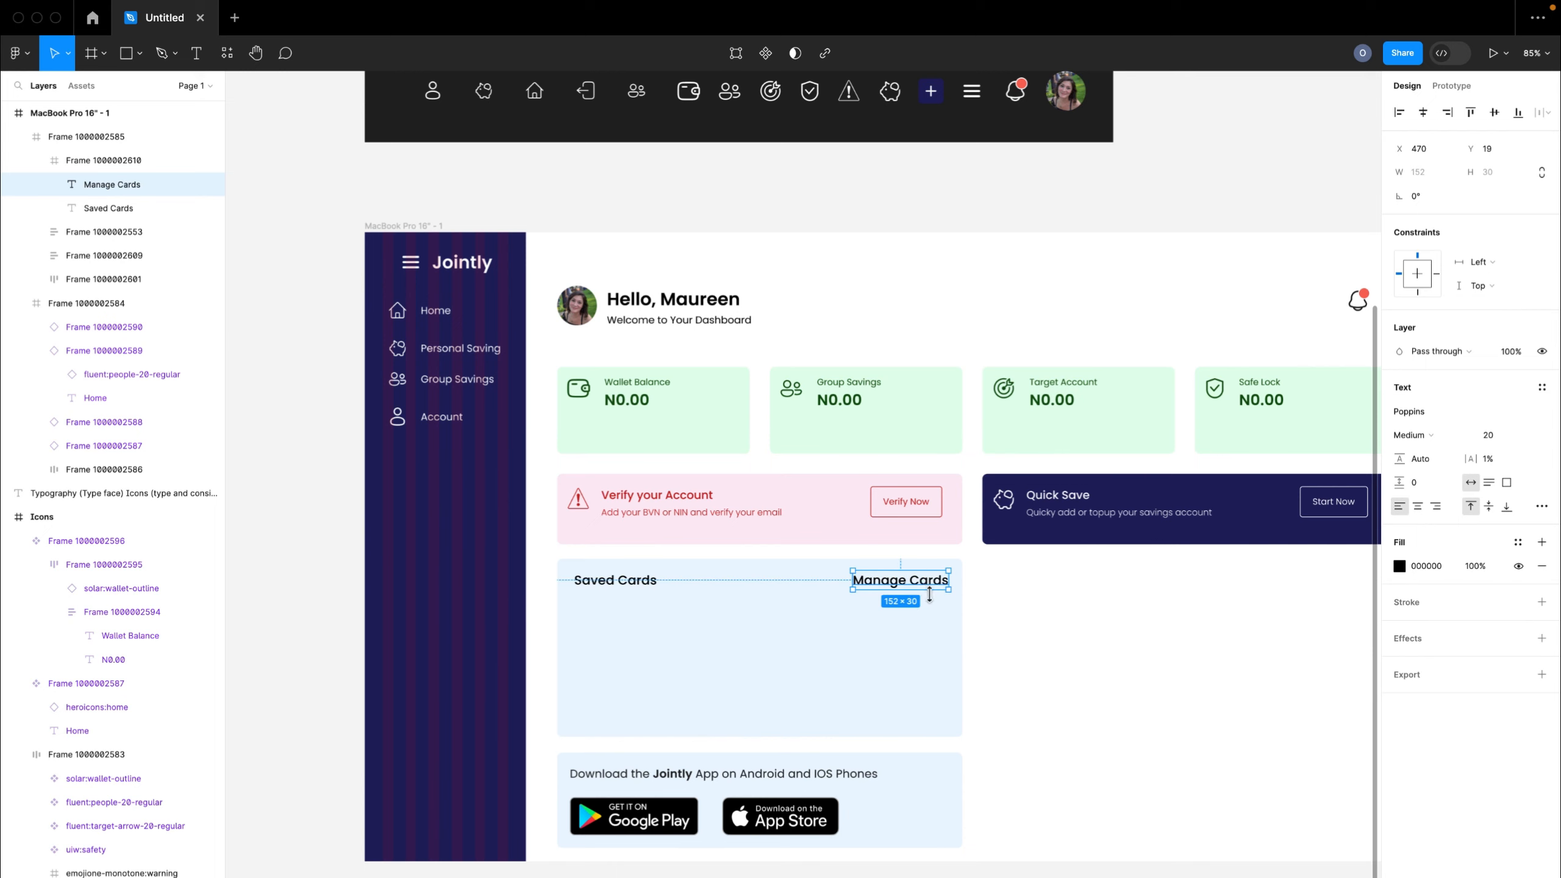
left_click_drag(924, 593, 916, 592)
left_click(810, 672)
scroll(810, 671, "right", 1)
scroll(810, 671, "up", 1)
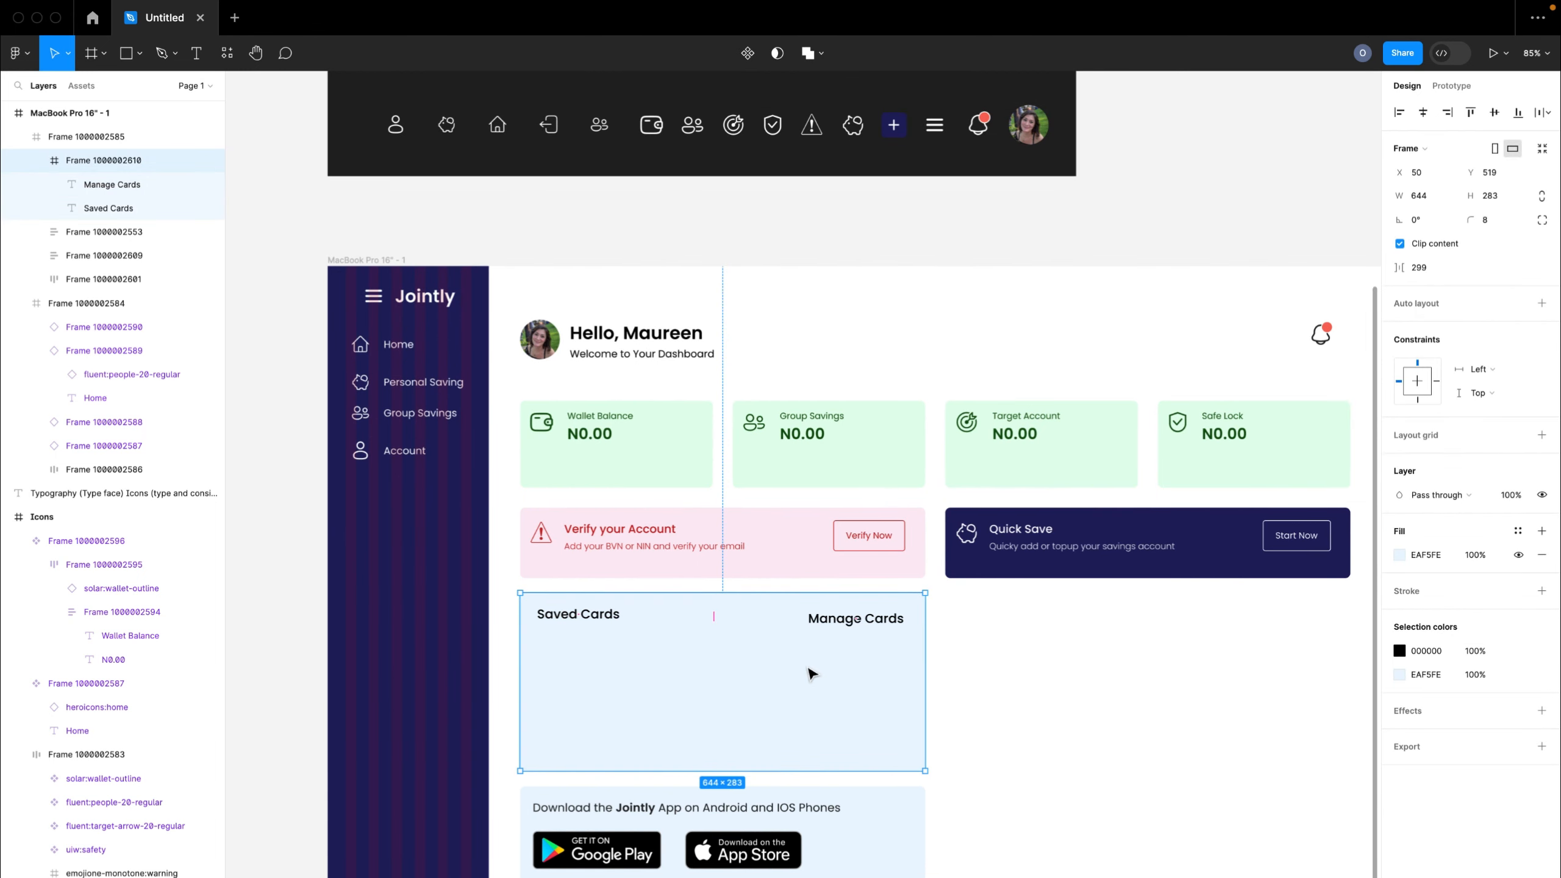
- Set the "Manage Cards" text size to 16
left_click(876, 622)
double_click(875, 622)
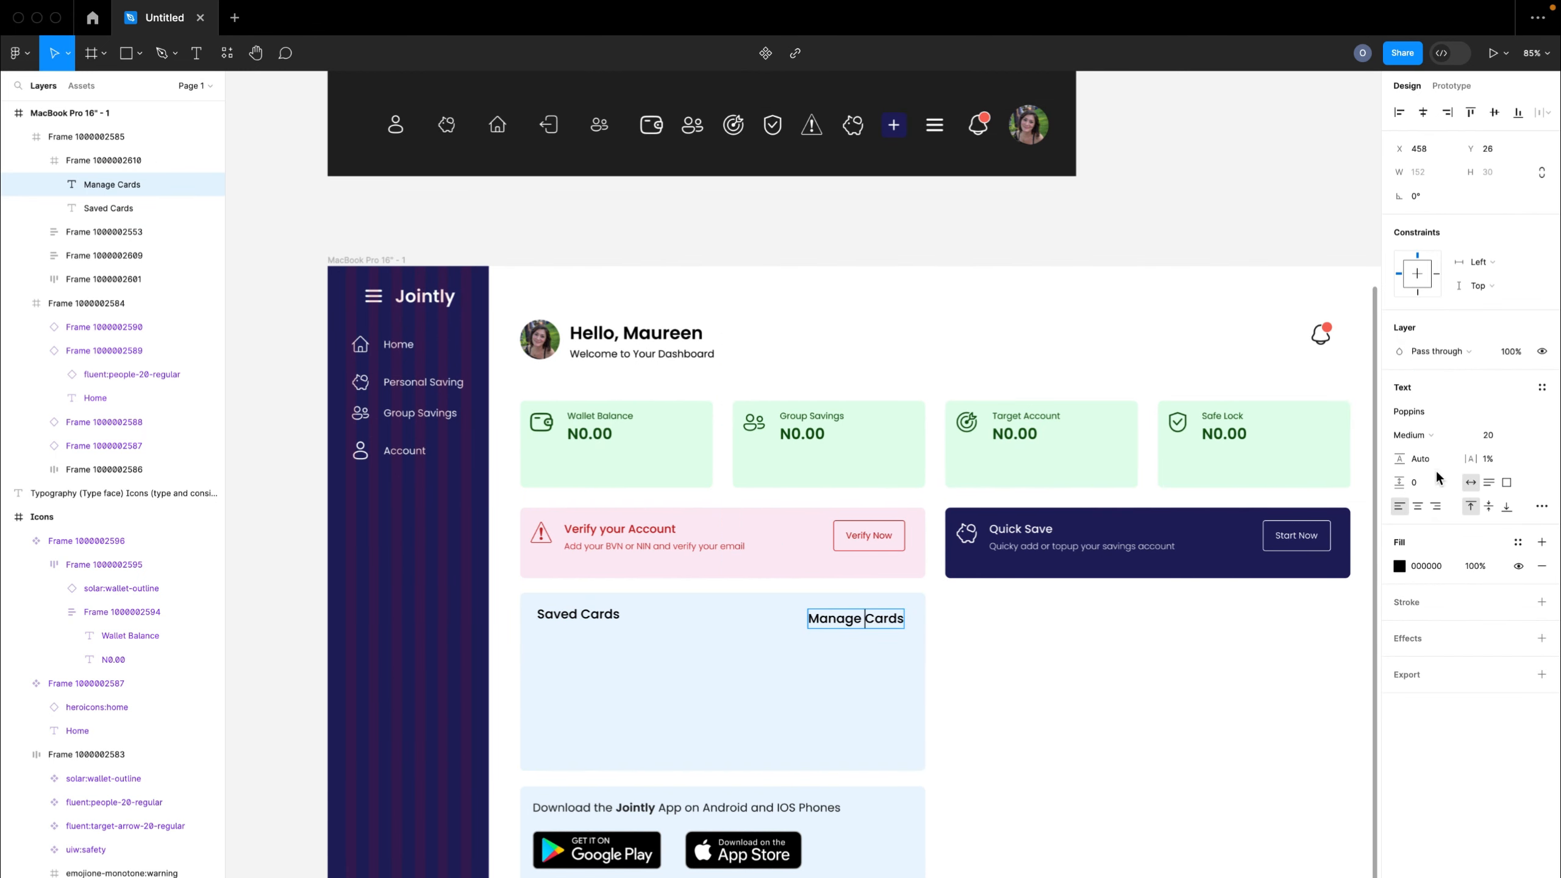
key("super+a")
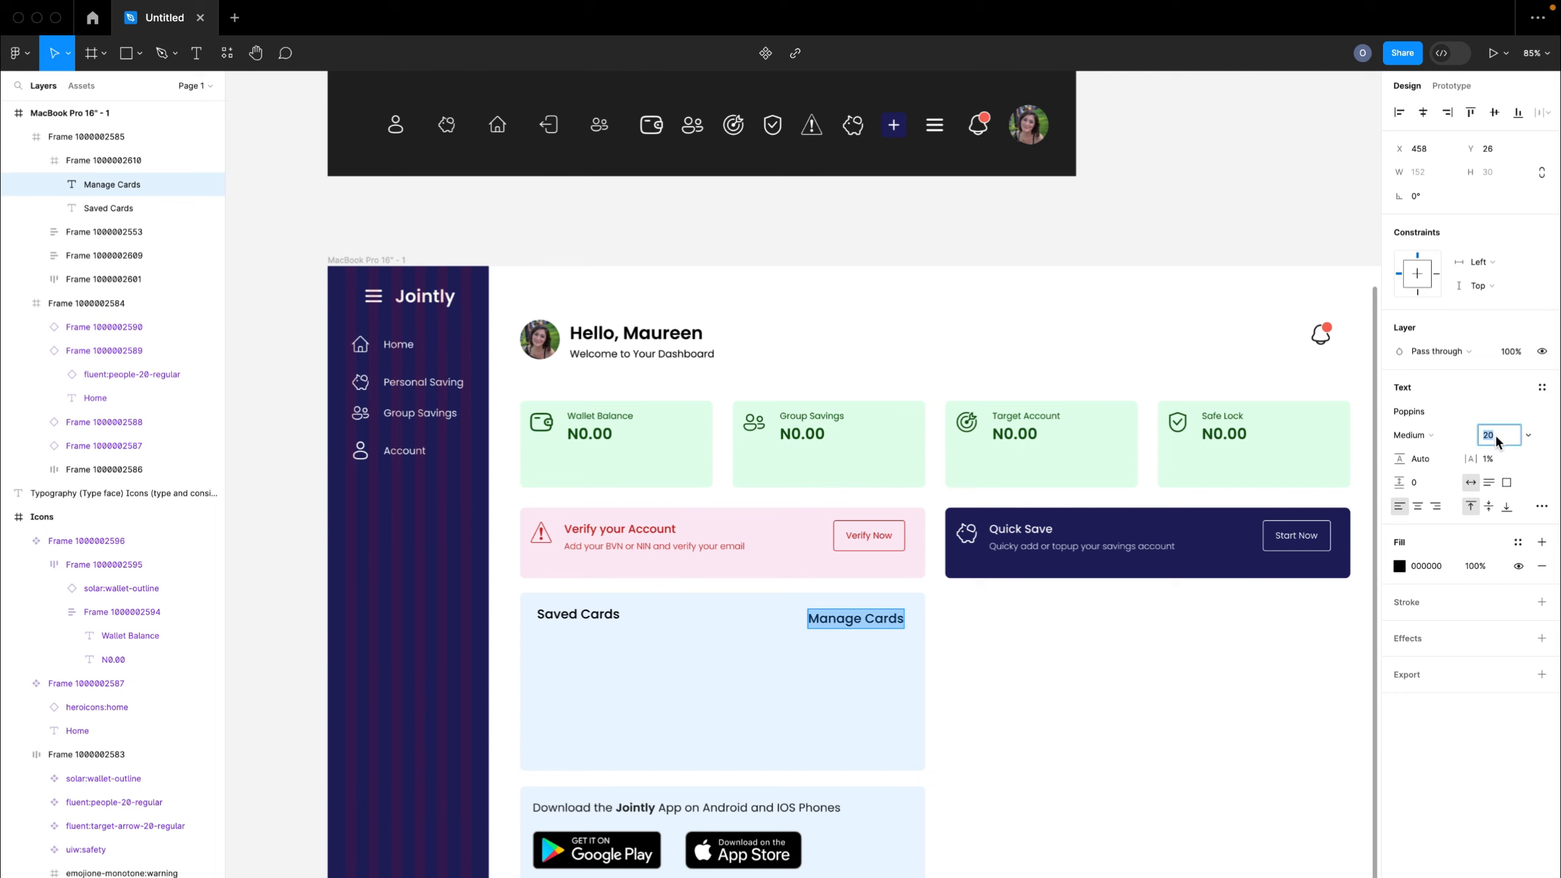
type("16")
key("Return")
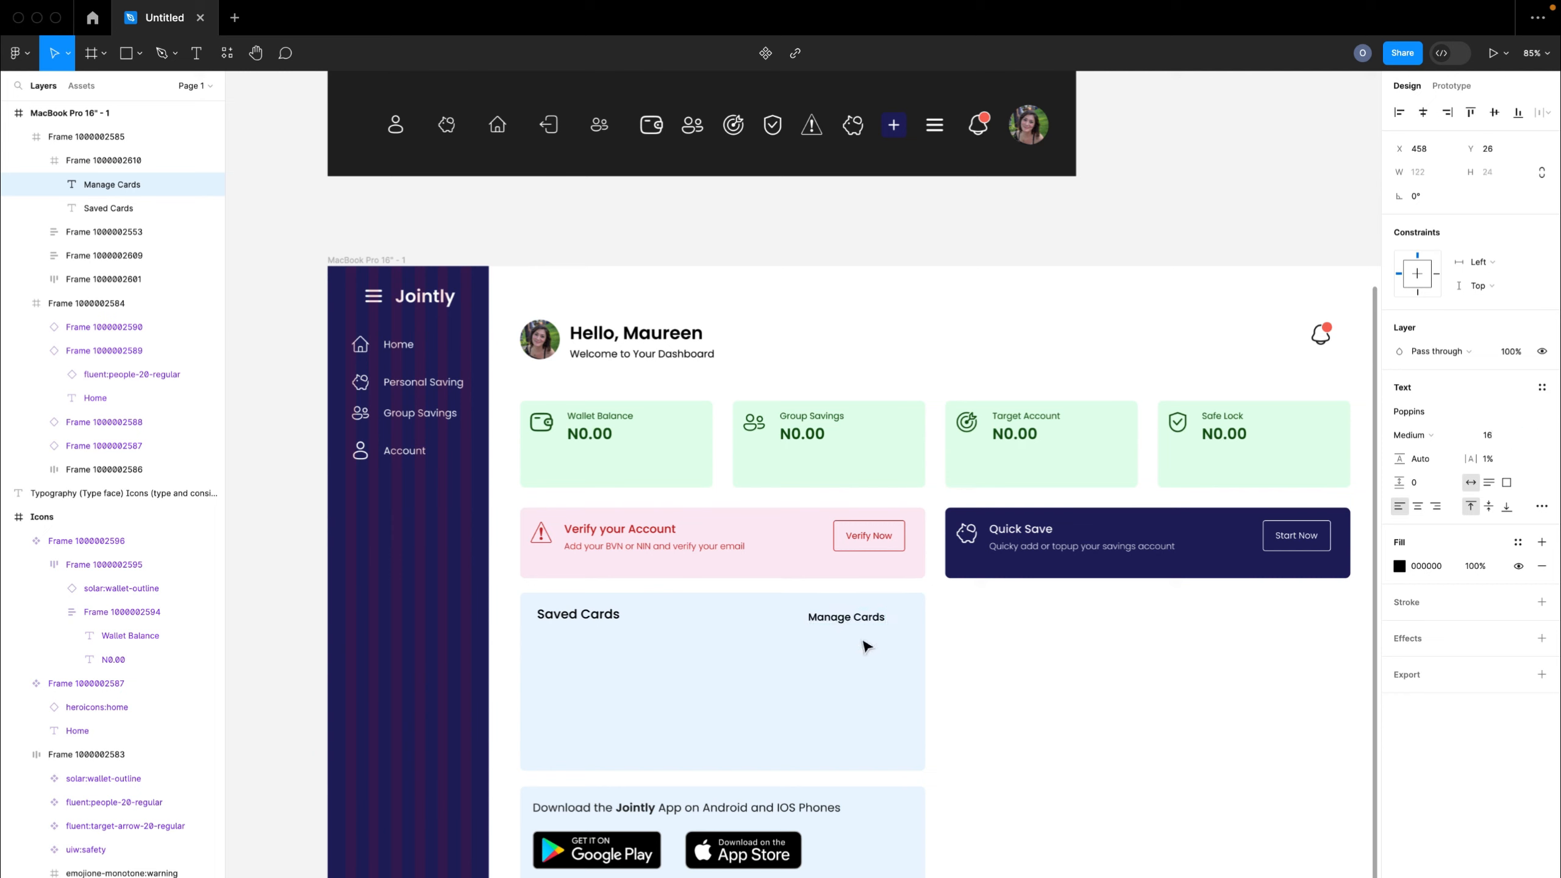
- Reduce the "Saved Cards" heading's text size to 18
double_click(583, 614)
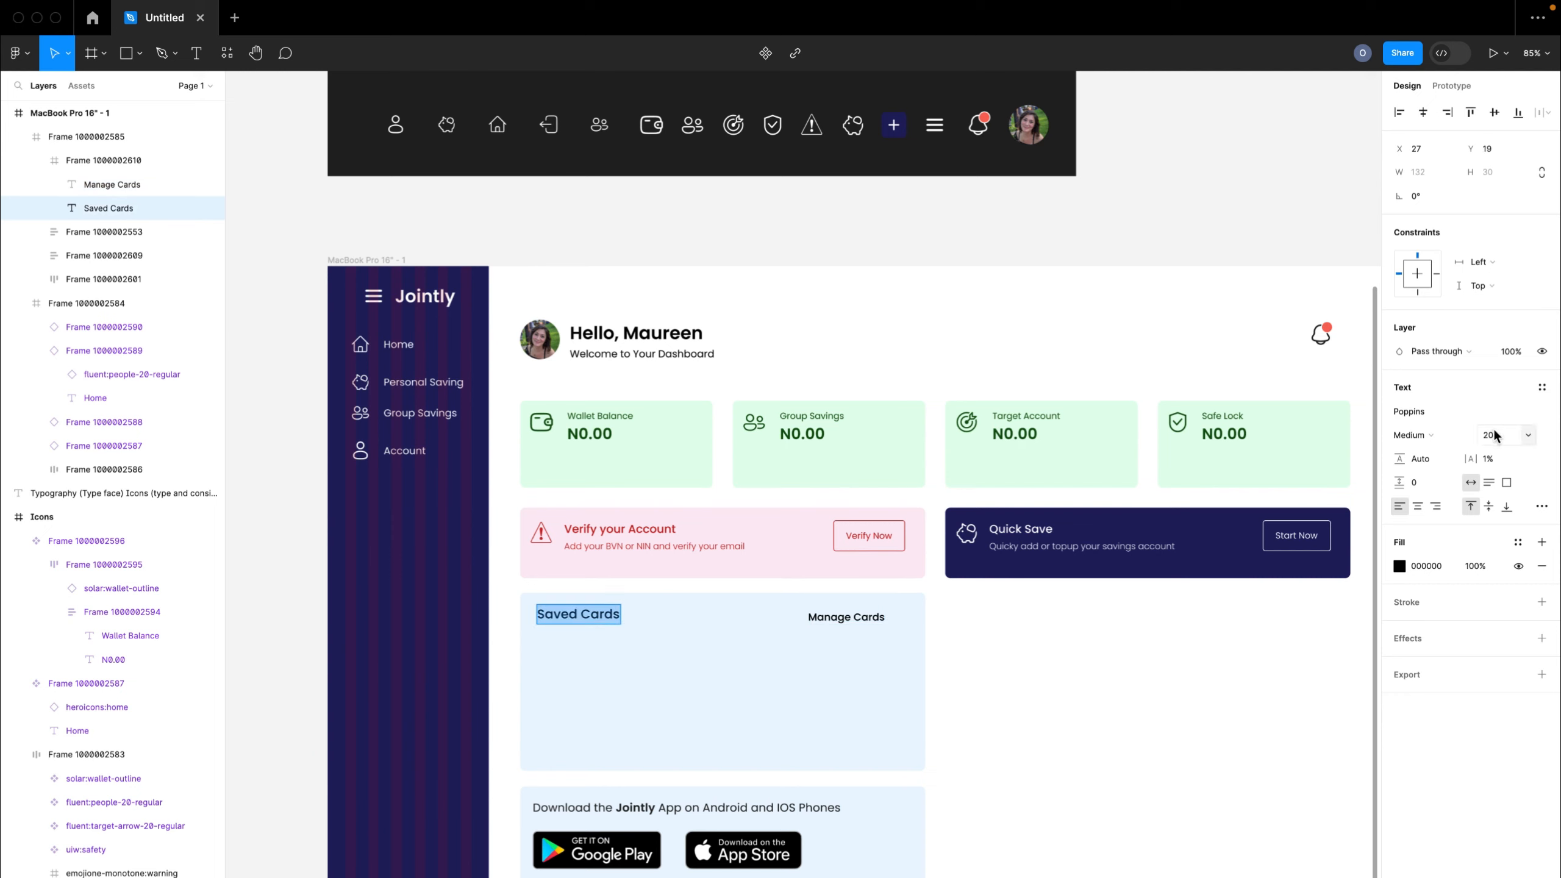
left_click(1494, 435)
key("Return")
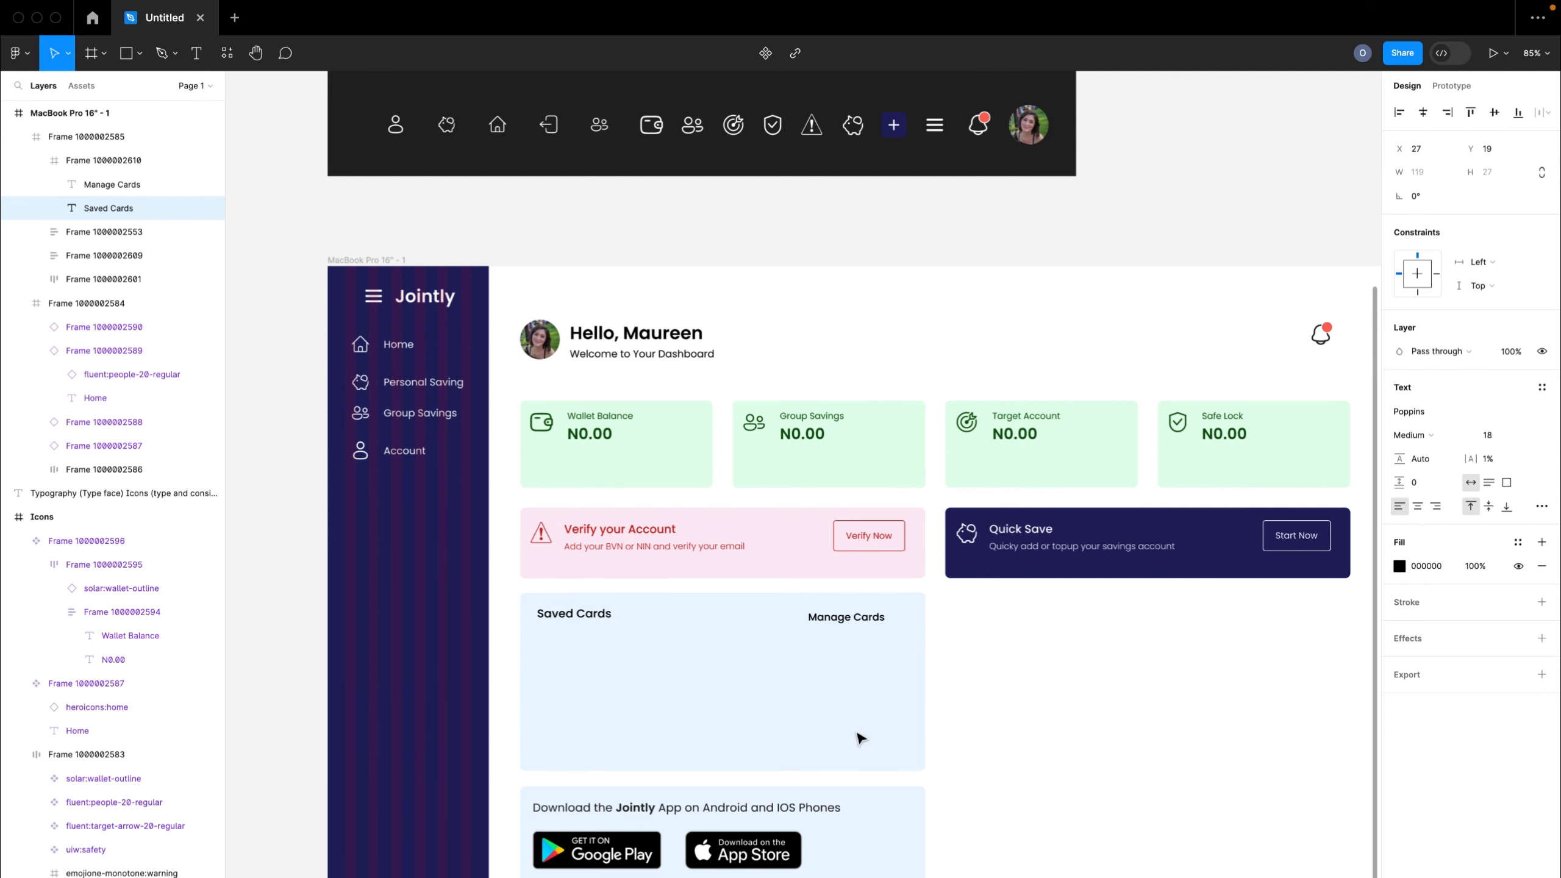
- Paste the copied bank card into the saved cards frame and place it below the heading at X 27, Y 84
left_click(811, 732)
key("ctrl+v")
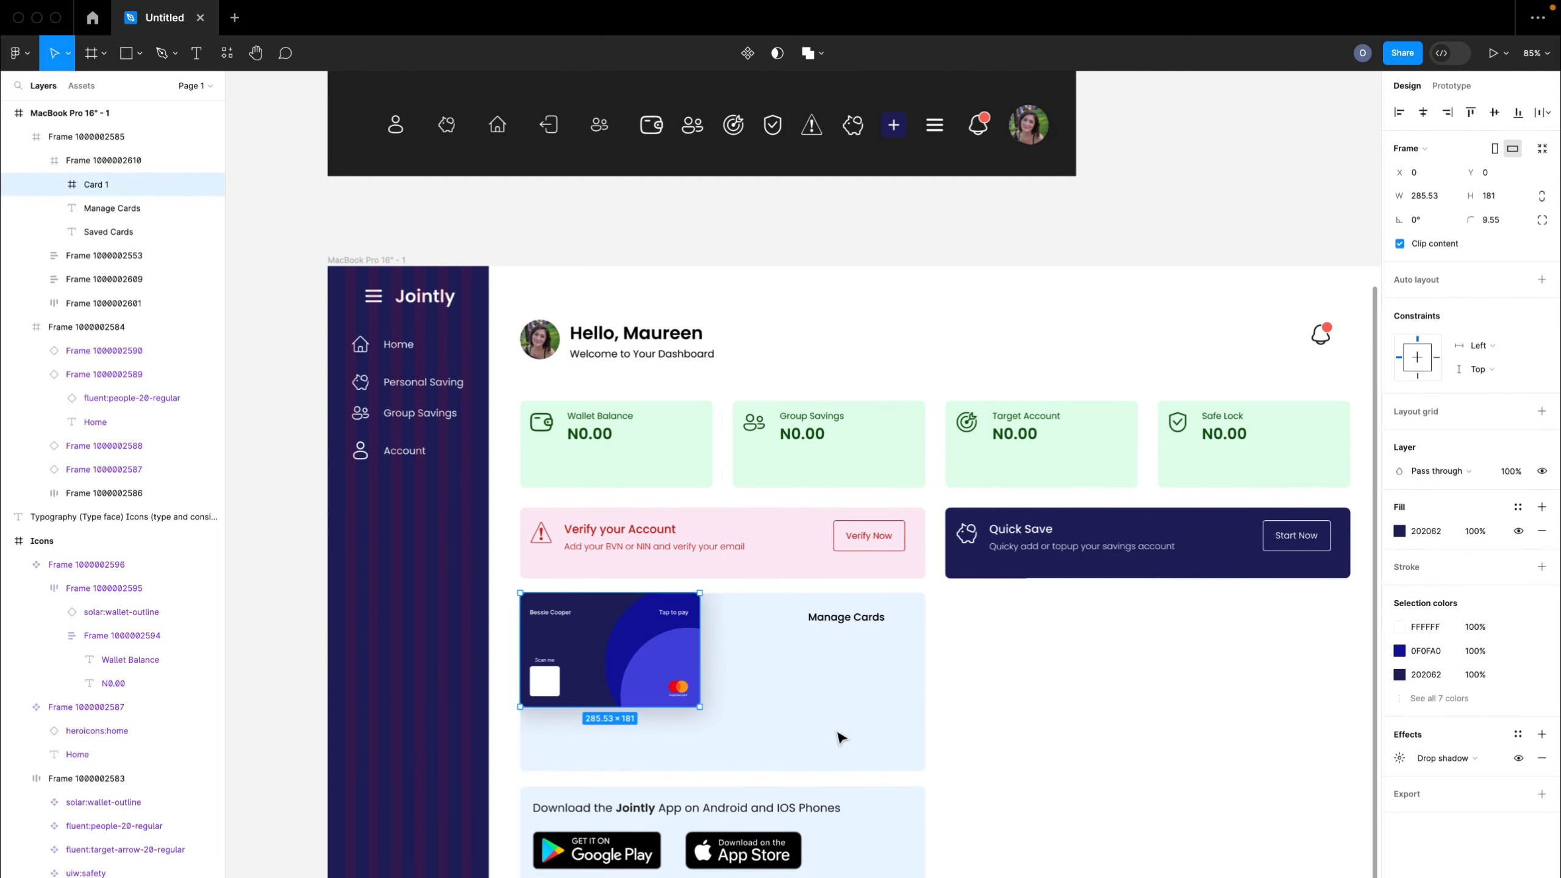
left_click_drag(645, 684, 678, 734)
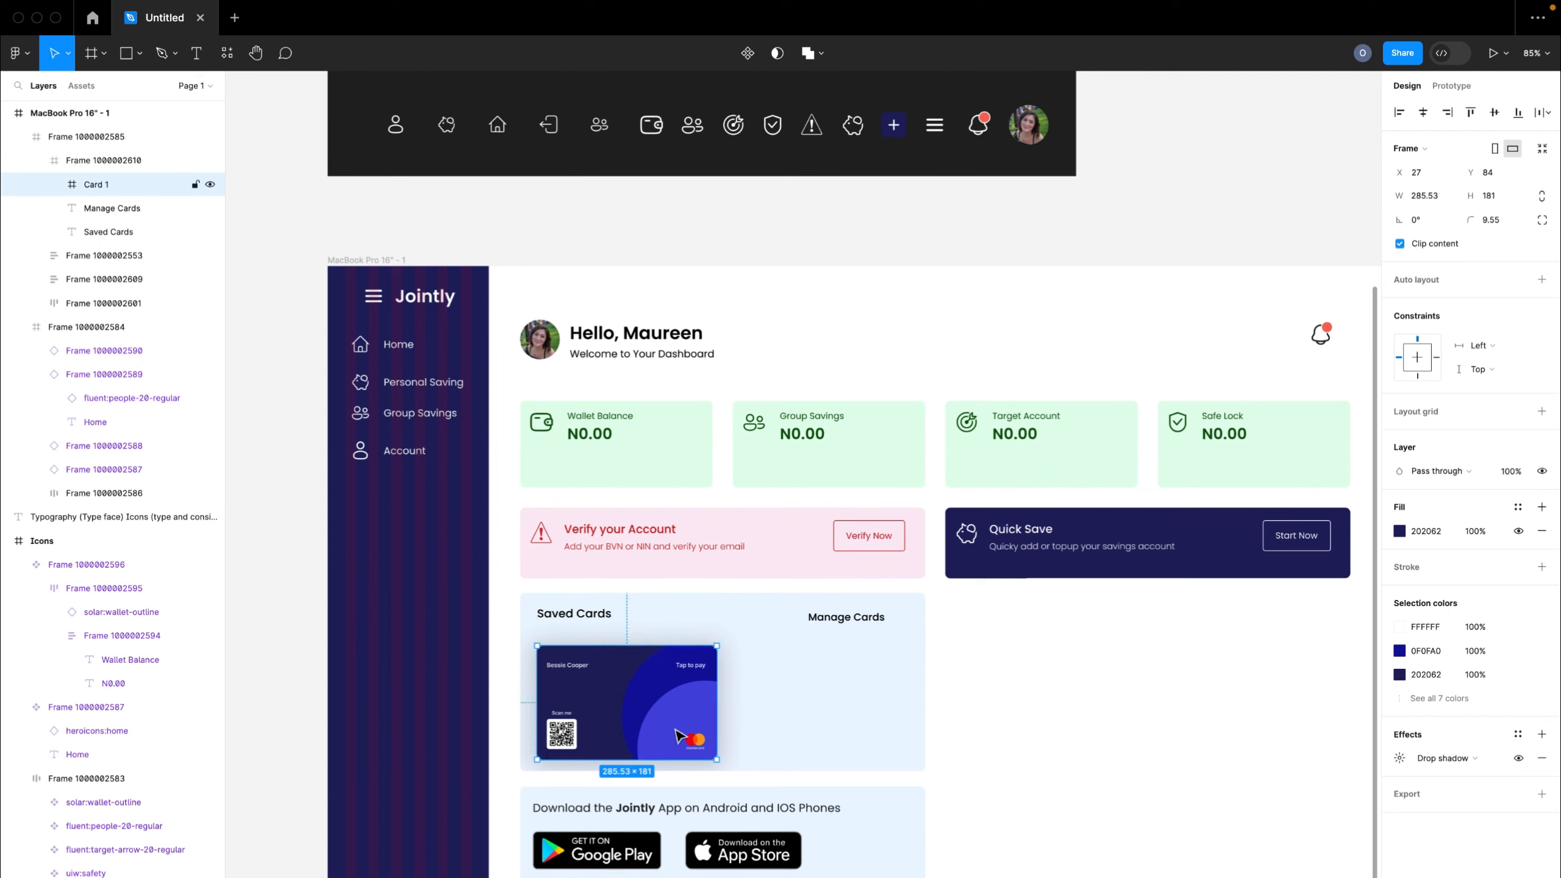
- Replace the cardholder name with the dashboard user's first name and move the card up to Y 77
double_click(577, 667)
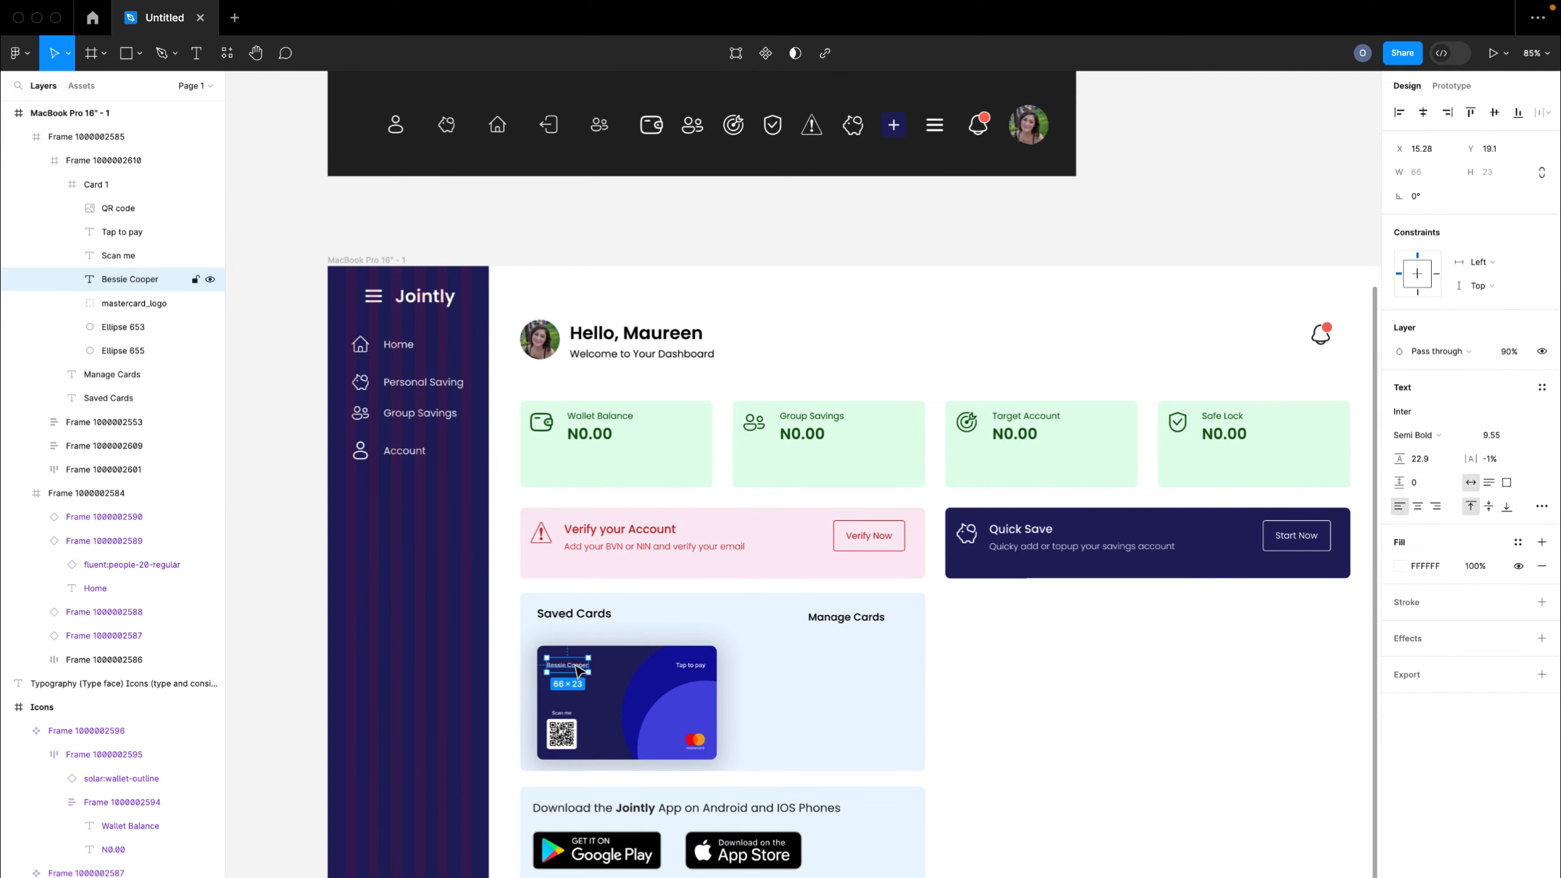
double_click(573, 662)
key("Escape")
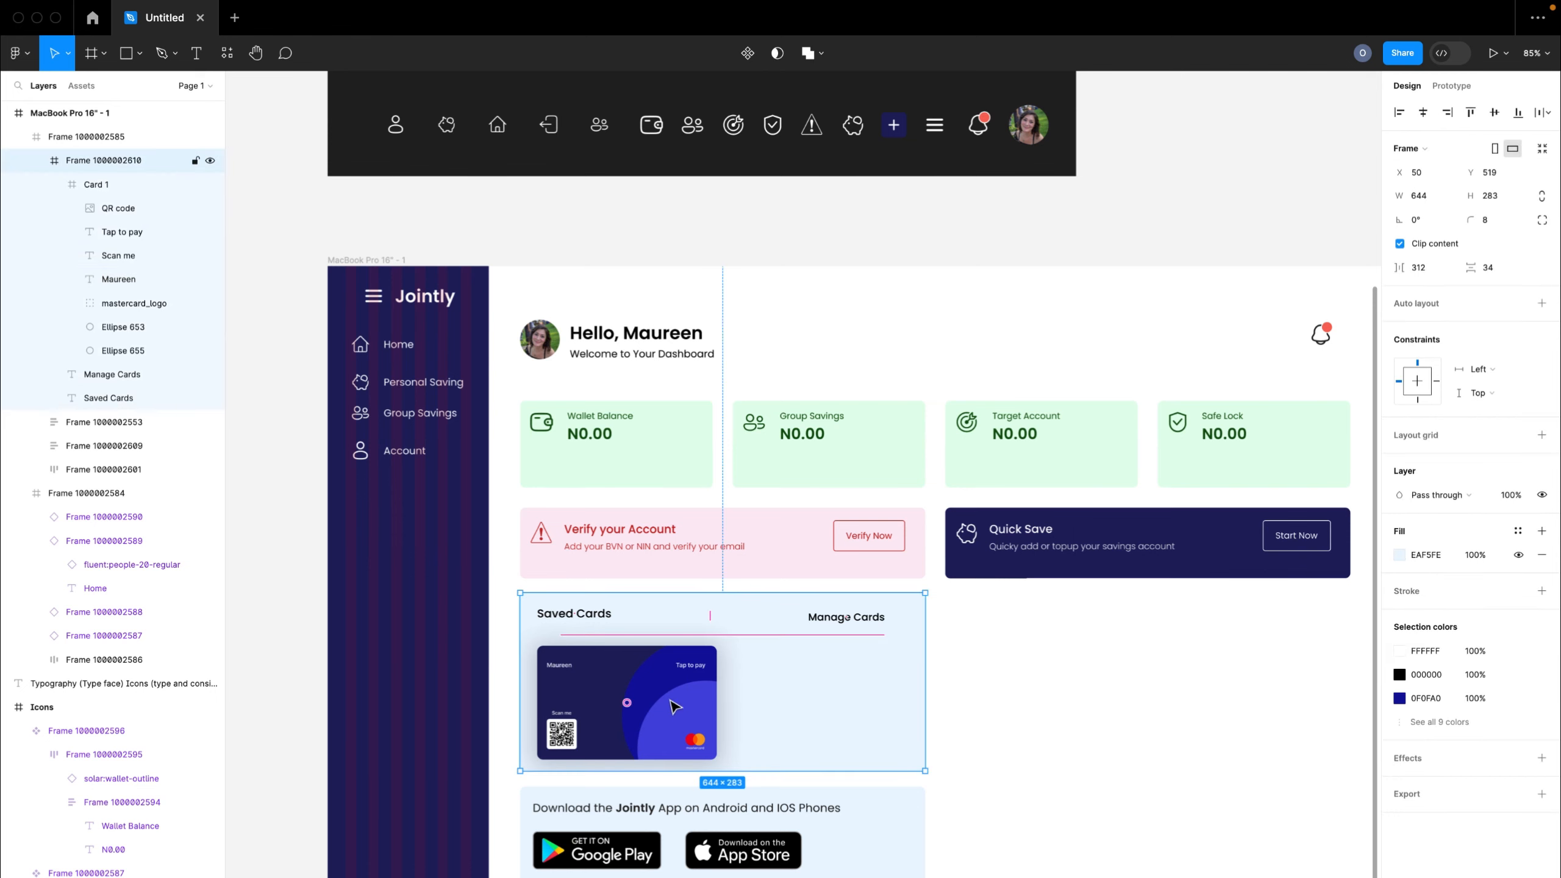
left_click_drag(654, 704, 655, 700)
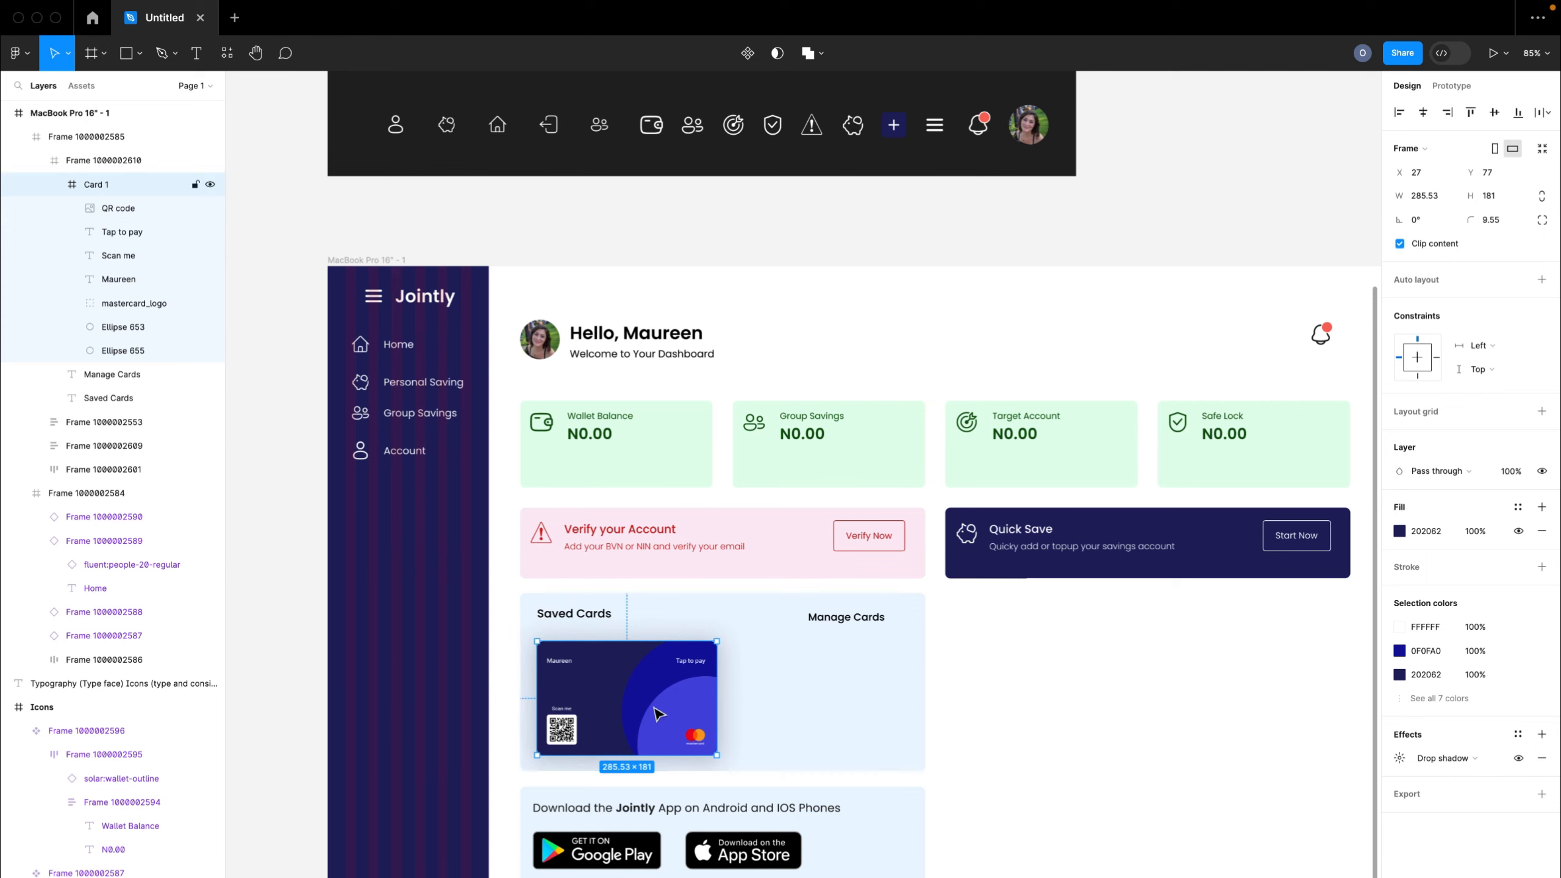
- Create an empty 285.53 × 181 frame at X 333 by framing a duplicate of the card and deleting the card inside it
left_click_drag(659, 713, 851, 713)
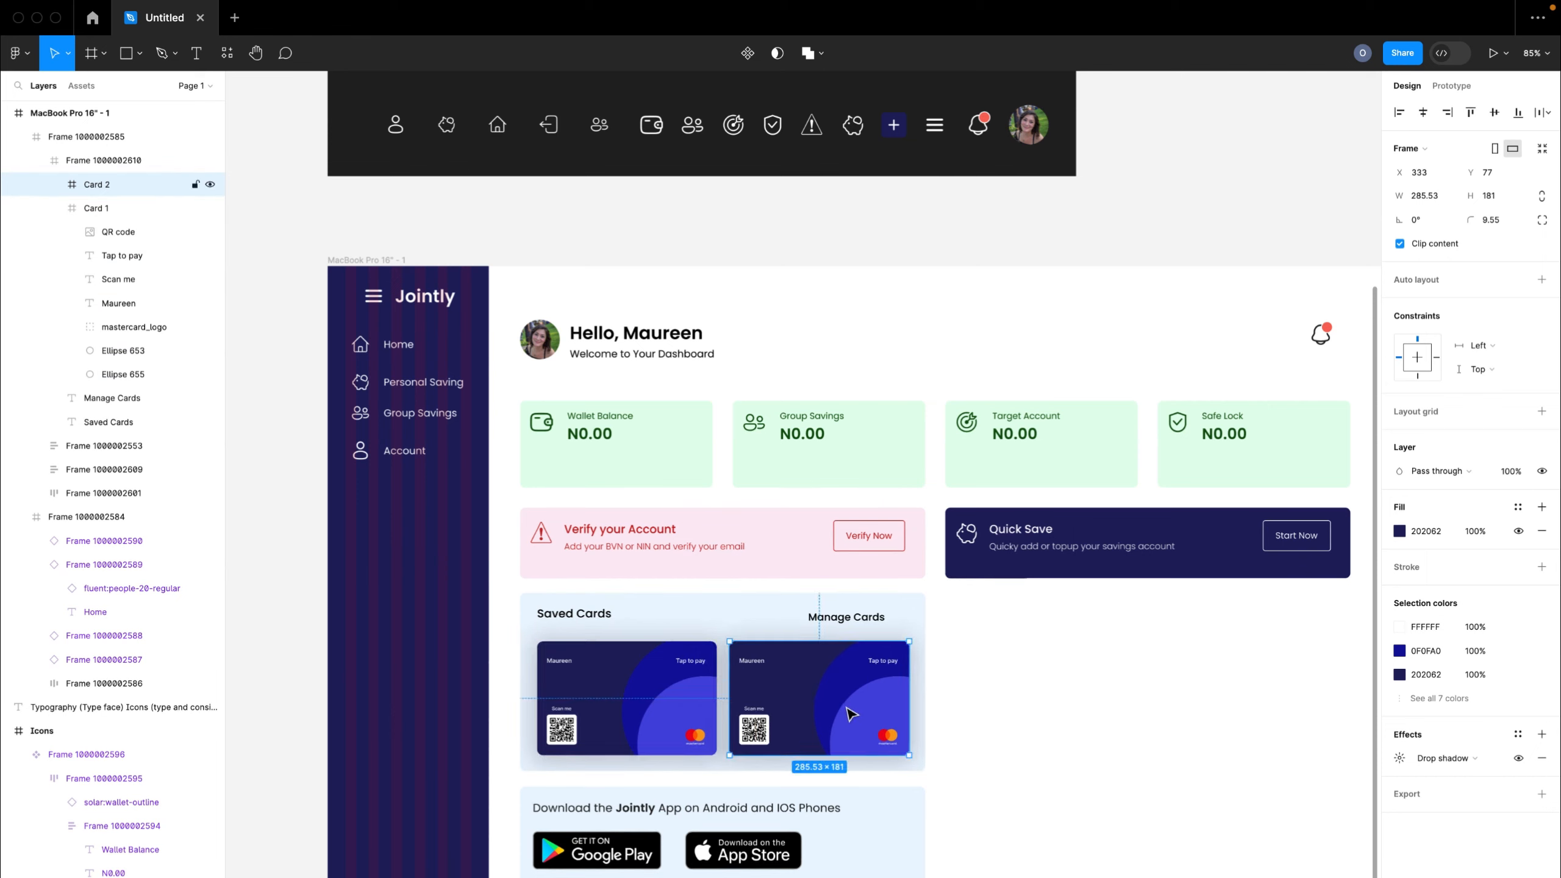
right_click(851, 713)
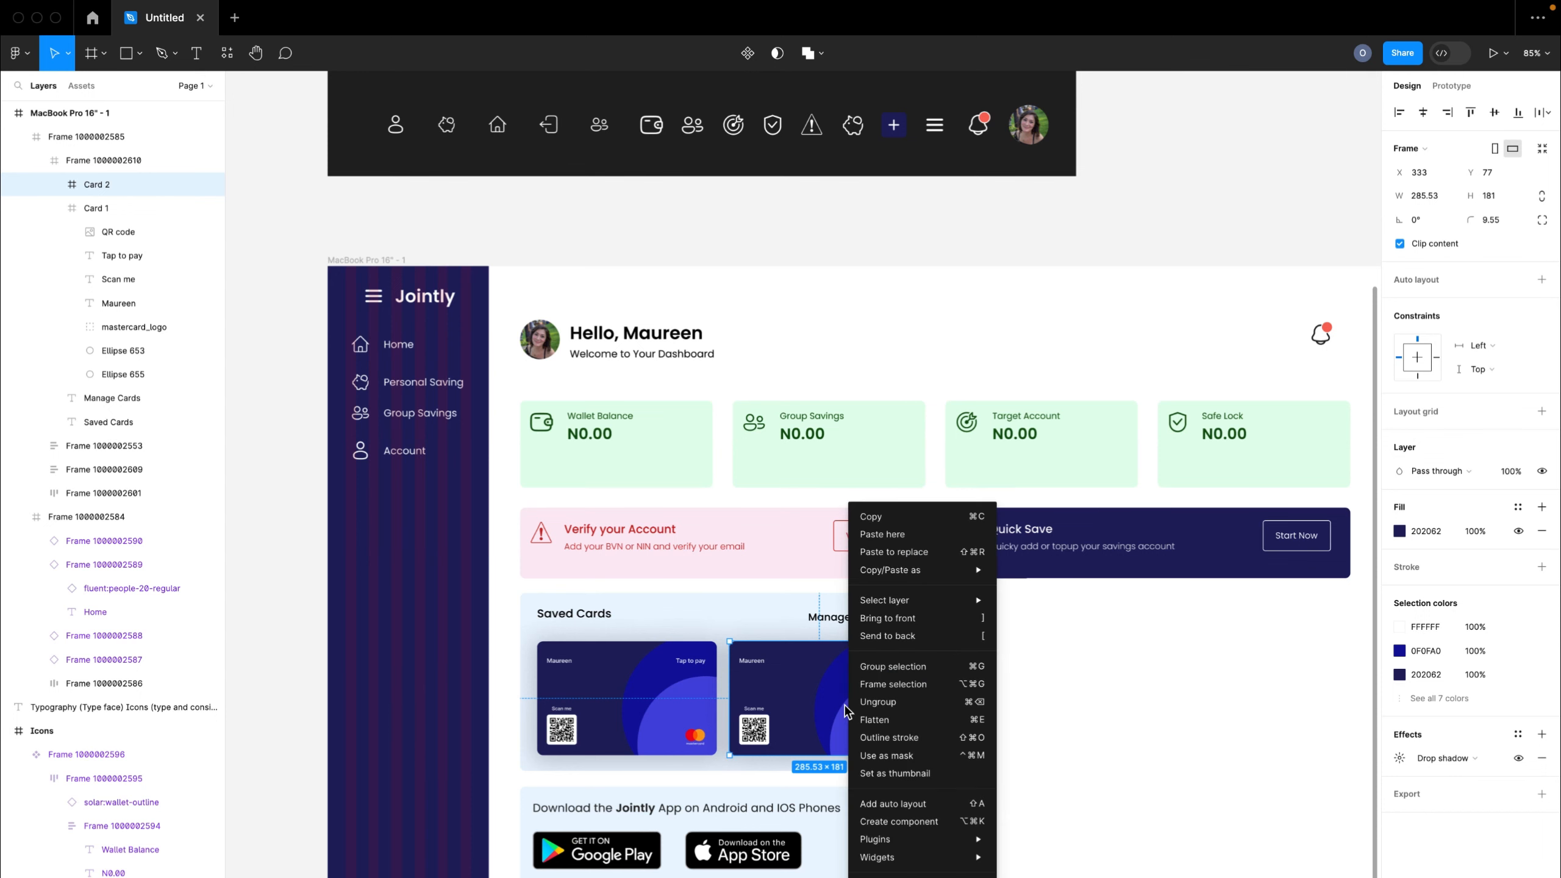
left_click(883, 687)
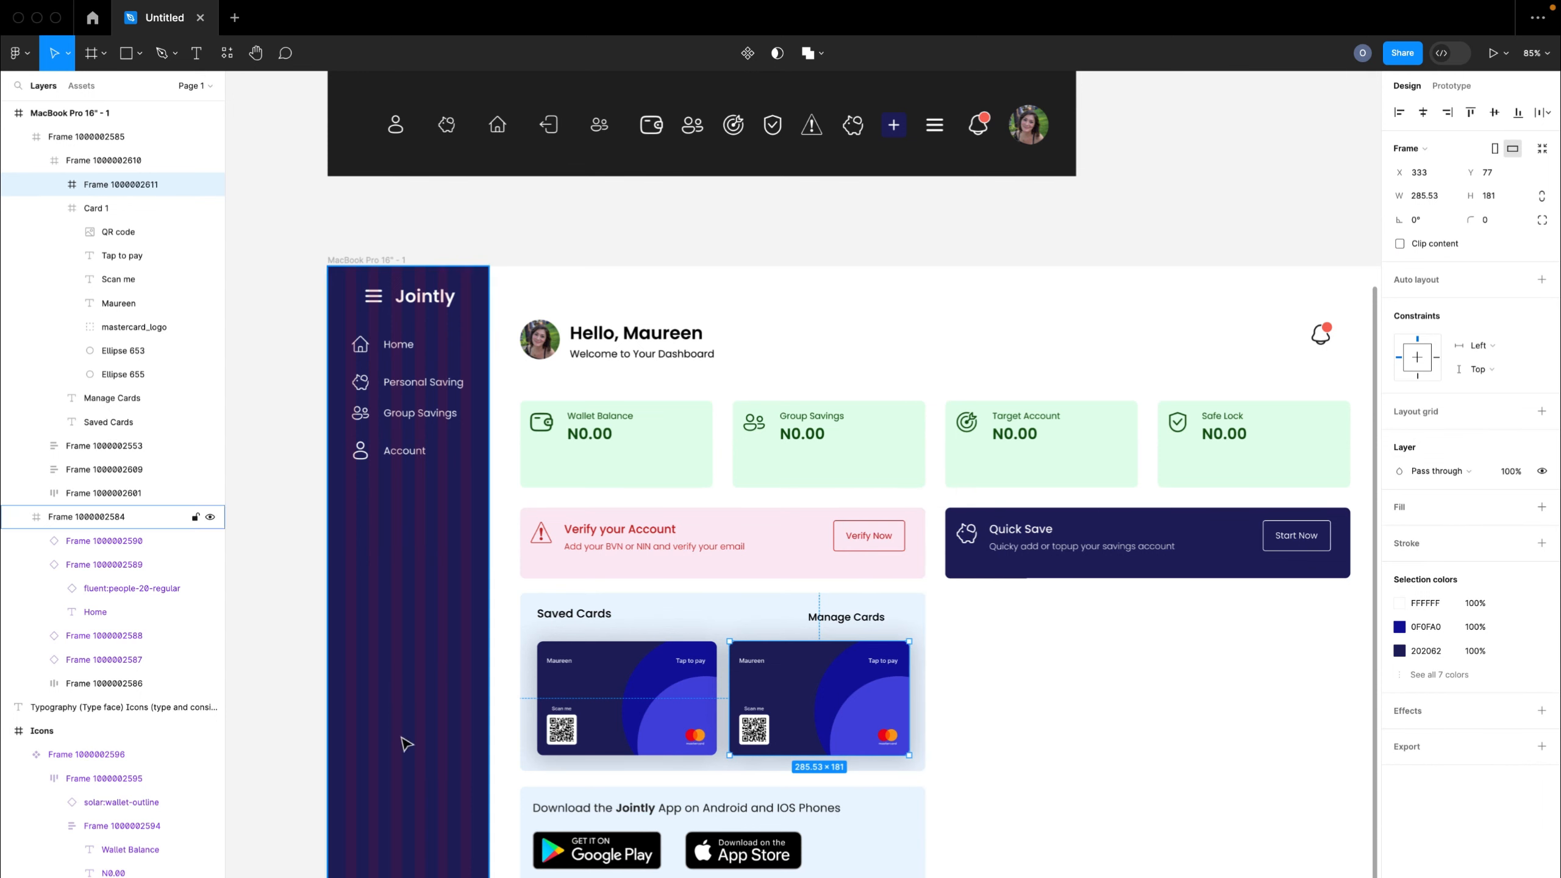
left_click(54, 185)
left_click(107, 207)
key("Delete")
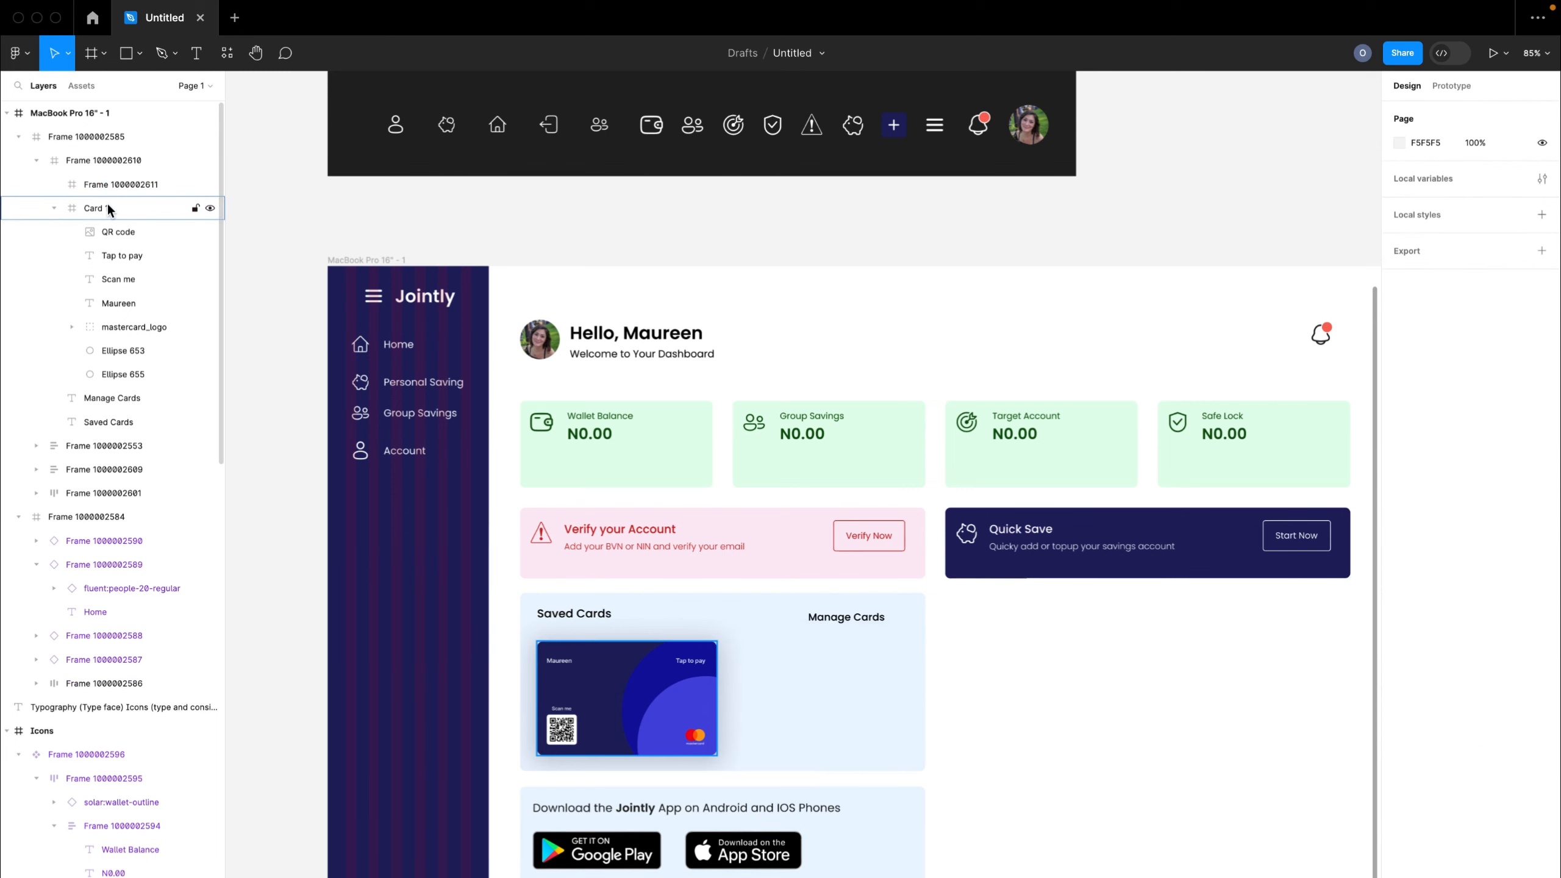
- Set the empty frame's corner radius to 12
left_click(93, 189)
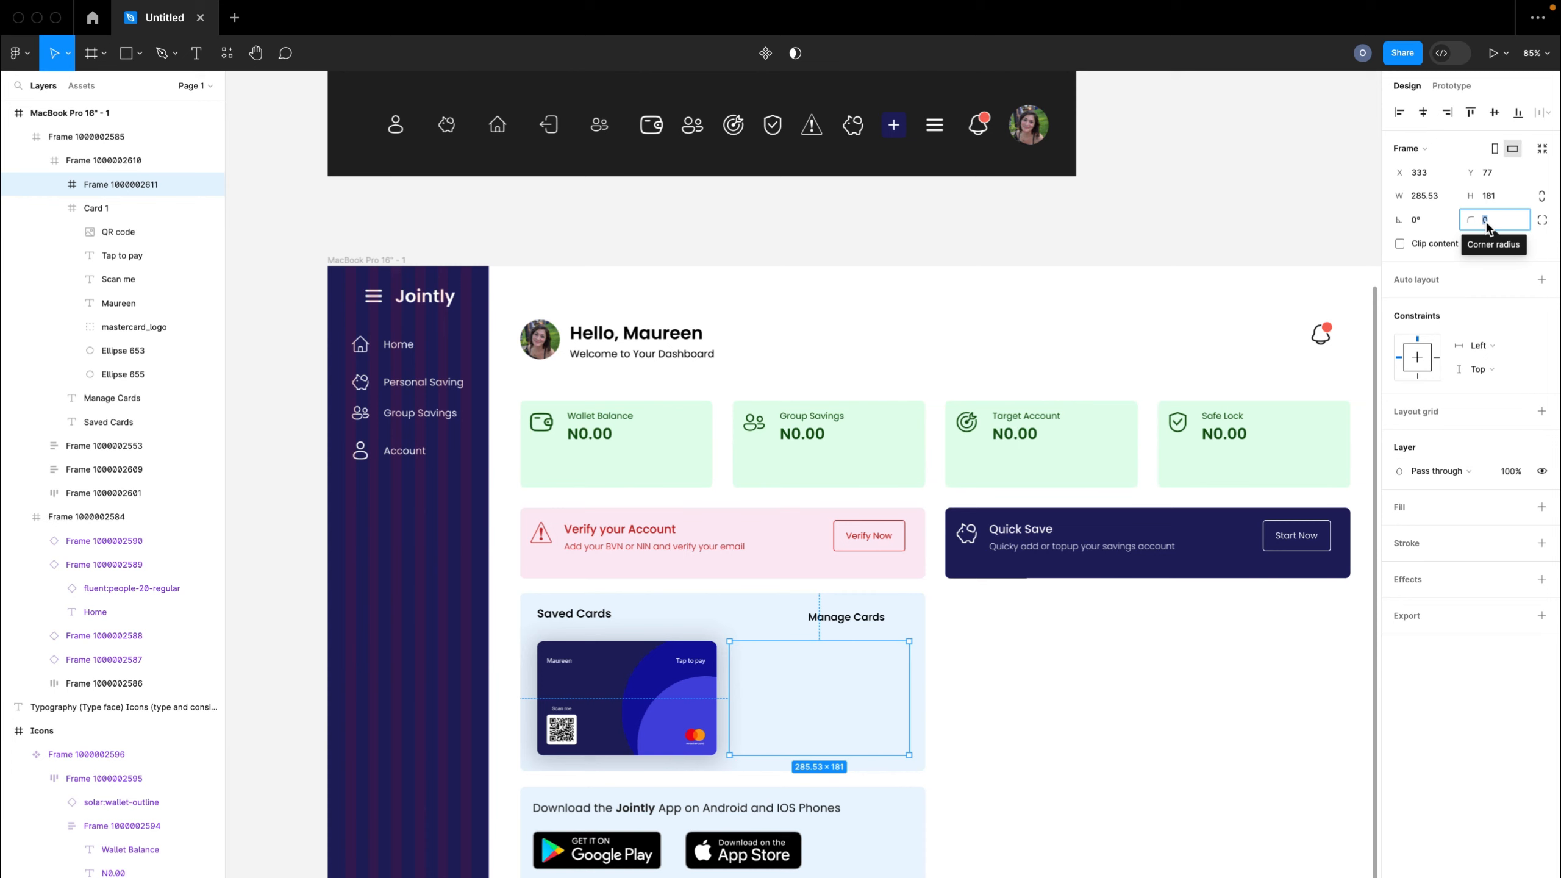
type("12")
key("Return")
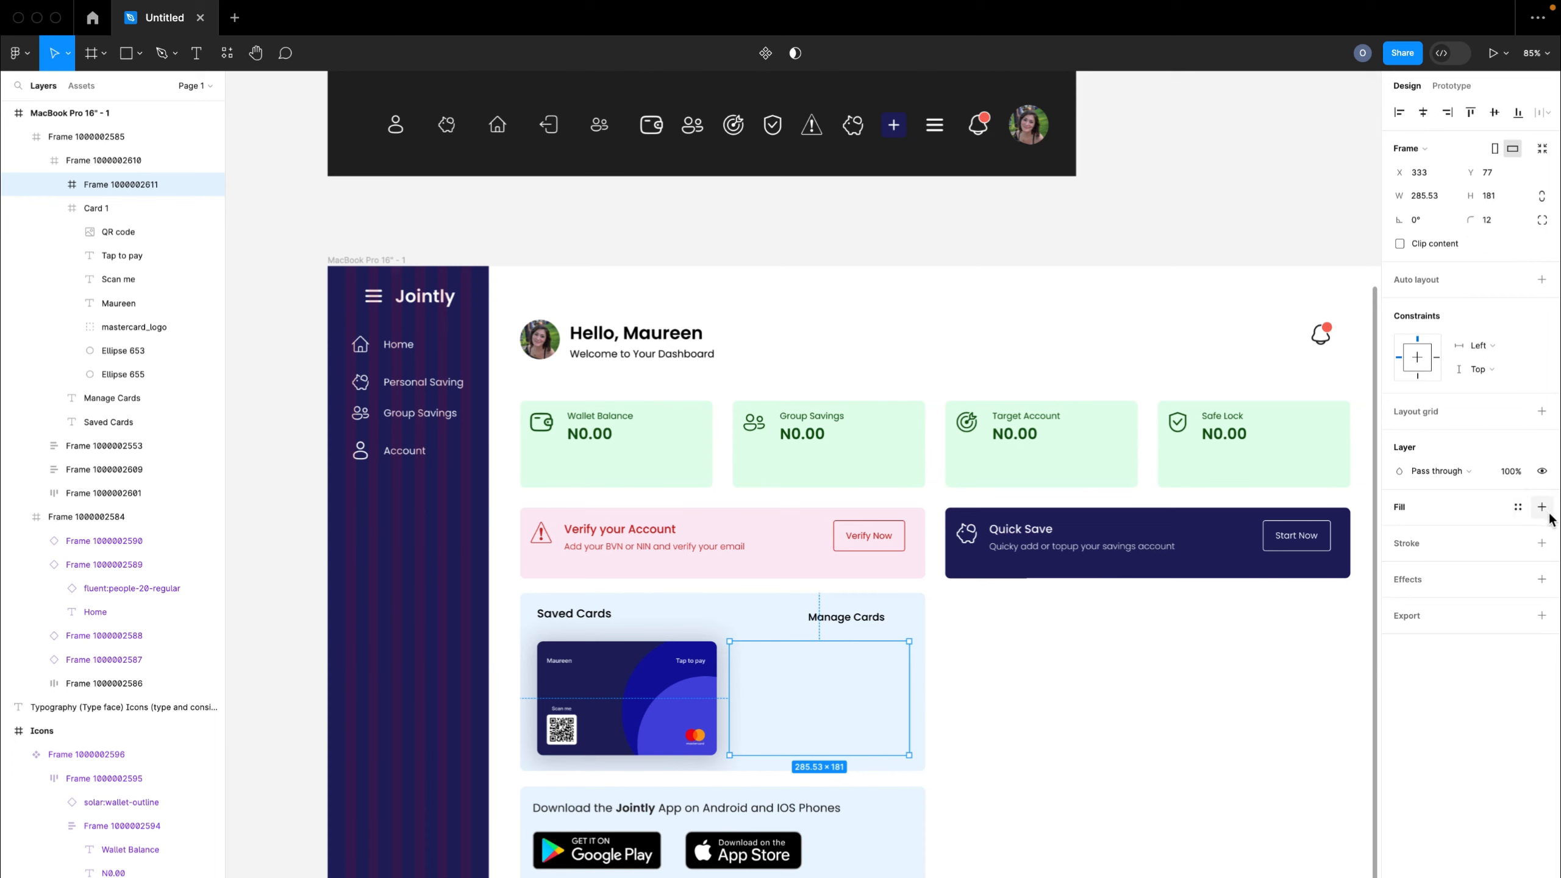
- Give the empty frame a black 1 px inside stroke in dash style with a dash length of 8
left_click(1544, 544)
left_click(1541, 591)
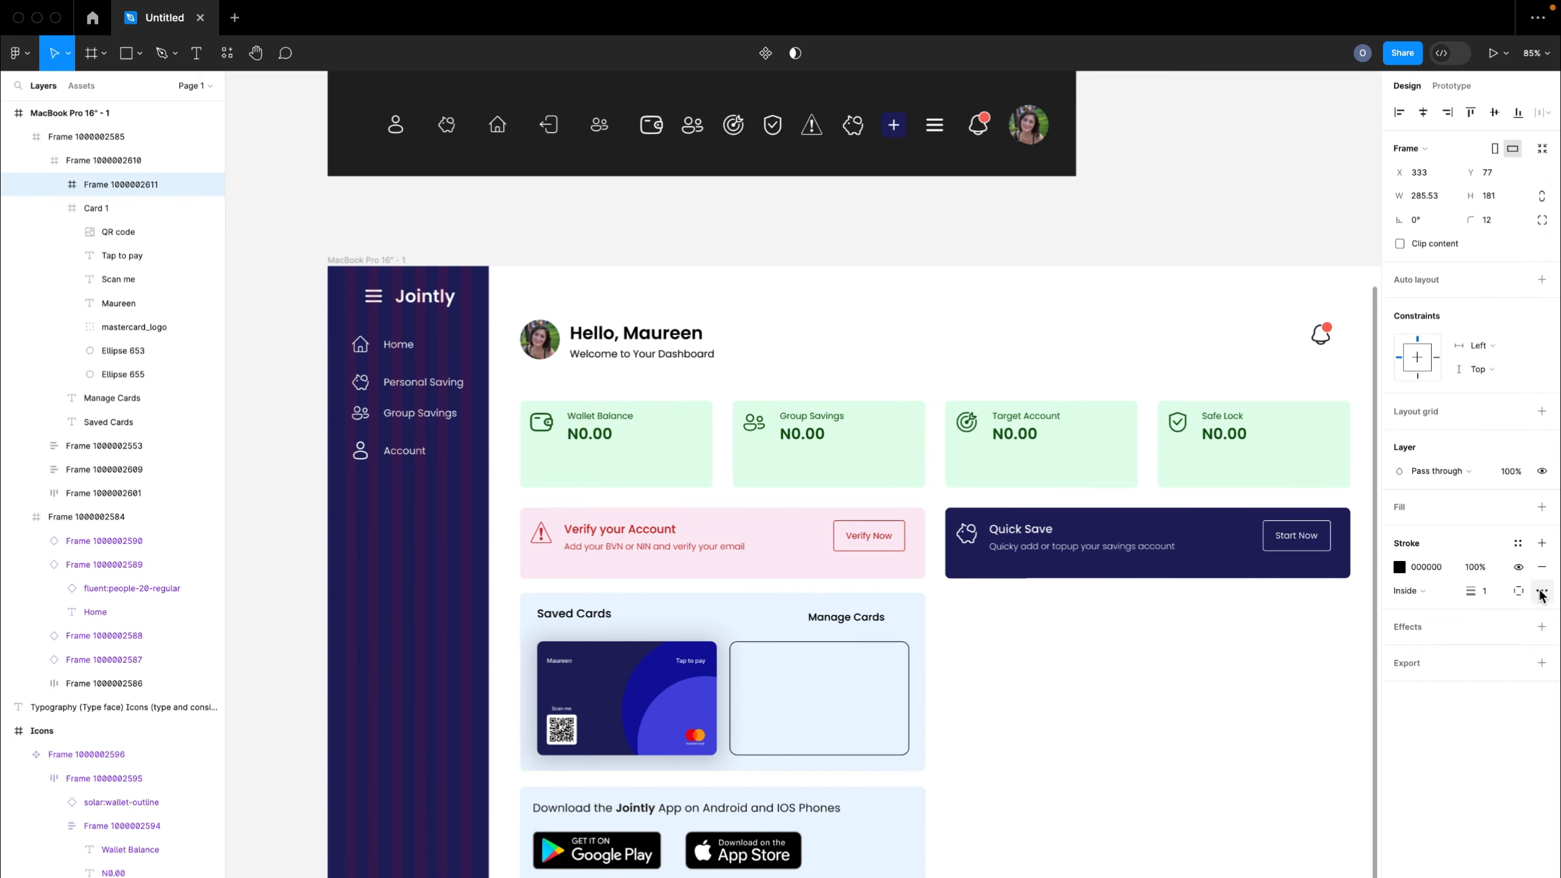
left_click(1354, 627)
left_click(1363, 646)
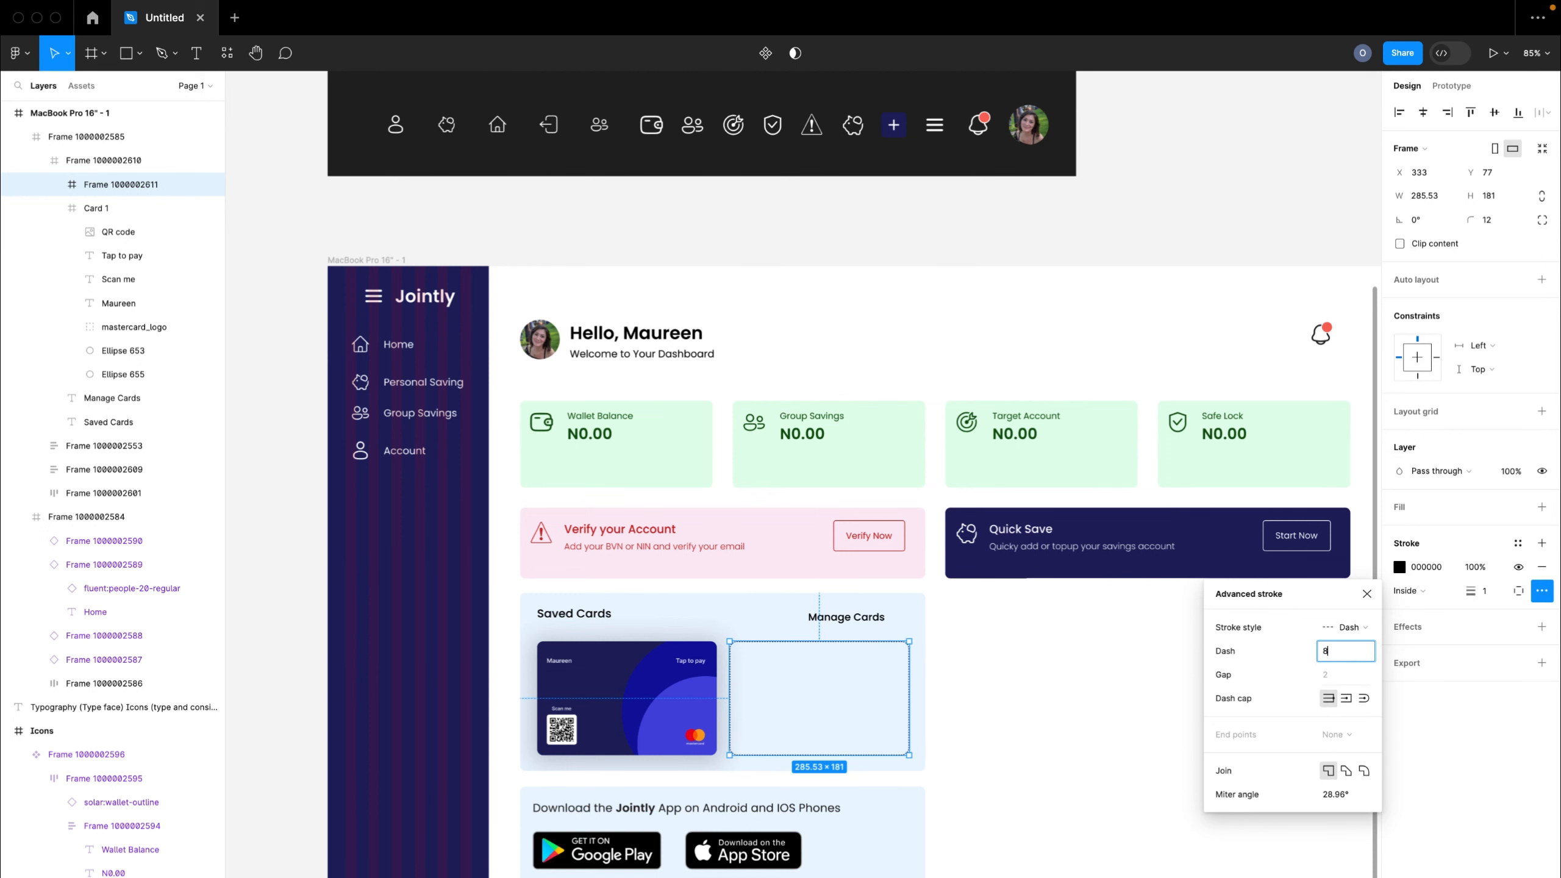
type("8")
key("Return")
left_click(892, 810)
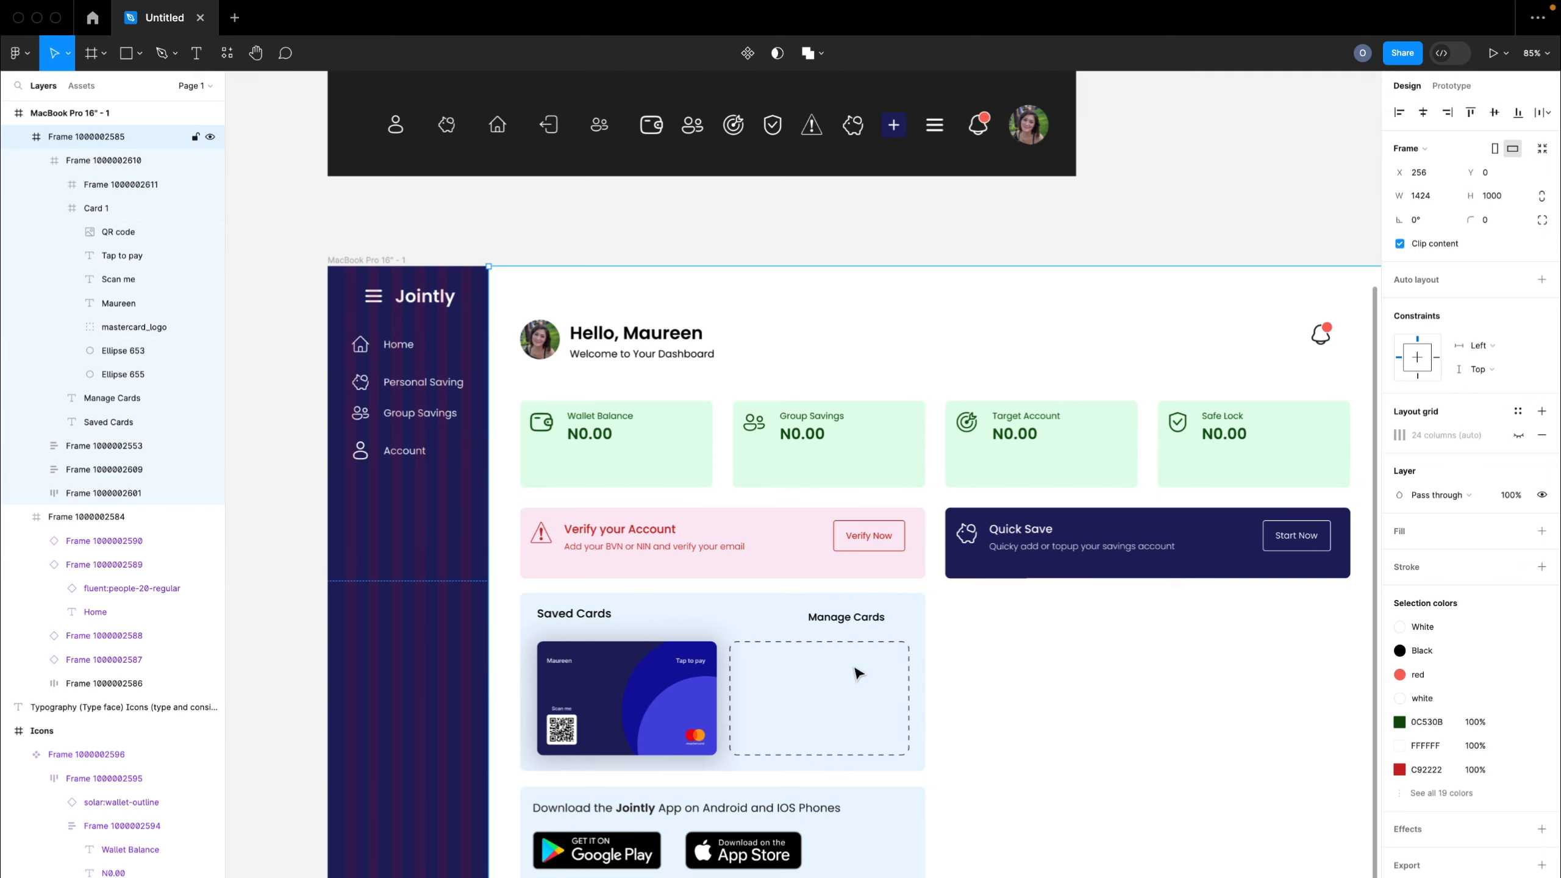
- Copy the navy plus icon from the icons frame into the middle of the dashed frame
scroll(859, 674, "up", 1)
scroll(858, 674, "right", 1)
double_click(861, 161)
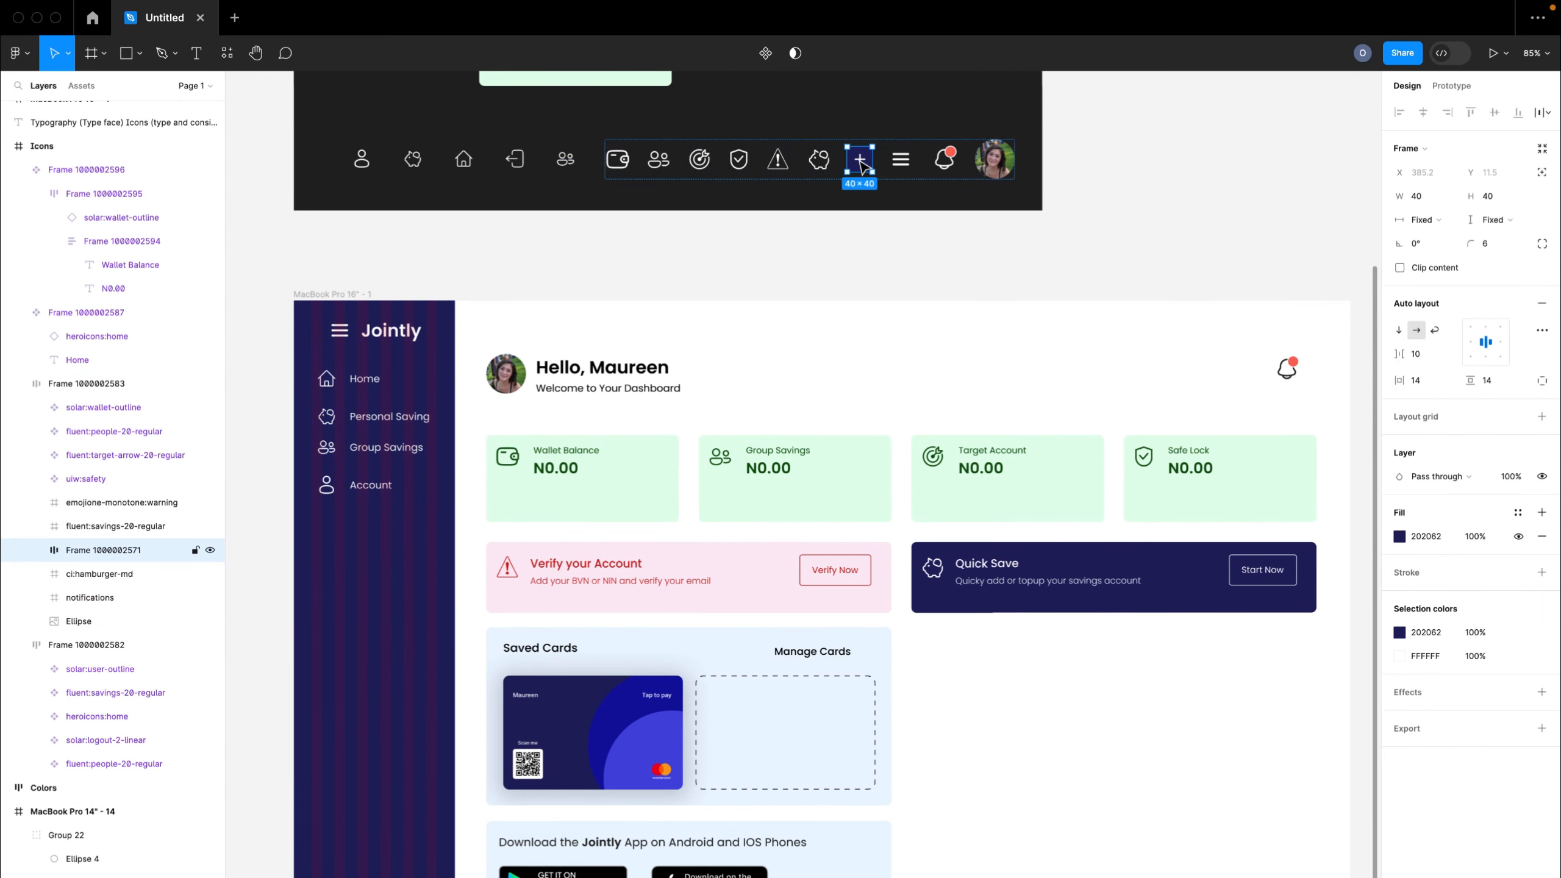
left_click_drag(863, 167, 783, 727)
- Copy the "Manage Cards" text below the plus icon and change the copy to "Add a New Card"
left_click(812, 655)
left_click_drag(812, 655, 783, 756)
double_click(783, 746)
type("Ad")
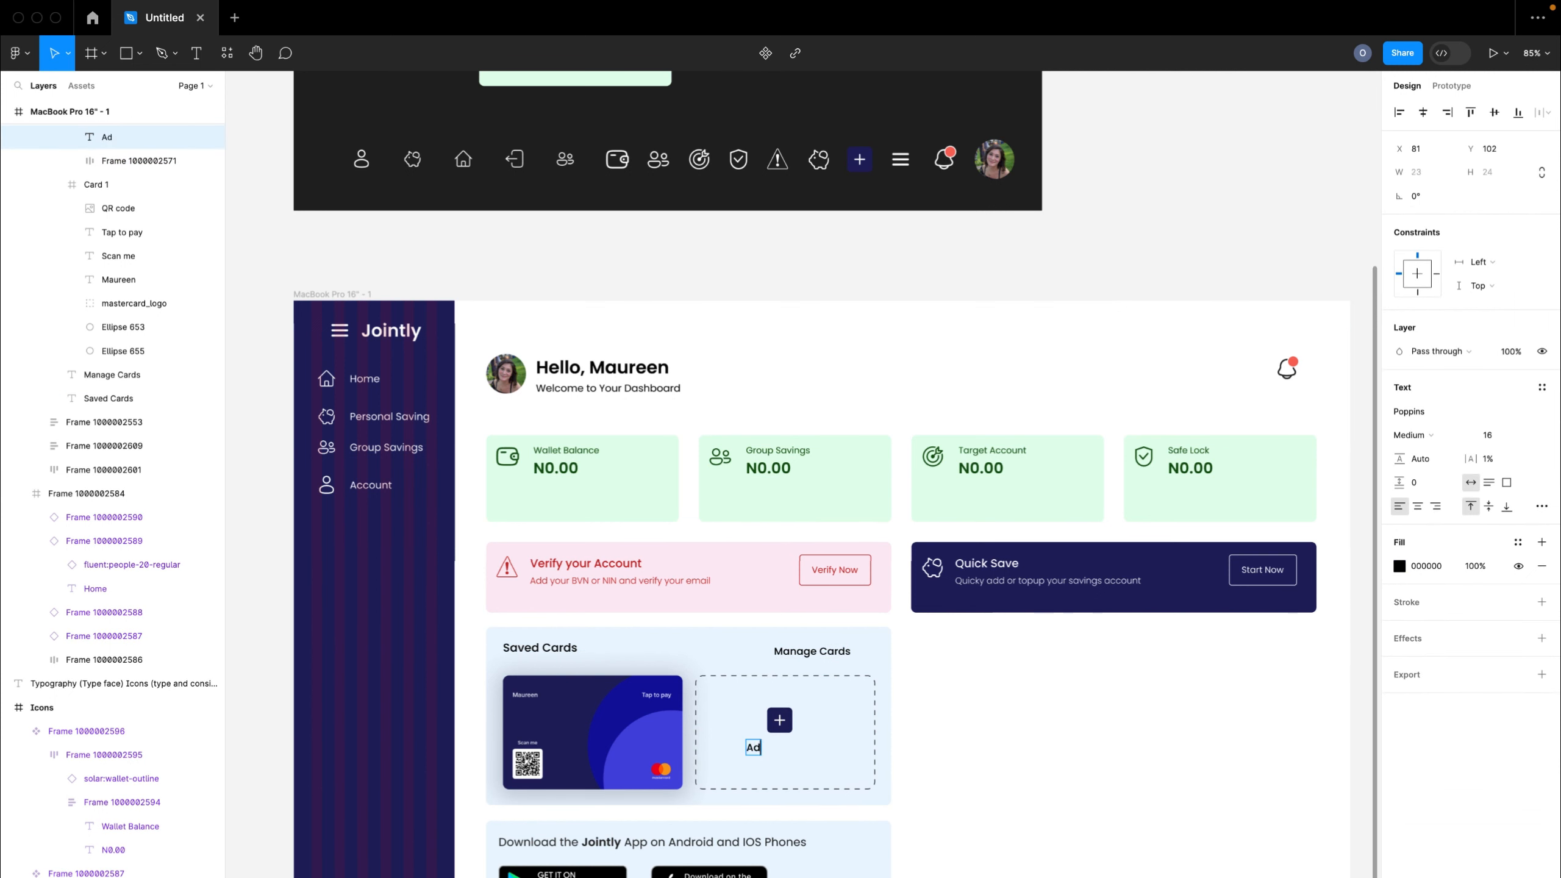
type("d a New Card")
key("Escape")
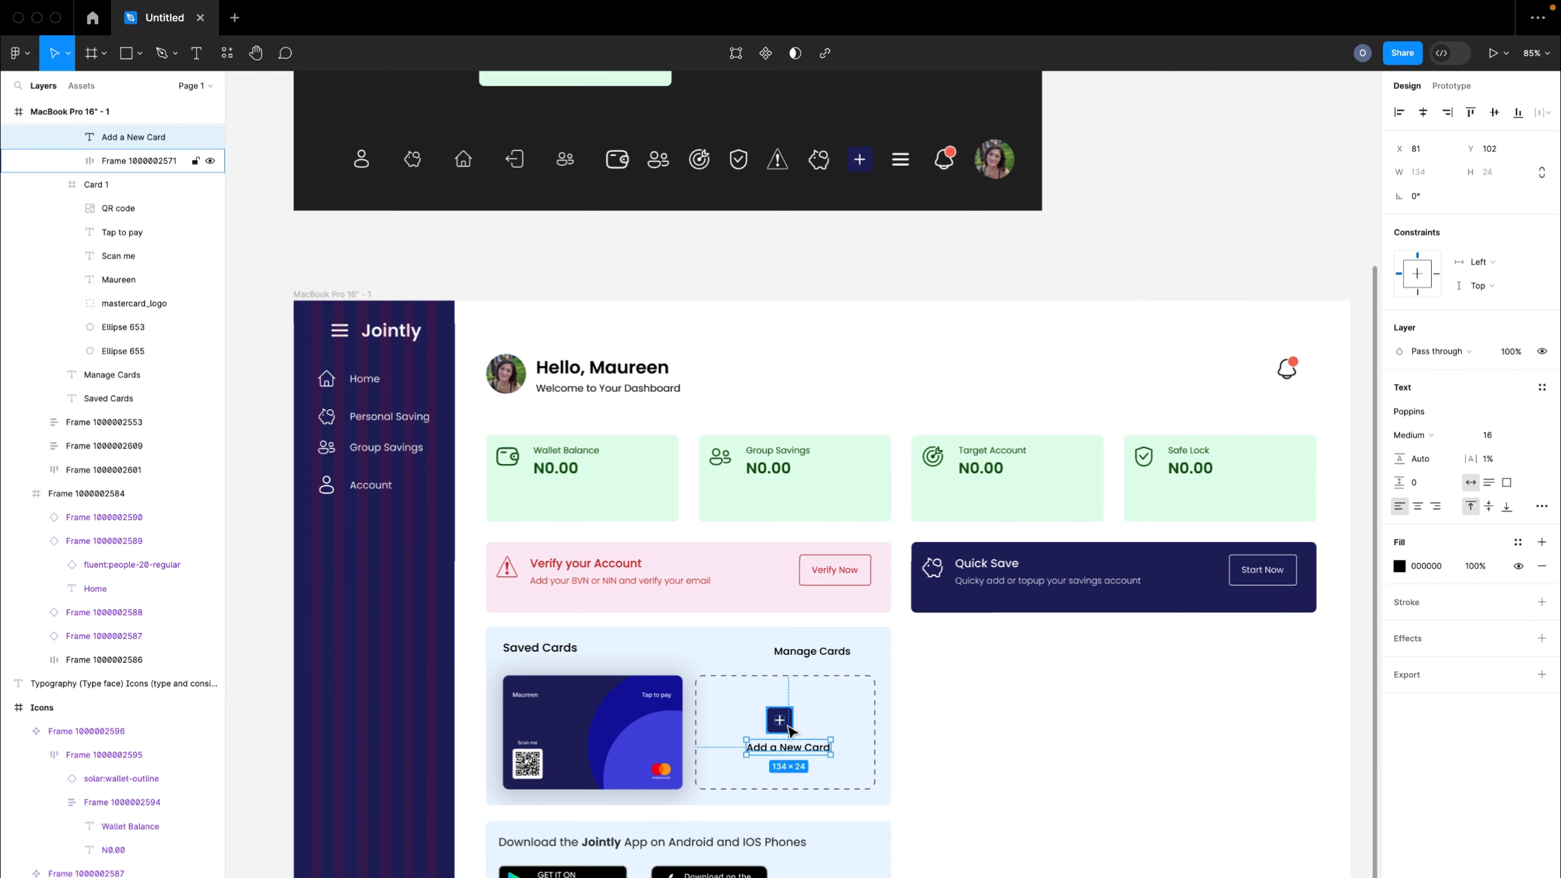
- Wrap the plus icon and its label in an auto layout, and the bank card and dashed frame in a horizontal one with 20 spacing
left_click(789, 730, "shift")
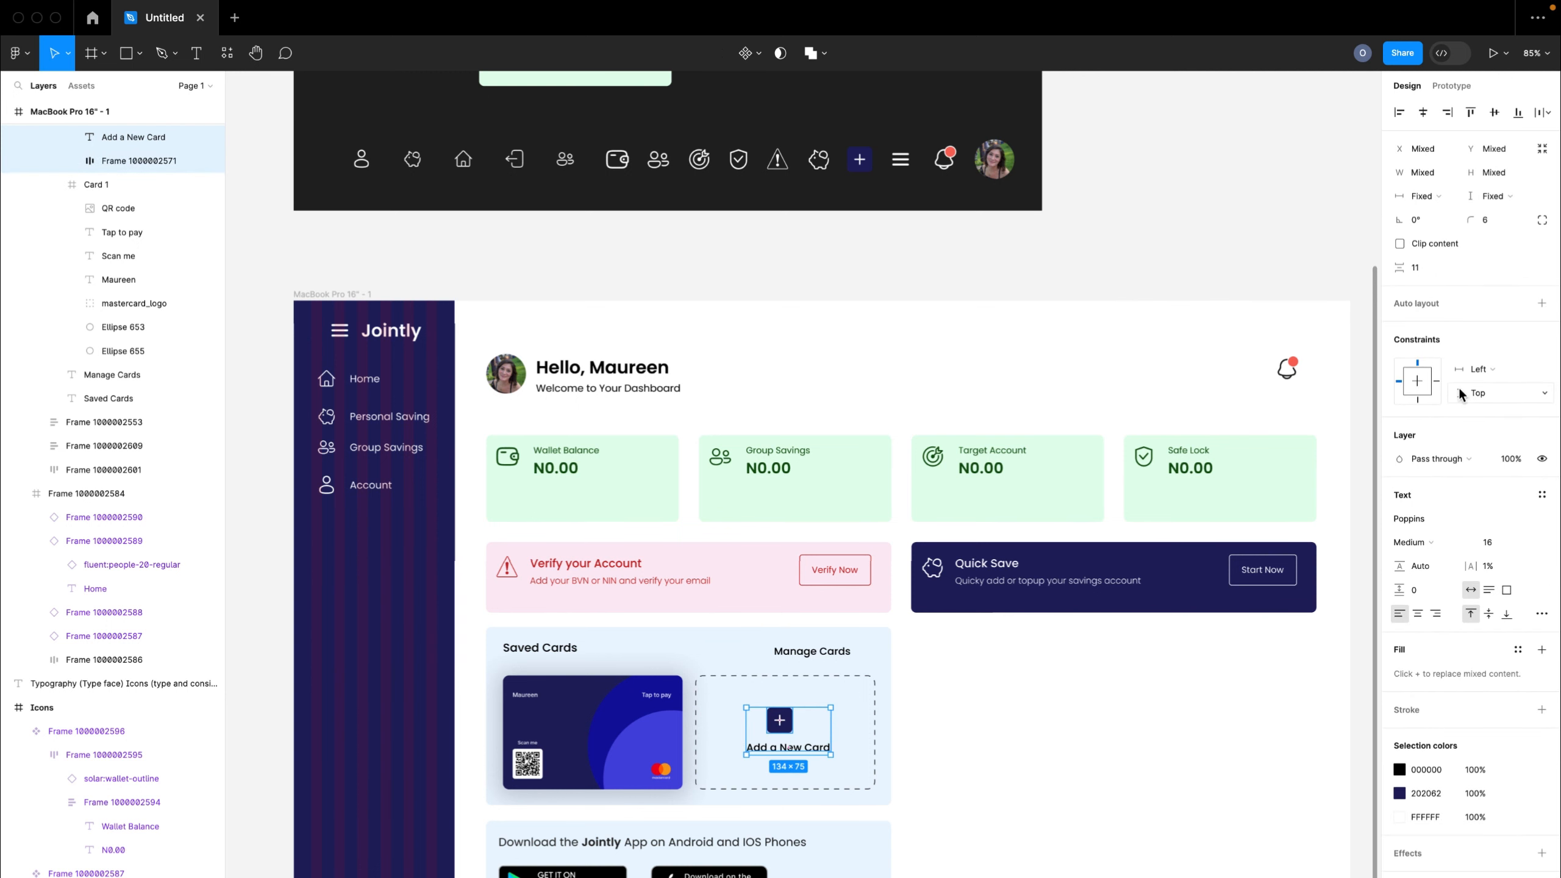
key("shift+a")
left_click(863, 714)
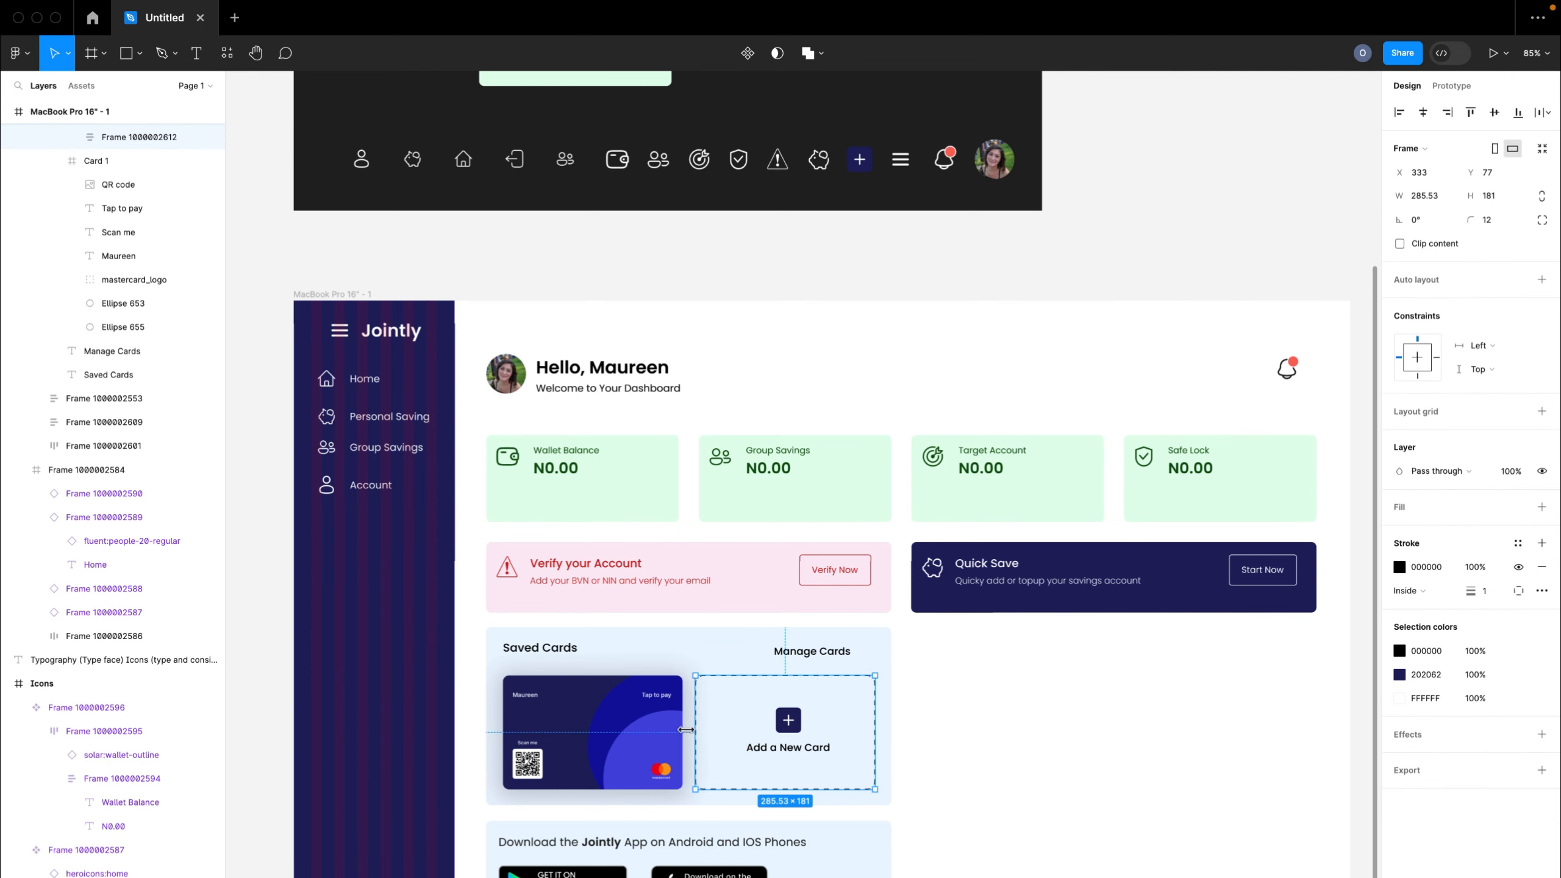
left_click(639, 732, "shift")
key("shift+a")
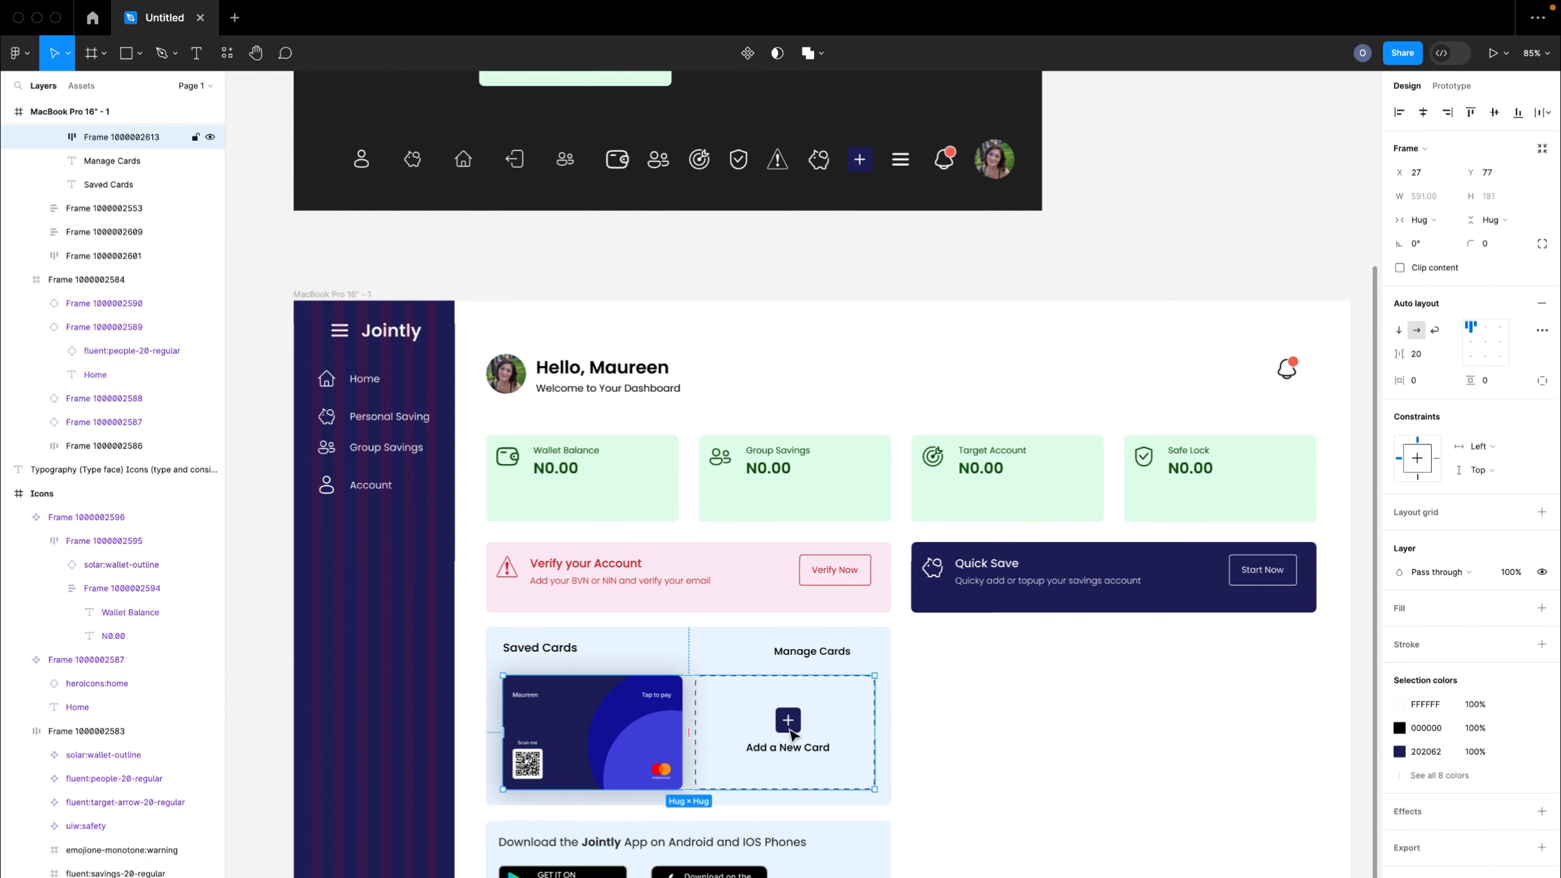
- Move the "Manage Cards" text to line up with the outer edge of the dashed add-card frame
left_click_drag(831, 655, 845, 653)
left_click(987, 733)
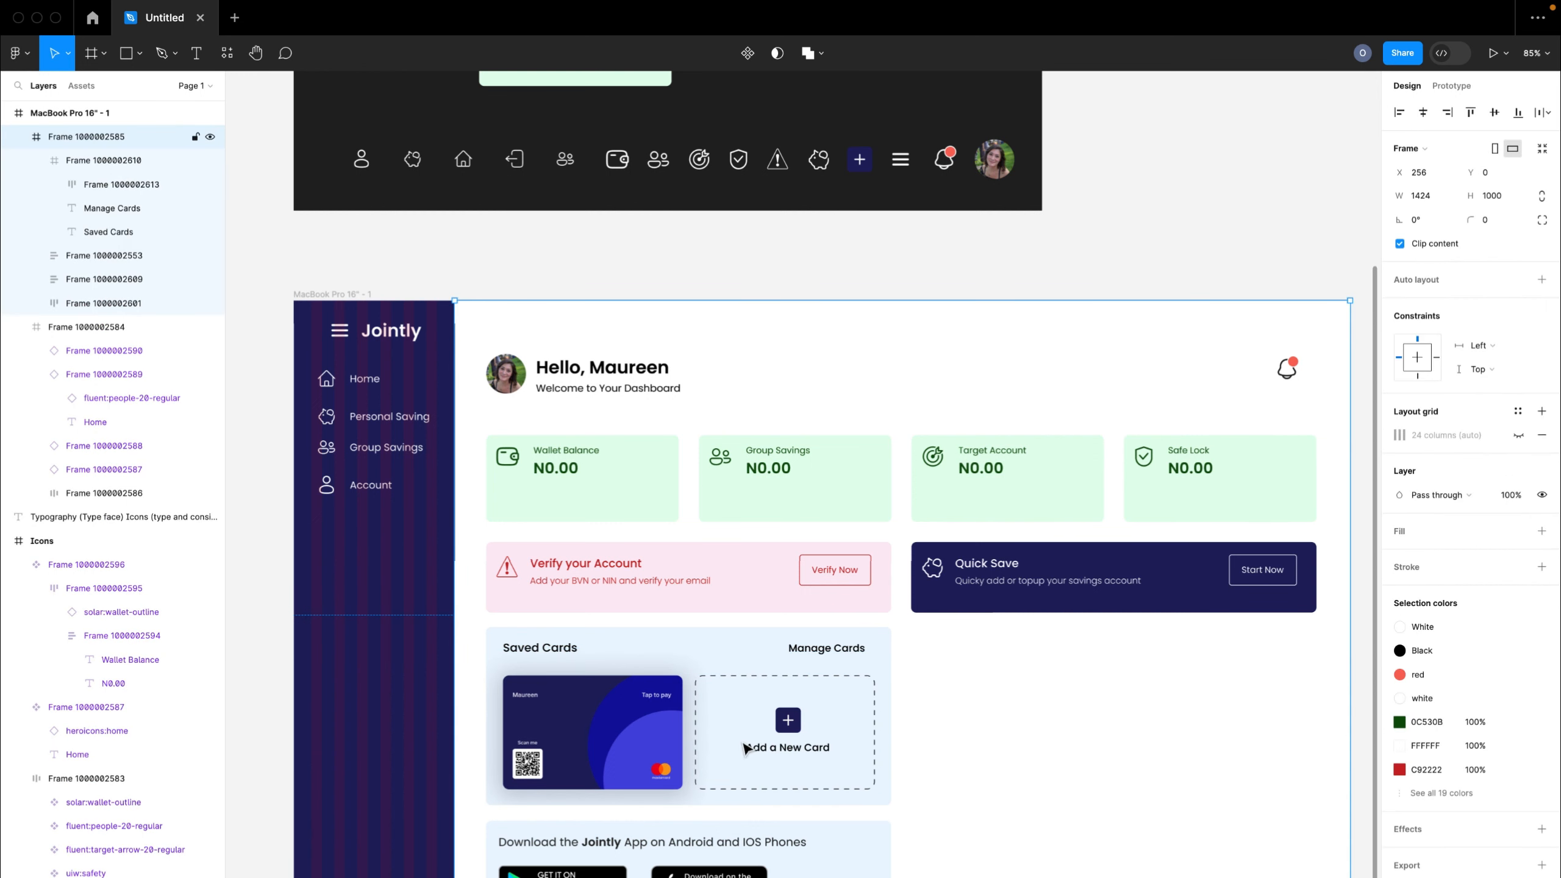
- Compare the redesigned dashboard with the original's to-do list, account setup and mobile download sections
scroll(745, 745, "down", 10)
scroll(746, 749, "left", 10)
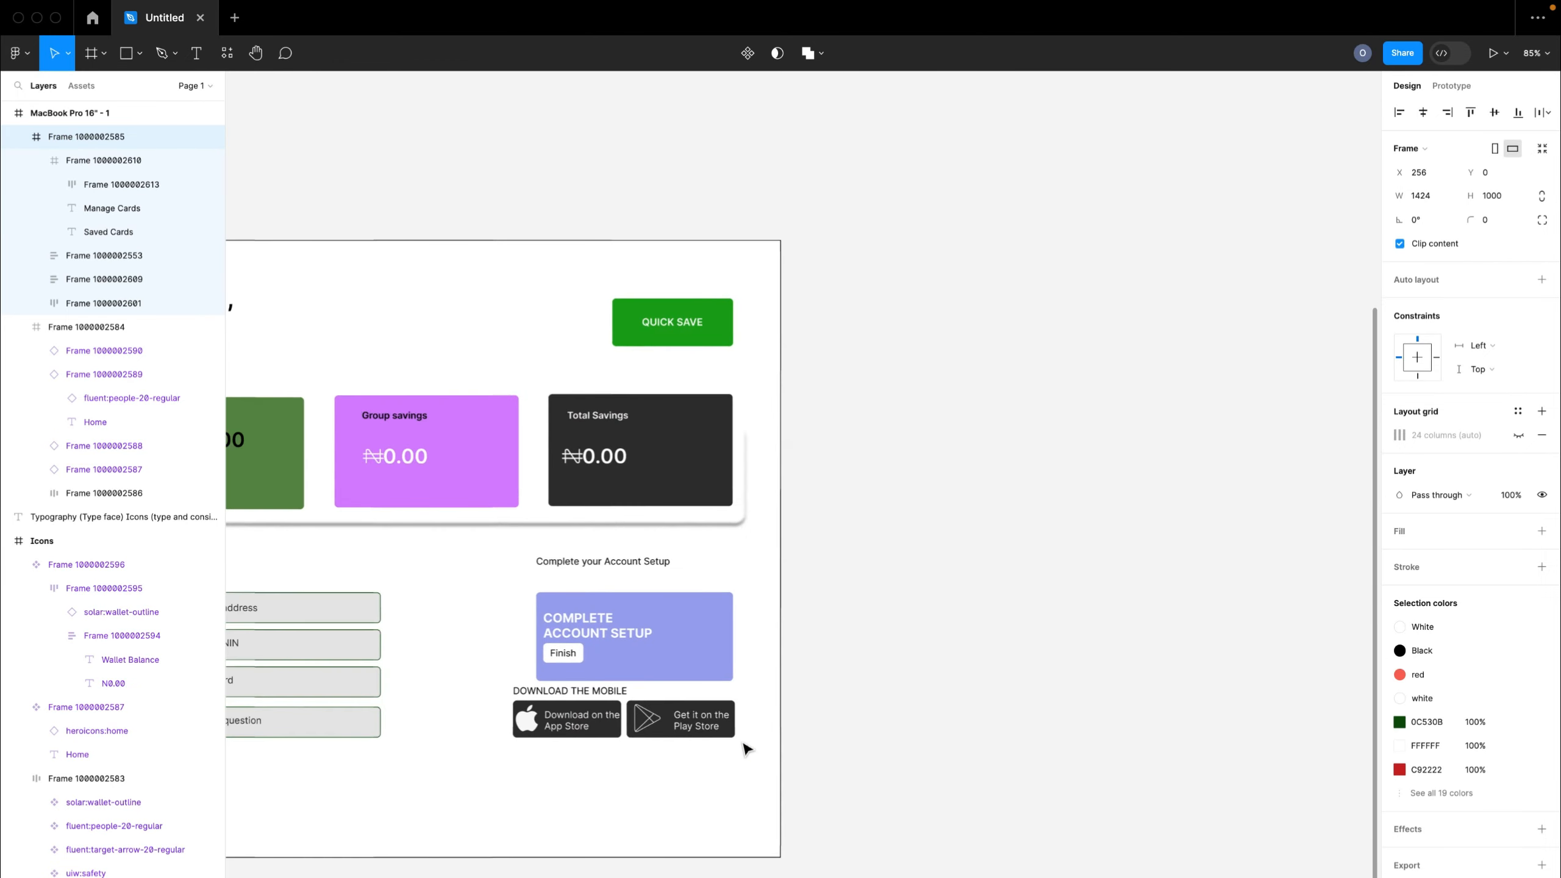
left_click(483, 693)
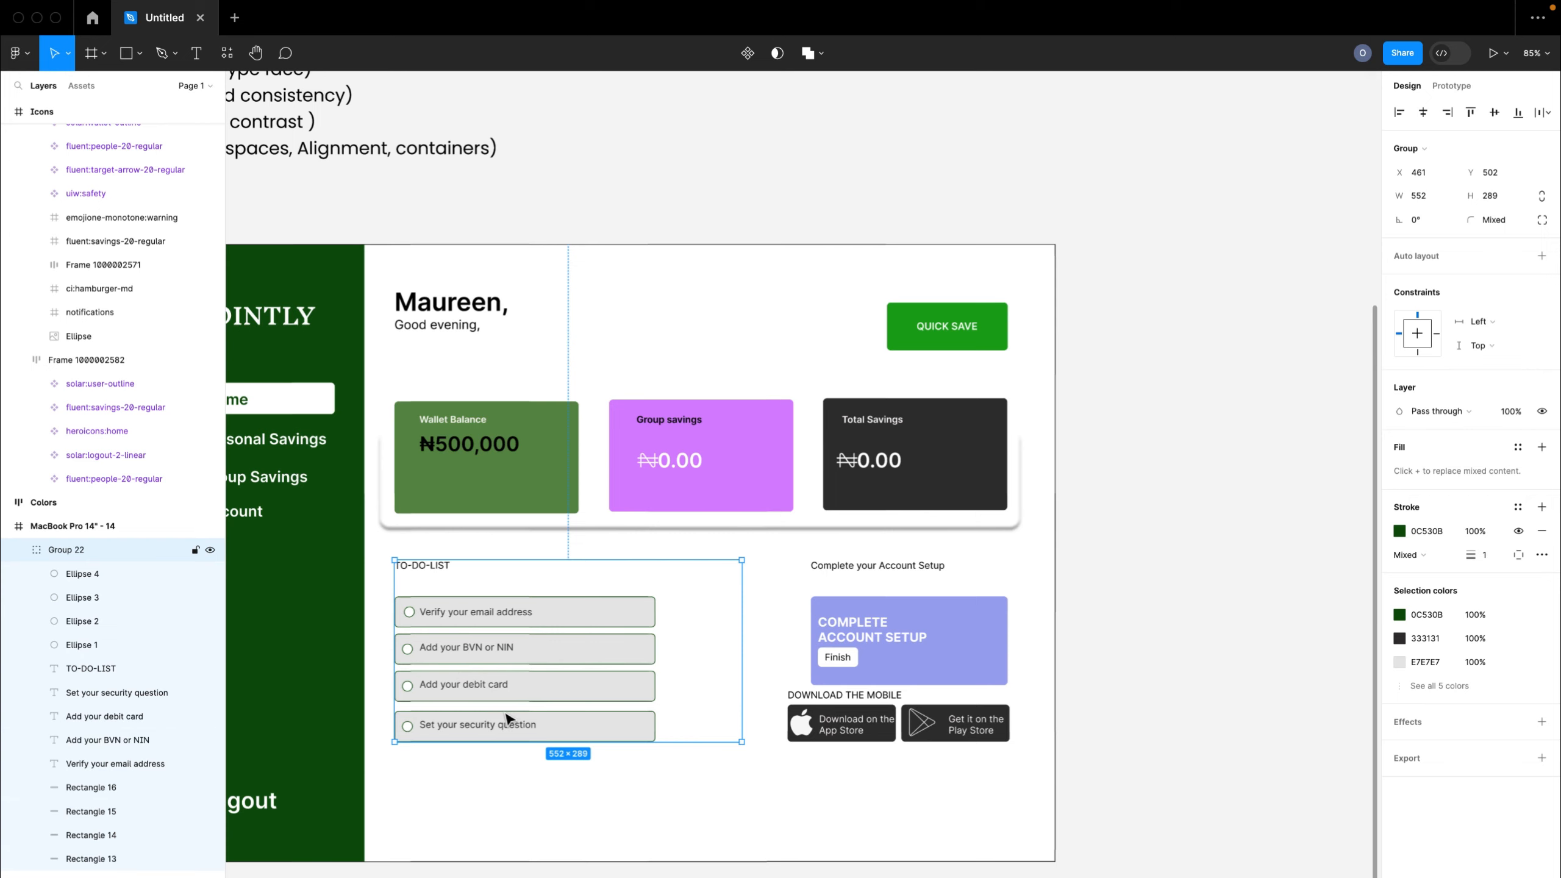
scroll(504, 713, "down", 5)
scroll(505, 713, "right", 15)
scroll(505, 719, "up", 3)
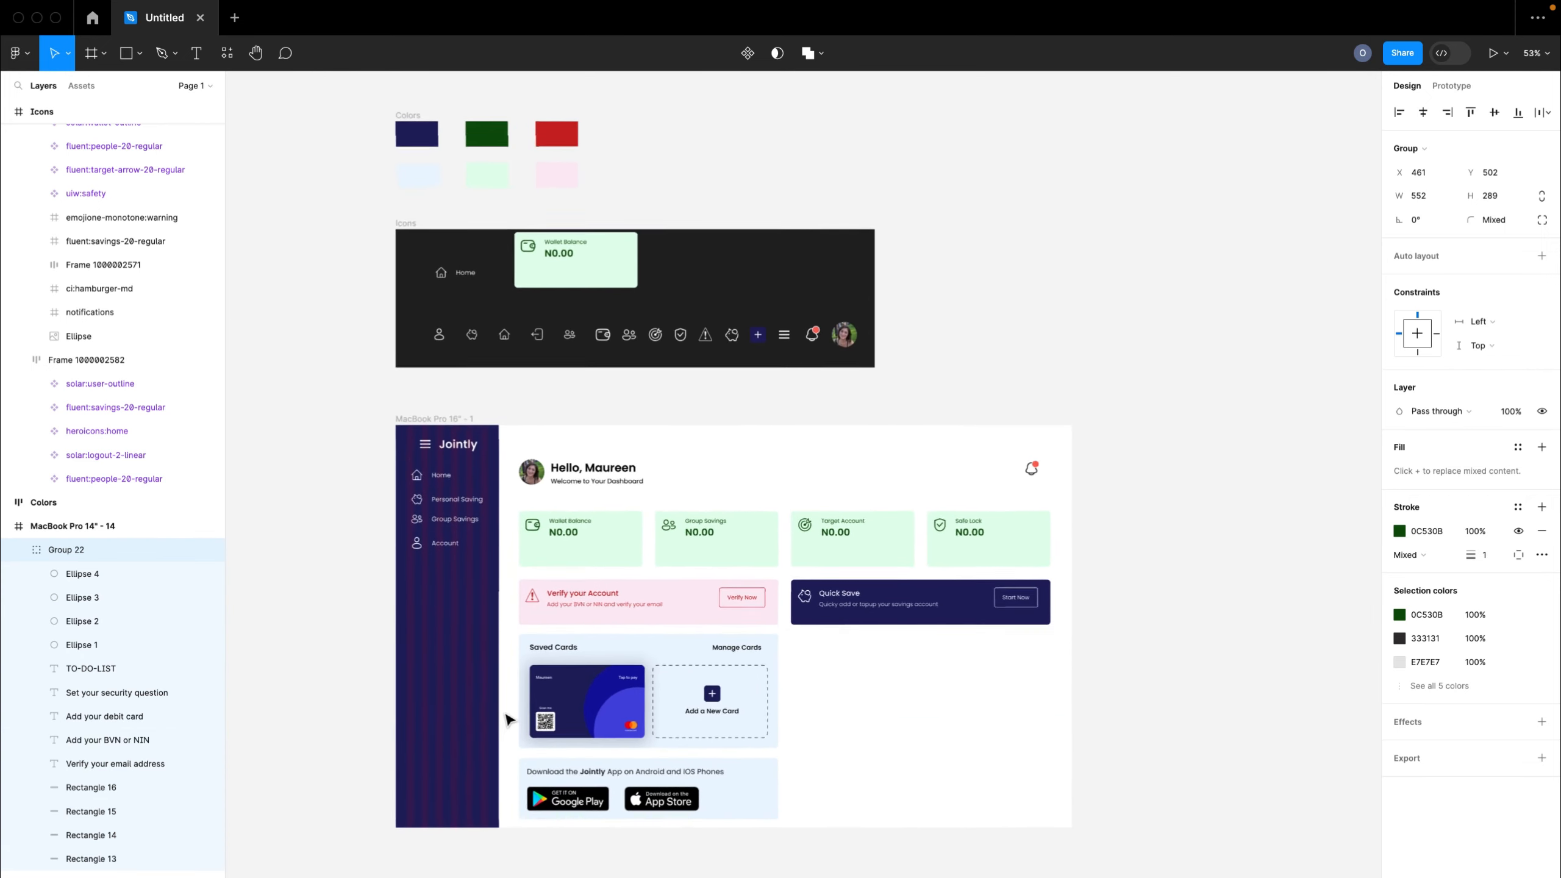
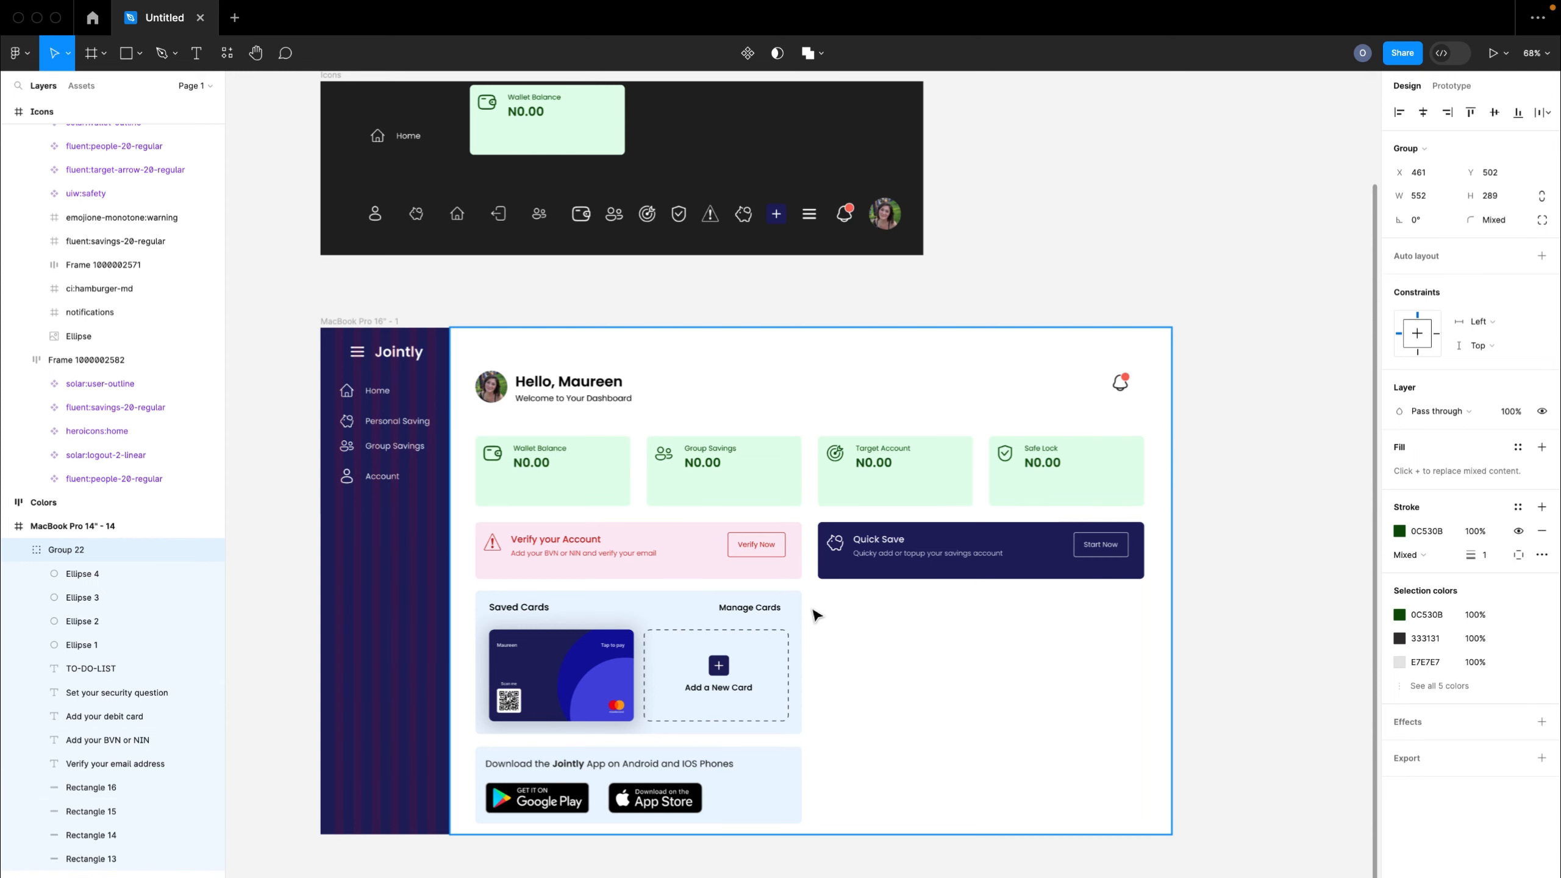
scroll(814, 614, "left", 3)
scroll(814, 615, "down", 1)
scroll(814, 615, "left", 10)
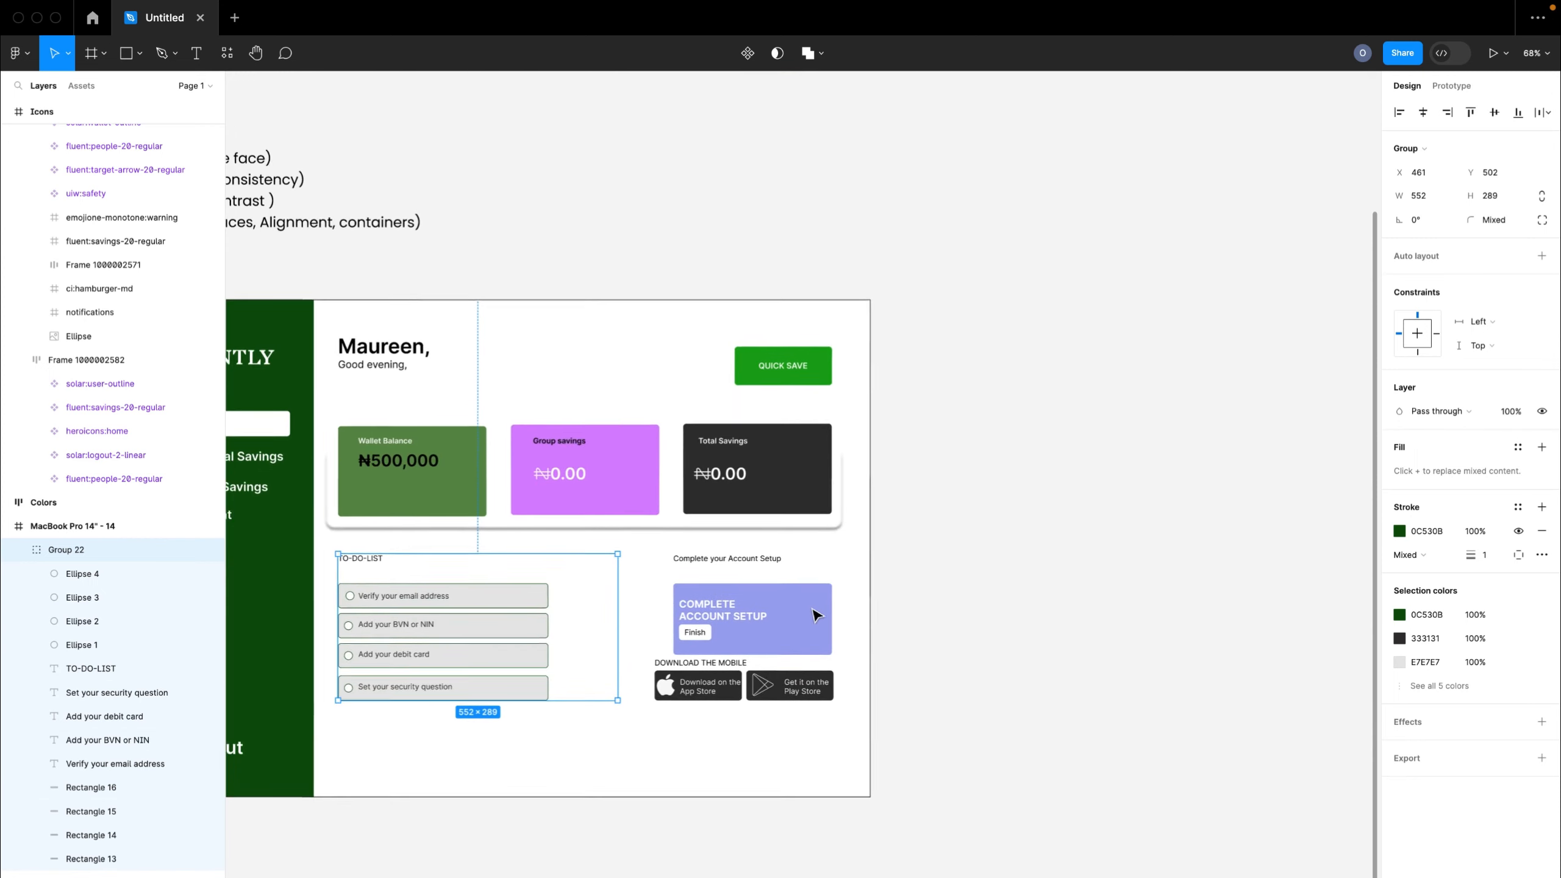
scroll(814, 614, "right", 10)
scroll(814, 614, "right", 2)
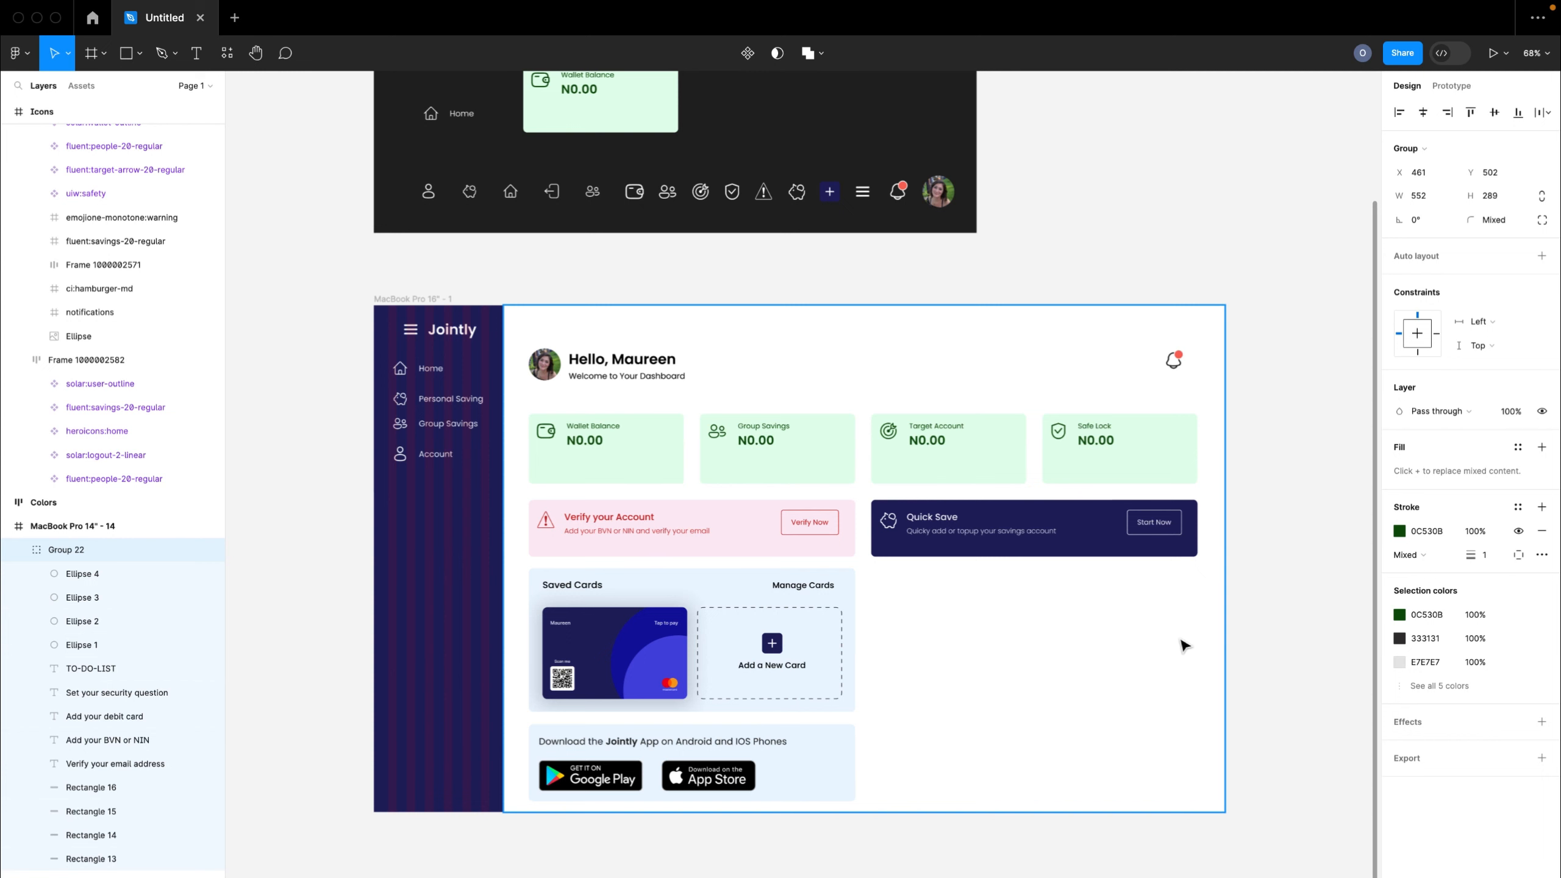
- Move the Wallet Balance card down inside the icons frame so it no longer touches the frame's upper edge
scroll(962, 640, "up", 3)
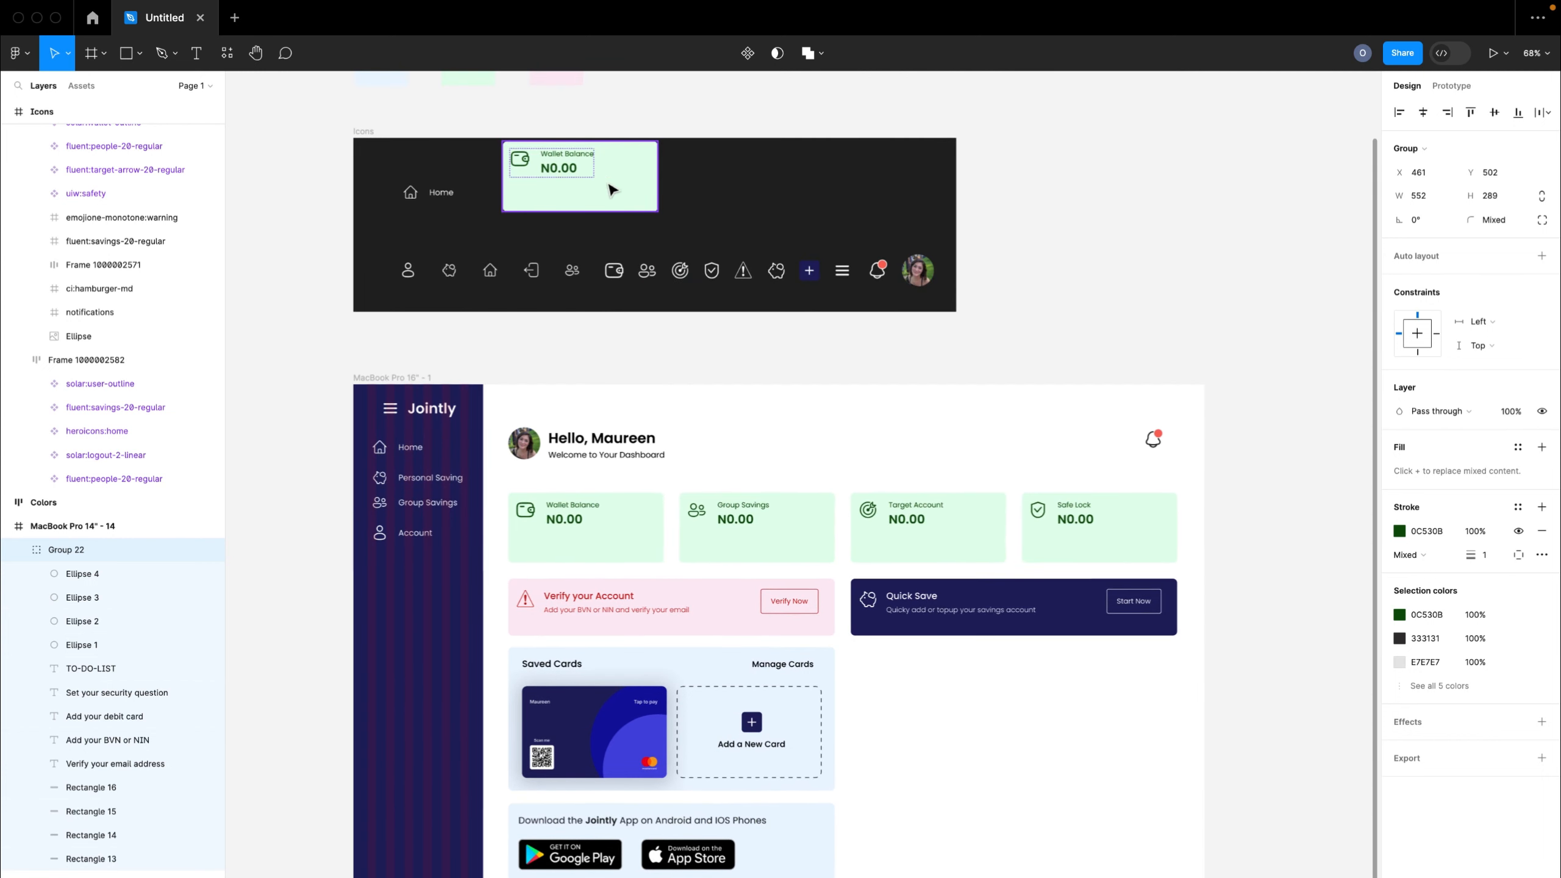
left_click_drag(608, 185, 597, 208)
- Draw a frame of about 638 by 445 in the empty area below the Quick Save banner
left_click(1031, 706)
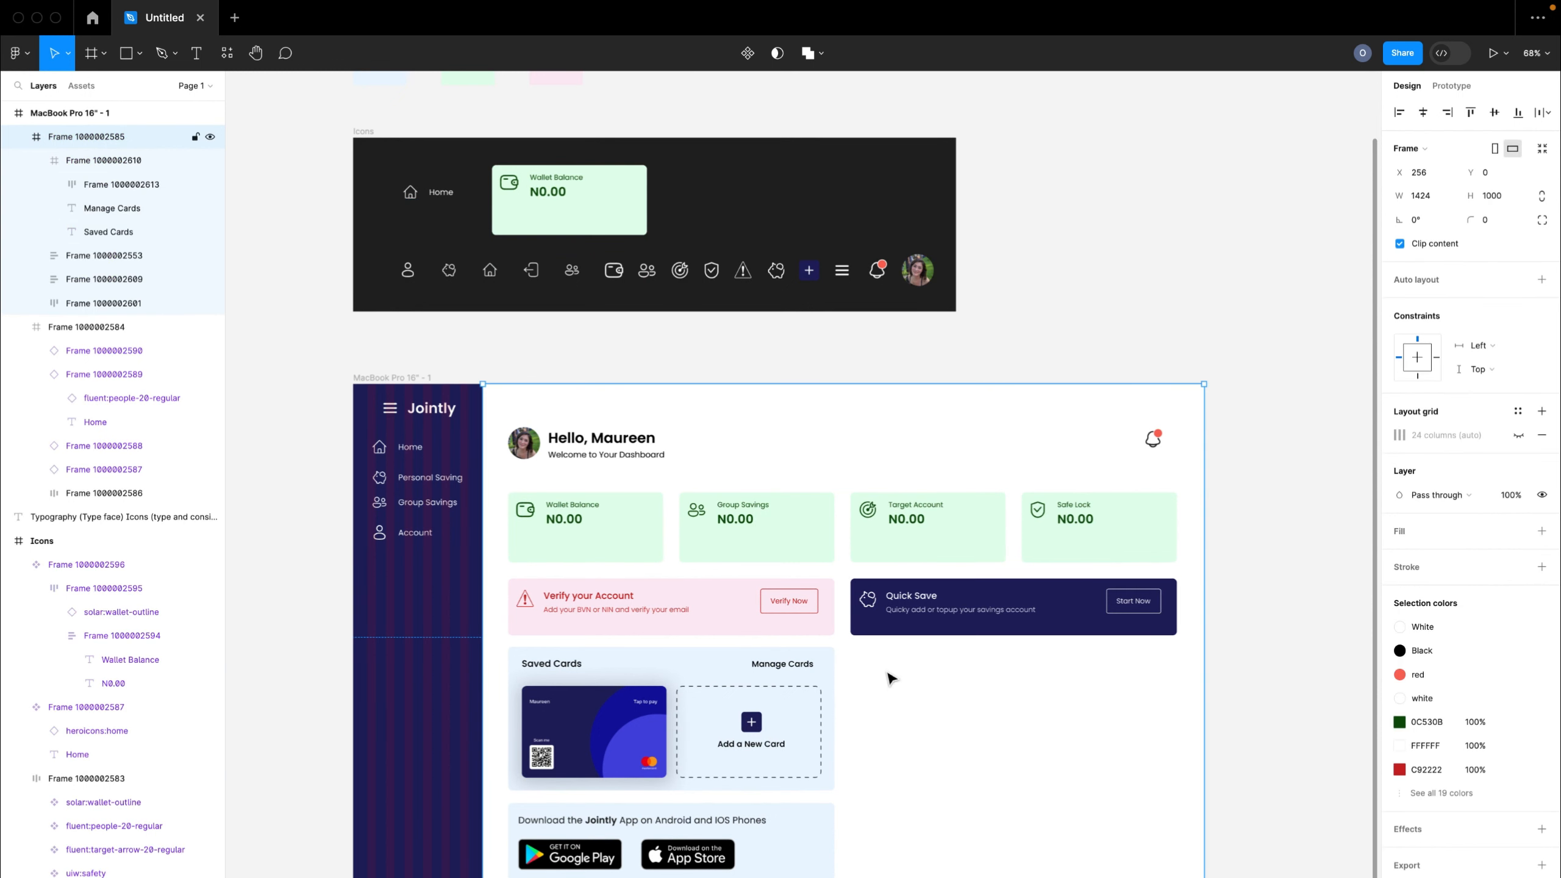
left_click(91, 57)
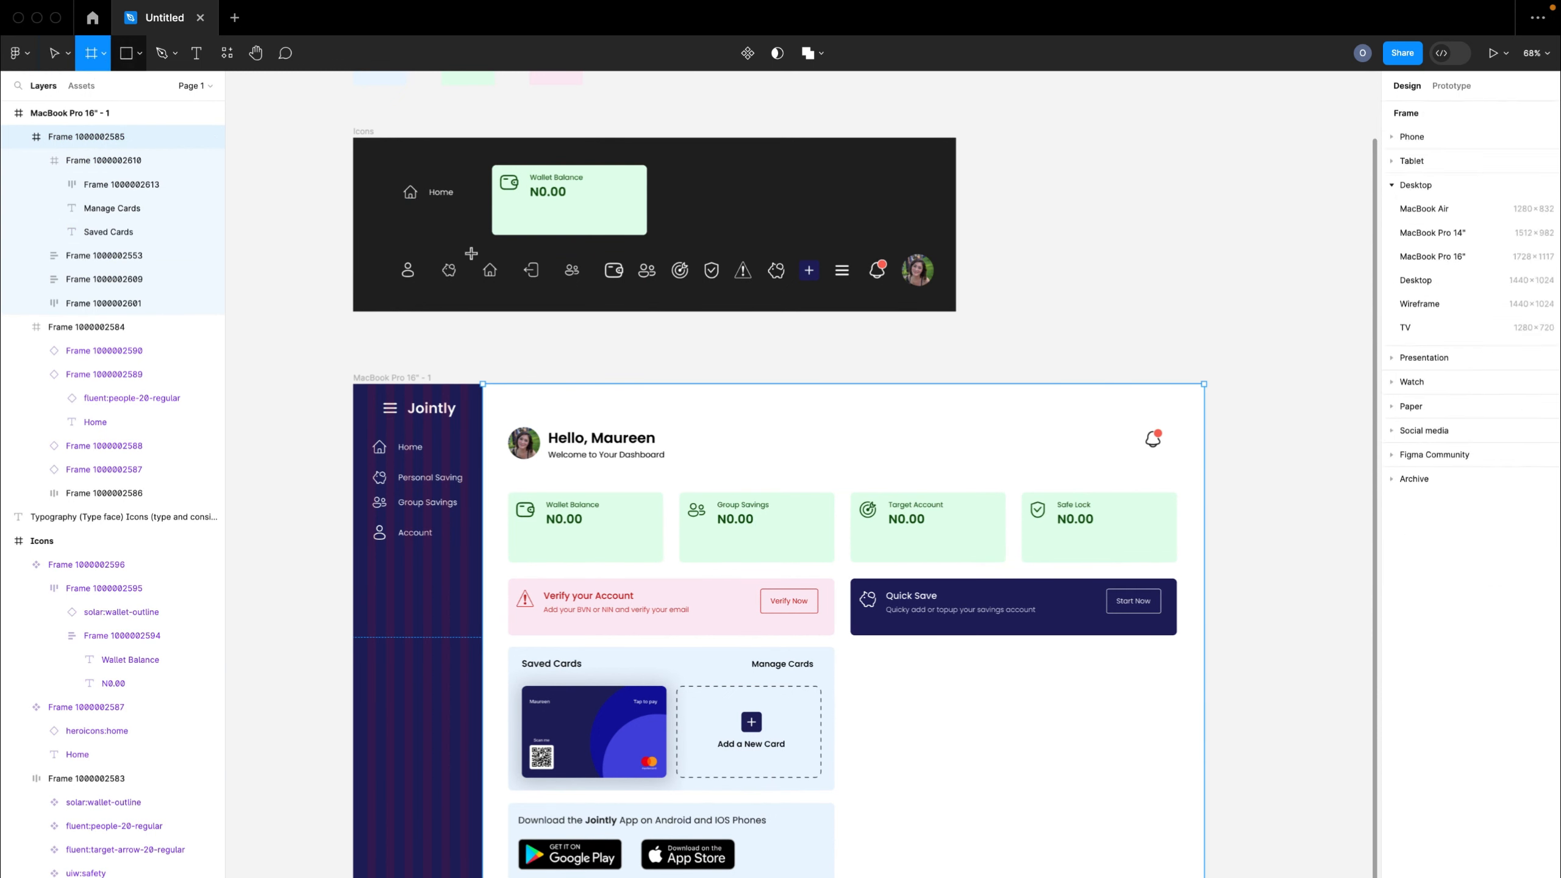
left_click_drag(854, 650, 1177, 874)
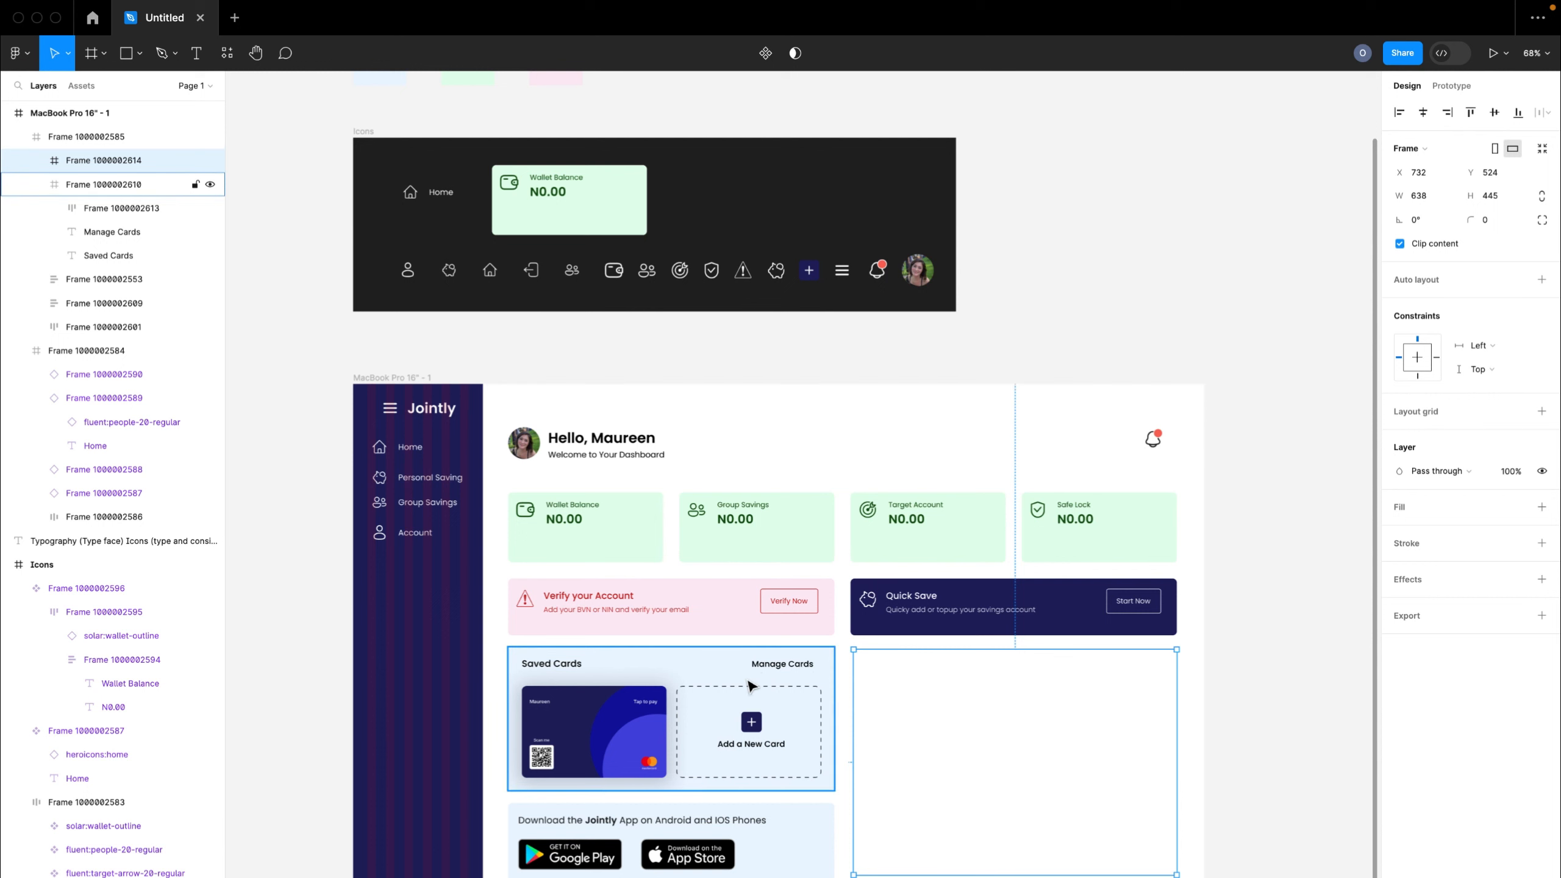
- Wrap the Saved Cards and app download cards in a vertical auto layout with 32 spacing and nudge it up to Y 514
left_click(743, 722)
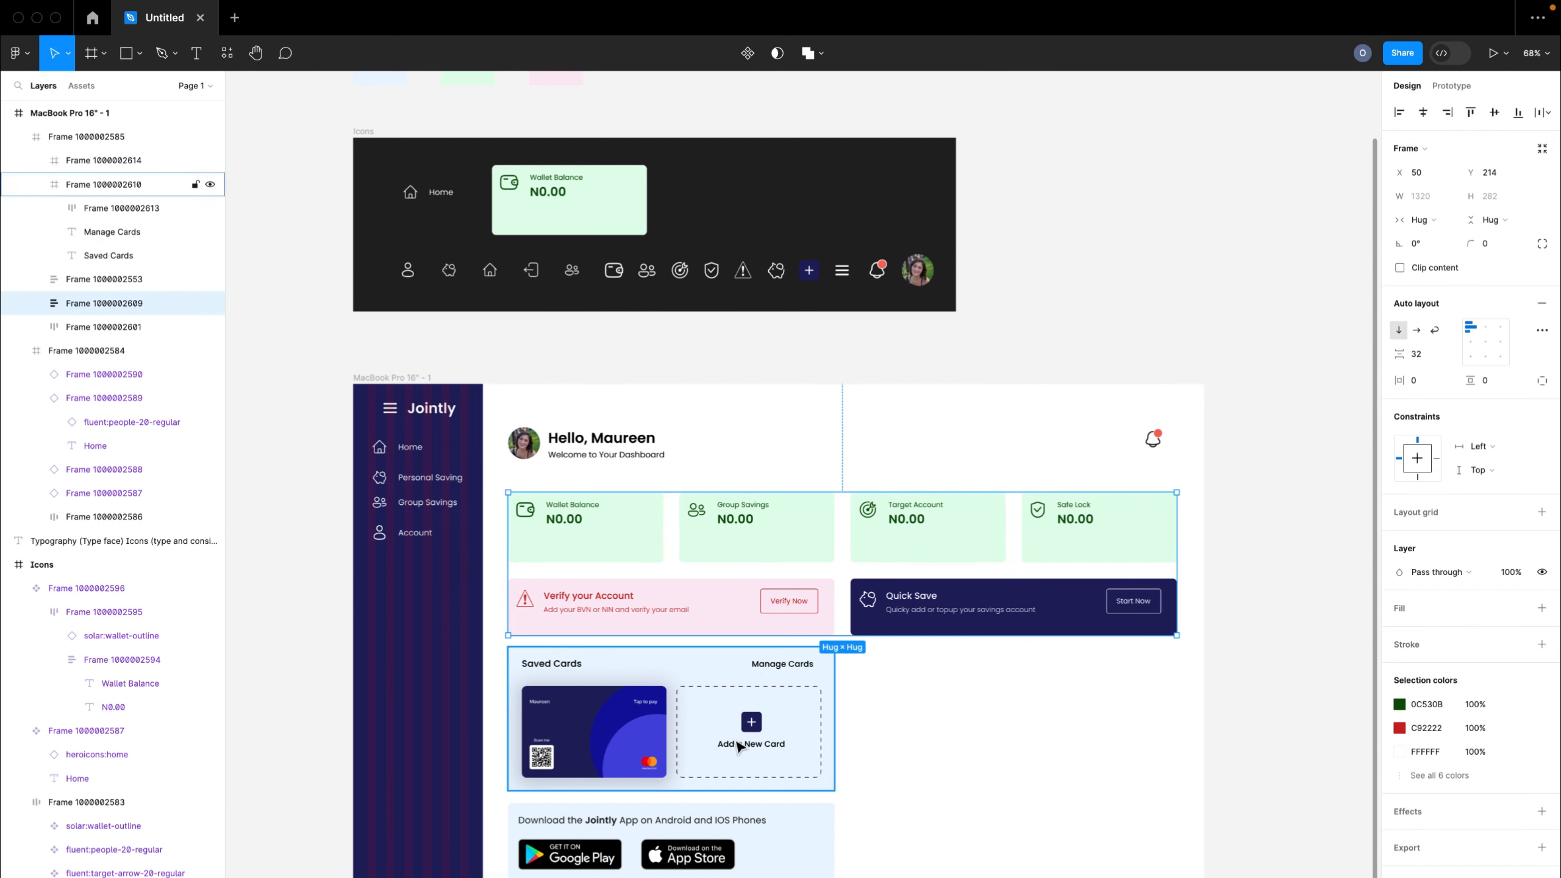
left_click(740, 834, "shift")
key("shift+a")
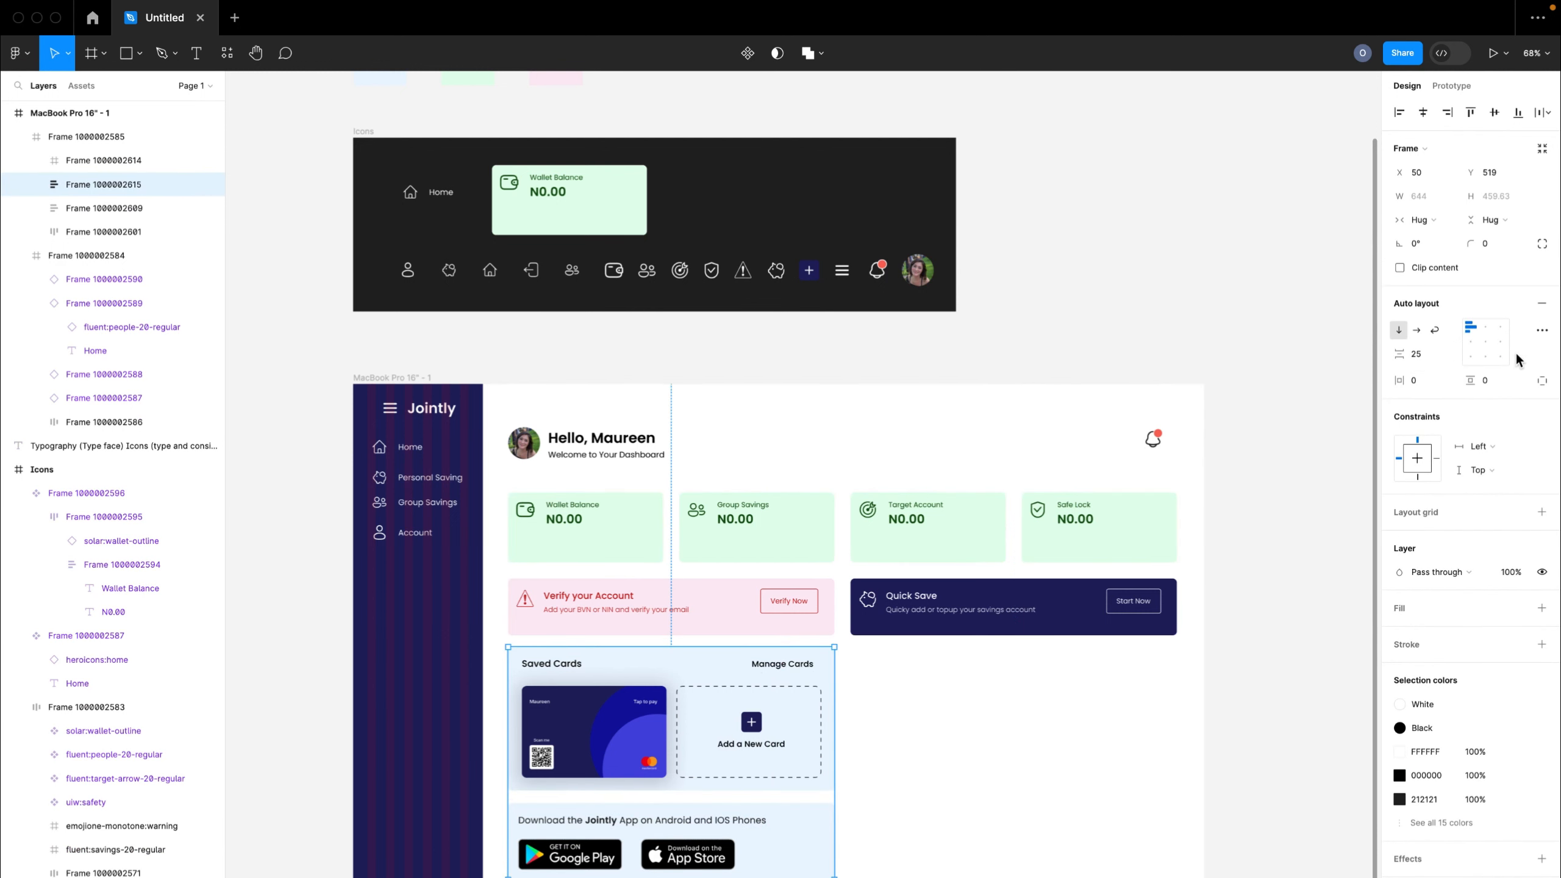
left_click(1432, 354)
type("32")
key("Return")
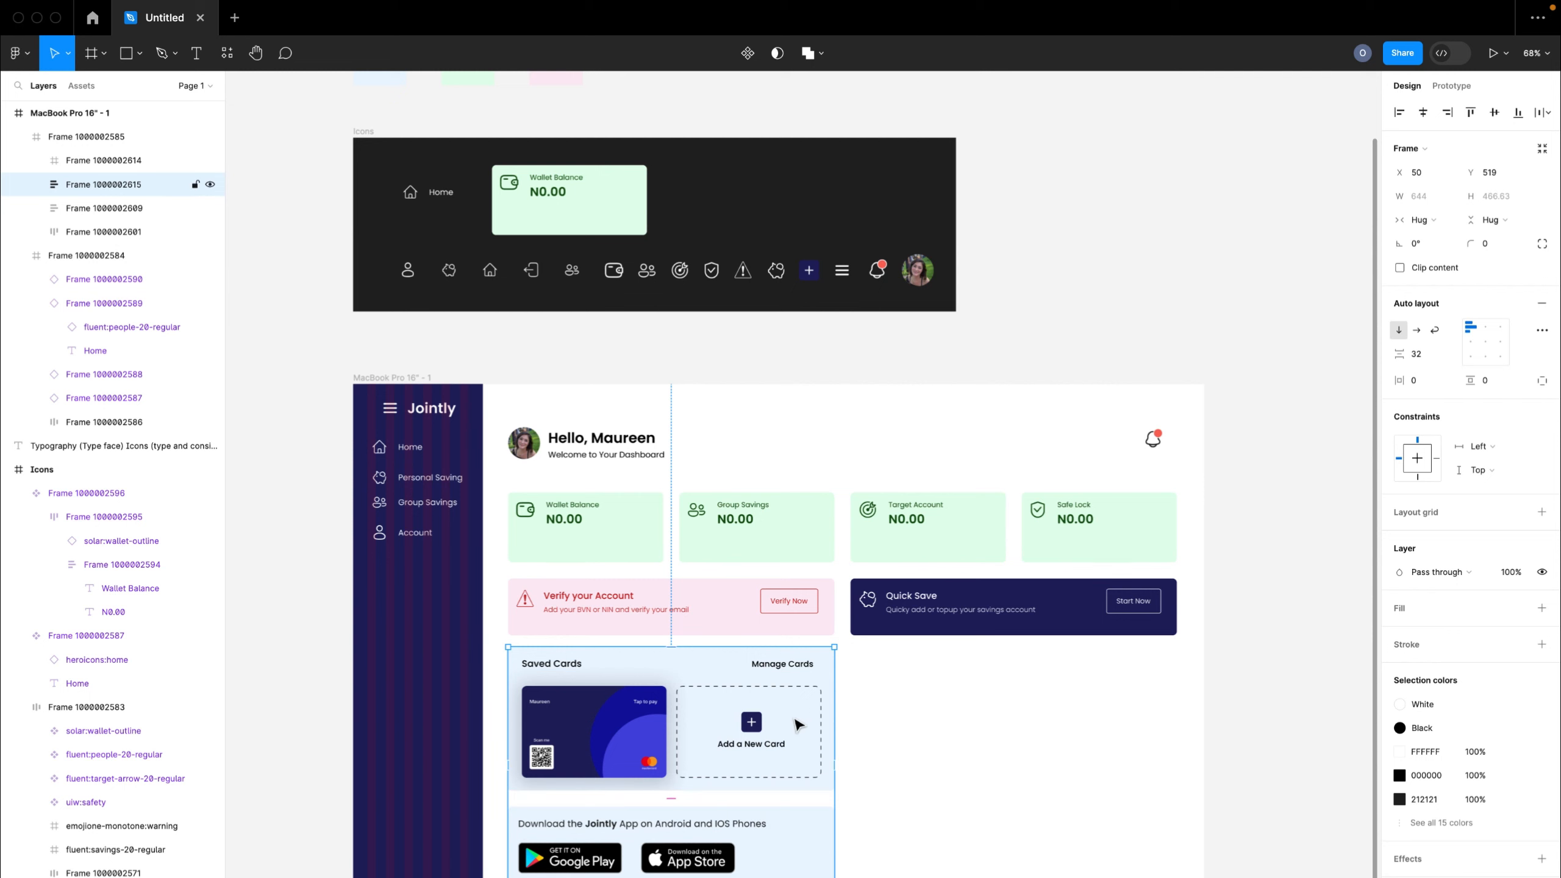
left_click(771, 554)
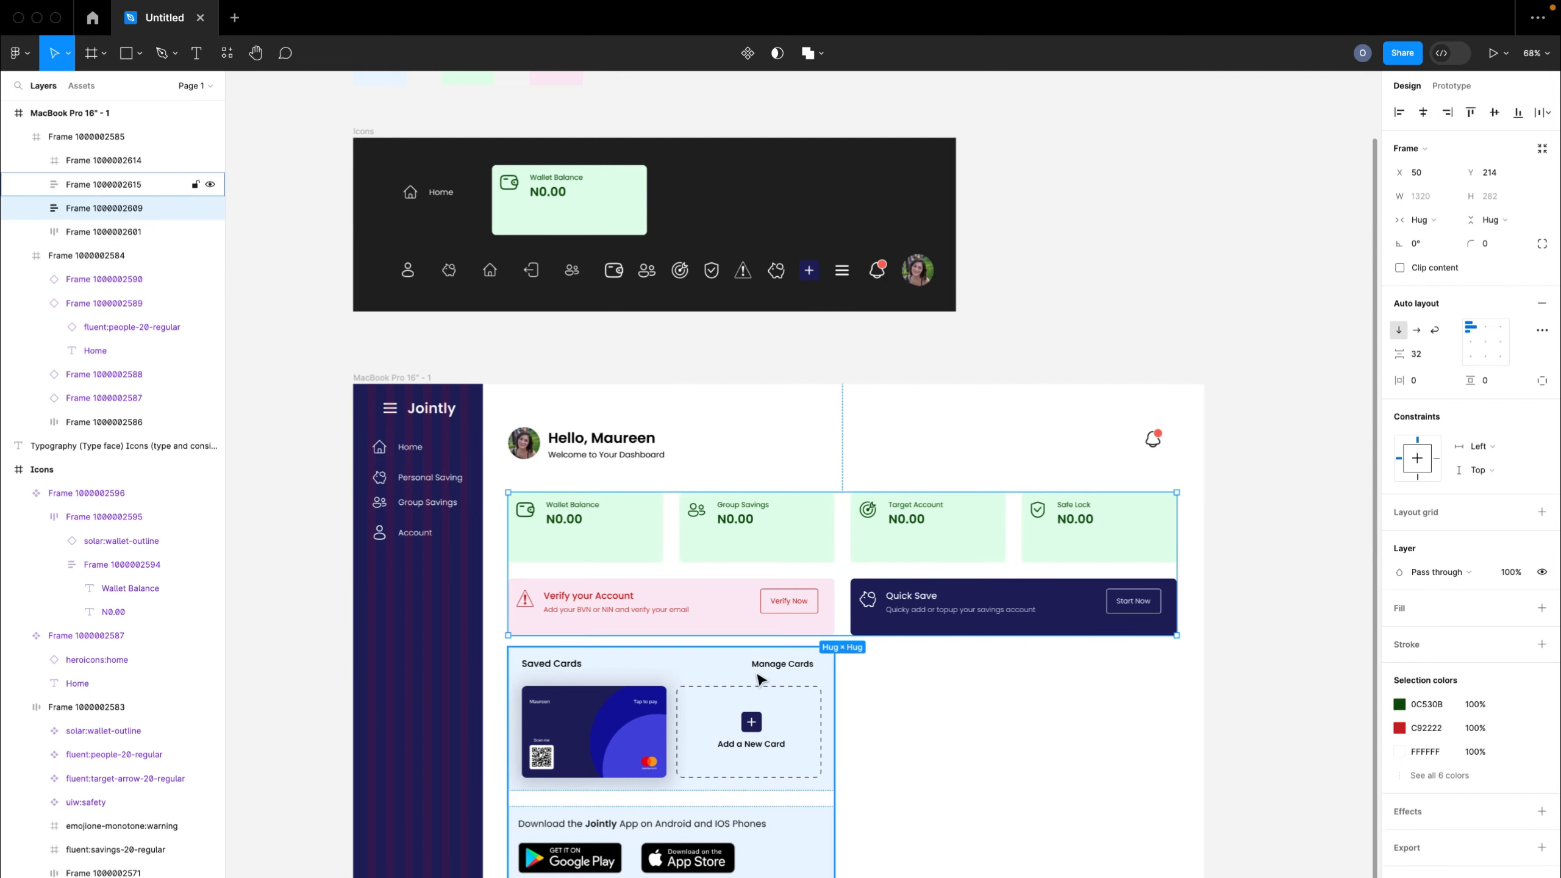
left_click(785, 743)
- Turn the empty frame below Quick Save into a 642 by 464 image frame with the blurred city-lights photo and corner radius 8
left_click(940, 740)
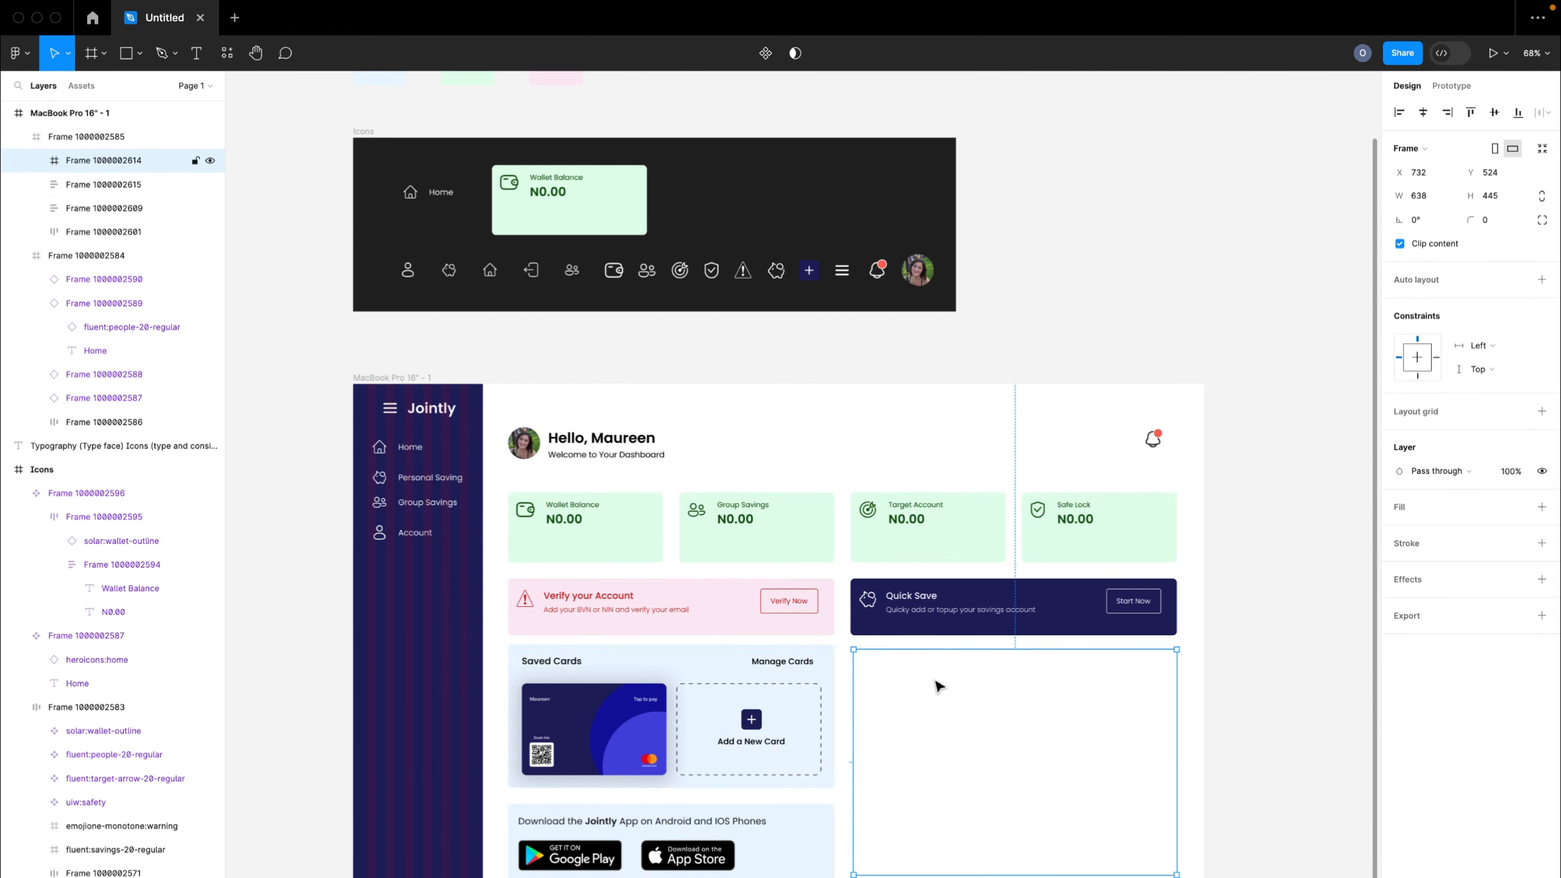
left_click(1542, 507)
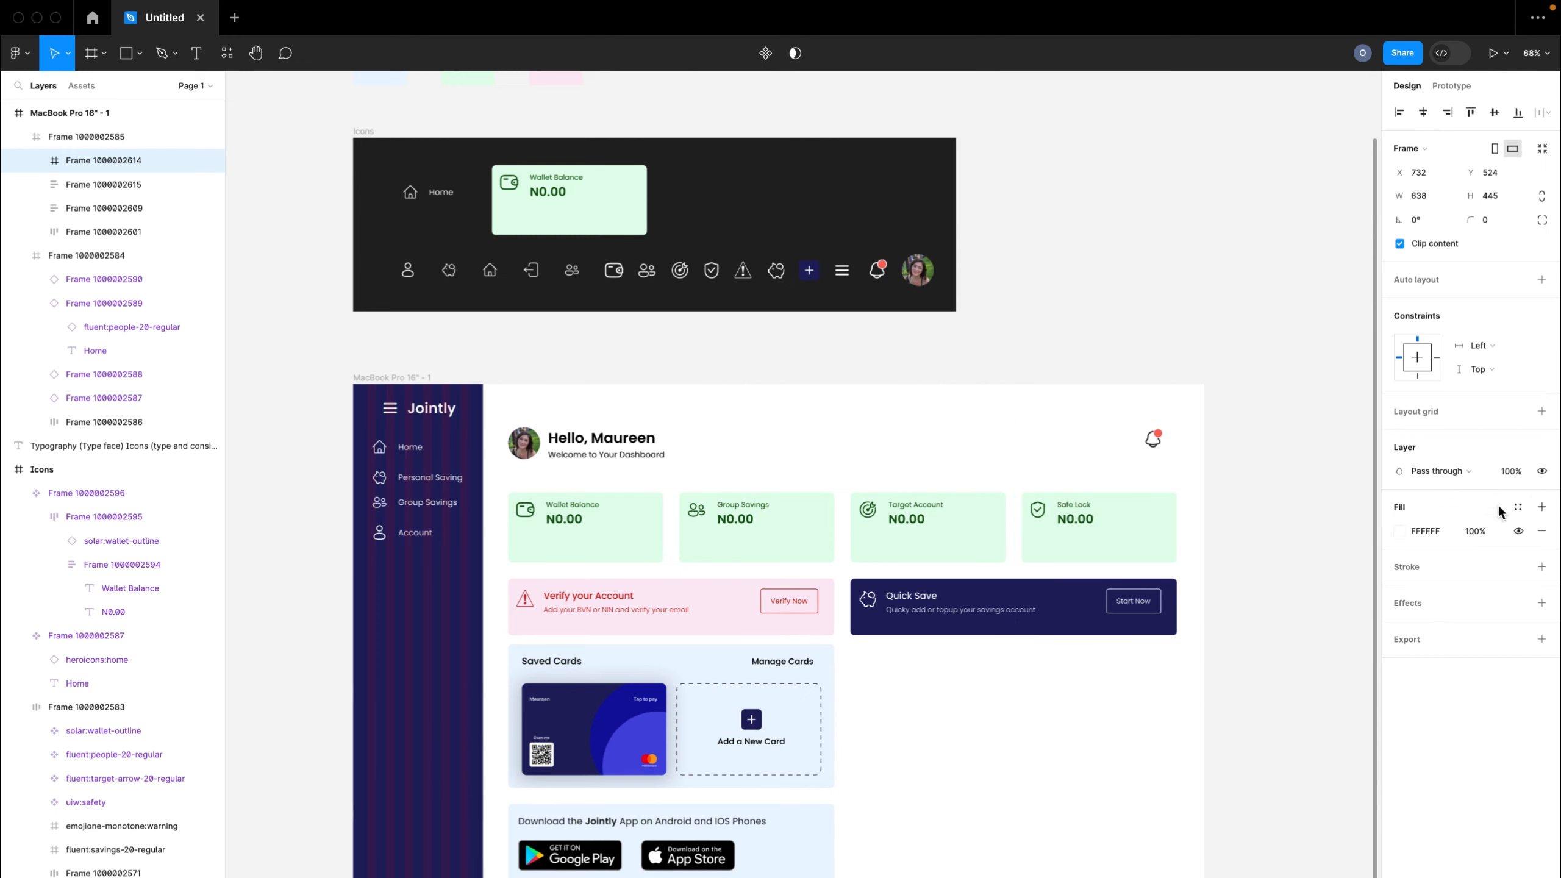
left_click(1398, 530)
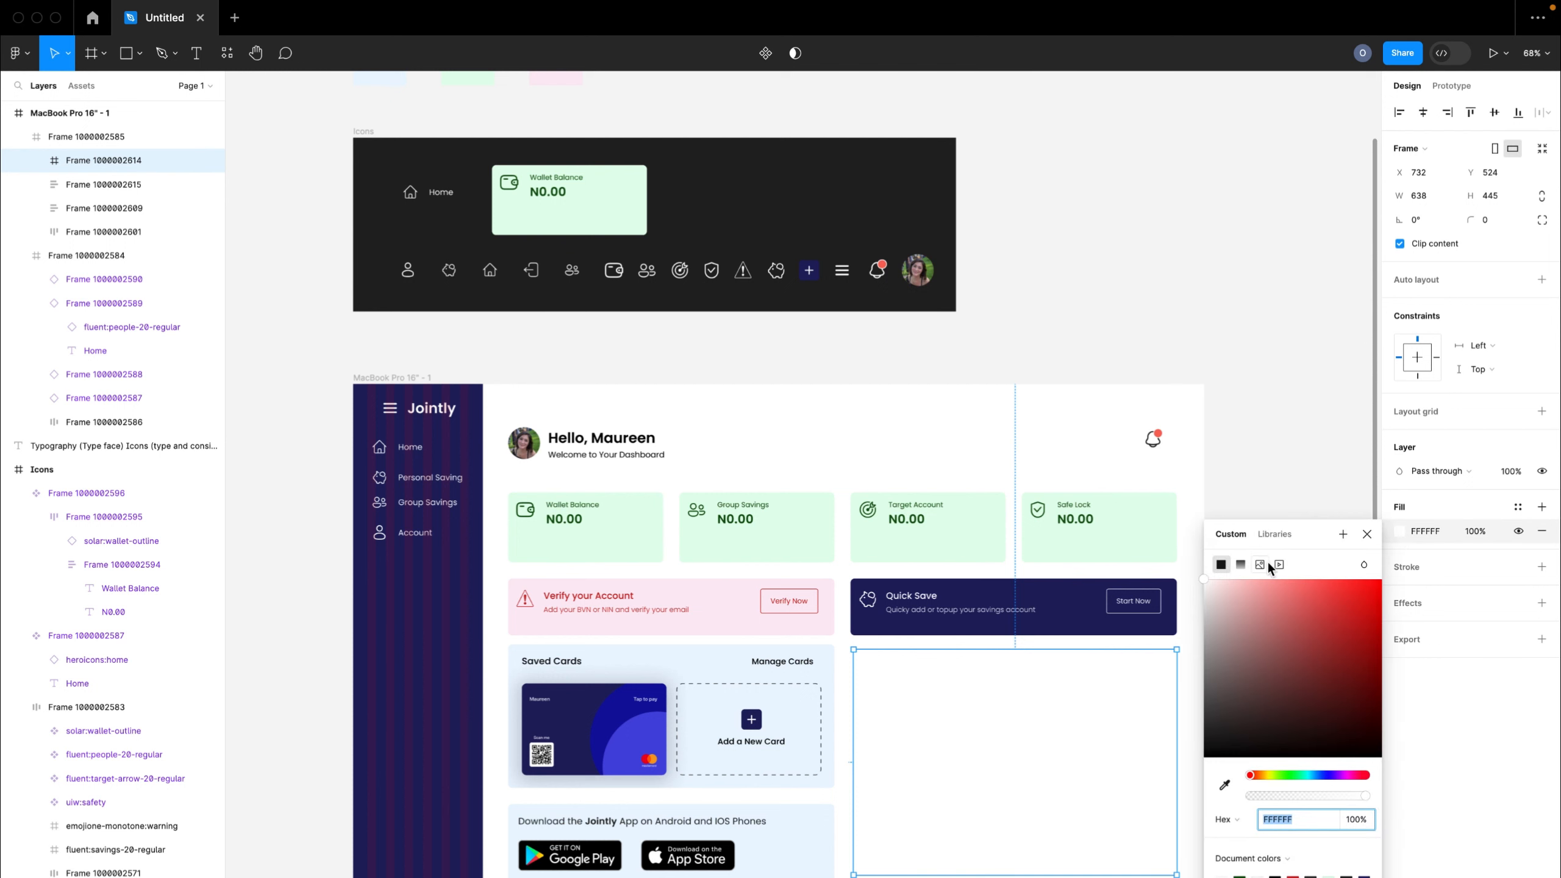
left_click(1259, 565)
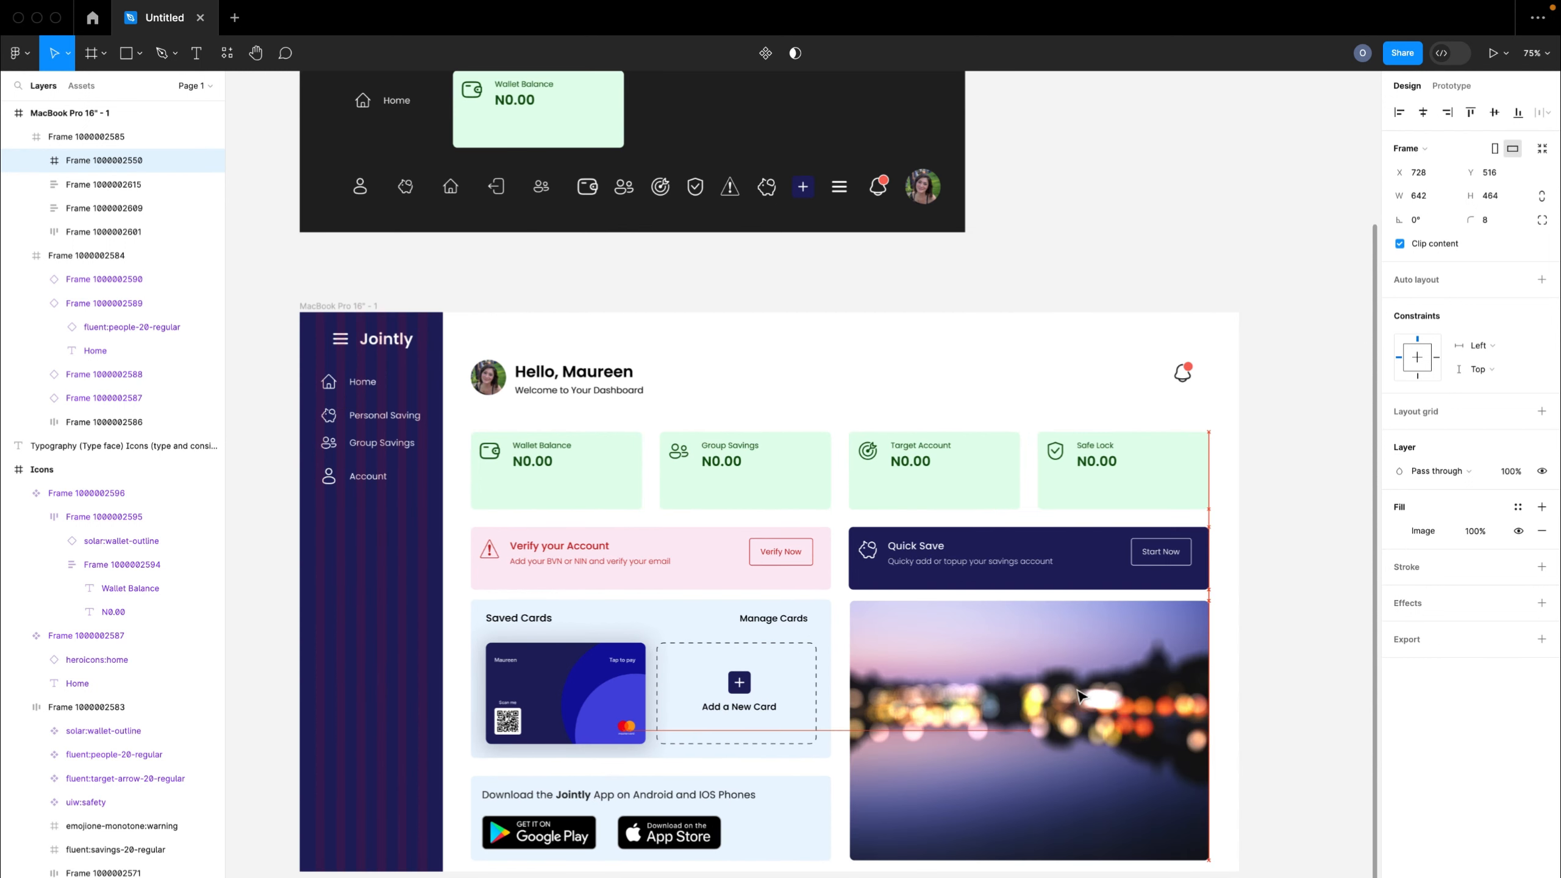
- Align the photo frame with the top of the Saved Cards stack at Y 514 and wrap both in a horizontal auto layout
left_click_drag(1078, 694, 1078, 694)
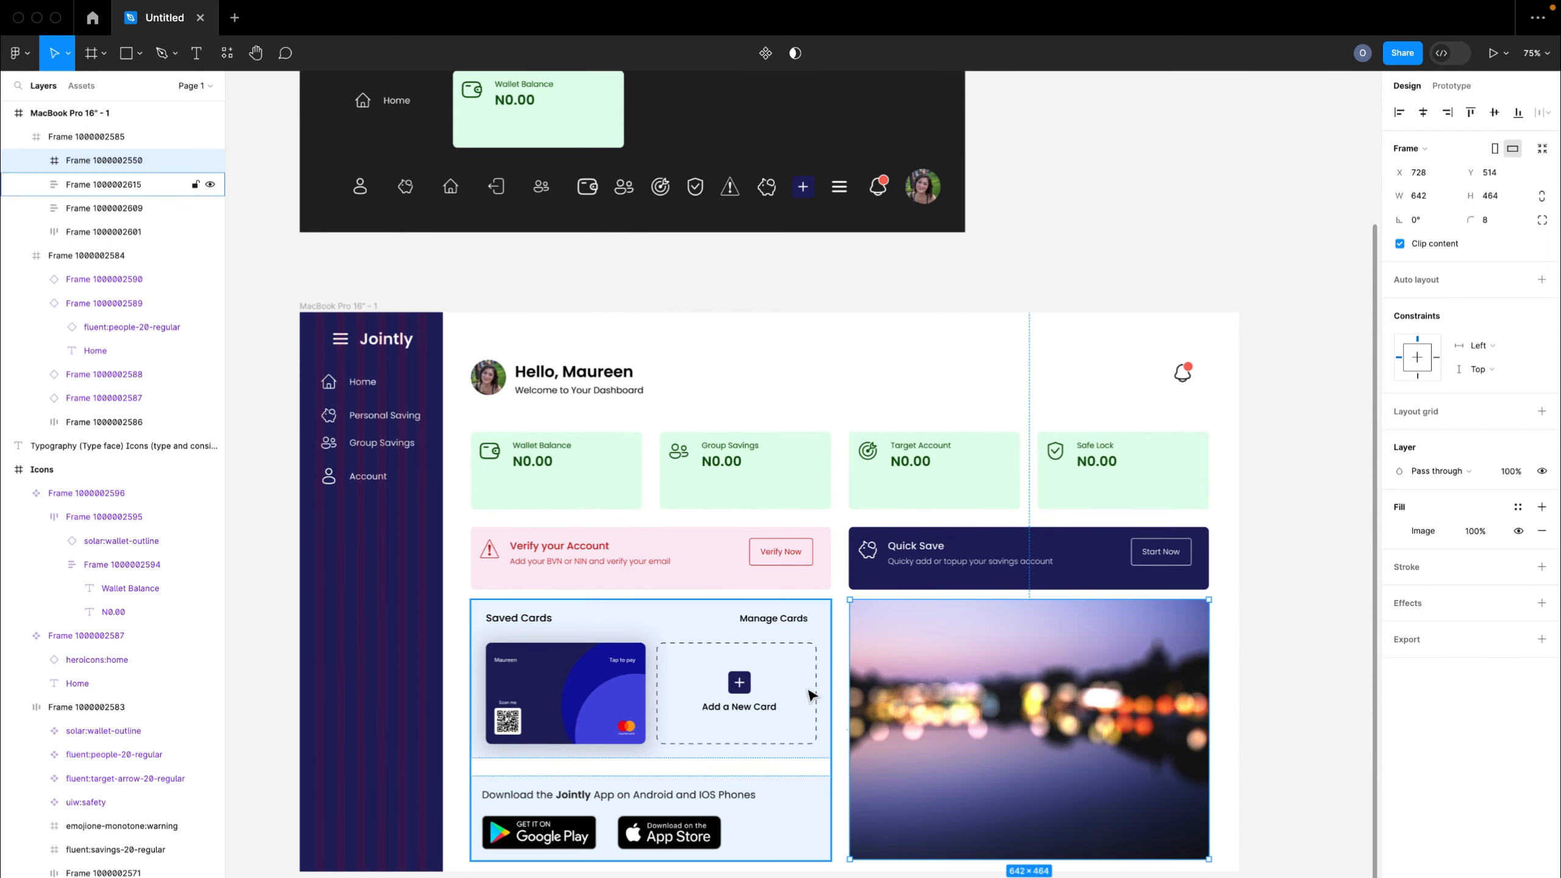
left_click(751, 670, "shift")
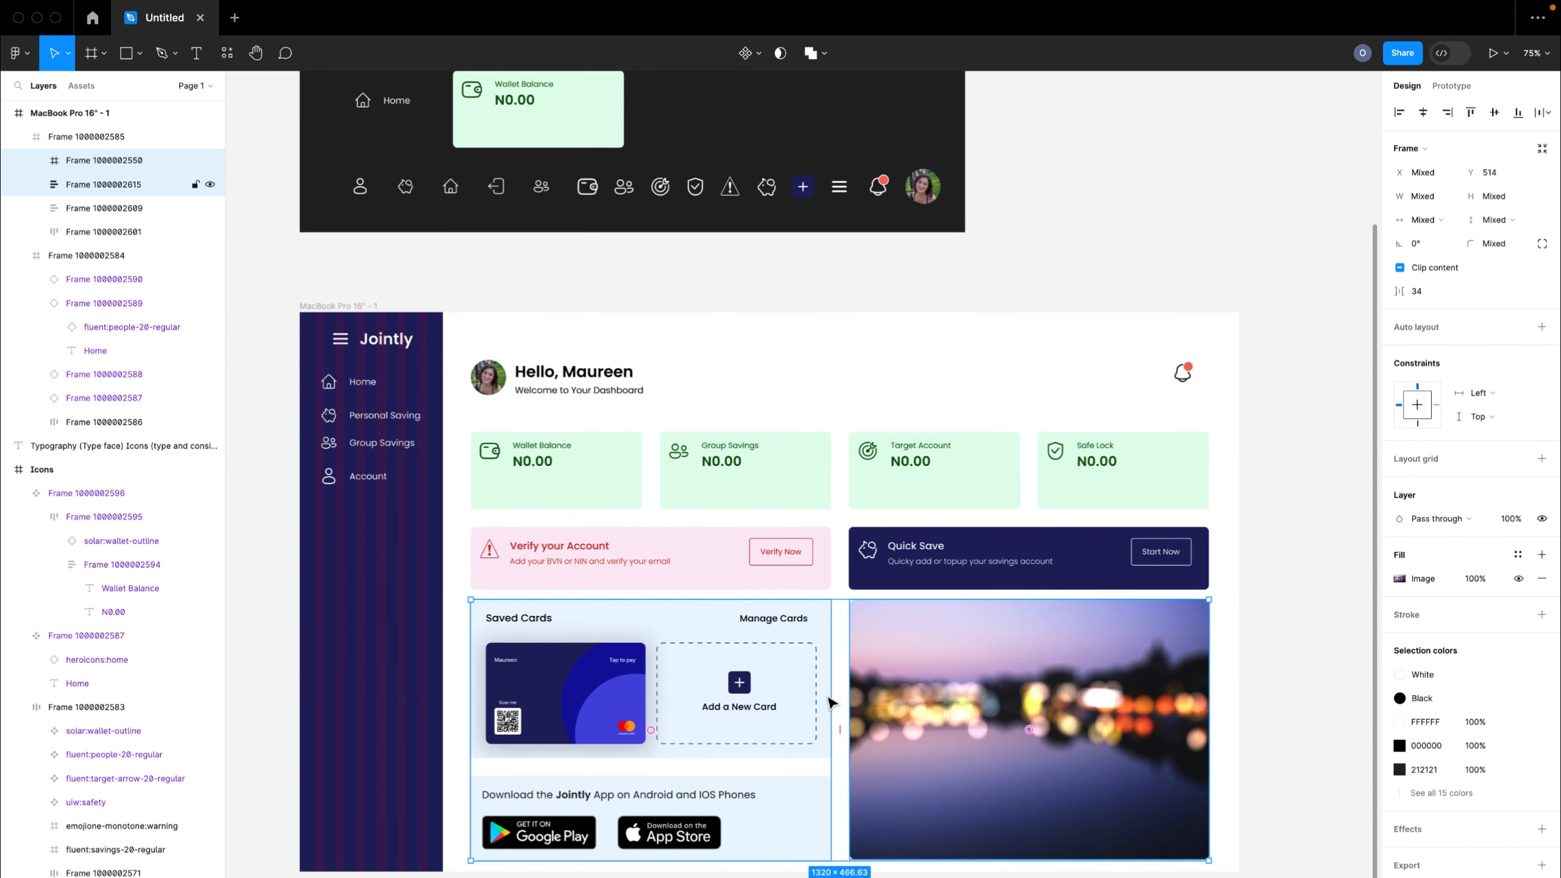
key("shift+a")
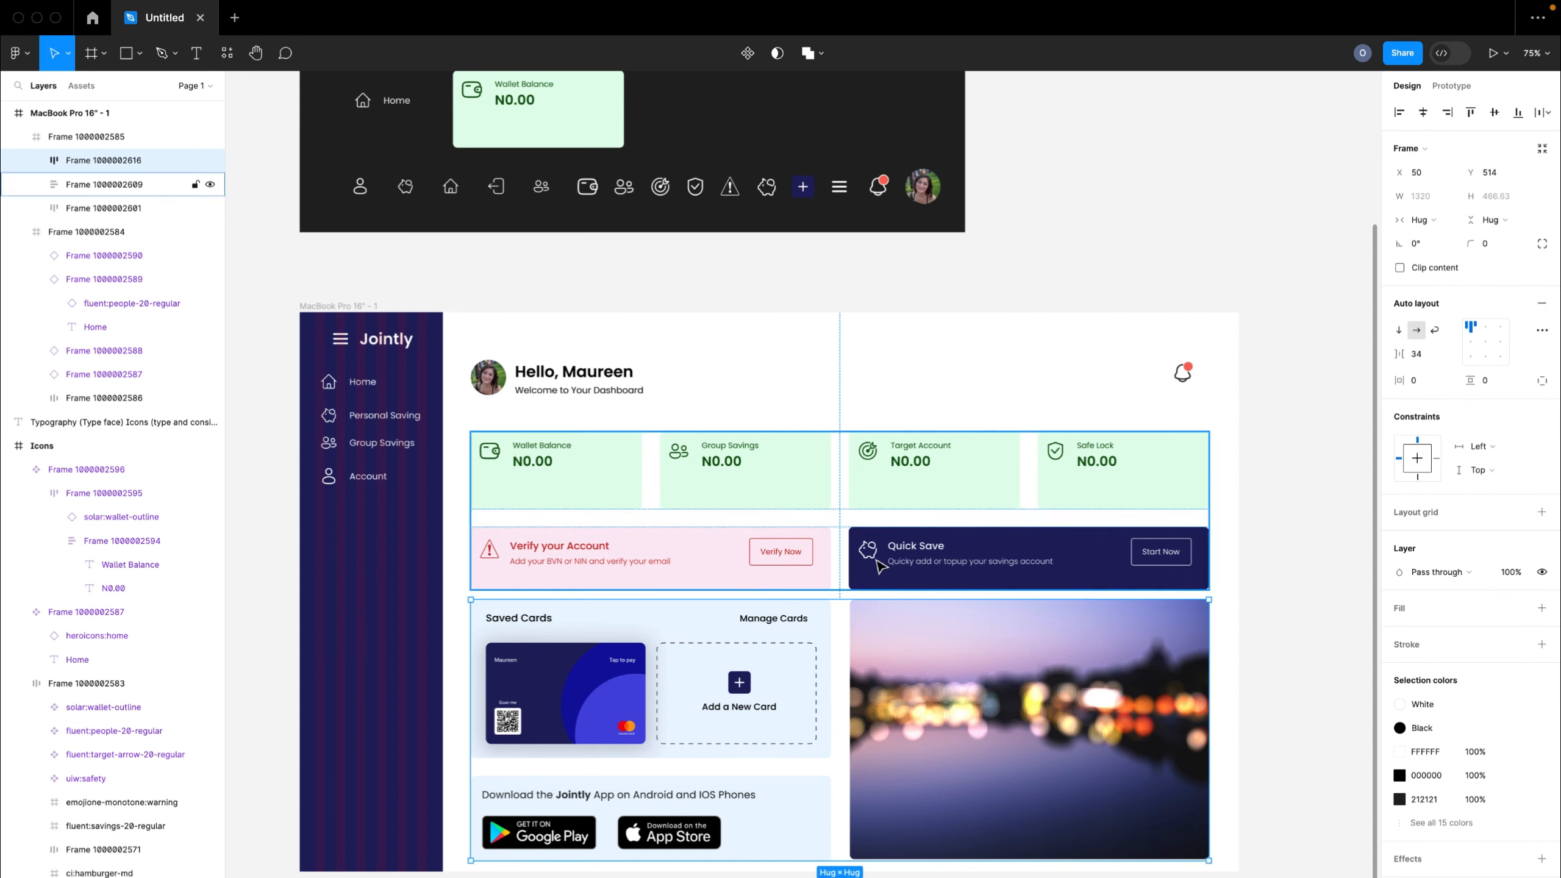
- Move the balance cards and banners block up to Y 191 and wrap it with the lower row in a vertical auto layout with 32 spacing
left_click(878, 561)
left_click_drag(878, 561, 879, 547)
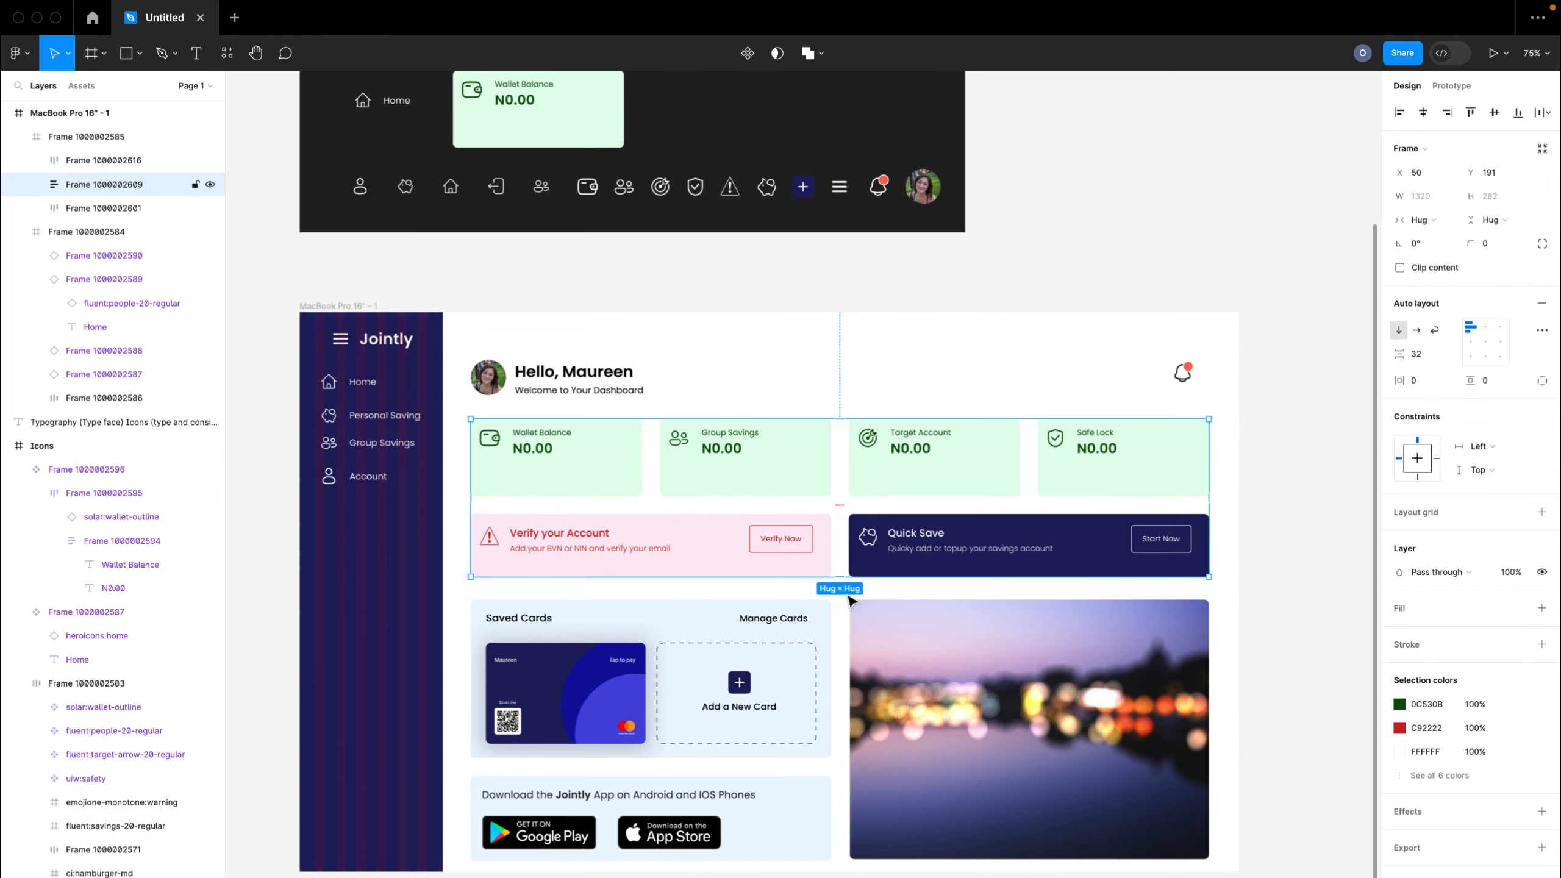
left_click(889, 653, "shift")
key("shift+a")
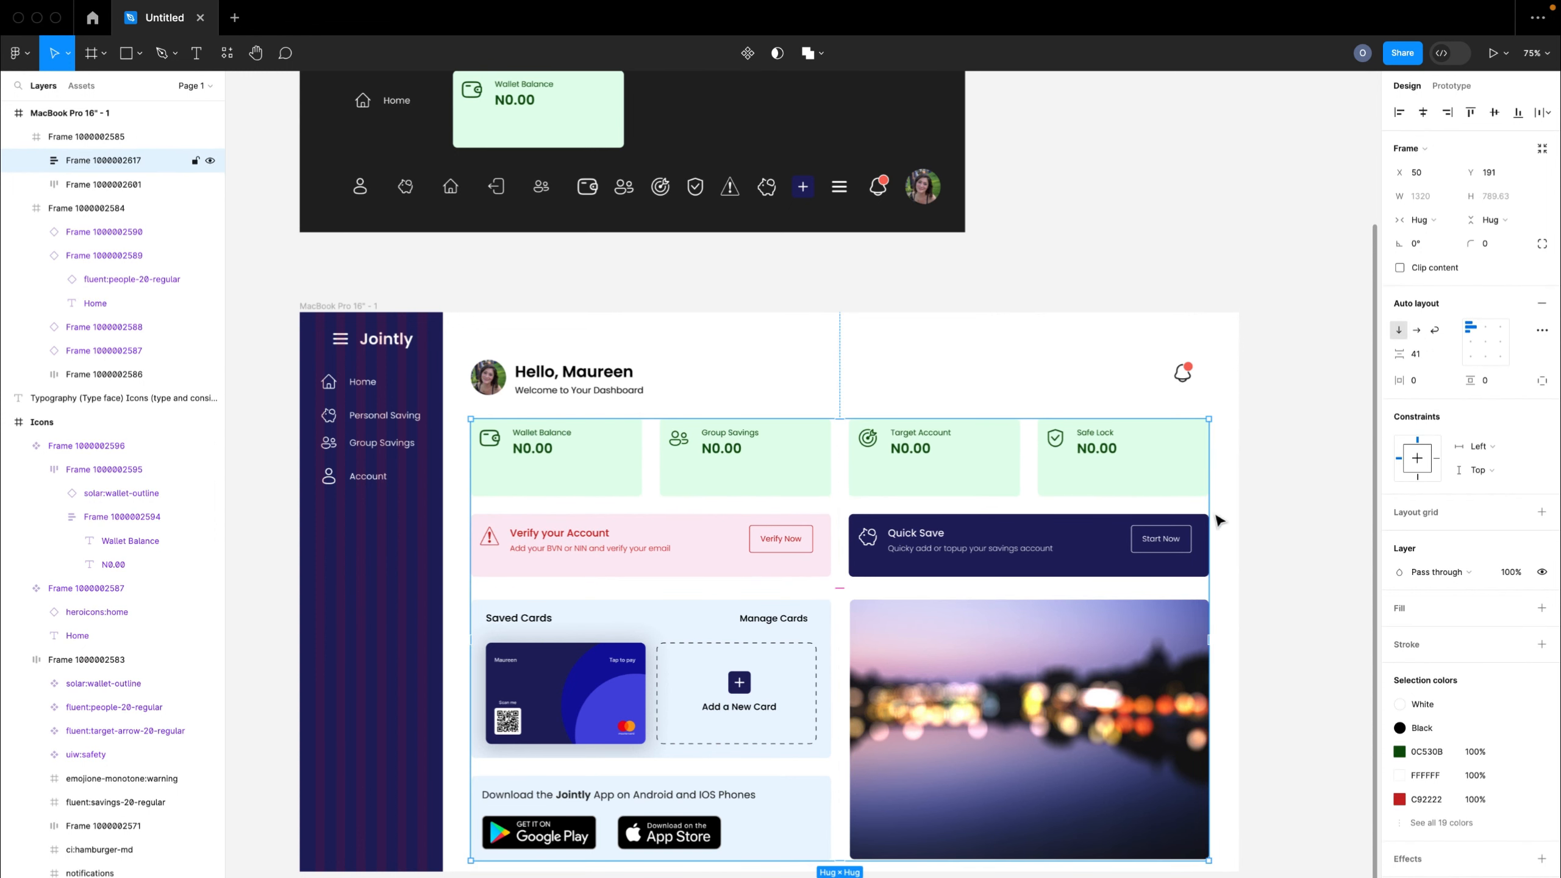
left_click(1434, 353)
type("32")
key("Return")
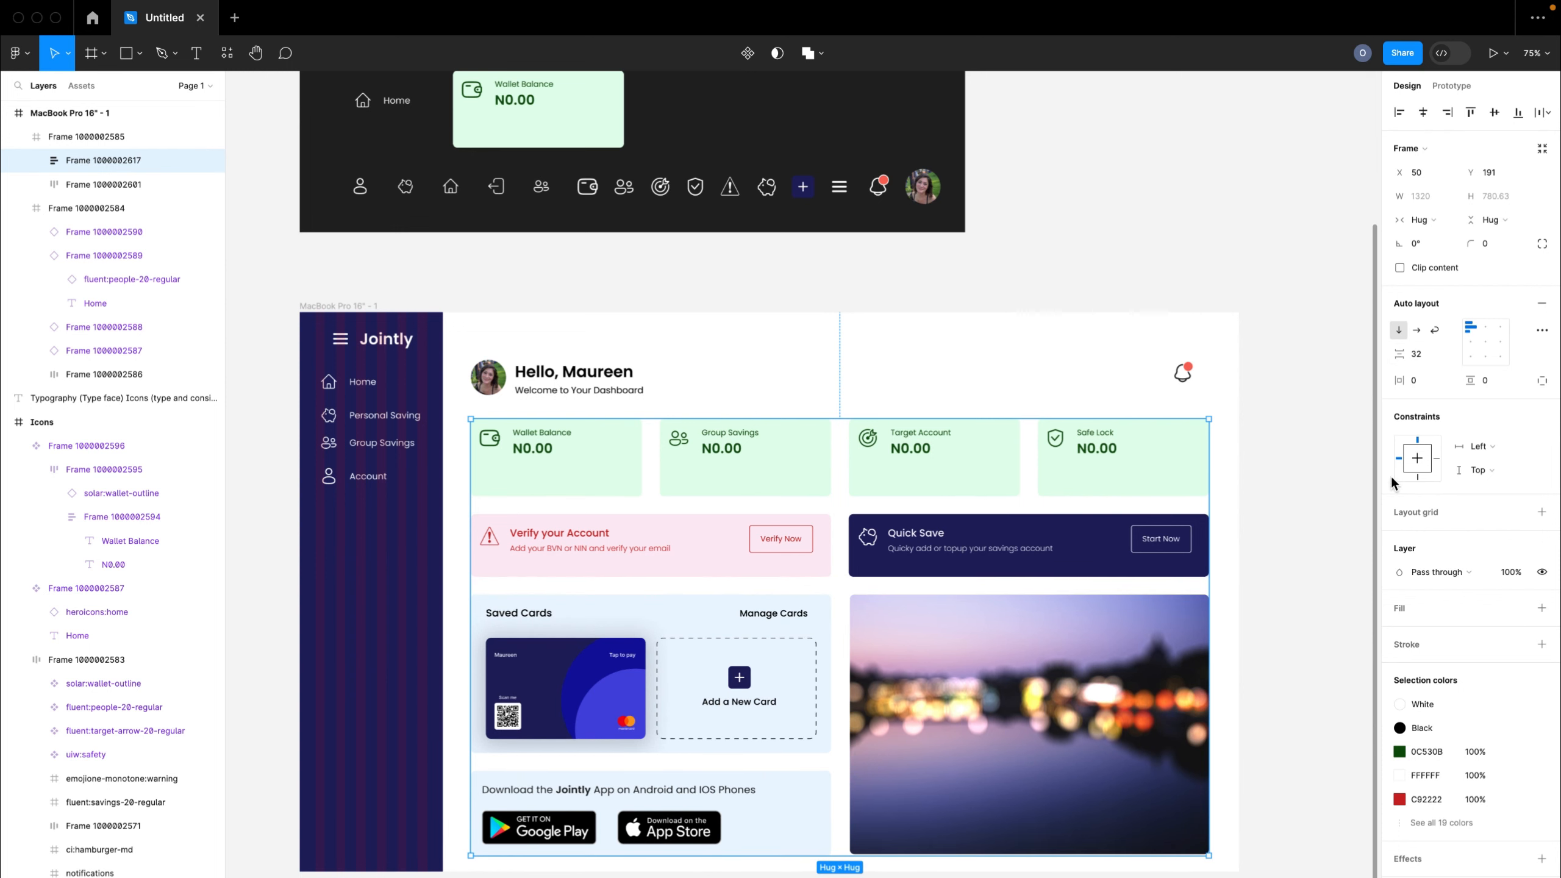
left_click(1341, 525)
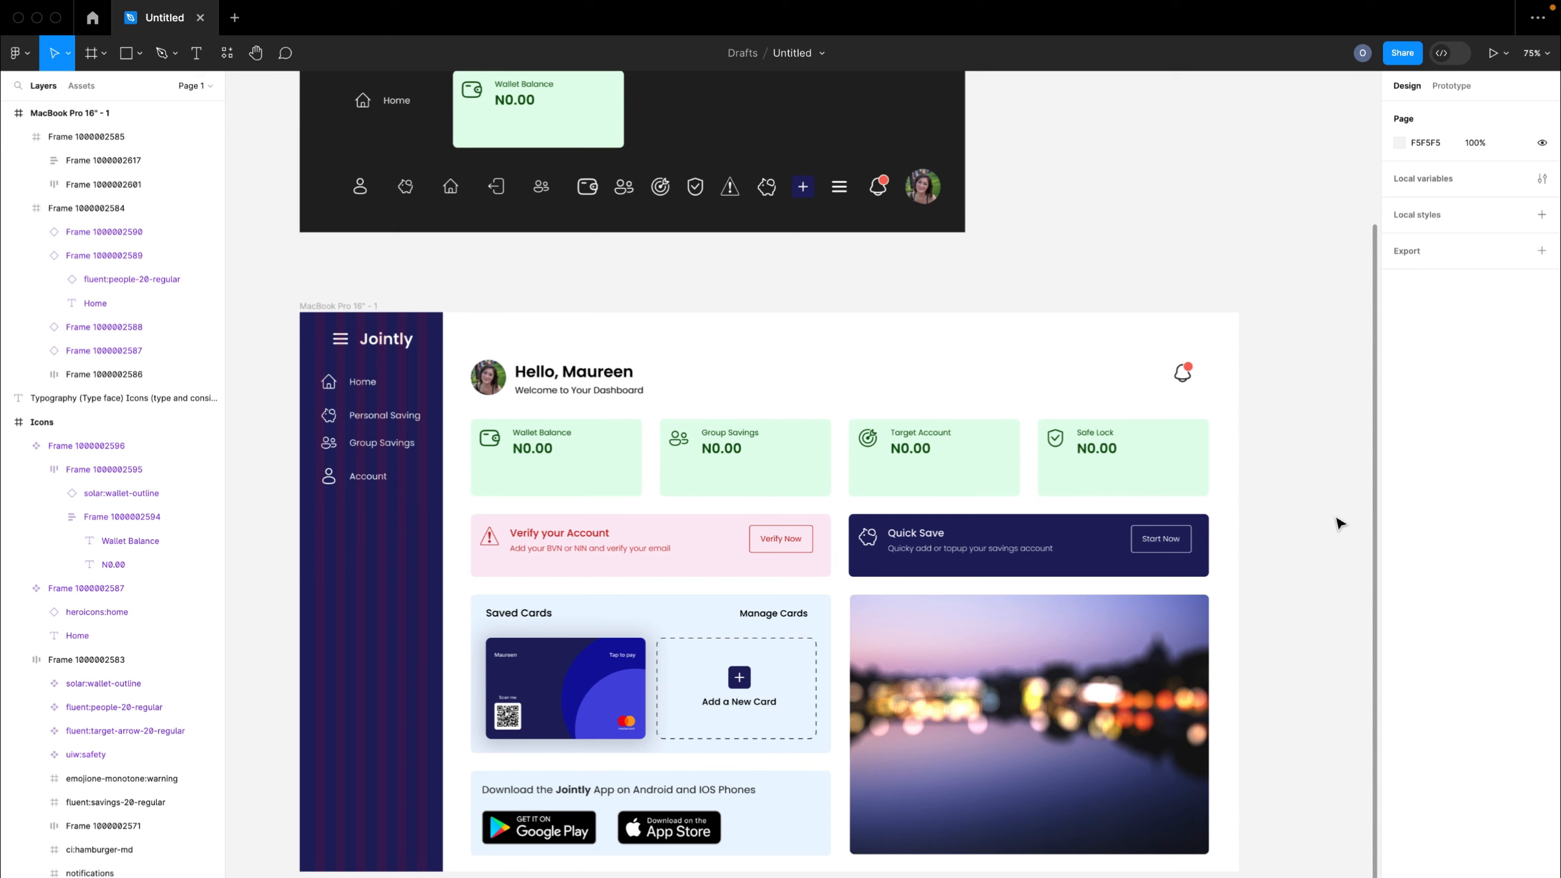
- Add a black 000000 fill at 40% opacity over the photo in the image frame
left_click(1184, 625)
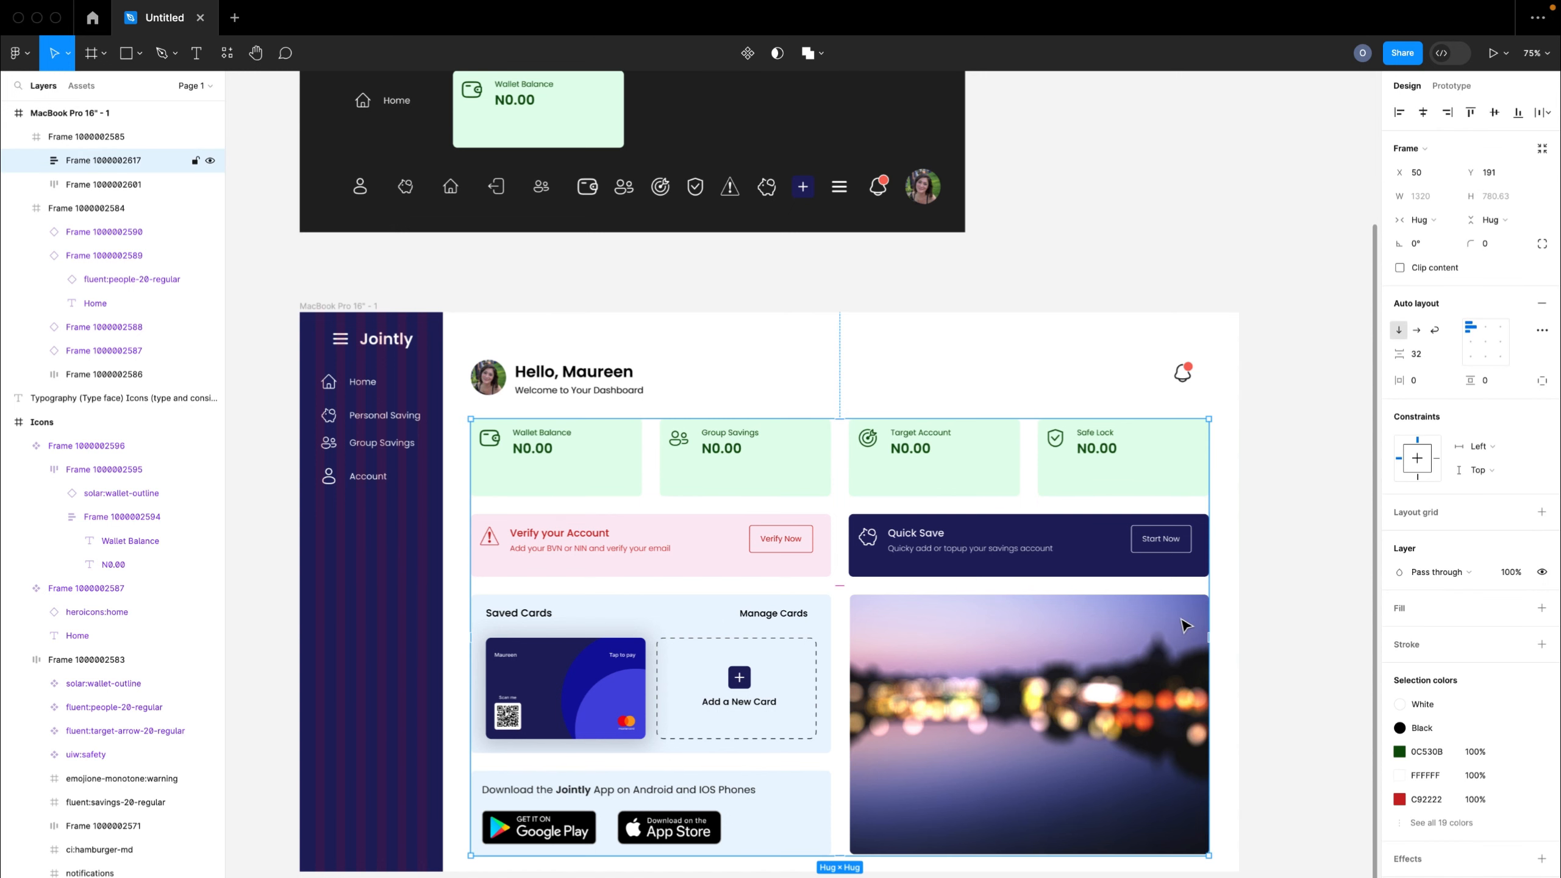
scroll(1219, 645, "up", 2)
scroll(1220, 645, "right", 1)
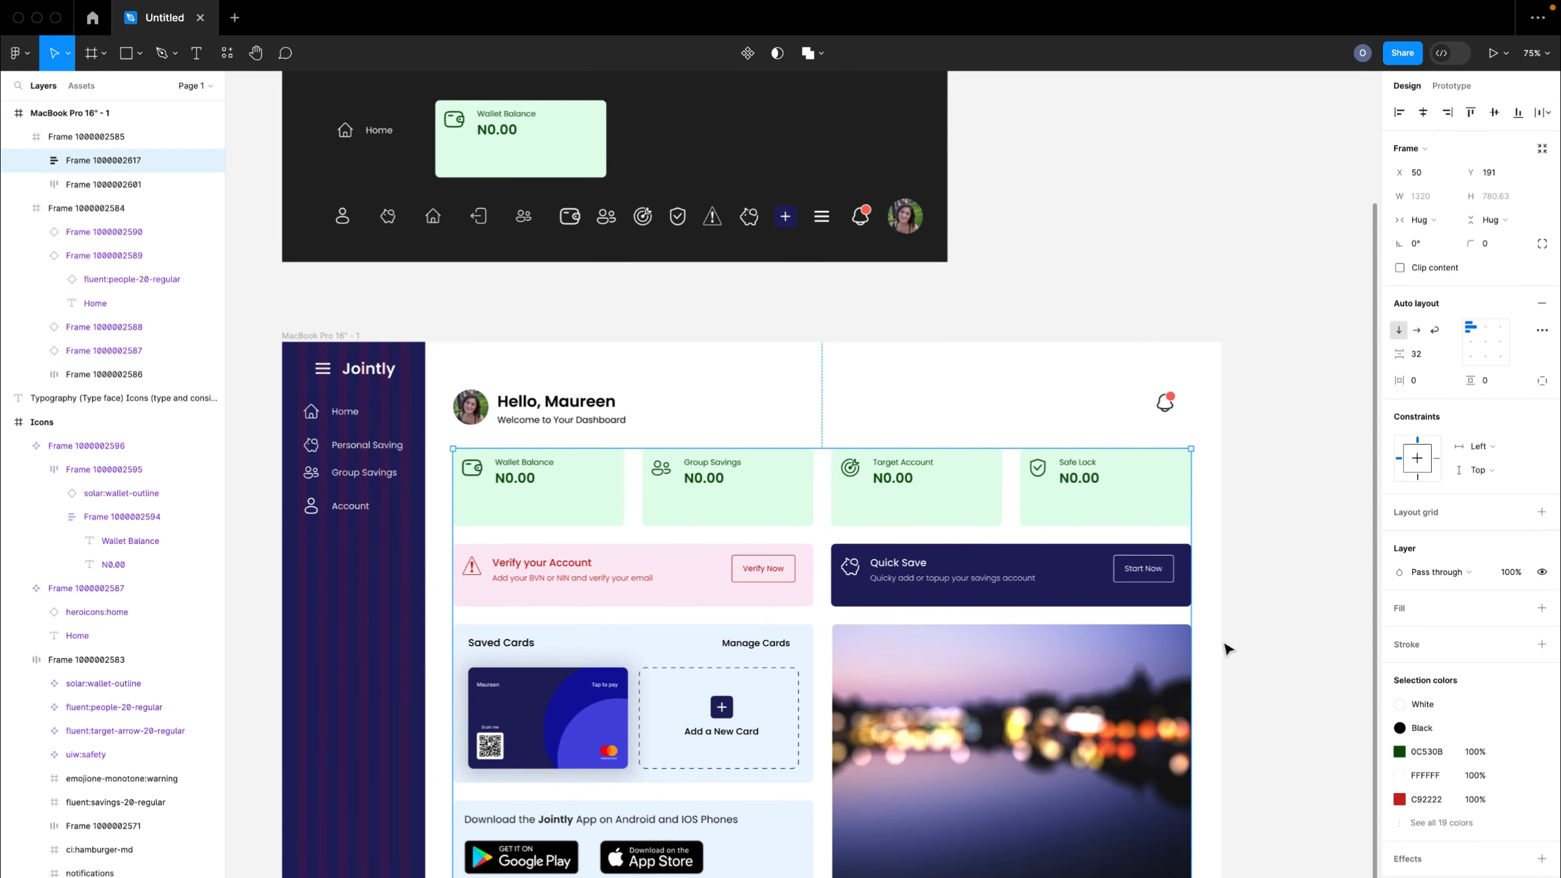
left_click(1298, 691)
left_click(1076, 757)
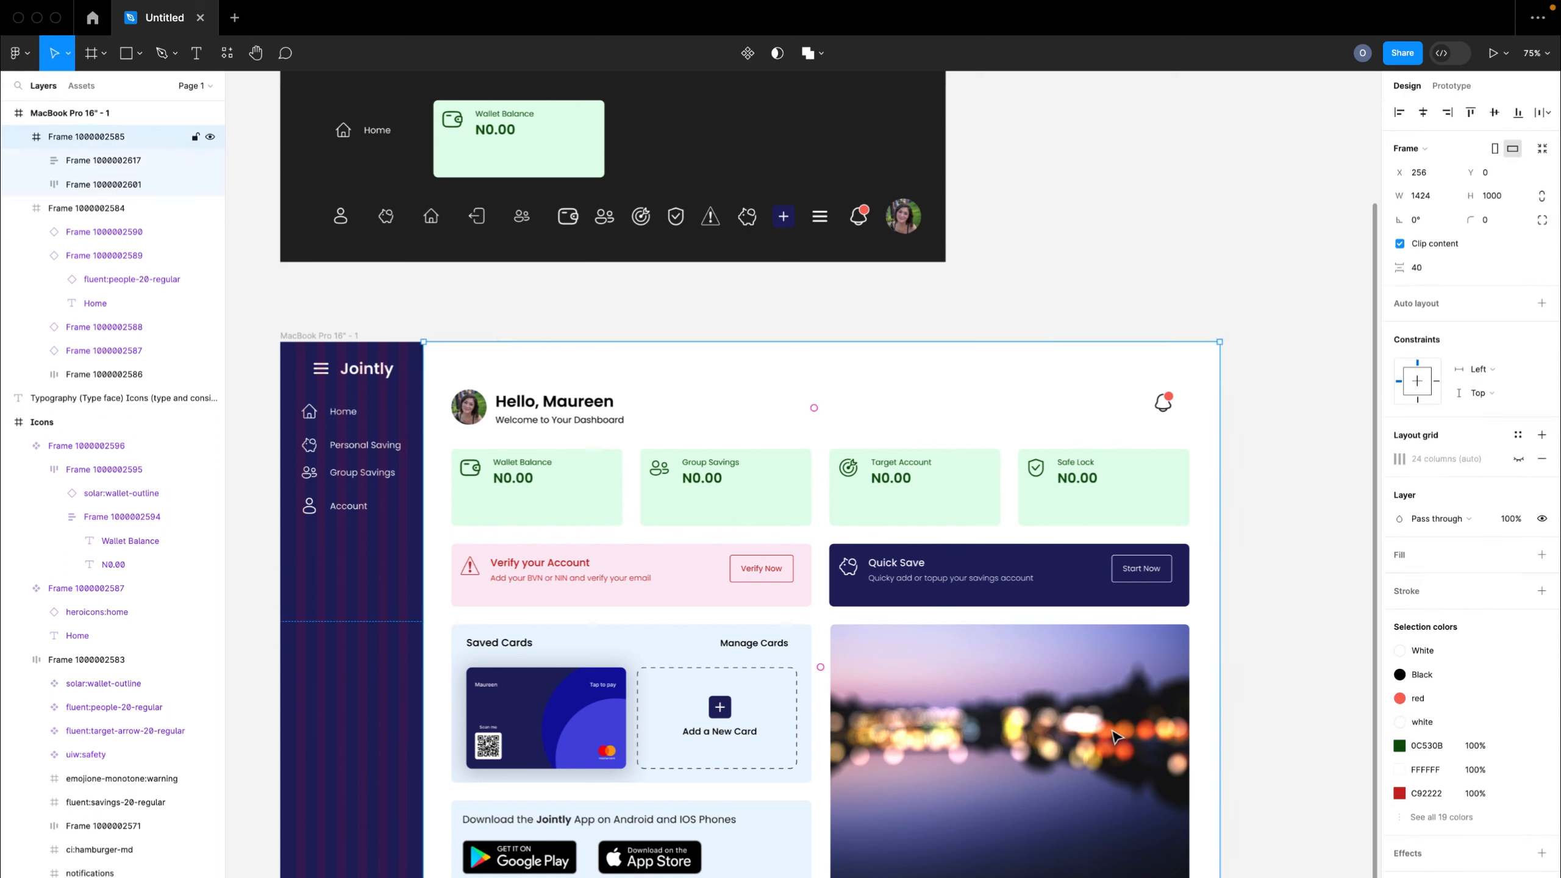
double_click(1063, 734)
double_click(1063, 735)
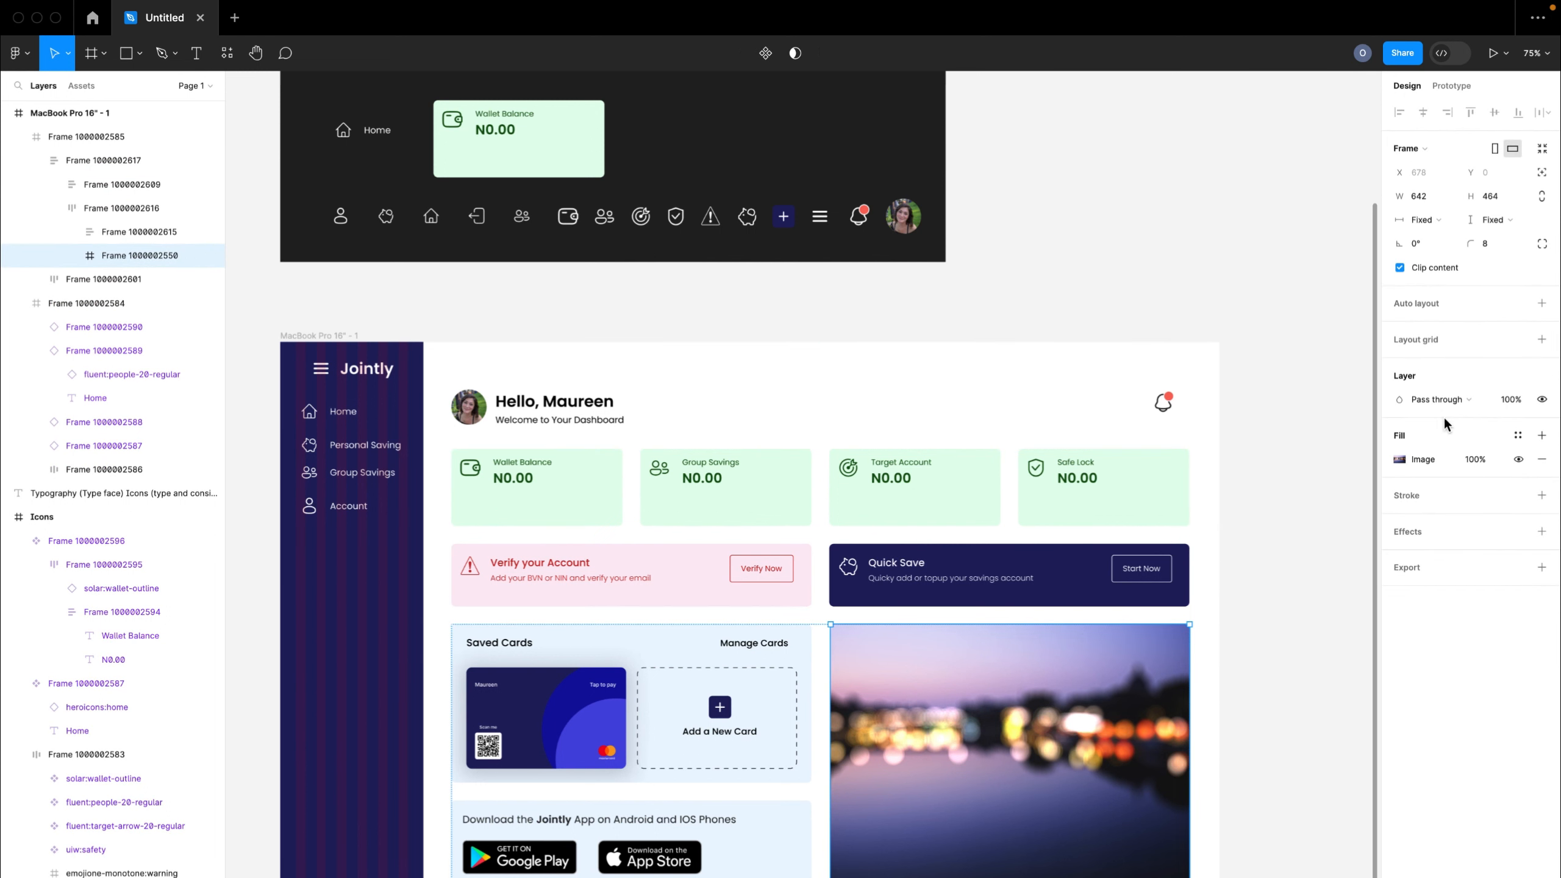
left_click(1542, 436)
left_click(1480, 461)
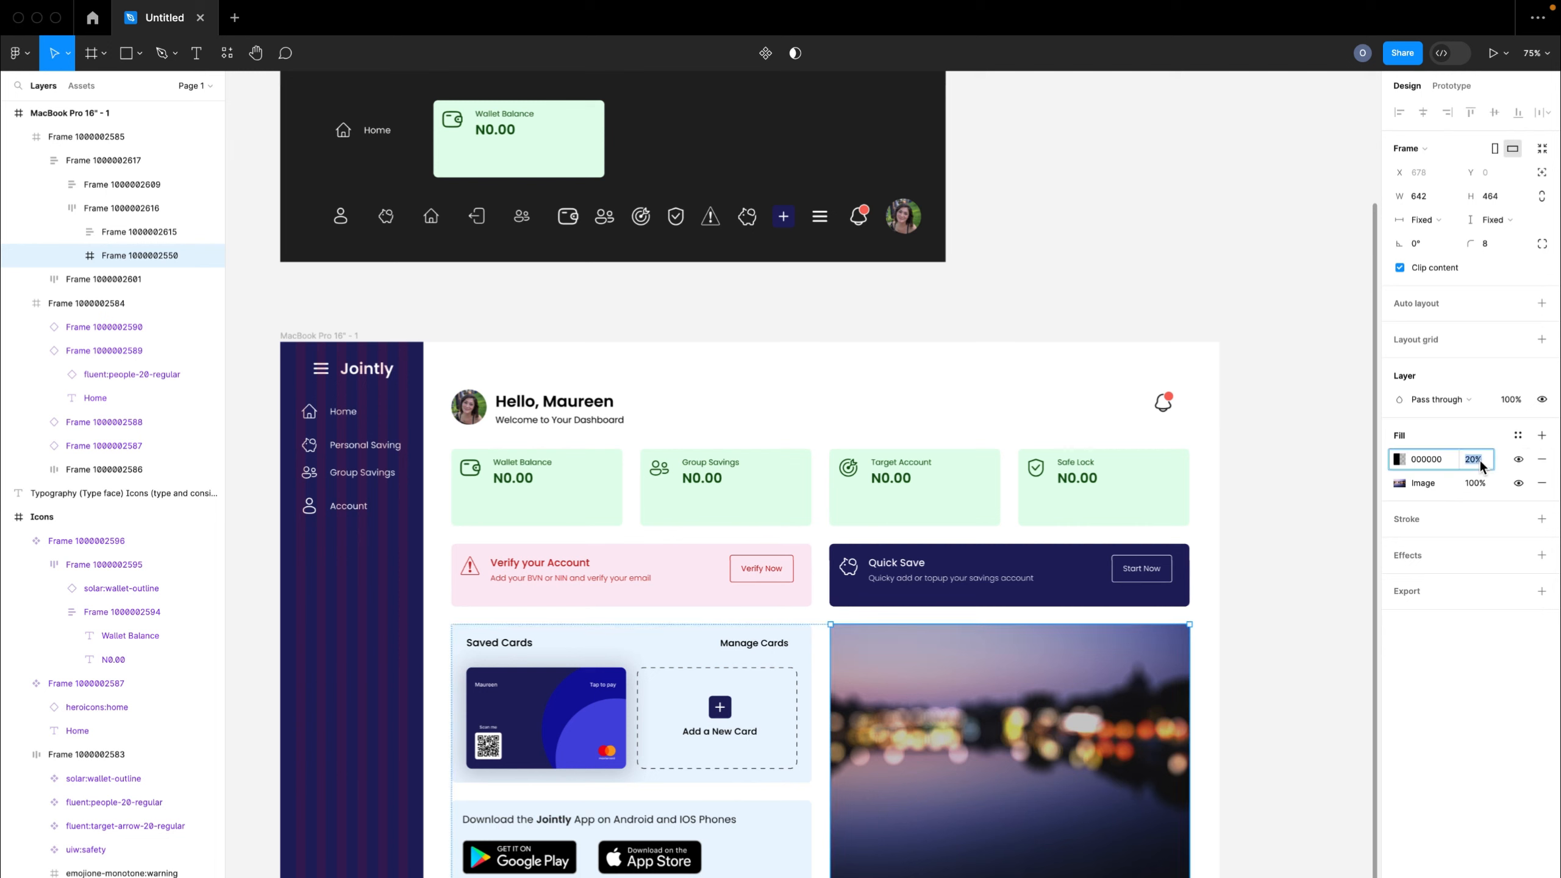
type("40")
key("Return")
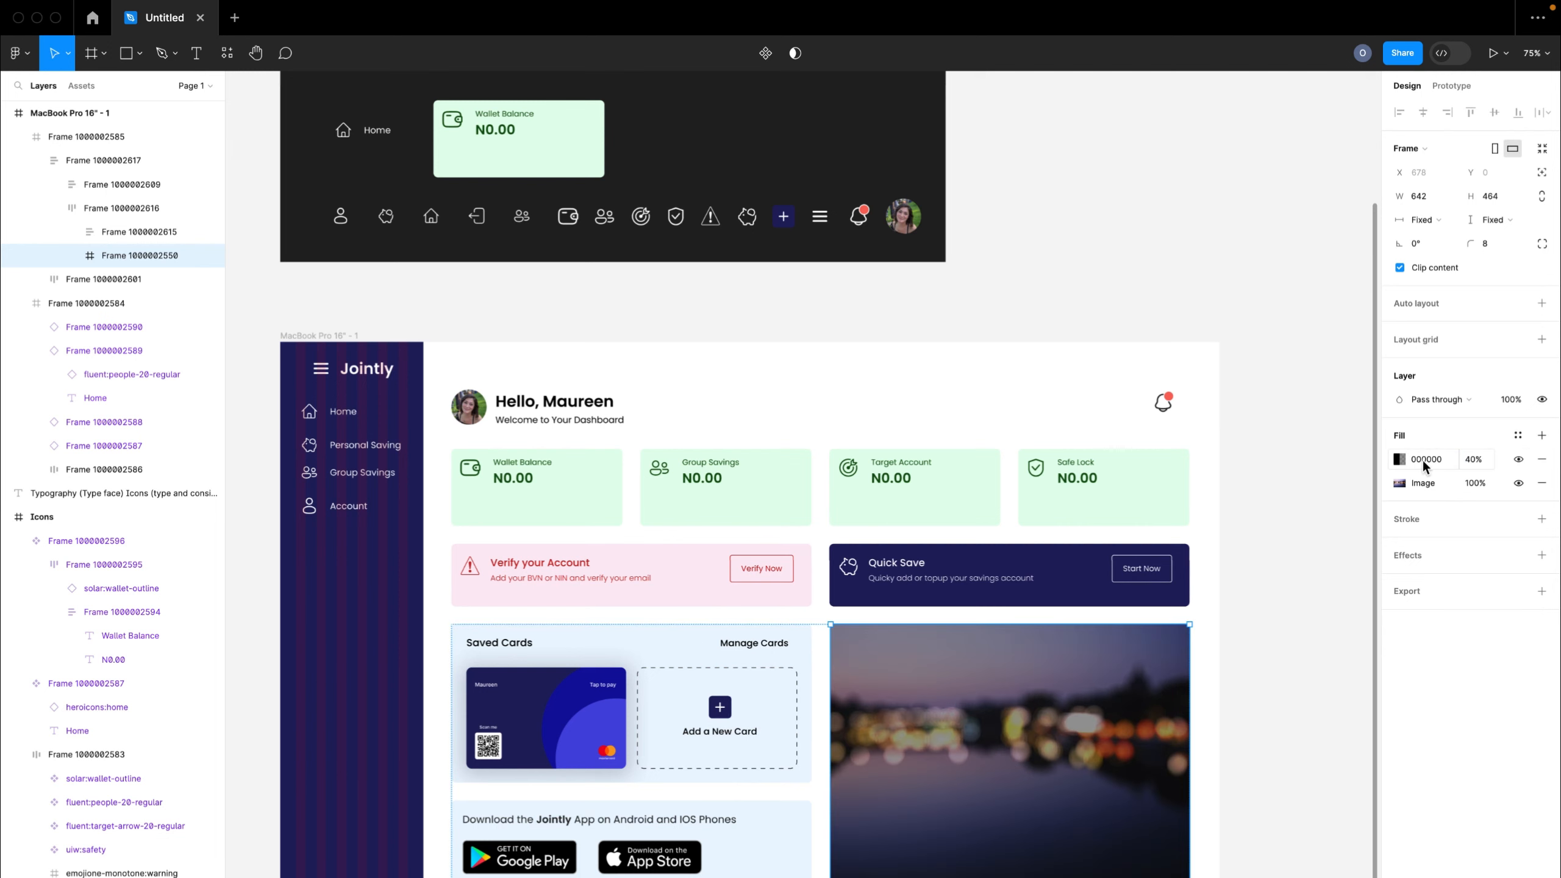
- Try 60% opacity for the photo's black overlay and set it back to 40%
left_click(1477, 465)
type("60")
key("Return")
left_click(1474, 462)
type("40")
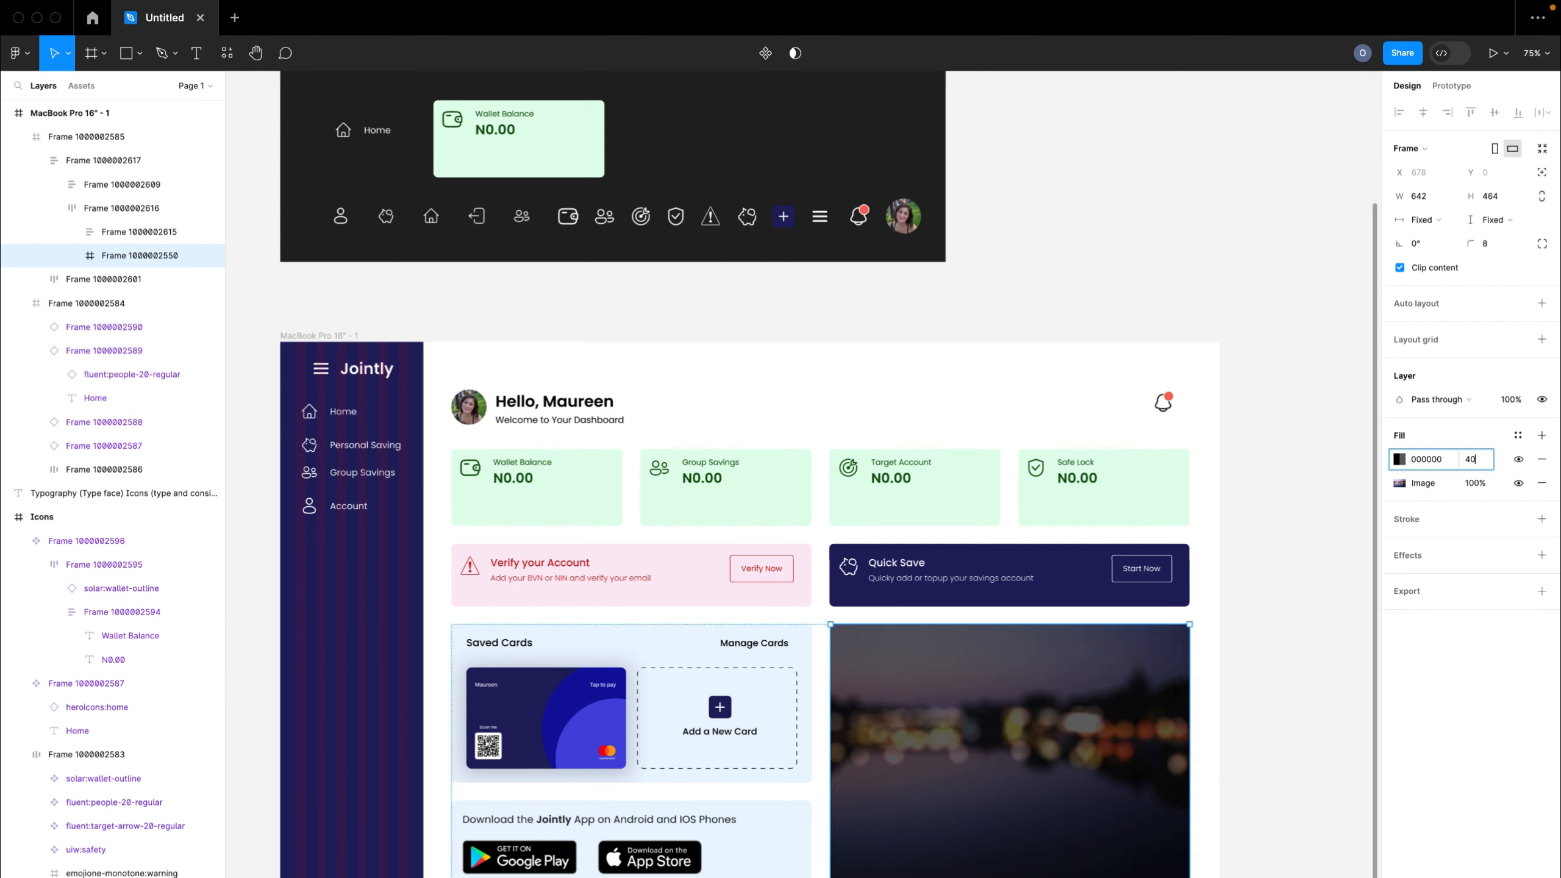
key("Return")
left_click(1307, 573)
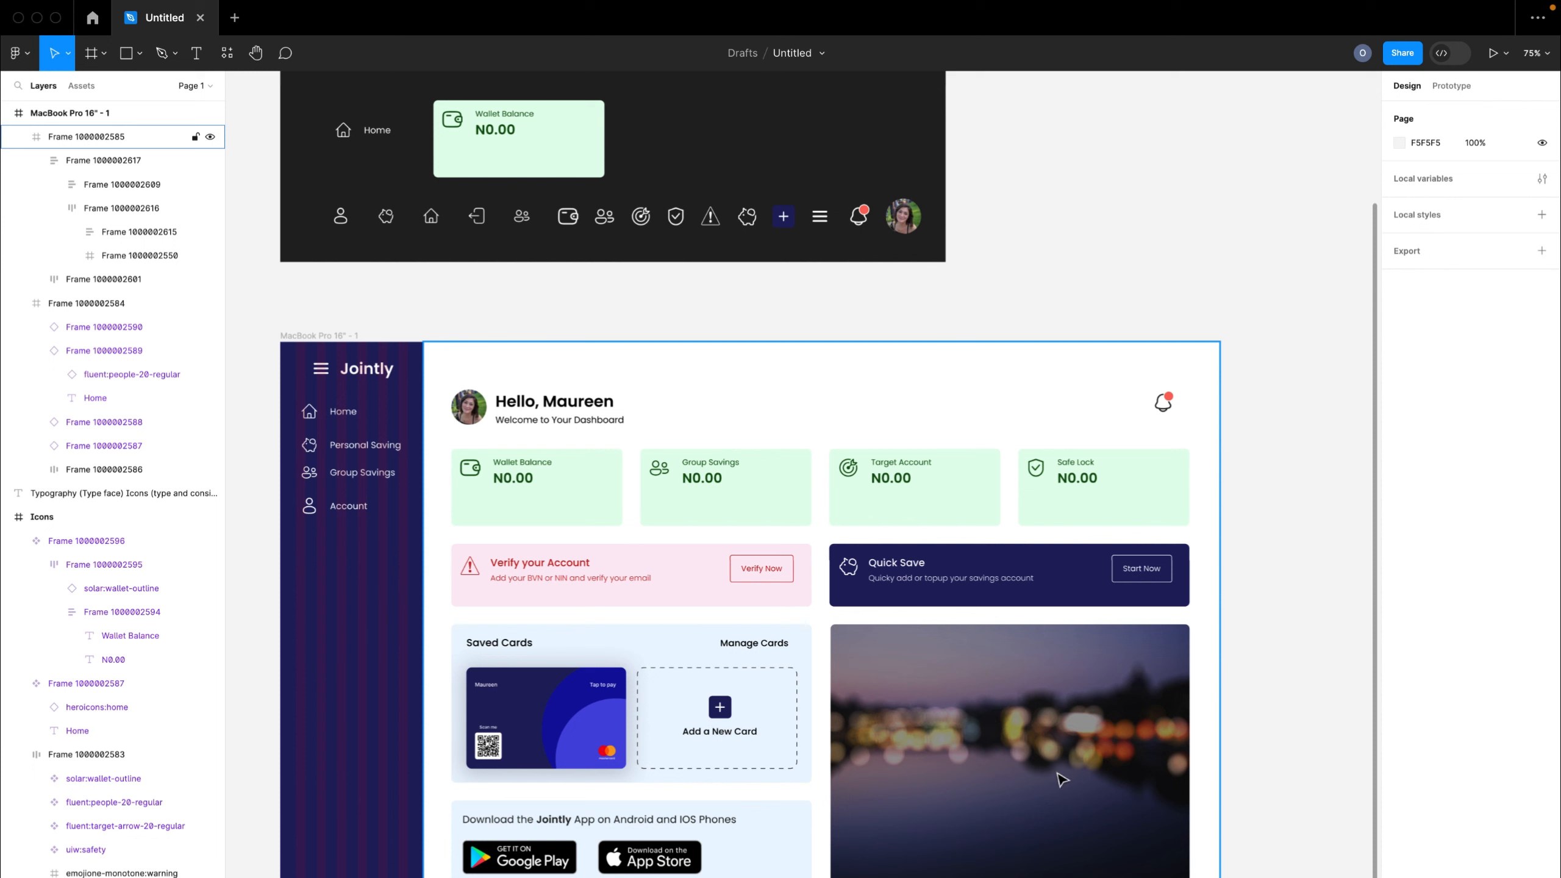
- Paste the "Earn $100 for every person you refer" text block and Share Your Referral Link button into the darkened photo frame
double_click(1034, 771)
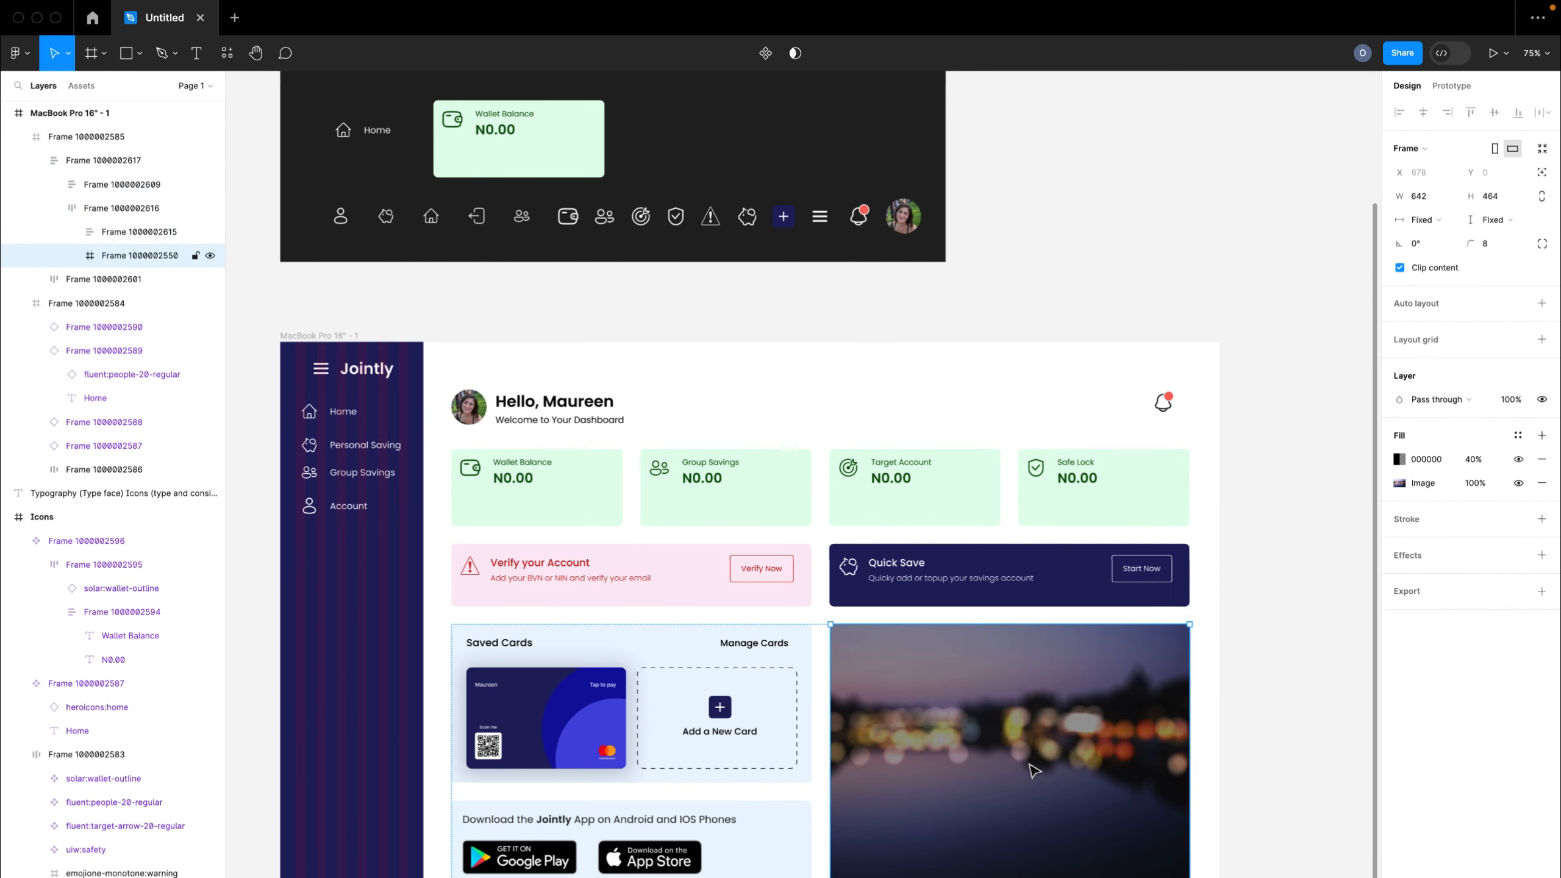
key("super+v")
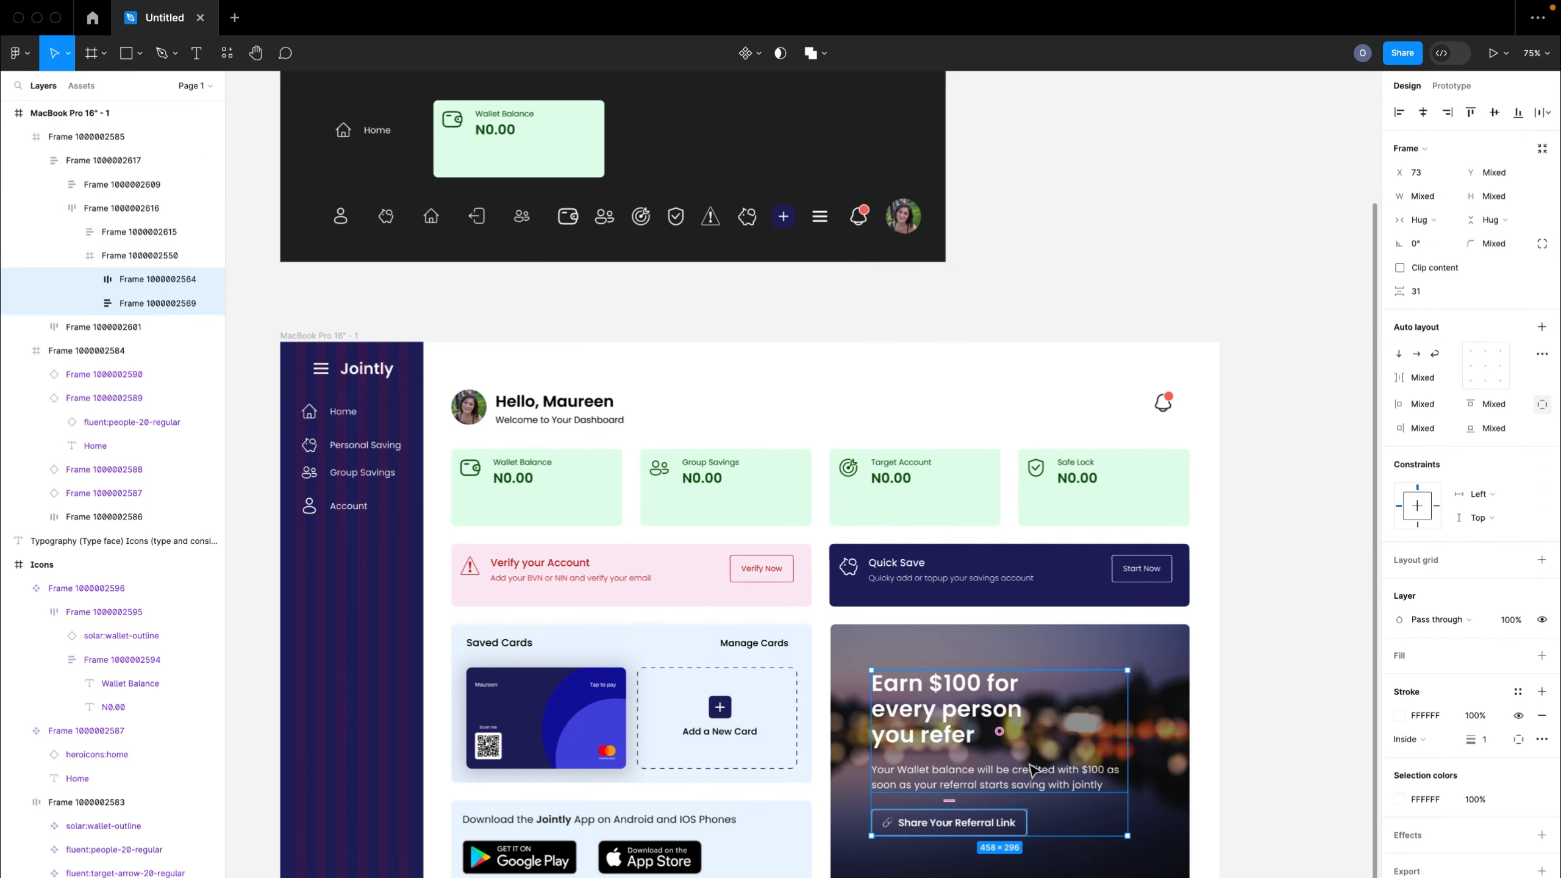
left_click(1221, 759)
scroll(1229, 762, "left", 3)
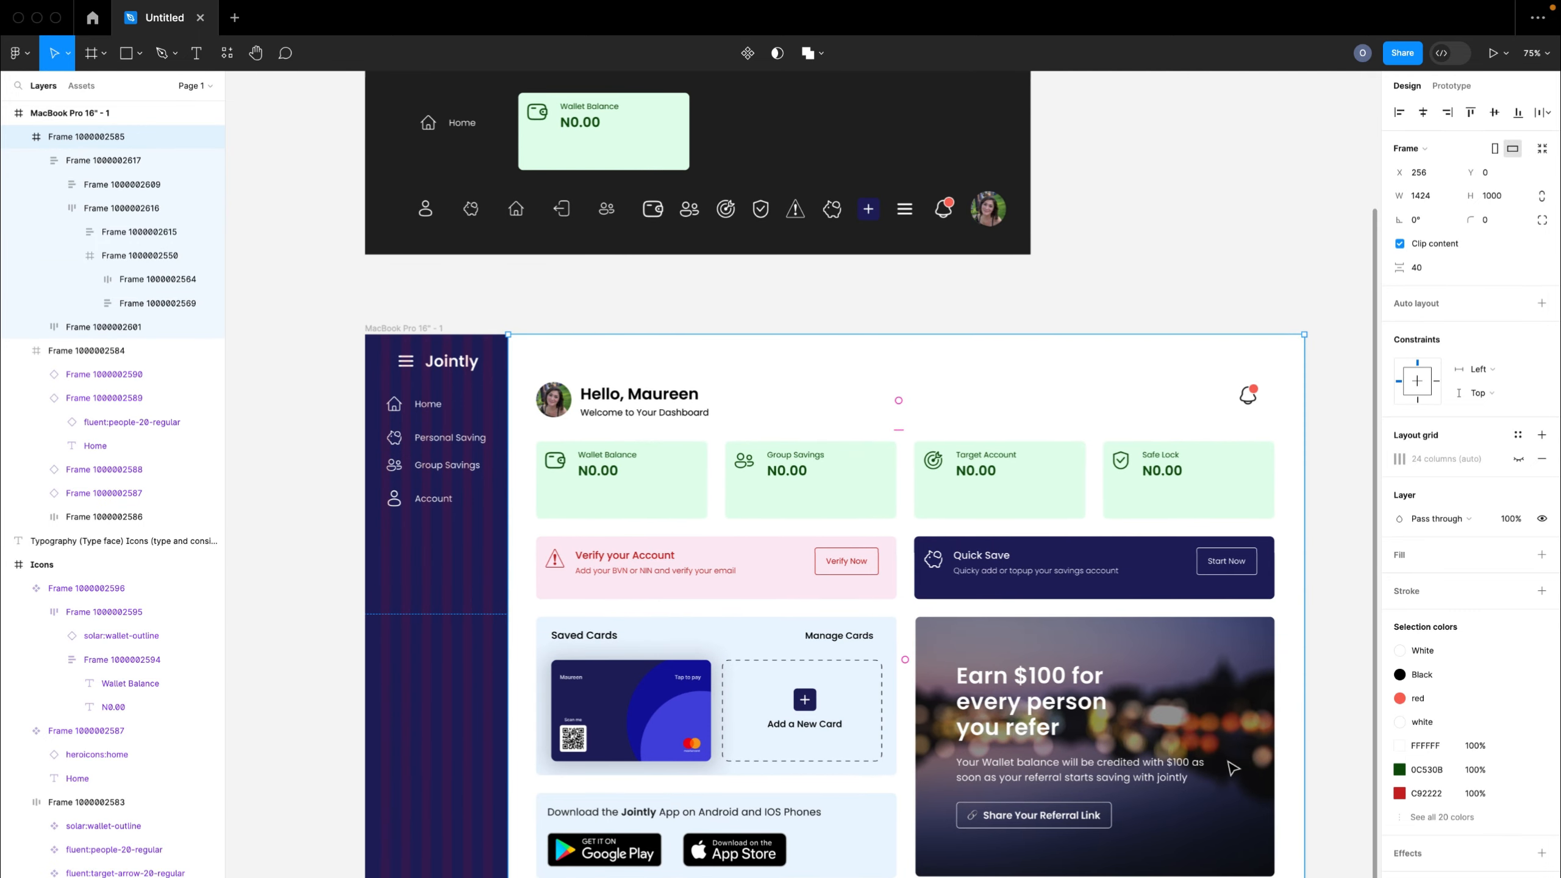
left_click(1330, 747)
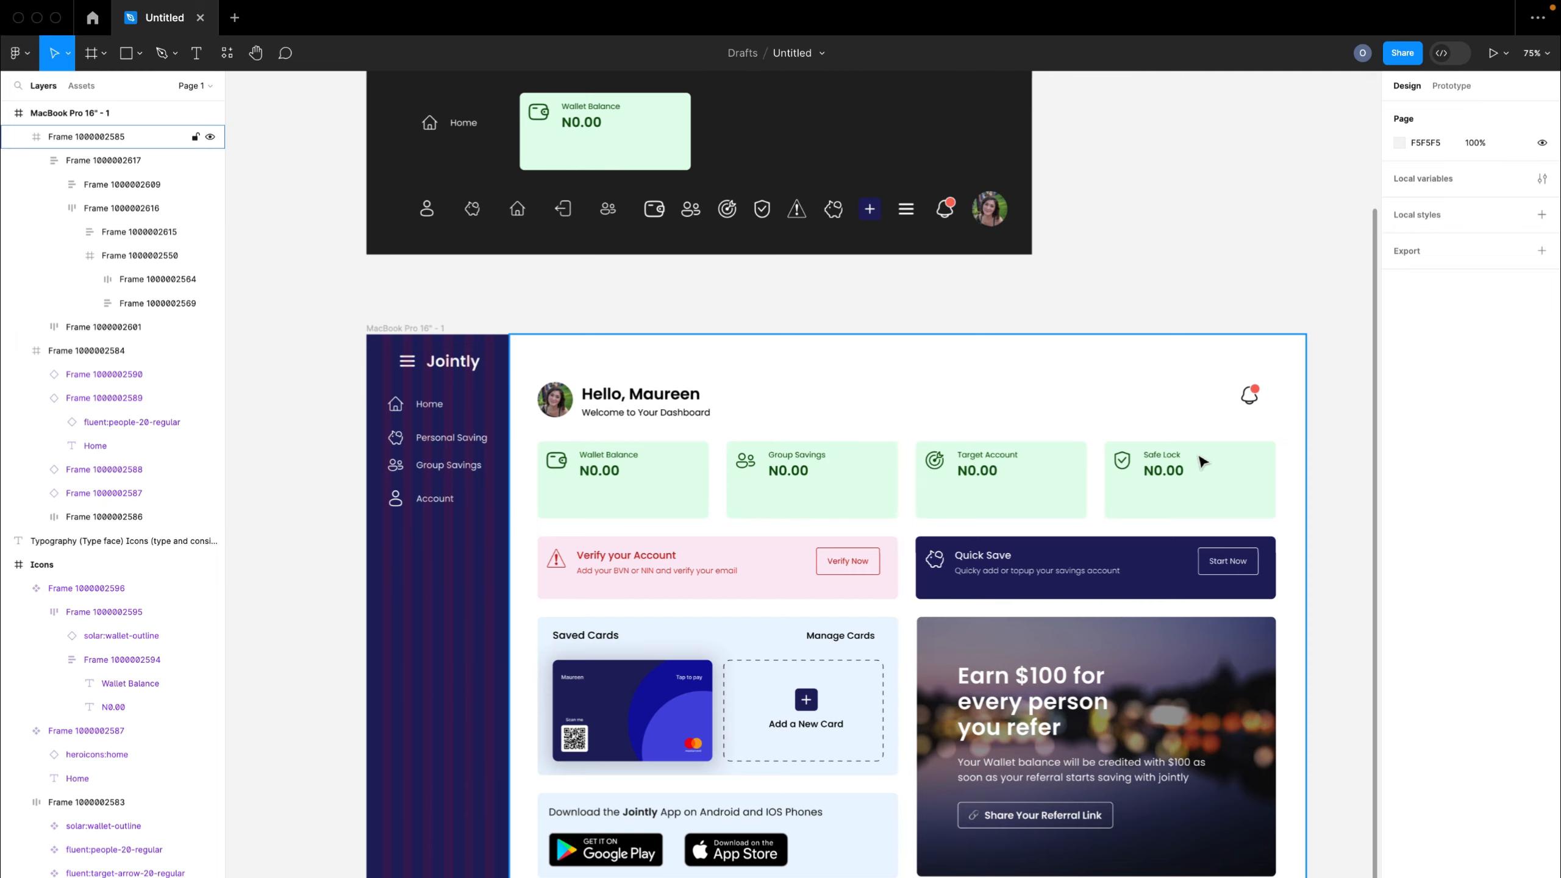
scroll(1200, 460, "up", 5)
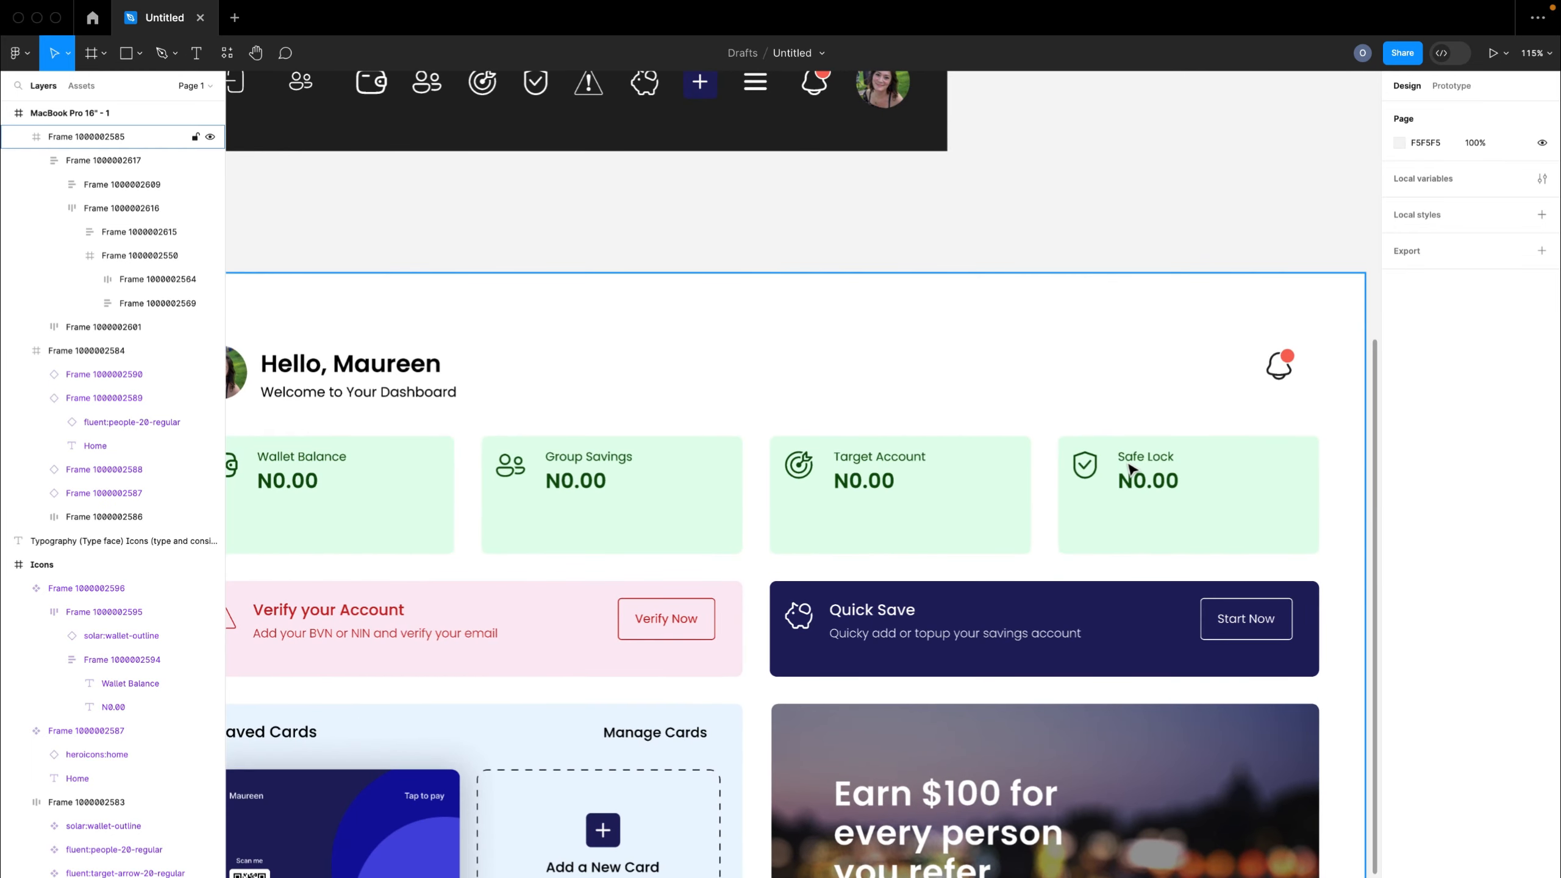
scroll(1195, 510, "down", 5)
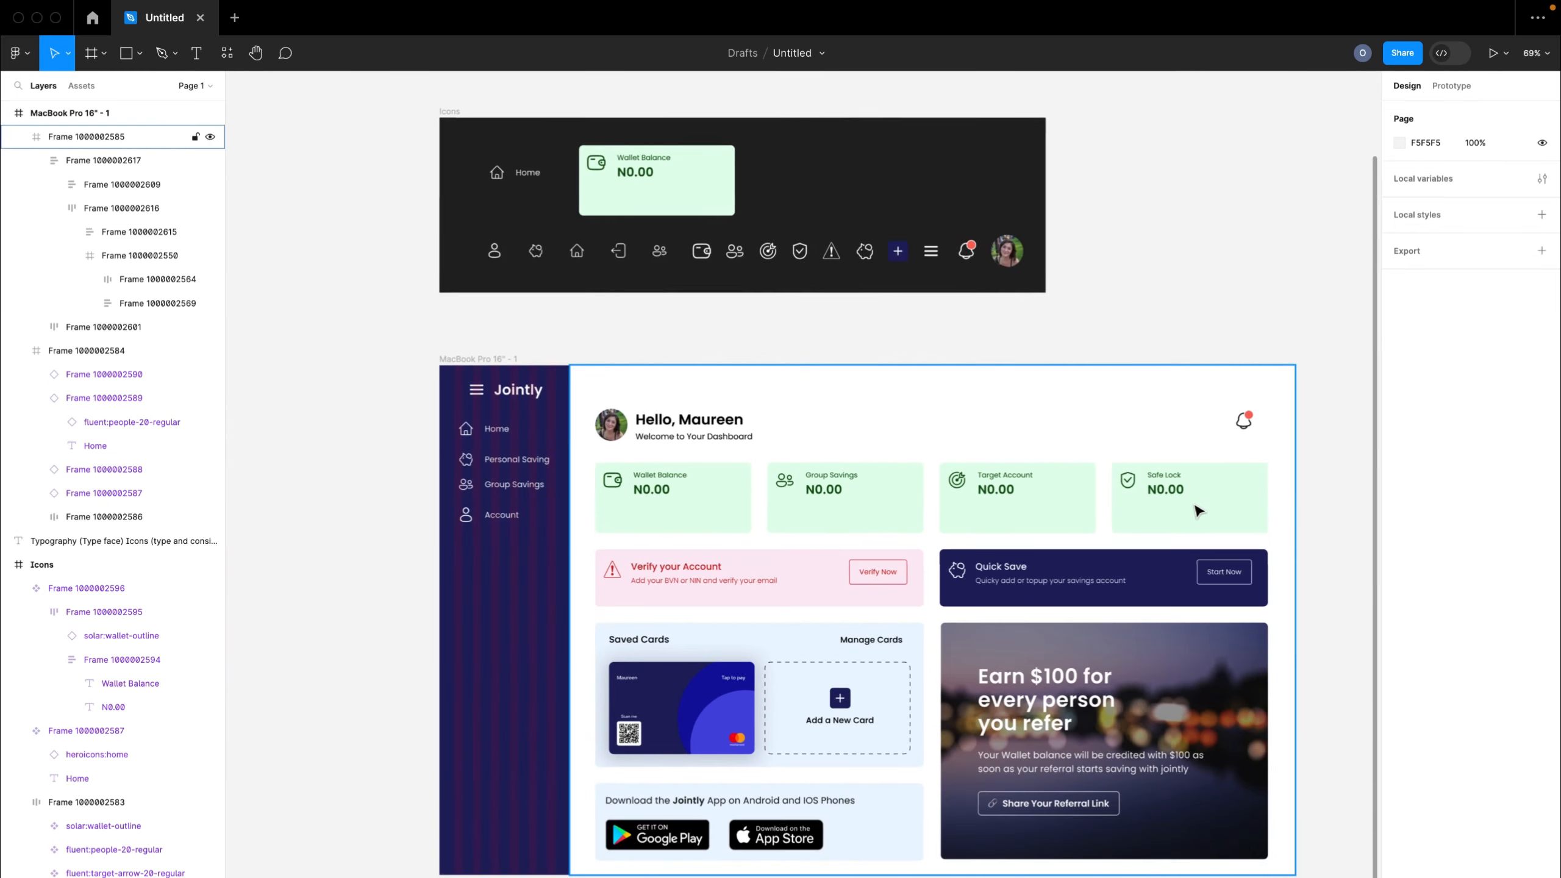
scroll(954, 492, "up", 3)
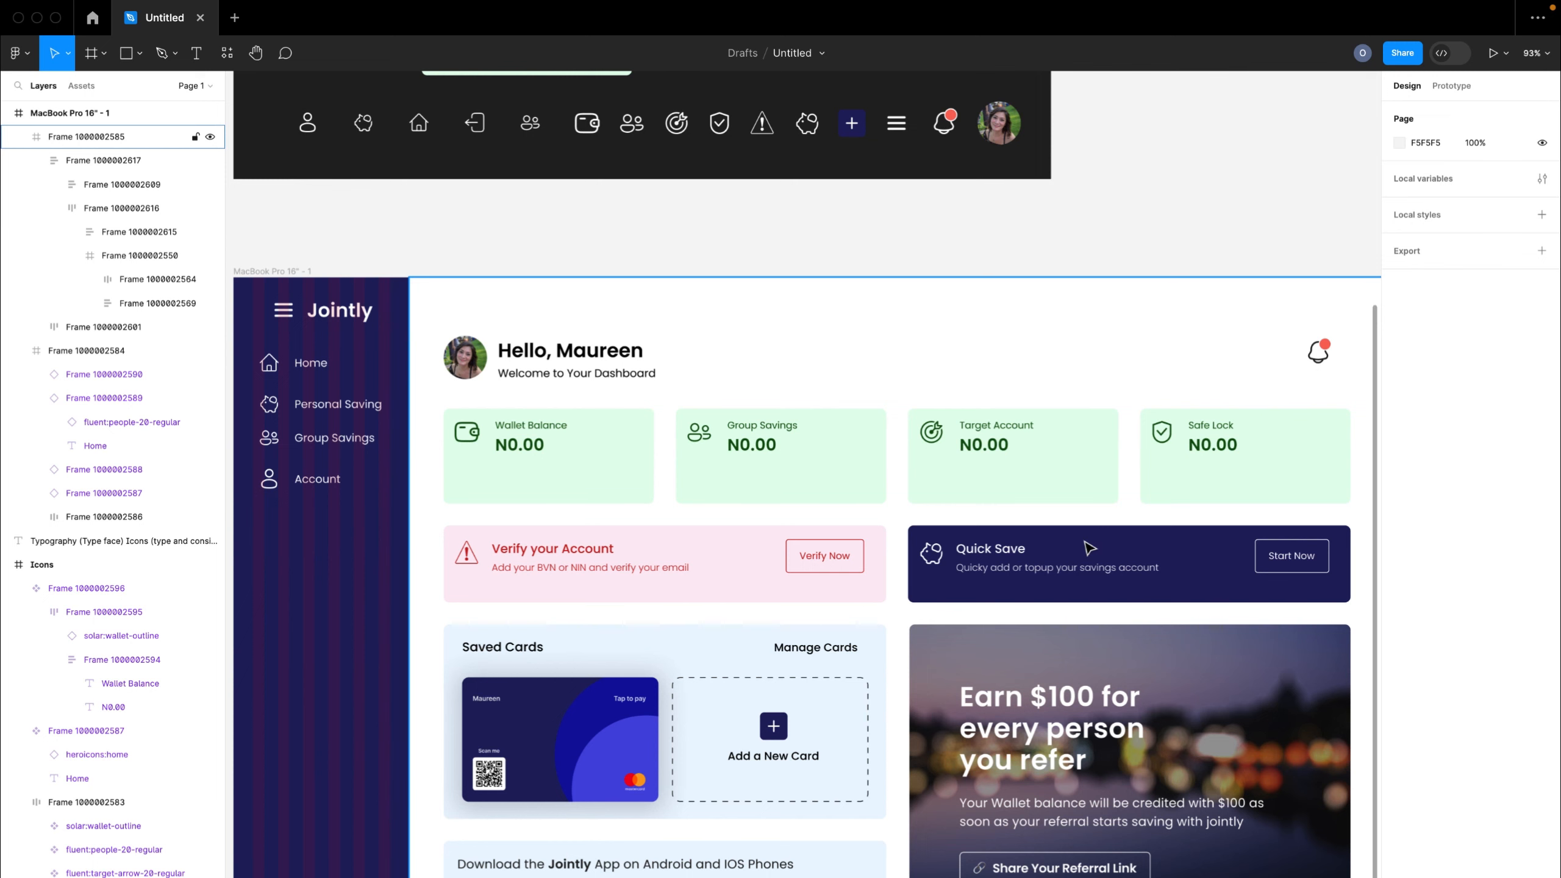
scroll(1089, 546, "down", 3)
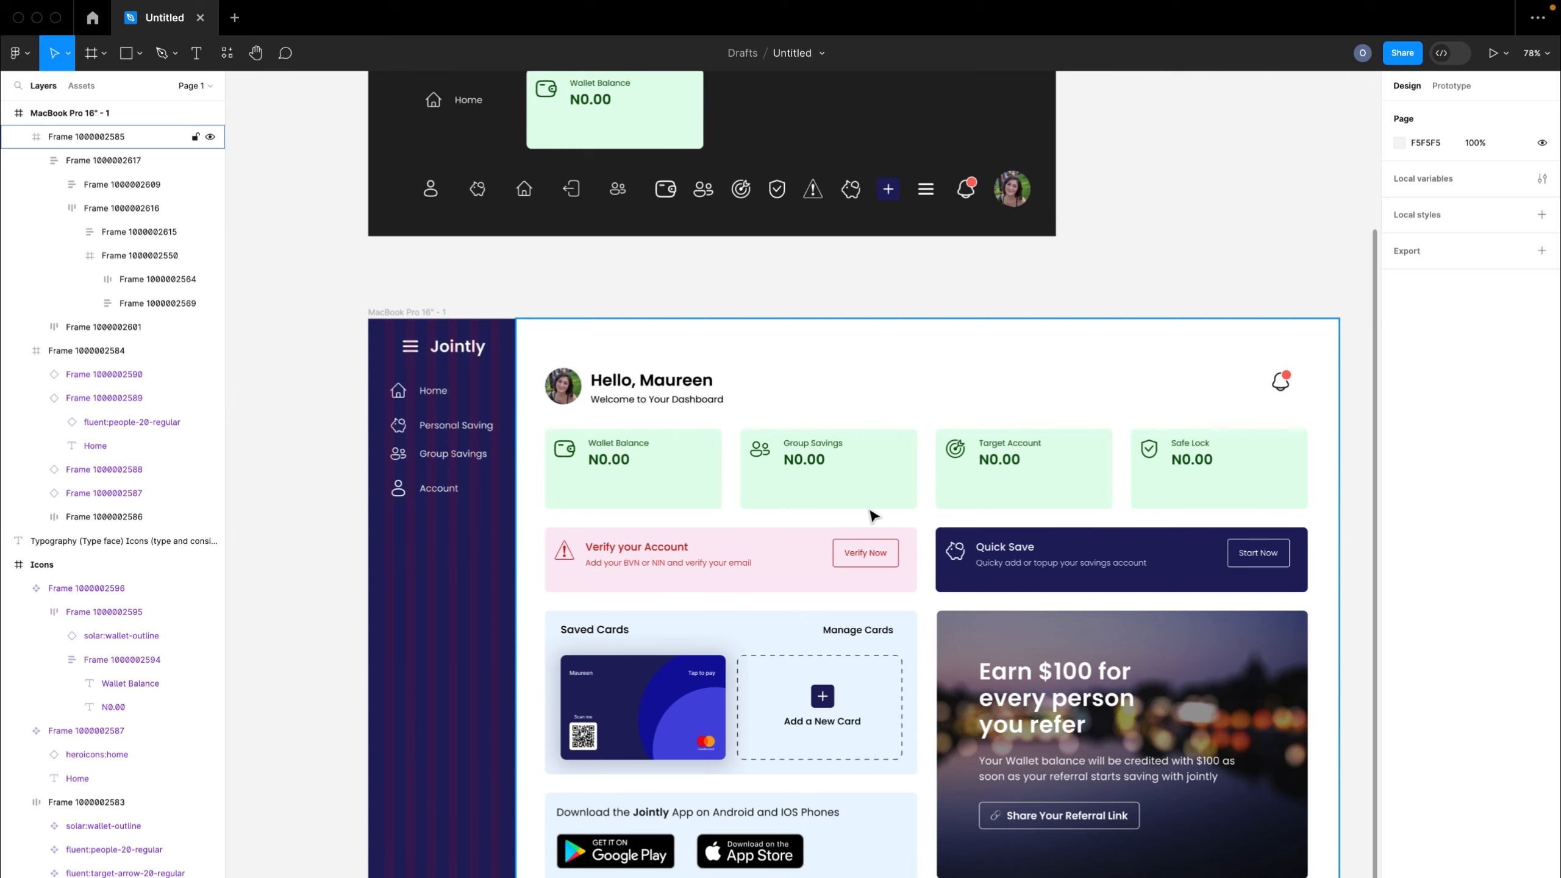
- Wrap the Home, Personal Saving, Group Savings and Account sidebar items in a vertical auto layout with 20 spacing
double_click(432, 403)
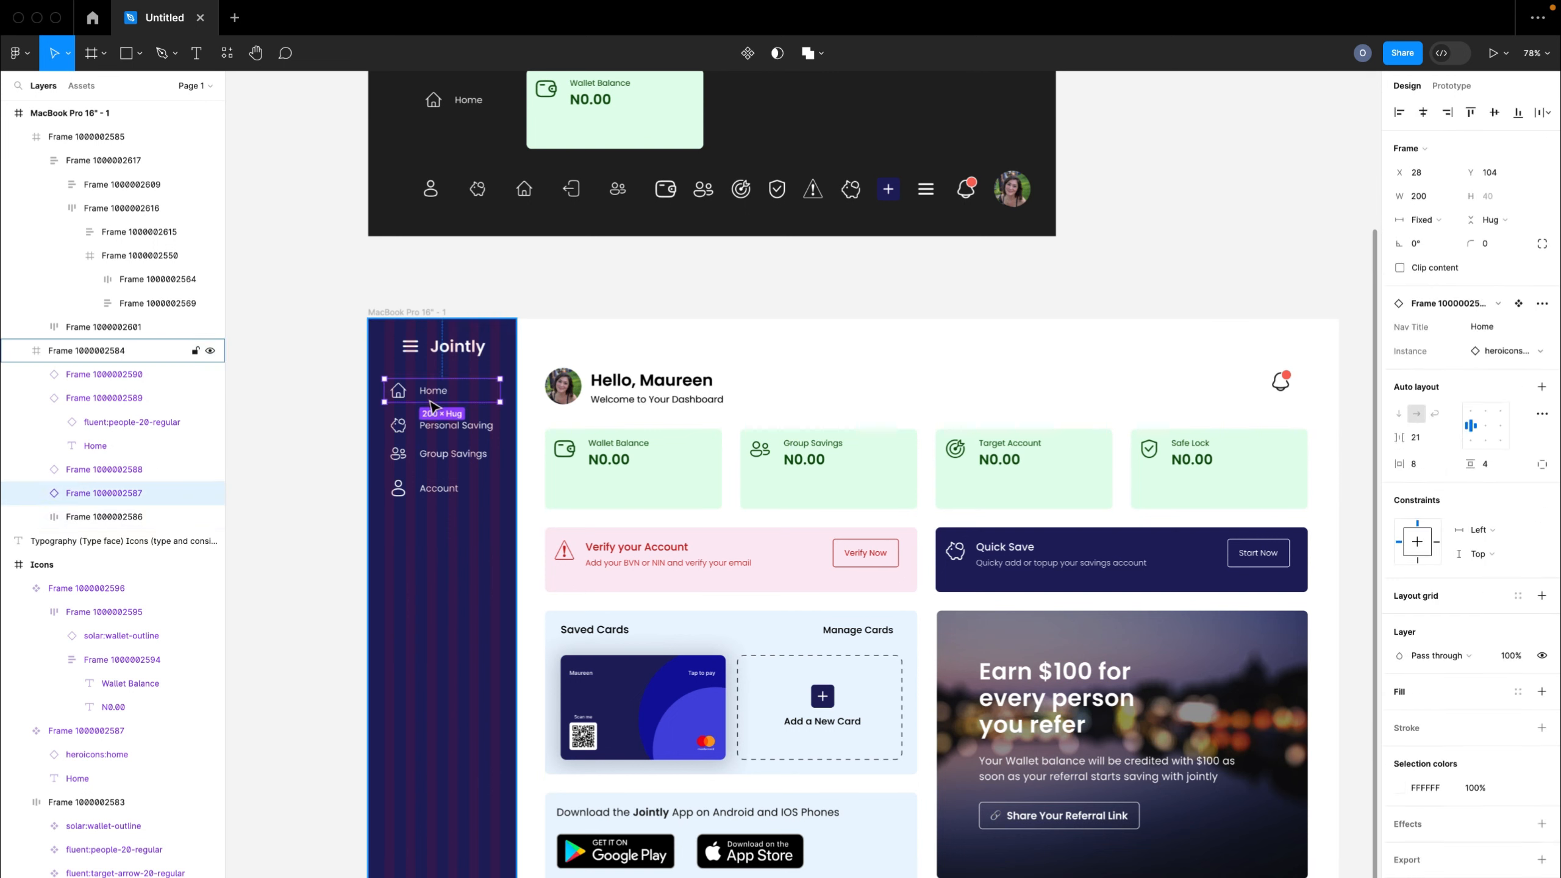
left_click(464, 441, "shift")
left_click(462, 457, "shift")
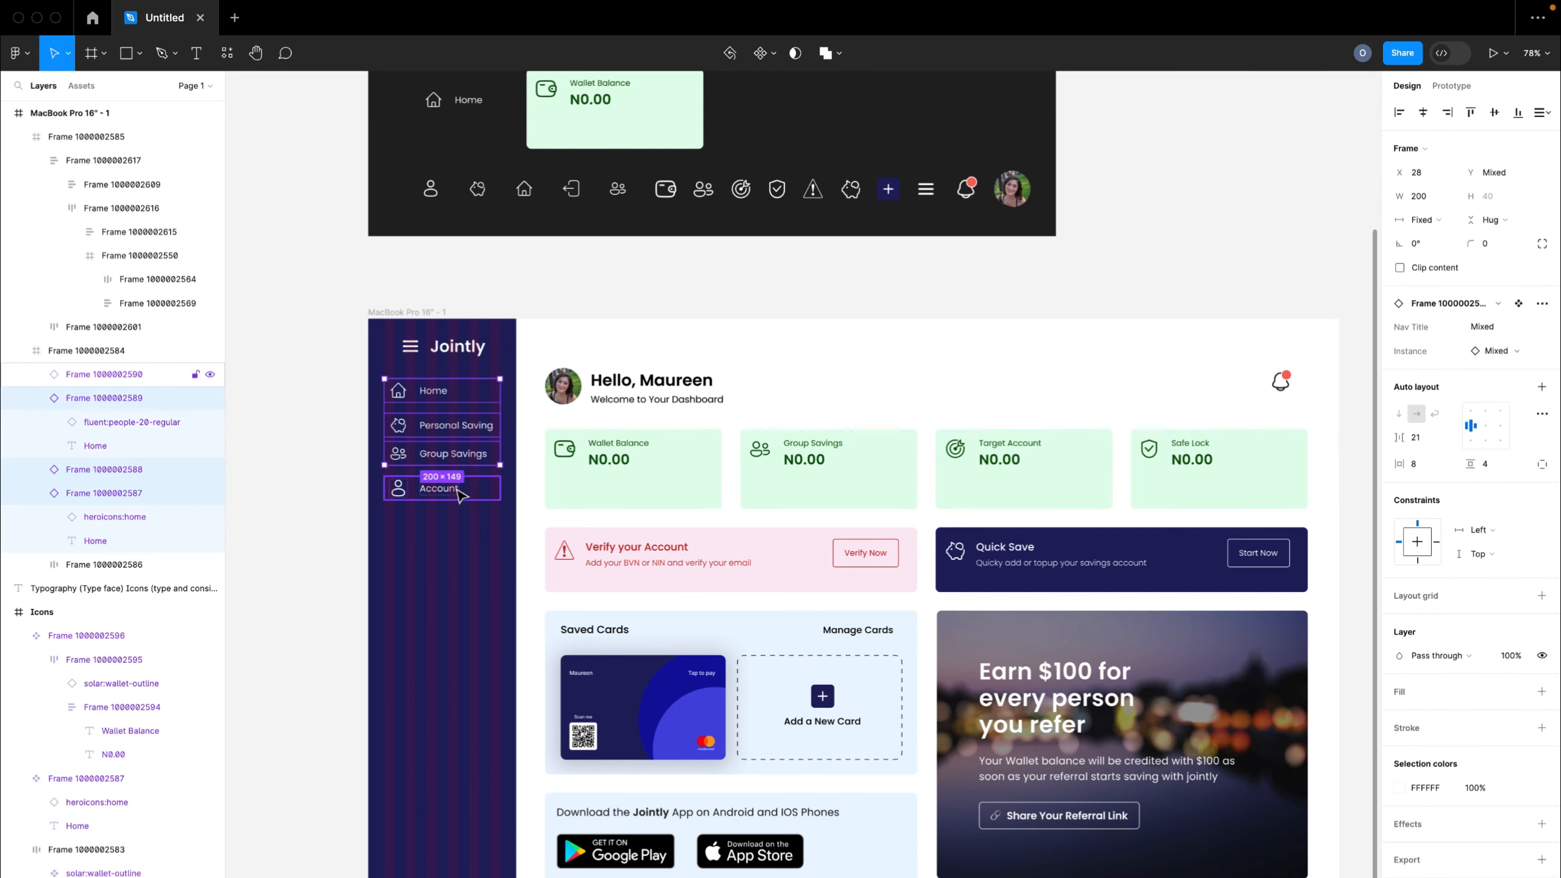
left_click(460, 495, "shift")
scroll(458, 498, "up", 5)
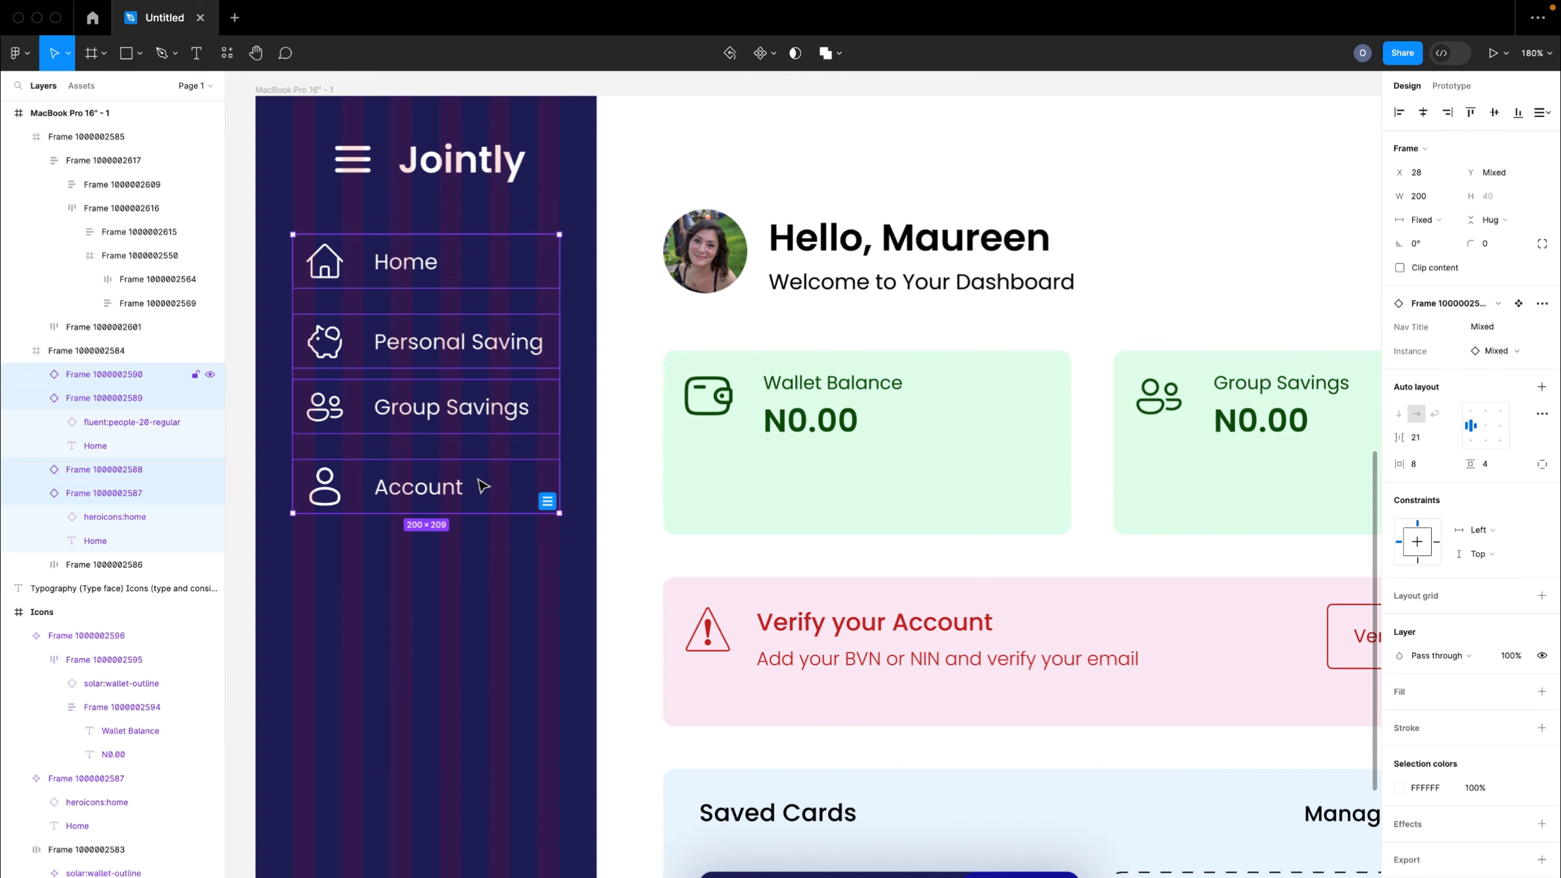
key("shift+a")
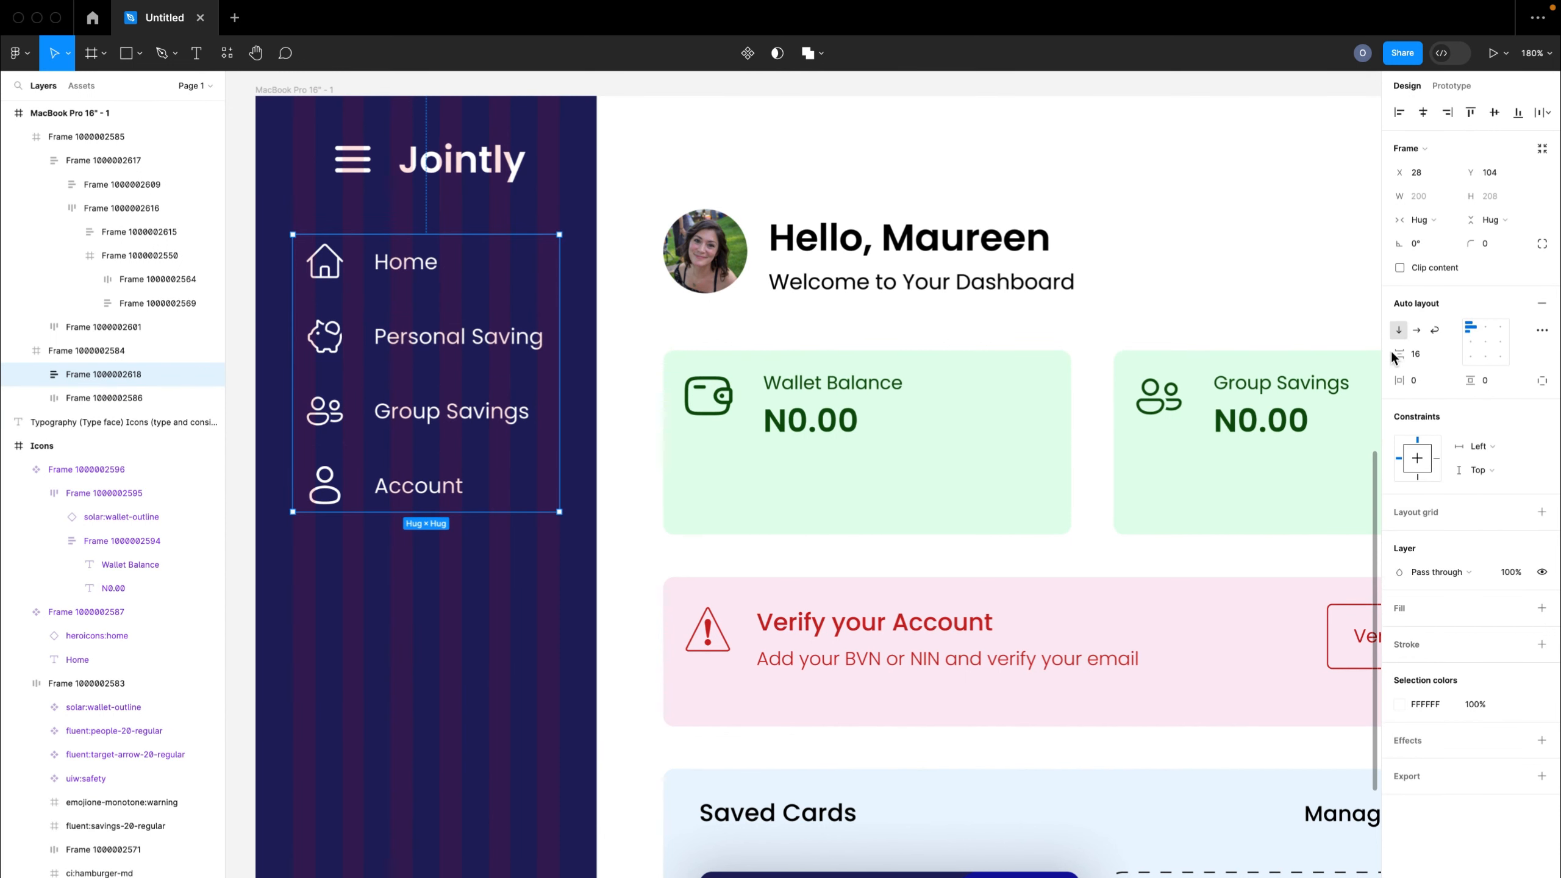
left_click(1432, 360)
type("20")
key("Return")
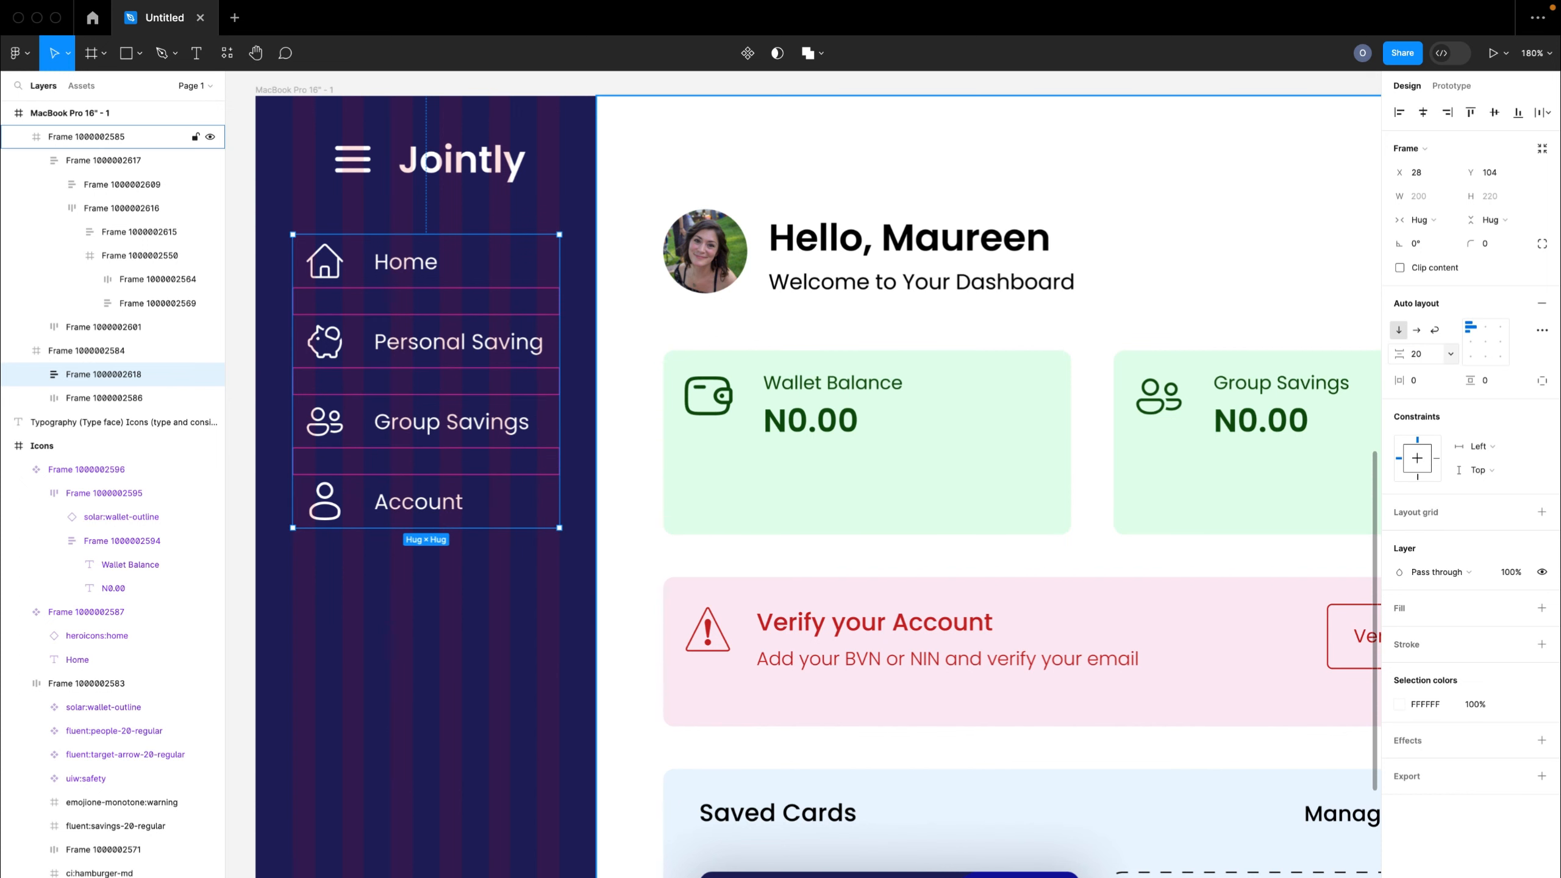
scroll(486, 608, "down", 5)
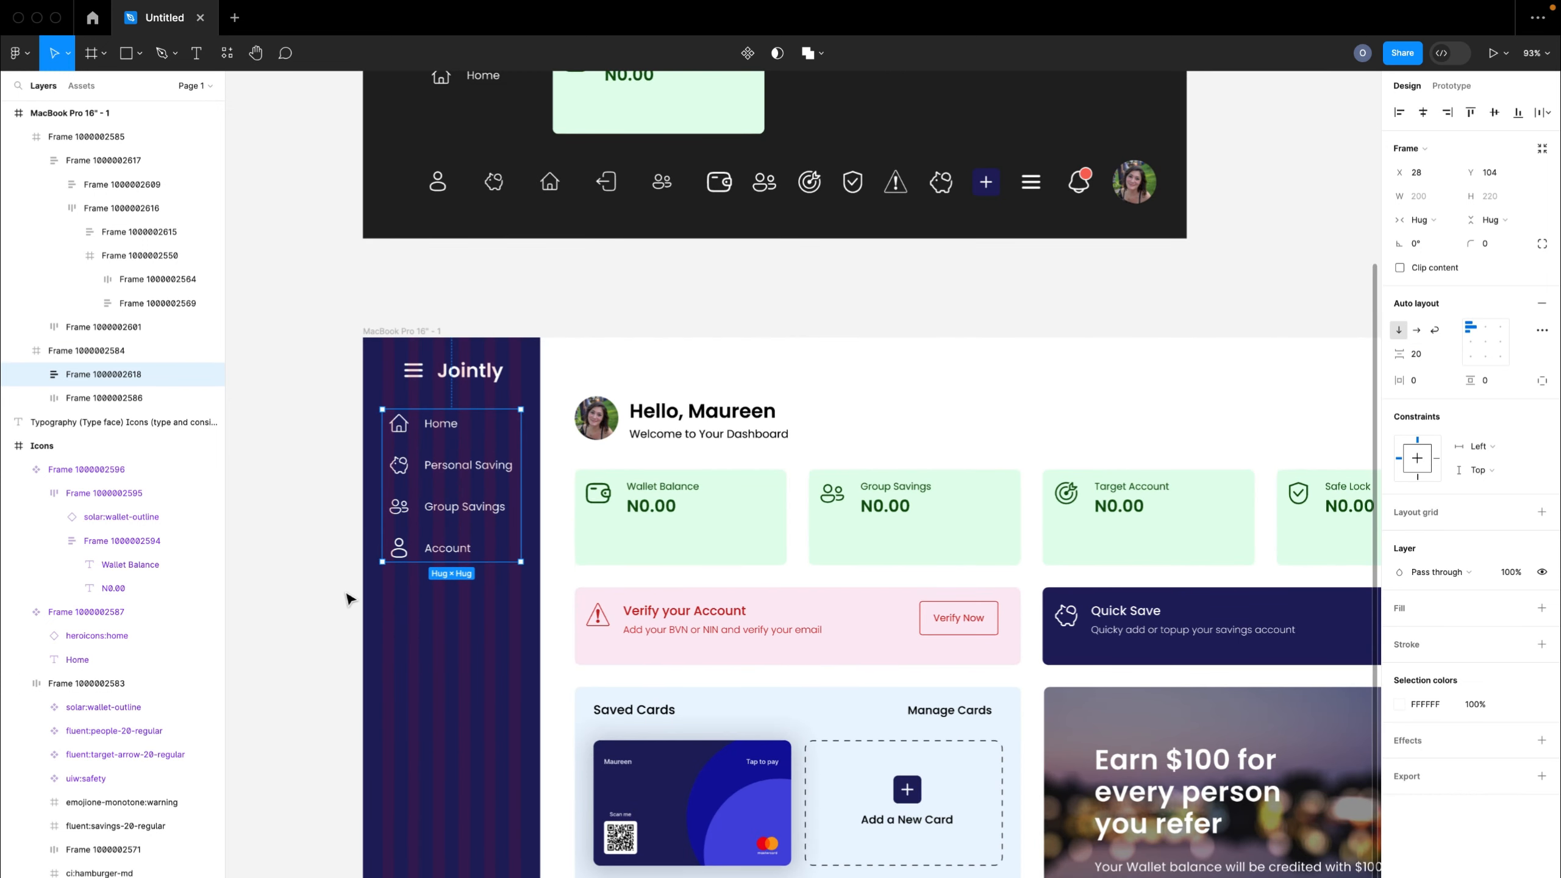
scroll(473, 479, "down", 2)
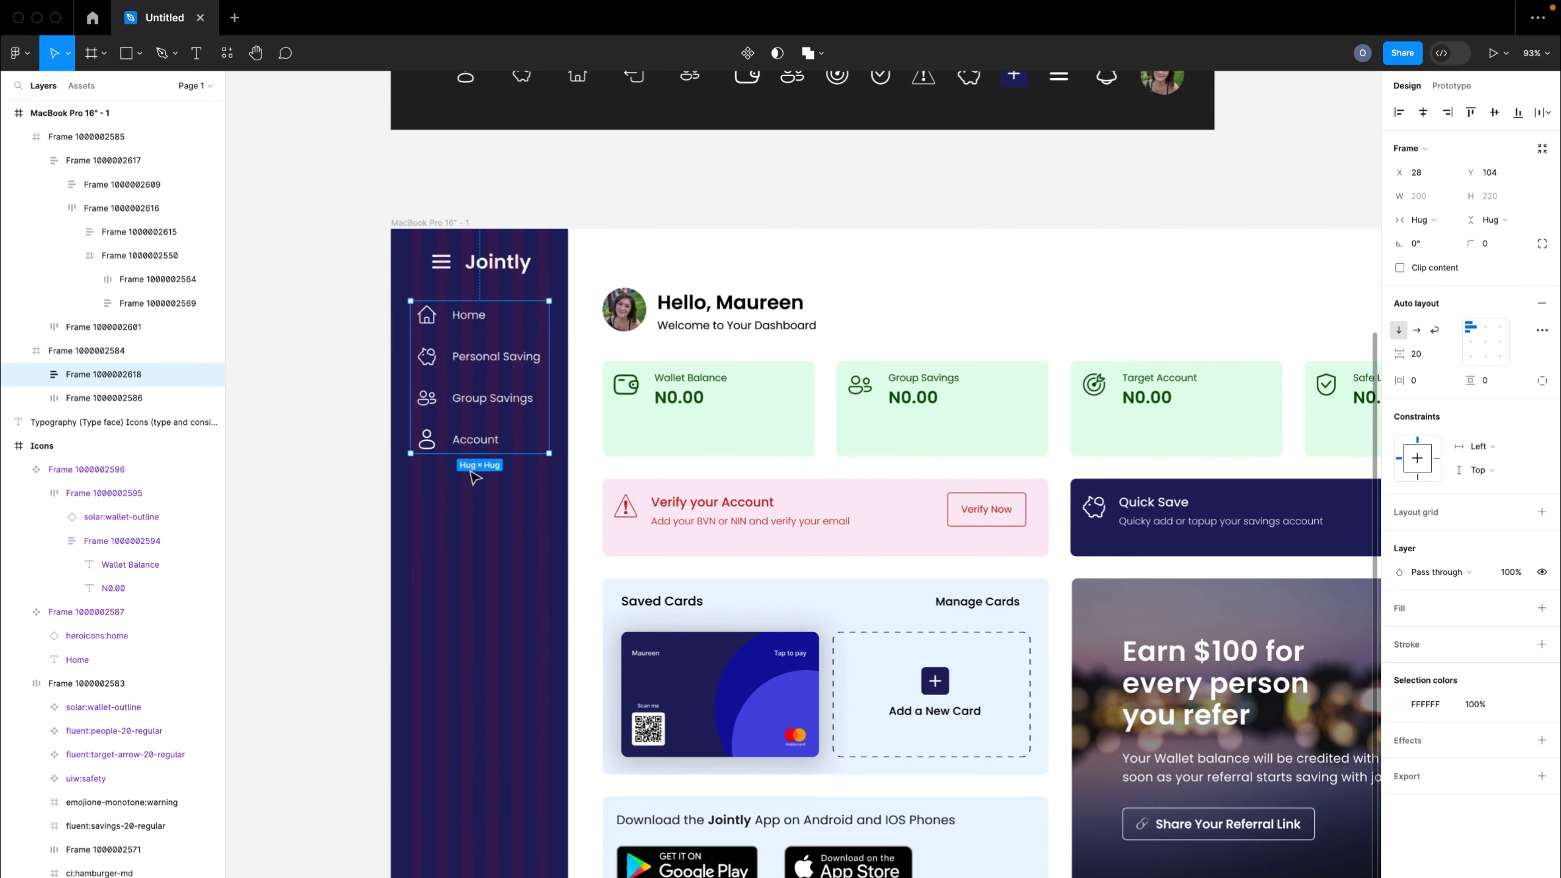
- Duplicate the Account item down to Y 900 in the sidebar, title it Logout and swap its icon to solar:logout-2-linear
left_click(445, 548)
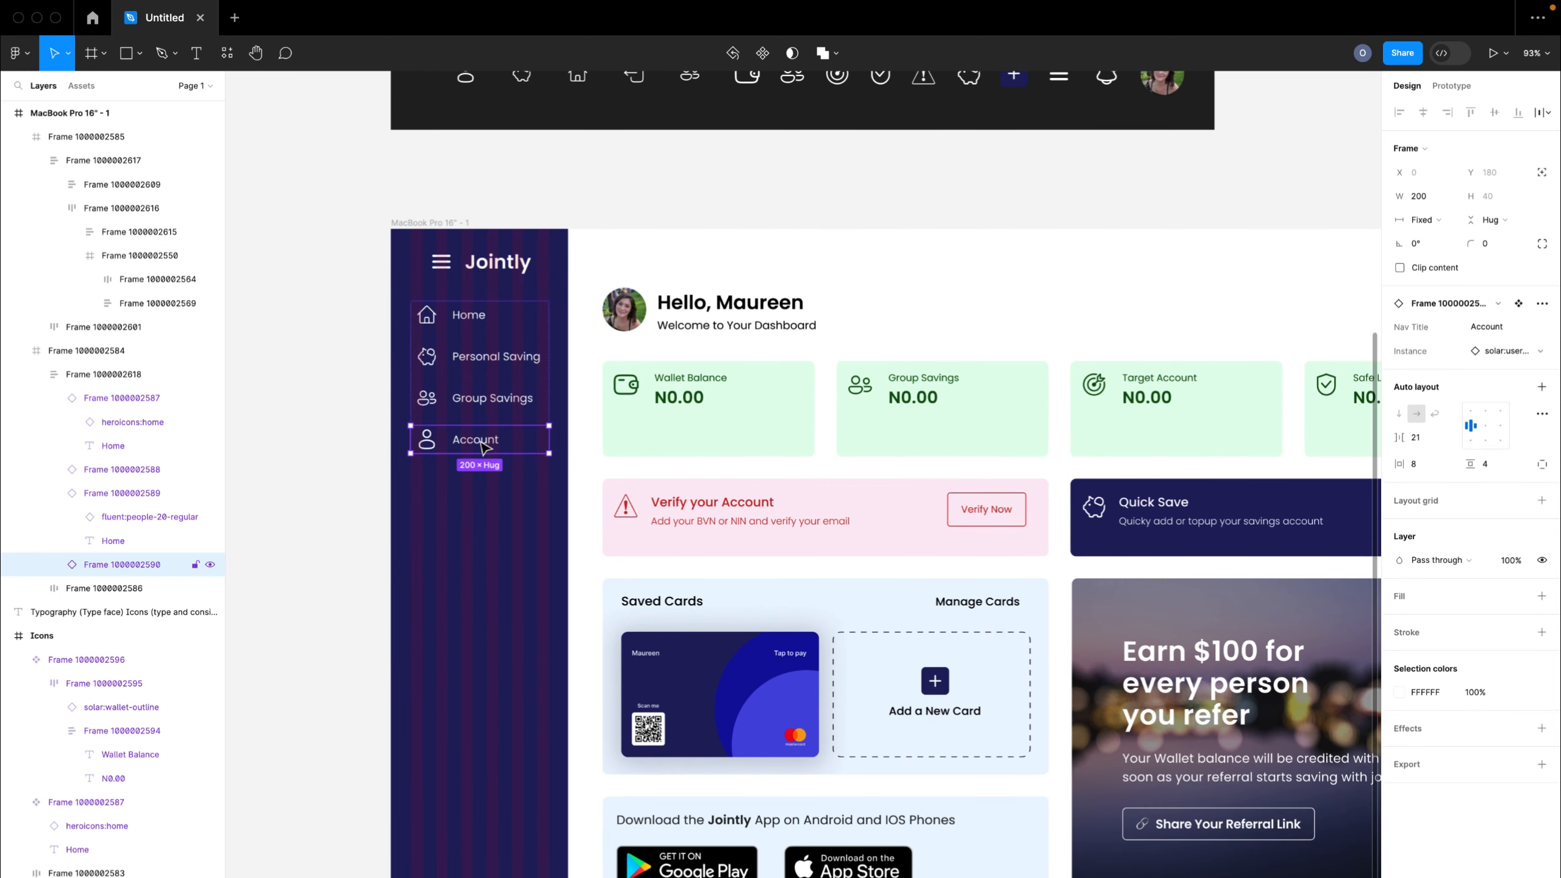
left_click_drag(486, 447, 487, 875)
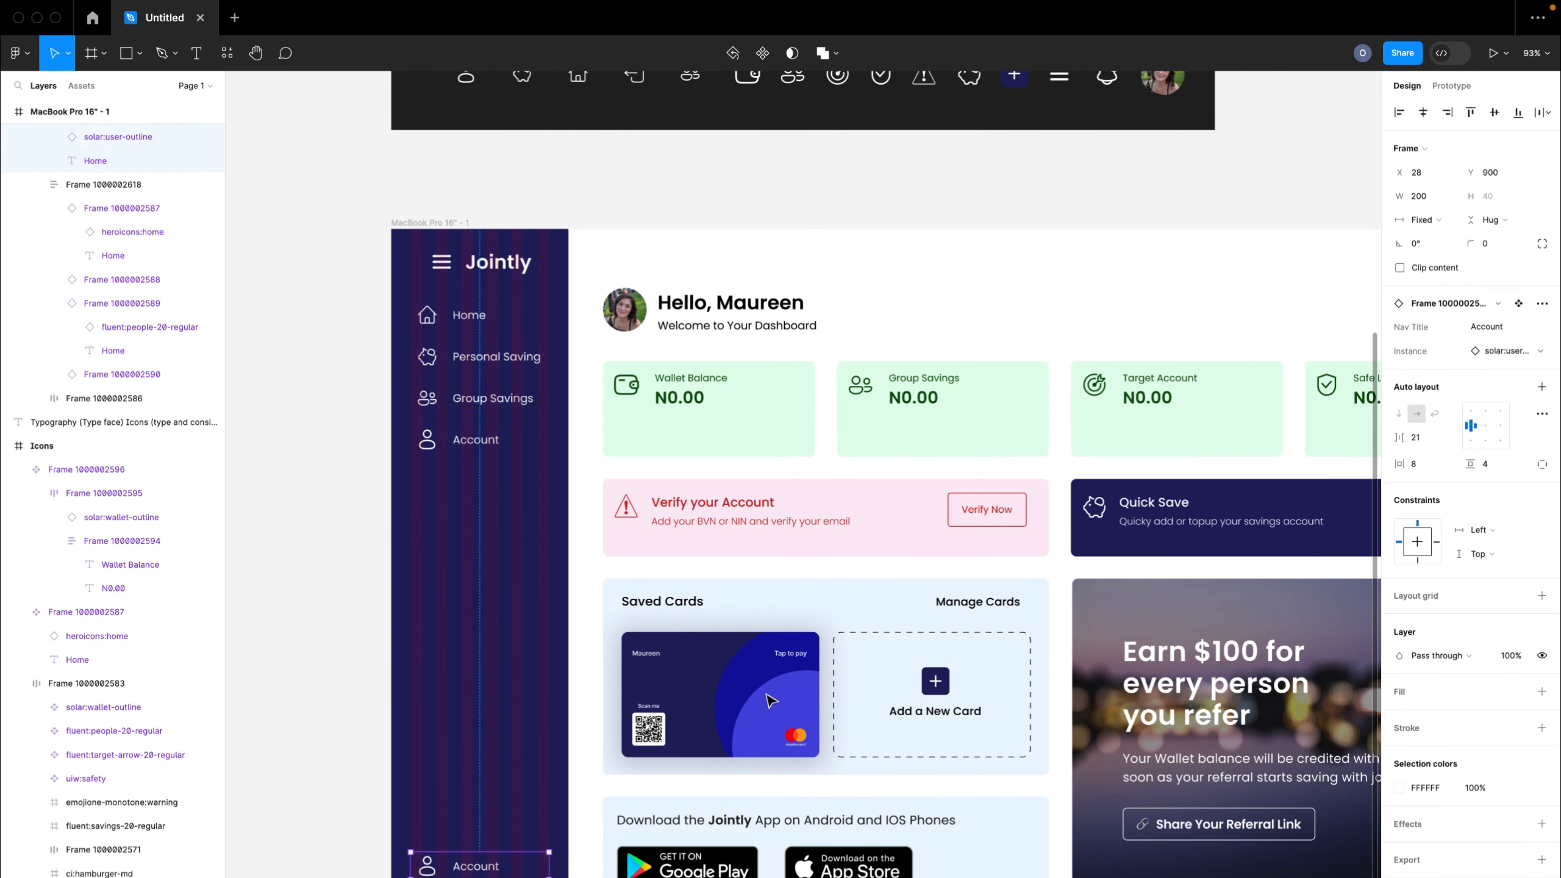
left_click(1499, 326)
type("Logout")
scroll(1212, 216, "up", 3)
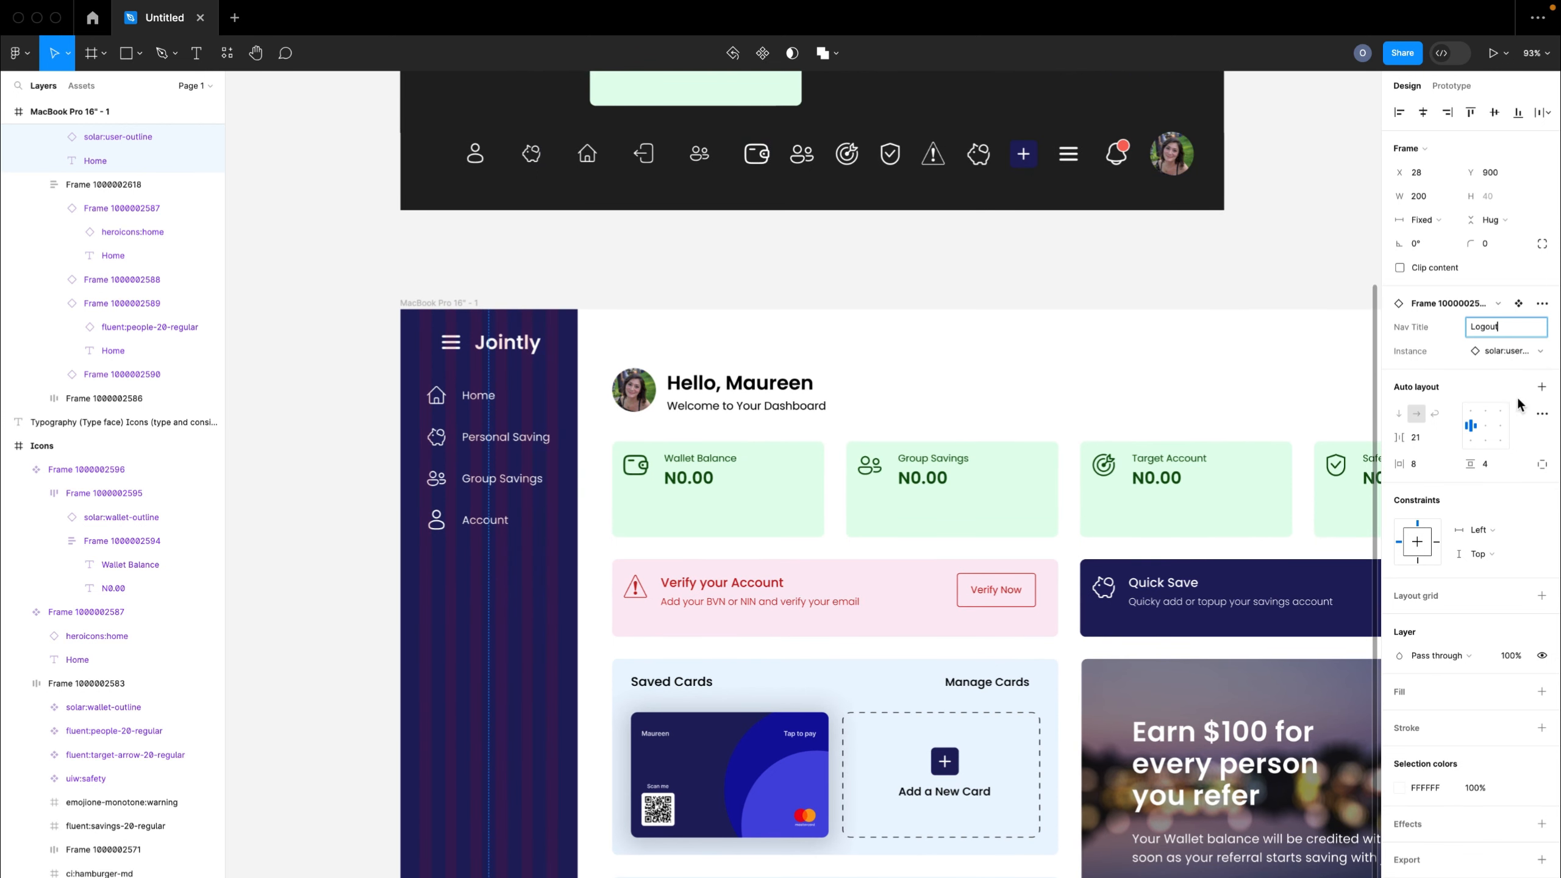
left_click(1504, 351)
left_click(1466, 505)
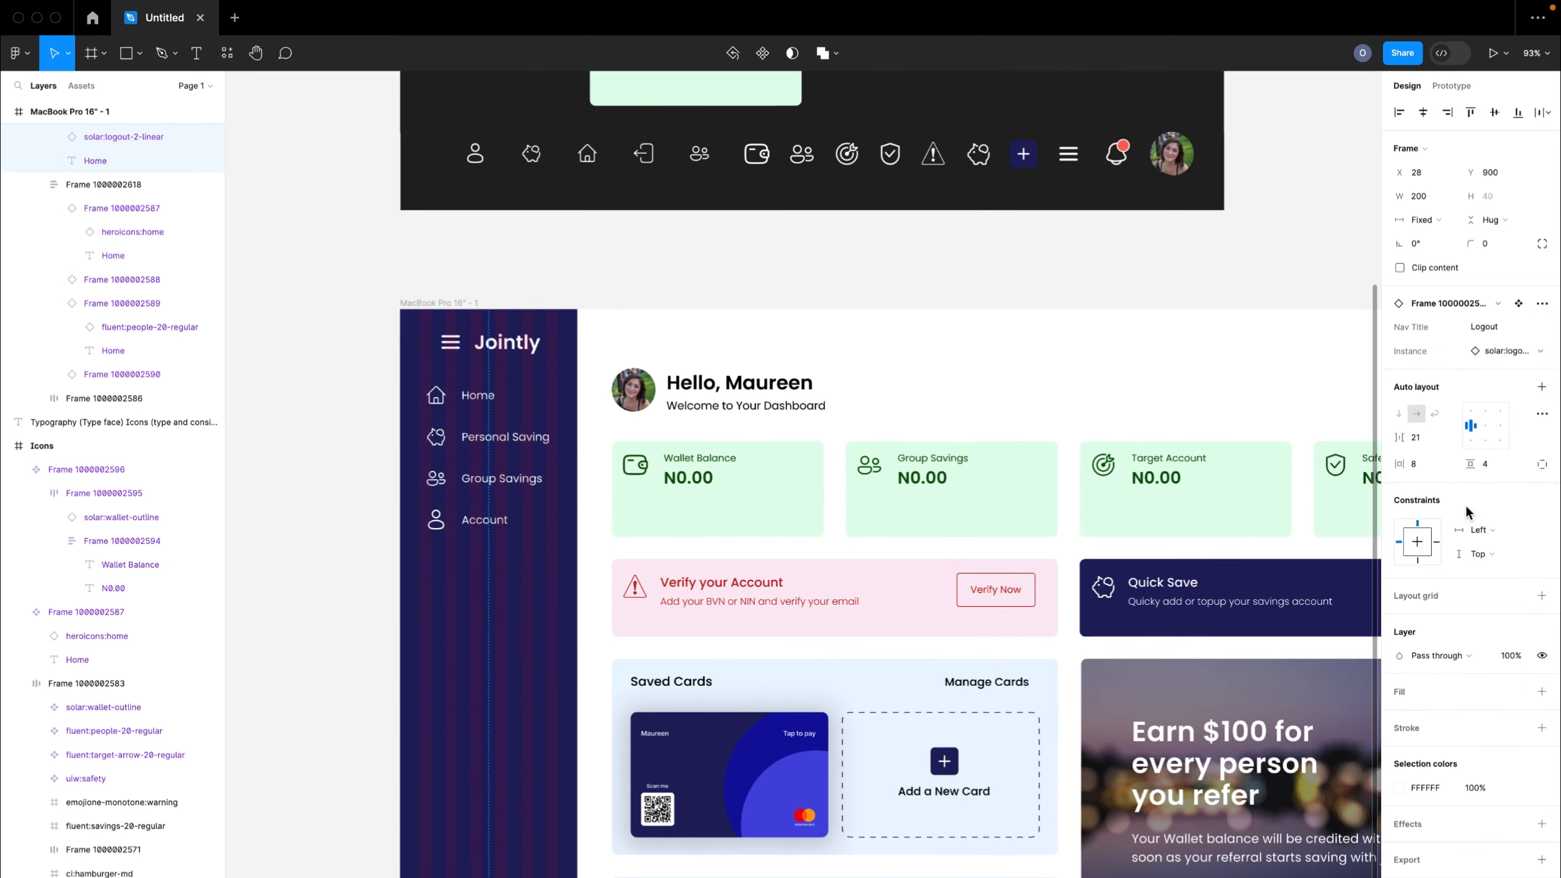
scroll(899, 668, "down", 3)
left_click(315, 724)
scroll(316, 725, "down", 3)
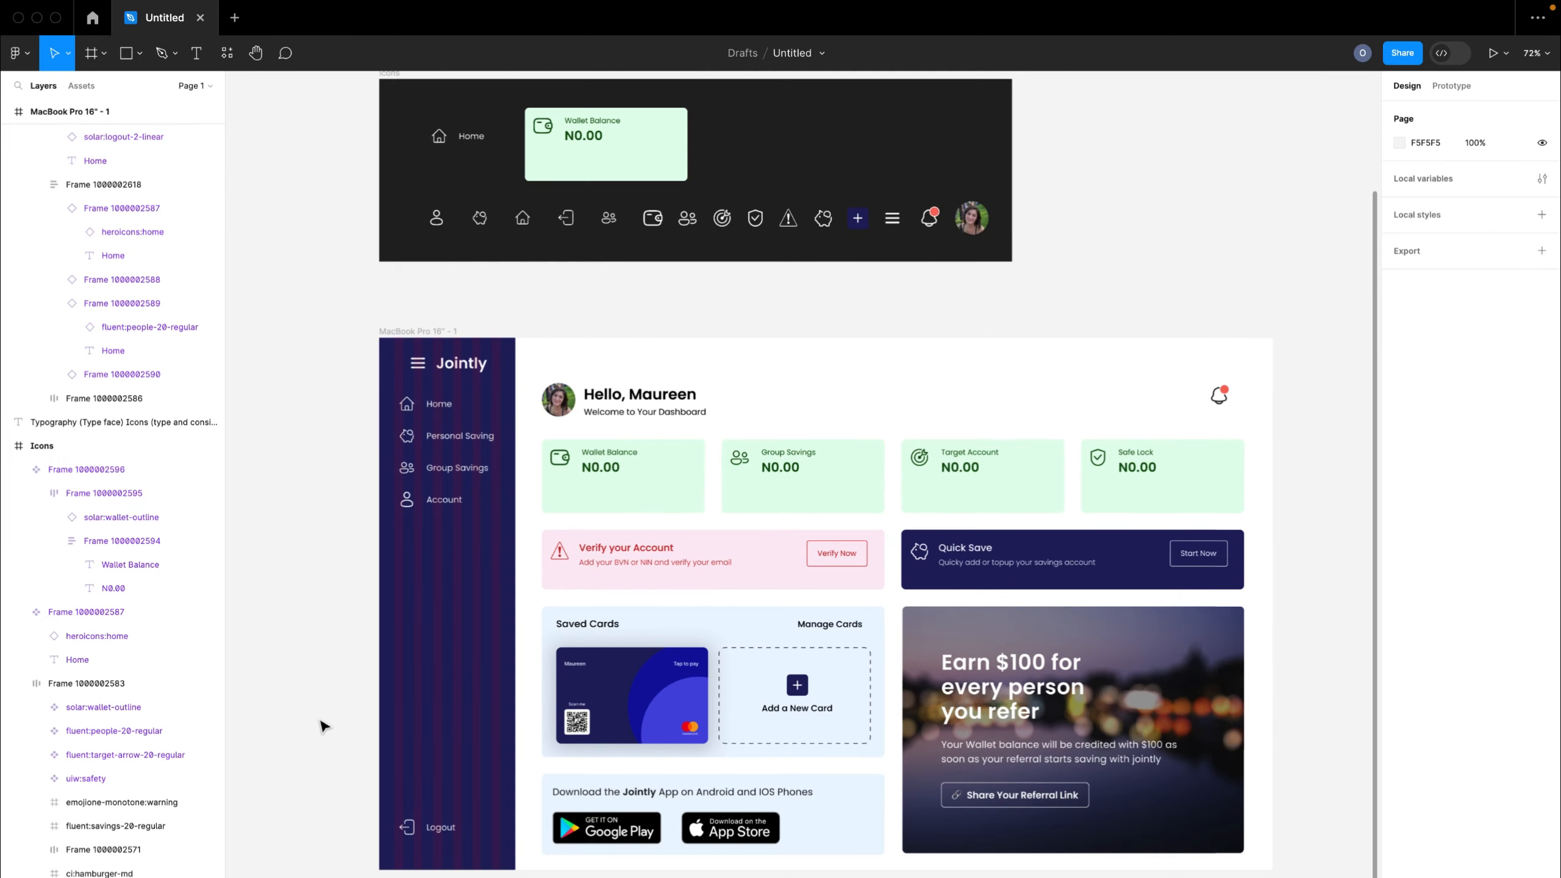
- Widen the sidebar header's spacing between the menu icon and the Jointly title to 56
scroll(561, 675, "up", 3)
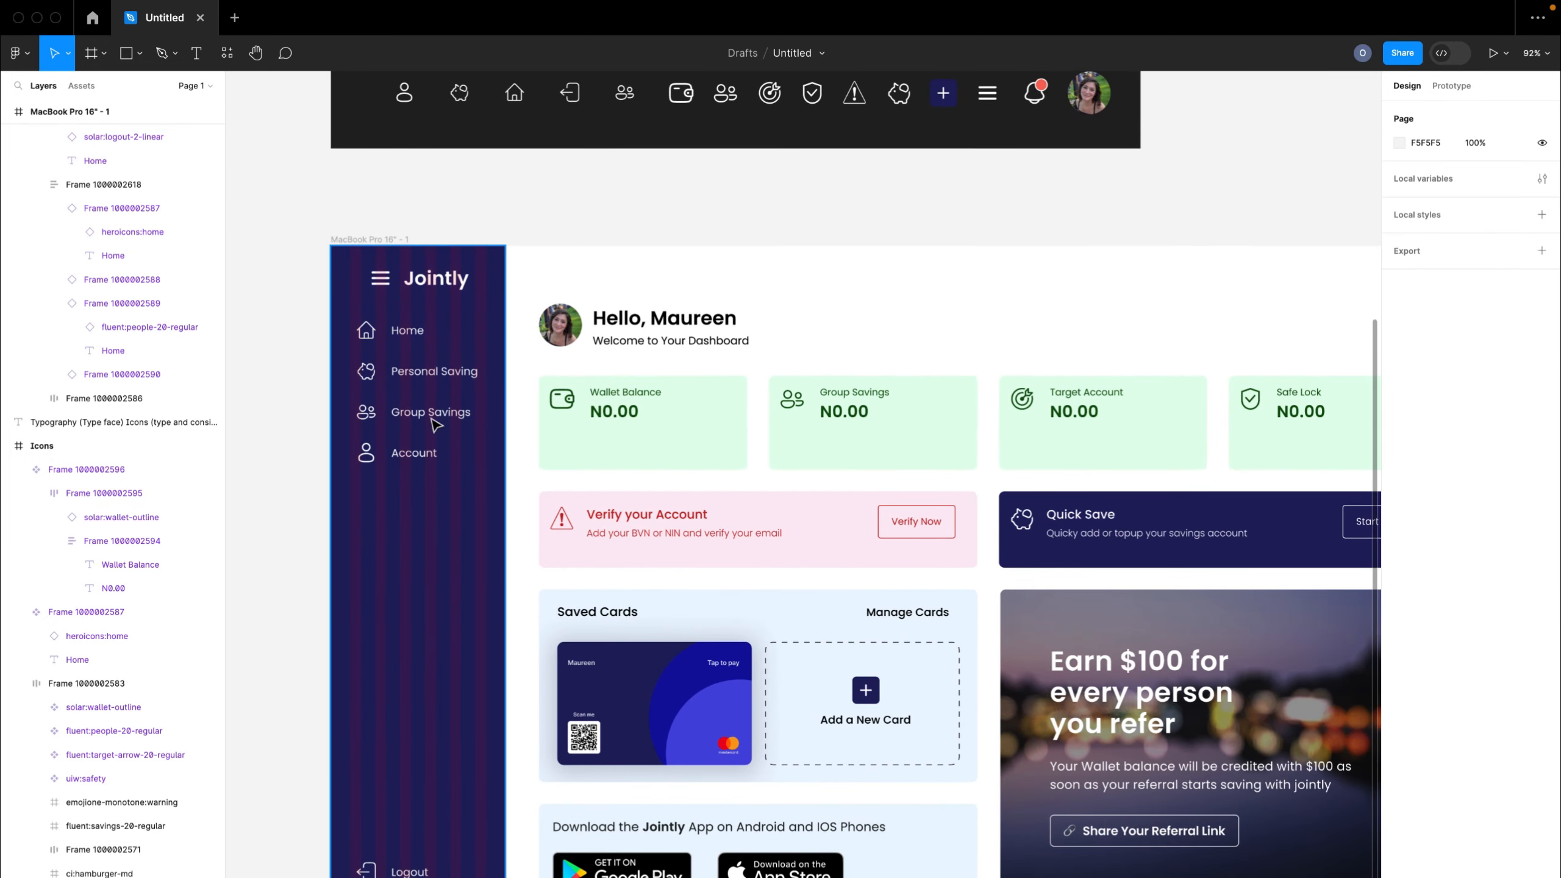
left_click(400, 289)
scroll(406, 280, "up", 5)
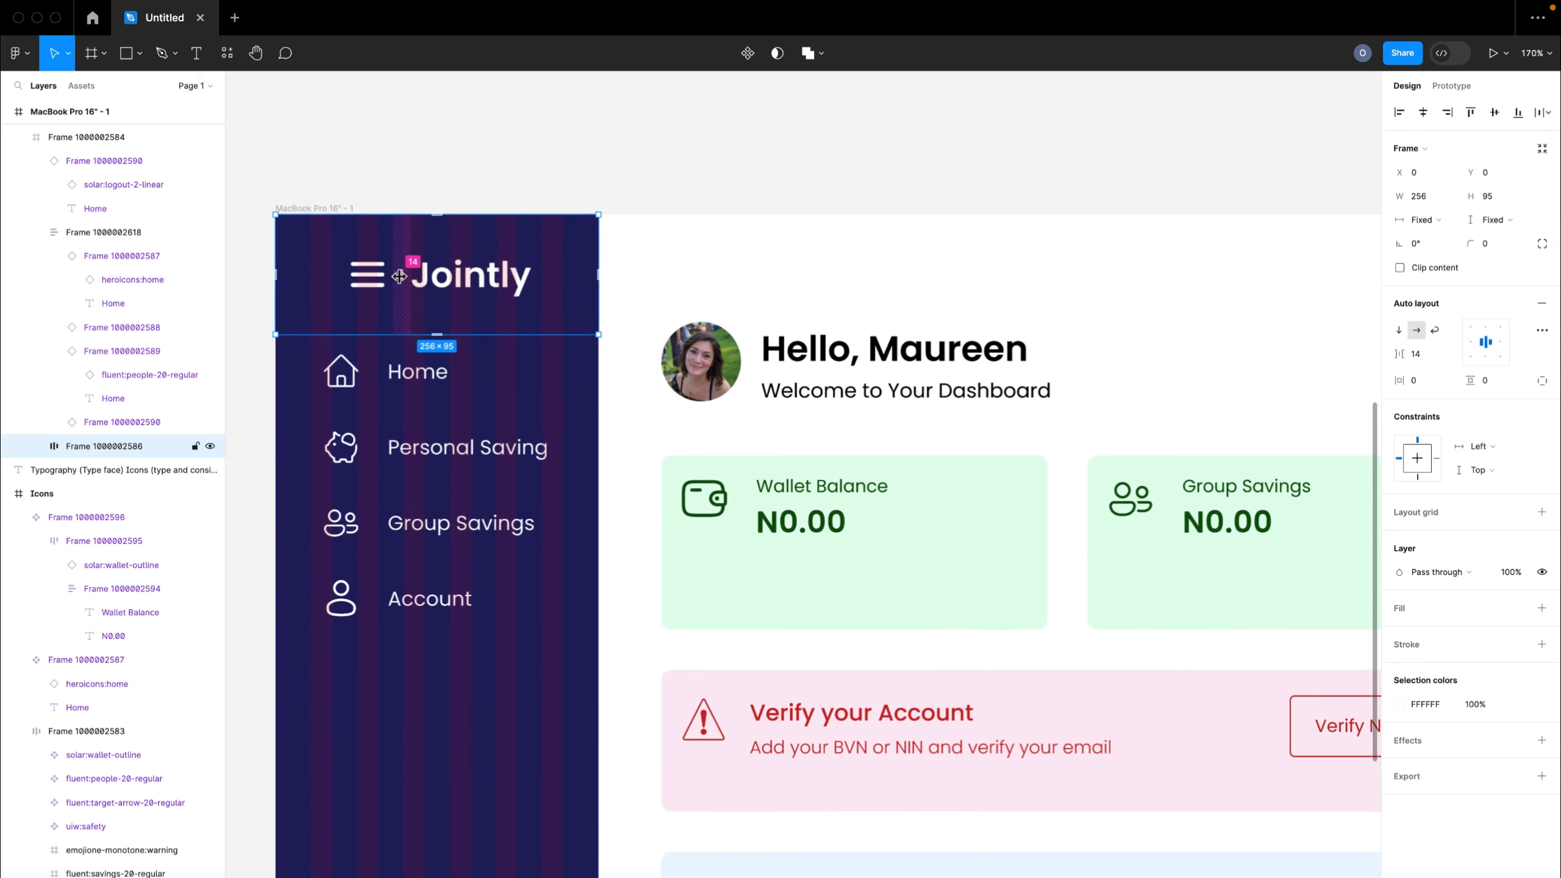
left_click_drag(412, 277, 433, 277)
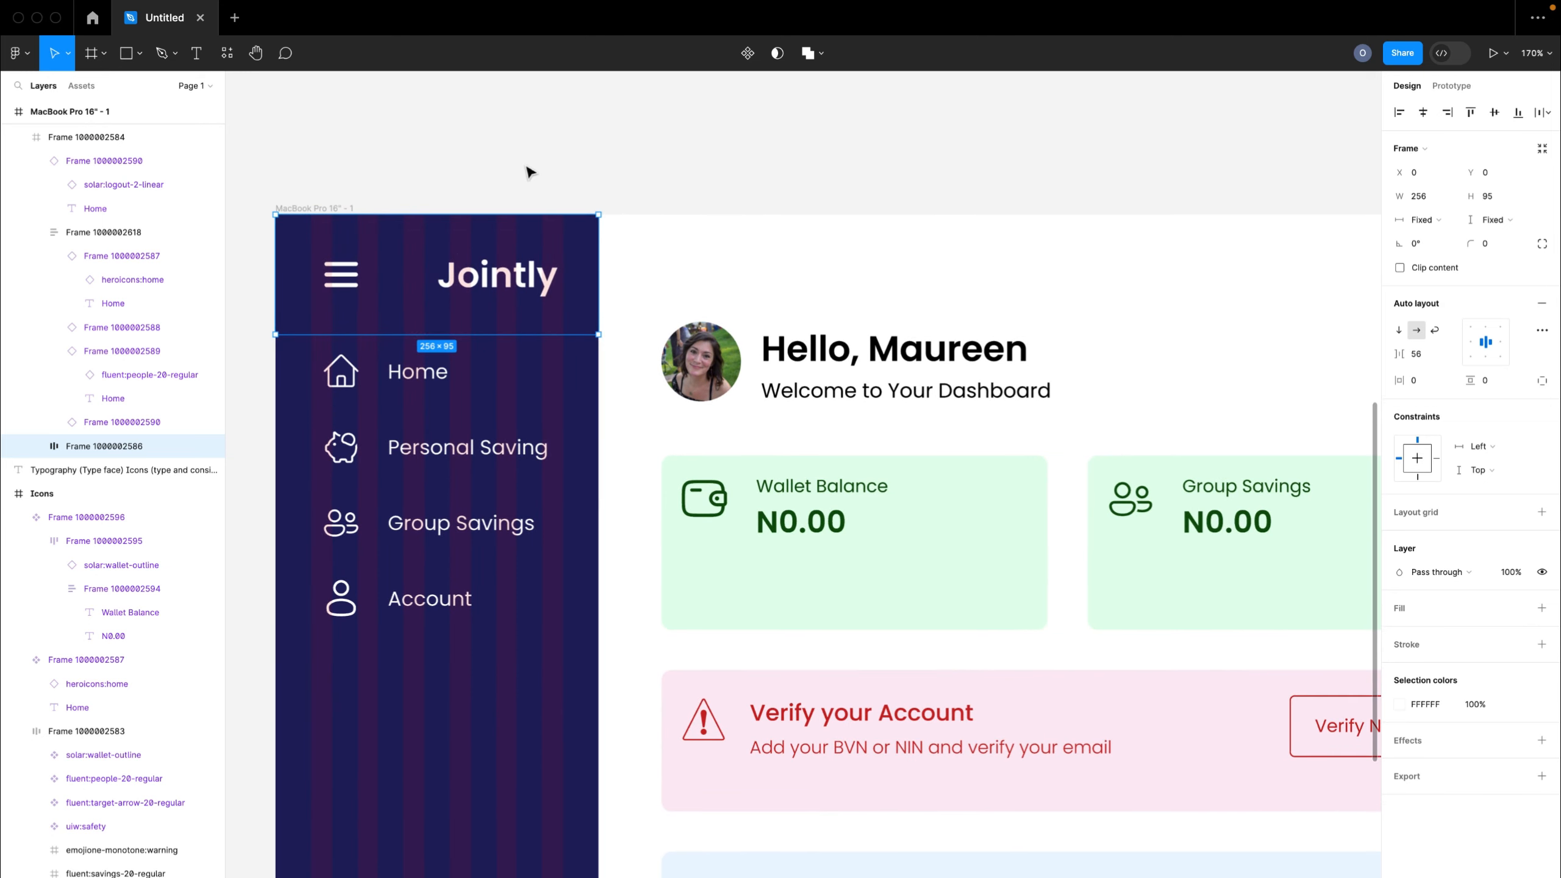
left_click(530, 165)
scroll(530, 165, "down", 3)
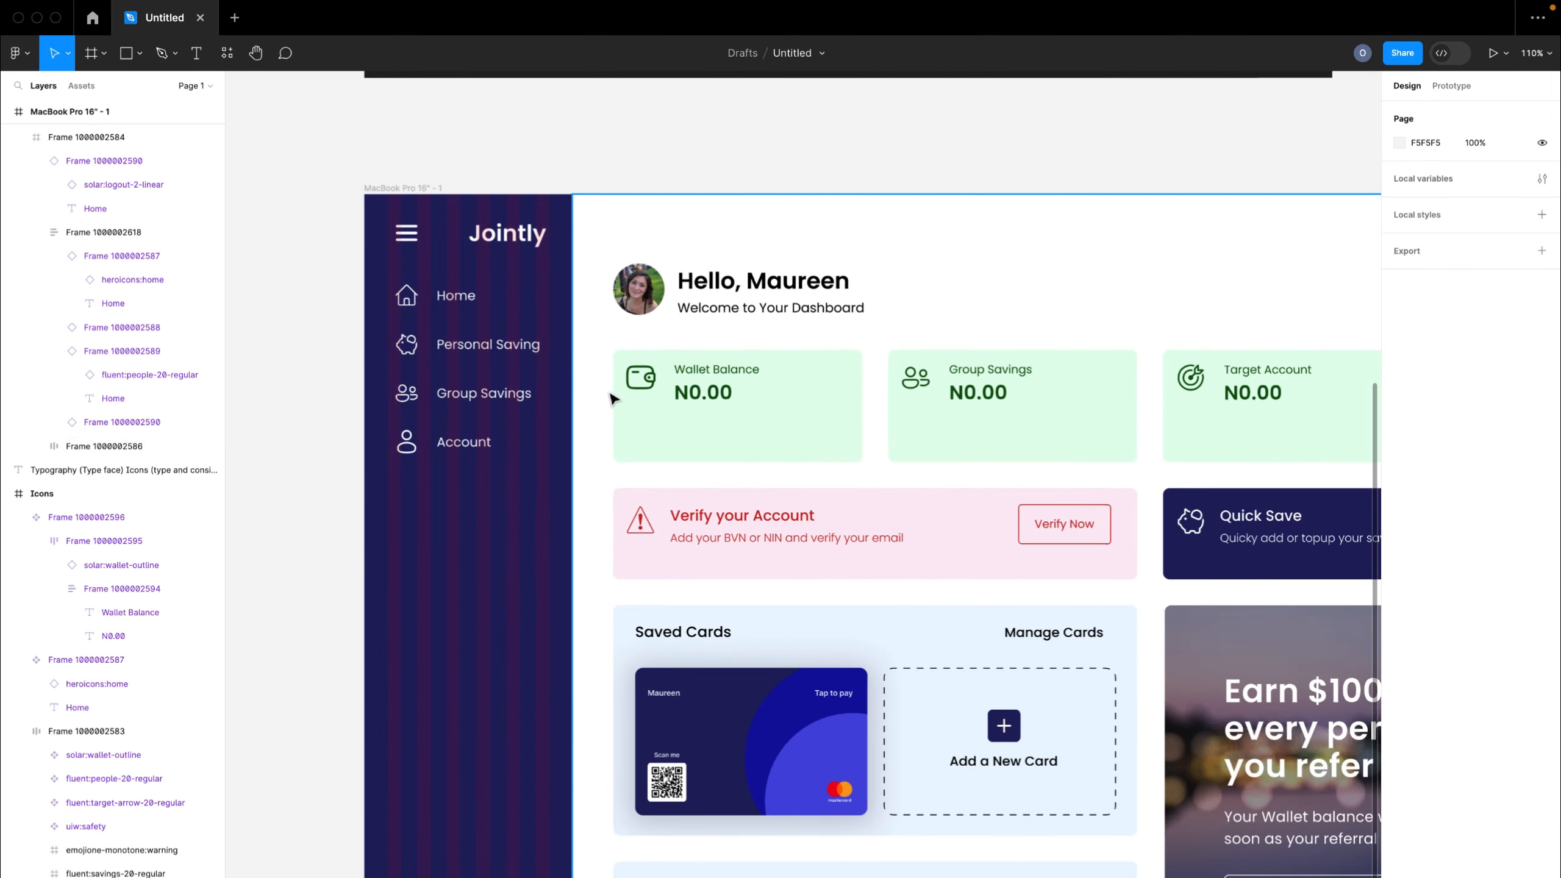
scroll(612, 398, "down", 3)
scroll(611, 398, "right", 2)
scroll(612, 398, "up", 3)
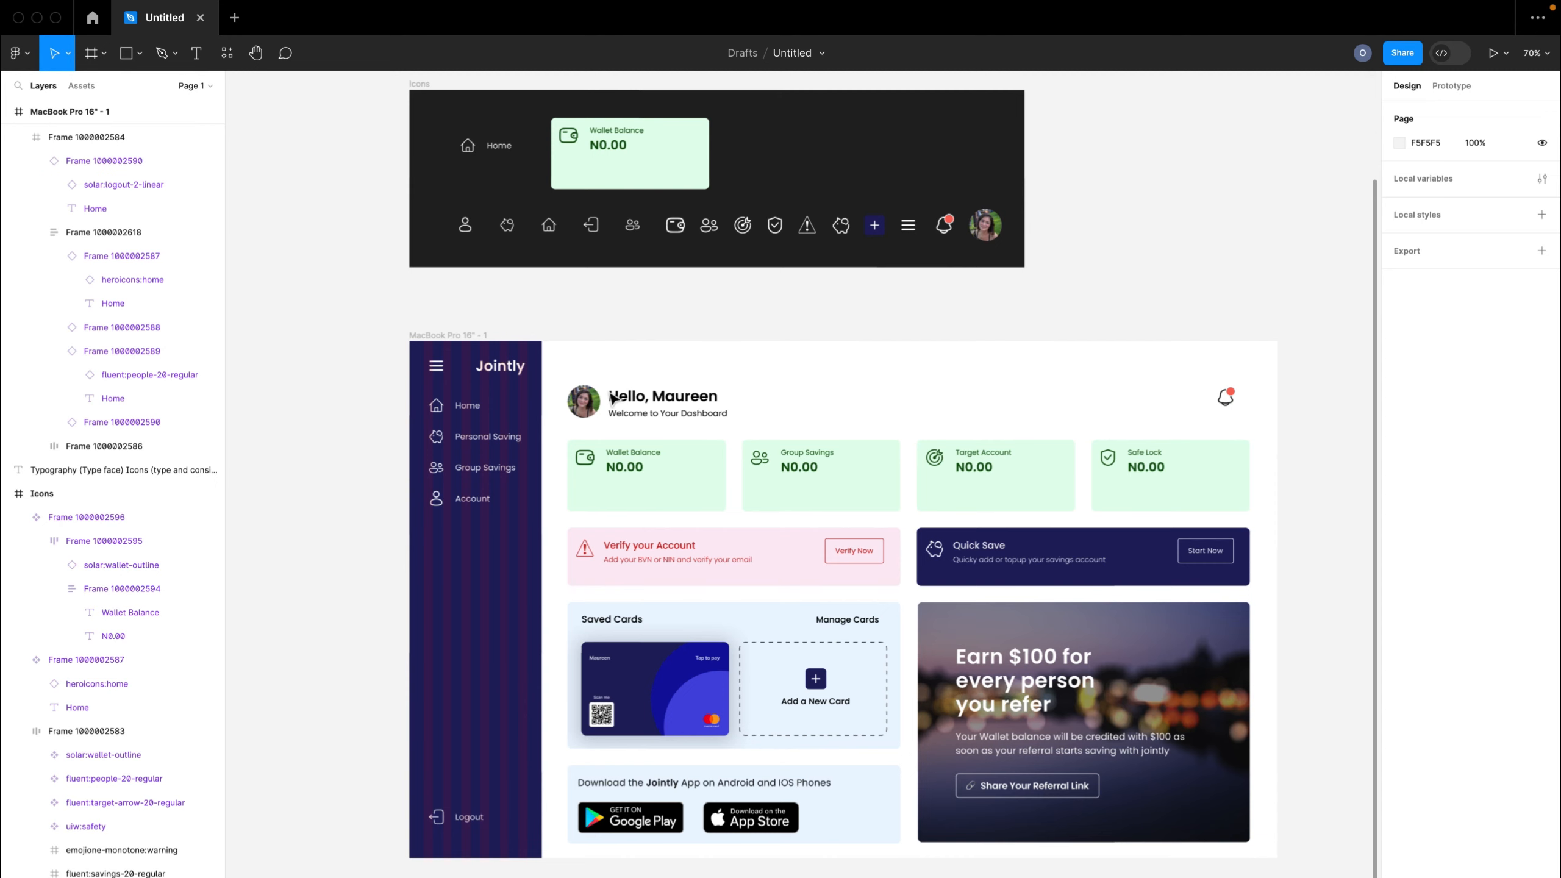
- Place the original MacBook Pro 14" dashboard and the redesigned MacBook Pro 16" frame side by side, top-aligned at Y 268
scroll(611, 398, "down", 5)
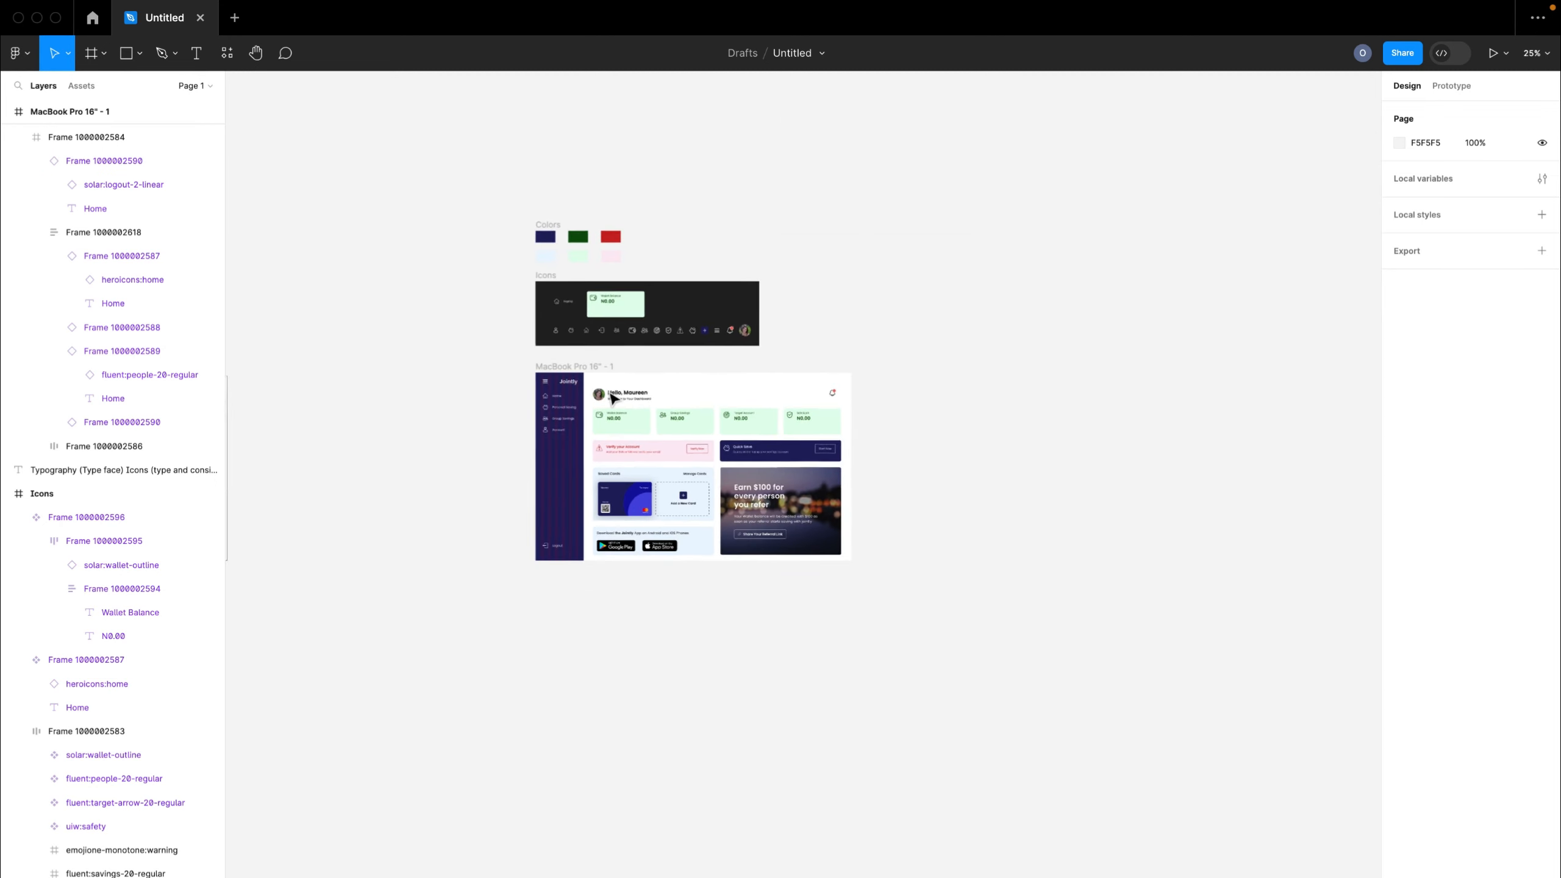
scroll(610, 398, "left", 5)
scroll(611, 398, "left", 2)
left_click_drag(399, 372, 567, 527)
left_click_drag(971, 369, 858, 539)
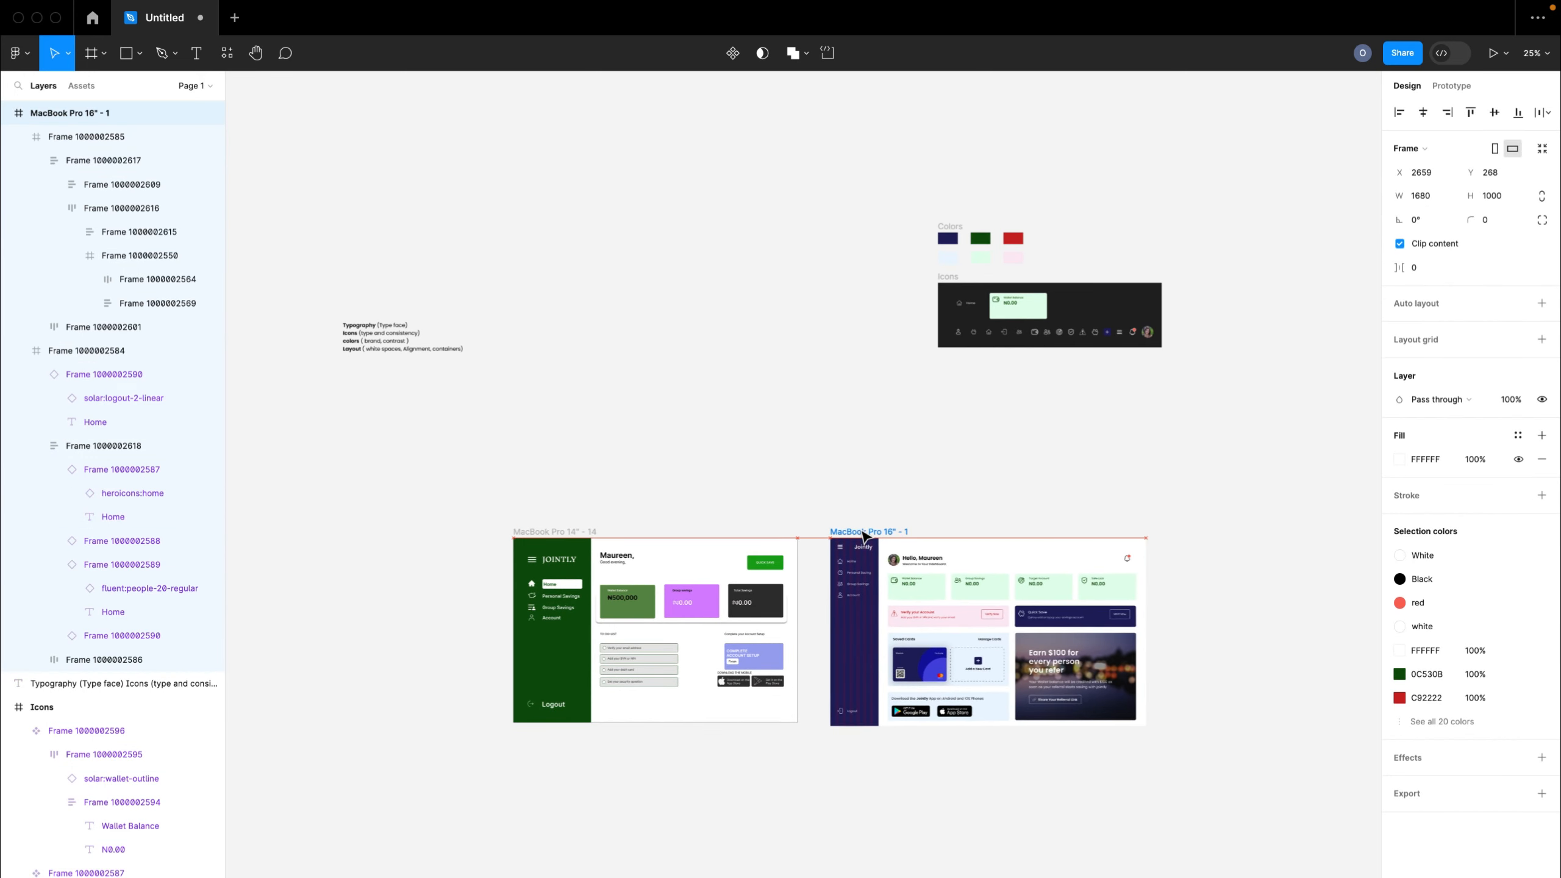
scroll(874, 498, "up", 1)
left_click(881, 486)
scroll(882, 486, "up", 5)
scroll(799, 504, "down", 3)
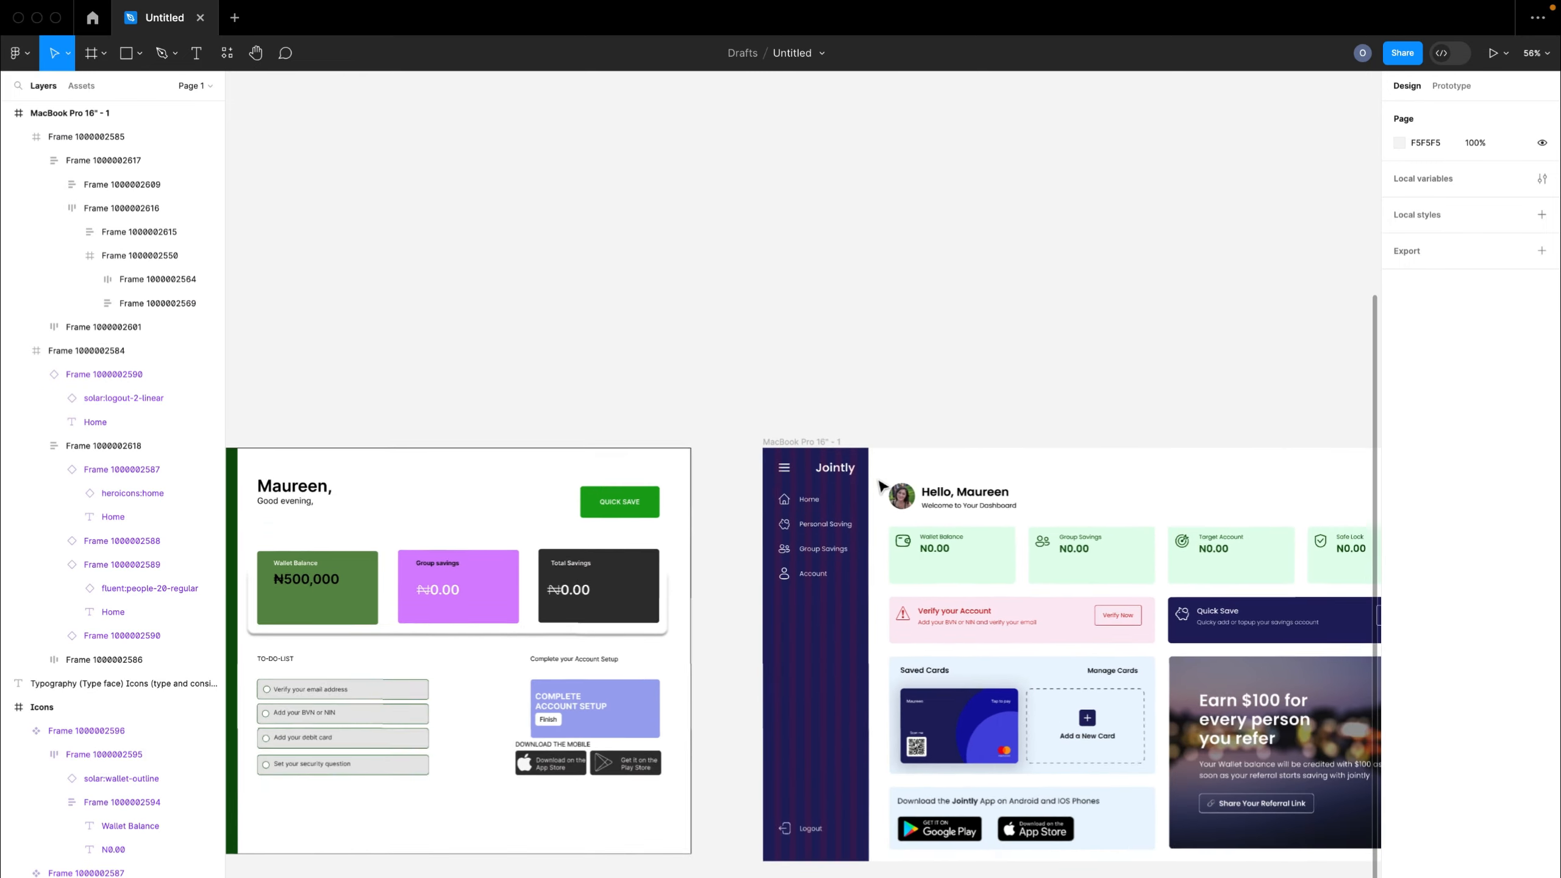
- Move the original MacBook Pro 14" dashboard frame away from the redesign to X 547, keeping it at Y 268
scroll(670, 539, "left", 4)
scroll(669, 538, "up", 4)
scroll(659, 536, "down", 3)
scroll(661, 540, "left", 2)
scroll(657, 536, "left", 4)
left_click_drag(656, 324, 472, 325)
scroll(471, 325, "left", 1)
scroll(473, 330, "up", 2)
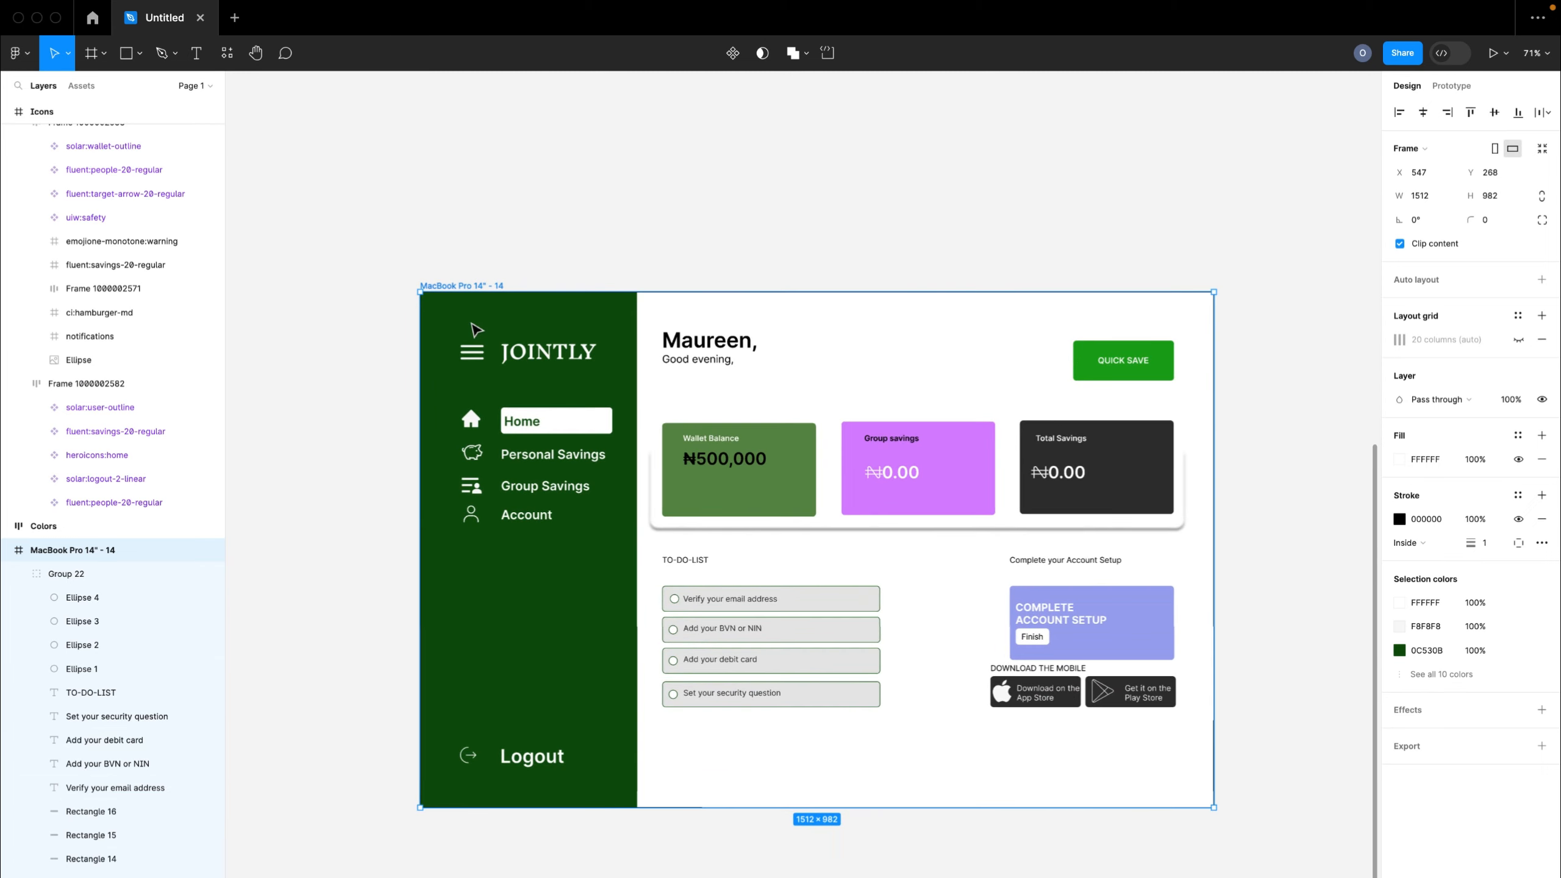
scroll(473, 330, "right", 10)
scroll(473, 331, "right", 8)
scroll(473, 330, "left", 3)
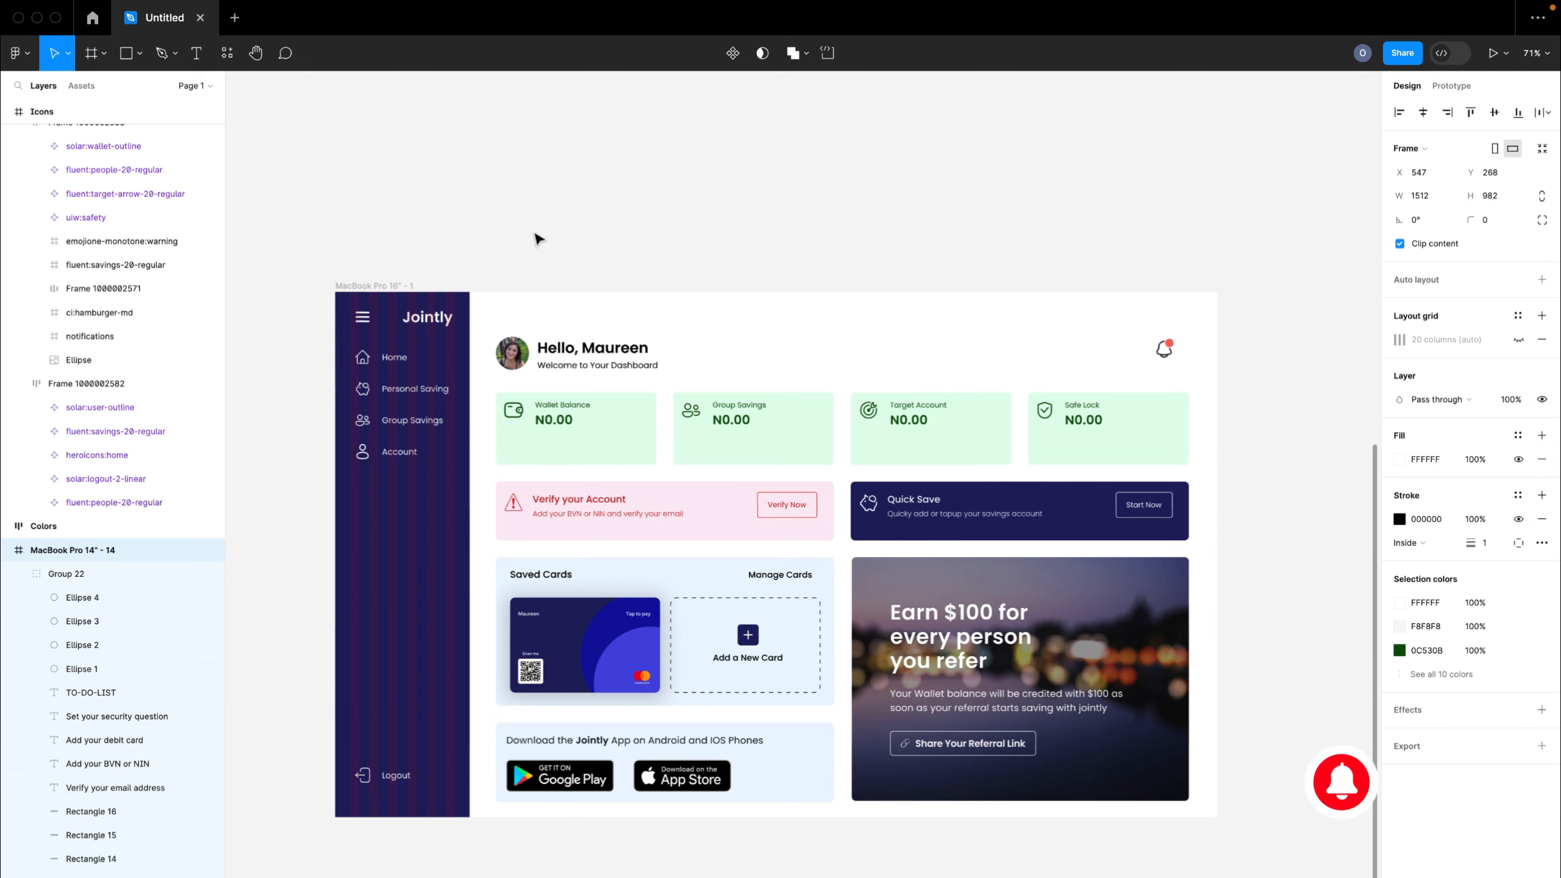
scroll(538, 238, "left", 1)
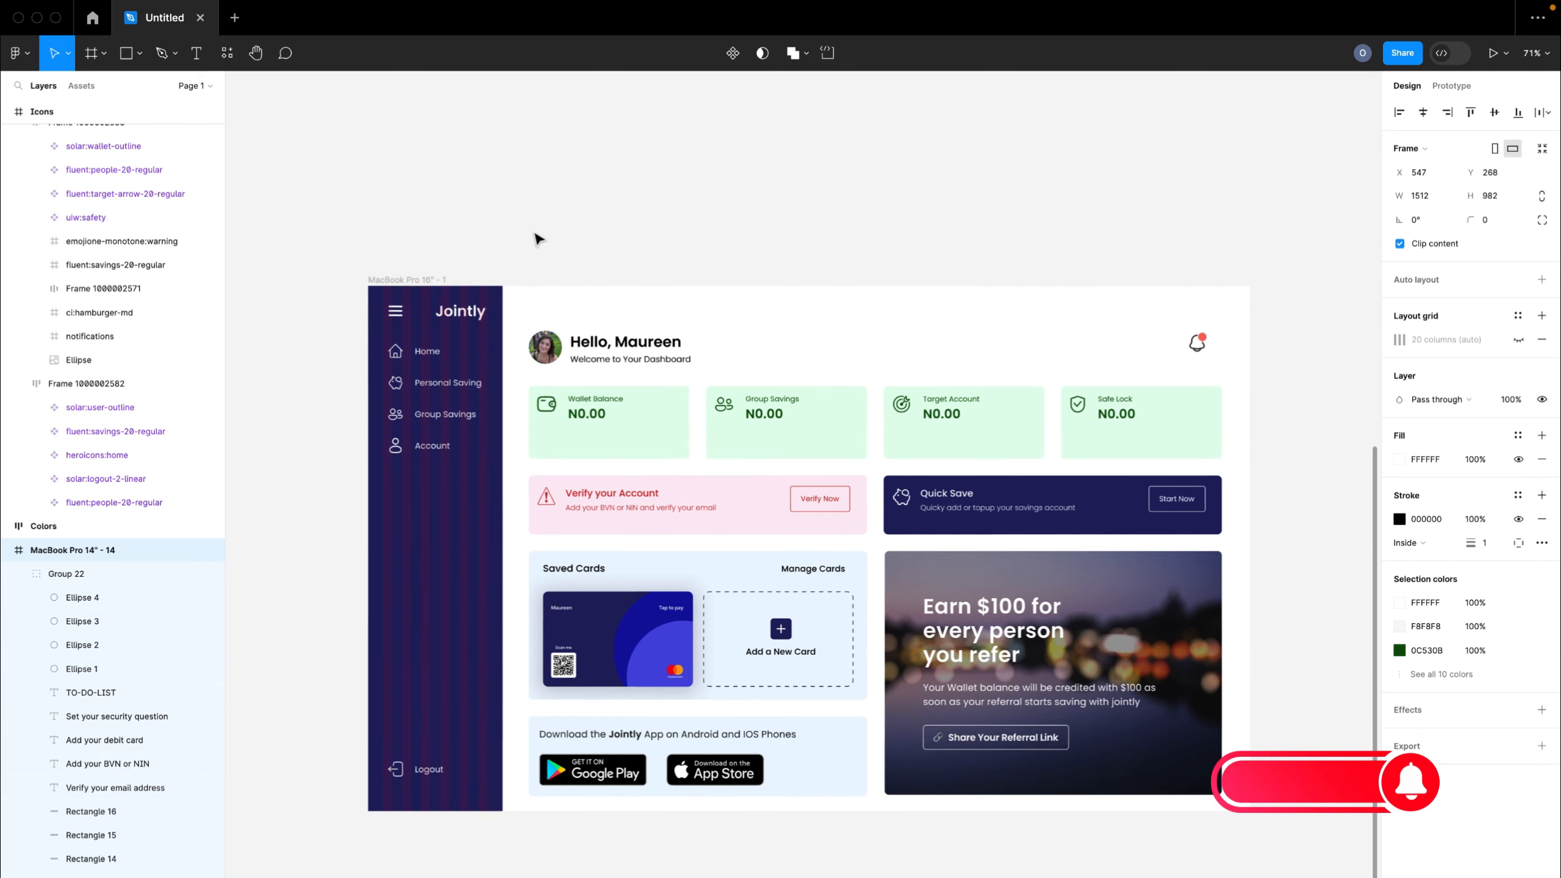